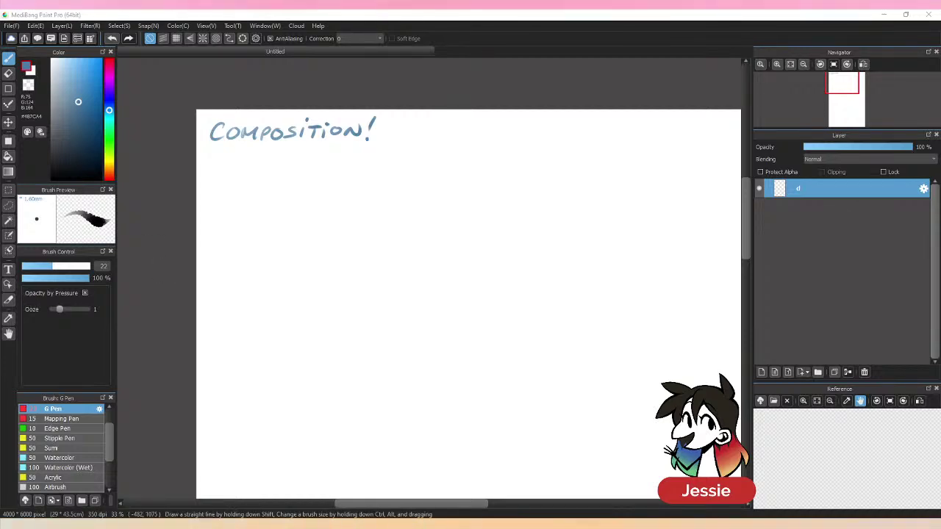
- Handwrite "- What is composition?" in blue beneath the "Composition!" heading
click(413, 15)
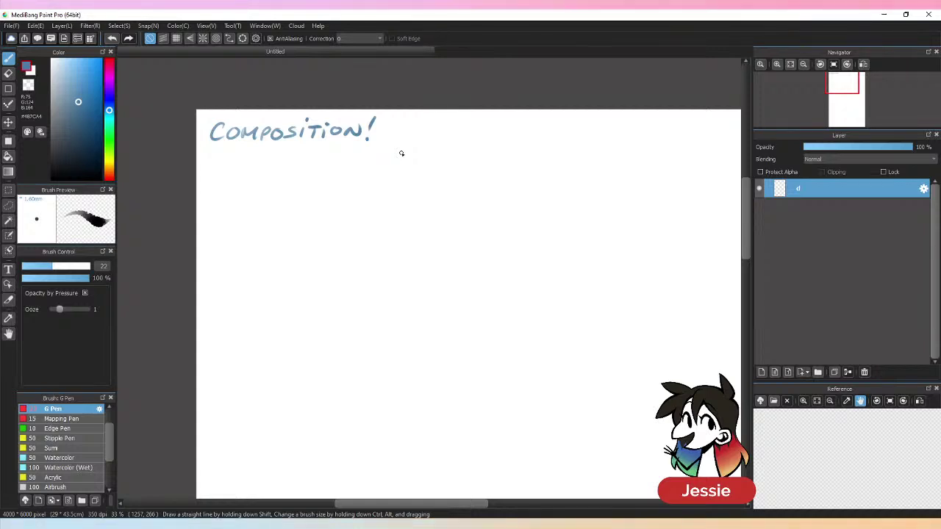
mouse_move(220, 170)
mouse_down()
mouse_move(243, 164)
mouse_move(240, 174)
mouse_move(253, 160)
mouse_move(257, 174)
mouse_move(267, 163)
mouse_move(288, 174)
mouse_move(438, 163)
mouse_move(465, 175)
mouse_move(481, 161)
mouse_move(523, 172)
mouse_up()
key(ctrl+z)
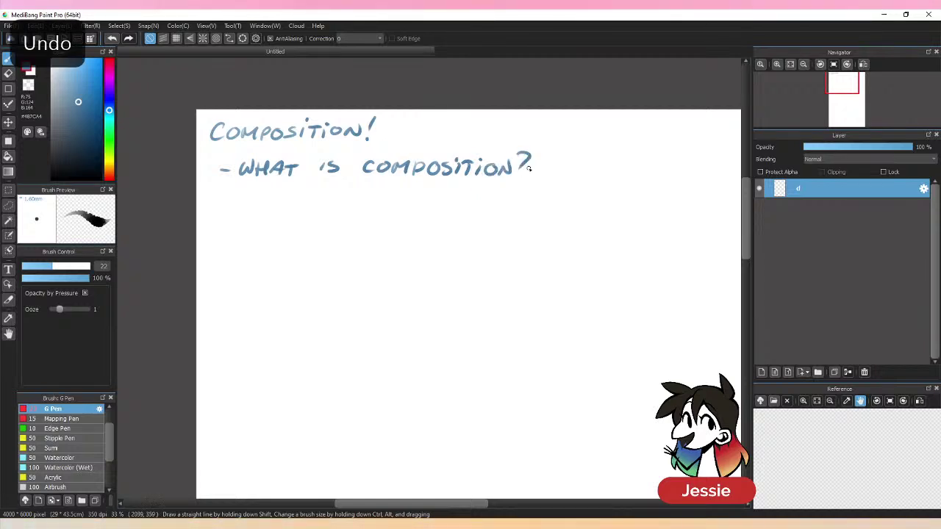
click(521, 178)
- Handwrite an indented arrow line reading "Composition = your art!" under the composition question
mouse_move(243, 188)
mouse_down()
mouse_move(257, 205)
mouse_move(318, 209)
mouse_up()
key(ctrl+z)
key(ctrl+z)
drag(325, 200, 335, 207)
drag(347, 197, 366, 207)
click(353, 192)
mouse_move(374, 195)
mouse_down()
mouse_move(373, 206)
mouse_move(399, 196)
mouse_up()
mouse_move(401, 199)
mouse_down()
mouse_move(434, 194)
mouse_move(423, 214)
mouse_up()
drag(443, 199, 460, 199)
drag(463, 207, 493, 195)
drag(496, 198, 512, 209)
mouse_move(517, 197)
mouse_down()
mouse_move(517, 212)
mouse_move(526, 197)
mouse_up()
drag(537, 189, 532, 204)
click(530, 210)
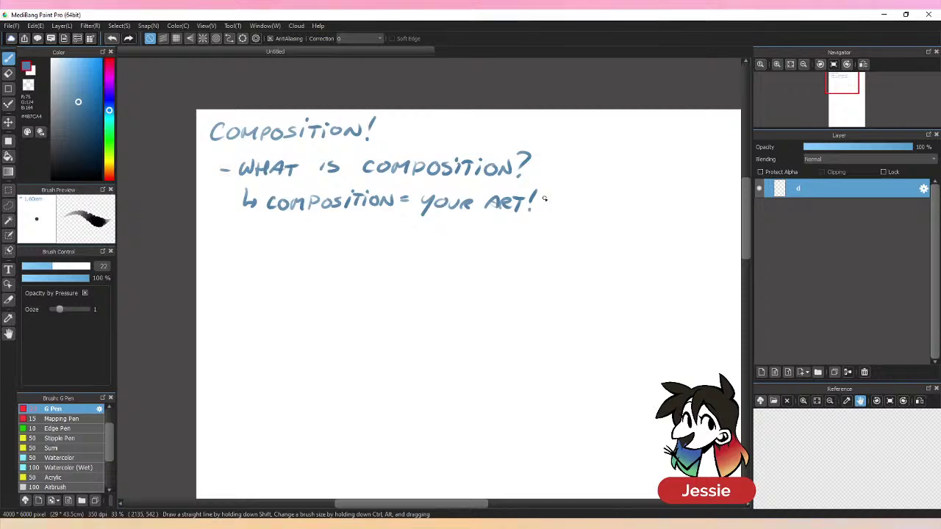
- Handwrite "> Combination of all the" as a further indented line below "Composition = your art!"
mouse_move(272, 225)
mouse_down()
mouse_move(273, 235)
mouse_move(377, 224)
mouse_move(372, 236)
mouse_move(451, 225)
mouse_move(494, 238)
mouse_up()
mouse_move(499, 226)
mouse_down()
mouse_move(505, 238)
mouse_move(523, 224)
mouse_move(518, 238)
mouse_up()
drag(527, 225, 527, 238)
drag(527, 232, 538, 238)
drag(545, 225, 545, 239)
drag(545, 238, 555, 226)
drag(546, 233, 554, 232)
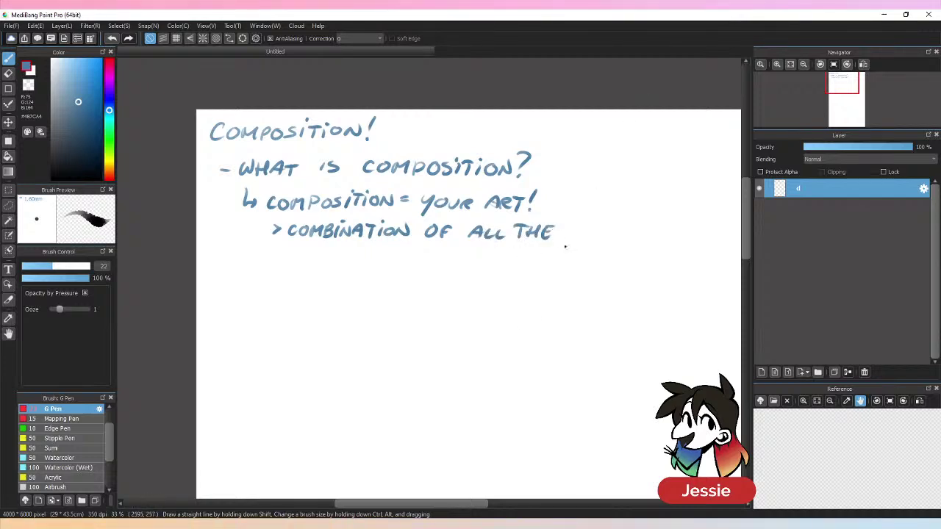
- Complete the indented sentence with the handwritten words "elements of art & design", wrapping onto a second line
drag(456, 505, 472, 506)
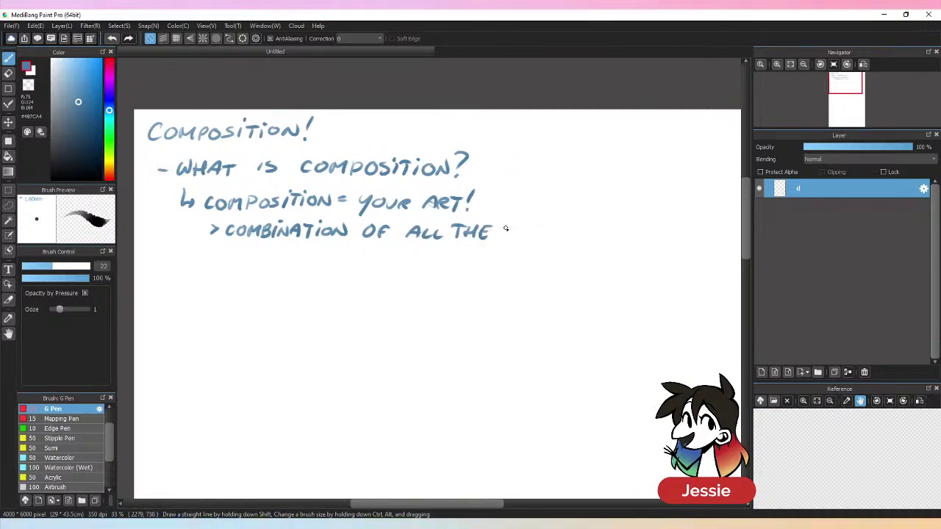
drag(507, 225, 510, 238)
drag(516, 224, 526, 238)
mouse_move(525, 225)
mouse_down()
mouse_move(547, 225)
mouse_move(548, 238)
mouse_up()
mouse_move(551, 225)
mouse_down()
mouse_move(557, 238)
mouse_move(579, 226)
mouse_up()
drag(575, 226, 584, 236)
mouse_move(604, 225)
mouse_down()
mouse_move(599, 232)
mouse_move(617, 225)
mouse_up()
drag(617, 225, 624, 230)
drag(226, 255, 236, 251)
drag(241, 256, 241, 244)
mouse_move(241, 244)
mouse_down()
mouse_move(248, 256)
mouse_move(261, 244)
mouse_up()
mouse_move(254, 244)
mouse_down()
mouse_move(254, 256)
mouse_move(298, 256)
mouse_up()
mouse_move(315, 245)
mouse_down()
mouse_move(312, 257)
mouse_move(317, 251)
mouse_up()
drag(321, 246, 333, 245)
mouse_move(328, 245)
mouse_down()
mouse_move(334, 257)
mouse_move(364, 247)
mouse_up()
key(ctrl+z)
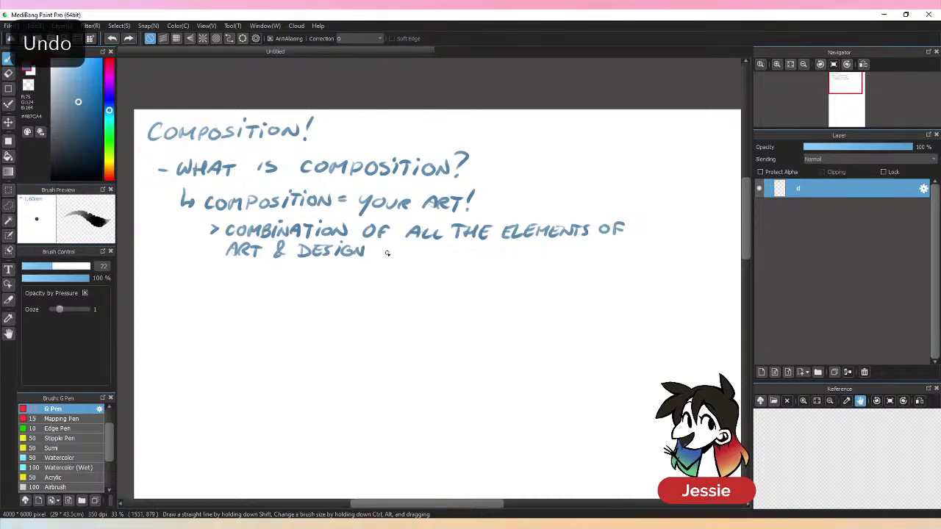
- Move the handwritten notes slightly right and down on the page, and return to the brush
key(ctrl+minus)
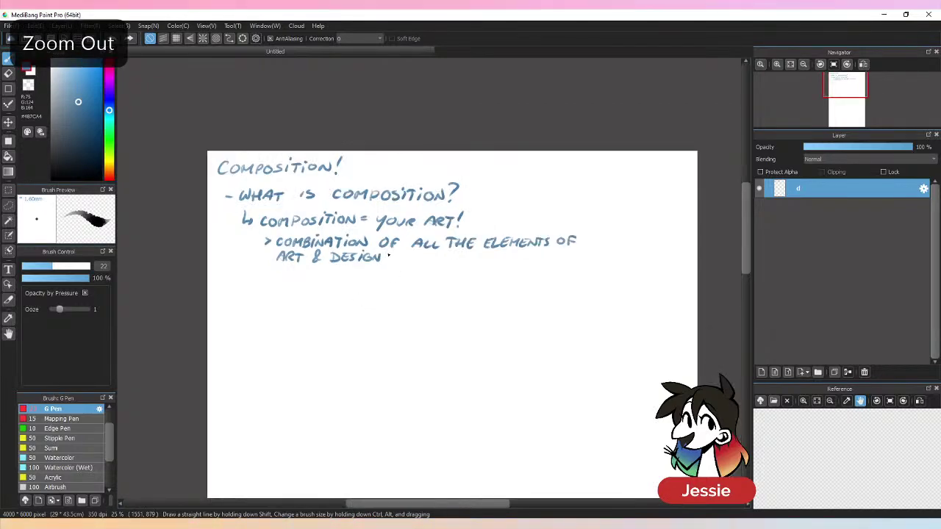
key(v)
drag(447, 240, 455, 250)
drag(506, 278, 503, 273)
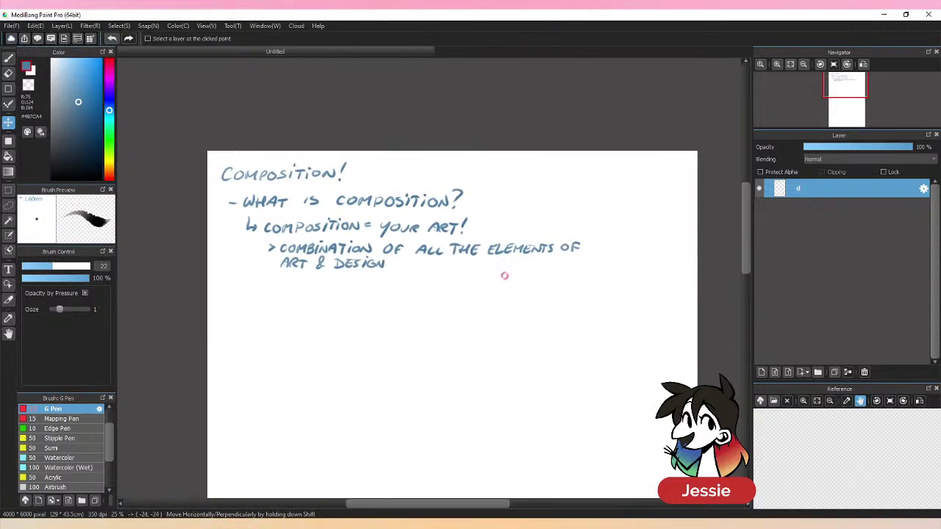
key(b)
- Draw a wide rectangular frame in near-black below the notes using the shape brush's rectangle option
scroll(747, 235, down, 2)
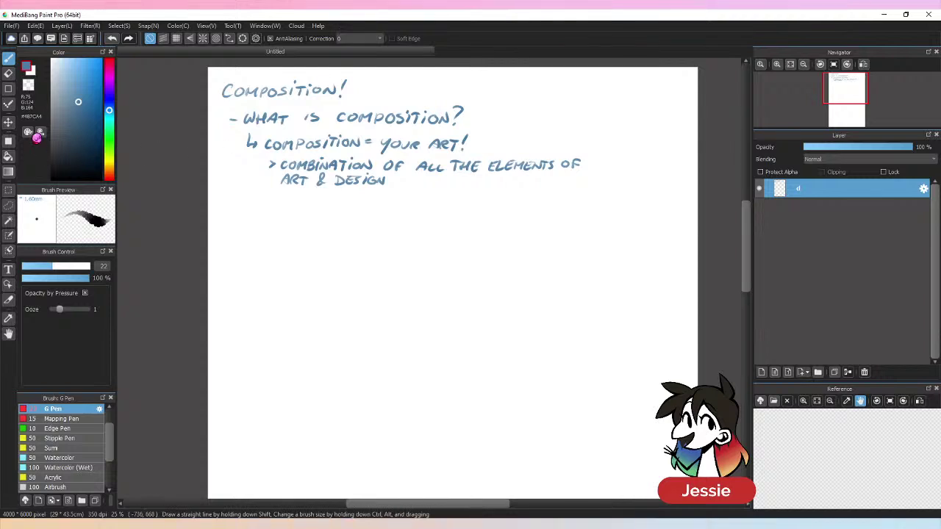
click(8, 88)
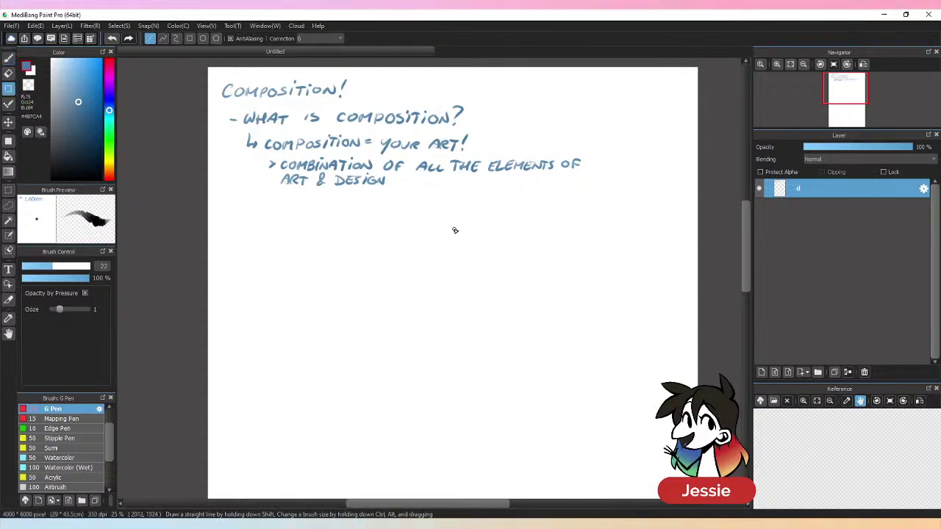
drag(745, 219, 749, 229)
drag(470, 506, 399, 408)
click(69, 161)
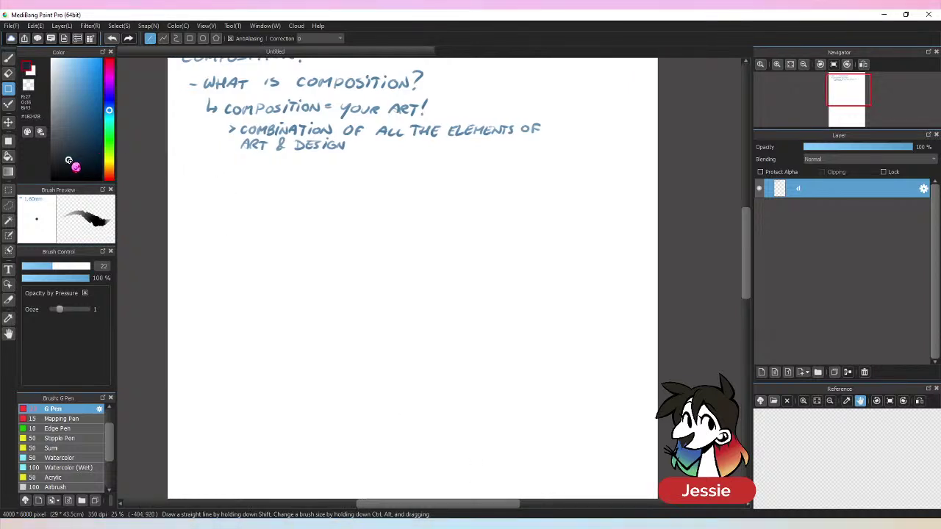
mouse_move(190, 174)
mouse_down()
mouse_move(446, 304)
mouse_move(235, 355)
mouse_up()
key(ctrl+z)
click(189, 39)
mouse_move(186, 167)
mouse_down()
mouse_move(349, 263)
mouse_move(603, 365)
mouse_move(613, 406)
mouse_move(592, 403)
mouse_up()
- Lasso the rectangular frame and move it slightly right and down to centre it on the page
click(18, 207)
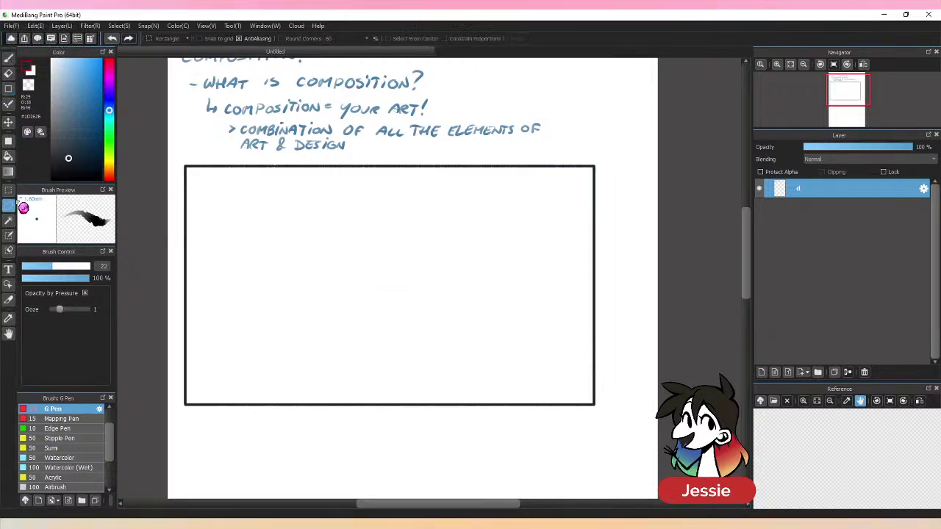
mouse_move(192, 158)
mouse_down()
mouse_move(183, 173)
mouse_move(257, 469)
mouse_move(624, 298)
mouse_move(529, 158)
mouse_move(192, 157)
mouse_up()
key(v)
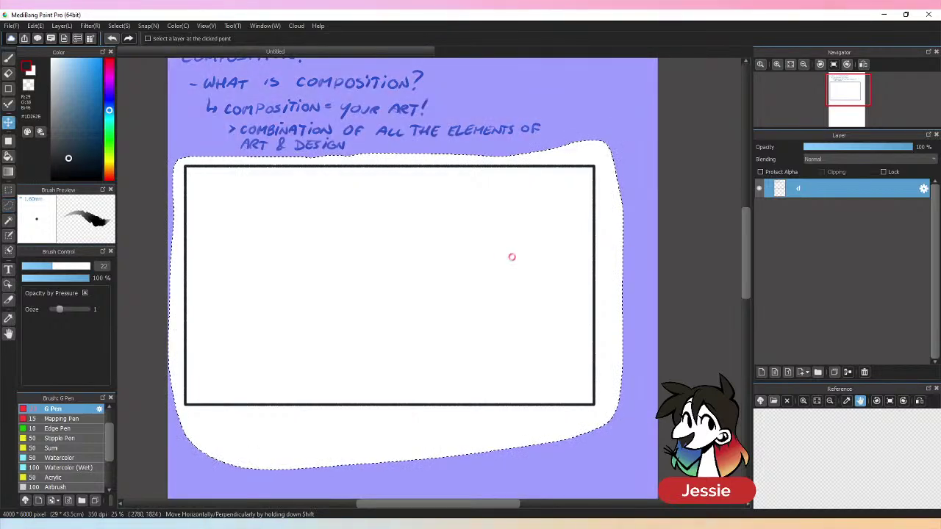
drag(511, 256, 531, 266)
drag(557, 314, 570, 320)
- Add a new layer, place it beneath layer d, and name it d2
click(762, 372)
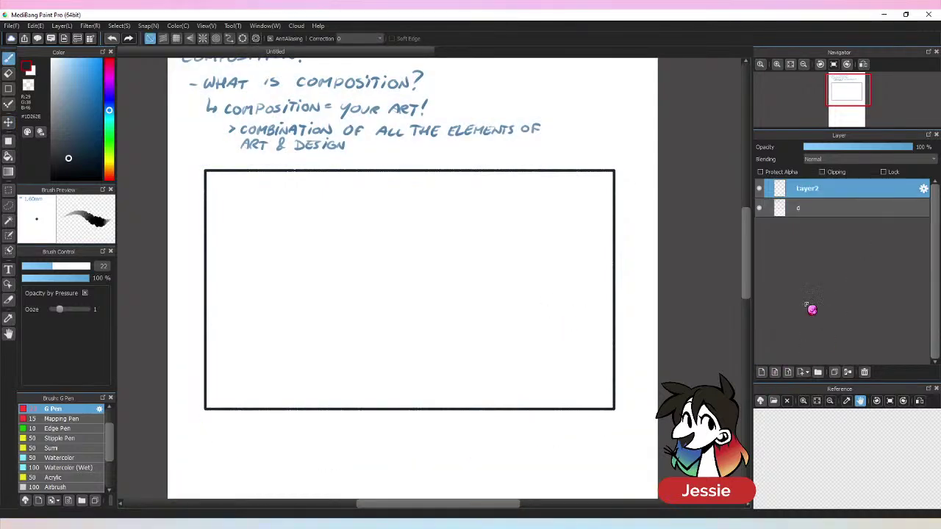
drag(810, 210, 811, 189)
double_click(811, 210)
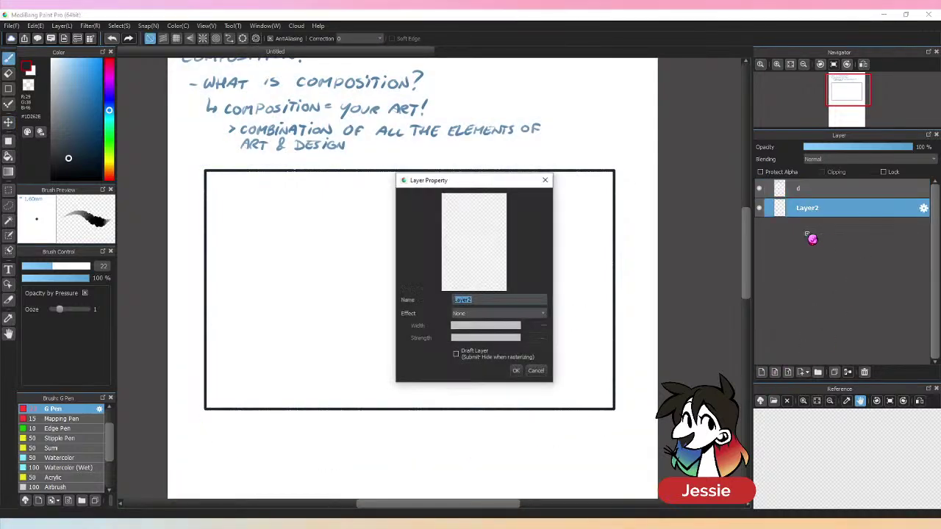
text(d2)
key(Return)
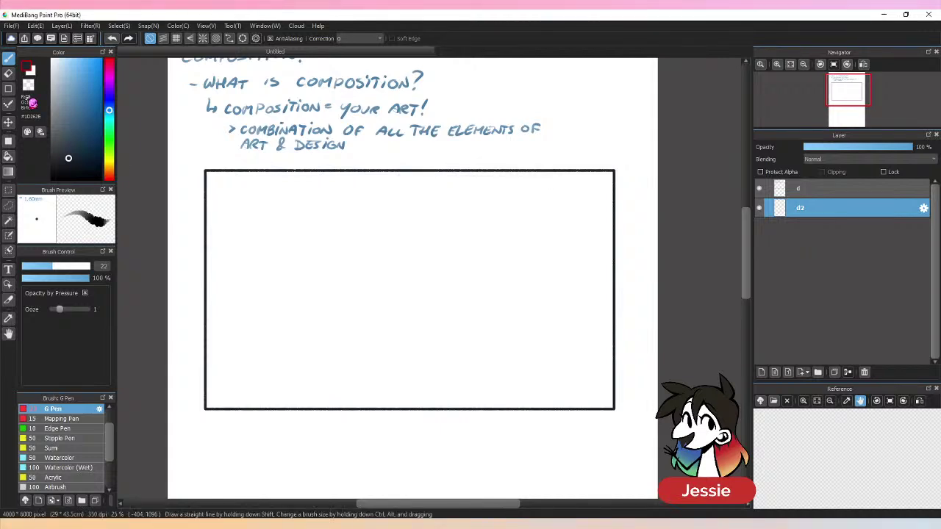
- Draw a jagged mountain ridge across the frame in blue-violet #6464D3 with the brush size at 41
mouse_move(112, 155)
mouse_down()
mouse_move(115, 147)
mouse_move(118, 180)
mouse_move(108, 172)
mouse_up()
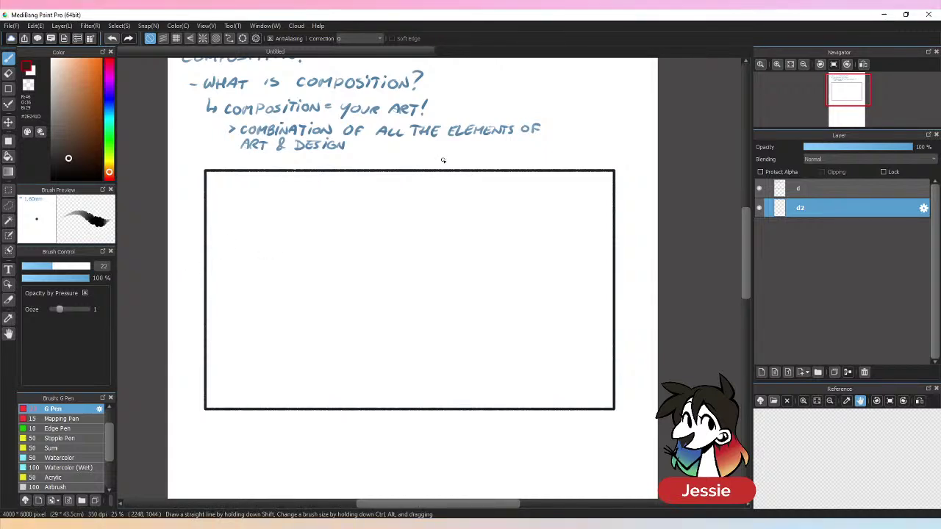
click(109, 66)
drag(95, 101, 82, 89)
click(50, 266)
click(109, 98)
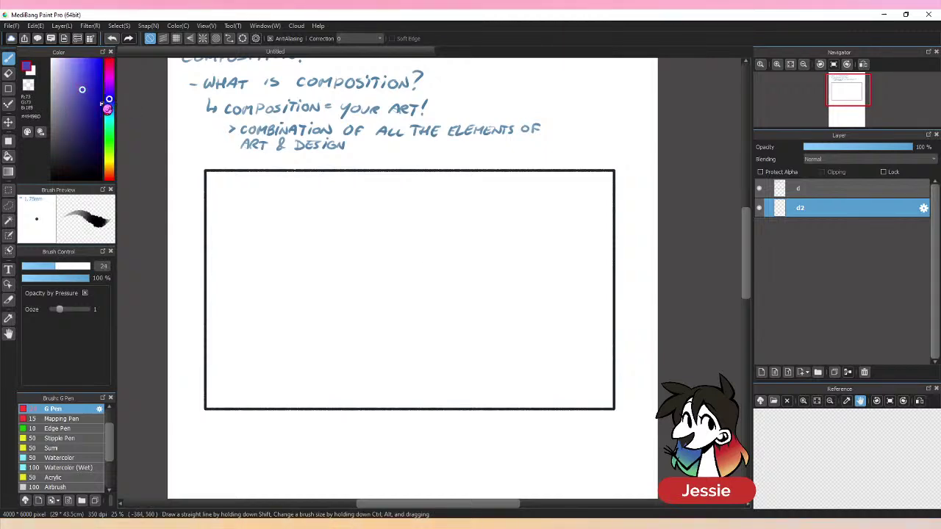
click(77, 79)
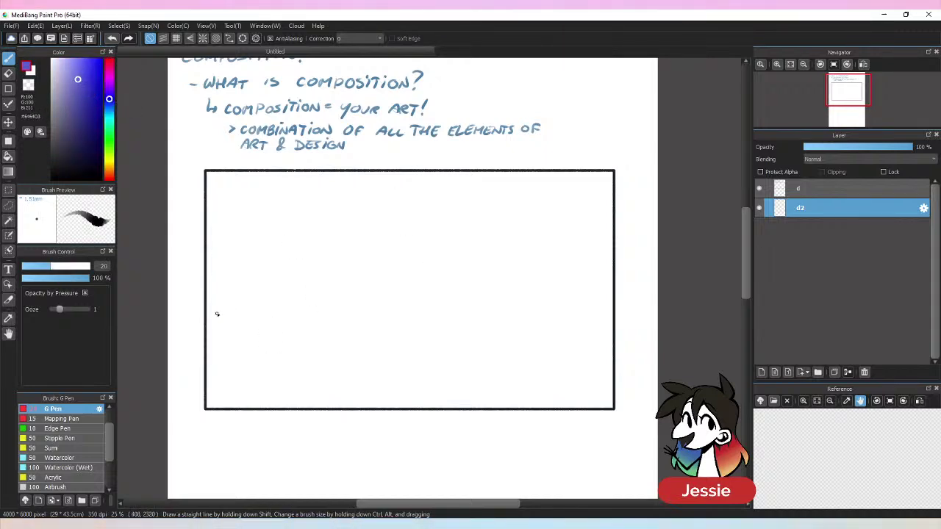
click(68, 266)
mouse_move(208, 313)
mouse_down()
mouse_move(218, 297)
mouse_move(276, 274)
mouse_move(300, 276)
mouse_up()
key(ctrl+z)
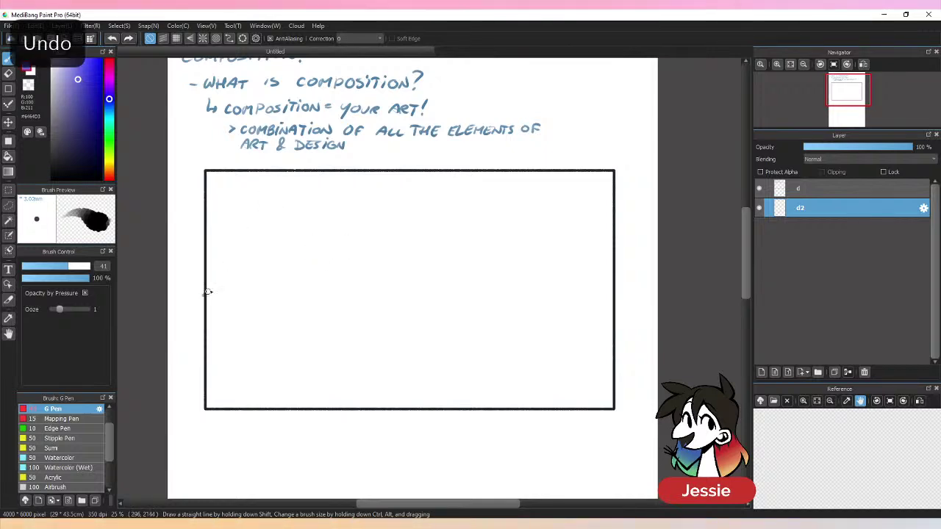
mouse_move(206, 291)
mouse_down()
mouse_move(249, 269)
mouse_move(295, 269)
mouse_move(381, 207)
mouse_move(401, 231)
mouse_move(440, 226)
mouse_move(473, 277)
mouse_move(456, 252)
mouse_move(540, 283)
mouse_move(590, 212)
mouse_move(610, 234)
mouse_up()
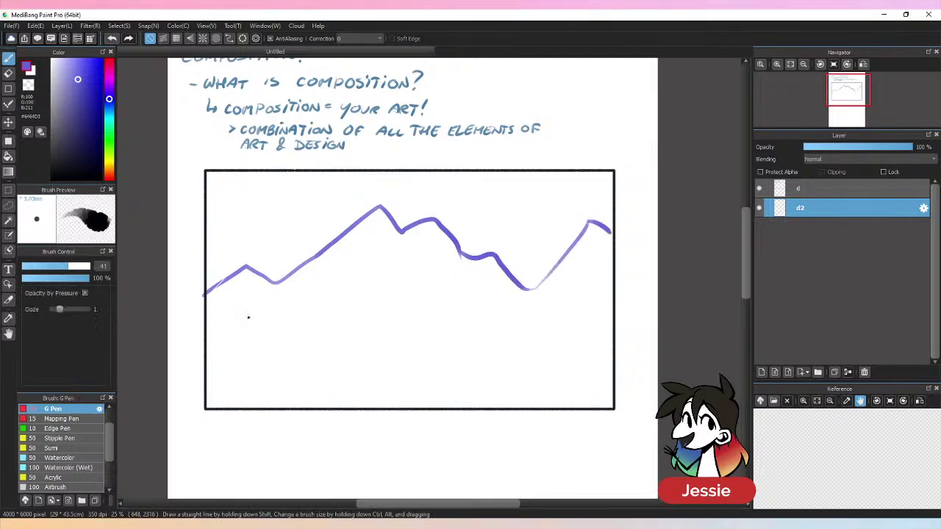
- Erase the mountain ridge from the frame's left edge to just past its middle
click(8, 72)
drag(79, 271, 90, 272)
mouse_move(209, 293)
mouse_down()
mouse_move(395, 228)
mouse_move(455, 249)
mouse_up()
click(8, 57)
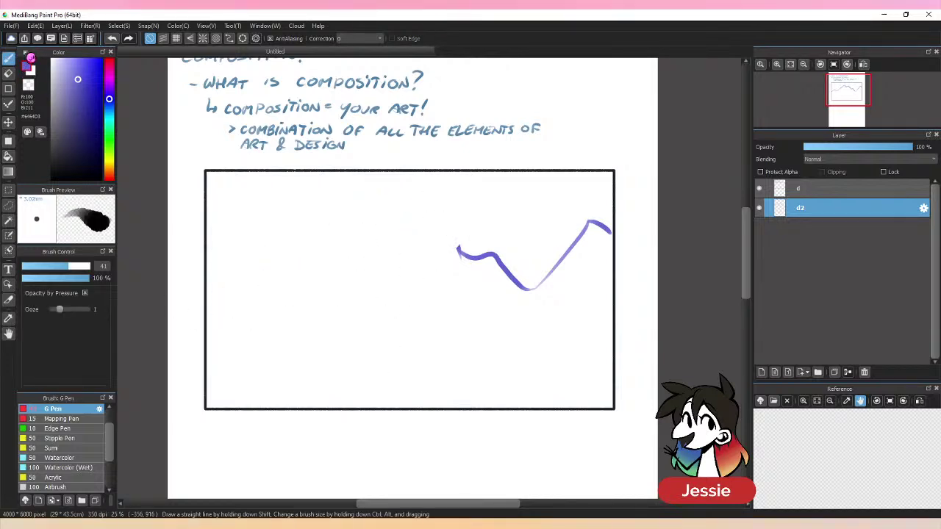
- Redraw the erased ridge with a tall peak at the frame's left edge, a valley, and a low central hill joining the remaining line
mouse_move(207, 230)
mouse_down()
mouse_move(237, 197)
mouse_move(250, 225)
mouse_move(279, 228)
mouse_move(319, 295)
mouse_up()
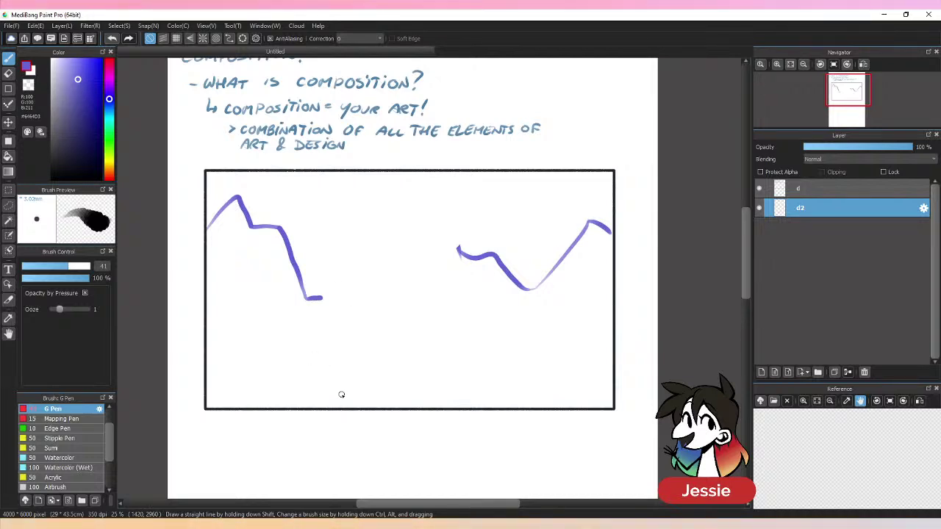
key(e)
mouse_move(307, 289)
mouse_down()
mouse_move(294, 246)
mouse_move(321, 298)
mouse_up()
key(b)
mouse_move(280, 228)
mouse_down()
mouse_move(309, 282)
mouse_move(337, 271)
mouse_move(358, 276)
mouse_move(398, 244)
mouse_move(421, 239)
mouse_move(464, 269)
mouse_up()
key(e)
key(b)
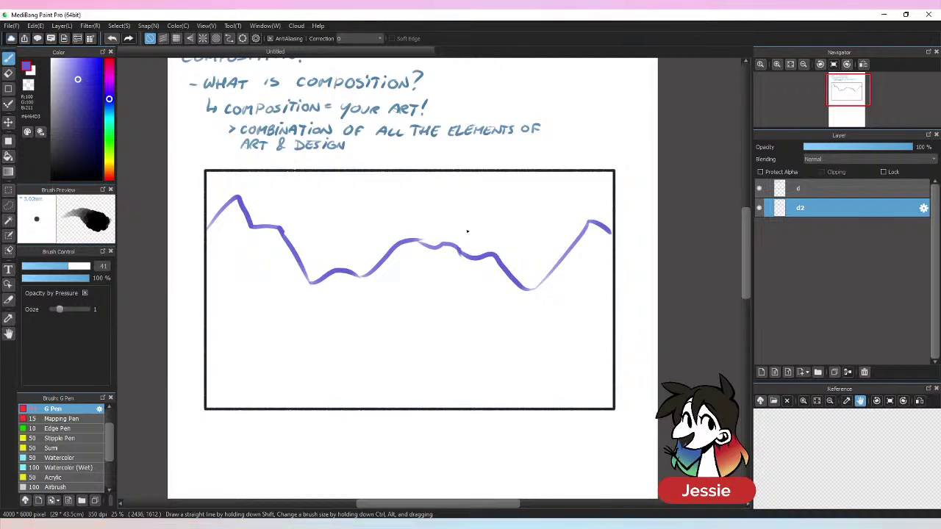
- Turn off opacity by pressure and retrace the faint parts of the mountain ridge in solid blue-violet
scroll(750, 240, down, 1)
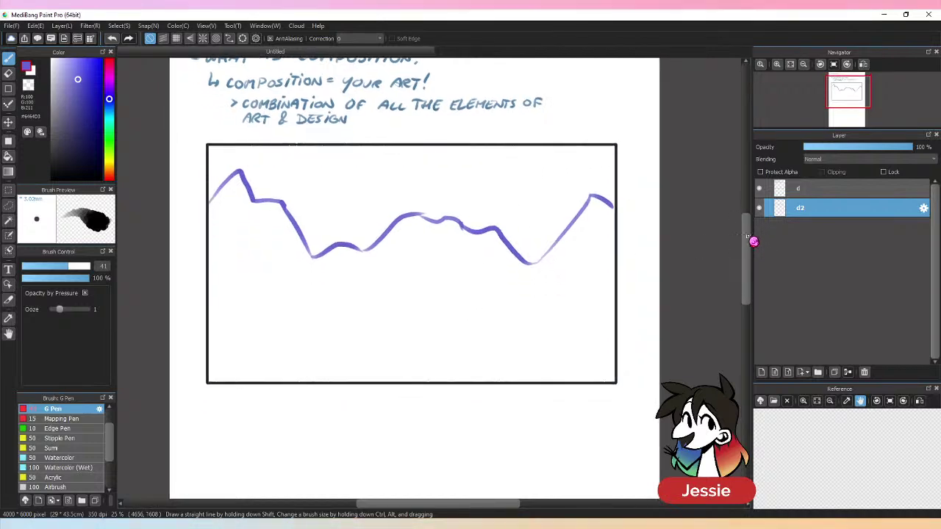
mouse_move(521, 258)
mouse_down()
mouse_move(550, 252)
mouse_move(542, 257)
mouse_move(599, 187)
mouse_up()
click(85, 292)
mouse_move(208, 203)
mouse_down()
mouse_move(238, 174)
mouse_move(255, 199)
mouse_move(281, 205)
mouse_move(325, 250)
mouse_move(305, 247)
mouse_move(371, 248)
mouse_up()
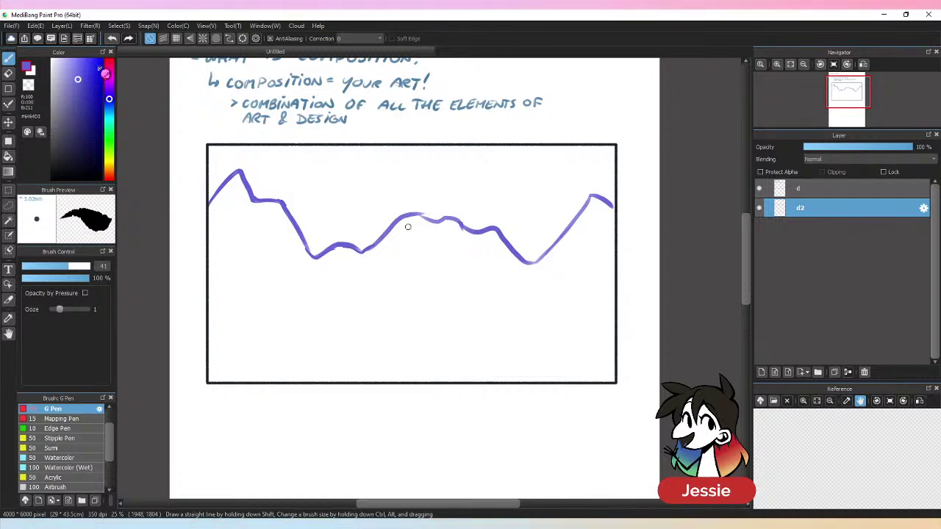
- Set the brush colour to crimson pink #E13374
click(108, 62)
click(93, 81)
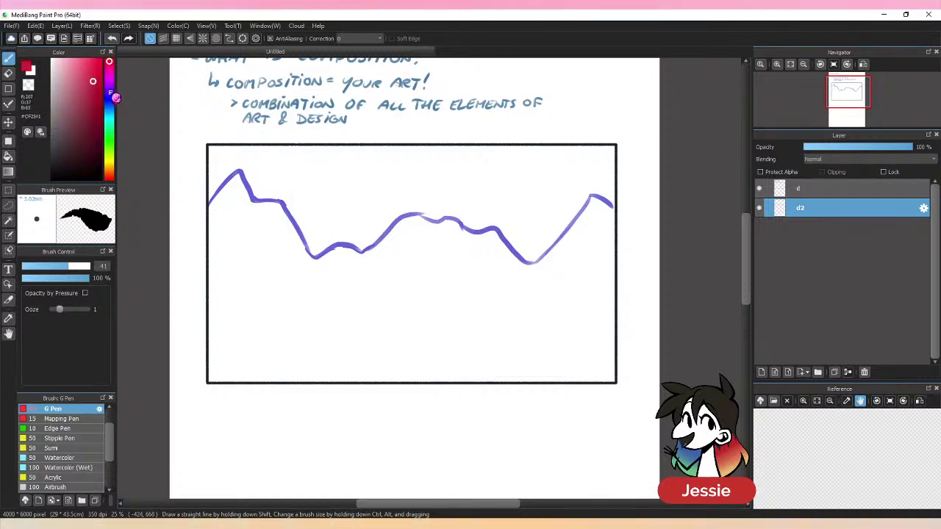
click(109, 71)
click(84, 68)
click(85, 63)
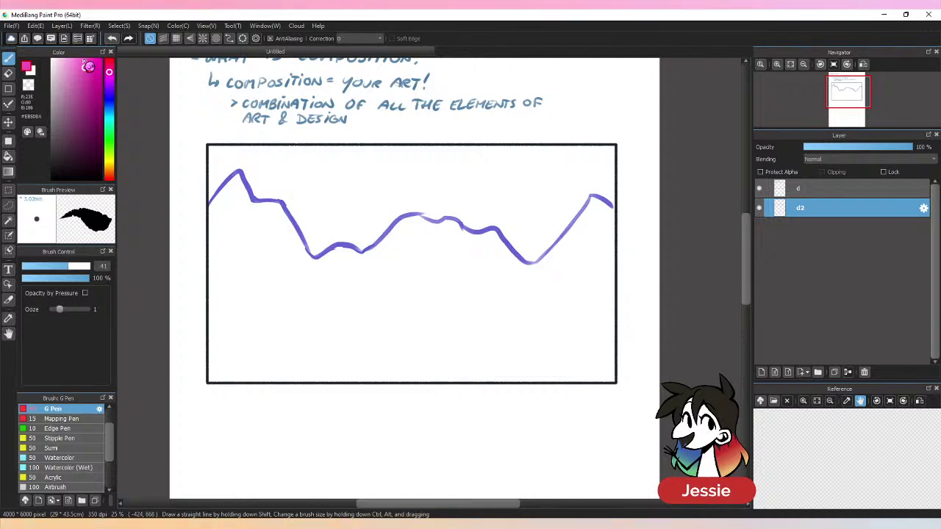
scroll(731, 263, down, 1)
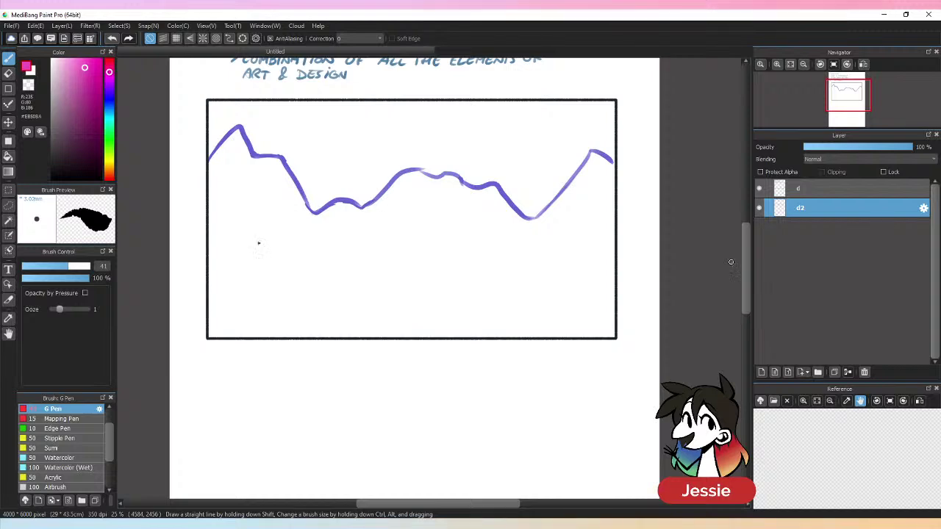
drag(97, 72, 95, 73)
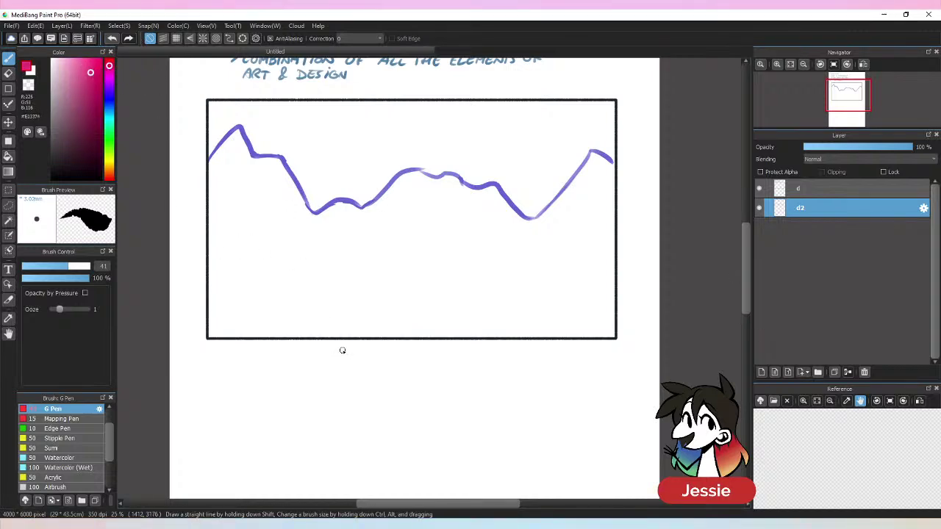
- Erase a gap in the ridge at the valley left of the central hill
key(e)
drag(315, 191, 335, 202)
key(b)
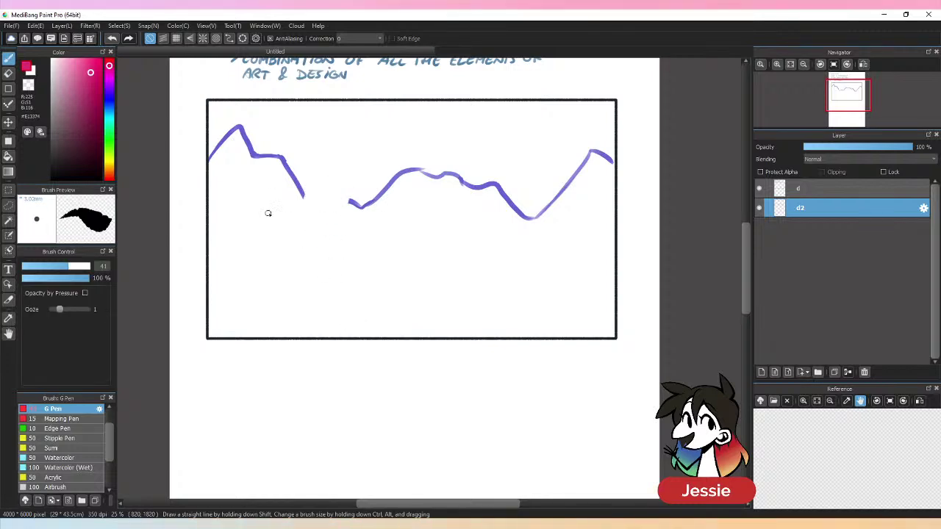
- Draw a crimson house over the ridge gap with a peaked roof, a door and two windows
mouse_move(277, 217)
mouse_down()
mouse_move(279, 269)
mouse_move(278, 218)
mouse_move(318, 178)
mouse_move(332, 184)
mouse_move(367, 226)
mouse_move(369, 271)
mouse_up()
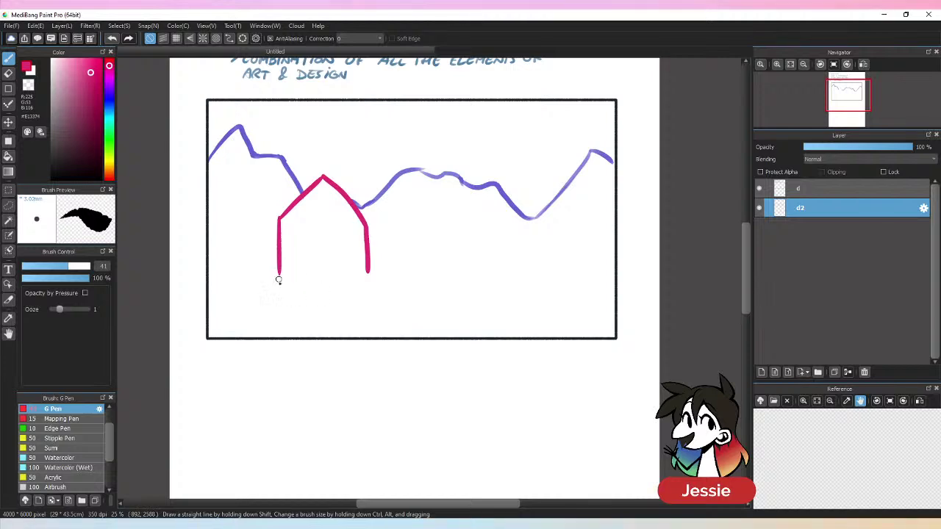
drag(279, 279, 368, 279)
drag(280, 219, 379, 218)
mouse_move(318, 280)
mouse_down()
mouse_move(340, 249)
mouse_move(339, 280)
mouse_up()
key(x)
drag(381, 217, 369, 213)
key(x)
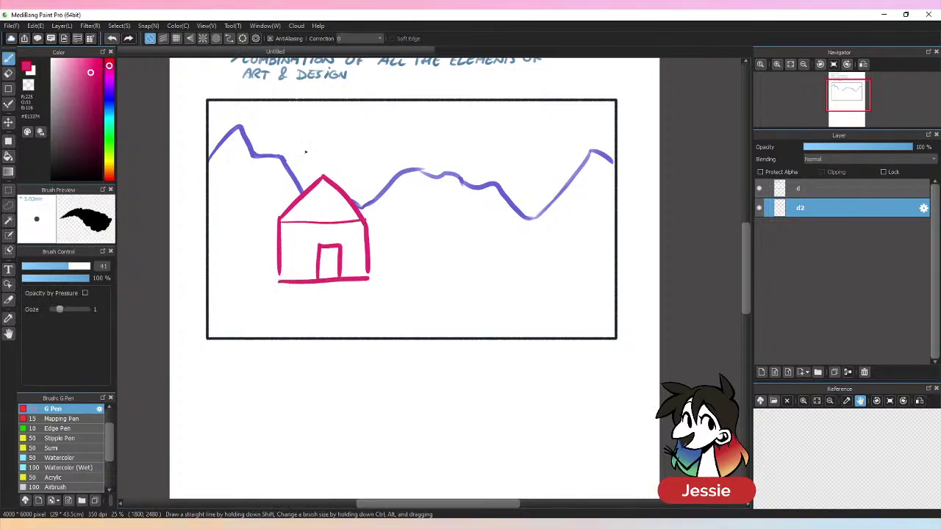
mouse_move(291, 236)
mouse_down()
mouse_move(307, 258)
mouse_move(303, 235)
mouse_move(351, 260)
mouse_move(353, 235)
mouse_up()
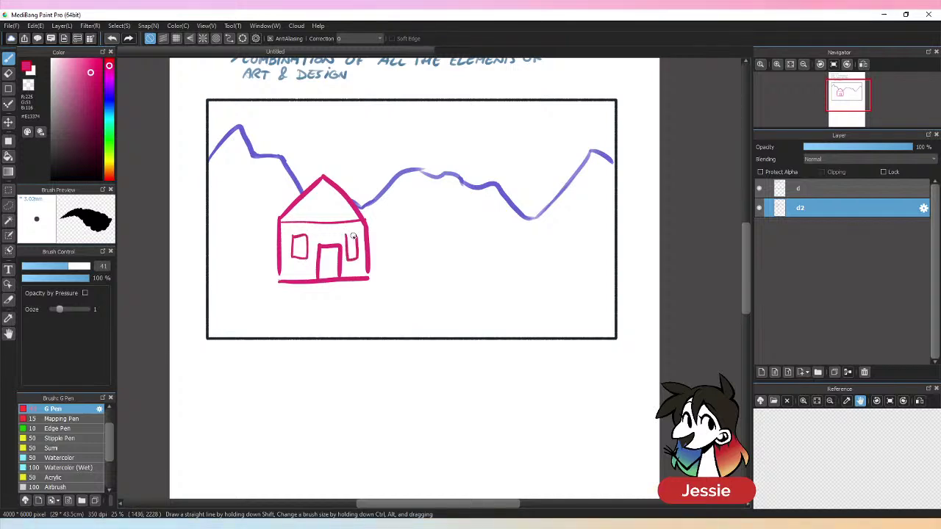
- Draw a tall pine tree and a small dog to the right of the house in crimson
mouse_move(390, 158)
mouse_down()
mouse_move(377, 226)
mouse_move(407, 218)
mouse_move(406, 237)
mouse_move(372, 257)
mouse_move(393, 274)
mouse_move(401, 262)
mouse_move(424, 263)
mouse_up()
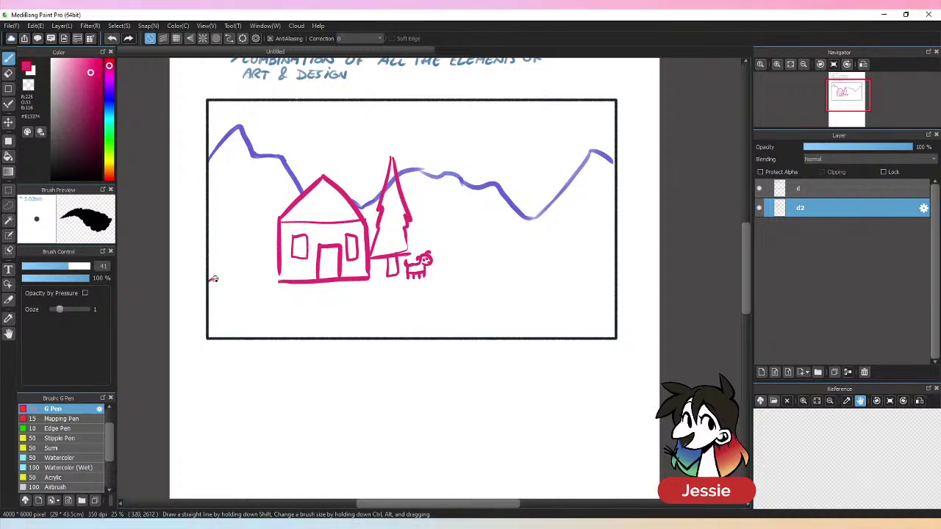
- Draw a broken crimson ground line across the frame on both sides of the house and add a chimney to its roof
drag(213, 279, 253, 278)
drag(255, 283, 282, 277)
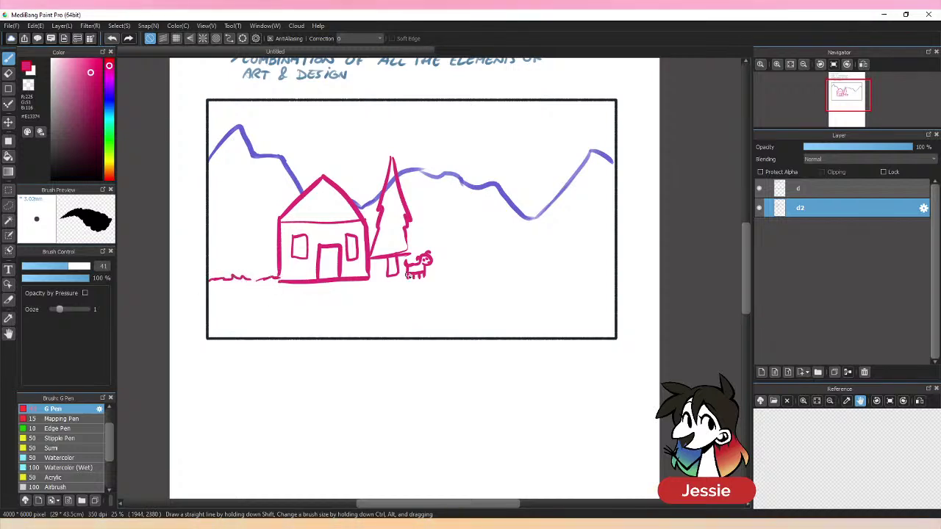
drag(447, 274, 468, 272)
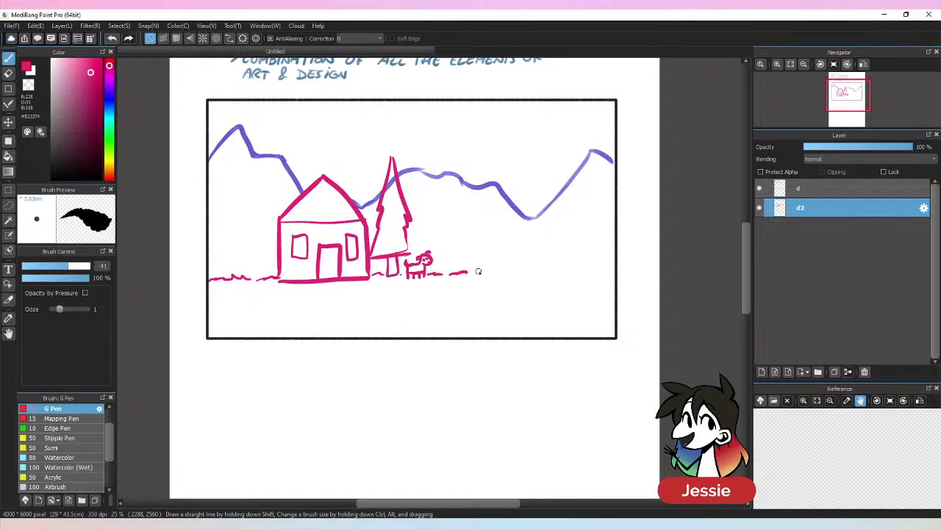
key(e)
key(b)
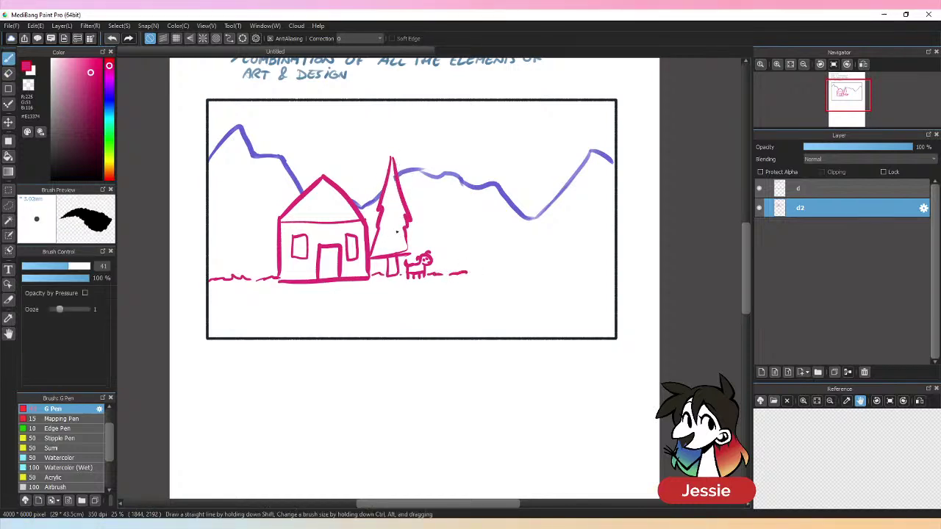
key(e)
key(b)
drag(466, 273, 517, 279)
drag(530, 280, 548, 279)
drag(557, 279, 604, 277)
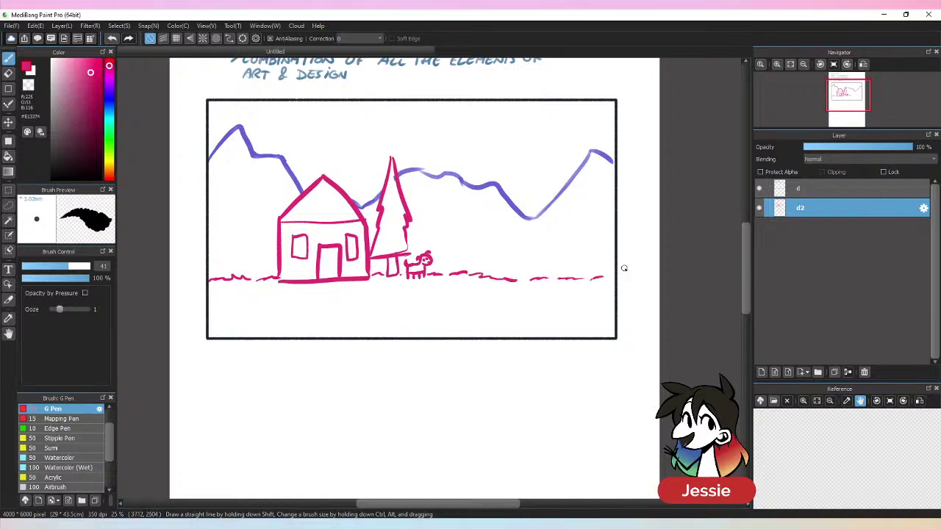
drag(284, 216, 297, 201)
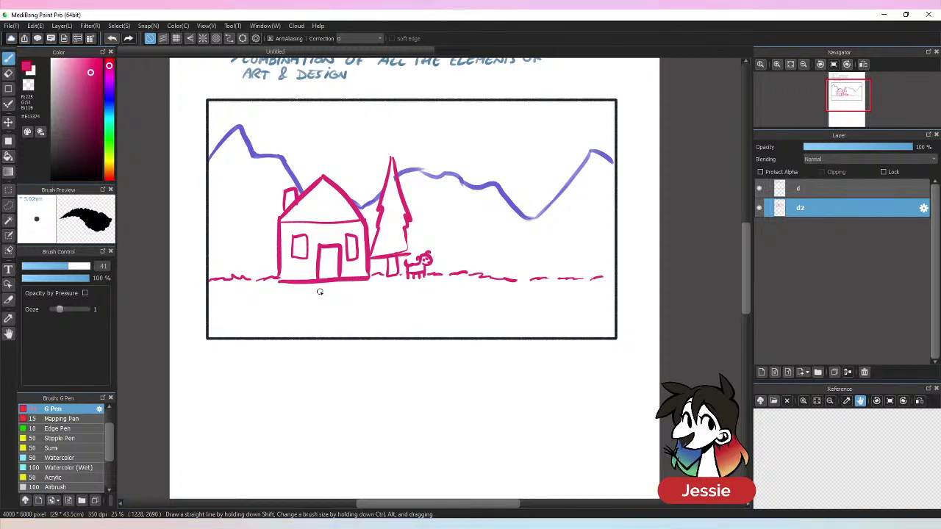
- Draw a curved green #349825 tree trunk with branches in the left foreground and erase the mountain ridge behind it
click(109, 143)
click(90, 109)
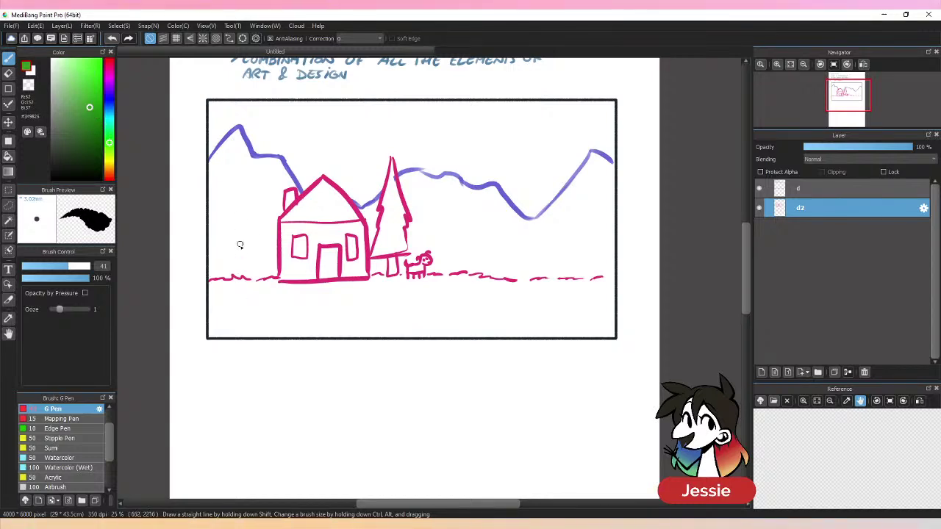
mouse_move(259, 338)
mouse_down()
mouse_move(238, 248)
mouse_move(249, 192)
mouse_move(266, 166)
mouse_move(323, 130)
mouse_up()
drag(252, 181, 337, 132)
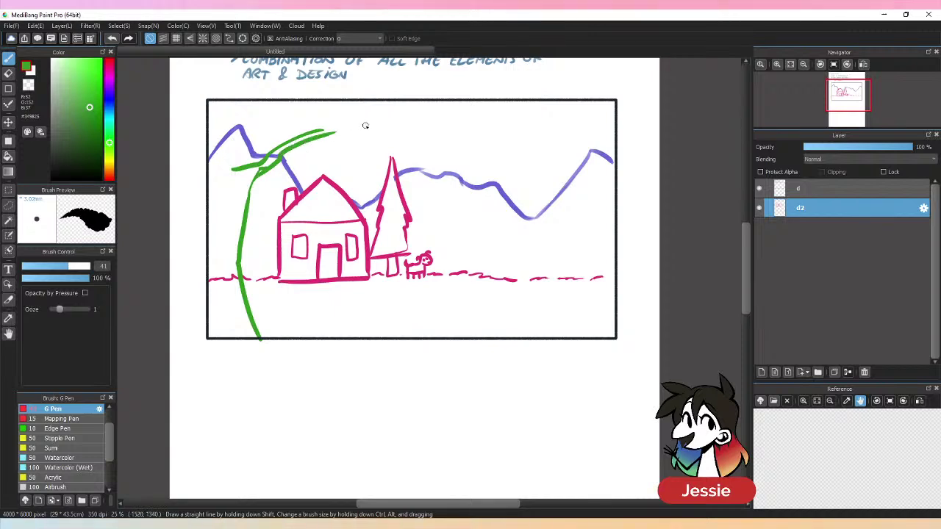
key(e)
mouse_move(248, 174)
mouse_down()
mouse_move(282, 153)
mouse_move(389, 116)
mouse_up()
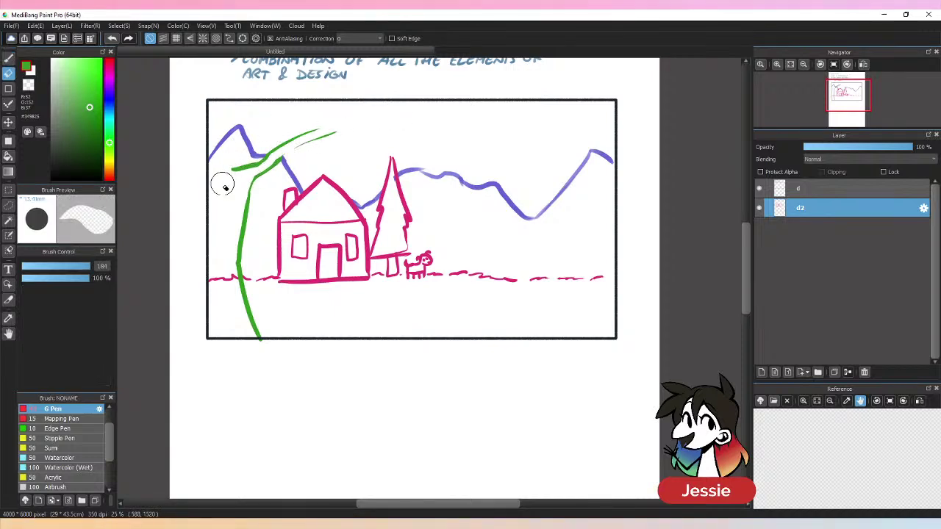
drag(221, 162, 235, 147)
- Complete the left tree with an upper fork and scalloped foliage, erasing the ridge and ground line it overlaps
key(p)
mouse_move(247, 108)
mouse_down()
mouse_move(230, 169)
mouse_move(218, 165)
mouse_move(210, 188)
mouse_up()
key(e)
mouse_move(253, 147)
mouse_down()
mouse_move(243, 142)
mouse_move(259, 152)
mouse_up()
key(p)
mouse_move(252, 190)
mouse_down()
mouse_move(344, 151)
mouse_move(386, 148)
mouse_move(386, 103)
mouse_up()
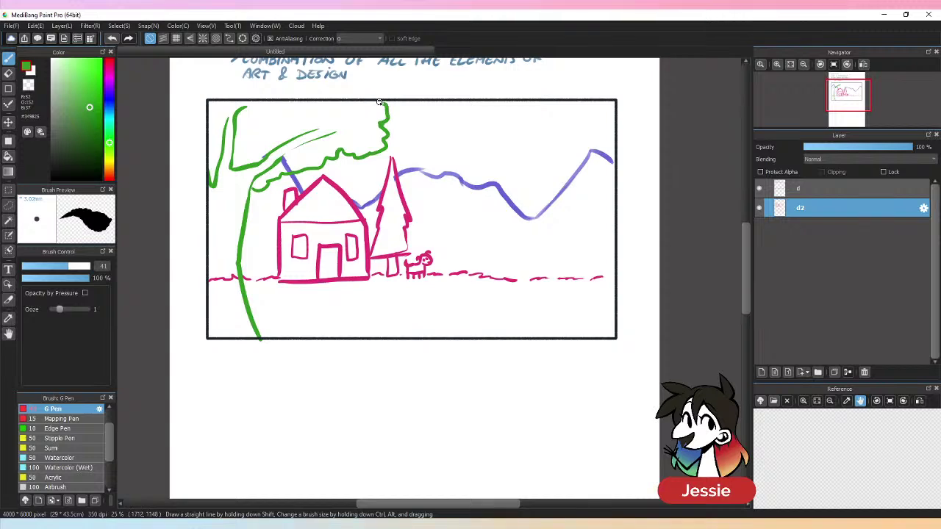
key(e)
drag(279, 162, 294, 169)
drag(233, 253, 231, 359)
key(p)
- Outline green scalloped foliage at the frame's right side and erase the ridge and ground line end behind it
mouse_move(549, 107)
mouse_down()
mouse_move(536, 139)
mouse_move(518, 136)
mouse_move(502, 149)
mouse_move(523, 180)
mouse_move(497, 213)
mouse_move(548, 232)
mouse_up()
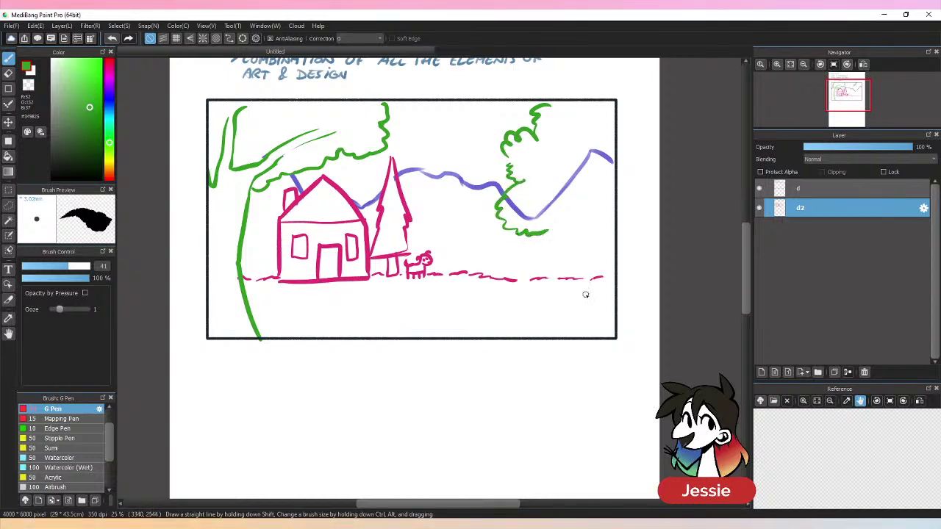
key(e)
mouse_move(505, 200)
mouse_down()
mouse_move(529, 216)
mouse_move(607, 153)
mouse_move(624, 156)
mouse_up()
key(b)
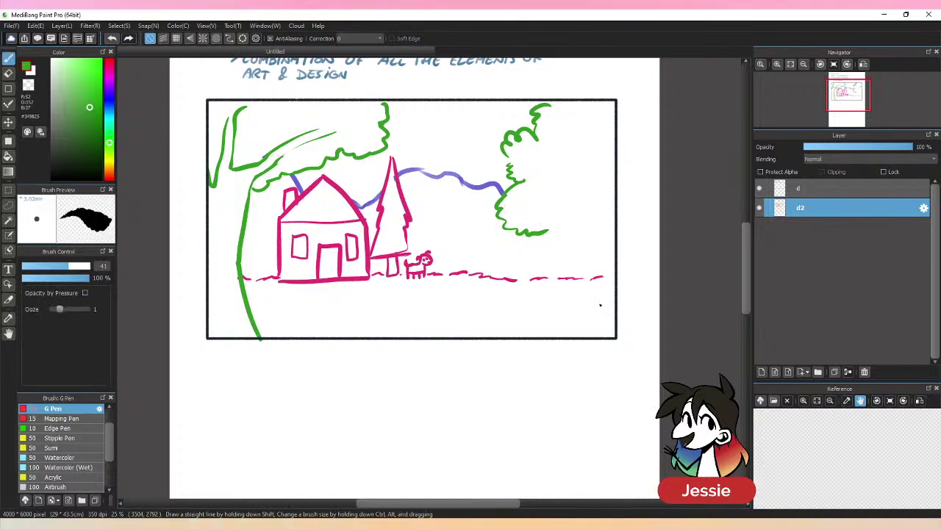
key(e)
drag(588, 262, 599, 288)
key(b)
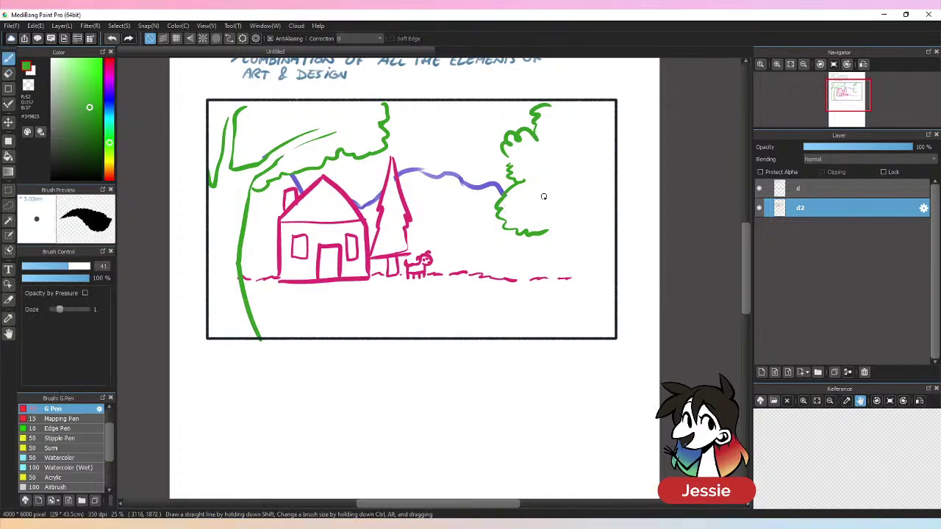
- Draw the right tree's trunk and branches in green, trim the trunk below the frame and extend its foliage to the trunk
drag(541, 197, 582, 194)
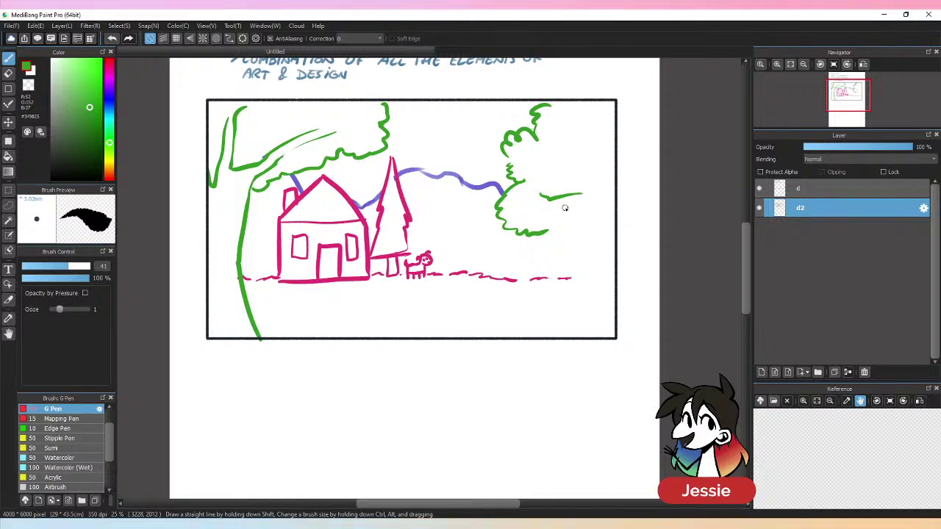
drag(544, 234, 573, 236)
mouse_move(534, 199)
mouse_down()
mouse_move(578, 202)
mouse_move(587, 224)
mouse_move(578, 353)
mouse_up()
mouse_move(614, 278)
mouse_down()
mouse_move(620, 216)
mouse_move(578, 127)
mouse_move(598, 160)
mouse_move(612, 143)
mouse_move(607, 213)
mouse_move(621, 242)
mouse_up()
key(e)
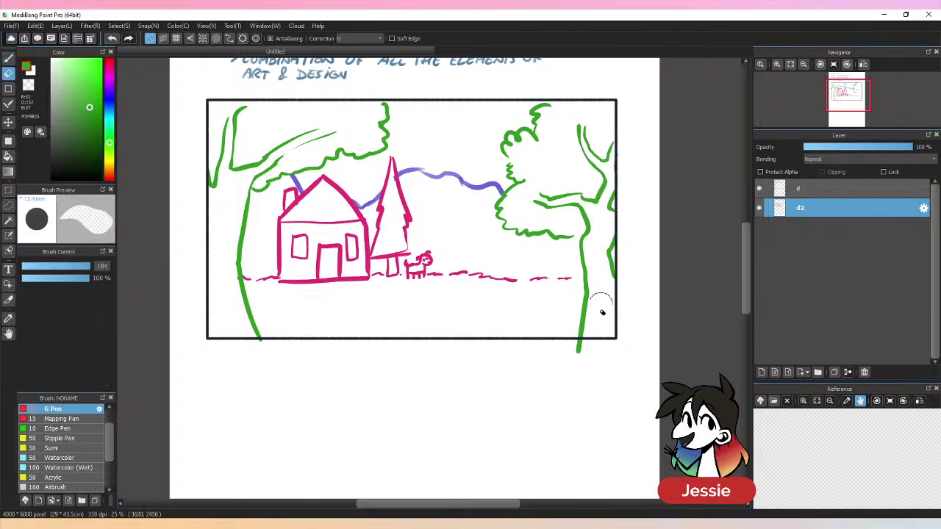
drag(588, 349, 575, 346)
key(p)
drag(562, 235, 570, 251)
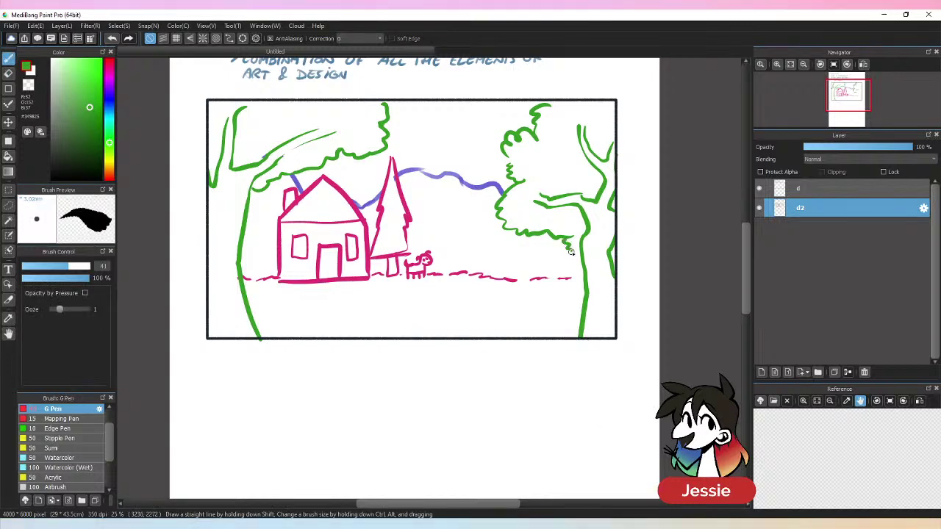
- Draw a taller blue-violet #6464D3 mountain peak between the pine and the right tree, and erase the old ridge beneath it
key(ctrl+minus)
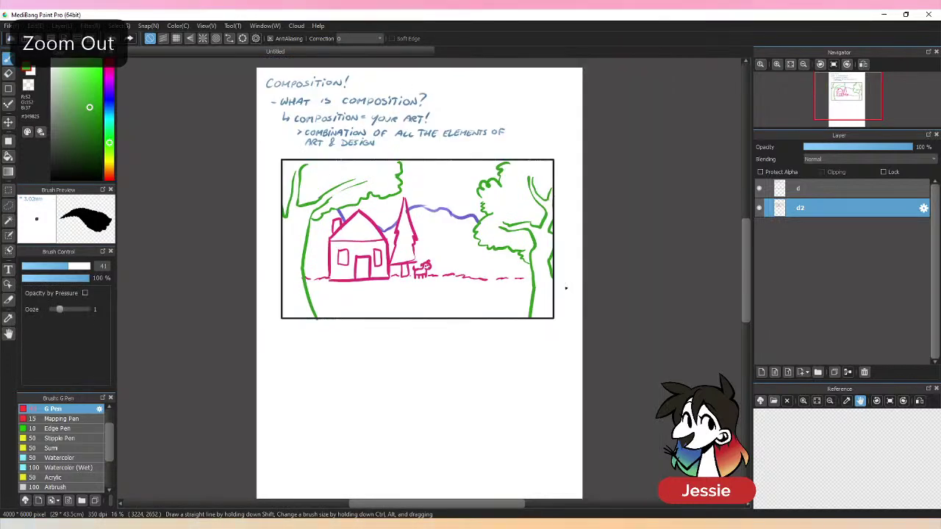
key(ctrl+plus)
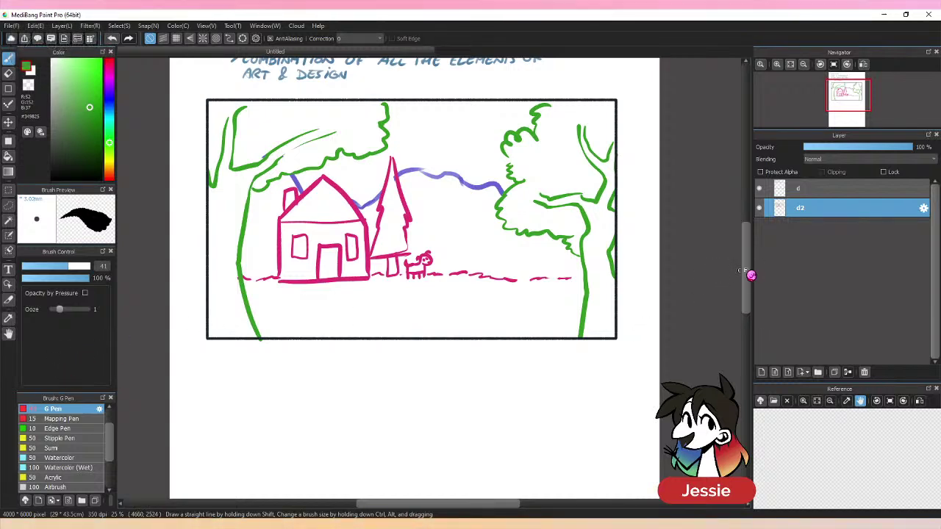
alt+click(398, 176)
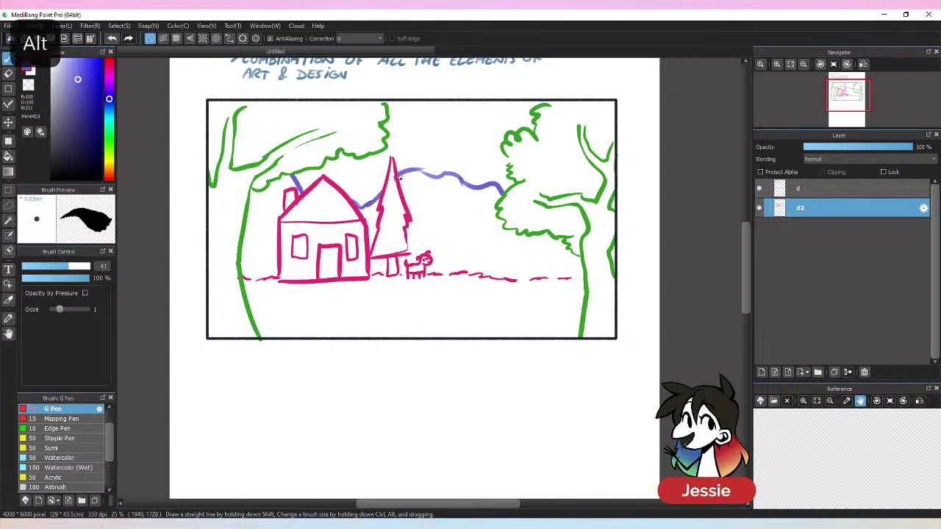
mouse_move(398, 176)
mouse_down()
mouse_move(422, 152)
mouse_move(480, 172)
mouse_move(469, 178)
mouse_move(509, 177)
mouse_up()
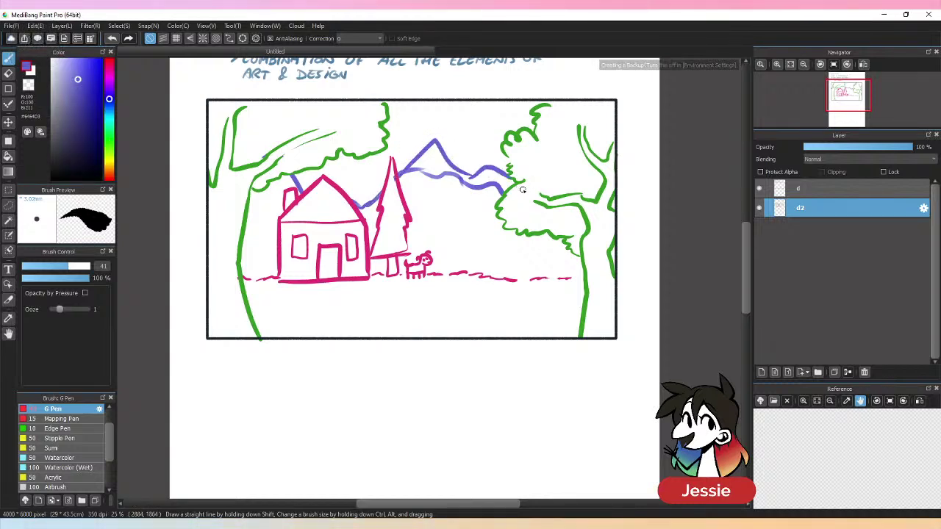
key(e)
drag(410, 179, 493, 188)
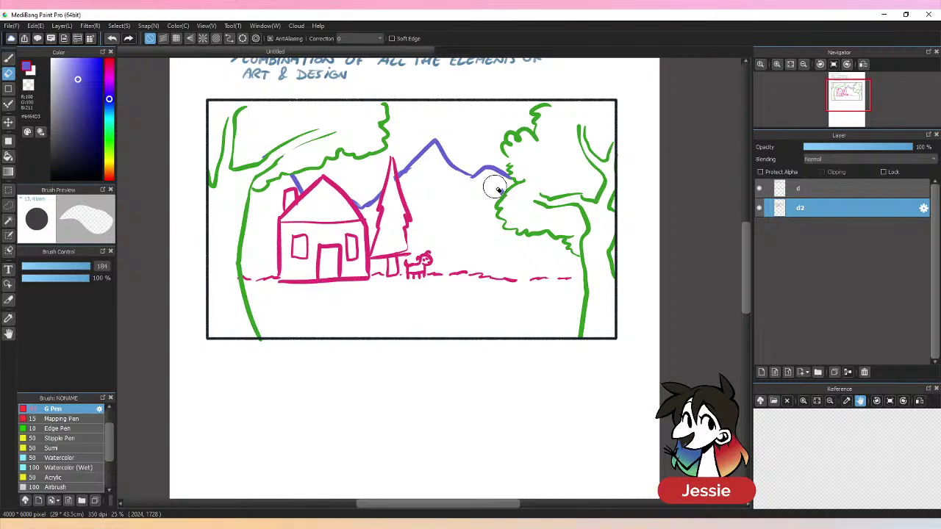
- Draw lower blue-violet hill lines between the pine and right tree and between the left trunk and house
key(b)
mouse_move(416, 232)
mouse_down()
mouse_move(486, 199)
mouse_move(406, 220)
mouse_up()
drag(243, 235, 276, 240)
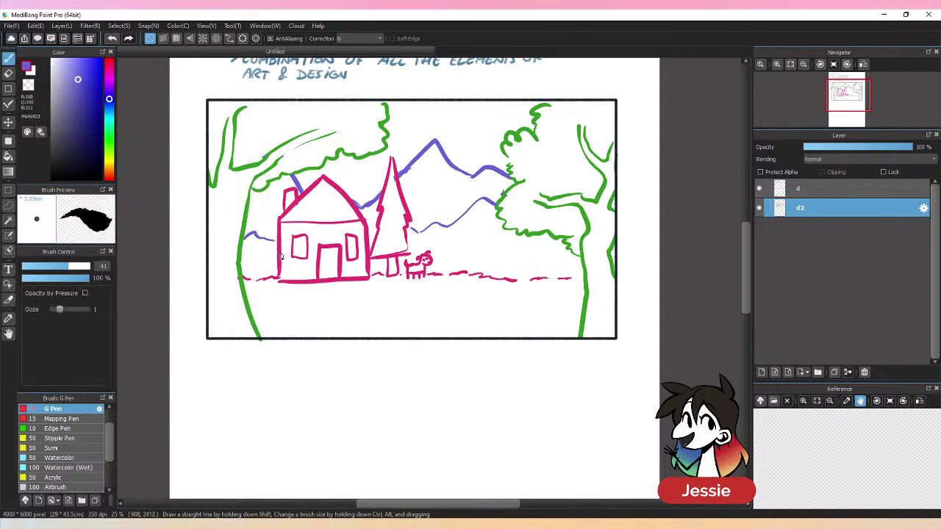
key(ctrl+minus)
key(ctrl+plus)
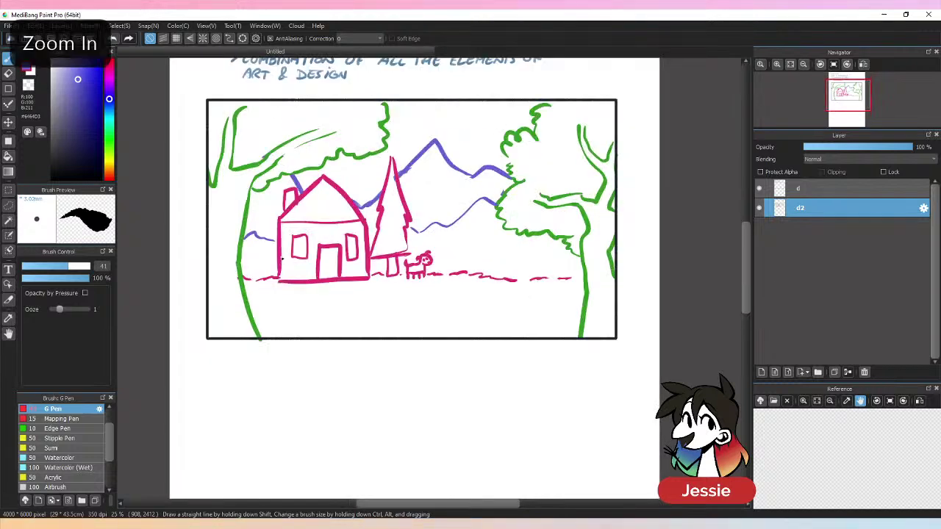
- Move the landscape on layer d2 slightly down within the frame and erase the trunk ends below the border
key(v)
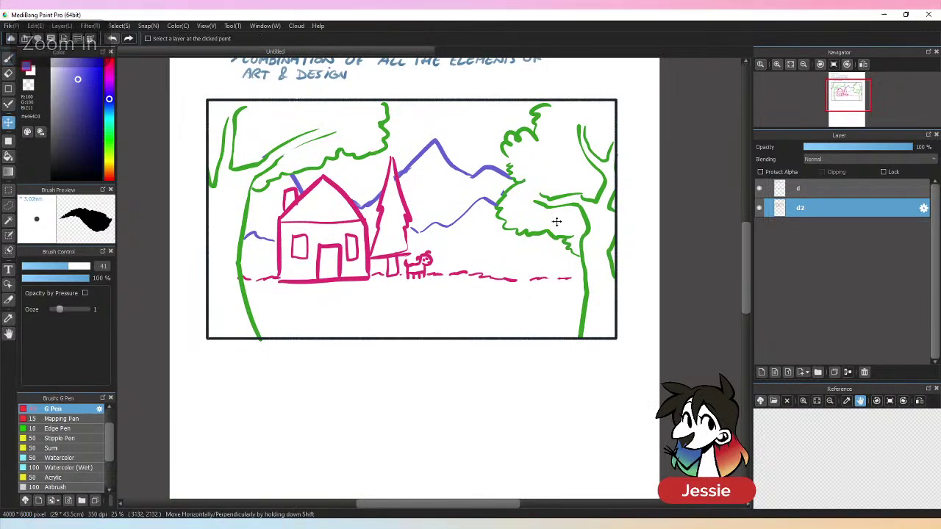
drag(556, 216, 559, 239)
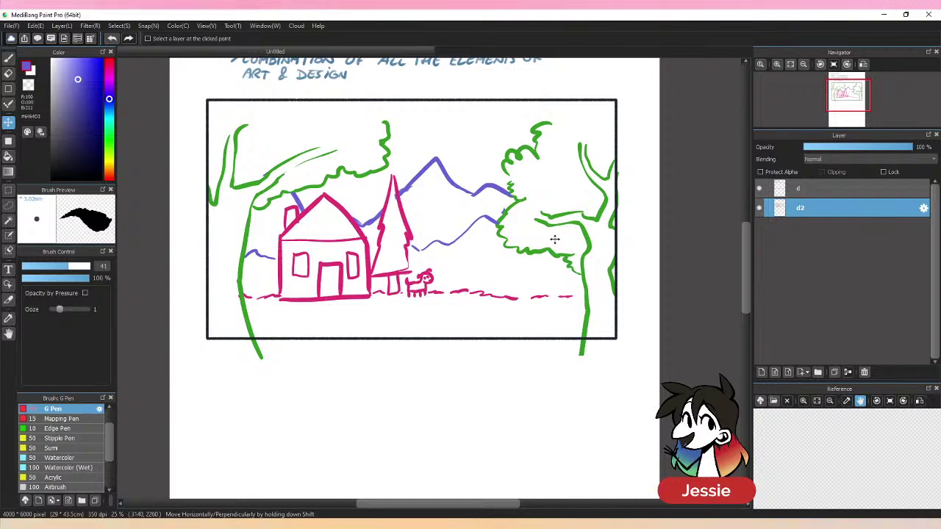
key(e)
drag(255, 347, 261, 358)
drag(584, 365, 582, 344)
key(p)
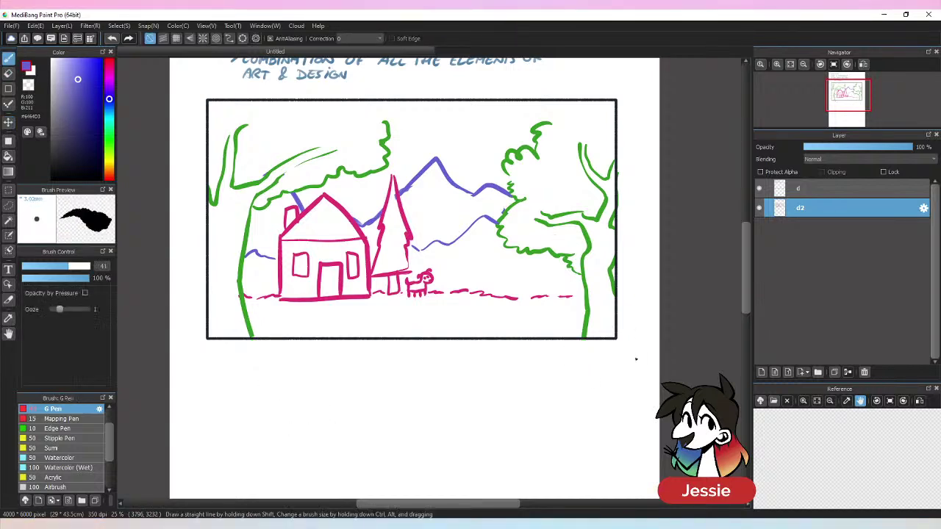
- Extend both trees' green foliage to the frame's upper edge and draw a blue-violet sun partly behind the right tree
alt+click(386, 143)
drag(386, 128, 409, 103)
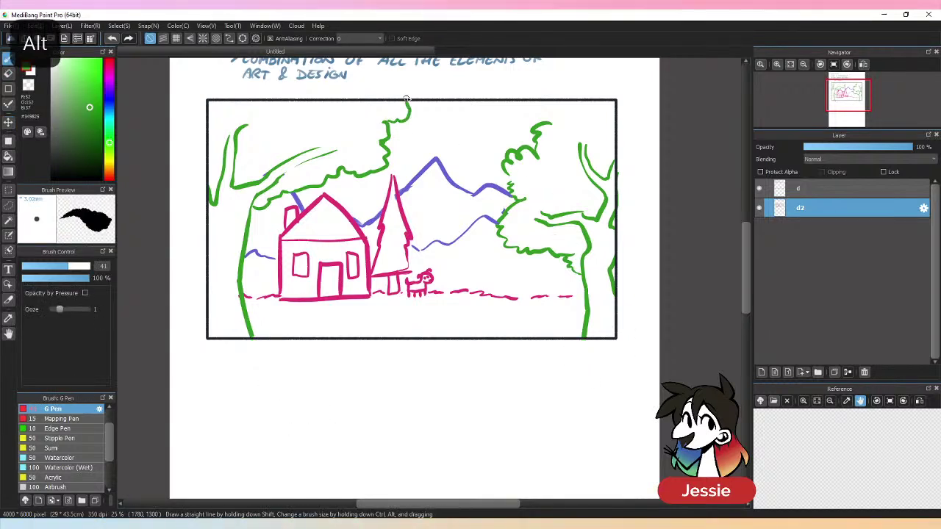
drag(544, 119, 544, 104)
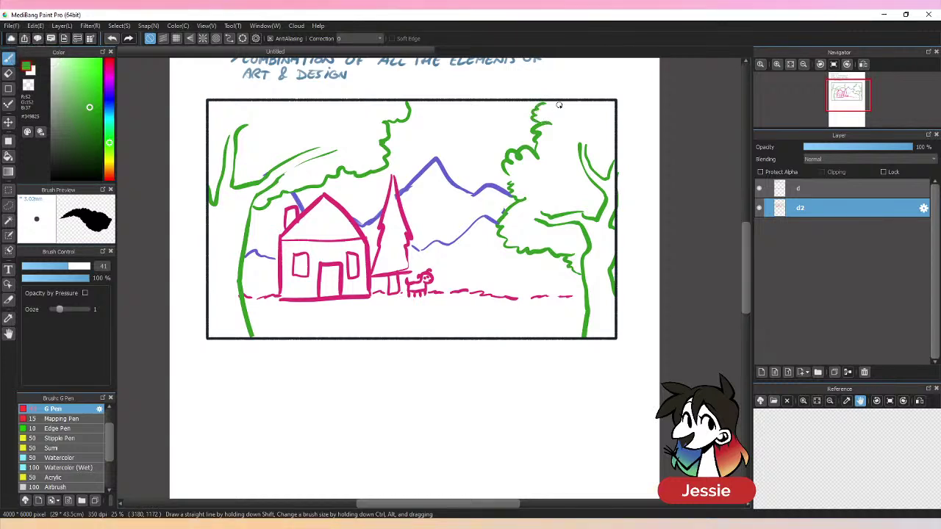
alt+click(437, 160)
drag(516, 133, 518, 137)
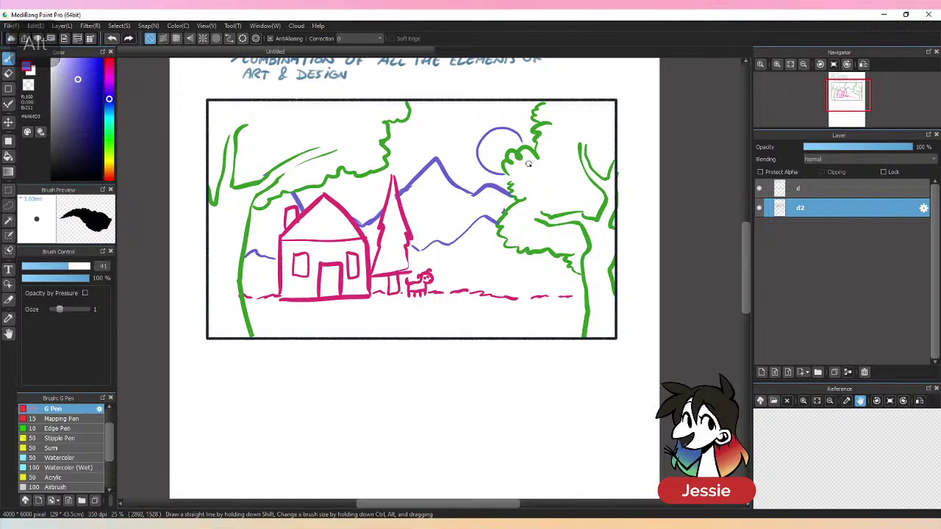
- Set the brush to dark grey #2B2B38 at size 24 with opacity controlled by pressure
scroll(751, 252, down, 1)
drag(751, 252, 750, 261)
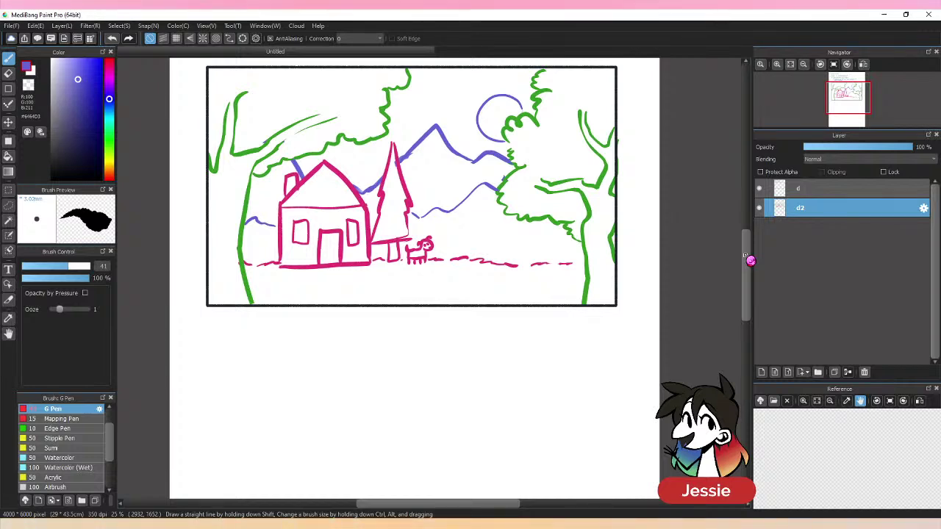
click(62, 153)
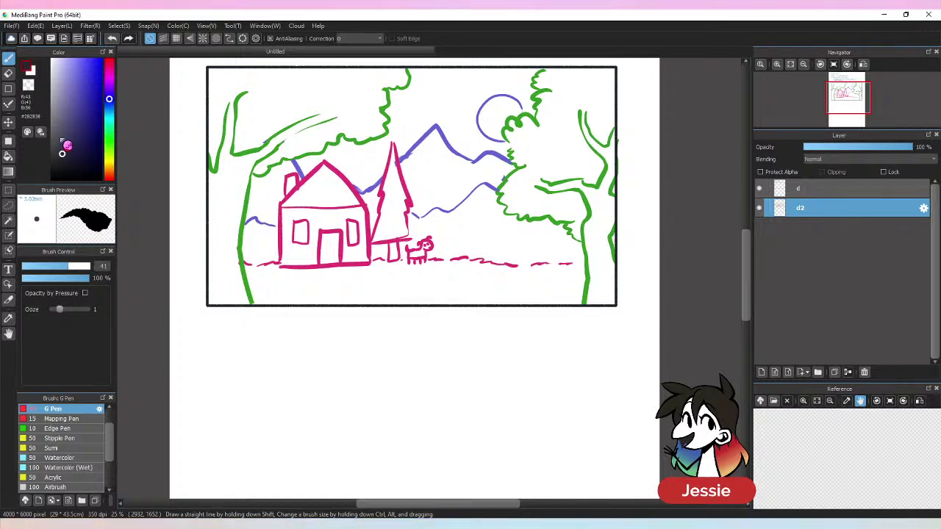
mouse_move(82, 266)
mouse_down()
mouse_move(51, 265)
mouse_move(71, 262)
mouse_up()
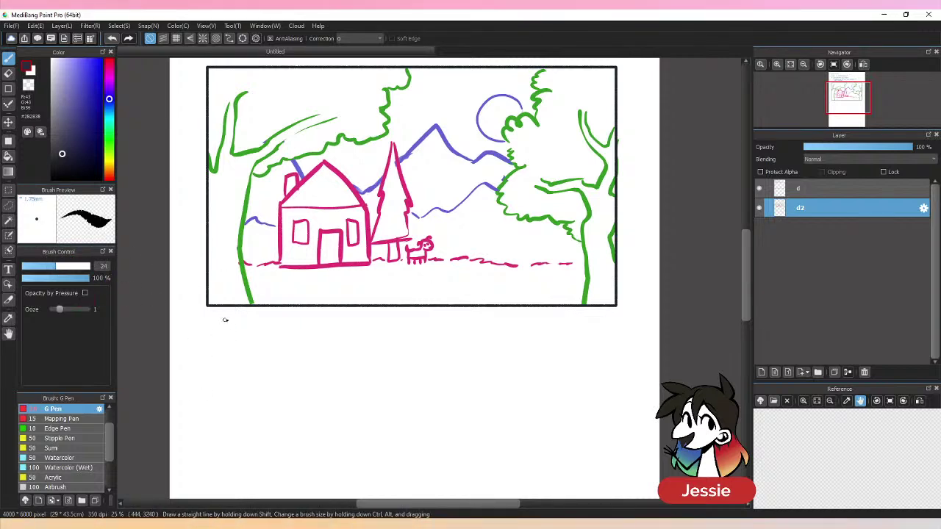
click(85, 293)
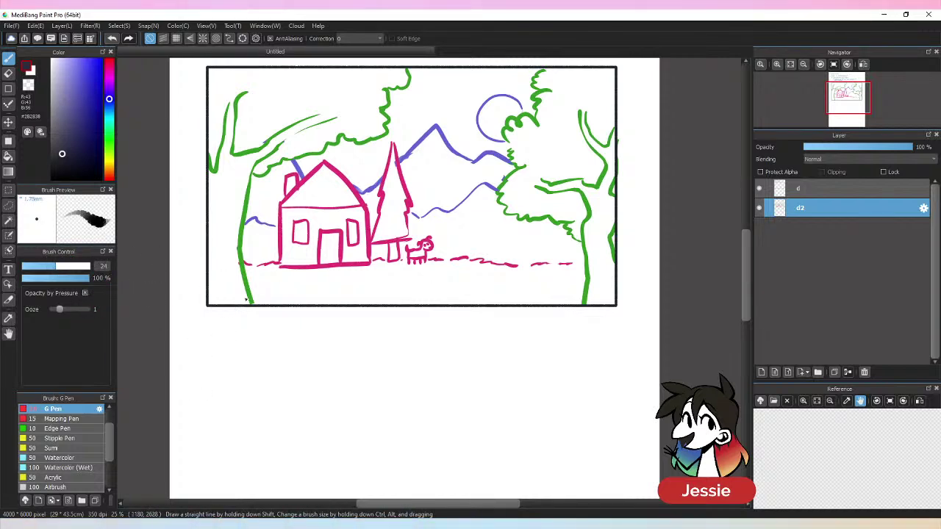
drag(212, 322, 245, 324)
key(ctrl+z)
mouse_move(249, 315)
mouse_down()
mouse_move(257, 324)
mouse_move(301, 324)
mouse_up()
key(ctrl+z)
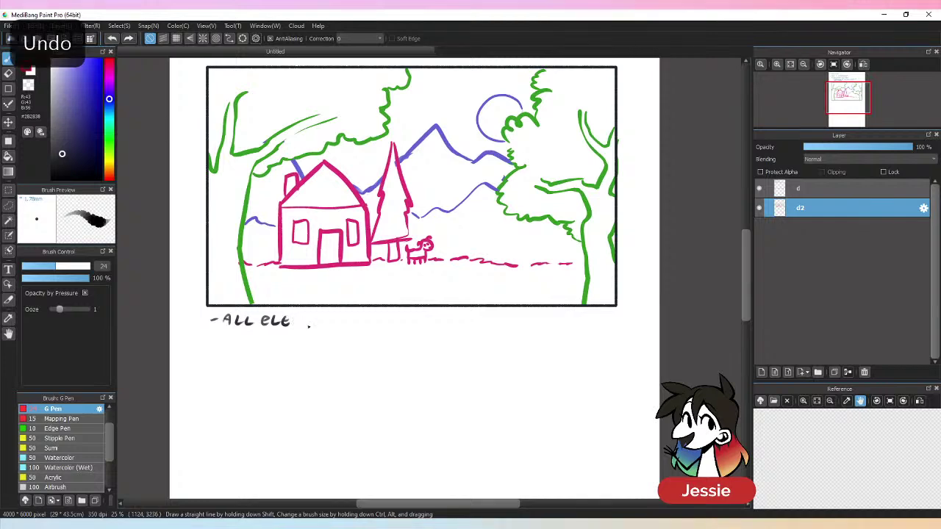
key(ctrl+z)
key(ctrl+z)
key(ctrl+z)
key(ctrl+z)
key(ctrl+z)
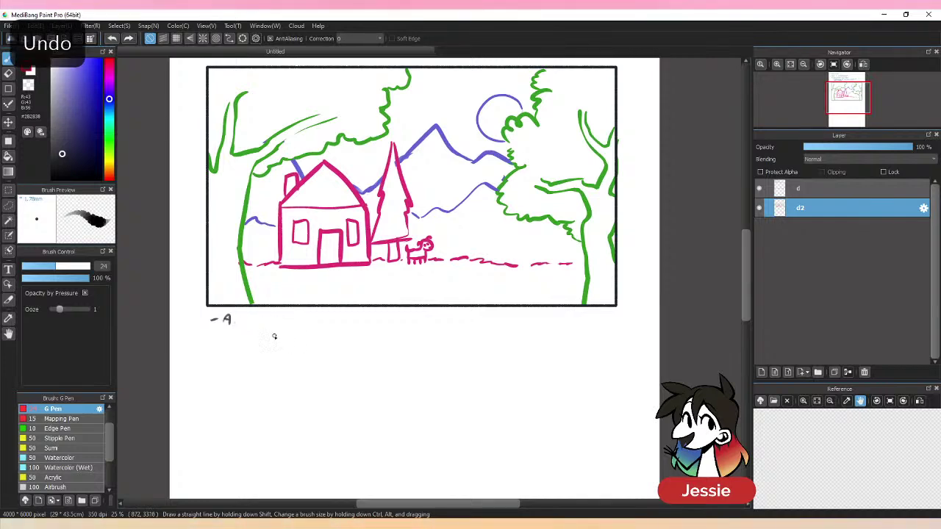
- Handwrite the note "- ALL ELEMENTS WITHIN THIS SCENE MAKE UP" in dark grey directly beneath the framed landscape
drag(221, 326, 229, 318)
drag(234, 317, 251, 326)
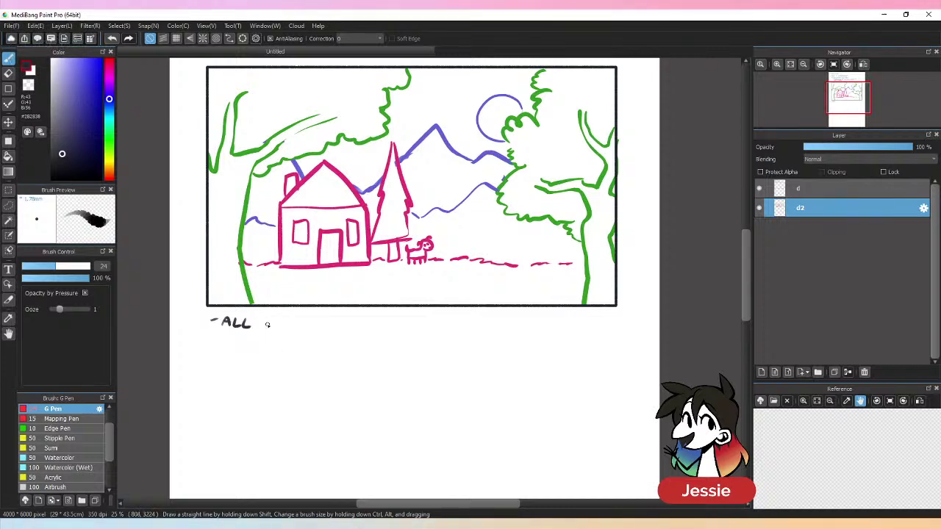
mouse_move(264, 317)
mouse_down()
mouse_move(272, 328)
mouse_move(371, 318)
mouse_move(401, 328)
mouse_up()
drag(405, 328, 434, 319)
drag(429, 319, 429, 327)
drag(437, 318, 436, 327)
drag(436, 323, 451, 327)
mouse_move(462, 318)
mouse_down()
mouse_move(457, 327)
mouse_move(503, 328)
mouse_move(514, 318)
mouse_move(580, 329)
mouse_move(592, 318)
mouse_up()
drag(600, 318, 613, 329)
drag(613, 318, 614, 323)
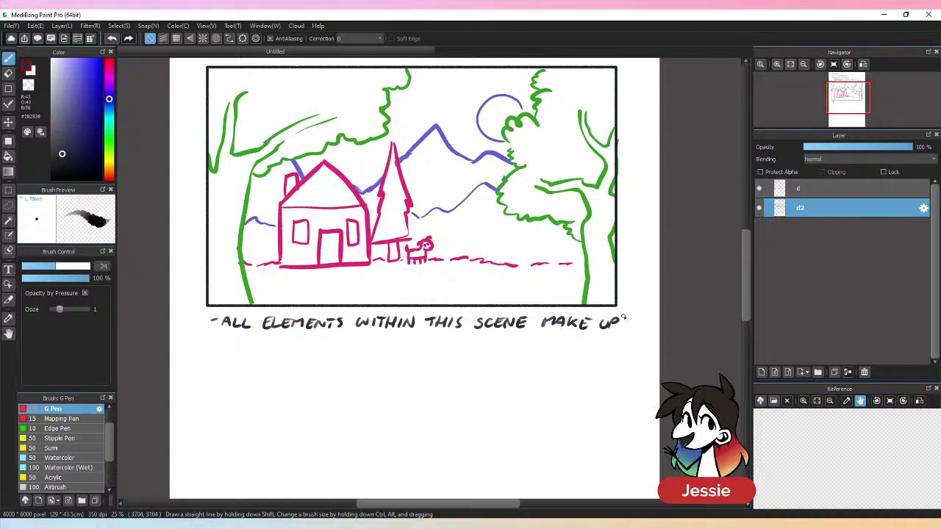
- Finish the dark grey note with "A COMPOSITION" on a second line
drag(221, 351, 230, 351)
drag(222, 347, 254, 350)
mouse_move(263, 342)
mouse_down()
mouse_move(285, 352)
mouse_move(290, 342)
mouse_up()
drag(300, 342, 319, 351)
drag(325, 340, 328, 350)
mouse_move(337, 341)
mouse_down()
mouse_move(336, 350)
mouse_move(364, 342)
mouse_up()
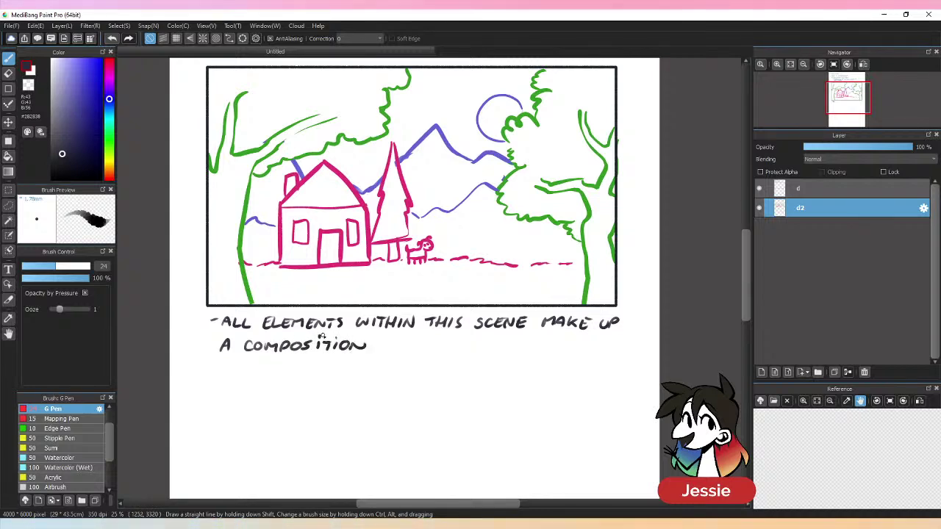
- Sample the mountains' blue-violet and handwrite the heading "- BACKGROUND" below the composition note
alt+click(440, 128)
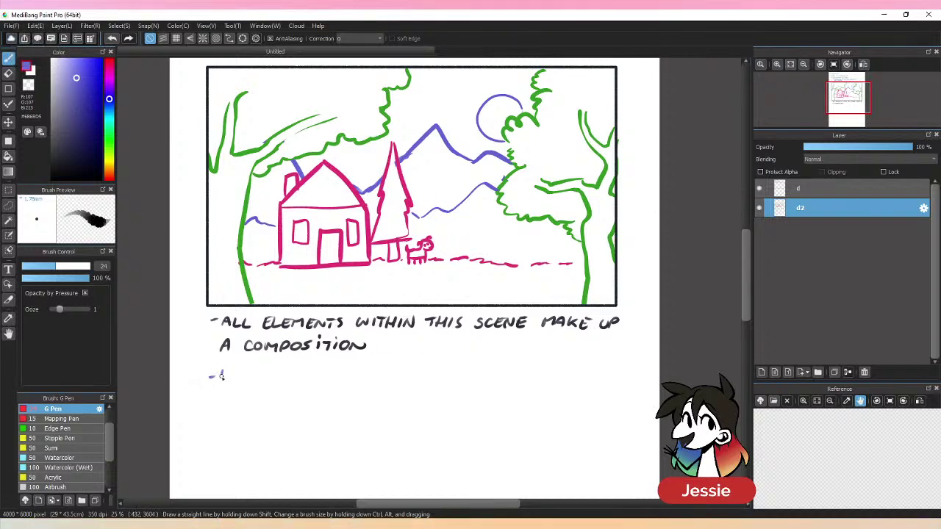
mouse_move(220, 370)
mouse_down()
mouse_move(232, 379)
mouse_move(273, 374)
mouse_up()
drag(280, 379, 310, 369)
drag(312, 378, 319, 378)
mouse_move(323, 367)
mouse_down()
mouse_move(335, 374)
mouse_move(324, 378)
mouse_up()
- Start an indented arrow bullet under the background heading with the words "ALL ELEMENTS"
mouse_move(229, 388)
mouse_down()
mouse_move(236, 402)
mouse_move(267, 404)
mouse_up()
mouse_move(270, 393)
mouse_down()
mouse_move(278, 403)
mouse_move(300, 394)
mouse_up()
drag(292, 403, 307, 402)
drag(307, 403, 319, 402)
drag(319, 397, 329, 392)
drag(331, 393, 335, 397)
drag(340, 403, 358, 392)
drag(352, 392, 357, 402)
- Continue the first background bullet on the same line with "FURTHEST AWAY FROM THE"
scroll(752, 266, down, 1)
scroll(752, 266, down, 1)
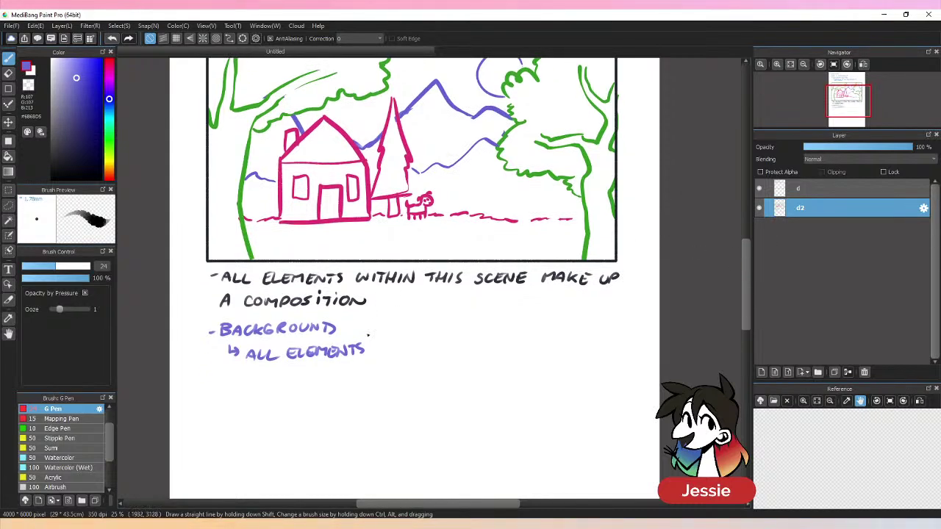
drag(377, 344, 377, 356)
drag(377, 344, 395, 344)
drag(398, 344, 404, 356)
drag(405, 343, 409, 356)
mouse_move(416, 343)
mouse_down()
mouse_move(423, 355)
mouse_move(456, 343)
mouse_up()
mouse_move(450, 343)
mouse_down()
mouse_move(450, 356)
mouse_move(498, 343)
mouse_move(509, 351)
mouse_up()
mouse_move(512, 343)
mouse_down()
mouse_move(533, 358)
mouse_move(544, 344)
mouse_up()
drag(545, 343, 556, 352)
mouse_move(561, 344)
mouse_down()
mouse_move(580, 354)
mouse_move(595, 343)
mouse_up()
drag(590, 344, 590, 352)
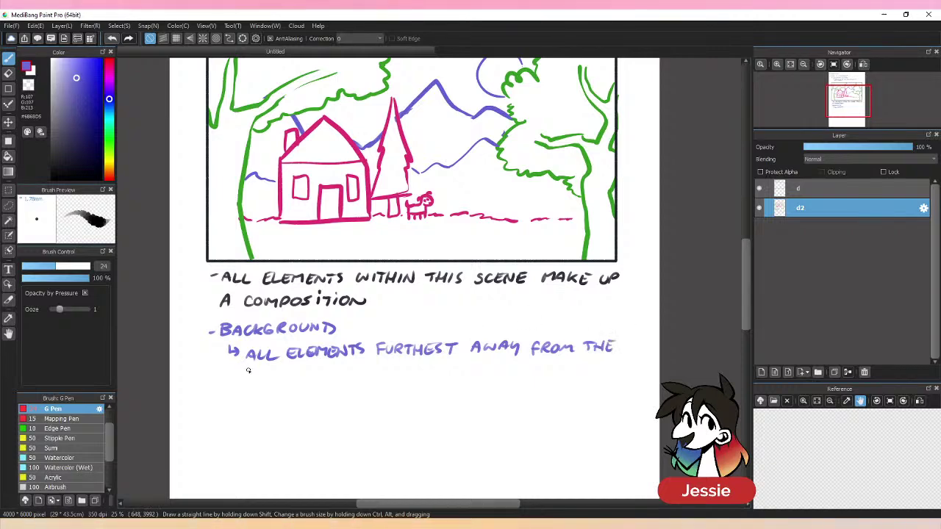
- Complete the first background bullet with "VIEWER" on the line below
drag(260, 368, 261, 376)
mouse_move(266, 368)
mouse_down()
mouse_move(266, 376)
mouse_move(274, 368)
mouse_up()
mouse_move(276, 367)
mouse_down()
mouse_move(292, 376)
mouse_move(300, 367)
mouse_up()
drag(302, 376, 302, 368)
drag(302, 368, 309, 377)
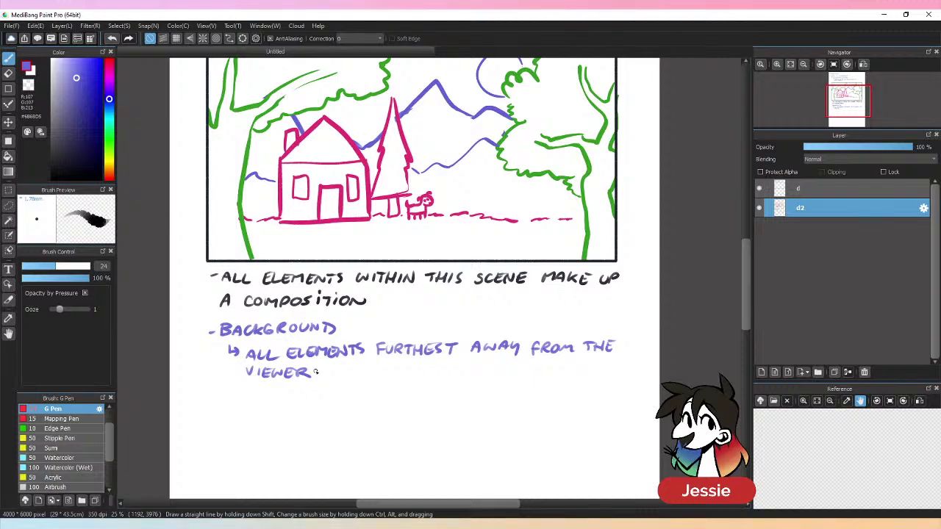
- Add a second arrow bullet under the background heading beginning "USUALLY USED TO", undoing the faulty strokes
drag(230, 379, 237, 396)
mouse_move(249, 388)
mouse_down()
mouse_move(289, 386)
mouse_move(298, 398)
mouse_up()
drag(302, 388, 316, 395)
mouse_move(321, 389)
mouse_down()
mouse_move(316, 401)
mouse_move(342, 386)
mouse_up()
mouse_move(350, 383)
mouse_down()
mouse_move(365, 395)
mouse_move(391, 396)
mouse_move(401, 384)
mouse_up()
key(ctrl+z)
key(ctrl+z)
- Continue the second background bullet on the same line with "AID THE FOCAL POINT"
mouse_move(409, 385)
mouse_down()
mouse_move(428, 383)
mouse_move(435, 394)
mouse_up()
drag(442, 383, 448, 395)
mouse_move(448, 383)
mouse_down()
mouse_move(448, 395)
mouse_move(480, 382)
mouse_up()
drag(474, 384, 483, 395)
drag(483, 389, 491, 389)
drag(491, 383, 496, 394)
drag(496, 388, 502, 388)
drag(495, 383, 521, 394)
drag(521, 383, 530, 382)
drag(521, 388, 534, 384)
mouse_move(546, 384)
mouse_down()
mouse_move(544, 391)
mouse_move(611, 380)
mouse_up()
drag(612, 381, 626, 380)
drag(618, 380, 618, 392)
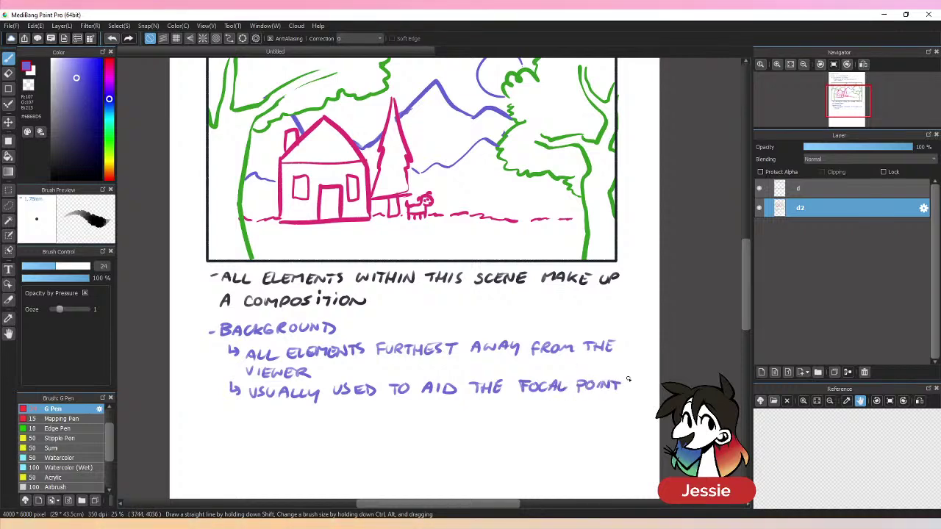
- Complete the second background bullet with "& COMPOSITION" on the line below
mouse_move(259, 404)
mouse_down()
mouse_move(261, 417)
mouse_move(292, 410)
mouse_up()
drag(300, 418, 330, 410)
mouse_move(341, 409)
mouse_down()
mouse_move(336, 415)
mouse_move(381, 416)
mouse_move(394, 406)
mouse_up()
click(385, 401)
click(353, 402)
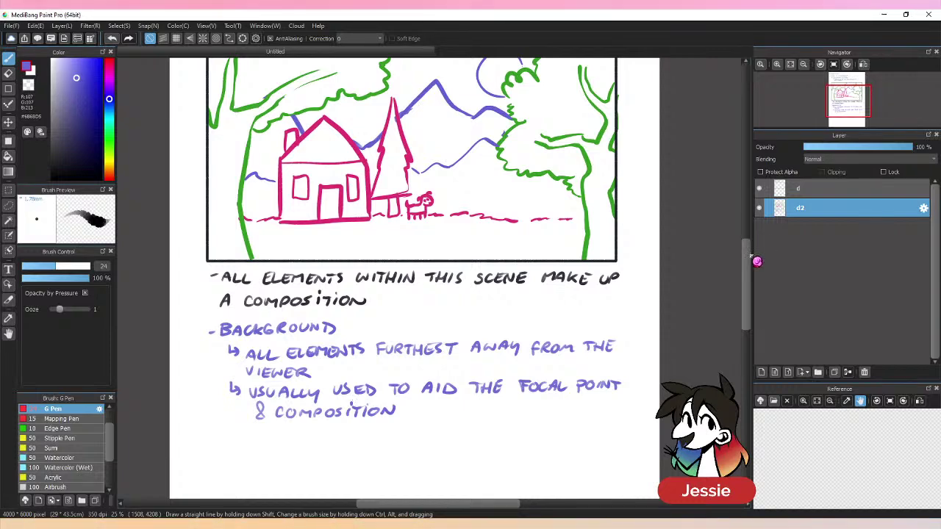
- Try circling the words "FOCAL POINT" in the second background bullet
scroll(745, 252, up, 3)
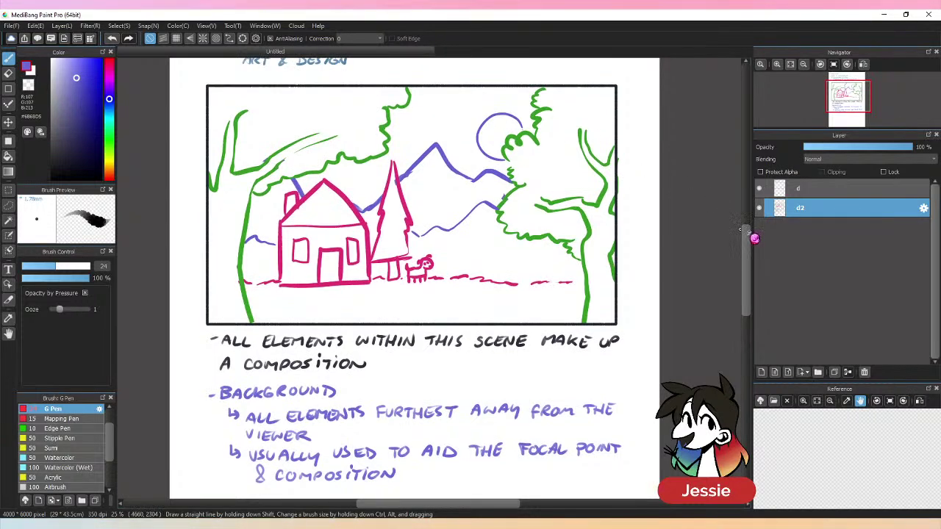
scroll(733, 250, down, 2)
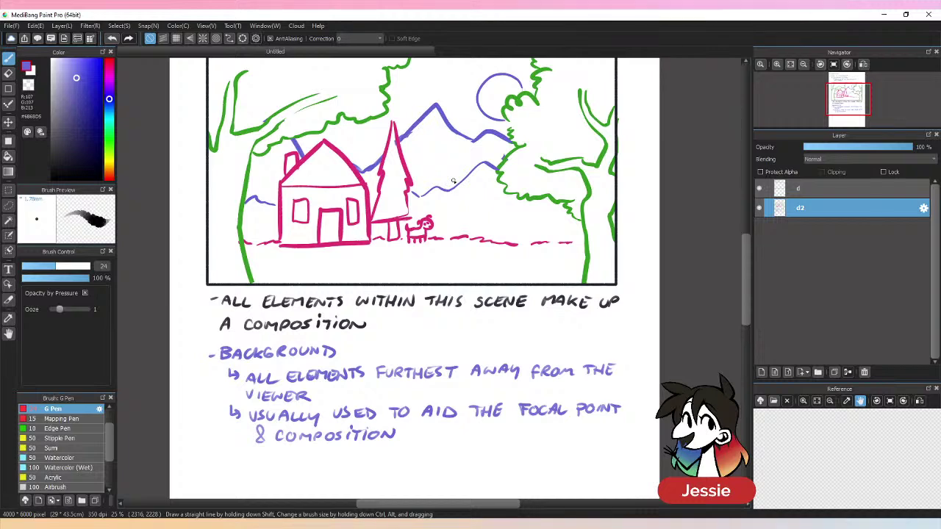
key(ctrl+minus)
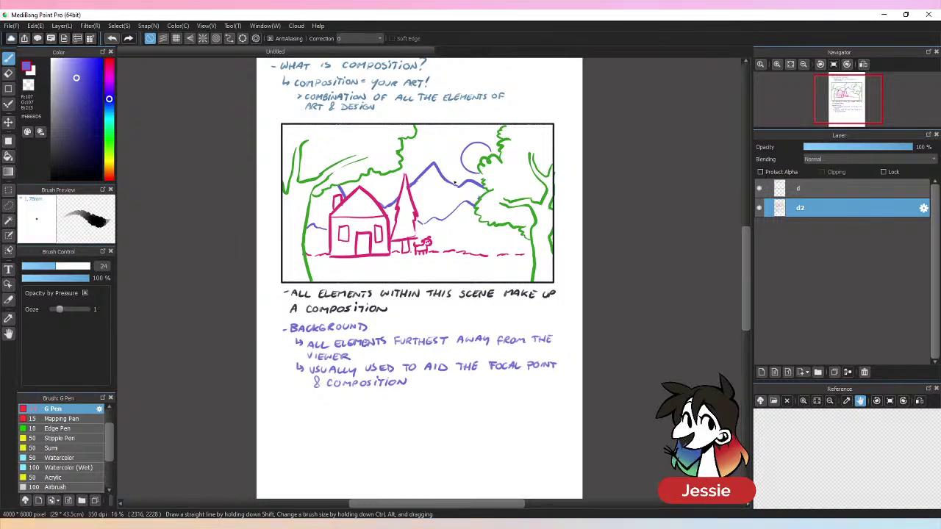
drag(518, 357, 529, 359)
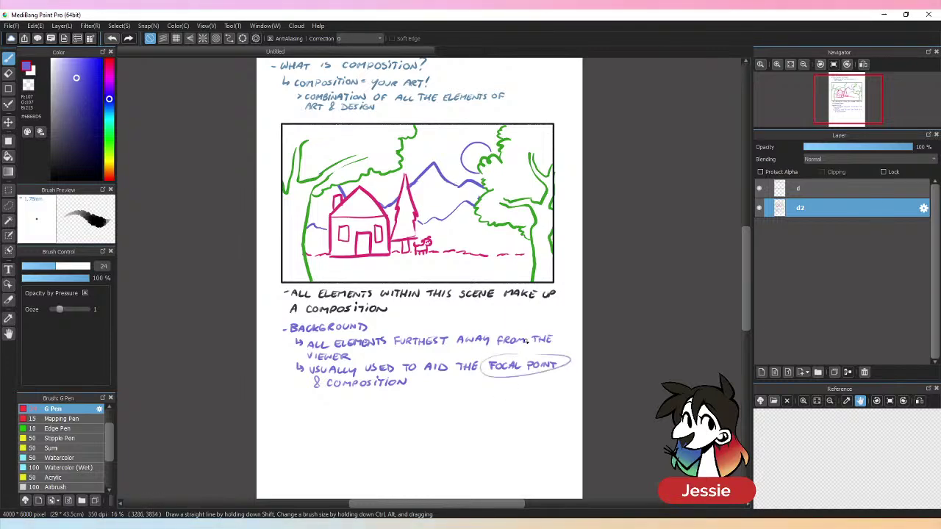
key(ctrl+z)
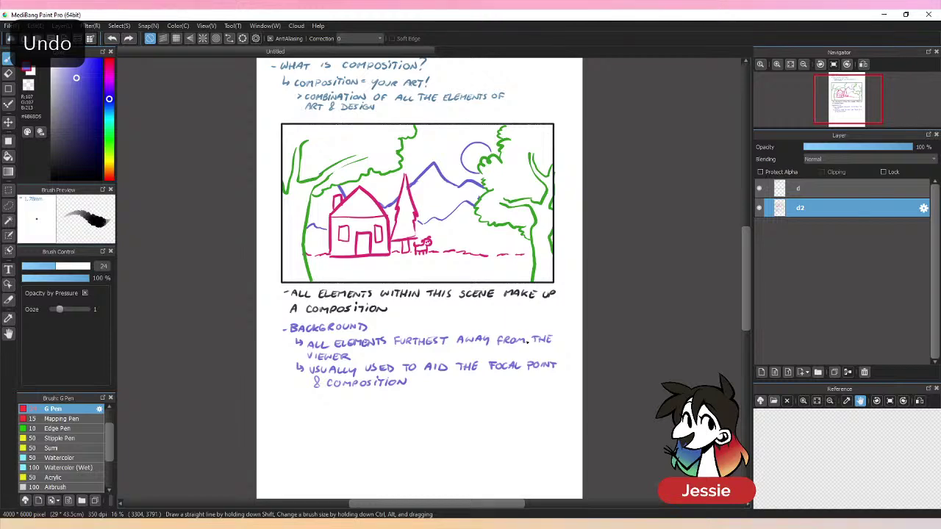
- Save the document as stream 12.psd
key(ctrl+s)
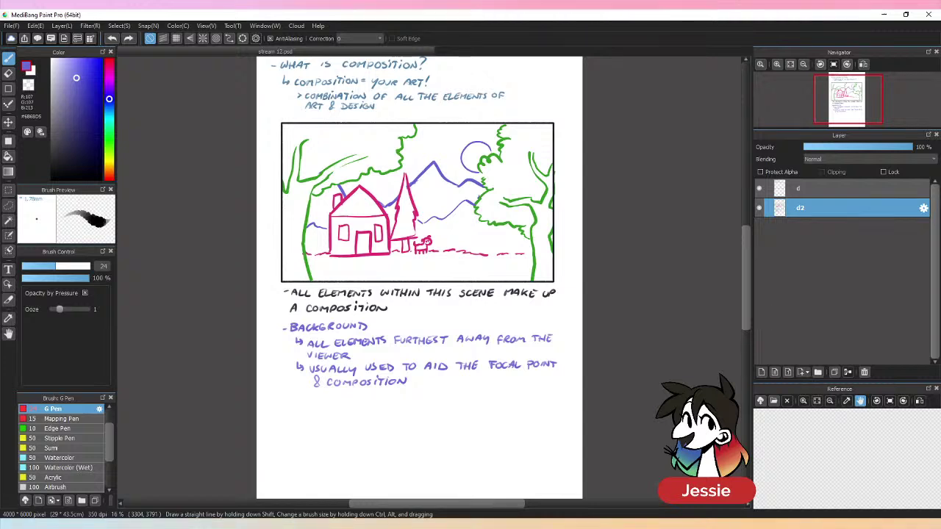
- Sample the pine tree's pink #E13374 and write a dash with the heading letters "MIDDLEGR" below the background notes
drag(748, 262, 764, 276)
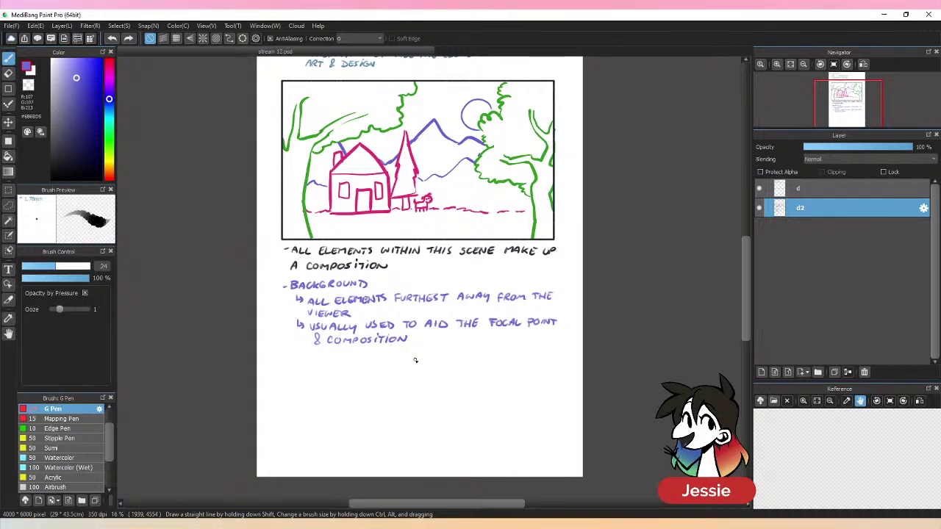
key(ctrl+plus)
alt+click(385, 109)
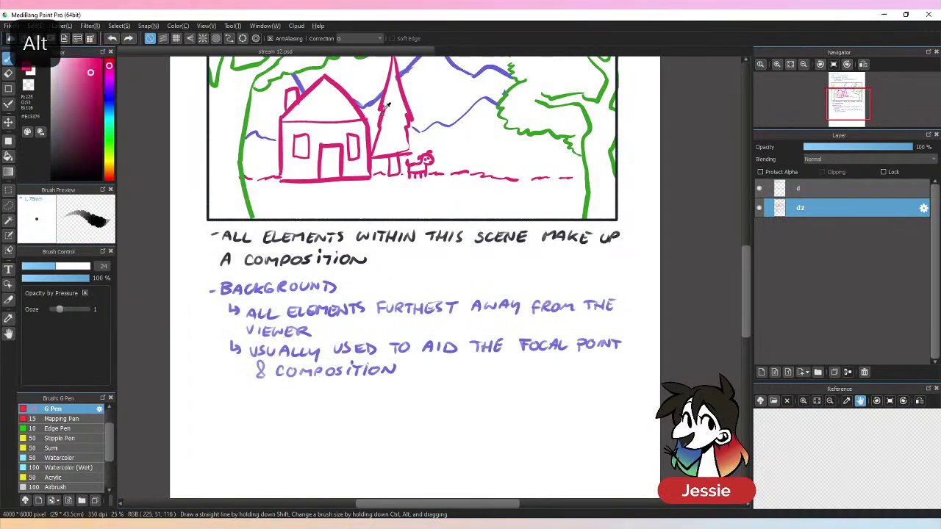
scroll(758, 275, down, 2)
drag(205, 331, 230, 336)
drag(235, 326, 240, 336)
drag(240, 326, 251, 337)
mouse_move(250, 327)
mouse_down()
mouse_move(252, 337)
mouse_move(302, 338)
mouse_up()
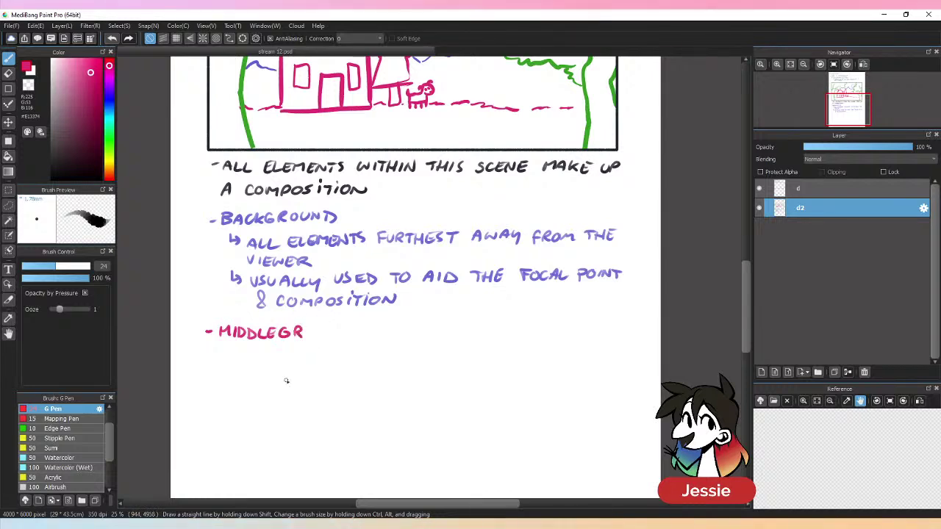
- Erase the unfinished pink heading letters, keeping the dash in front of them
key(e)
drag(222, 332, 316, 334)
key(b)
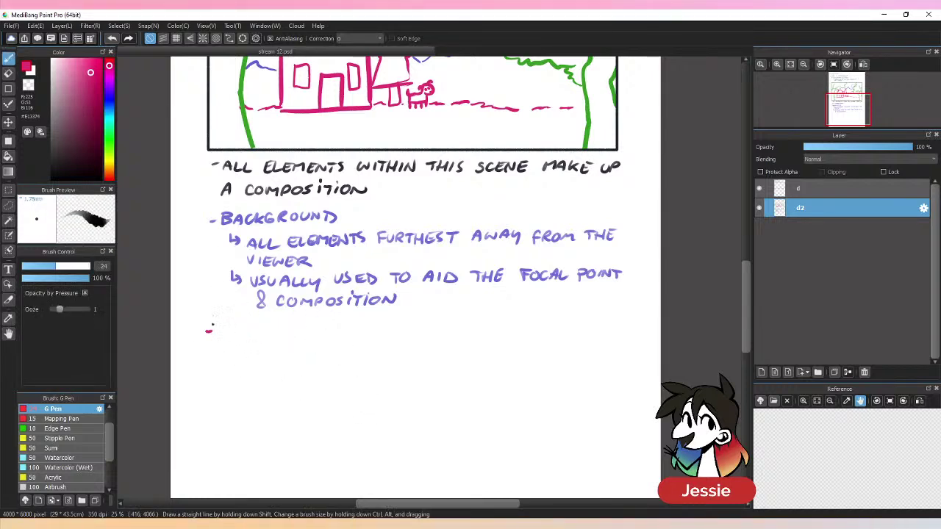
- Rewrite the pink heading as "MIDDLEGROUND" beside the dash with opacity by pressure turned off, undoing the faulty strokes
drag(220, 337, 231, 336)
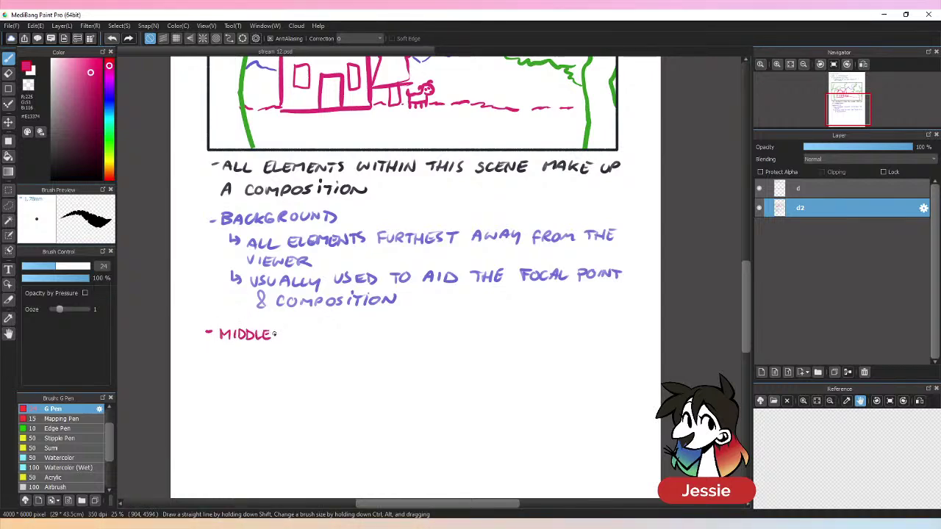
drag(280, 330, 330, 336)
key(ctrl+z)
key(ctrl+z)
- Write the pink arrow bullet "ALL ELEMENTS BETWEEN BACKGROUND & FOREGROUND" under the middleground heading with brush size 33
mouse_move(226, 349)
mouse_down()
mouse_move(357, 356)
mouse_move(374, 367)
mouse_move(378, 354)
mouse_move(376, 365)
mouse_move(391, 356)
mouse_up()
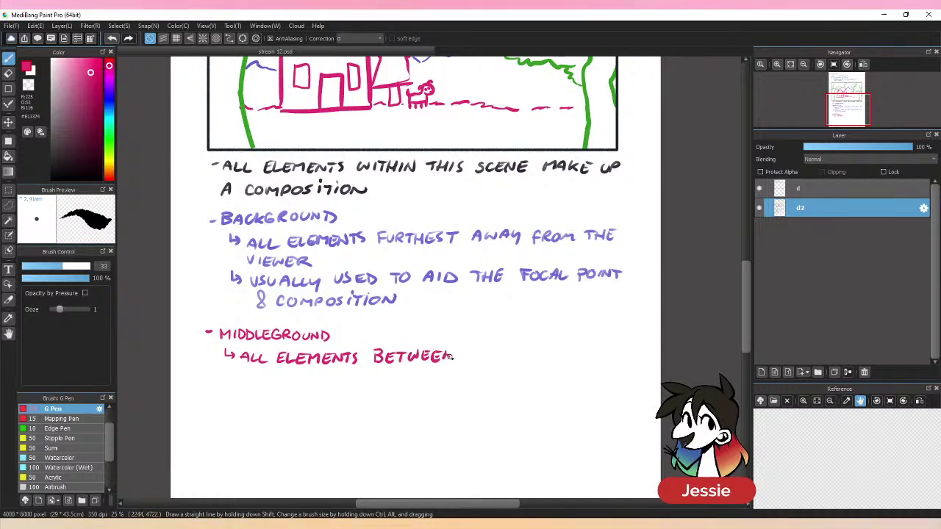
drag(450, 356, 585, 360)
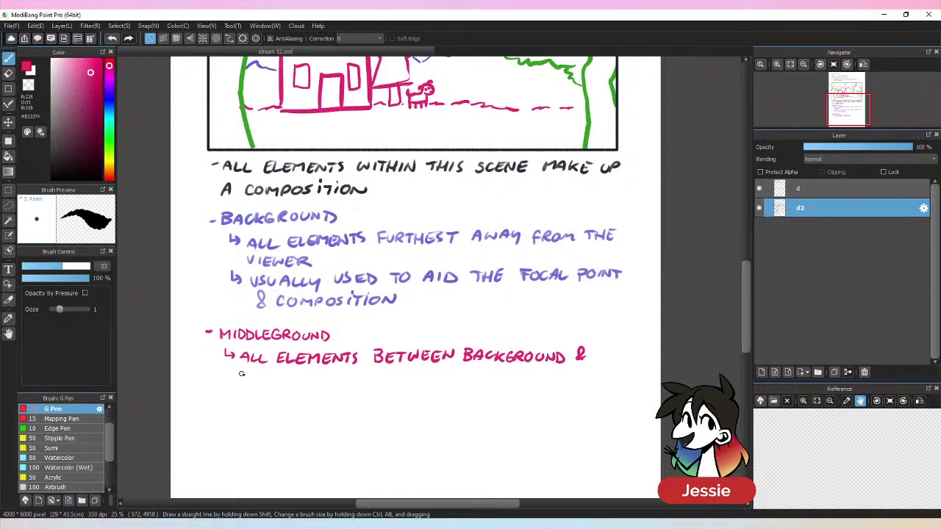
drag(243, 374, 251, 374)
mouse_move(259, 371)
mouse_down()
mouse_move(287, 382)
mouse_move(315, 374)
mouse_up()
drag(319, 372, 352, 377)
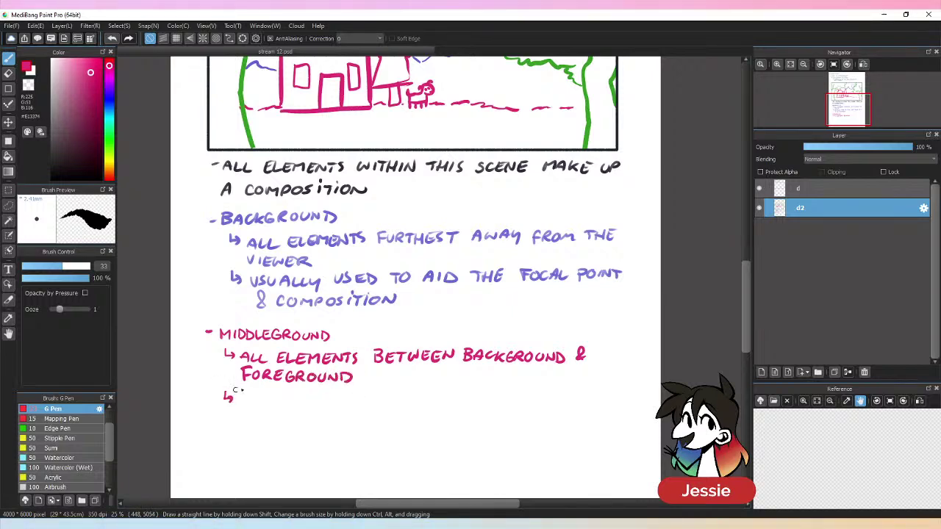
- Start the second middleground bullet with the words "USUALLY IS WHERE"
drag(240, 394, 250, 395)
mouse_move(258, 395)
mouse_down()
mouse_move(252, 403)
mouse_move(269, 394)
mouse_move(286, 404)
mouse_up()
drag(289, 393, 301, 400)
mouse_move(305, 394)
mouse_down()
mouse_move(307, 409)
mouse_move(398, 398)
mouse_up()
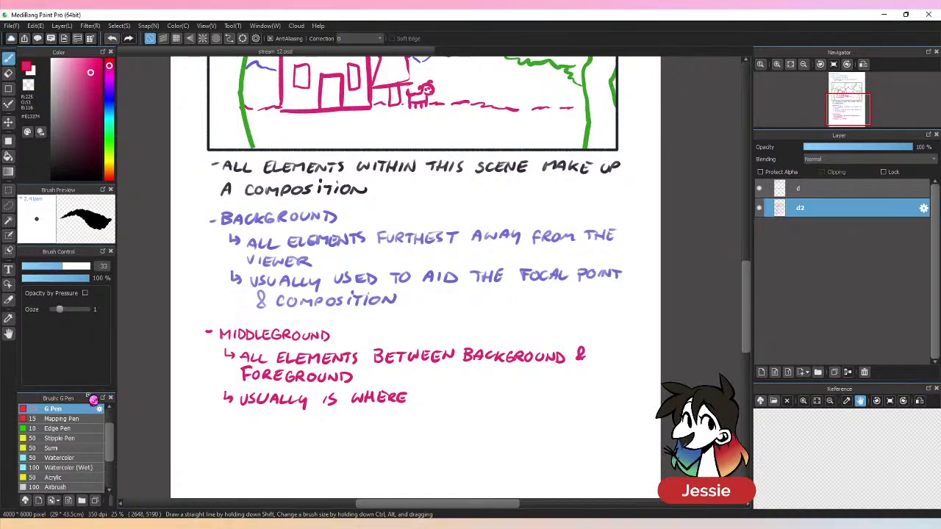
- Enlarge the brush list area and complete the second middleground bullet with "FOCAL POINT IS"
drag(91, 392, 91, 351)
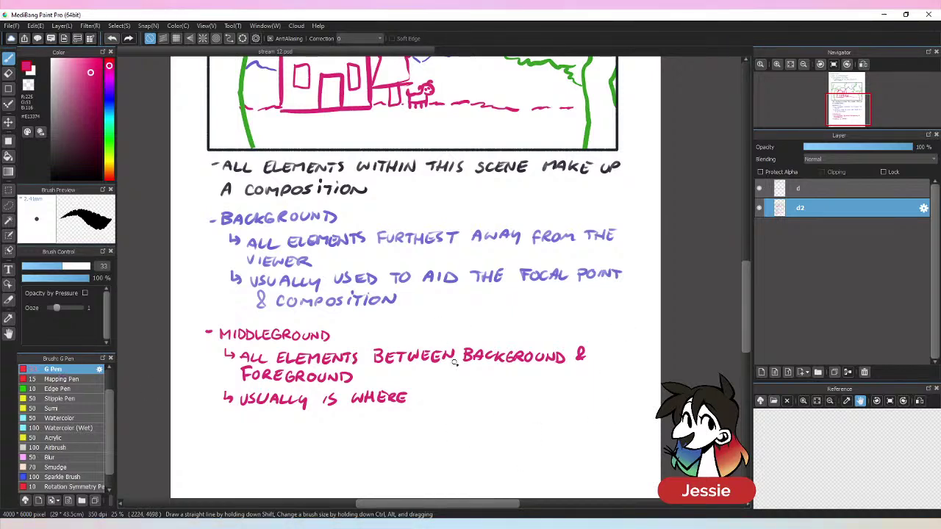
mouse_move(749, 304)
mouse_down()
mouse_move(755, 273)
mouse_move(746, 342)
mouse_up()
drag(423, 274, 423, 287)
drag(423, 275, 550, 285)
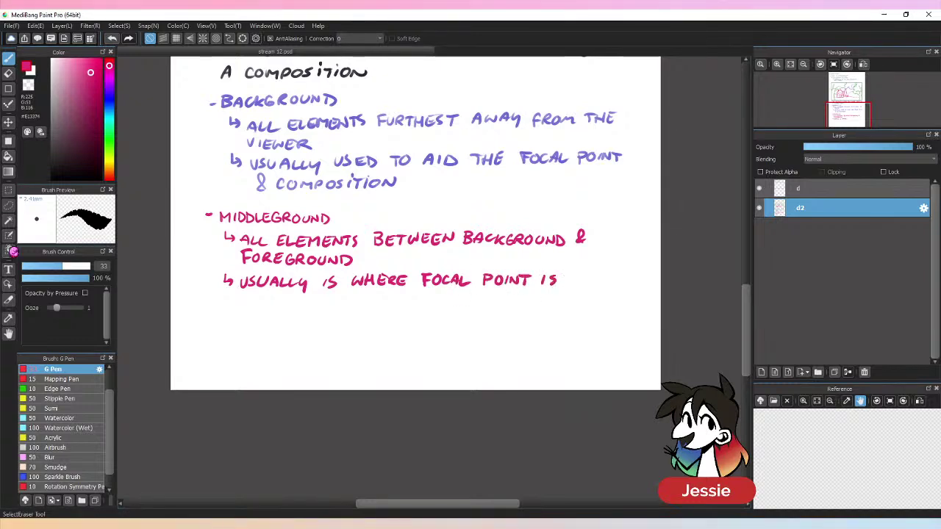
- Extend the canvas height to 9000 px with the artwork anchored at the center
click(62, 26)
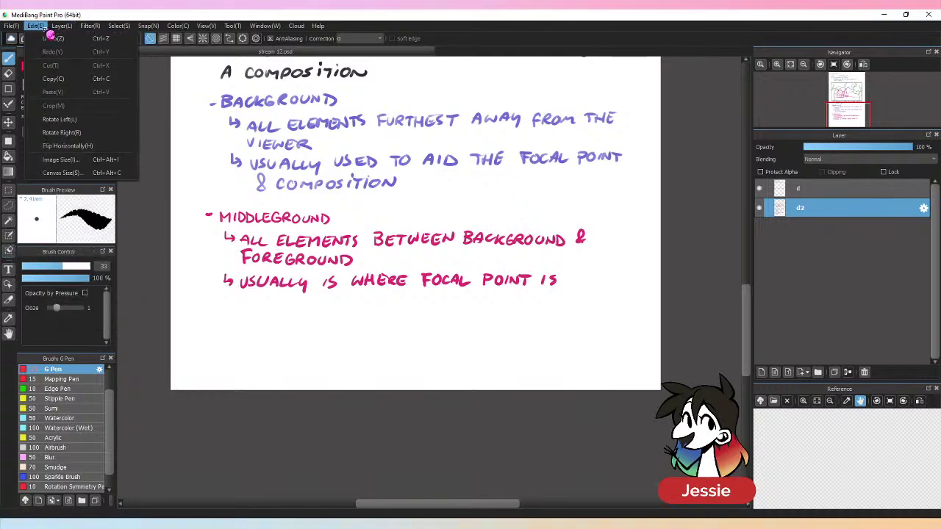
click(83, 177)
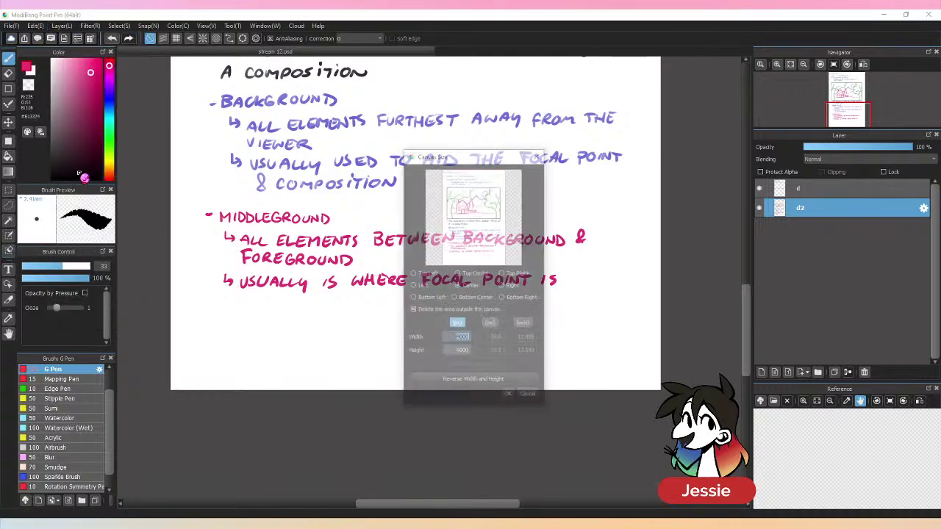
double_click(462, 352)
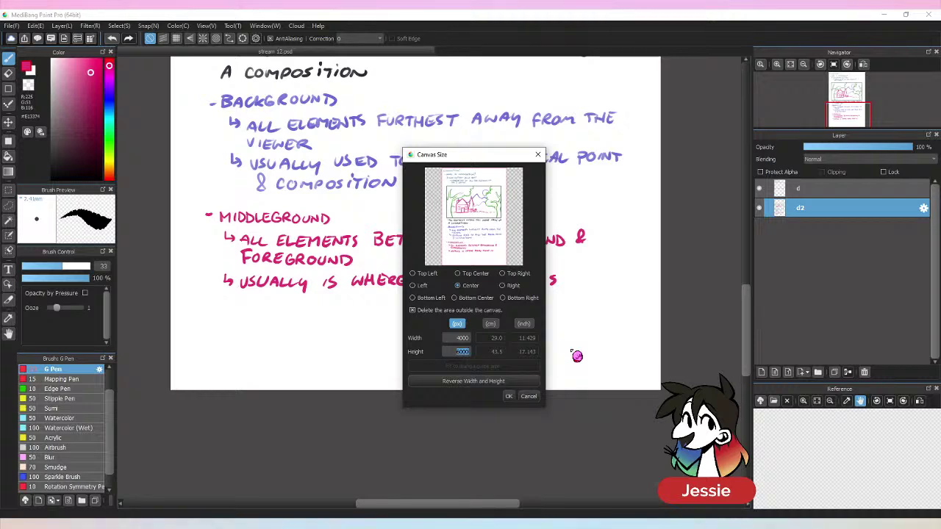
text(9000)
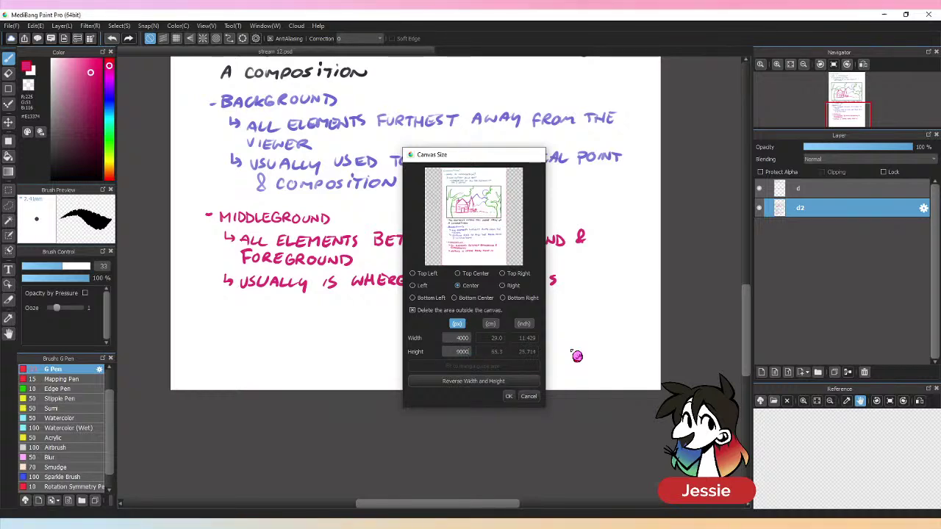
key(Return)
- Move layers d and d2 together up to the top of the taller canvas
key(ctrl+minus)
key(ctrl+minus)
shift+click(820, 199)
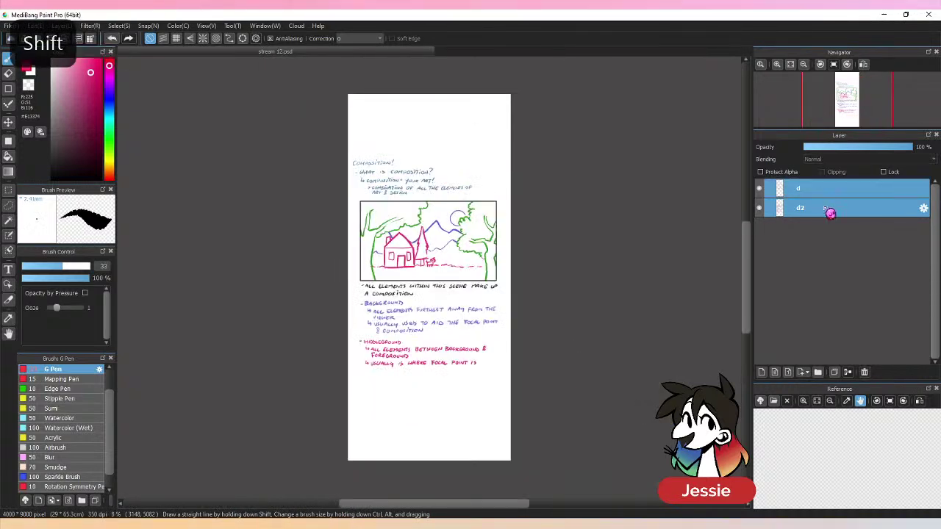
key(v)
drag(588, 347, 589, 289)
key(b)
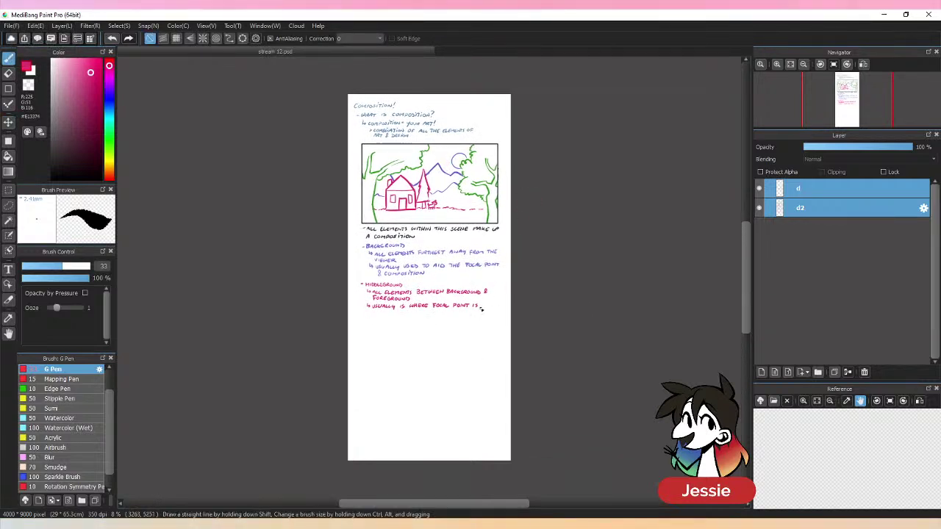
- Select layer d2 alone and undo the layer move and the canvas enlargement
key(ctrl+plus)
click(798, 210)
key(ctrl+minus)
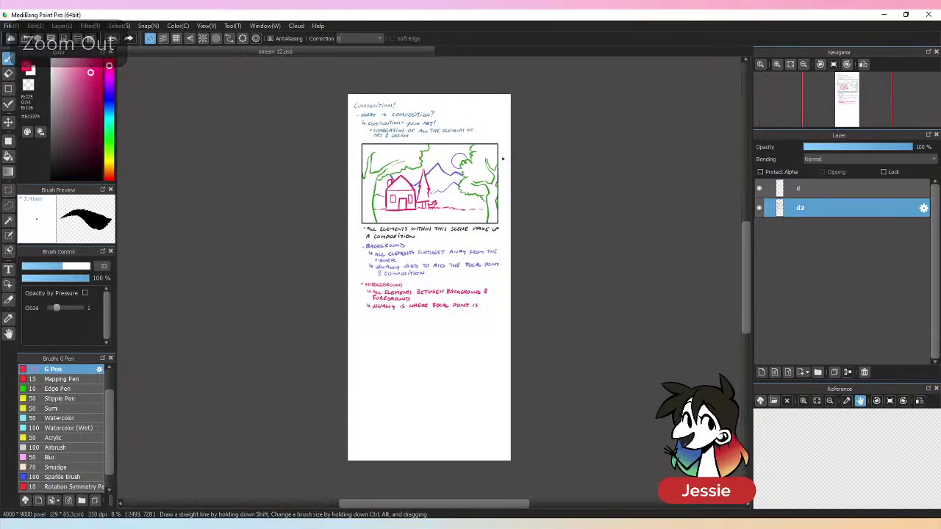
key(ctrl+z)
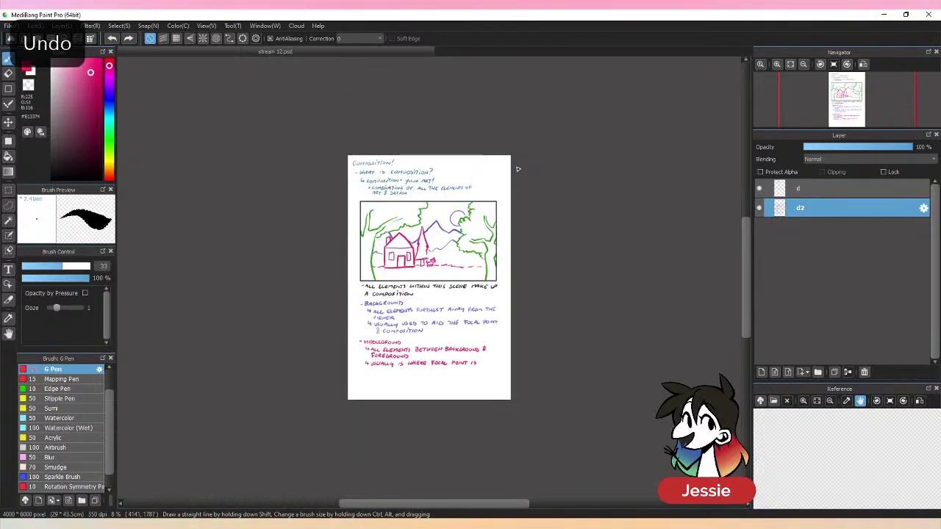
- Resize the canvas to 8000 px wide and 7000 px high with the artwork anchored at the center
click(35, 26)
click(80, 172)
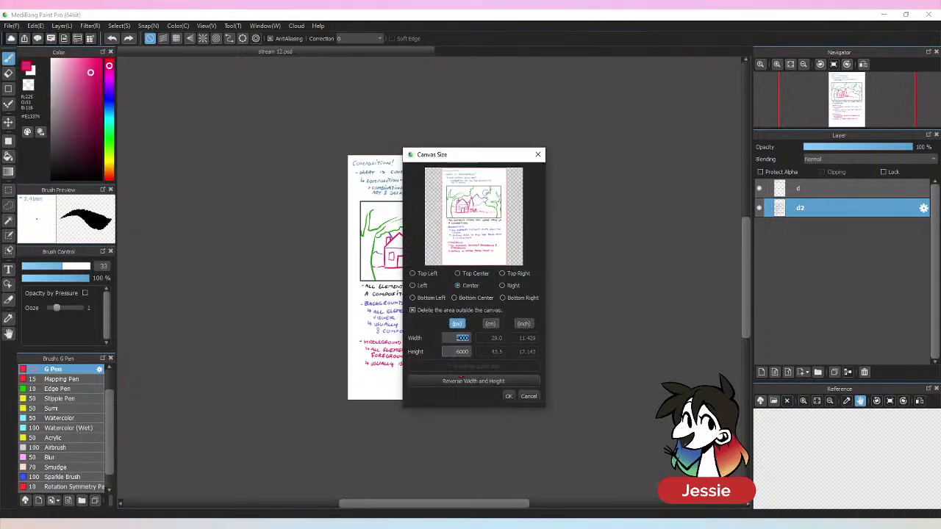
click(461, 351)
text(7000)
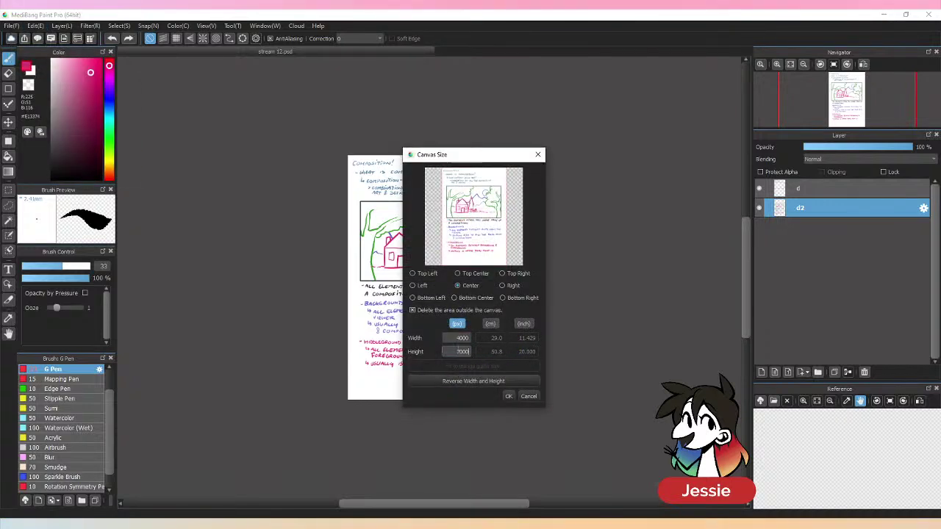
key(shift+Tab)
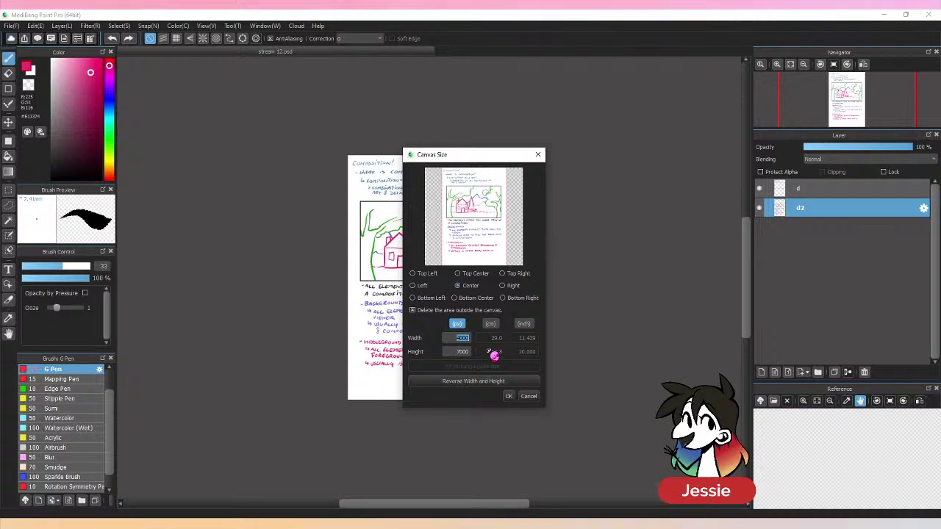
text(8000)
click(515, 398)
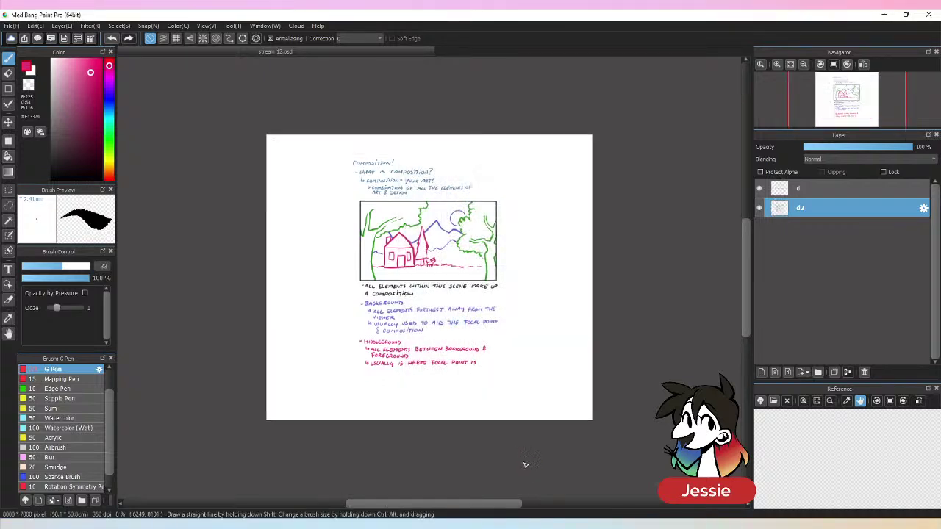
- Move layers d and d2 together to the upper-left corner of the canvas, and make d2 the only selected layer
shift+click(834, 194)
key(v)
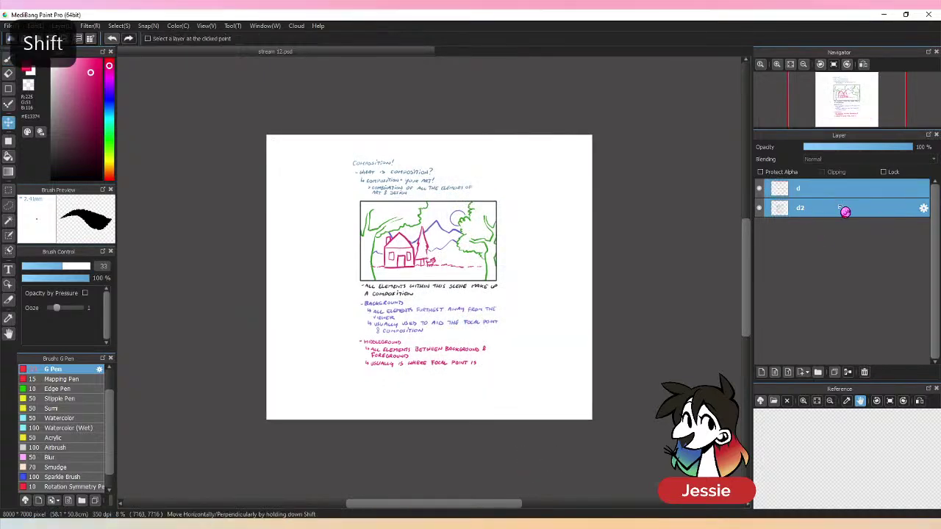
drag(461, 229, 382, 213)
click(824, 210)
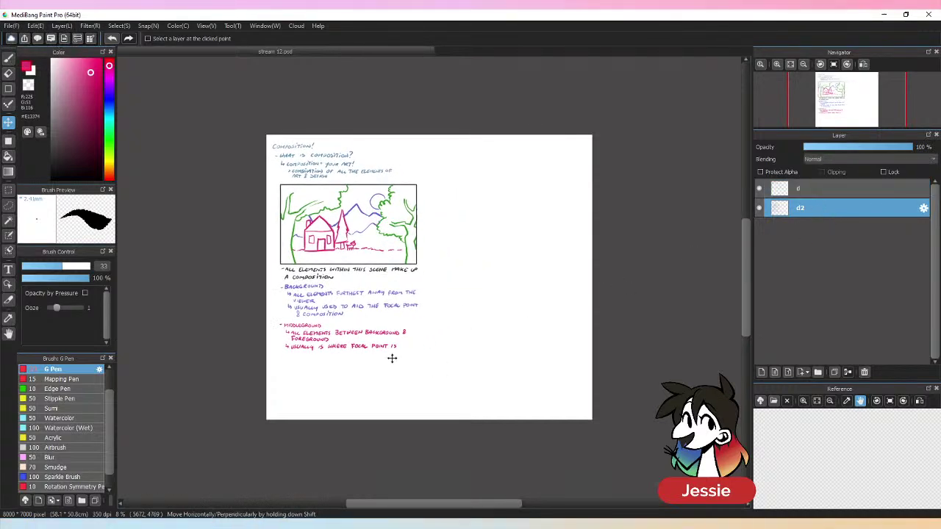
- Write the heading "- FOREGROUND" below the middleground notes with the G Pen, in the green sampled from the foreground tree
key(ctrl+plus)
key(ctrl+plus)
key(b)
scroll(353, 243, down, 2)
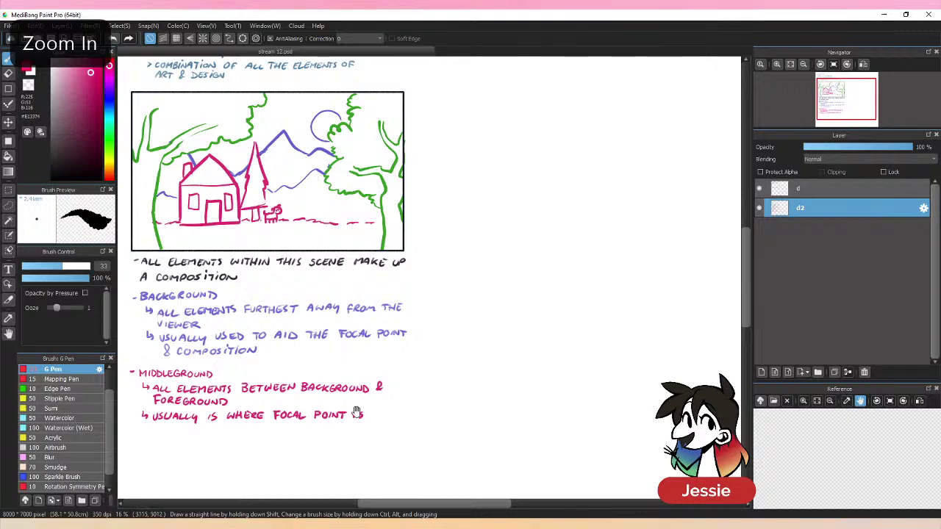
scroll(435, 353, left, 2)
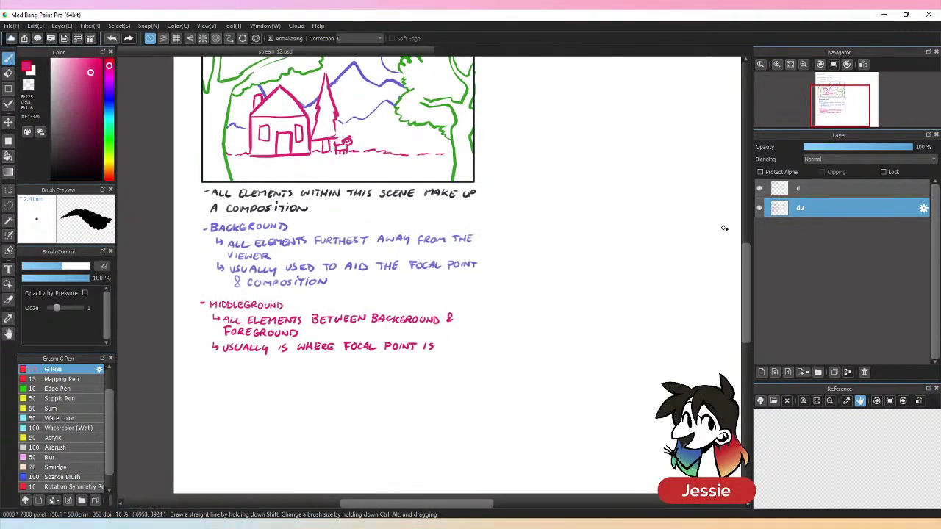
scroll(711, 227, up, 2)
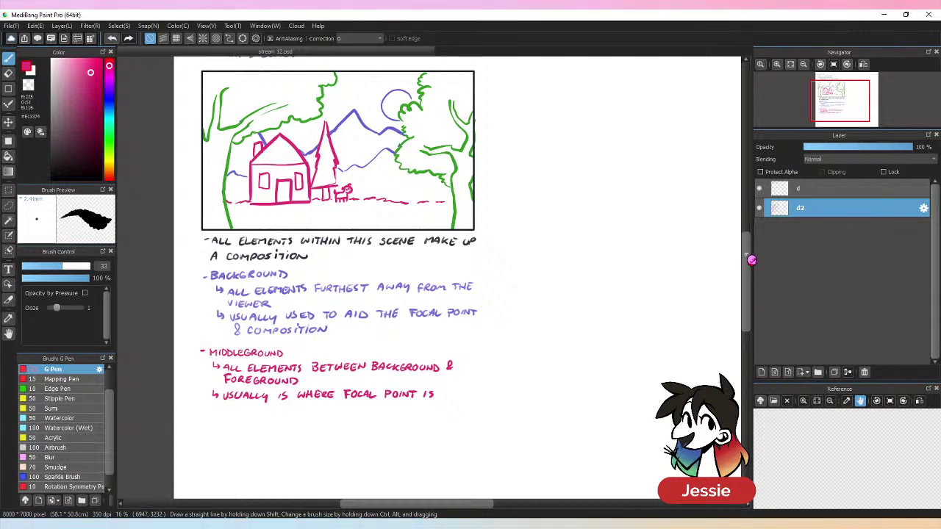
scroll(750, 257, up, 3)
scroll(749, 252, down, 1)
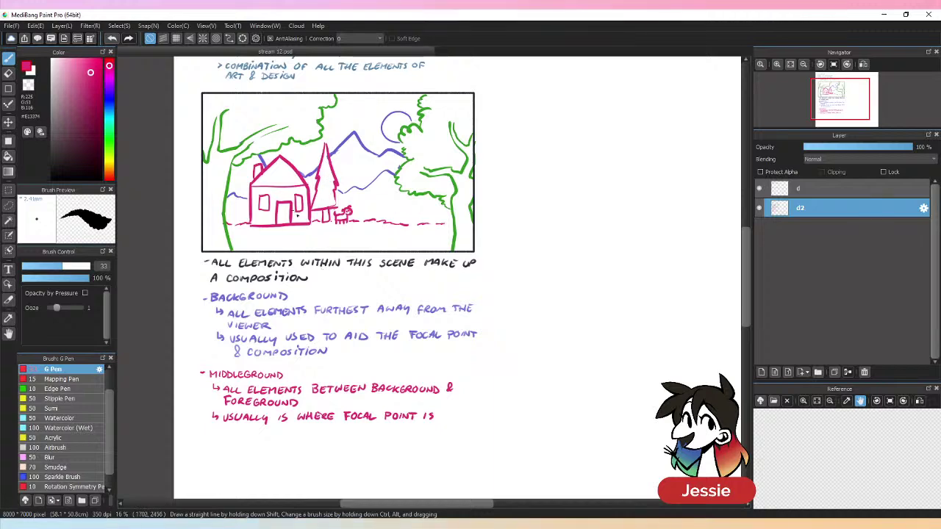
alt+click(460, 189)
drag(749, 248, 749, 269)
drag(194, 364, 213, 365)
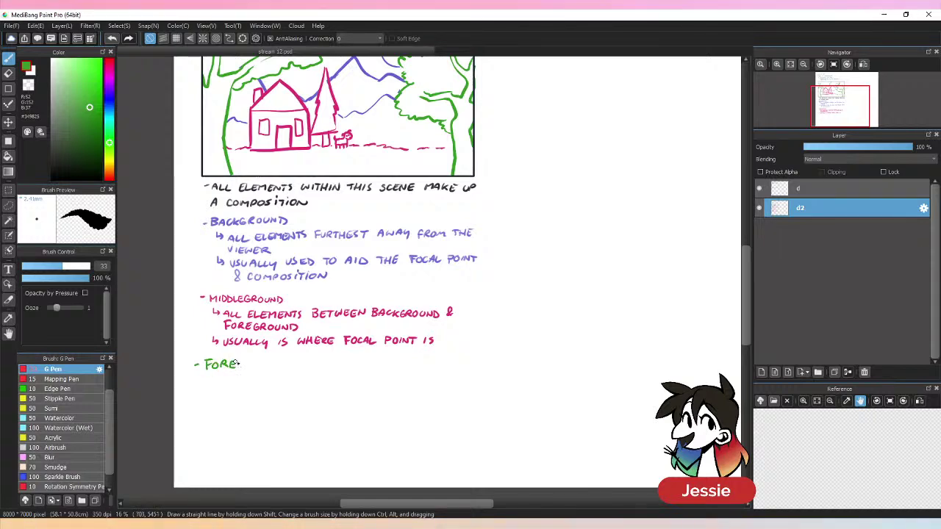
drag(242, 364, 250, 369)
drag(251, 361, 256, 370)
drag(259, 364, 261, 366)
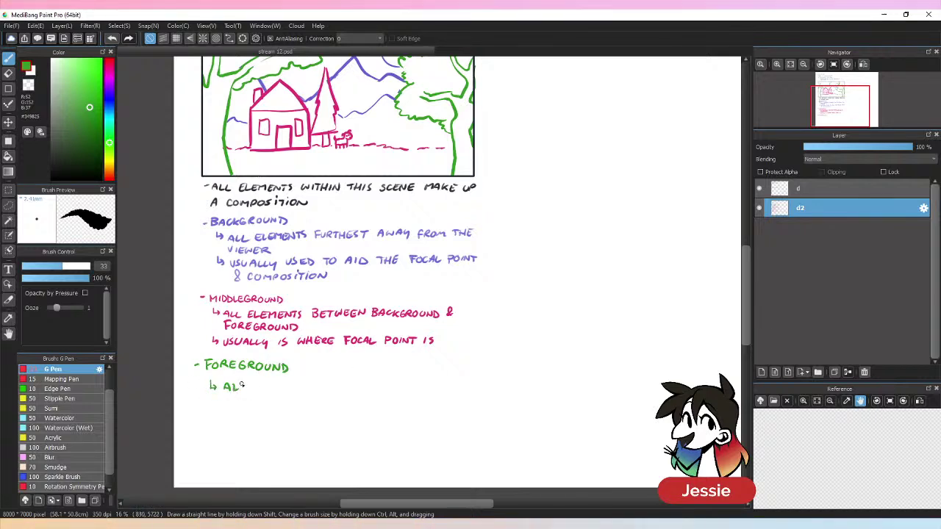
- Begin the first foreground bullet with "ALL ELEMENTS CLOSEST" and undo the last strokes back to the start of "CLOSEST"
drag(245, 381, 250, 389)
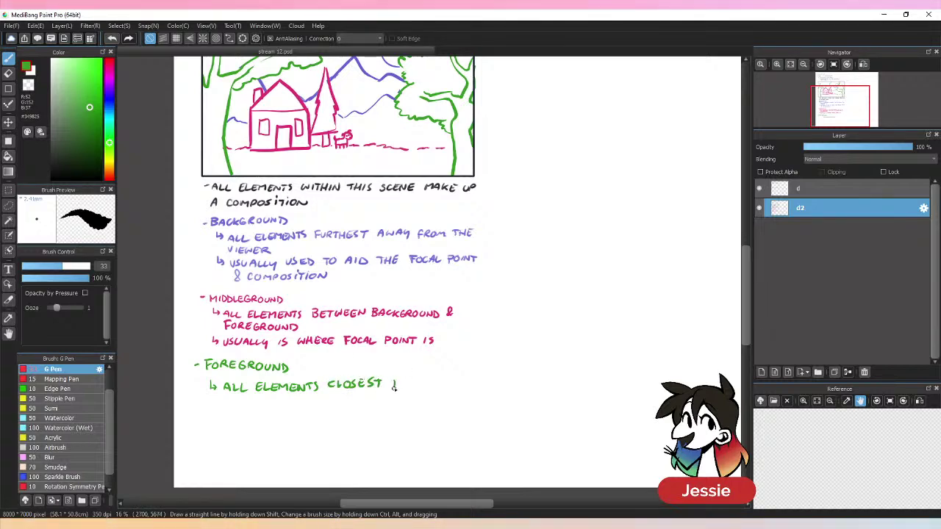
key(ctrl+z)
key(ctrl+z)
key(ctrl+z)
key(ctrl+z)
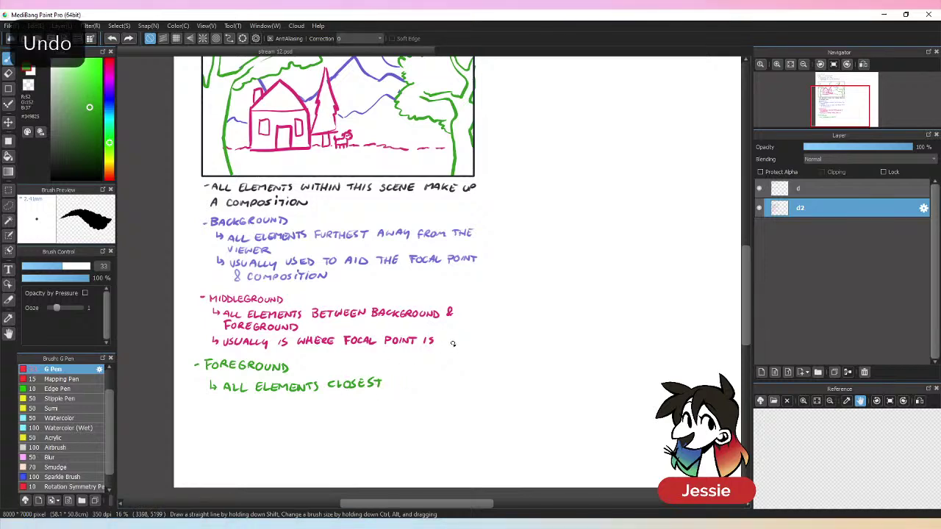
key(ctrl+z)
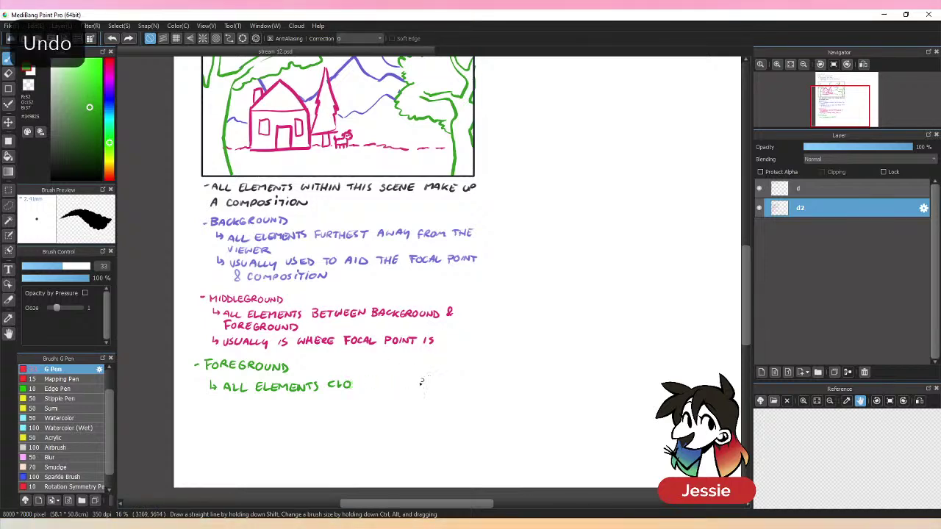
- Complete the first foreground bullet by lettering "CLOSEST TO THE VIEWER" across two lines
key(ctrl+plus)
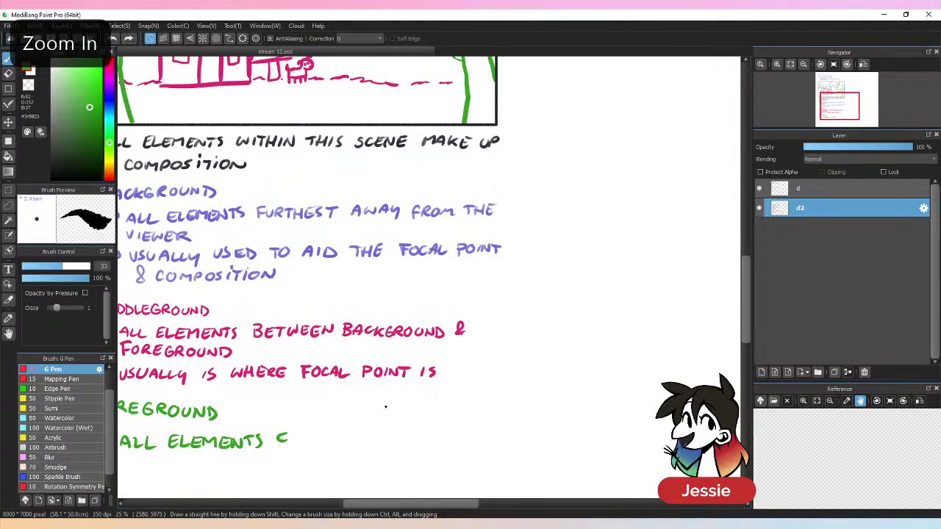
key(ctrl+plus)
mouse_move(362, 310)
mouse_down()
mouse_move(370, 323)
mouse_move(378, 312)
mouse_move(385, 323)
mouse_move(406, 312)
mouse_move(416, 322)
mouse_move(437, 306)
mouse_up()
mouse_move(429, 307)
mouse_down()
mouse_move(430, 321)
mouse_move(457, 307)
mouse_up()
mouse_move(450, 307)
mouse_down()
mouse_move(450, 322)
mouse_move(461, 309)
mouse_move(499, 308)
mouse_up()
drag(492, 309, 492, 321)
drag(502, 308, 517, 319)
drag(517, 314, 520, 315)
mouse_move(189, 331)
mouse_down()
mouse_move(194, 341)
mouse_move(199, 332)
mouse_up()
drag(206, 331, 213, 343)
drag(213, 332, 221, 337)
drag(213, 343, 246, 338)
drag(237, 343, 250, 346)
drag(250, 334, 260, 345)
- Add an arrow for the second foreground bullet and write "TYPICALLY FRAMES" beside it
mouse_move(166, 359)
mouse_down()
mouse_move(168, 367)
mouse_move(199, 362)
mouse_up()
mouse_move(192, 361)
mouse_down()
mouse_move(192, 374)
mouse_move(207, 369)
mouse_up()
mouse_move(213, 362)
mouse_down()
mouse_move(205, 376)
mouse_move(216, 374)
mouse_up()
drag(216, 363, 229, 373)
mouse_move(241, 363)
mouse_down()
mouse_move(243, 372)
mouse_move(252, 362)
mouse_up()
drag(251, 362, 255, 370)
drag(260, 363, 266, 375)
mouse_move(270, 363)
mouse_down()
mouse_move(278, 374)
mouse_move(286, 370)
mouse_up()
mouse_move(292, 364)
mouse_down()
mouse_move(283, 379)
mouse_move(322, 366)
mouse_up()
mouse_move(325, 362)
mouse_down()
mouse_move(334, 373)
mouse_move(340, 360)
mouse_up()
drag(339, 360, 344, 367)
drag(348, 374, 353, 362)
drag(353, 362, 372, 373)
- Finish the second foreground bullet with "THE COMPOSITION/" and "FOCAL POINT" on the line below
mouse_move(382, 360)
mouse_down()
mouse_move(375, 374)
mouse_move(411, 359)
mouse_up()
drag(414, 359, 414, 369)
drag(413, 364, 438, 372)
drag(429, 358, 440, 358)
mouse_move(430, 366)
mouse_down()
mouse_move(458, 372)
mouse_move(479, 361)
mouse_up()
mouse_move(493, 371)
mouse_down()
mouse_move(502, 361)
mouse_move(567, 358)
mouse_move(555, 393)
mouse_move(567, 373)
mouse_up()
click(525, 351)
key(e)
key(b)
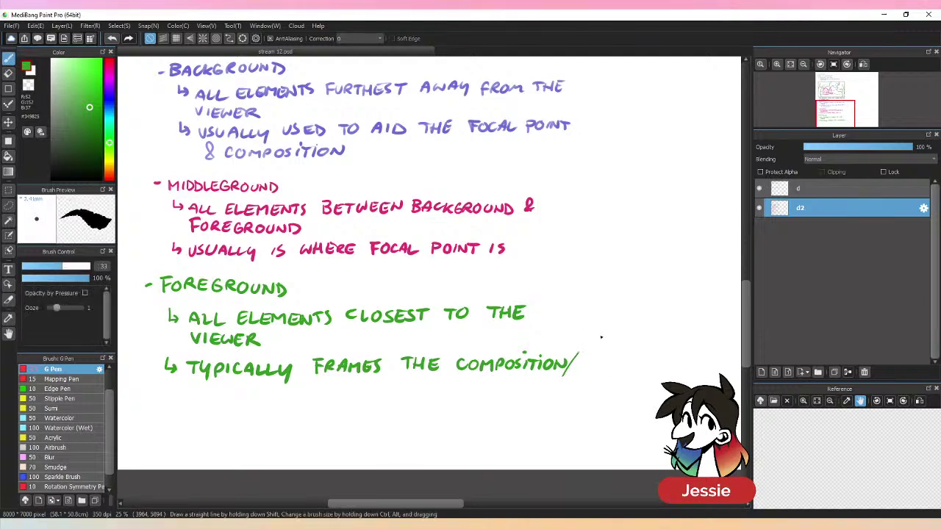
drag(192, 387, 263, 401)
drag(264, 389, 280, 390)
mouse_move(290, 389)
mouse_down()
mouse_move(291, 401)
mouse_move(318, 389)
mouse_up()
drag(312, 390, 314, 400)
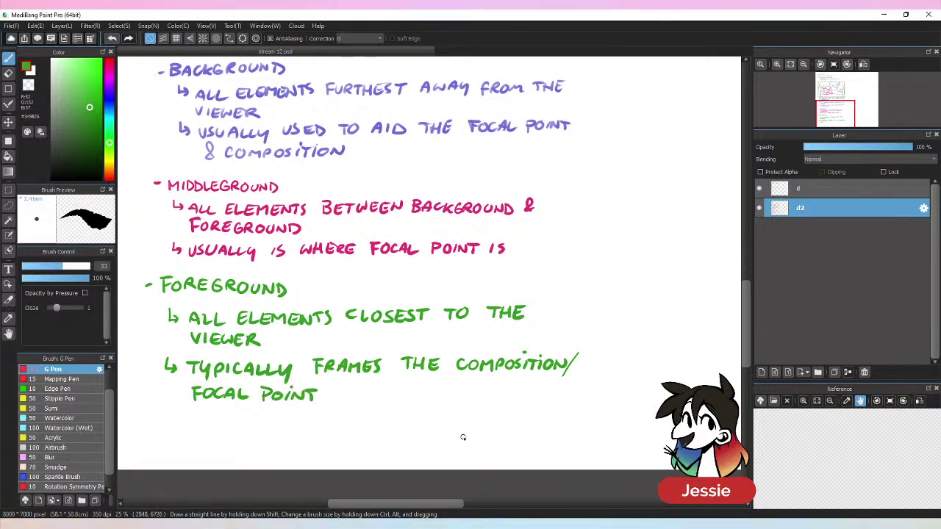
- Check the whole page of notes and save the document
key(ctrl+minus)
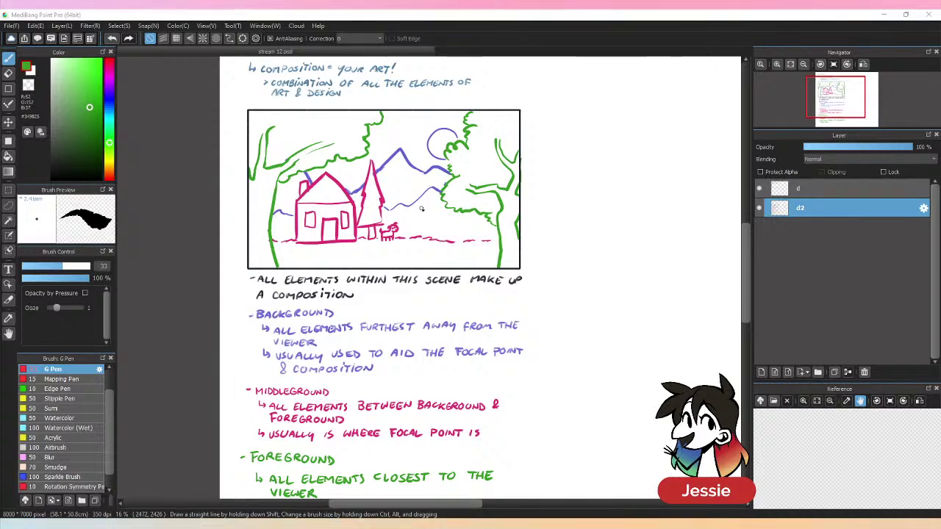
key(ctrl+minus)
key(ctrl+plus)
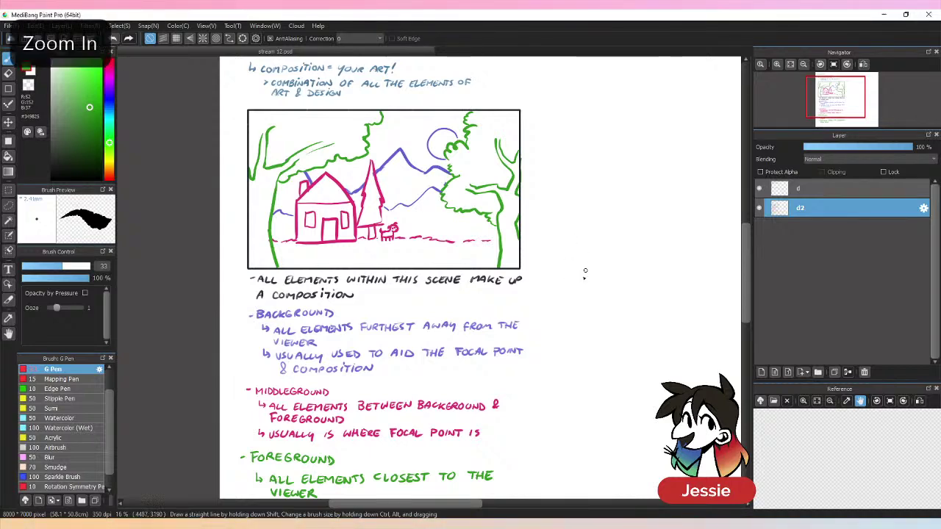
key(ctrl+minus)
key(ctrl+minus)
key(ctrl+plus)
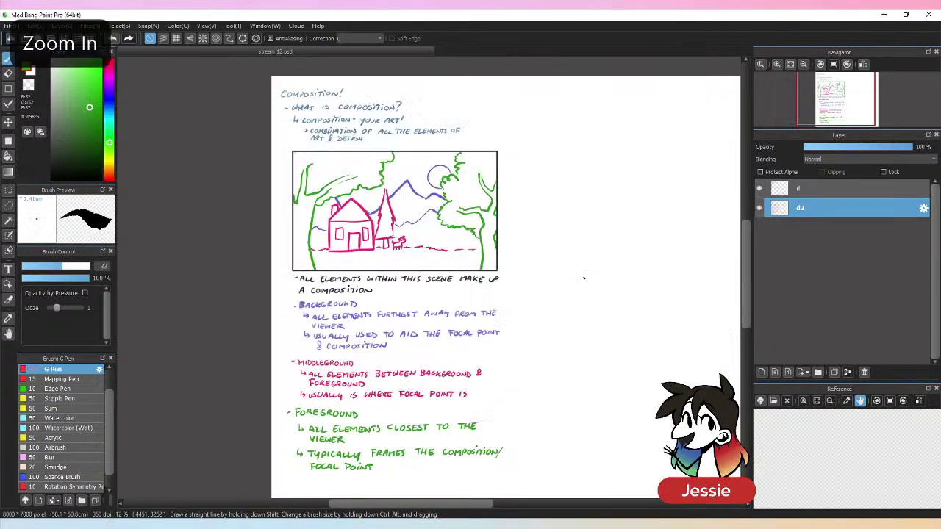
key(ctrl+s)
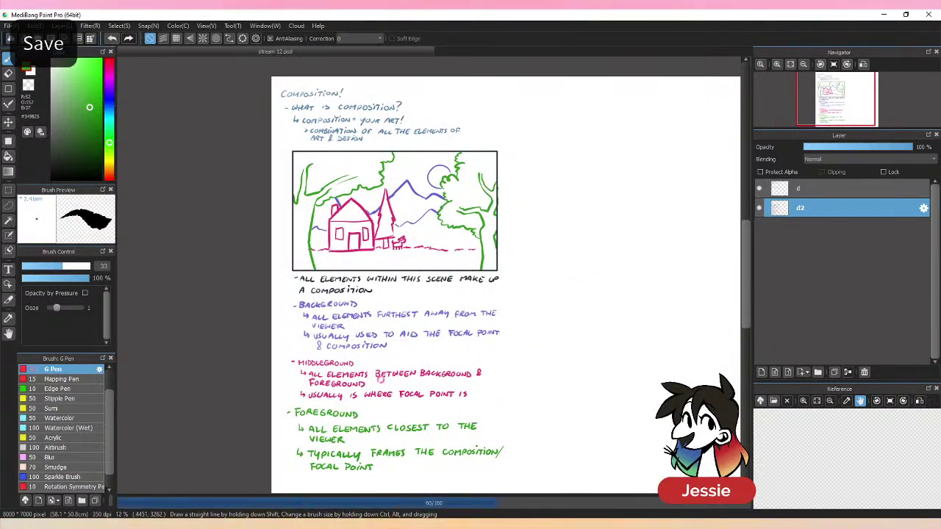
- Draw a tall closing curly brace beside the background, middleground and foreground notes in the dark color sampled from the scene caption
scroll(740, 255, down, 3)
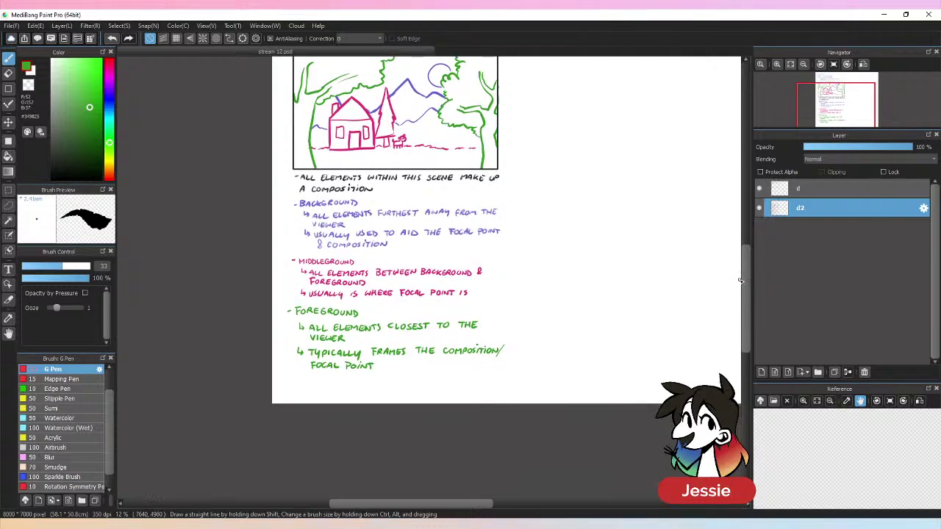
key(ctrl+plus)
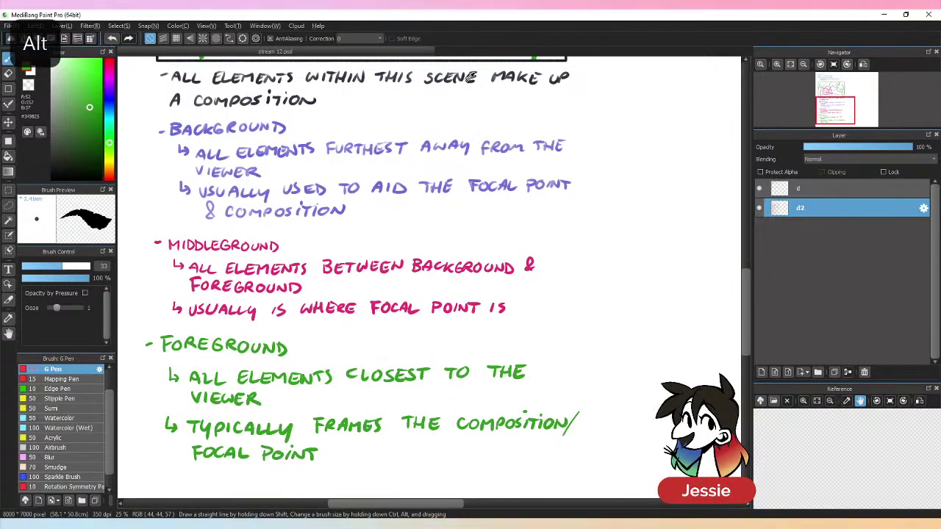
alt+click(468, 77)
drag(373, 503, 387, 496)
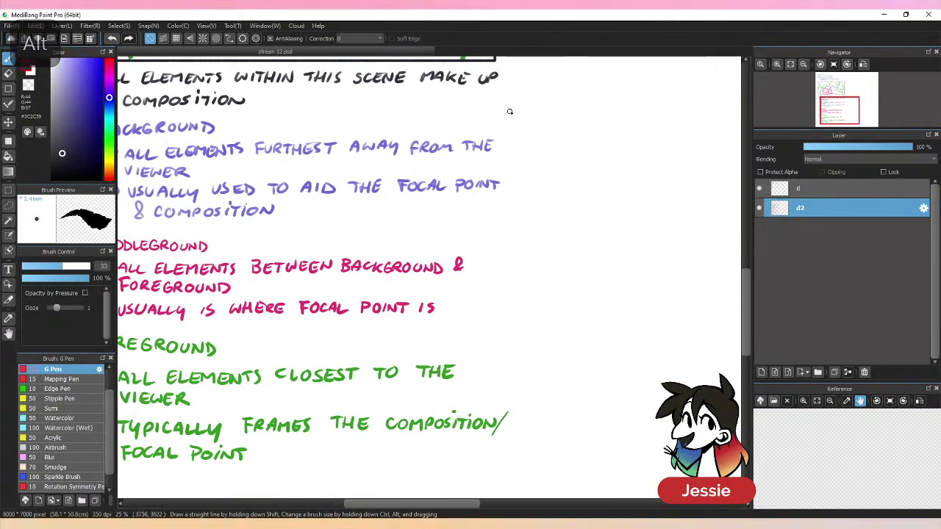
mouse_move(508, 110)
mouse_down()
mouse_move(525, 168)
mouse_move(524, 440)
mouse_move(503, 468)
mouse_up()
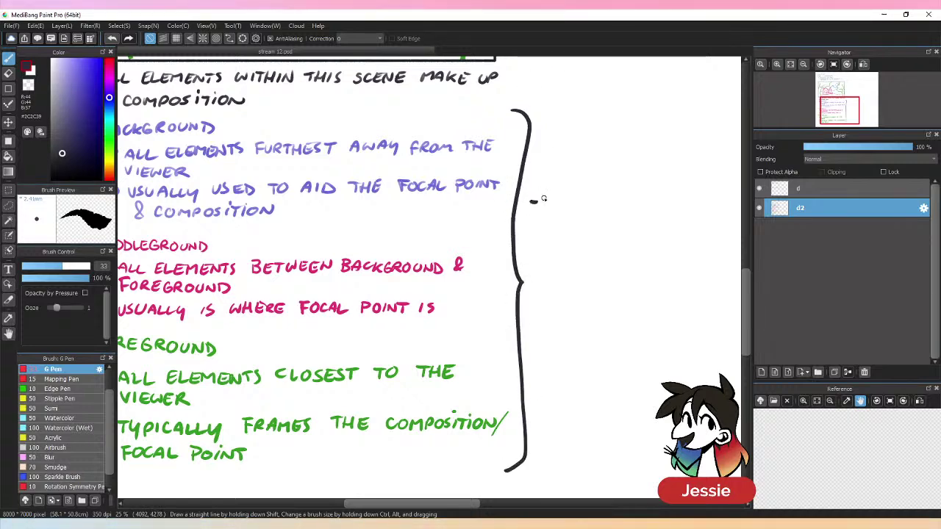
key(ctrl+z)
- Write "NECESSARY FOR SCENES," on two lines to the right of the curly brace, undoing the last stray stroke
mouse_move(531, 219)
mouse_down()
mouse_move(530, 232)
mouse_move(541, 231)
mouse_up()
mouse_move(540, 230)
mouse_down()
mouse_move(542, 217)
mouse_move(545, 231)
mouse_up()
mouse_move(545, 217)
mouse_down()
mouse_move(556, 215)
mouse_move(554, 223)
mouse_up()
drag(546, 231, 556, 230)
mouse_move(565, 218)
mouse_down()
mouse_move(560, 230)
mouse_move(568, 229)
mouse_up()
drag(568, 218, 581, 229)
drag(589, 230, 610, 228)
drag(612, 215, 618, 214)
drag(553, 245, 554, 246)
mouse_move(560, 251)
mouse_down()
mouse_move(590, 239)
mouse_move(583, 250)
mouse_up()
drag(601, 233, 608, 247)
drag(615, 235, 618, 245)
mouse_move(622, 246)
mouse_down()
mouse_move(628, 230)
mouse_move(645, 243)
mouse_up()
key(ctrl+z)
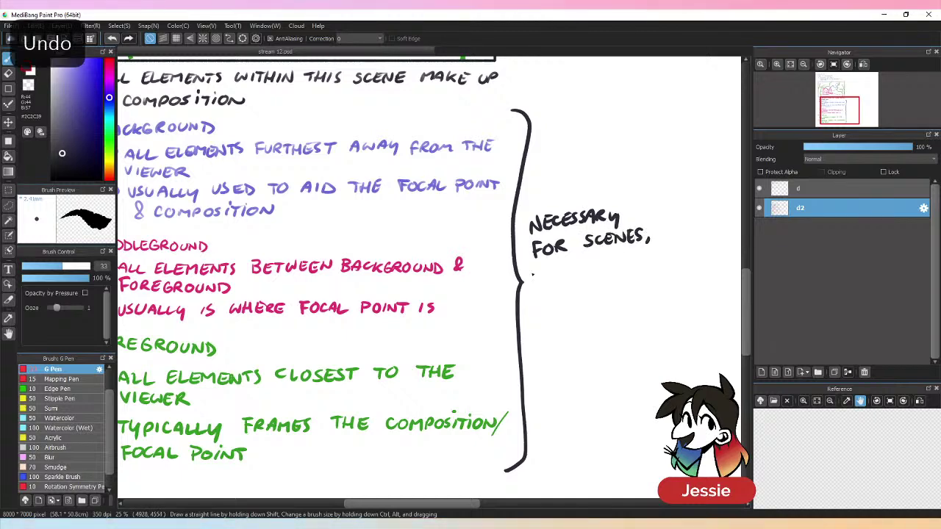
- Complete the brace note by adding "BUT NOT FOR ALL ART" on two lines below "FOR SCENES,"
drag(539, 271, 540, 282)
drag(539, 269, 543, 274)
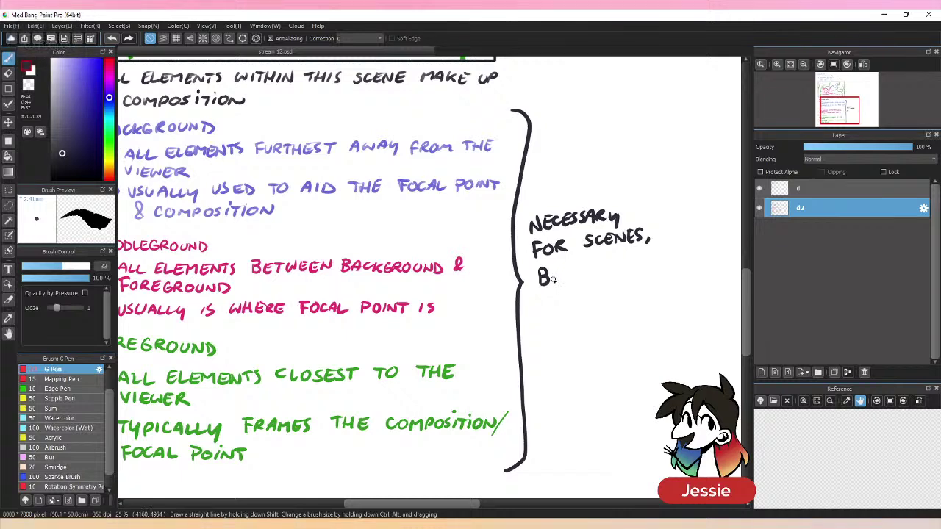
drag(581, 274, 599, 264)
drag(612, 262, 613, 272)
drag(606, 262, 640, 257)
drag(651, 254, 652, 257)
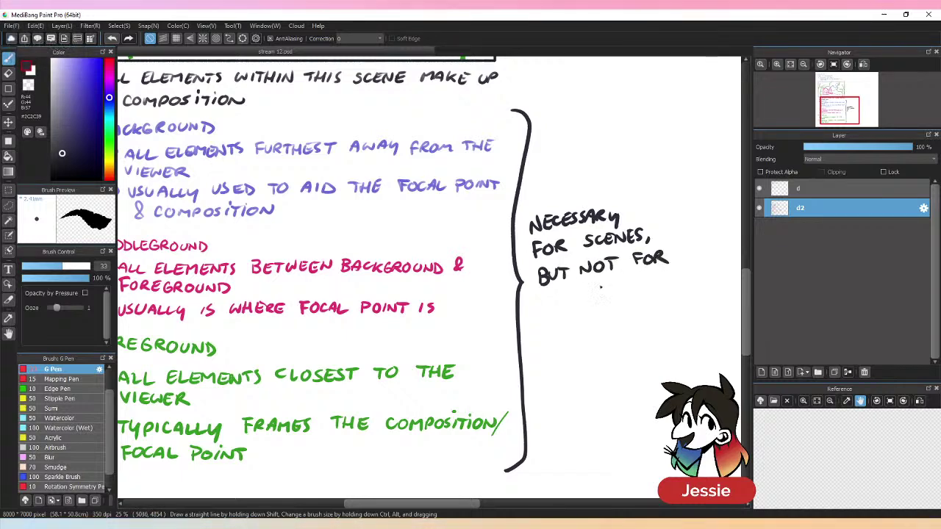
drag(549, 302, 562, 297)
drag(571, 290, 588, 298)
mouse_move(597, 298)
mouse_down()
mouse_move(608, 283)
mouse_move(616, 297)
mouse_up()
drag(619, 297, 627, 286)
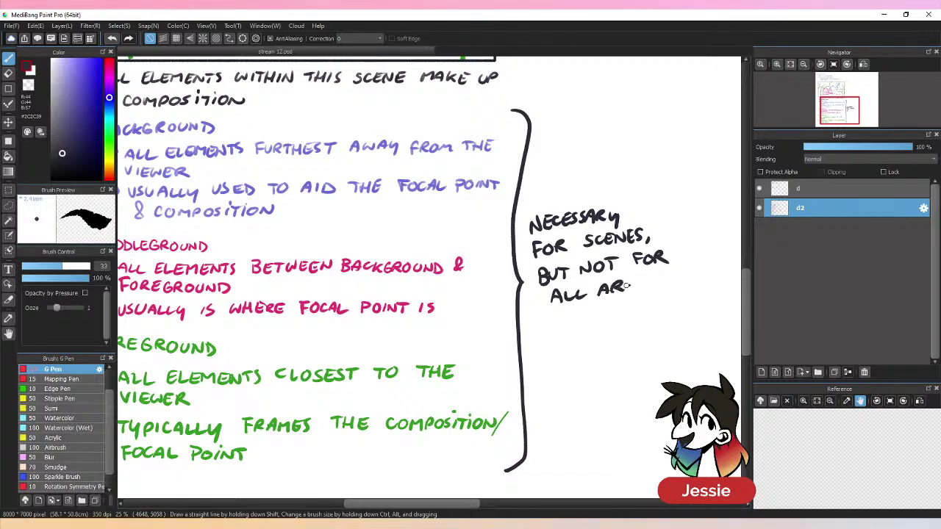
- Save the document with the finished brace note
key(ctrl+minus)
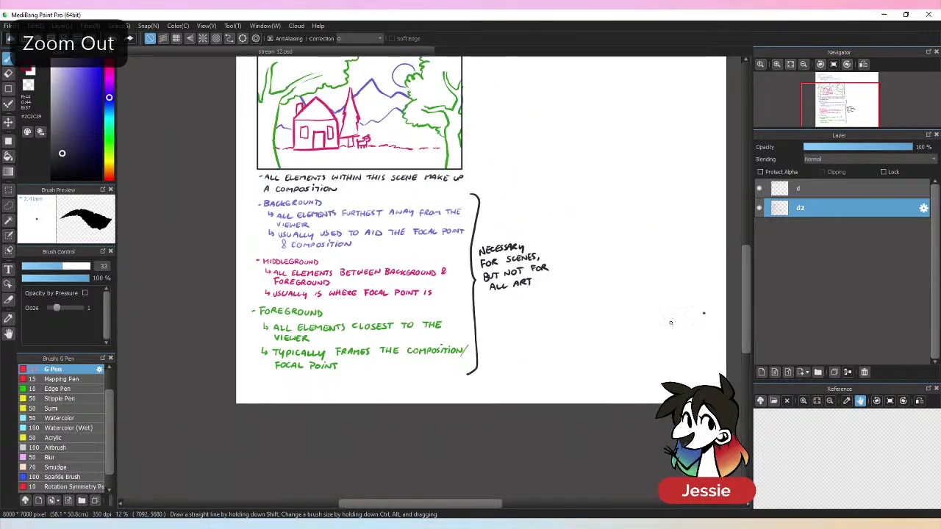
key(ctrl+plus)
key(ctrl+s)
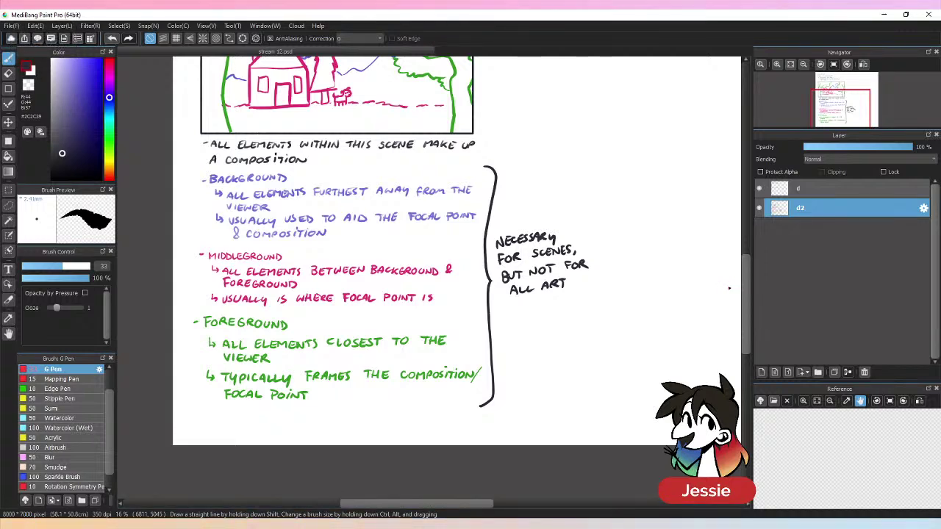
mouse_move(628, 255)
mouse_down()
mouse_move(634, 311)
mouse_move(648, 287)
mouse_up()
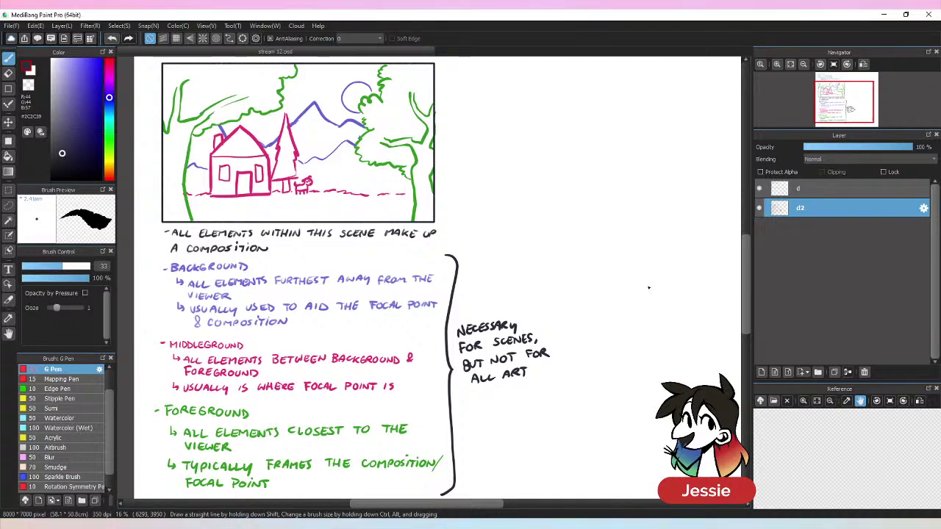
scroll(648, 287, right, 2)
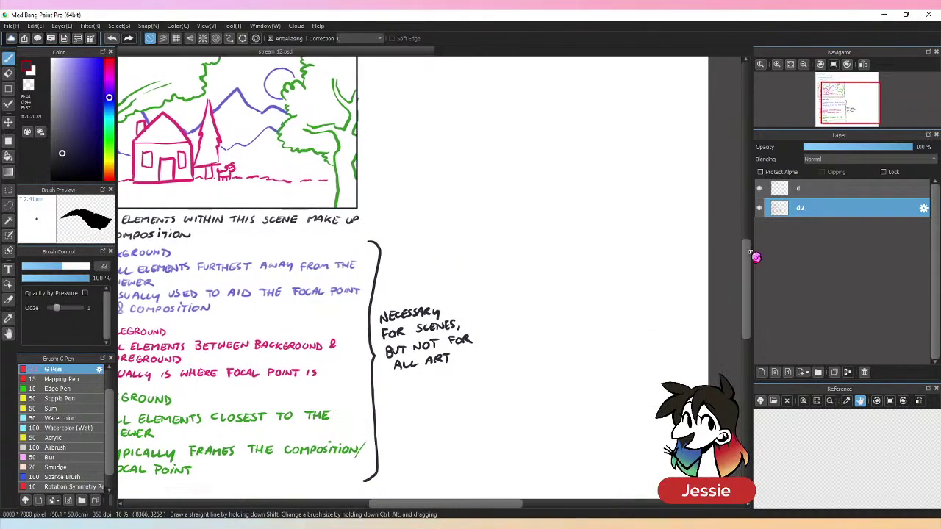
scroll(752, 257, up, 3)
key(ctrl+minus)
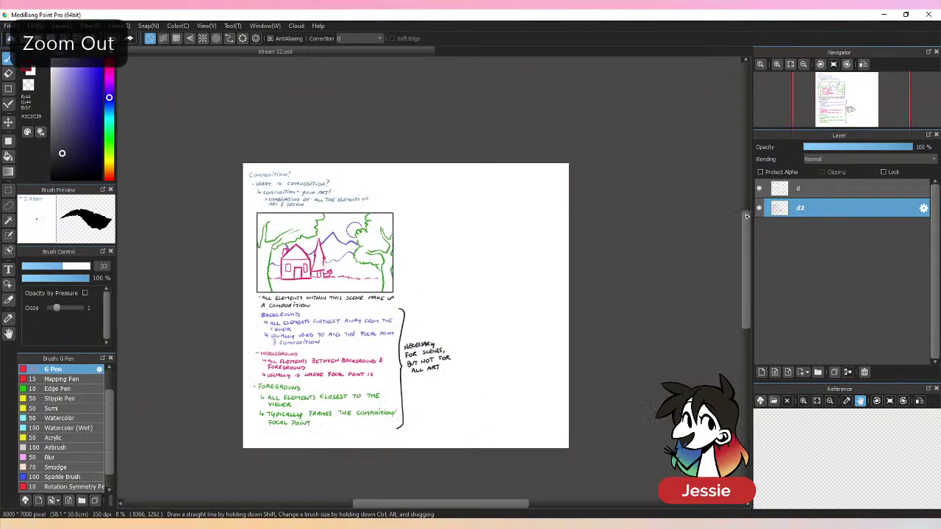
- Scale down the scene caption, color-coded notes and brace remark together, leaving a small gap below the framed landscape, and save the document
click(8, 205)
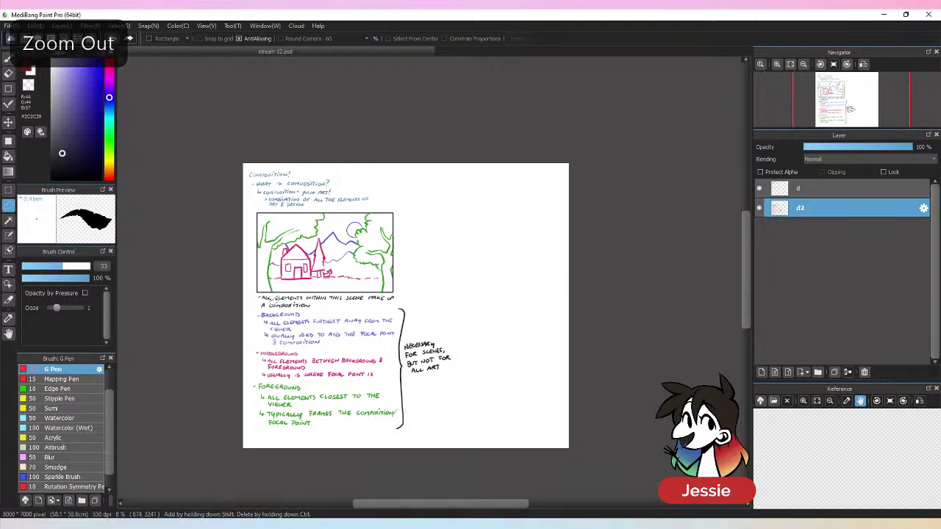
mouse_move(269, 298)
mouse_down()
mouse_move(252, 353)
mouse_move(328, 474)
mouse_move(496, 411)
mouse_move(465, 314)
mouse_move(402, 294)
mouse_up()
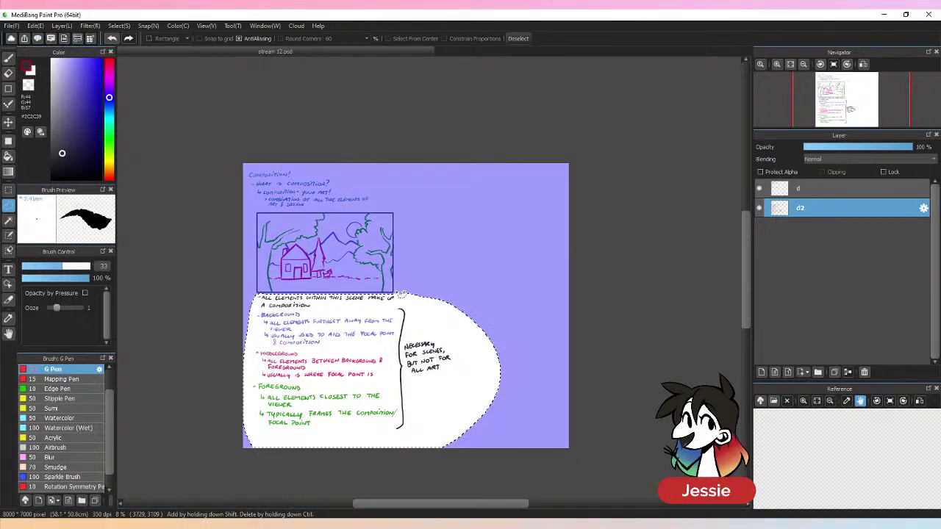
key(ctrl+t)
drag(499, 275, 476, 279)
drag(424, 329, 421, 327)
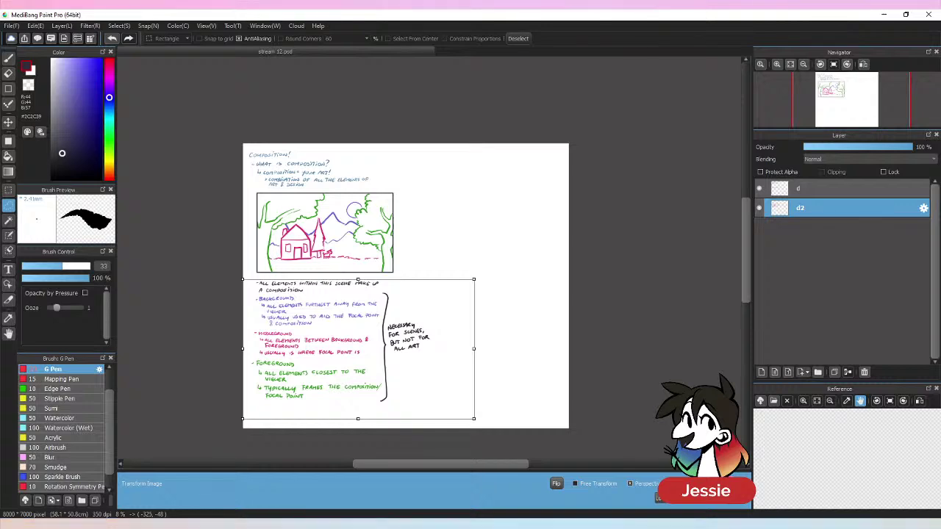
key(Return)
key(ctrl+d)
key(b)
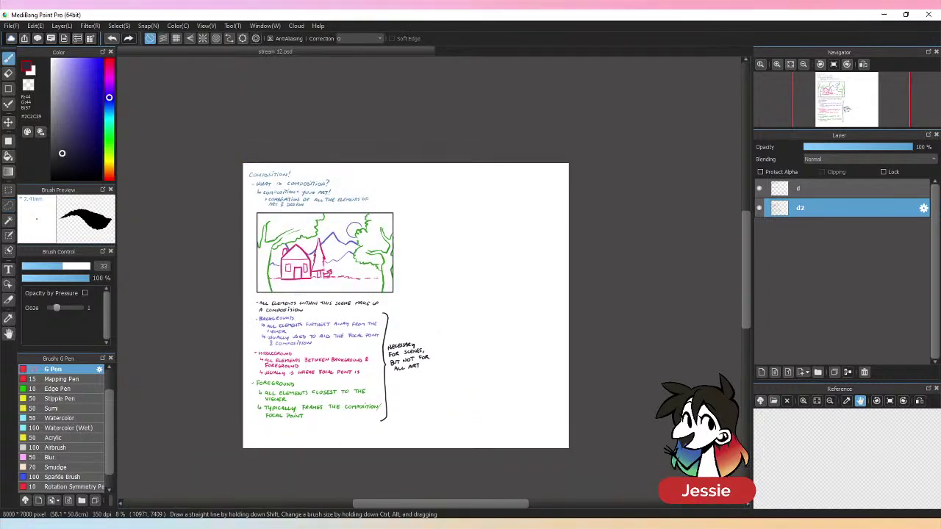
key(ctrl+plus)
key(ctrl+plus)
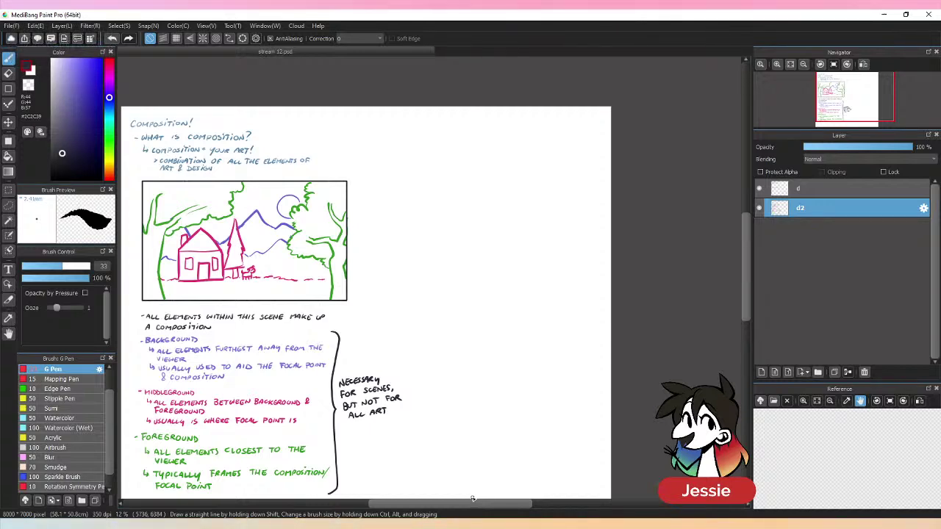
key(ctrl+s)
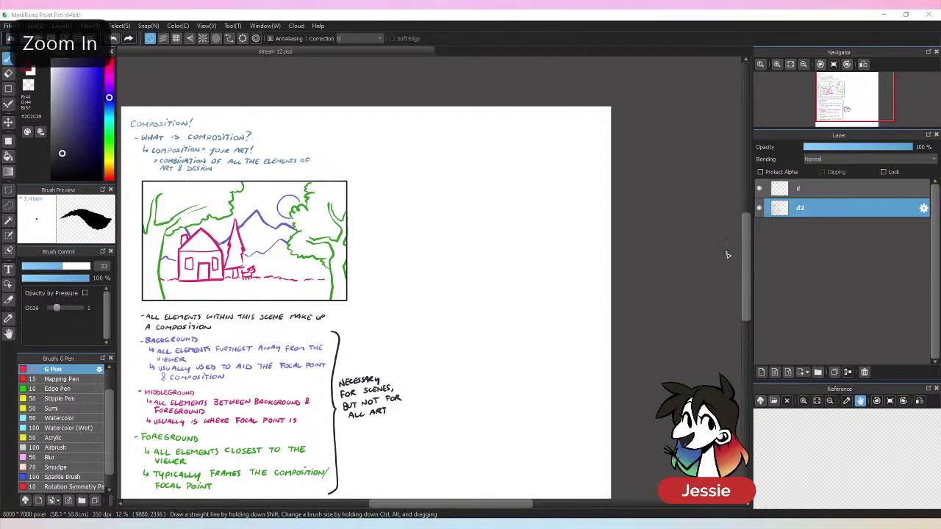
- Switch to the rectangle shape brush with the near-black color #161619
scroll(678, 290, up, 1)
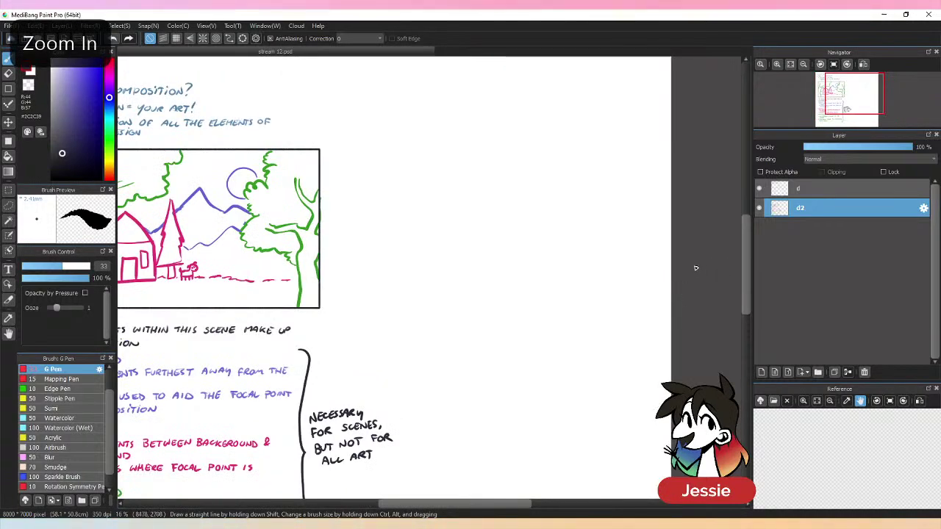
drag(684, 248, 644, 289)
click(8, 88)
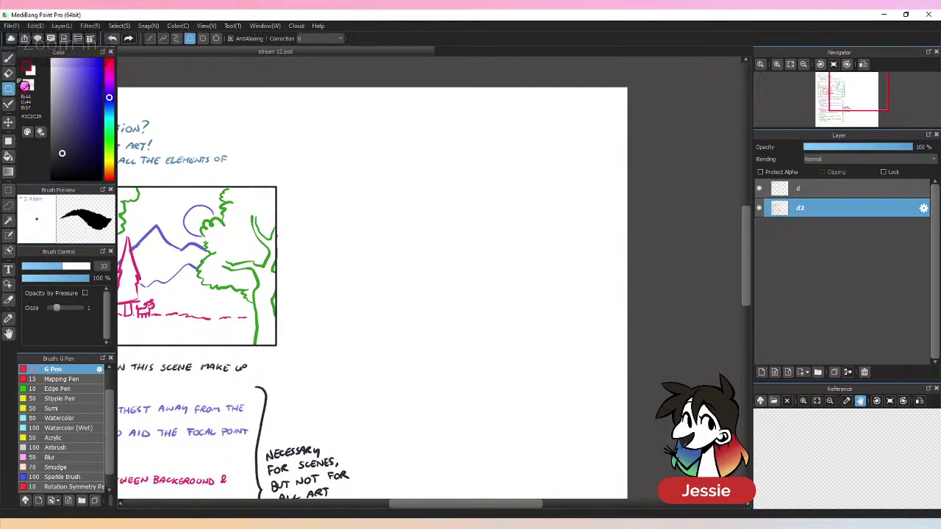
click(55, 169)
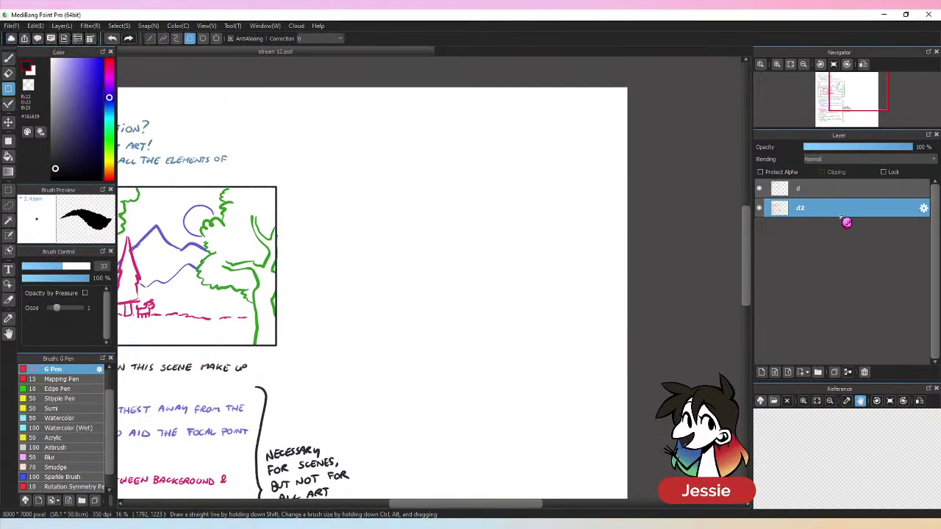
- Group layers d and d2 into a new folder named "bfm" and collapse it
shift+click(842, 193)
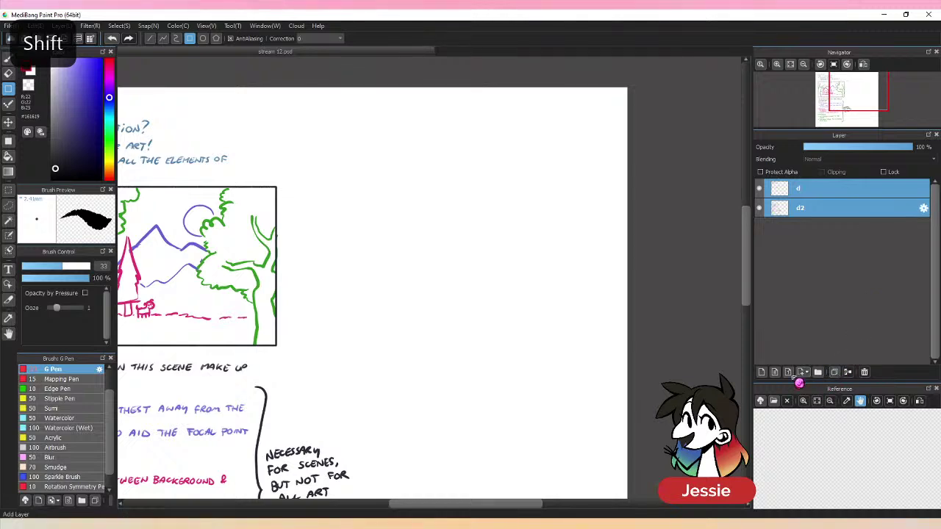
click(817, 372)
drag(829, 211, 824, 181)
click(826, 227)
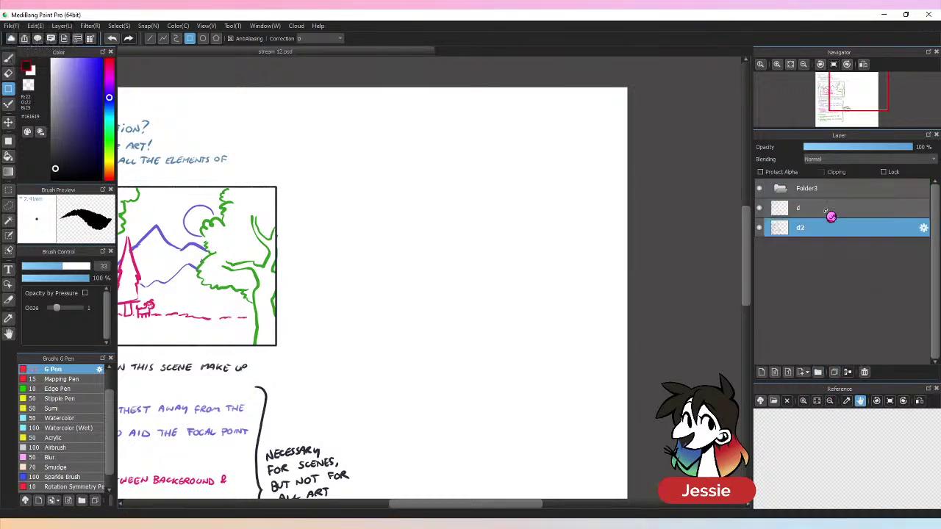
click(826, 210)
shift+click(828, 227)
drag(829, 226, 819, 193)
double_click(818, 192)
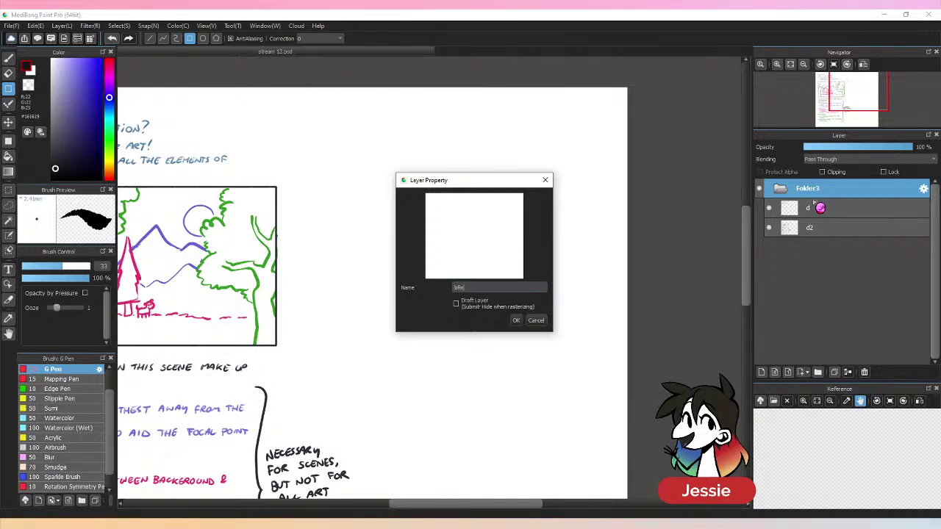
key(Return)
click(779, 189)
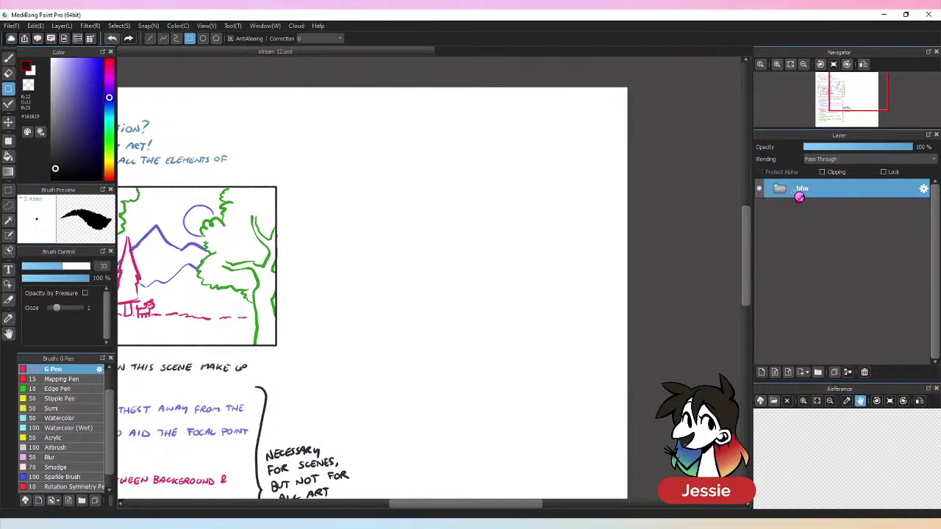
- Add a second layer folder above bfm and name it "3rds"
click(817, 371)
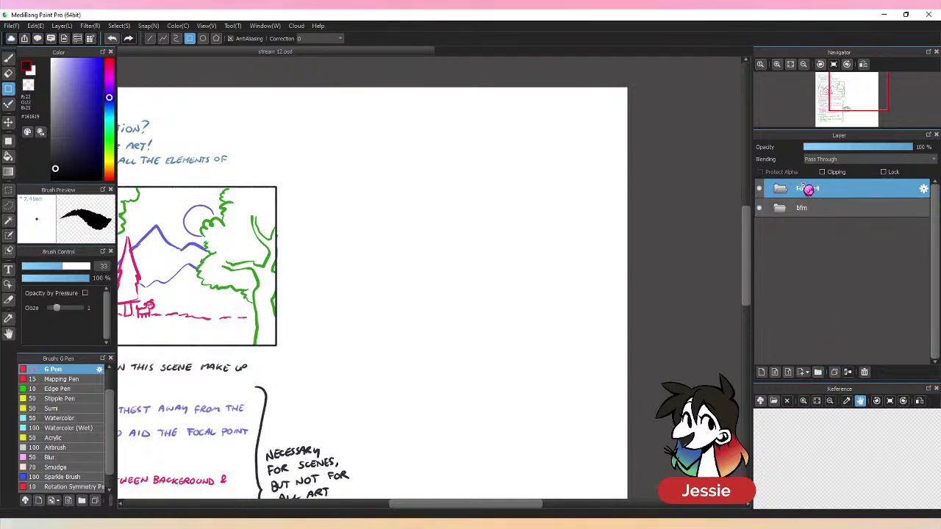
double_click(816, 194)
text(3ds)
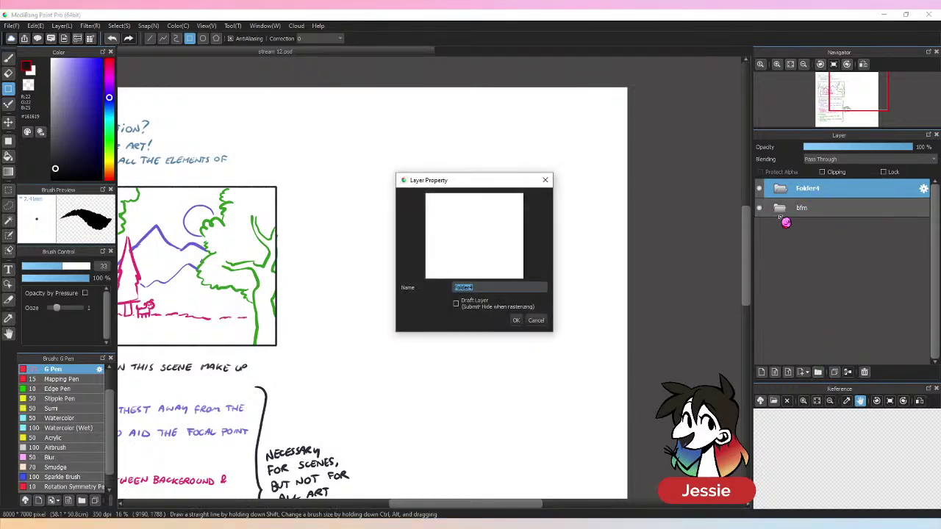
key(Return)
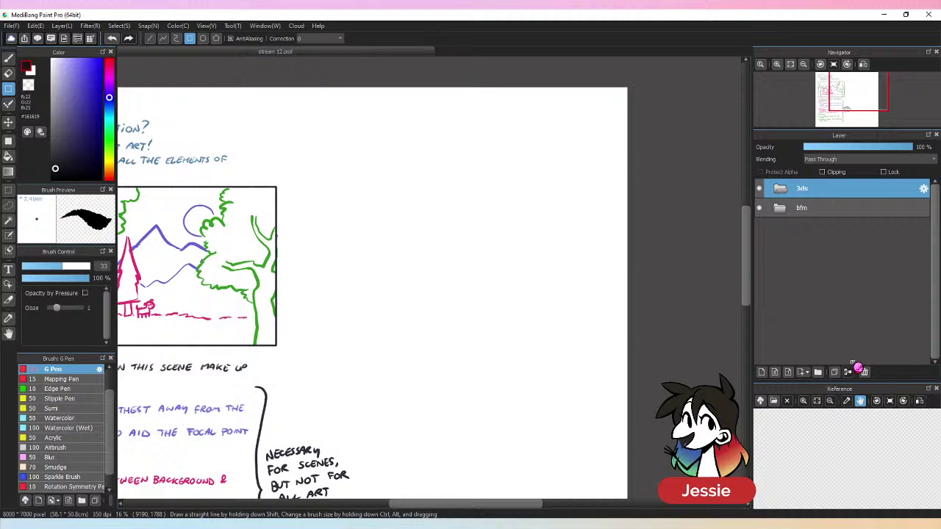
double_click(808, 192)
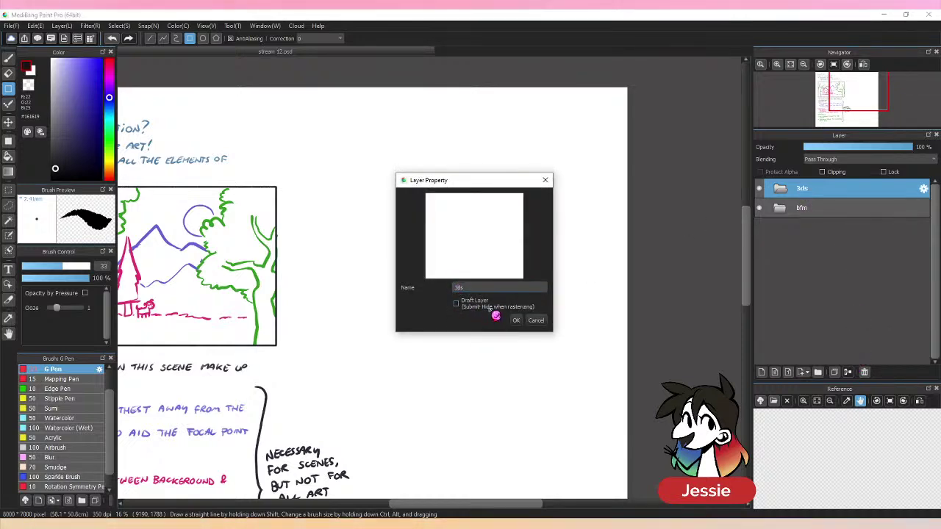
key(Return)
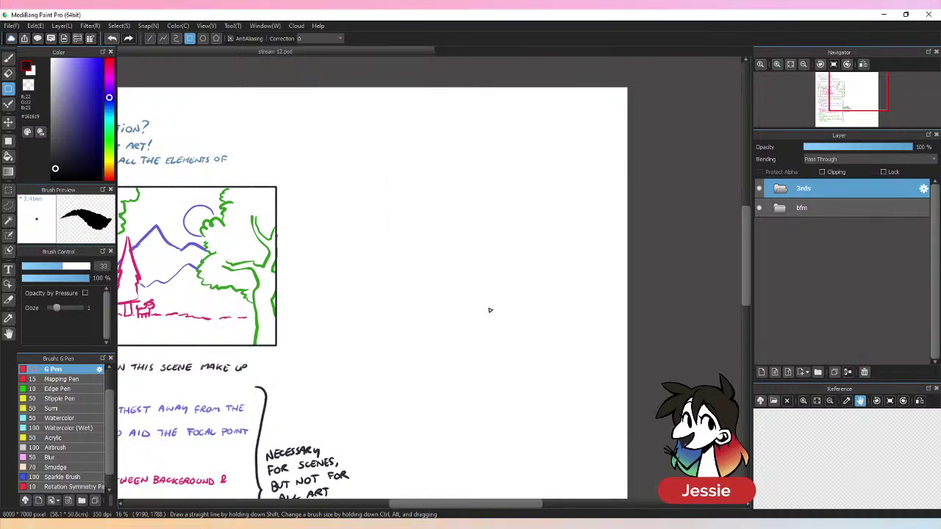
- Add a new layer named "d" inside the 3rds folder
click(762, 372)
double_click(817, 212)
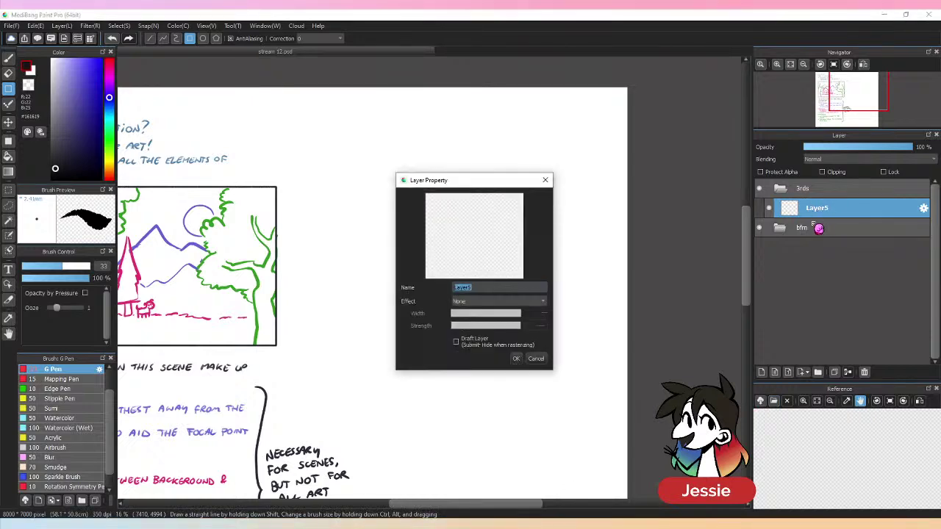
text(d)
key(Return)
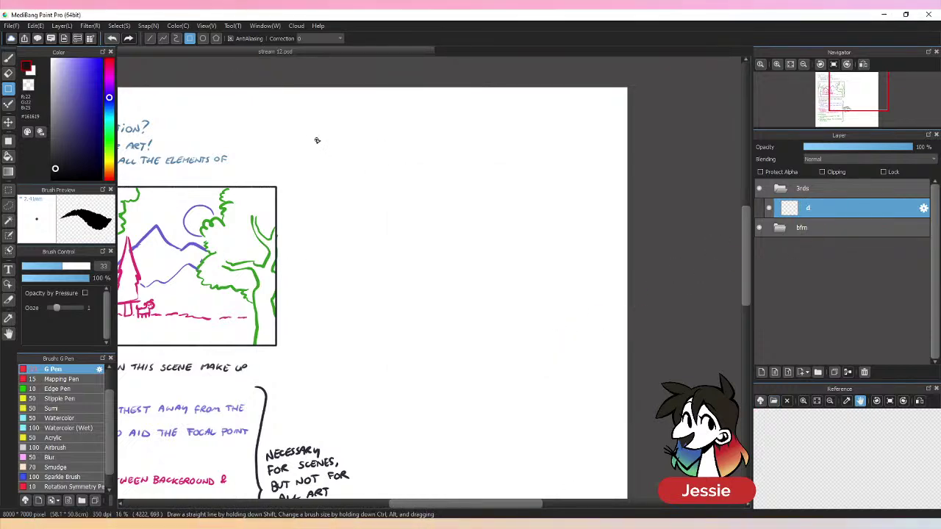
- Draw a wide rectangular frame with brush size 15 in the blank area beside the landscape scene, undoing the earlier attempts
mouse_move(312, 136)
mouse_down()
mouse_move(581, 341)
mouse_move(584, 322)
mouse_up()
key(ctrl+z)
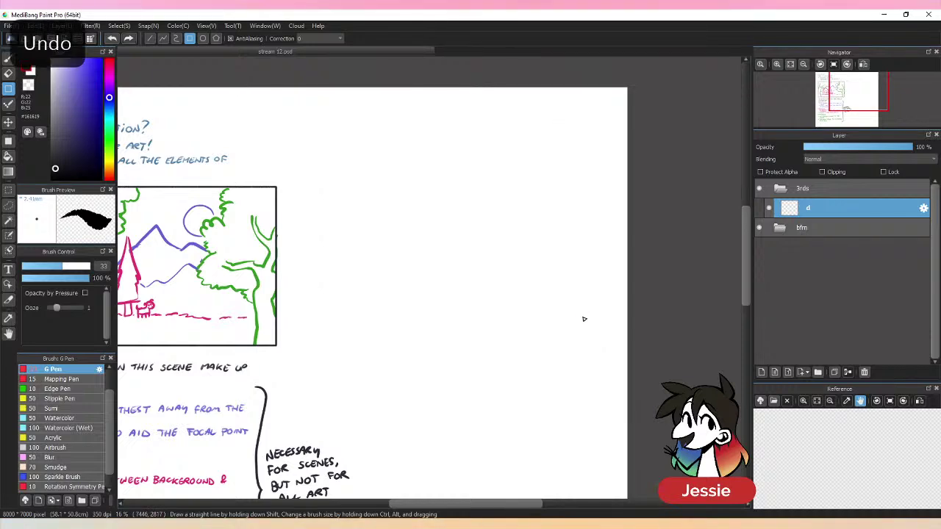
click(44, 266)
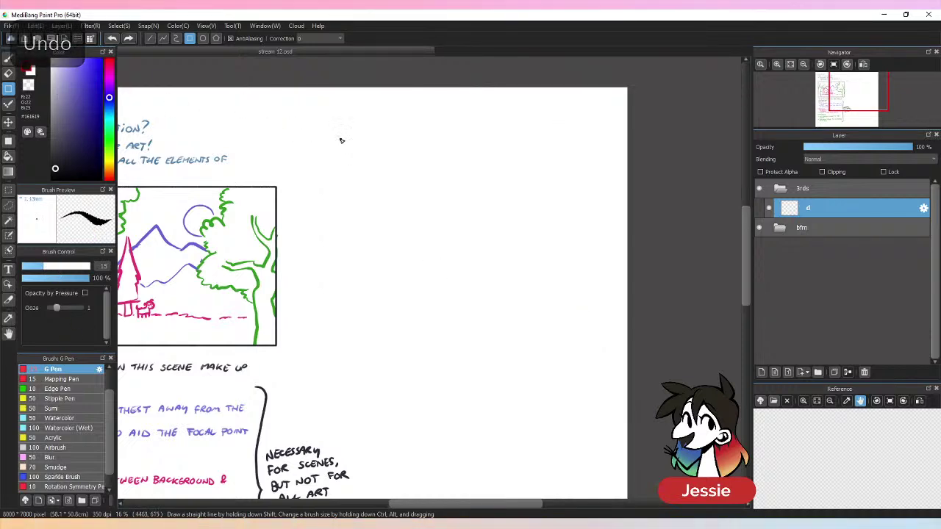
mouse_move(320, 119)
mouse_down()
mouse_move(583, 316)
mouse_move(581, 296)
mouse_up()
key(ctrl+z)
drag(305, 136, 594, 323)
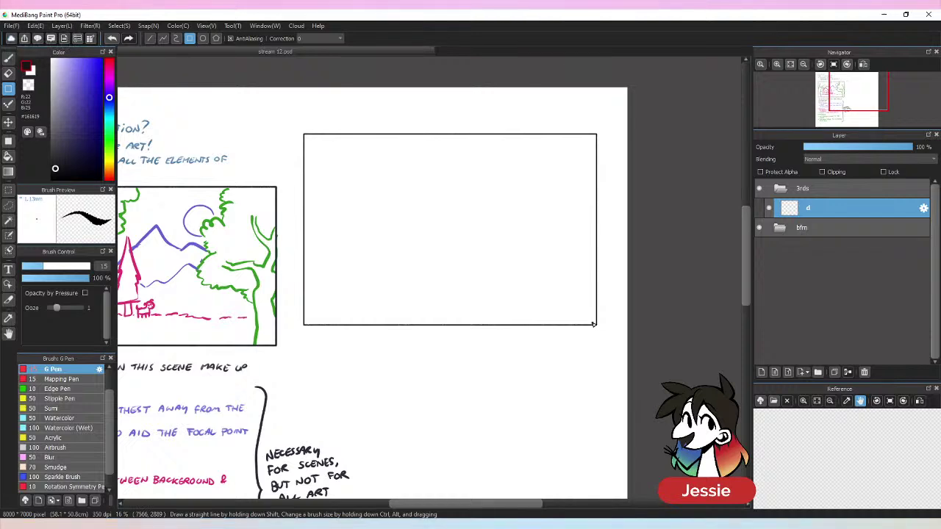
- Rename the new frame's layer "rectangle" and add a layer named "d" beneath it in the 3rds folder
key(ctrl+plus)
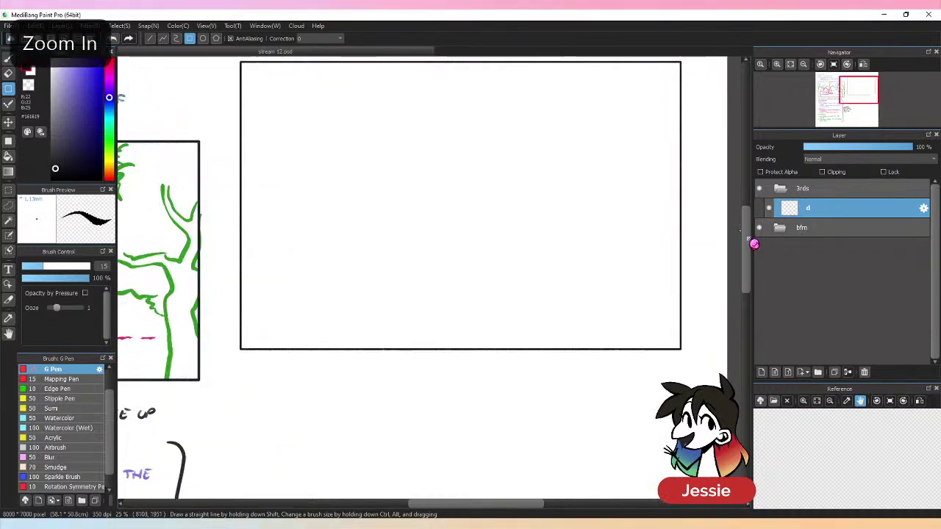
scroll(753, 243, up, 2)
click(761, 371)
drag(815, 209, 821, 235)
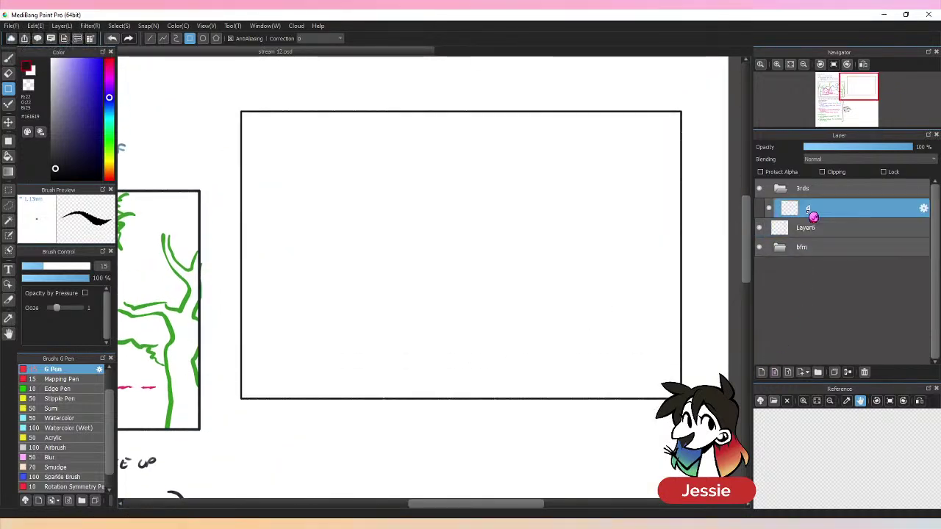
double_click(812, 212)
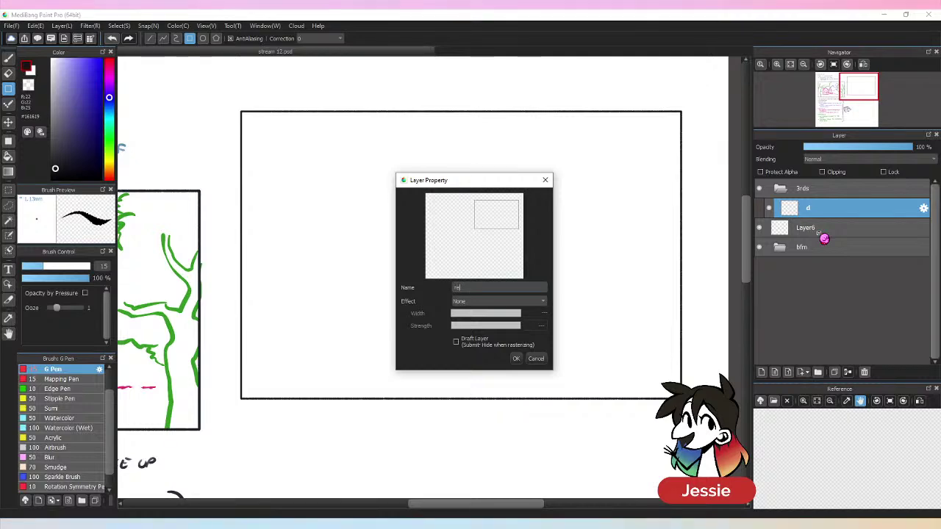
text(rectangle)
key(Return)
mouse_move(826, 236)
mouse_down()
mouse_move(830, 206)
mouse_move(834, 228)
mouse_move(825, 231)
mouse_up()
double_click(825, 229)
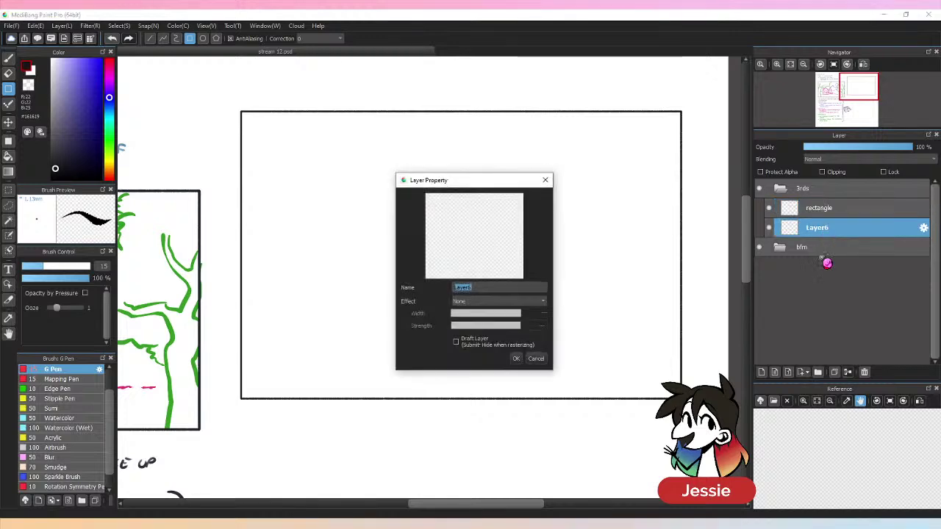
text(d)
key(Return)
- Set up the G Pen with dark green #23602A, size 31 and opacity by pressure enabled
drag(537, 270, 506, 304)
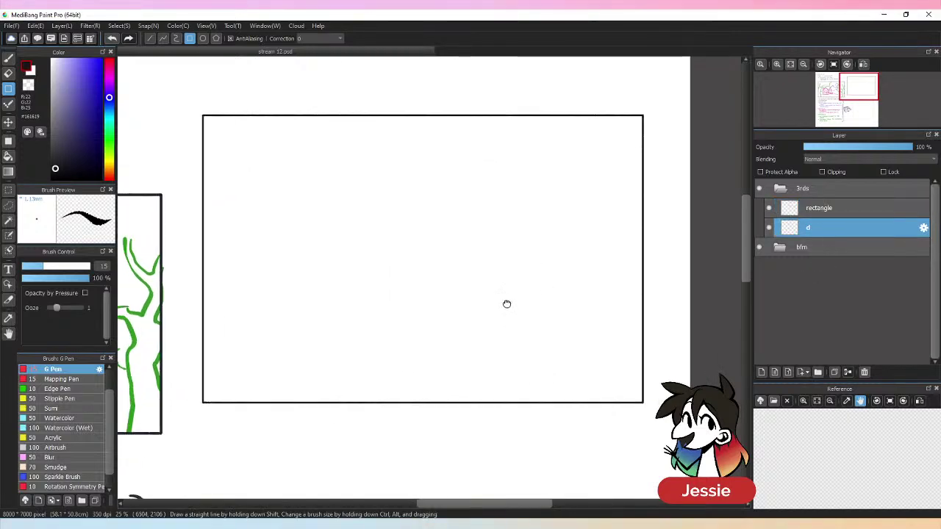
key(b)
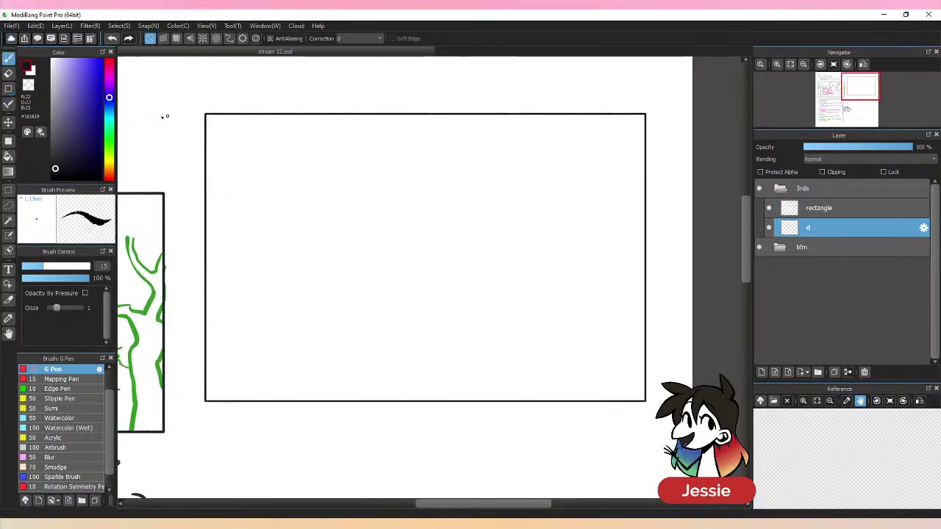
click(112, 139)
drag(86, 152, 83, 133)
click(54, 268)
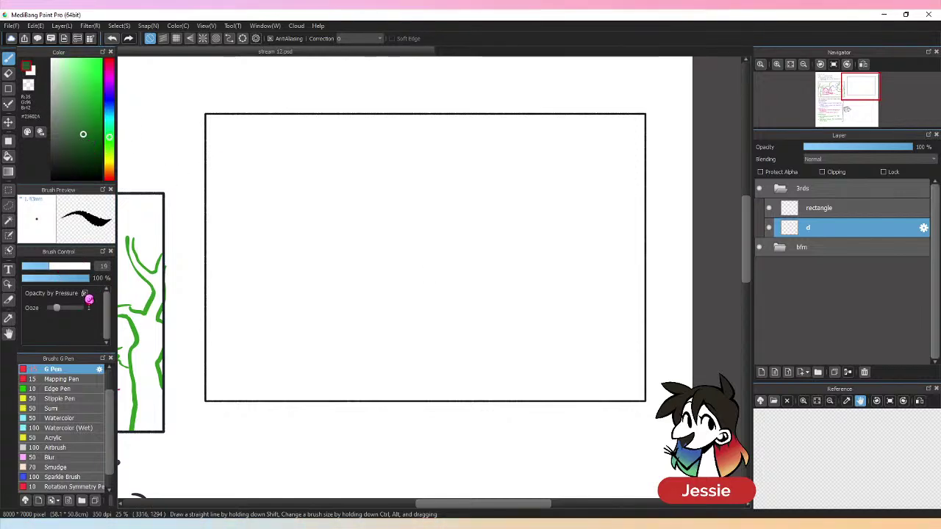
click(84, 292)
click(60, 265)
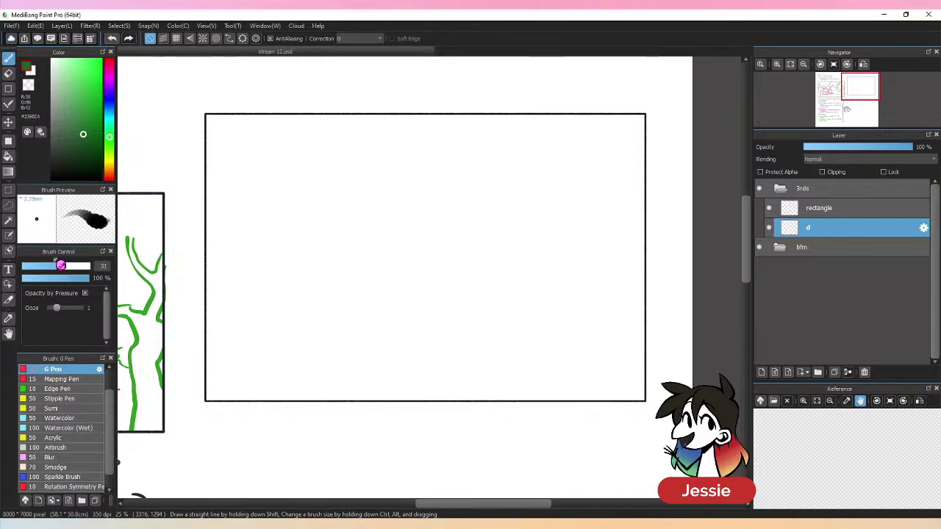
drag(517, 504, 523, 505)
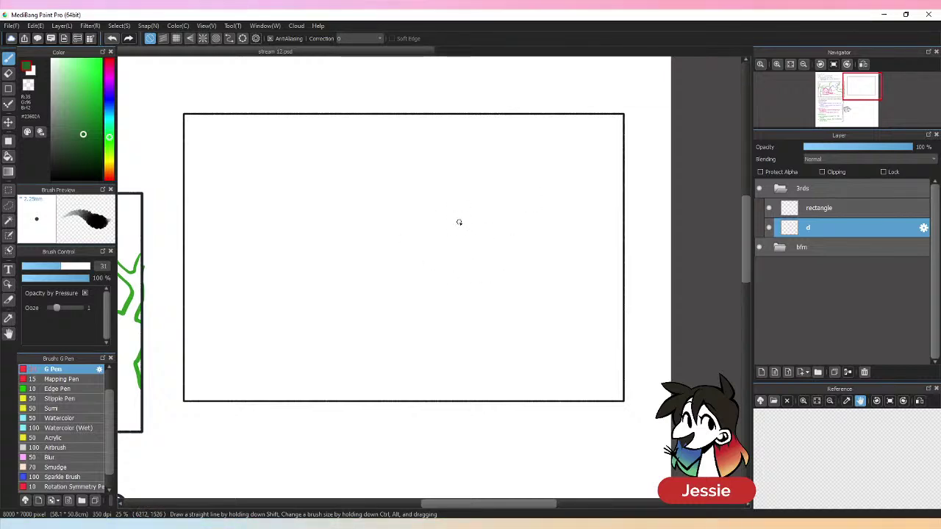
- Sketch two round lenses joined by a short bridge right of the new frame's center, erasing stray lines inside the first lens
mouse_move(458, 222)
mouse_down()
mouse_move(441, 223)
mouse_move(439, 245)
mouse_move(433, 235)
mouse_move(441, 256)
mouse_up()
key(e)
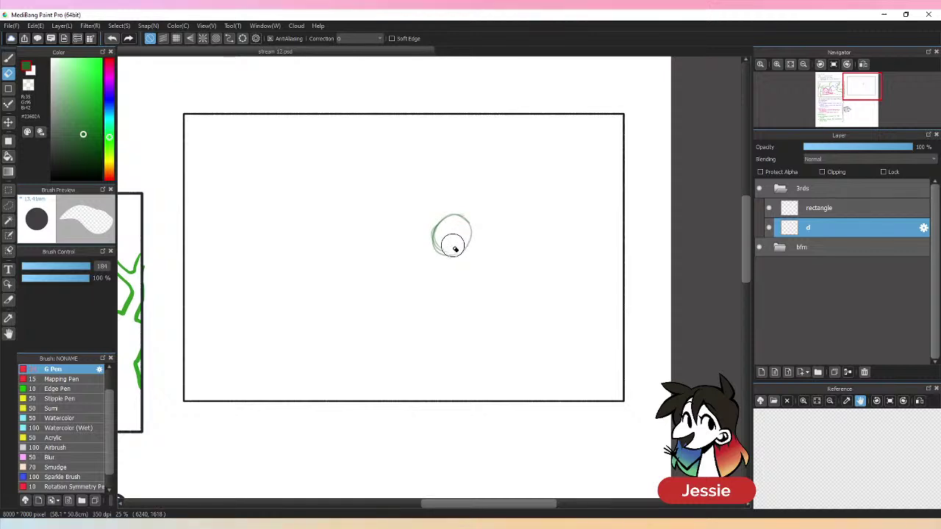
key(b)
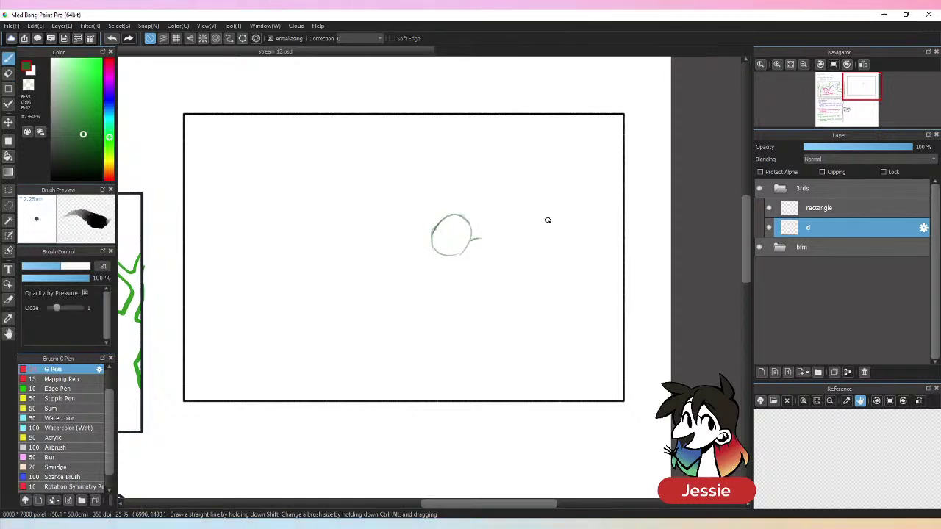
mouse_move(471, 238)
mouse_down()
mouse_move(506, 229)
mouse_move(507, 258)
mouse_up()
mouse_move(514, 219)
mouse_down()
mouse_move(523, 219)
mouse_move(507, 261)
mouse_up()
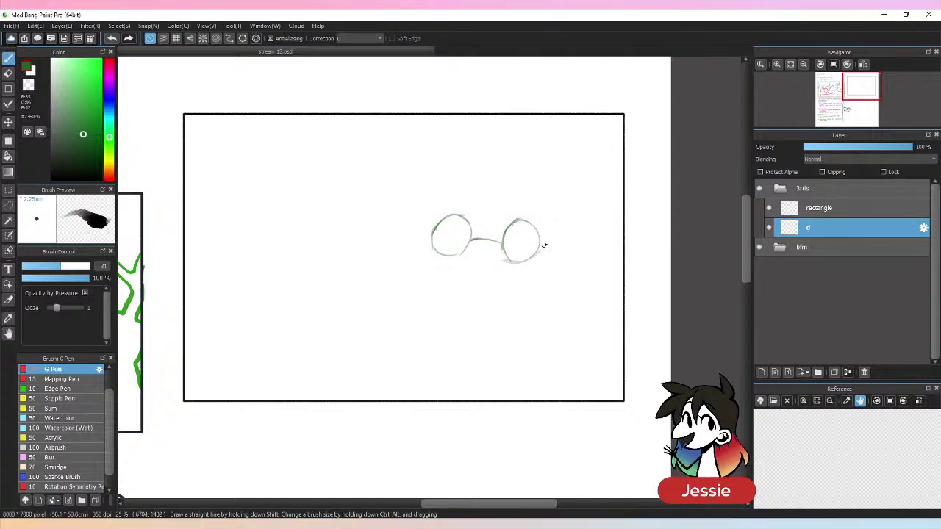
- Sketch a rounded frog body below the two circles and erase the circles' lower inner arcs to leave open eye bumps
drag(443, 253, 419, 340)
key(e)
mouse_move(456, 256)
mouse_down()
mouse_move(496, 268)
mouse_move(518, 260)
mouse_move(550, 332)
mouse_up()
key(b)
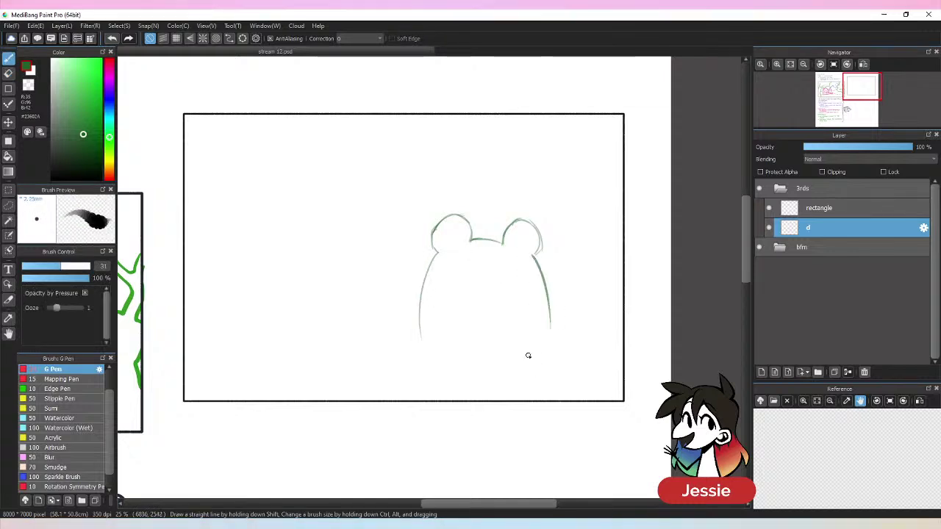
mouse_move(418, 325)
mouse_down()
mouse_move(423, 345)
mouse_move(483, 361)
mouse_move(548, 338)
mouse_up()
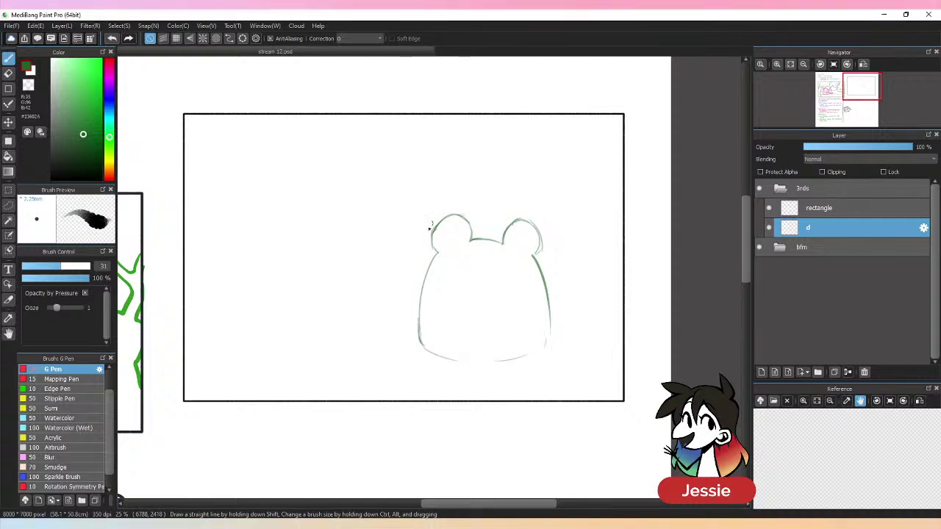
- Draw a round pupil inside each of the frog's eye bumps and fill both solid dark green
drag(450, 230, 440, 237)
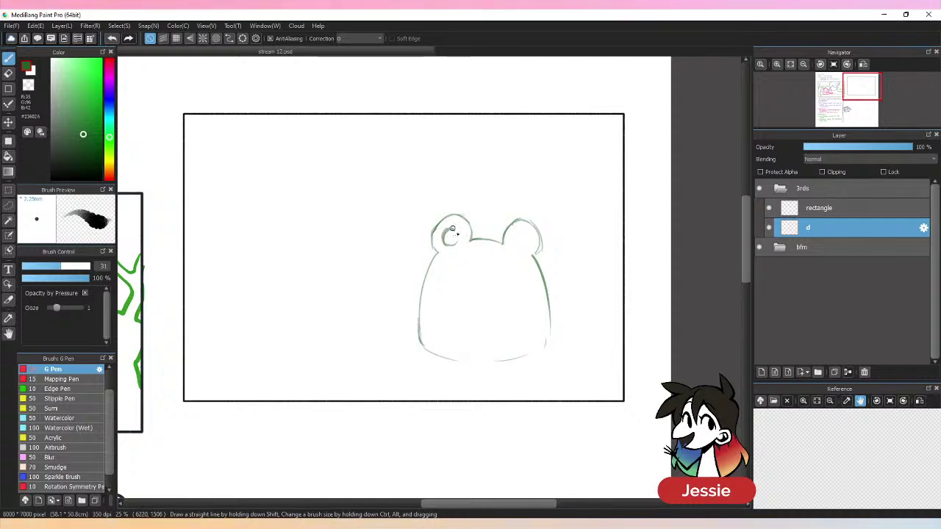
mouse_move(516, 237)
mouse_down()
mouse_move(515, 248)
mouse_move(527, 246)
mouse_move(521, 233)
mouse_up()
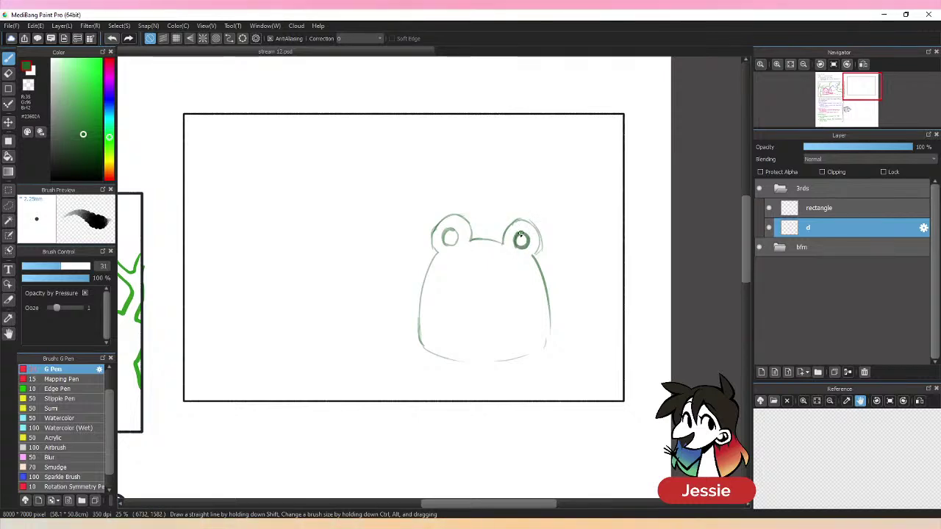
mouse_move(452, 233)
mouse_down()
mouse_move(446, 241)
mouse_move(451, 233)
mouse_up()
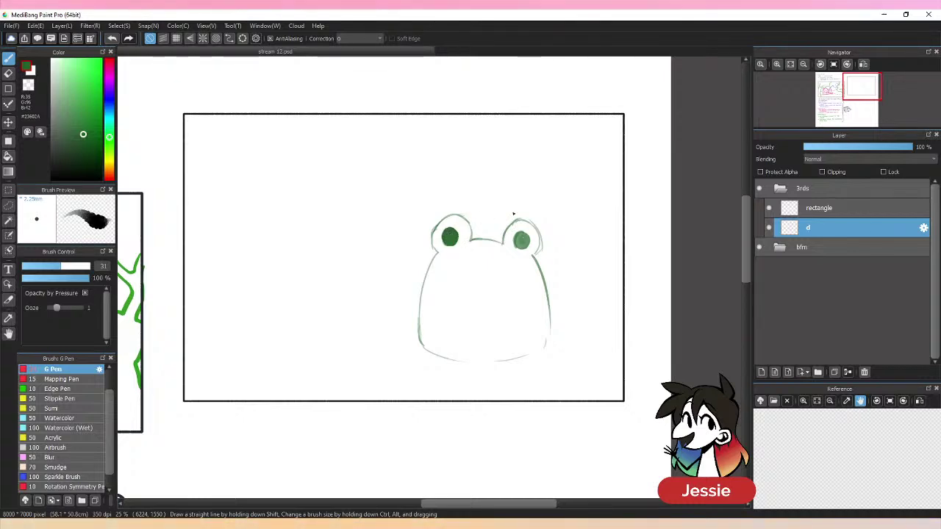
mouse_move(523, 235)
mouse_down()
mouse_move(517, 245)
mouse_move(525, 241)
mouse_up()
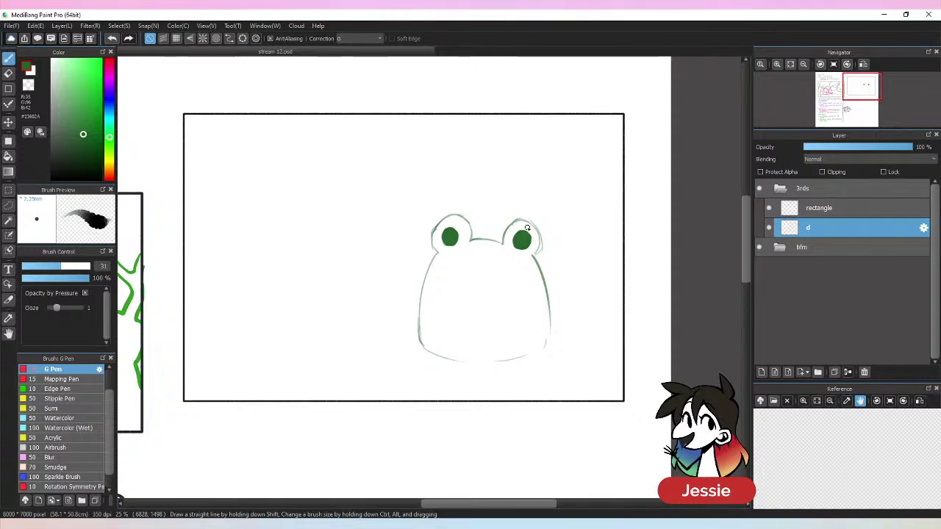
- Darken the outlines of both eye bumps and trim the first one's excess line with the eraser at size 28
drag(537, 230, 530, 262)
key(e)
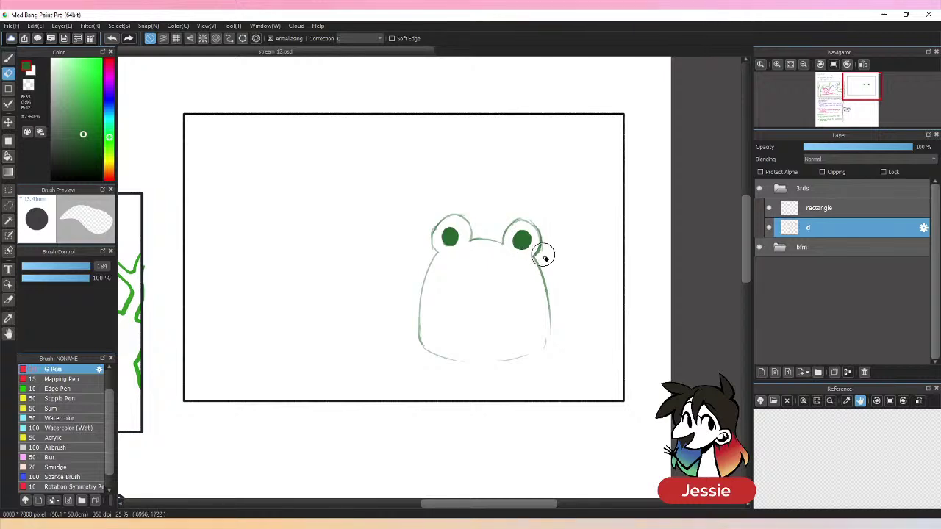
key(b)
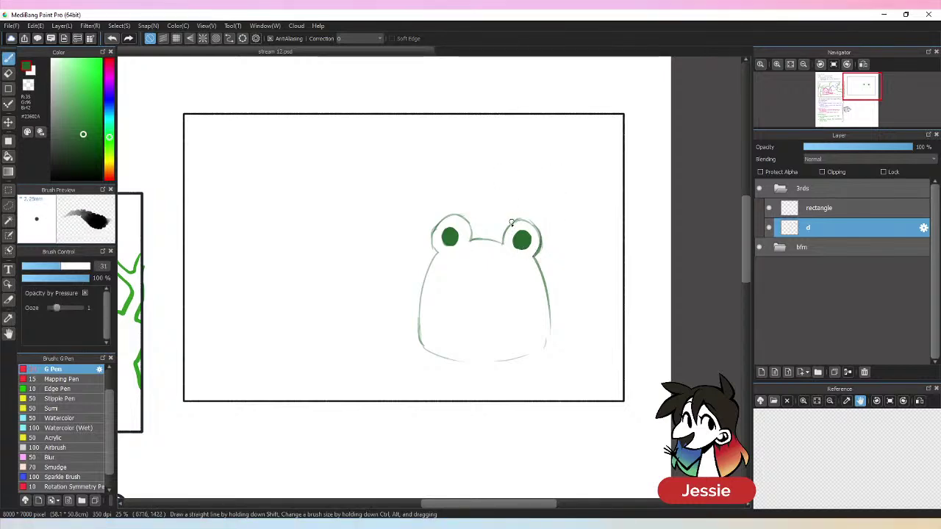
drag(506, 234, 516, 219)
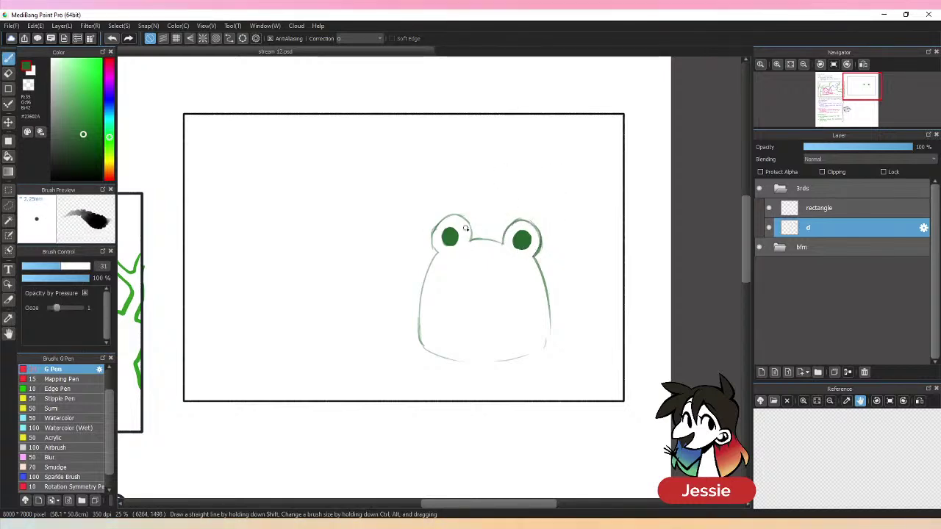
mouse_move(469, 240)
mouse_down()
mouse_move(444, 224)
mouse_move(464, 216)
mouse_up()
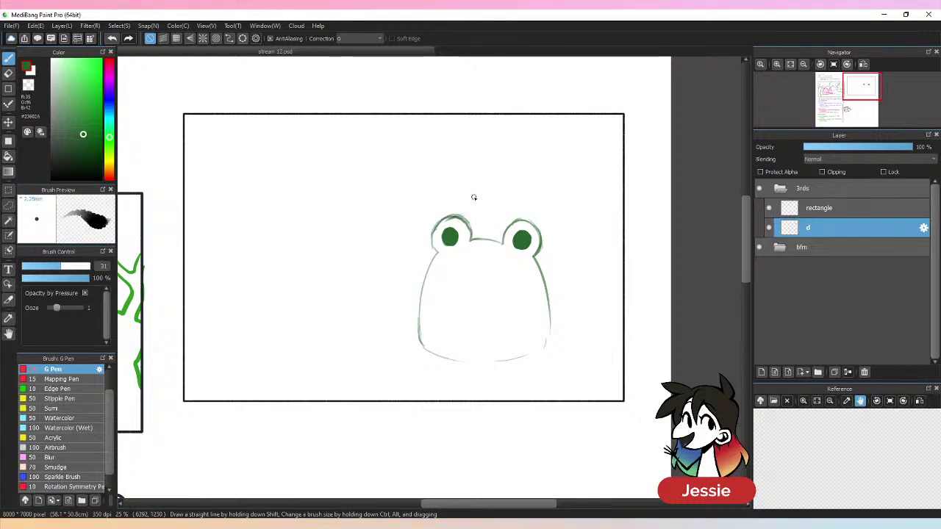
key(e)
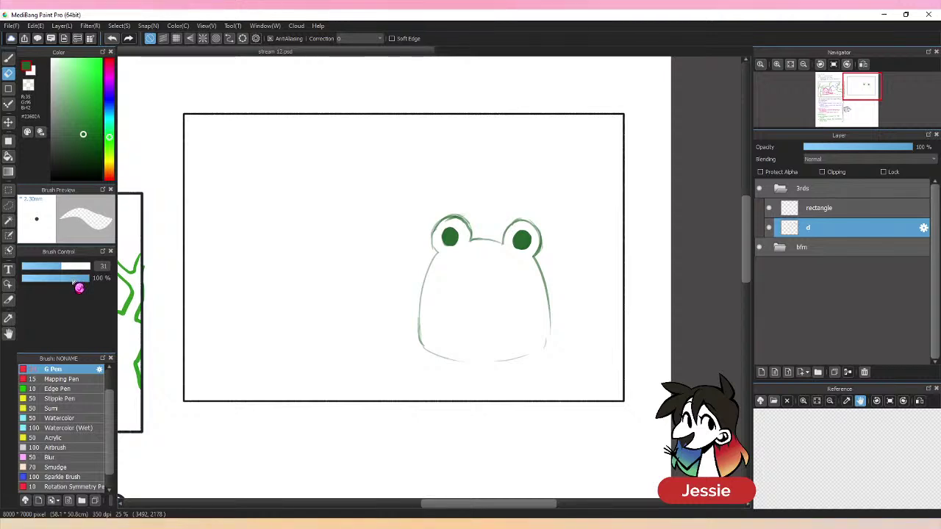
drag(80, 266, 69, 267)
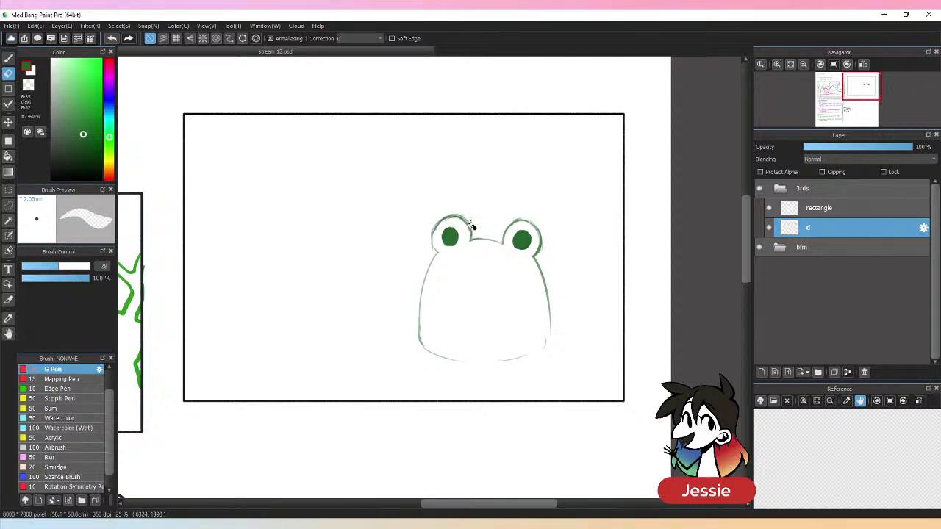
drag(472, 226, 447, 216)
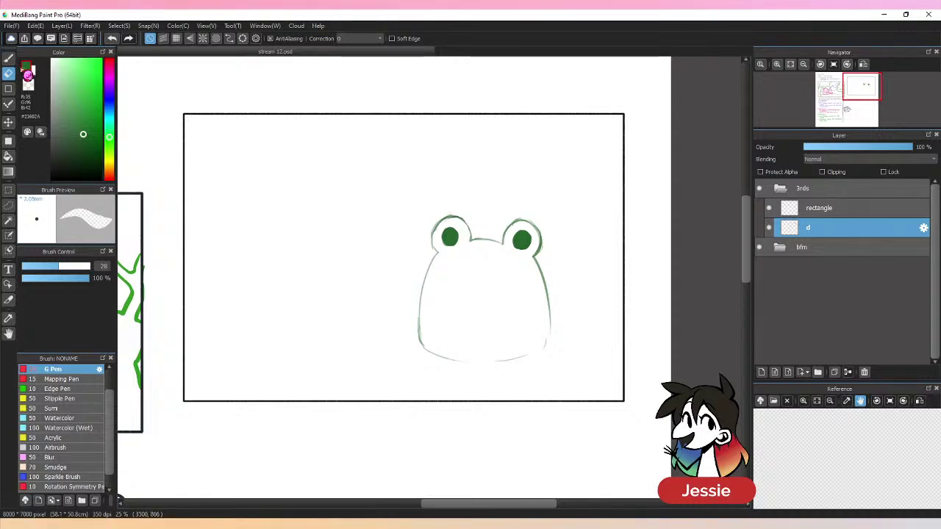
- Draw a wavy mouth between the frog's eyes and a curved marking along each side of its body
key(b)
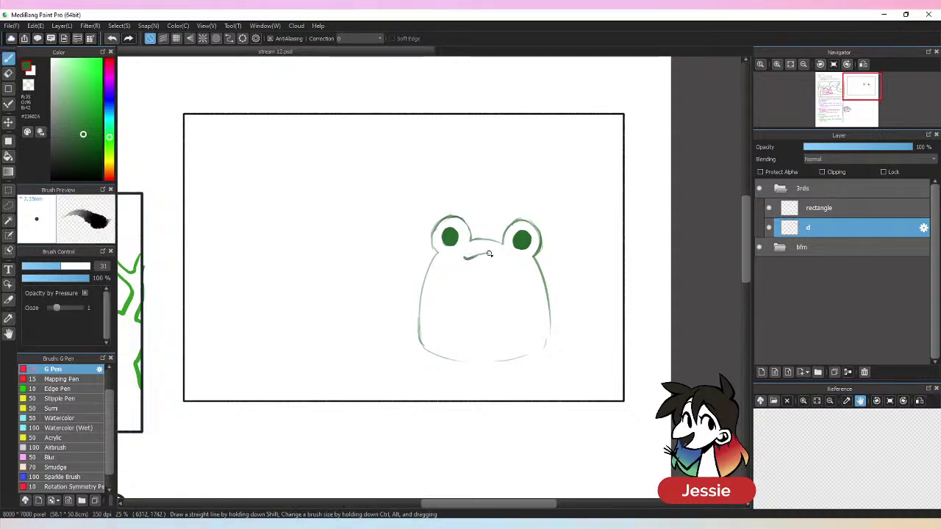
drag(489, 254, 513, 258)
drag(439, 254, 420, 292)
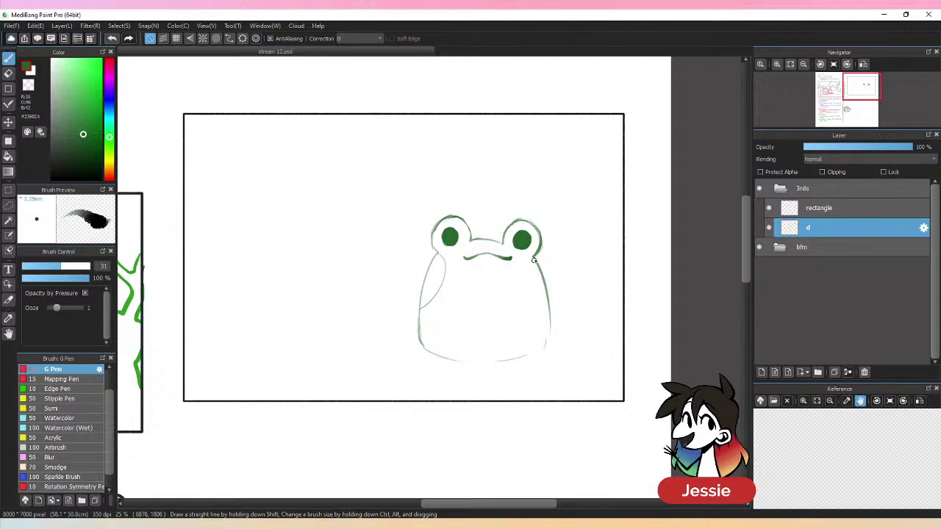
drag(533, 260, 540, 322)
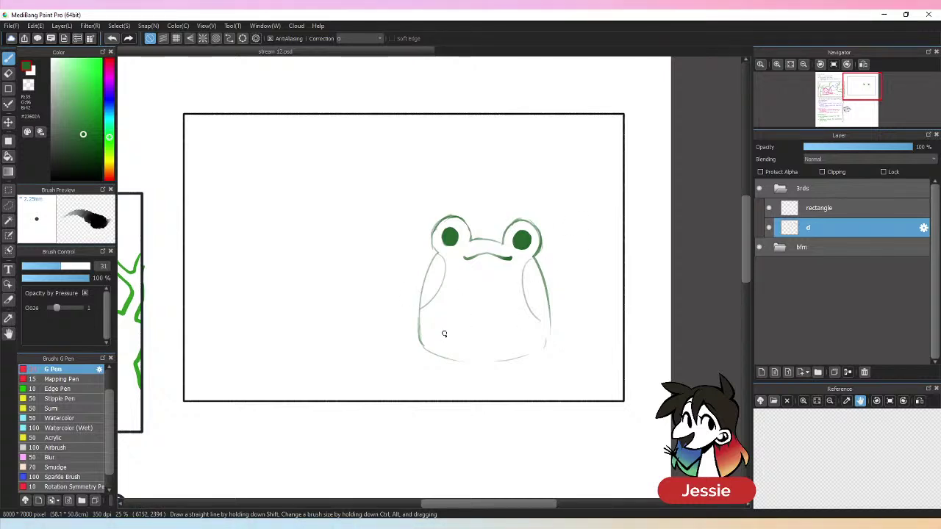
- Sketch two front legs at the base of the frog's body and a rounded hind leg with a foot on each side
mouse_move(443, 334)
mouse_down()
mouse_move(454, 363)
mouse_move(465, 350)
mouse_move(493, 346)
mouse_move(507, 361)
mouse_move(516, 336)
mouse_up()
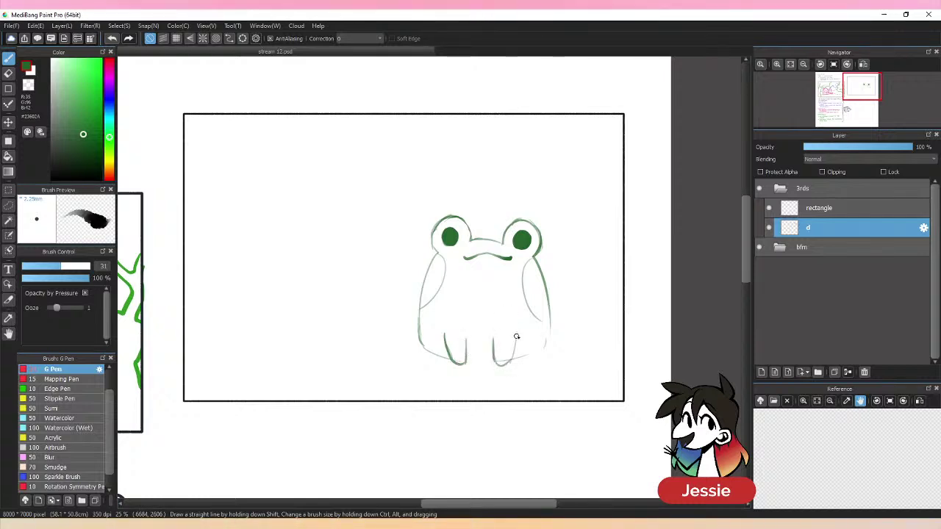
mouse_move(420, 295)
mouse_down()
mouse_move(394, 332)
mouse_move(432, 352)
mouse_up()
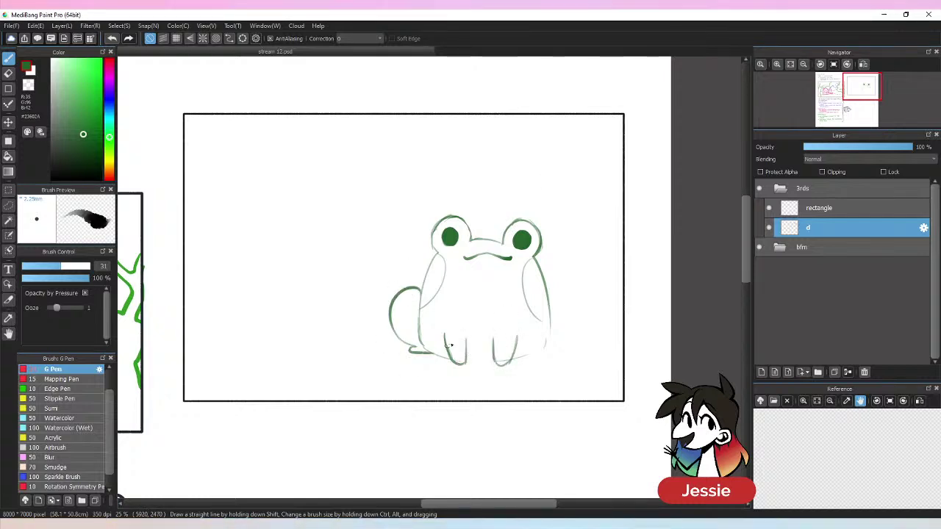
mouse_move(553, 288)
mouse_down()
mouse_move(549, 356)
mouse_move(523, 355)
mouse_up()
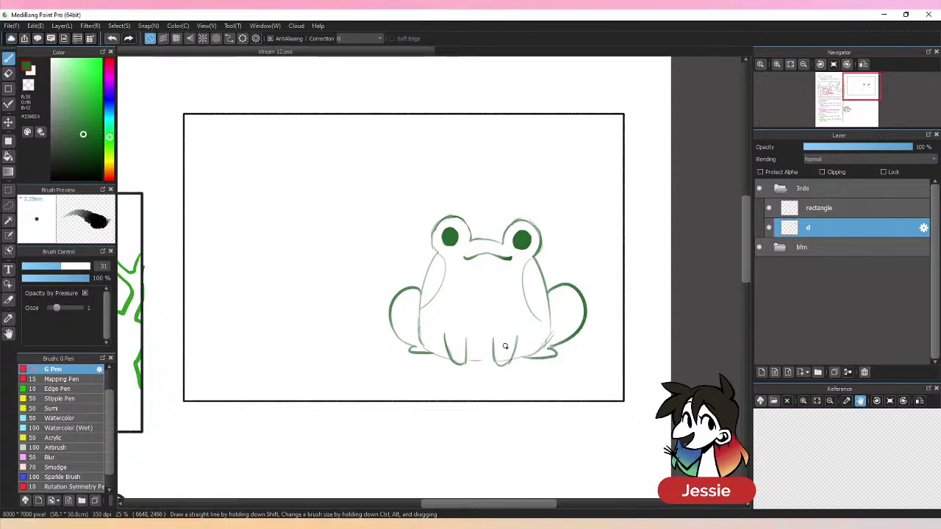
- Scale the frog down slightly and position it in the lower area right of the frame's center
click(8, 122)
drag(537, 302, 518, 284)
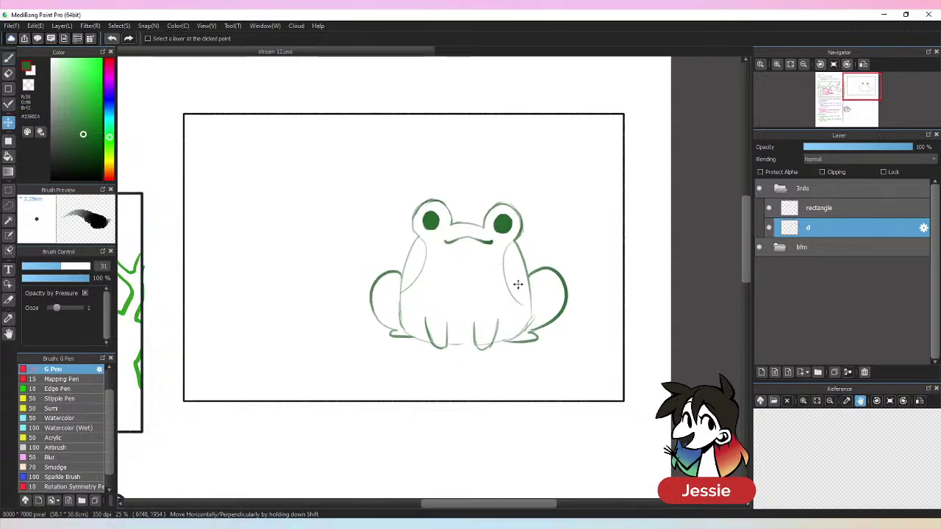
key(ctrl+t)
drag(469, 179, 469, 185)
drag(560, 194, 681, 381)
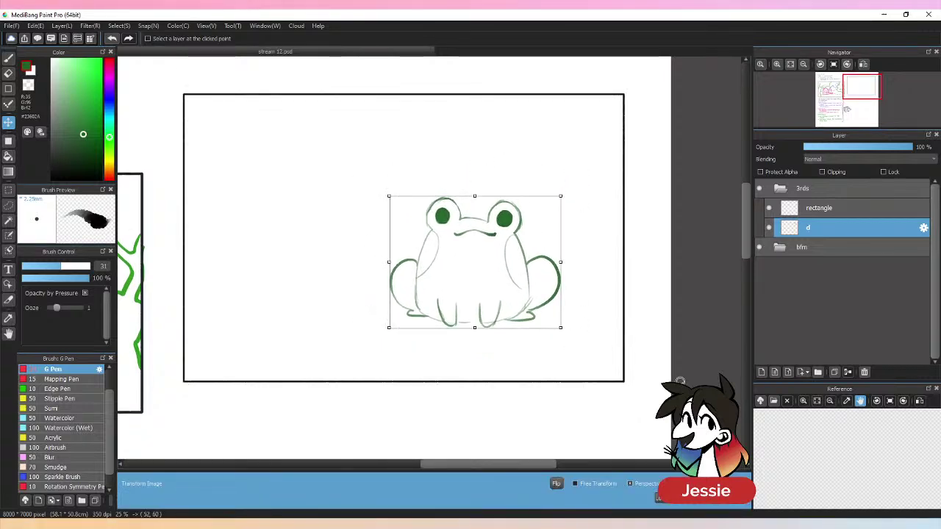
key(Return)
- Sketch a notched lily pad under the frog, three smaller pads to its left, and two large cropped pads along the frame's bottom edge
key(b)
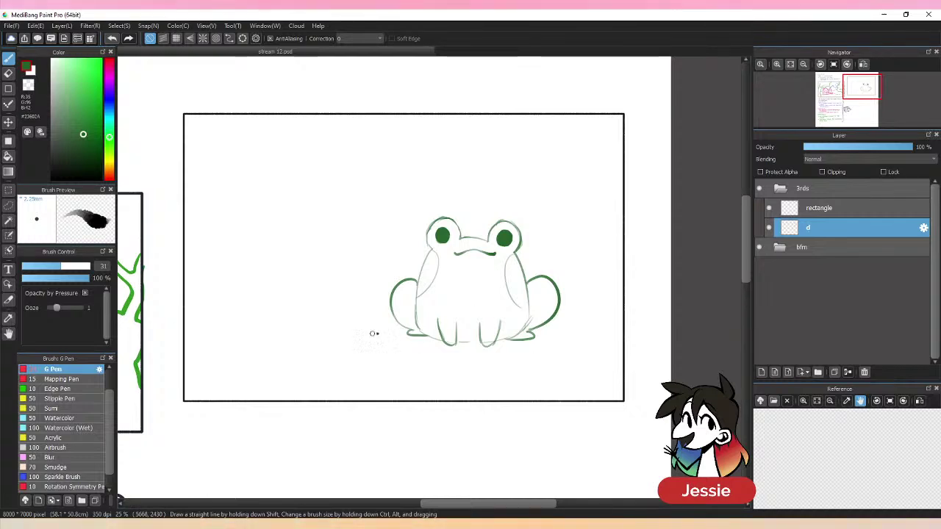
mouse_move(401, 324)
mouse_down()
mouse_move(360, 336)
mouse_move(458, 356)
mouse_move(441, 354)
mouse_move(549, 326)
mouse_up()
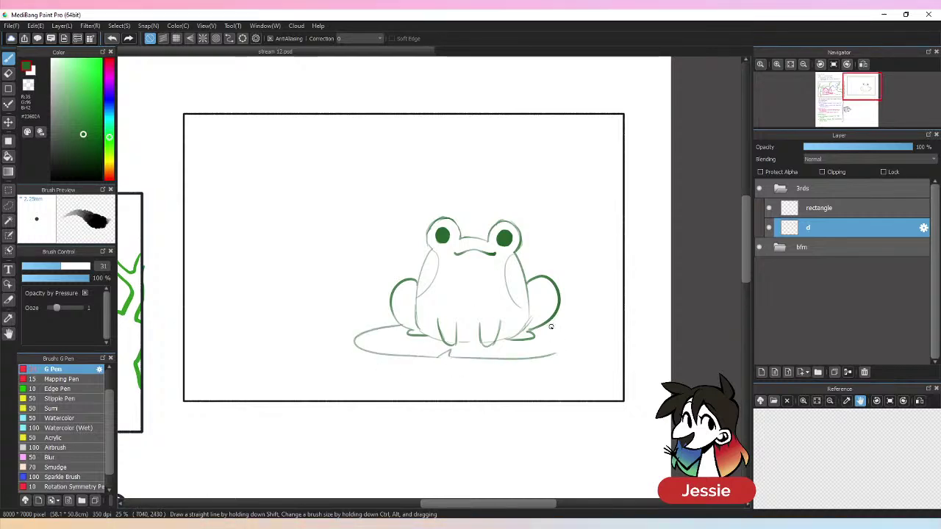
mouse_move(357, 302)
mouse_down()
mouse_move(332, 322)
mouse_move(382, 314)
mouse_up()
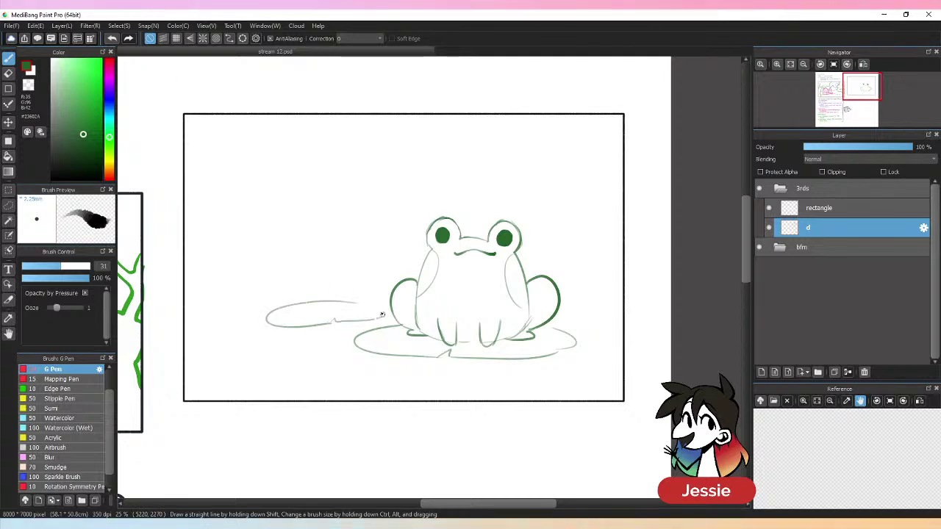
drag(362, 278, 372, 284)
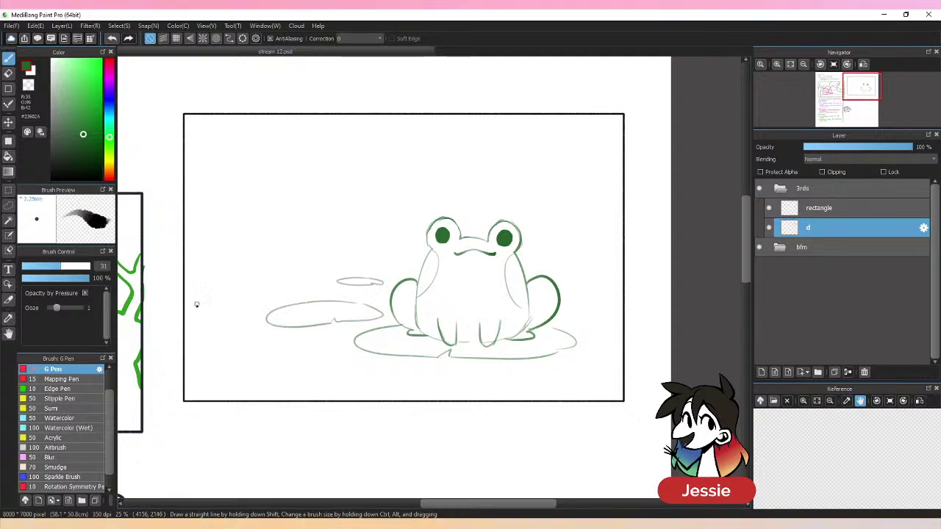
mouse_move(189, 289)
mouse_down()
mouse_move(221, 293)
mouse_move(192, 301)
mouse_up()
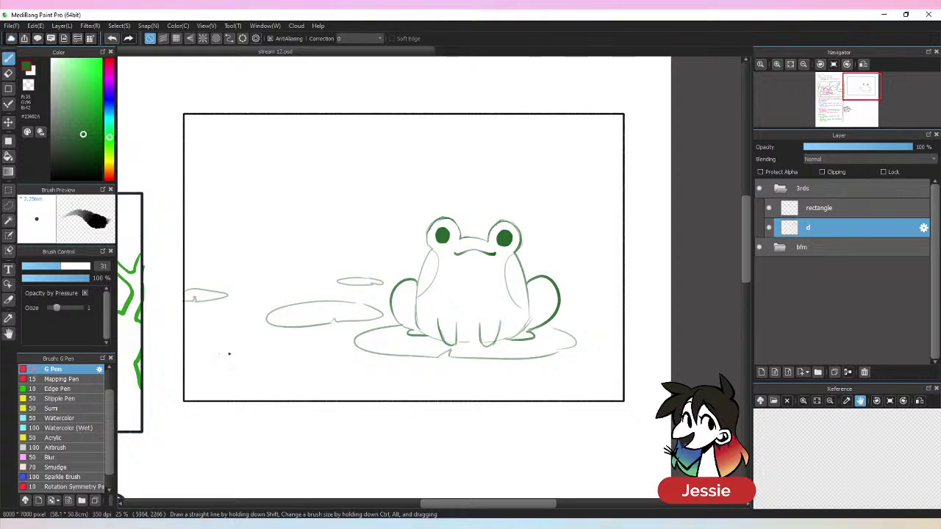
mouse_move(187, 386)
mouse_down()
mouse_move(378, 379)
mouse_move(388, 395)
mouse_up()
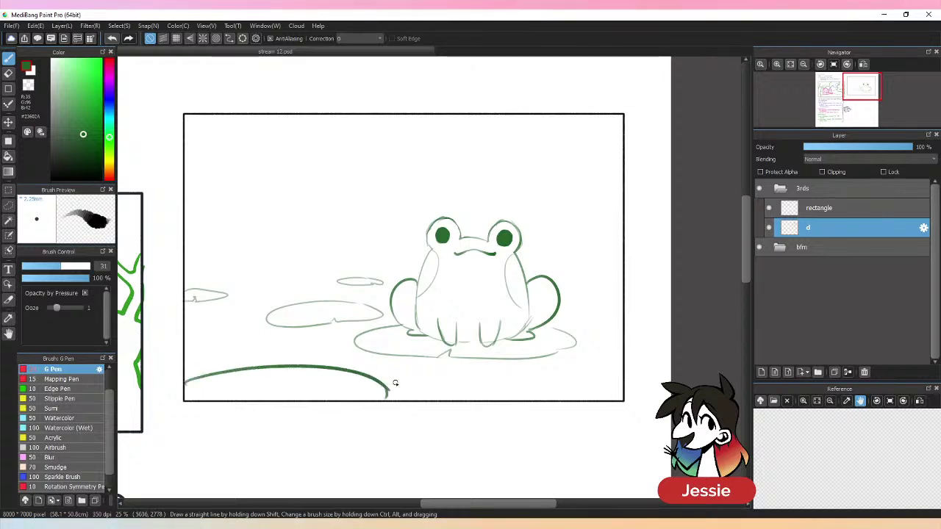
drag(617, 371, 571, 399)
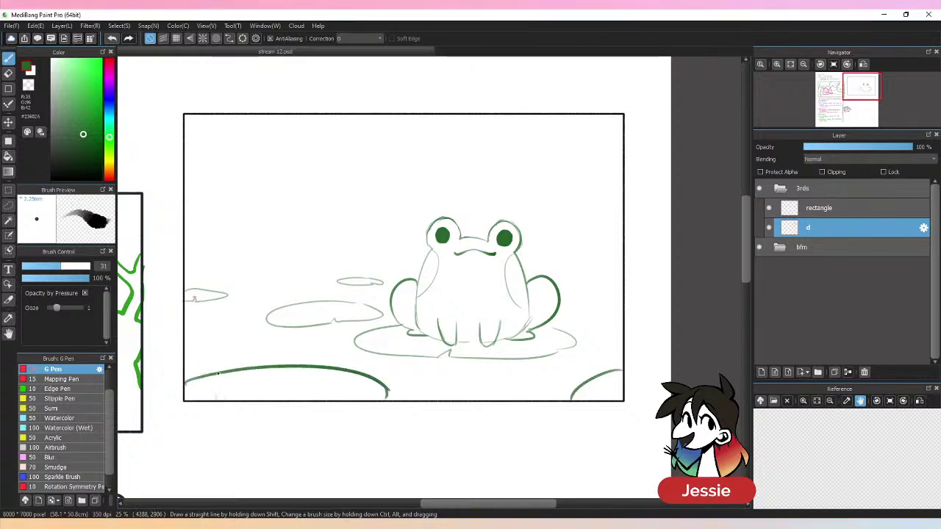
- Sketch tall reeds rising from the frame's lower-left corner, with one full cattail head and another cropped by the top edge
mouse_move(216, 398)
mouse_down()
mouse_move(308, 190)
mouse_move(291, 208)
mouse_move(245, 125)
mouse_move(251, 107)
mouse_up()
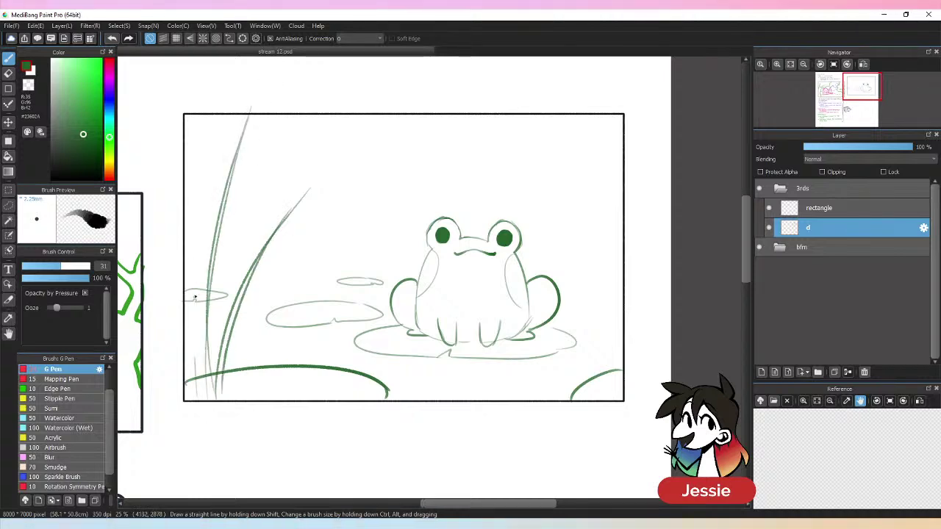
drag(196, 360, 206, 144)
drag(199, 376, 217, 128)
drag(232, 402, 250, 191)
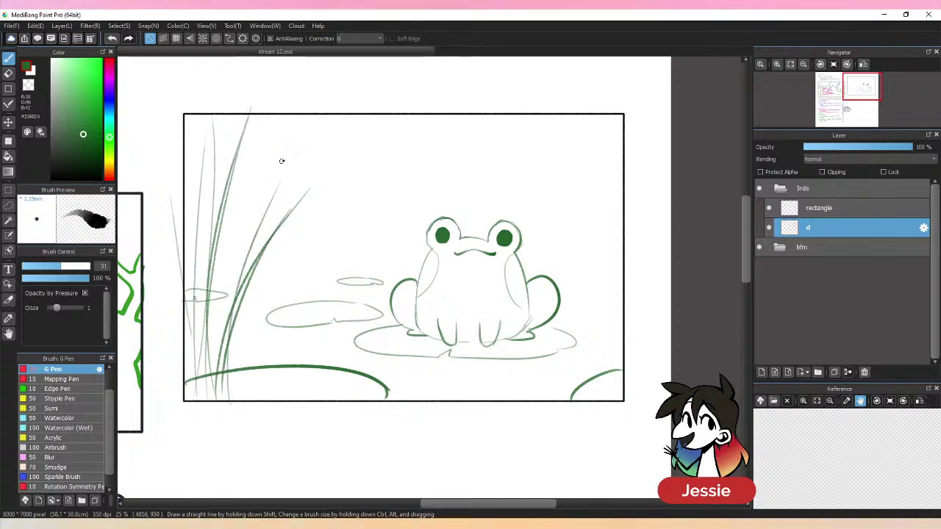
mouse_move(281, 161)
mouse_down()
mouse_move(260, 219)
mouse_move(272, 218)
mouse_move(301, 150)
mouse_move(295, 140)
mouse_move(262, 200)
mouse_up()
drag(239, 144, 262, 121)
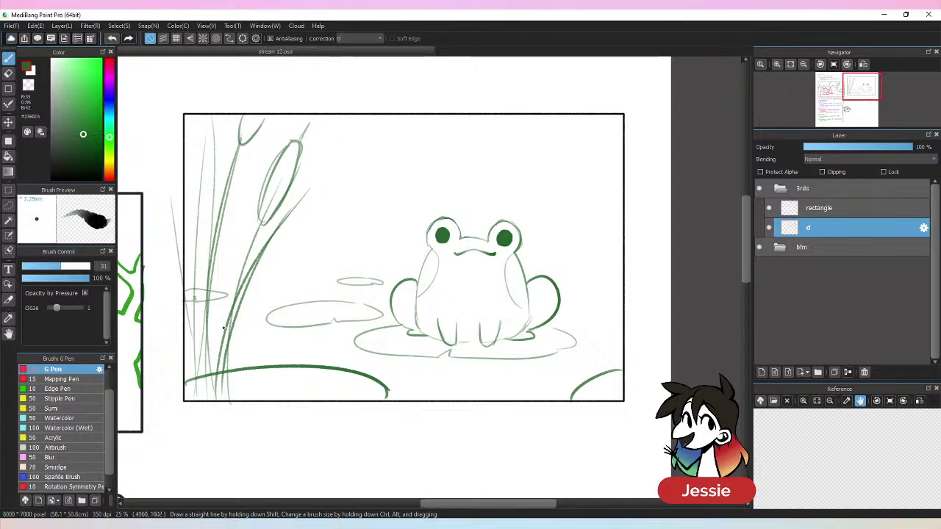
- Add shorter leaf blades at the base of the reeds and erase the nearby stretch of the large foreground pad's outline
mouse_move(208, 389)
mouse_down()
mouse_move(229, 227)
mouse_move(247, 355)
mouse_move(225, 384)
mouse_move(299, 253)
mouse_move(220, 385)
mouse_up()
key(e)
mouse_move(224, 351)
mouse_down()
mouse_move(230, 388)
mouse_move(237, 359)
mouse_move(223, 409)
mouse_up()
key(p)
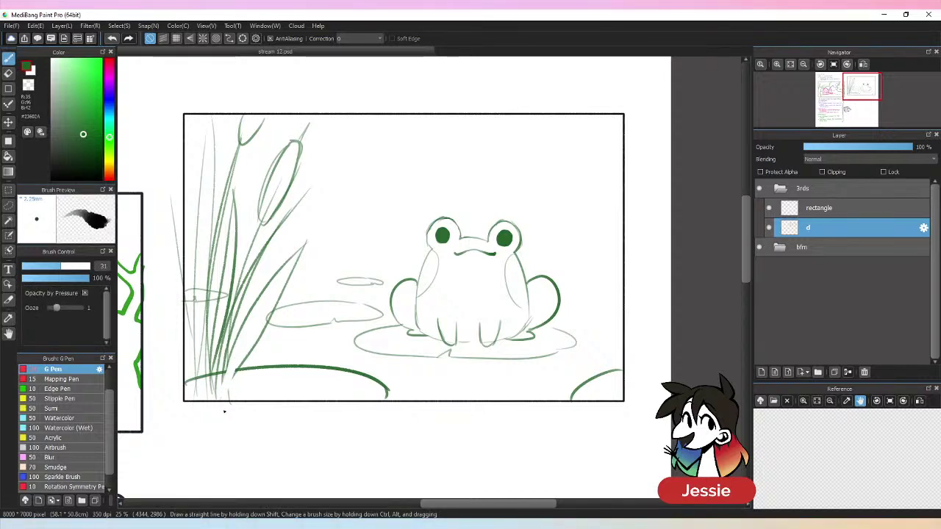
- Erase the lower ends of the reeds and the part of the foreground pad's outline that crosses behind them
key(e)
drag(78, 267, 69, 266)
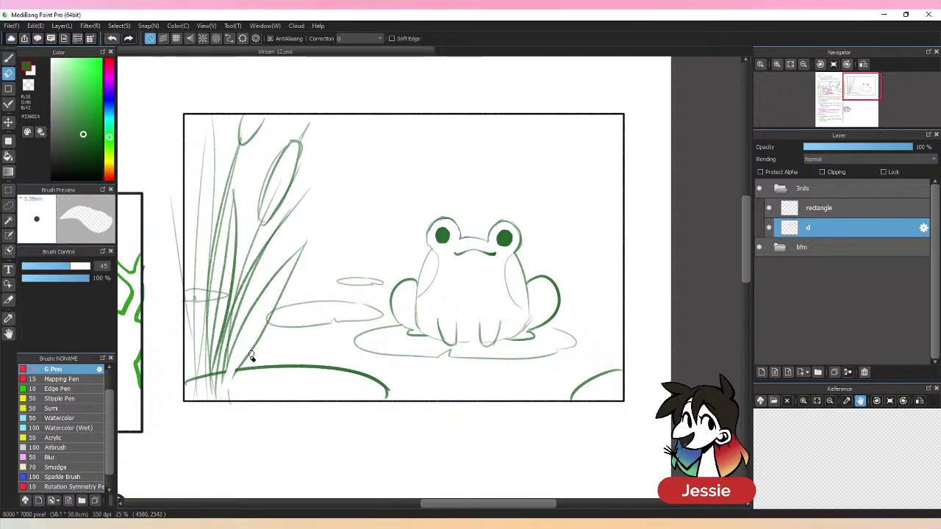
mouse_move(226, 365)
mouse_down()
mouse_move(224, 448)
mouse_move(206, 355)
mouse_move(192, 374)
mouse_up()
key(p)
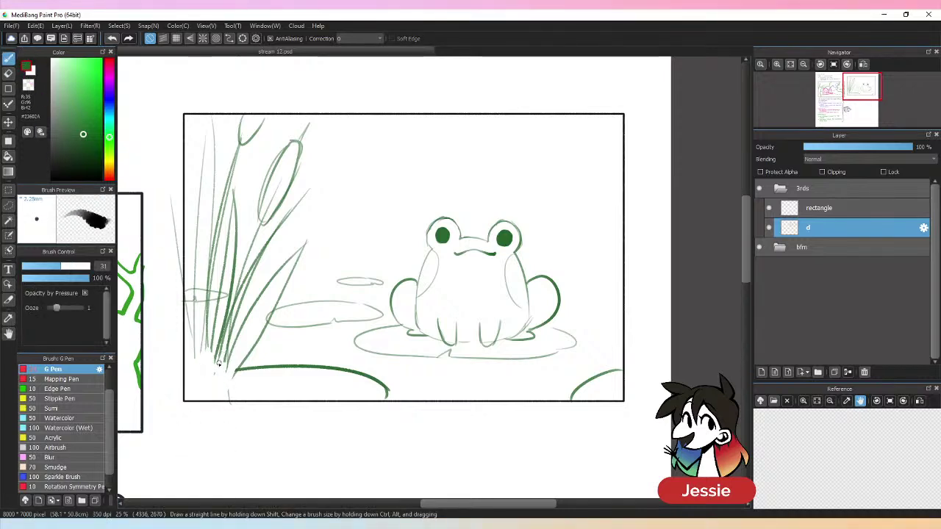
- Redraw the lower reed stems so they converge in one clump on the frame's bottom edge
mouse_move(221, 338)
mouse_down()
mouse_move(212, 413)
mouse_move(221, 400)
mouse_up()
drag(244, 359, 220, 404)
drag(239, 340, 219, 397)
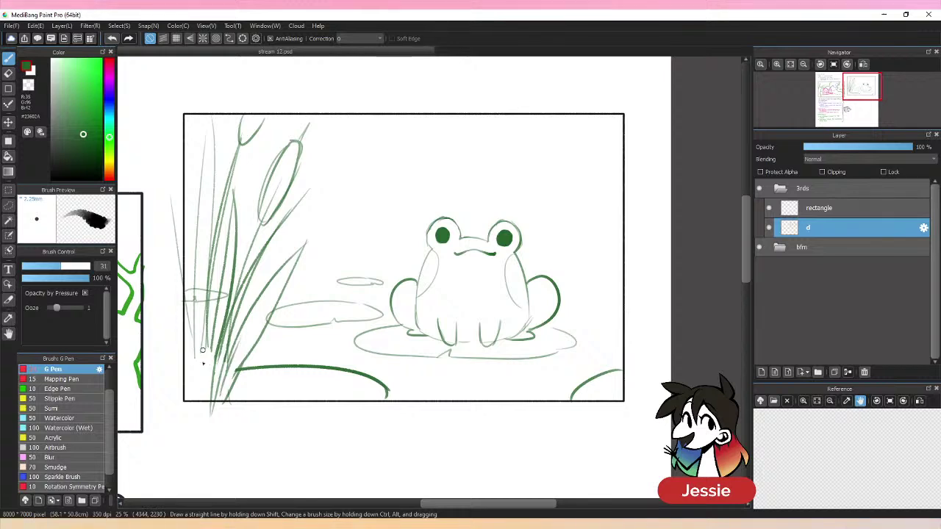
drag(213, 322, 206, 406)
drag(214, 339, 209, 381)
mouse_move(205, 307)
mouse_down()
mouse_move(198, 397)
mouse_move(199, 388)
mouse_up()
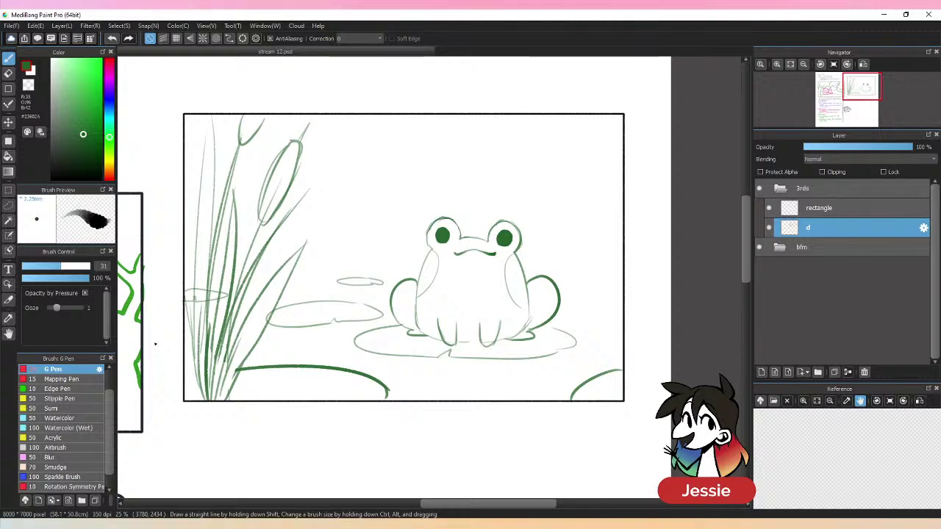
- Sketch a horizontal waterline behind the frog at eye level, with light vertical tree trunks and grass tufts in the background above it
drag(271, 240, 416, 236)
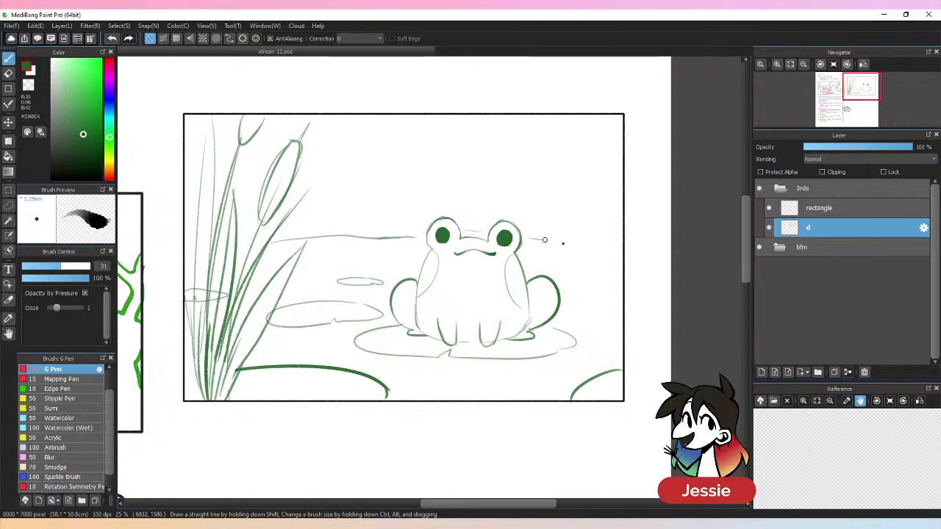
drag(545, 239, 617, 239)
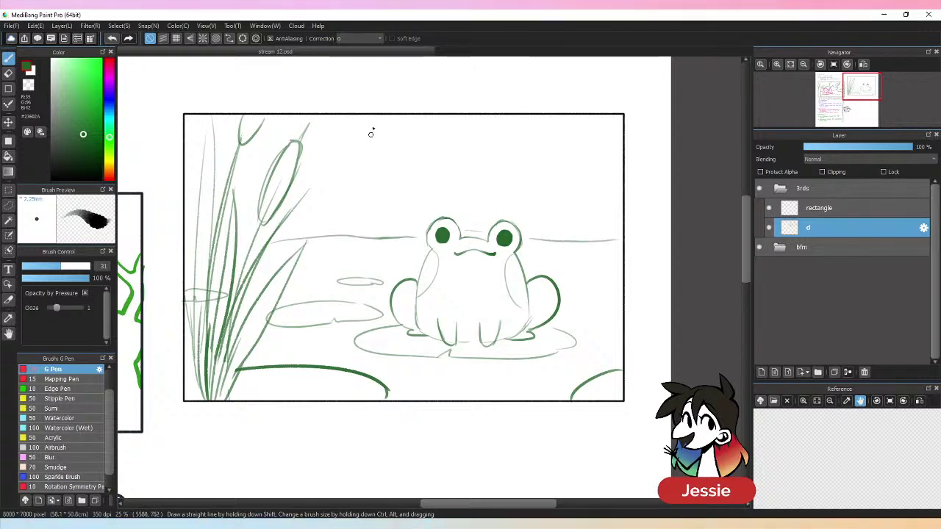
mouse_move(372, 118)
mouse_down()
mouse_move(367, 209)
mouse_move(407, 208)
mouse_up()
drag(424, 129, 419, 218)
drag(469, 116, 471, 217)
mouse_move(479, 144)
mouse_down()
mouse_move(485, 192)
mouse_move(551, 211)
mouse_up()
drag(570, 132, 572, 200)
drag(601, 141, 607, 203)
drag(337, 119, 329, 193)
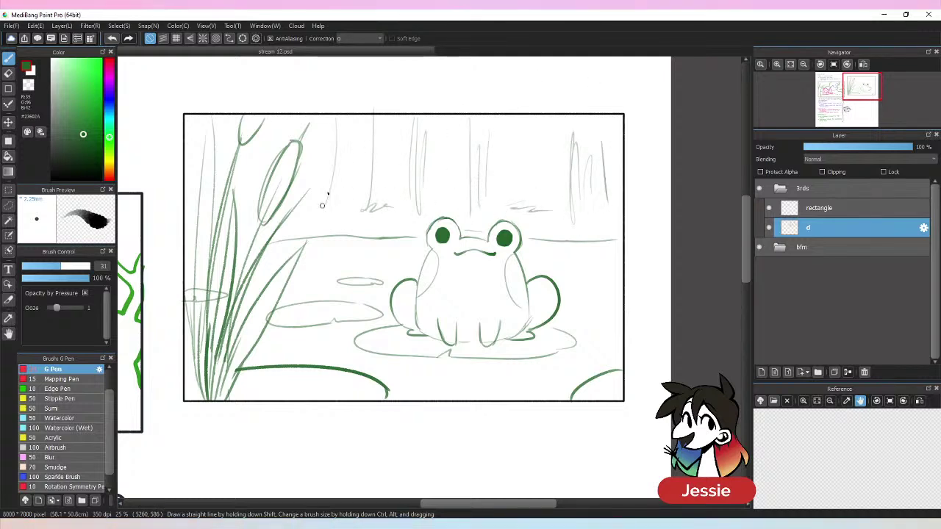
- Add scribbled foliage along the frame's top edge and fill in more background tree trunks, including behind the reeds
drag(501, 127, 619, 129)
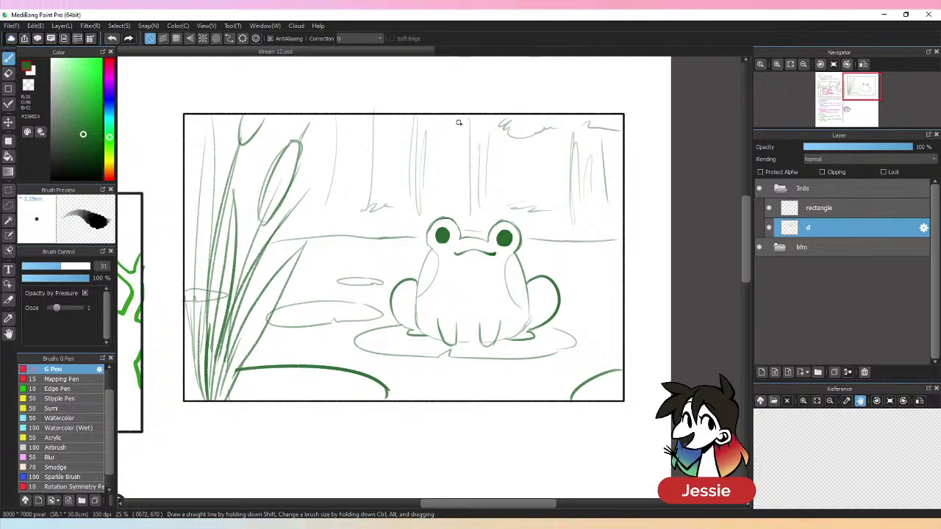
drag(463, 122, 444, 116)
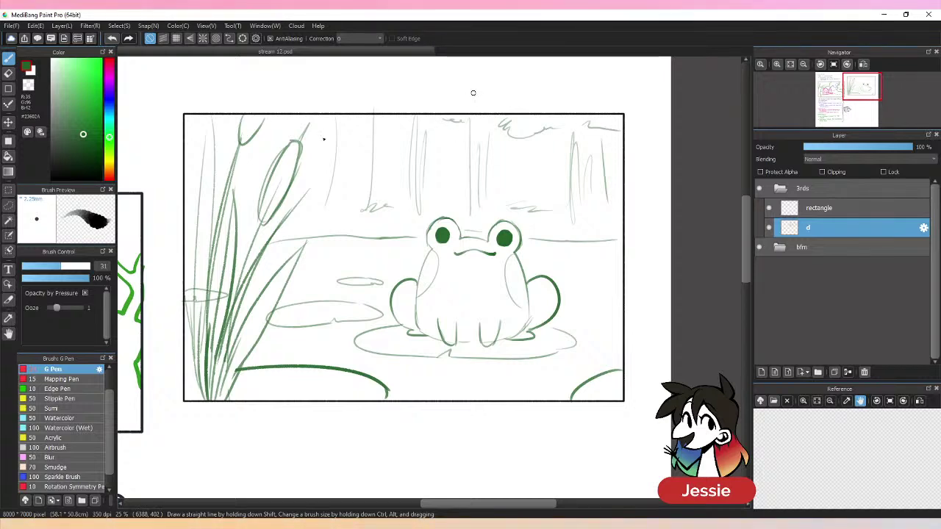
mouse_move(319, 132)
mouse_down()
mouse_move(356, 119)
mouse_move(344, 205)
mouse_up()
drag(350, 131, 348, 212)
drag(319, 141, 316, 188)
drag(259, 136, 256, 210)
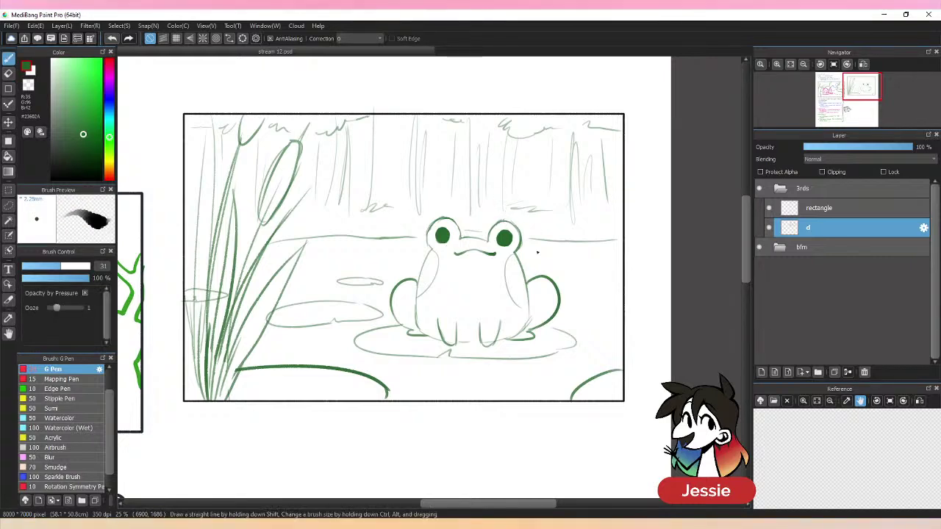
- Sketch a small lily pad on the water to the right of the frog
key(ctrl+minus)
key(ctrl+plus)
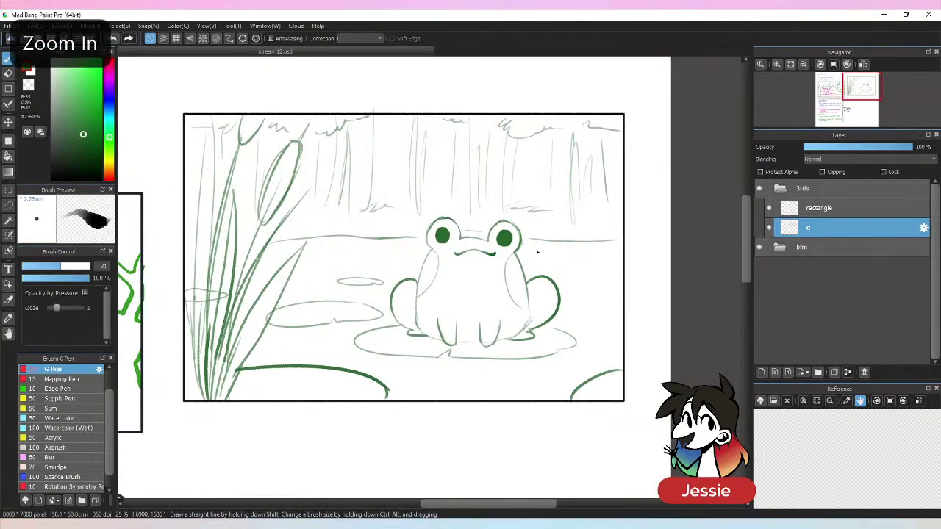
drag(567, 272, 599, 273)
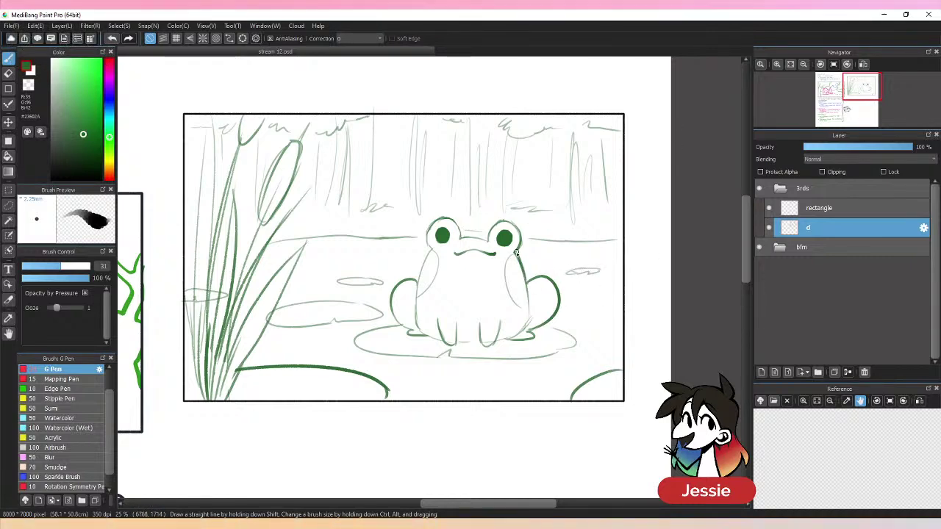
- Darken the outline of the frog's head and left-hand eye, undoing the surplus last strokes
mouse_move(463, 237)
mouse_down()
mouse_move(478, 237)
mouse_move(459, 221)
mouse_move(433, 225)
mouse_move(427, 239)
mouse_up()
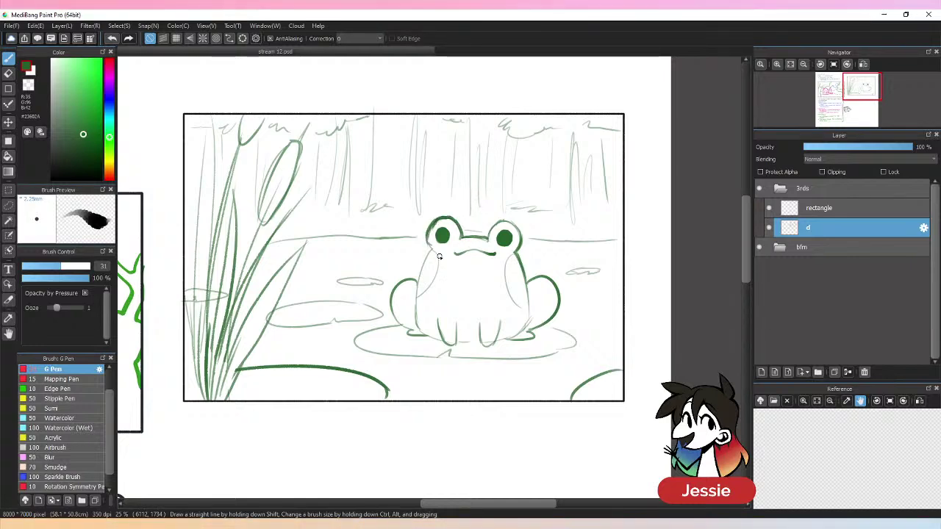
key(ctrl+z)
key(ctrl+z)
key(ctrl+z)
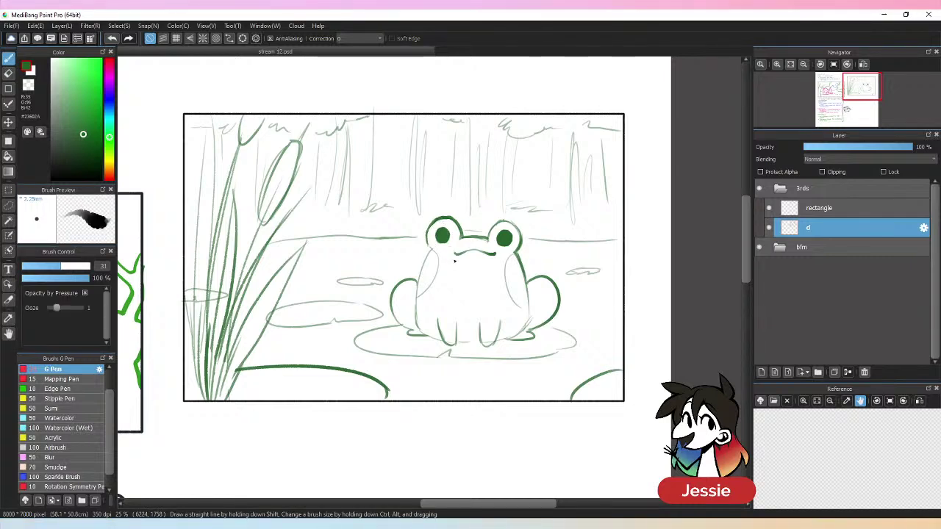
- Darken the outlines of the frog's body, hind legs and front feet, erasing stray sketch marks near the right-hand foot
mouse_move(432, 223)
mouse_down()
mouse_move(440, 240)
mouse_move(415, 311)
mouse_move(452, 333)
mouse_up()
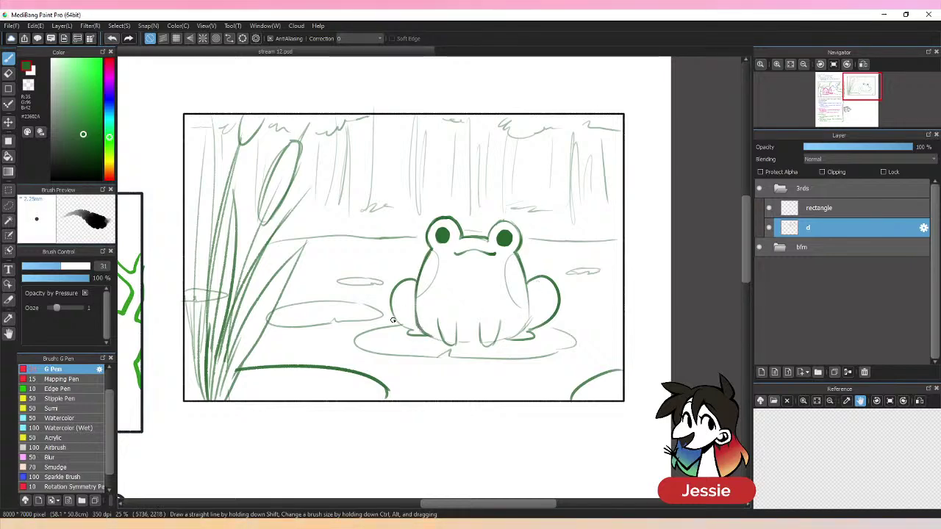
mouse_move(392, 320)
mouse_down()
mouse_move(418, 332)
mouse_move(519, 335)
mouse_up()
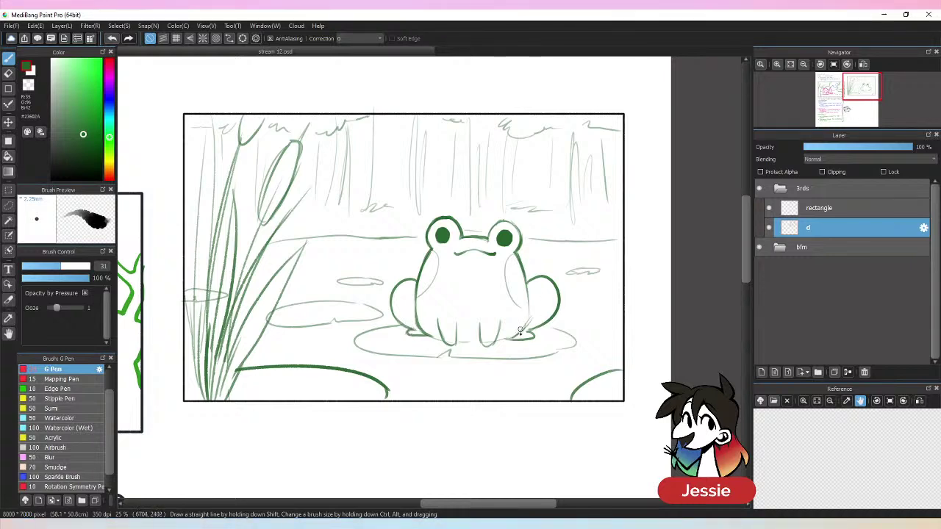
drag(527, 298, 512, 334)
key(e)
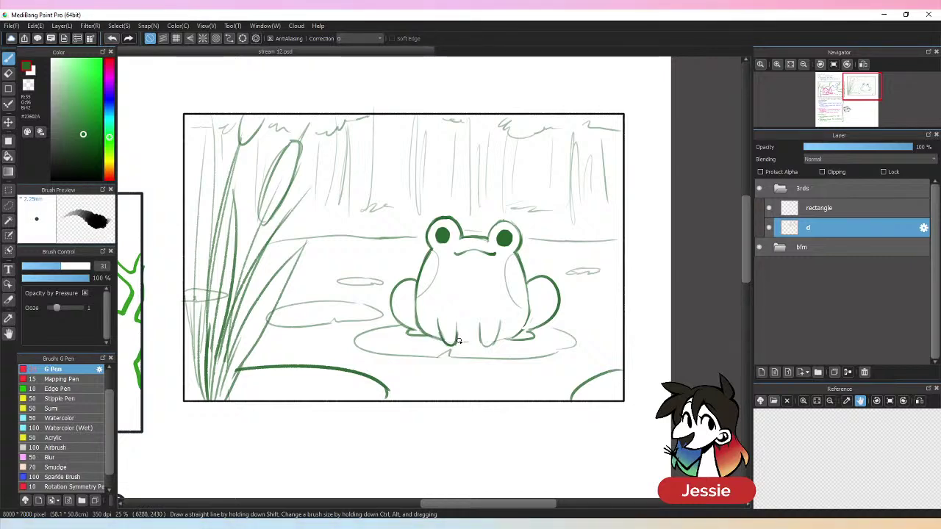
drag(479, 340, 500, 331)
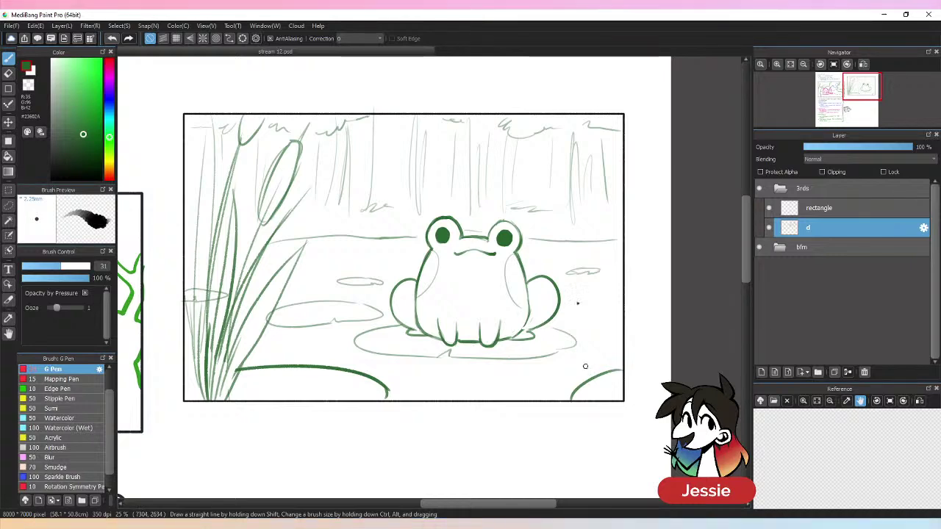
drag(507, 341, 522, 332)
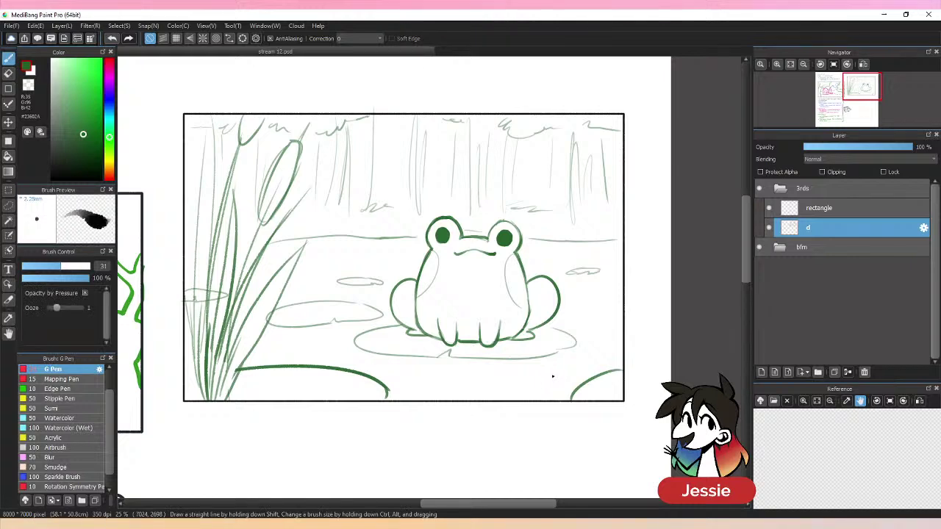
- Thicken the outline of the frog's right-hand eye and its mouth, tidying the eye line with the eraser
key(ctrl+minus)
key(ctrl+plus)
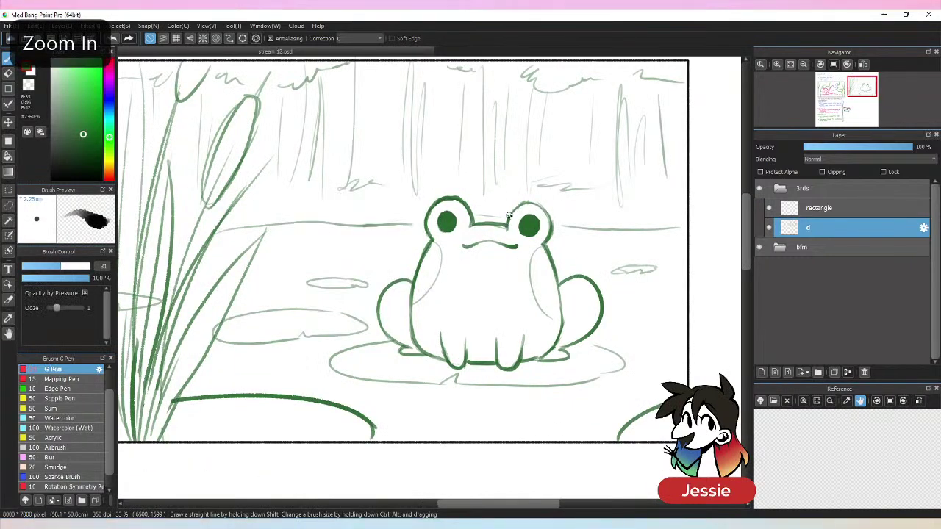
mouse_move(509, 215)
mouse_down()
mouse_move(544, 215)
mouse_move(534, 205)
mouse_move(550, 233)
mouse_up()
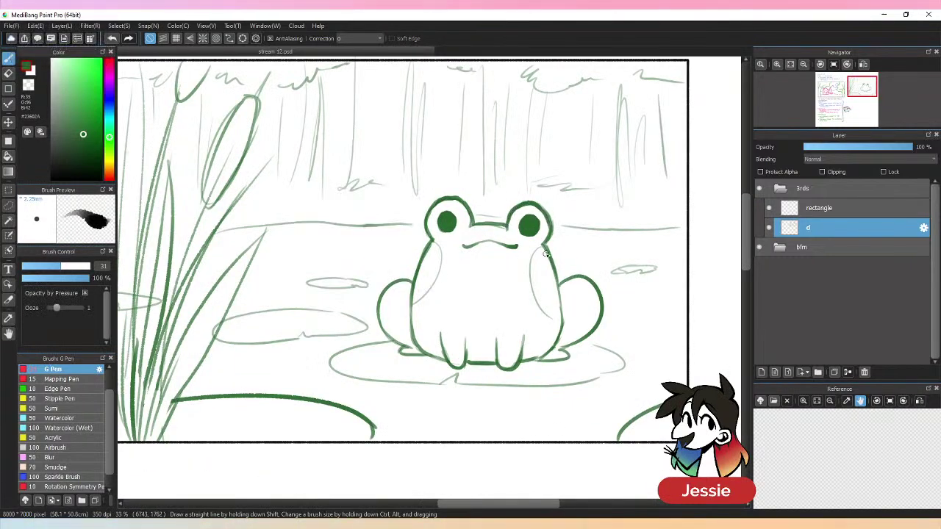
key(e)
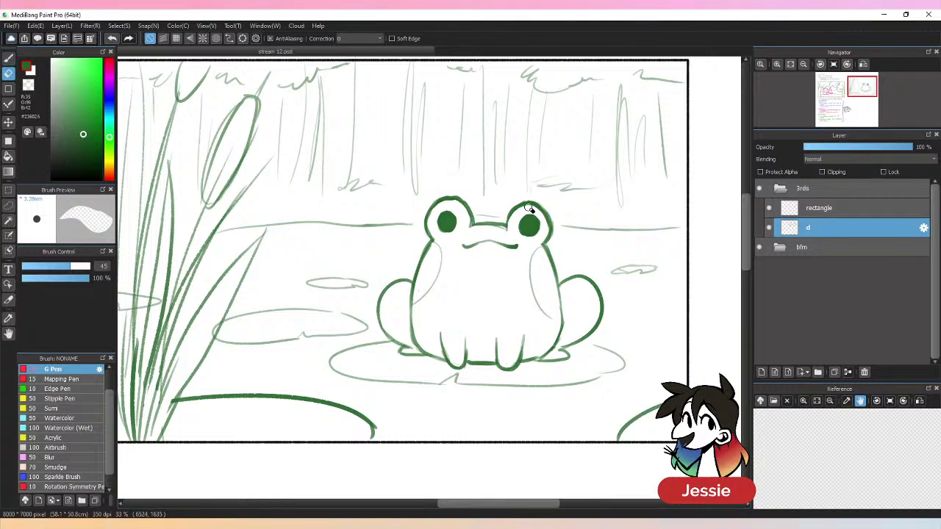
key(b)
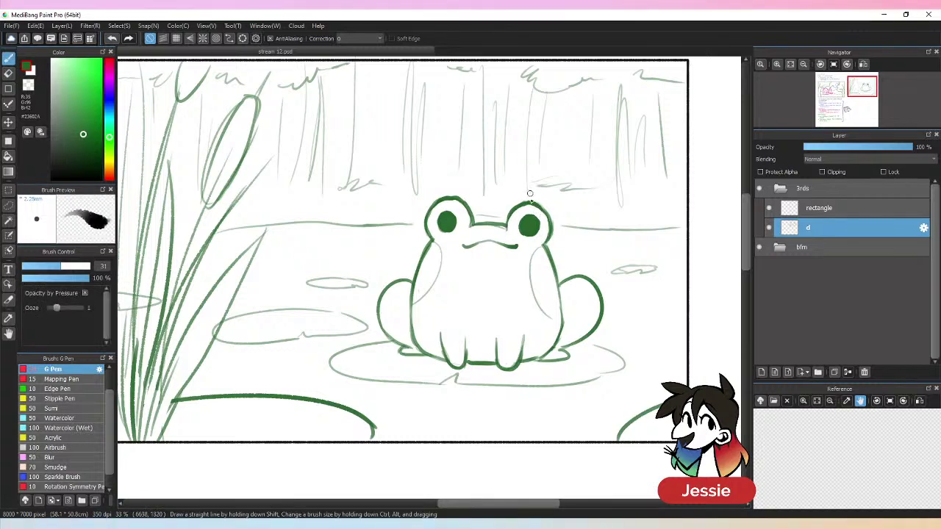
scroll(588, 235, down, 3)
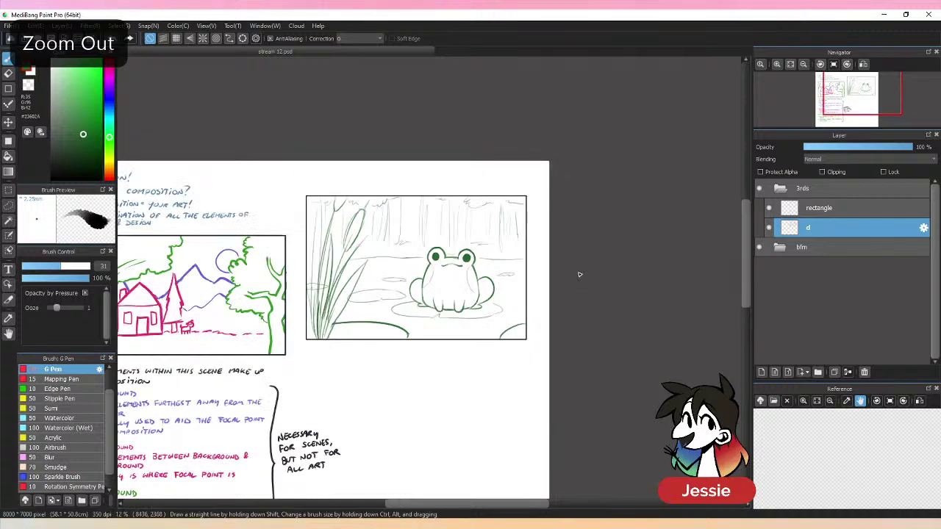
scroll(572, 183, up, 2)
scroll(572, 184, up, 1)
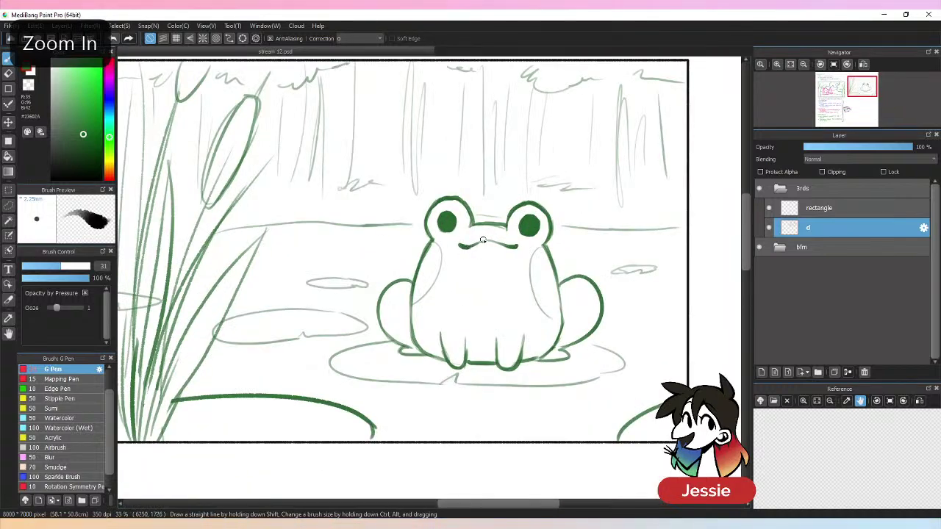
- Add a new layer above layer d and set the drawing color to red #E41E19
scroll(565, 272, down, 1)
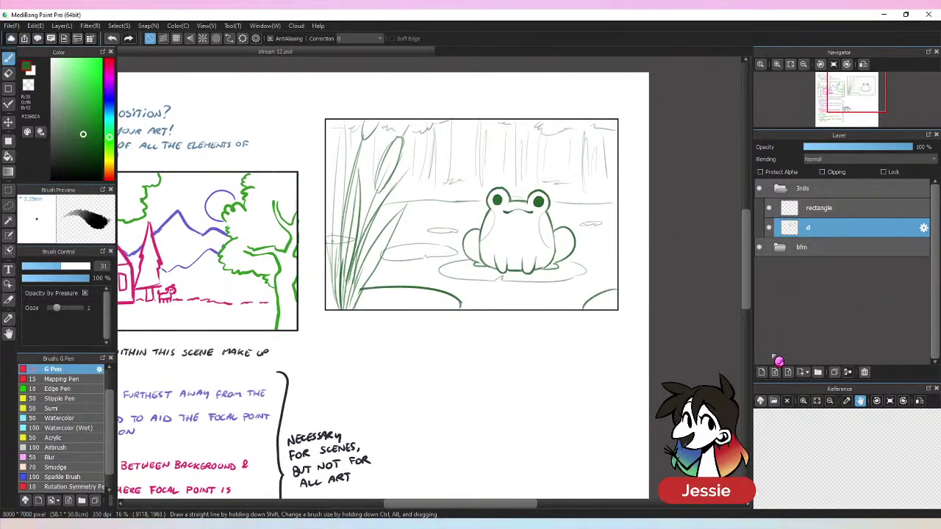
key(ctrl+shift+n)
click(109, 61)
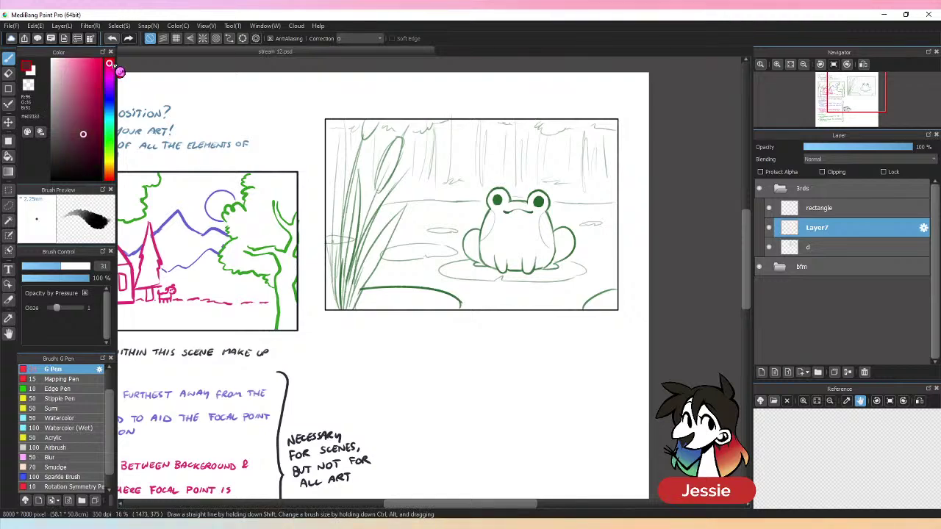
mouse_move(100, 89)
mouse_down()
mouse_move(96, 74)
mouse_move(117, 63)
mouse_up()
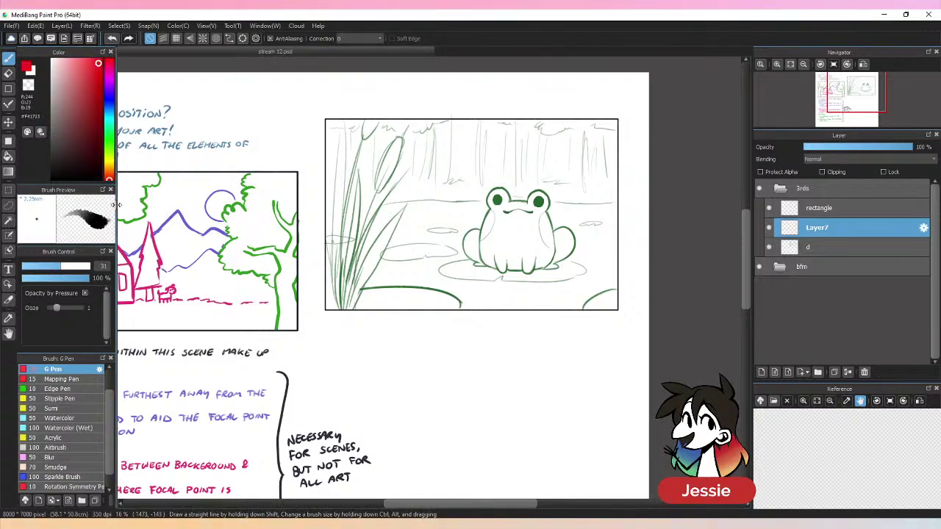
click(97, 71)
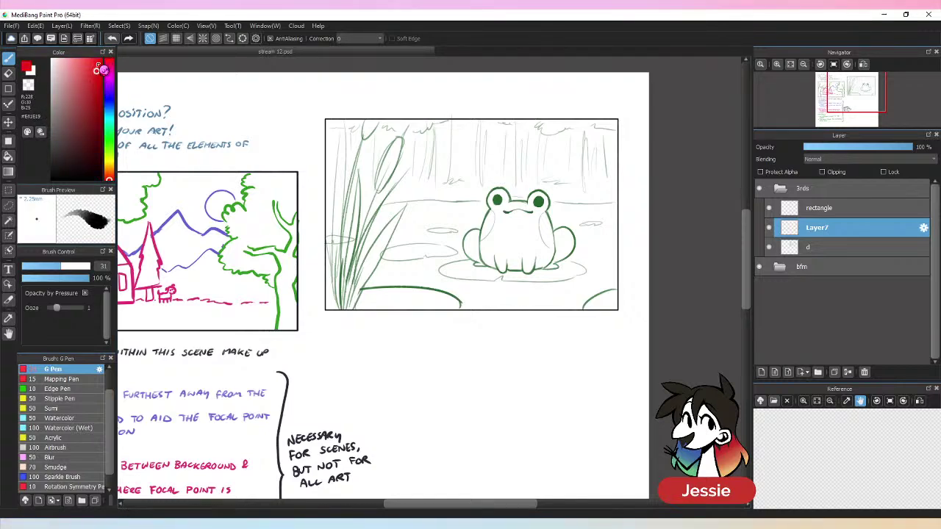
- Set the G Pen size to 16 and turn off Opacity by Pressure
key(ctrl+plus)
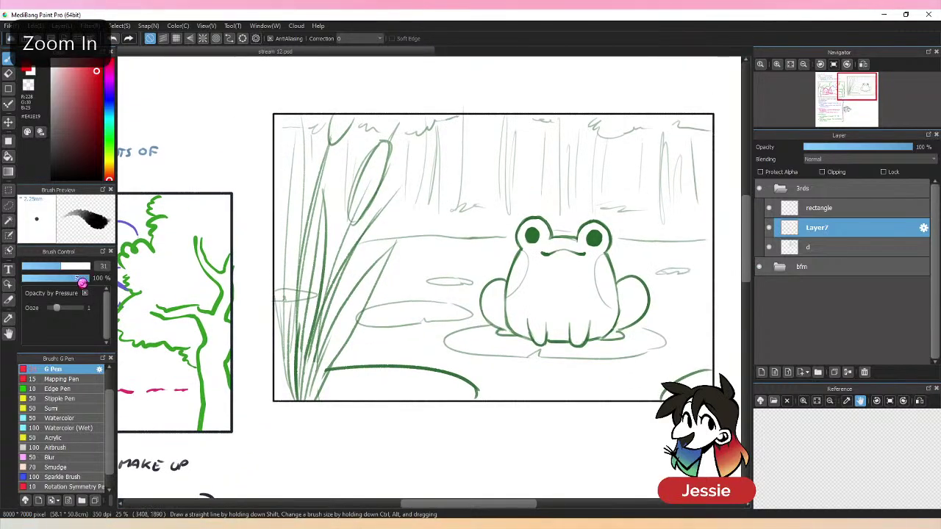
drag(69, 266, 44, 266)
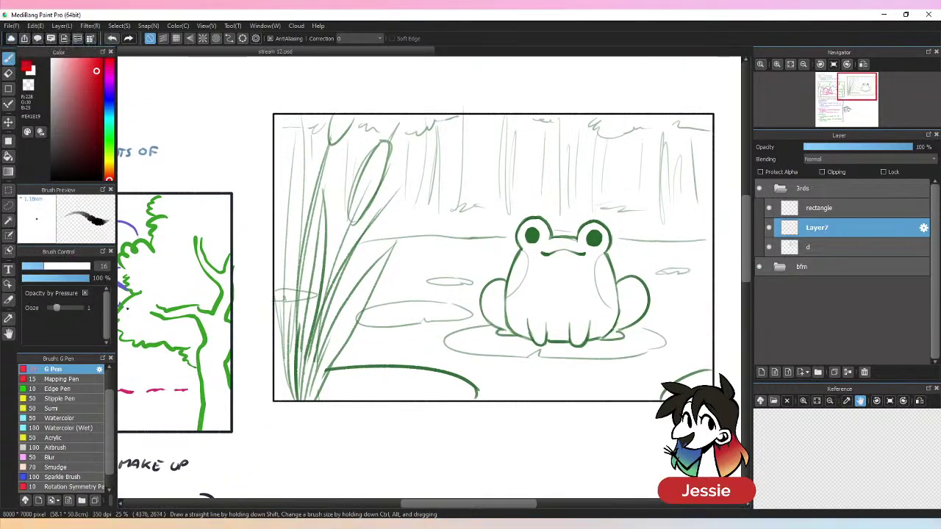
drag(426, 505, 449, 510)
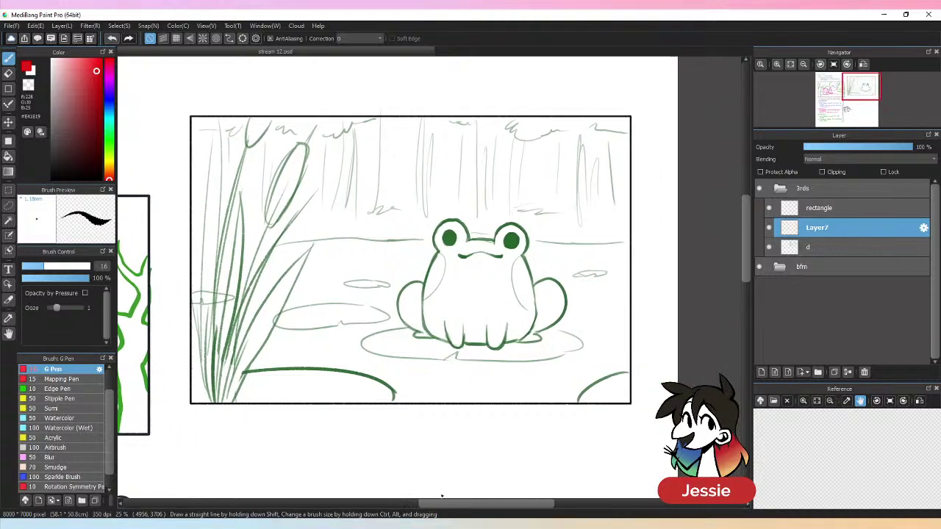
- Draw two vertical and two horizontal straight red lines across the frame as a rule-of-thirds grid, and save the document
drag(497, 118, 497, 404)
drag(341, 117, 339, 403)
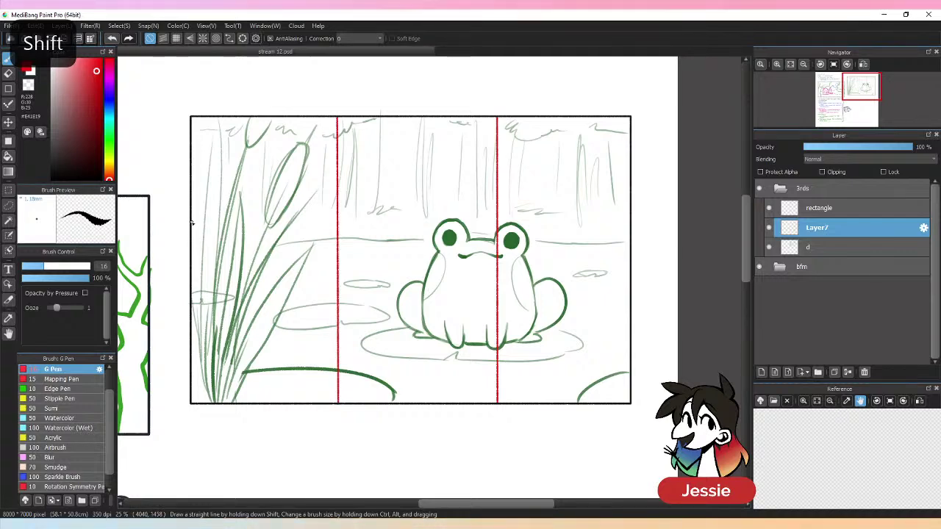
drag(191, 223, 630, 221)
drag(191, 303, 637, 303)
key(ctrl+minus)
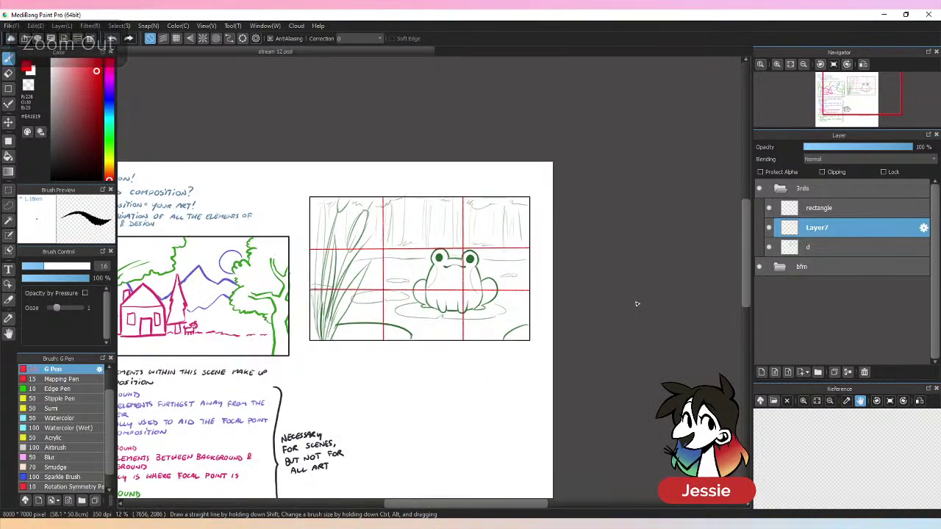
key(ctrl+plus)
key(ctrl+s)
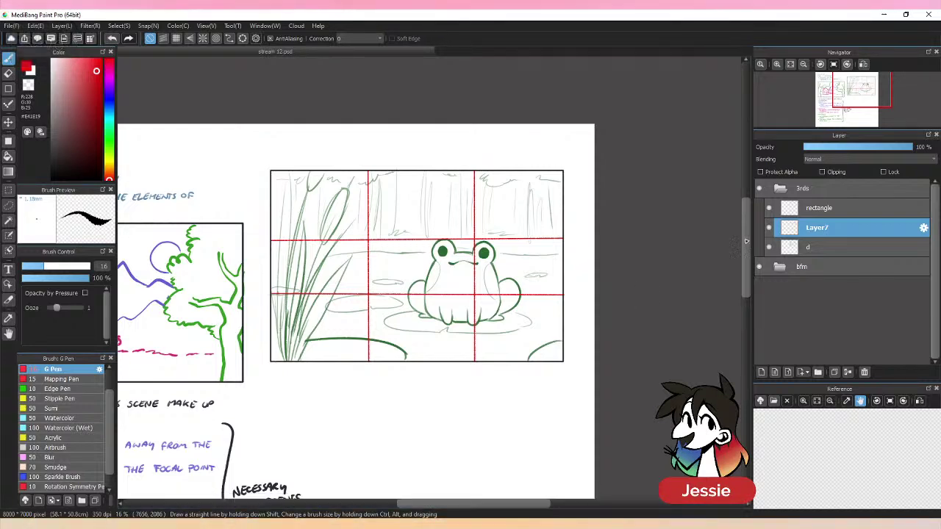
- Rename the red thirds-line layer in the 3rds folder as "grid"
scroll(746, 240, down, 3)
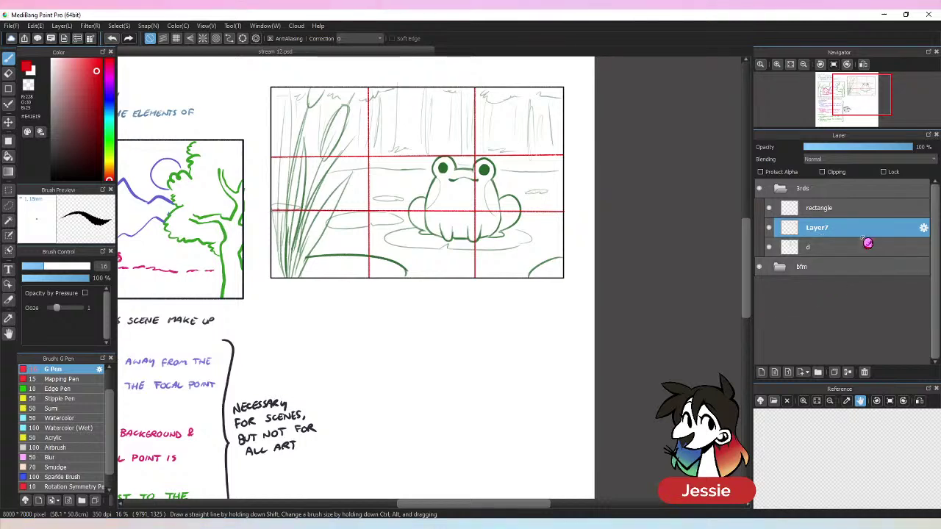
double_click(832, 234)
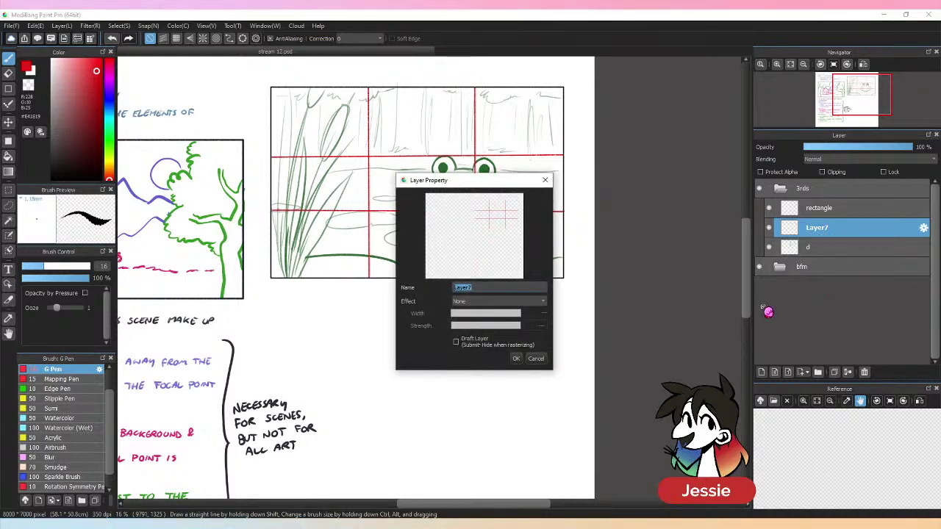
text(grif)
key(Return)
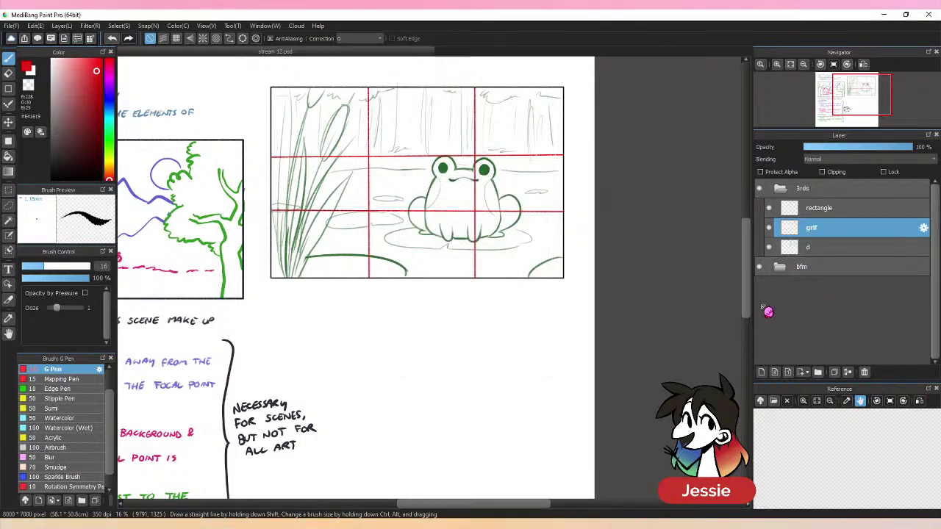
double_click(809, 232)
text(grid)
key(Return)
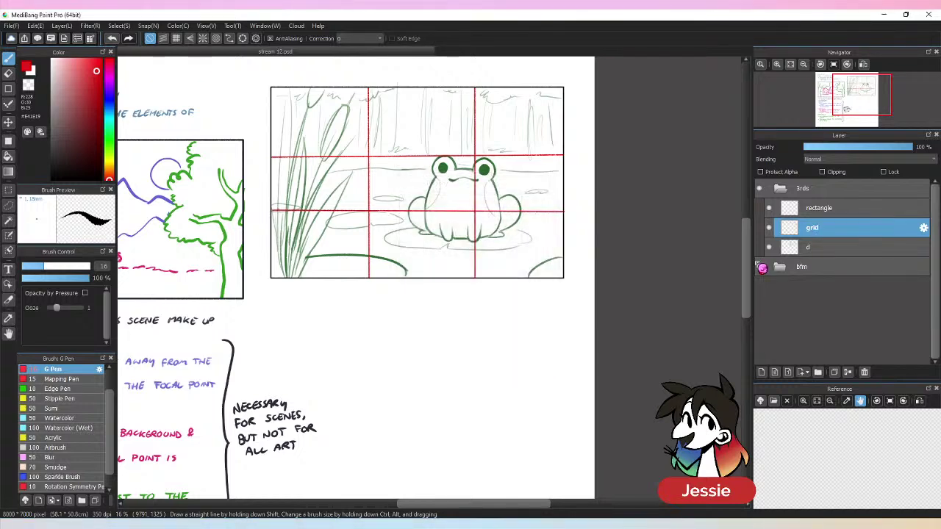
- On layer d, handwrite the bullet "- RULE OF THIRDS" below the frog frame in green #46812E with the G Pen at size 23
click(852, 246)
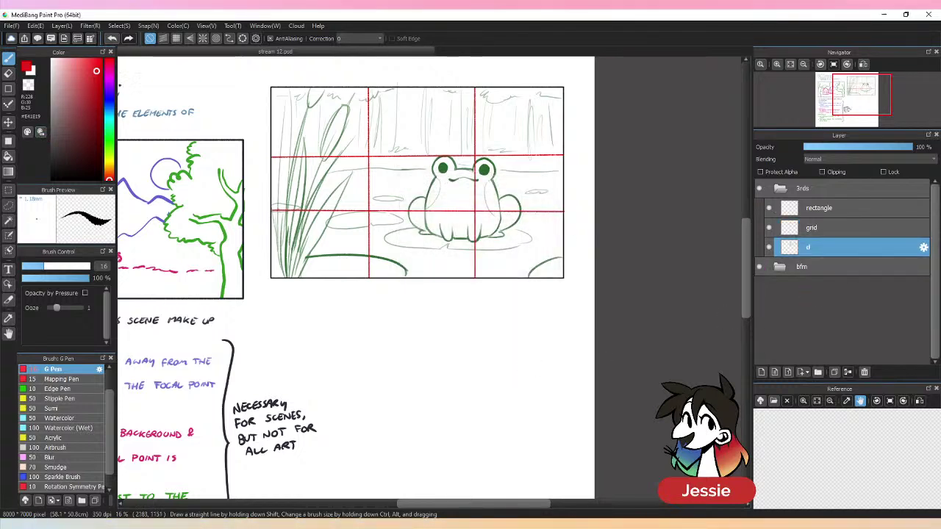
click(109, 147)
click(82, 119)
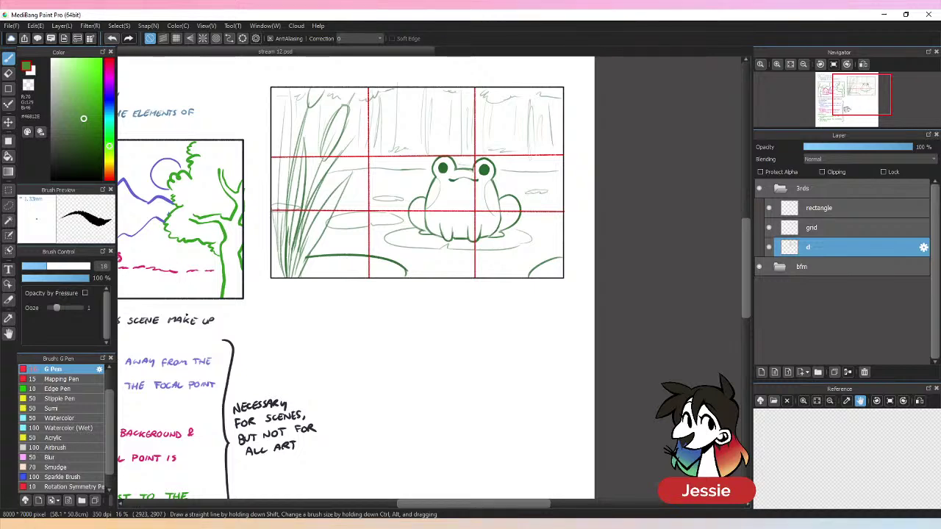
key(ctrl+plus)
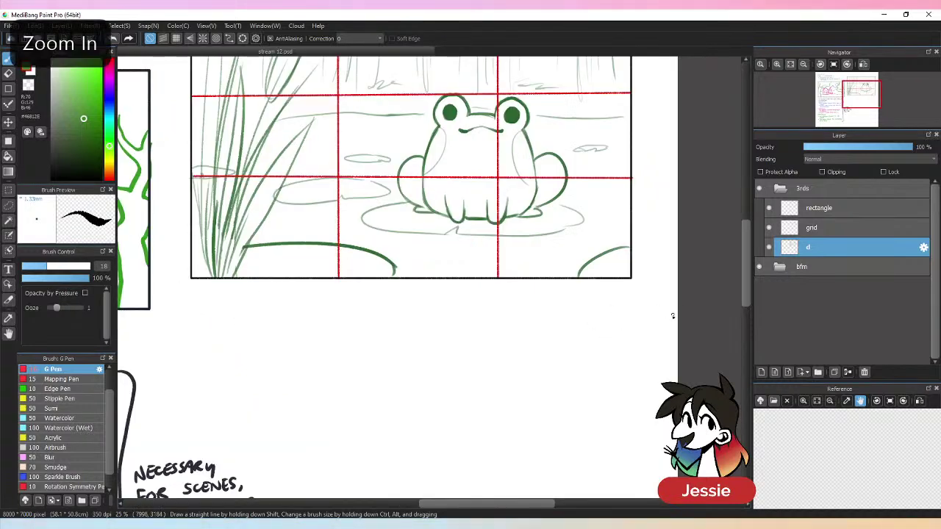
drag(590, 302, 618, 337)
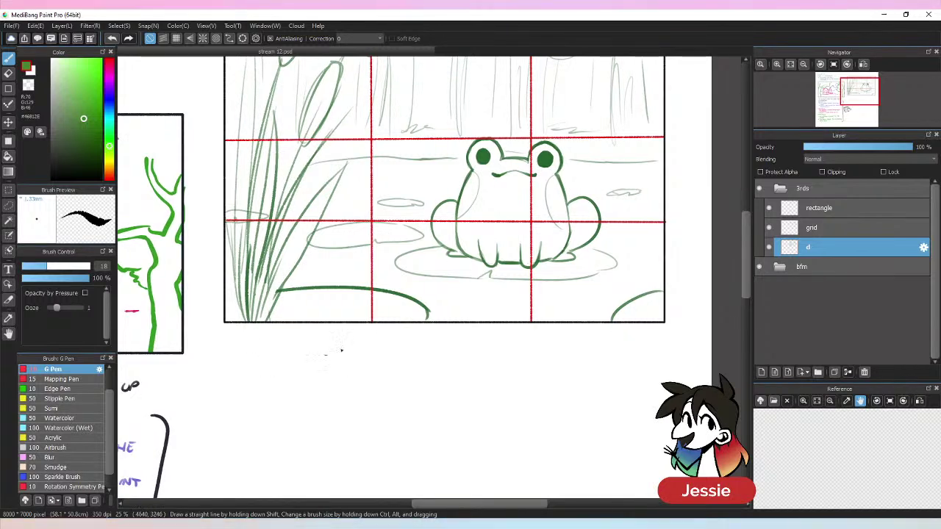
mouse_move(132, 343)
mouse_down()
mouse_move(70, 262)
mouse_move(251, 341)
mouse_move(312, 340)
mouse_up()
drag(314, 345, 343, 336)
drag(339, 336, 340, 345)
mouse_move(345, 336)
mouse_down()
mouse_move(345, 346)
mouse_move(360, 345)
mouse_up()
mouse_move(366, 336)
mouse_down()
mouse_move(365, 345)
mouse_move(371, 336)
mouse_up()
drag(372, 336, 381, 345)
drag(381, 336, 384, 345)
drag(395, 336, 390, 347)
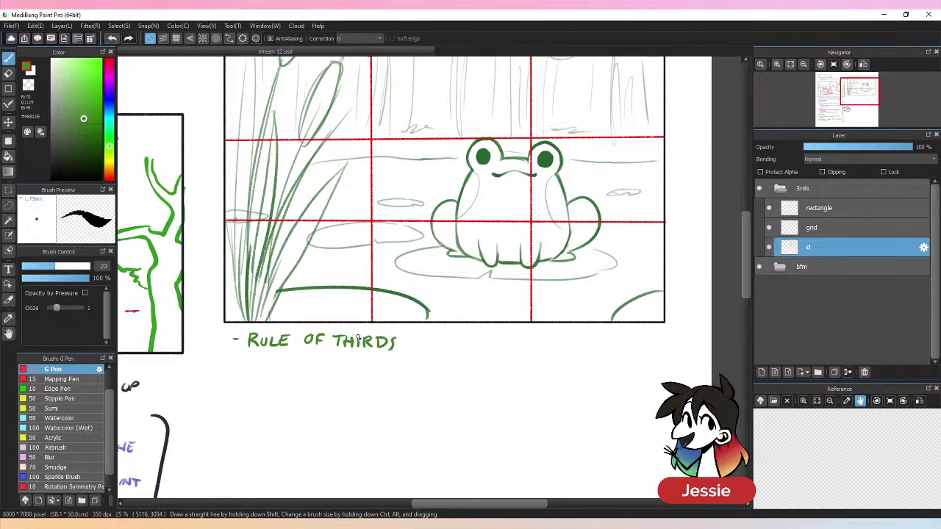
- Handwrite an arrowed sub-point beginning "HOW YOU PLACE YOUR" under the rule of thirds heading
mouse_move(254, 356)
mouse_down()
mouse_move(273, 372)
mouse_move(281, 361)
mouse_move(327, 371)
mouse_up()
drag(332, 360, 329, 377)
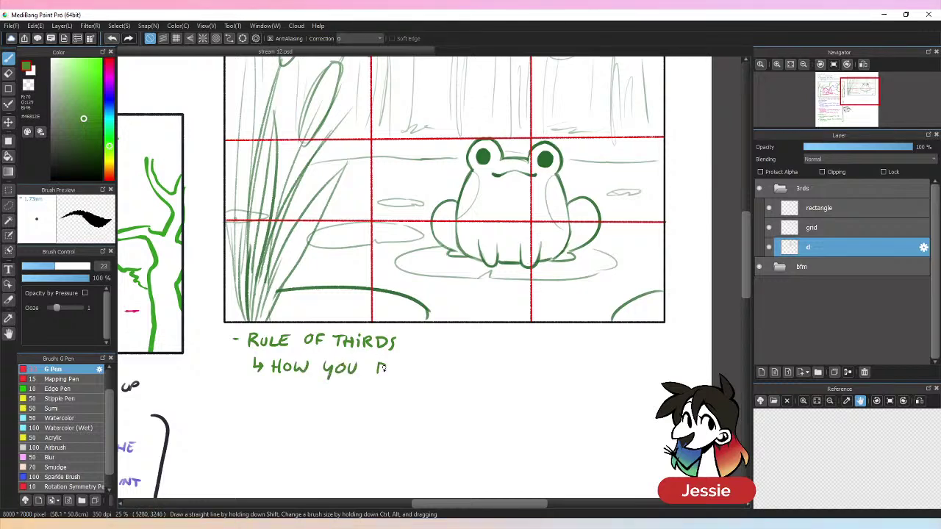
drag(379, 362, 385, 367)
drag(389, 361, 408, 374)
drag(418, 363, 417, 373)
mouse_move(426, 363)
mouse_down()
mouse_move(430, 373)
mouse_move(451, 376)
mouse_move(462, 361)
mouse_up()
drag(471, 361, 481, 362)
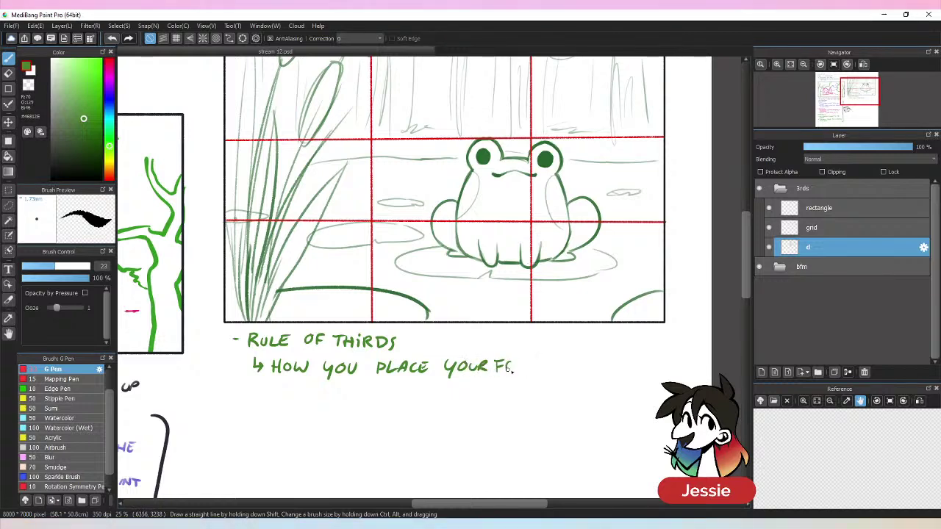
- Complete the sub-point with "FOCAL POINT ON A CANVAS", wrapping onto a second line, and save the document
drag(513, 370, 514, 363)
mouse_move(524, 361)
mouse_down()
mouse_move(526, 372)
mouse_move(560, 367)
mouse_up()
drag(572, 362, 588, 371)
drag(594, 370, 642, 360)
key(ctrl+z)
drag(274, 390, 343, 382)
drag(345, 391, 355, 391)
click(367, 393)
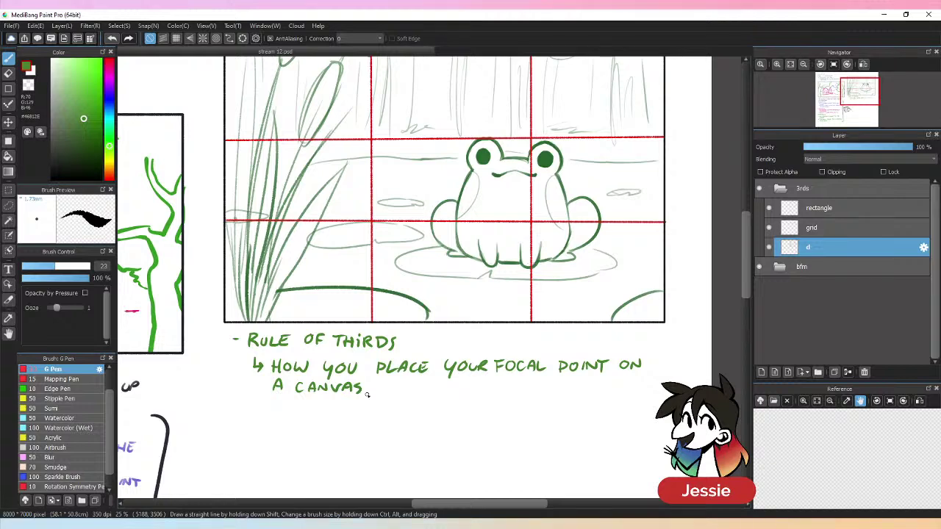
key(ctrl+minus)
key(ctrl+plus)
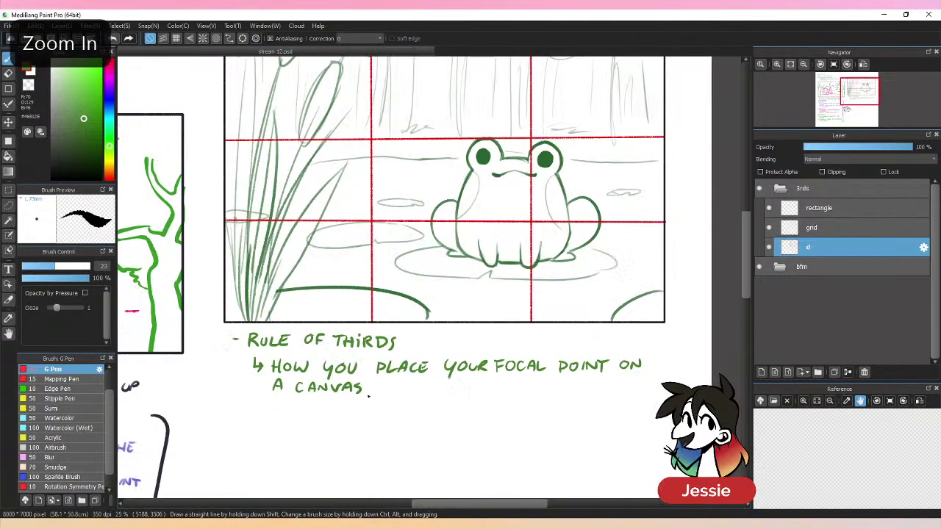
key(ctrl+s)
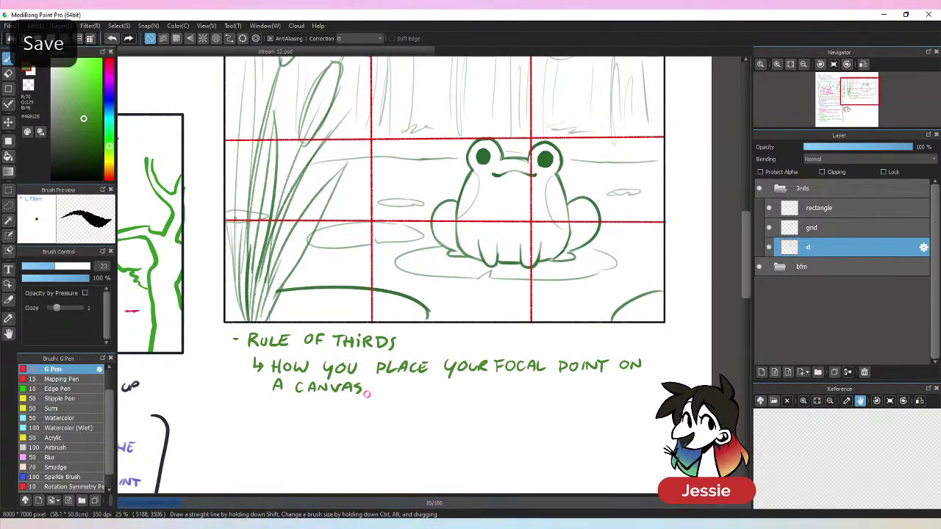
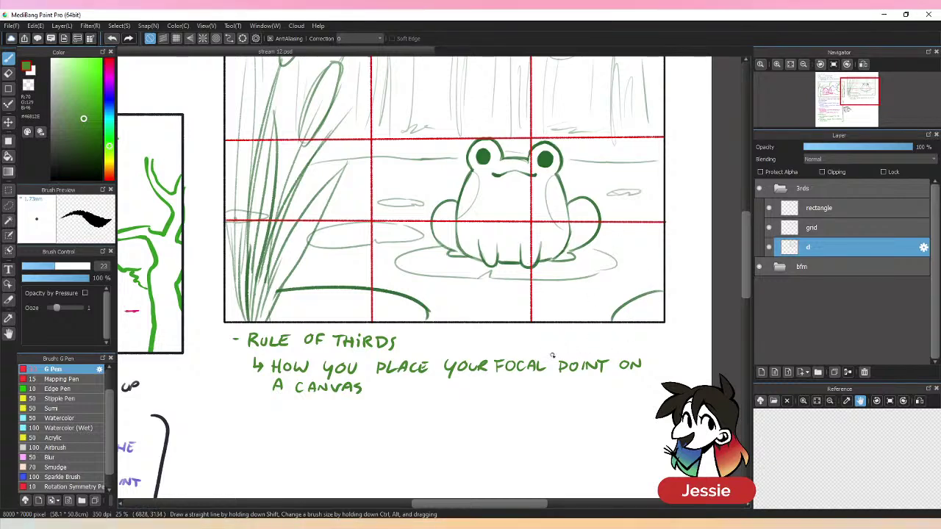
- Handwrite a second arrowed sub-point beginning "USING A 3x3 GRID THAT GOES ON" beneath the first one
drag(543, 408, 546, 308)
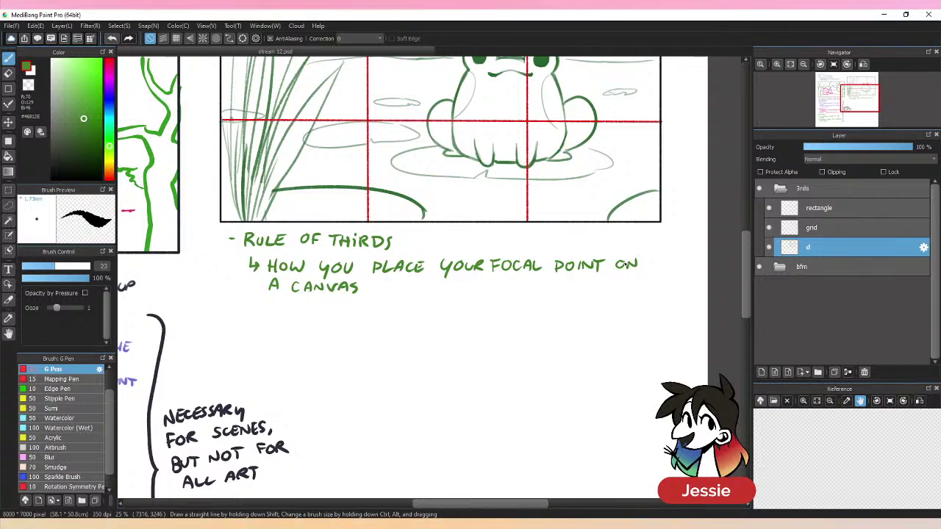
key(ctrl+minus)
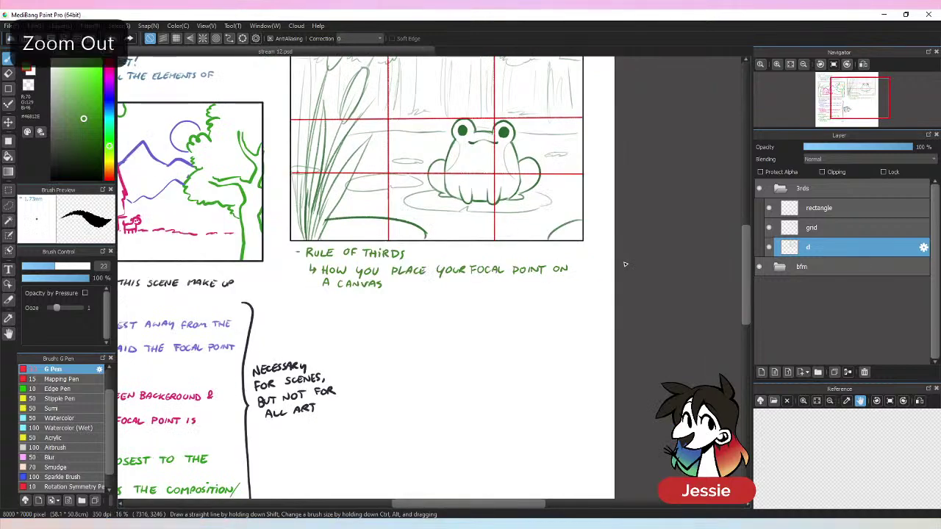
key(ctrl+plus)
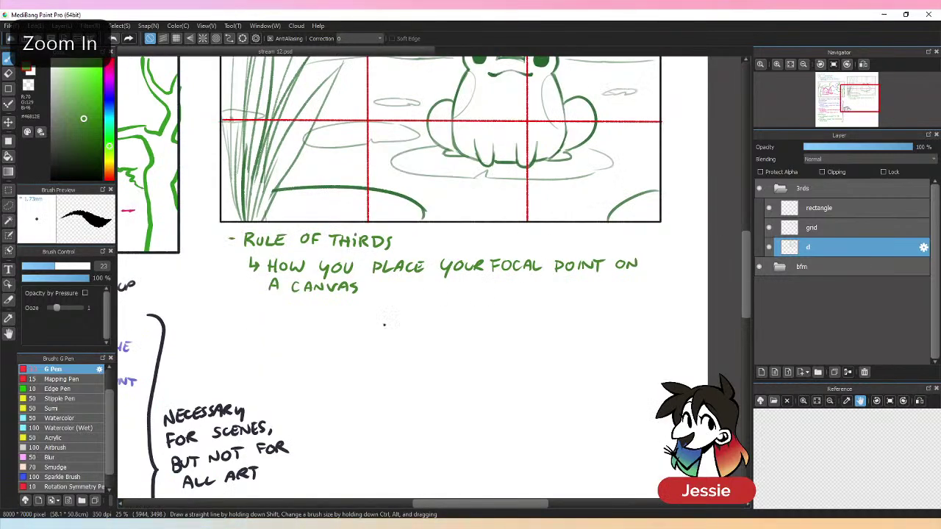
drag(249, 313, 257, 318)
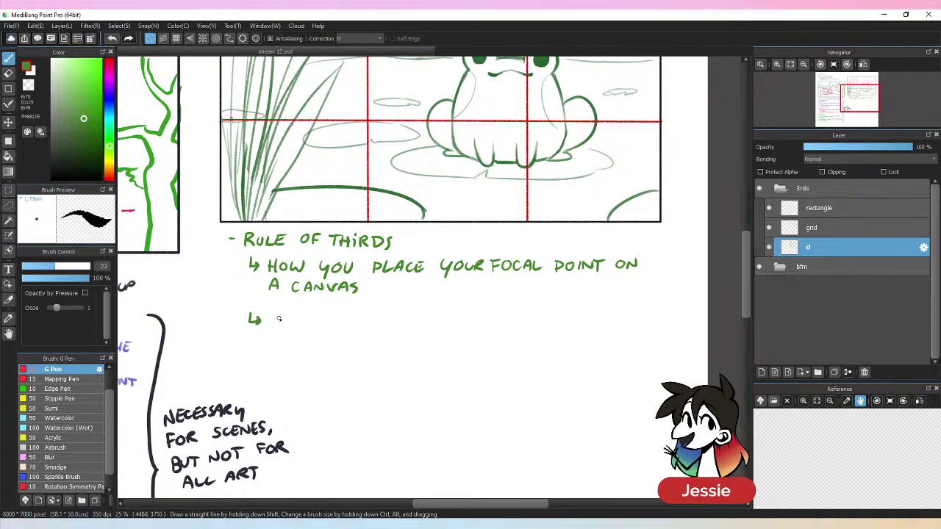
key(ctrl+z)
drag(270, 314, 355, 327)
mouse_move(343, 323)
mouse_down()
mouse_move(365, 331)
mouse_move(396, 328)
mouse_up()
key(ctrl+z)
mouse_move(396, 319)
mouse_down()
mouse_move(387, 327)
mouse_move(433, 328)
mouse_up()
mouse_move(444, 319)
mouse_down()
mouse_move(444, 332)
mouse_move(454, 333)
mouse_up()
drag(458, 319, 463, 332)
mouse_move(464, 319)
mouse_down()
mouse_move(464, 332)
mouse_move(508, 316)
mouse_up()
drag(500, 316, 502, 331)
drag(505, 317, 515, 332)
drag(520, 332, 529, 326)
drag(536, 322, 537, 331)
drag(532, 320, 561, 328)
drag(575, 320, 581, 330)
drag(580, 325, 619, 321)
drag(629, 329, 637, 318)
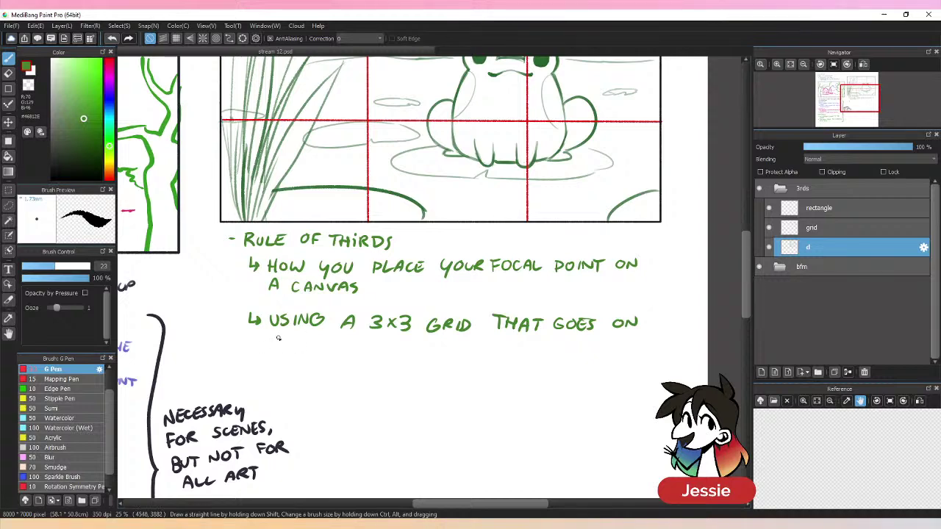
- Continue the second sub-point on a new line with "YOUR CANVAS, ALL THE INTERSECTING"
drag(277, 339, 282, 347)
mouse_move(288, 338)
mouse_down()
mouse_move(280, 354)
mouse_move(294, 343)
mouse_up()
drag(302, 341, 346, 350)
drag(352, 351, 385, 341)
drag(386, 351, 446, 354)
mouse_move(450, 343)
mouse_down()
mouse_move(451, 355)
mouse_move(461, 354)
mouse_up()
mouse_move(465, 343)
mouse_down()
mouse_move(473, 354)
mouse_move(507, 344)
mouse_up()
mouse_move(498, 344)
mouse_down()
mouse_move(497, 356)
mouse_move(514, 356)
mouse_up()
drag(518, 346, 541, 355)
drag(548, 355, 574, 344)
mouse_move(569, 344)
mouse_down()
mouse_move(568, 356)
mouse_move(622, 354)
mouse_move(634, 343)
mouse_up()
mouse_move(627, 343)
mouse_down()
mouse_move(627, 355)
mouse_move(652, 341)
mouse_up()
drag(661, 343, 658, 349)
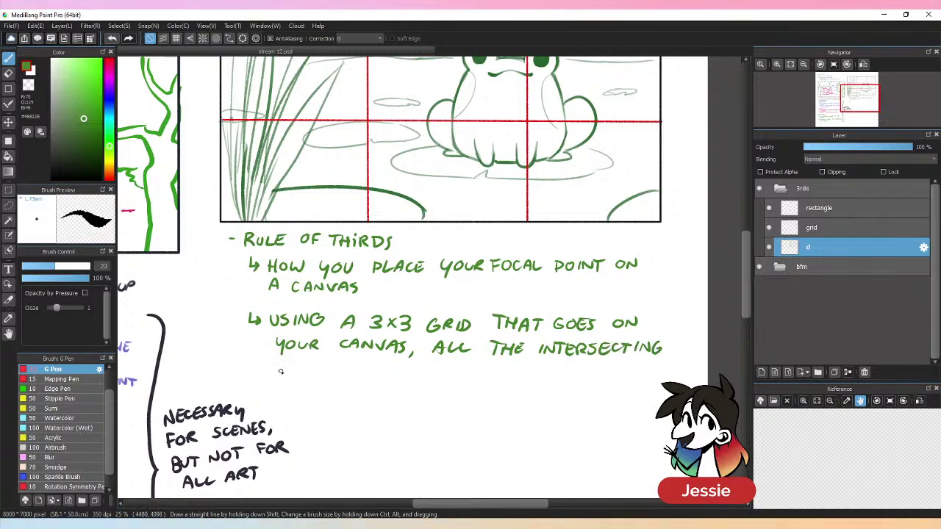
- Add the third line of the second sub-point, "LINES ARE WHERE FOCAL POINTS"
drag(282, 365, 294, 375)
mouse_move(298, 376)
mouse_down()
mouse_move(309, 365)
mouse_move(424, 376)
mouse_up()
drag(425, 372, 432, 371)
mouse_move(433, 366)
mouse_down()
mouse_move(434, 376)
mouse_move(445, 373)
mouse_up()
drag(440, 378, 447, 378)
drag(448, 367, 454, 378)
drag(466, 367, 457, 377)
drag(457, 377, 482, 379)
drag(482, 368, 491, 367)
drag(482, 373, 497, 369)
drag(506, 366, 507, 378)
drag(510, 377, 514, 367)
mouse_move(514, 368)
mouse_down()
mouse_move(519, 378)
mouse_move(545, 379)
mouse_up()
drag(544, 369, 560, 369)
mouse_move(568, 367)
mouse_down()
mouse_move(568, 378)
mouse_move(595, 367)
mouse_up()
drag(590, 367, 590, 379)
mouse_move(604, 369)
mouse_down()
mouse_move(599, 378)
mouse_move(617, 379)
mouse_up()
mouse_move(634, 367)
mouse_down()
mouse_move(634, 379)
mouse_move(643, 374)
mouse_up()
drag(644, 368, 643, 379)
key(ctrl+z)
key(ctrl+z)
key(ctrl+z)
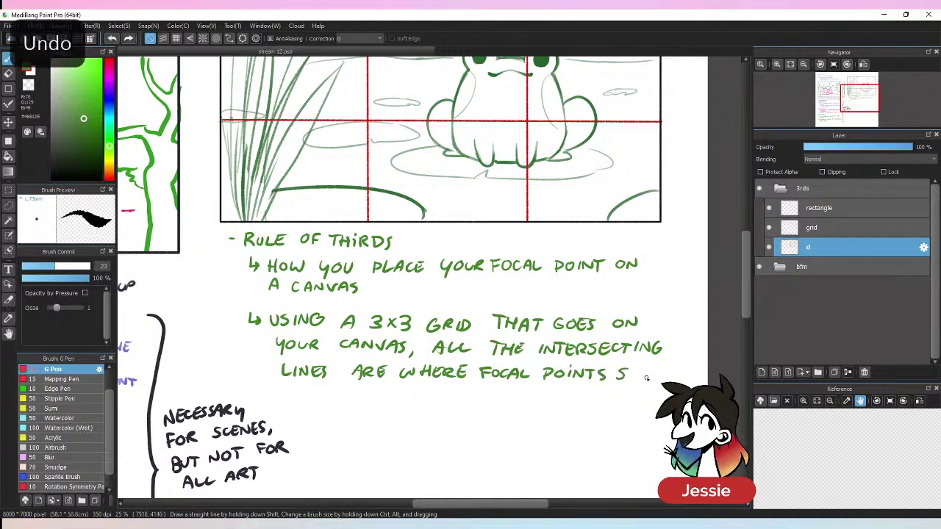
key(ctrl+z)
- Finish the second sub-point with "SHOULD BE" on a fourth line and save the document
drag(292, 388, 287, 400)
drag(300, 388, 316, 400)
drag(331, 388, 357, 399)
mouse_move(361, 389)
mouse_down()
mouse_move(362, 400)
mouse_move(380, 400)
mouse_up()
drag(390, 389, 400, 399)
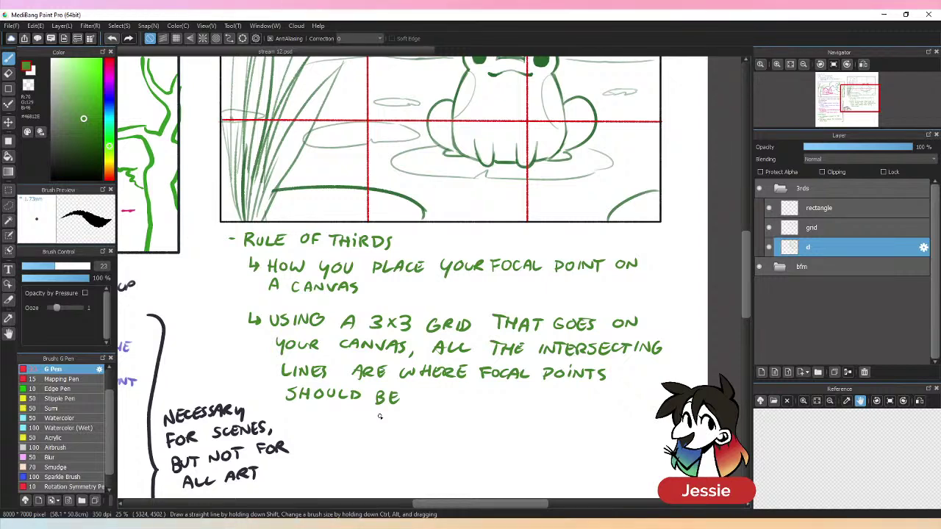
key(ctrl+minus)
key(ctrl+s)
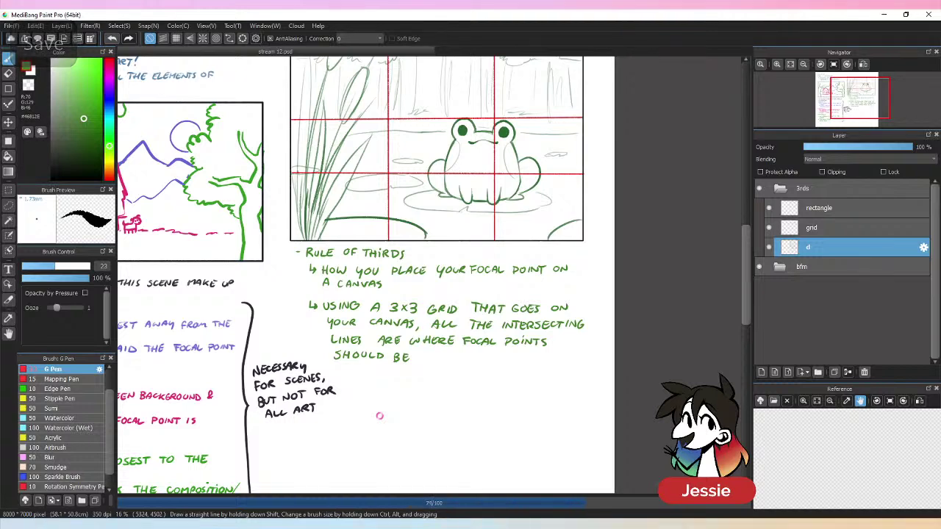
drag(599, 234, 641, 301)
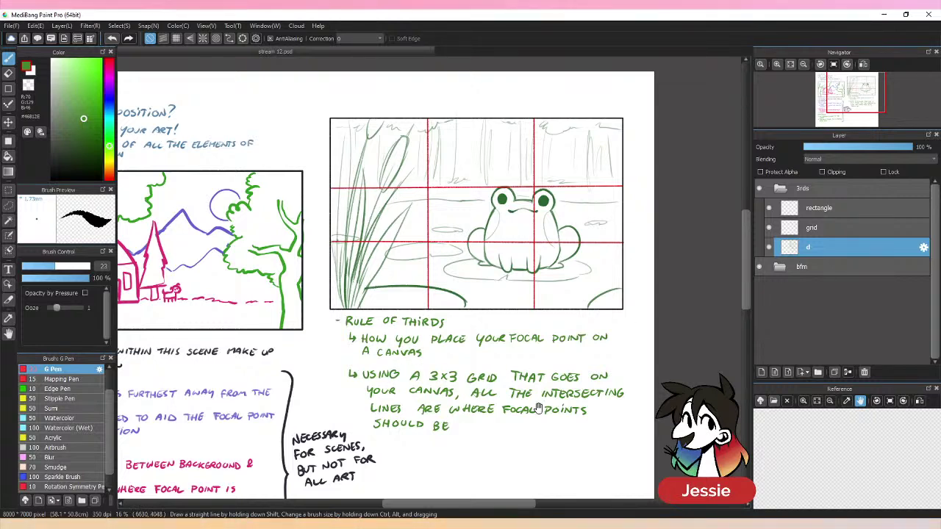
drag(539, 409, 597, 388)
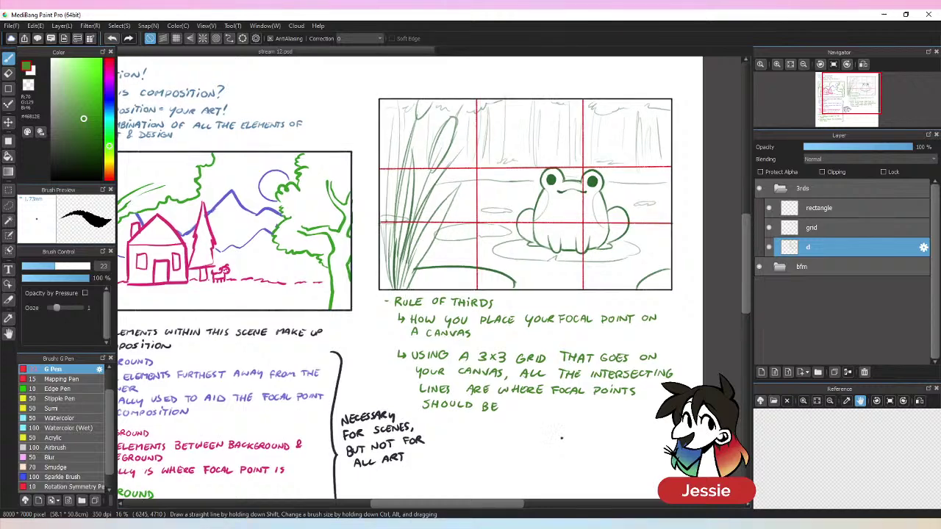
key(ctrl+minus)
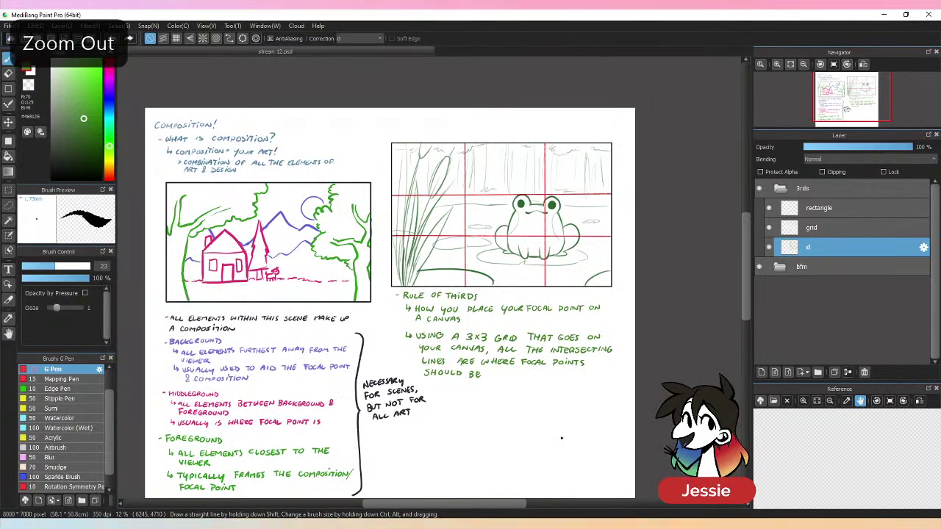
scroll(646, 349, down, 3)
scroll(622, 316, up, 2)
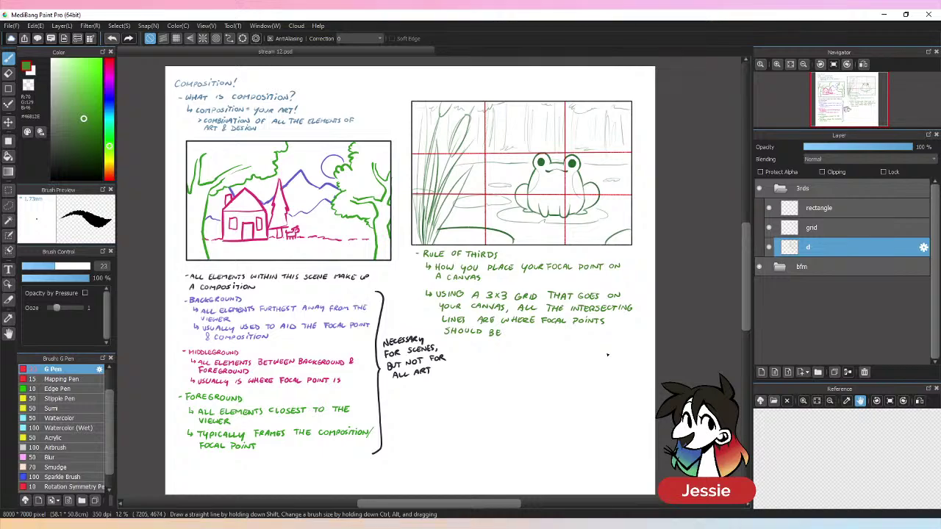
- Circle the four intersections of the thirds grid in red #F25268 to point them out, and undo all four circles
scroll(607, 355, up, 1)
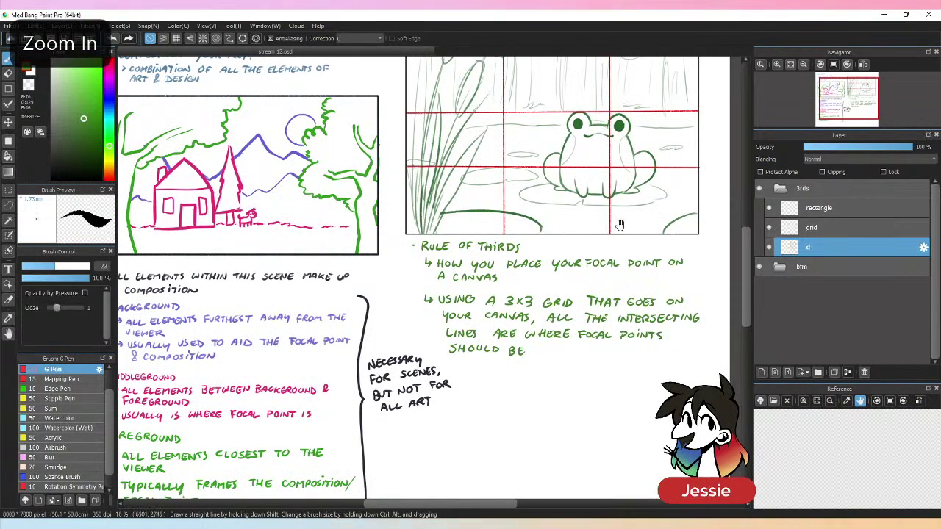
scroll(464, 342, up, 1)
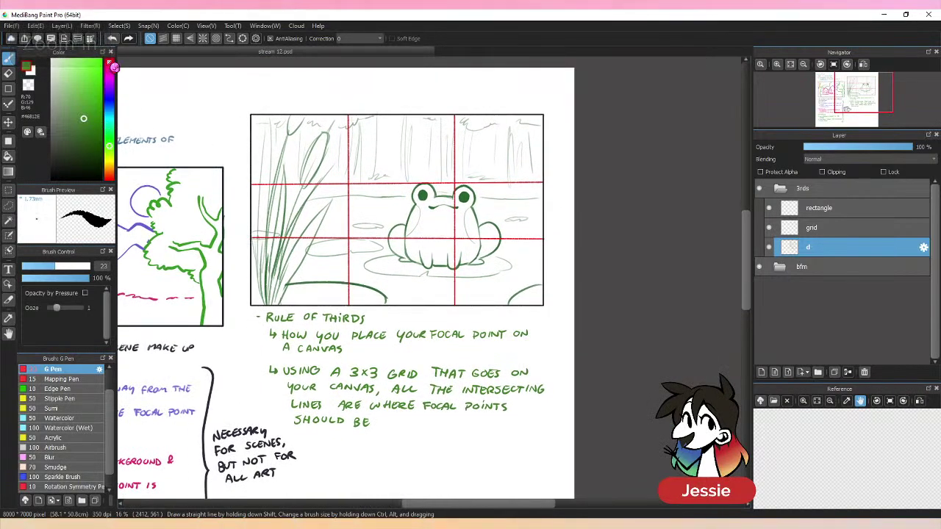
alt+click(348, 184)
drag(348, 176, 349, 177)
drag(347, 231, 348, 232)
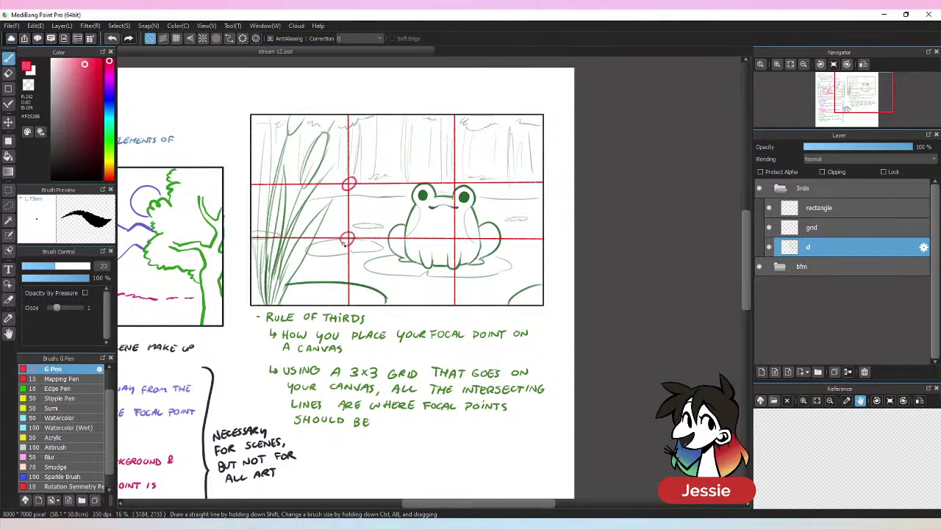
mouse_move(454, 176)
mouse_down()
mouse_move(448, 187)
mouse_move(455, 177)
mouse_up()
drag(455, 231, 448, 228)
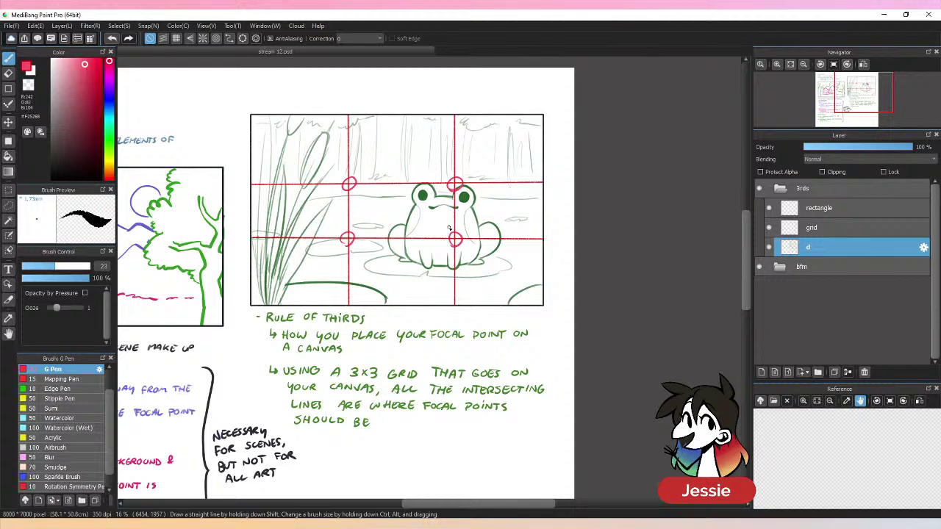
key(ctrl+z)
key(ctrl+z)
key(ctrl+z)
key(ctrl+z)
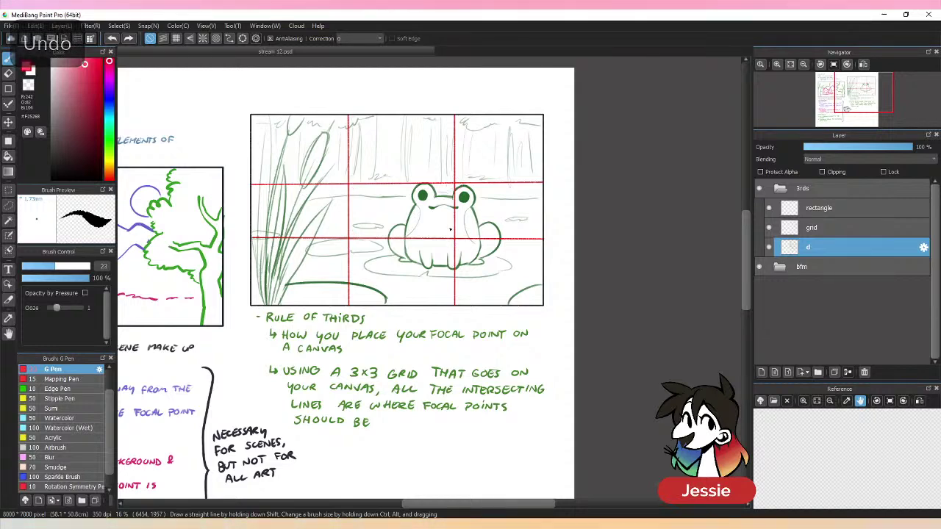
- Clear the red thirds grid over the frog scene from the grid layer using a lasso selection, and return to the G Pen brush
click(846, 230)
click(8, 206)
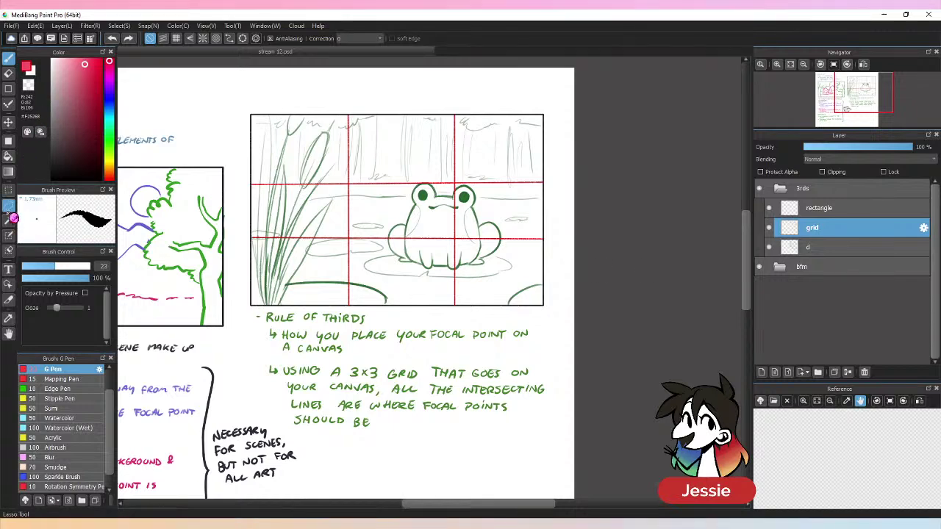
mouse_move(280, 94)
mouse_down()
mouse_move(327, 321)
mouse_move(594, 166)
mouse_move(276, 95)
mouse_up()
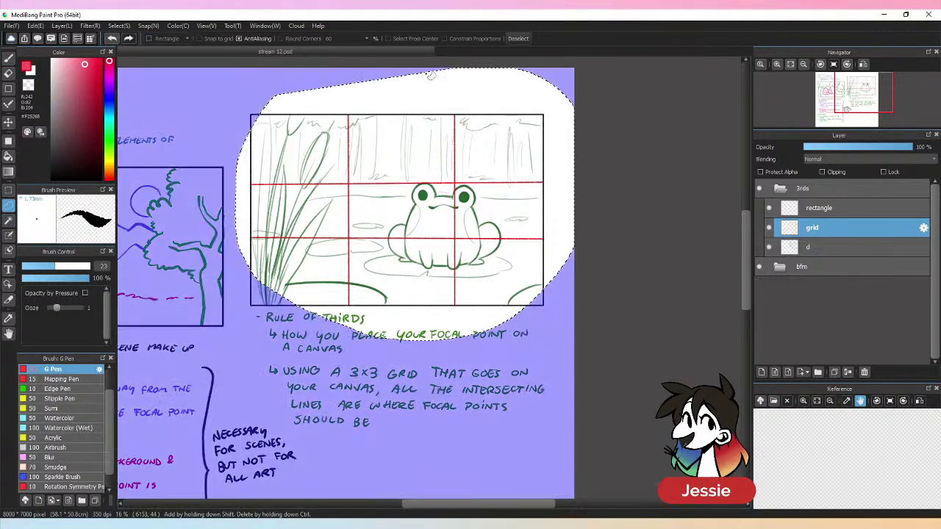
key(Delete)
key(ctrl+d)
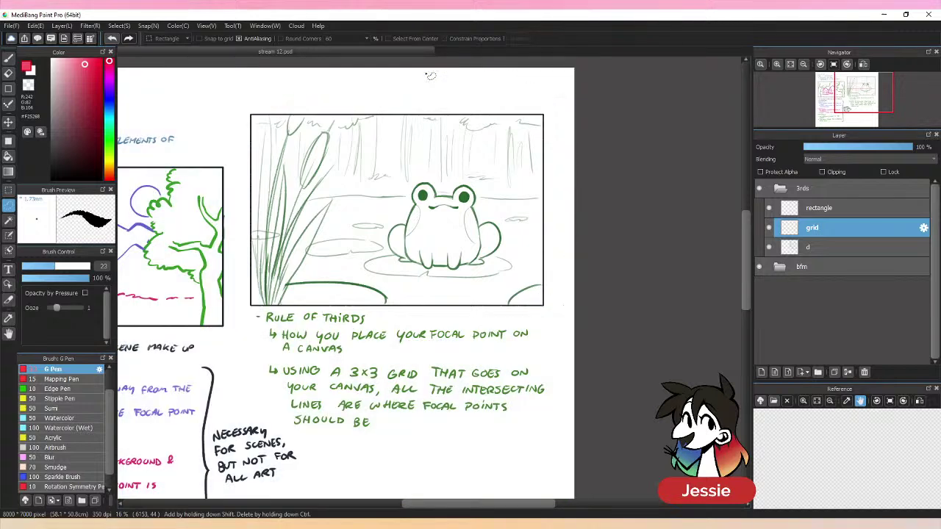
key(b)
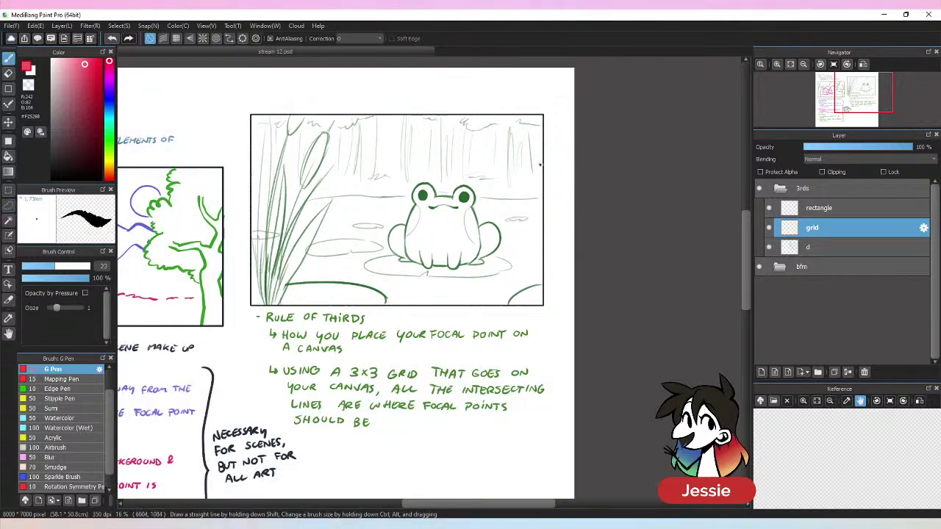
drag(252, 173, 545, 179)
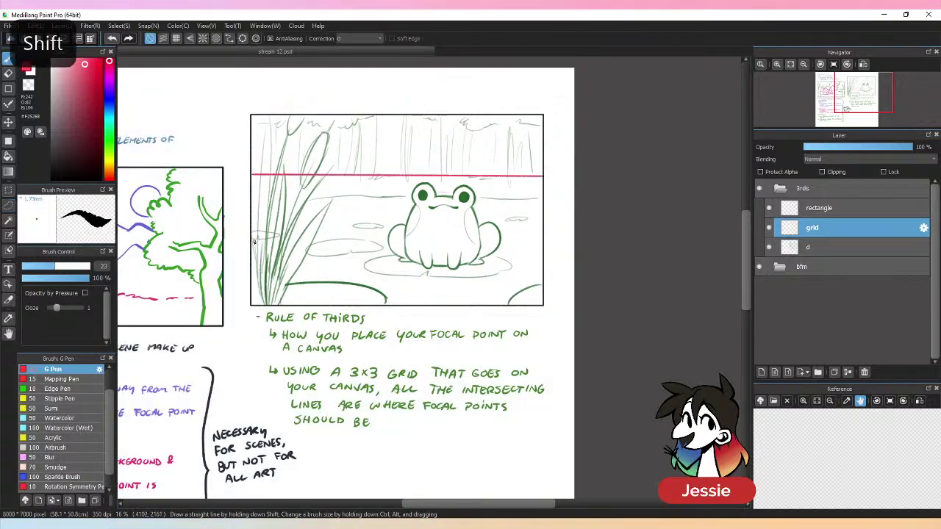
drag(254, 240, 548, 238)
key(ctrl+z)
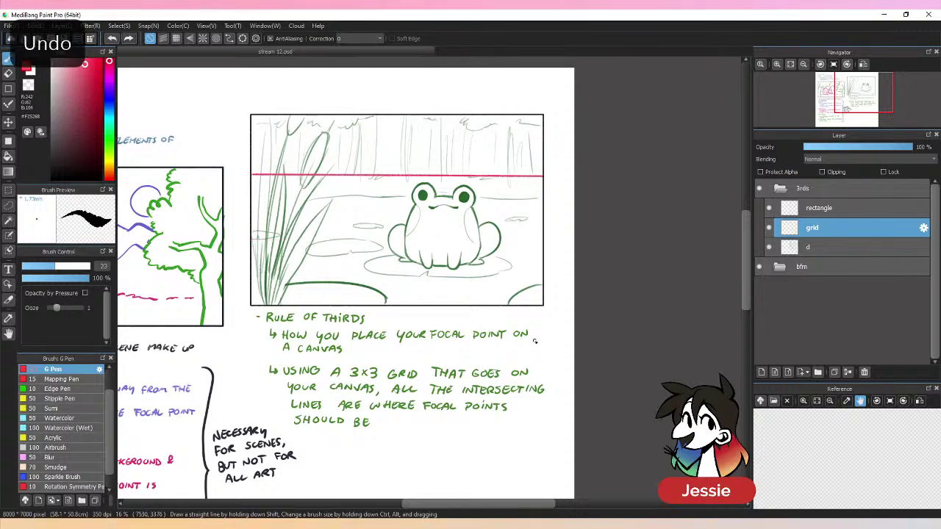
key(ctrl+z)
drag(252, 182, 548, 181)
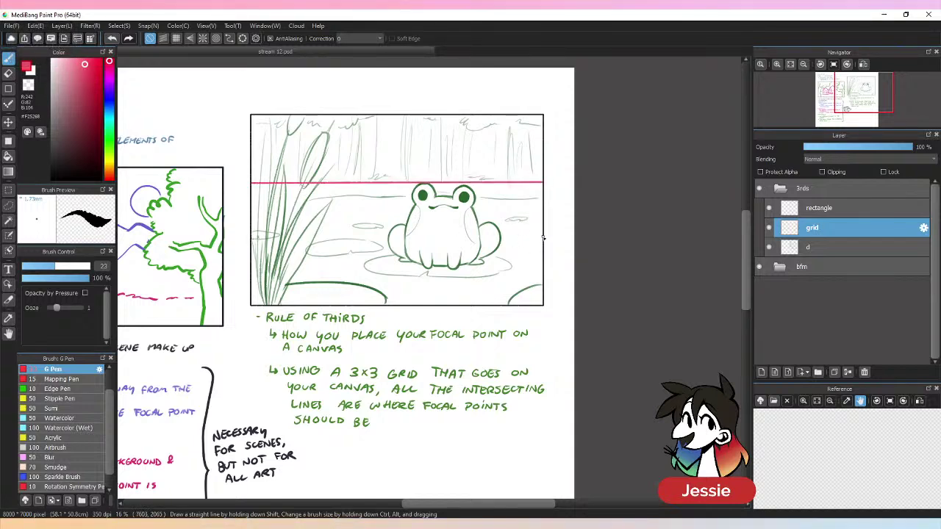
drag(543, 237, 251, 237)
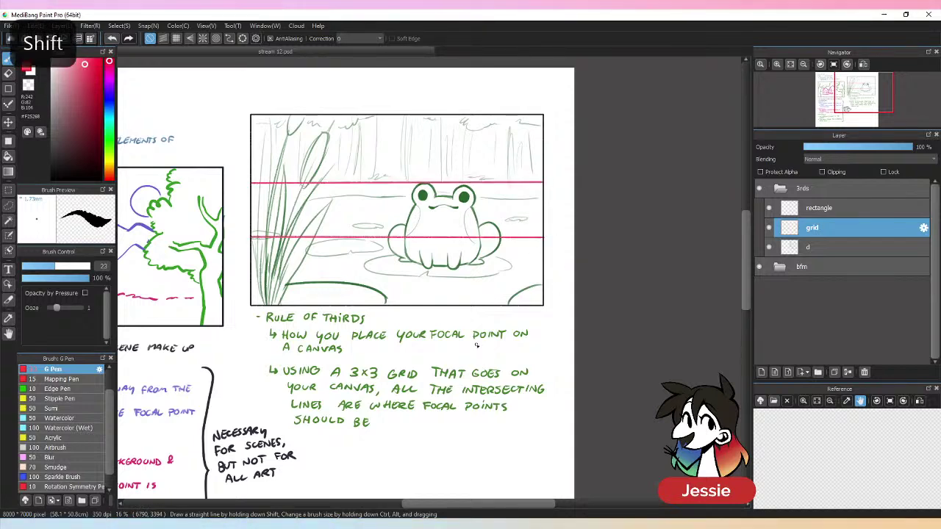
key(ctrl+z)
key(ctrl+z)
- Draw two straight horizontal red #F25268 thirds lines across the frog scene, redoing the lower one slightly further down across the frog's lower body
shift+click(538, 185)
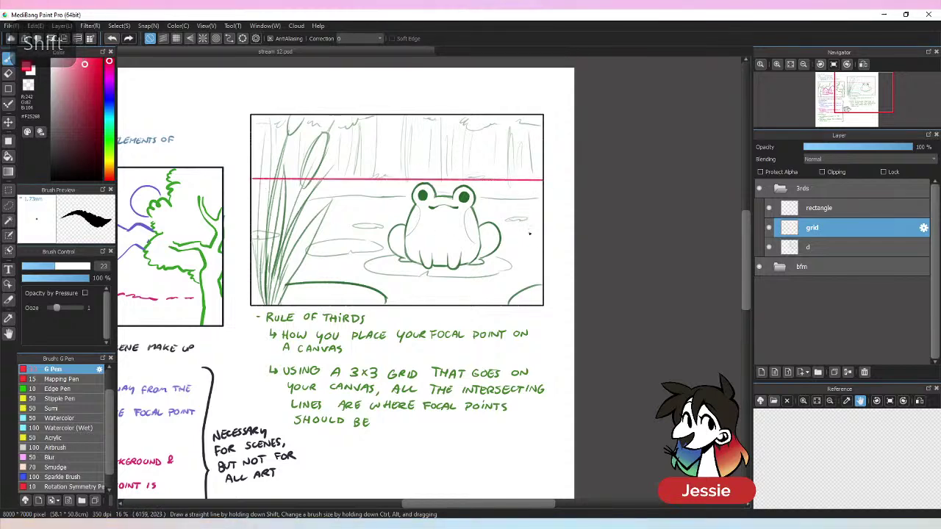
shift+click(541, 236)
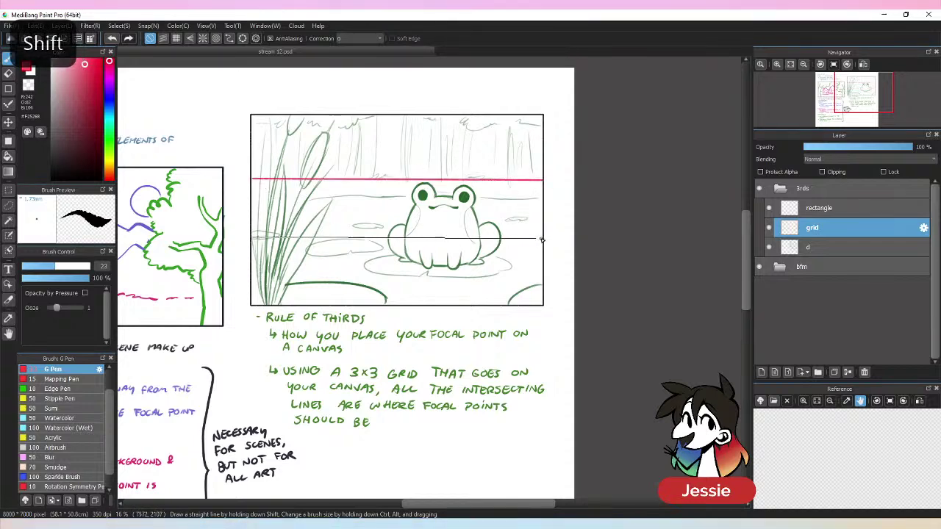
click(351, 116)
shift+click(351, 304)
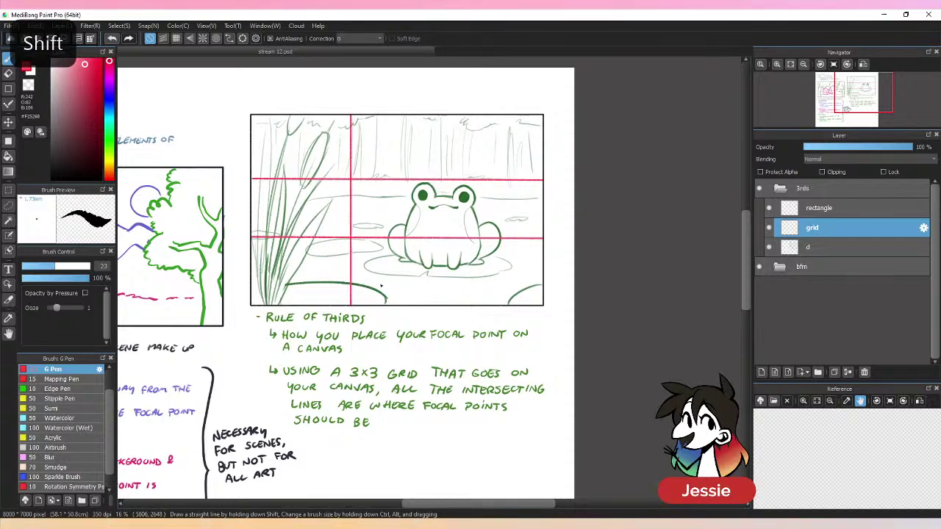
key(ctrl+z)
key(ctrl+z)
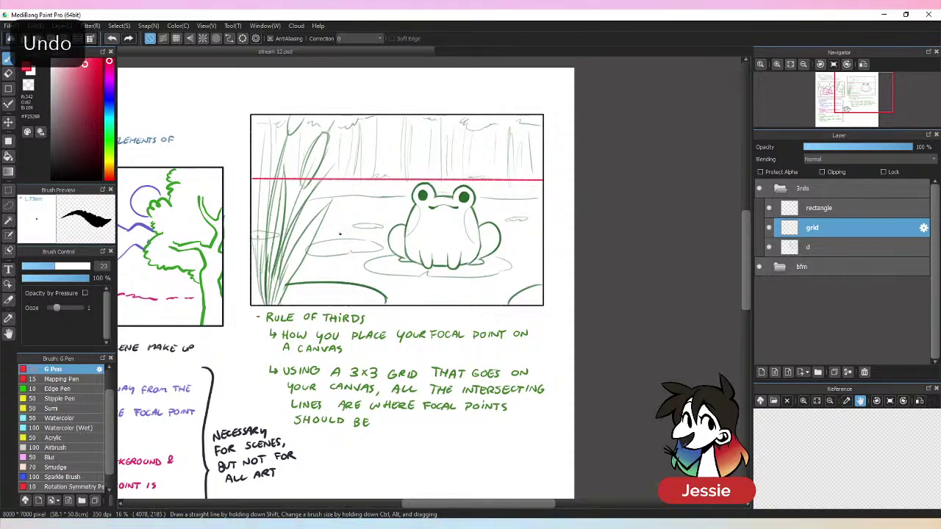
click(251, 247)
shift+click(543, 245)
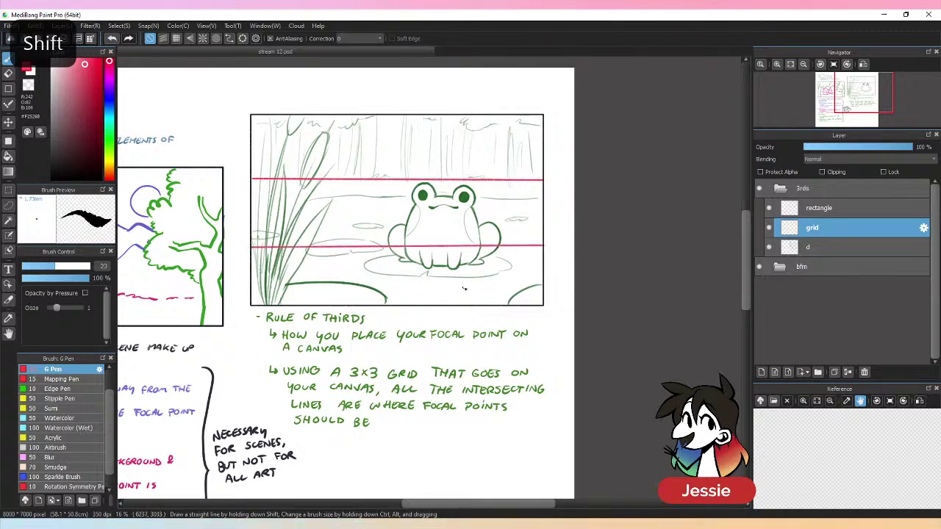
- Draw two straight vertical red thirds lines through the frame, redoing the second one slightly closer to the frog's center
click(342, 305)
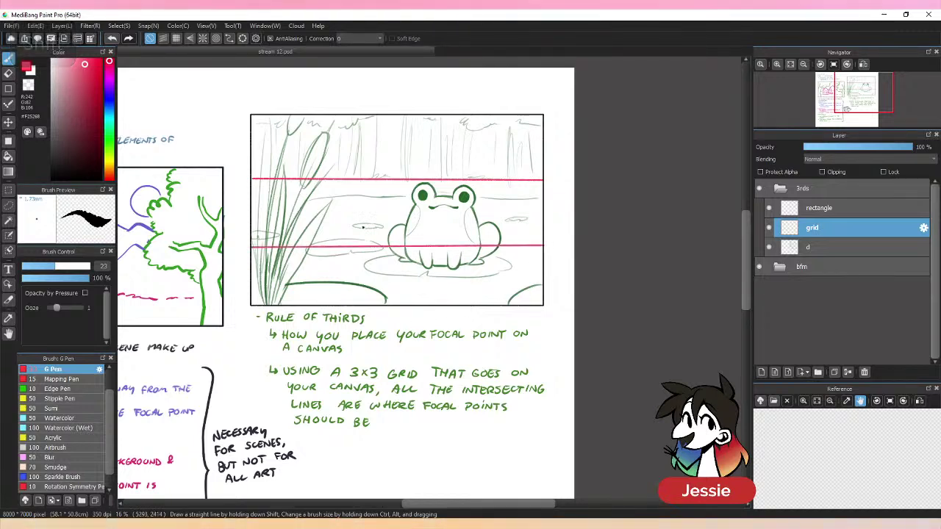
shift+click(342, 115)
click(458, 304)
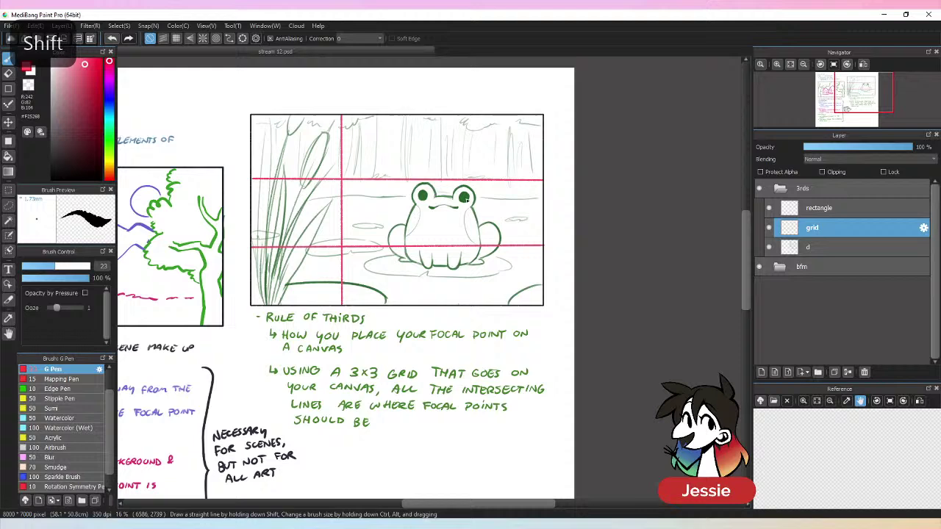
shift+click(457, 115)
mouse_move(461, 241)
mouse_down()
mouse_move(465, 251)
mouse_move(458, 239)
mouse_up()
key(ctrl+z)
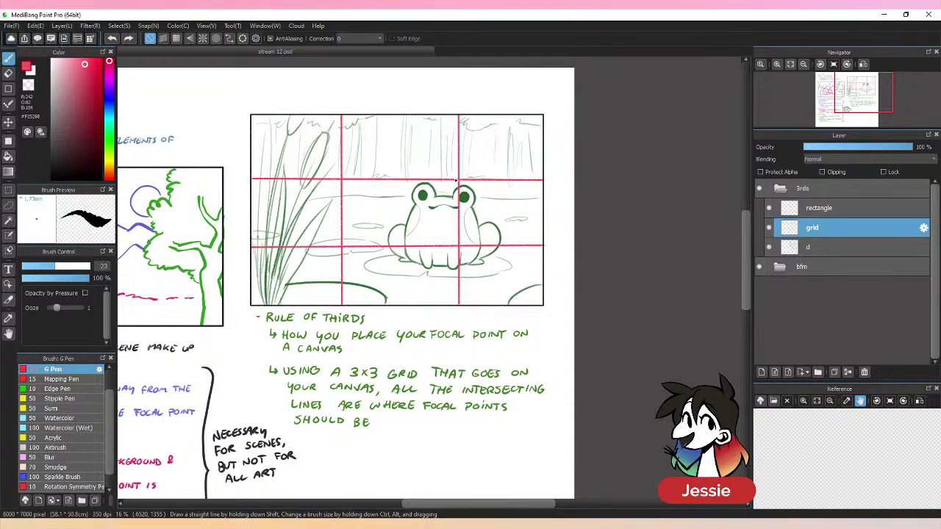
key(ctrl+z)
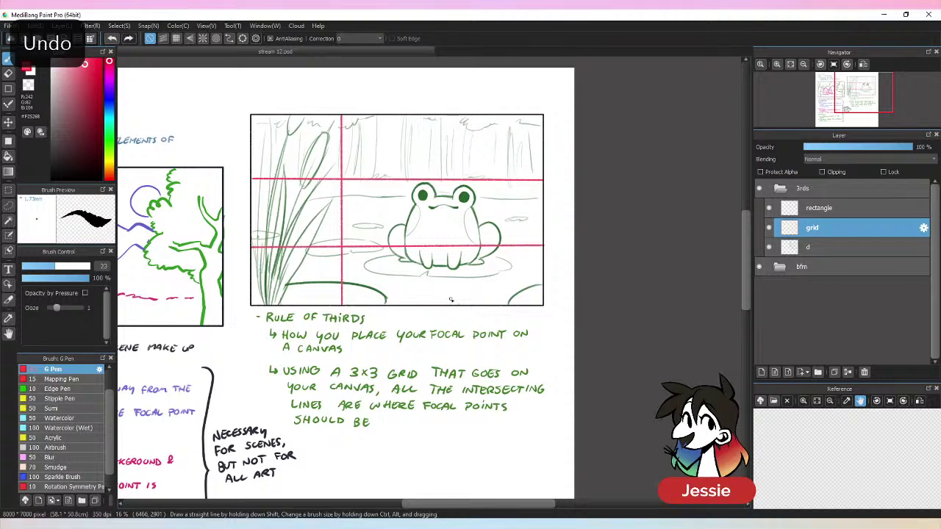
drag(450, 304, 449, 117)
shift+click(450, 118)
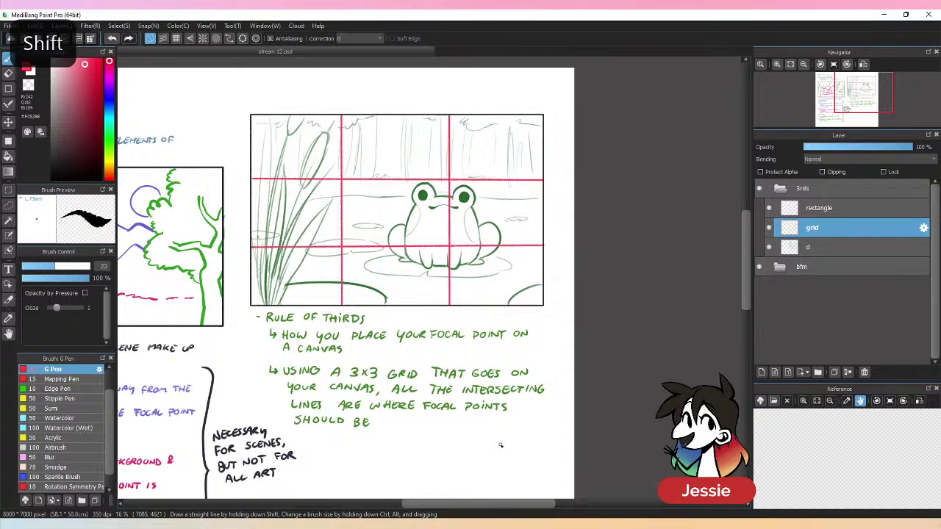
- Circle the two grid intersections nearest the frog in red to point them out, and undo both circles
key(ctrl+minus)
key(ctrl+plus)
drag(448, 234, 449, 234)
drag(447, 172, 448, 174)
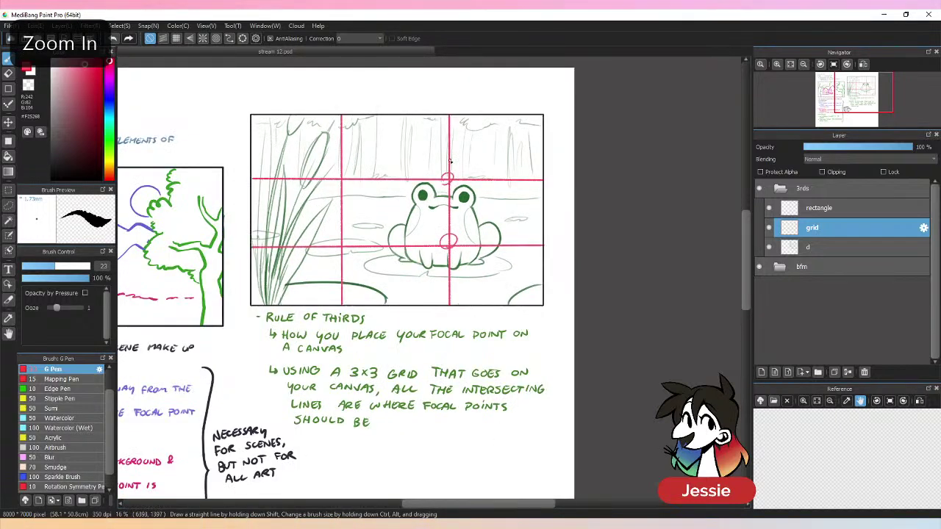
key(ctrl+z)
key(ctrl+z)
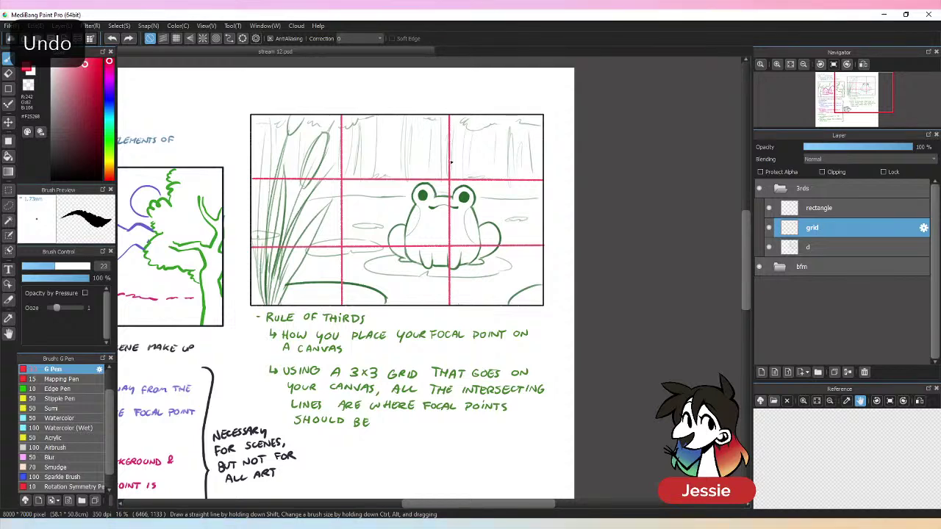
- Save the document and make layer d active for writing more notes
drag(745, 219, 748, 238)
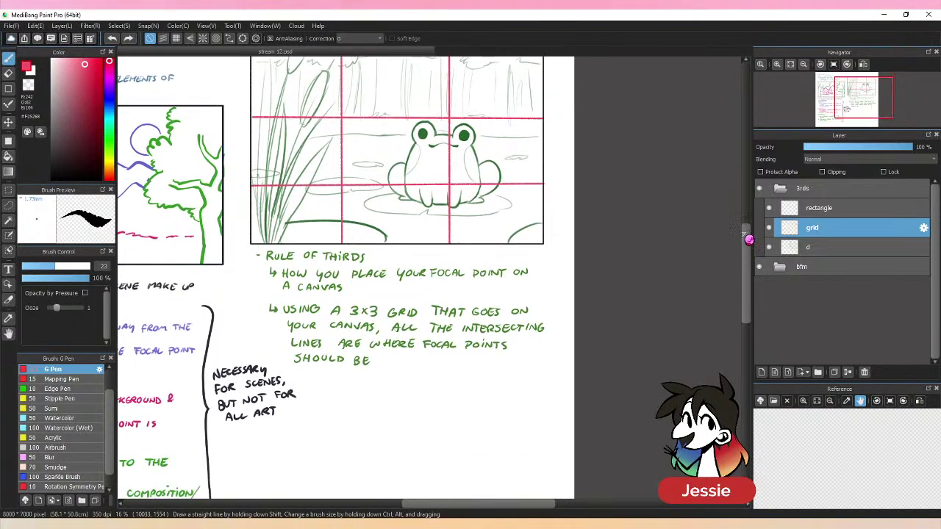
key(ctrl+s)
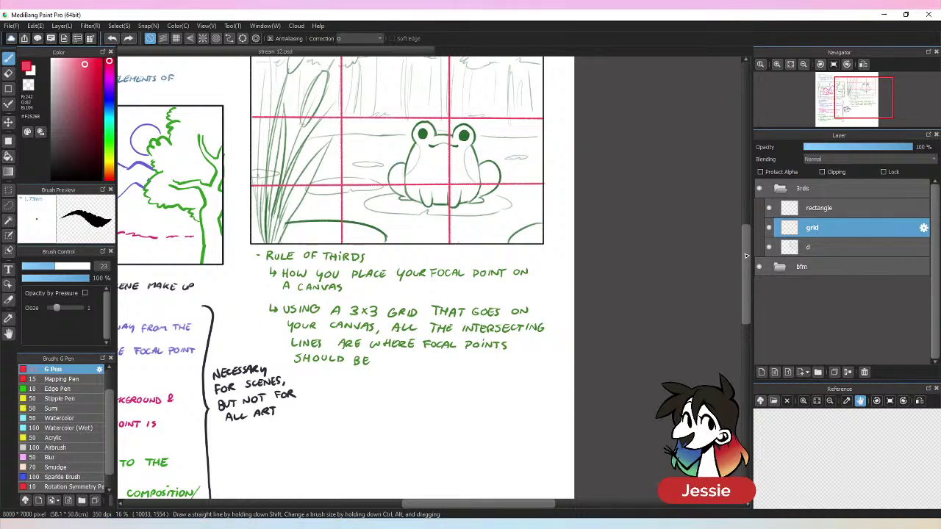
scroll(748, 275, down, 3)
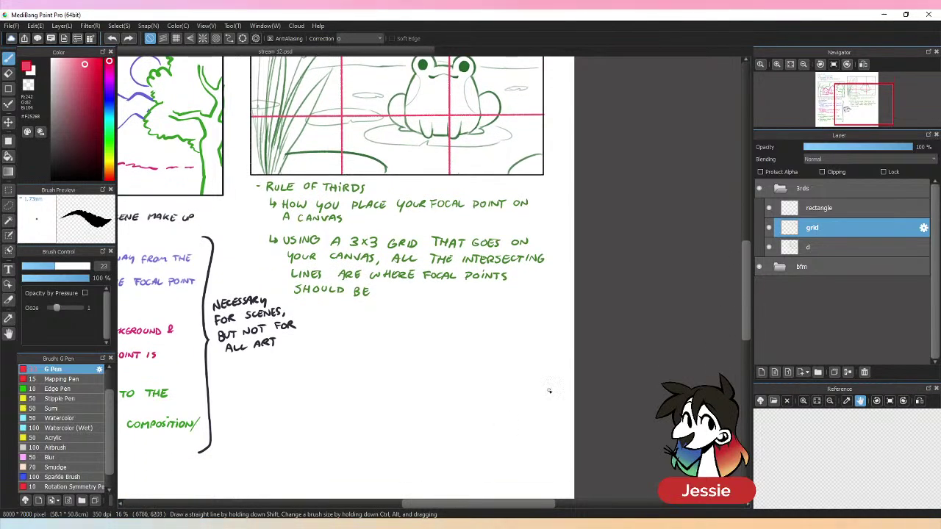
scroll(752, 287, up, 3)
scroll(755, 282, down, 2)
click(815, 247)
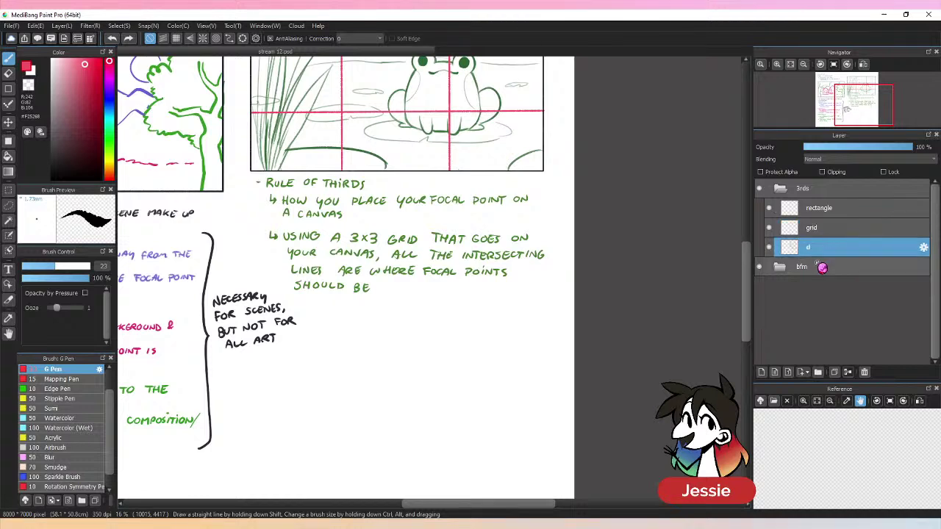
- Handwrite the heading "- FOCAL POINT" in dark red #B0172C below the "SHOULD BE" line of the rule of thirds notes
key(ctrl+plus)
drag(469, 504, 448, 504)
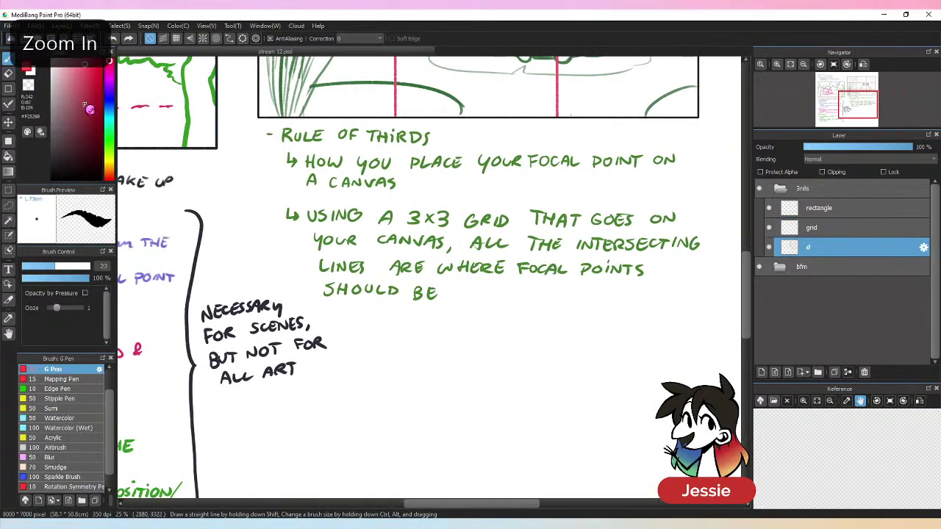
drag(355, 331, 380, 329)
mouse_move(387, 328)
mouse_down()
mouse_move(385, 335)
mouse_move(390, 328)
mouse_up()
mouse_move(403, 325)
mouse_down()
mouse_move(402, 336)
mouse_move(412, 336)
mouse_up()
drag(406, 332, 446, 336)
drag(447, 325, 479, 336)
mouse_move(487, 336)
mouse_down()
mouse_move(495, 324)
mouse_move(500, 335)
mouse_up()
drag(493, 324, 508, 324)
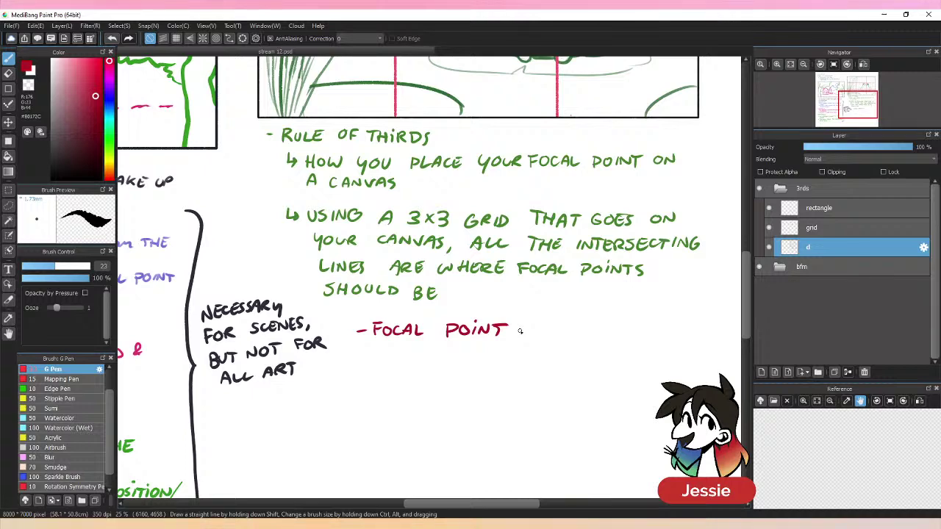
- Circle all four intersections of the redrawn thirds grid in dark red #B0172C, and undo the four circles
key(ctrl+minus)
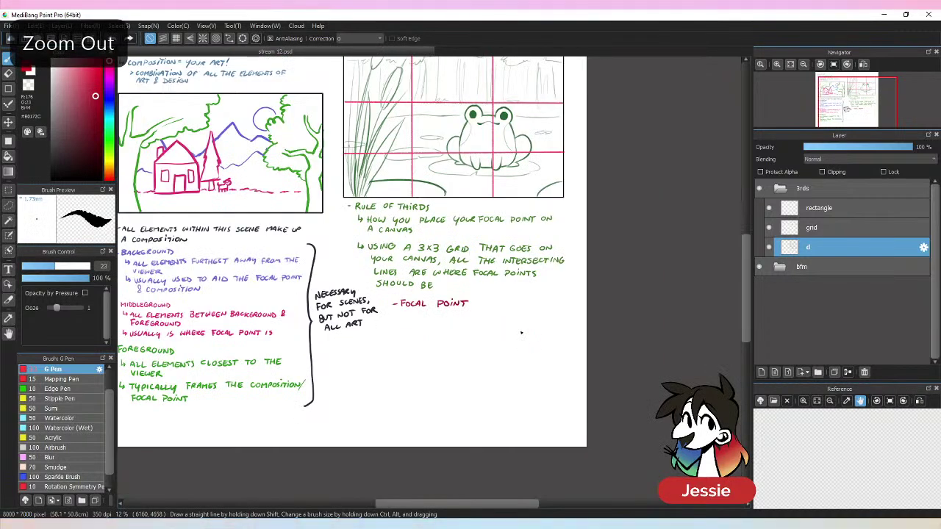
scroll(748, 267, up, 2)
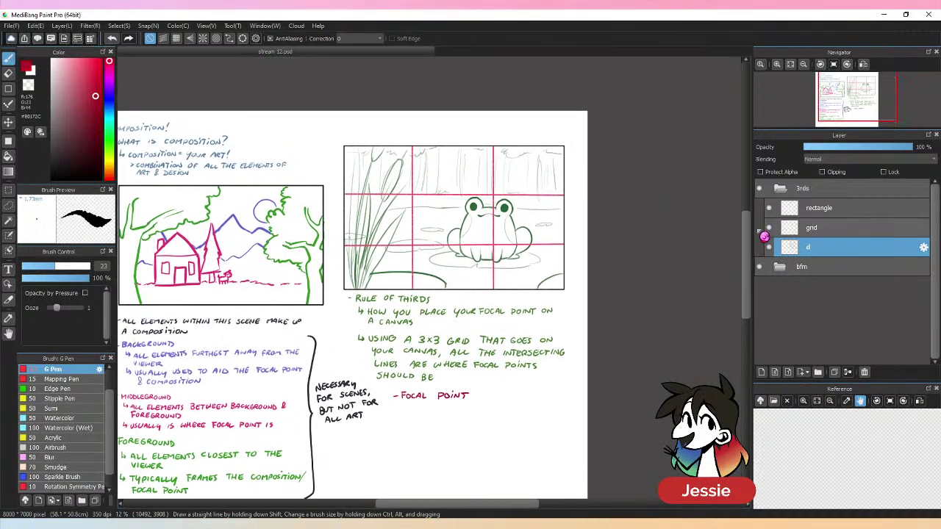
key(ctrl+plus)
drag(515, 230, 514, 229)
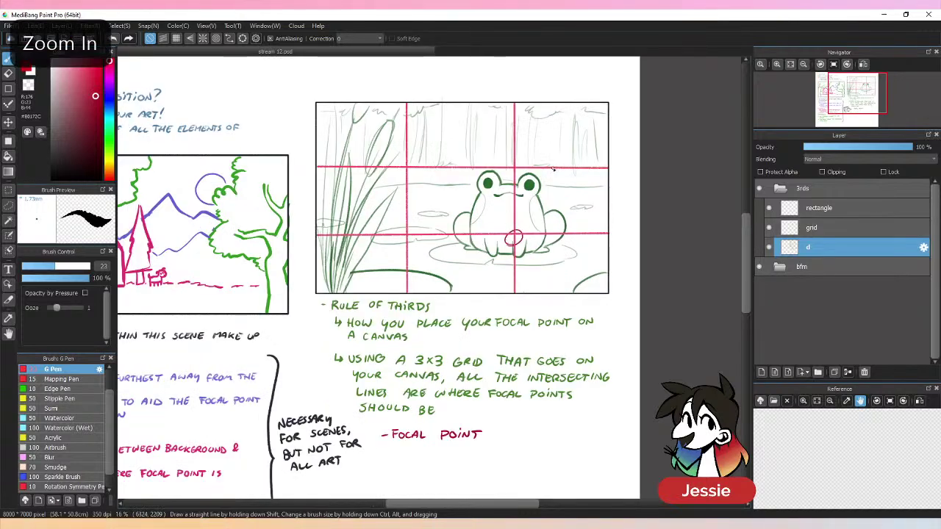
drag(515, 159, 513, 158)
drag(406, 162, 405, 161)
drag(406, 225, 402, 226)
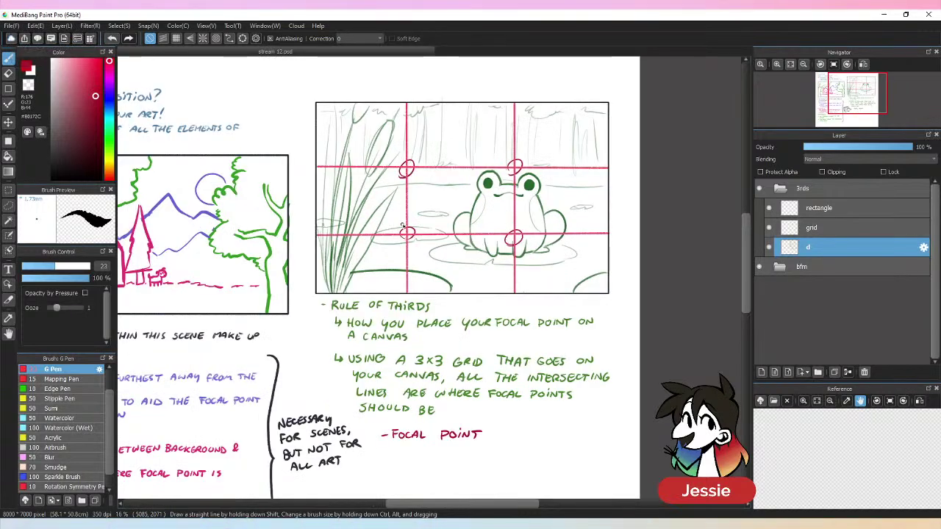
key(ctrl+z)
key(ctrl+z)
key(ctrl+z)
key(ctrl+z)
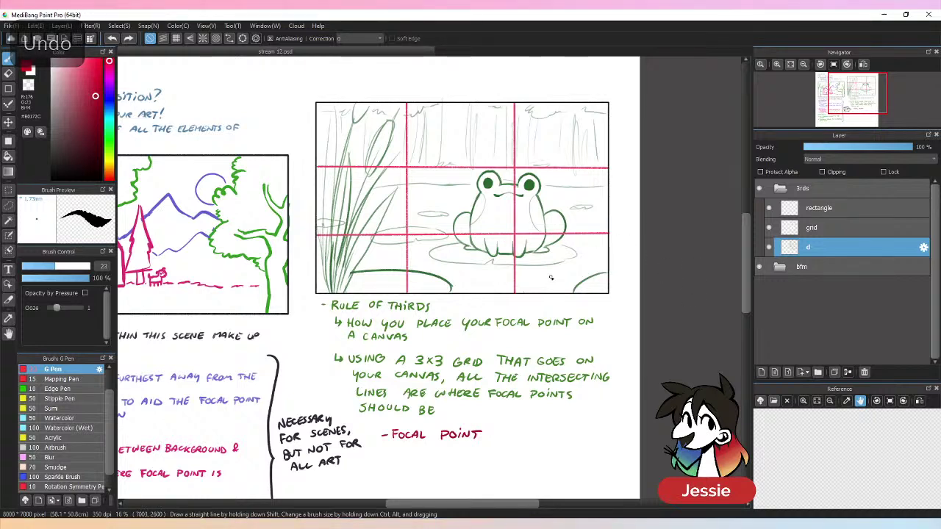
- Save the document, and extend the dark red heading to "FOCAL POINTS" with a sub-point arrow beneath it
drag(528, 424, 519, 270)
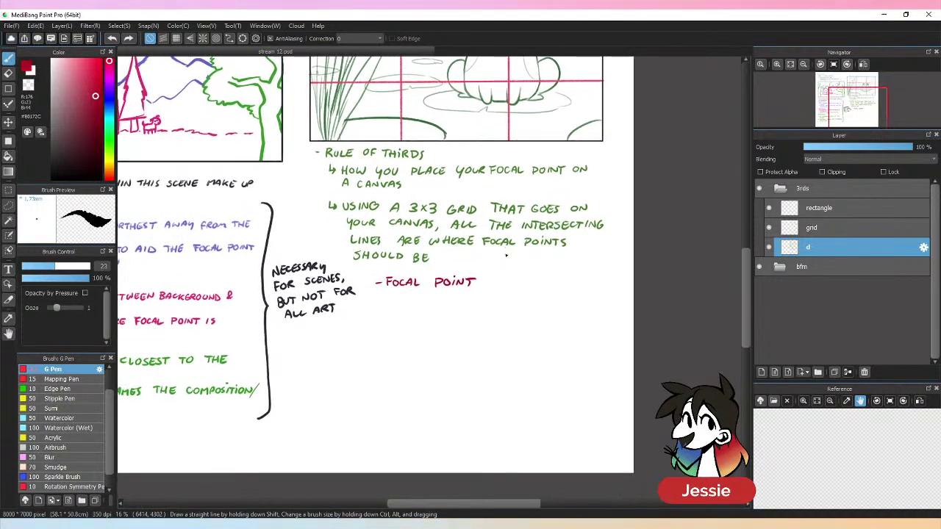
key(ctrl+plus)
key(ctrl+s)
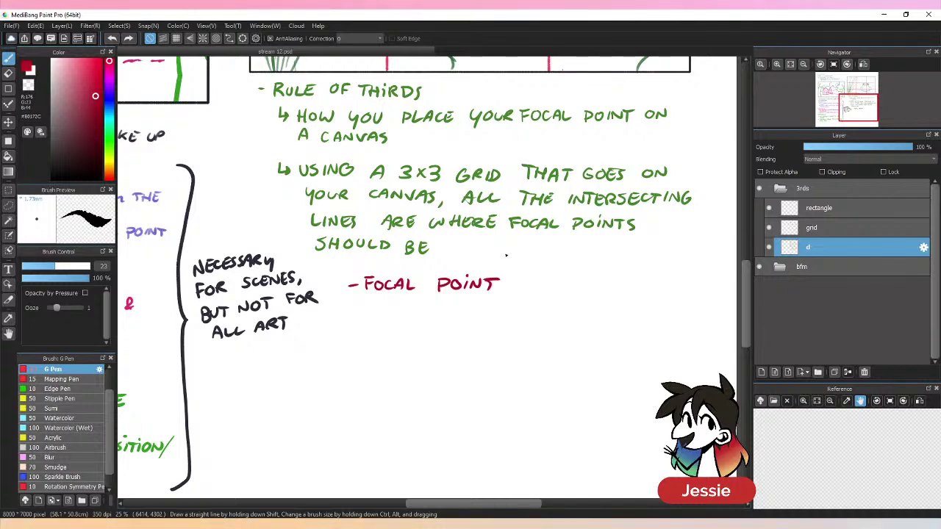
drag(508, 278, 504, 287)
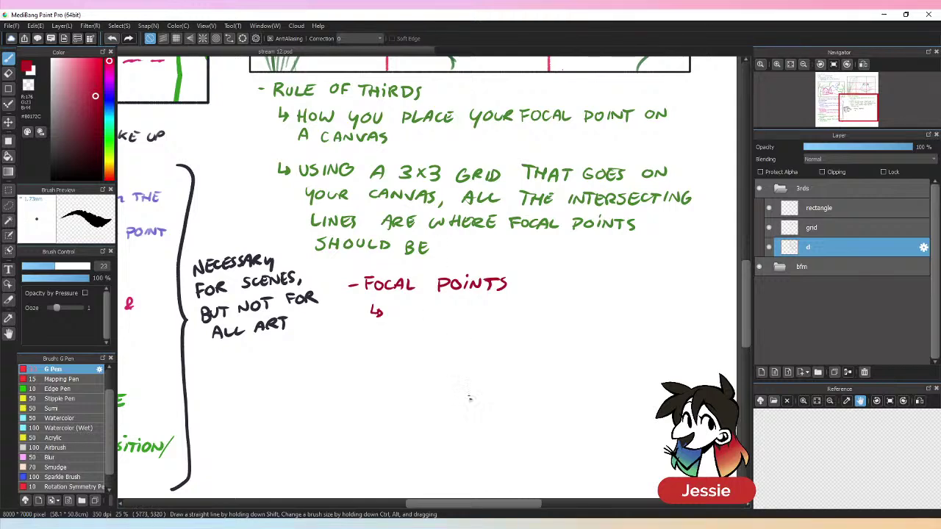
drag(483, 504, 491, 483)
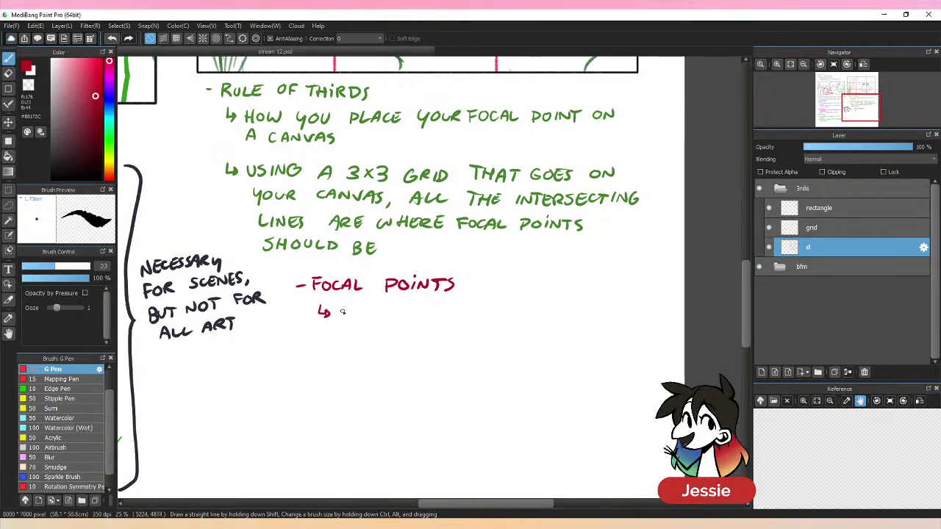
- Handwrite "WHERE THE VIEWERS EYES WILL GO FIRST" in dark red #B0172C beside the arrow under "FOCAL POINTS", and save the document
mouse_move(342, 312)
mouse_down()
mouse_move(351, 319)
mouse_move(452, 309)
mouse_move(595, 316)
mouse_up()
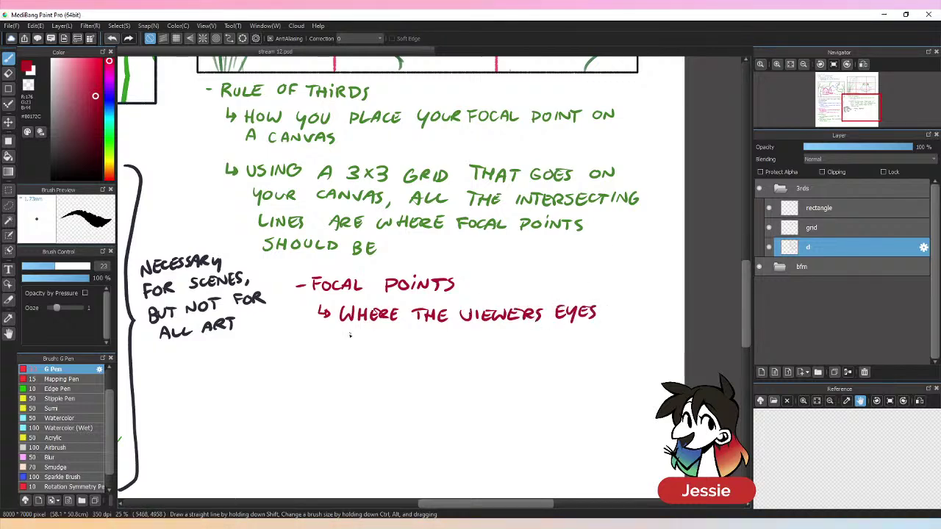
mouse_move(340, 330)
mouse_down()
mouse_move(344, 341)
mouse_move(485, 332)
mouse_move(488, 342)
mouse_up()
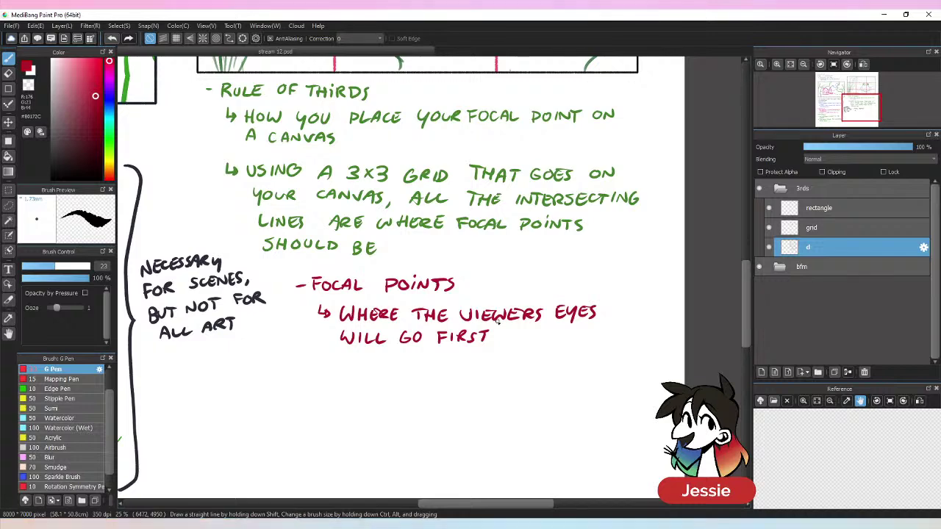
key(ctrl+minus)
key(ctrl+minus)
key(ctrl+s)
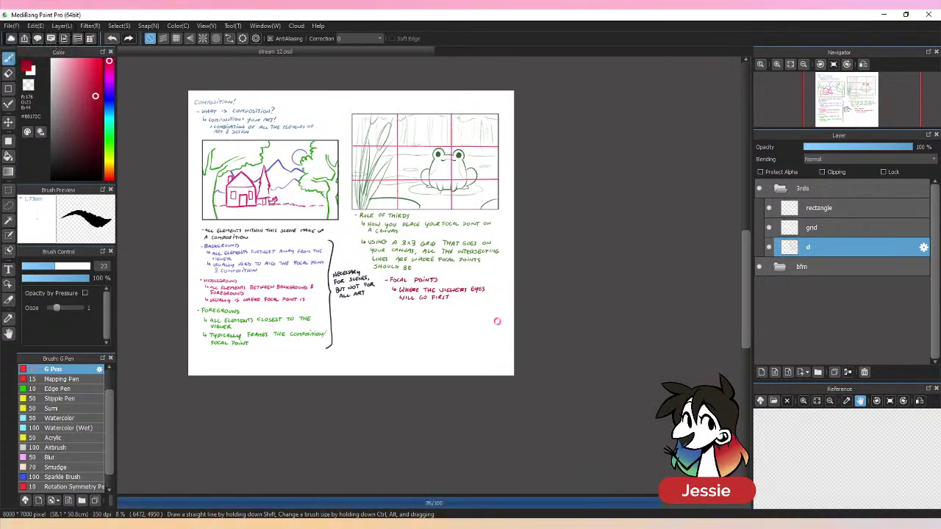
- Sketch a rough dark red rule-of-thirds grid over the house scene, redoing its horizontal lines, and undo the whole grid
key(ctrl+plus)
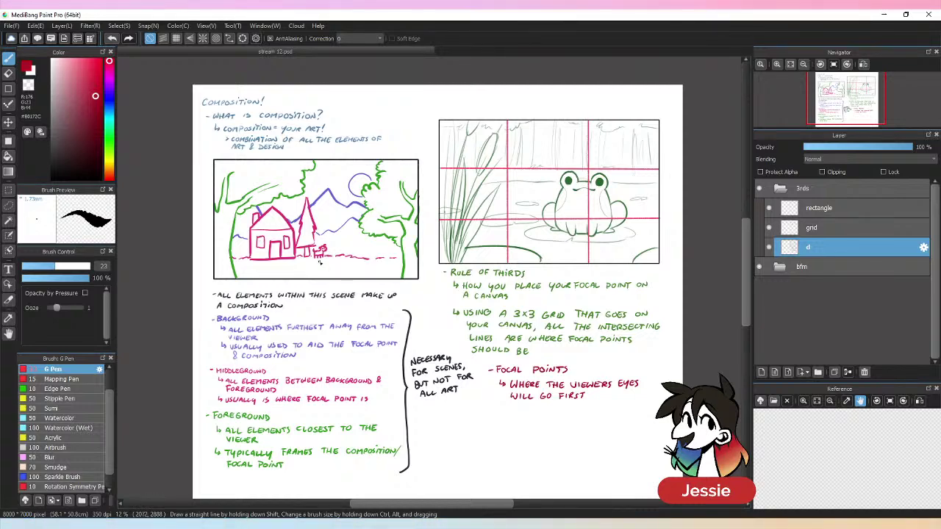
drag(279, 160, 277, 270)
drag(351, 159, 350, 271)
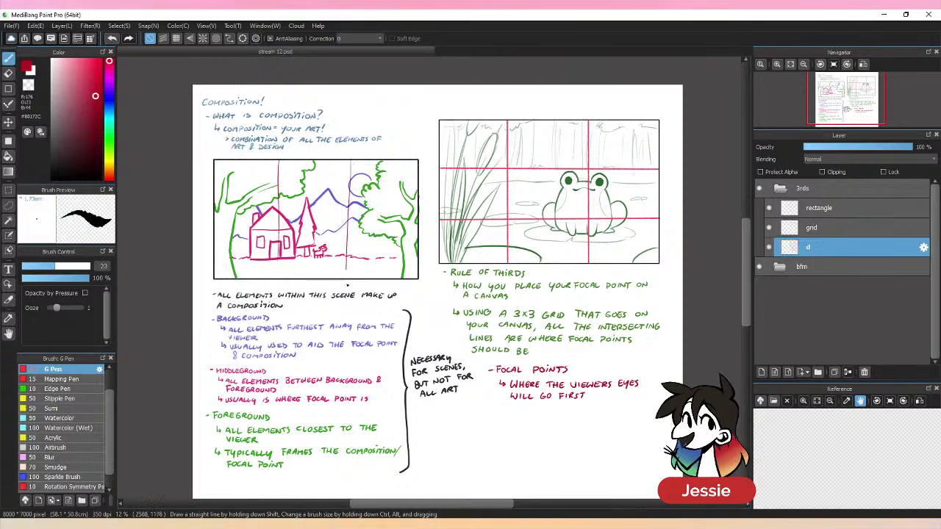
drag(213, 210, 373, 209)
drag(215, 242, 423, 260)
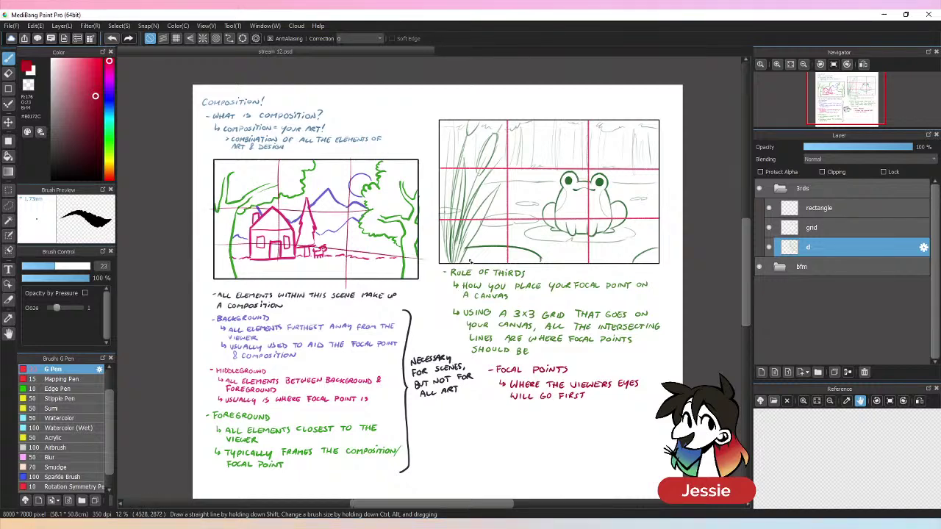
key(ctrl+z)
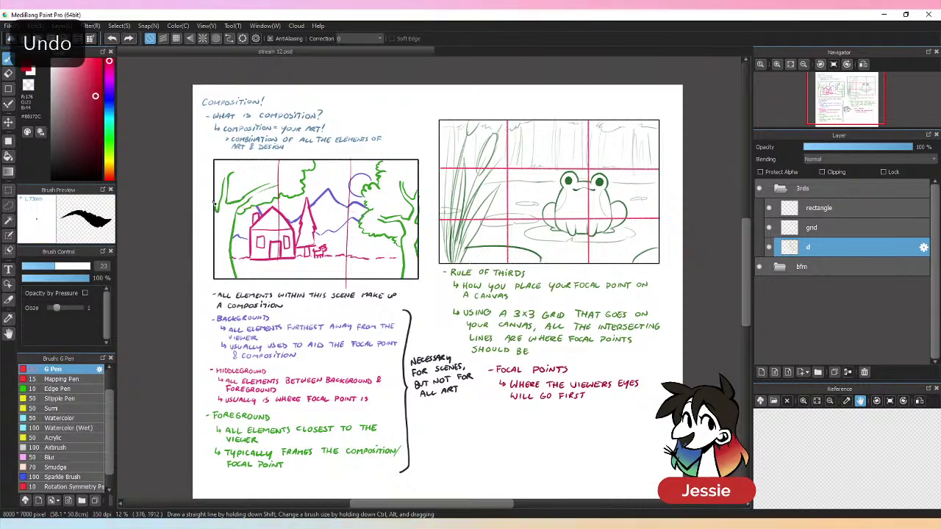
drag(215, 237, 417, 235)
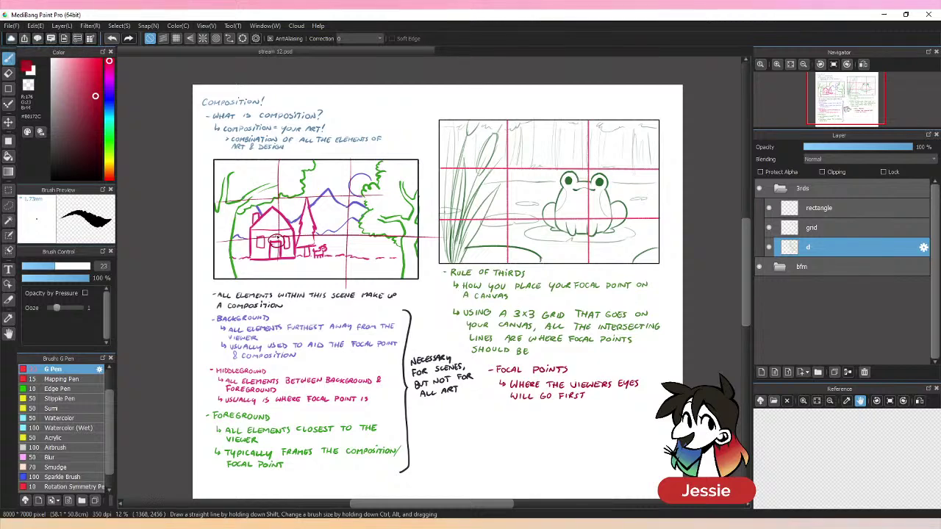
key(ctrl+z)
key(ctrl+z)
key(ctrl+z)
key(ctrl+z)
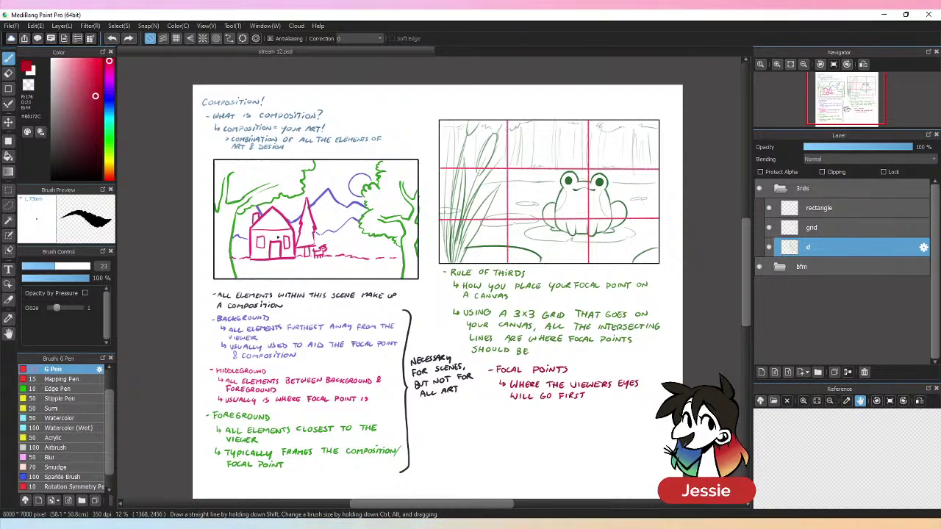
- Handwrite the dark red sub-point "HOW TO SET UP A FOCAL POINT" under the focal points notes, with "> RULE OF 3RDS" beneath it
key(ctrl+plus)
key(ctrl+plus)
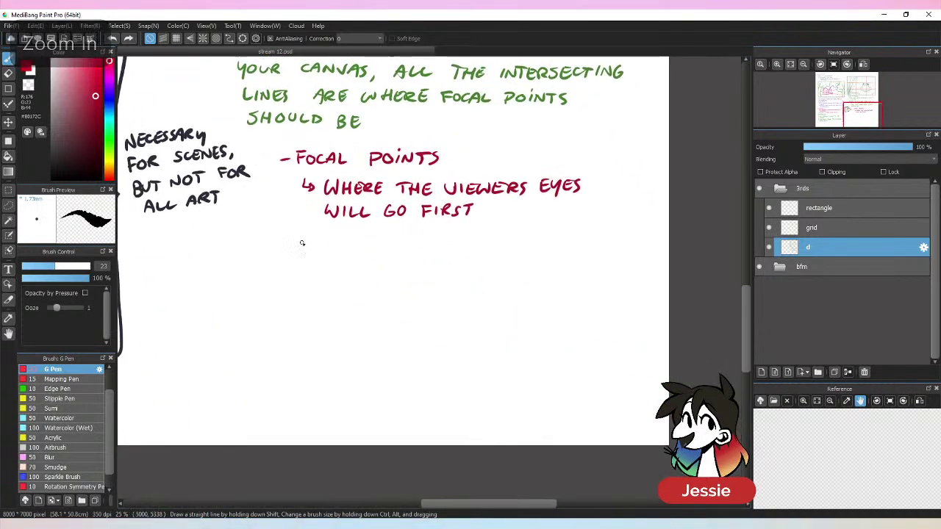
mouse_move(300, 239)
mouse_down()
mouse_move(311, 247)
mouse_move(622, 244)
mouse_move(613, 239)
mouse_up()
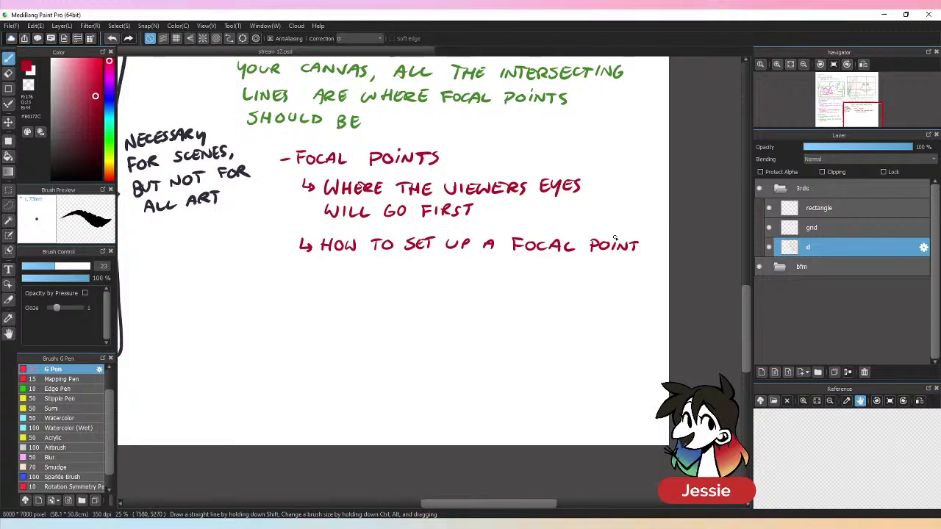
mouse_move(325, 264)
mouse_down()
mouse_move(325, 273)
mouse_move(355, 278)
mouse_move(461, 271)
mouse_move(483, 280)
mouse_up()
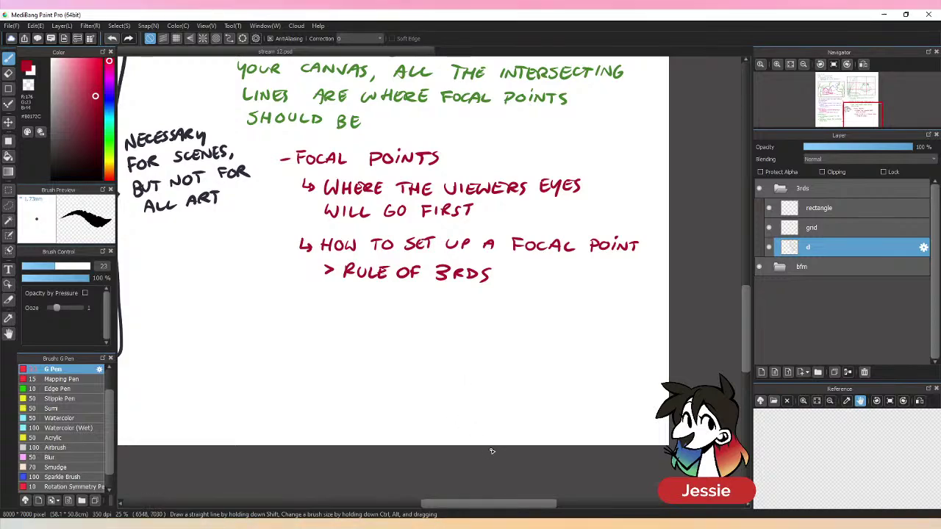
- Handwrite "> CONTRAST" and "> EMPHASIS" in dark red below "> RULE OF 3RDS", and save the document
key(ctrl+minus)
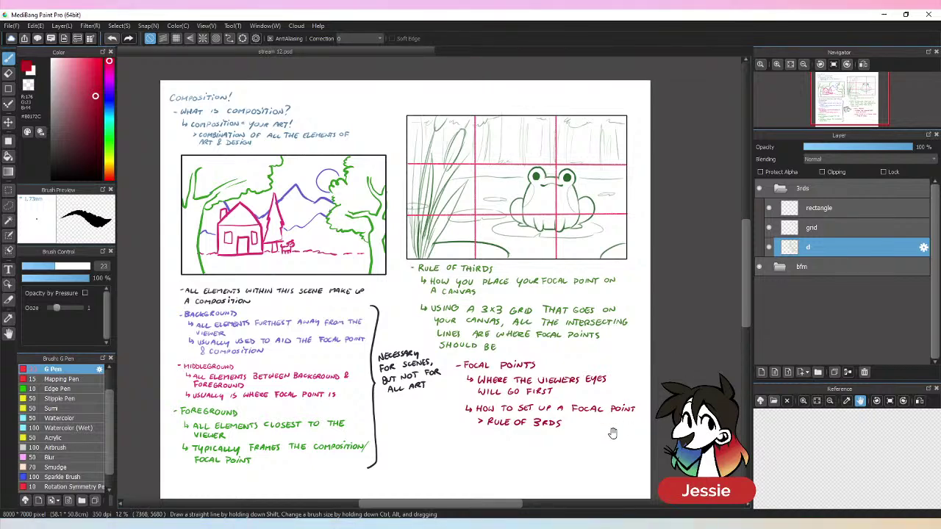
drag(611, 434, 523, 346)
key(ctrl+plus)
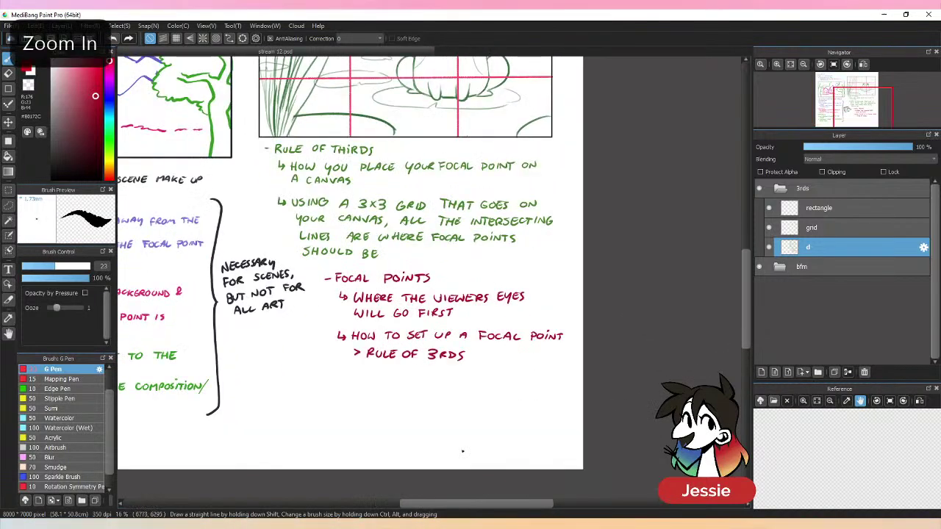
mouse_move(354, 369)
mouse_down()
mouse_move(354, 377)
mouse_move(441, 371)
mouse_up()
drag(352, 388, 415, 401)
drag(426, 389, 427, 396)
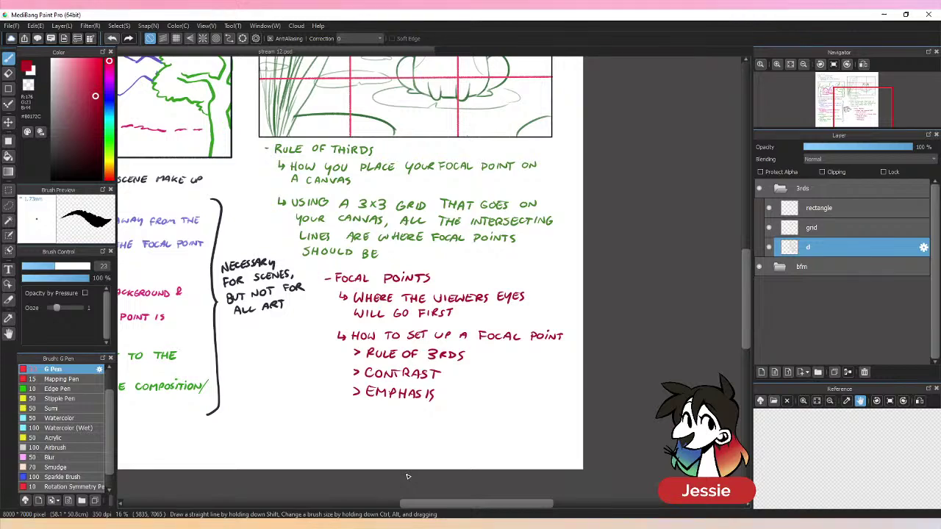
key(ctrl+minus)
drag(453, 172, 554, 298)
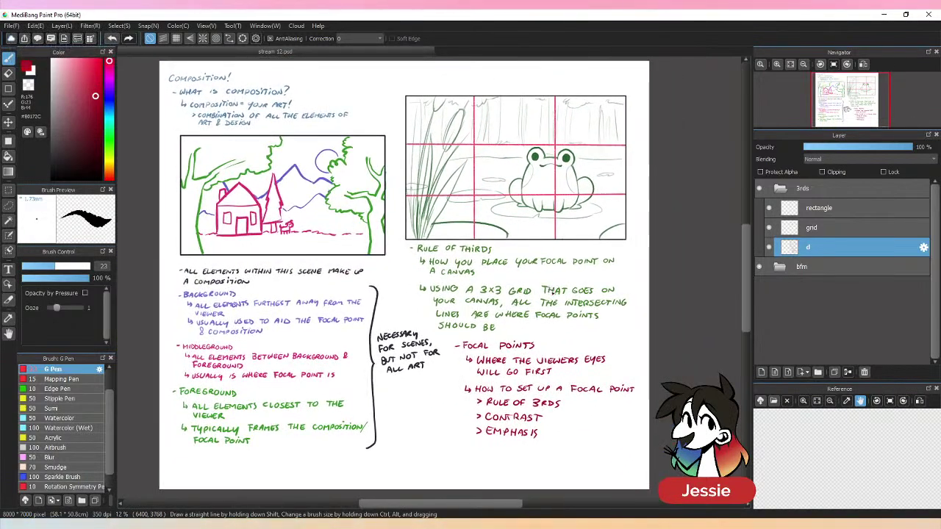
key(ctrl+s)
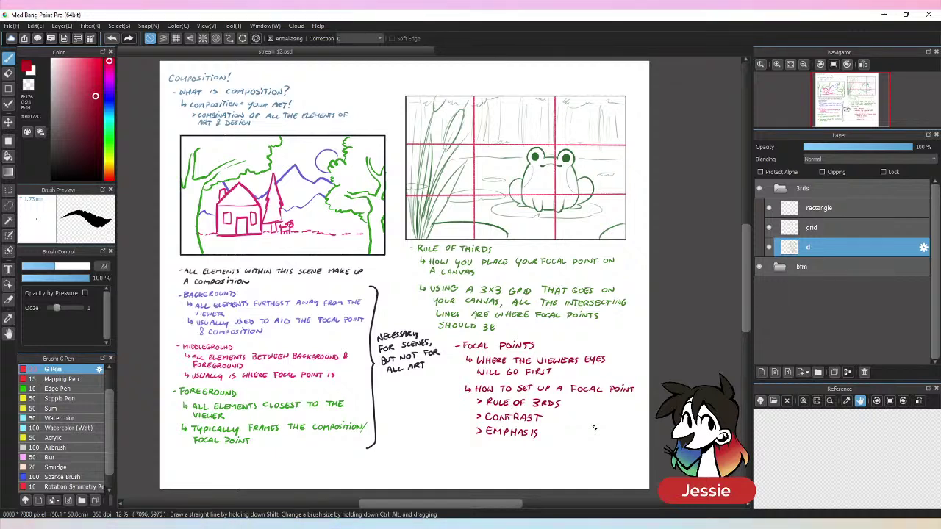
drag(542, 441, 549, 453)
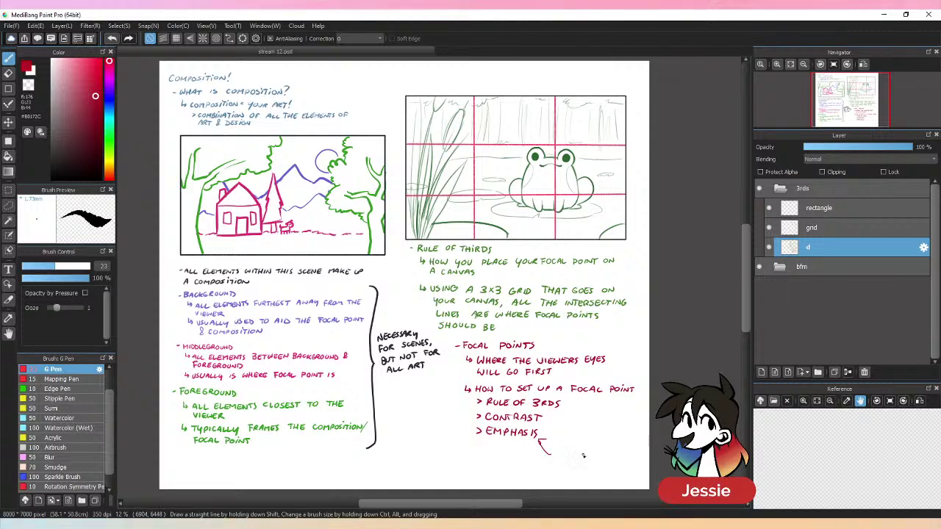
key(ctrl+z)
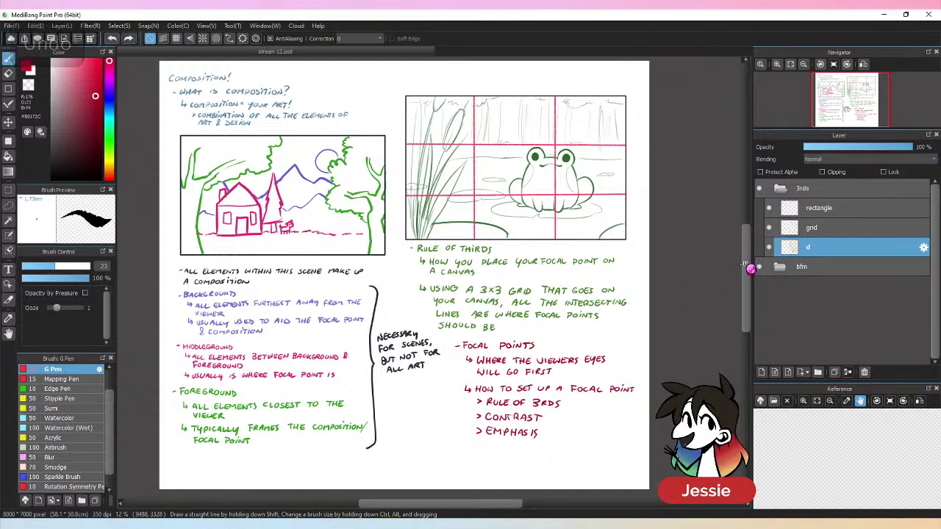
- Paint a solid purple #712F87 rounded block beside the "CONTRAST" and "EMPHASIS" lines using brush size 79
key(ctrl+plus)
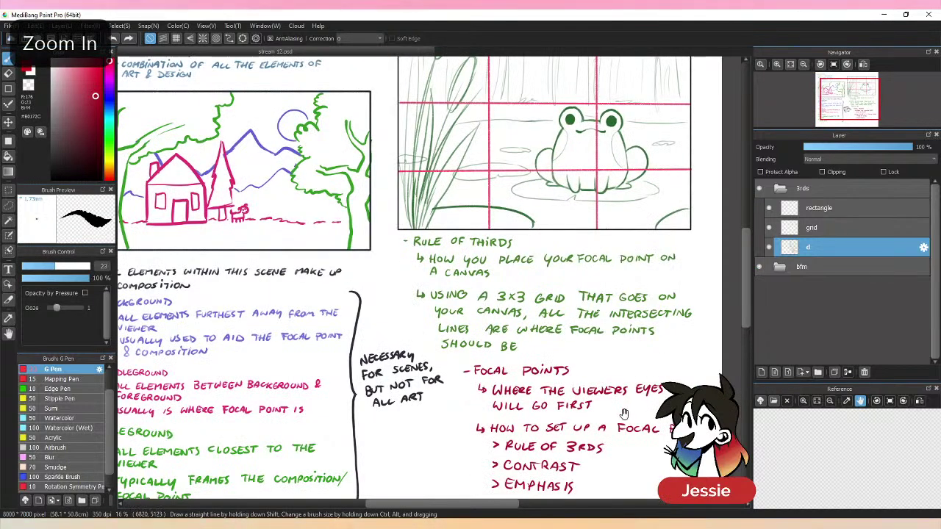
drag(623, 414, 361, 269)
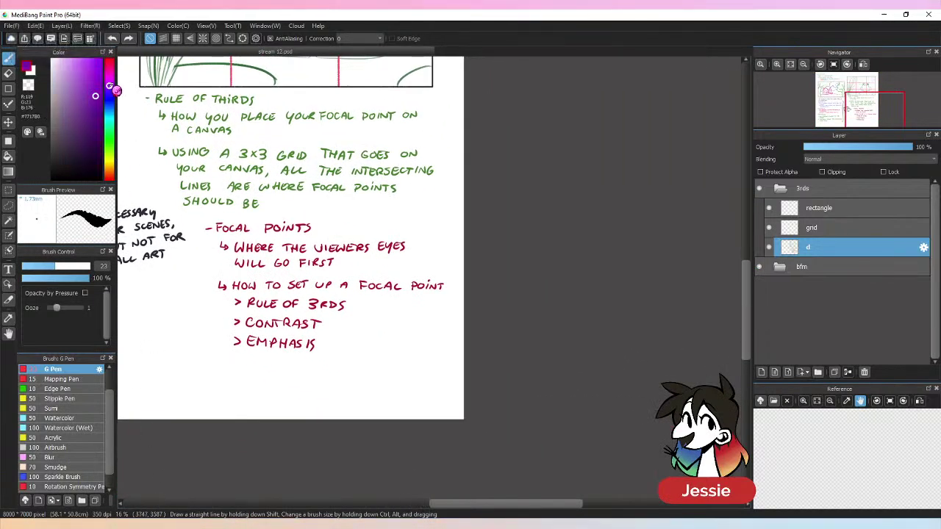
click(108, 83)
click(83, 115)
click(88, 266)
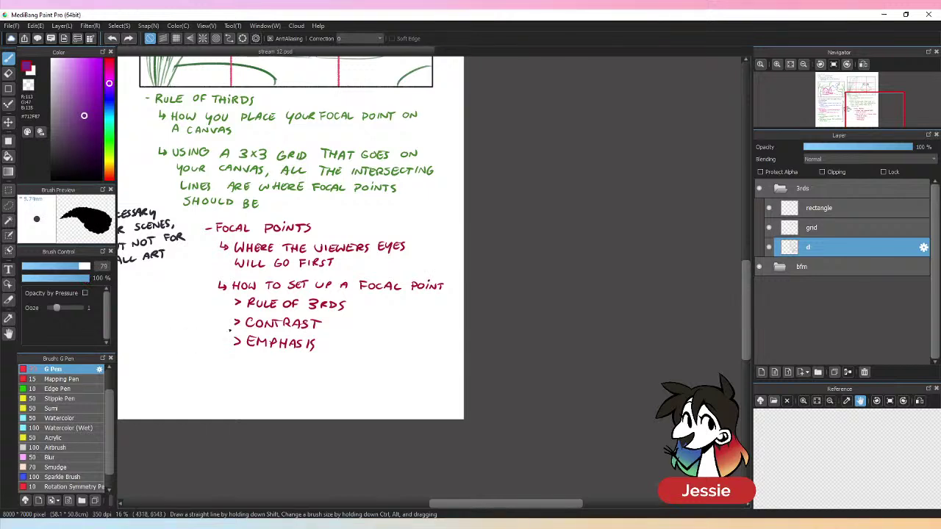
mouse_move(385, 342)
mouse_down()
mouse_move(346, 365)
mouse_move(358, 339)
mouse_move(389, 336)
mouse_move(348, 364)
mouse_move(410, 366)
mouse_move(405, 318)
mouse_move(337, 323)
mouse_move(351, 354)
mouse_move(381, 363)
mouse_move(411, 346)
mouse_move(398, 366)
mouse_move(406, 335)
mouse_move(364, 320)
mouse_up()
- Paint a pale yellow #FDDEAE crescent moon in the purple block as a contrast example, undoing the stray stroke
click(109, 160)
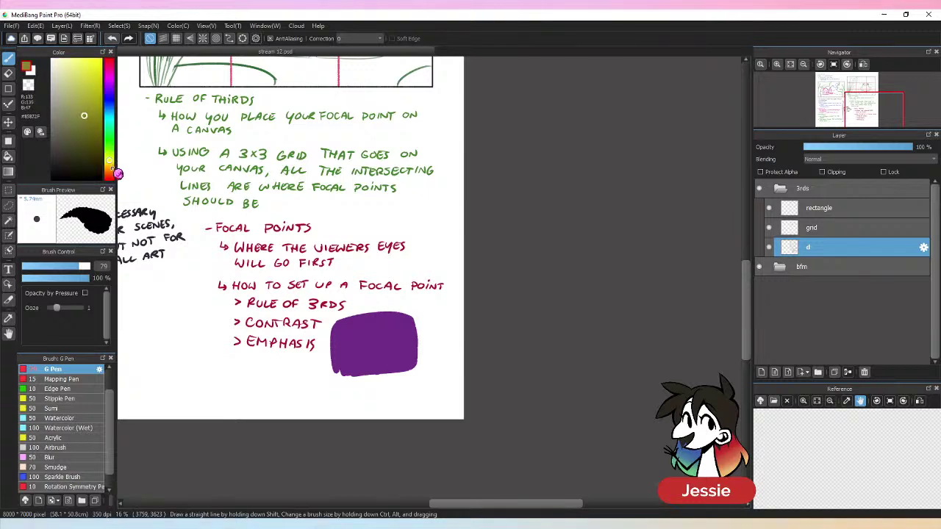
click(109, 168)
drag(84, 67, 66, 59)
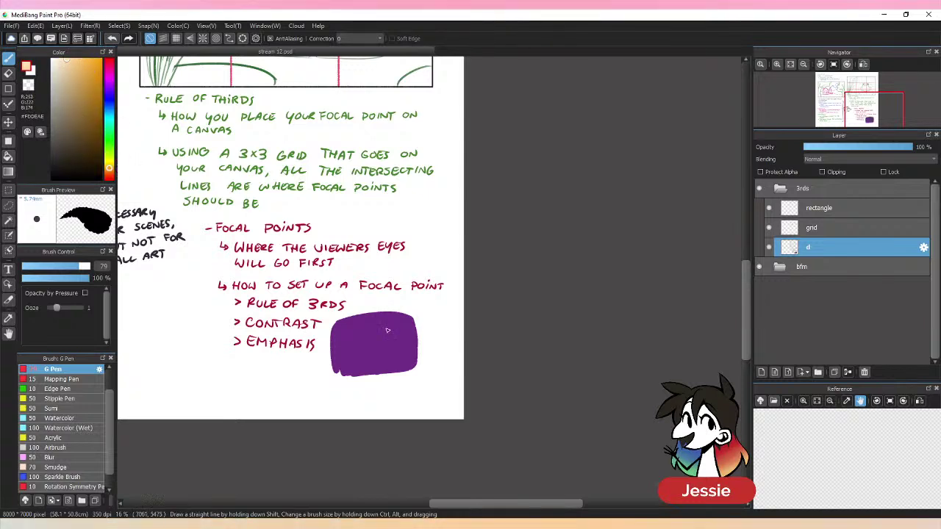
mouse_move(379, 329)
mouse_down()
mouse_move(390, 352)
mouse_move(366, 350)
mouse_move(357, 329)
mouse_up()
key(ctrl+z)
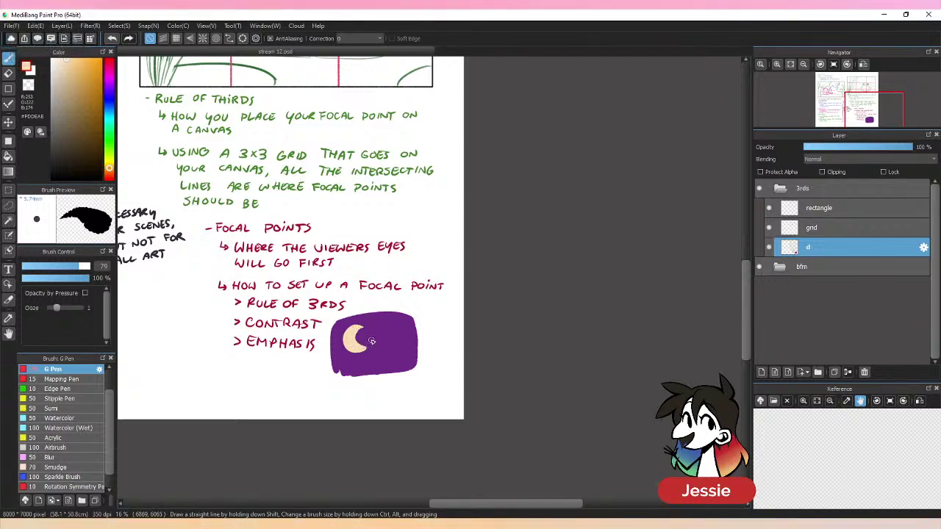
- Set the brush colour to the muted greyish purple #A891AB for the night-sky doodle beside the focal point notes
key(alt)
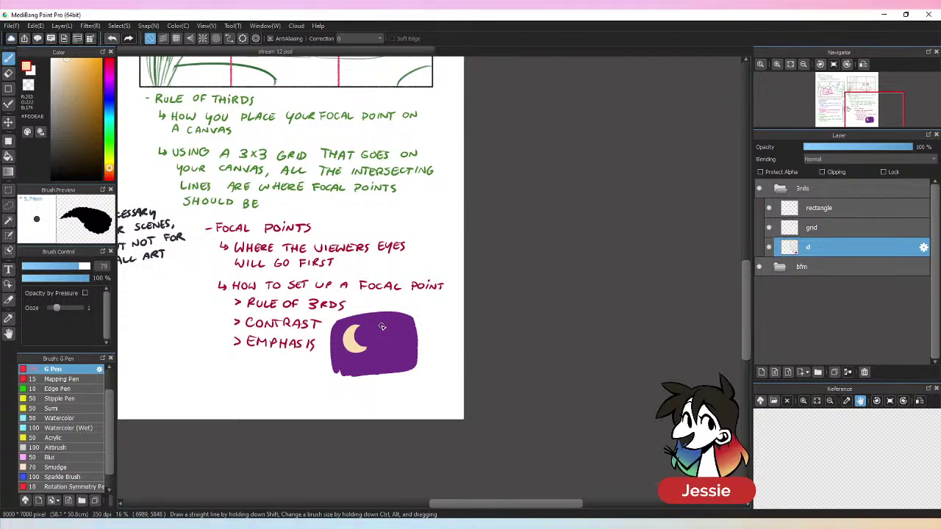
scroll(381, 326, down, 3)
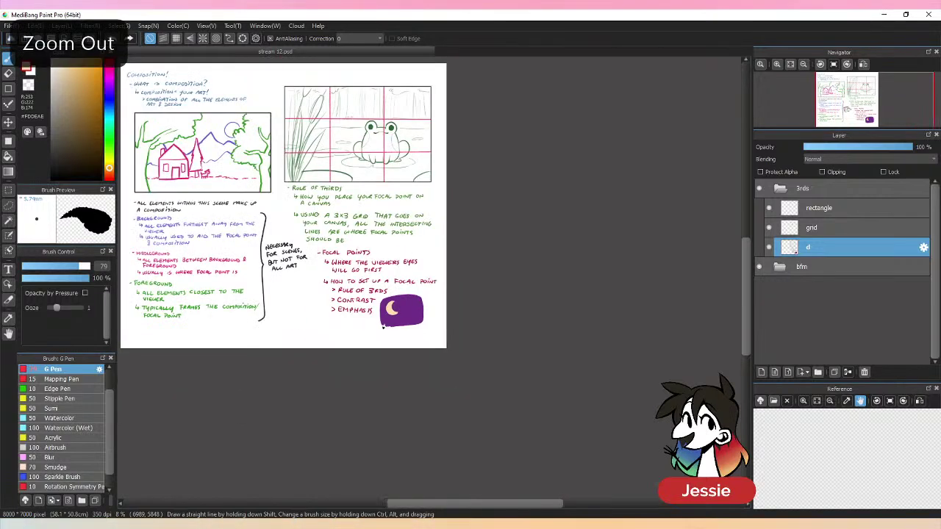
scroll(382, 326, up, 1)
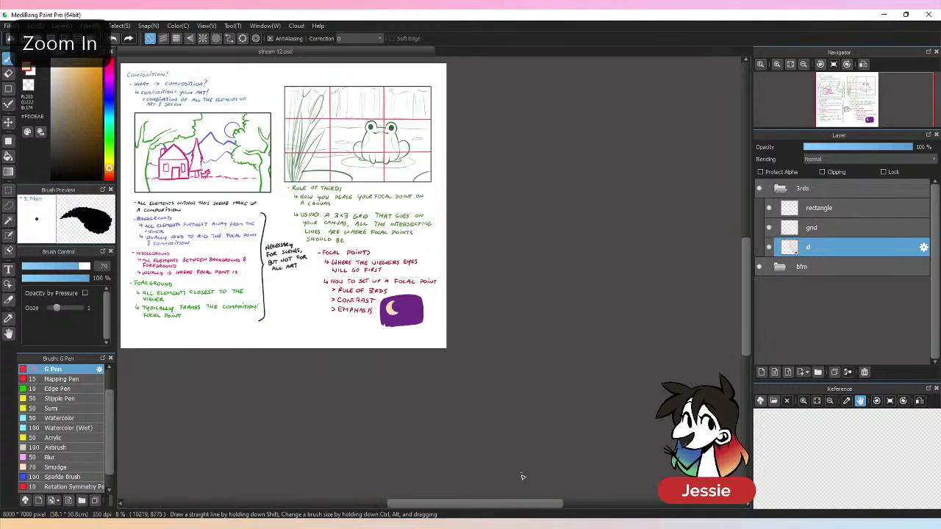
scroll(488, 494, up, 2)
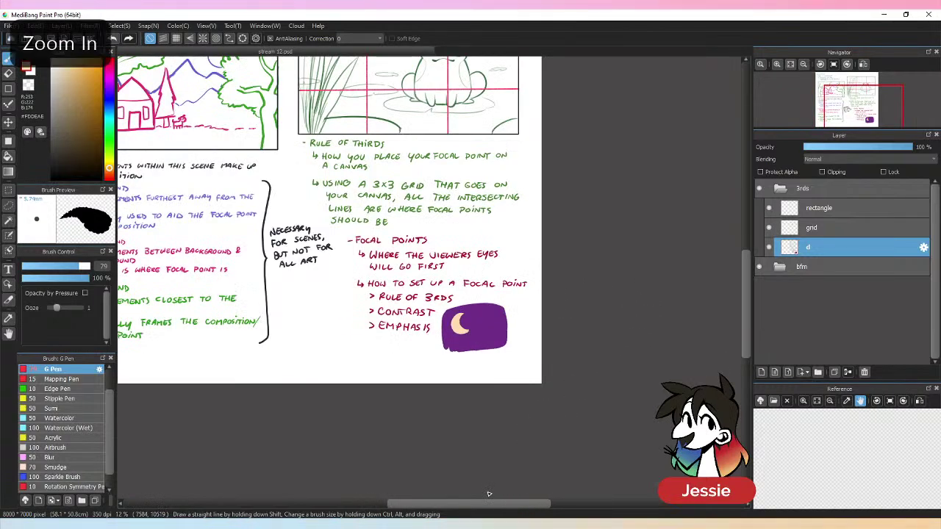
scroll(488, 494, up, 2)
click(109, 80)
mouse_move(65, 85)
mouse_down()
mouse_move(57, 77)
mouse_move(66, 100)
mouse_move(58, 93)
mouse_up()
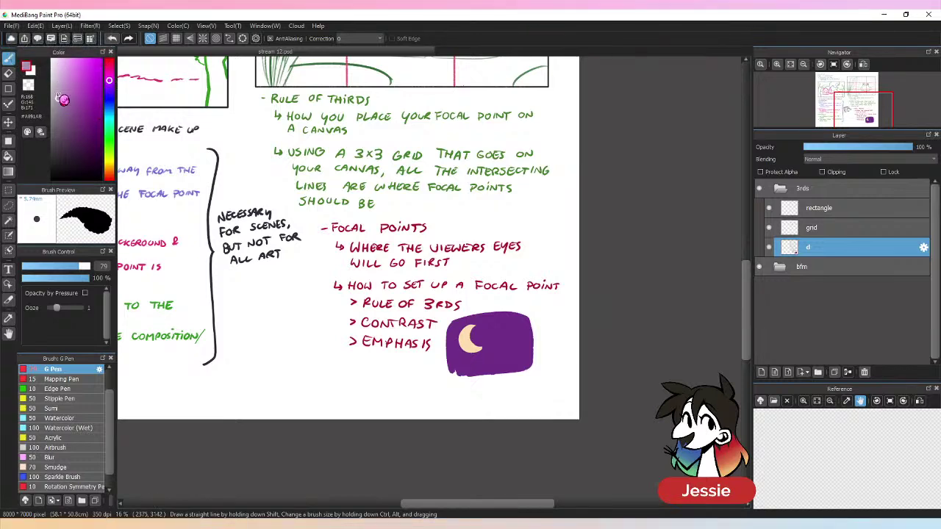
click(497, 334)
click(510, 334)
key(ctrl+z)
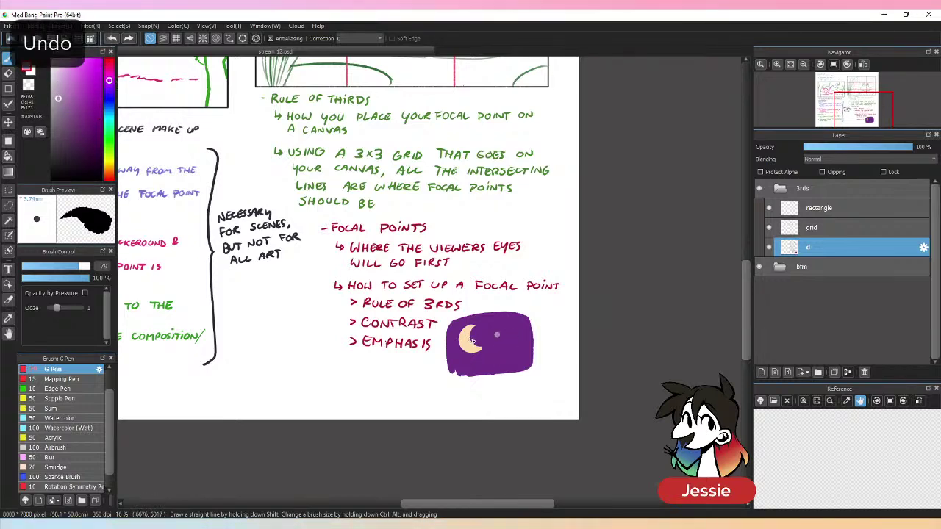
- Dot small greyish-purple stars of varied size around the crescent moon across the purple night sky
click(505, 322)
click(509, 332)
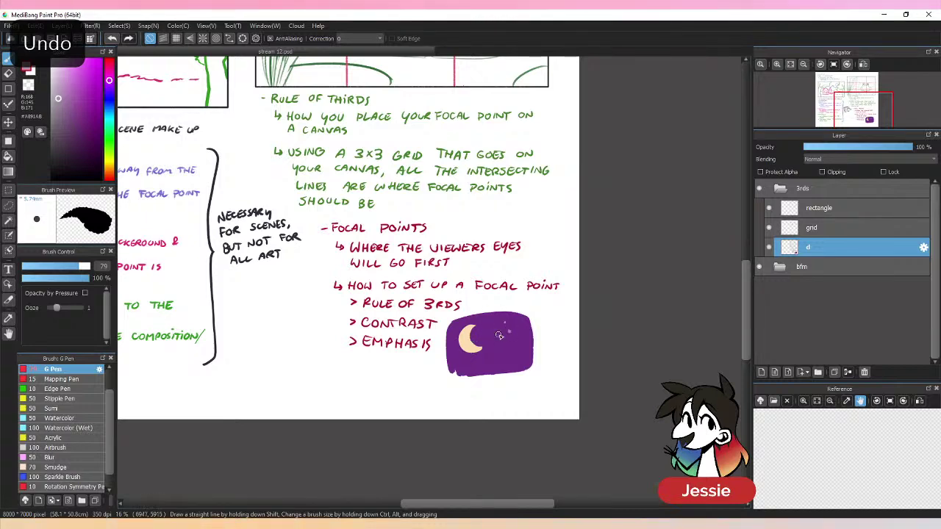
click(486, 342)
click(504, 350)
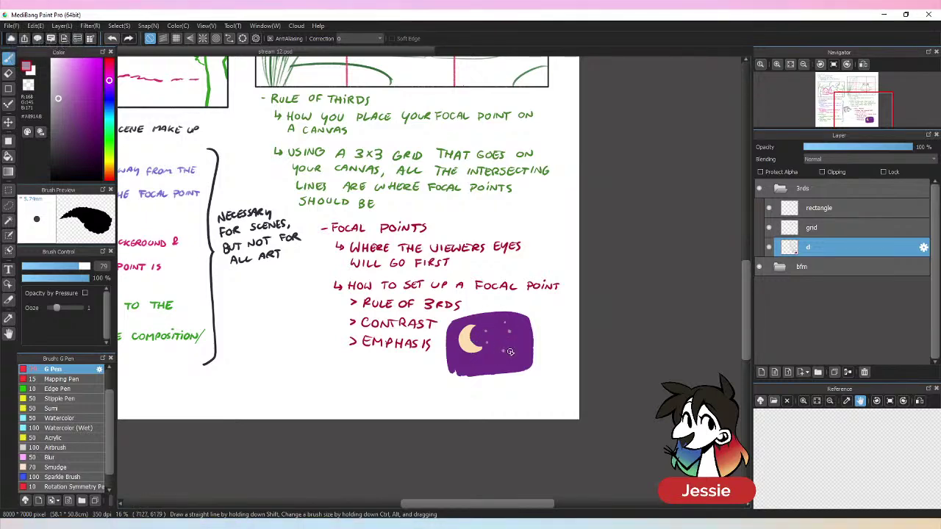
click(500, 339)
click(522, 347)
click(521, 358)
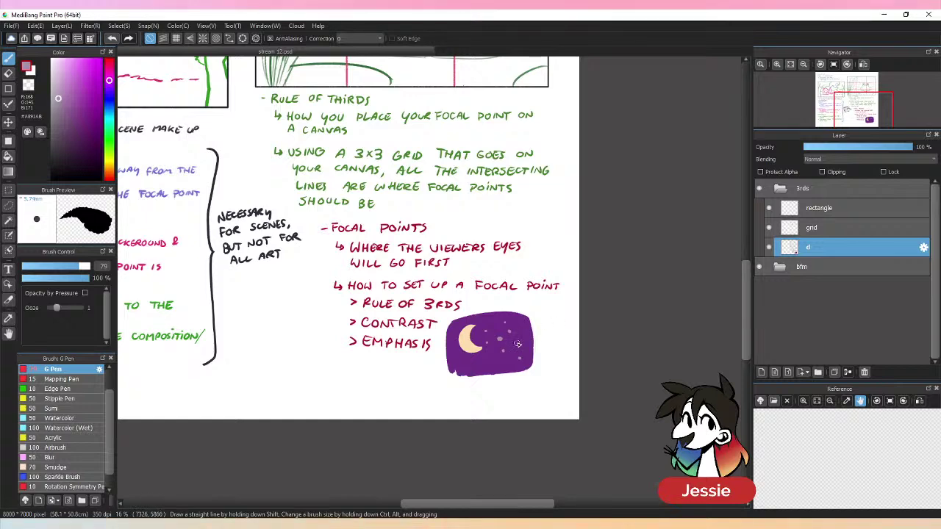
click(483, 365)
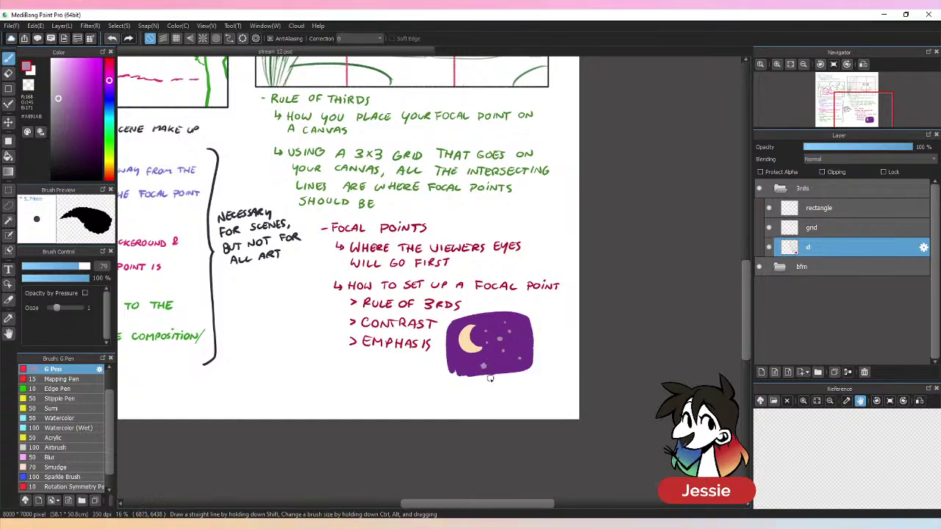
click(464, 364)
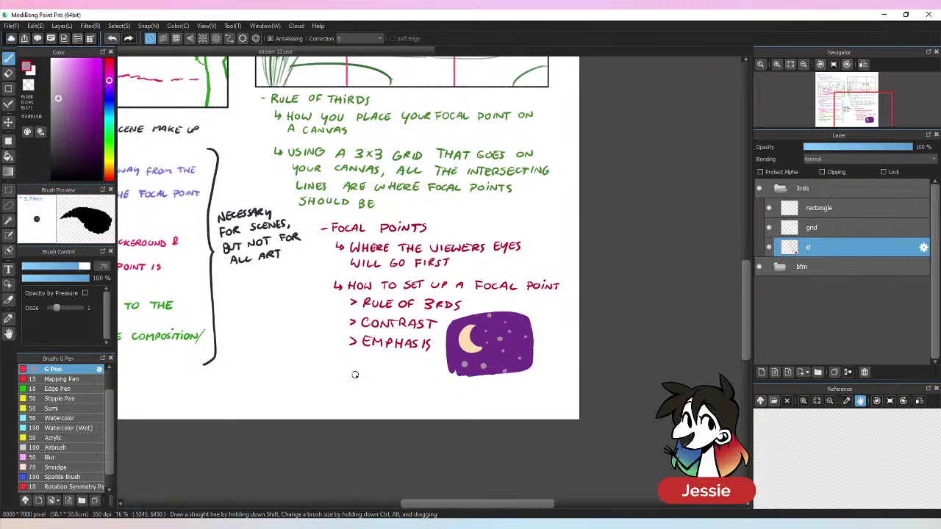
- Check the starry moon doodle up close and within the page, and save the composition notes
key(ctrl+minus)
key(ctrl+plus)
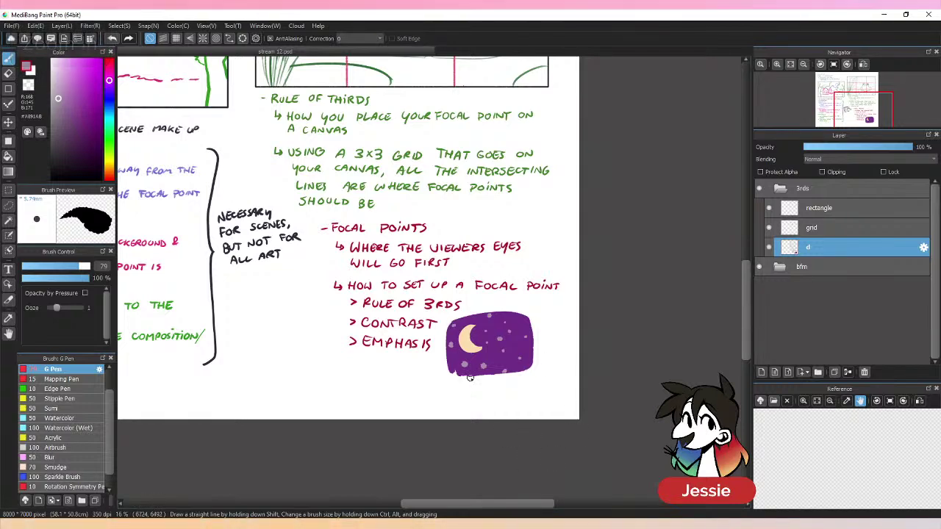
key(ctrl+plus)
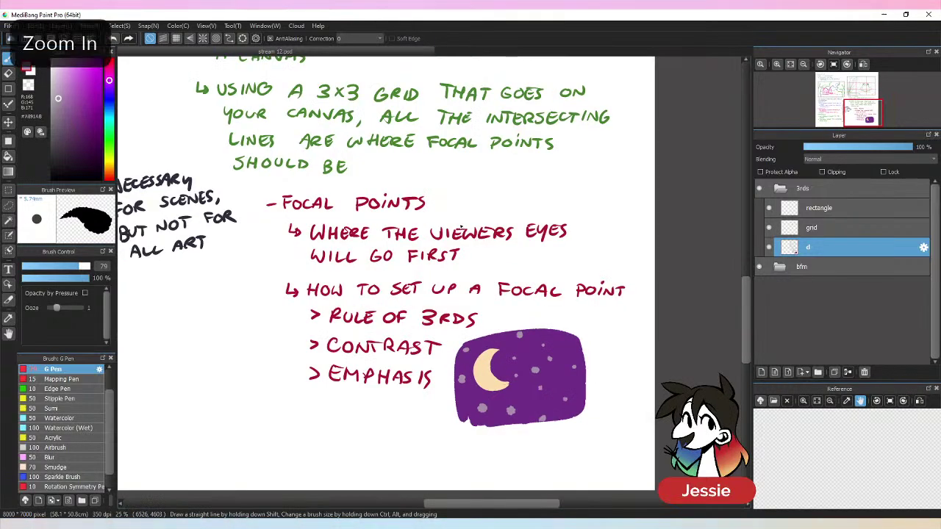
key(ctrl+minus)
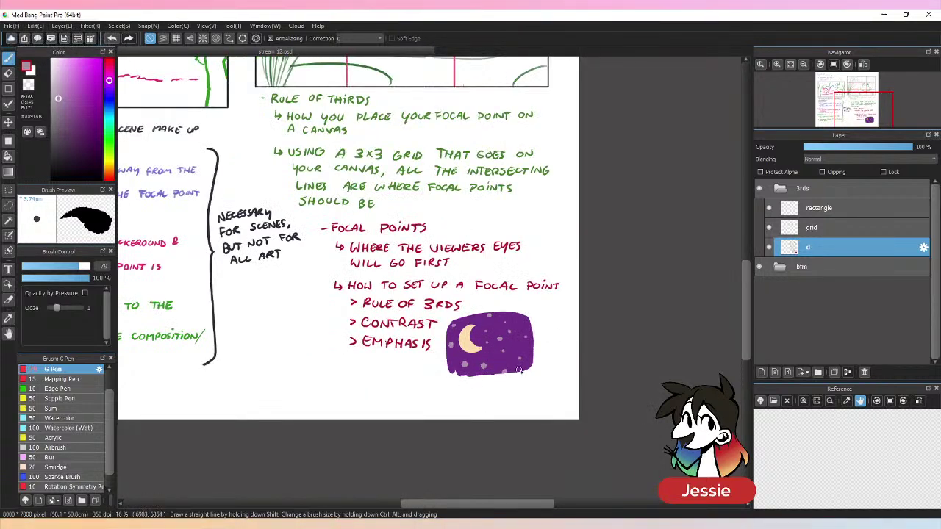
key(ctrl+minus)
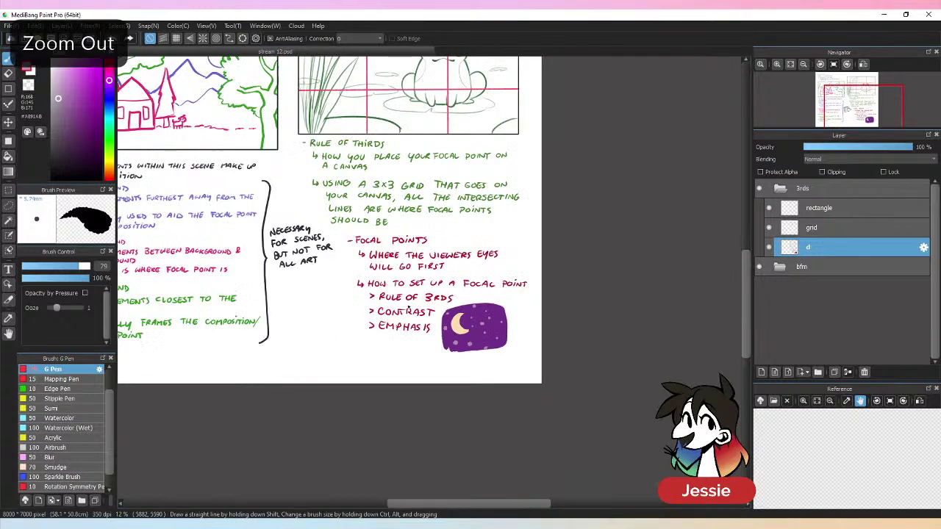
key(ctrl+s)
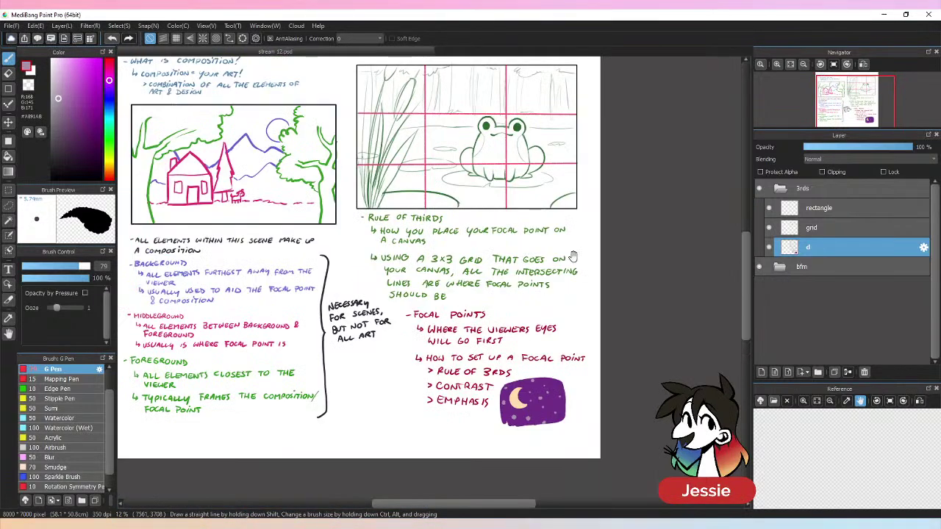
- Mark the house and trees area of the landscape sketch with temporary pen strokes, undoing each one
drag(573, 256, 645, 326)
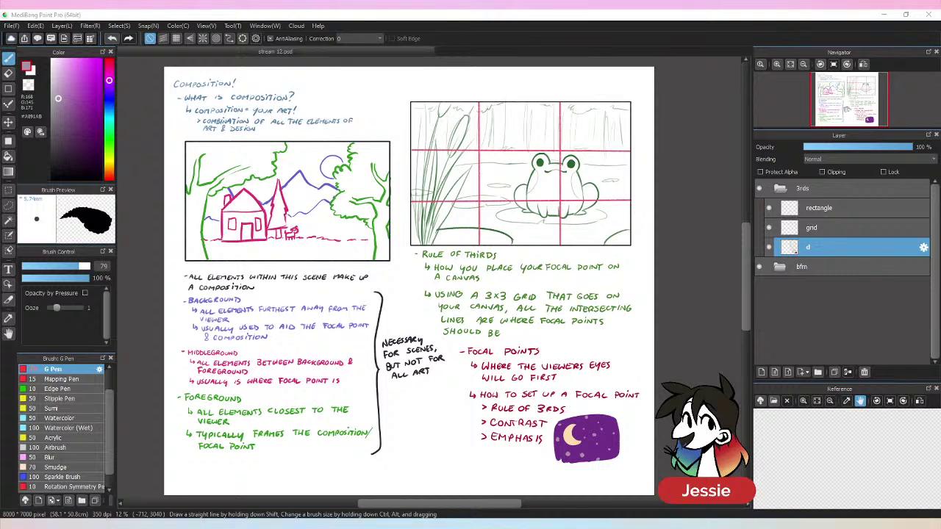
click(399, 15)
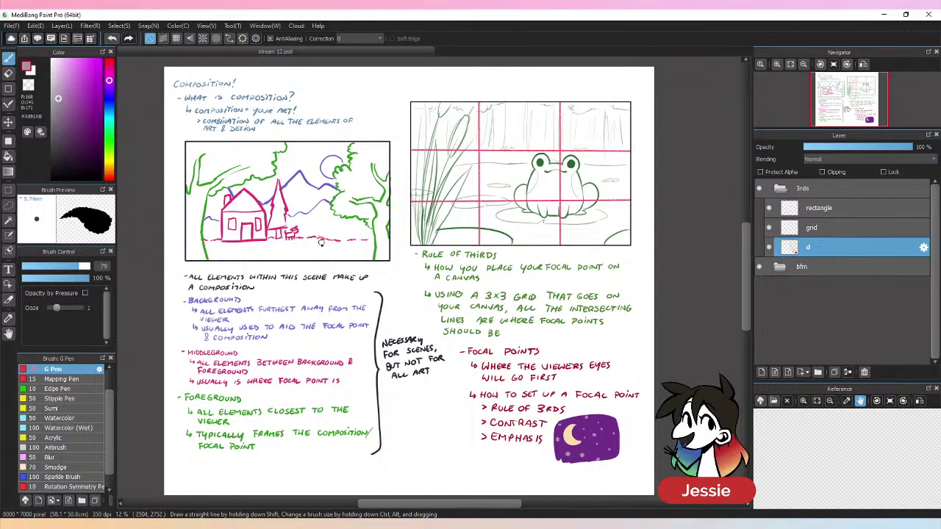
mouse_move(322, 241)
mouse_down()
mouse_move(283, 177)
mouse_move(261, 179)
mouse_up()
key(ctrl+z)
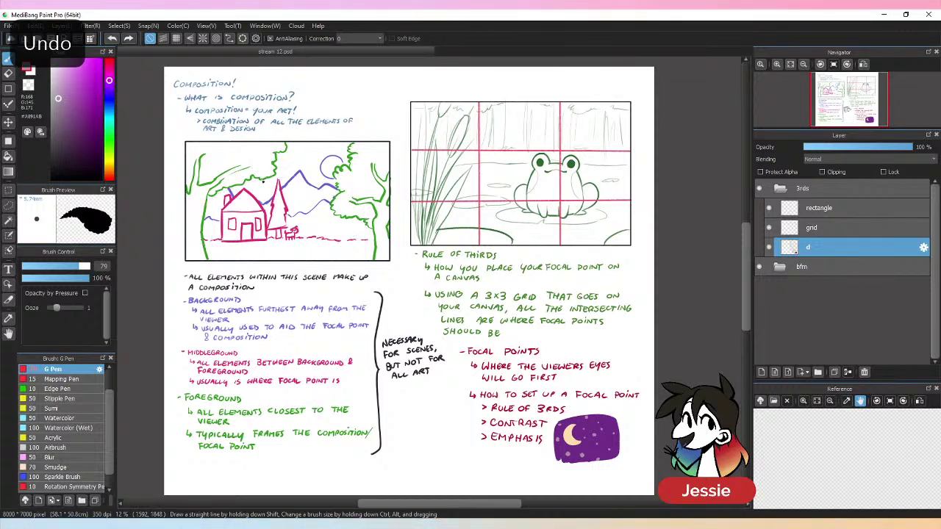
mouse_move(260, 180)
mouse_down()
mouse_move(270, 243)
mouse_move(292, 187)
mouse_up()
key(ctrl+z)
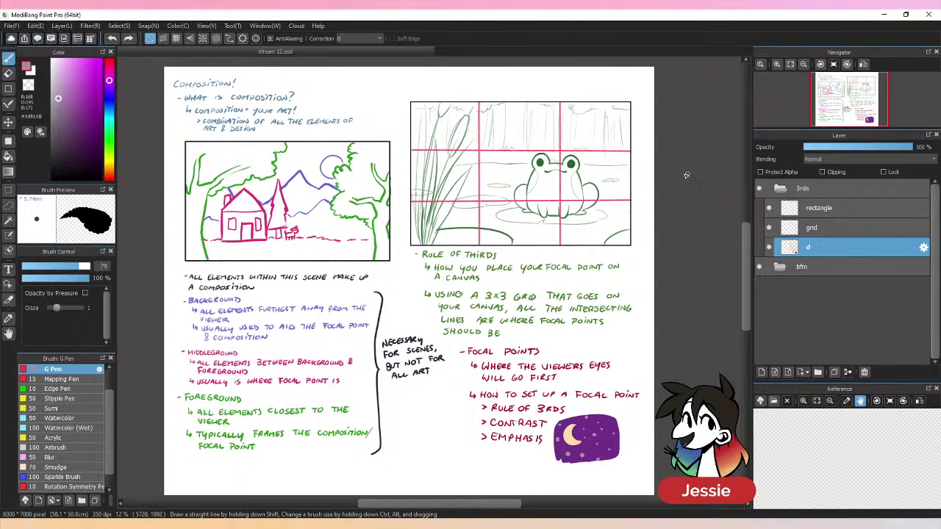
- Circle the two grid intersections at the frog in the rule of thirds sketch and undo both circles
drag(558, 193, 567, 203)
drag(560, 136, 547, 148)
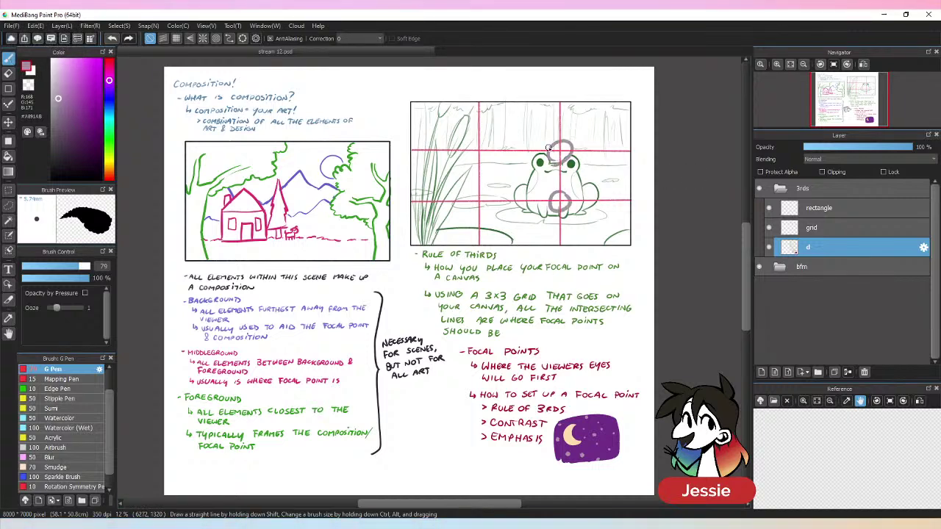
key(ctrl+z)
key(ctrl+z)
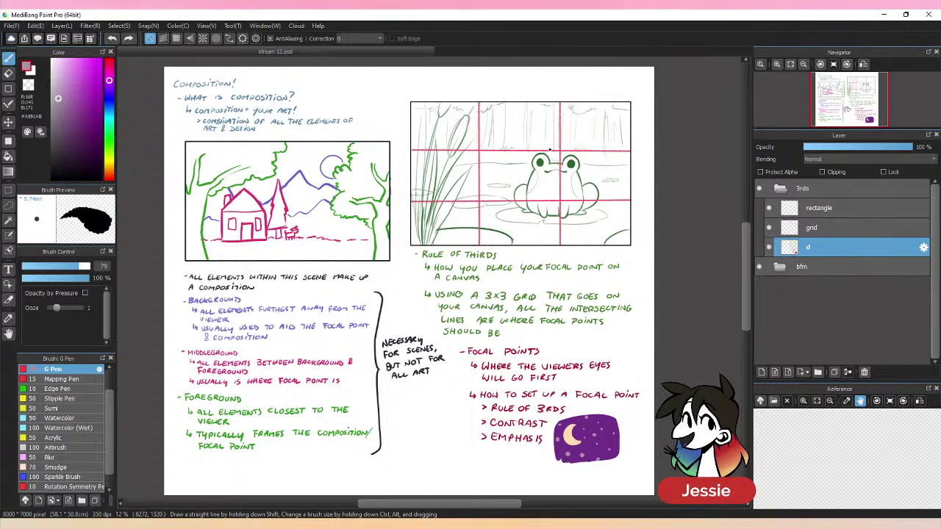
- Save the composition notes and create a new image 6000 pixels wide and 4000 pixels high
key(ctrl+s)
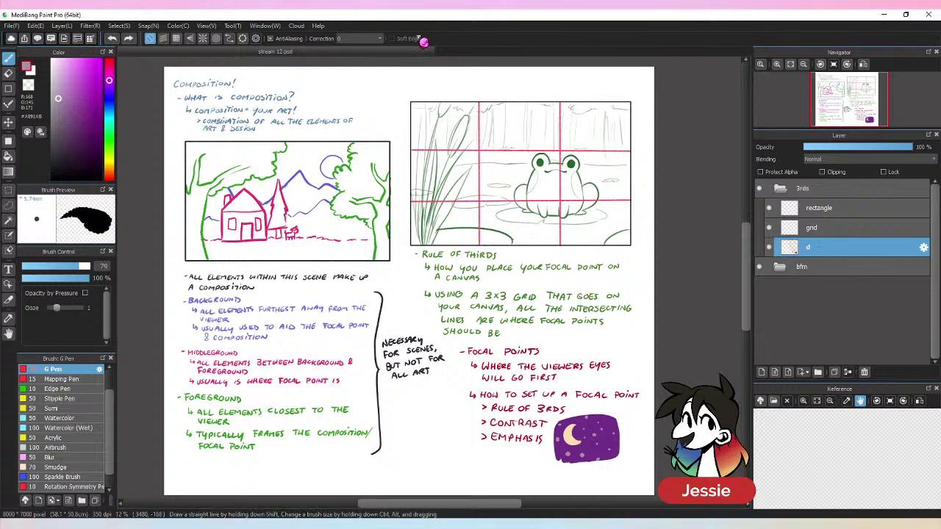
click(11, 25)
click(27, 40)
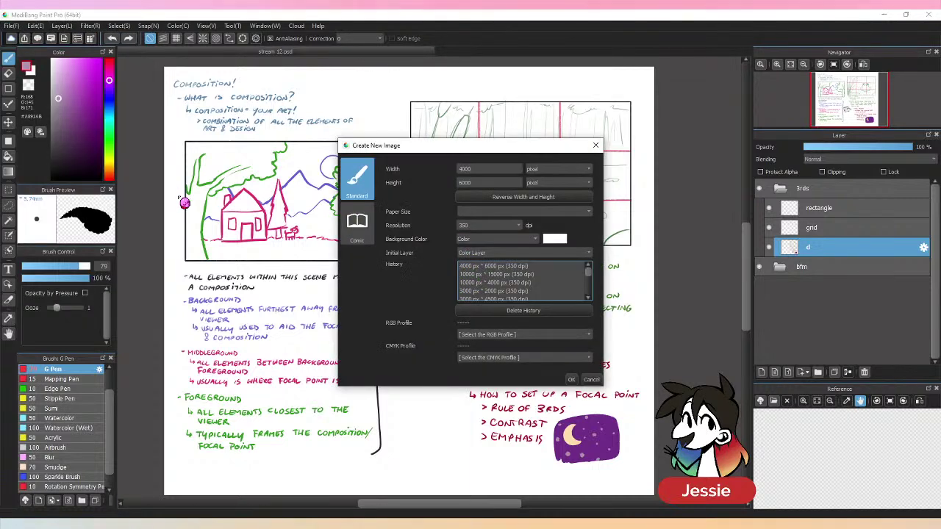
double_click(474, 183)
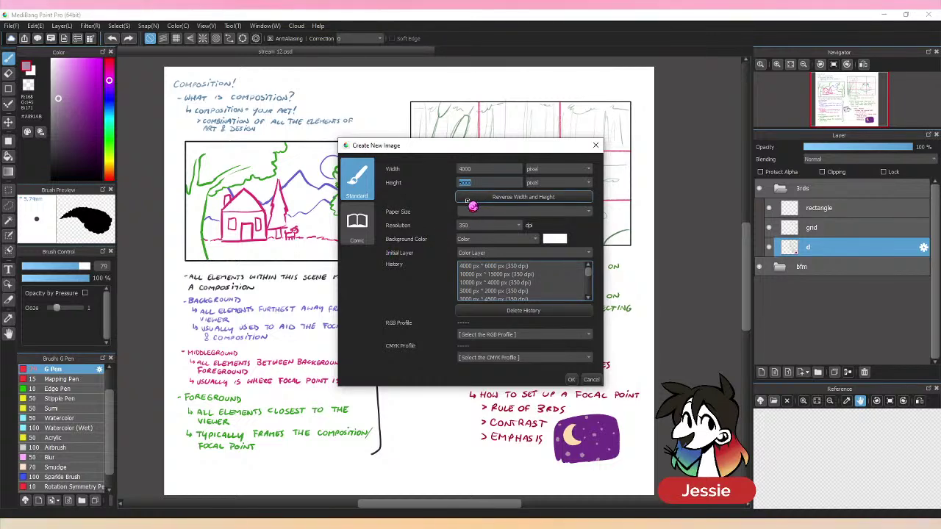
text(4000)
key(Tab)
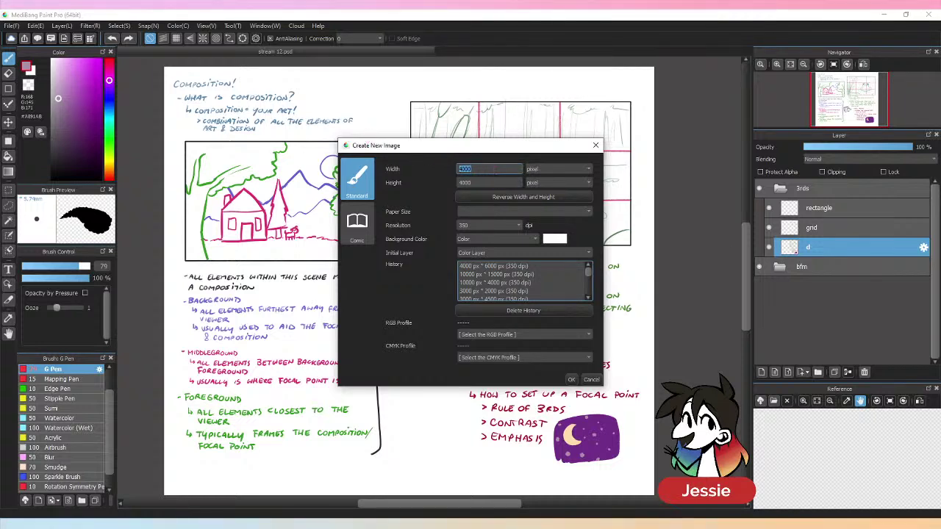
text(6000)
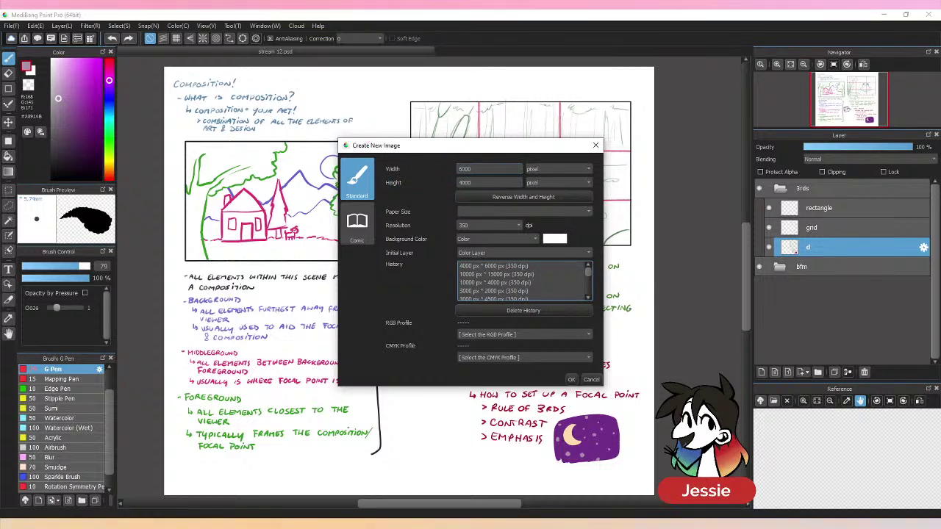
click(571, 379)
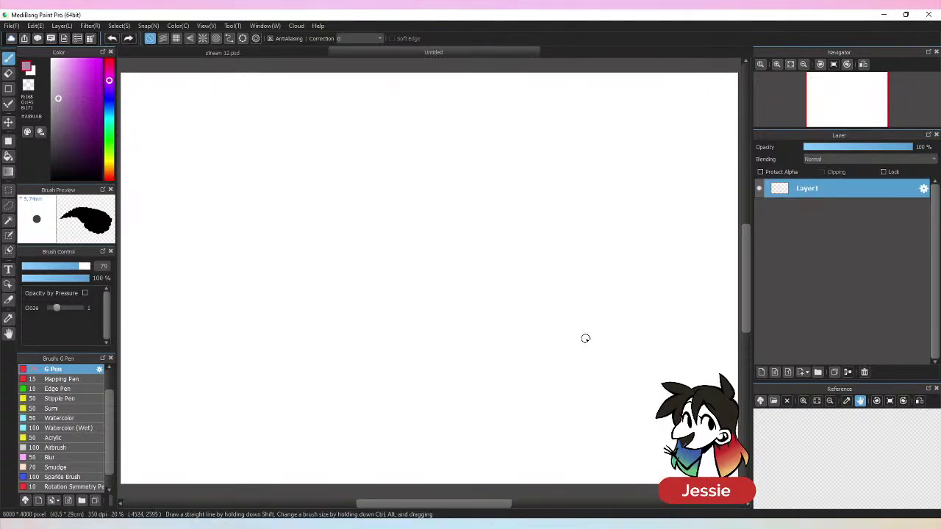
- Rename the only layer of the new untitled canvas as d
key(ctrl+minus)
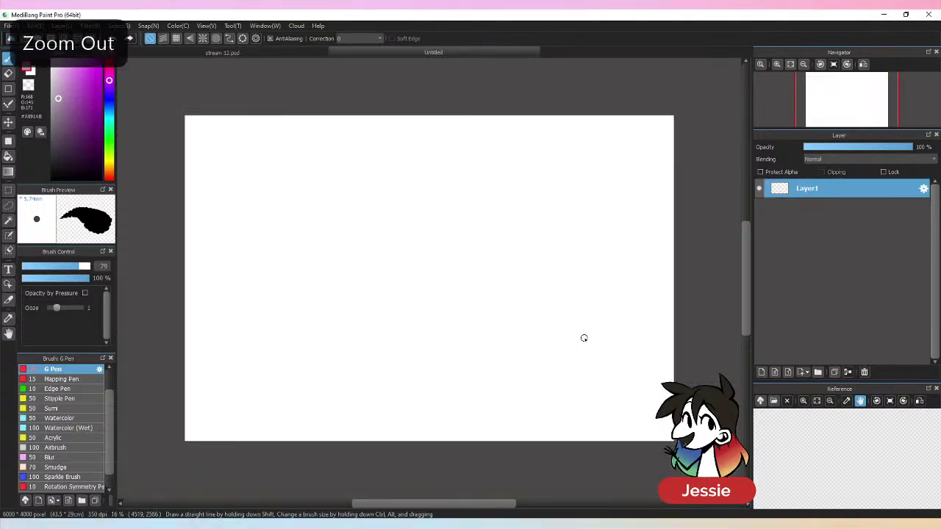
click(268, 55)
click(440, 54)
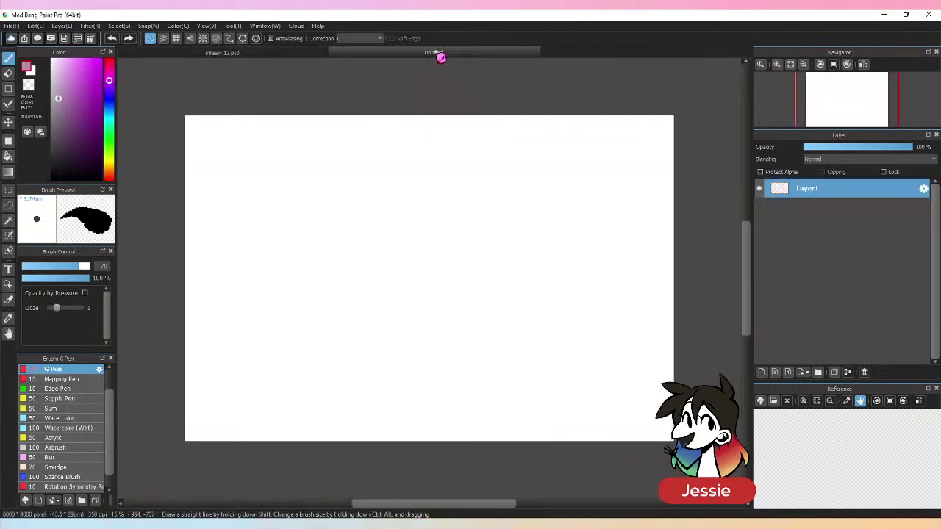
double_click(821, 192)
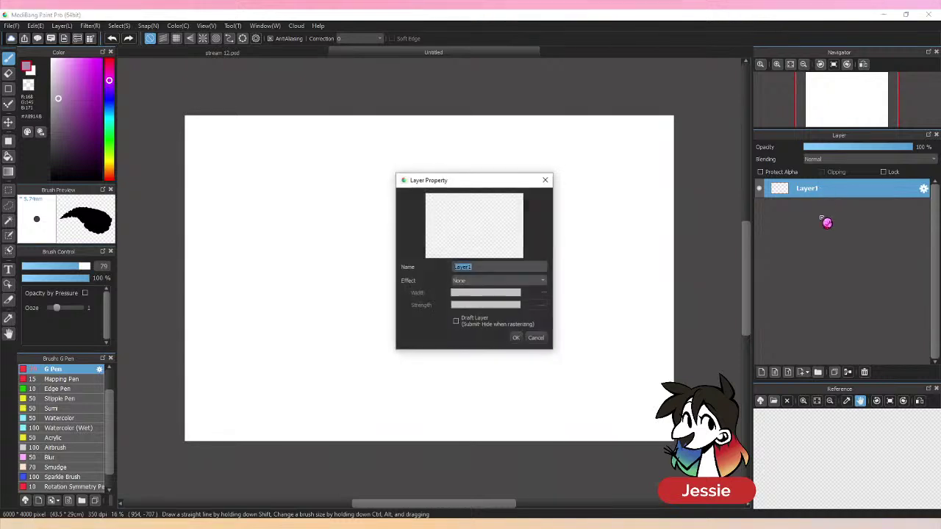
text(d)
key(Return)
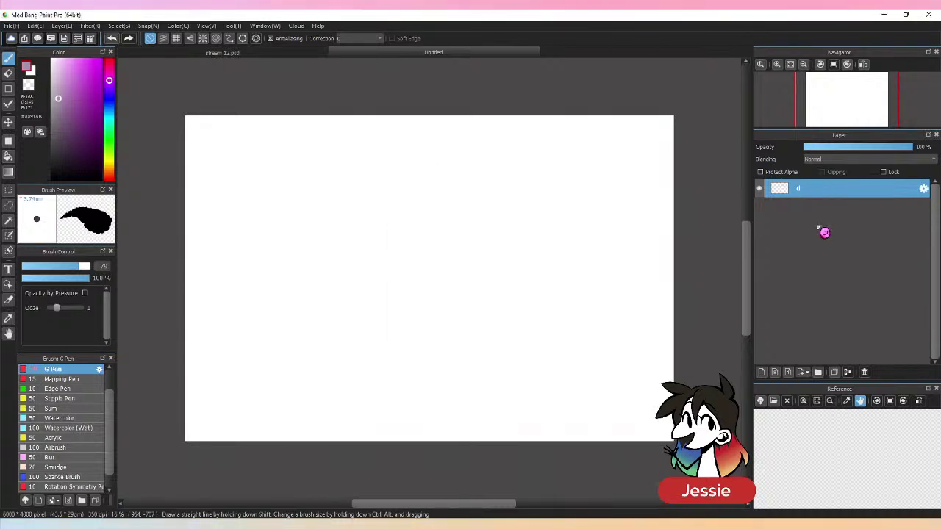
- Set the G Pen size to 25 and test it with a loose zigzag stroke, undoing the stroke
drag(81, 266, 67, 269)
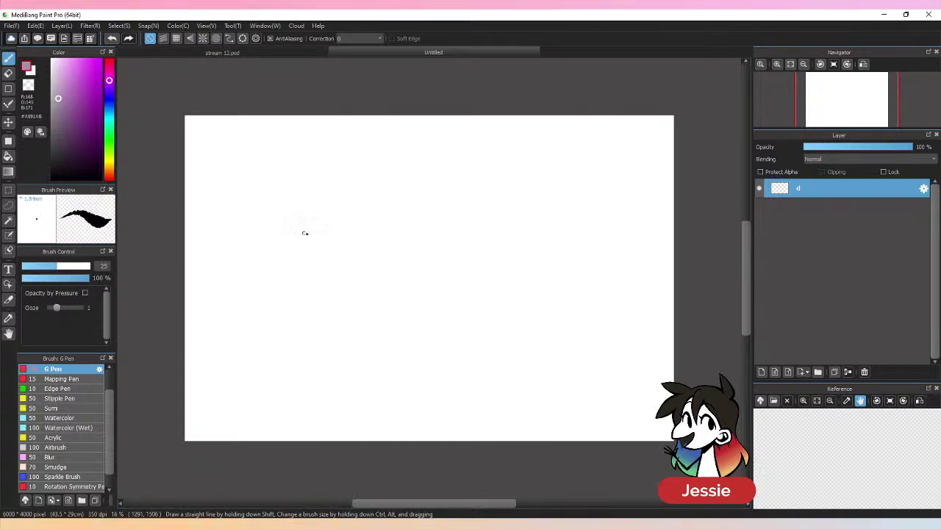
mouse_move(358, 203)
mouse_down()
mouse_move(326, 227)
mouse_move(451, 353)
mouse_move(470, 350)
mouse_up()
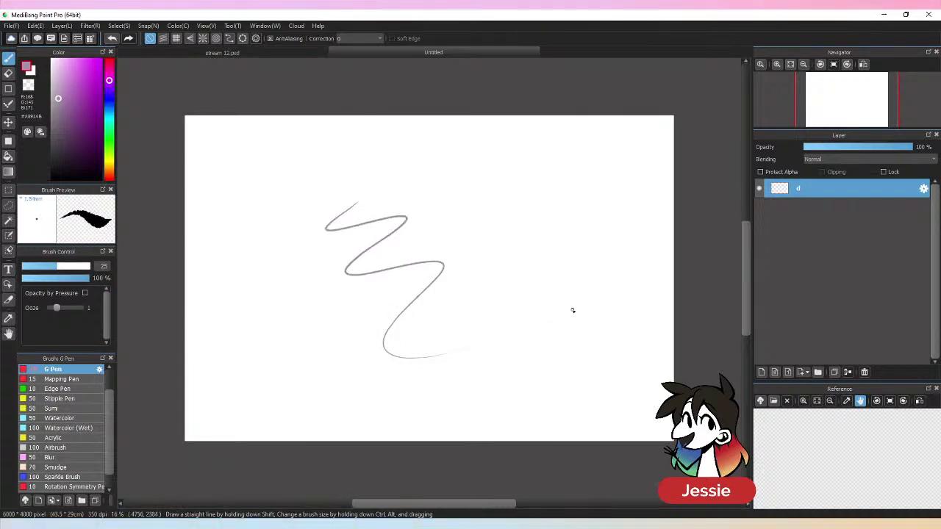
key(ctrl+z)
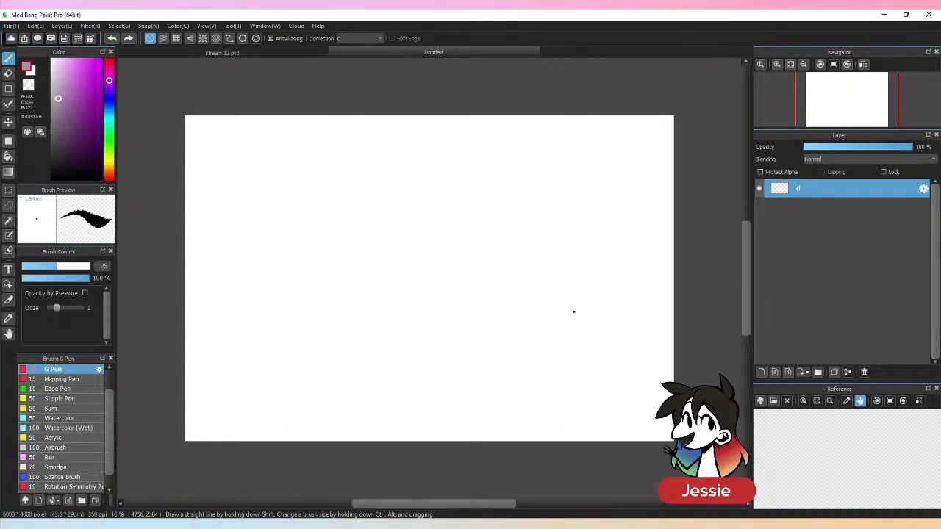
click(272, 53)
click(464, 54)
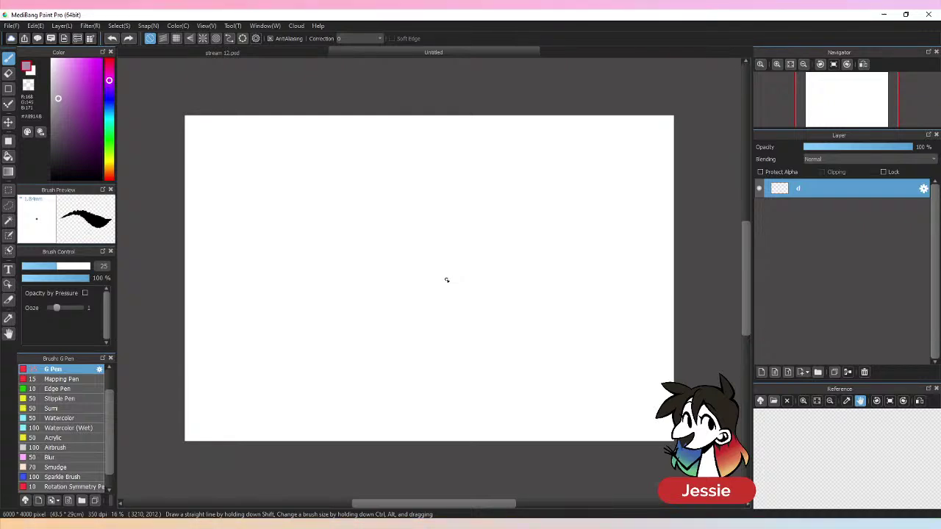
- Set the G Pen size to 37 and pick the muted blue #6391BE as the drawing color
click(66, 266)
click(89, 98)
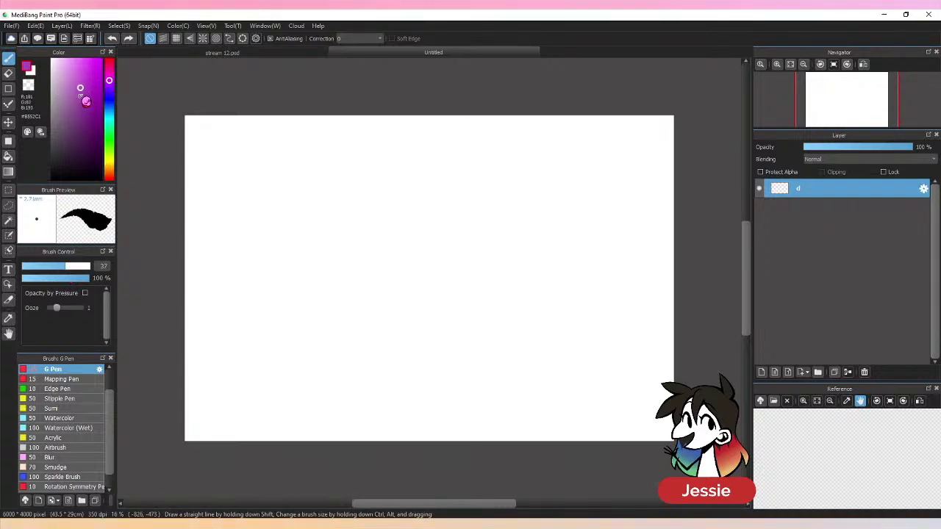
click(108, 109)
click(81, 91)
drag(74, 85, 75, 90)
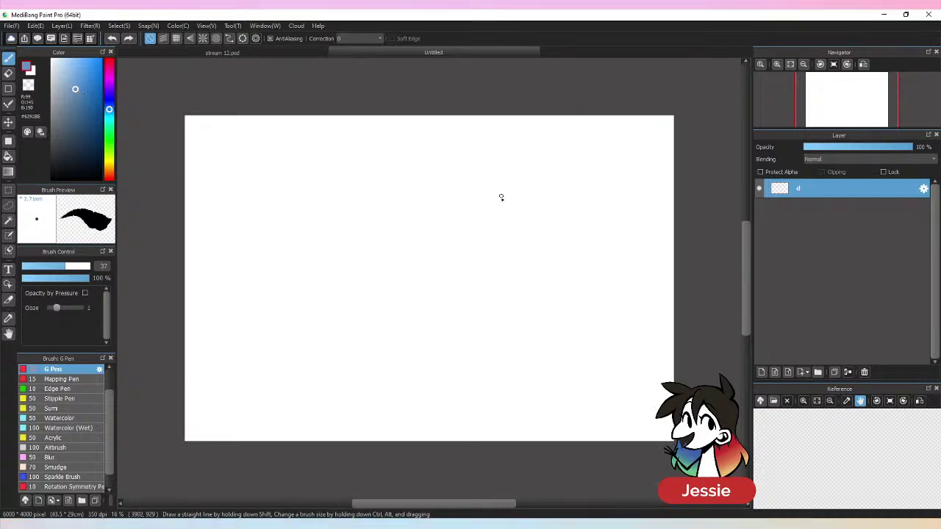
- Test the blue G Pen with two loose zigzag strokes on the blank untitled canvas, undoing each one
mouse_move(464, 223)
mouse_down()
mouse_move(444, 255)
mouse_move(616, 323)
mouse_up()
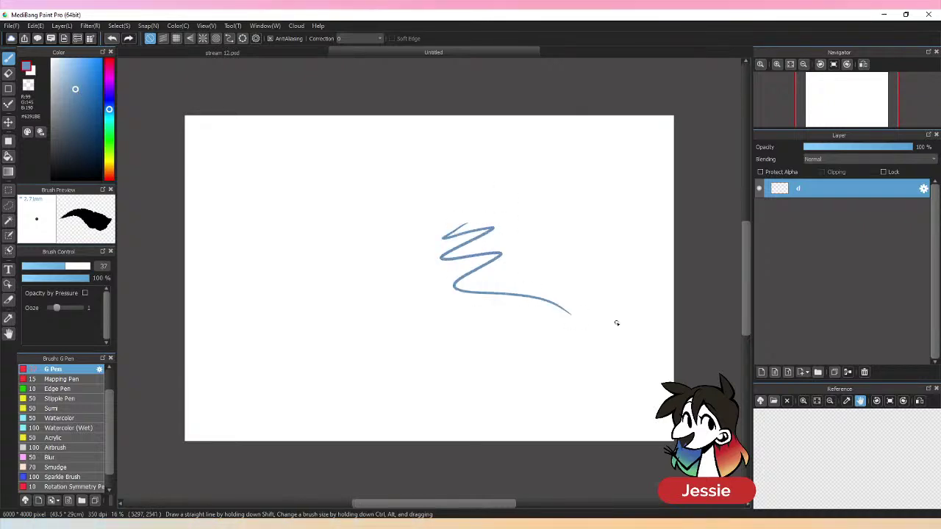
key(ctrl+z)
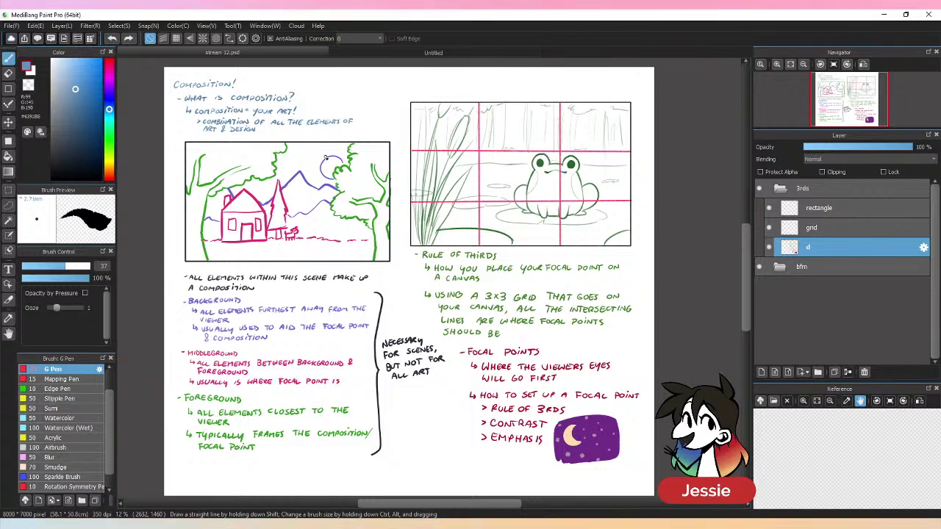
click(440, 52)
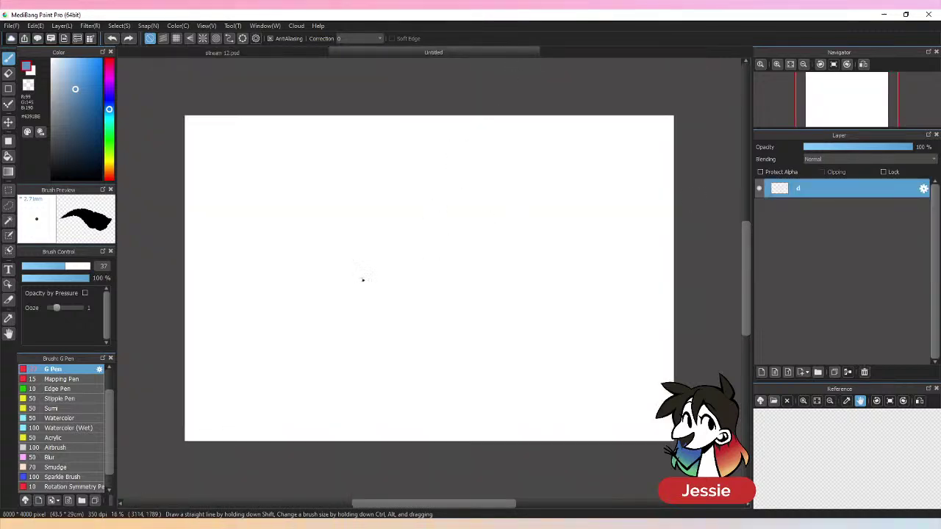
mouse_move(445, 221)
mouse_down()
mouse_move(438, 234)
mouse_move(516, 272)
mouse_up()
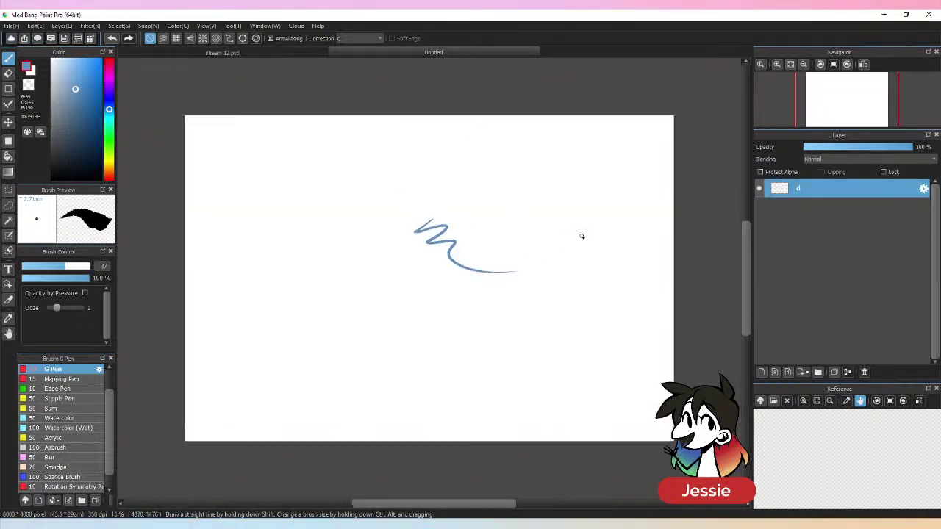
key(ctrl+z)
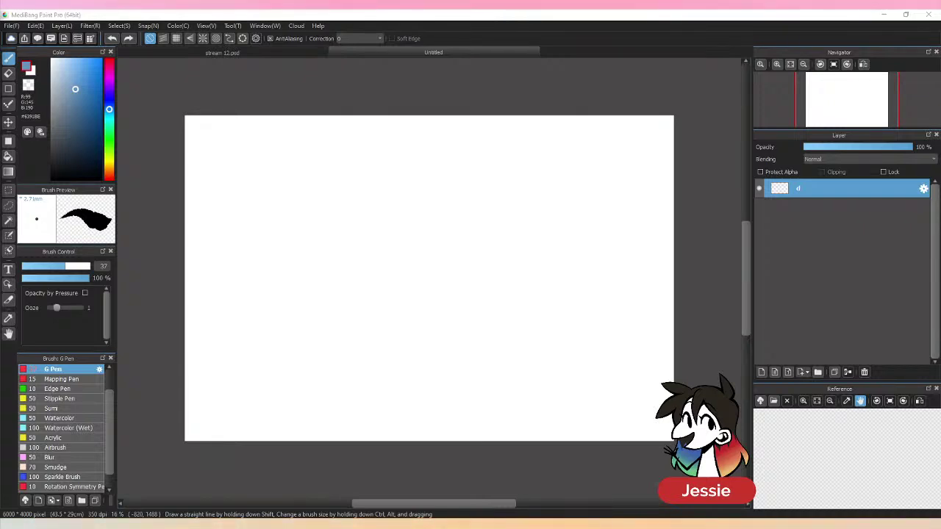
click(245, 58)
click(439, 52)
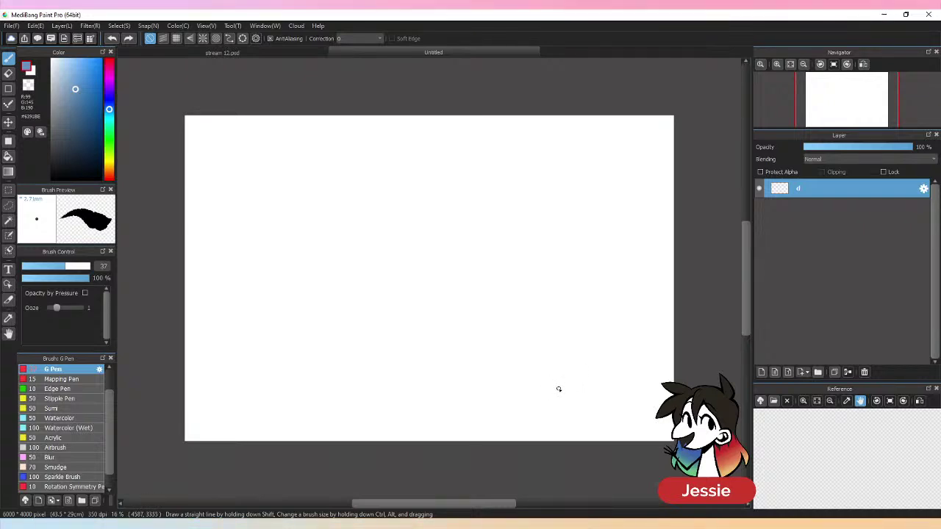
drag(560, 390, 559, 394)
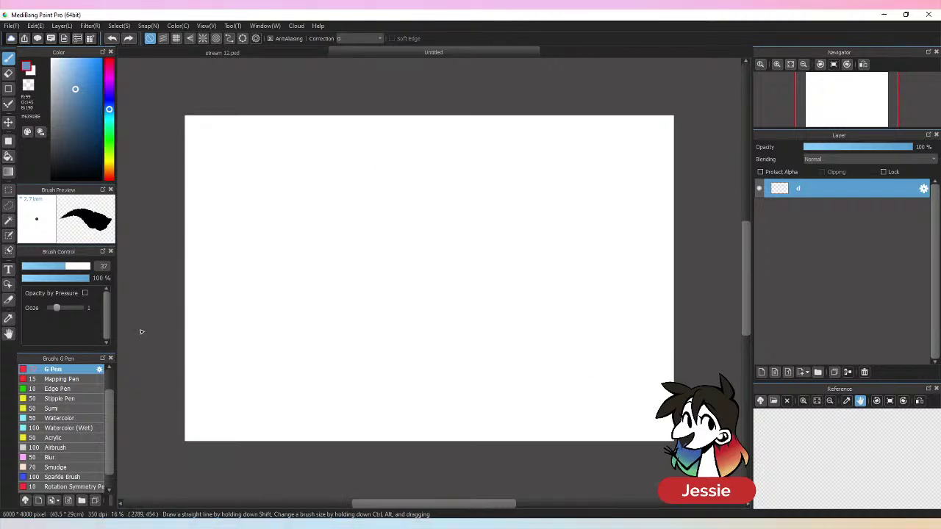
drag(78, 267, 72, 266)
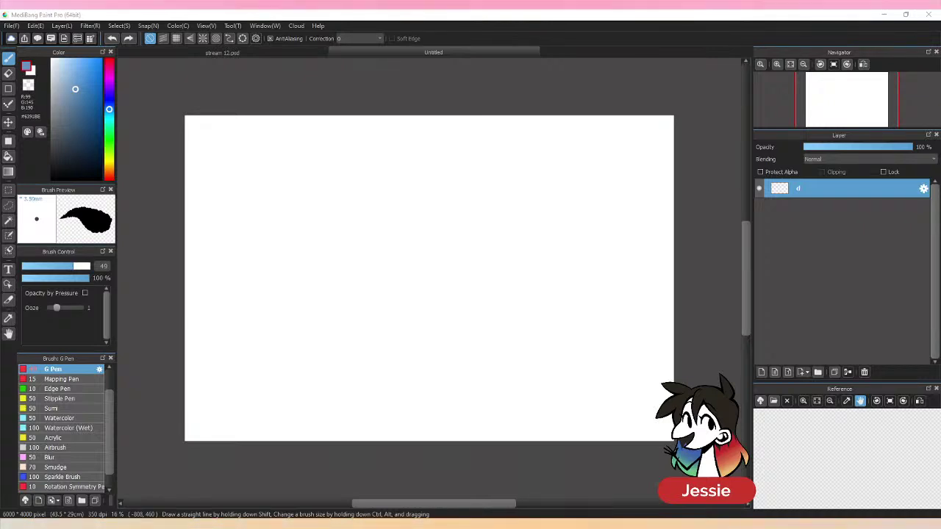
click(761, 401)
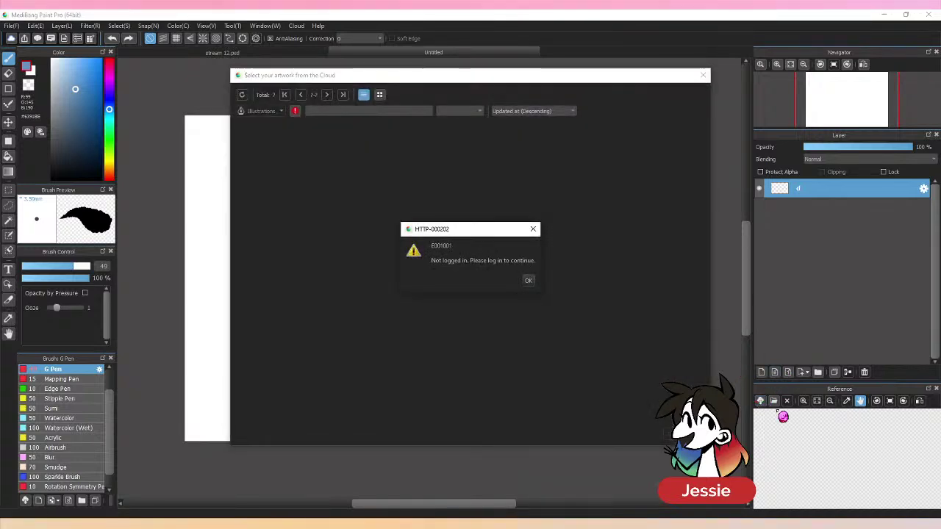
click(534, 278)
click(703, 75)
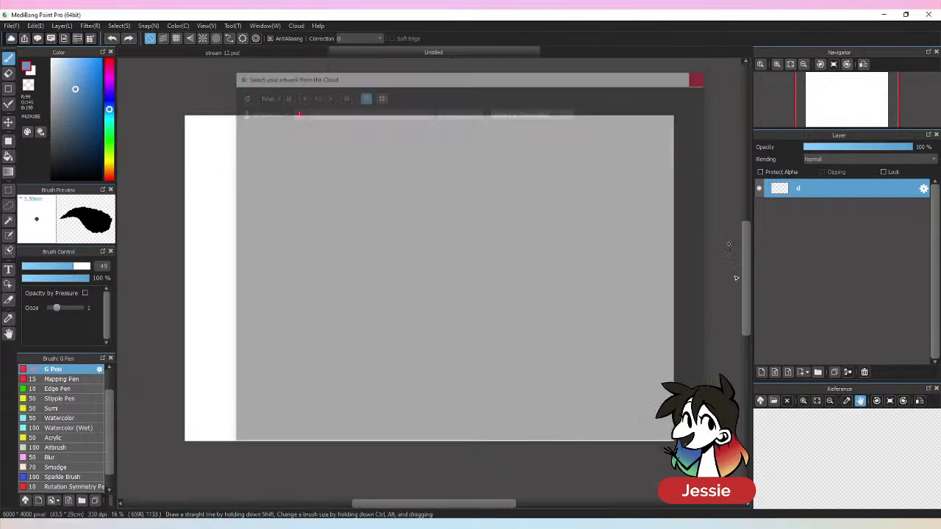
- Load the X-wing picture as the reference image and show it enlarged and flipped horizontally in a taller reference area
click(774, 401)
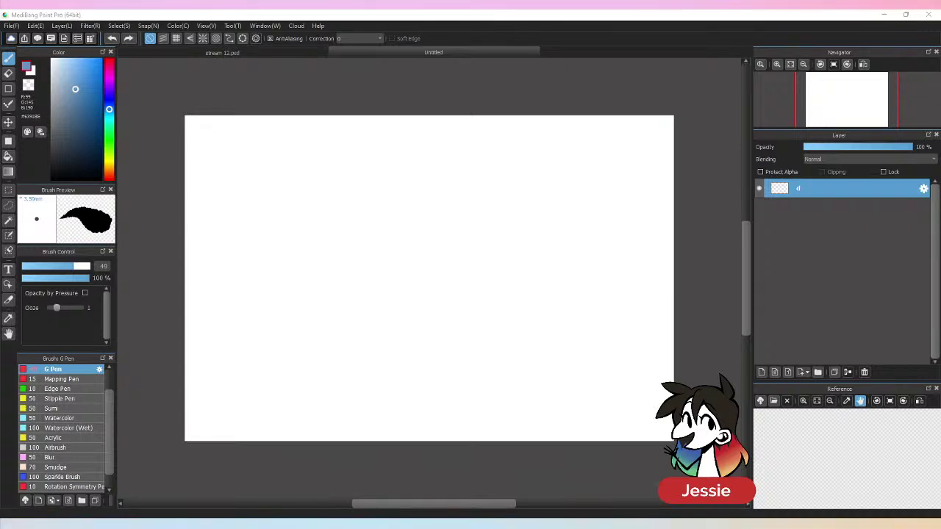
drag(940, 440, 845, 447)
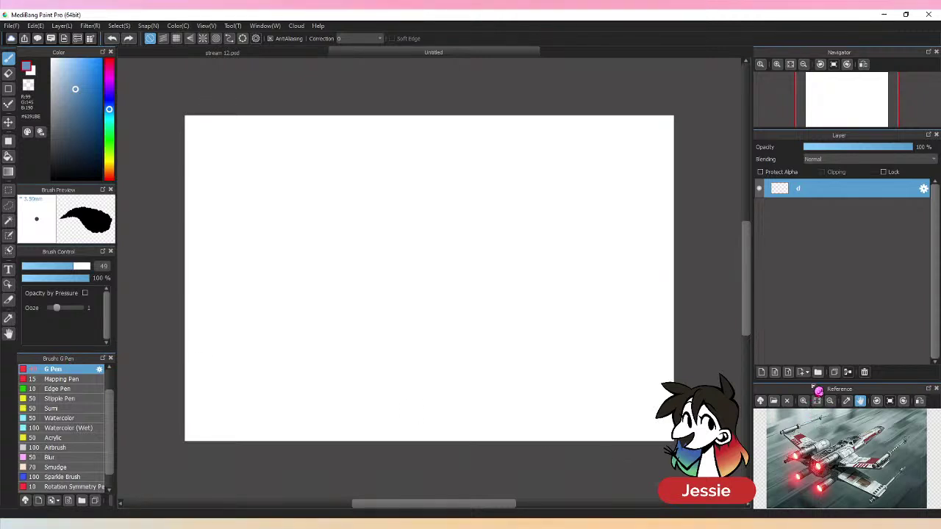
drag(817, 391, 831, 293)
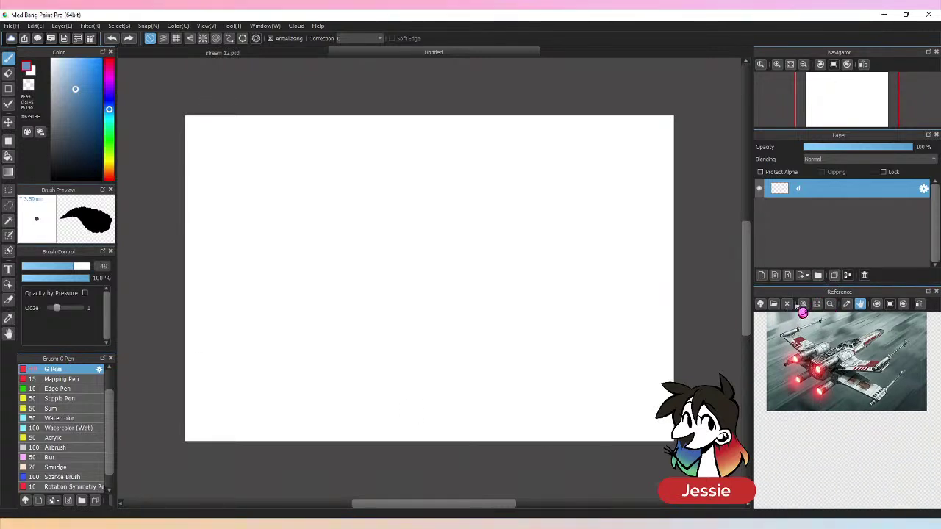
click(802, 305)
drag(866, 375, 868, 421)
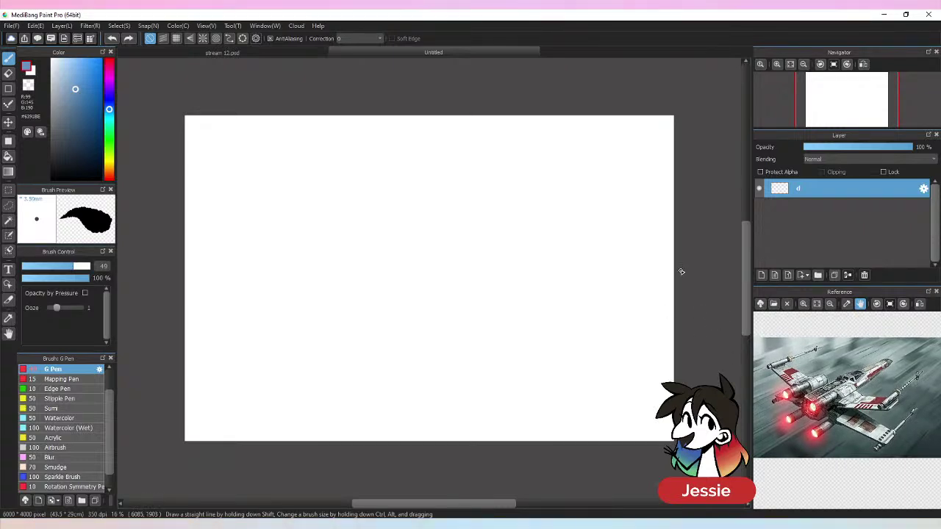
click(918, 305)
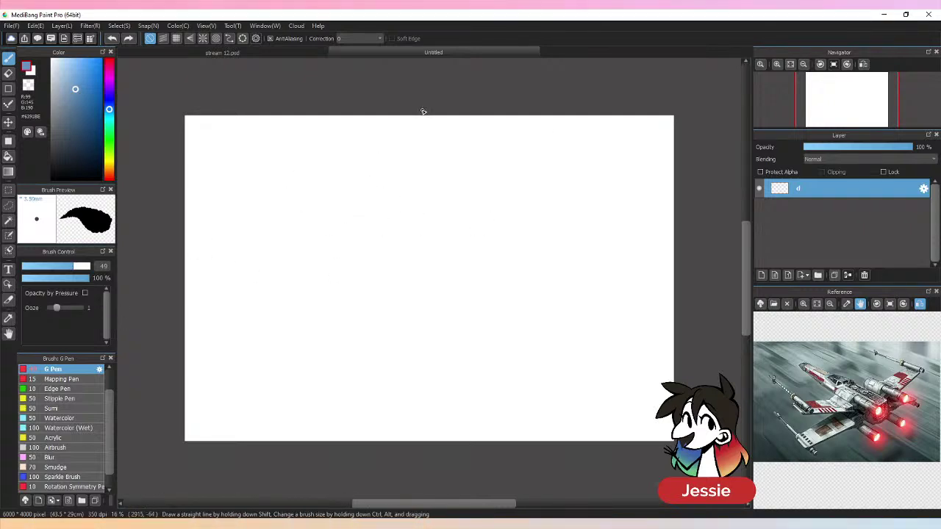
click(81, 266)
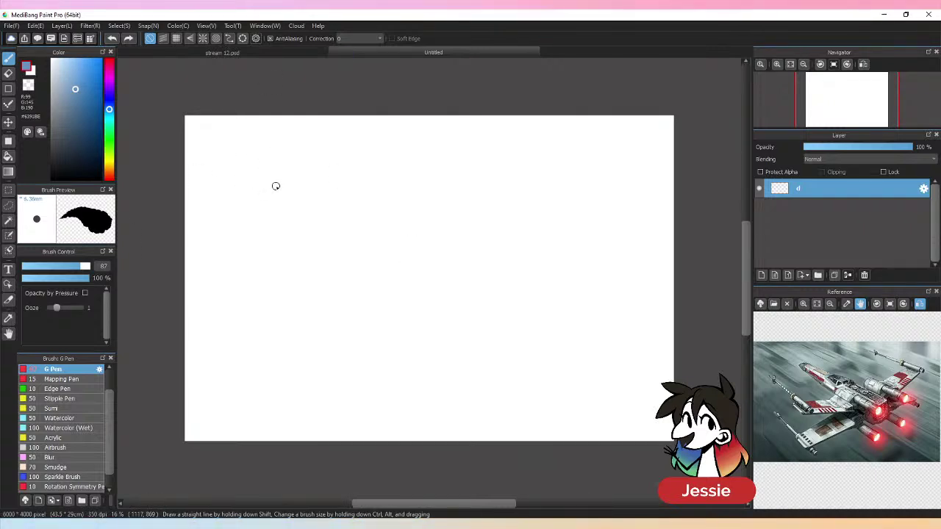
drag(252, 188, 274, 170)
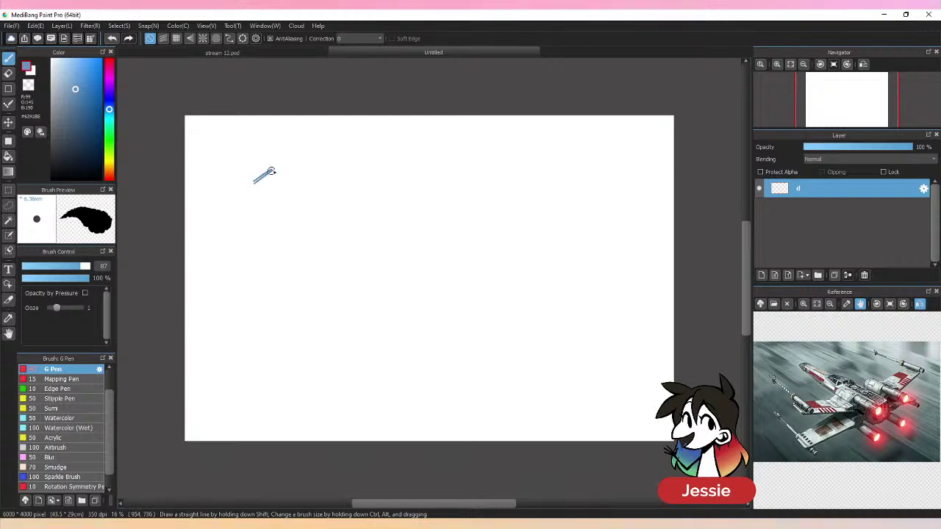
key(ctrl+z)
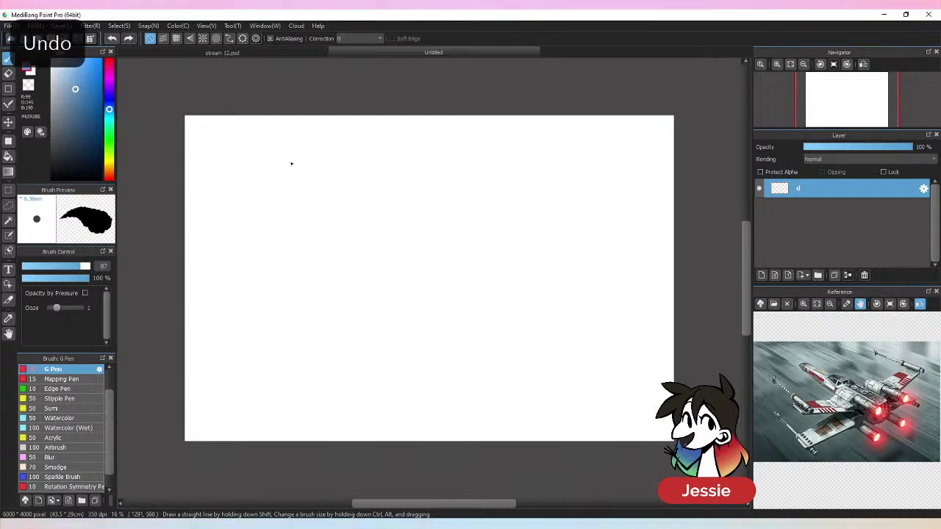
- With Opacity by Pressure on and the G Pen at size 53, sketch a large circle with a small inner circle in the canvas's upper-left area
click(85, 293)
click(73, 266)
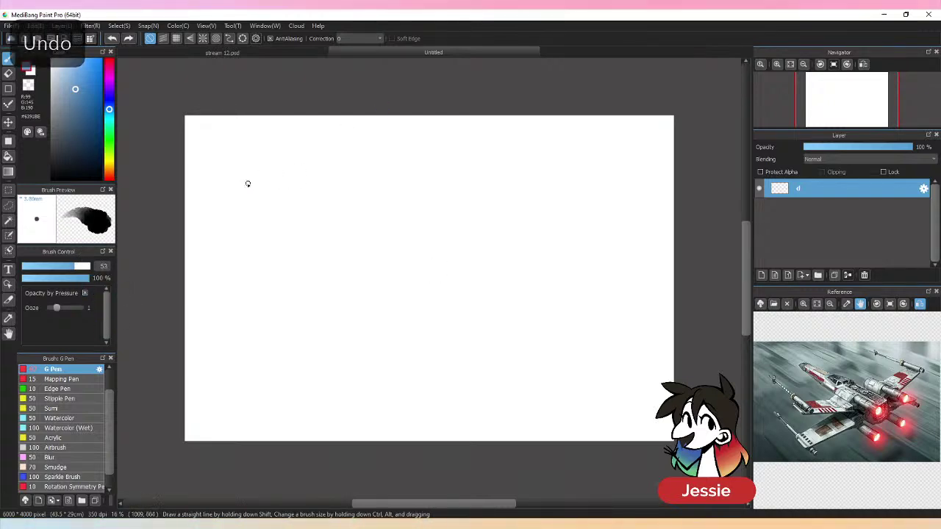
mouse_move(281, 168)
mouse_down()
mouse_move(258, 192)
mouse_move(260, 222)
mouse_move(280, 172)
mouse_move(297, 164)
mouse_move(281, 167)
mouse_move(267, 236)
mouse_up()
mouse_move(309, 163)
mouse_down()
mouse_move(307, 248)
mouse_move(339, 200)
mouse_up()
drag(336, 239, 266, 254)
mouse_move(287, 160)
mouse_down()
mouse_move(353, 216)
mouse_move(335, 252)
mouse_move(312, 161)
mouse_up()
mouse_move(252, 189)
mouse_down()
mouse_move(344, 243)
mouse_move(316, 256)
mouse_up()
mouse_move(328, 184)
mouse_down()
mouse_move(327, 213)
mouse_move(337, 204)
mouse_move(322, 188)
mouse_move(307, 195)
mouse_move(313, 202)
mouse_move(320, 184)
mouse_move(319, 209)
mouse_move(340, 200)
mouse_up()
- Erase stray sketch lines inside and below the large circle and redraw its lower edge more cleanly
key(e)
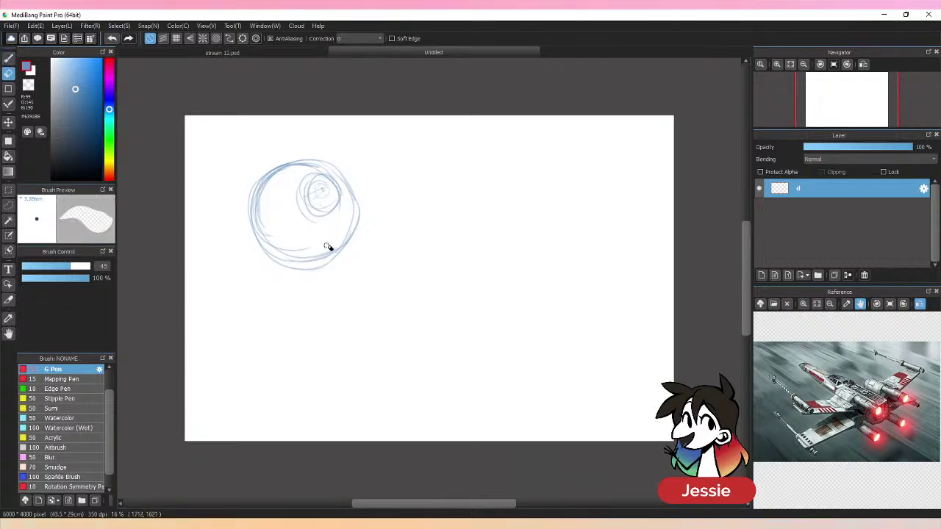
mouse_move(327, 247)
mouse_down()
mouse_move(298, 256)
mouse_move(257, 223)
mouse_move(255, 203)
mouse_up()
key(p)
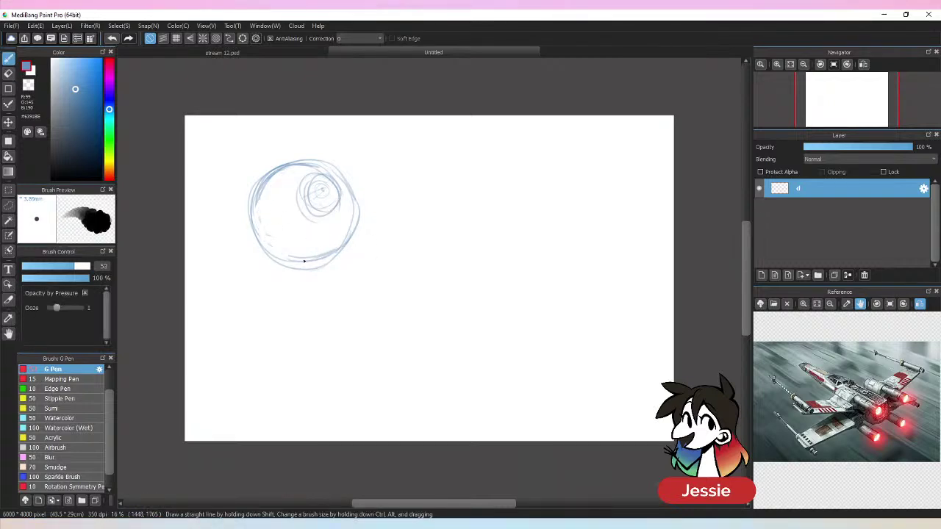
mouse_move(266, 250)
mouse_down()
mouse_move(310, 261)
mouse_move(275, 260)
mouse_move(323, 268)
mouse_up()
key(e)
key(p)
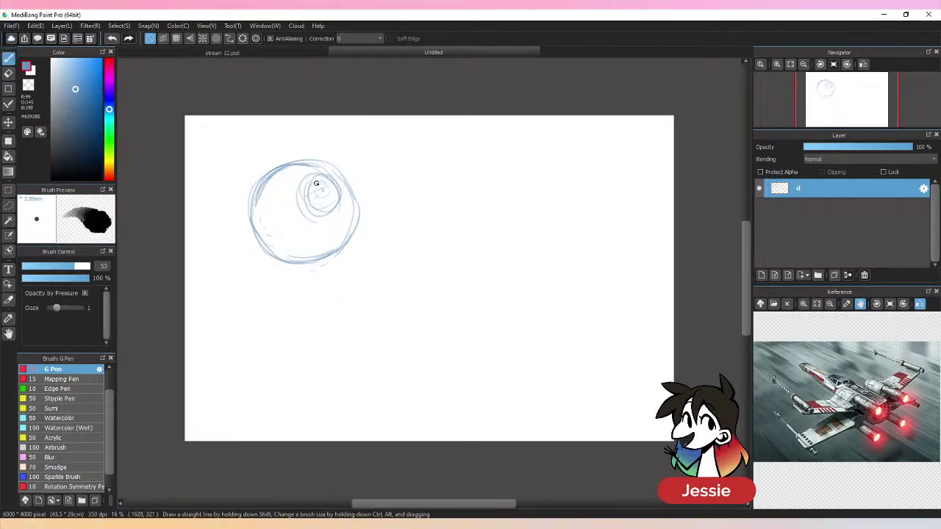
- Redraw the outline of the small inner circle and erase the overlapping lines within it
drag(318, 185, 336, 207)
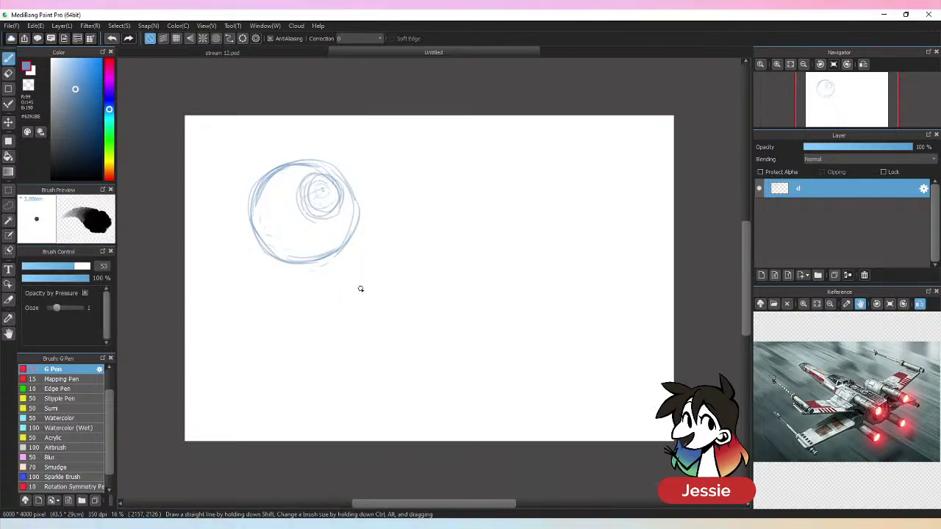
key(e)
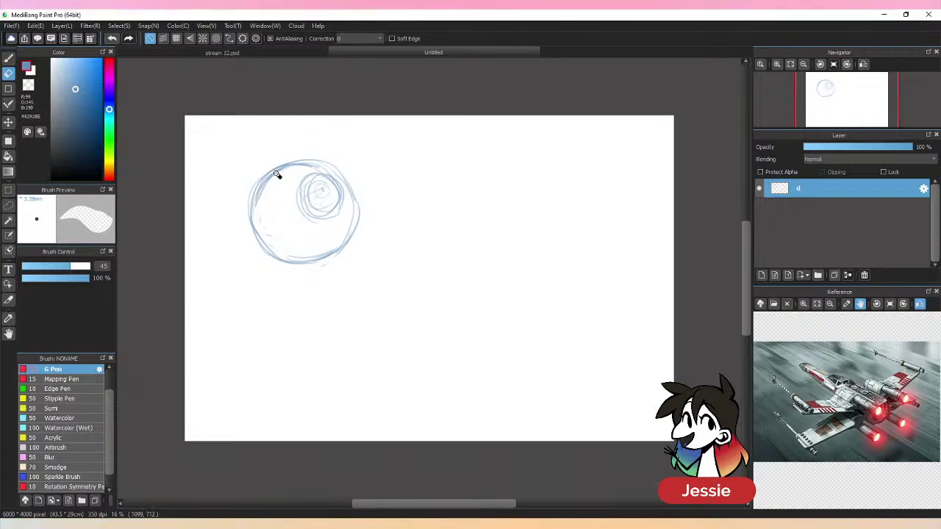
mouse_move(327, 183)
mouse_down()
mouse_move(318, 211)
mouse_move(337, 201)
mouse_move(306, 197)
mouse_move(314, 181)
mouse_move(340, 207)
mouse_move(316, 207)
mouse_move(301, 193)
mouse_move(323, 220)
mouse_move(340, 204)
mouse_move(297, 183)
mouse_move(325, 194)
mouse_up()
key(b)
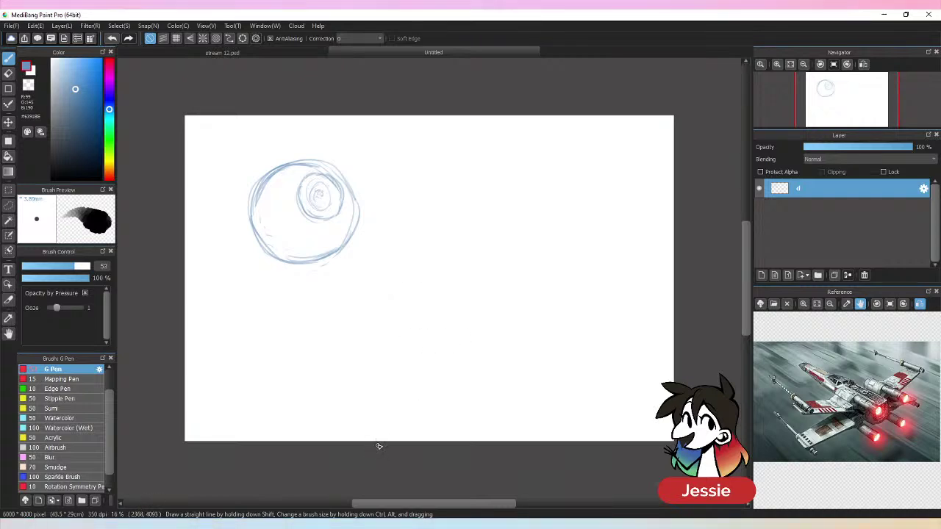
- Move the circle sketch slightly right and down on the canvas, and return to the brush
click(8, 122)
drag(335, 226, 354, 237)
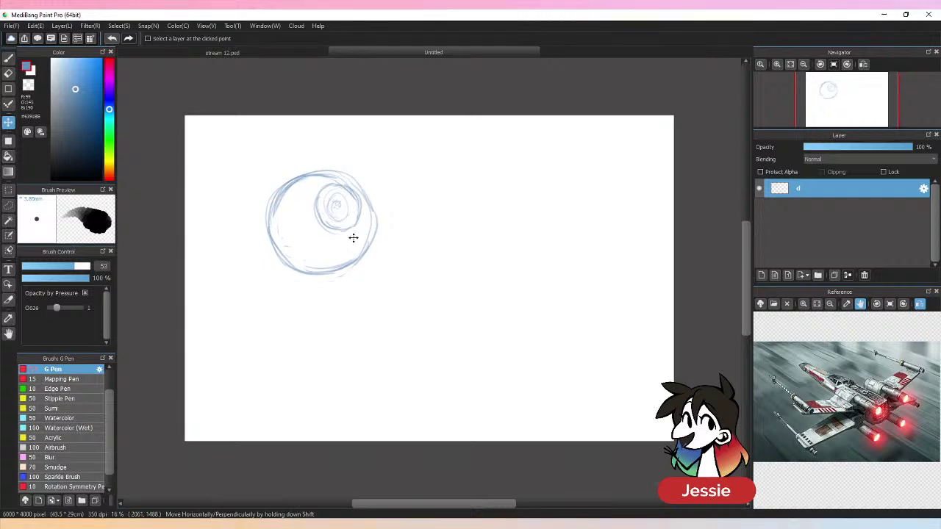
click(8, 57)
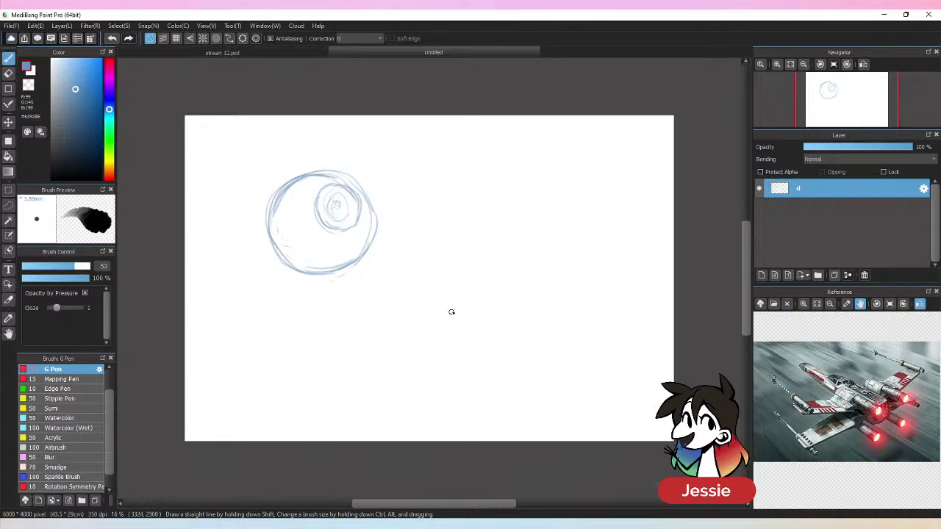
- Sketch the X-wing in the canvas's lower-right area, with an angular wedge front, a body widening to the right and round engine circles
mouse_move(461, 303)
mouse_down()
mouse_move(486, 309)
mouse_move(485, 375)
mouse_move(515, 301)
mouse_move(463, 294)
mouse_move(525, 316)
mouse_move(488, 378)
mouse_move(466, 328)
mouse_move(486, 309)
mouse_move(482, 340)
mouse_move(501, 323)
mouse_move(515, 328)
mouse_move(485, 309)
mouse_move(476, 363)
mouse_move(489, 384)
mouse_move(545, 324)
mouse_up()
drag(471, 384, 484, 412)
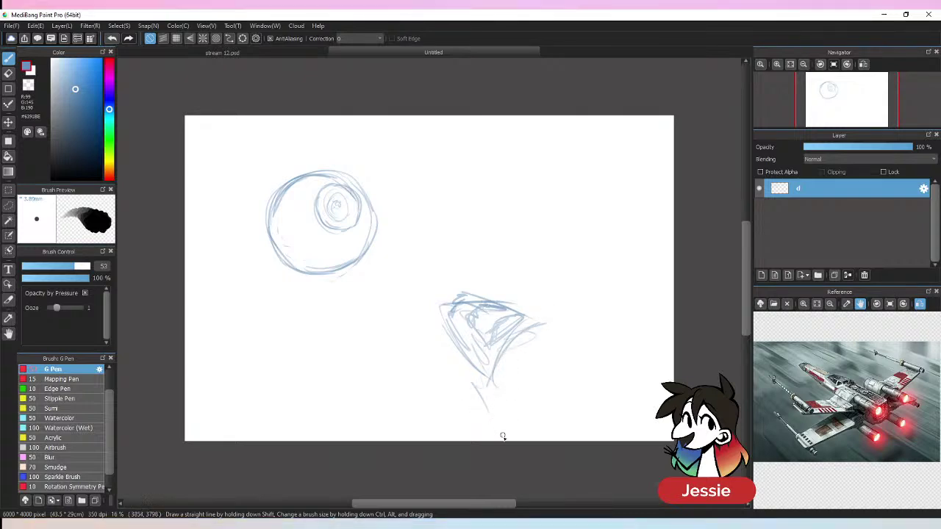
drag(444, 315, 503, 401)
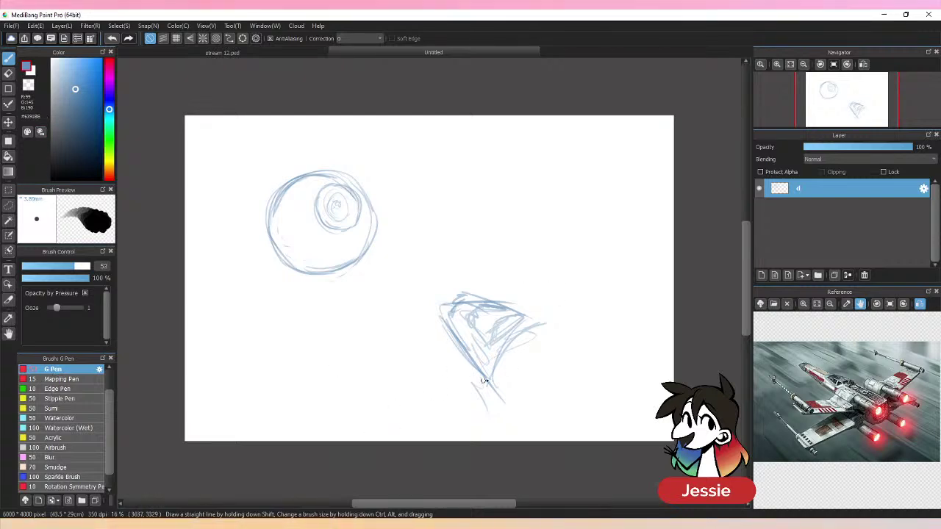
mouse_move(503, 386)
mouse_down()
mouse_move(531, 332)
mouse_move(562, 327)
mouse_move(611, 353)
mouse_move(560, 436)
mouse_up()
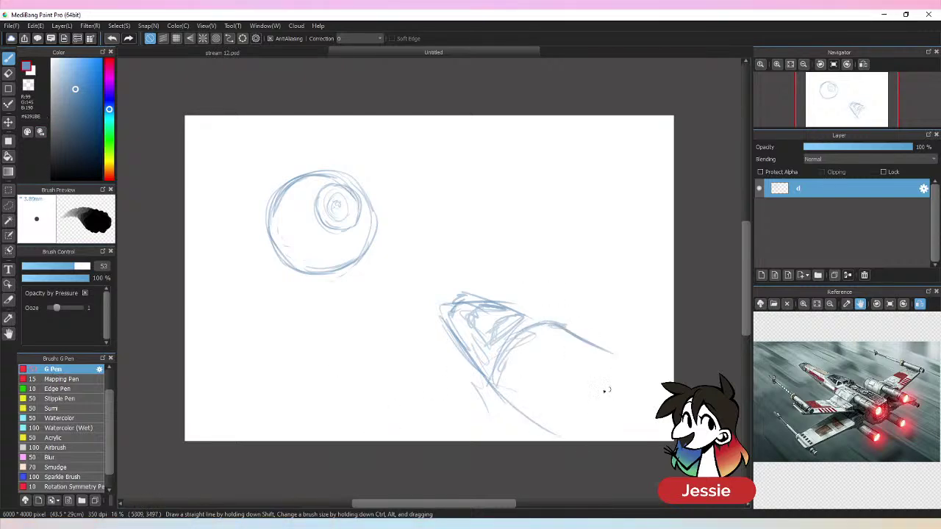
mouse_move(604, 391)
mouse_down()
mouse_move(581, 440)
mouse_move(569, 434)
mouse_move(646, 397)
mouse_up()
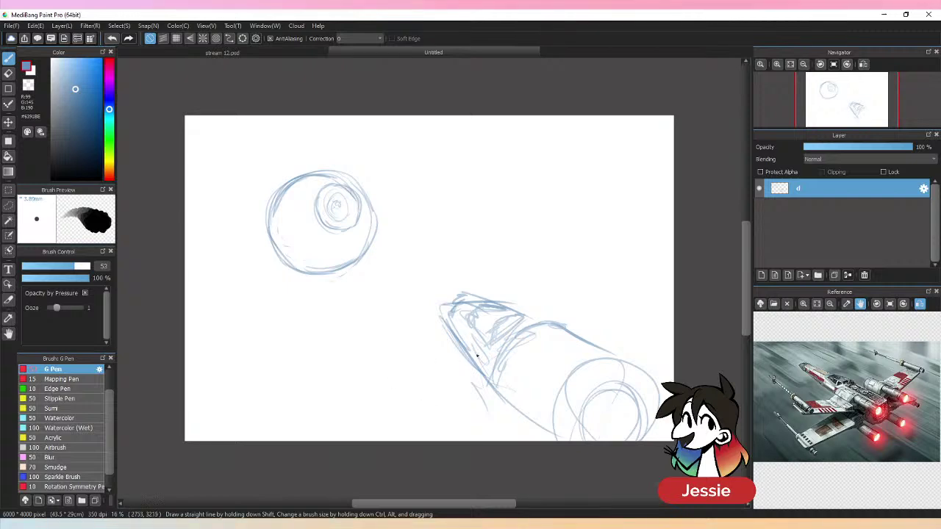
- Sketch the X-wing's raised far wing with a long wingtip cannon, and mark the near wing's upper edge and joint at the fuselage
drag(477, 355, 342, 384)
mouse_move(450, 365)
mouse_down()
mouse_move(497, 350)
mouse_move(523, 391)
mouse_move(532, 388)
mouse_up()
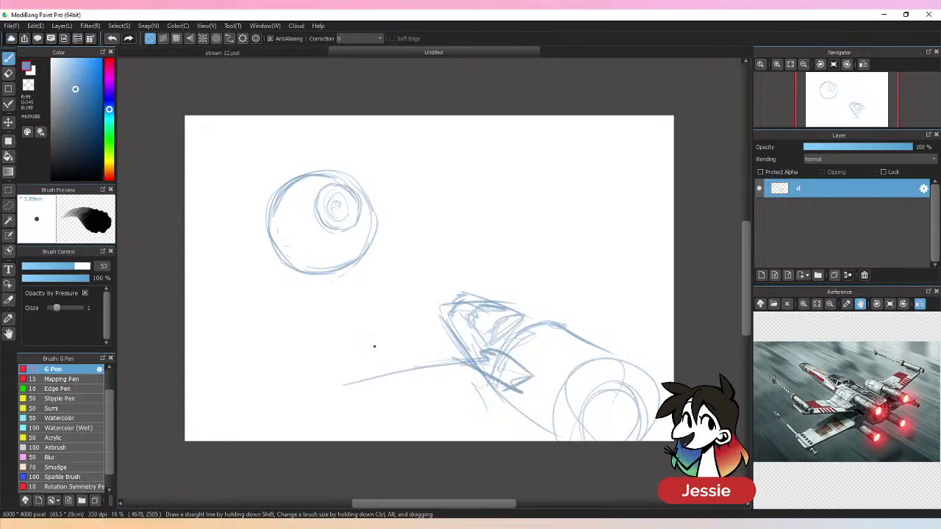
mouse_move(541, 323)
mouse_down()
mouse_move(562, 305)
mouse_move(606, 333)
mouse_move(589, 347)
mouse_move(584, 328)
mouse_move(610, 278)
mouse_up()
mouse_move(566, 301)
mouse_down()
mouse_move(627, 263)
mouse_move(601, 334)
mouse_up()
drag(663, 275, 607, 329)
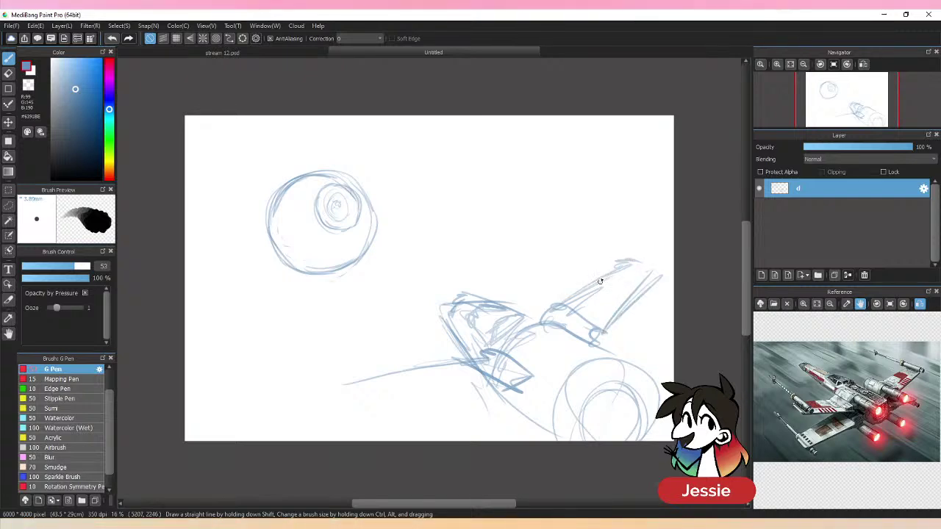
mouse_move(629, 261)
mouse_down()
mouse_move(613, 251)
mouse_move(639, 268)
mouse_move(670, 279)
mouse_up()
drag(610, 254, 539, 216)
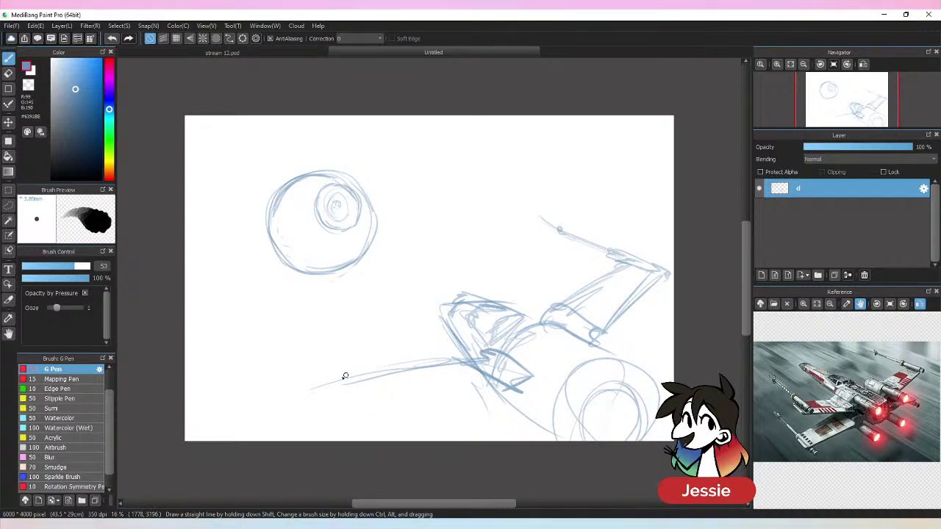
- Sketch the near wing's lower edge and its wingtip cannon, with a thin barrel pointing up towards the sphere
mouse_move(325, 364)
mouse_down()
mouse_move(304, 369)
mouse_move(329, 382)
mouse_move(349, 440)
mouse_up()
drag(309, 375, 315, 439)
mouse_move(302, 391)
mouse_down()
mouse_move(328, 487)
mouse_move(315, 432)
mouse_move(315, 454)
mouse_move(363, 475)
mouse_move(465, 422)
mouse_move(496, 421)
mouse_up()
drag(382, 439, 506, 415)
mouse_move(441, 426)
mouse_down()
mouse_move(541, 400)
mouse_move(538, 382)
mouse_up()
drag(521, 388, 533, 374)
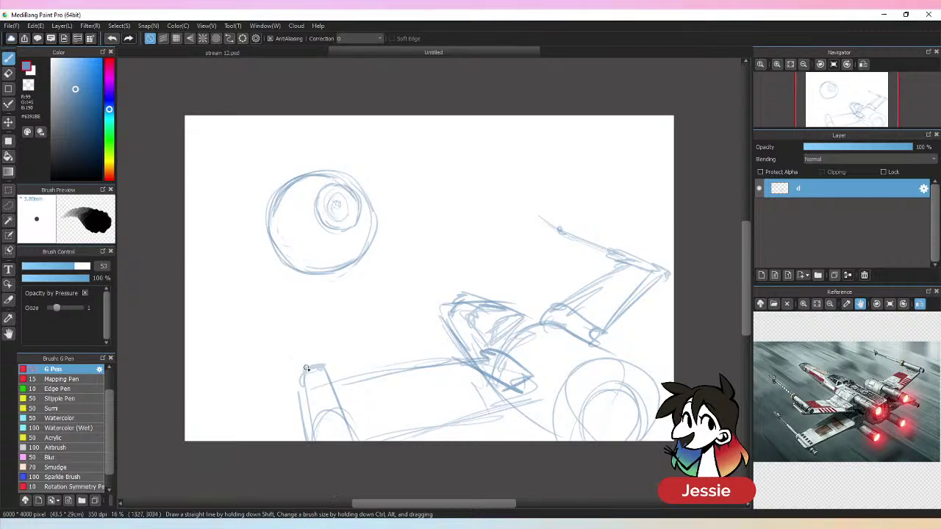
mouse_move(307, 368)
mouse_down()
mouse_move(307, 343)
mouse_move(309, 366)
mouse_move(300, 302)
mouse_move(306, 351)
mouse_up()
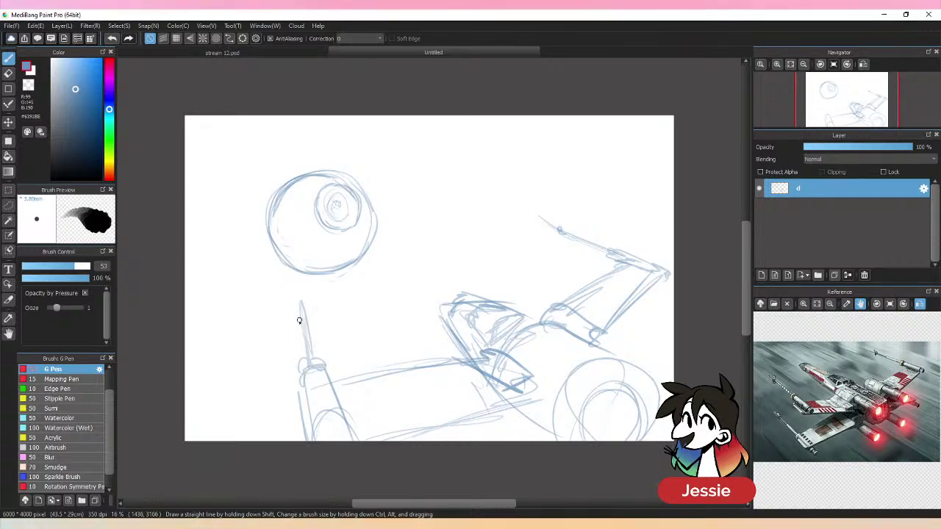
- Add the X-wing's lower wings behind the main pair and draw a round engine exhaust on each side of the fuselage
mouse_move(471, 415)
mouse_down()
mouse_move(530, 424)
mouse_move(552, 441)
mouse_up()
mouse_move(511, 408)
mouse_down()
mouse_move(491, 440)
mouse_move(521, 414)
mouse_up()
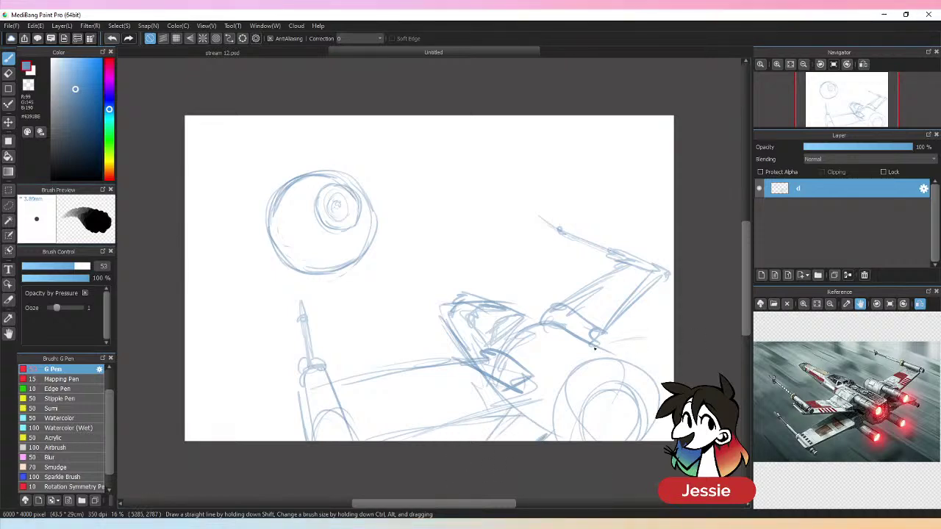
mouse_move(595, 349)
mouse_down()
mouse_move(673, 334)
mouse_move(638, 372)
mouse_up()
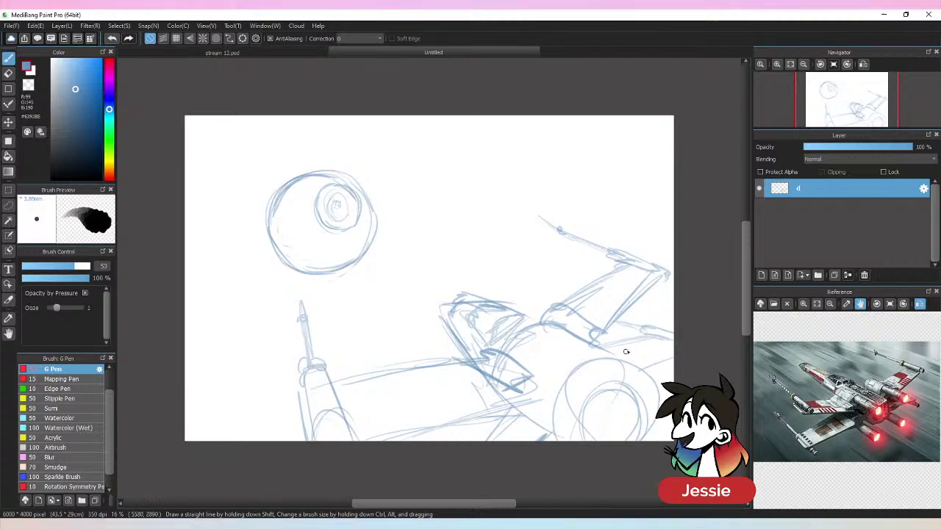
drag(497, 411, 467, 441)
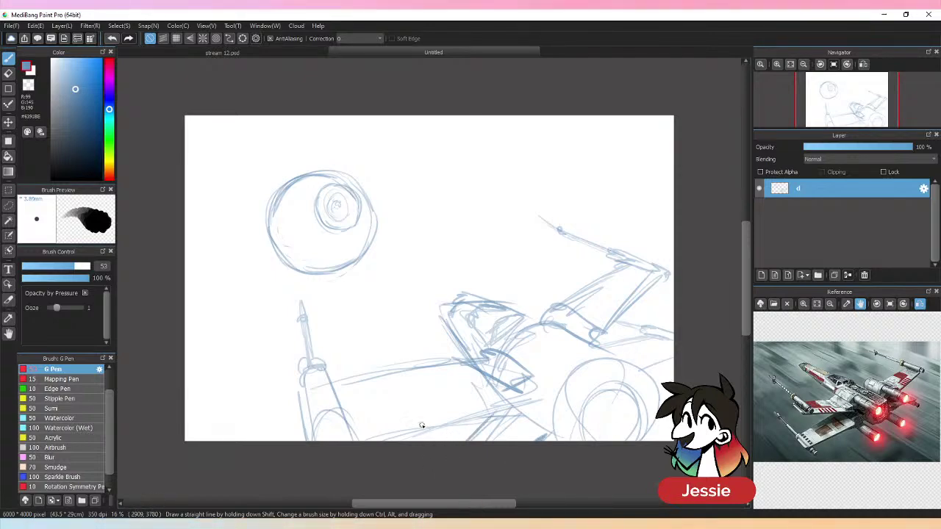
mouse_move(548, 397)
mouse_down()
mouse_move(542, 416)
mouse_move(553, 398)
mouse_up()
drag(648, 352, 657, 355)
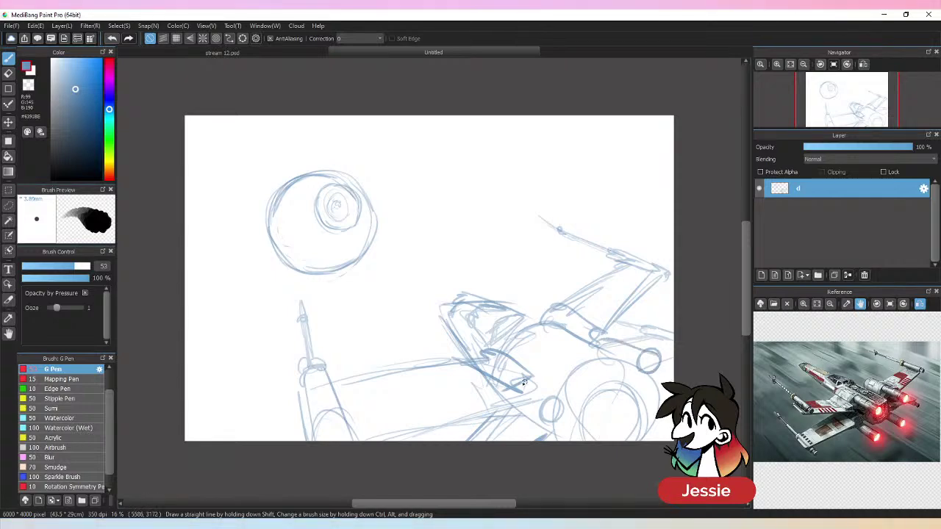
mouse_move(530, 380)
mouse_down()
mouse_move(524, 412)
mouse_move(503, 397)
mouse_up()
drag(535, 391, 512, 409)
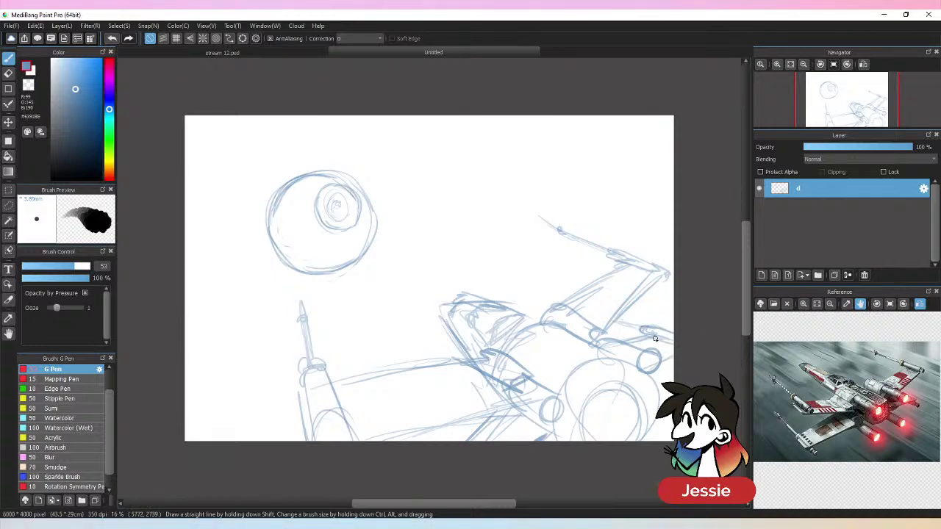
- Flip the view horizontally, darken the near wing's upper edge, and erase its cannon and lower edge
key(h)
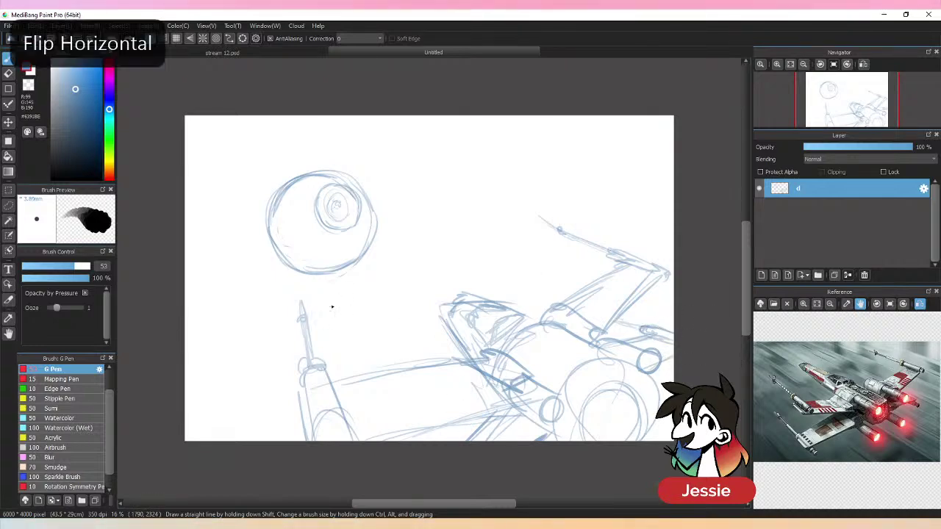
key(h)
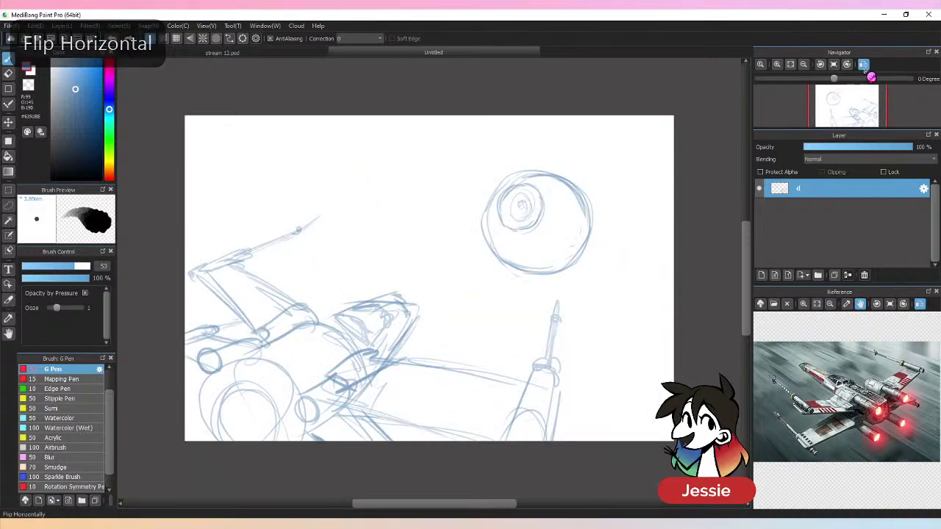
drag(334, 415, 529, 418)
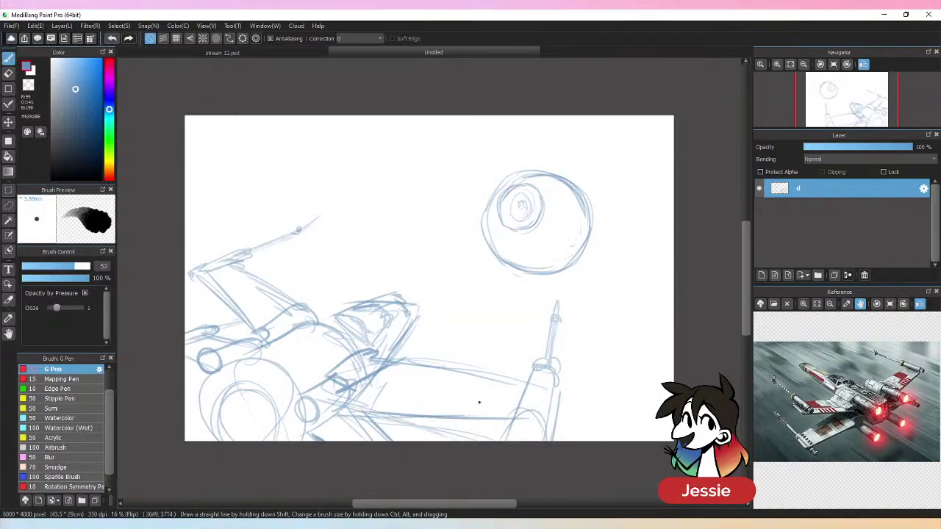
mouse_move(400, 371)
mouse_down()
mouse_move(518, 384)
mouse_move(512, 416)
mouse_up()
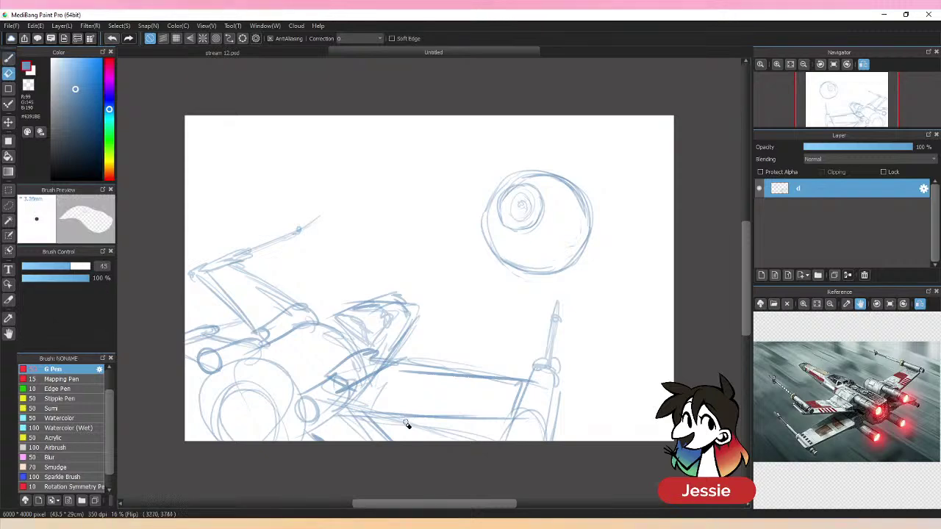
key(e)
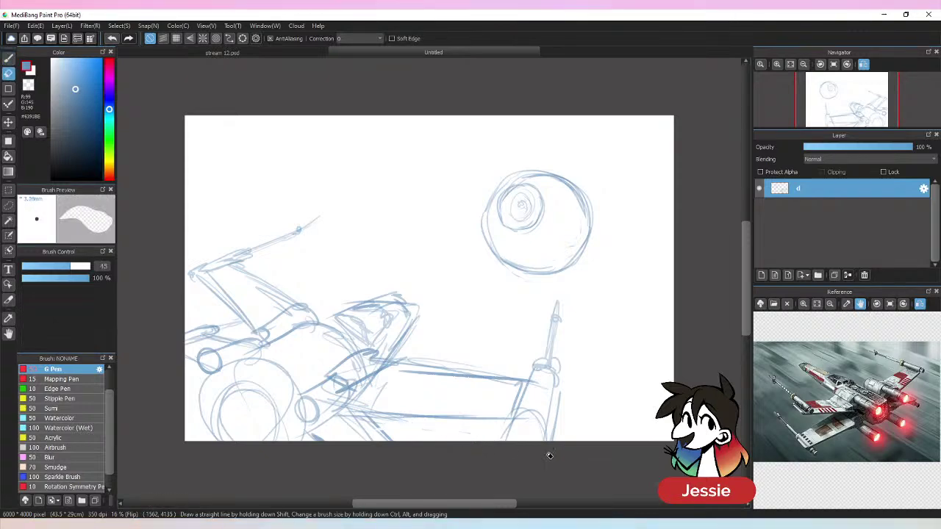
mouse_move(535, 379)
mouse_down()
mouse_move(536, 452)
mouse_move(563, 461)
mouse_move(532, 404)
mouse_move(542, 418)
mouse_move(543, 372)
mouse_up()
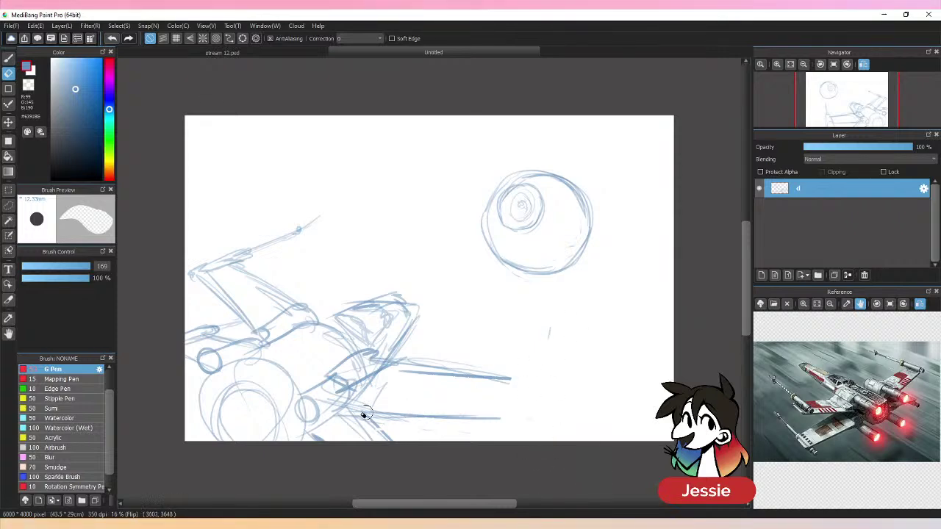
mouse_move(363, 414)
mouse_down()
mouse_move(400, 409)
mouse_move(487, 421)
mouse_up()
key(p)
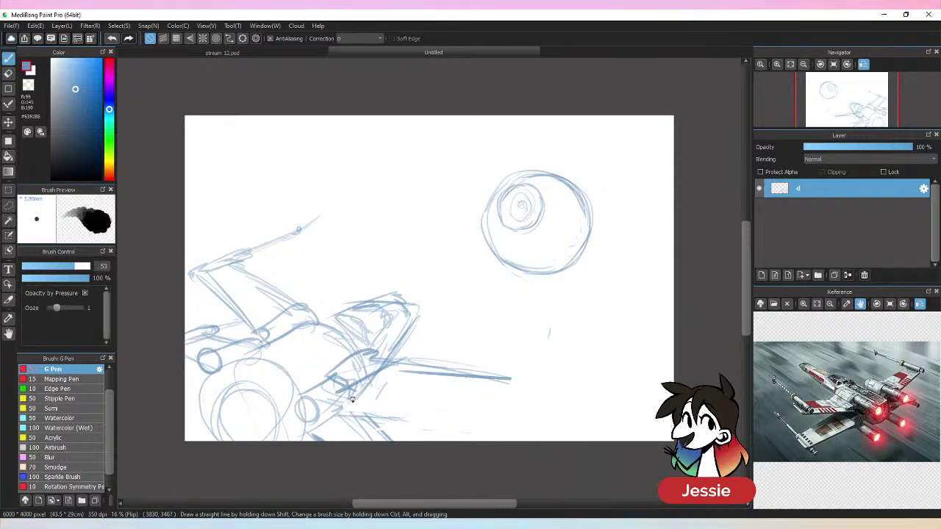
- Redraw the near wing's edges and slimmer wingtip cannon, restore the unflipped view, and reinforce the lower edge and the wing beneath
drag(319, 411, 470, 430)
drag(397, 422, 506, 431)
drag(439, 369, 540, 381)
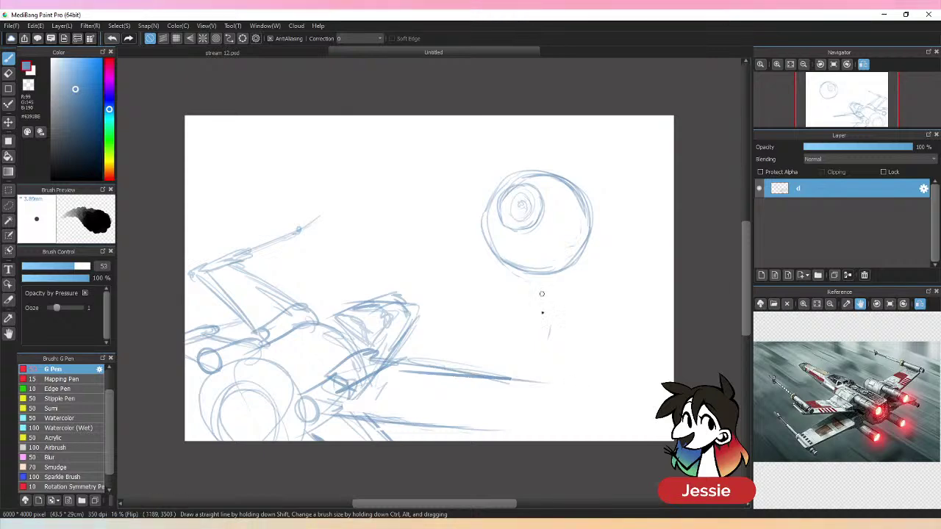
drag(521, 433, 540, 374)
mouse_move(530, 410)
mouse_down()
mouse_move(540, 370)
mouse_move(557, 411)
mouse_up()
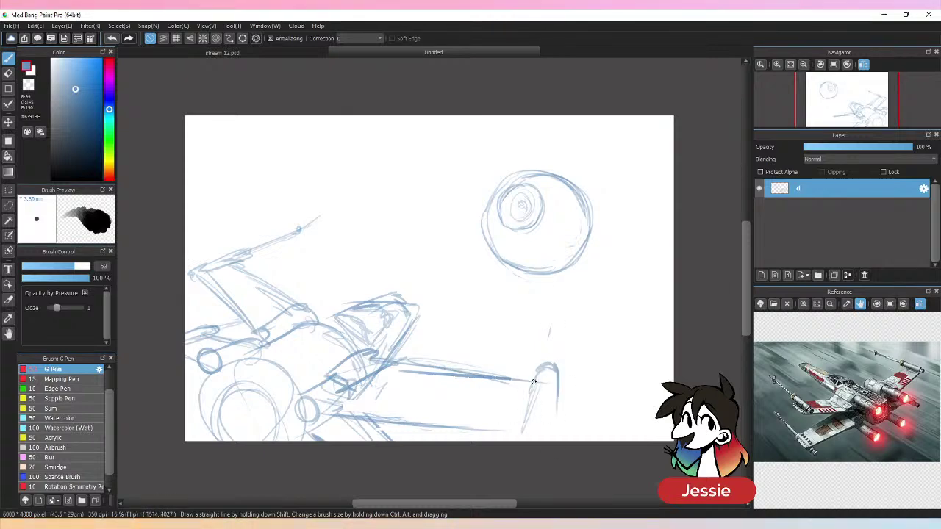
mouse_move(536, 371)
mouse_down()
mouse_move(519, 439)
mouse_move(555, 441)
mouse_move(491, 432)
mouse_move(559, 303)
mouse_move(550, 368)
mouse_up()
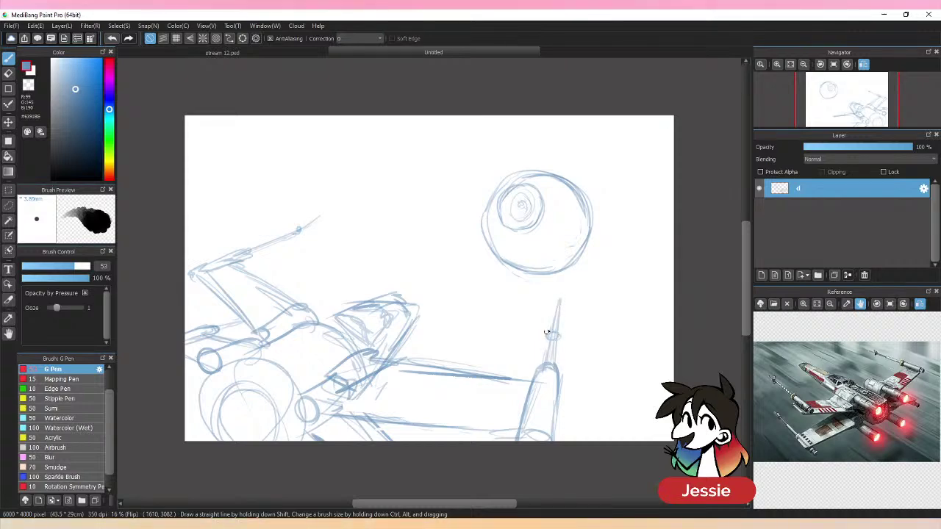
drag(546, 332, 548, 337)
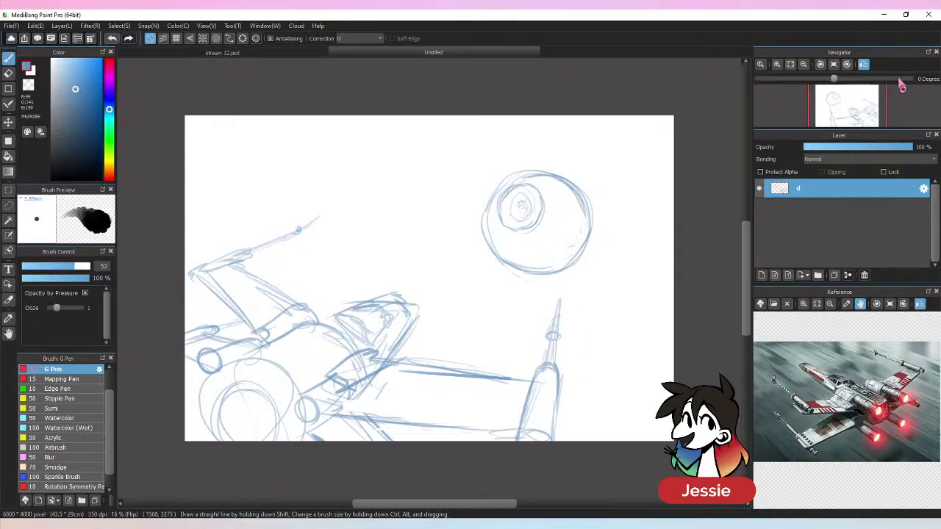
click(864, 65)
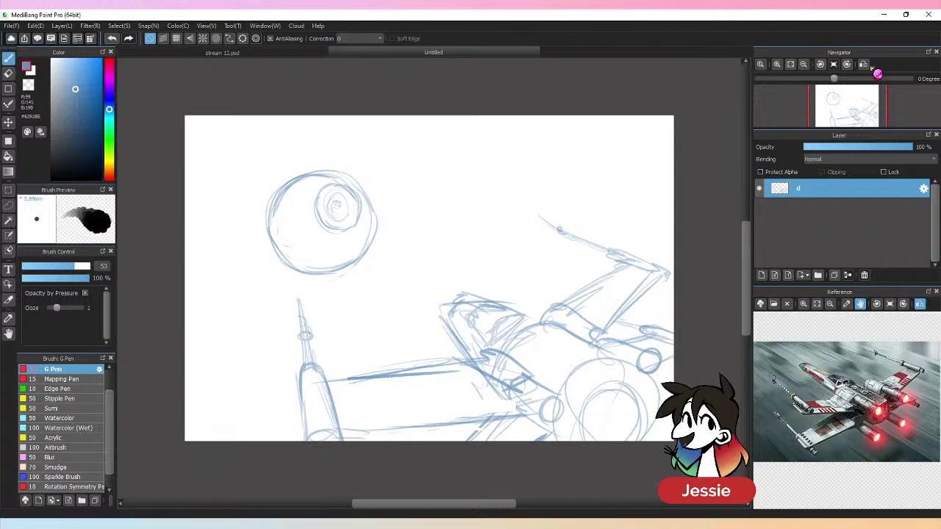
drag(368, 439, 470, 416)
drag(435, 444, 491, 419)
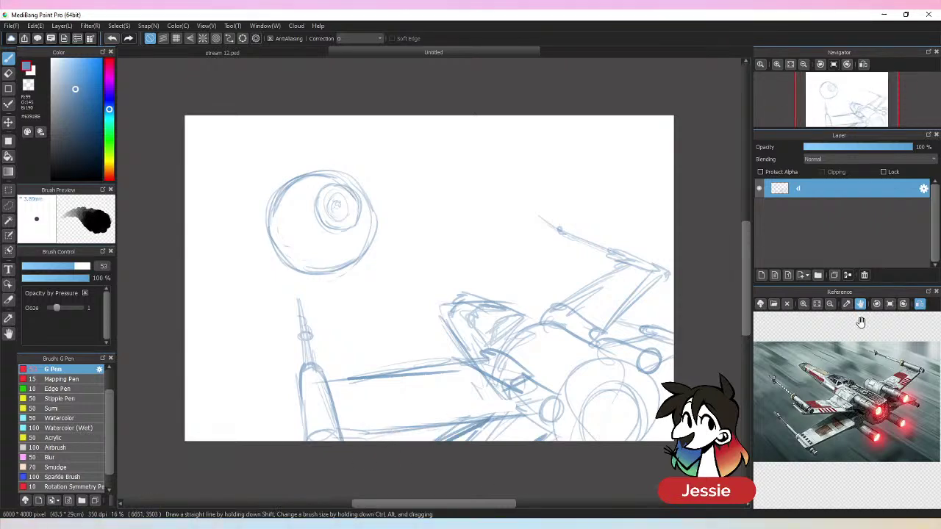
- Zoom the reference image in on the engines, and refine the X-wing's rear hull outline and side engines to match
click(804, 304)
click(808, 307)
click(809, 307)
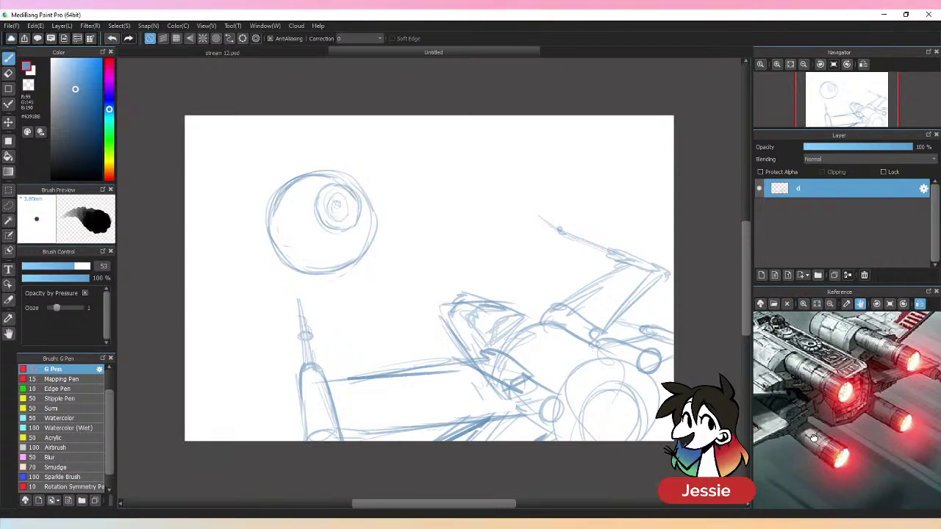
scroll(867, 445, up, 1)
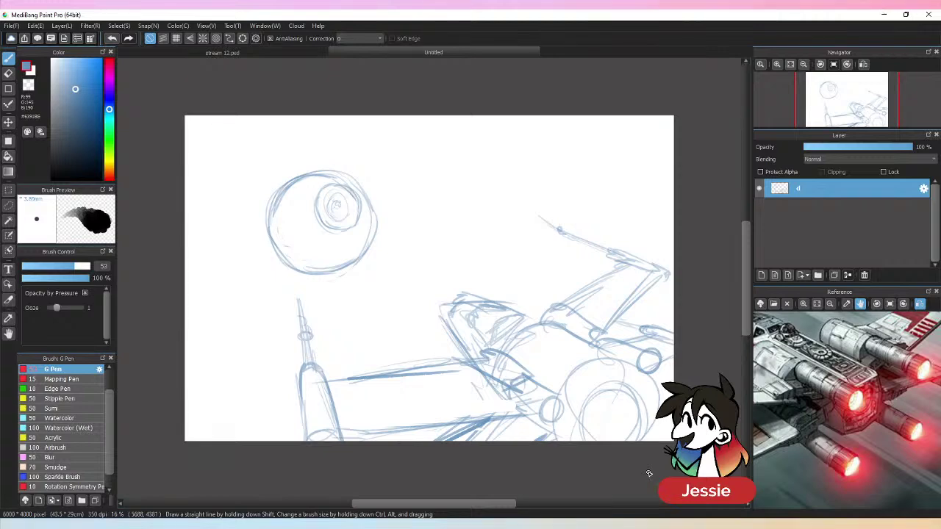
mouse_move(577, 388)
mouse_down()
mouse_move(623, 367)
mouse_move(549, 407)
mouse_move(637, 394)
mouse_up()
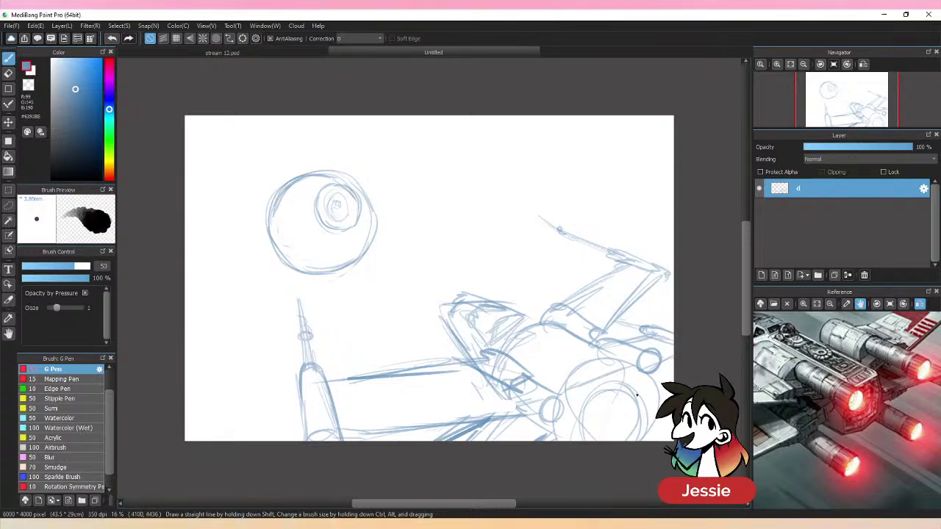
mouse_move(616, 363)
mouse_down()
mouse_move(650, 402)
mouse_move(658, 440)
mouse_up()
mouse_move(573, 387)
mouse_down()
mouse_move(565, 441)
mouse_move(575, 441)
mouse_up()
mouse_move(572, 388)
mouse_down()
mouse_move(516, 365)
mouse_move(584, 363)
mouse_move(577, 412)
mouse_move(557, 400)
mouse_move(571, 411)
mouse_move(544, 430)
mouse_up()
drag(515, 382, 562, 406)
mouse_move(647, 352)
mouse_down()
mouse_move(651, 386)
mouse_move(648, 354)
mouse_up()
drag(599, 332, 624, 339)
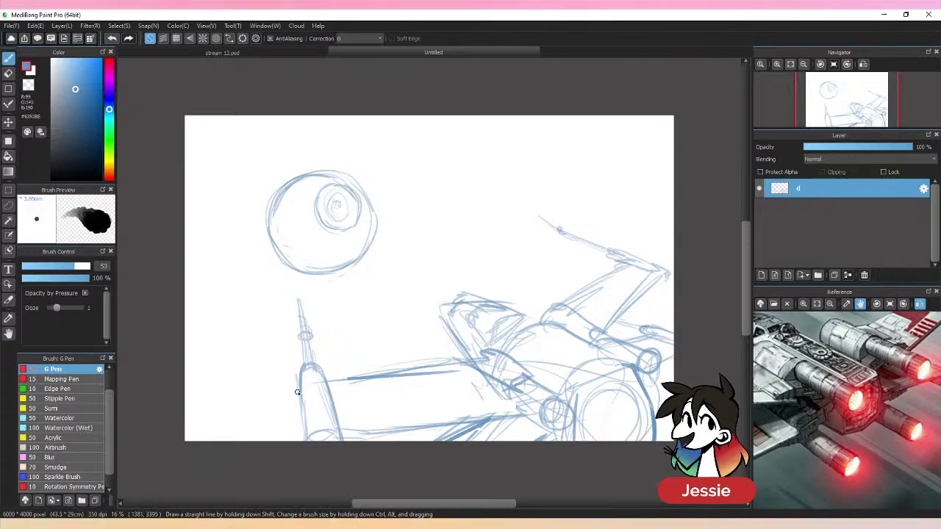
- Zoom the reference image back out and sketch a second, smaller X-wing's tapered body, round rear and wing guideline at the canvas's left edge
click(815, 306)
click(832, 306)
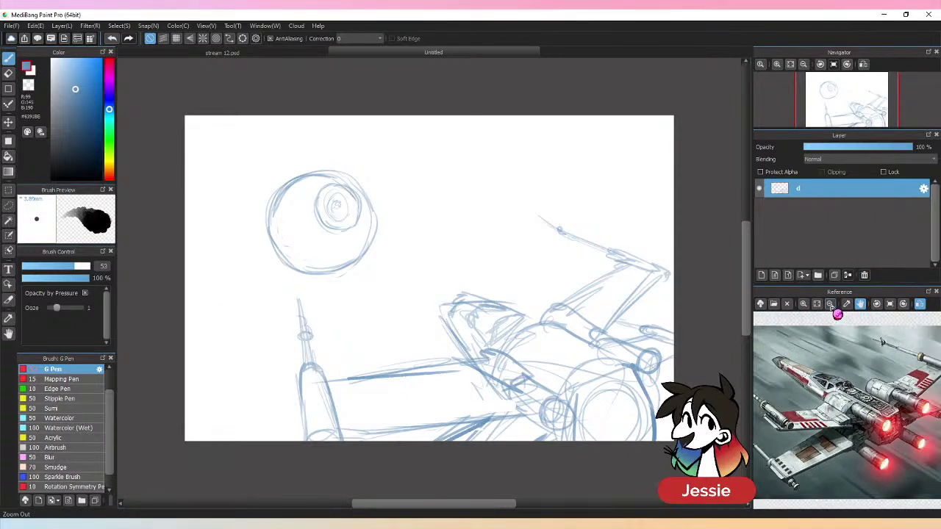
click(831, 306)
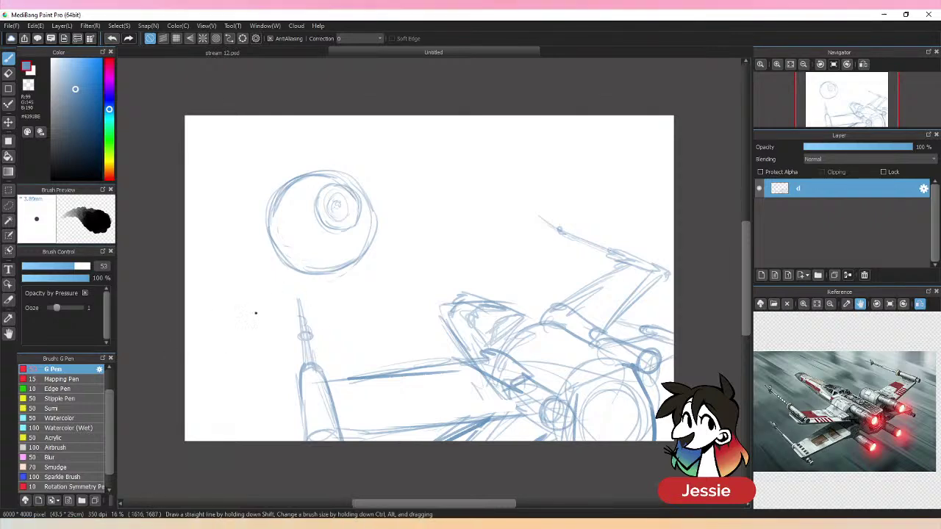
mouse_move(227, 330)
mouse_down()
mouse_move(265, 301)
mouse_move(254, 331)
mouse_move(222, 349)
mouse_move(233, 333)
mouse_move(259, 333)
mouse_move(220, 342)
mouse_move(201, 382)
mouse_move(212, 388)
mouse_move(209, 374)
mouse_move(201, 390)
mouse_move(208, 380)
mouse_move(238, 391)
mouse_move(222, 421)
mouse_move(199, 408)
mouse_move(204, 389)
mouse_move(250, 389)
mouse_up()
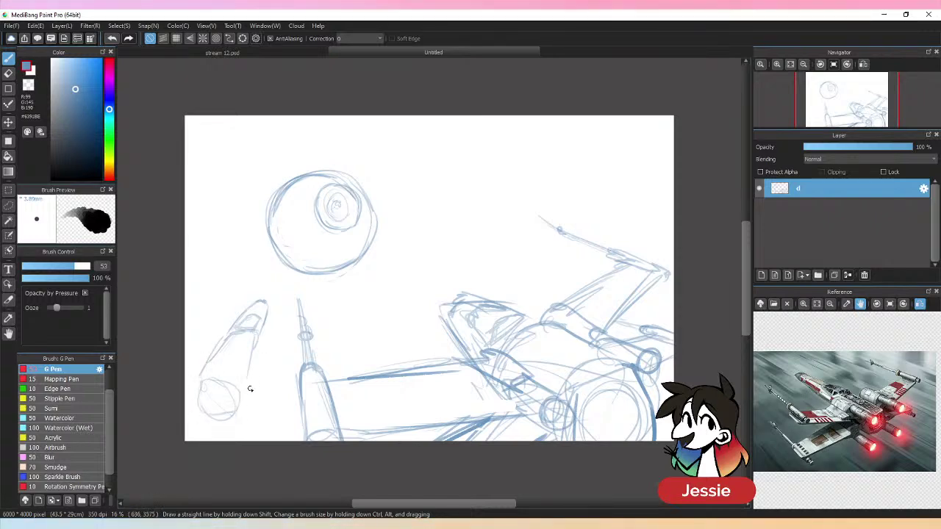
mouse_move(257, 335)
mouse_down()
mouse_move(239, 410)
mouse_move(246, 319)
mouse_move(258, 309)
mouse_move(252, 338)
mouse_move(262, 296)
mouse_move(267, 316)
mouse_move(250, 308)
mouse_move(341, 336)
mouse_up()
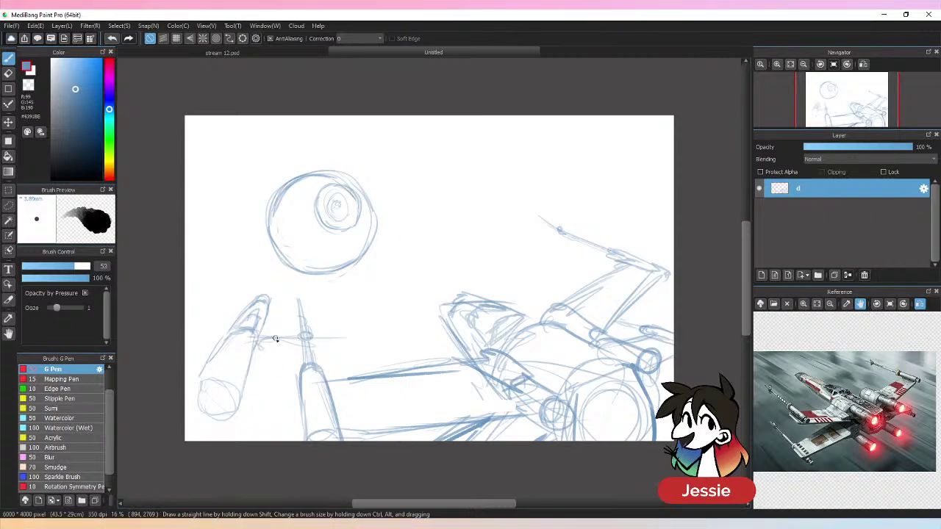
- Draw cylindrical engines with narrower exhaust nozzles on both sides of the second X-wing's body
mouse_move(258, 342)
mouse_down()
mouse_move(252, 382)
mouse_move(263, 379)
mouse_move(248, 407)
mouse_move(260, 409)
mouse_up()
mouse_move(227, 324)
mouse_down()
mouse_move(182, 376)
mouse_move(193, 366)
mouse_move(187, 392)
mouse_up()
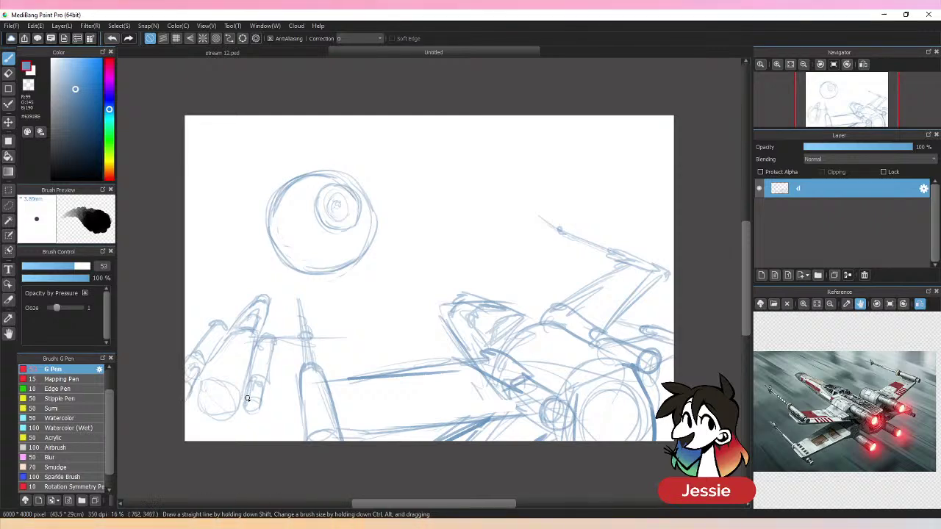
drag(239, 425, 241, 428)
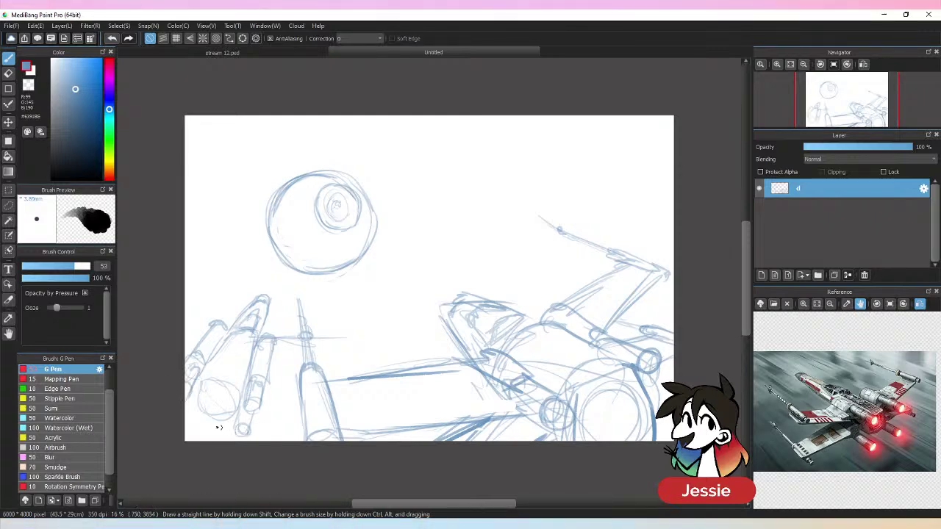
mouse_move(195, 390)
mouse_down()
mouse_move(186, 416)
mouse_move(197, 417)
mouse_up()
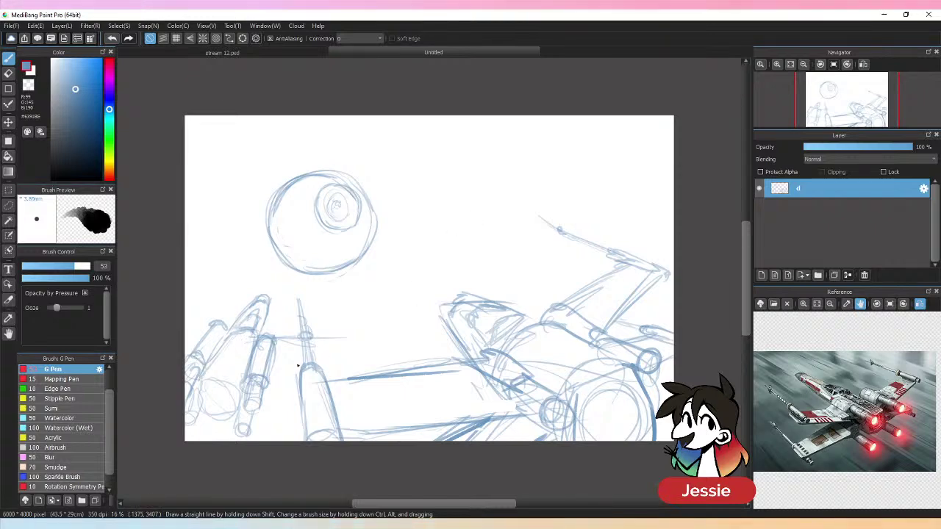
- Sketch the second X-wing's wing reaching behind the near wing's cannon, ending in a wingtip with a short pointed cannon
mouse_move(268, 338)
mouse_down()
mouse_move(418, 333)
mouse_move(265, 354)
mouse_move(443, 336)
mouse_move(391, 339)
mouse_move(394, 368)
mouse_up()
drag(394, 328, 403, 371)
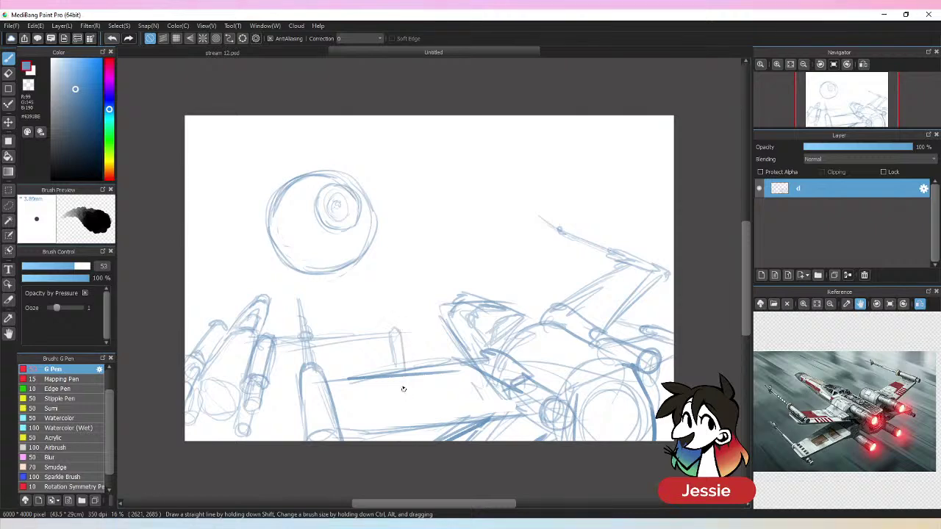
mouse_move(333, 378)
mouse_down()
mouse_move(404, 367)
mouse_move(391, 361)
mouse_up()
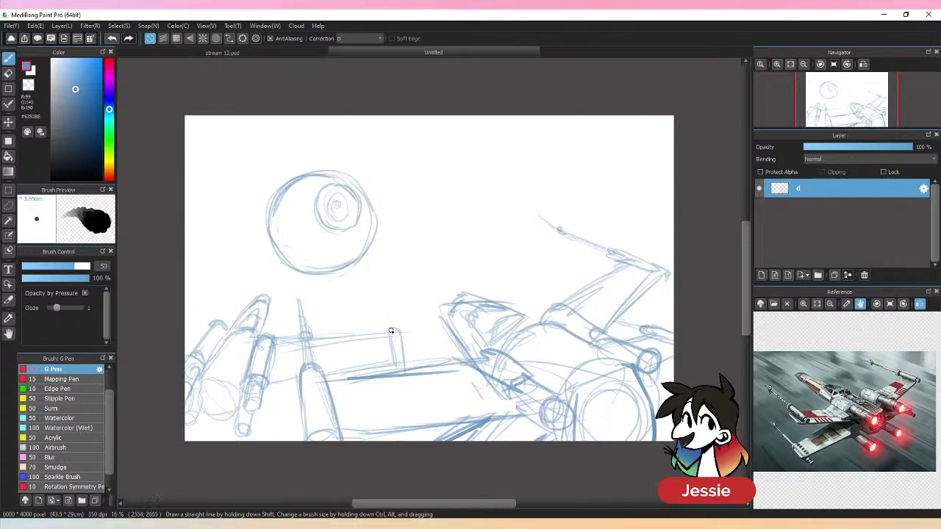
mouse_move(392, 321)
mouse_down()
mouse_move(388, 329)
mouse_move(384, 279)
mouse_up()
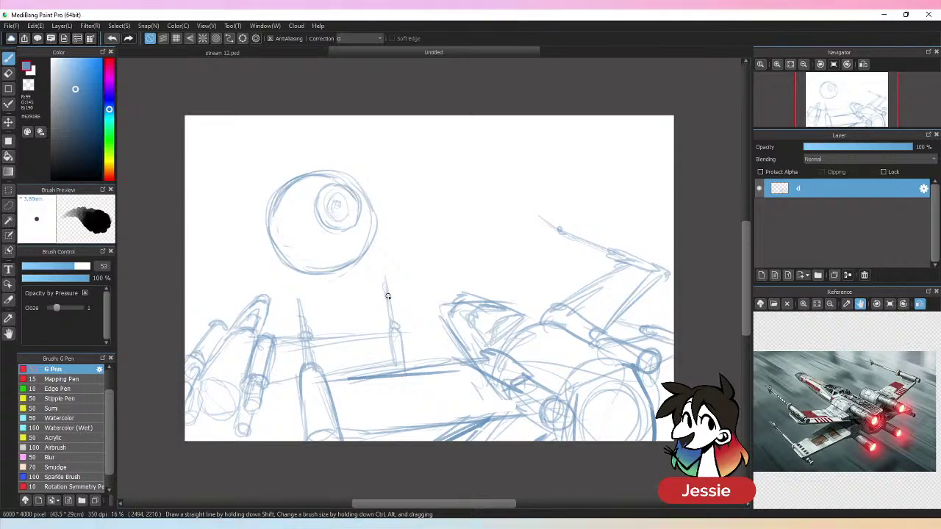
key(ctrl+z)
mouse_move(391, 324)
mouse_down()
mouse_move(388, 302)
mouse_move(390, 310)
mouse_up()
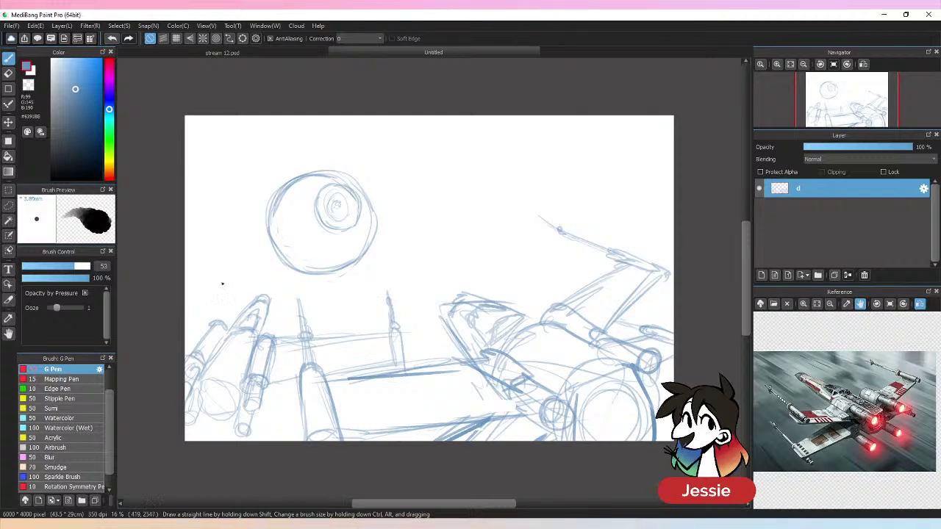
- Add the second X-wing's remaining wing lines, and reinforce the main X-wing's wingtip cannon and the near wing's upper edge
drag(185, 301, 203, 325)
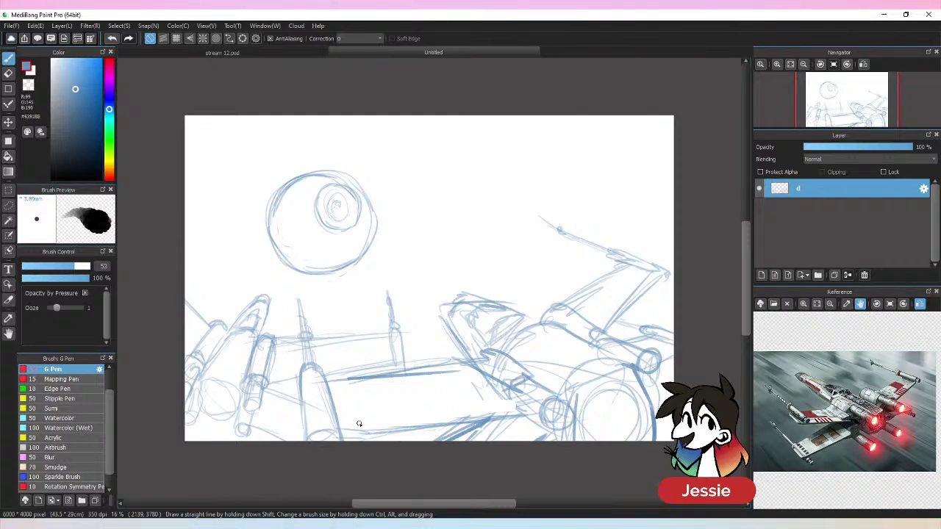
mouse_move(303, 385)
mouse_down()
mouse_move(310, 339)
mouse_move(303, 326)
mouse_move(299, 336)
mouse_move(307, 336)
mouse_move(297, 298)
mouse_up()
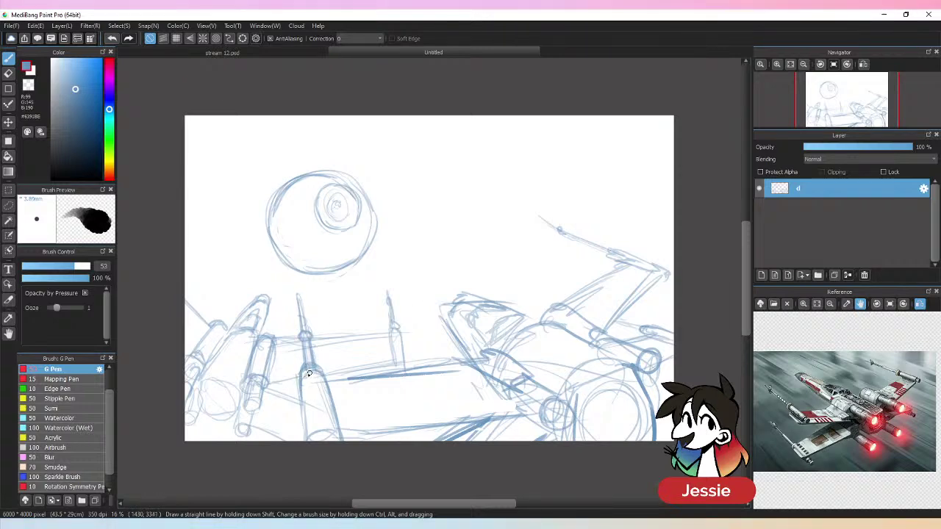
drag(303, 440, 305, 374)
drag(336, 437, 328, 372)
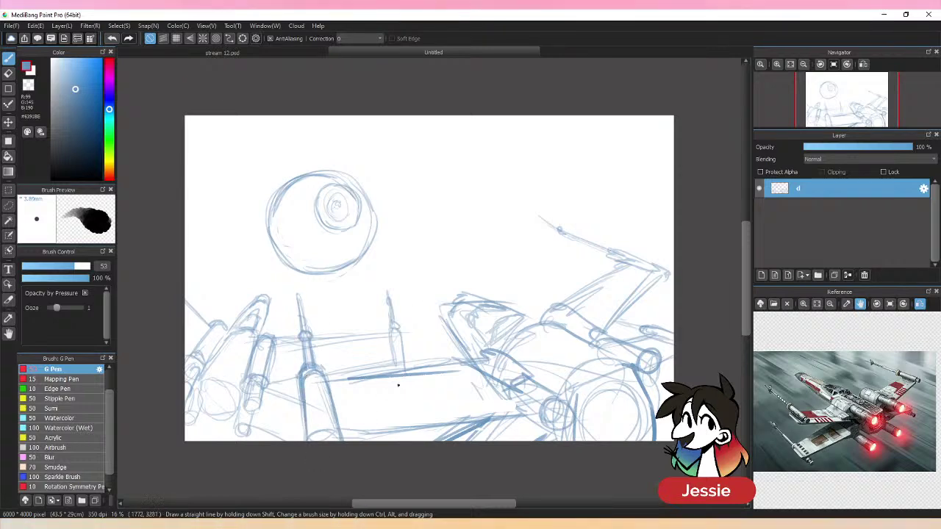
mouse_move(466, 365)
mouse_down()
mouse_move(418, 373)
mouse_move(429, 371)
mouse_up()
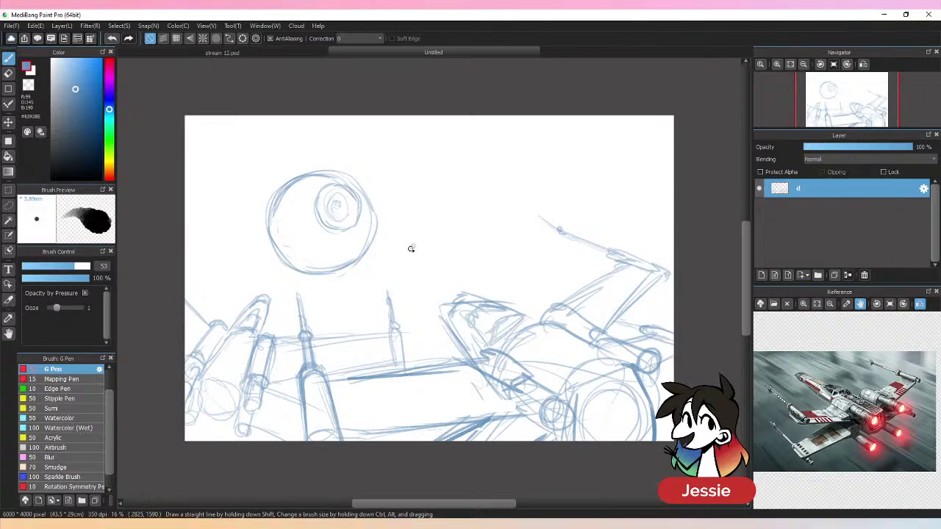
- Sketch a tiny distant X-wing with spread wings between the sphere and the main X-wing
mouse_move(411, 248)
mouse_down()
mouse_move(447, 263)
mouse_move(415, 255)
mouse_move(400, 264)
mouse_move(435, 259)
mouse_move(415, 278)
mouse_move(409, 267)
mouse_move(427, 281)
mouse_move(453, 257)
mouse_move(437, 249)
mouse_move(462, 233)
mouse_up()
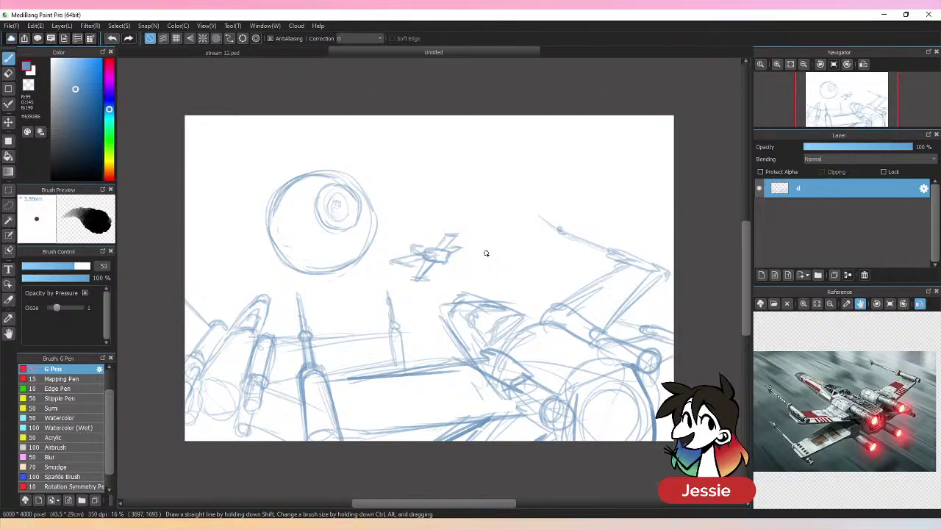
mouse_move(385, 258)
mouse_down()
mouse_move(470, 249)
mouse_move(435, 254)
mouse_up()
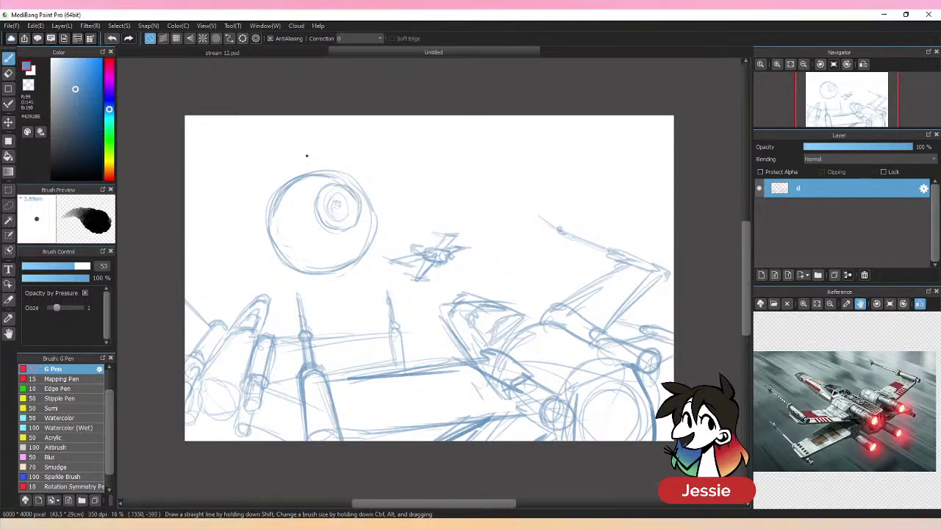
- Draw rule-of-thirds guidelines across the canvas, circle intersections to check the composition, and undo all the guide strokes
drag(317, 103, 305, 452)
drag(538, 103, 522, 450)
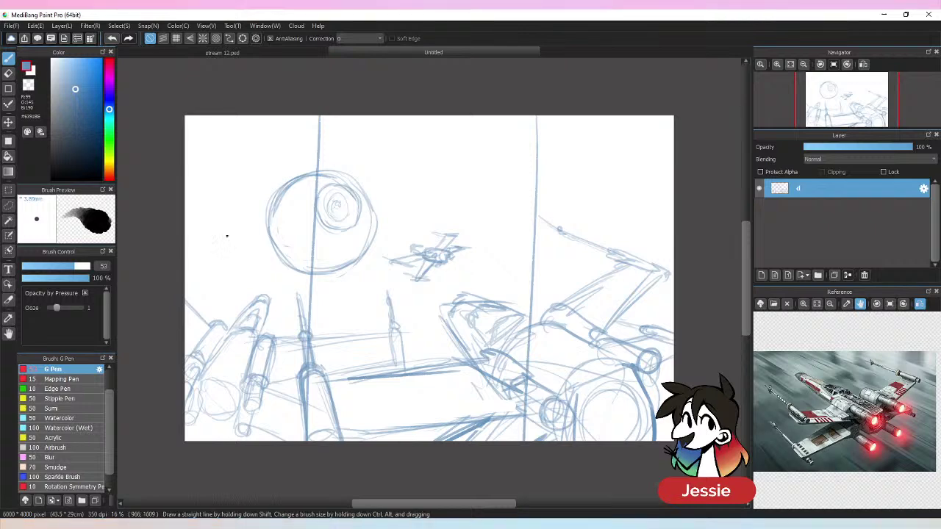
drag(190, 215, 673, 230)
drag(206, 349, 631, 366)
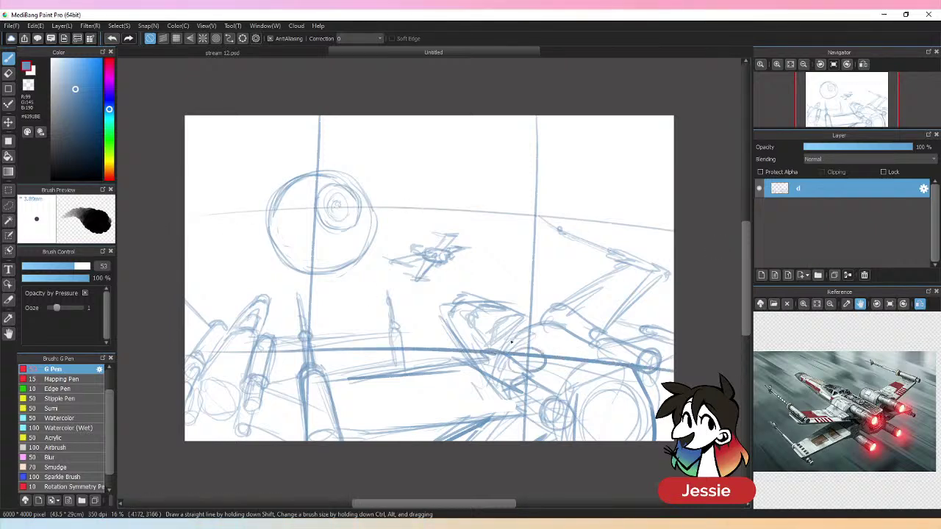
drag(524, 229, 563, 218)
drag(304, 218, 332, 209)
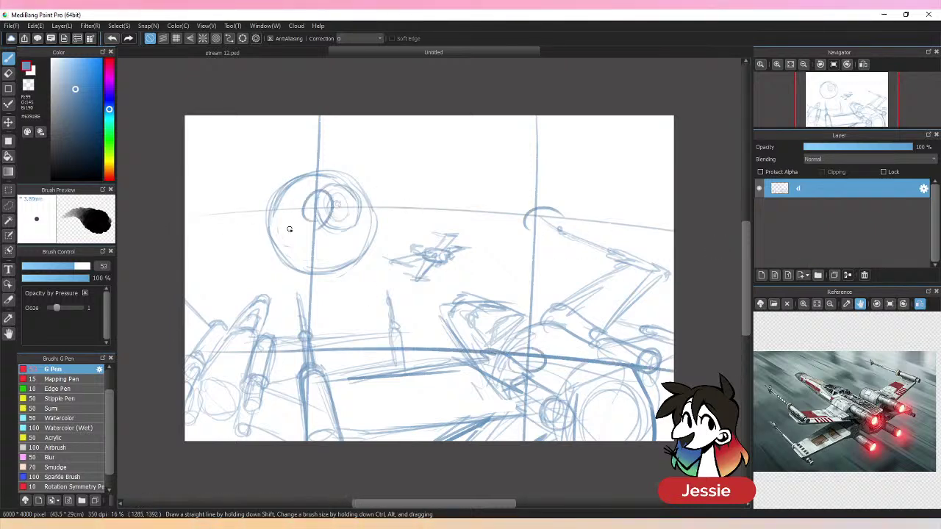
key(ctrl+z)
key(ctrl+z)
key(ctrl+z)
key(ctrl+z)
key(ctrl+z)
key(ctrl+z)
key(ctrl+z)
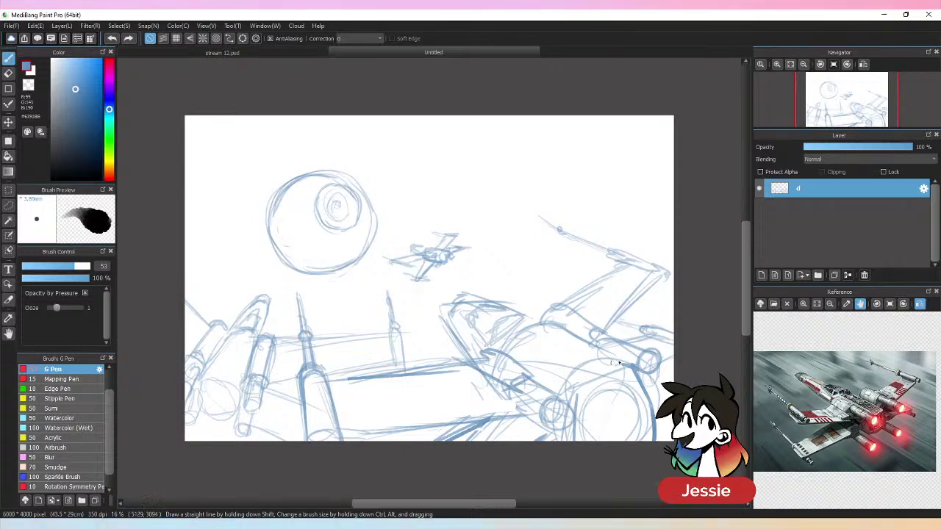
- Reinforce the outline and round exhaust of the main X-wing's upper engine and the wing edge behind it
mouse_move(555, 321)
mouse_down()
mouse_move(568, 307)
mouse_move(616, 334)
mouse_move(614, 345)
mouse_up()
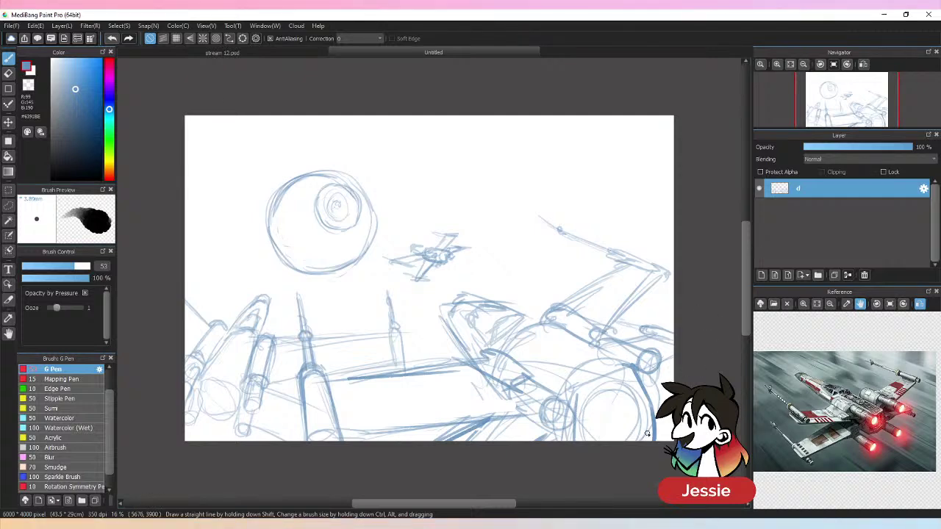
mouse_move(592, 333)
mouse_down()
mouse_move(598, 344)
mouse_move(667, 274)
mouse_move(640, 356)
mouse_move(643, 370)
mouse_move(658, 365)
mouse_move(657, 380)
mouse_up()
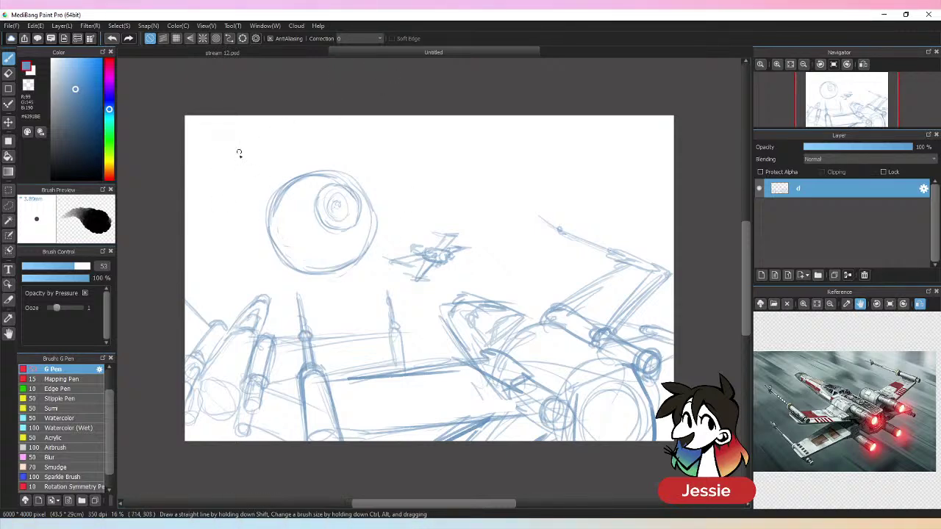
- Sketch small TIE fighters around the sphere at varied sizes, undoing the one directly above it
mouse_move(237, 151)
mouse_down()
mouse_move(242, 160)
mouse_move(242, 143)
mouse_move(235, 159)
mouse_move(260, 147)
mouse_move(253, 170)
mouse_up()
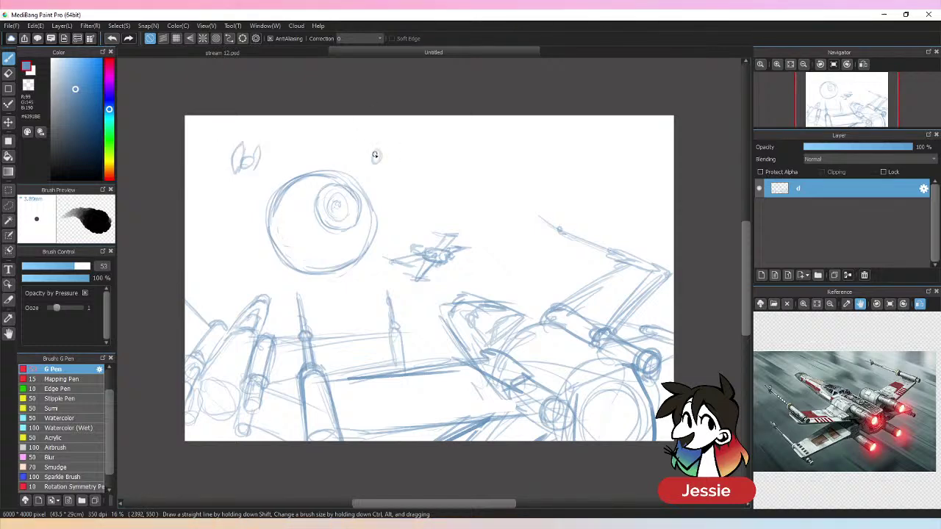
mouse_move(376, 153)
mouse_down()
mouse_move(387, 152)
mouse_move(386, 163)
mouse_up()
mouse_move(301, 151)
mouse_down()
mouse_move(297, 134)
mouse_move(311, 149)
mouse_up()
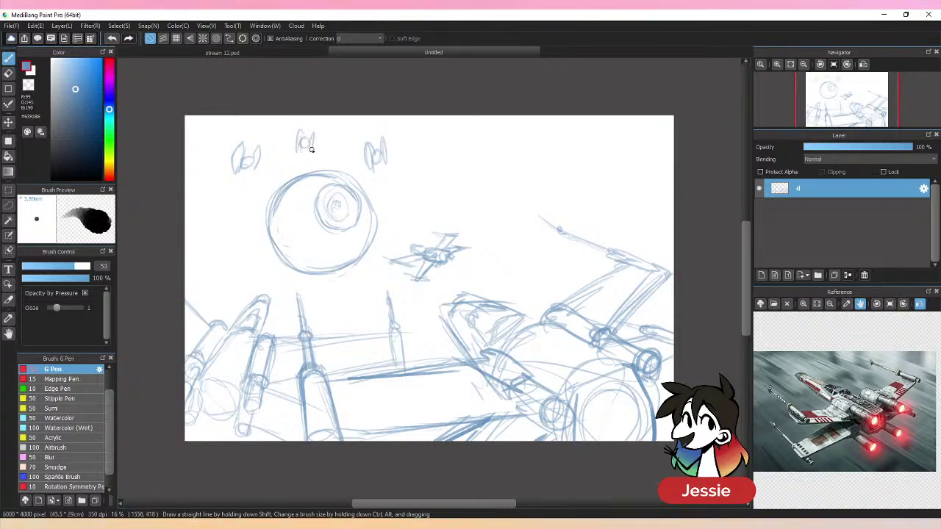
key(ctrl+z)
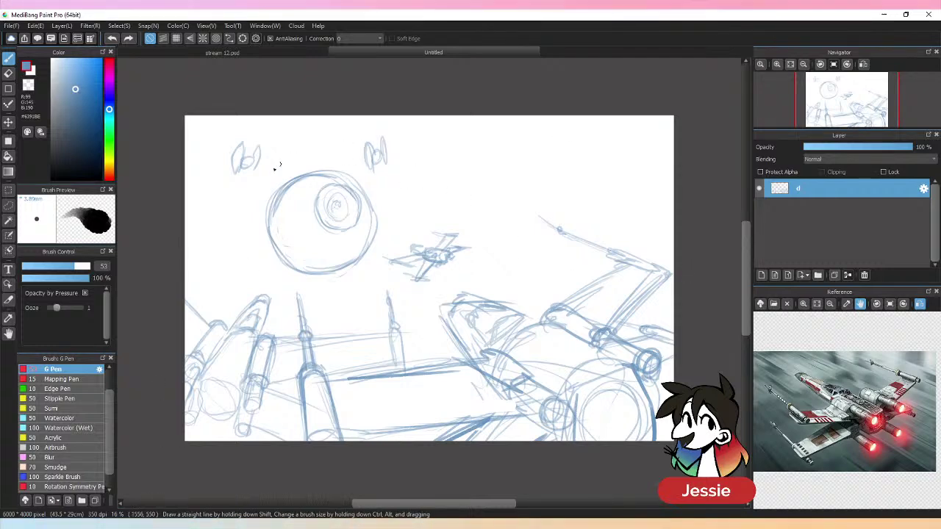
mouse_move(242, 206)
mouse_down()
mouse_move(239, 230)
mouse_move(256, 227)
mouse_up()
drag(208, 172, 216, 179)
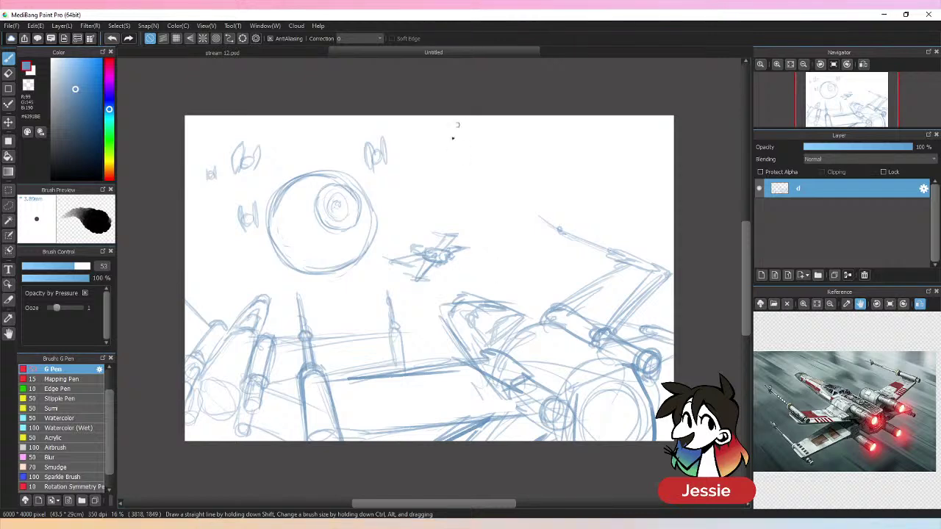
- Erase the tiny distant X-wing and sketch a larger TIE fighter there with a round cockpit and two tall side panels
key(e)
mouse_move(405, 254)
mouse_down()
mouse_move(427, 240)
mouse_move(385, 276)
mouse_move(485, 243)
mouse_up()
key(b)
mouse_move(454, 214)
mouse_down()
mouse_move(462, 245)
mouse_move(452, 212)
mouse_move(441, 254)
mouse_up()
drag(435, 188, 439, 257)
drag(475, 165, 479, 266)
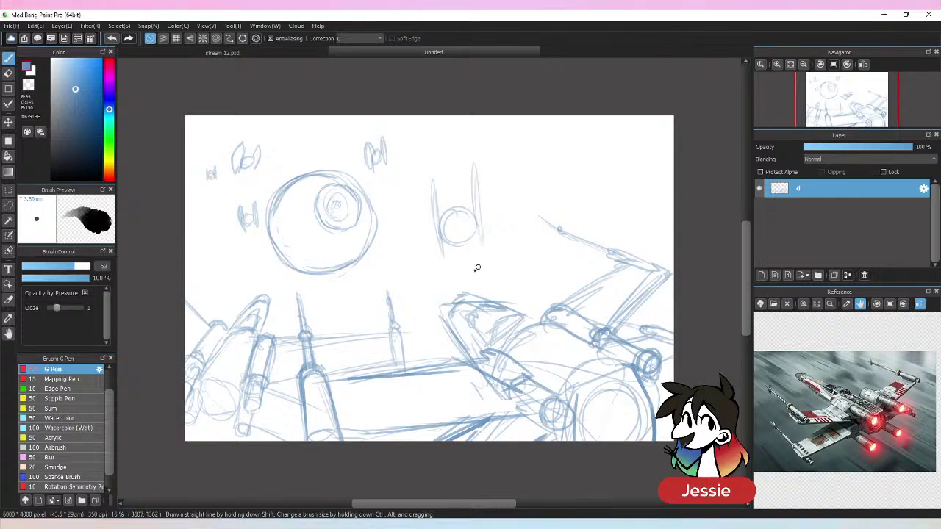
drag(441, 224, 446, 274)
drag(427, 188, 429, 231)
drag(486, 211, 497, 267)
drag(477, 166, 491, 249)
drag(474, 214, 479, 224)
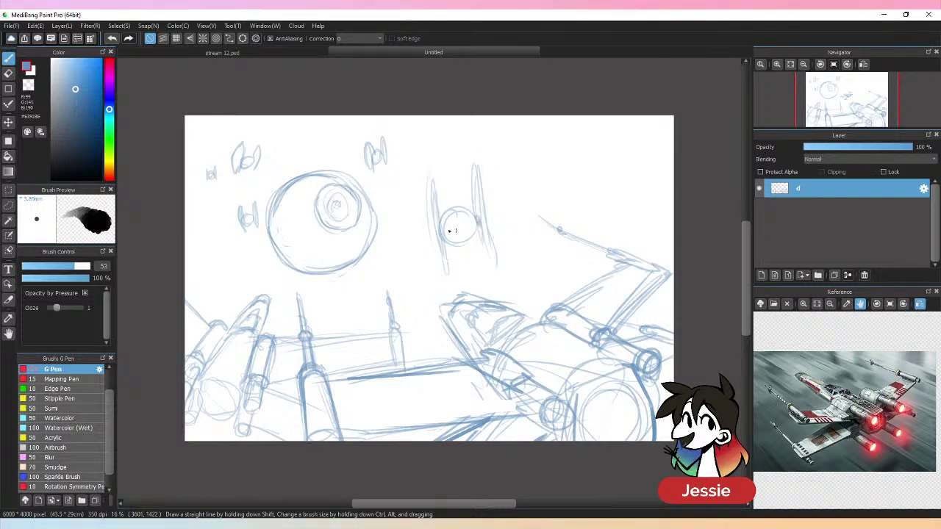
- Widen the large TIE fighter's panel nearest the sphere, erase stray lines, and firm up both panels and the cockpit window
drag(427, 186, 438, 276)
key(e)
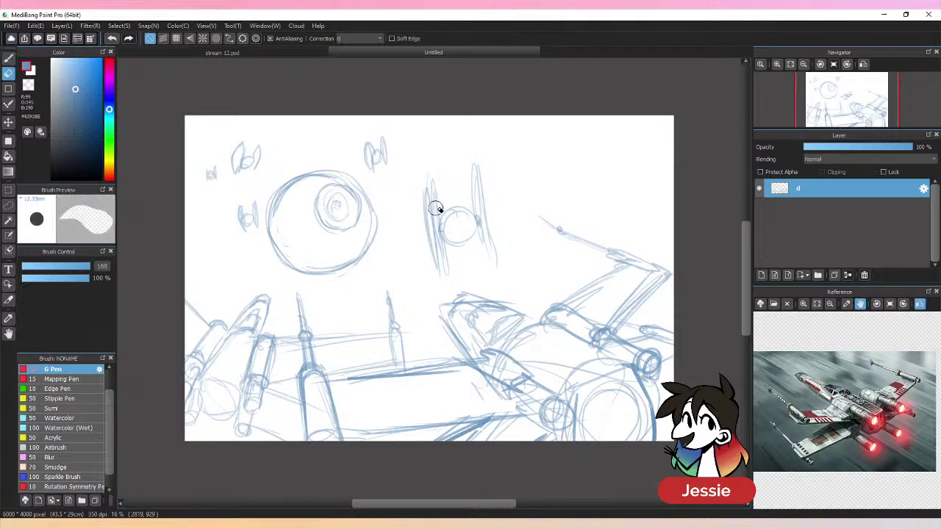
mouse_move(430, 182)
mouse_down()
mouse_move(436, 206)
mouse_move(419, 230)
mouse_up()
key(b)
mouse_move(472, 172)
mouse_down()
mouse_move(478, 230)
mouse_move(489, 229)
mouse_up()
mouse_move(494, 265)
mouse_down()
mouse_move(479, 215)
mouse_move(464, 238)
mouse_up()
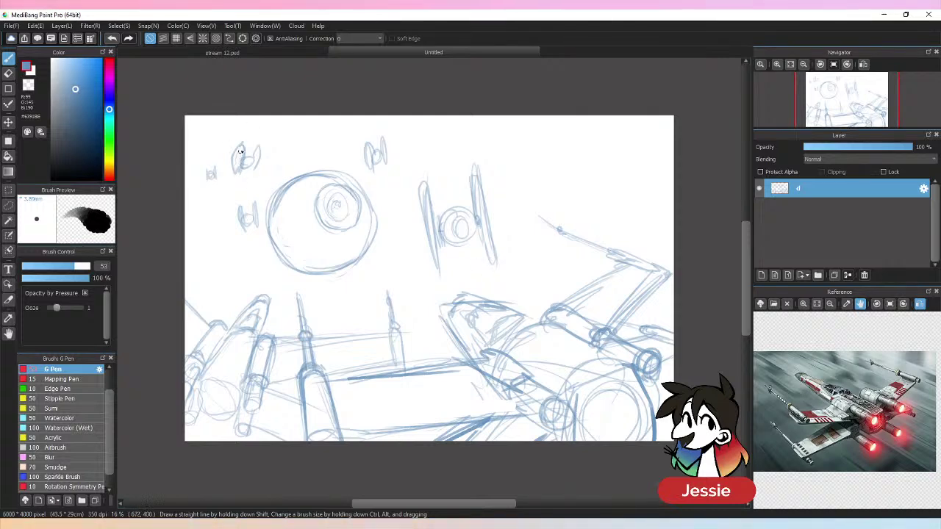
- Darken the small TIE fighters above the sphere, and add the main X-wing's second far wing with its wingtip cannon
drag(378, 156, 382, 163)
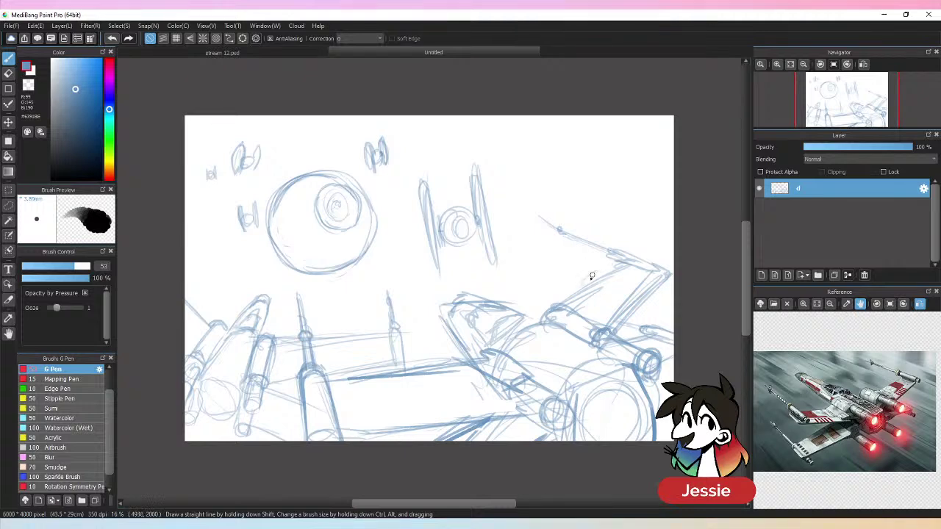
mouse_move(579, 280)
mouse_down()
mouse_move(572, 276)
mouse_move(598, 276)
mouse_up()
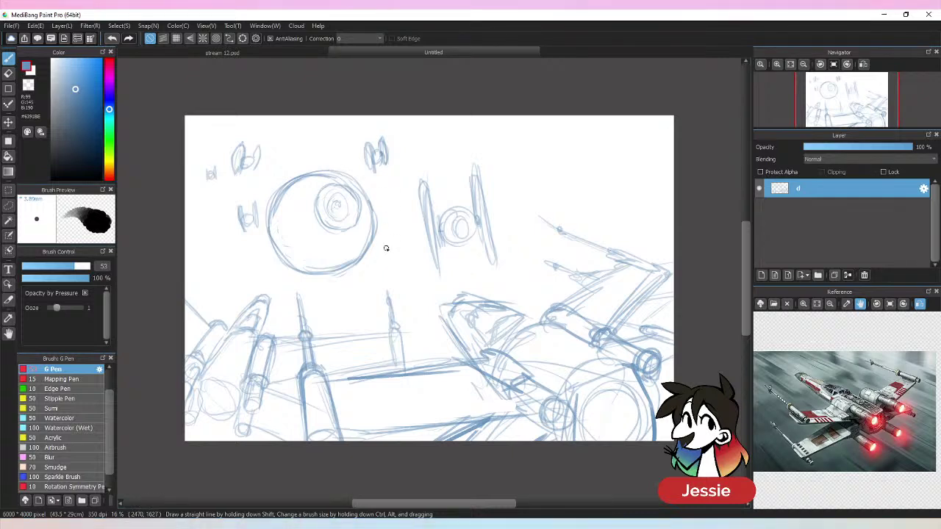
- Add a new layer named d2 above the sketch and choose the dark blue-violet colour #353862
click(762, 275)
double_click(813, 192)
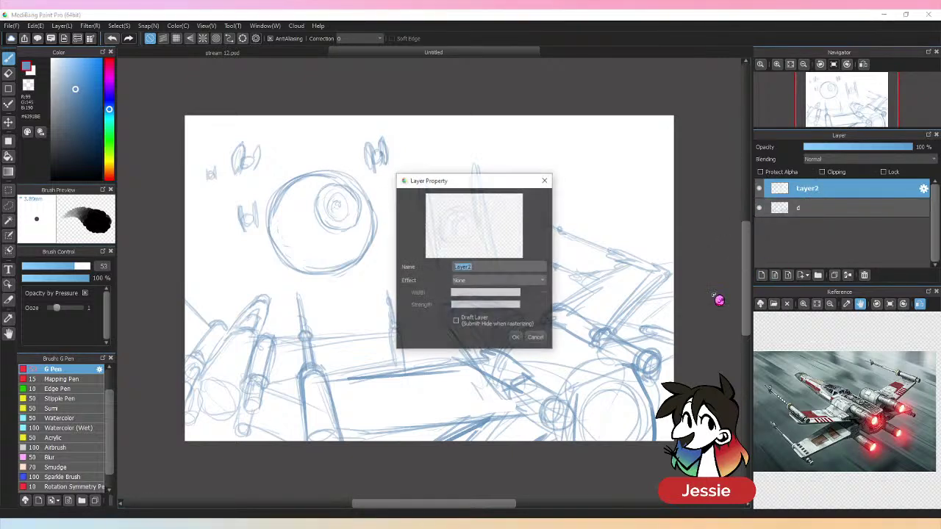
text(d2)
key(Return)
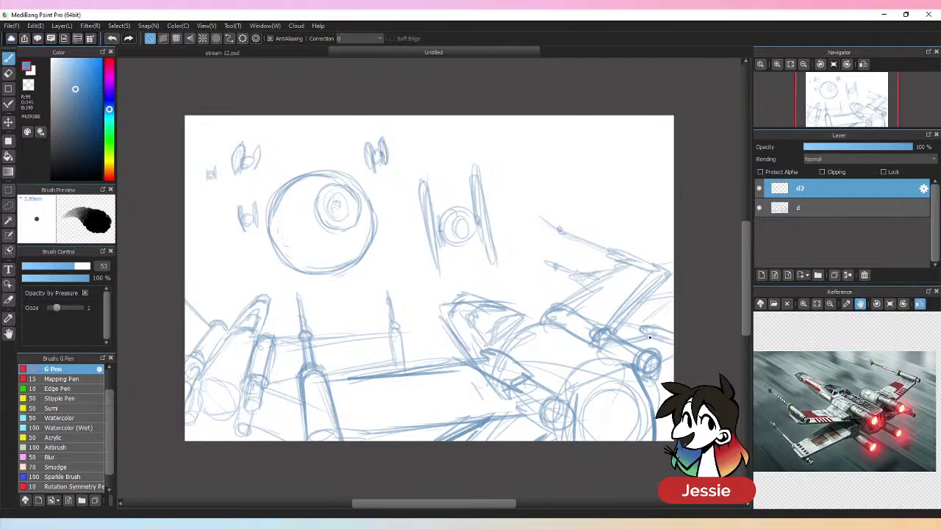
click(86, 150)
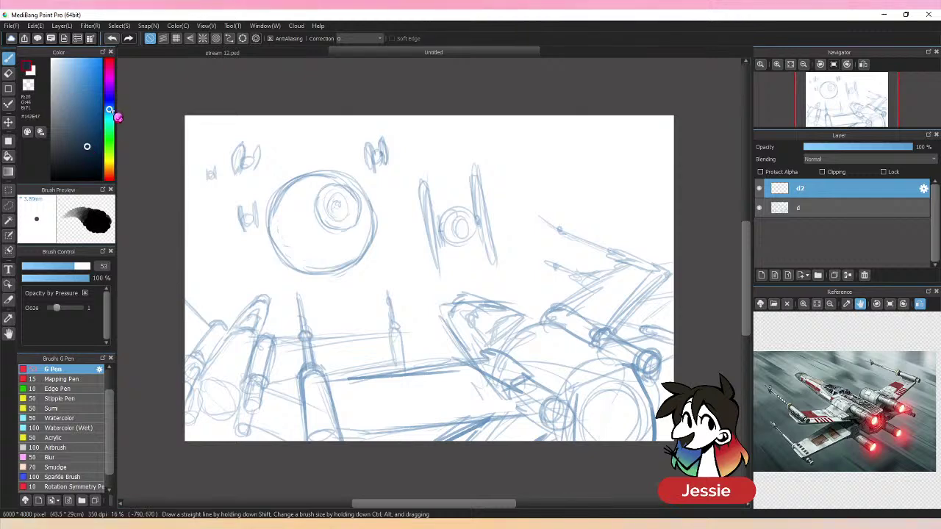
drag(116, 117, 110, 100)
drag(87, 150, 74, 133)
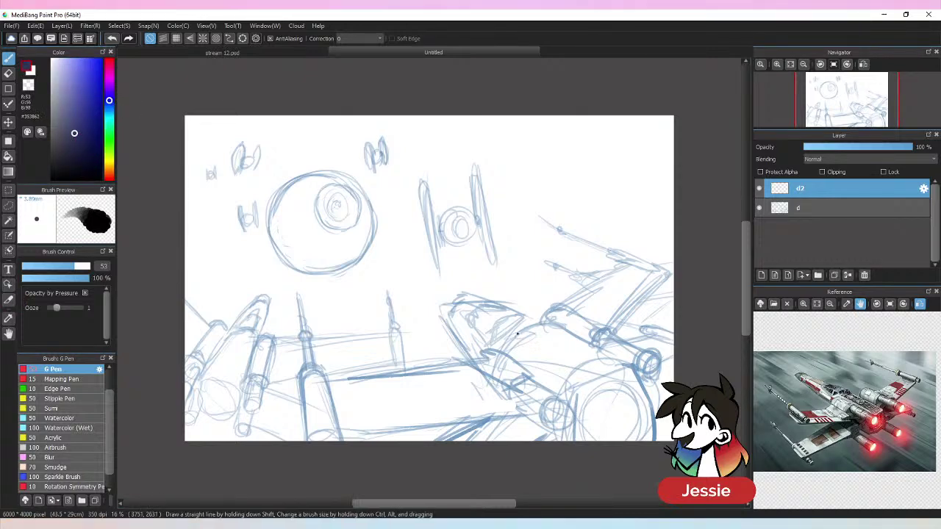
- Recolour layer d to pink with hue +113 and saturation +46, adjust its brightness, and lower its opacity to 41%
click(823, 209)
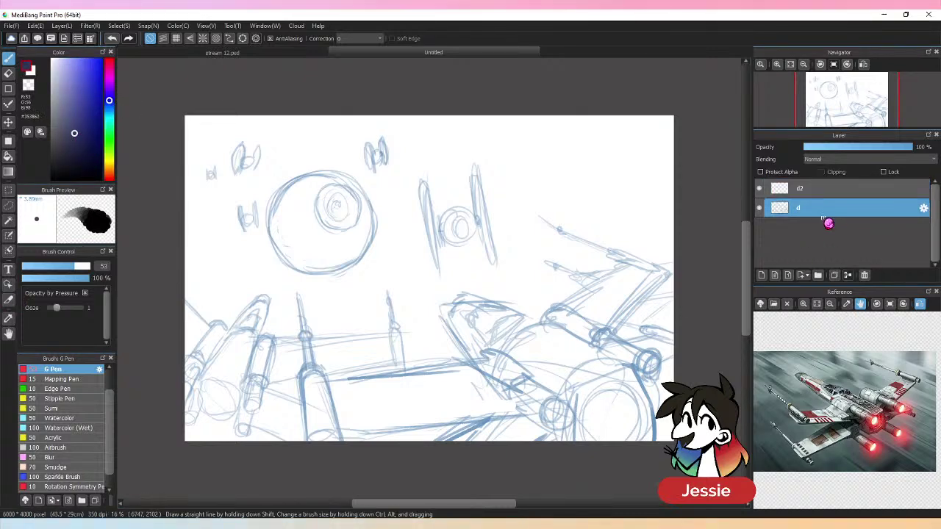
key(ctrl+u)
drag(475, 237, 614, 105)
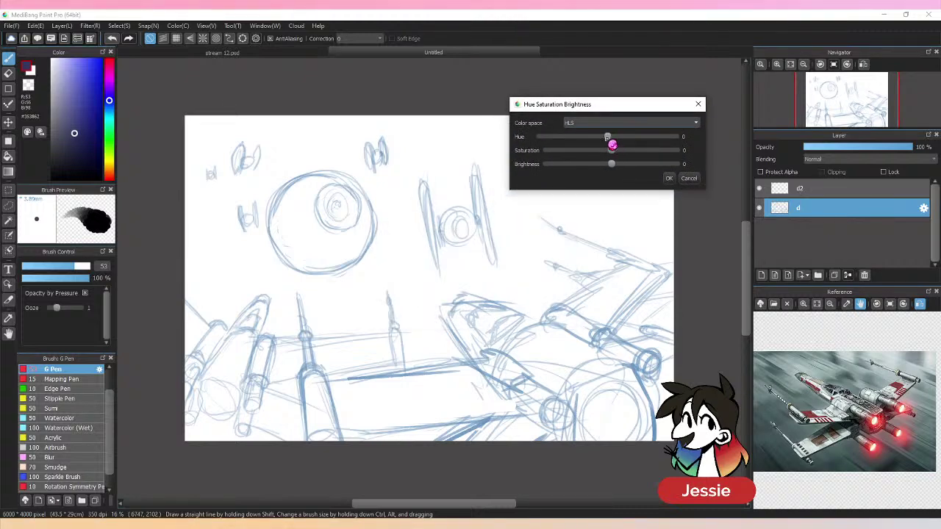
mouse_move(611, 144)
mouse_down()
mouse_move(657, 141)
mouse_move(596, 169)
mouse_move(622, 169)
mouse_move(610, 171)
mouse_up()
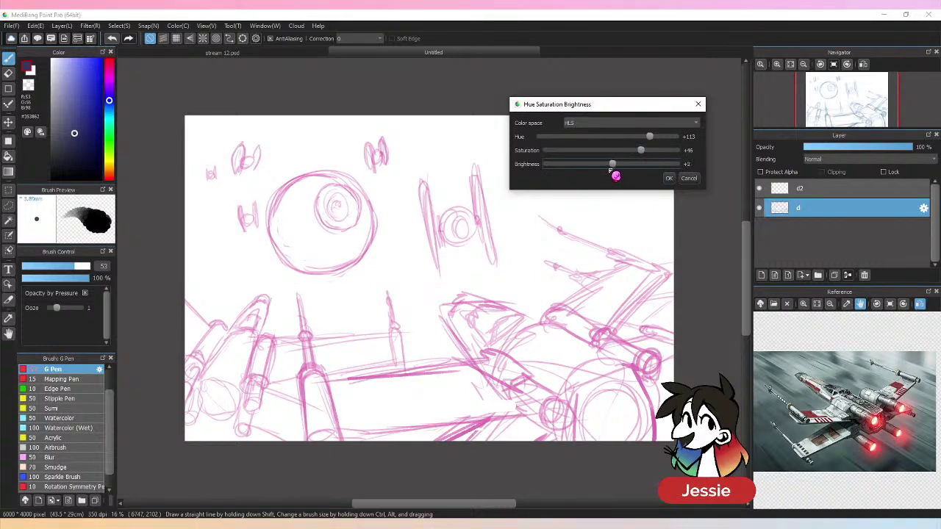
click(669, 178)
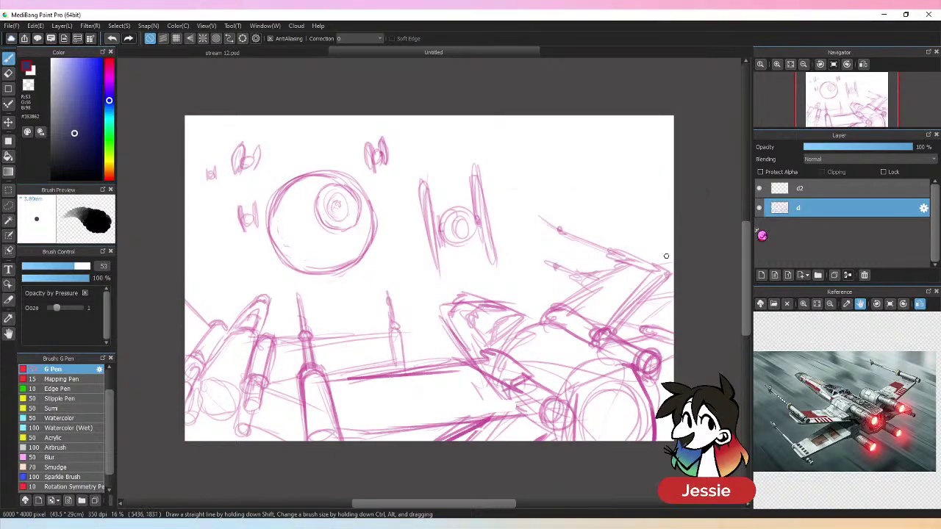
drag(867, 149, 858, 151)
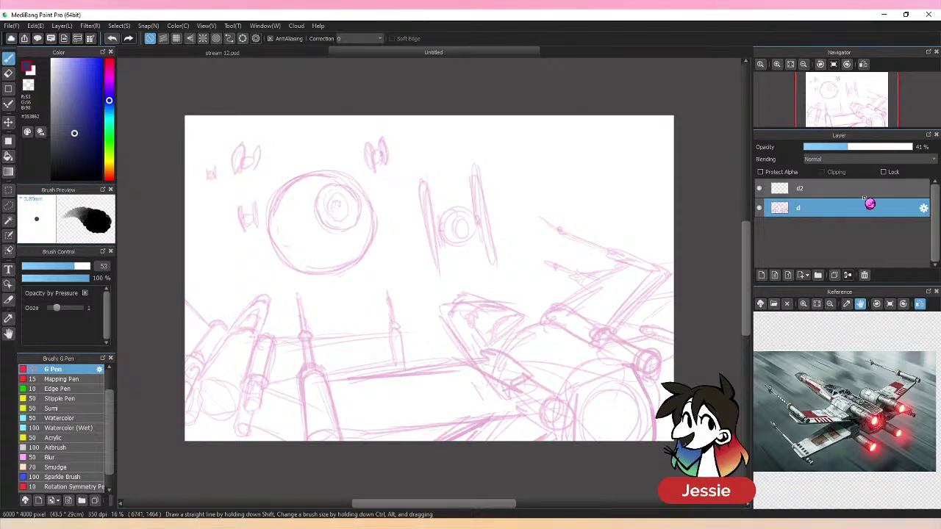
- Make layer d2 active, choose the medium blue #1E5EBC, and set the G Pen size to 33
click(852, 189)
click(81, 96)
click(108, 107)
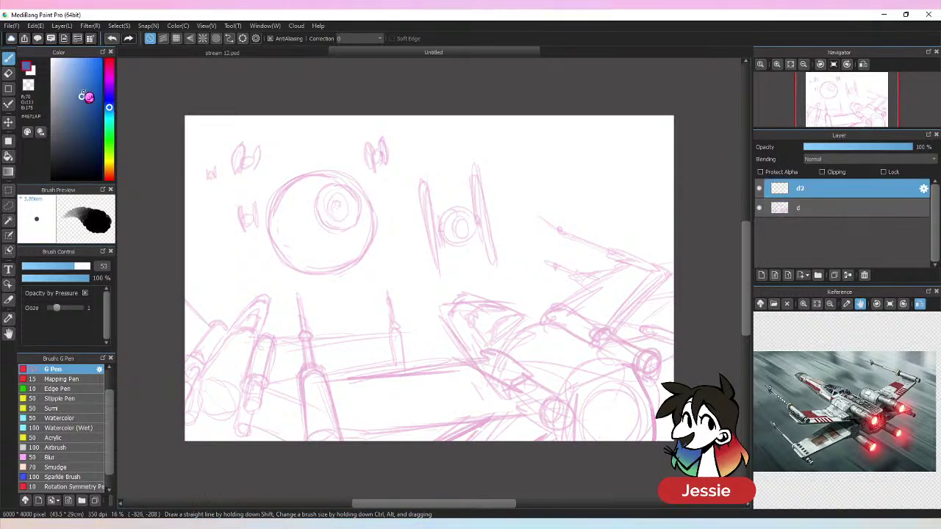
drag(87, 96, 93, 90)
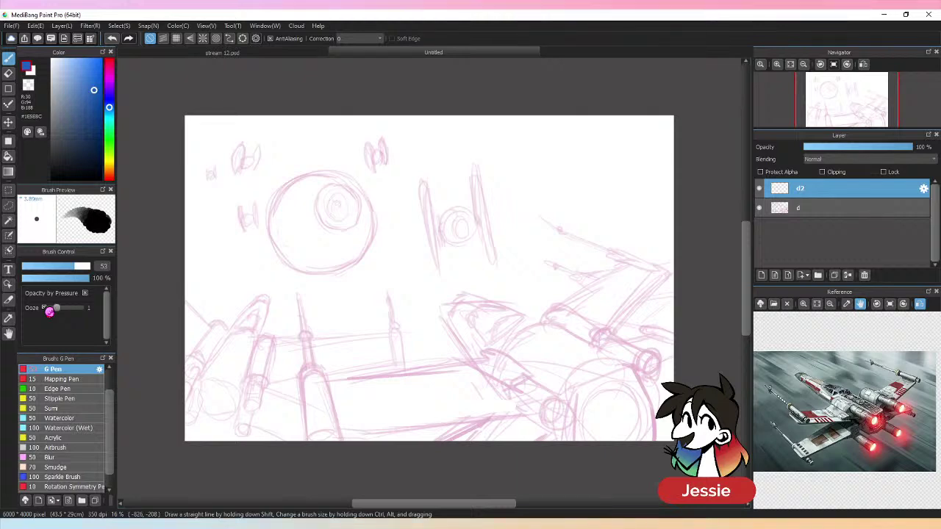
drag(67, 266, 63, 266)
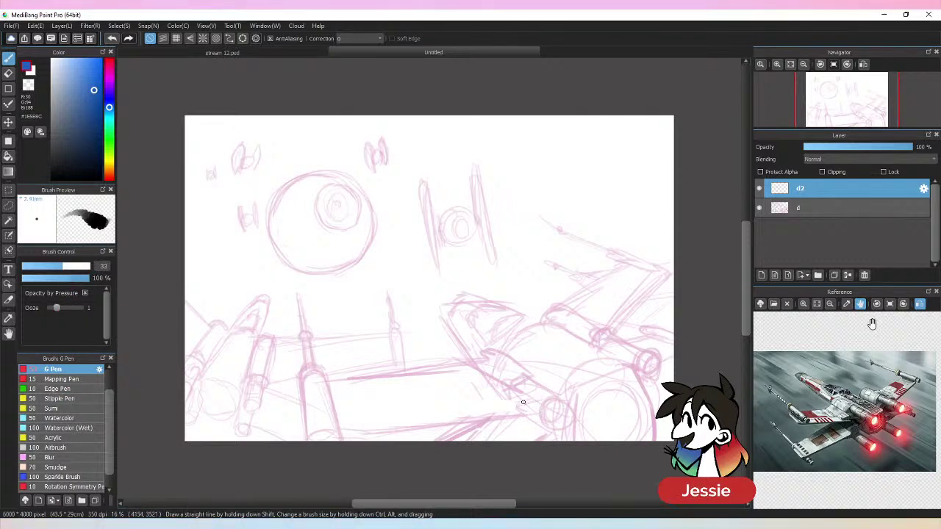
- Outline the main X-wing's cockpit canopy and nose tip over the pink sketch, undoing the last nose strokes
scroll(845, 404, up, 3)
drag(851, 381, 882, 393)
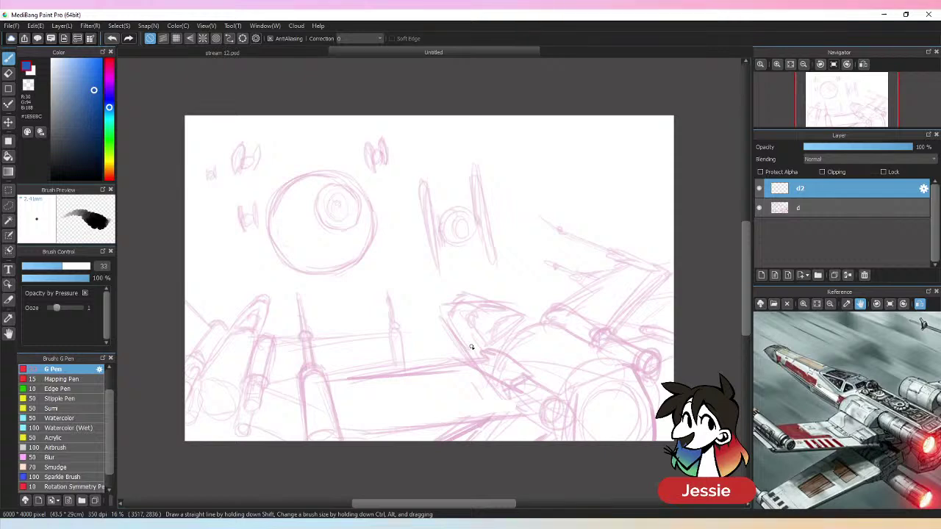
drag(470, 316, 487, 306)
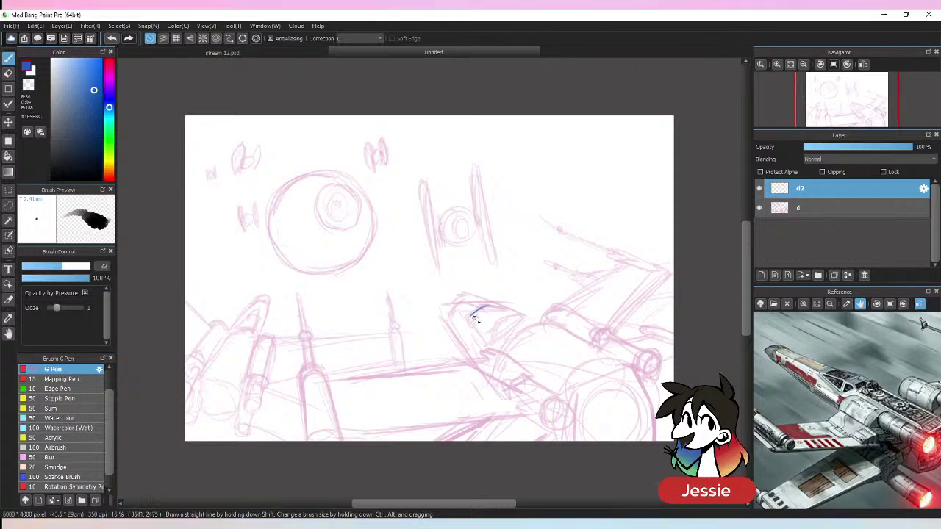
mouse_move(488, 305)
mouse_down()
mouse_move(476, 321)
mouse_move(516, 310)
mouse_move(478, 329)
mouse_move(469, 316)
mouse_move(479, 337)
mouse_move(484, 326)
mouse_move(491, 340)
mouse_move(526, 314)
mouse_move(497, 305)
mouse_move(466, 316)
mouse_move(455, 302)
mouse_move(479, 302)
mouse_move(455, 303)
mouse_move(466, 294)
mouse_move(450, 307)
mouse_move(474, 293)
mouse_move(445, 301)
mouse_up()
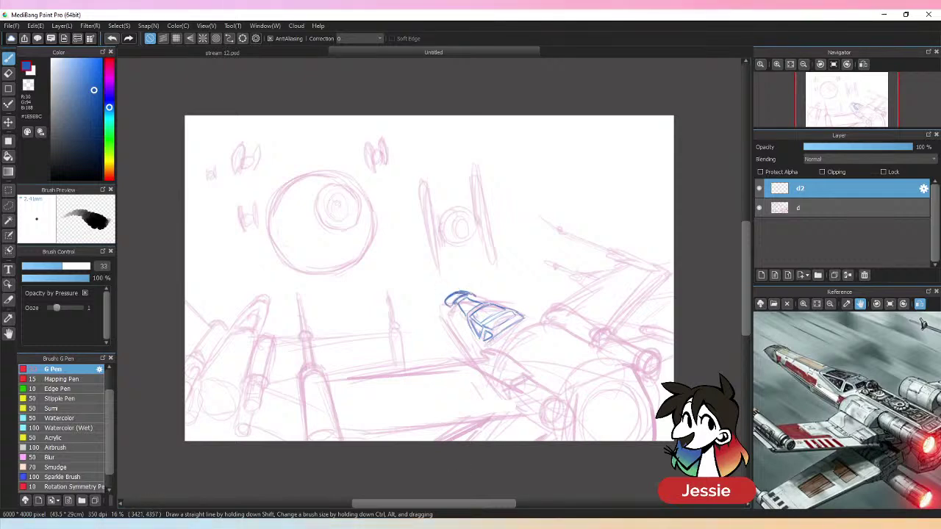
key(ctrl+z)
key(ctrl+z)
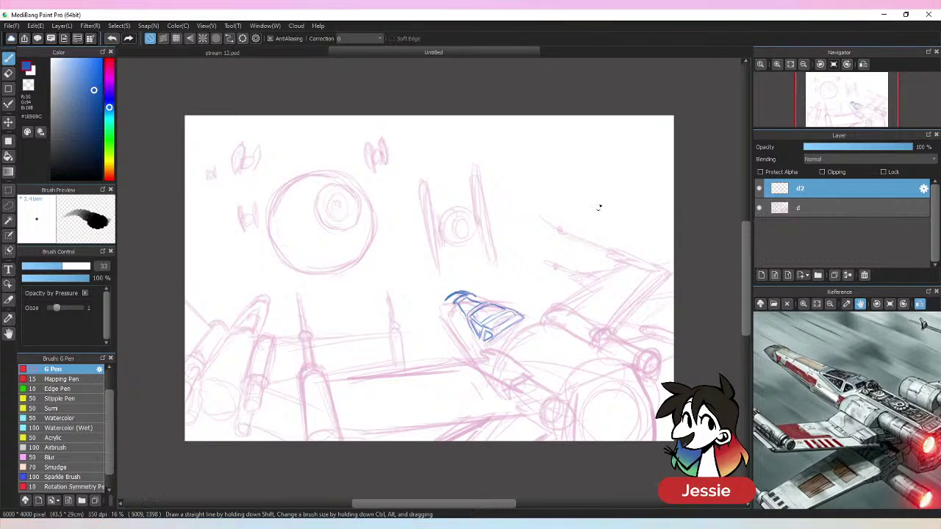
- Draw the near side of the main X-wing's nose and the round droid socket behind the canopy
drag(444, 307, 451, 318)
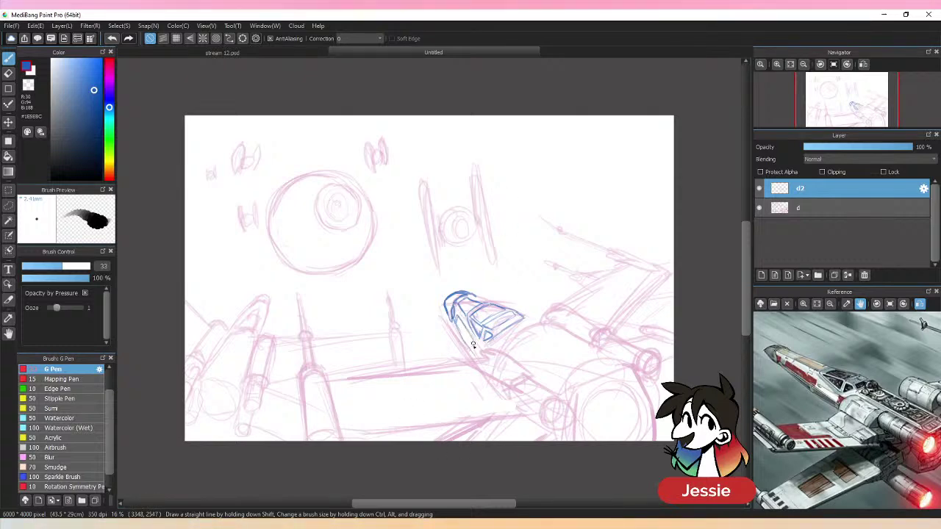
drag(452, 327, 472, 360)
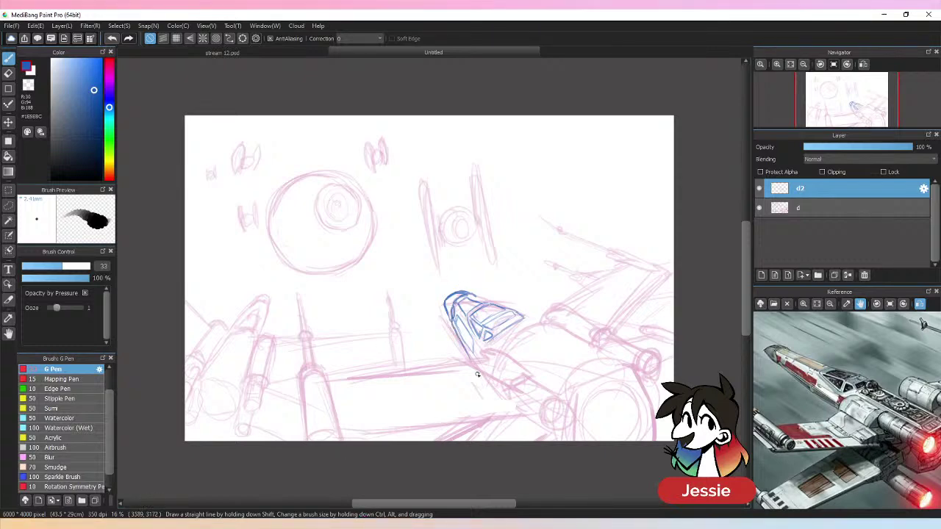
drag(520, 323, 531, 319)
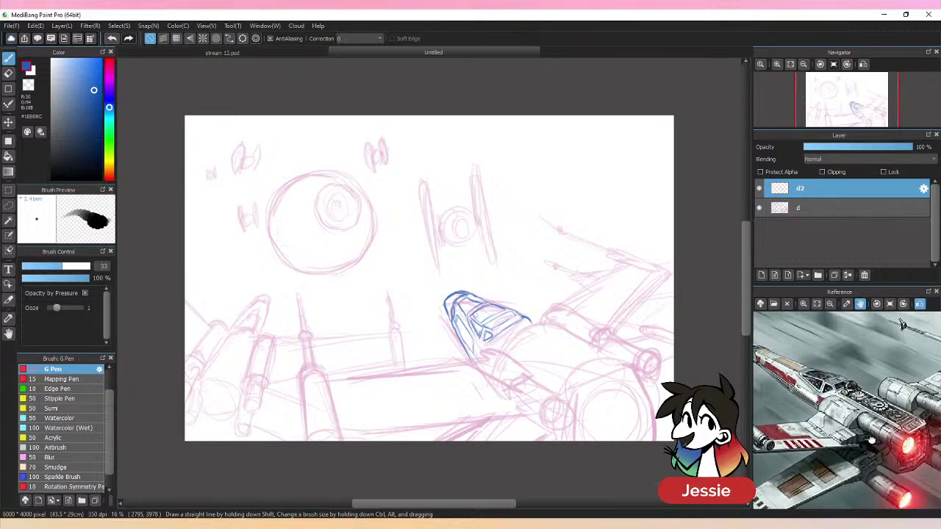
drag(521, 330, 539, 320)
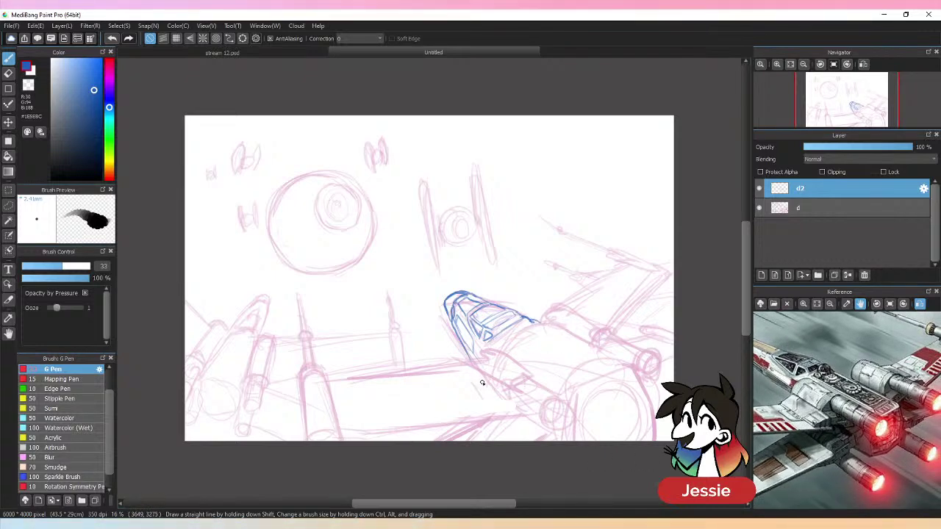
mouse_move(518, 327)
mouse_down()
mouse_move(513, 344)
mouse_move(534, 324)
mouse_move(529, 346)
mouse_up()
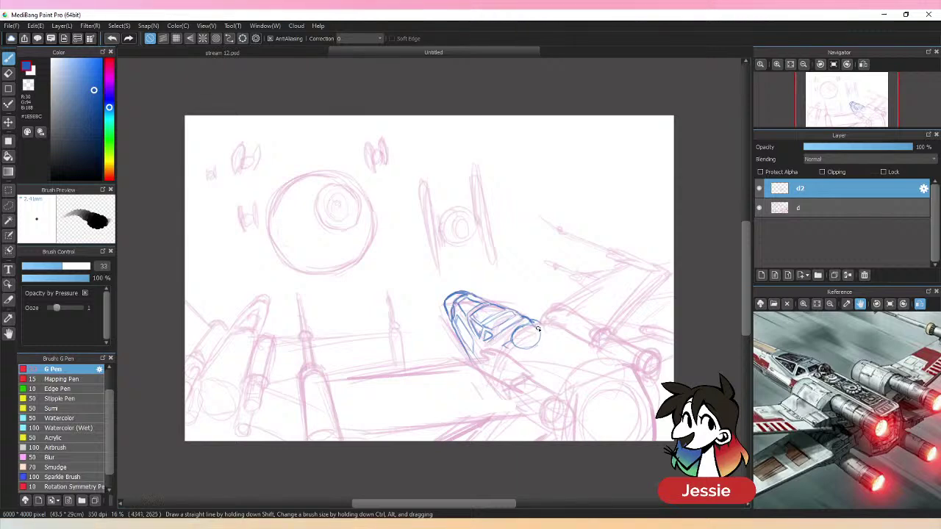
- Draw the fuselage's long straight edges back from the droid socket, then erase and redraw the near edge and the rear edge
drag(541, 330, 599, 360)
drag(504, 345, 562, 391)
drag(543, 329, 628, 373)
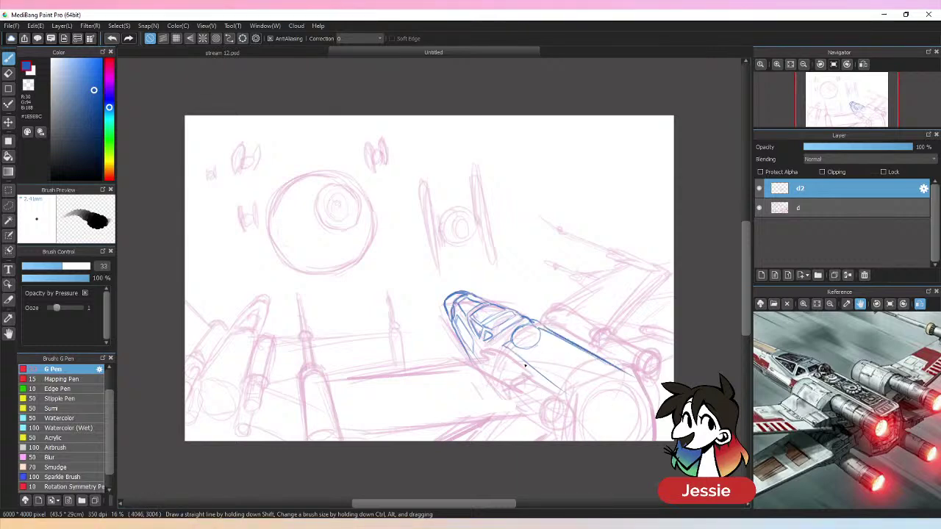
mouse_move(513, 355)
mouse_down()
mouse_move(588, 422)
mouse_move(637, 378)
mouse_up()
mouse_move(580, 413)
mouse_down()
mouse_move(641, 386)
mouse_move(635, 402)
mouse_move(585, 420)
mouse_up()
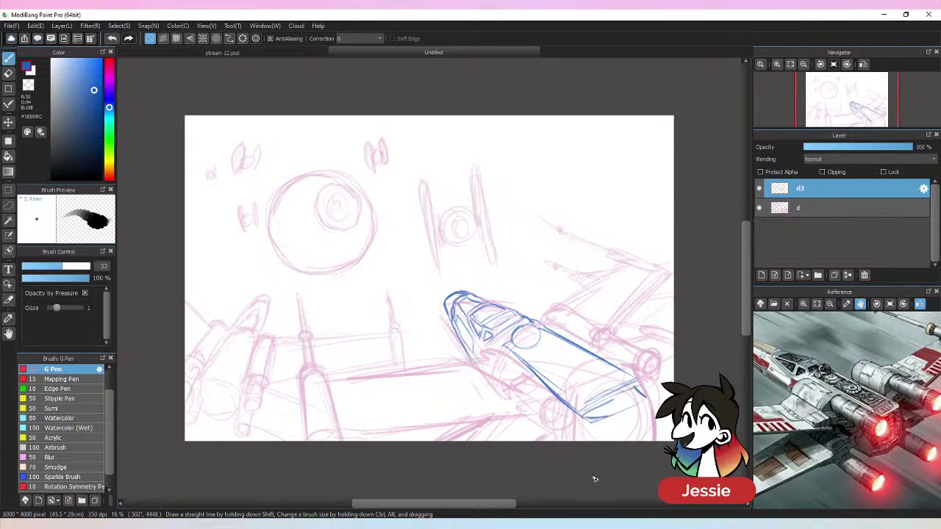
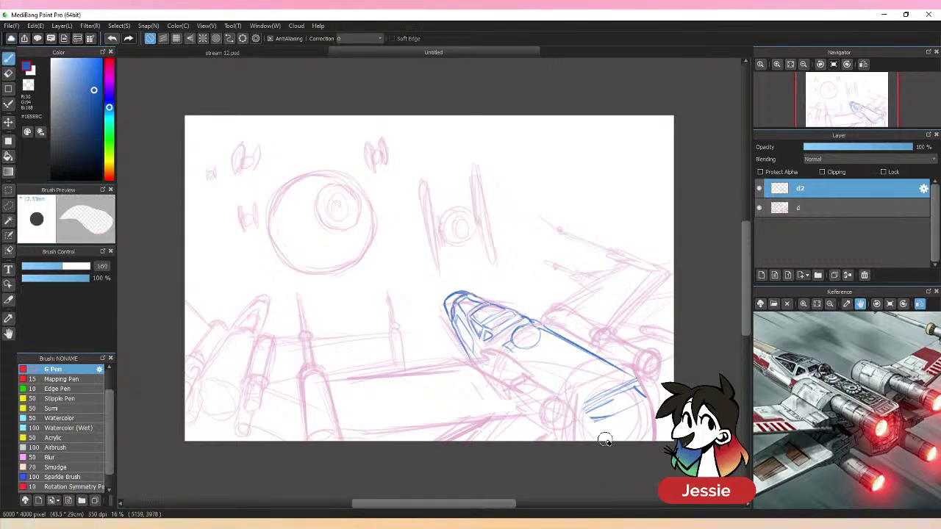
mouse_move(502, 343)
mouse_down()
mouse_move(586, 413)
mouse_move(599, 397)
mouse_move(647, 378)
mouse_move(591, 423)
mouse_up()
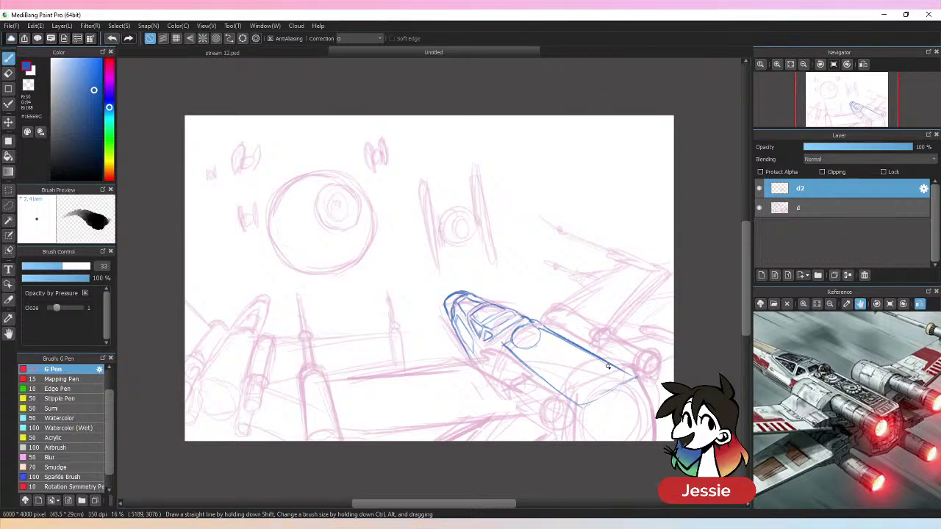
- Add oval details and a rectangular panel along the top of the fuselage behind the droid socket
key(space)
drag(645, 386, 597, 380)
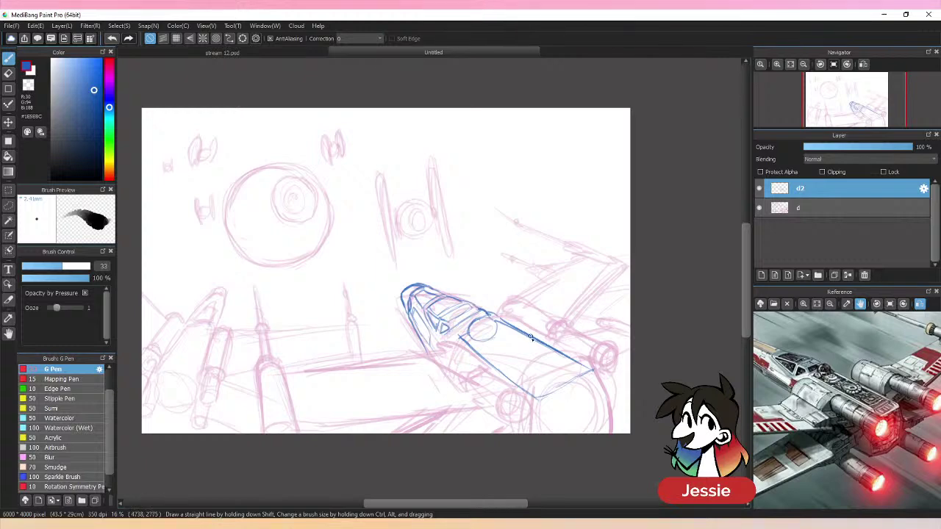
mouse_move(530, 336)
mouse_down()
mouse_move(513, 359)
mouse_move(524, 351)
mouse_up()
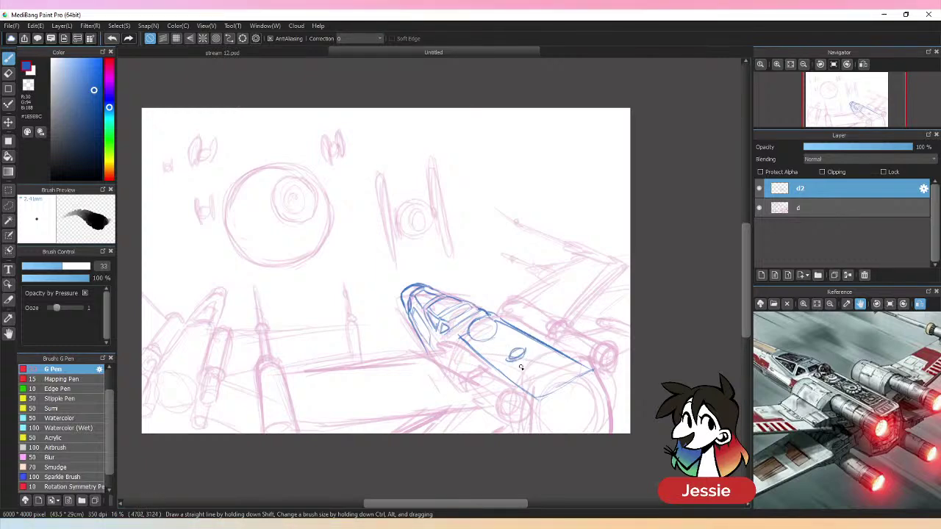
drag(499, 361, 533, 345)
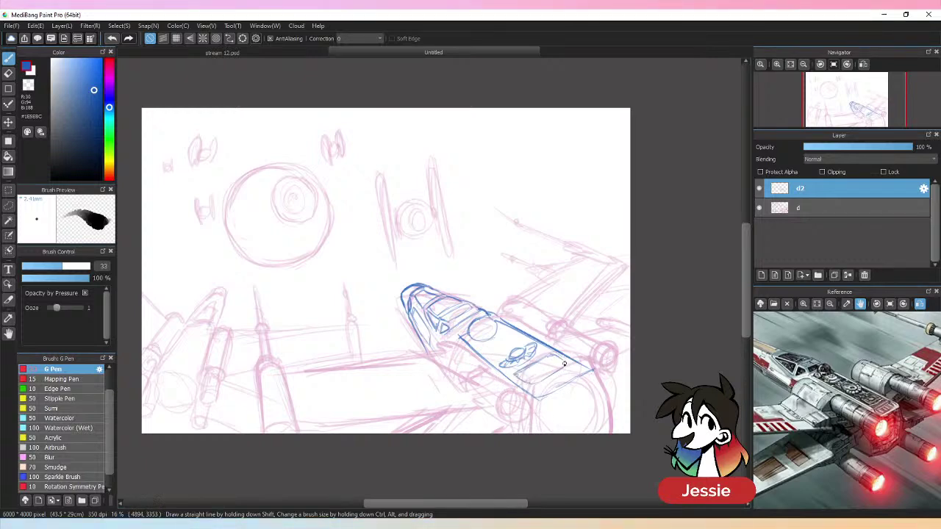
mouse_move(526, 378)
mouse_down()
mouse_move(557, 366)
mouse_move(549, 362)
mouse_move(540, 395)
mouse_move(524, 389)
mouse_move(576, 364)
mouse_up()
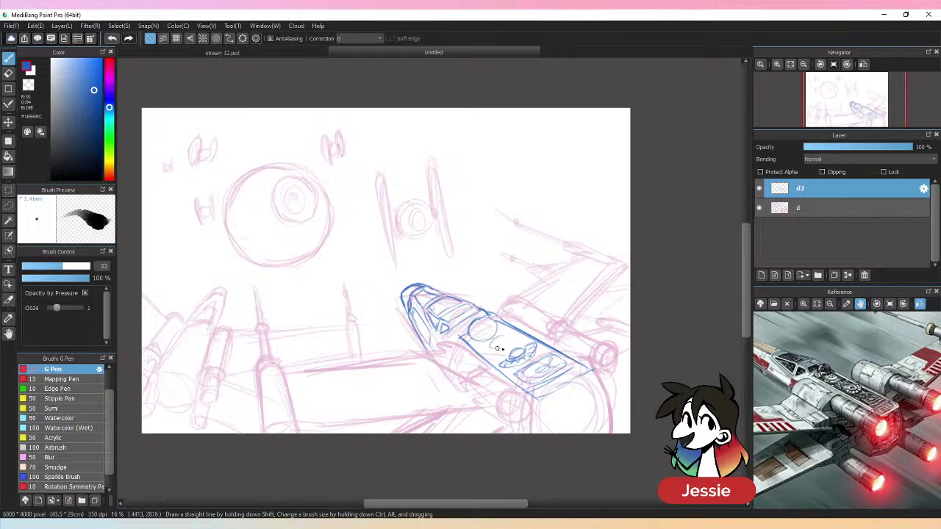
mouse_move(503, 338)
mouse_down()
mouse_move(476, 338)
mouse_move(493, 321)
mouse_move(476, 337)
mouse_up()
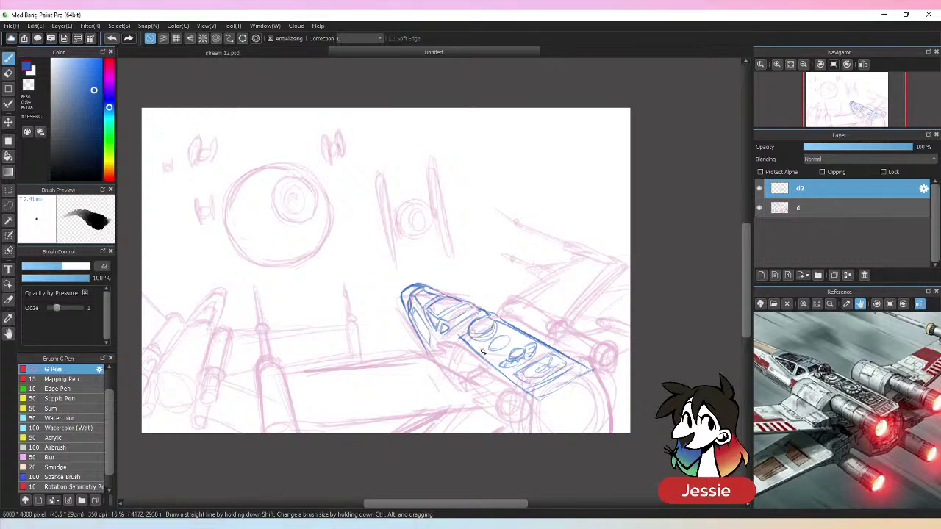
- Firm up the fuselage top's long and rear edges, and clean up stray lines beside the droid socket
drag(528, 335, 494, 362)
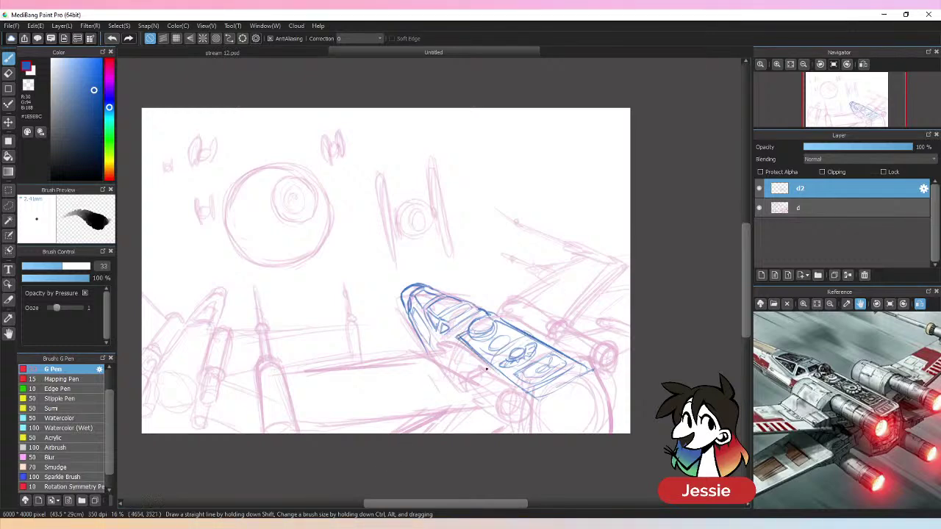
drag(533, 403, 594, 371)
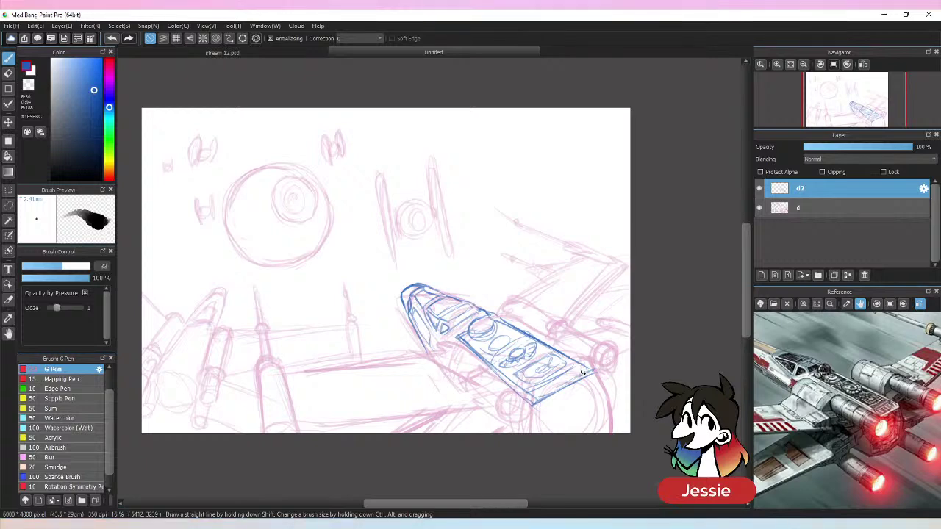
key(e)
mouse_move(478, 335)
mouse_down()
mouse_move(494, 343)
mouse_move(490, 328)
mouse_move(474, 336)
mouse_up()
key(b)
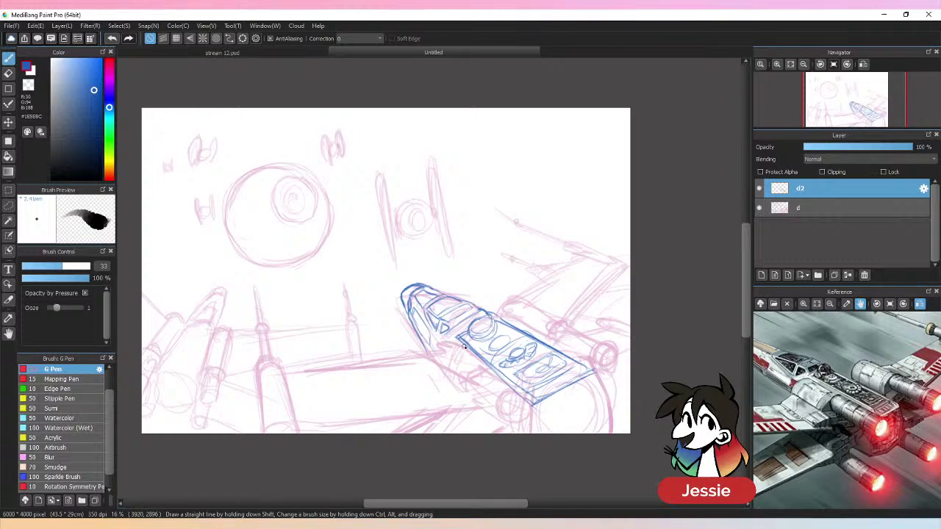
- Draw the near engine with its curved intake housing beside the nose and its ringed round exhaust nozzle
drag(464, 343, 426, 363)
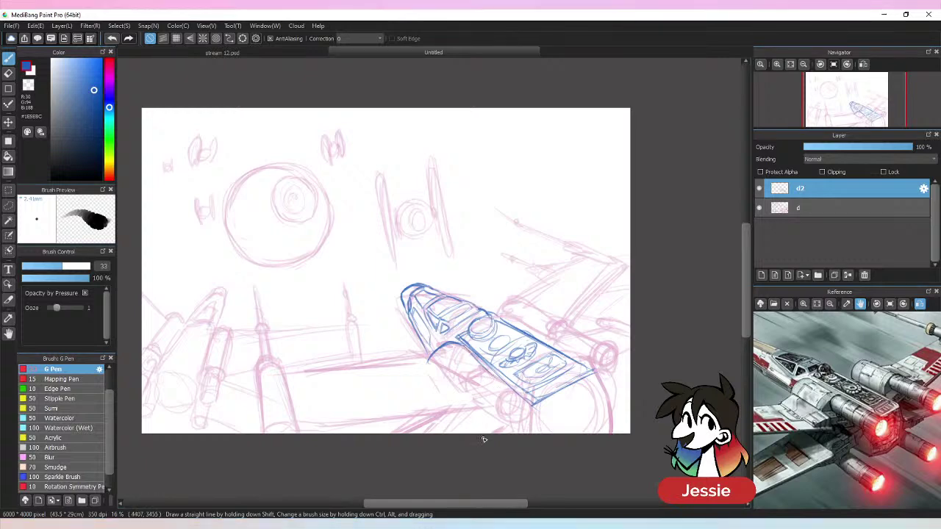
mouse_move(471, 395)
mouse_down()
mouse_move(508, 420)
mouse_move(508, 387)
mouse_move(493, 380)
mouse_move(524, 416)
mouse_move(475, 401)
mouse_move(484, 422)
mouse_move(491, 428)
mouse_move(498, 410)
mouse_move(518, 408)
mouse_move(526, 429)
mouse_up()
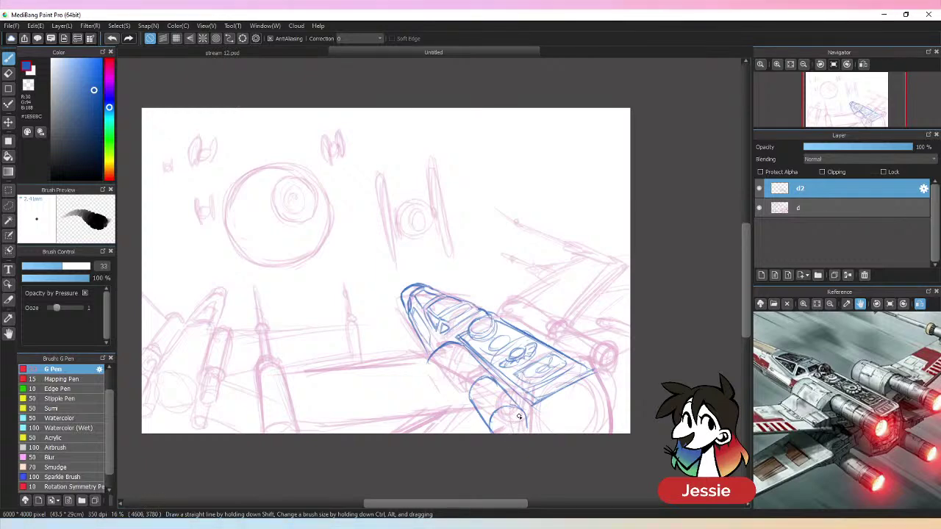
mouse_move(519, 417)
mouse_down()
mouse_move(499, 437)
mouse_move(507, 418)
mouse_move(524, 425)
mouse_move(522, 417)
mouse_move(521, 442)
mouse_move(484, 425)
mouse_move(515, 403)
mouse_up()
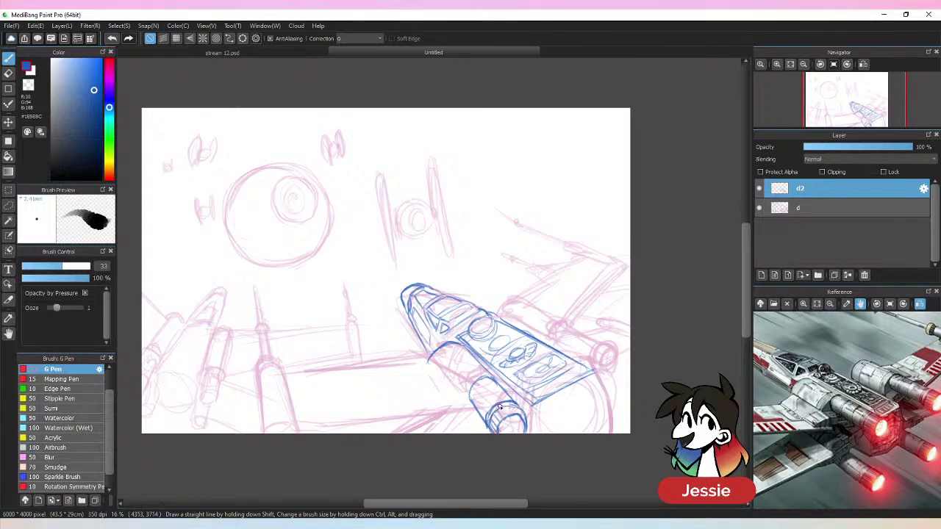
mouse_move(499, 406)
mouse_down()
mouse_move(516, 409)
mouse_move(527, 430)
mouse_move(518, 442)
mouse_move(507, 422)
mouse_move(480, 411)
mouse_up()
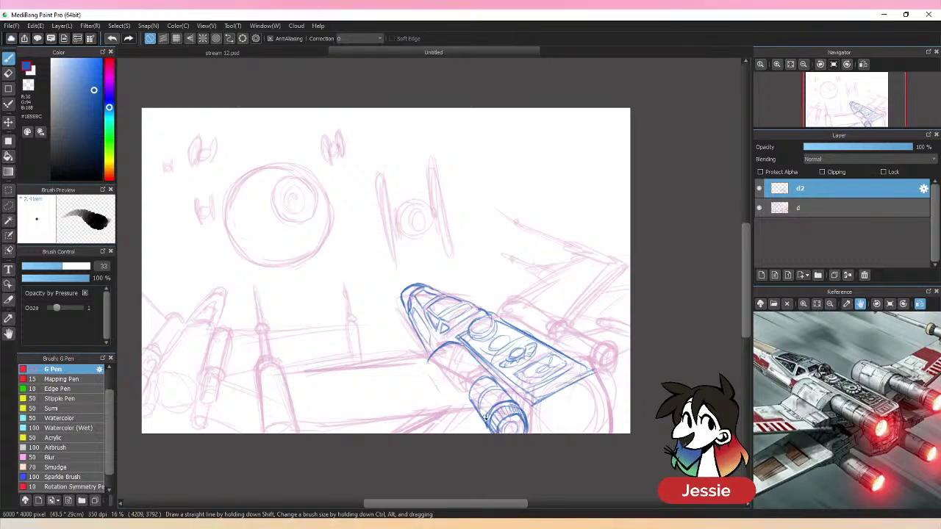
drag(482, 378, 456, 410)
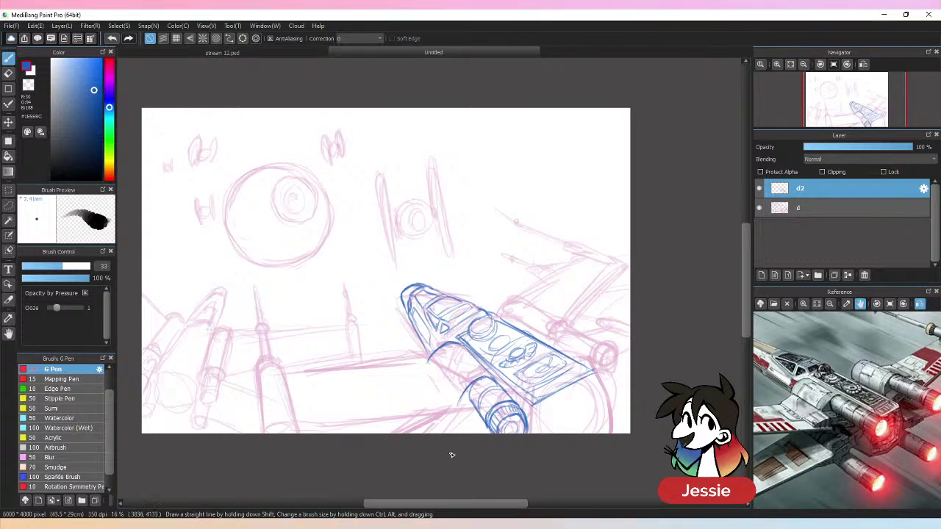
drag(428, 361, 445, 396)
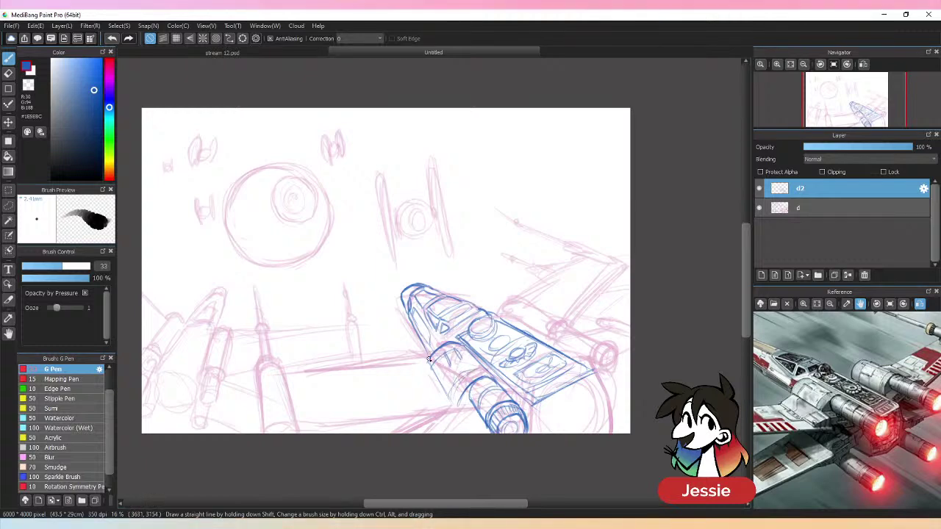
mouse_move(429, 359)
mouse_down()
mouse_move(459, 412)
mouse_move(488, 415)
mouse_up()
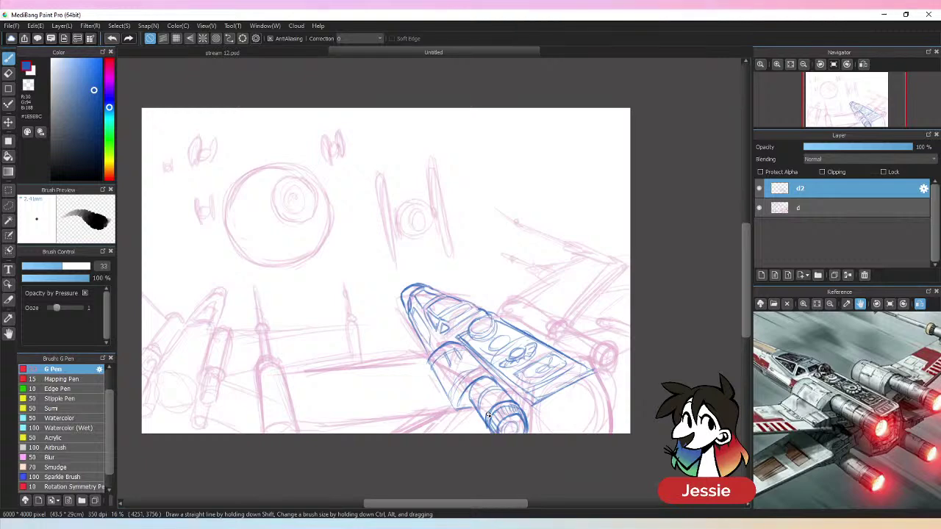
- Draw the far engine's cylinder along the fuselage, erase its overshooting line, and add the round exhaust nozzle
mouse_move(503, 317)
mouse_down()
mouse_move(544, 283)
mouse_move(587, 338)
mouse_move(564, 324)
mouse_move(551, 343)
mouse_move(562, 322)
mouse_up()
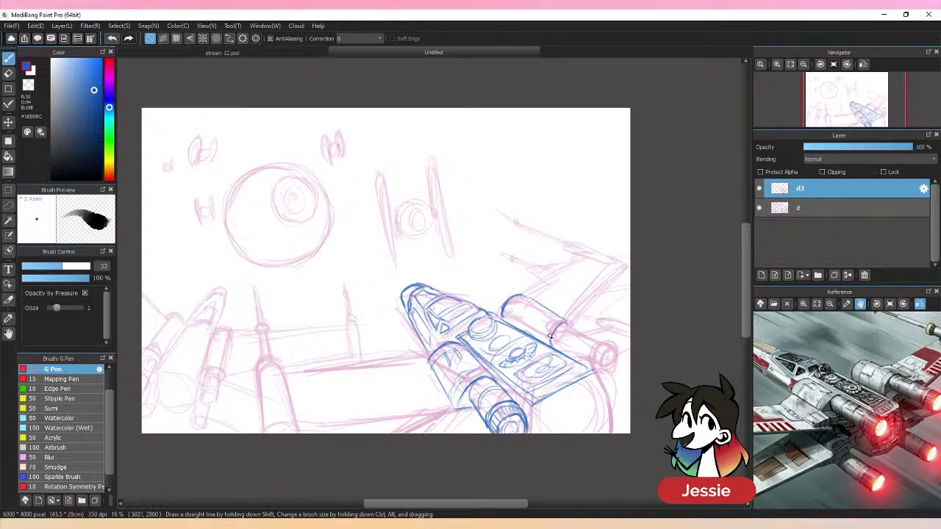
mouse_move(556, 324)
mouse_down()
mouse_move(631, 374)
mouse_move(567, 351)
mouse_move(623, 386)
mouse_move(576, 338)
mouse_move(621, 359)
mouse_up()
key(e)
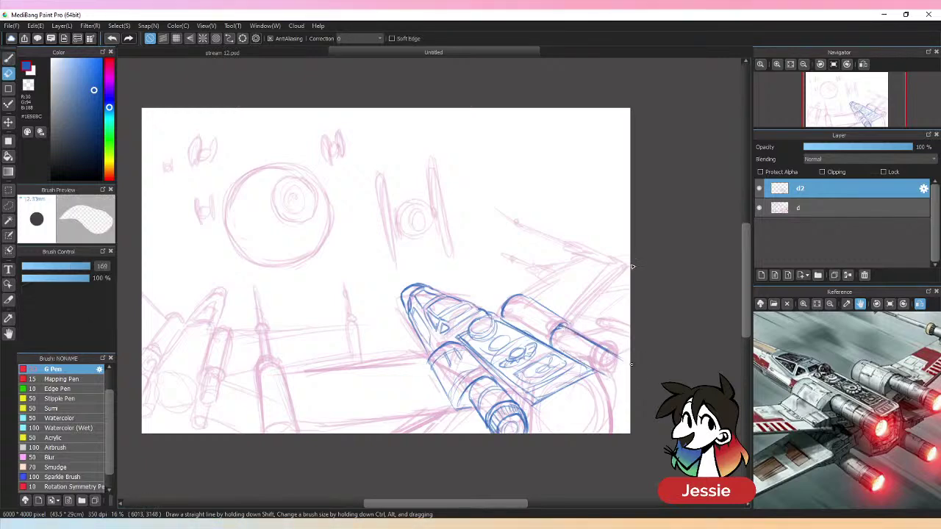
click(613, 355)
key(b)
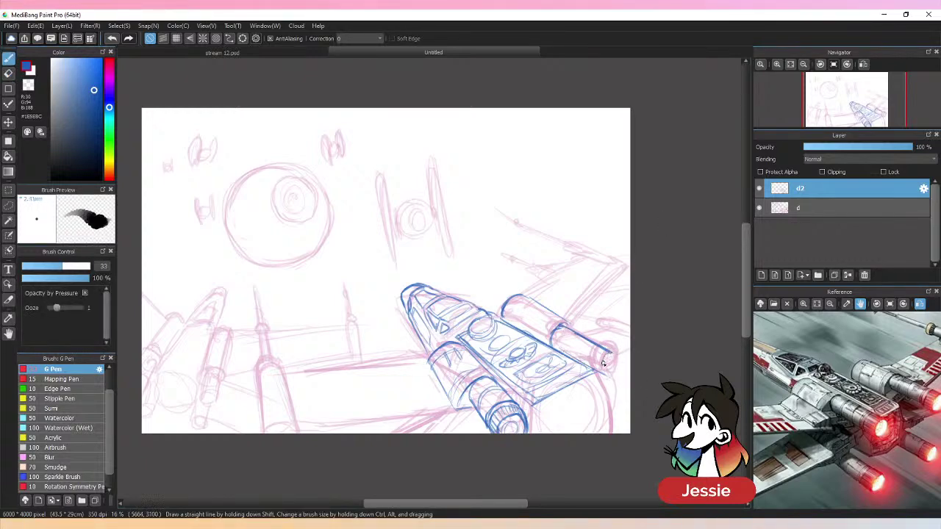
mouse_move(607, 354)
mouse_down()
mouse_move(616, 374)
mouse_move(602, 376)
mouse_move(598, 365)
mouse_move(604, 372)
mouse_move(617, 358)
mouse_up()
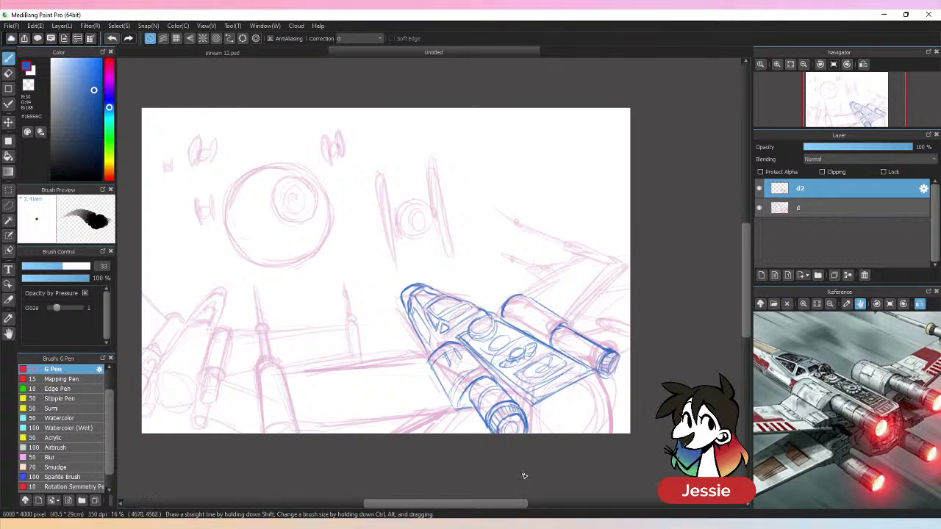
- Add band lines around the far engine's cylinder and firm up its contours alongside the fuselage
drag(584, 338, 573, 361)
mouse_move(580, 338)
mouse_down()
mouse_move(569, 363)
mouse_move(557, 353)
mouse_up()
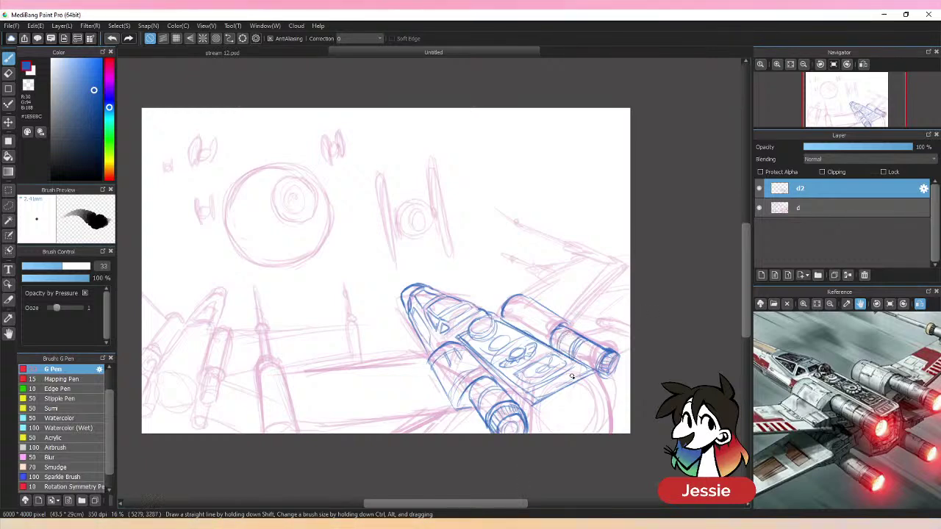
mouse_move(519, 322)
mouse_down()
mouse_move(510, 328)
mouse_move(542, 328)
mouse_up()
drag(548, 319, 539, 340)
drag(533, 296, 513, 316)
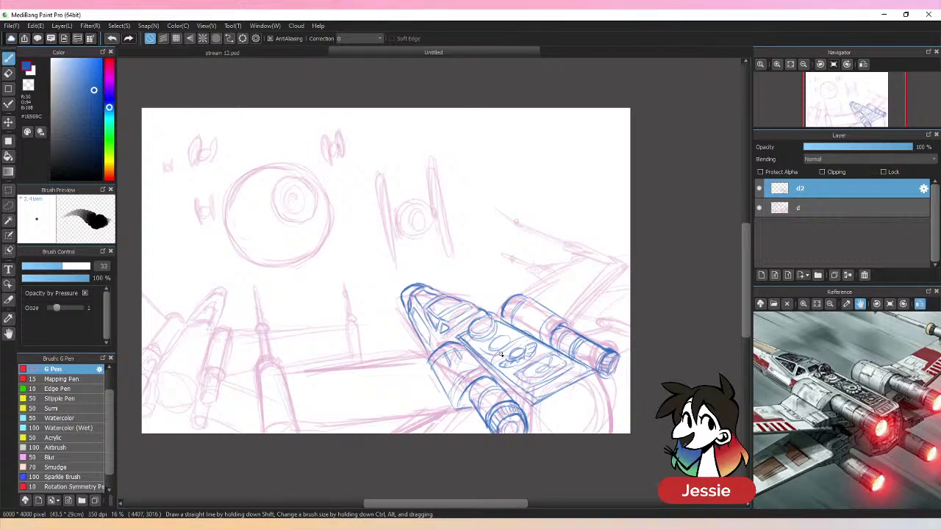
- Draw the fuselage's angular rear face below the top panel, with curved inner contours reaching the canvas edge
mouse_move(541, 404)
mouse_down()
mouse_move(583, 381)
mouse_move(618, 416)
mouse_up()
mouse_move(600, 378)
mouse_down()
mouse_move(623, 428)
mouse_move(615, 396)
mouse_move(614, 431)
mouse_up()
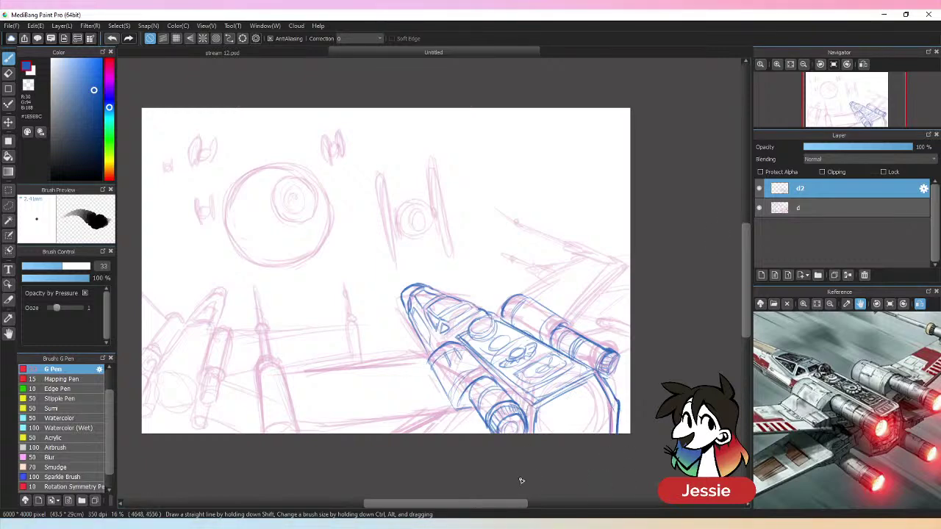
drag(587, 387, 594, 431)
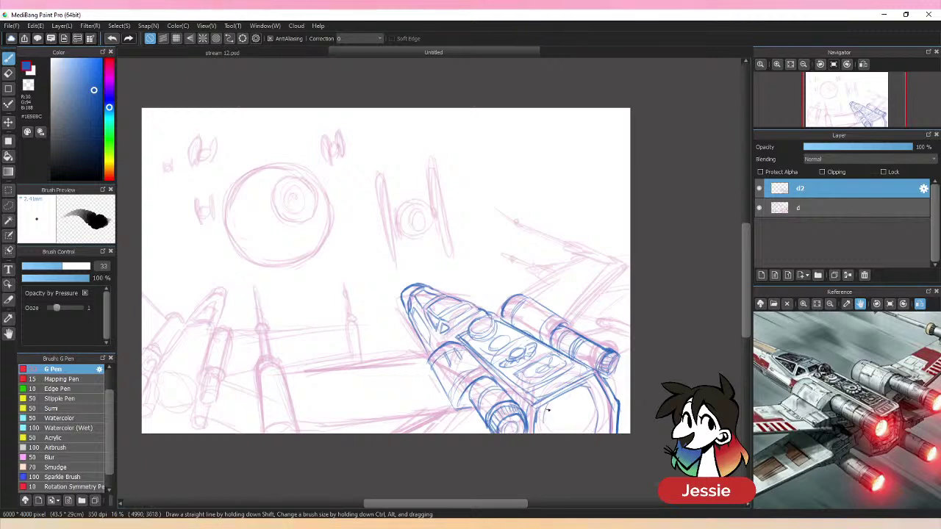
drag(564, 402, 579, 433)
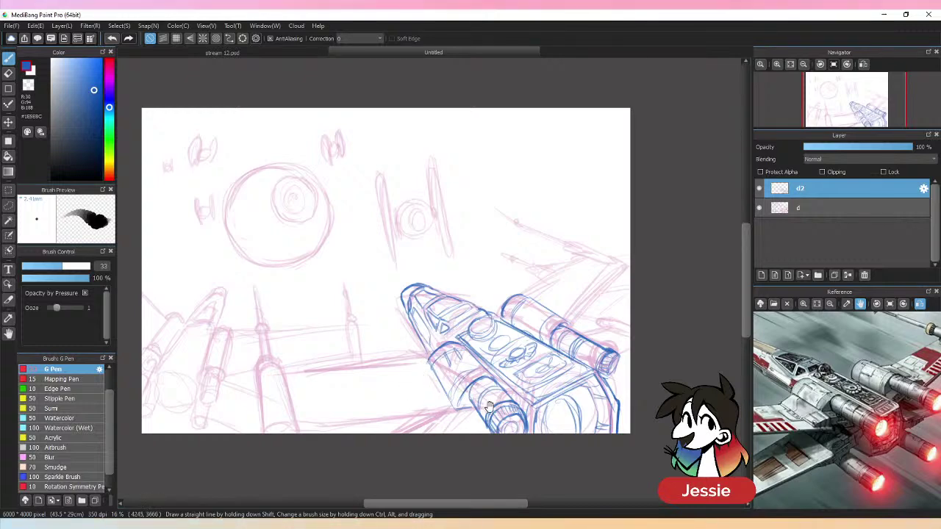
- Draw the boxy wing root beside the near engine, with its outer edge and small inner panel lines
drag(485, 404, 393, 299)
drag(380, 260, 366, 266)
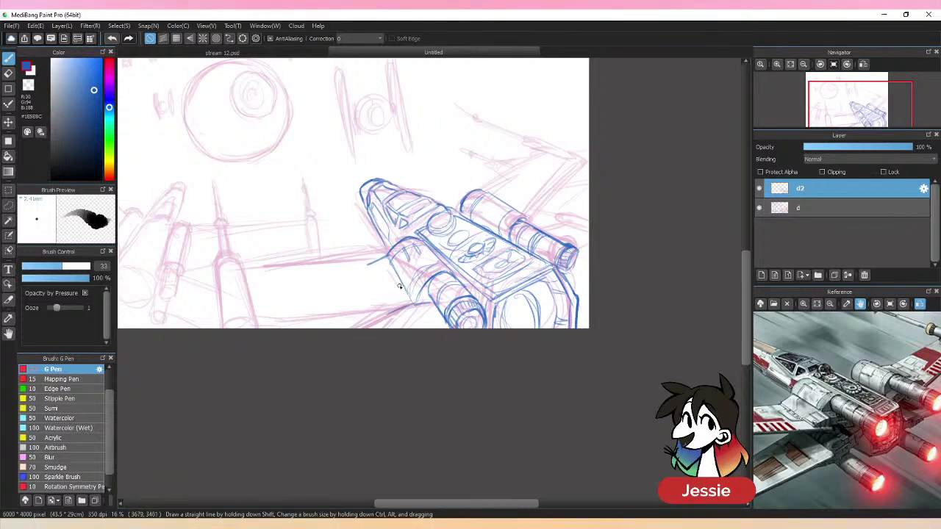
drag(400, 288, 379, 298)
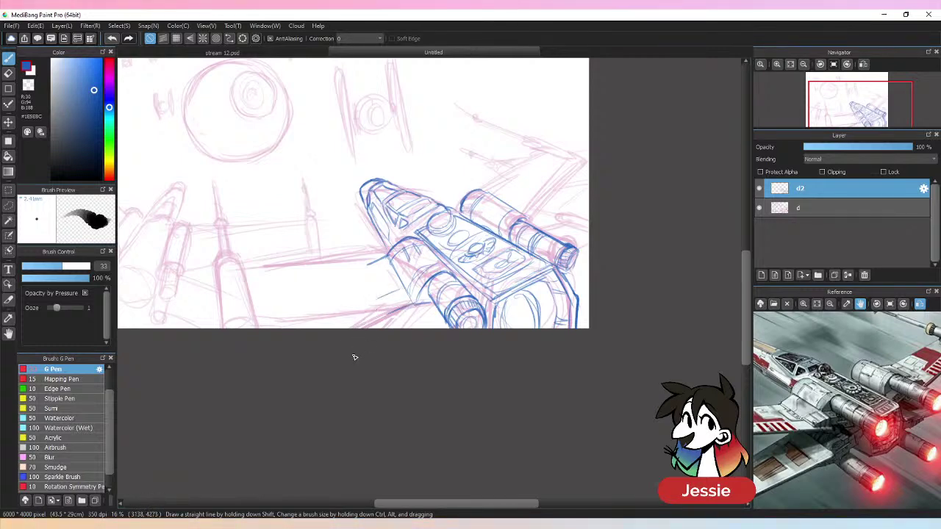
mouse_move(365, 261)
mouse_down()
mouse_move(371, 290)
mouse_move(410, 301)
mouse_up()
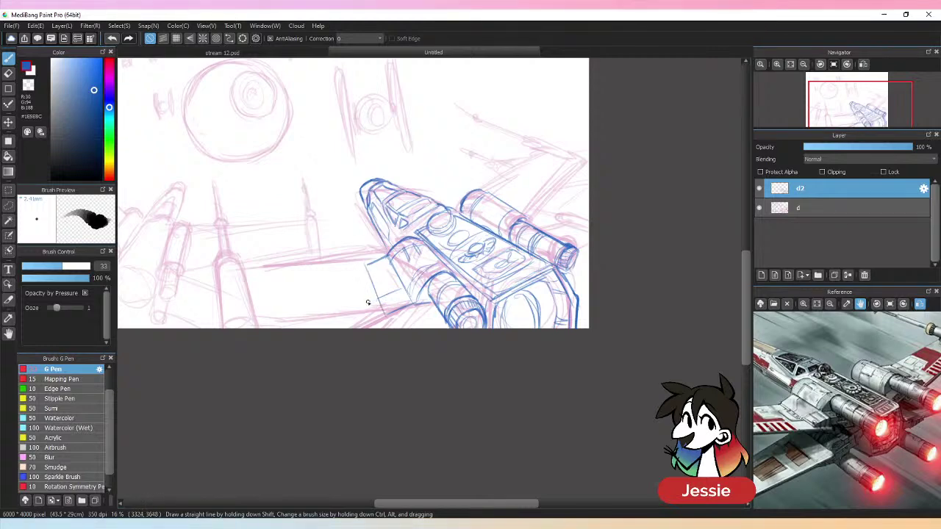
drag(363, 266, 383, 316)
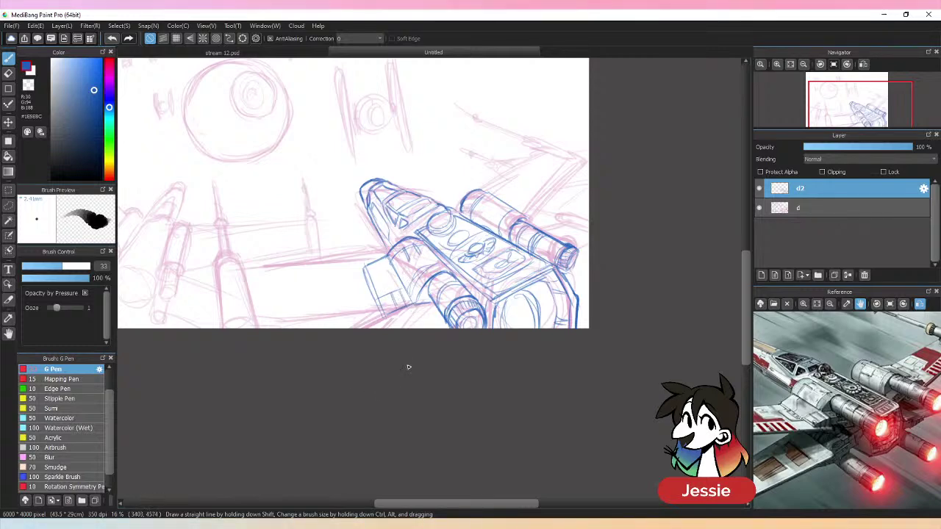
drag(381, 321, 396, 314)
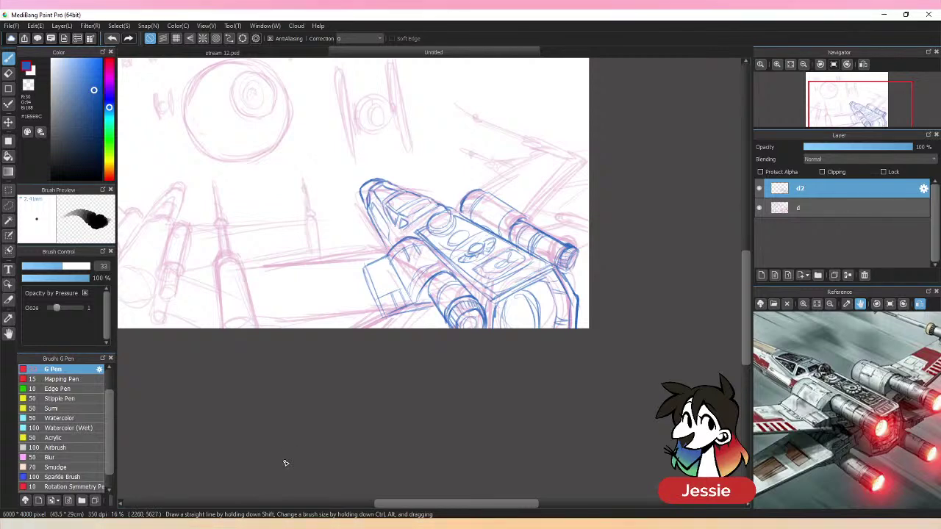
drag(359, 270, 162, 298)
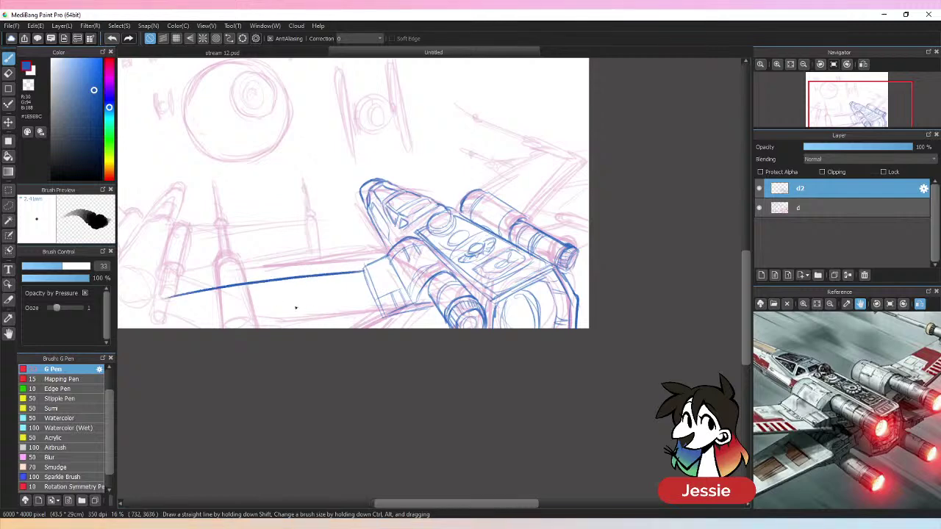
key(ctrl+z)
drag(363, 268, 192, 287)
mouse_move(272, 279)
mouse_down()
mouse_move(342, 273)
mouse_move(238, 281)
mouse_move(367, 269)
mouse_up()
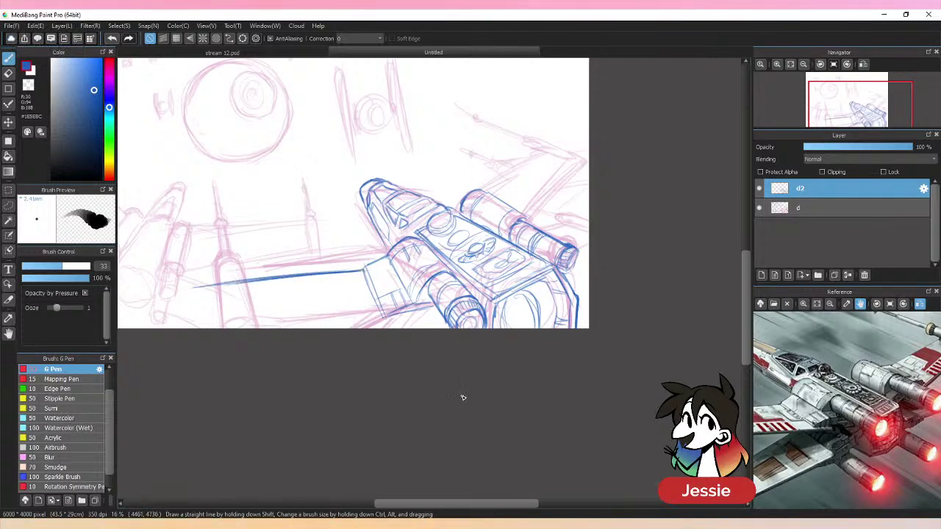
drag(426, 384, 479, 365)
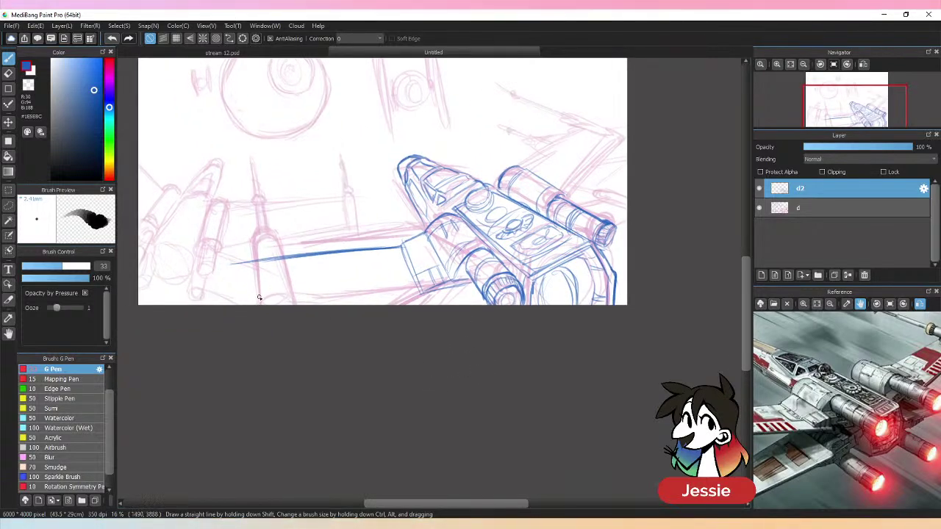
drag(245, 306, 361, 300)
key(ctrl+z)
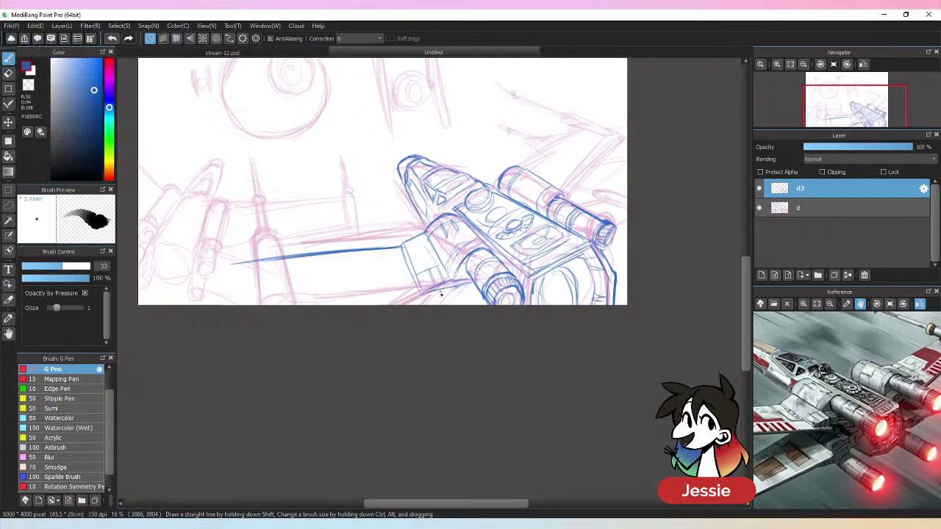
mouse_move(244, 297)
mouse_down()
mouse_move(457, 291)
mouse_move(261, 305)
mouse_up()
key(ctrl+z)
key(ctrl+z)
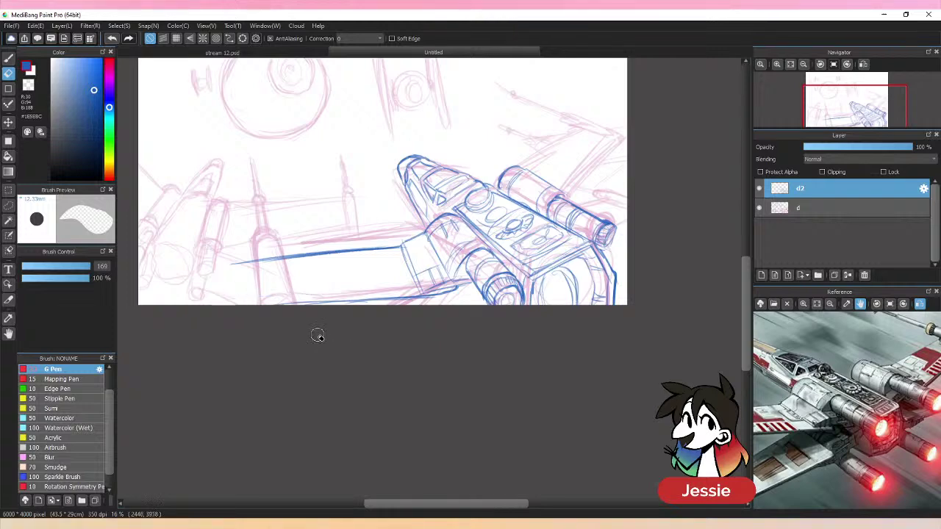
key(ctrl+minus)
key(ctrl+plus)
key(e)
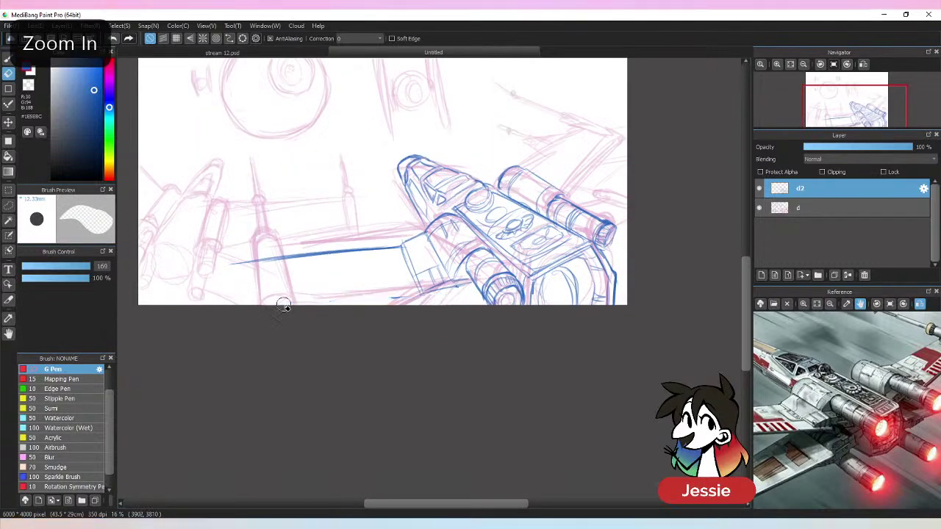
drag(238, 265, 385, 246)
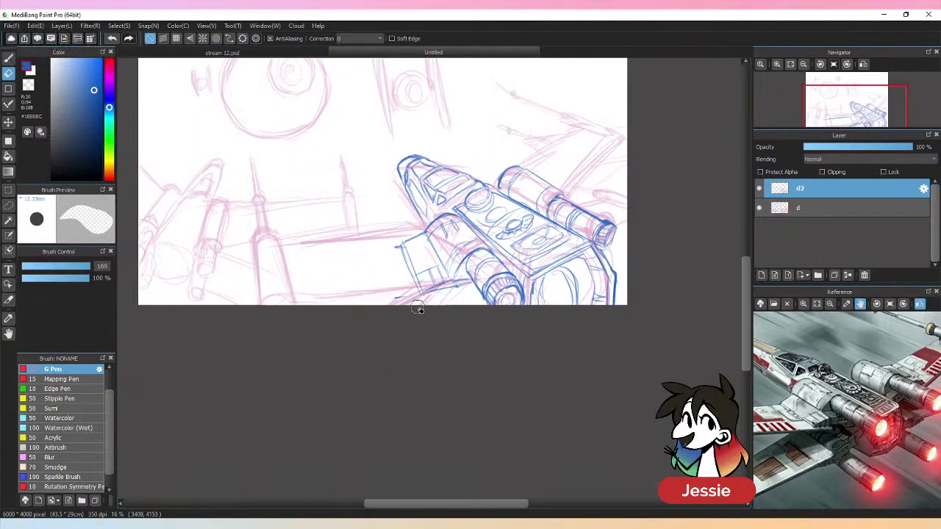
- Draw the near wing's long upper and lower edges outward from the wing root and close them with an upright tip edge
key(p)
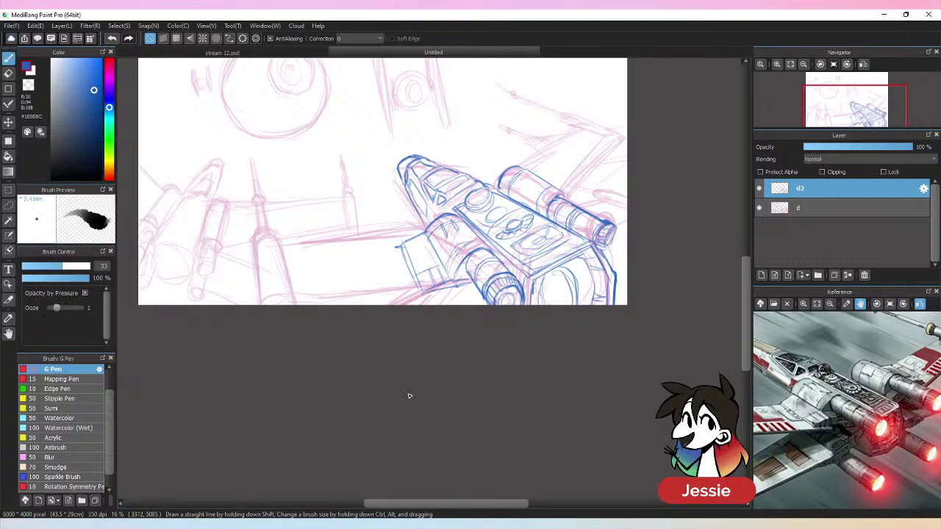
mouse_move(427, 296)
mouse_down()
mouse_move(471, 286)
mouse_move(456, 279)
mouse_up()
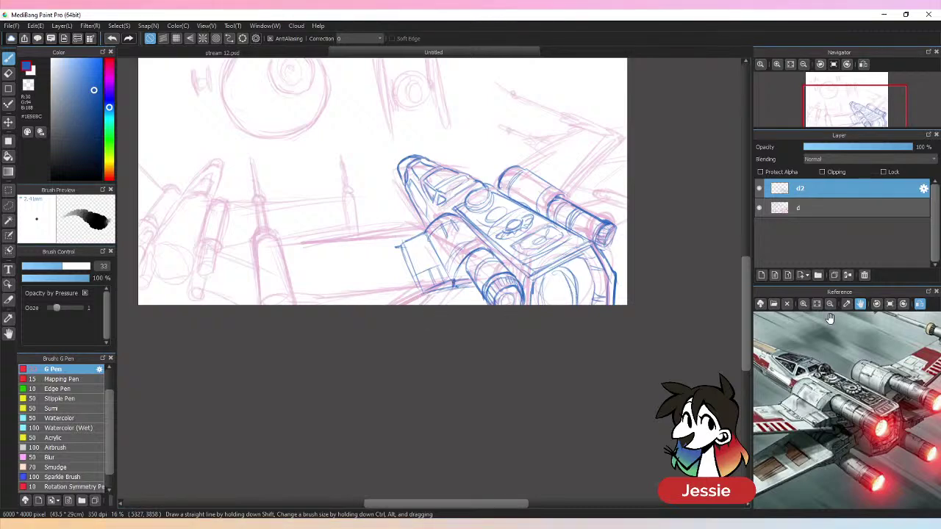
scroll(869, 406, down, 4)
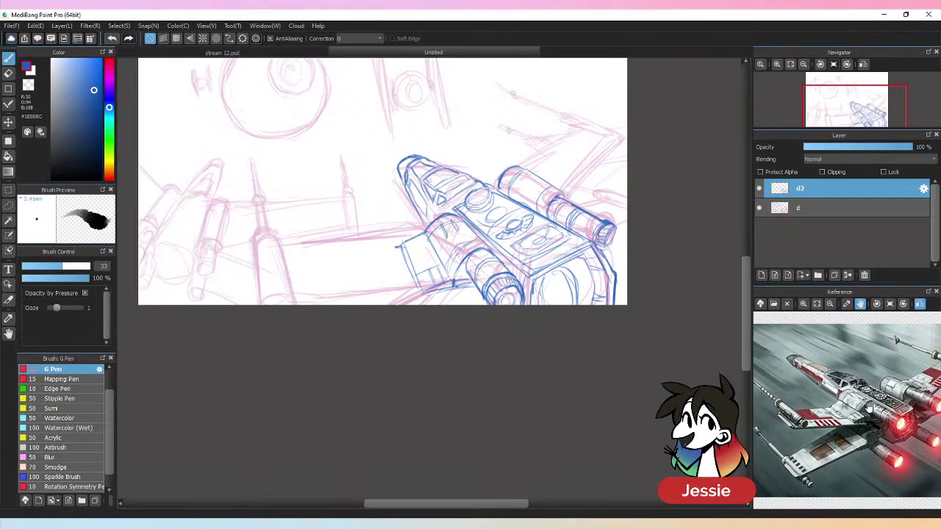
drag(401, 246, 292, 257)
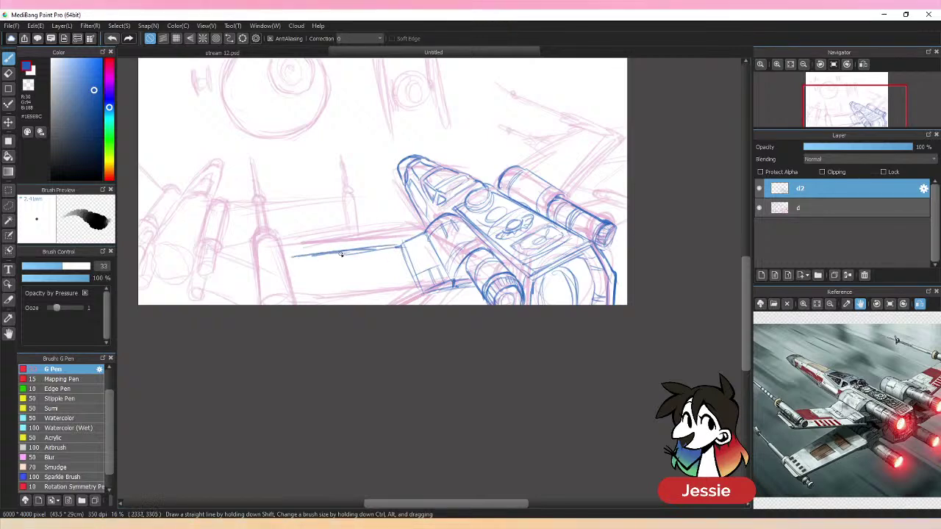
mouse_move(469, 285)
mouse_down()
mouse_move(327, 315)
mouse_move(477, 289)
mouse_move(335, 315)
mouse_up()
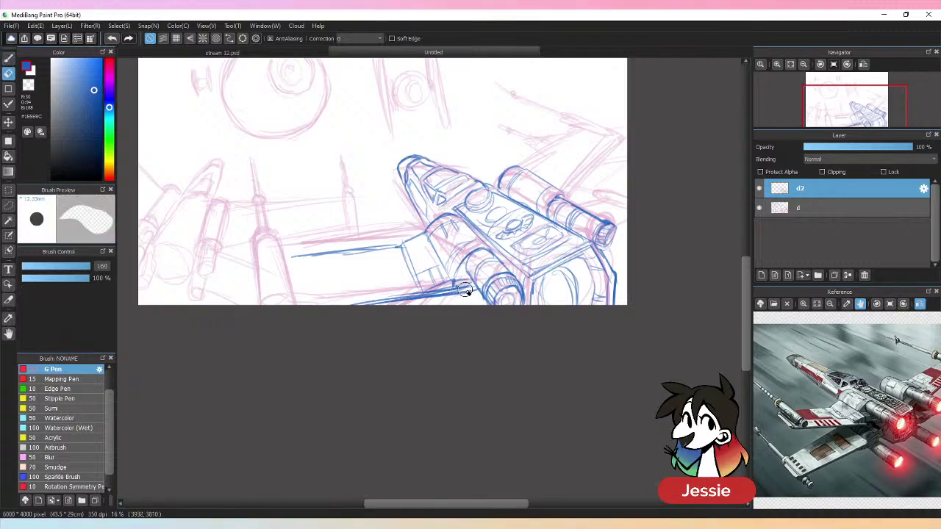
key(ctrl+z)
key(ctrl+z)
drag(290, 260, 411, 243)
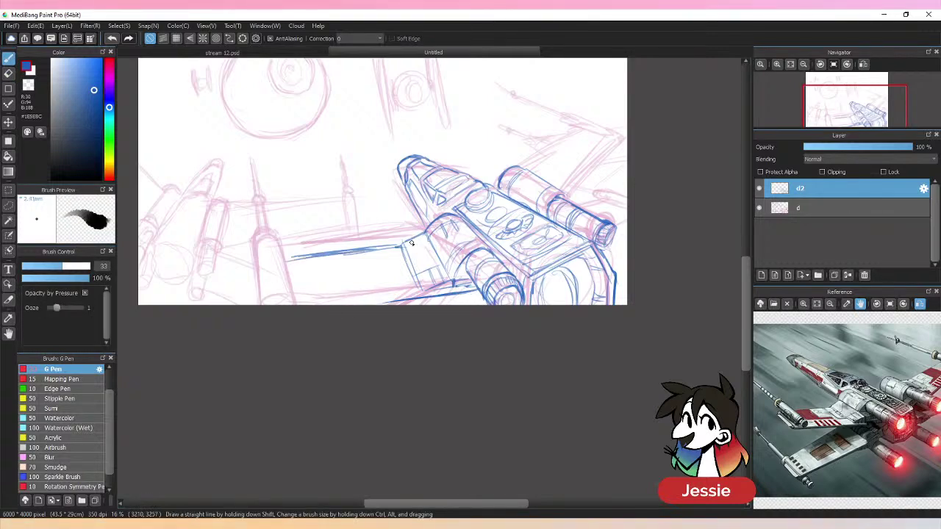
drag(294, 263, 301, 351)
drag(287, 259, 402, 246)
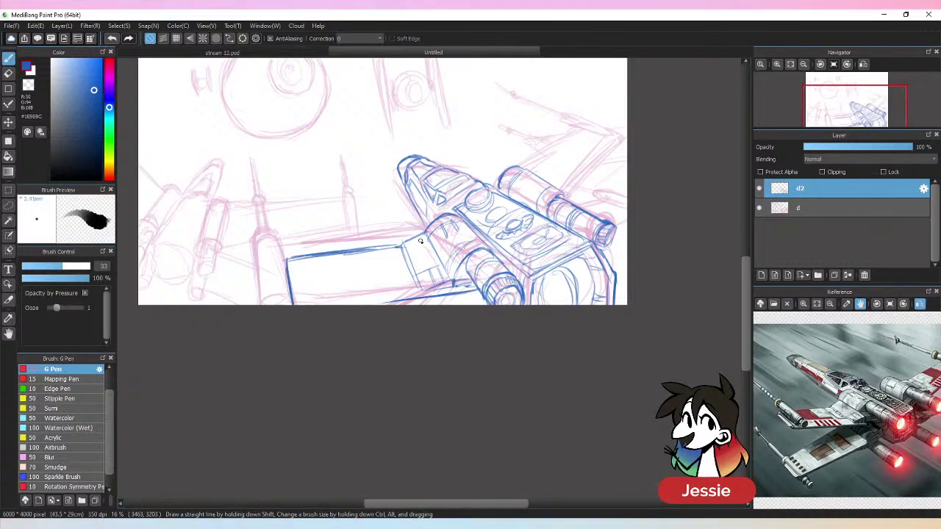
- Sketch the lower engine's curves beneath the wing, and extend the wing to a doubled tip edge farther out with a firmer lower edge
drag(477, 291, 424, 296)
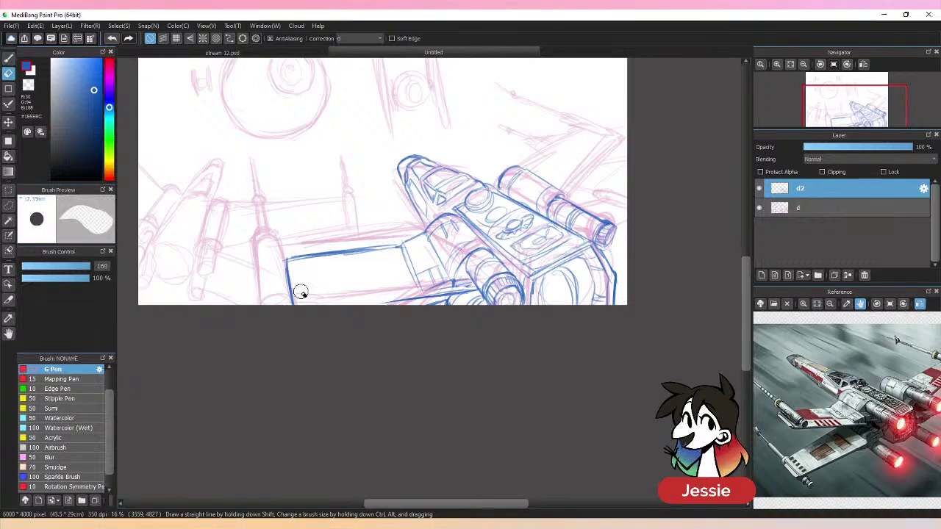
mouse_move(292, 301)
mouse_down()
mouse_move(286, 259)
mouse_move(267, 265)
mouse_move(269, 293)
mouse_move(306, 256)
mouse_up()
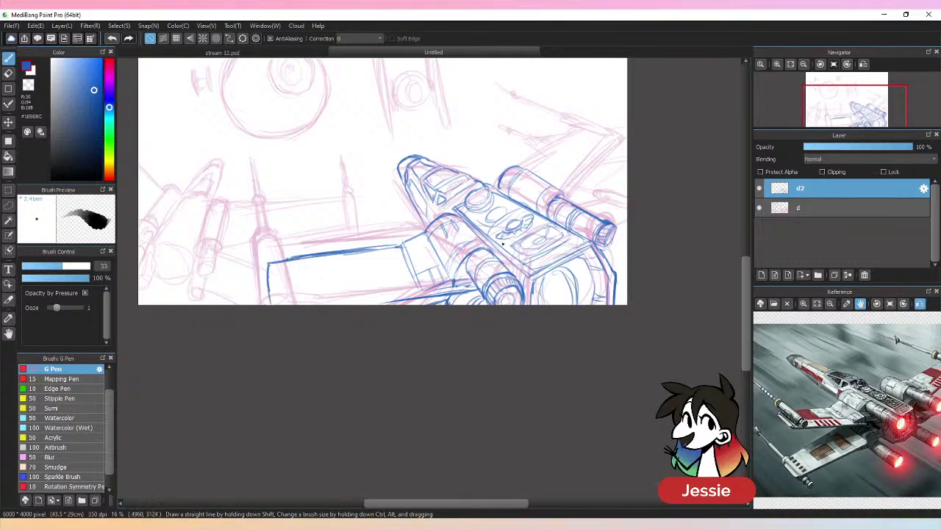
drag(323, 307, 430, 299)
drag(355, 304, 452, 287)
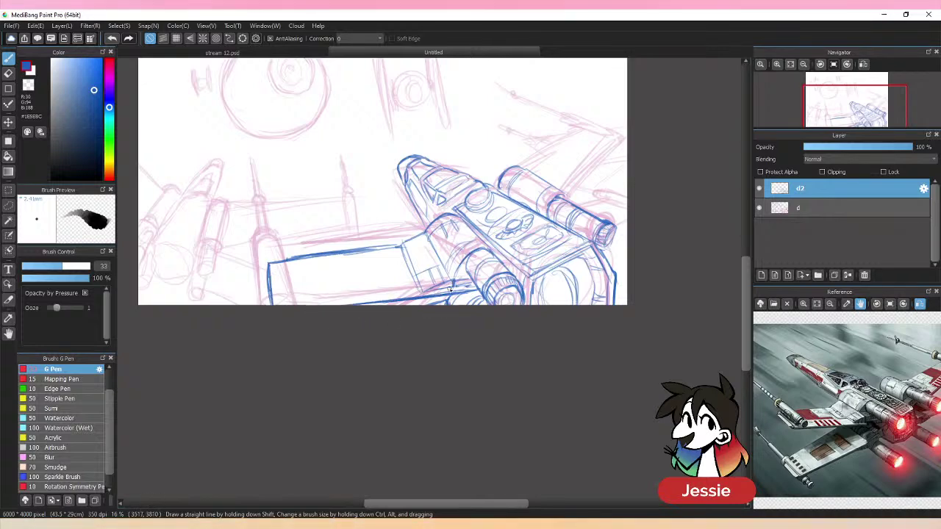
drag(267, 263, 262, 304)
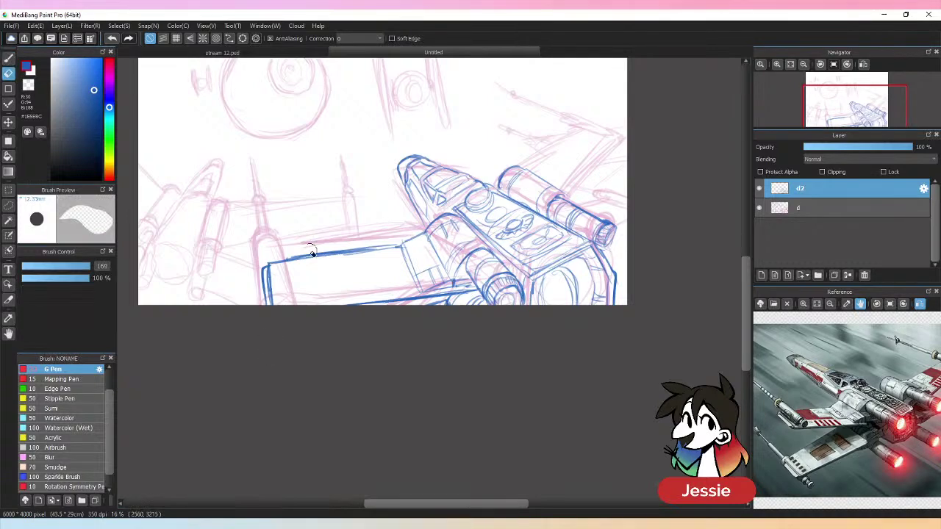
- Clear the wing lines near the tip and draw the laser cannon's upright cylinder there, topped with a ribbed collar
mouse_move(281, 263)
mouse_down()
mouse_move(307, 254)
mouse_move(284, 304)
mouse_up()
drag(302, 243, 314, 305)
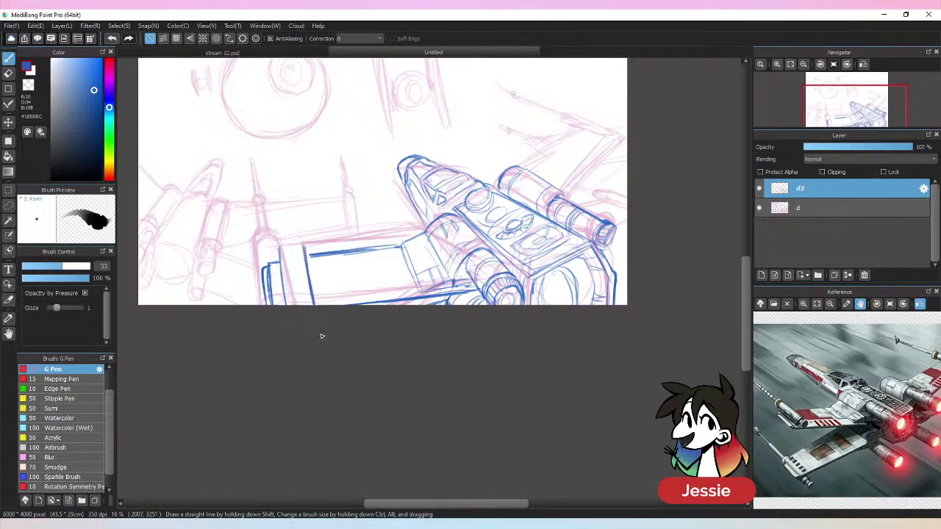
drag(279, 250, 283, 304)
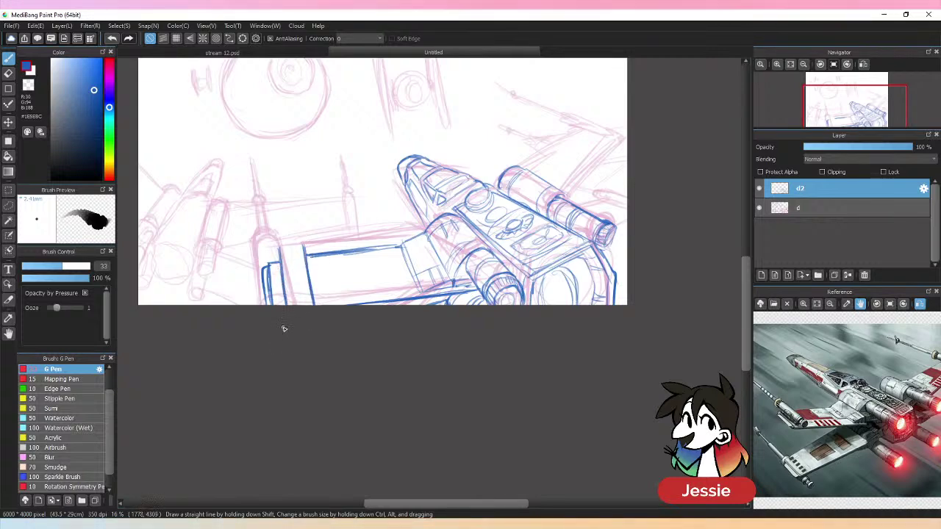
mouse_move(280, 253)
mouse_down()
mouse_move(301, 241)
mouse_move(282, 246)
mouse_move(279, 234)
mouse_move(291, 231)
mouse_move(302, 241)
mouse_move(282, 244)
mouse_move(300, 244)
mouse_move(274, 241)
mouse_move(300, 228)
mouse_move(279, 229)
mouse_up()
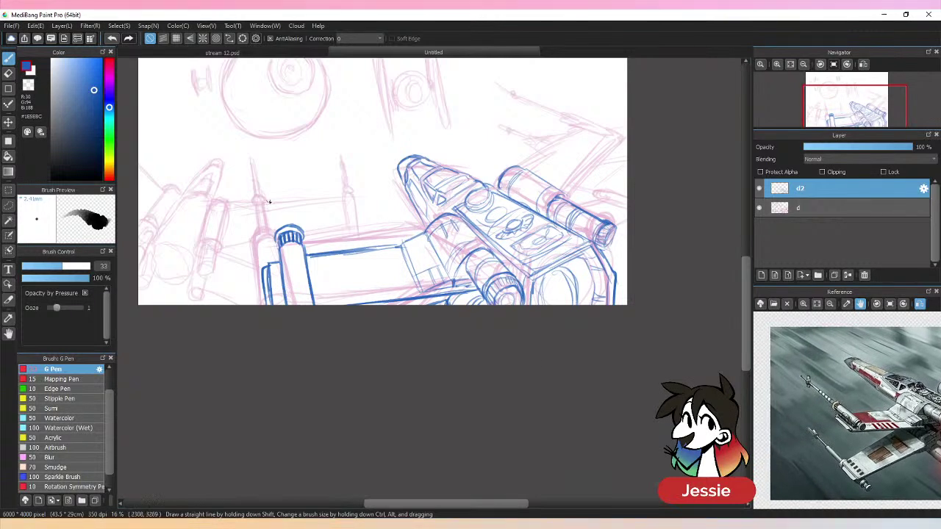
mouse_move(281, 228)
mouse_down()
mouse_move(282, 183)
mouse_move(292, 225)
mouse_up()
- Draw the cannon's banded barrel above the collar, shorten its end, and finish it with a thin pointed tip
drag(279, 186, 282, 227)
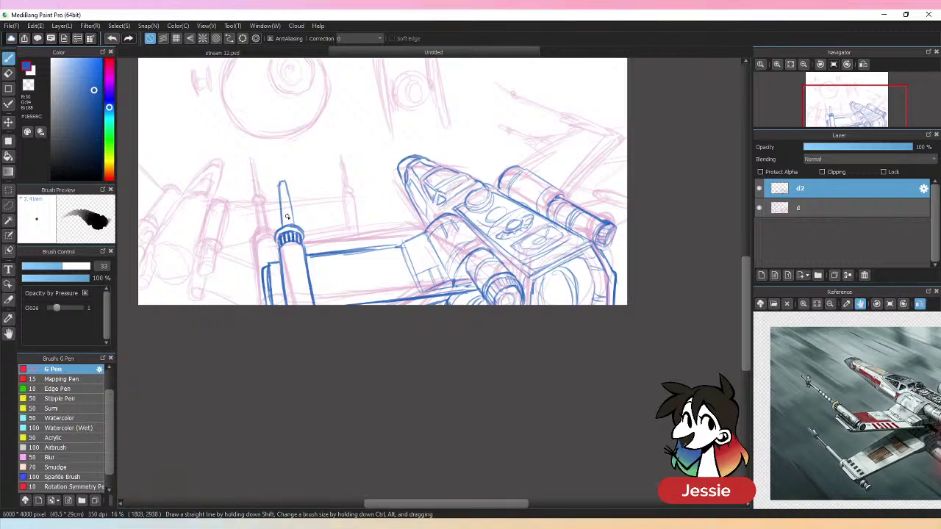
mouse_move(281, 207)
mouse_down()
mouse_move(284, 190)
mouse_move(297, 238)
mouse_up()
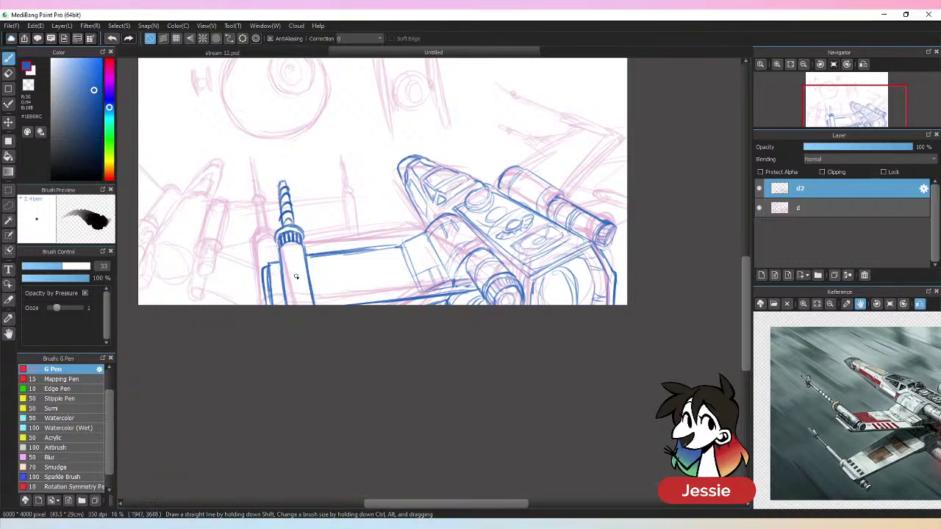
mouse_move(279, 181)
mouse_down()
mouse_move(279, 139)
mouse_move(288, 230)
mouse_move(289, 212)
mouse_up()
key(e)
key(p)
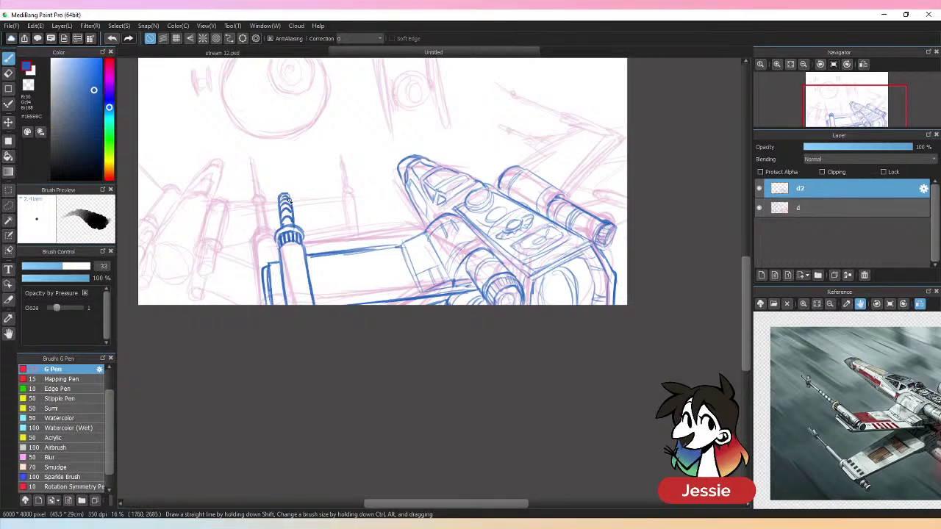
drag(285, 190, 283, 198)
drag(282, 172, 281, 175)
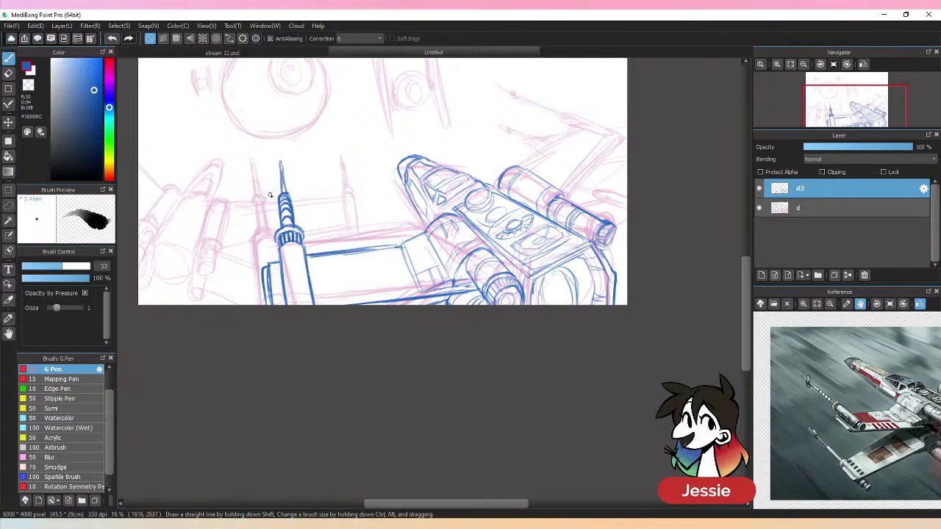
- Zoom the reference image in on the laser cannon and draw the widened muzzle detail on the near cannon's thin tip
click(803, 304)
click(803, 304)
drag(788, 357, 809, 372)
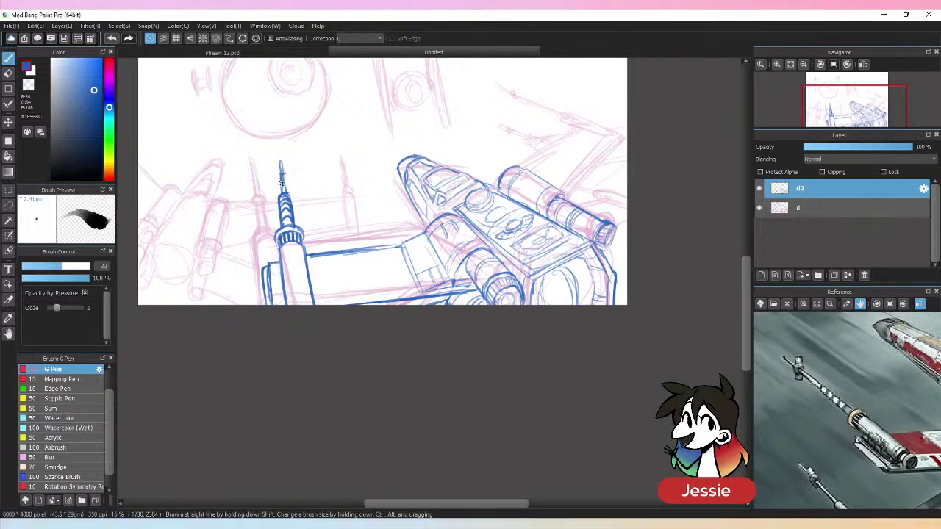
drag(284, 171, 279, 183)
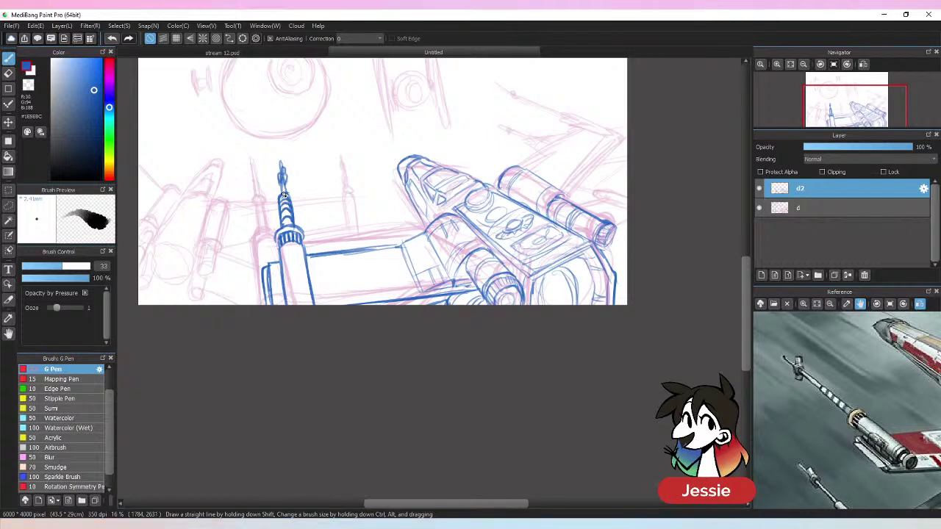
- Bring the reference's wing surface into view and draw a rectangular panel outline with inner lines on the near wing
drag(506, 504, 519, 503)
scroll(847, 432, up, 4)
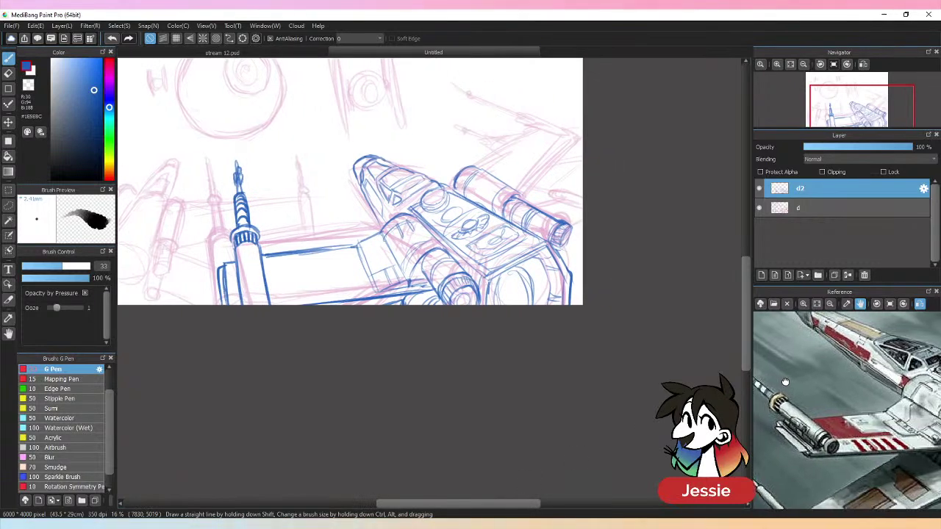
scroll(848, 432, down, 2)
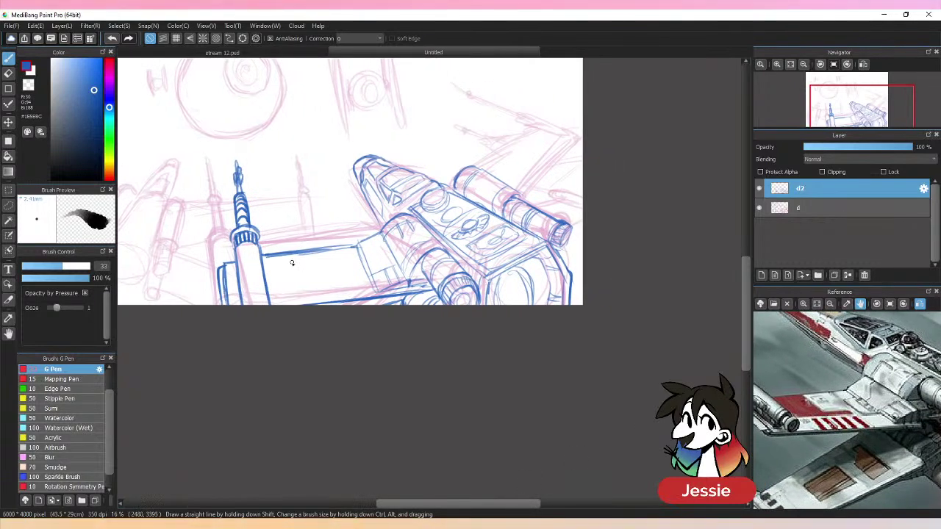
mouse_move(295, 252)
mouse_down()
mouse_move(295, 278)
mouse_move(357, 265)
mouse_up()
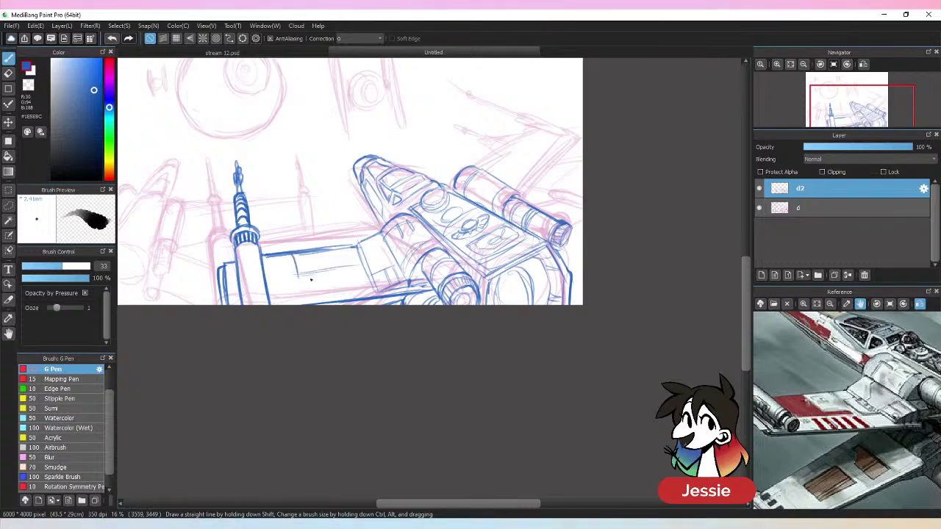
mouse_move(297, 274)
mouse_down()
mouse_move(342, 269)
mouse_move(352, 277)
mouse_up()
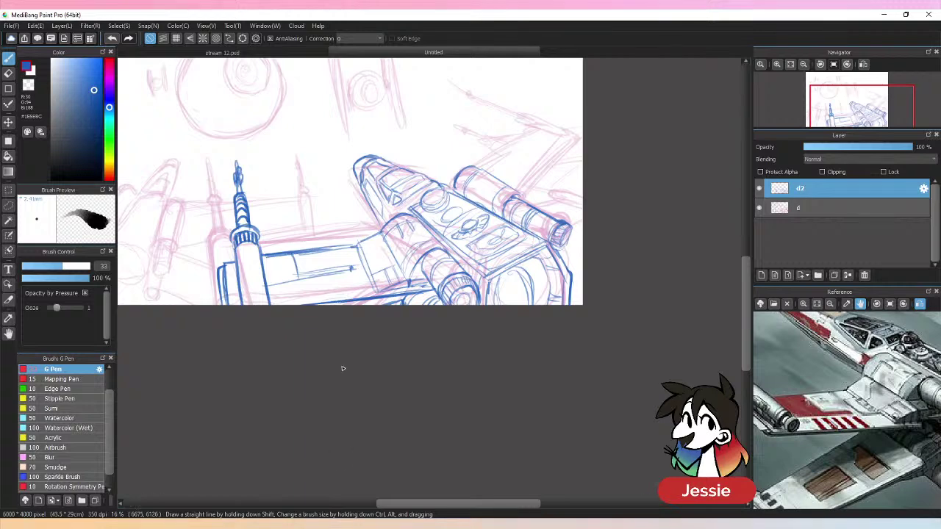
- Draw a row of narrow upright slots along the near wing's lower edge and finish the panel lines toward the wing root
drag(307, 288, 307, 301)
mouse_move(313, 288)
mouse_down()
mouse_move(313, 301)
mouse_move(324, 301)
mouse_up()
drag(330, 287, 335, 300)
drag(342, 286, 347, 300)
drag(352, 284, 352, 299)
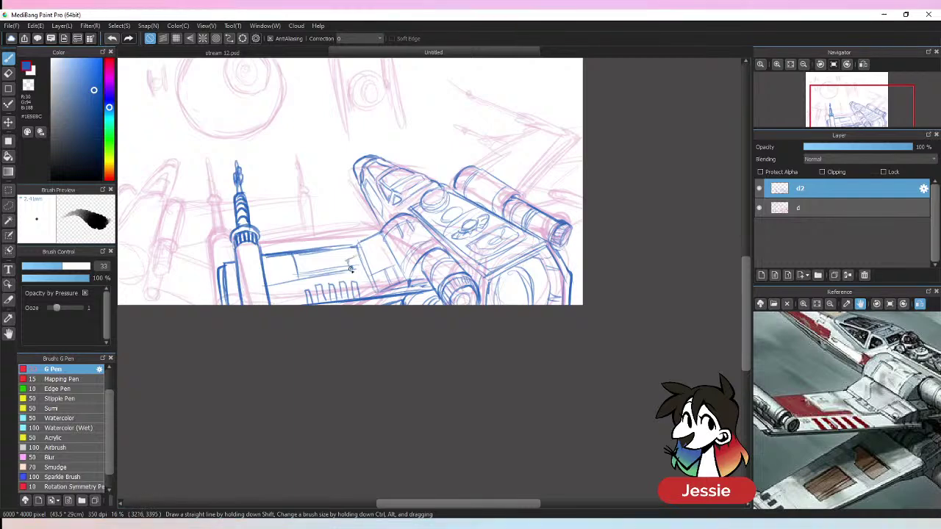
drag(351, 263, 353, 288)
drag(354, 283, 392, 293)
- Check the blue sketch in mirrored view with rough layer d hidden, and restore the normal view and the layer
key(ctrl+minus)
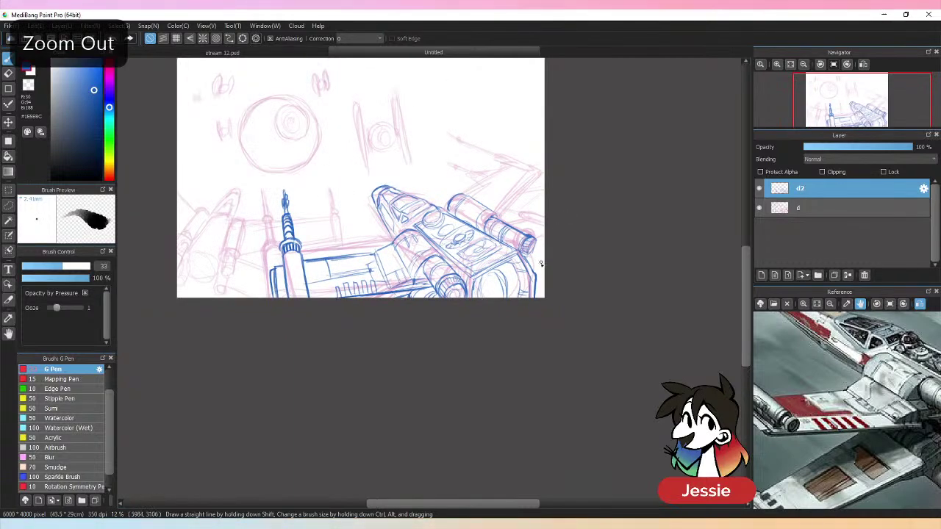
drag(541, 267, 473, 316)
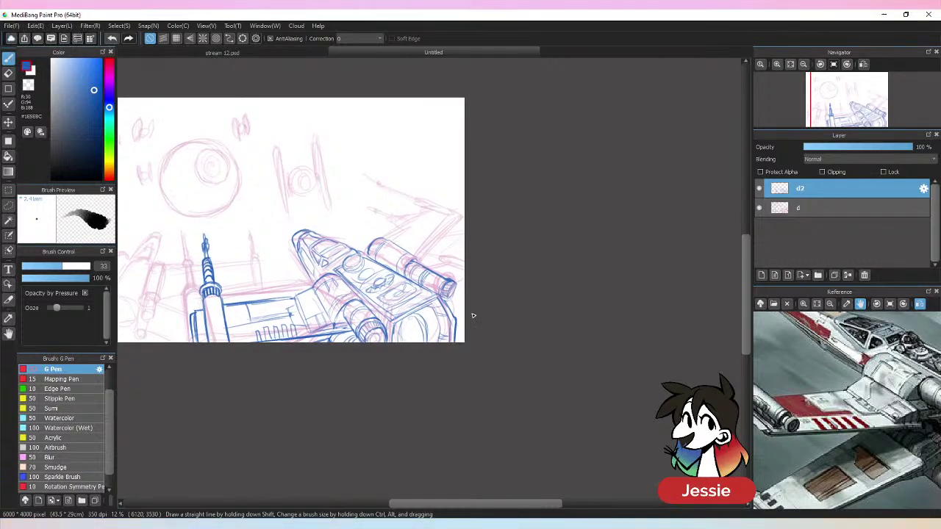
drag(473, 315, 513, 347)
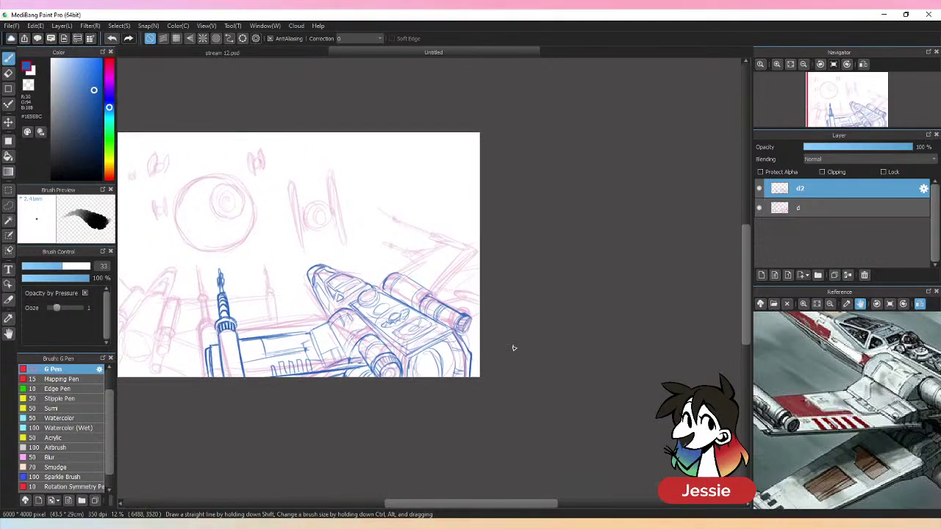
key(ctrl+minus)
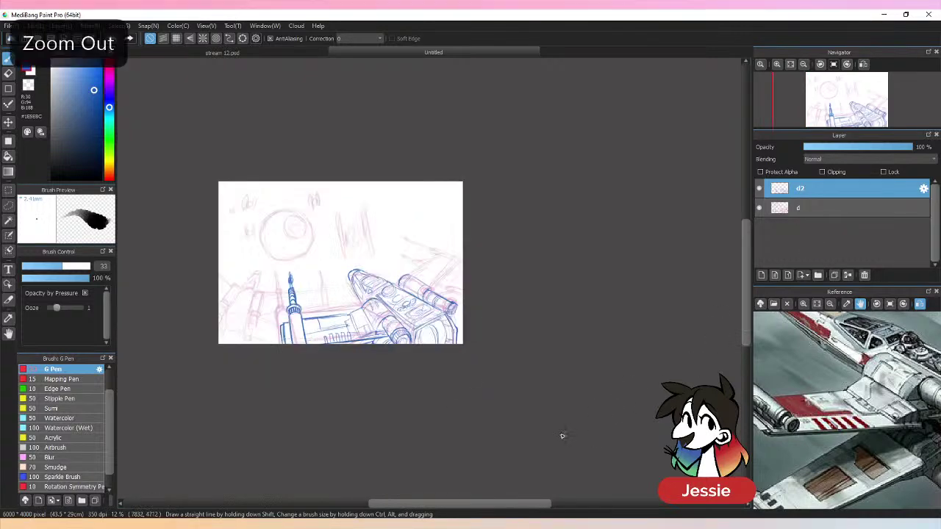
click(865, 65)
key(ctrl+plus)
key(ctrl+plus)
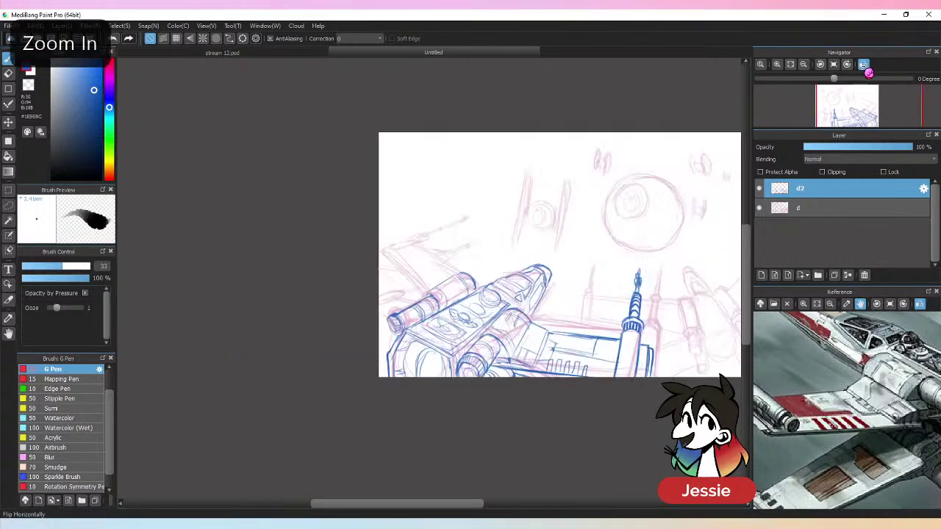
click(759, 208)
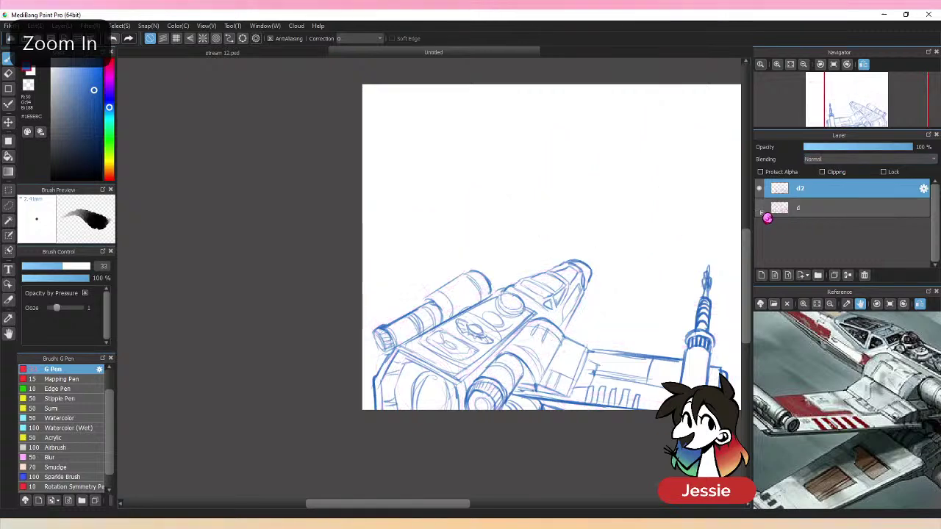
key(ctrl+minus)
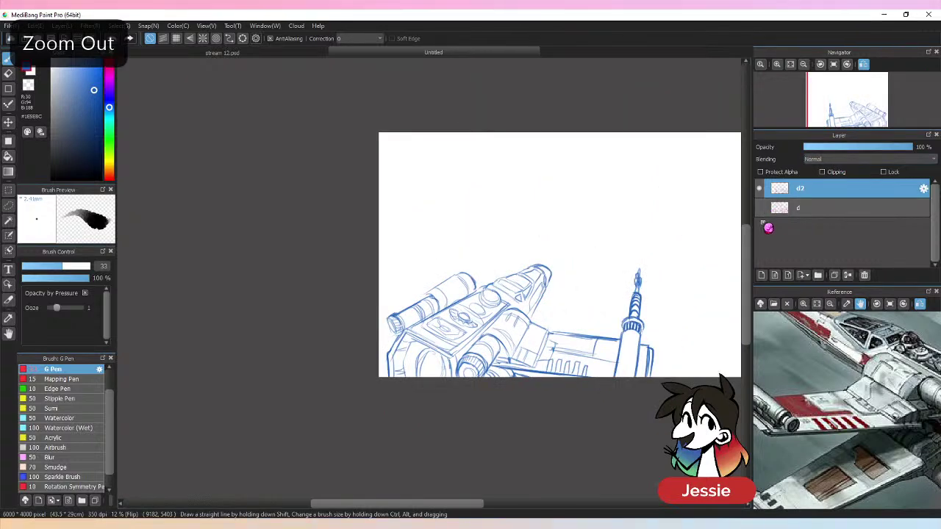
click(864, 65)
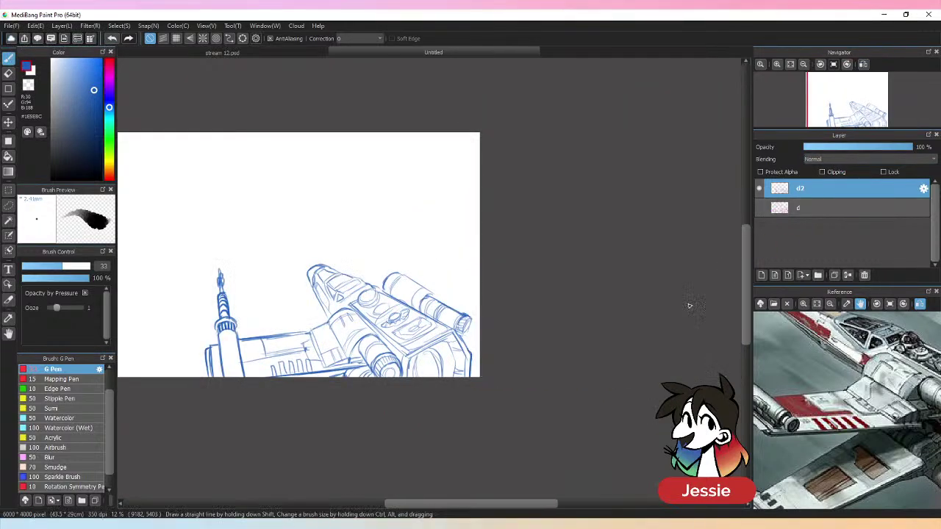
key(ctrl+z)
key(ctrl+plus)
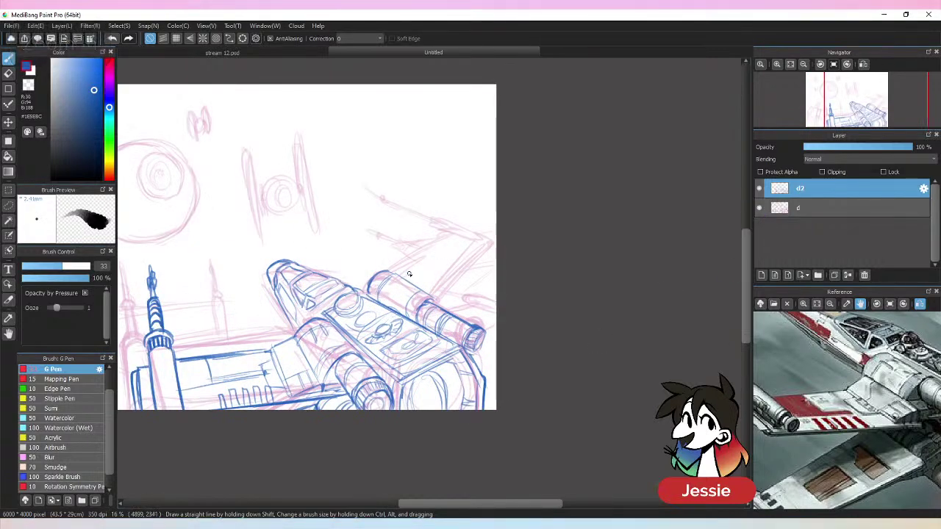
- Draw the far wing's upper and lower edges from behind the far engine out to the canvas edge, following the reference
drag(901, 413, 779, 401)
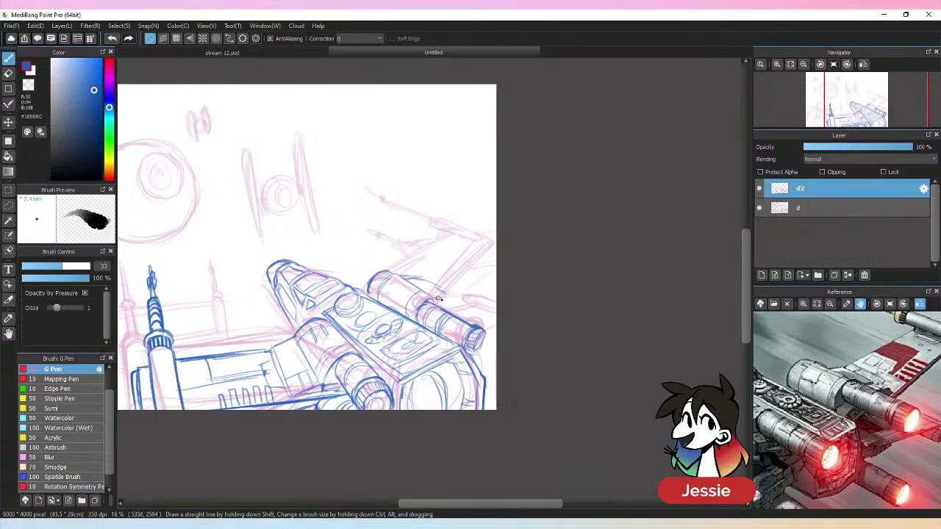
drag(411, 276, 487, 227)
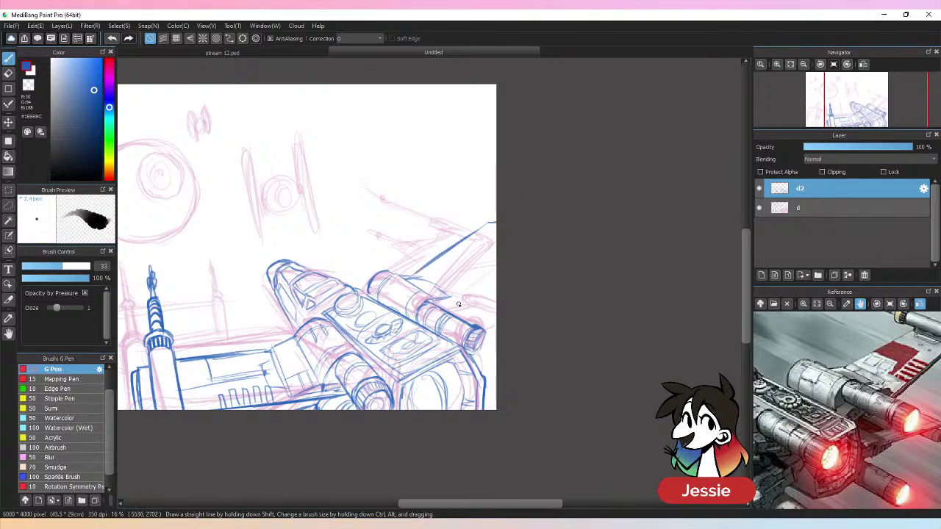
drag(460, 312, 498, 271)
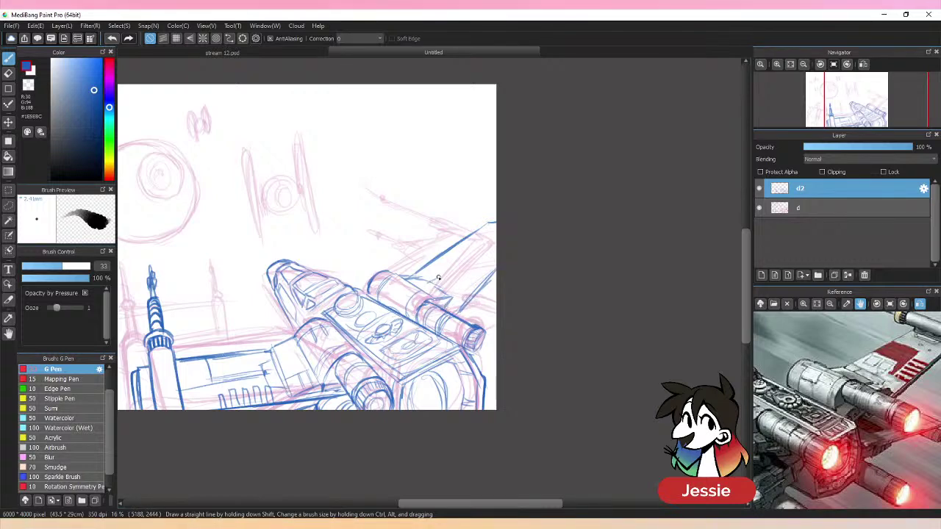
- Add the wing-root curve, an inner panel line and a row of slots to the far wing, and clear stray lines near its root
drag(433, 278, 450, 293)
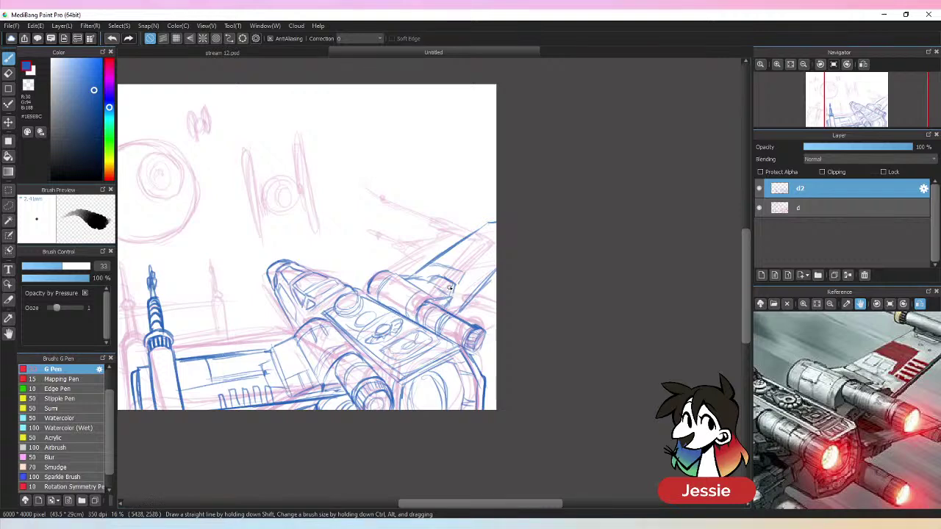
drag(463, 286, 494, 248)
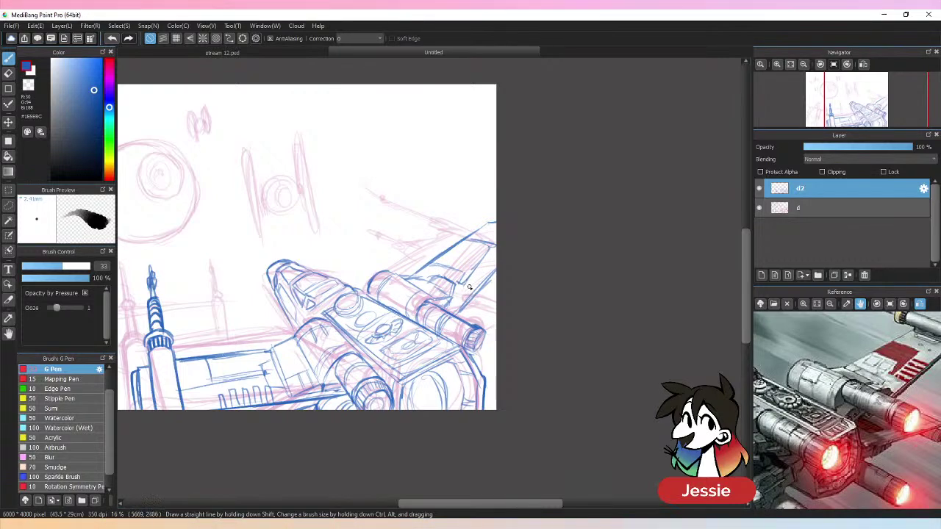
drag(475, 281, 492, 255)
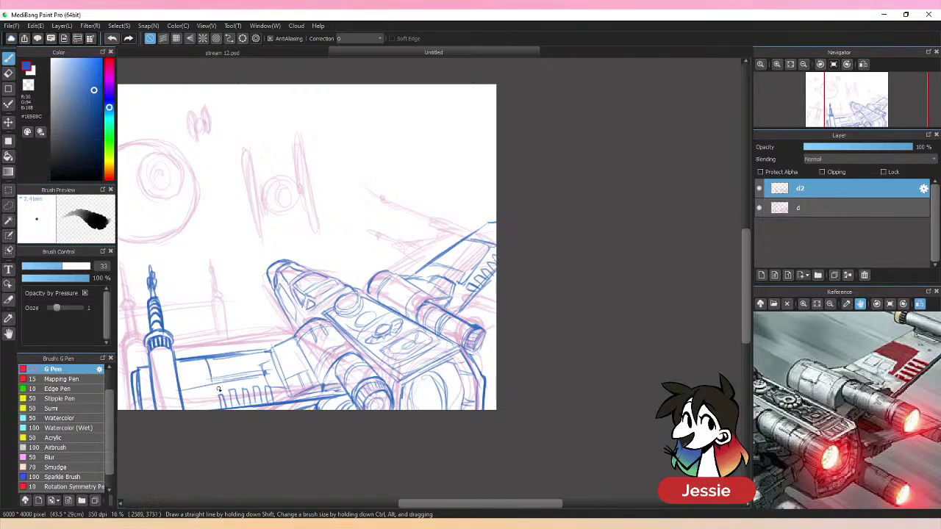
drag(794, 422, 885, 426)
mouse_move(808, 461)
mouse_down()
mouse_move(901, 454)
mouse_move(831, 426)
mouse_move(858, 444)
mouse_move(847, 450)
mouse_up()
key(e)
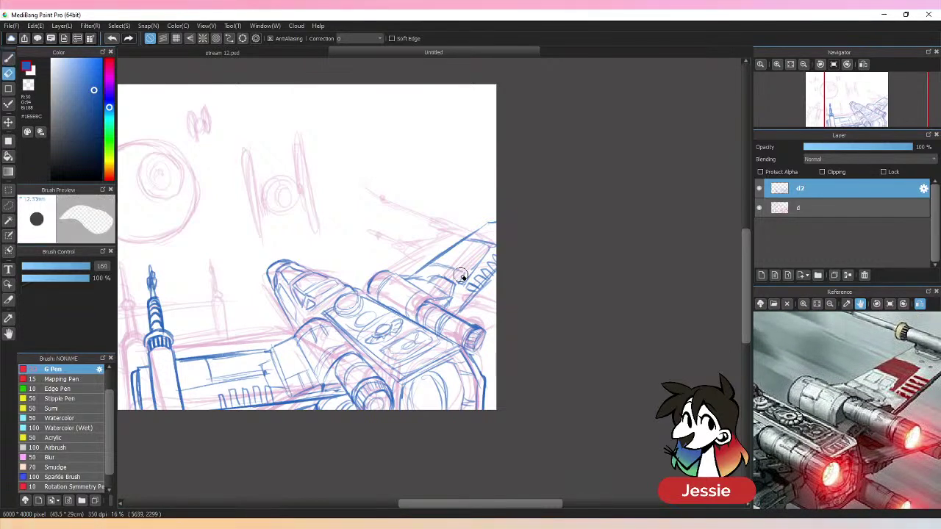
key(p)
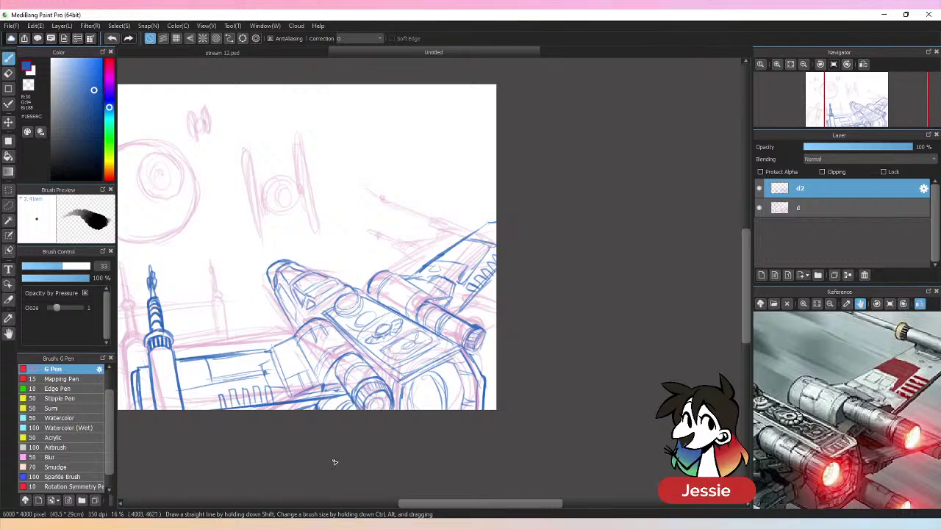
- Draw the far wing's laser cannon cylinder at the canvas edge and cap its front end with a ribbed collar
drag(469, 223, 494, 225)
mouse_move(472, 224)
mouse_down()
mouse_move(474, 210)
mouse_move(496, 219)
mouse_move(491, 231)
mouse_up()
key(ctrl+minus)
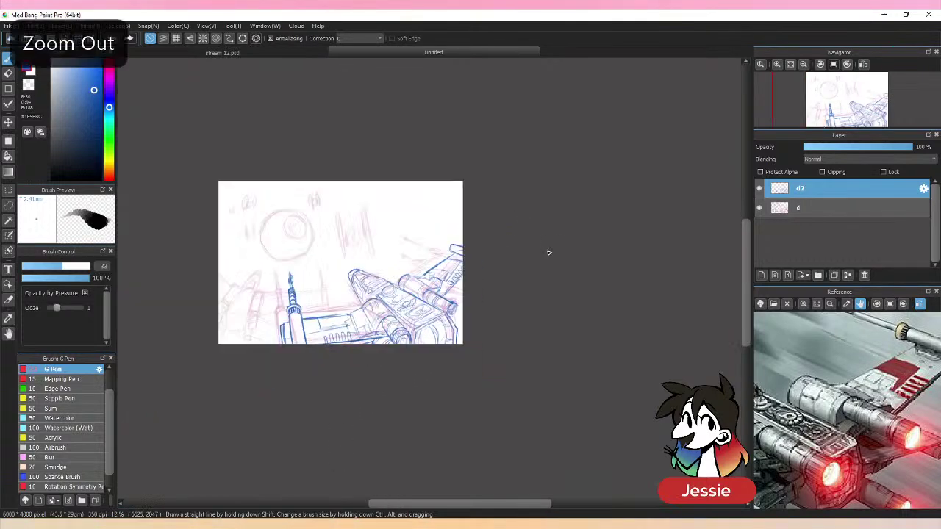
key(ctrl+plus)
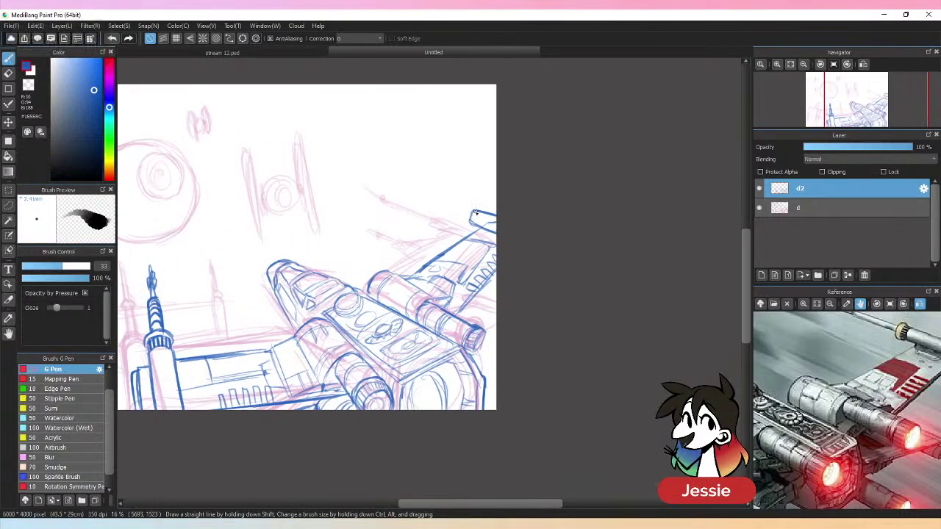
drag(476, 209, 465, 219)
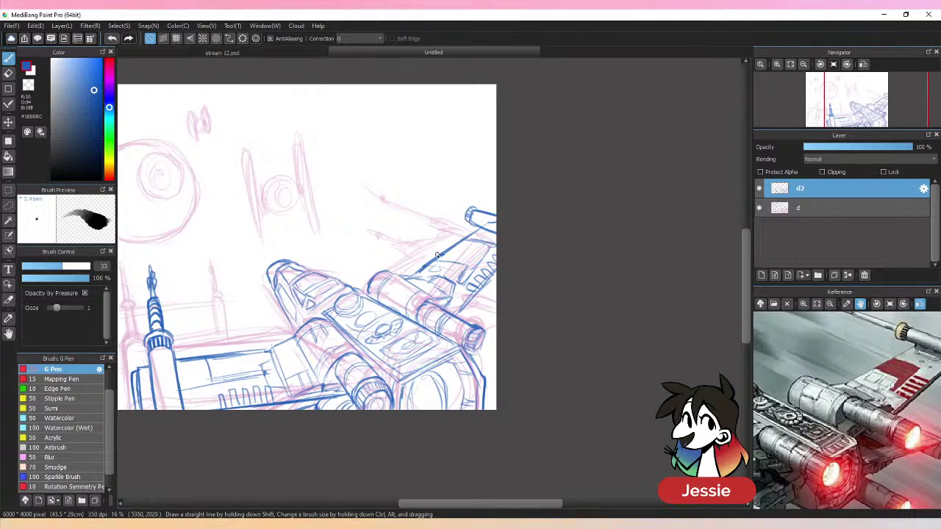
drag(473, 207, 463, 227)
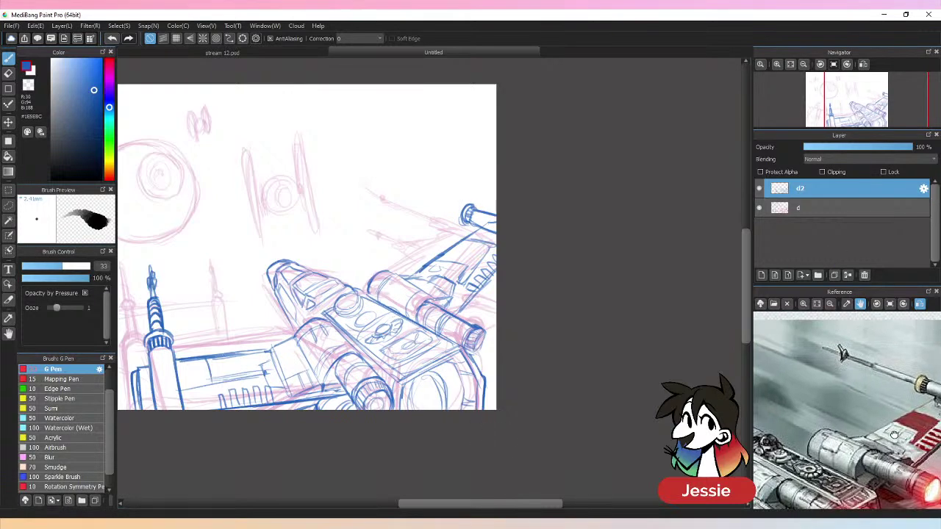
- Extend a long thin barrel from the far cannon's collar, with a flared muzzle, a pointed tip and bands along it
mouse_move(463, 208)
mouse_down()
mouse_move(413, 189)
mouse_move(467, 216)
mouse_up()
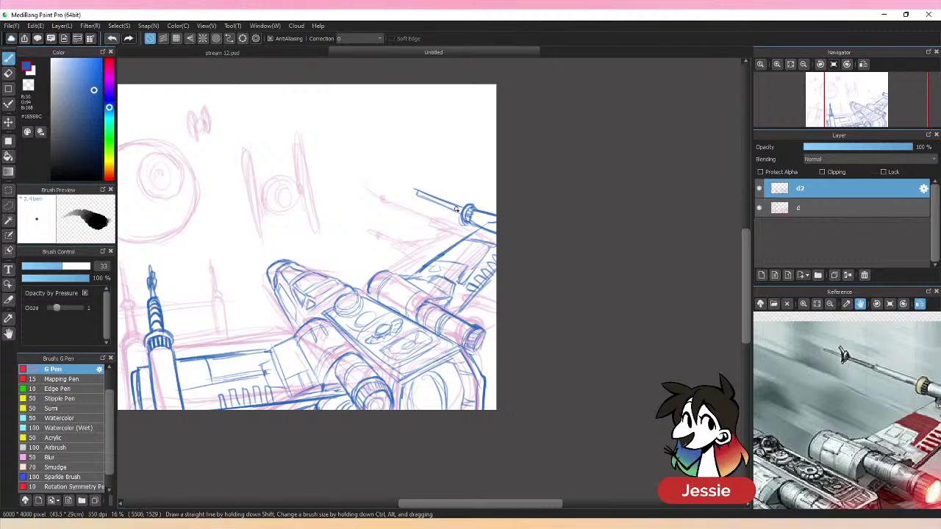
mouse_move(416, 192)
mouse_down()
mouse_move(381, 179)
mouse_move(416, 188)
mouse_up()
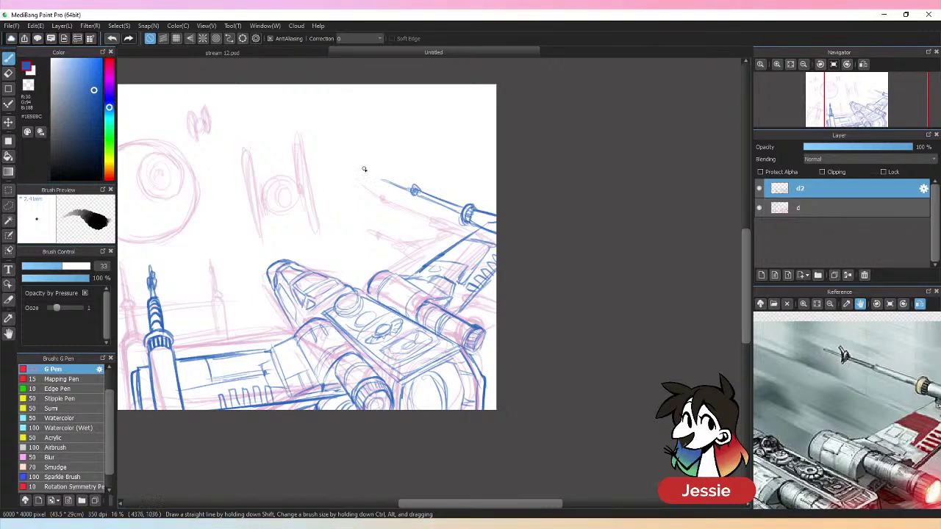
key(ctrl+minus)
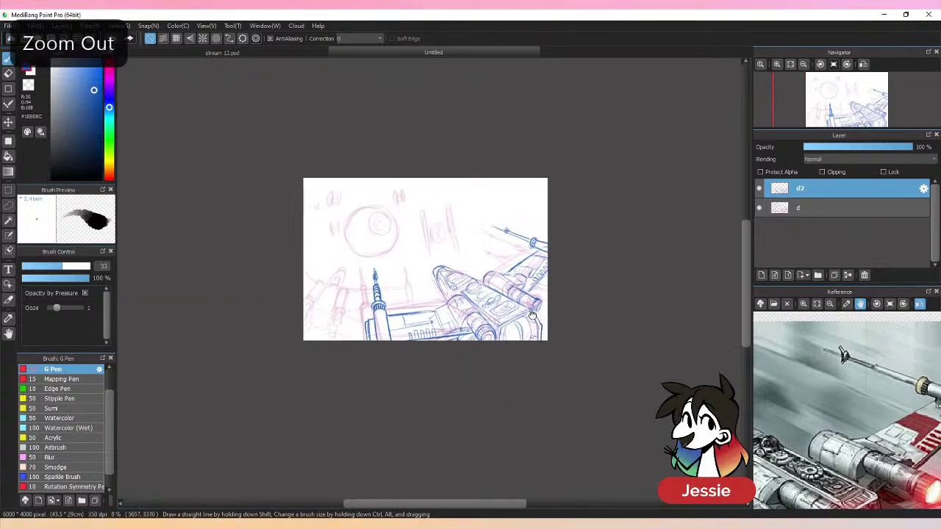
key(ctrl+plus)
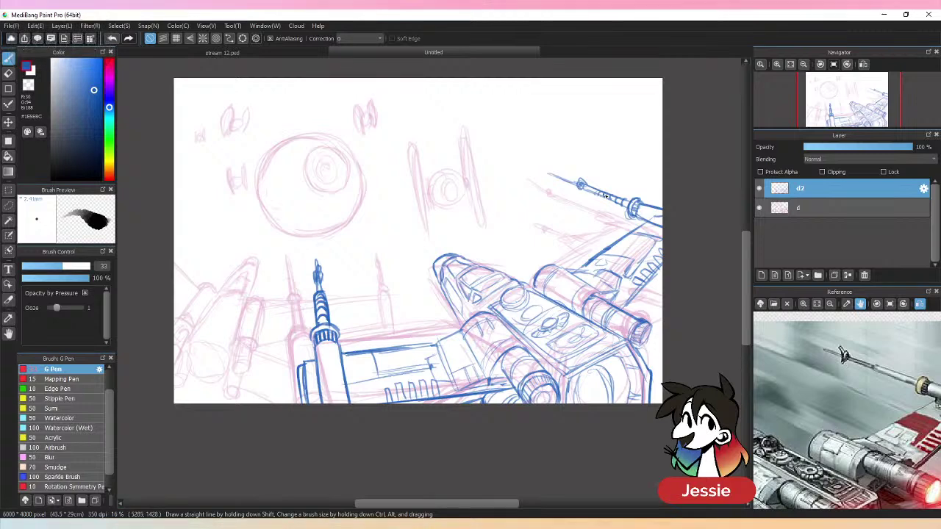
- Mirror the canvas and hide rough layer d, and redraw the near cannon's muzzle as a thinner, sharper tip
key(ctrl+minus)
drag(571, 334, 618, 369)
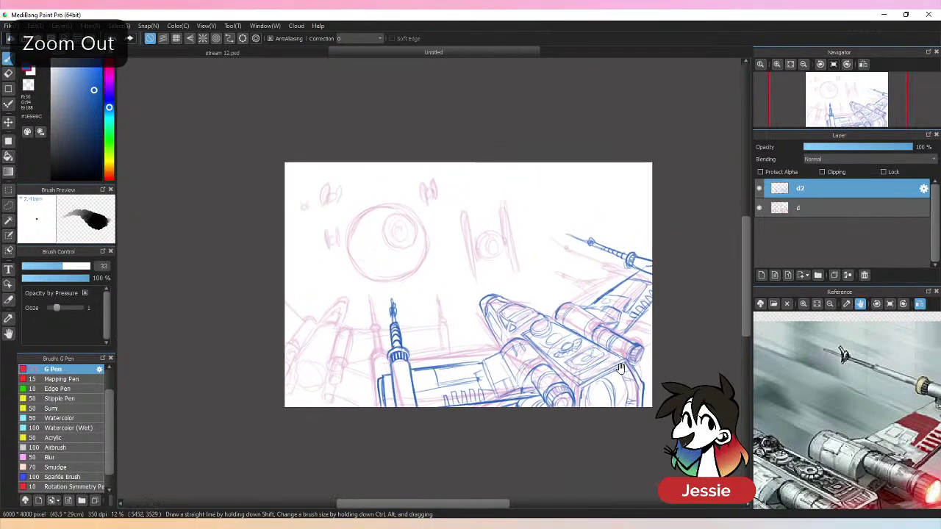
click(863, 63)
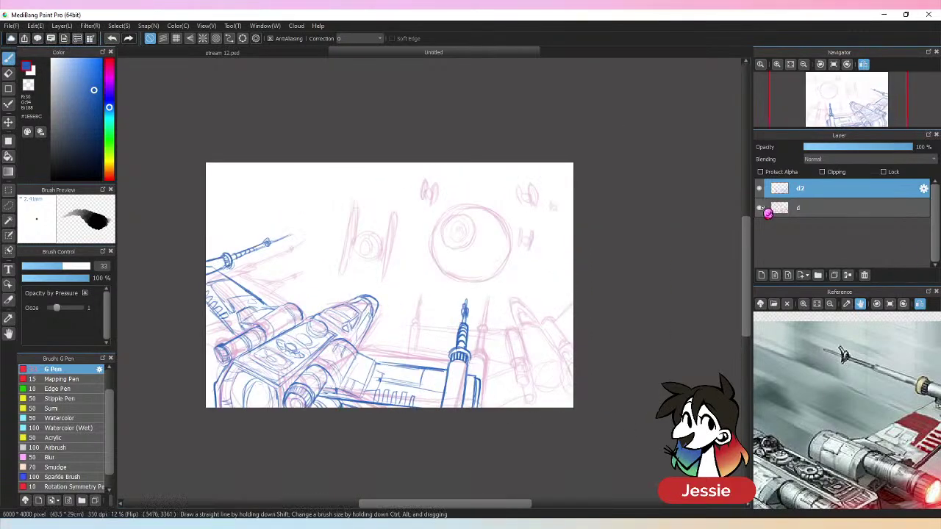
click(761, 210)
key(ctrl+plus)
key(e)
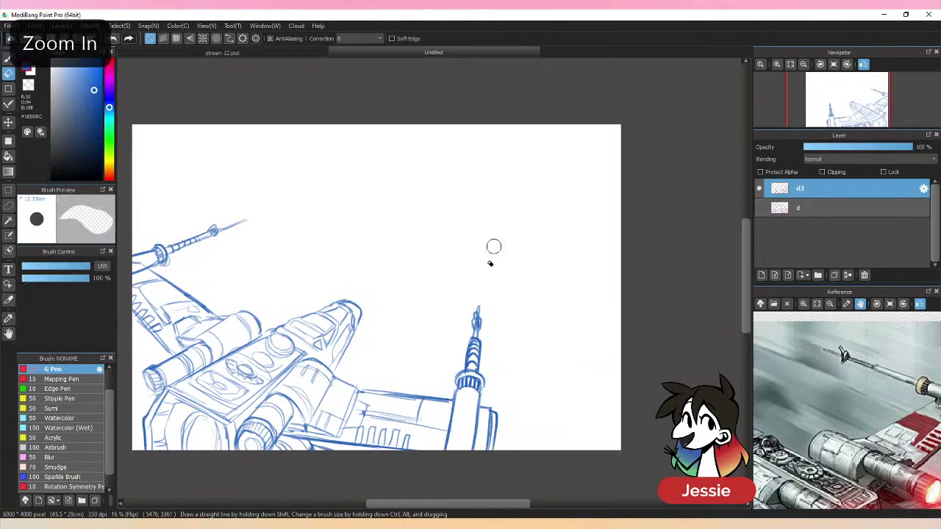
key(p)
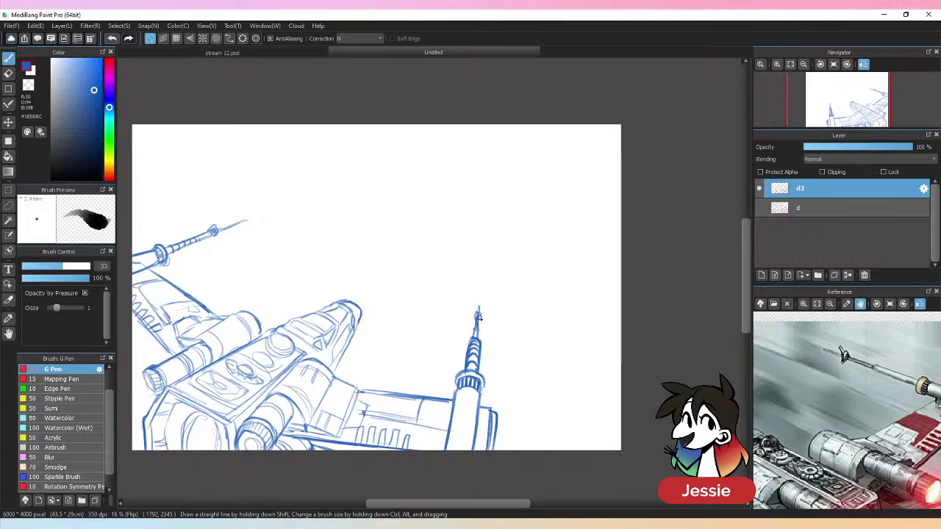
key(ctrl+minus)
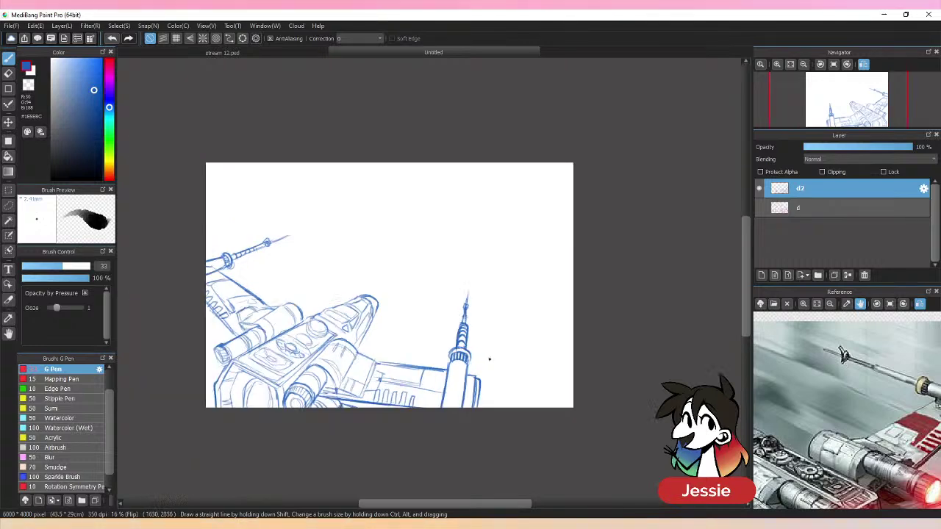
drag(538, 368, 585, 370)
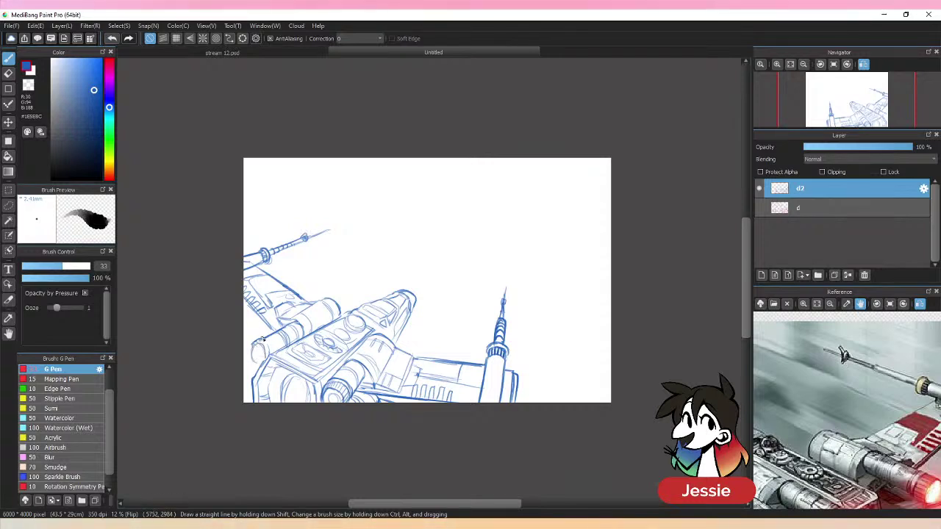
- Reinforce the large X-wing's far engine nozzle and casing, and restore rough layer d and the unmirrored canvas view
mouse_move(267, 342)
mouse_down()
mouse_move(253, 363)
mouse_move(285, 344)
mouse_up()
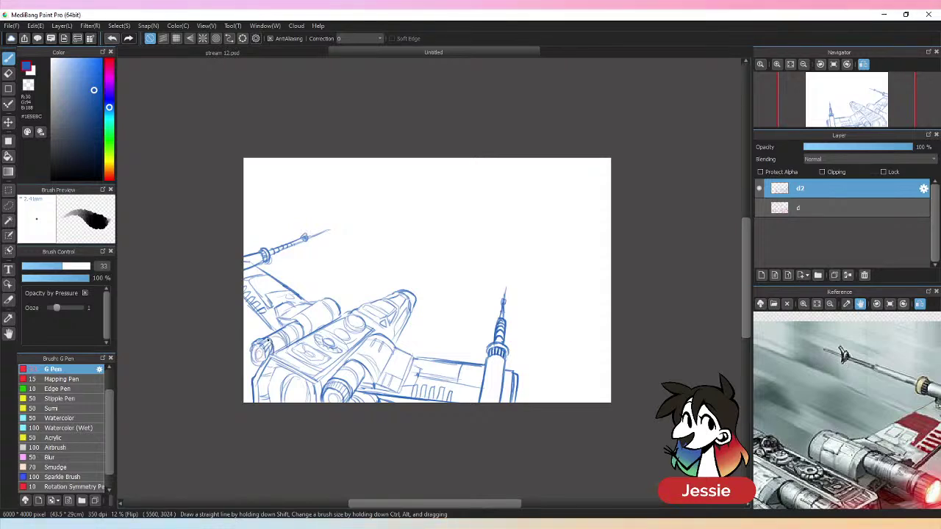
mouse_move(325, 299)
mouse_down()
mouse_move(286, 317)
mouse_move(333, 301)
mouse_up()
drag(290, 319, 301, 324)
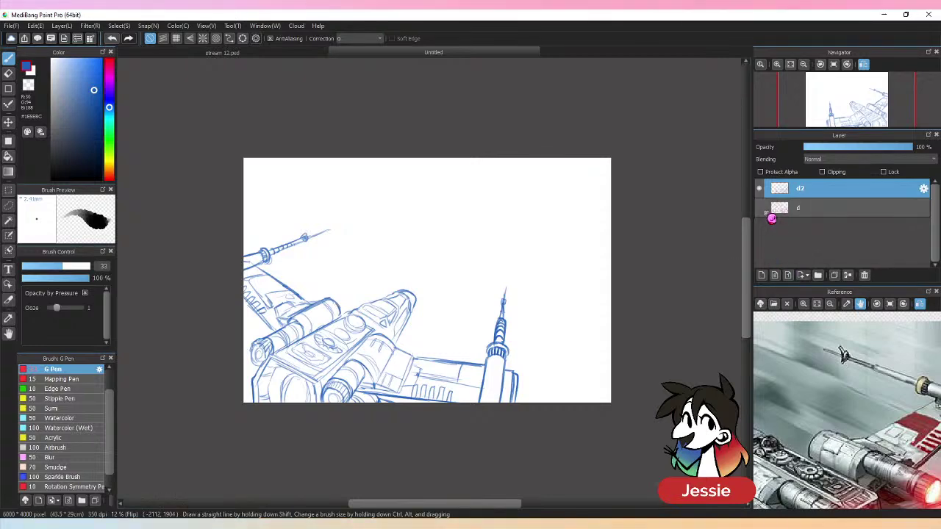
click(759, 208)
key(h)
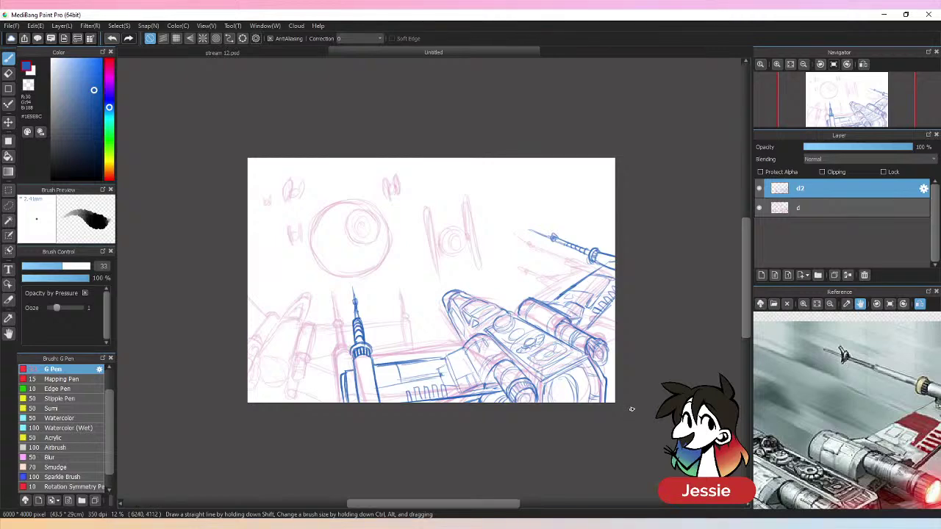
- Outline the smaller X-wing's tapered nose with a rounded, banded tip over the rough at the canvas's left side
drag(882, 441, 898, 426)
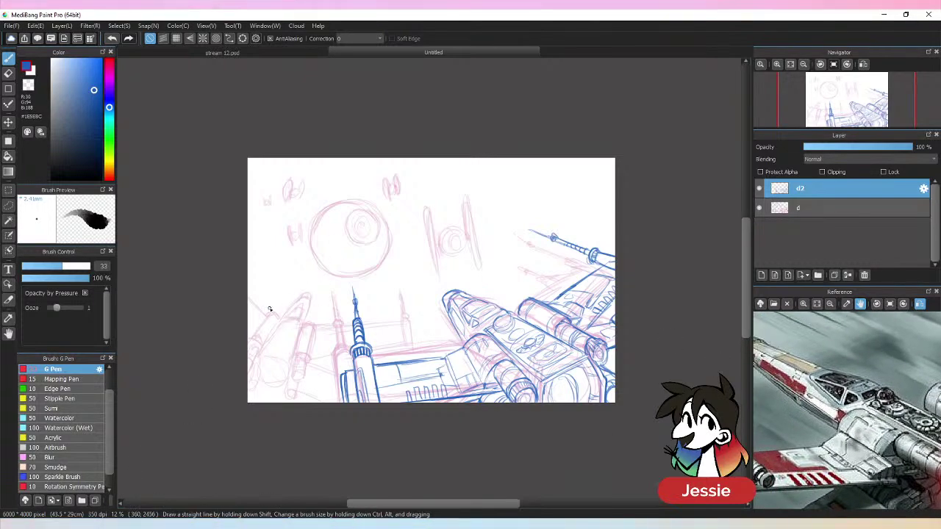
key(ctrl+plus)
key(ctrl+plus)
drag(348, 405, 539, 299)
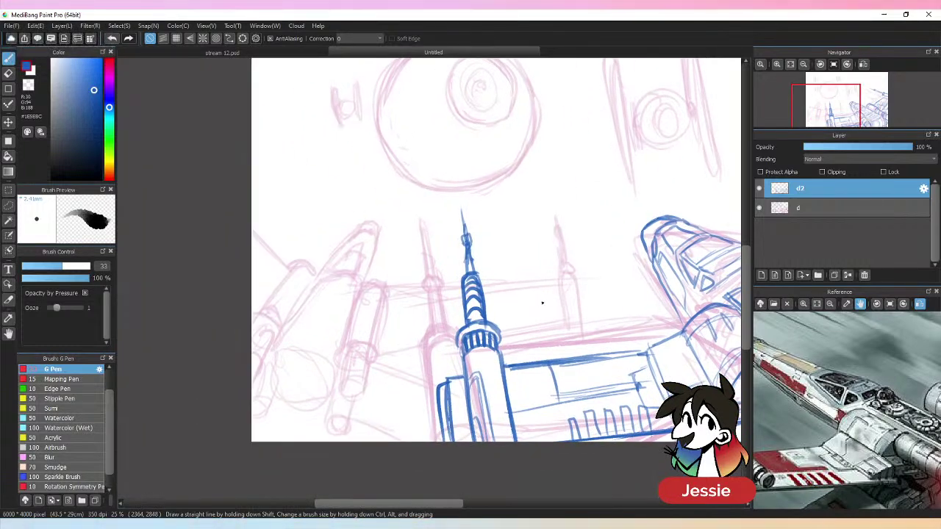
mouse_move(317, 277)
mouse_down()
mouse_move(352, 234)
mouse_move(383, 225)
mouse_move(355, 232)
mouse_move(377, 237)
mouse_up()
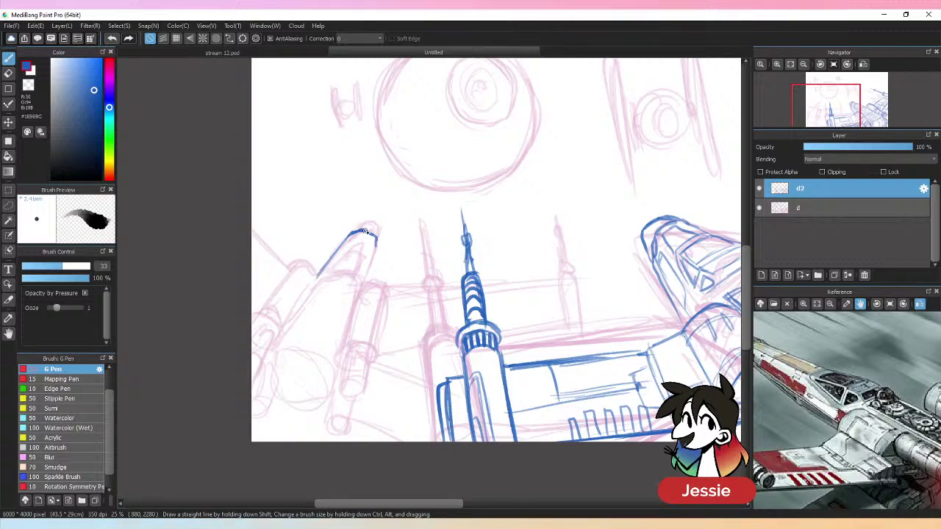
drag(374, 239, 362, 290)
mouse_move(351, 235)
mouse_down()
mouse_move(374, 219)
mouse_move(381, 242)
mouse_move(366, 222)
mouse_move(381, 225)
mouse_move(364, 280)
mouse_up()
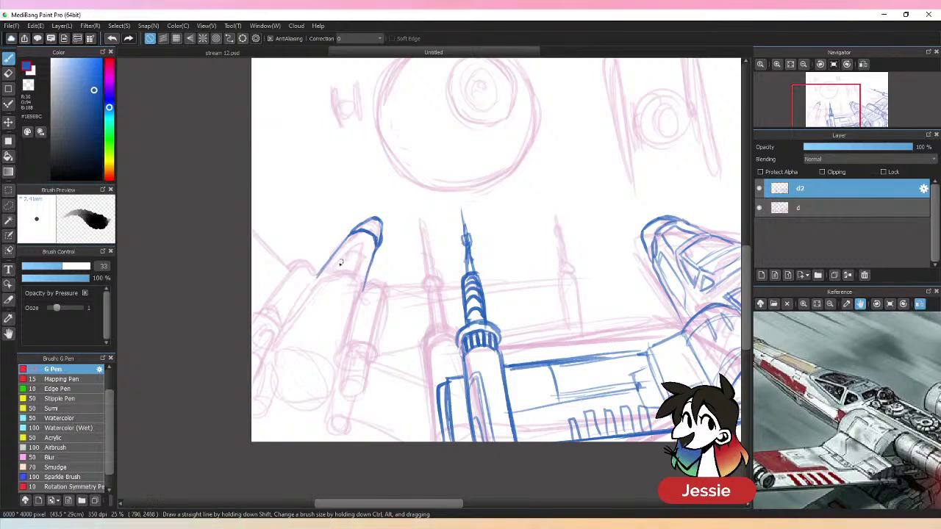
- Draw the smaller X-wing's cockpit windows, the circle behind them and the fuselage sides down to the rear edge
drag(364, 243, 357, 254)
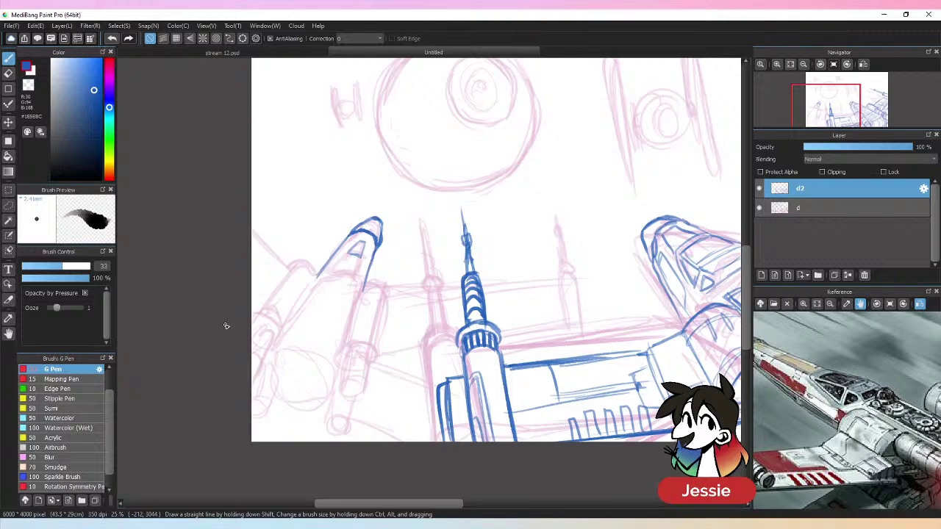
key(ctrl+z)
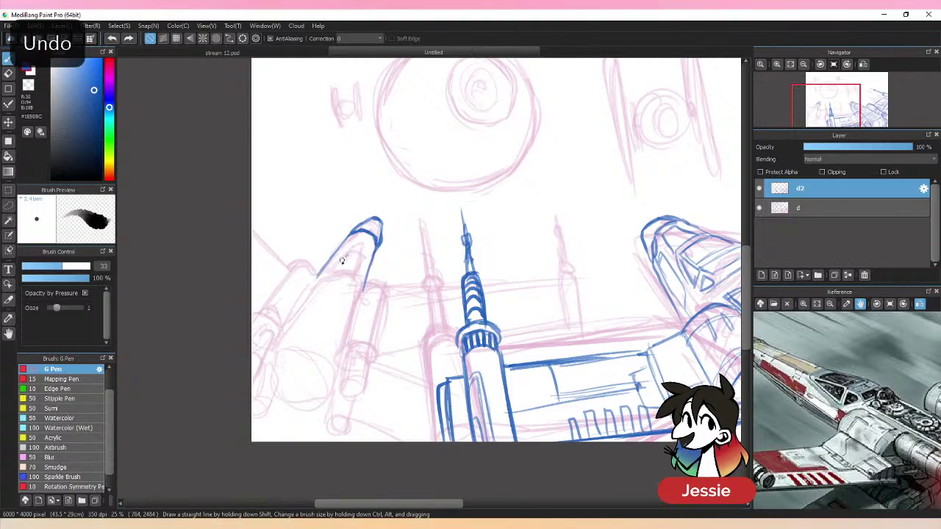
drag(358, 257, 338, 274)
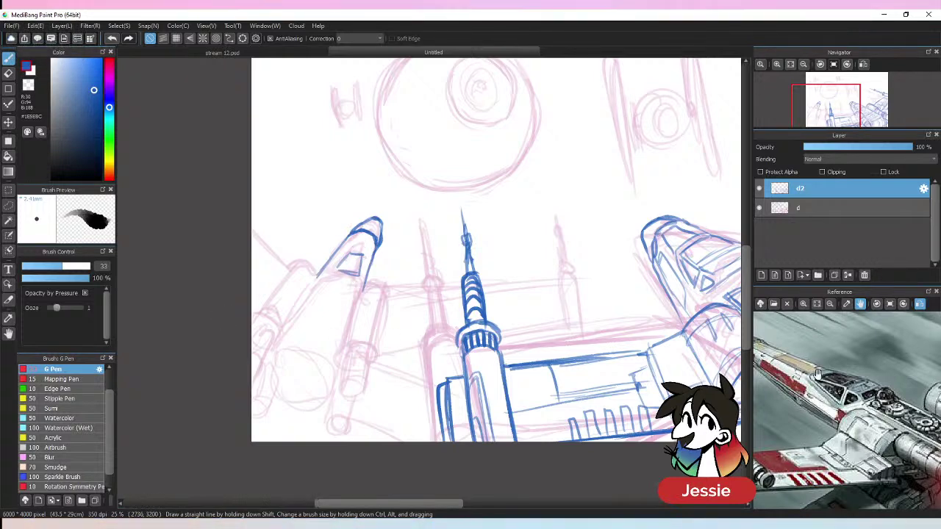
mouse_move(358, 244)
mouse_down()
mouse_move(357, 277)
mouse_move(338, 277)
mouse_move(341, 264)
mouse_move(334, 273)
mouse_move(343, 255)
mouse_move(333, 269)
mouse_move(353, 261)
mouse_move(357, 288)
mouse_move(335, 273)
mouse_move(355, 273)
mouse_move(349, 289)
mouse_move(328, 272)
mouse_move(331, 304)
mouse_move(344, 291)
mouse_move(339, 307)
mouse_move(301, 320)
mouse_move(341, 353)
mouse_up()
drag(351, 293, 337, 355)
drag(336, 353, 293, 340)
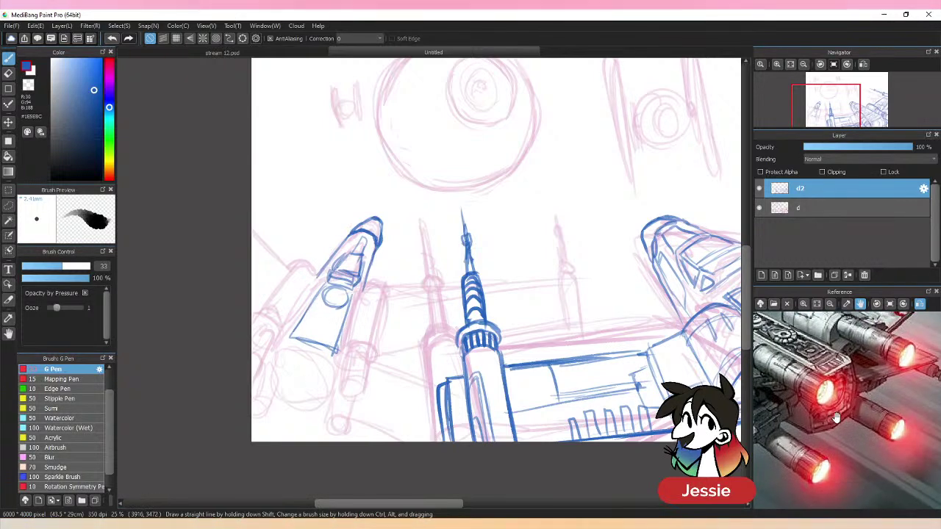
mouse_move(288, 344)
mouse_down()
mouse_move(335, 359)
mouse_move(288, 344)
mouse_move(270, 367)
mouse_move(304, 407)
mouse_move(317, 398)
mouse_up()
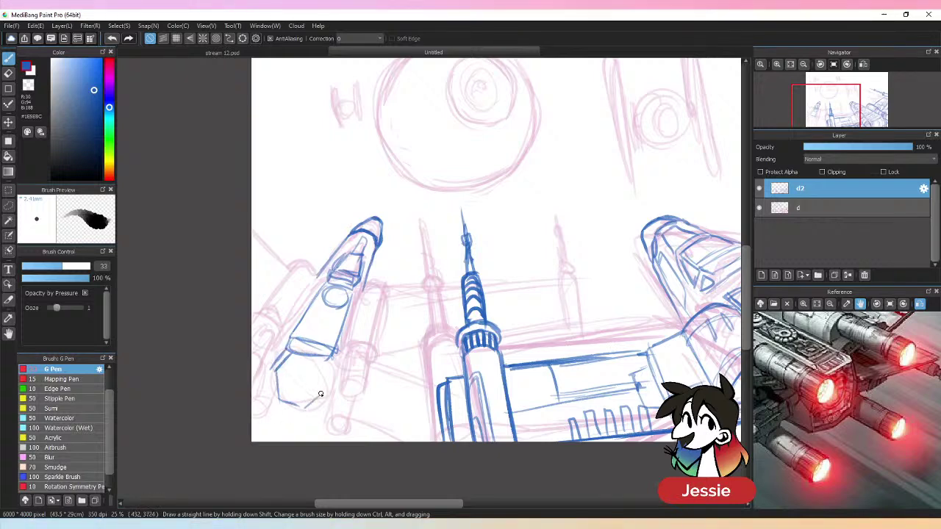
mouse_move(323, 366)
mouse_down()
mouse_move(333, 386)
mouse_move(315, 402)
mouse_move(330, 395)
mouse_move(316, 410)
mouse_move(283, 412)
mouse_up()
drag(269, 357, 276, 402)
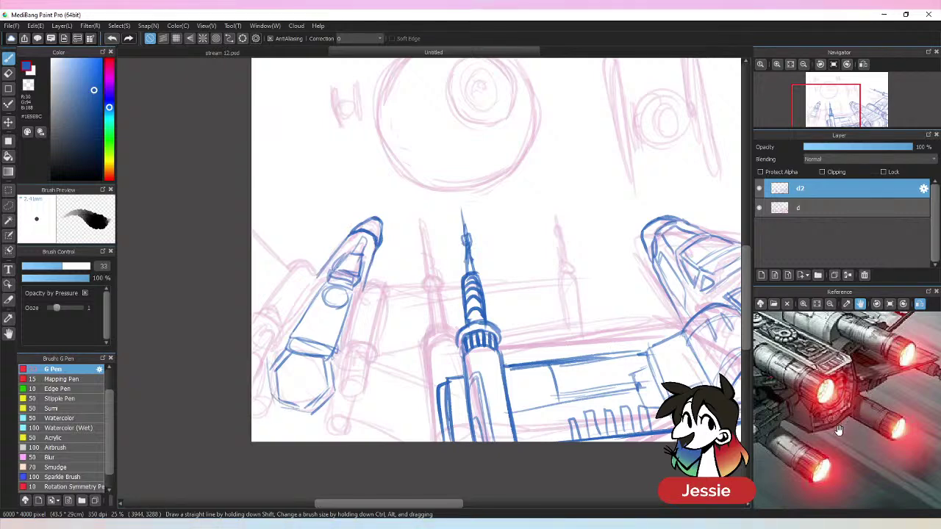
key(ctrl+z)
key(ctrl+z)
key(ctrl+z)
key(ctrl+z)
key(ctrl+z)
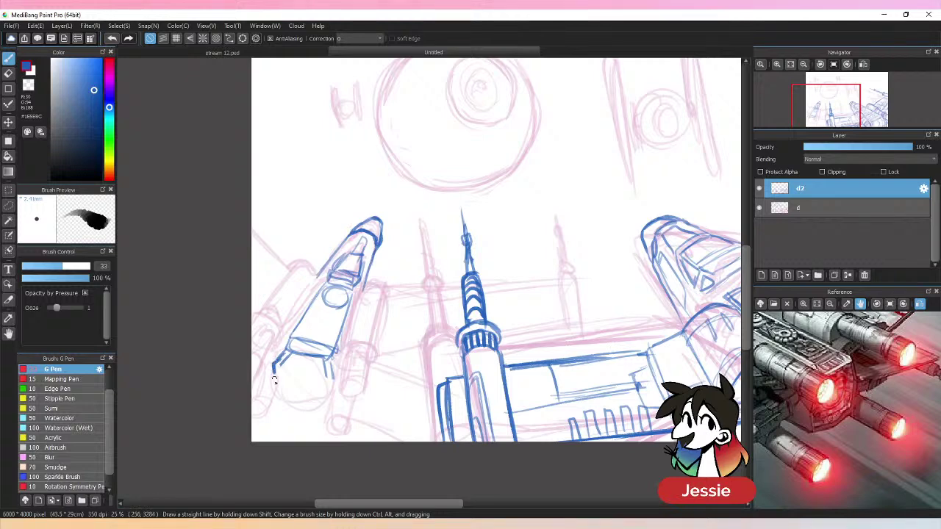
- Outline the smaller X-wing's faceted rear hull and place four round engine exhausts around it
mouse_move(279, 359)
mouse_down()
mouse_move(275, 395)
mouse_move(292, 385)
mouse_move(271, 383)
mouse_move(274, 392)
mouse_move(296, 407)
mouse_move(279, 387)
mouse_move(299, 405)
mouse_move(335, 378)
mouse_move(321, 403)
mouse_move(282, 402)
mouse_up()
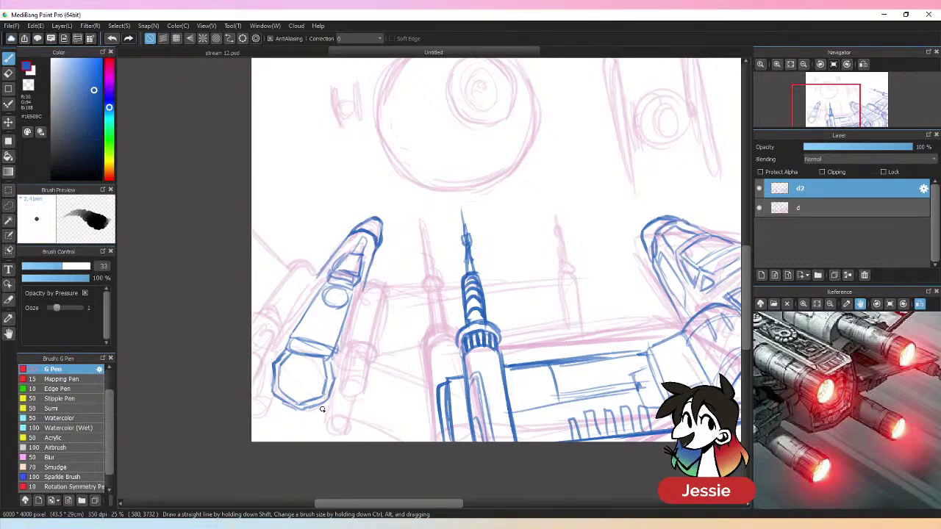
mouse_move(361, 376)
mouse_down()
mouse_move(342, 397)
mouse_move(361, 378)
mouse_up()
mouse_move(349, 416)
mouse_down()
mouse_move(325, 433)
mouse_move(348, 416)
mouse_up()
drag(255, 349, 259, 377)
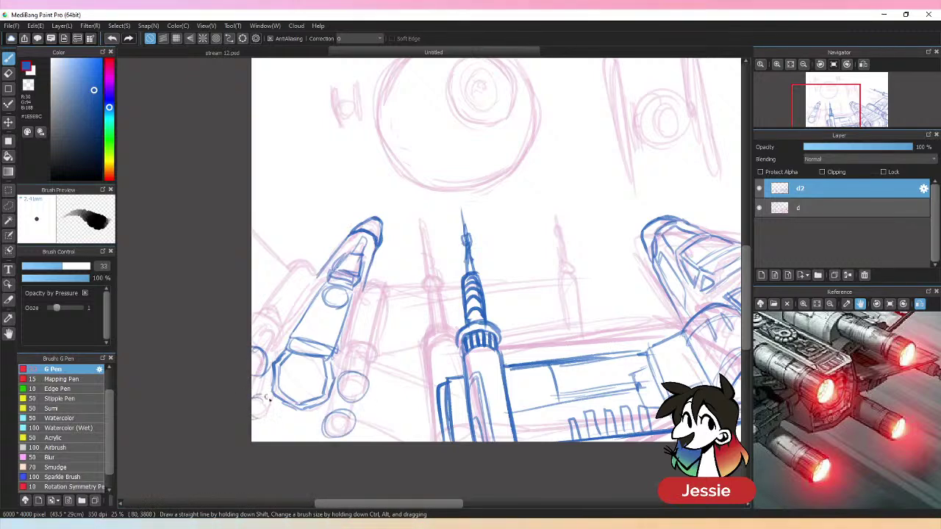
drag(252, 418, 252, 394)
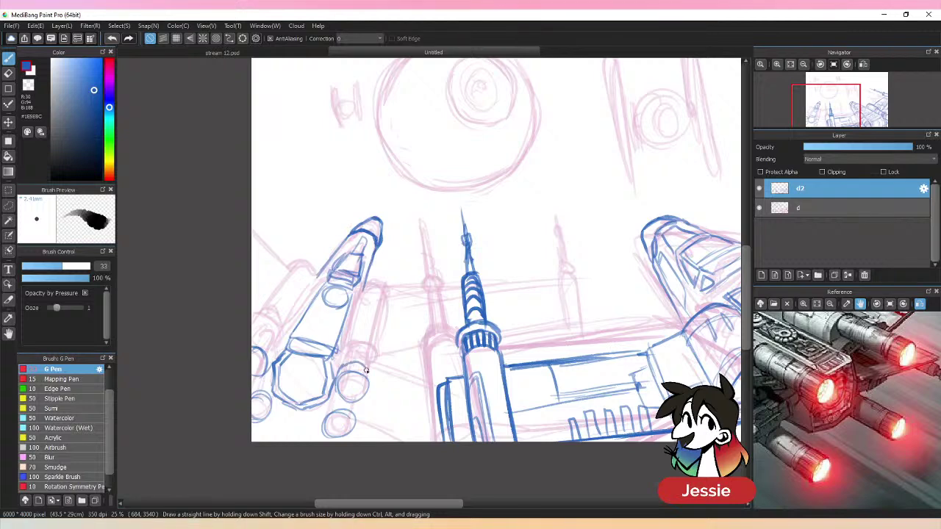
- Add ribbed collars behind the smaller X-wing's four exhausts and inner rings inside their openings
mouse_move(359, 372)
mouse_down()
mouse_move(360, 405)
mouse_move(344, 367)
mouse_move(365, 368)
mouse_move(370, 379)
mouse_move(321, 425)
mouse_move(340, 402)
mouse_move(357, 414)
mouse_move(345, 429)
mouse_move(344, 412)
mouse_move(348, 428)
mouse_move(326, 415)
mouse_move(348, 407)
mouse_move(345, 438)
mouse_up()
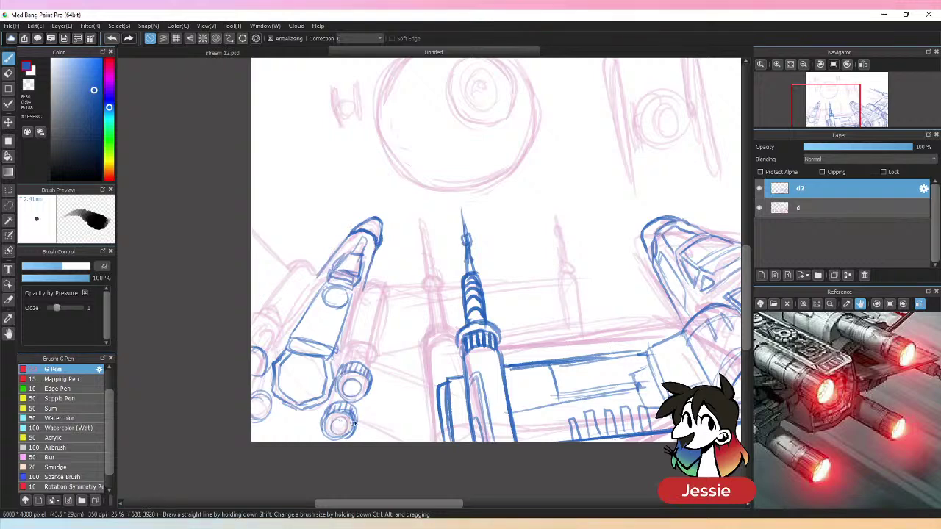
key(e)
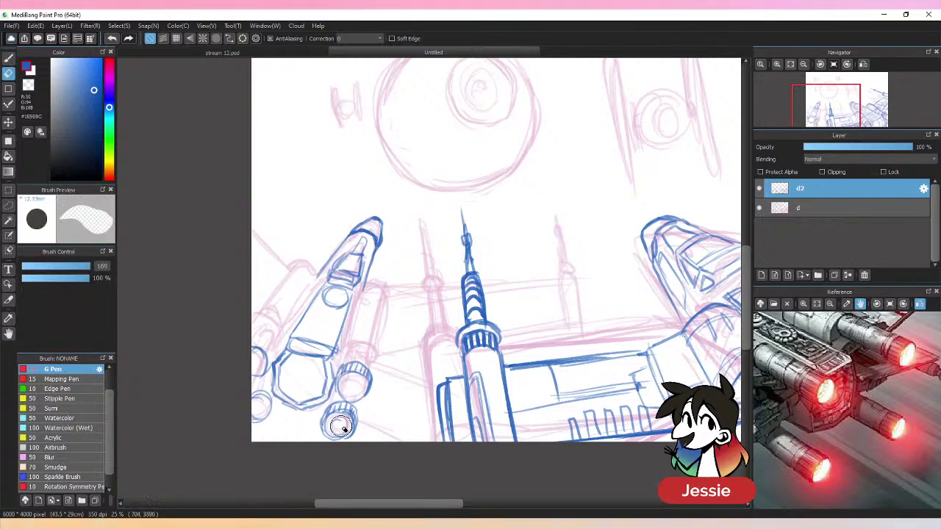
key(b)
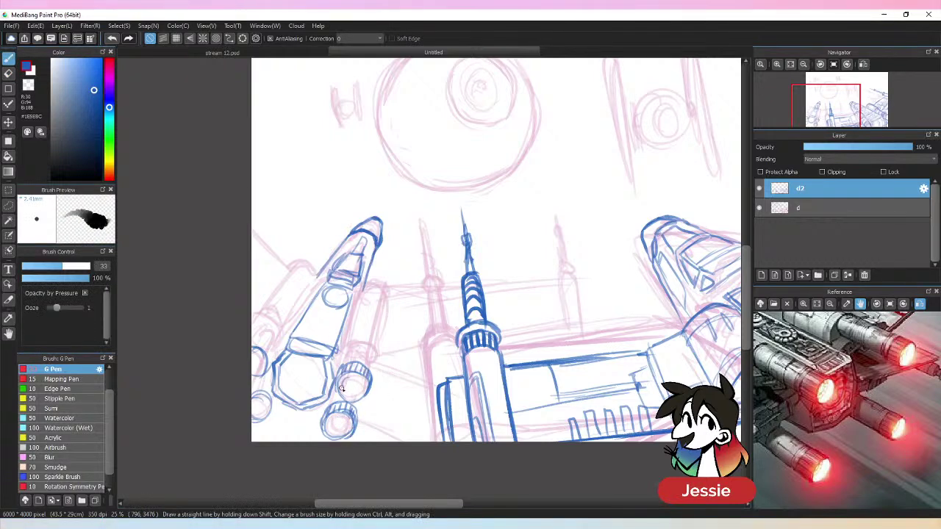
drag(341, 388, 354, 387)
mouse_move(329, 420)
mouse_down()
mouse_move(344, 431)
mouse_move(337, 421)
mouse_up()
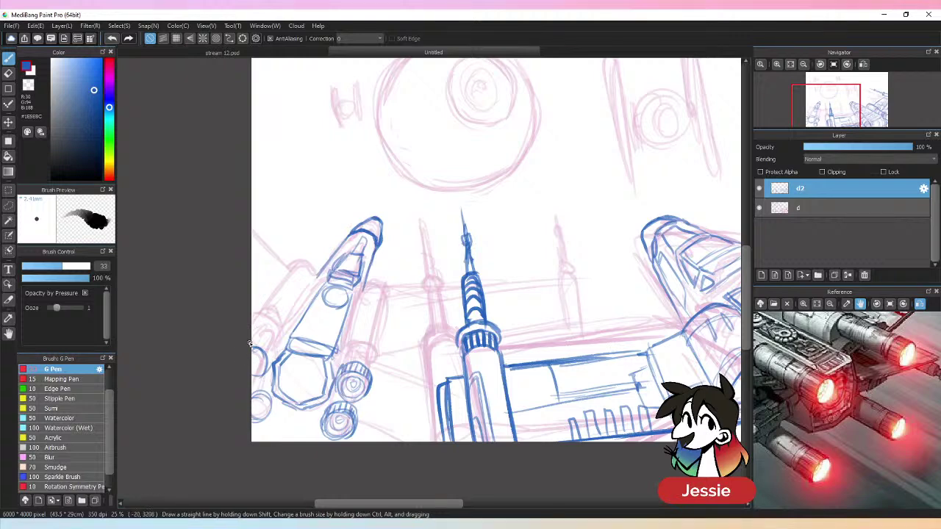
mouse_move(252, 337)
mouse_down()
mouse_move(270, 358)
mouse_move(261, 340)
mouse_move(249, 349)
mouse_move(254, 373)
mouse_move(257, 350)
mouse_move(252, 370)
mouse_move(276, 324)
mouse_move(259, 420)
mouse_move(248, 399)
mouse_move(260, 383)
mouse_move(266, 413)
mouse_up()
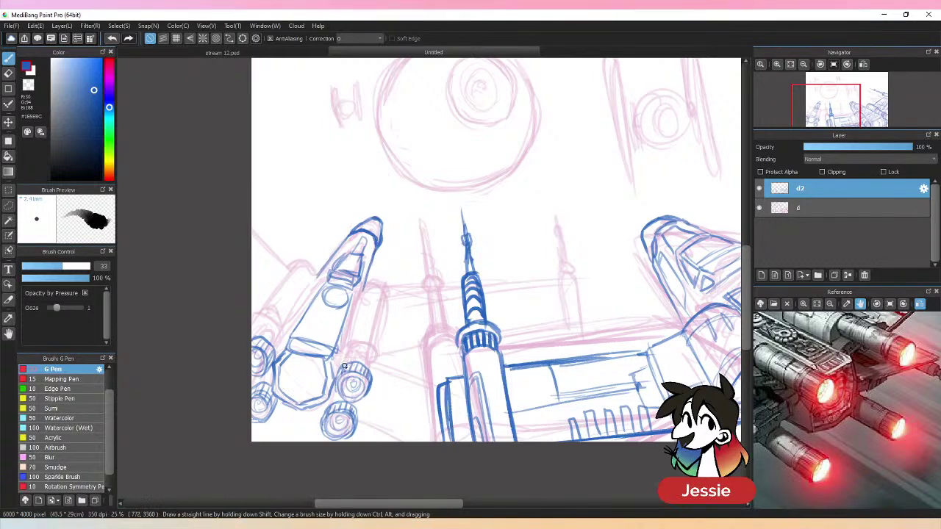
- Extend the smaller X-wing's two upper engines forward from their ribbed collars with short cylinders and curved front rims
mouse_move(342, 369)
mouse_down()
mouse_move(346, 345)
mouse_move(354, 346)
mouse_move(374, 365)
mouse_move(372, 381)
mouse_up()
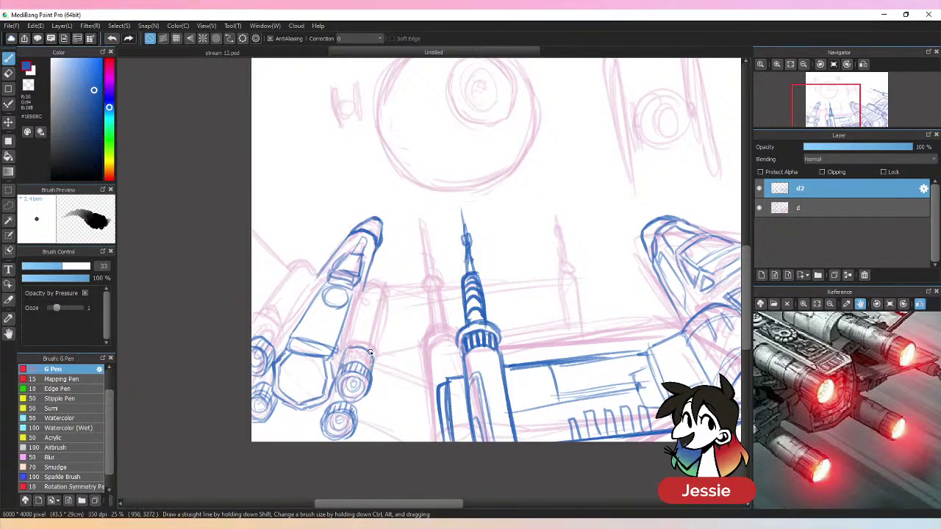
drag(372, 345, 341, 371)
mouse_move(262, 332)
mouse_down()
mouse_move(280, 328)
mouse_move(284, 360)
mouse_up()
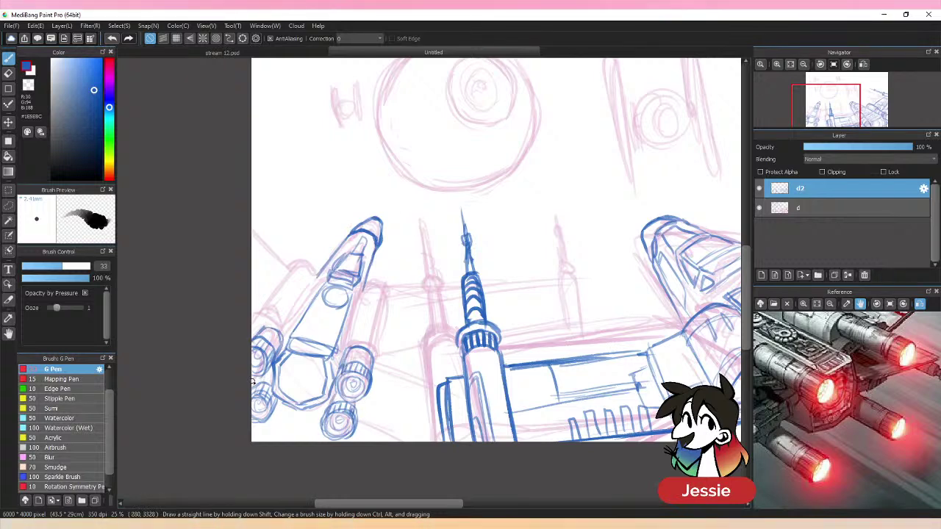
- Following the reference, draw the upper right engine's long rounded housing on the smaller X-wing and add bands across it
drag(827, 342, 872, 442)
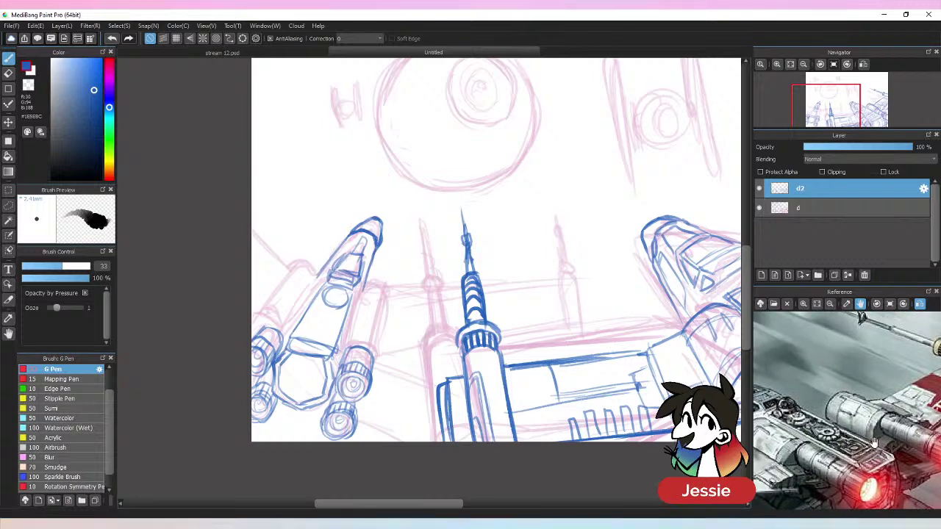
click(817, 304)
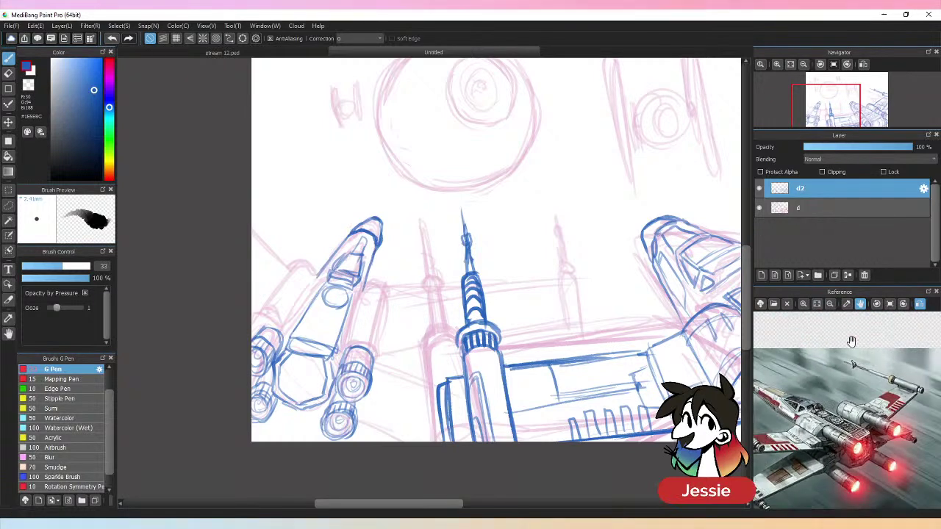
mouse_move(343, 361)
mouse_down()
mouse_move(352, 340)
mouse_move(375, 344)
mouse_move(367, 286)
mouse_move(389, 292)
mouse_move(378, 357)
mouse_move(355, 336)
mouse_move(367, 340)
mouse_move(355, 351)
mouse_up()
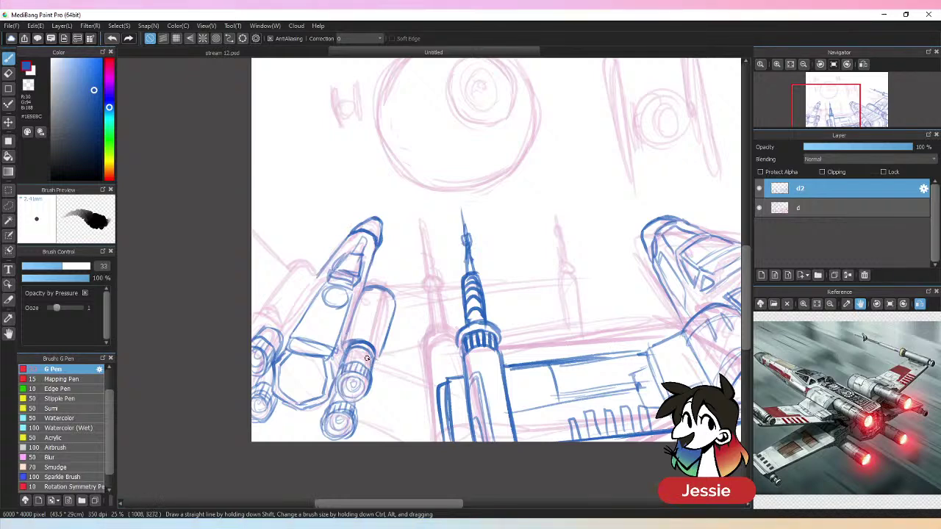
drag(358, 333, 373, 351)
drag(380, 297, 366, 328)
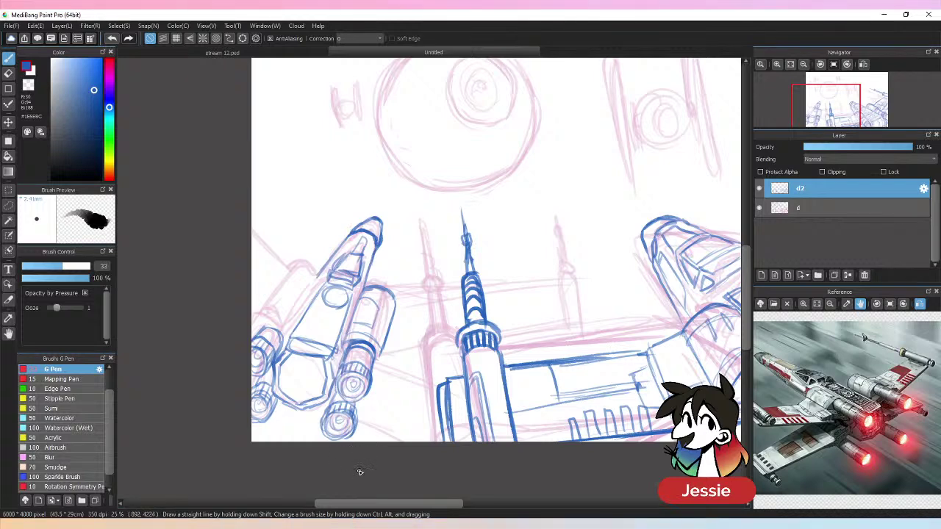
scroll(845, 408, up, 4)
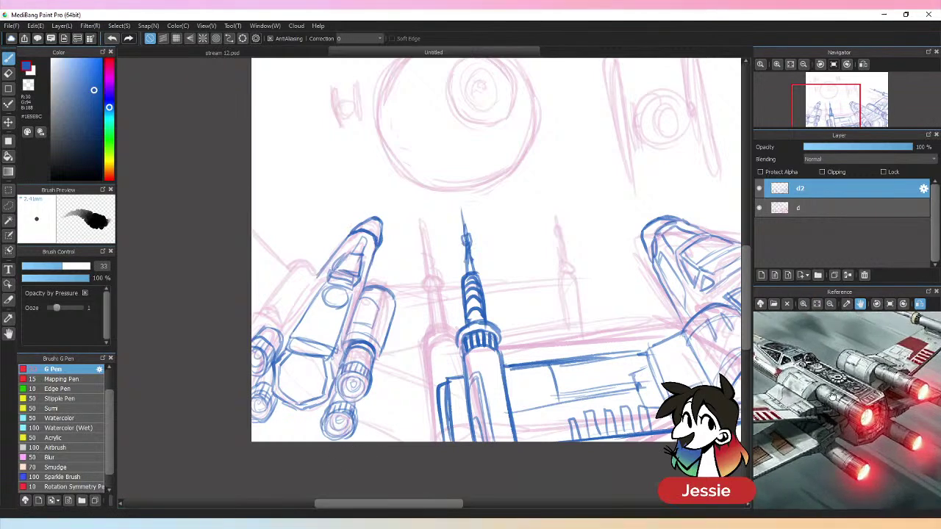
- Following the reference, add intake and panel details to the front of the smaller X-wing's upper right engine housing
drag(832, 397, 856, 404)
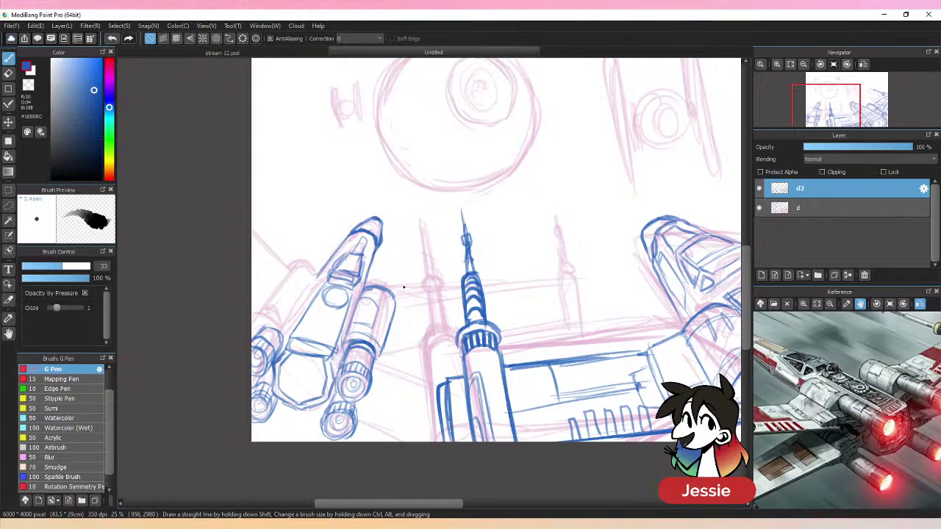
mouse_move(358, 280)
mouse_down()
mouse_move(368, 301)
mouse_move(389, 308)
mouse_up()
drag(389, 302, 369, 326)
drag(384, 292, 374, 318)
drag(379, 291, 390, 327)
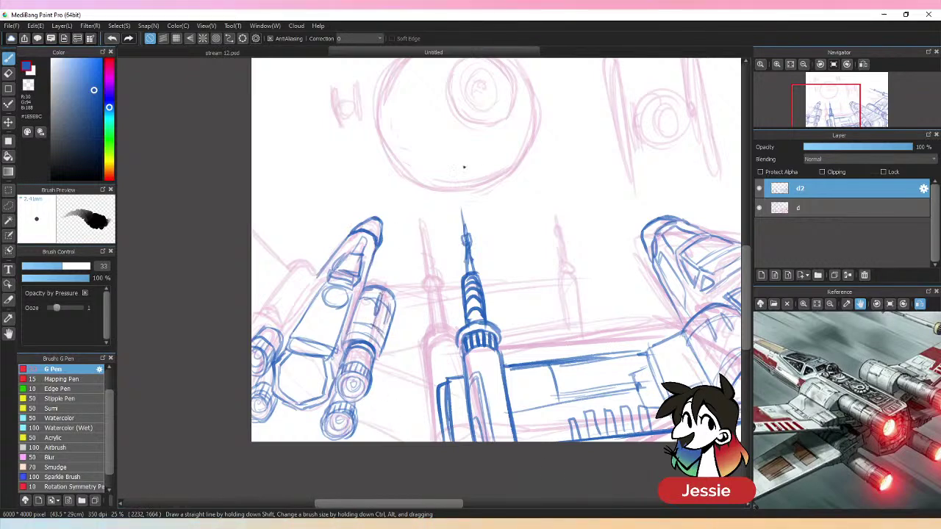
- Draw the smaller X-wing's upper left engine housing with a rounded front rim, a side edge and matching panel details
mouse_move(318, 266)
mouse_down()
mouse_move(287, 275)
mouse_move(254, 333)
mouse_move(290, 350)
mouse_move(316, 278)
mouse_move(285, 339)
mouse_up()
drag(310, 280, 263, 300)
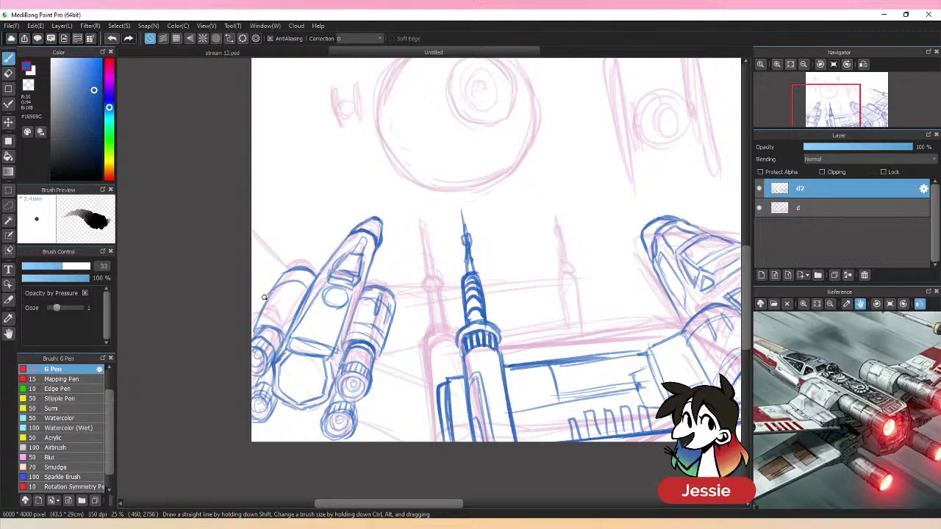
mouse_move(295, 271)
mouse_down()
mouse_move(284, 293)
mouse_move(304, 275)
mouse_up()
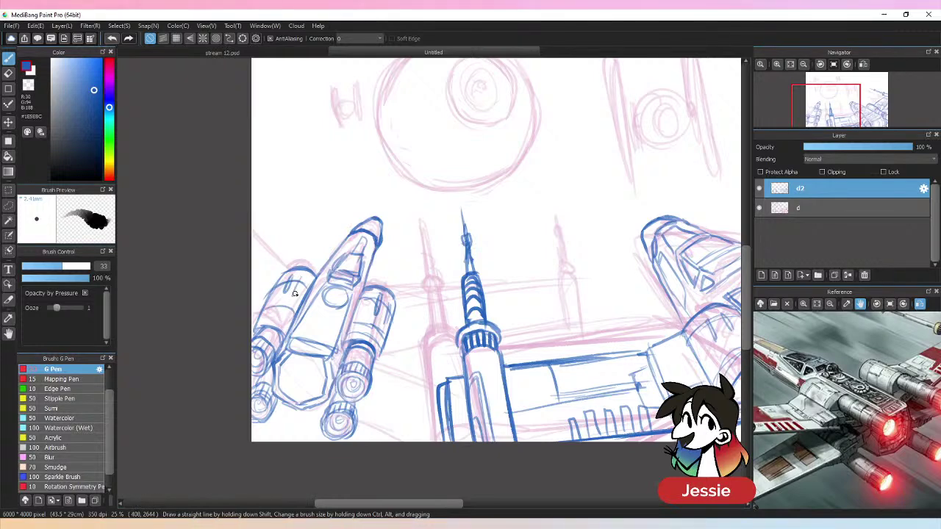
- Draw the long front and rear edges of the smaller X-wing's right wing, passing behind the large foreground cannon
drag(400, 299, 456, 296)
drag(389, 363, 454, 357)
drag(487, 296, 559, 297)
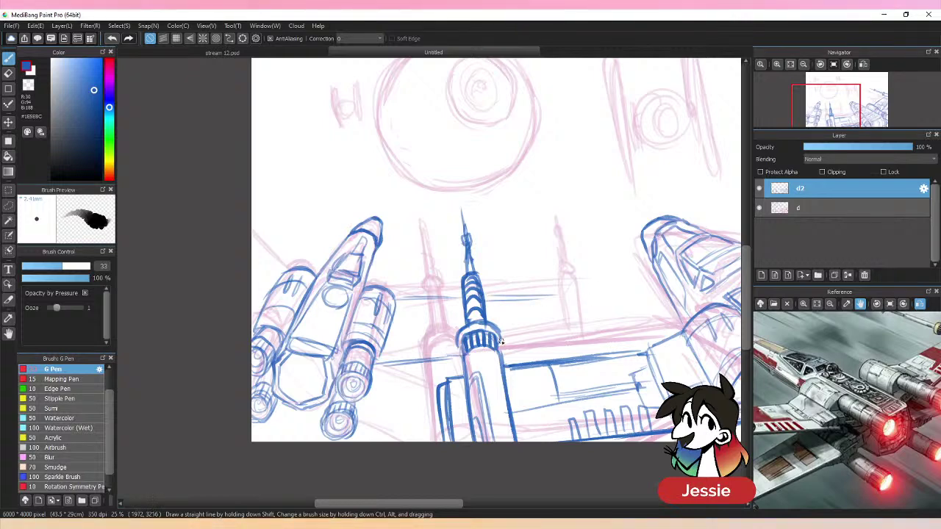
drag(513, 352, 589, 339)
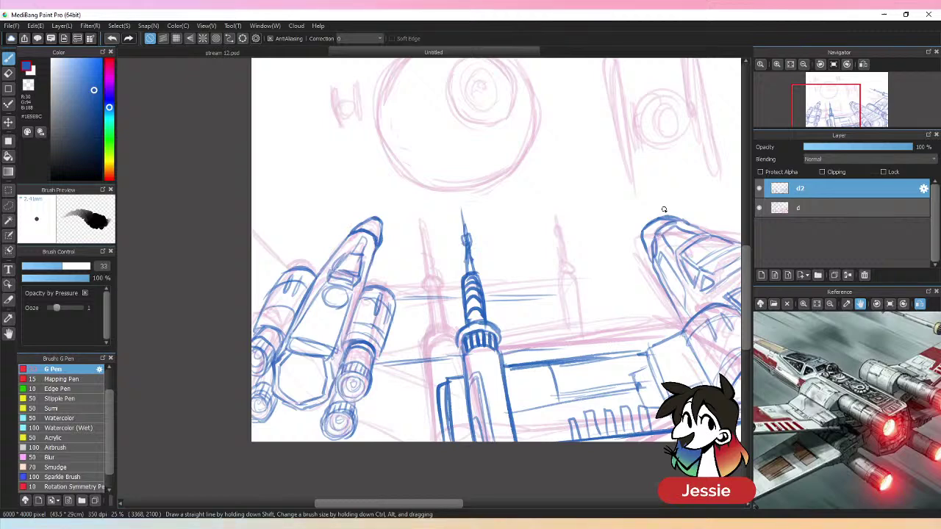
- Draw the cylindrical base of the cannon at the smaller X-wing's right wing tip, with a narrow casing along its outer side
mouse_move(554, 294)
mouse_down()
mouse_move(559, 349)
mouse_move(554, 299)
mouse_move(576, 323)
mouse_move(578, 350)
mouse_up()
drag(575, 297, 584, 342)
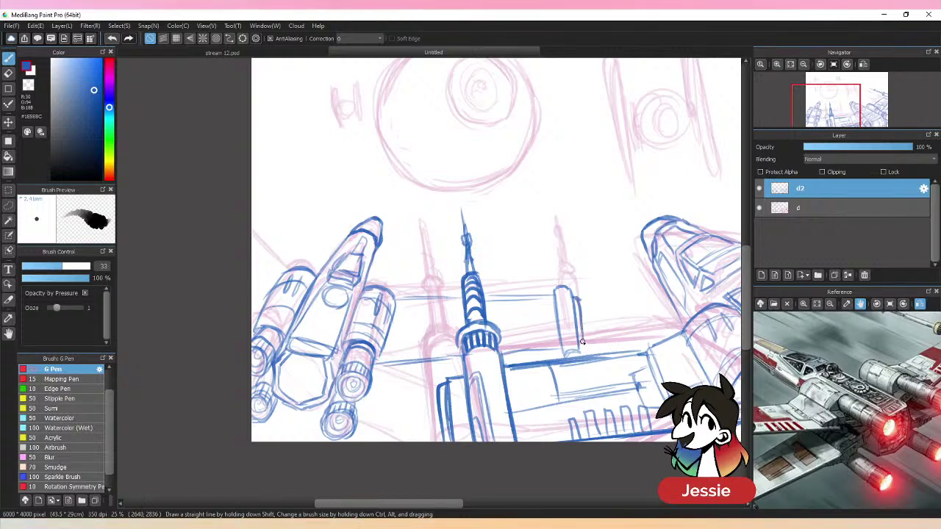
drag(577, 298, 577, 349)
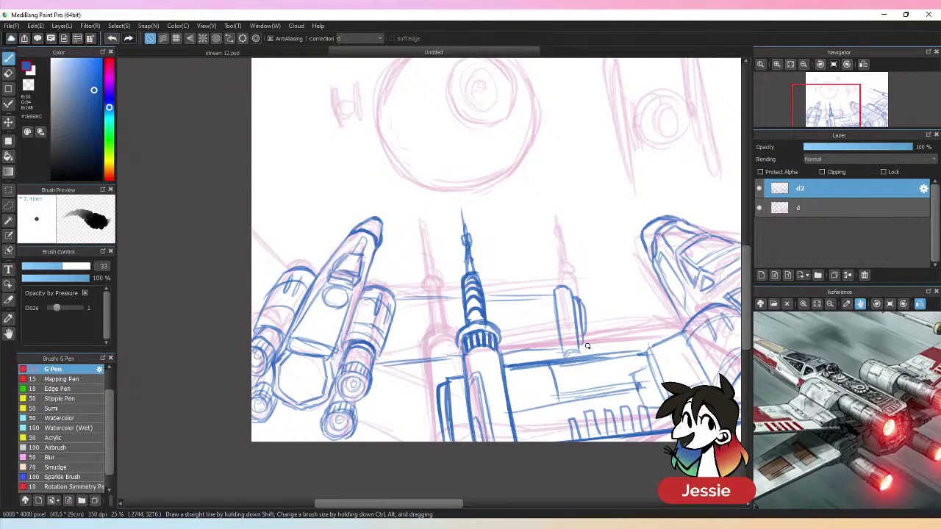
- Save the drawing as stream 12-2.psd
key(ctrl+minus)
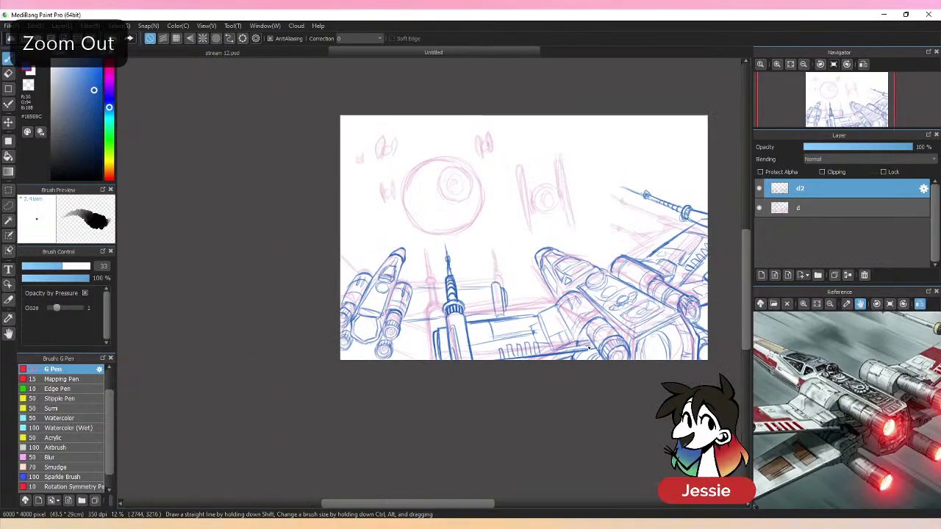
key(ctrl+plus)
key(ctrl+minus)
key(ctrl+s)
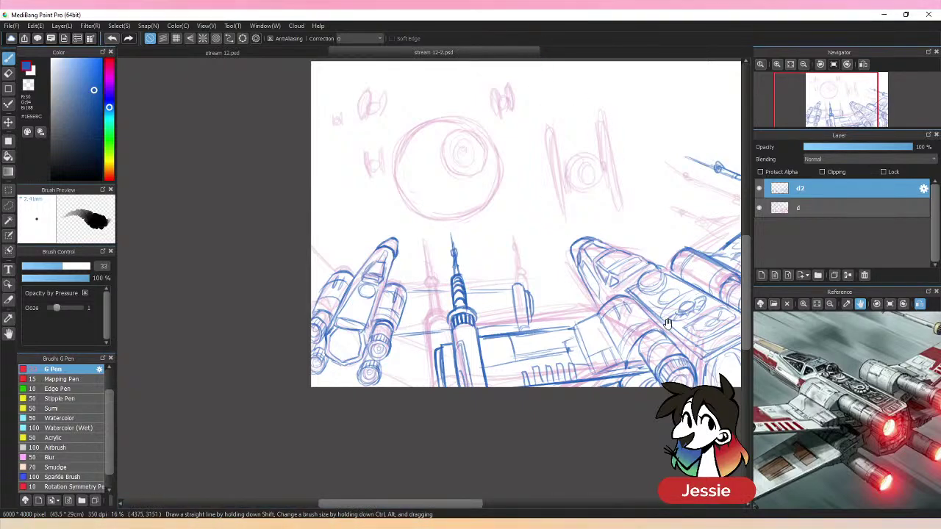
- Extend the smaller X-wing's wing-tip cannon upward with a banded collar, a ribbed barrel and a thin pointed tip
scroll(565, 232, right, 5)
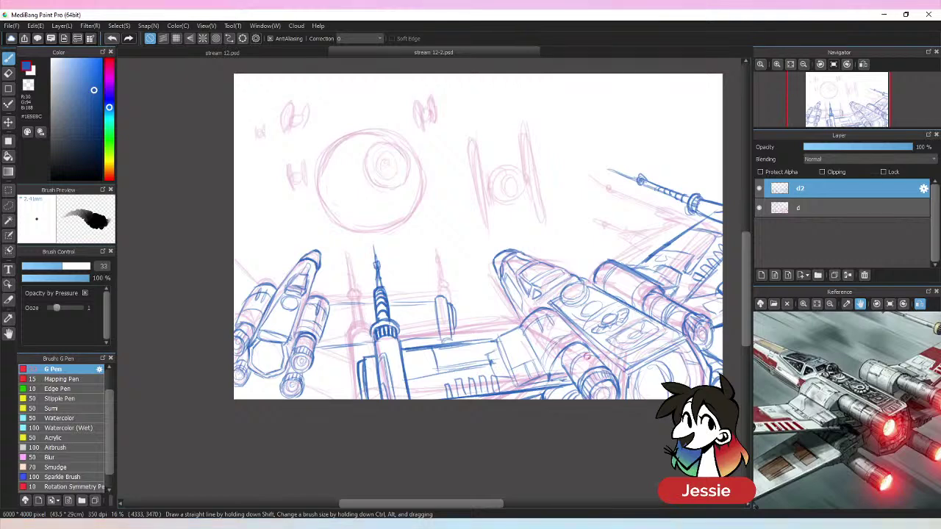
key(ctrl+plus)
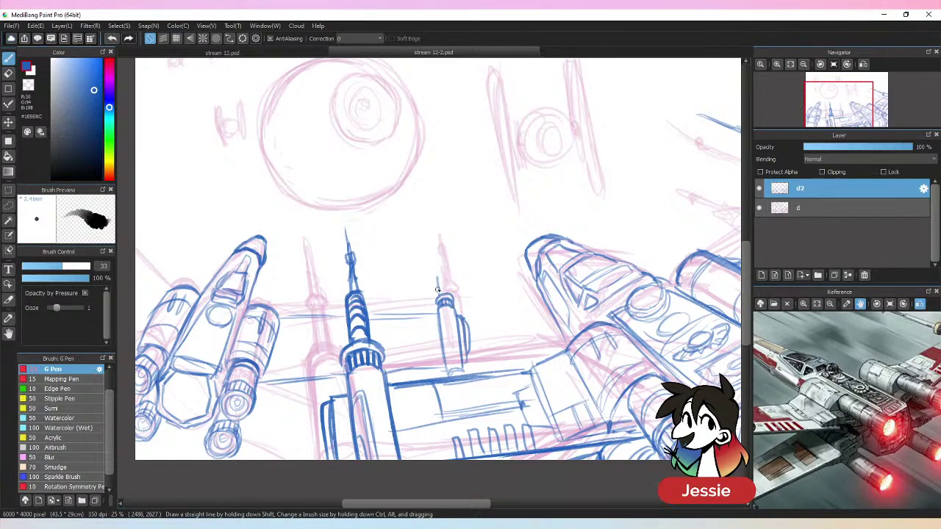
drag(438, 292, 437, 237)
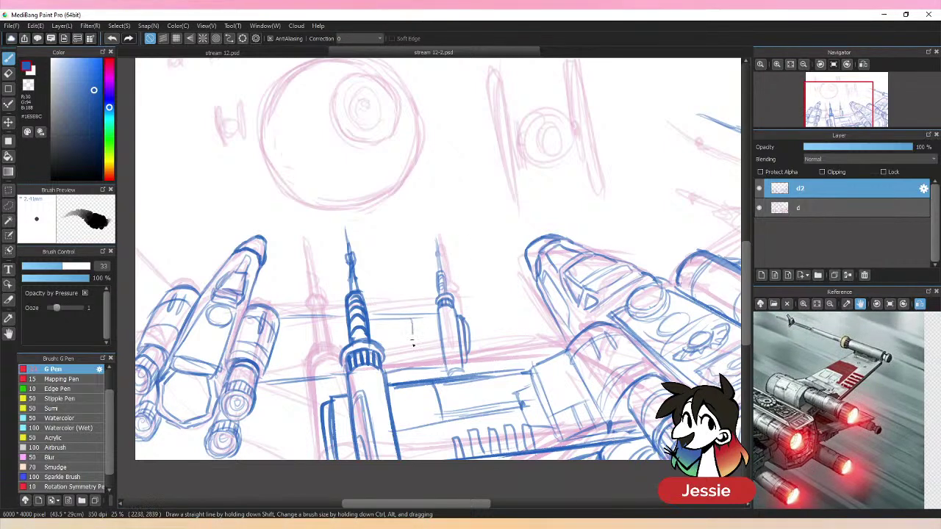
- Add rectangular panels and a row of small vents to the smaller X-wing's right wing behind the large foreground cannon
mouse_move(337, 352)
mouse_down()
mouse_move(303, 358)
mouse_move(343, 351)
mouse_up()
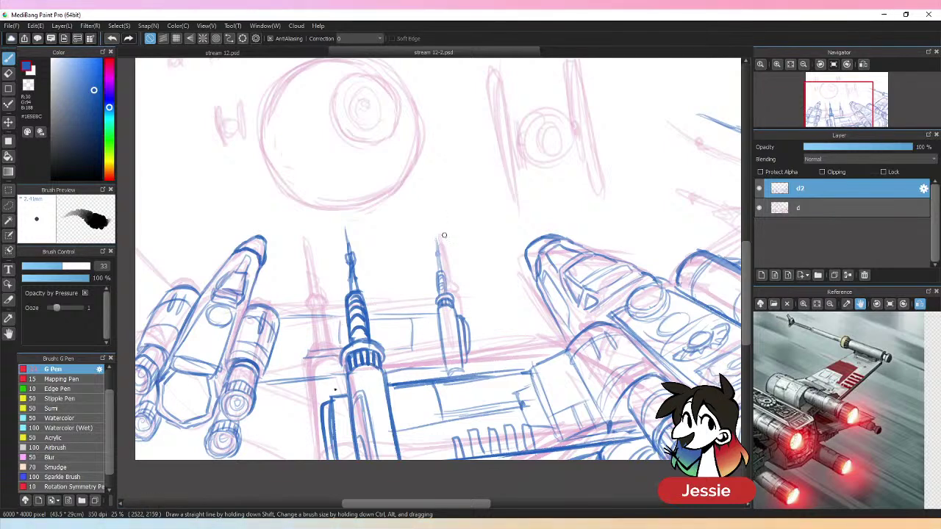
mouse_move(308, 376)
mouse_down()
mouse_move(347, 372)
mouse_move(316, 379)
mouse_up()
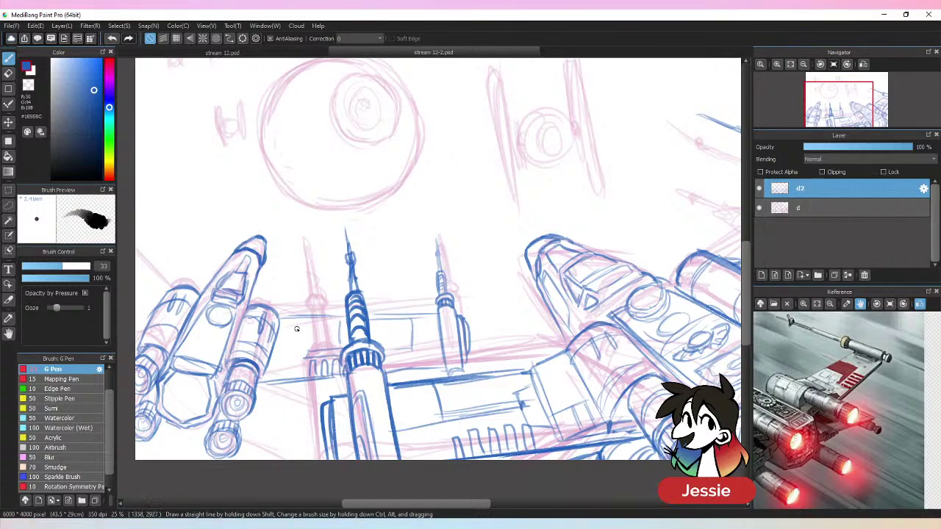
mouse_move(296, 329)
mouse_down()
mouse_move(317, 325)
mouse_move(291, 333)
mouse_move(305, 354)
mouse_up()
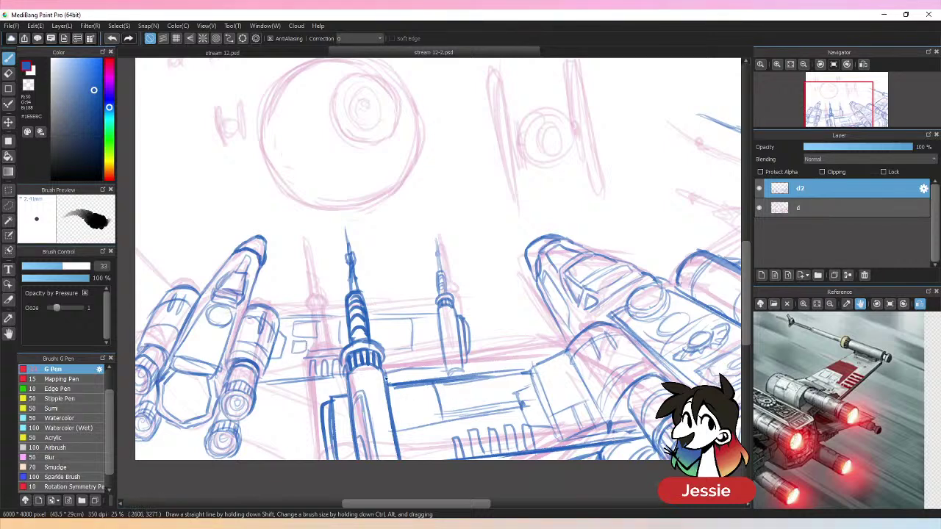
- Clean up the lines around the angular block on the outer side of the smaller X-wing's upper right engine and redefine its outline
scroll(329, 377, left, 5)
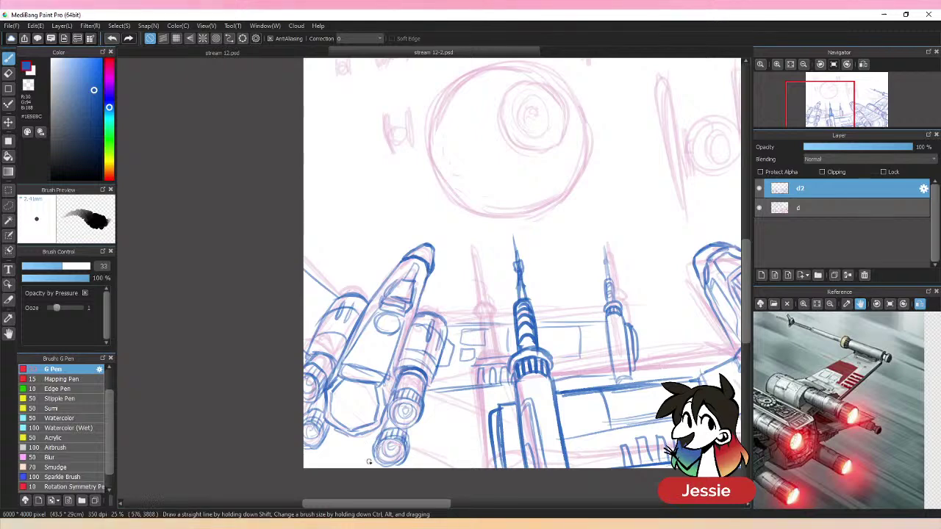
mouse_move(446, 330)
mouse_down()
mouse_move(443, 374)
mouse_move(448, 326)
mouse_move(460, 335)
mouse_move(439, 371)
mouse_move(455, 376)
mouse_move(453, 334)
mouse_move(472, 339)
mouse_move(465, 363)
mouse_move(468, 347)
mouse_move(623, 399)
mouse_move(361, 327)
mouse_up()
key(e)
key(p)
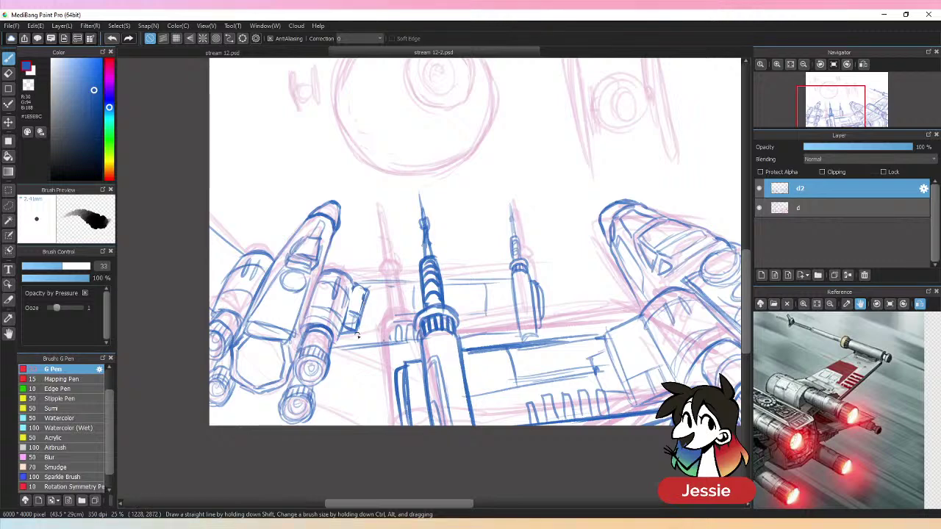
- Sketch a second block outside the right engine's side block, erase its heavy outline and redraw it with lighter lines
mouse_move(366, 292)
mouse_down()
mouse_move(375, 305)
mouse_move(368, 325)
mouse_move(364, 305)
mouse_move(360, 327)
mouse_up()
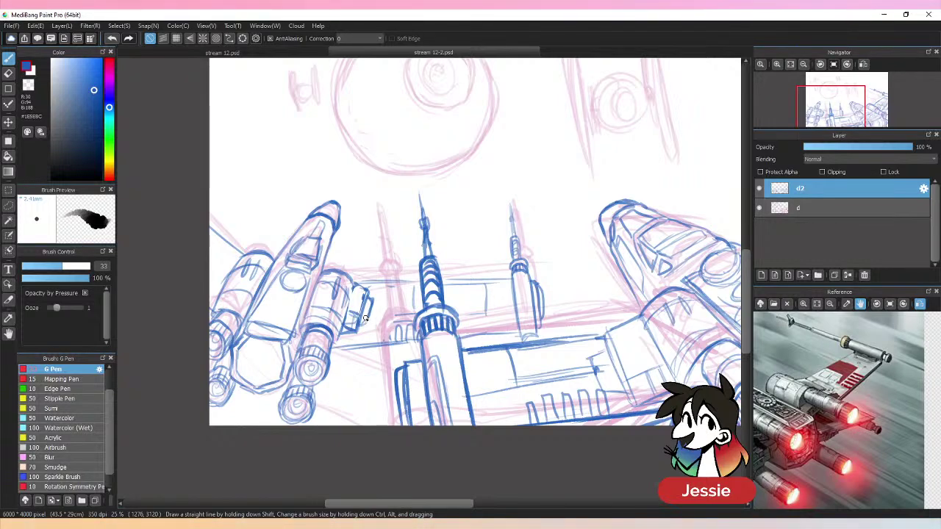
mouse_move(366, 292)
mouse_down()
mouse_move(376, 304)
mouse_move(370, 314)
mouse_up()
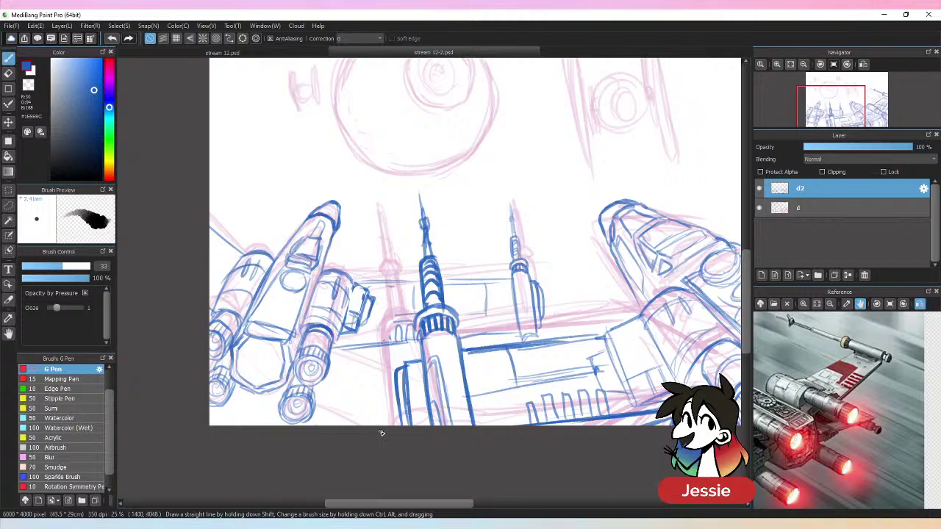
key(e)
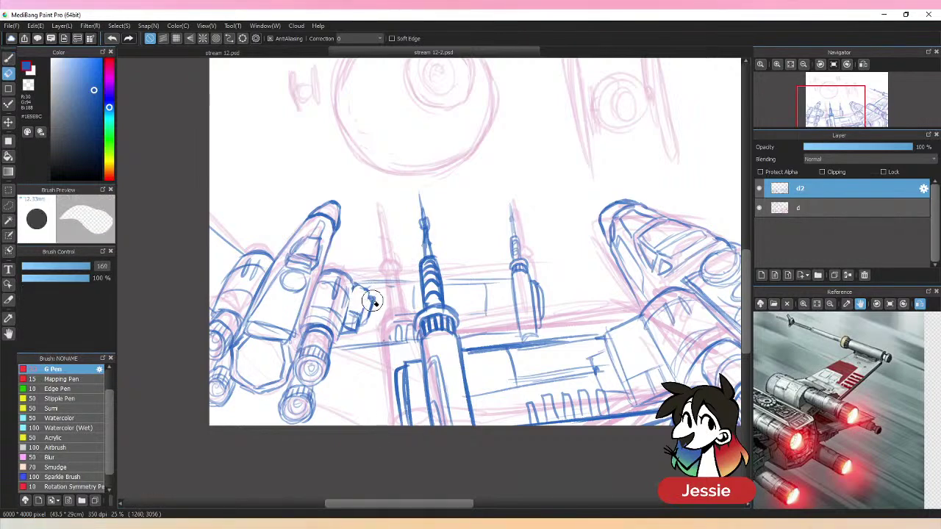
key(b)
mouse_move(357, 287)
mouse_down()
mouse_move(351, 307)
mouse_move(372, 324)
mouse_move(363, 328)
mouse_up()
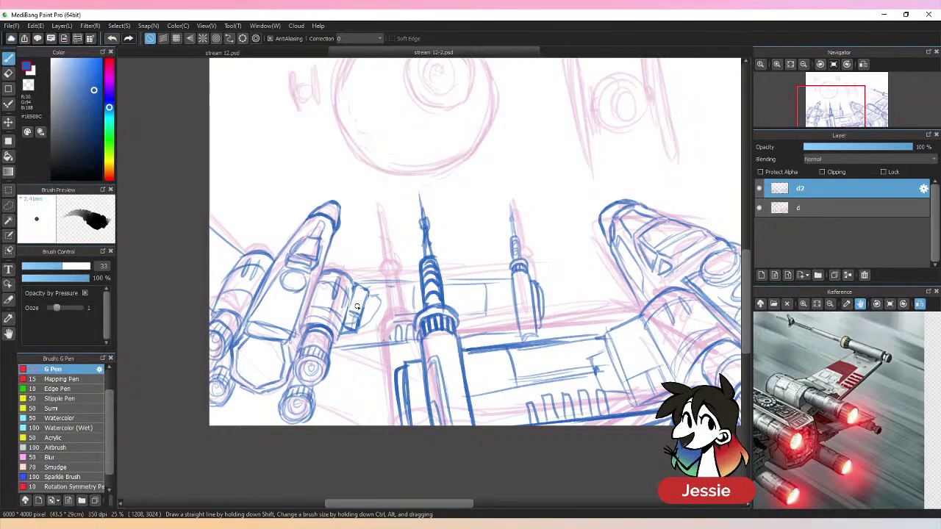
- Firm up the outer block beside the smaller X-wing's right engine and darken the row of small vents on the wing
scroll(357, 307, right, 2)
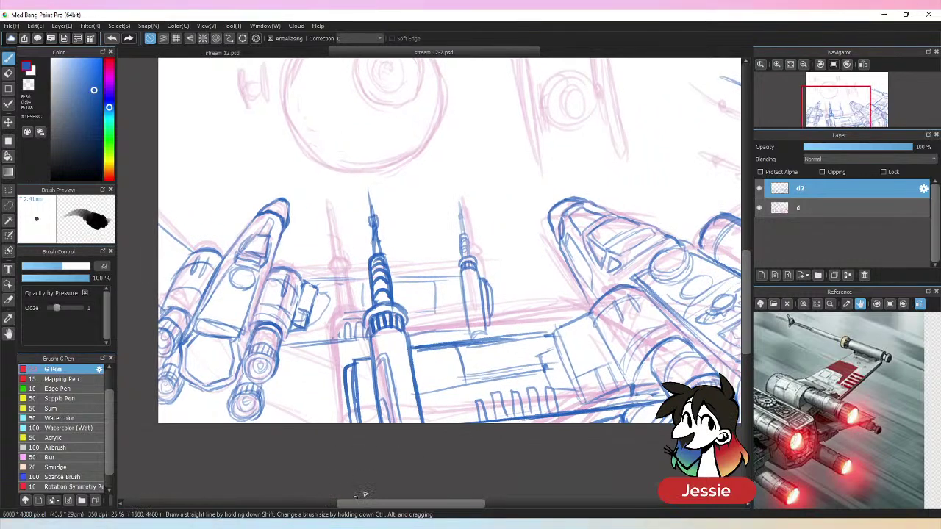
mouse_move(309, 293)
mouse_down()
mouse_move(329, 297)
mouse_move(325, 315)
mouse_up()
drag(329, 309, 311, 323)
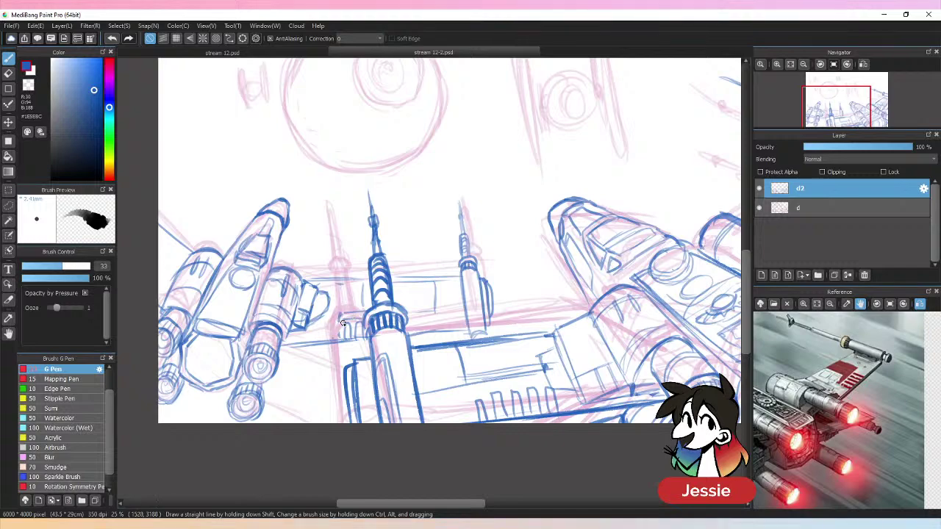
mouse_move(342, 323)
mouse_down()
mouse_move(344, 343)
mouse_move(363, 337)
mouse_up()
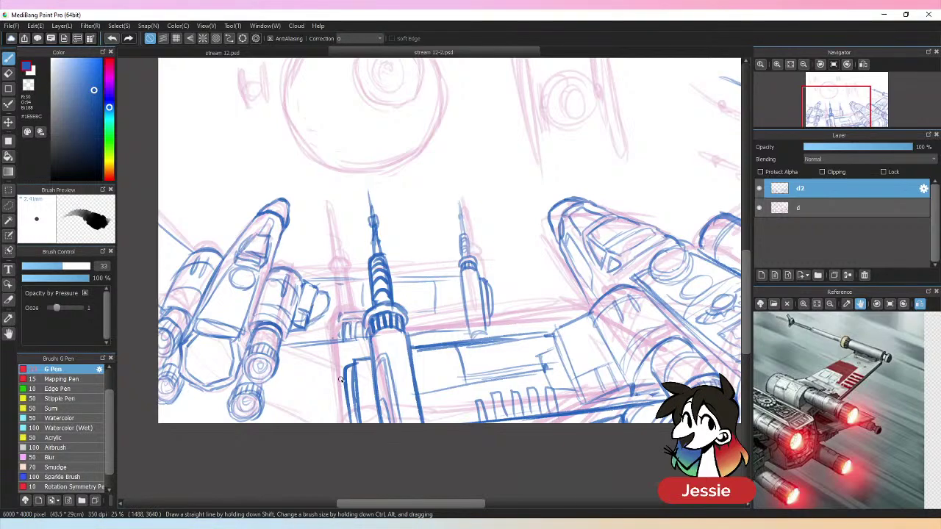
- Examine the overall composition of the blue sketch across the whole canvas
key(ctrl+minus)
key(ctrl+minus)
key(ctrl+plus)
key(ctrl+plus)
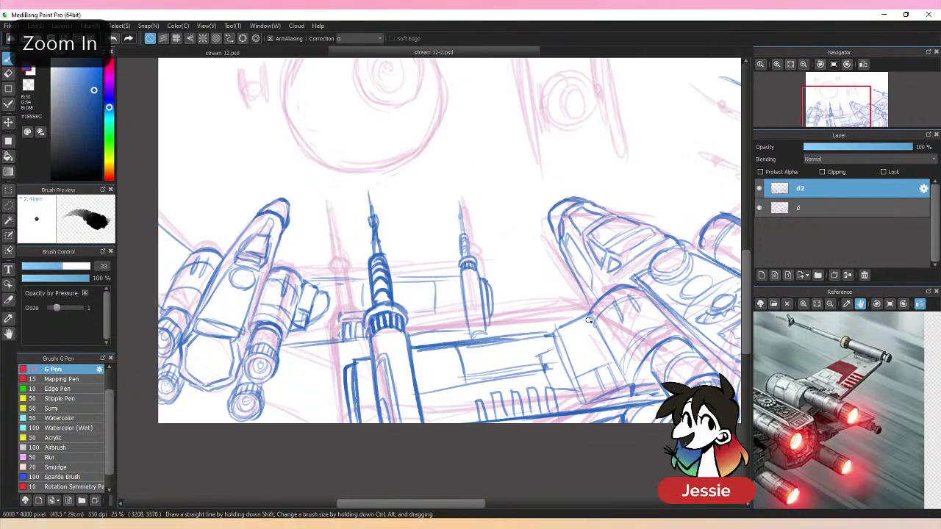
key(ctrl+minus)
key(ctrl+minus)
key(ctrl+plus)
key(ctrl+plus)
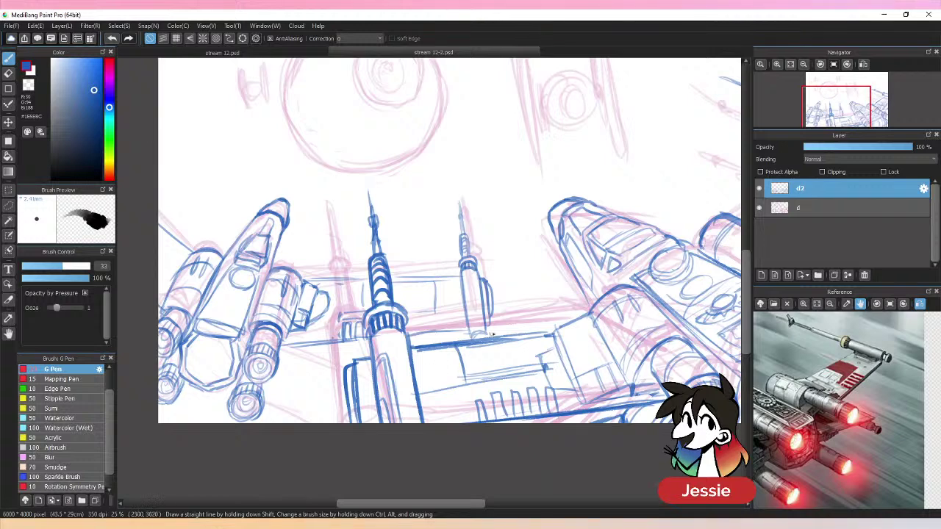
- Add a casing on the inner side of the wing-tip cannon and a blocky part outside the smaller X-wing's upper left engine
drag(455, 293, 465, 326)
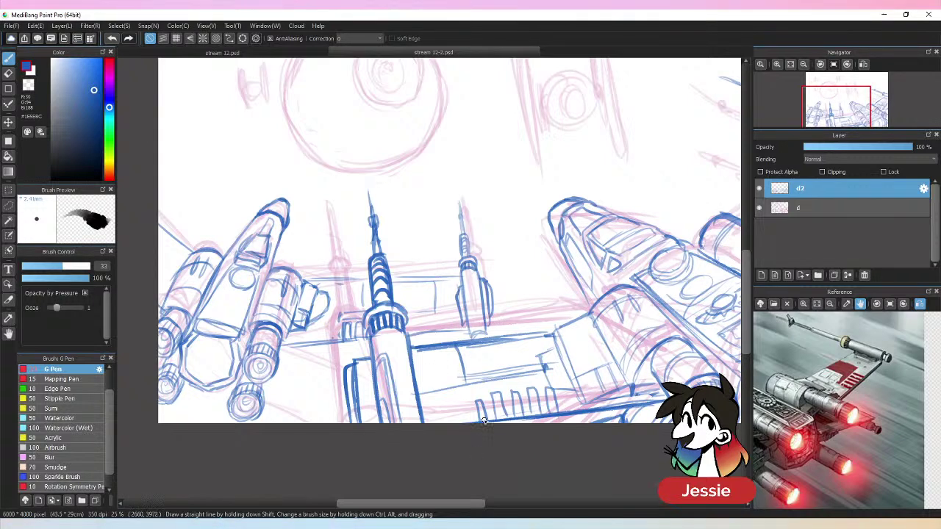
mouse_move(193, 251)
mouse_down()
mouse_move(176, 252)
mouse_move(165, 291)
mouse_up()
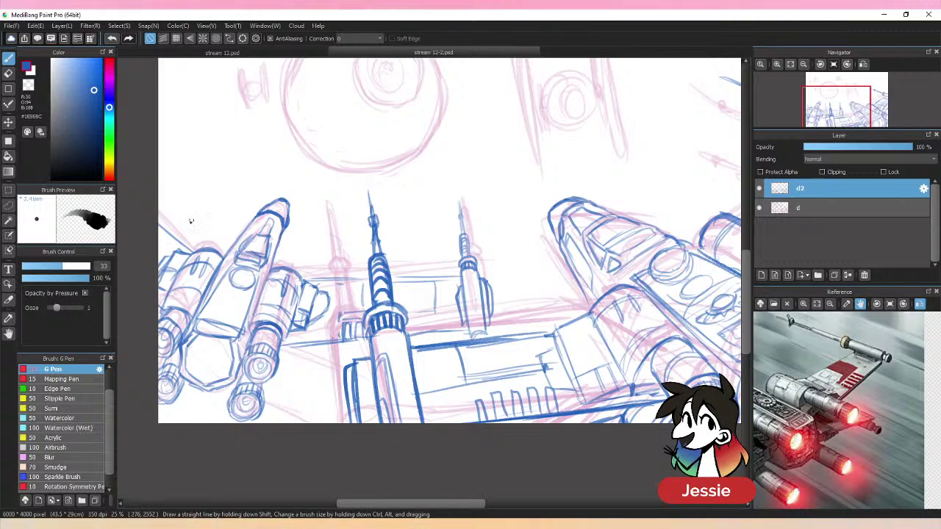
key(ctrl+minus)
key(ctrl+minus)
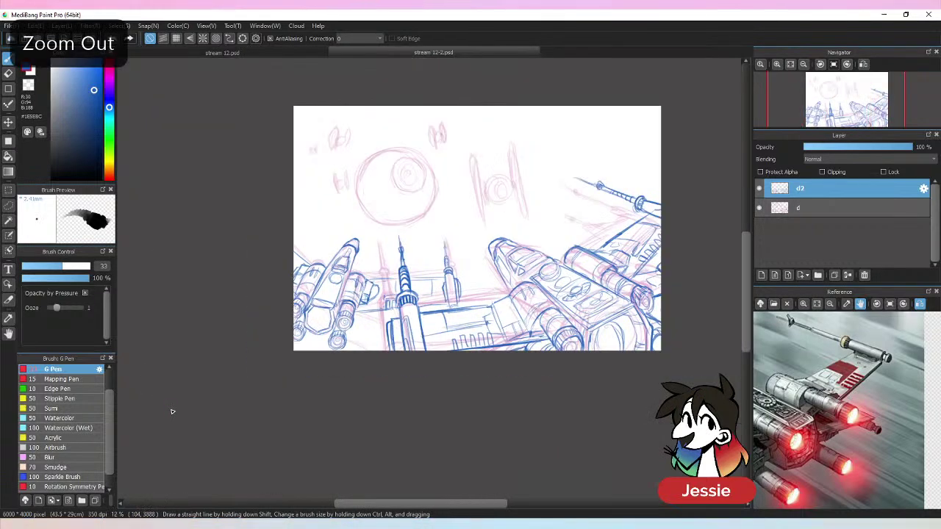
key(ctrl+plus)
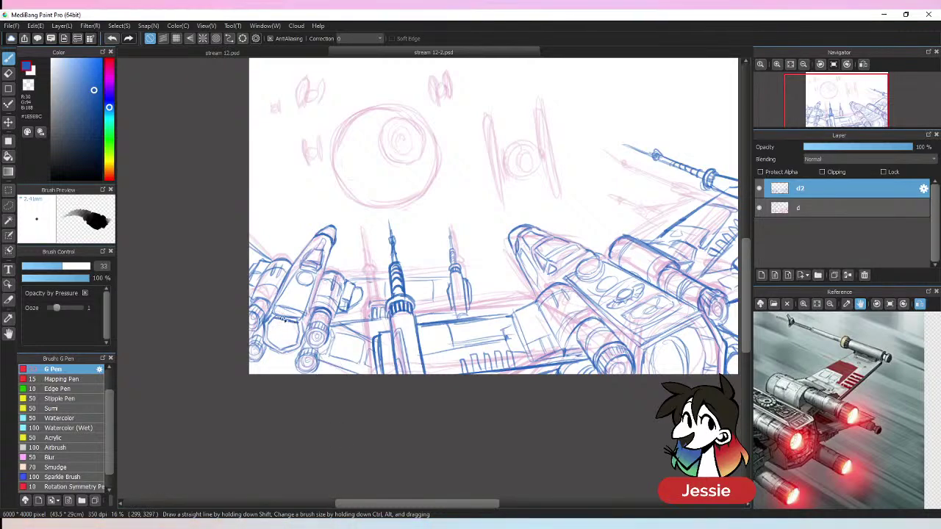
- Hide layer d to examine the blue d2 sketch on its own, and make layer d visible again
click(762, 209)
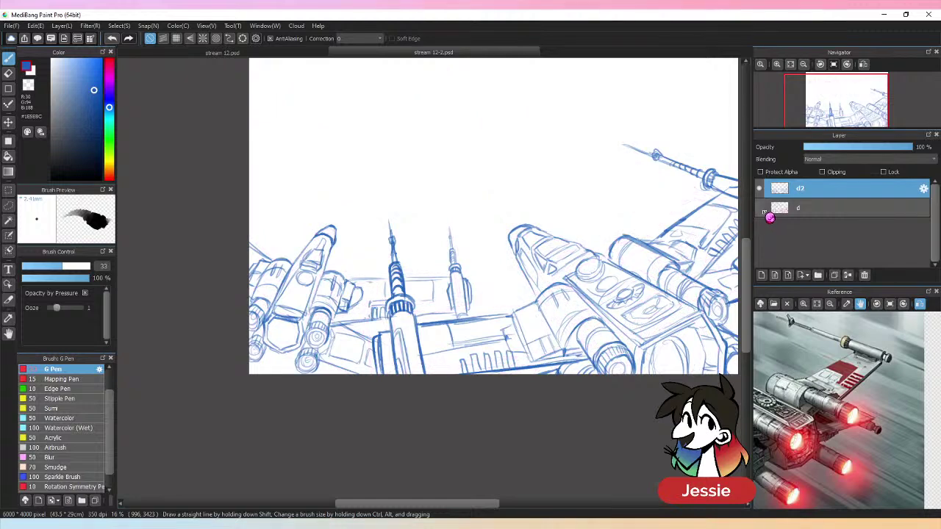
key(ctrl+minus)
key(ctrl+minus)
key(ctrl+plus)
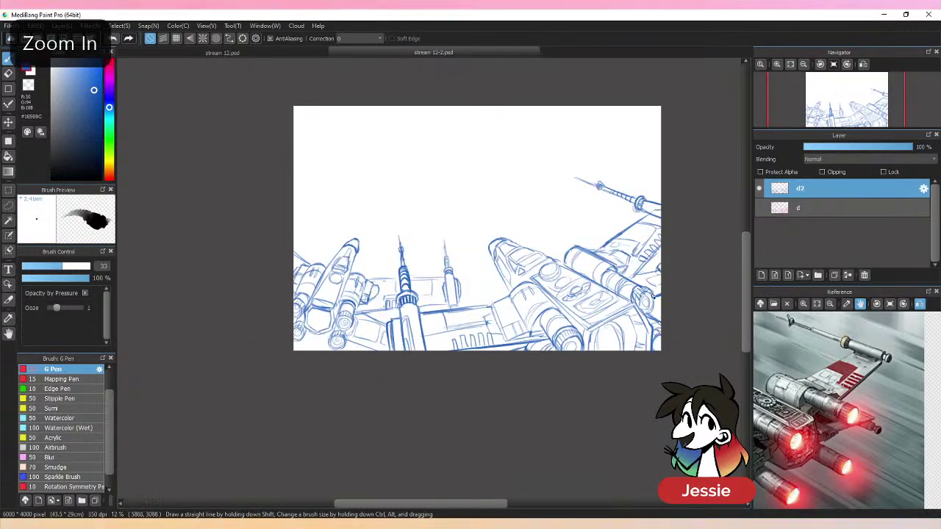
drag(652, 296, 566, 348)
key(ctrl+plus)
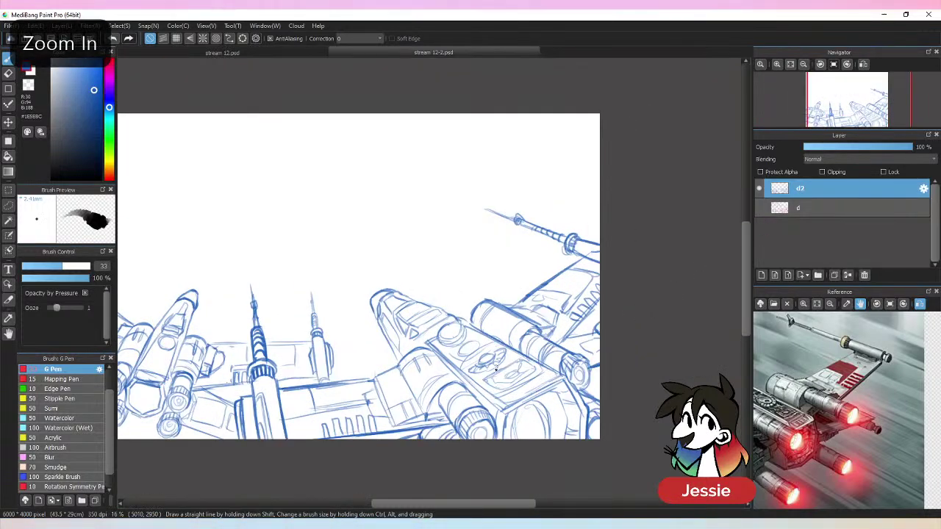
drag(424, 392, 473, 361)
drag(417, 377, 439, 390)
click(760, 208)
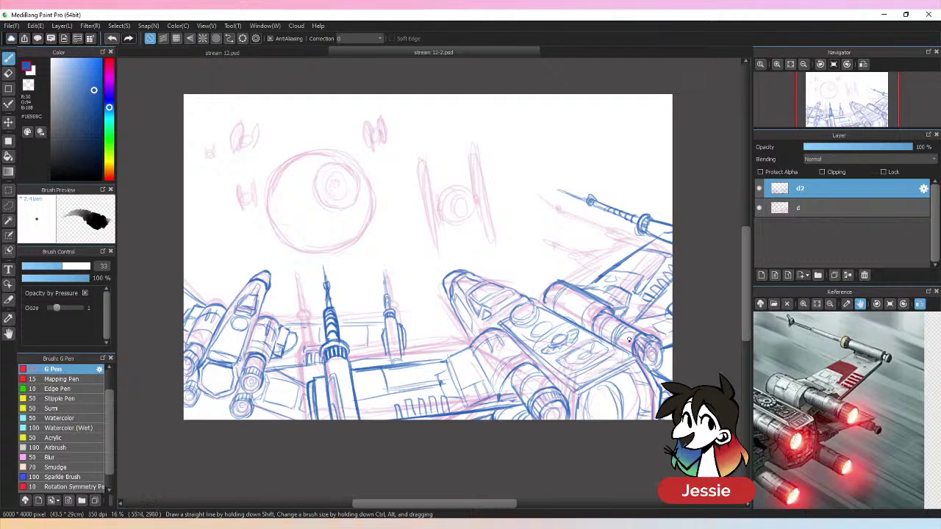
- Draw a second, smaller wing-tip cannon with a thin barrel and round joint below the existing cannon on the right-hand X-wing
key(ctrl+minus)
key(ctrl+plus)
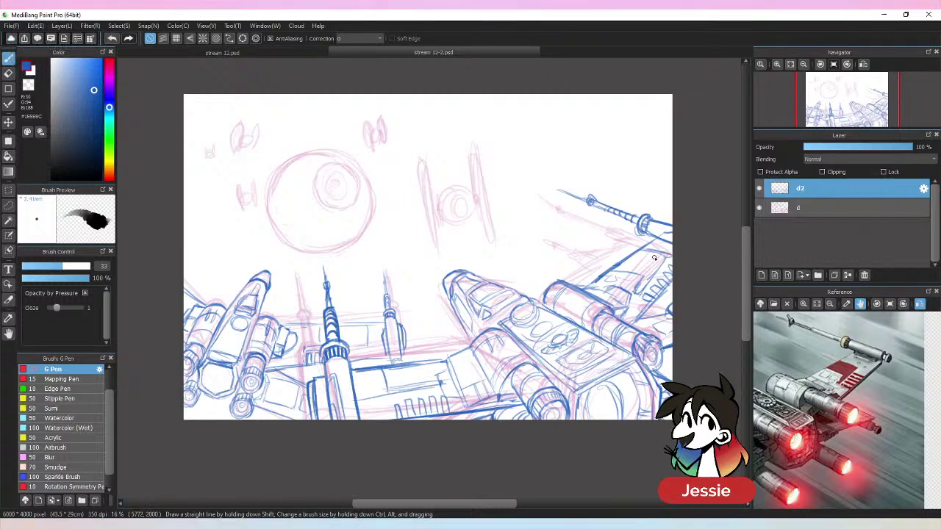
mouse_move(628, 254)
mouse_down()
mouse_move(590, 265)
mouse_move(606, 274)
mouse_up()
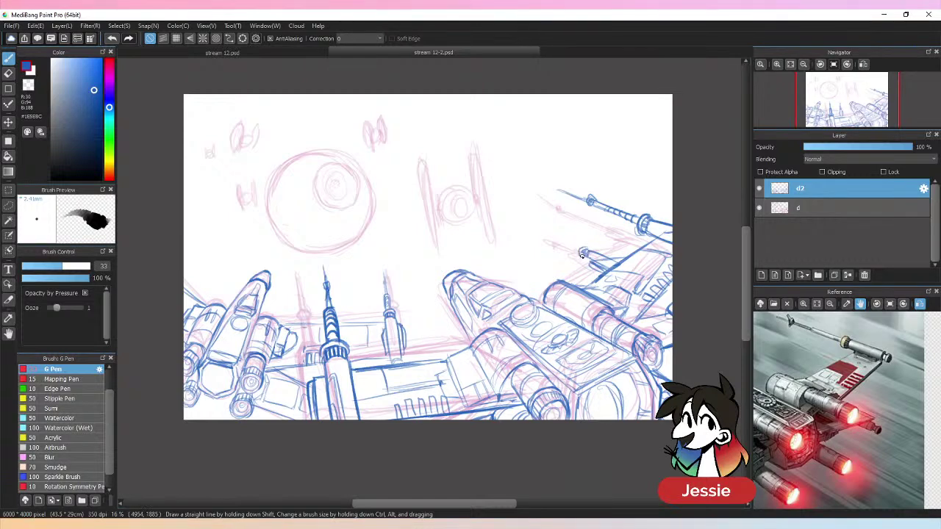
drag(547, 237, 604, 256)
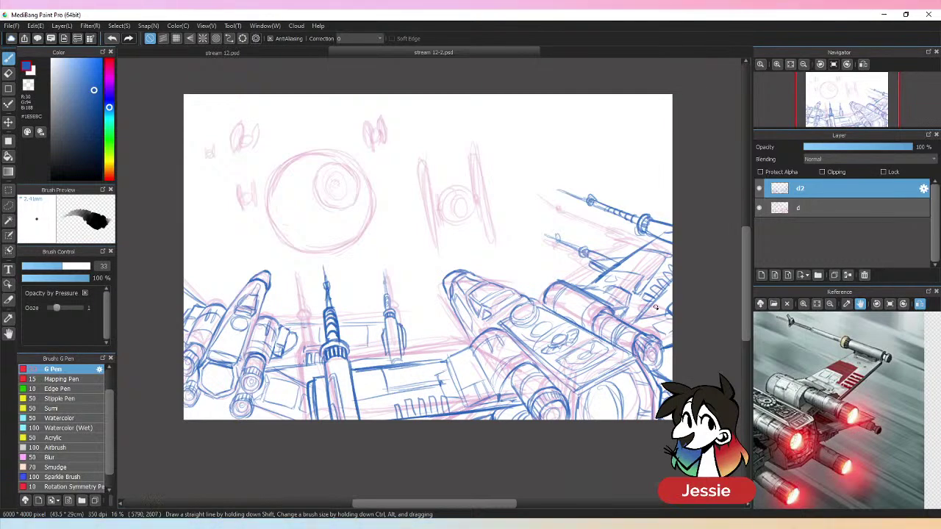
- Toggle layer d off and on to check the blue sketch, and save the drawing
click(761, 210)
click(761, 209)
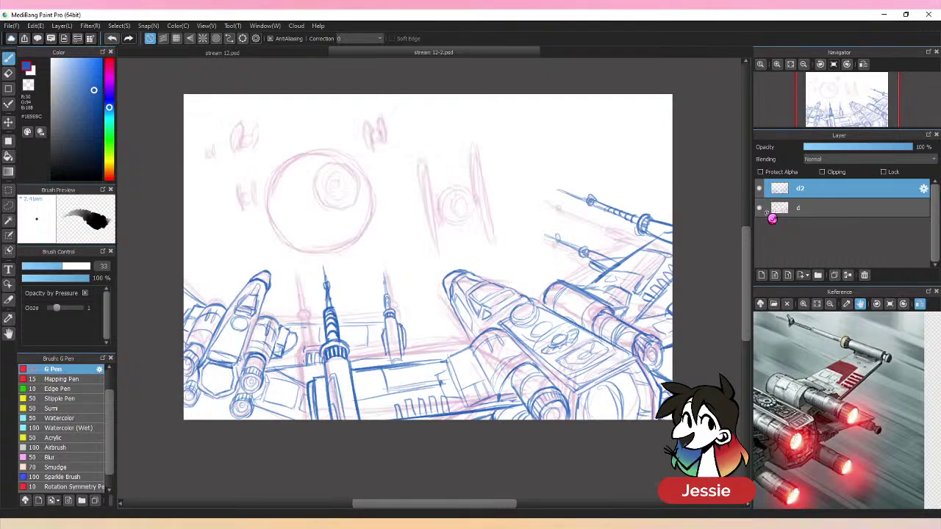
key(ctrl+s)
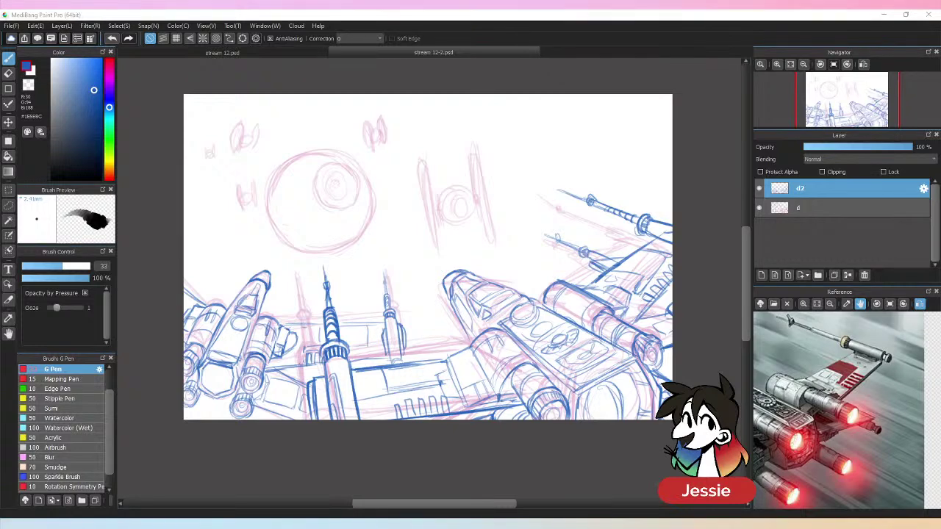
- Replace the X-wing reference image with the TIE fighter picture and adjust its zoom to show the whole ship
drag(940, 411, 845, 433)
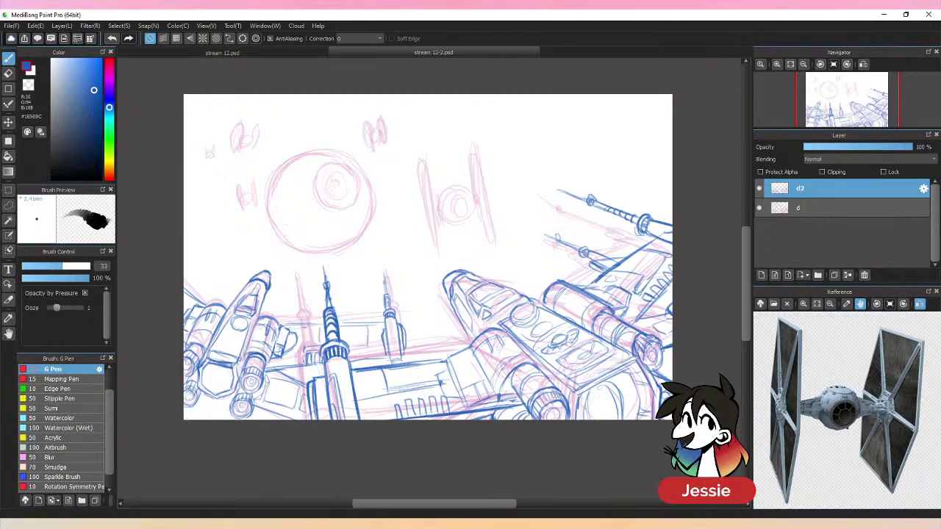
click(809, 307)
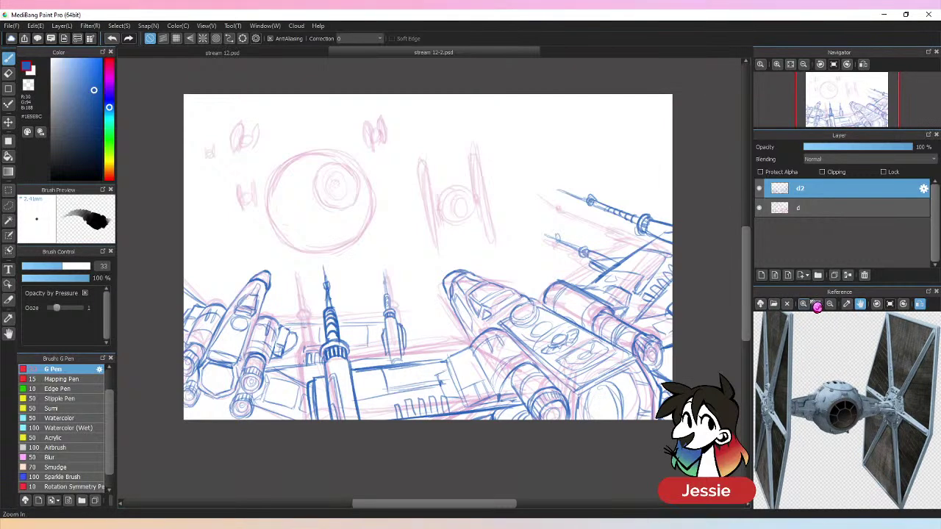
click(831, 307)
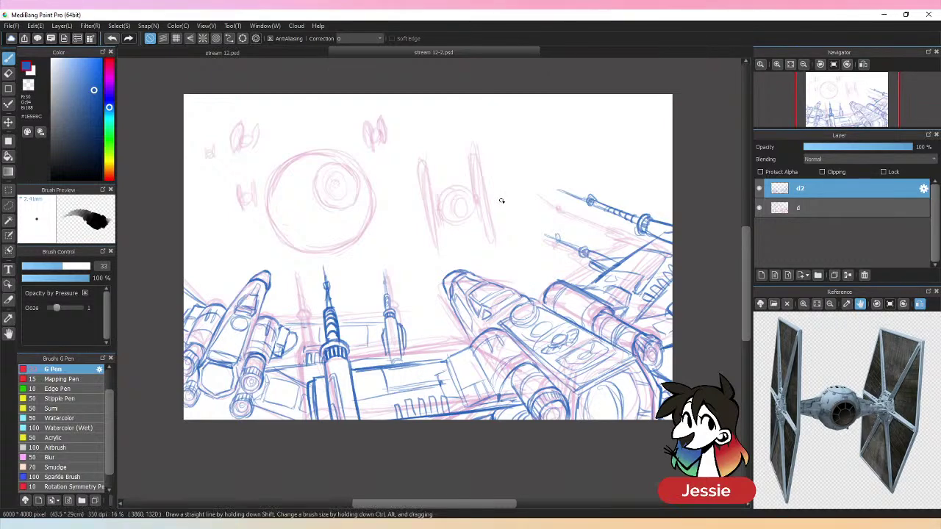
- Draw the large TIE fighter's round cockpit in blue with a spoked circular window and a curved hatch above it
scroll(529, 228, up, 1)
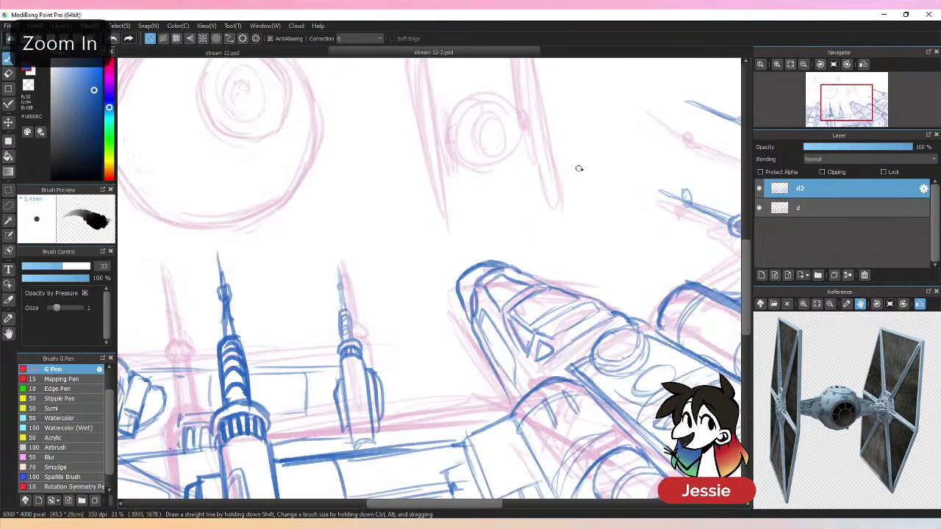
scroll(514, 287, up, 1)
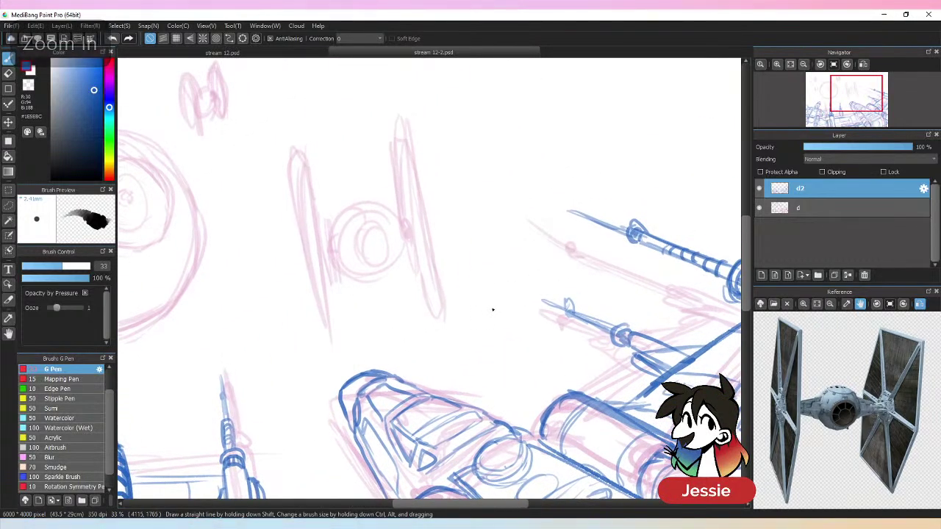
drag(354, 209, 340, 242)
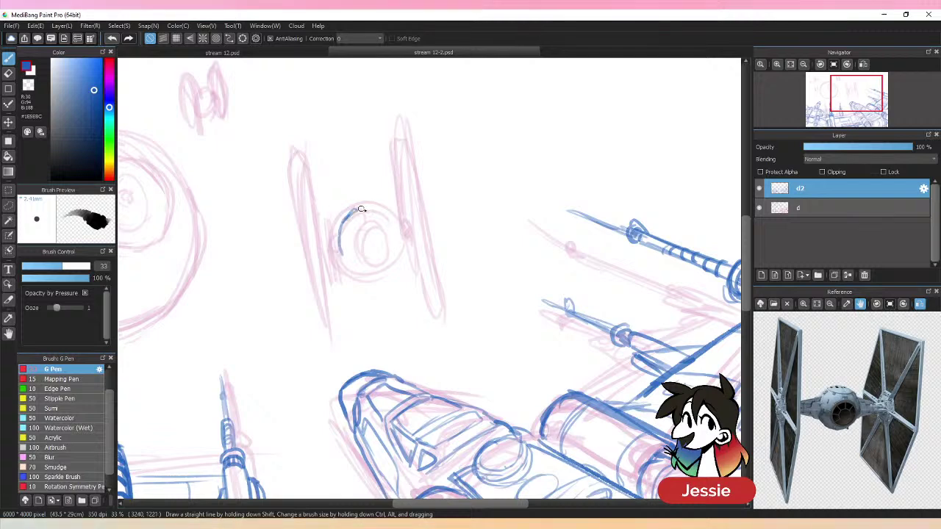
mouse_move(354, 208)
mouse_down()
mouse_move(339, 242)
mouse_move(357, 268)
mouse_move(373, 206)
mouse_move(393, 212)
mouse_move(405, 244)
mouse_move(362, 275)
mouse_move(399, 260)
mouse_move(405, 240)
mouse_up()
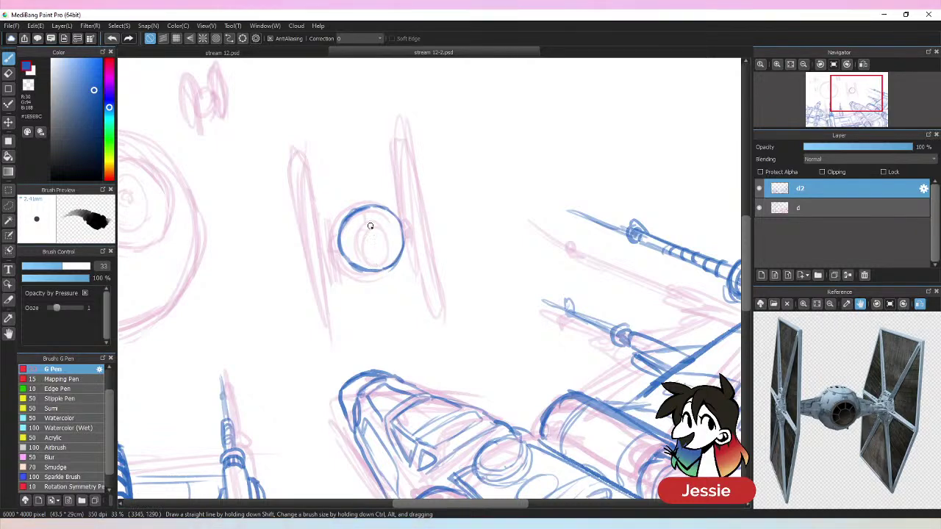
mouse_move(370, 225)
mouse_down()
mouse_move(355, 257)
mouse_move(359, 238)
mouse_move(384, 228)
mouse_move(360, 237)
mouse_move(358, 254)
mouse_move(371, 226)
mouse_move(392, 232)
mouse_move(396, 254)
mouse_move(371, 244)
mouse_move(372, 258)
mouse_move(376, 239)
mouse_move(378, 259)
mouse_move(388, 249)
mouse_move(381, 232)
mouse_move(360, 235)
mouse_move(366, 245)
mouse_move(393, 229)
mouse_up()
mouse_move(380, 250)
mouse_down()
mouse_move(361, 266)
mouse_move(385, 268)
mouse_move(400, 255)
mouse_up()
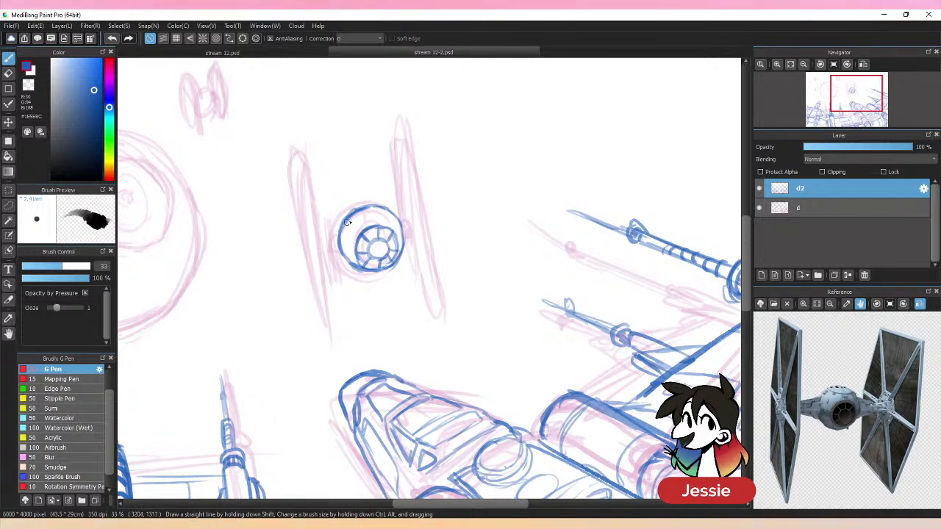
mouse_move(348, 219)
mouse_down()
mouse_move(384, 214)
mouse_move(354, 213)
mouse_move(353, 265)
mouse_move(389, 219)
mouse_move(402, 242)
mouse_up()
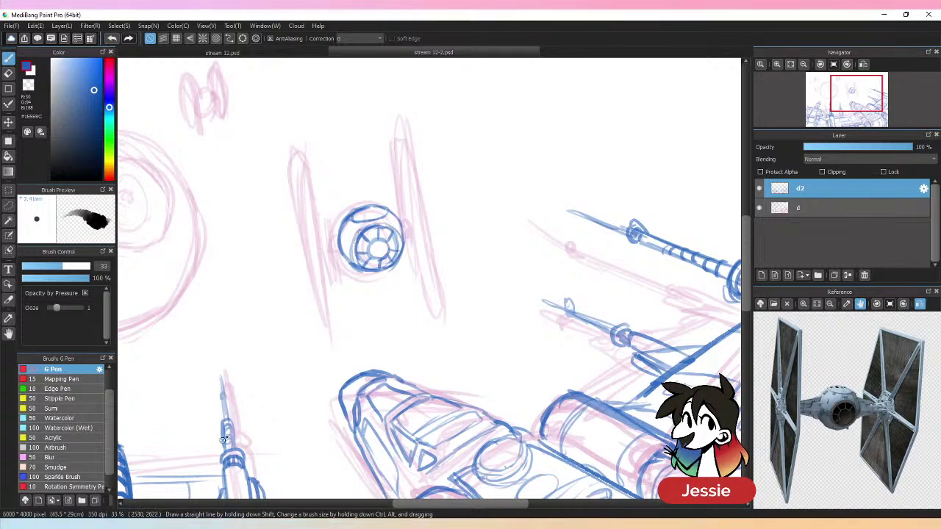
- Add short tapered pylons on both sides of the TIE fighter's cockpit and erase the overlapping line at the left one
mouse_move(326, 245)
mouse_down()
mouse_move(348, 249)
mouse_move(322, 261)
mouse_up()
mouse_move(388, 229)
mouse_down()
mouse_move(412, 224)
mouse_move(403, 243)
mouse_move(416, 223)
mouse_up()
key(e)
mouse_move(340, 247)
mouse_down()
mouse_move(342, 275)
mouse_move(348, 235)
mouse_move(322, 249)
mouse_move(346, 257)
mouse_up()
key(b)
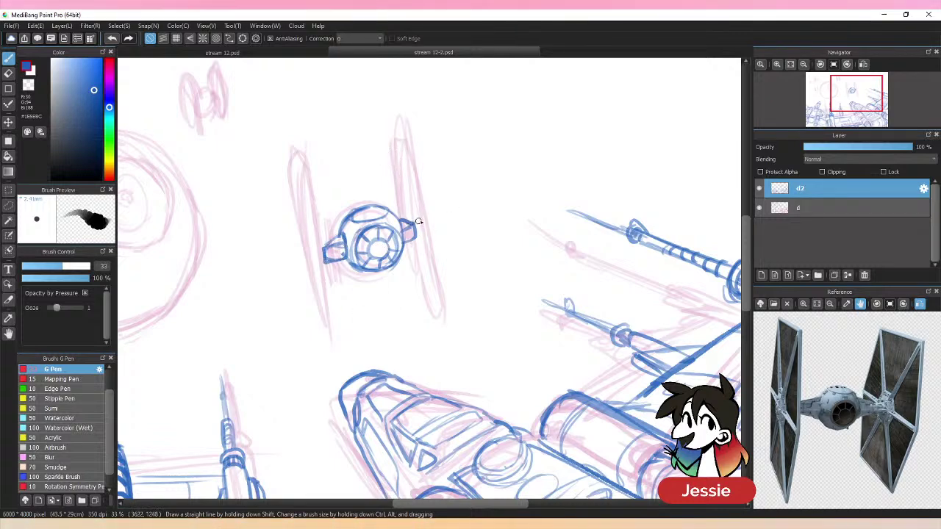
- Extend the right pylon to its wing hub and outline the TIE fighter's right wing as a tall, narrow hexagonal panel
mouse_move(416, 223)
mouse_down()
mouse_move(430, 221)
mouse_move(429, 229)
mouse_move(404, 191)
mouse_move(417, 126)
mouse_move(454, 196)
mouse_move(419, 127)
mouse_move(457, 239)
mouse_up()
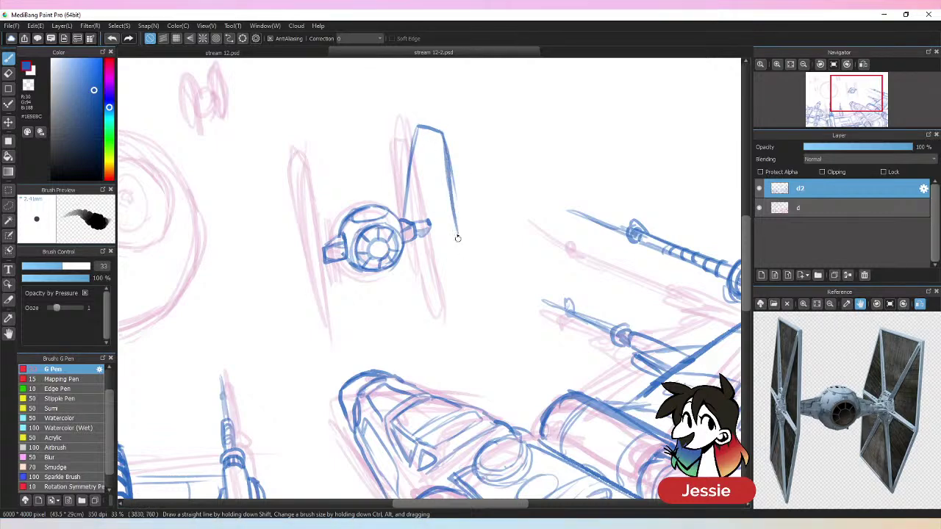
mouse_move(450, 176)
mouse_down()
mouse_move(457, 249)
mouse_move(443, 301)
mouse_up()
drag(451, 263, 440, 324)
mouse_move(403, 250)
mouse_down()
mouse_move(412, 310)
mouse_move(440, 323)
mouse_move(408, 286)
mouse_move(413, 316)
mouse_up()
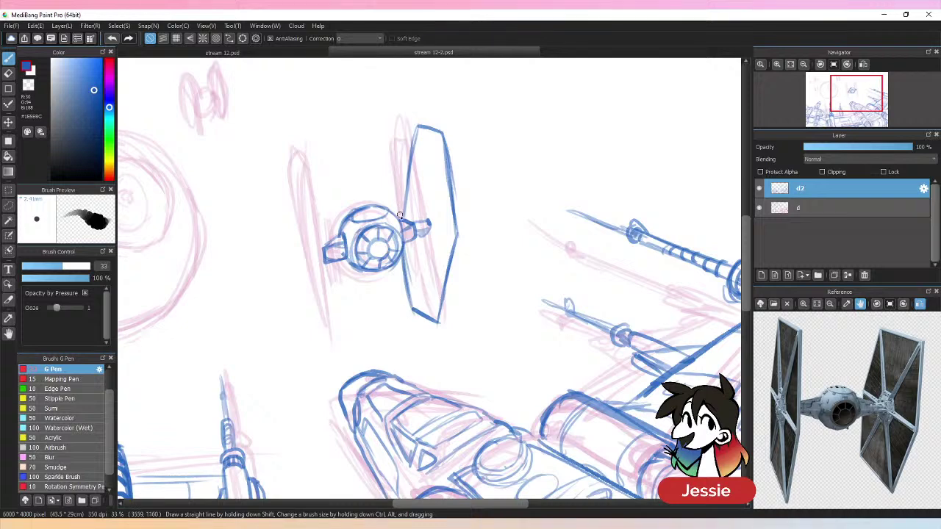
mouse_move(401, 218)
mouse_down()
mouse_move(408, 166)
mouse_move(412, 179)
mouse_up()
drag(417, 128, 439, 135)
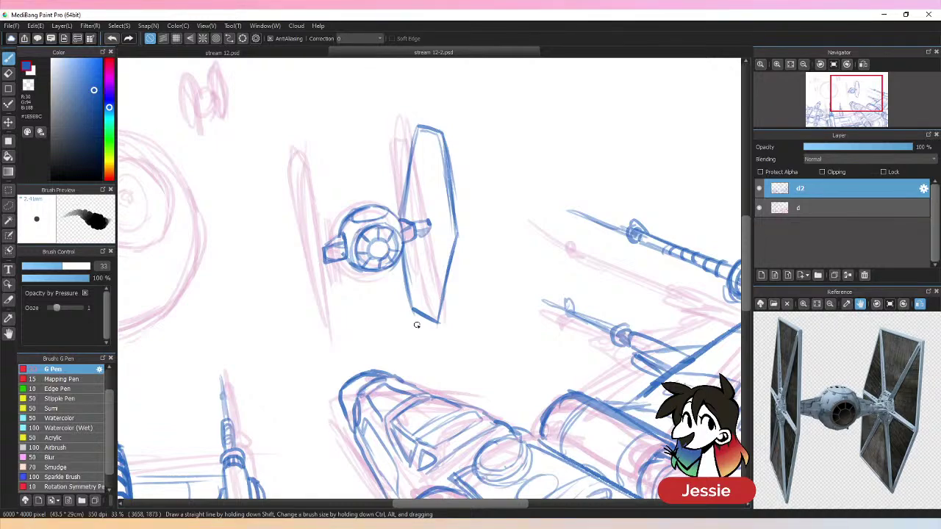
- Outline the upper edges of the TIE fighter's left wing panel over the pink rough
key(ctrl+minus)
key(ctrl+minus)
key(ctrl+minus)
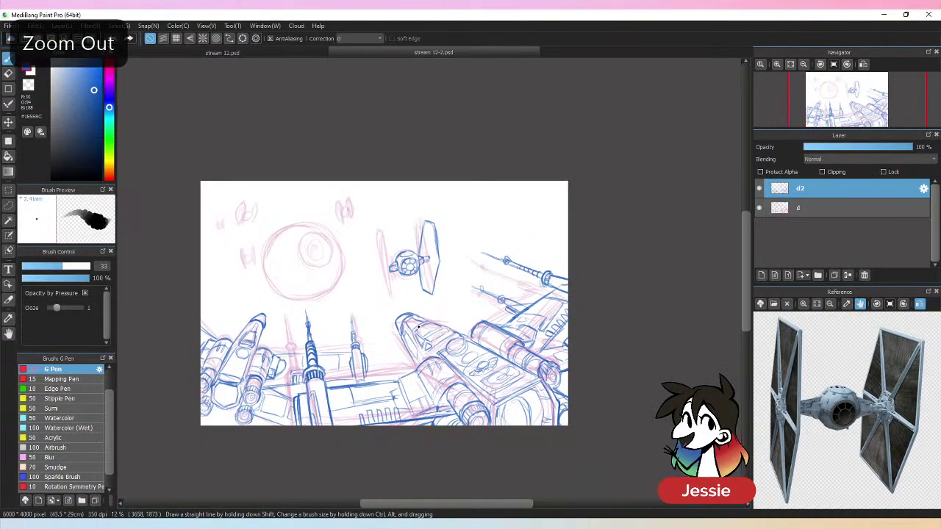
key(ctrl+plus)
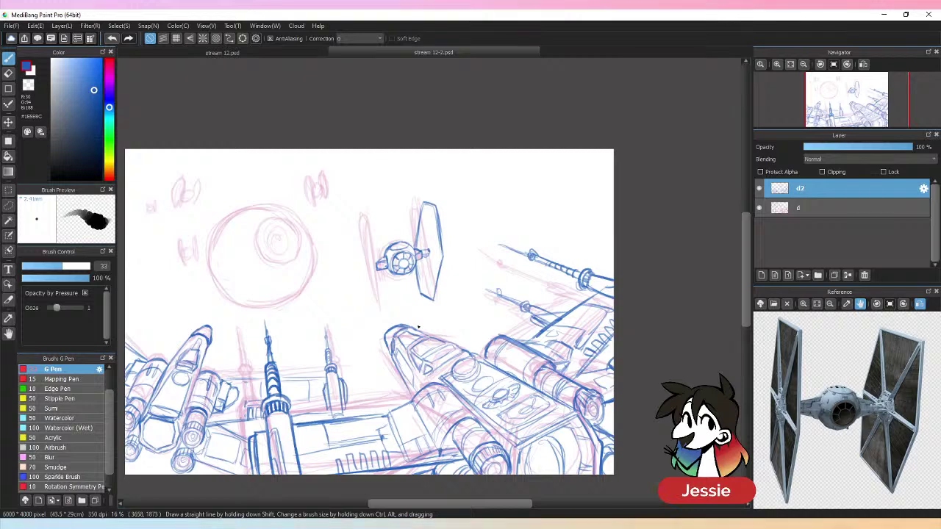
drag(473, 265, 544, 250)
key(ctrl+plus)
key(ctrl+minus)
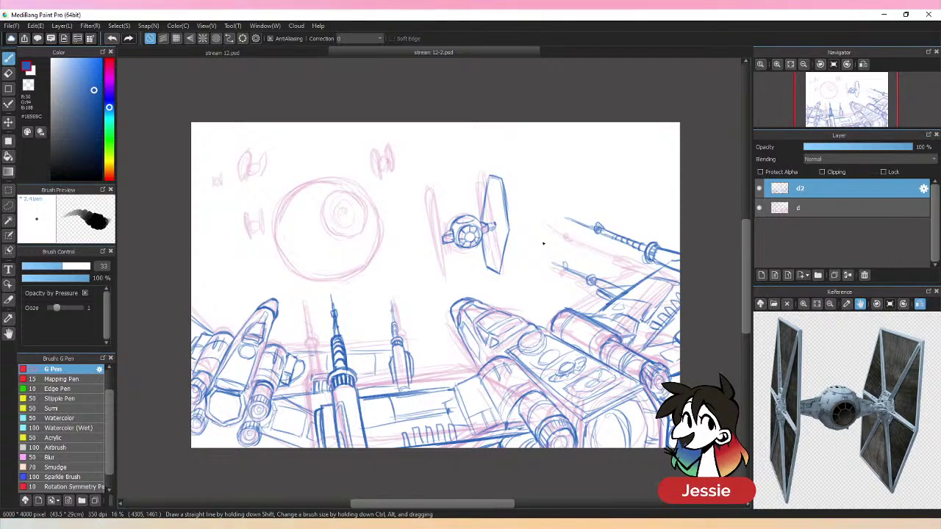
key(ctrl+plus)
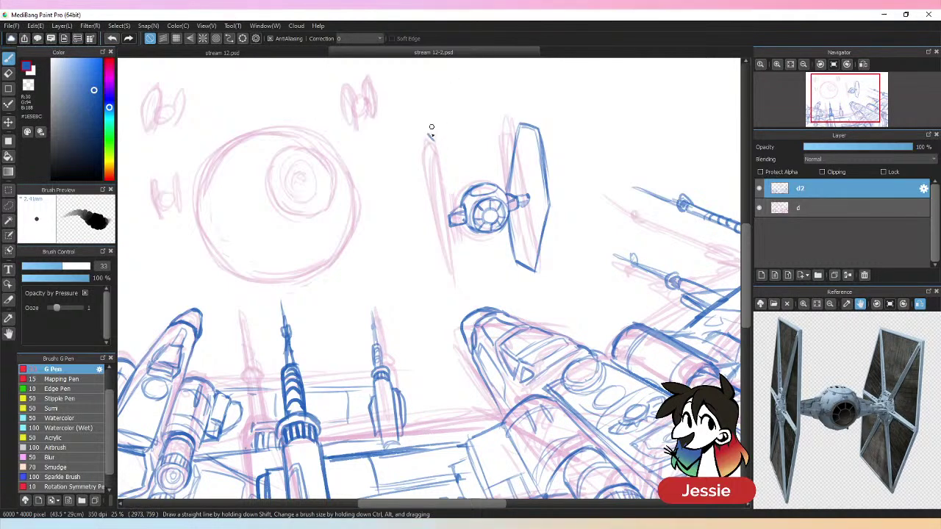
mouse_move(430, 139)
mouse_down()
mouse_move(450, 209)
mouse_move(423, 159)
mouse_move(419, 202)
mouse_up()
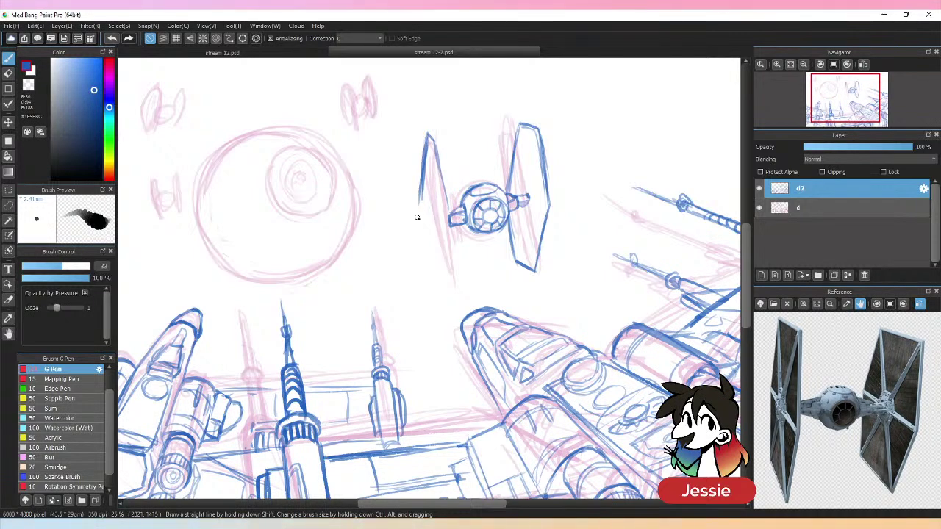
key(e)
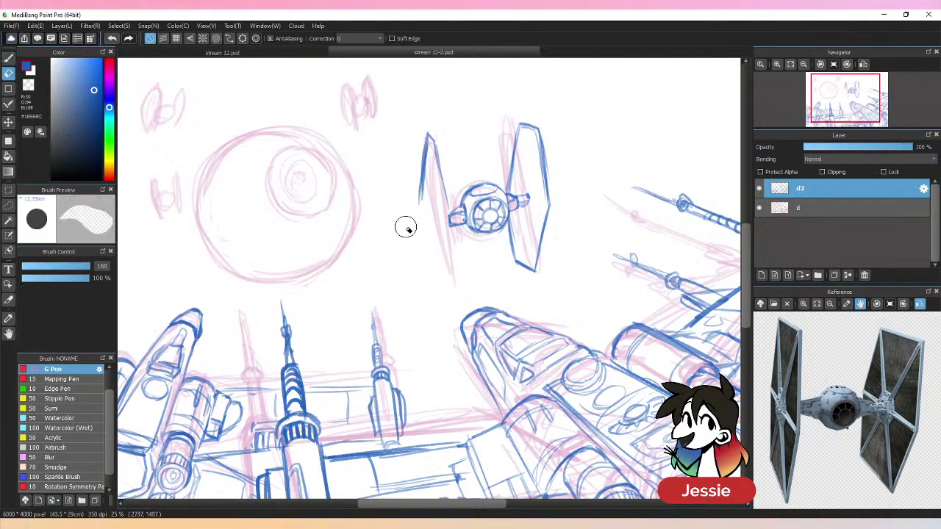
- Undo the last stroke on the TIE fighter's left wing and draw the wing's long angular outline with the G Pen
key(b)
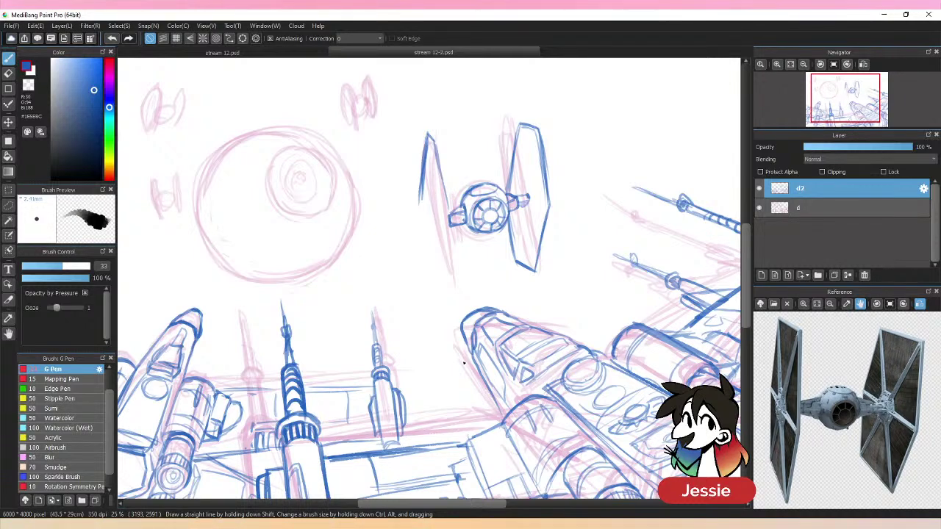
key(ctrl+z)
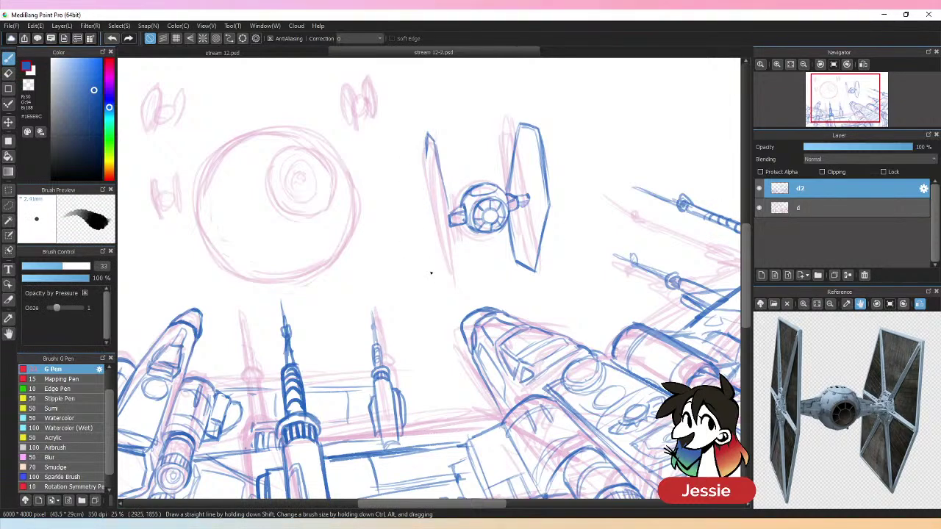
drag(426, 135, 426, 203)
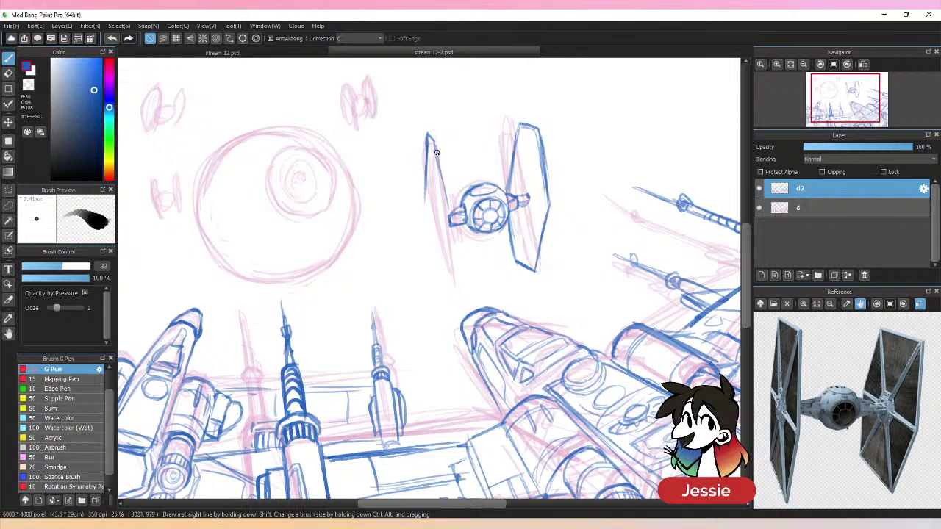
mouse_move(438, 149)
mouse_down()
mouse_move(447, 209)
mouse_move(432, 149)
mouse_up()
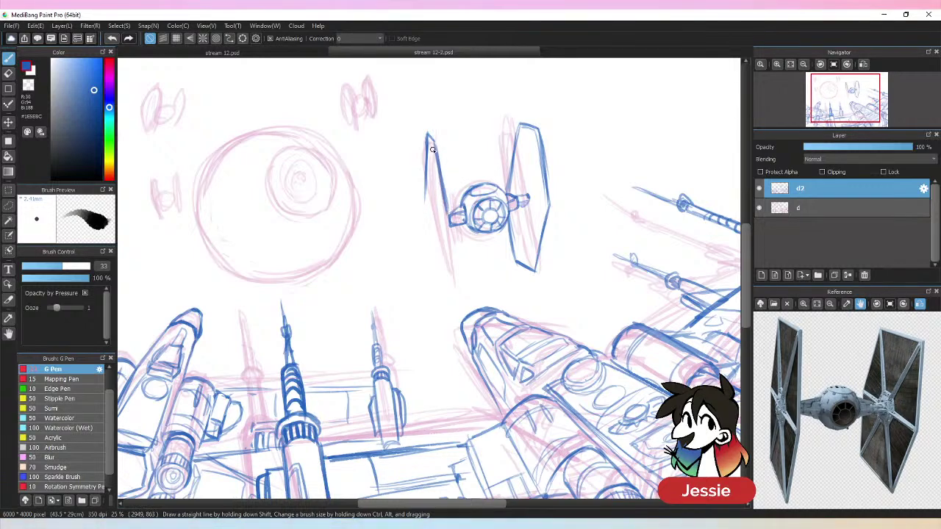
drag(445, 208, 447, 282)
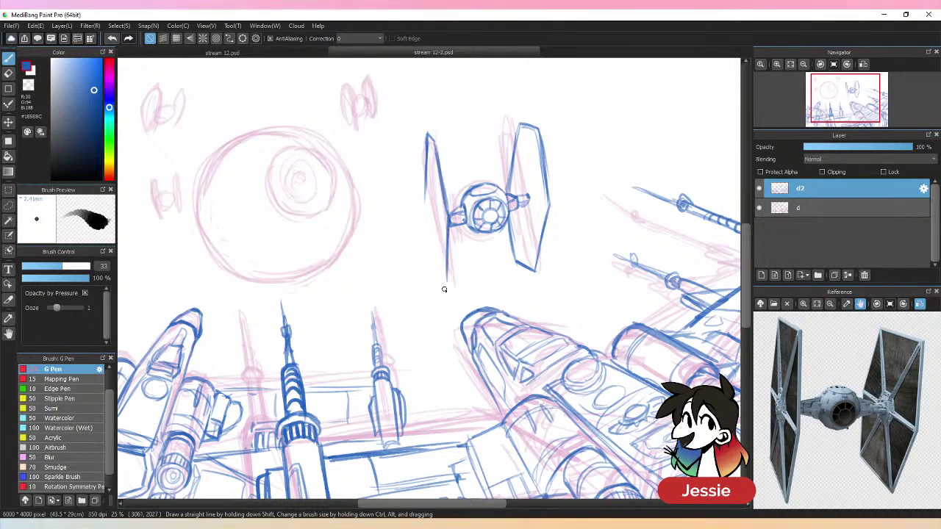
drag(423, 193, 447, 280)
mouse_move(436, 257)
mouse_down()
mouse_move(419, 178)
mouse_move(428, 142)
mouse_up()
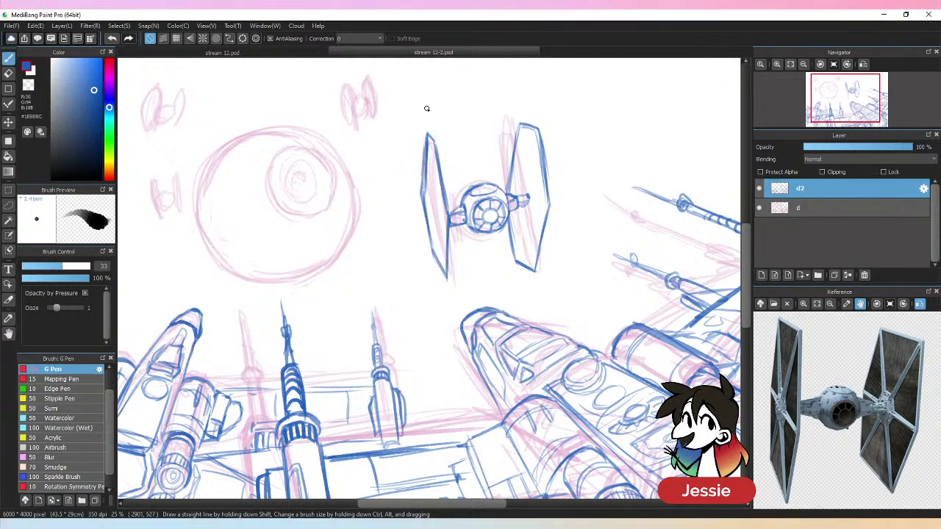
- Rework the lower outer edge of the TIE fighter's left wing, bringing it to a sharper bottom point
key(ctrl+z)
key(ctrl+z)
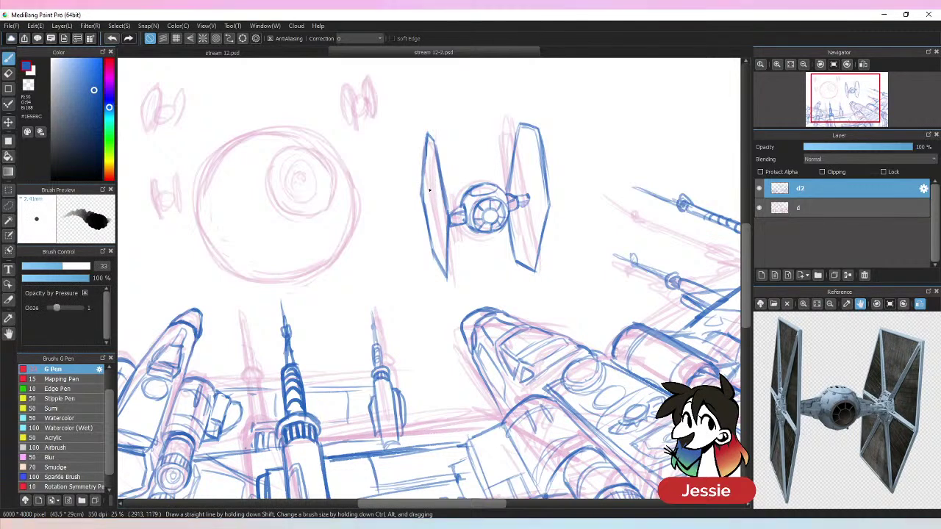
drag(428, 242, 446, 284)
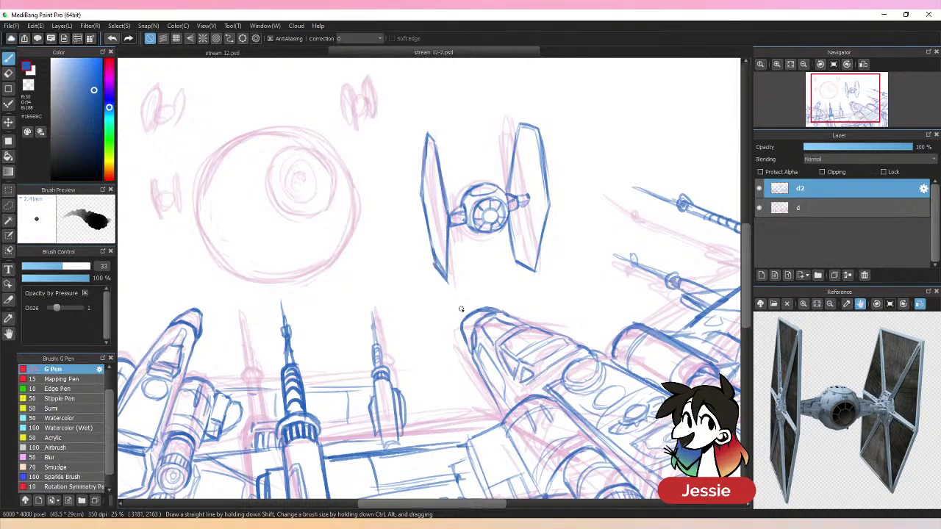
drag(426, 241, 441, 269)
key(ctrl+z)
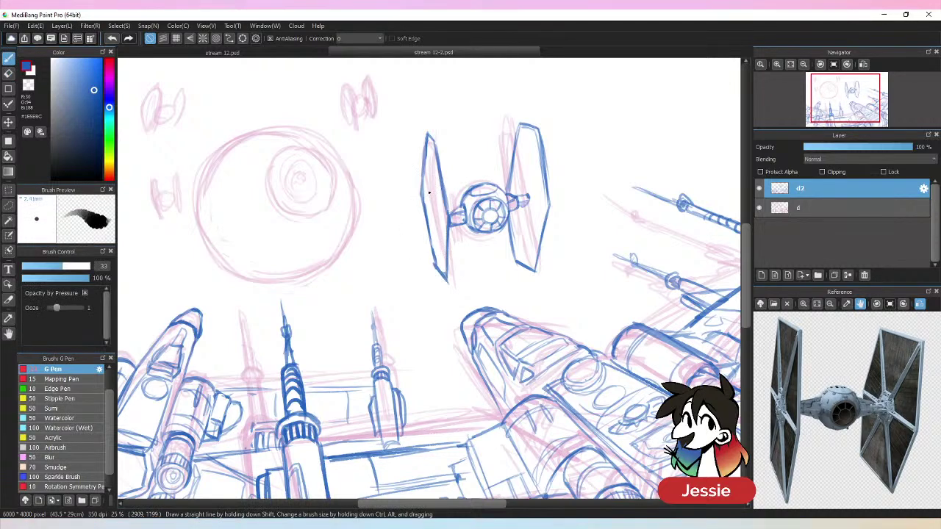
drag(423, 197, 443, 275)
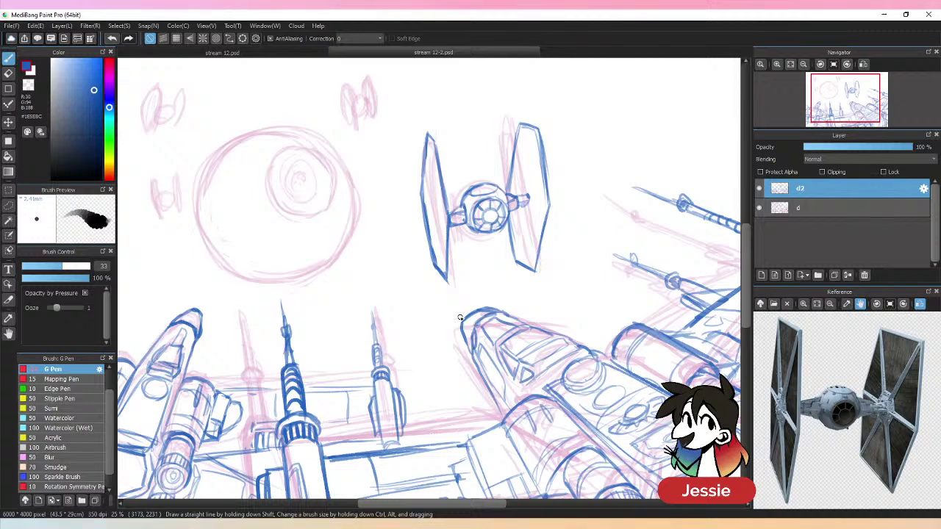
key(ctrl+z)
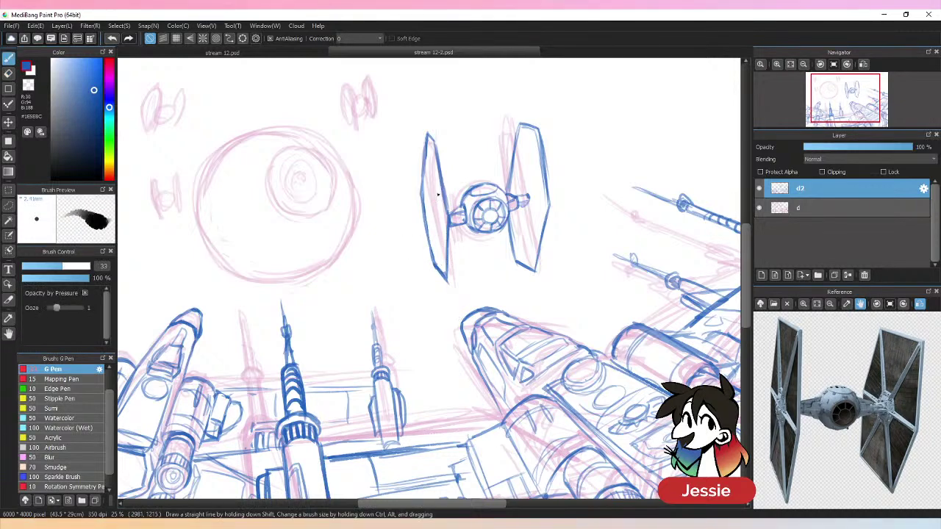
- Redraw the outer edge and top corner of the left wing slightly further out, erasing the old lines inside
mouse_move(421, 204)
mouse_down()
mouse_move(427, 135)
mouse_move(437, 151)
mouse_up()
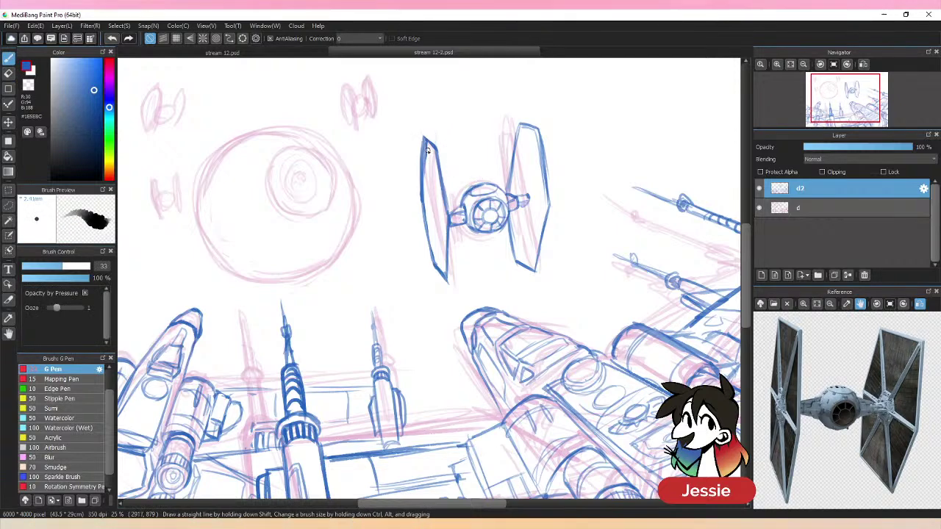
key(e)
drag(427, 168, 440, 238)
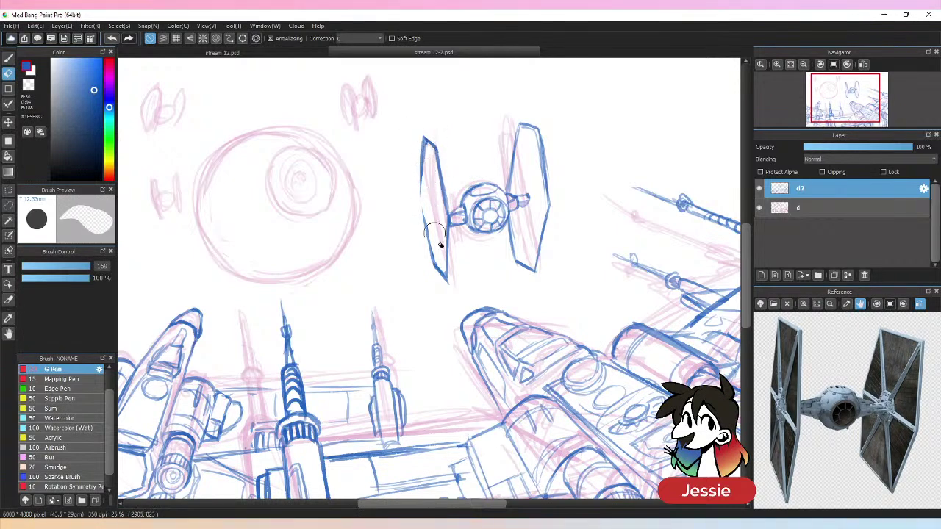
key(p)
drag(422, 170, 433, 266)
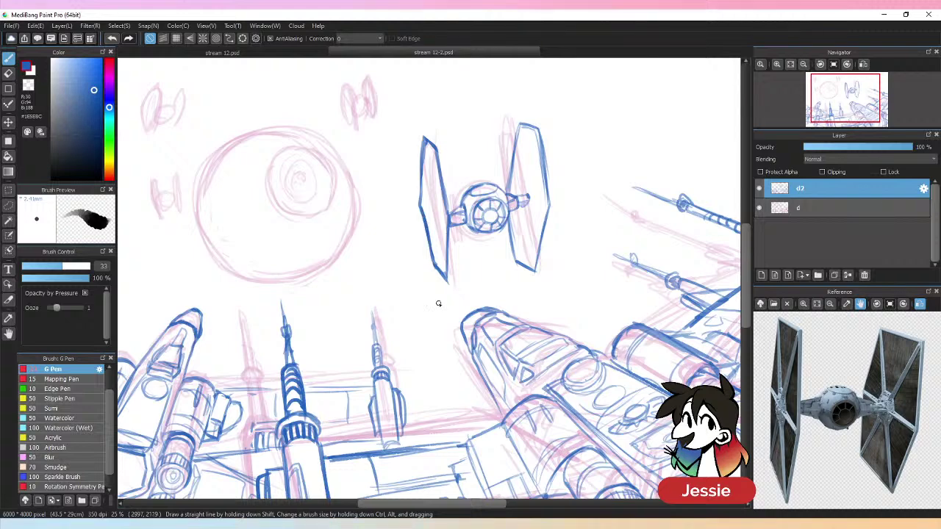
key(ctrl+minus)
mouse_move(535, 156)
mouse_down()
mouse_move(614, 141)
mouse_move(597, 174)
mouse_move(558, 154)
mouse_move(564, 225)
mouse_up()
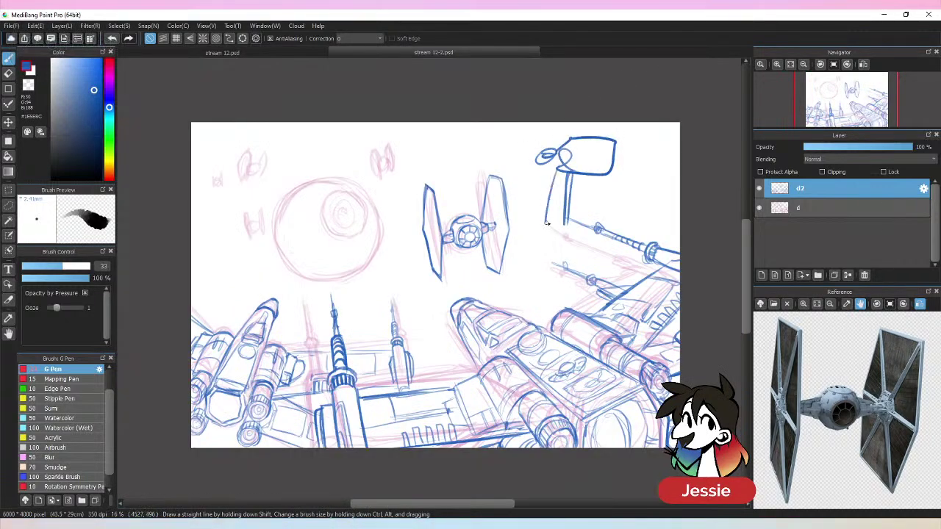
drag(556, 175, 545, 222)
drag(604, 177, 604, 218)
key(ctrl+z)
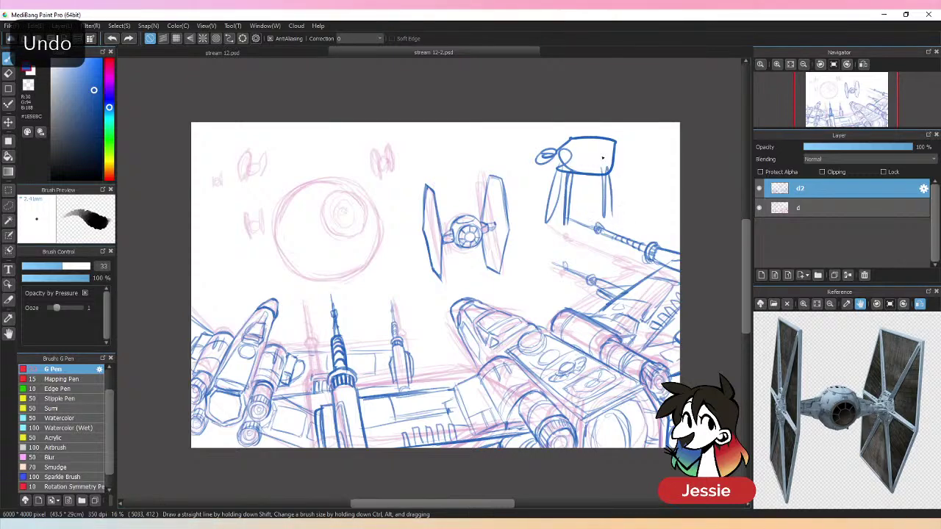
key(ctrl+z)
key(ctrl+z)
key(ctrl+z)
key(ctrl+z)
key(ctrl+z)
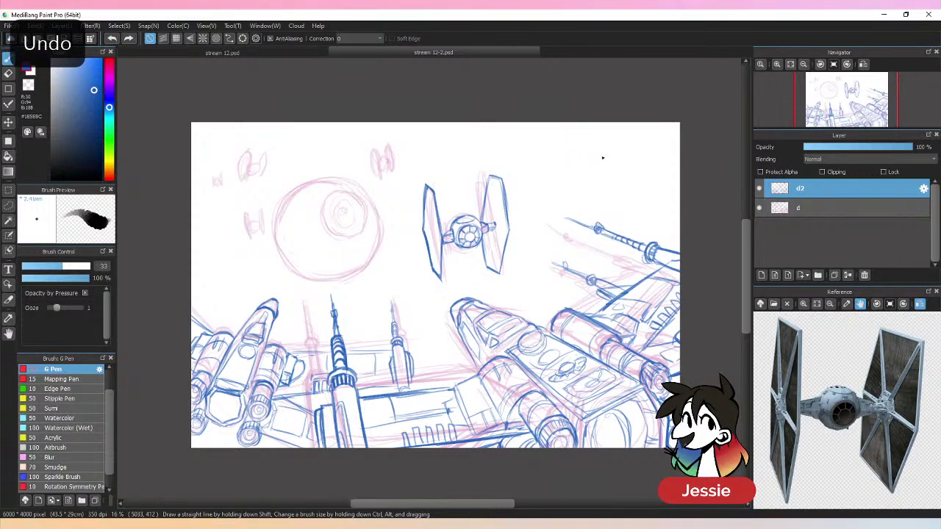
- Sketch thin struts radiating from the hub inside the TIE fighter's right wing and a central hub on the left wing
key(ctrl+plus)
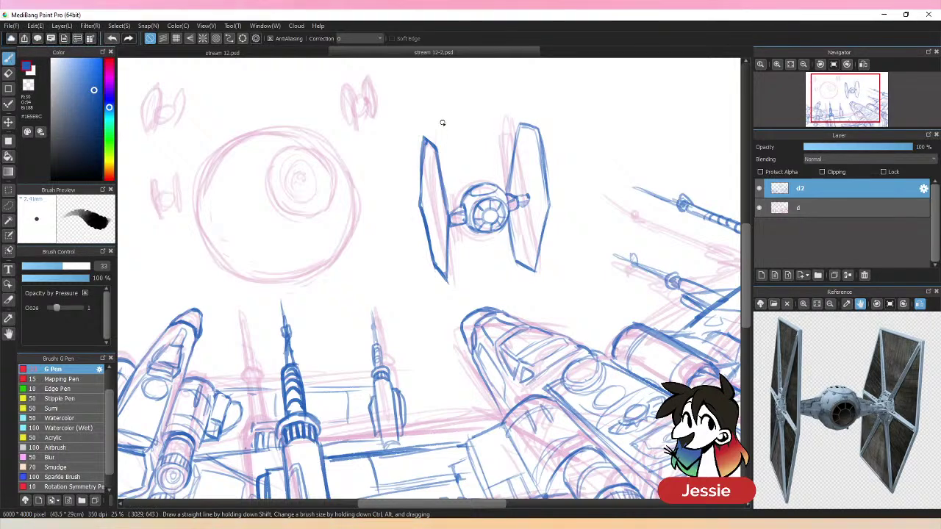
mouse_move(517, 130)
mouse_down()
mouse_move(526, 204)
mouse_move(529, 194)
mouse_move(546, 206)
mouse_move(534, 271)
mouse_up()
drag(532, 204, 535, 269)
drag(518, 210, 516, 266)
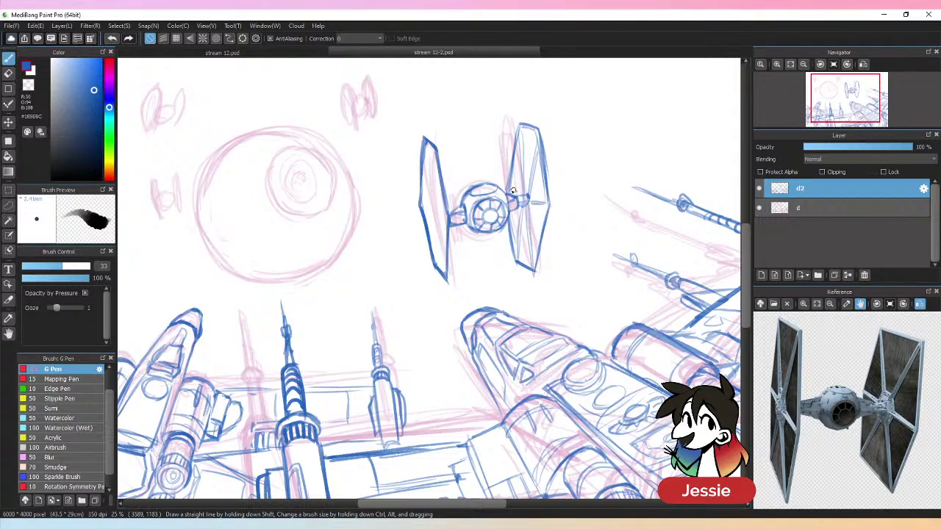
mouse_move(425, 147)
mouse_down()
mouse_move(427, 185)
mouse_move(425, 151)
mouse_up()
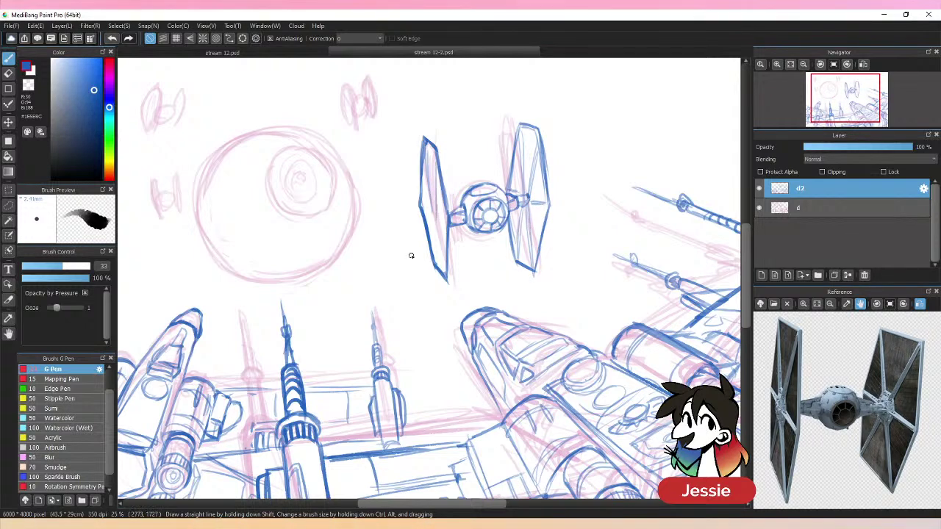
mouse_move(418, 209)
mouse_down()
mouse_move(451, 217)
mouse_move(441, 276)
mouse_move(432, 250)
mouse_up()
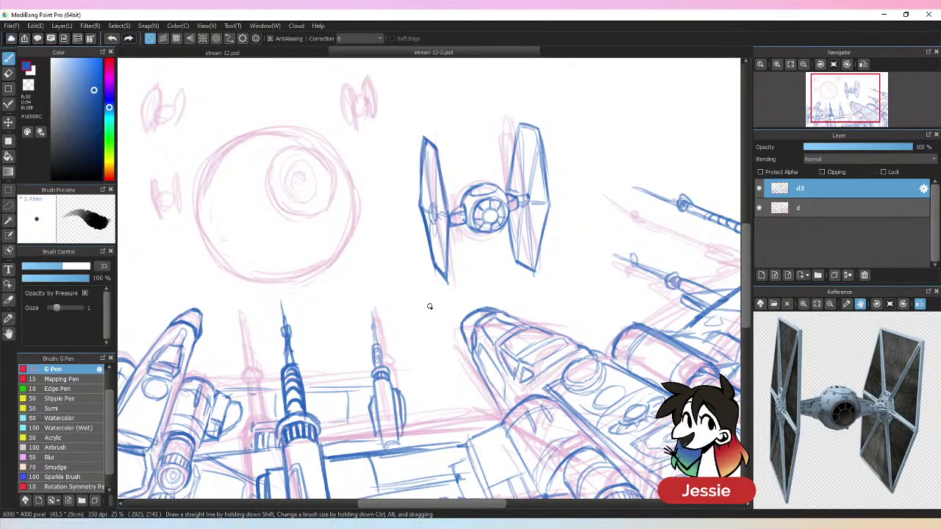
- Flip the canvas view horizontally to check the TIE fighter's proportions in mirror image
key(ctrl+minus)
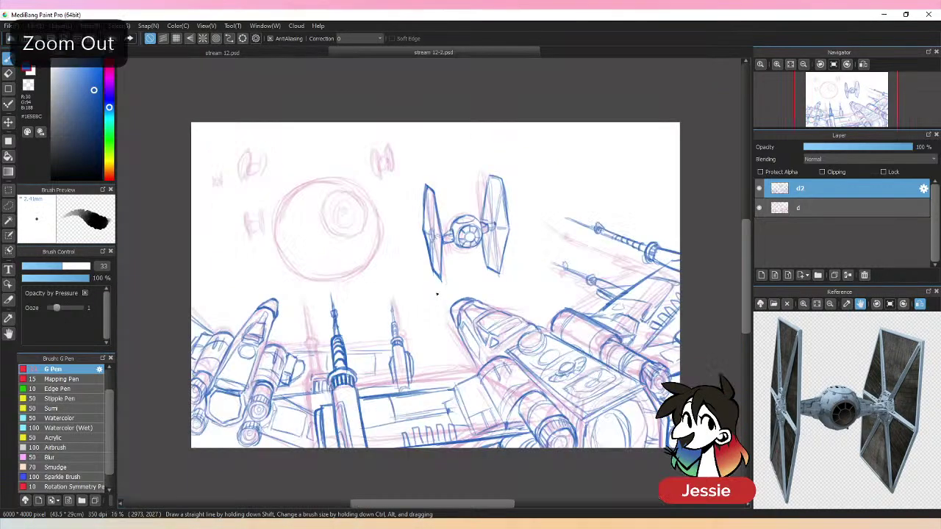
key(ctrl+minus)
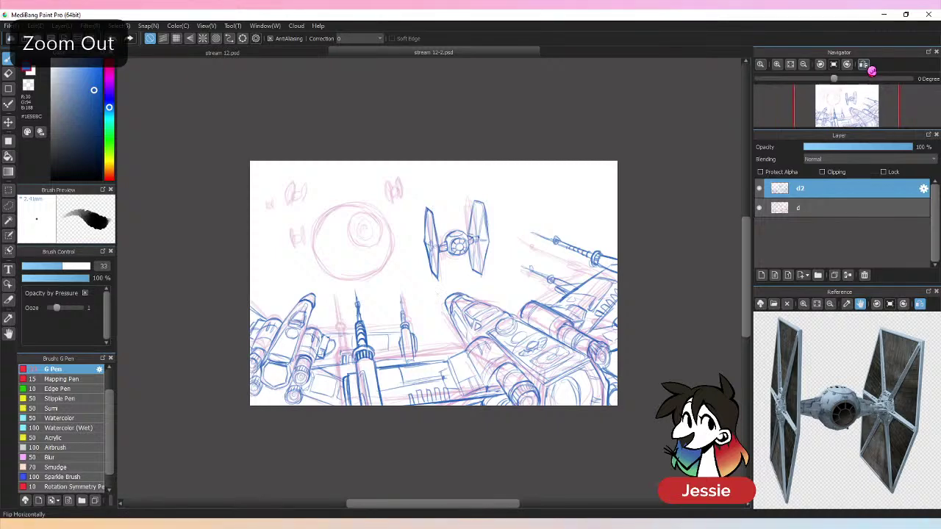
click(865, 65)
key(ctrl+plus)
key(ctrl+plus)
key(ctrl+plus)
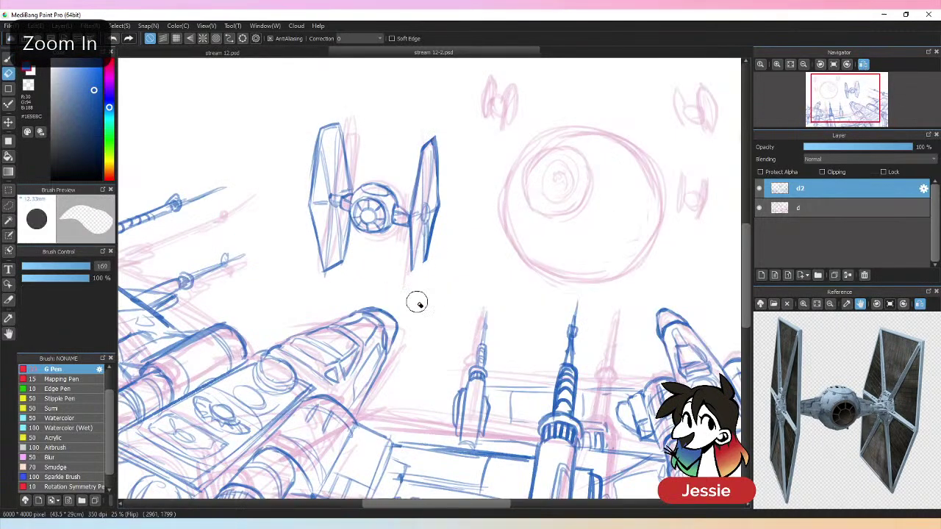
- Erase the top of the wing nearest the Death Star and redraw it as a taller, narrow tip
key(b)
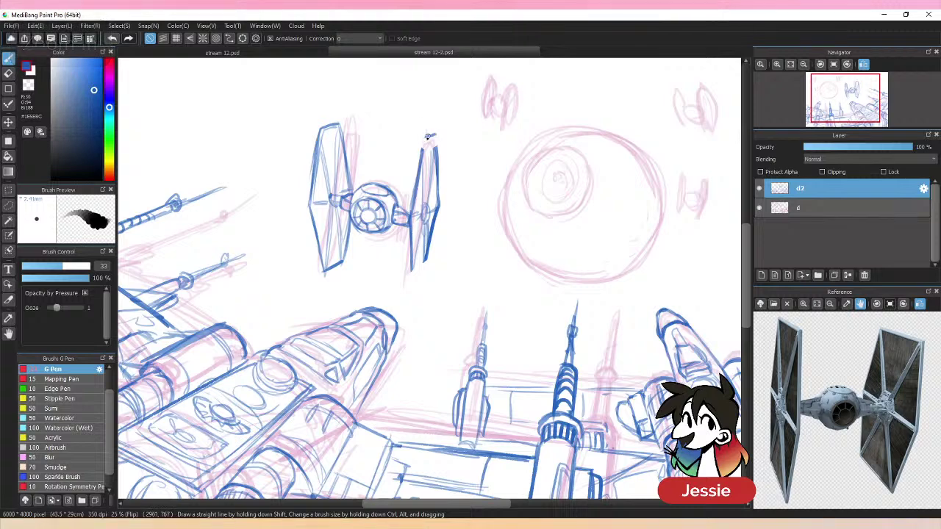
mouse_move(427, 136)
mouse_down()
mouse_move(422, 162)
mouse_move(435, 158)
mouse_up()
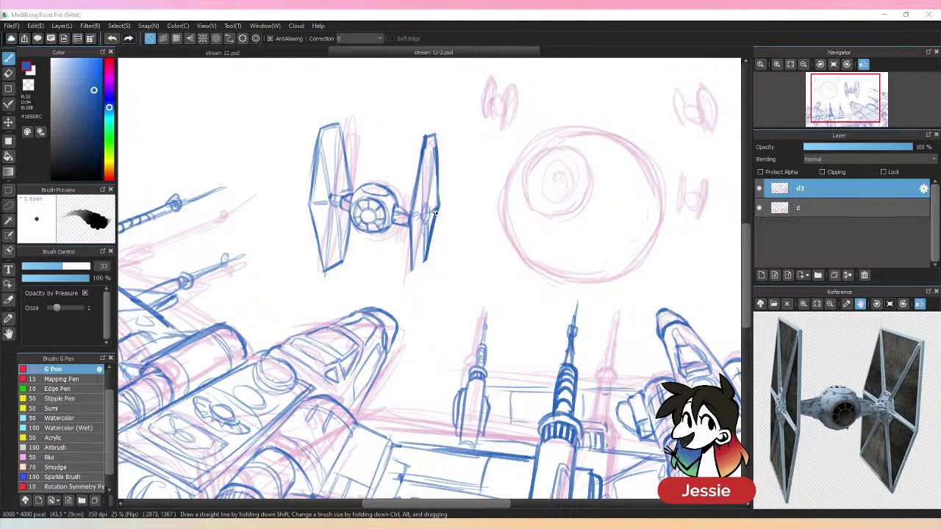
key(e)
key(b)
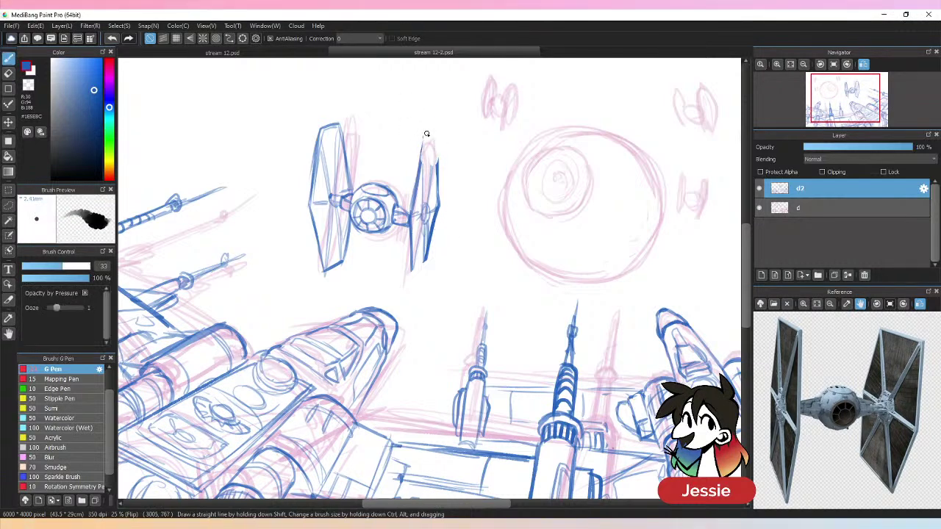
drag(423, 138, 434, 129)
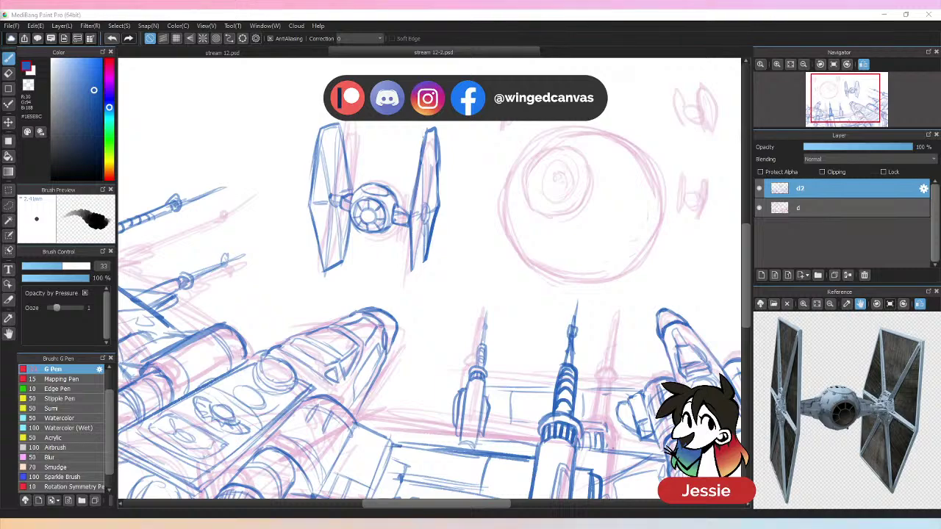
- Review the whole mirrored sketch and return the canvas view to its unflipped orientation
key(ctrl+minus)
key(ctrl+plus)
key(ctrl+minus)
key(ctrl+minus)
key(ctrl+minus)
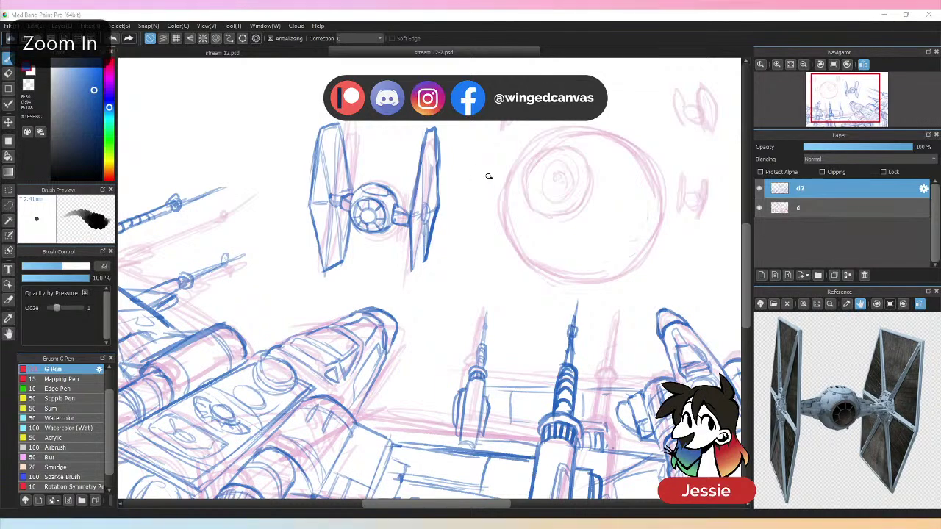
key(ctrl+plus)
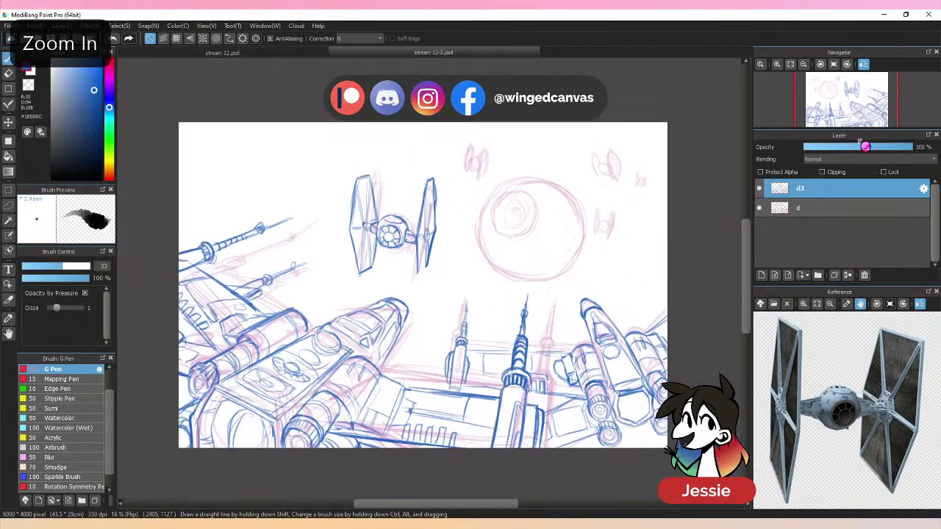
key(h)
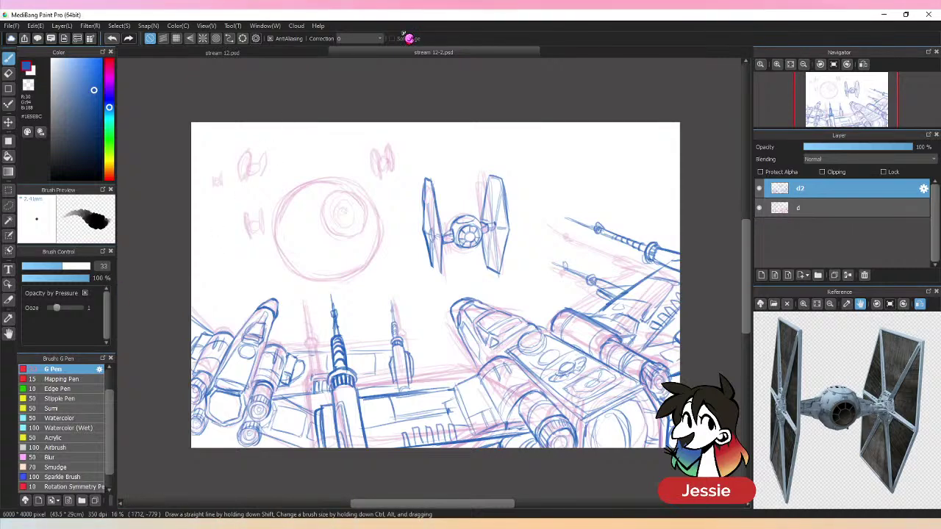
- Extend the left wing's bottom to a sharp point and strengthen its inner edge up to the top corner
scroll(433, 263, up, 1)
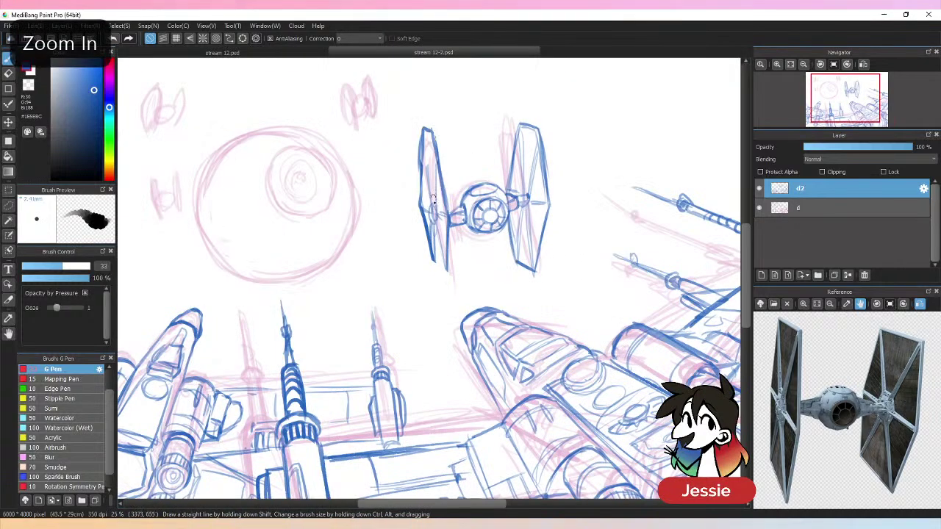
drag(433, 263, 448, 282)
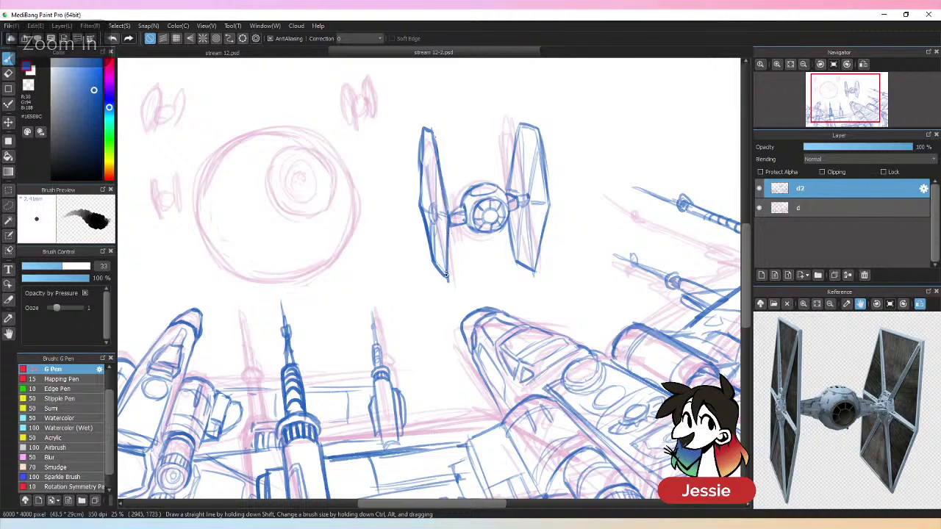
drag(445, 202, 449, 248)
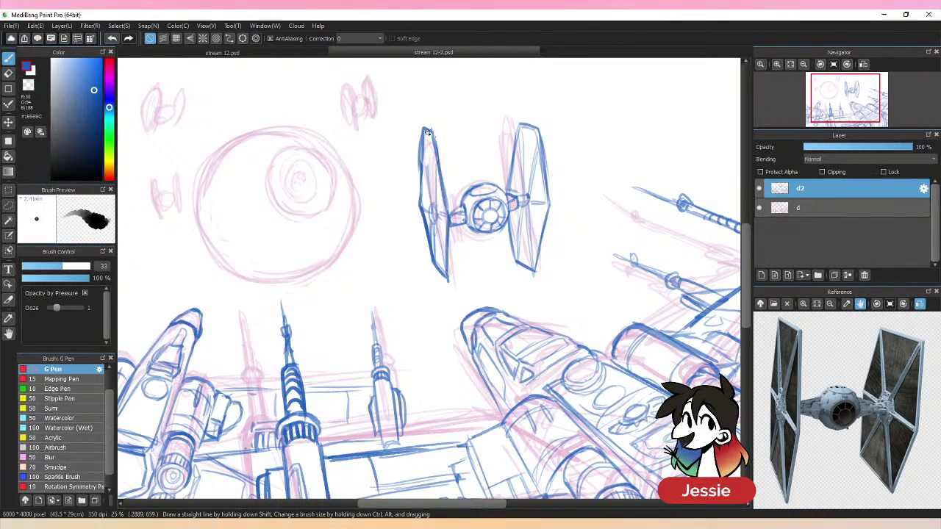
drag(426, 131, 435, 174)
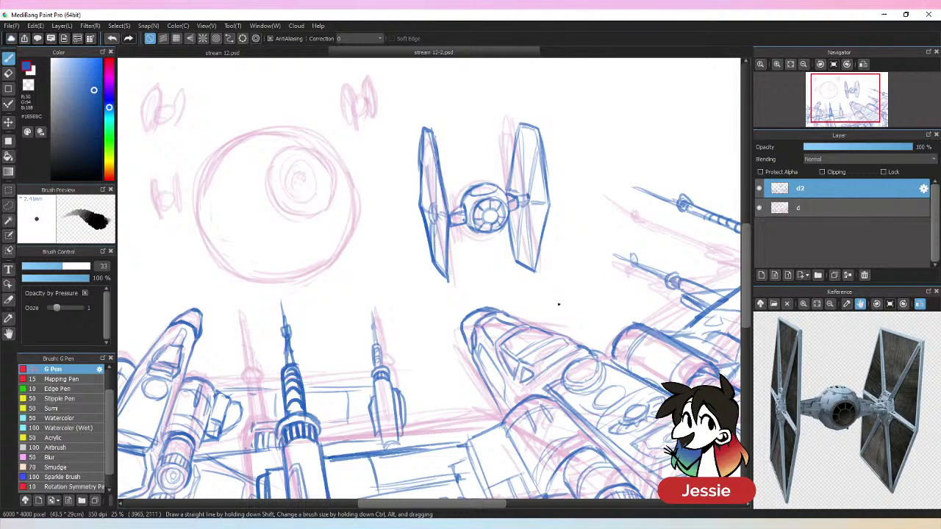
- Sketch two small blue TIE fighters over the pink roughs to the Death Star's upper right and upper left
mouse_move(288, 244)
mouse_down()
mouse_move(434, 269)
mouse_move(504, 301)
mouse_up()
mouse_move(470, 134)
mouse_down()
mouse_move(480, 165)
mouse_move(489, 142)
mouse_move(493, 152)
mouse_move(497, 145)
mouse_move(496, 121)
mouse_move(490, 150)
mouse_up()
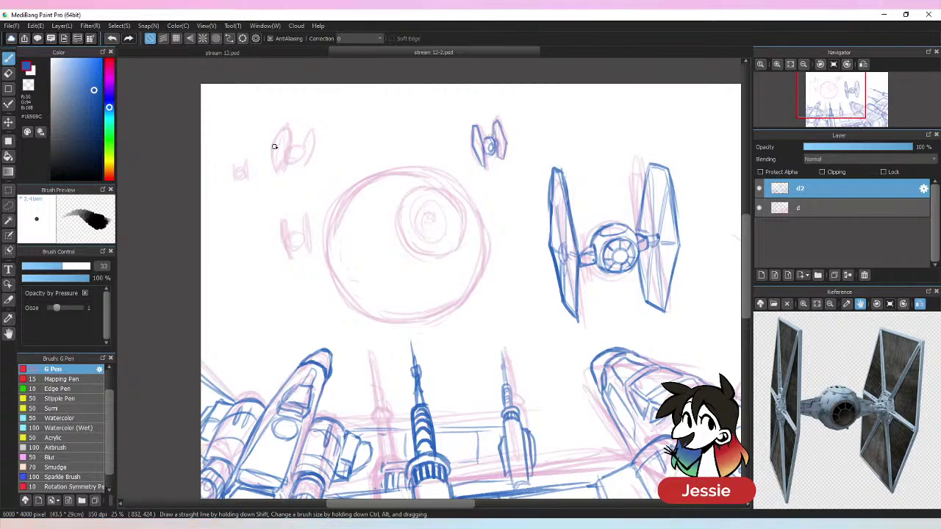
mouse_move(271, 151)
mouse_down()
mouse_move(283, 126)
mouse_move(288, 157)
mouse_move(273, 179)
mouse_move(298, 172)
mouse_move(288, 163)
mouse_up()
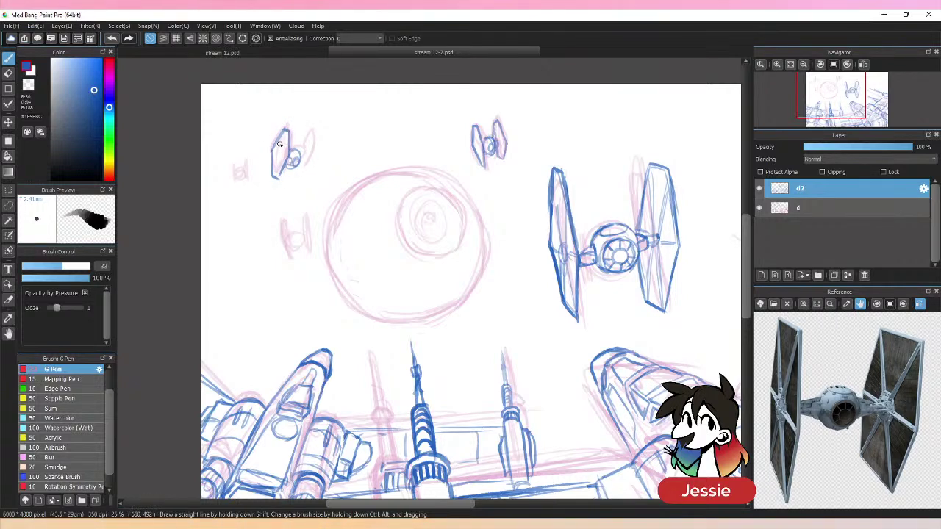
mouse_move(283, 128)
mouse_down()
mouse_move(272, 172)
mouse_move(291, 151)
mouse_move(304, 174)
mouse_move(308, 136)
mouse_move(304, 175)
mouse_up()
mouse_move(315, 138)
mouse_down()
mouse_move(300, 178)
mouse_move(300, 163)
mouse_up()
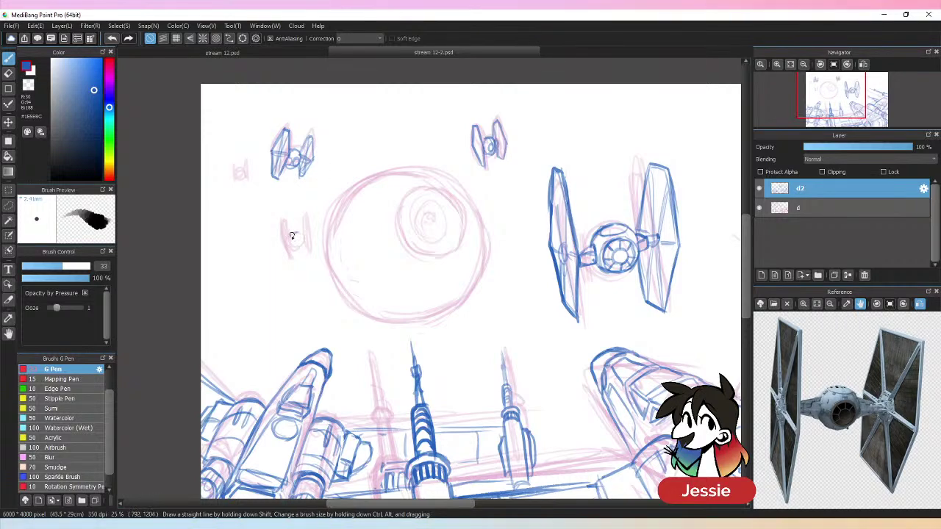
- Sketch the small TIE fighter beside the Death Star's left edge, undoing its first wings and redrawing them farther from the round cockpit
drag(296, 232, 293, 234)
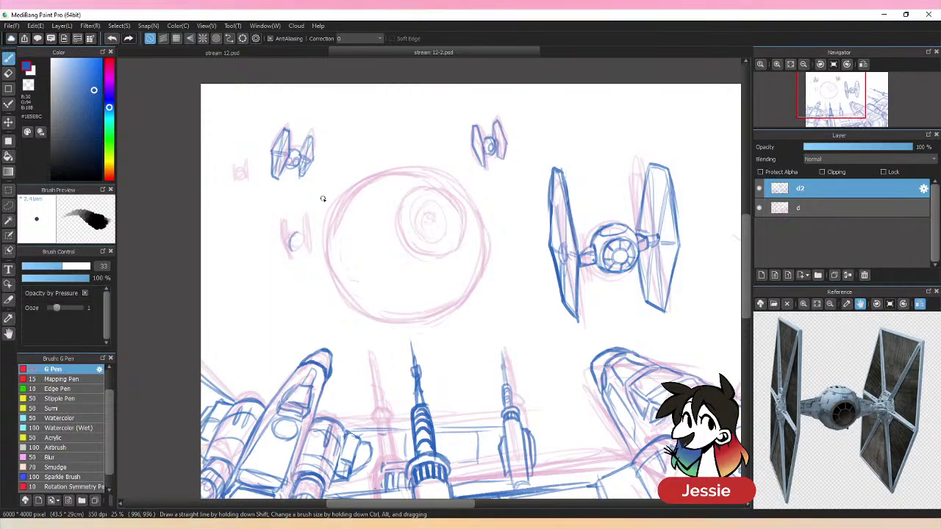
key(ctrl+minus)
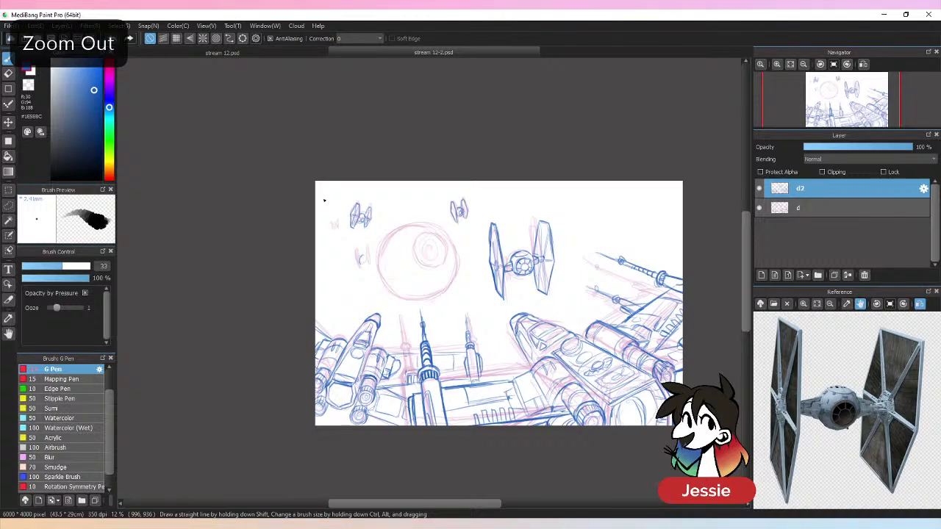
key(ctrl+plus)
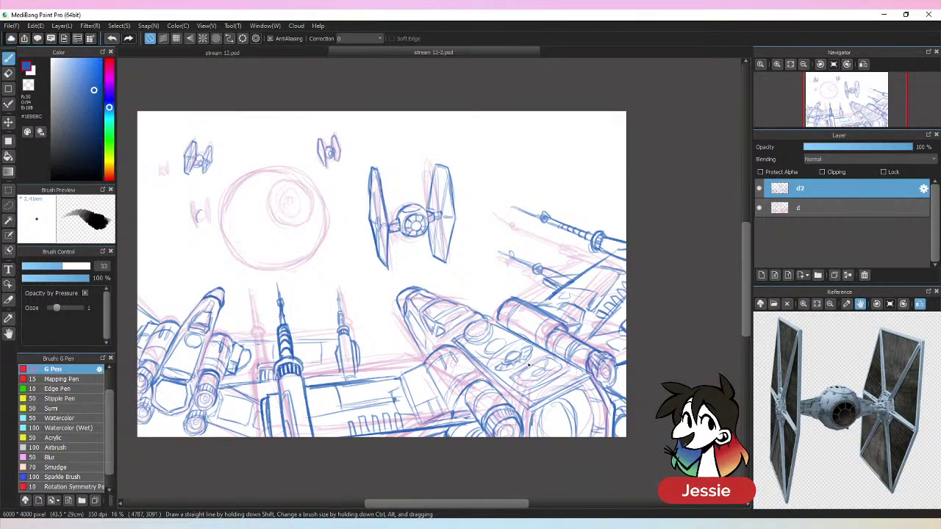
key(ctrl+plus)
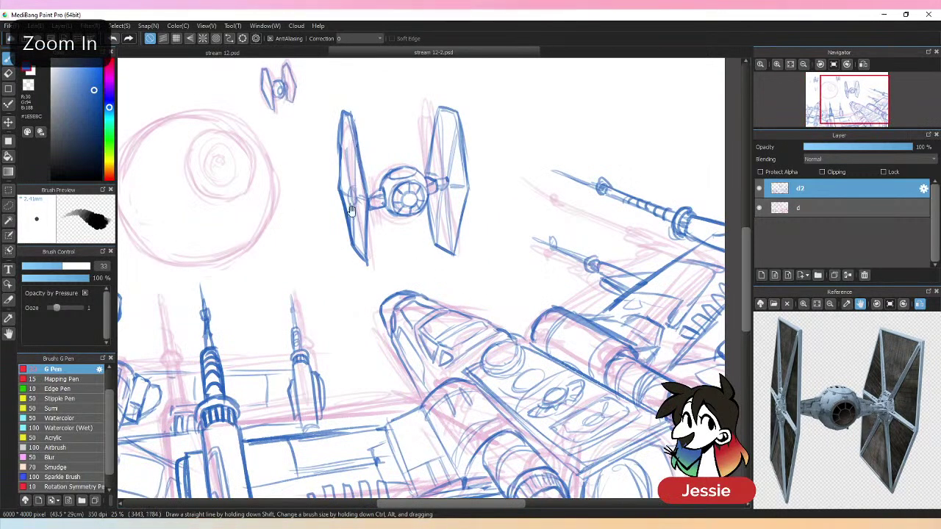
mouse_move(274, 233)
mouse_down()
mouse_move(263, 246)
mouse_move(269, 257)
mouse_move(280, 217)
mouse_up()
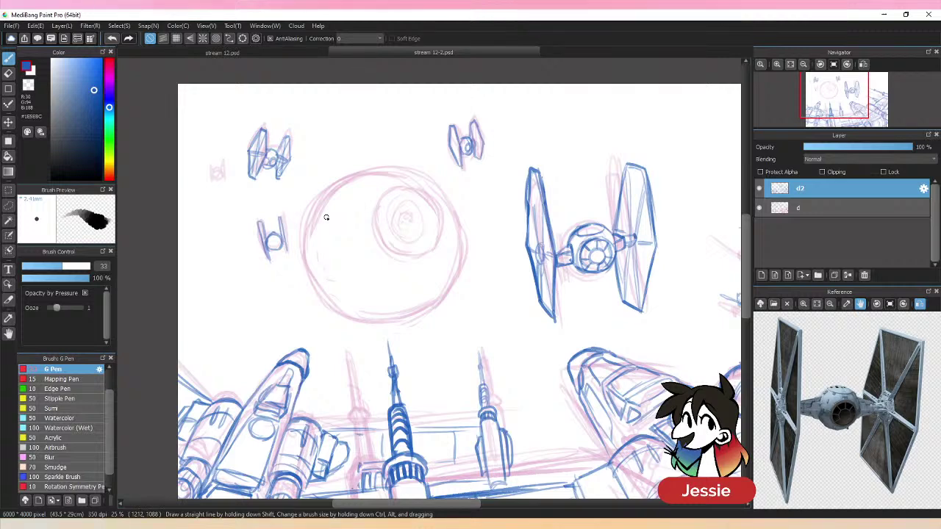
key(ctrl+z)
key(ctrl+z)
key(ctrl+z)
key(ctrl+z)
drag(289, 237, 264, 261)
mouse_move(255, 247)
mouse_down()
mouse_move(258, 233)
mouse_move(266, 276)
mouse_up()
mouse_move(253, 225)
mouse_down()
mouse_move(261, 258)
mouse_move(280, 254)
mouse_move(282, 215)
mouse_move(291, 252)
mouse_move(282, 213)
mouse_up()
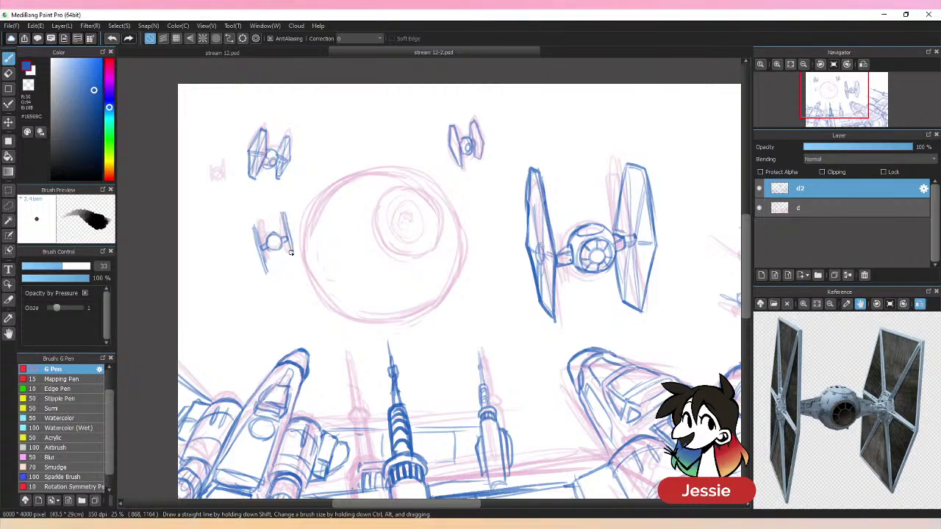
- Erase the overlong bottom tip of that small fighter's left wing and strengthen the wing outlines
key(e)
mouse_move(264, 274)
mouse_down()
mouse_move(280, 279)
mouse_move(269, 266)
mouse_up()
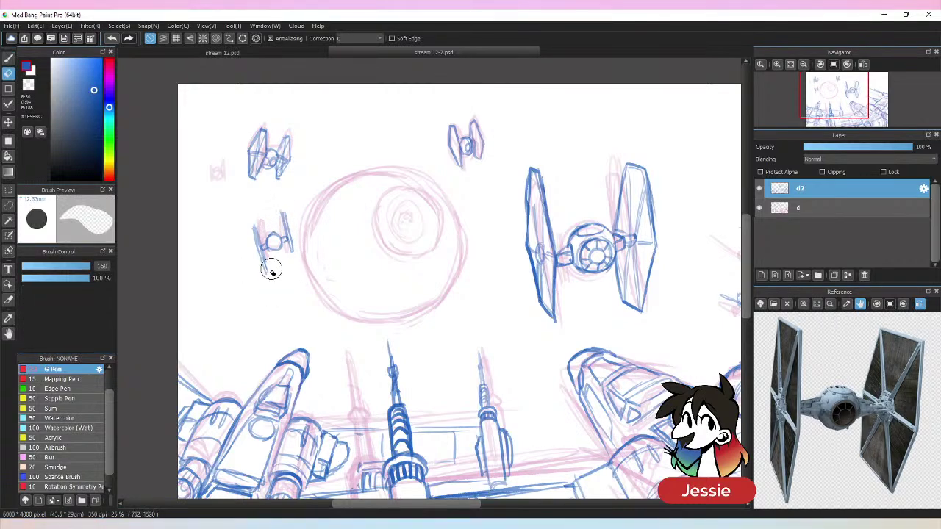
key(b)
mouse_move(251, 222)
mouse_down()
mouse_move(266, 268)
mouse_move(288, 248)
mouse_move(298, 256)
mouse_up()
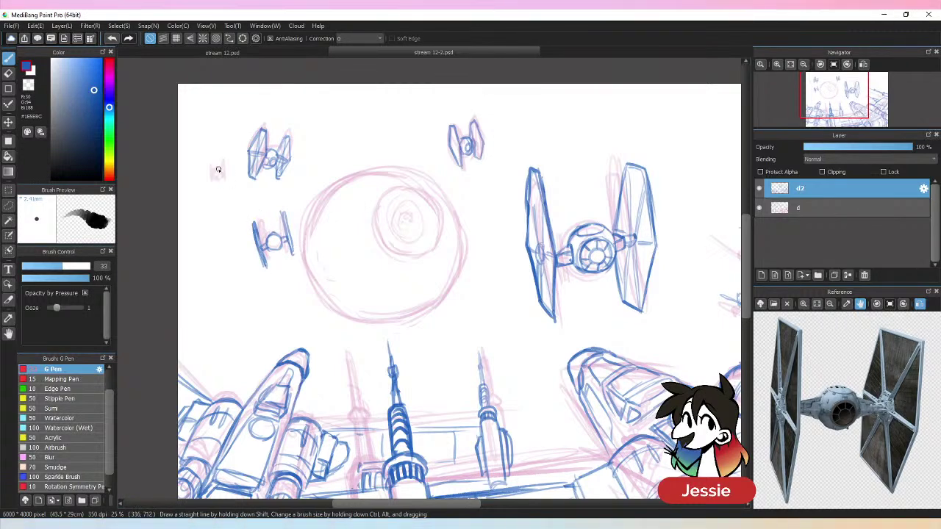
- Sketch the tiny distant TIE fighter at the far left of the sky, undoing the first attempt at its cockpit
mouse_move(217, 171)
mouse_down()
mouse_move(212, 181)
mouse_move(222, 181)
mouse_move(214, 171)
mouse_up()
key(ctrl+z)
key(ctrl+z)
key(ctrl+z)
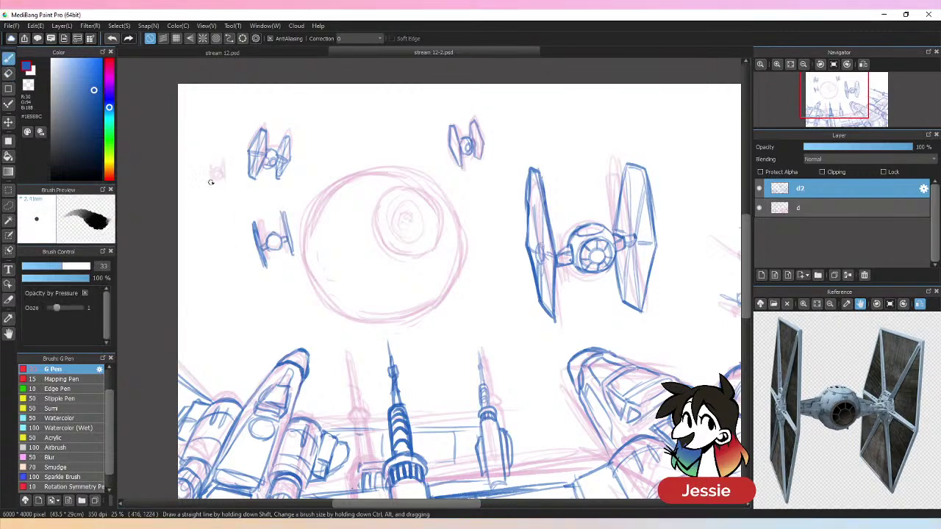
drag(214, 179, 218, 183)
mouse_move(214, 172)
mouse_down()
mouse_move(212, 186)
mouse_move(224, 188)
mouse_move(212, 175)
mouse_move(212, 189)
mouse_up()
key(ctrl+minus)
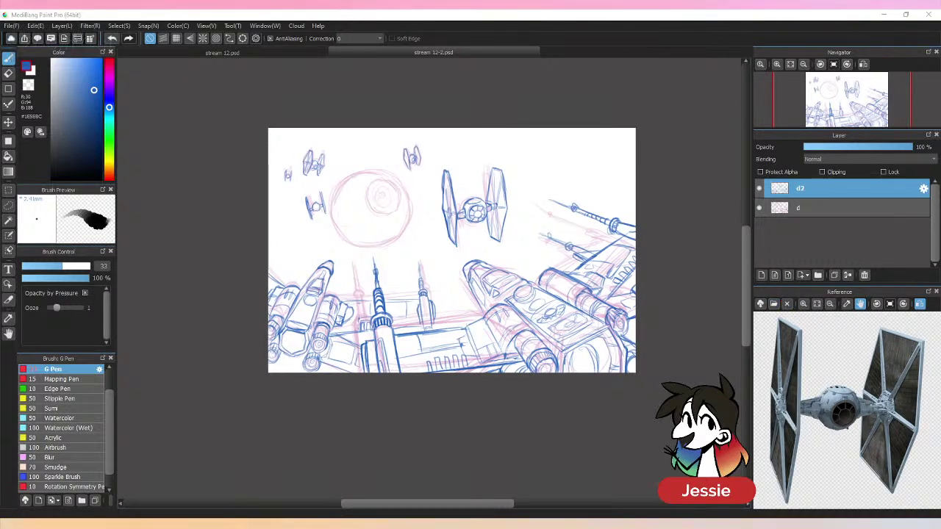
- Replace the TIE fighter reference with the Death Star image and turn off the reference's horizontal flip
click(804, 306)
click(923, 306)
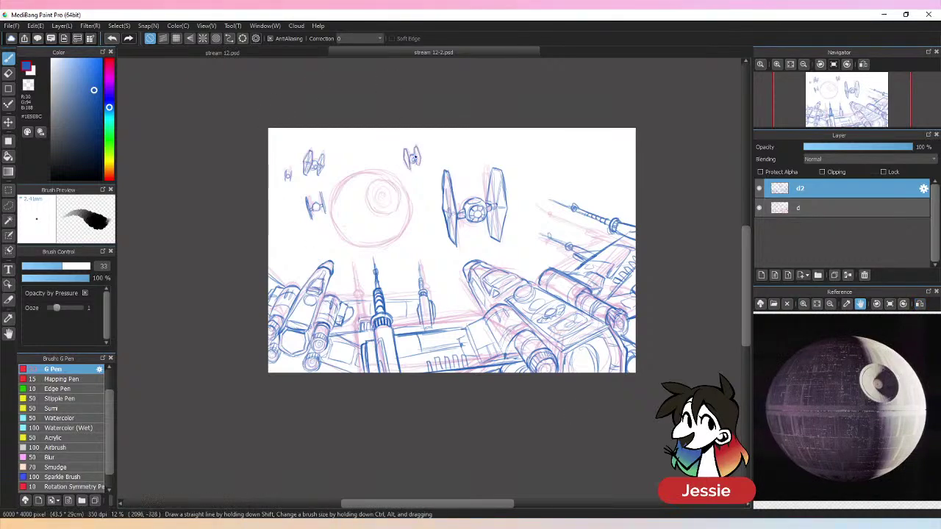
key(ctrl+plus)
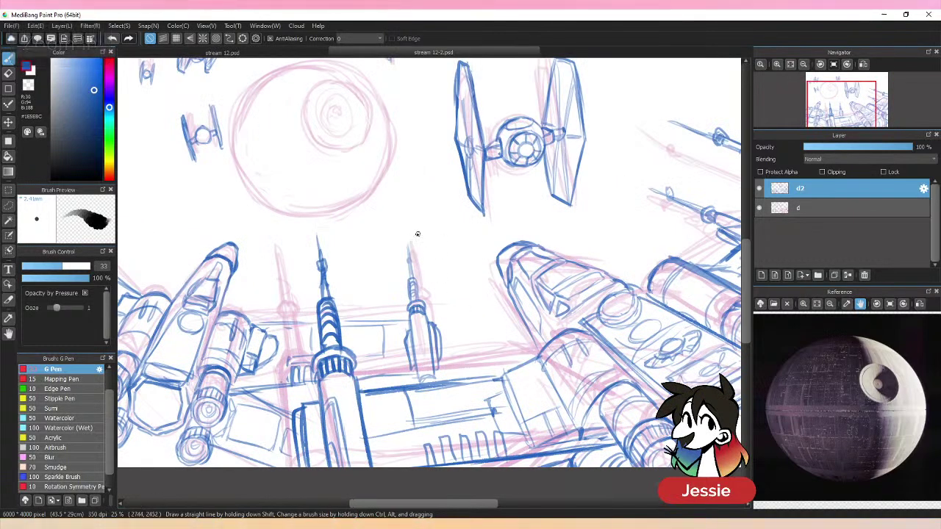
- Outline the Death Star as a clean blue circle over the pink rough, correcting its right edge
drag(372, 189, 402, 253)
mouse_move(315, 139)
mouse_down()
mouse_move(265, 198)
mouse_move(271, 177)
mouse_move(263, 242)
mouse_up()
drag(262, 209, 285, 269)
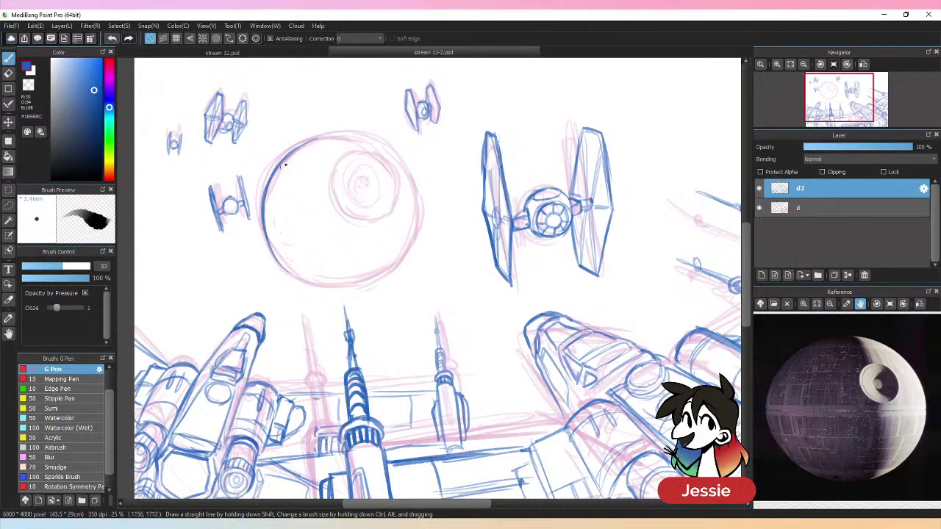
mouse_move(288, 155)
mouse_down()
mouse_move(371, 142)
mouse_move(355, 136)
mouse_move(403, 168)
mouse_up()
drag(342, 135, 401, 157)
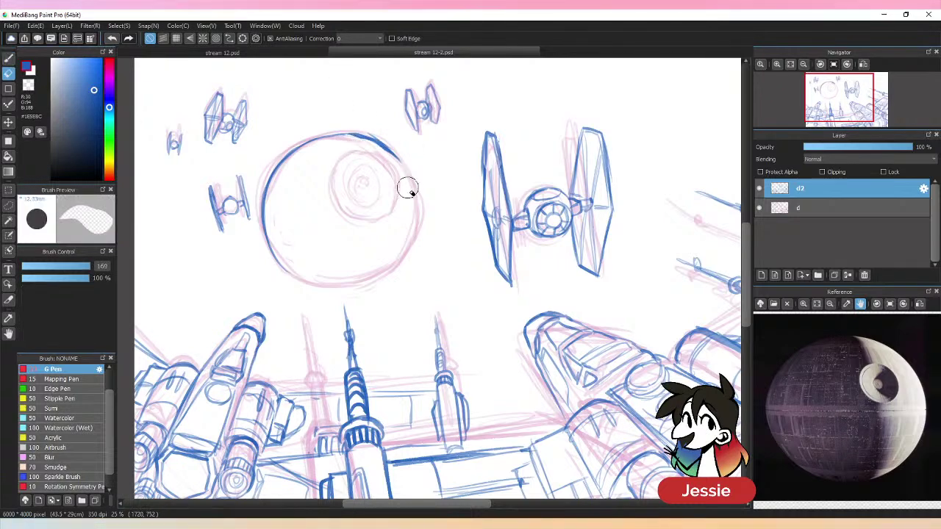
drag(400, 156, 415, 195)
mouse_move(267, 241)
mouse_down()
mouse_move(328, 291)
mouse_move(370, 285)
mouse_move(327, 289)
mouse_move(375, 282)
mouse_move(409, 249)
mouse_move(416, 193)
mouse_up()
- Draw the Death Star's dish, redone as a smaller oval with an inner circle, and a curved band across the equator
mouse_move(358, 157)
mouse_down()
mouse_move(338, 173)
mouse_move(379, 154)
mouse_up()
drag(394, 200, 371, 221)
key(e)
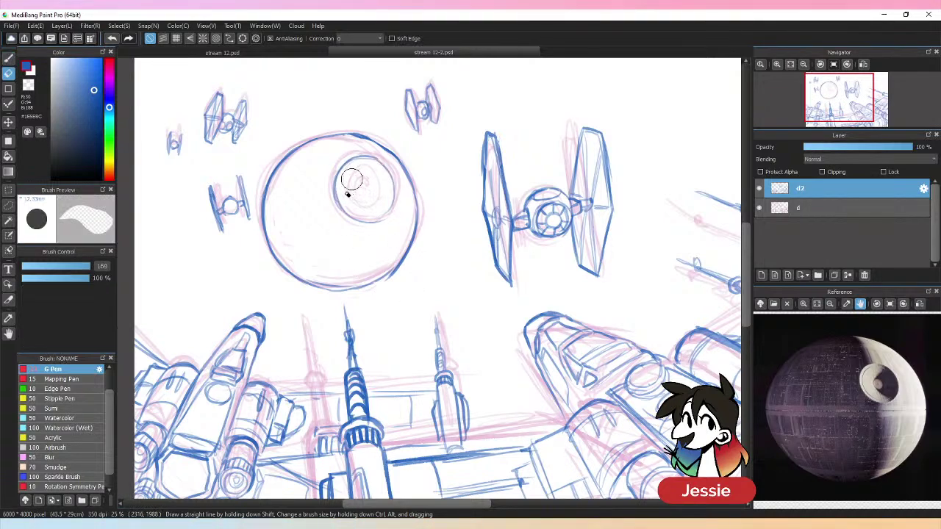
mouse_move(346, 183)
mouse_down()
mouse_move(377, 166)
mouse_move(389, 202)
mouse_up()
key(b)
mouse_move(358, 168)
mouse_down()
mouse_move(359, 207)
mouse_move(372, 203)
mouse_move(363, 206)
mouse_move(363, 178)
mouse_move(367, 193)
mouse_up()
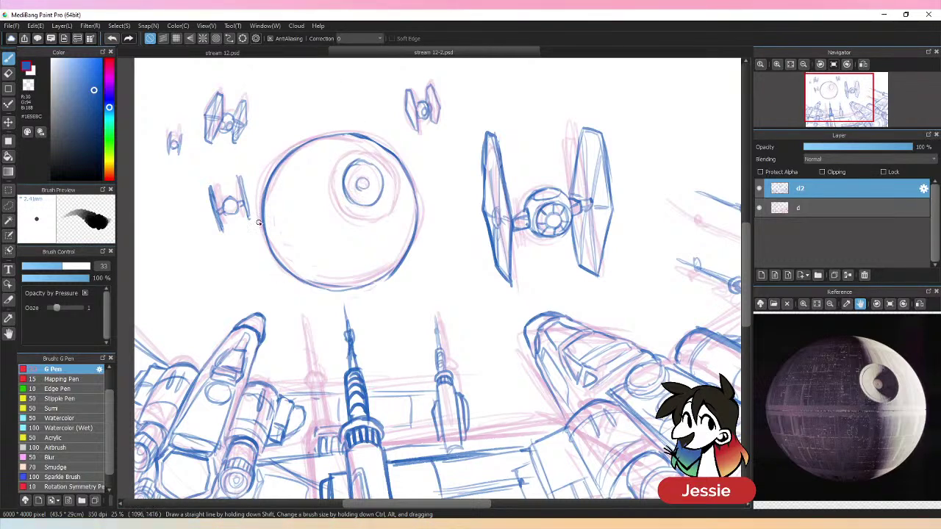
drag(262, 222, 403, 211)
mouse_move(263, 241)
mouse_down()
mouse_move(380, 238)
mouse_move(414, 231)
mouse_up()
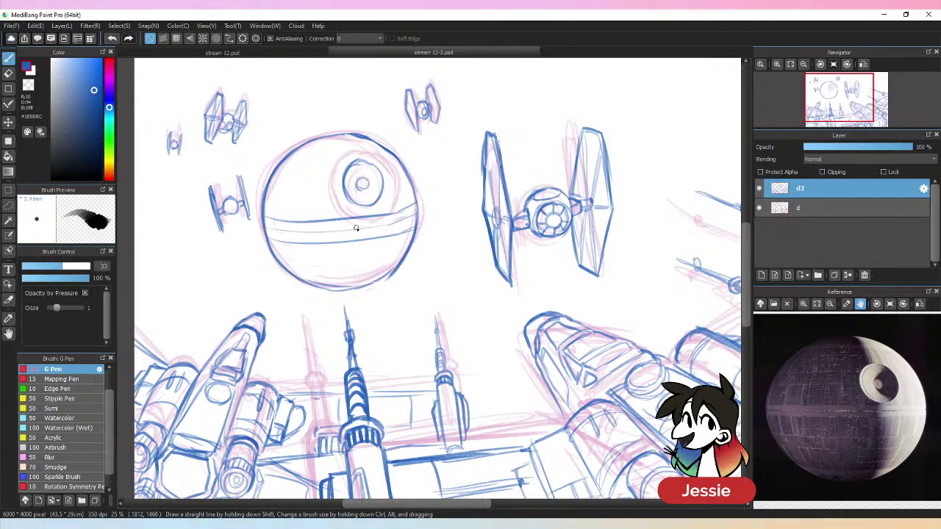
- Hide the pink rough layer d and lower the opacity of the blue sketch layer d2 to 49%
key(ctrl+minus)
click(759, 208)
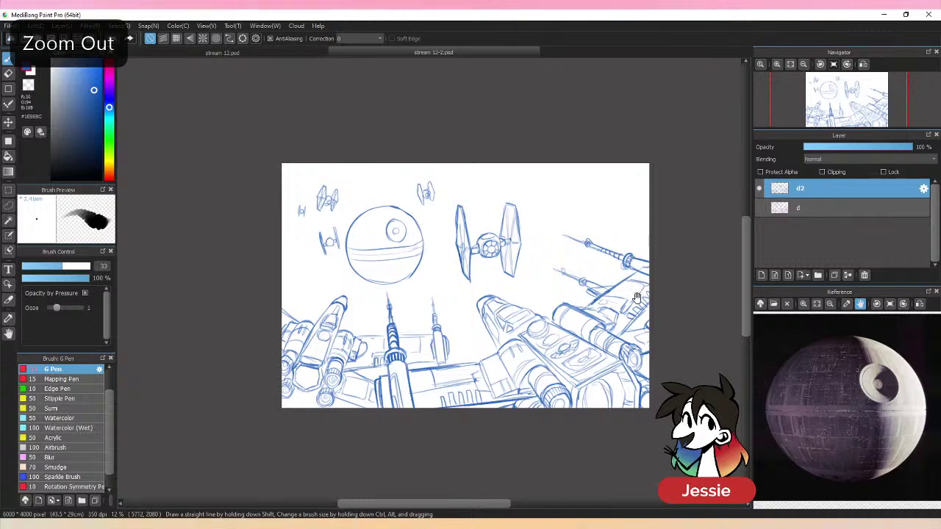
drag(629, 297, 581, 282)
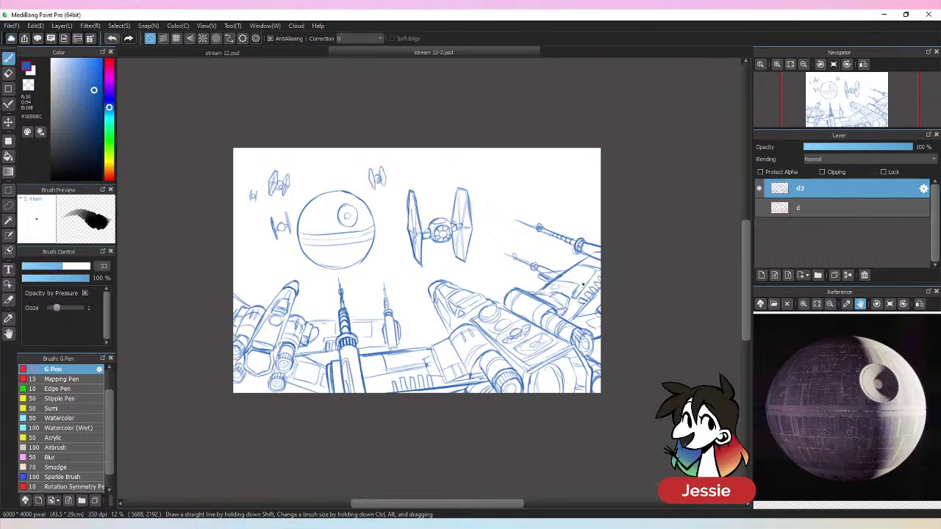
drag(868, 151, 856, 151)
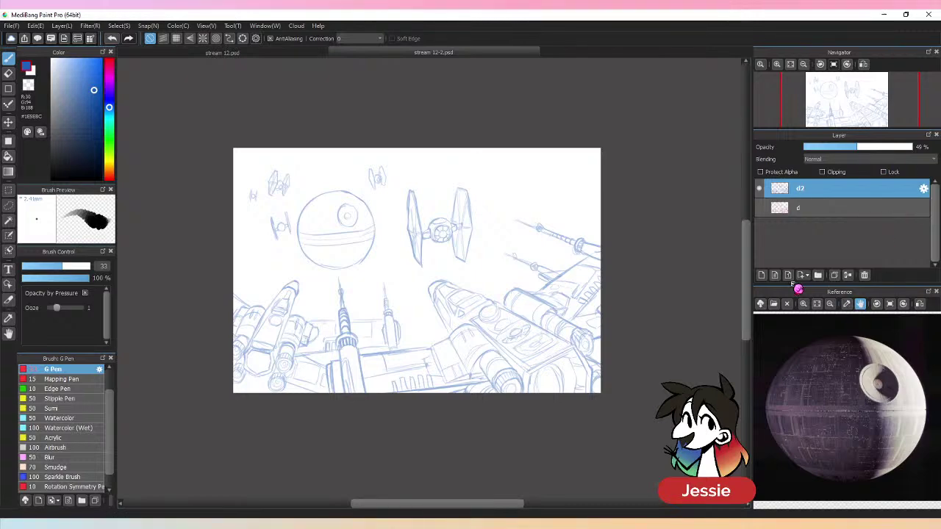
- Add a new layer above d2 and name it l
click(800, 276)
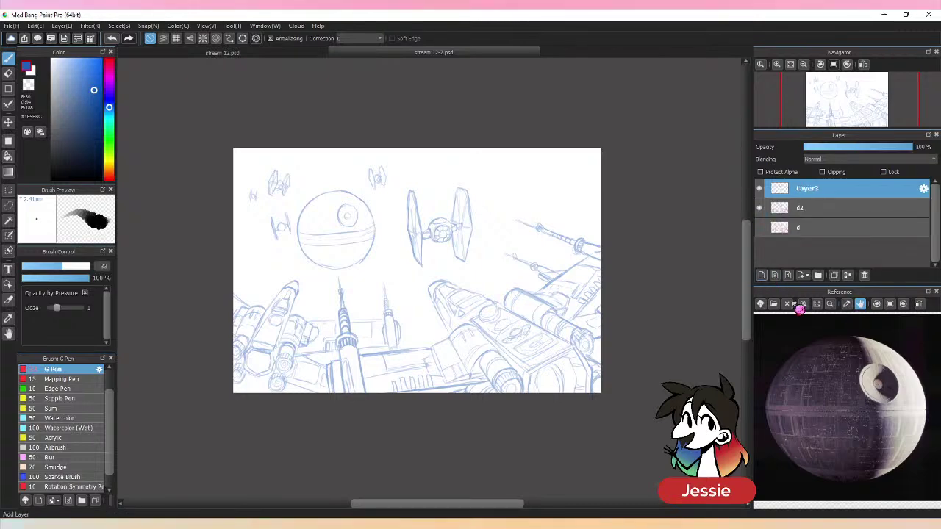
double_click(813, 195)
text(l)
key(Return)
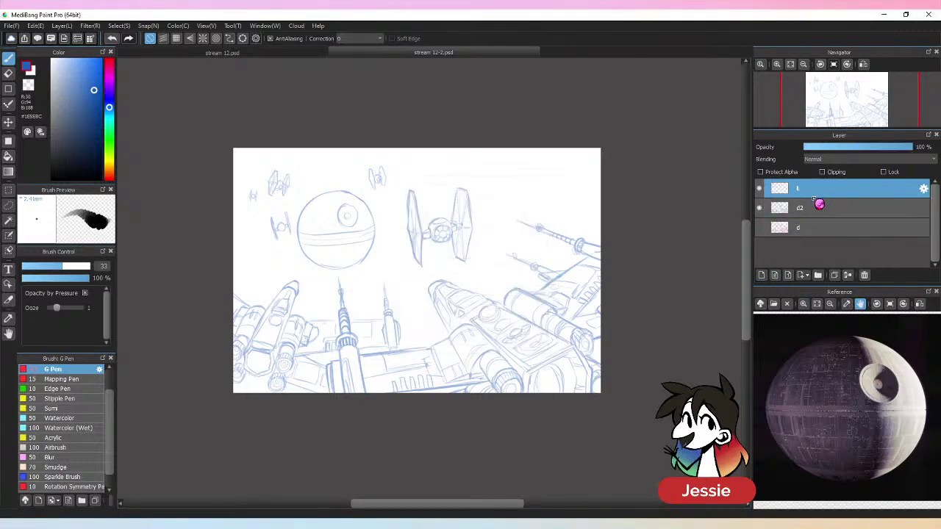
- Set up the G Pen for line art: black, width 19, opacity by pressure off and stroke correction 22
key(ctrl+plus)
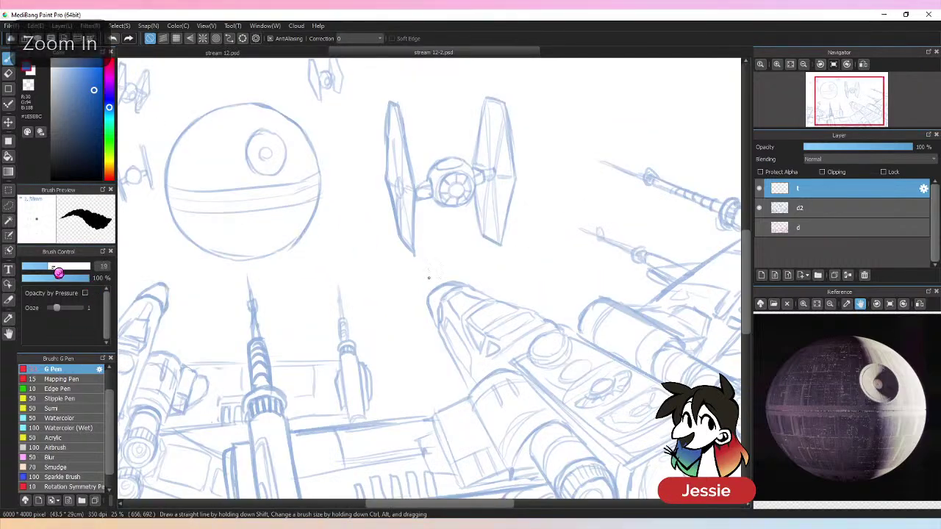
click(364, 39)
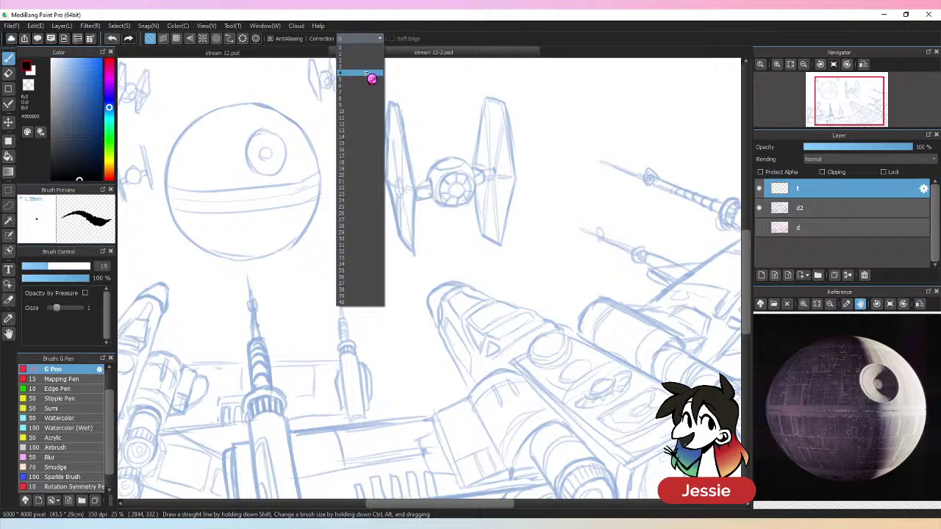
click(361, 188)
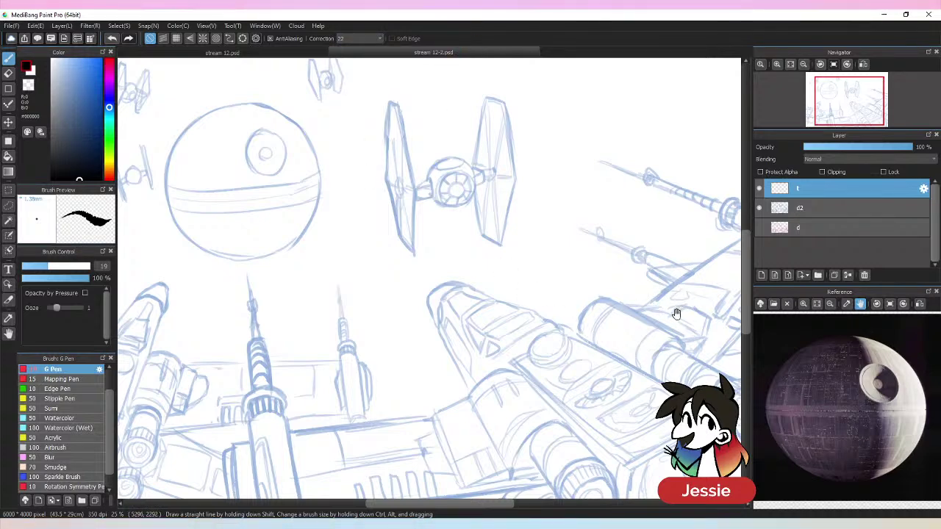
key(ctrl+plus)
key(ctrl+plus)
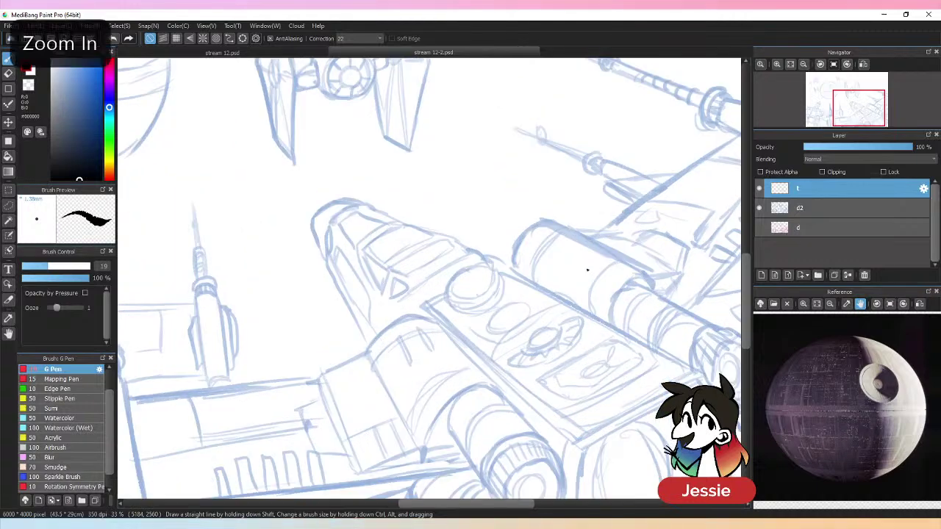
- Replace the Death Star reference with the X-wing image, flipped horizontally and enlarged around its nose and cockpit
click(774, 304)
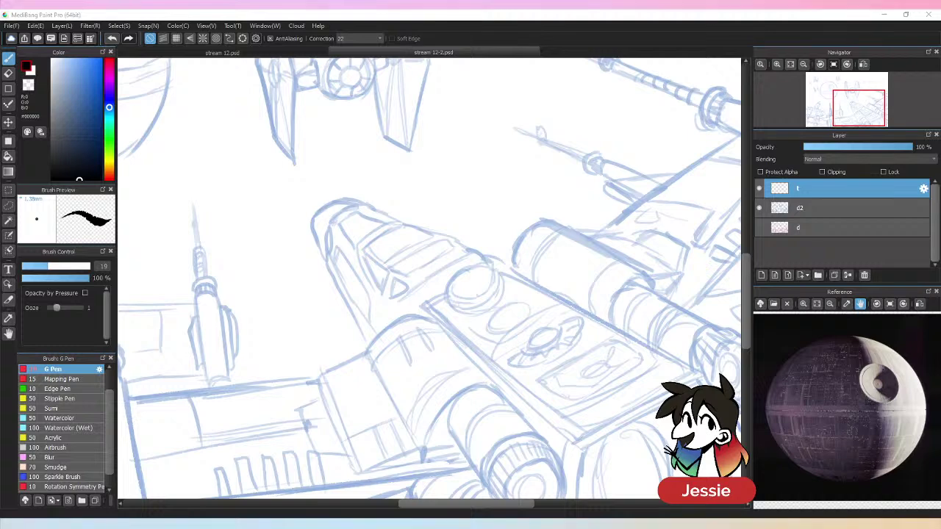
key(Return)
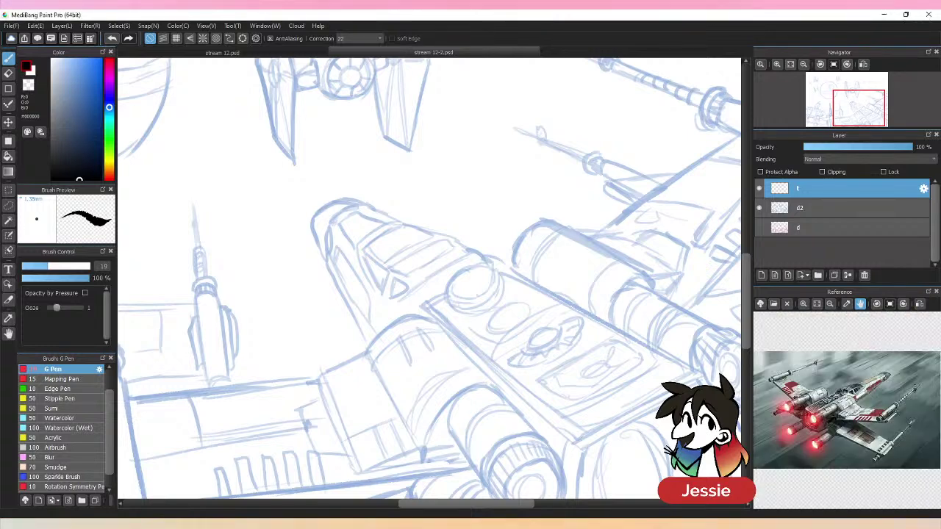
click(918, 305)
click(803, 306)
click(803, 306)
click(804, 307)
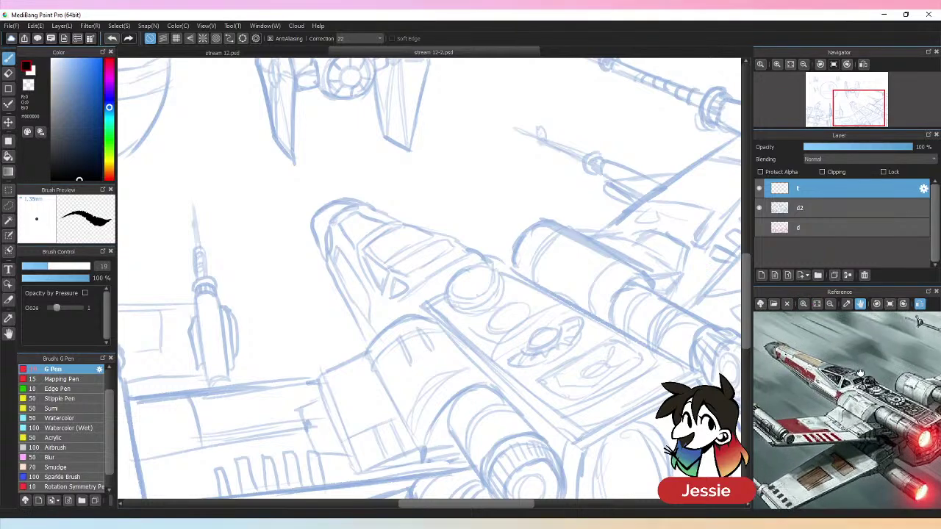
click(804, 307)
click(804, 307)
click(804, 307)
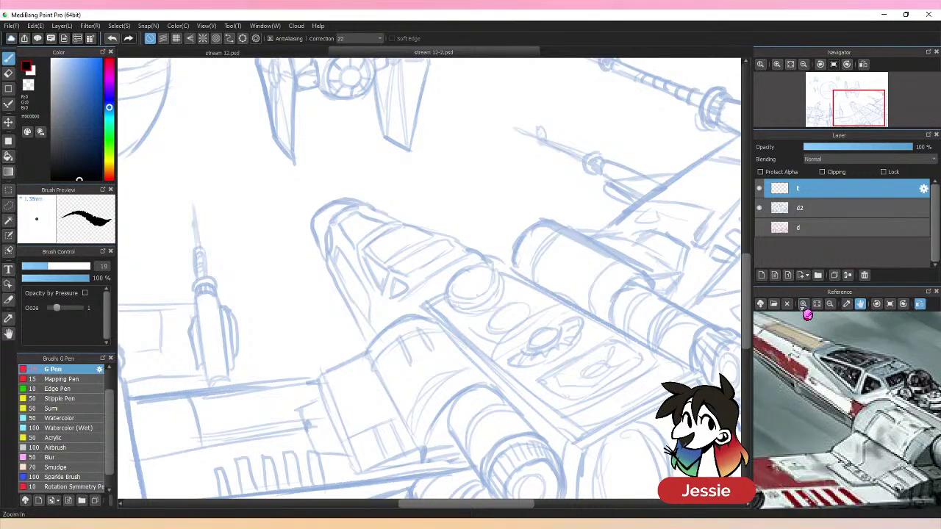
click(829, 304)
drag(845, 365, 852, 370)
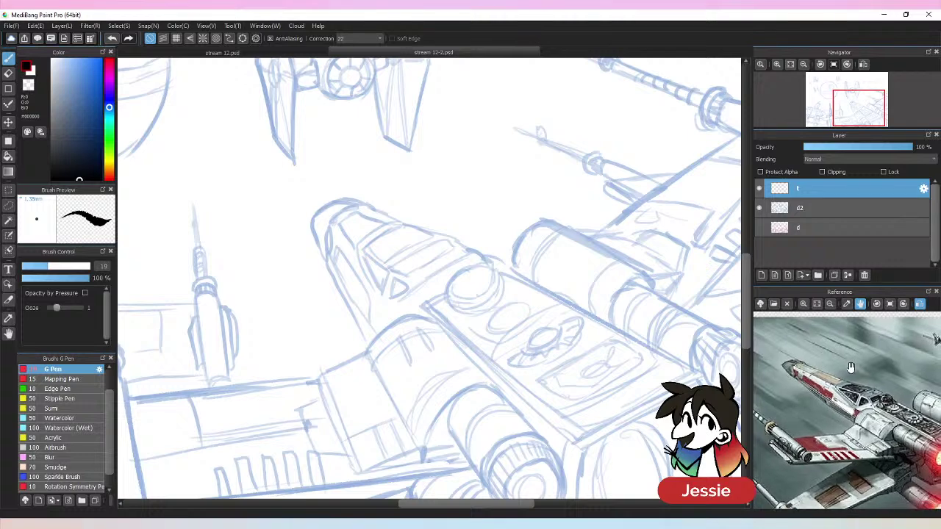
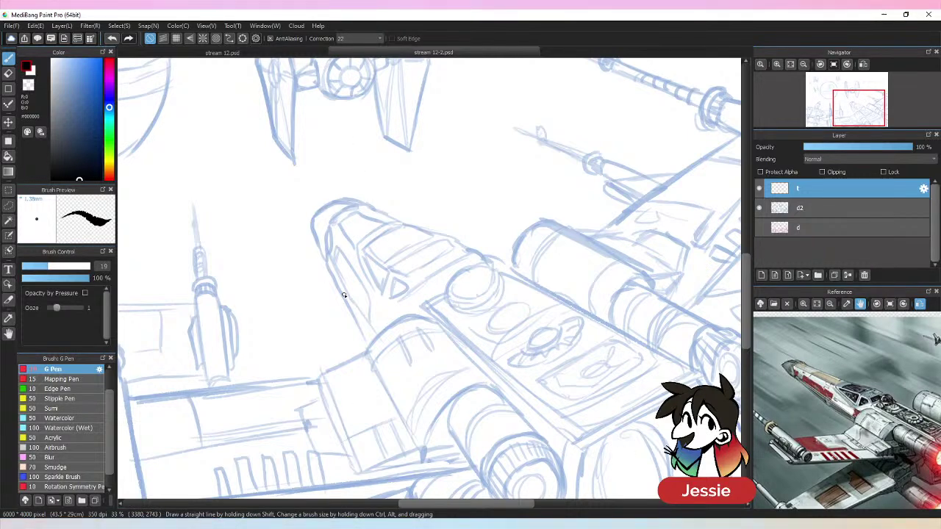
- Ink the X-wing's nose tip with the G Pen at width 22, plus the front canopy edges running back from it
mouse_move(315, 215)
mouse_down()
mouse_move(329, 241)
mouse_move(311, 215)
mouse_move(344, 191)
mouse_move(311, 221)
mouse_move(326, 263)
mouse_move(326, 240)
mouse_move(329, 267)
mouse_up()
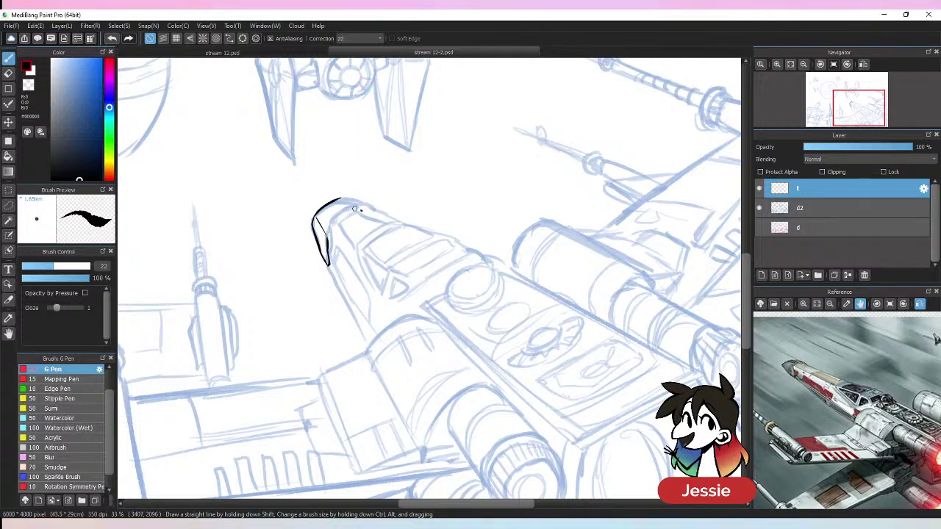
mouse_move(327, 242)
mouse_down()
mouse_move(331, 222)
mouse_move(361, 207)
mouse_move(344, 199)
mouse_move(380, 214)
mouse_up()
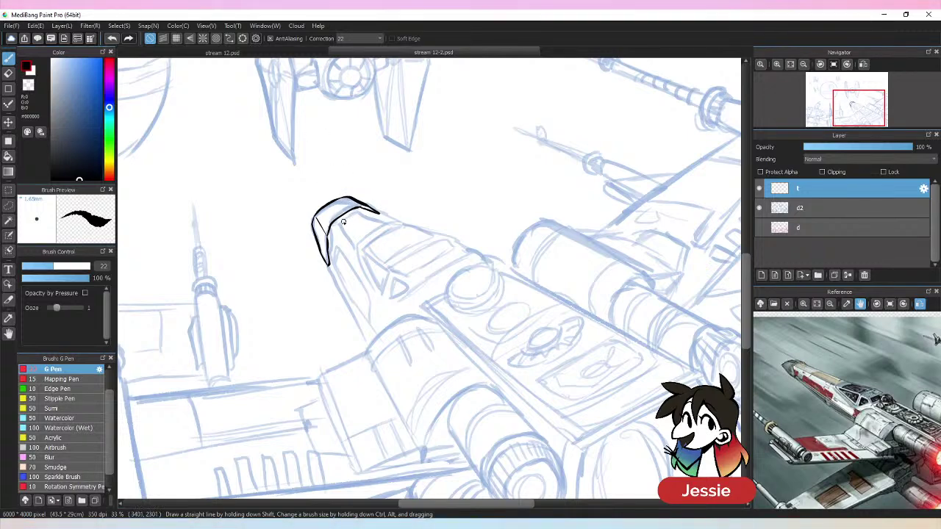
mouse_move(342, 224)
mouse_down()
mouse_move(364, 204)
mouse_move(351, 243)
mouse_move(358, 250)
mouse_up()
drag(360, 209, 388, 223)
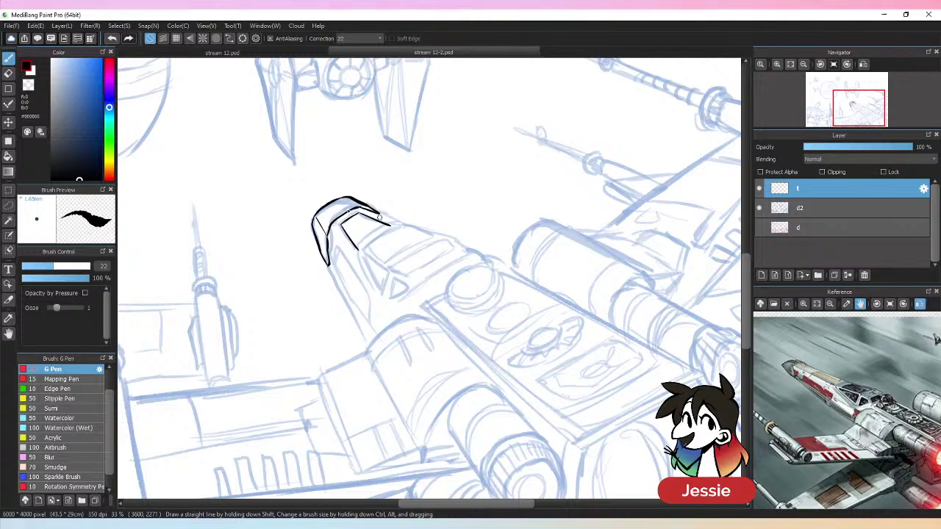
drag(329, 234, 358, 274)
drag(372, 209, 397, 222)
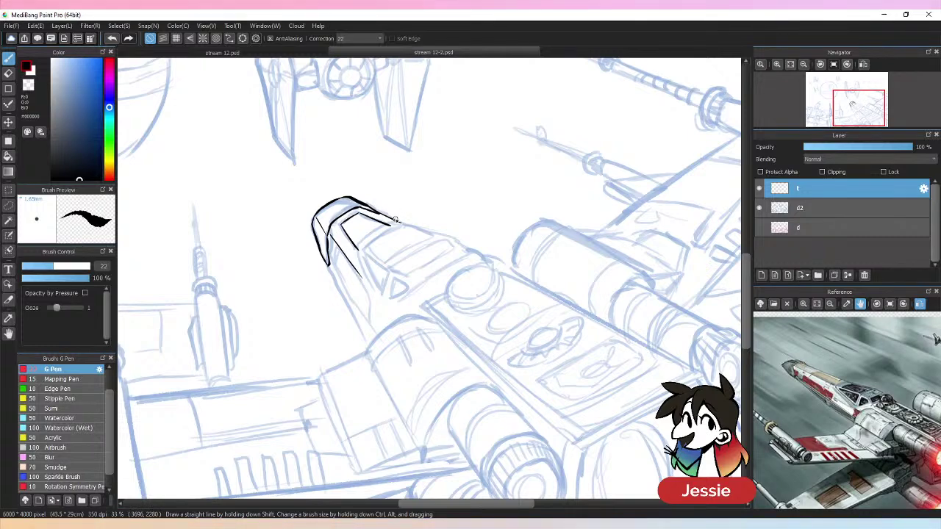
- Ink the double lower edge of the X-wing's nose and the long angular panel along its side
drag(329, 257, 374, 338)
drag(328, 263, 372, 346)
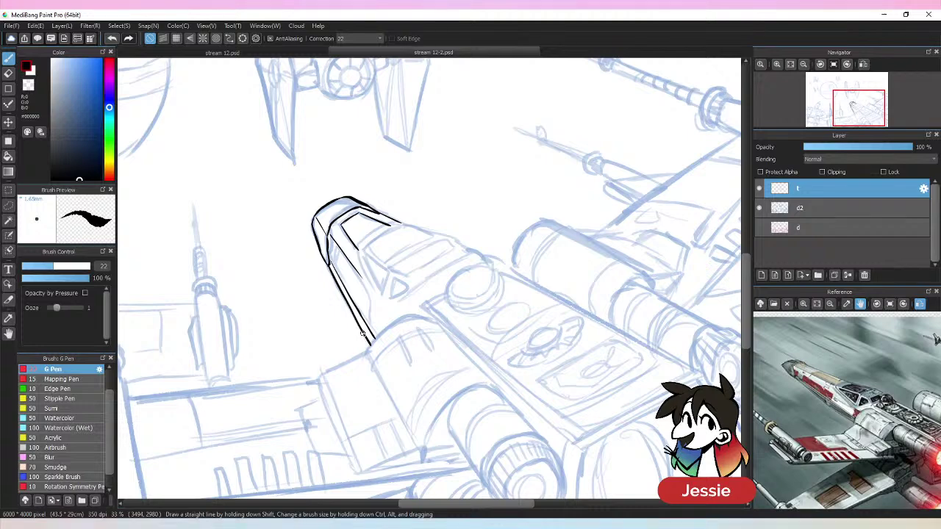
drag(327, 254, 332, 266)
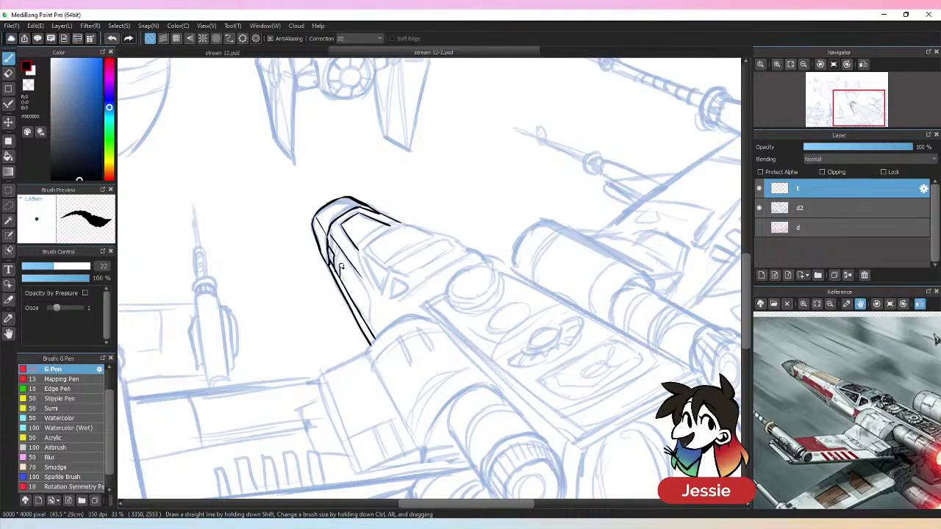
drag(336, 263, 367, 322)
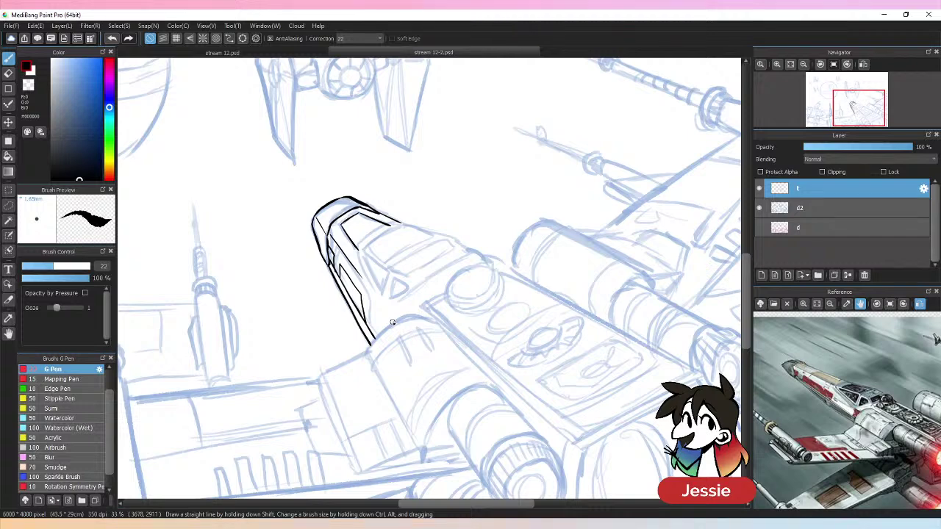
drag(367, 291, 374, 338)
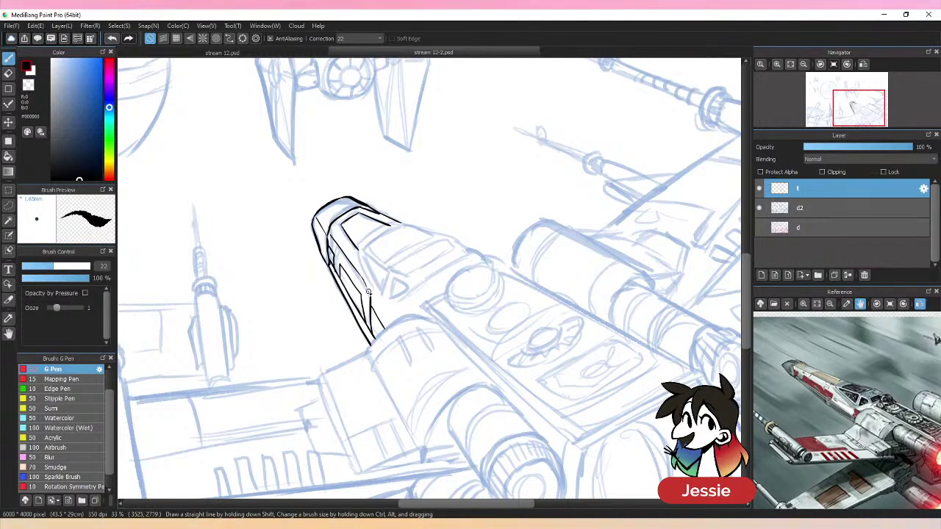
drag(375, 318, 383, 334)
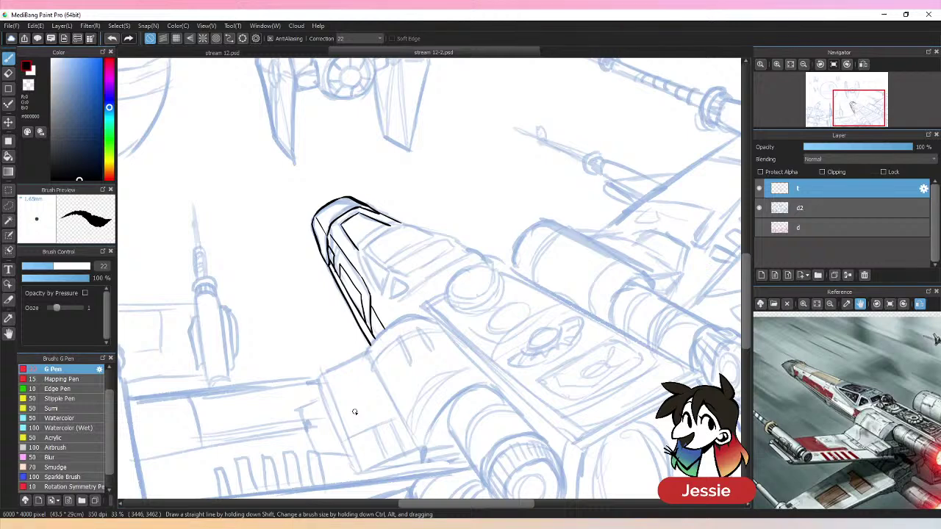
- Ink the canopy's front side edge and extend the fuselage's upper outline back over the cockpit
drag(360, 253, 383, 301)
mouse_move(361, 247)
mouse_down()
mouse_move(410, 228)
mouse_move(435, 230)
mouse_up()
key(ctrl+z)
drag(376, 211, 442, 233)
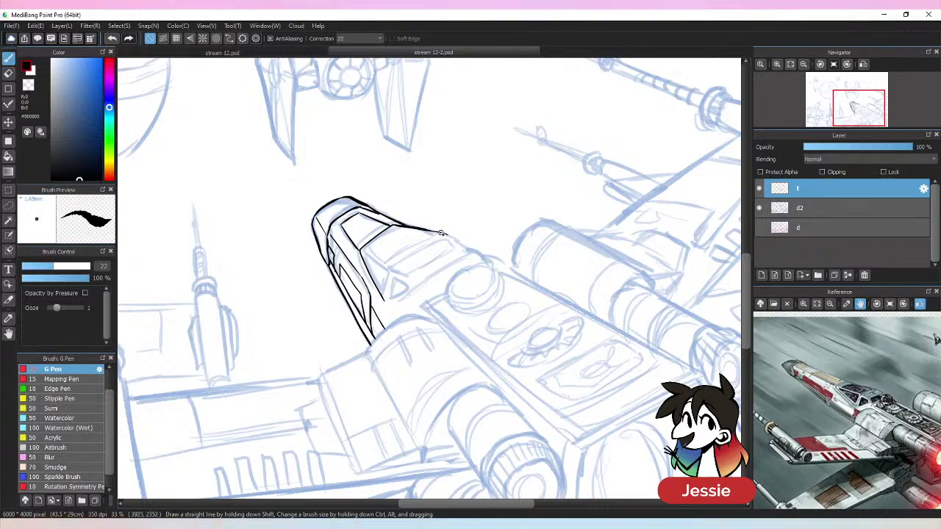
- Ink the doubled frame bar behind the front window and the four-sided outline of the middle canopy window
key(ctrl+minus)
key(ctrl+minus)
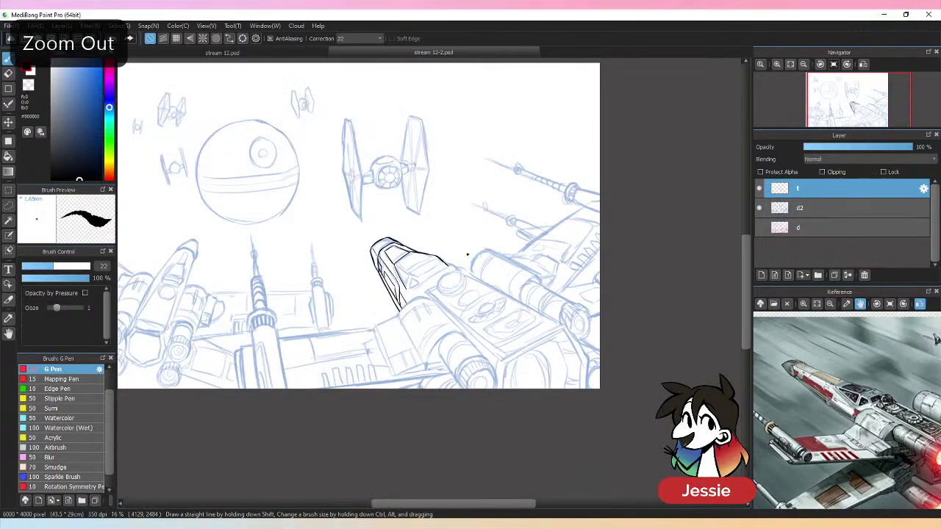
key(ctrl+plus)
key(ctrl+plus)
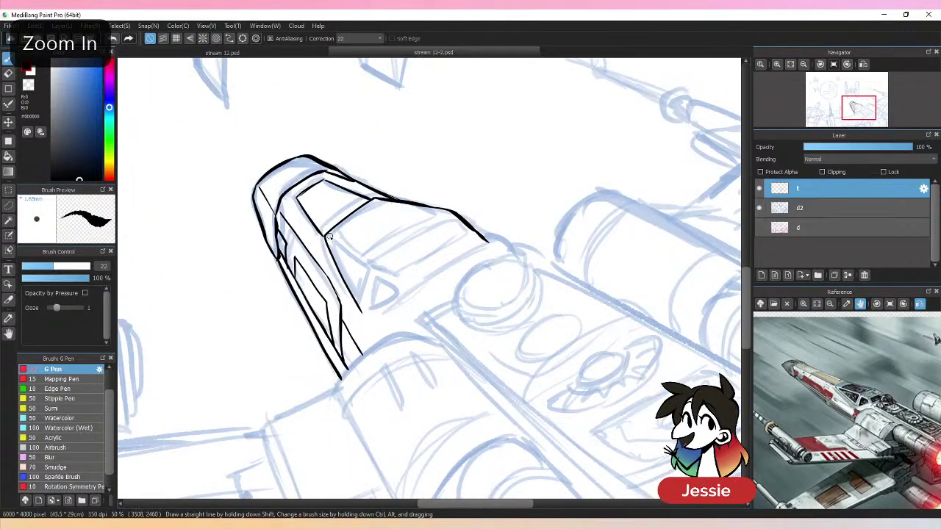
drag(326, 236, 373, 200)
key(ctrl+z)
drag(329, 235, 379, 199)
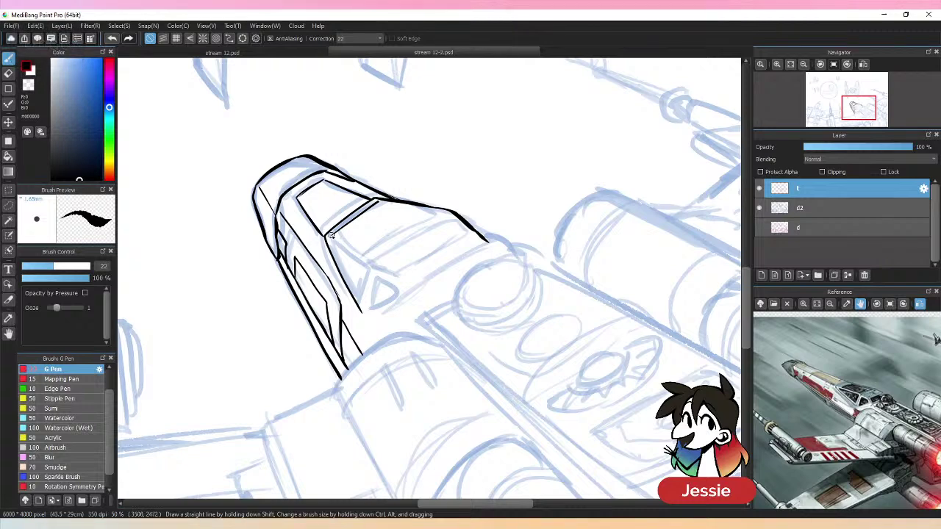
mouse_move(327, 236)
mouse_down()
mouse_move(352, 250)
mouse_move(381, 245)
mouse_move(432, 212)
mouse_up()
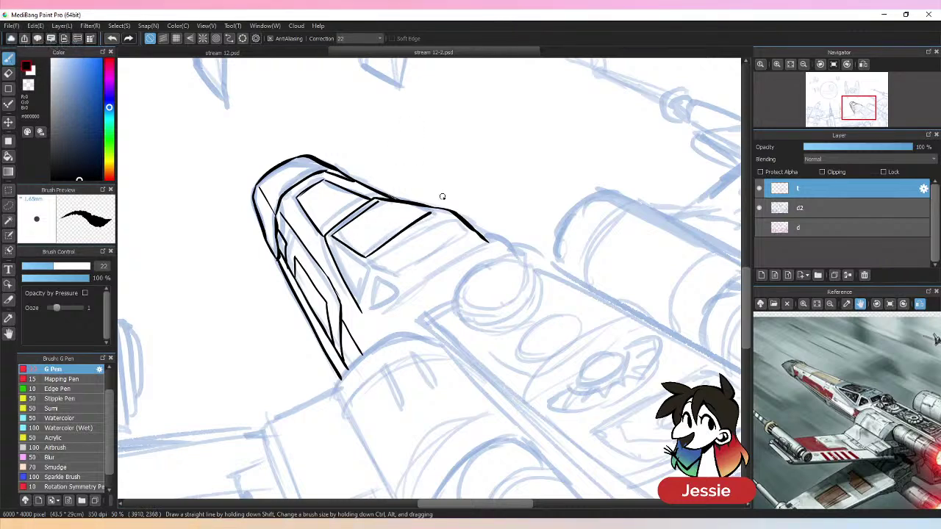
drag(377, 200, 432, 213)
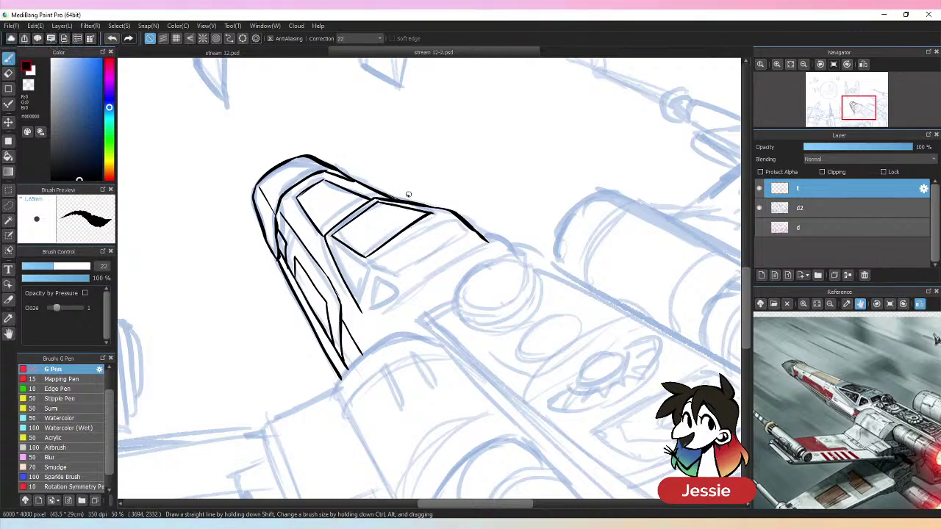
key(ctrl+z)
drag(373, 200, 435, 214)
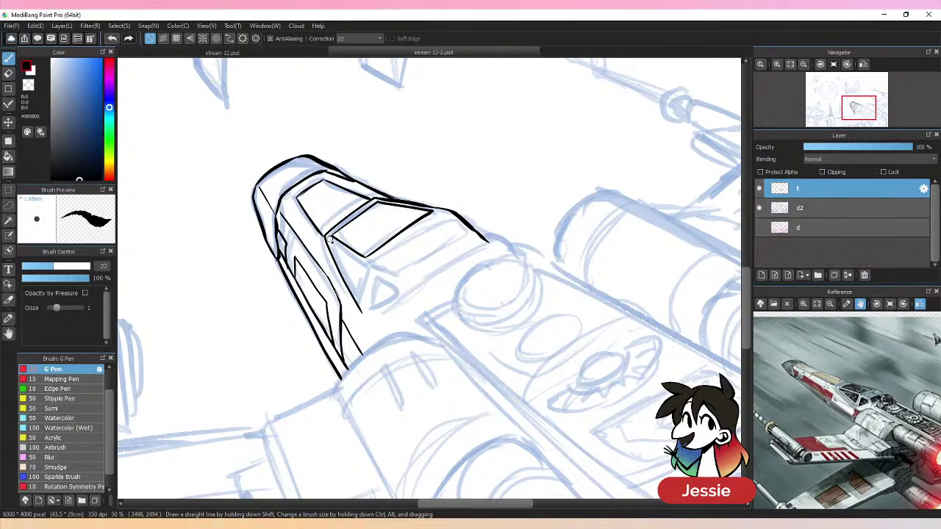
- Ink the triangular side window and the outline of the rear canopy window
mouse_move(328, 238)
mouse_down()
mouse_move(362, 299)
mouse_move(360, 255)
mouse_move(332, 242)
mouse_move(357, 256)
mouse_up()
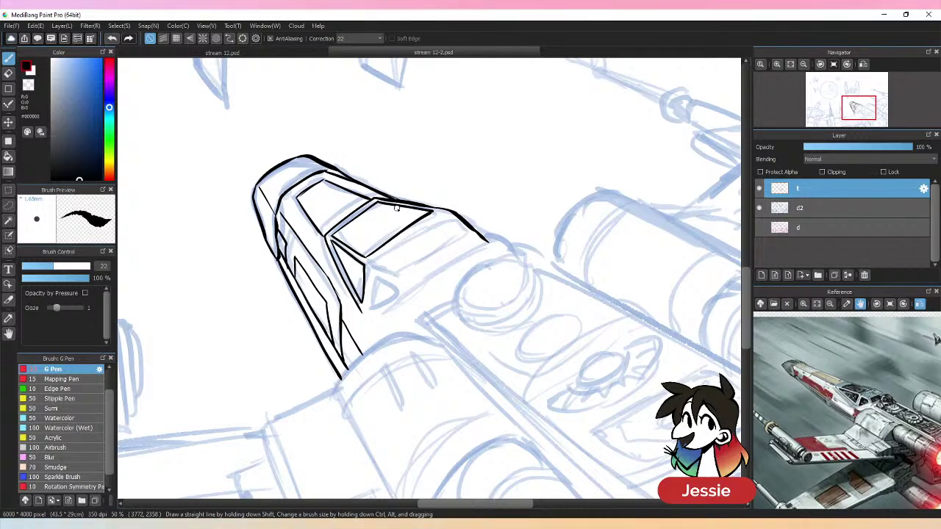
mouse_move(369, 259)
mouse_down()
mouse_move(439, 213)
mouse_move(463, 229)
mouse_up()
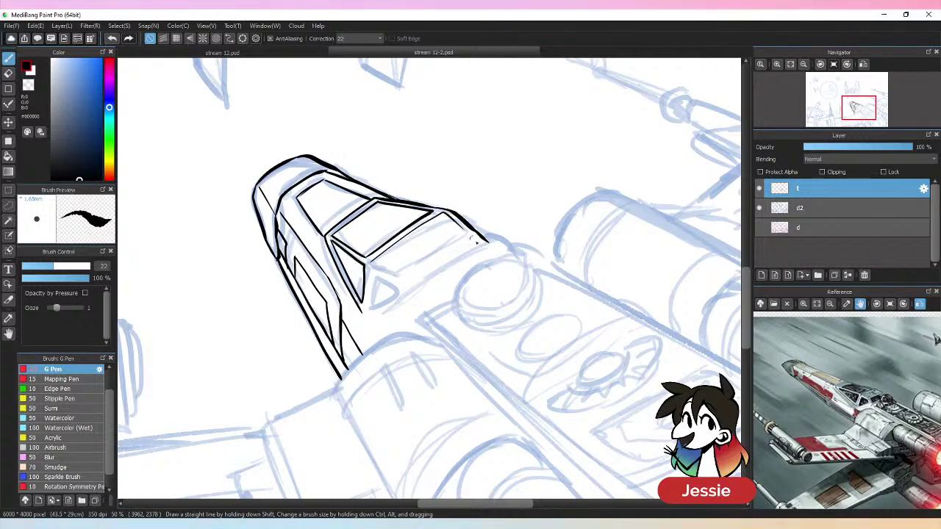
mouse_move(370, 260)
mouse_down()
mouse_move(405, 275)
mouse_move(465, 233)
mouse_up()
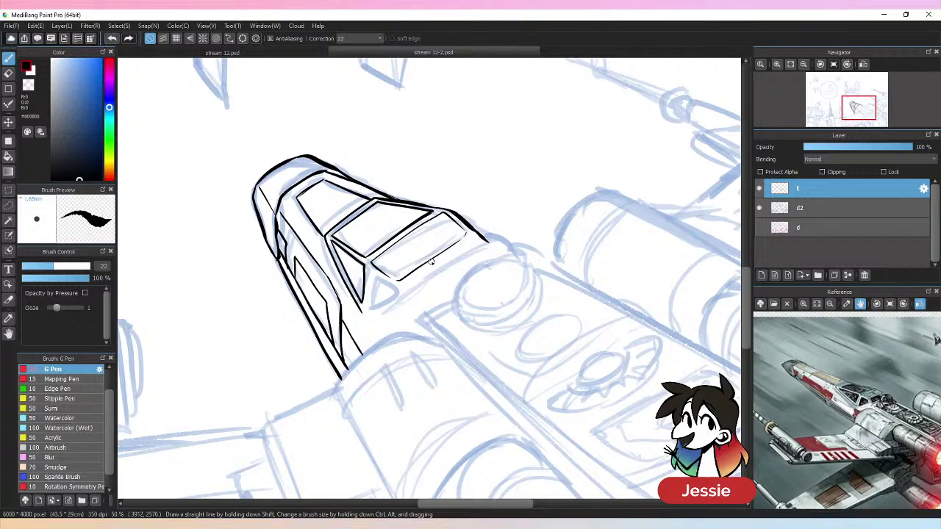
- Examine the inked nose and canopy both within the whole composition and up close
key(ctrl+minus)
key(ctrl+minus)
key(ctrl+minus)
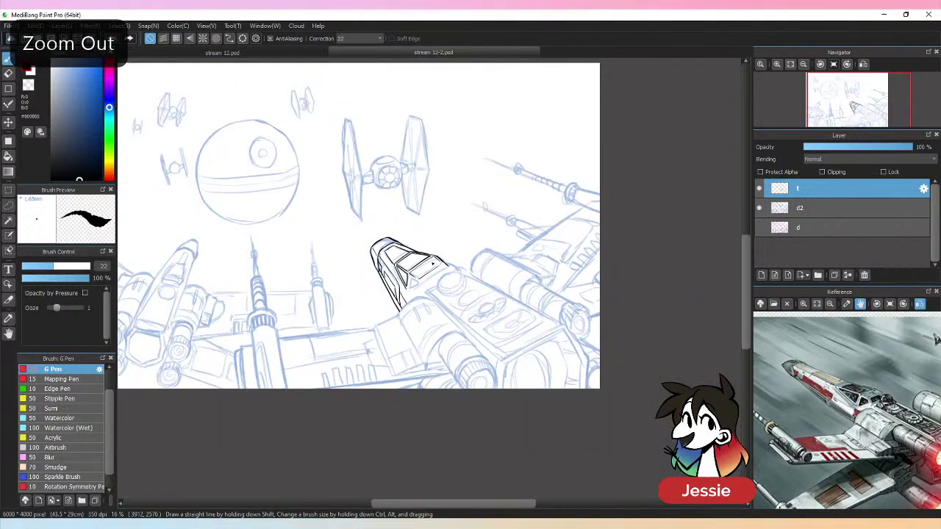
key(ctrl+plus)
key(ctrl+plus)
key(ctrl+plus)
key(ctrl+plus)
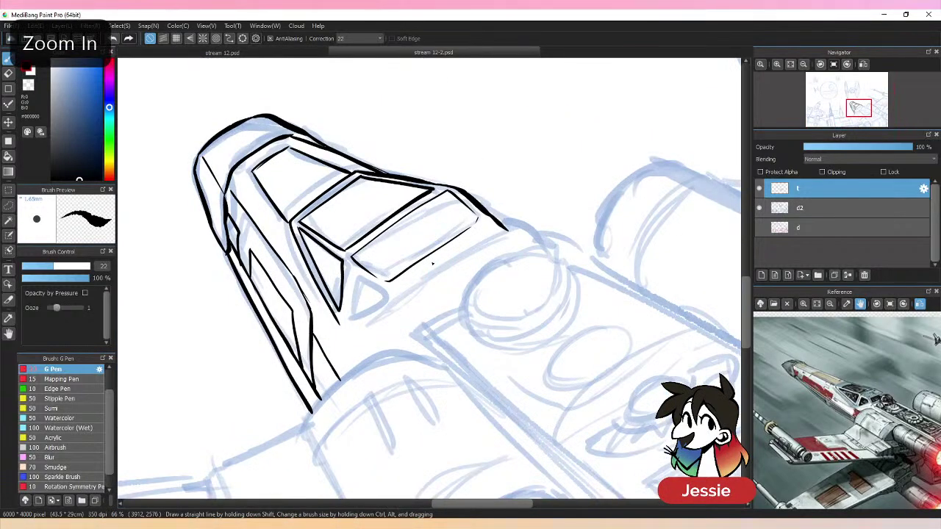
key(ctrl+minus)
key(ctrl+minus)
key(ctrl+minus)
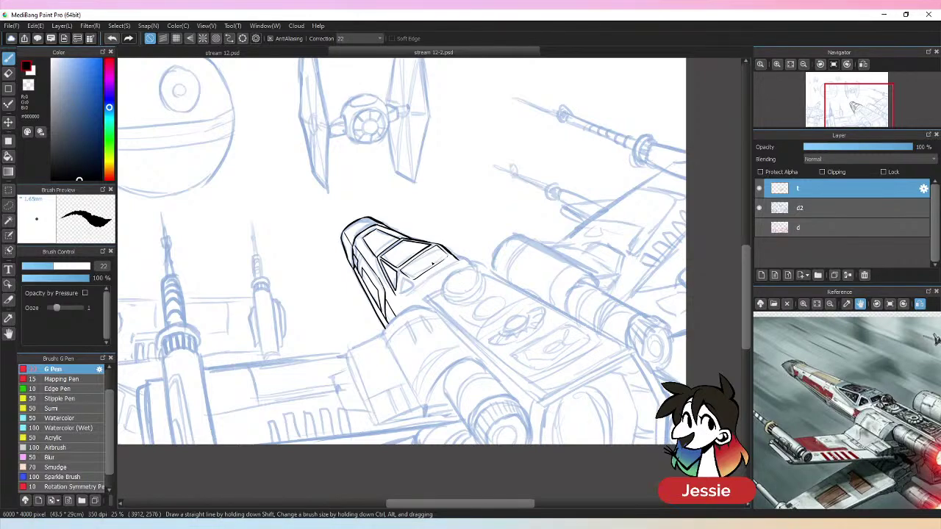
key(ctrl+plus)
key(ctrl+plus)
key(ctrl+plus)
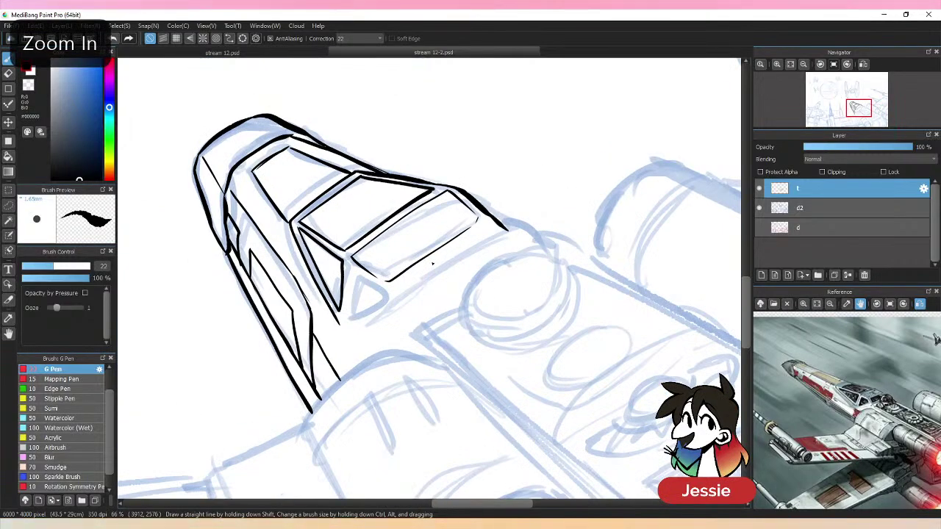
- Erase the inked canopy windows and the upper edges just behind the nose tip, keeping the tip and side panel
key(e)
mouse_move(375, 250)
mouse_down()
mouse_move(356, 232)
mouse_move(393, 186)
mouse_move(363, 188)
mouse_move(306, 222)
mouse_move(404, 167)
mouse_move(313, 243)
mouse_move(338, 300)
mouse_move(345, 253)
mouse_move(354, 276)
mouse_move(397, 278)
mouse_move(451, 241)
mouse_up()
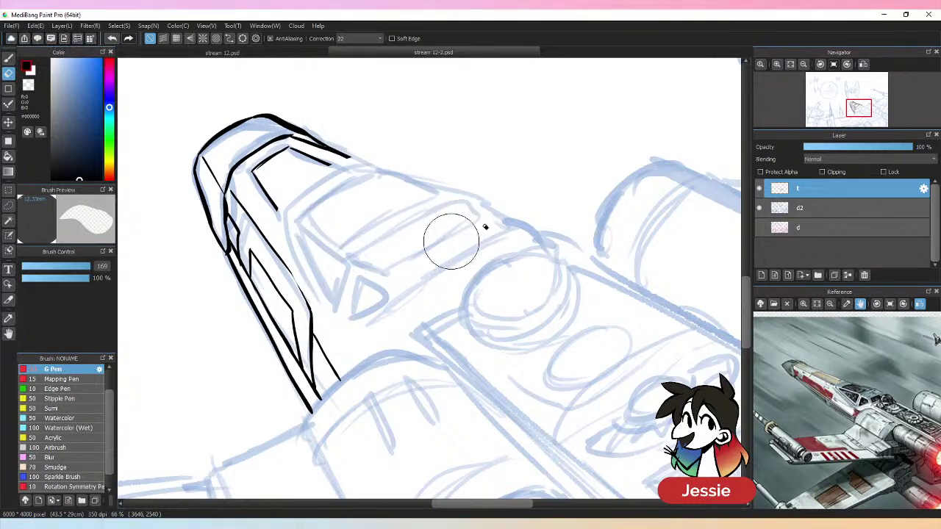
mouse_move(256, 177)
mouse_down()
mouse_move(271, 150)
mouse_move(262, 154)
mouse_move(287, 172)
mouse_move(272, 188)
mouse_move(297, 221)
mouse_move(315, 180)
mouse_move(368, 171)
mouse_move(340, 194)
mouse_move(323, 172)
mouse_up()
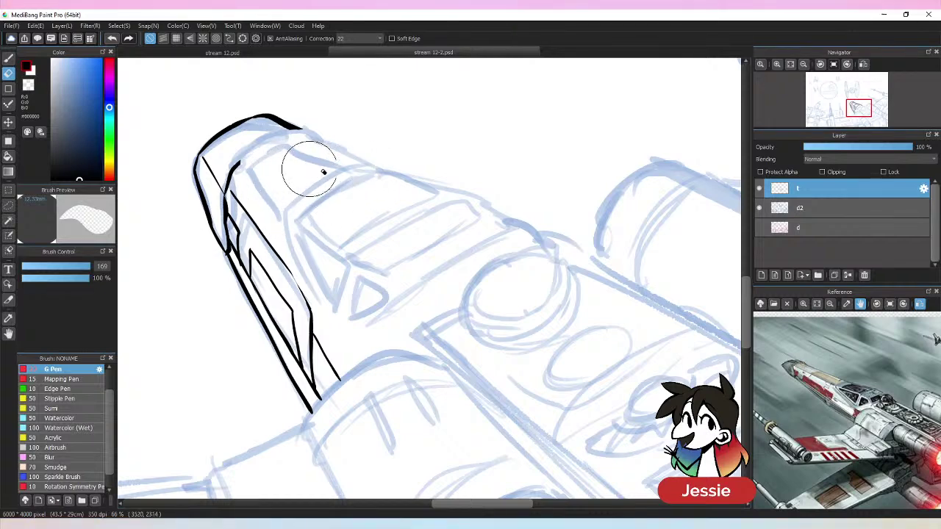
- Re-ink the thick rear edge of the nose cap and join it to the upper outline
key(b)
drag(232, 168, 302, 141)
key(ctrl+z)
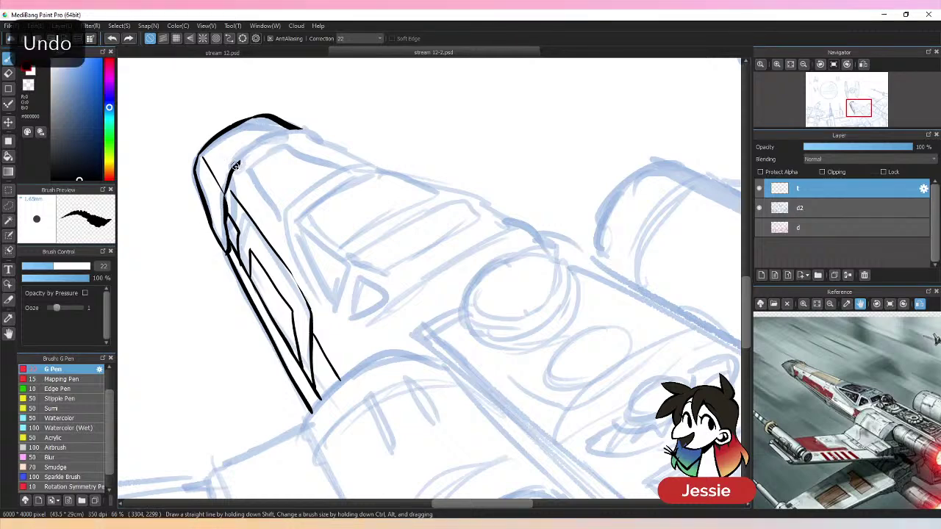
mouse_move(232, 167)
mouse_down()
mouse_move(301, 136)
mouse_move(336, 151)
mouse_move(292, 129)
mouse_move(333, 147)
mouse_up()
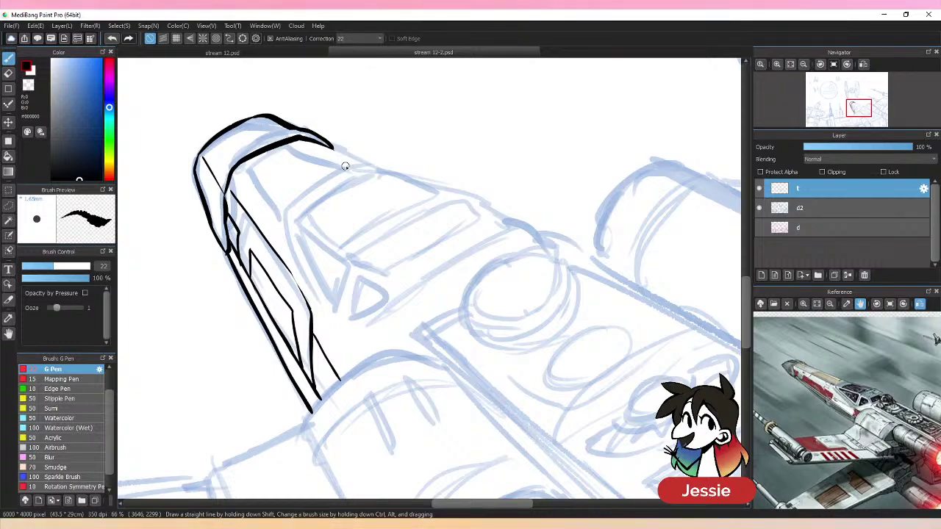
- Ink the front canopy section directly behind the nose cap with two side edges and a slanted rear edge
key(ctrl+minus)
key(ctrl+plus)
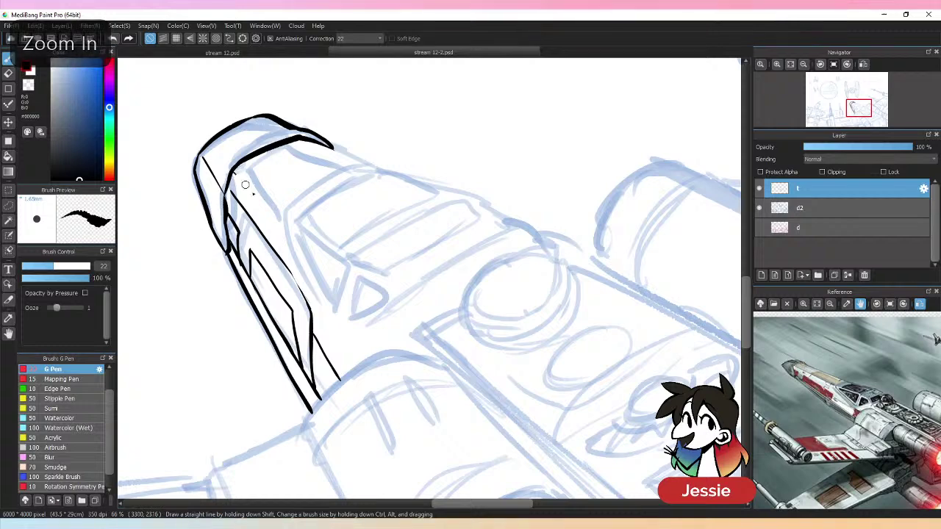
drag(235, 175, 291, 235)
drag(298, 139, 358, 166)
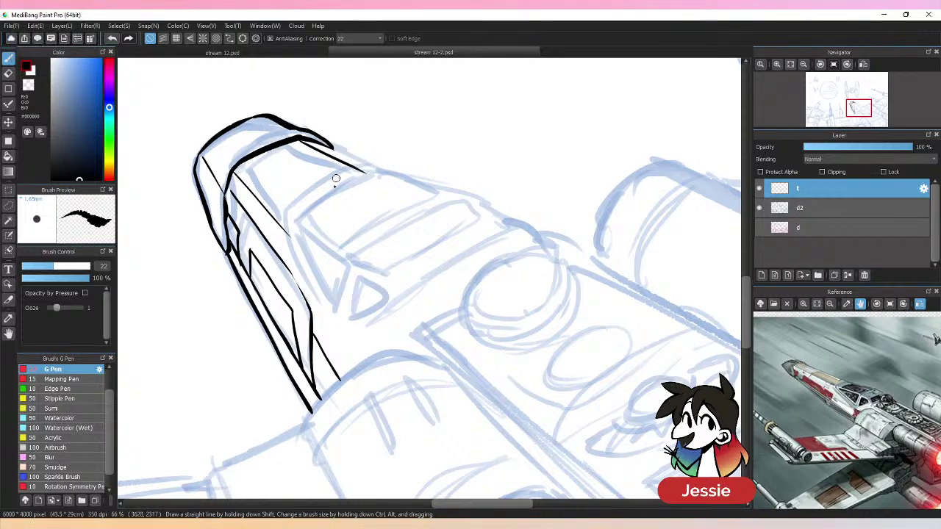
drag(279, 222, 366, 174)
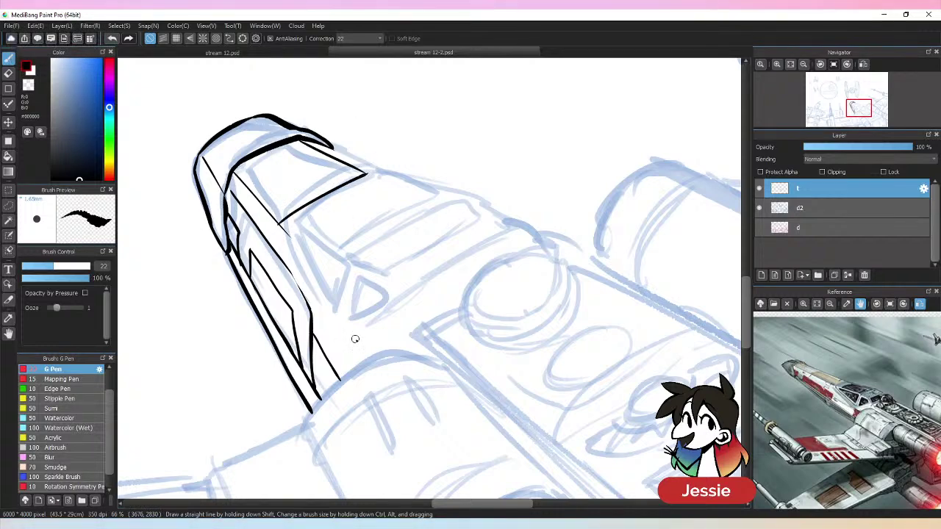
- Clean up the front canopy section's lower rear corner and ink a second line parallel to its rear edge
key(e)
drag(293, 227, 334, 246)
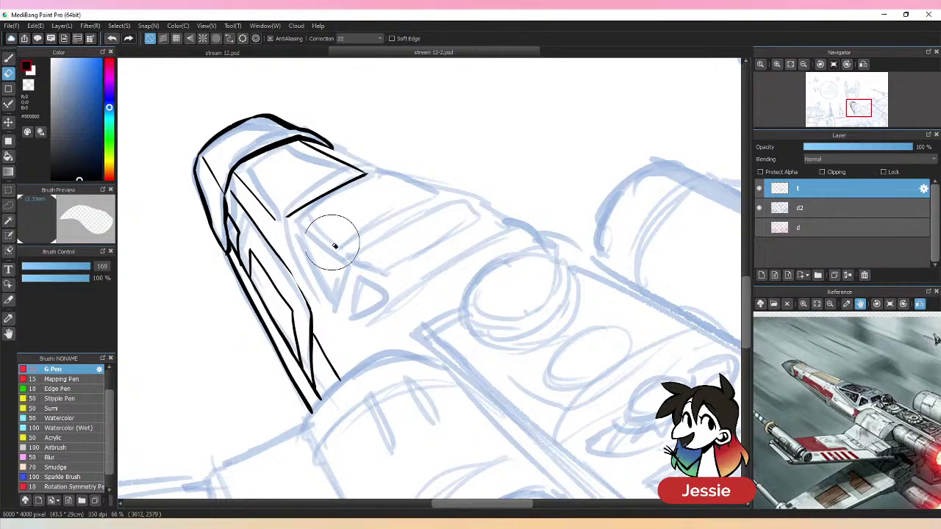
key(b)
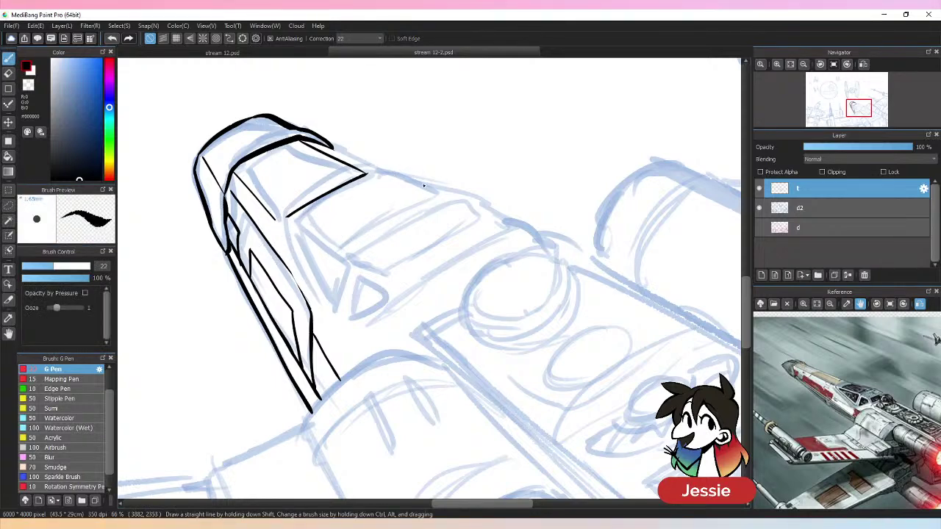
key(e)
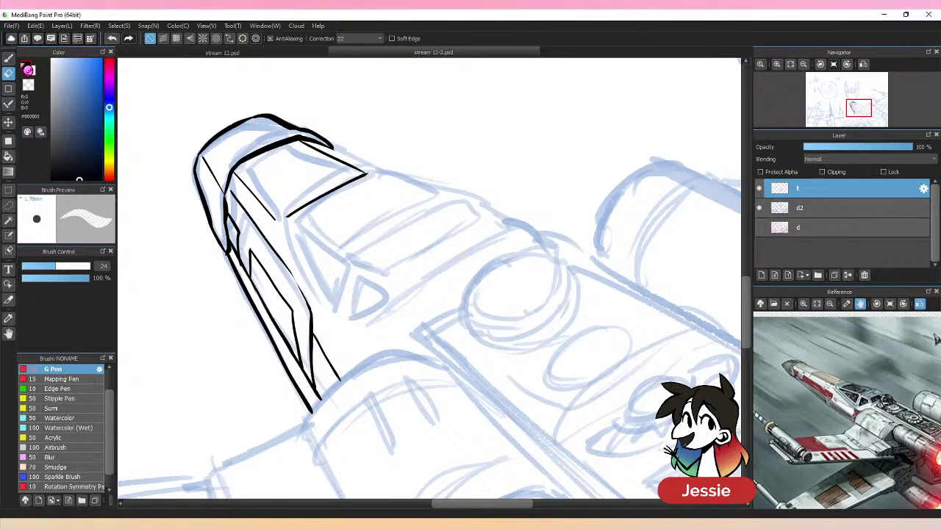
key(b)
drag(276, 220, 288, 215)
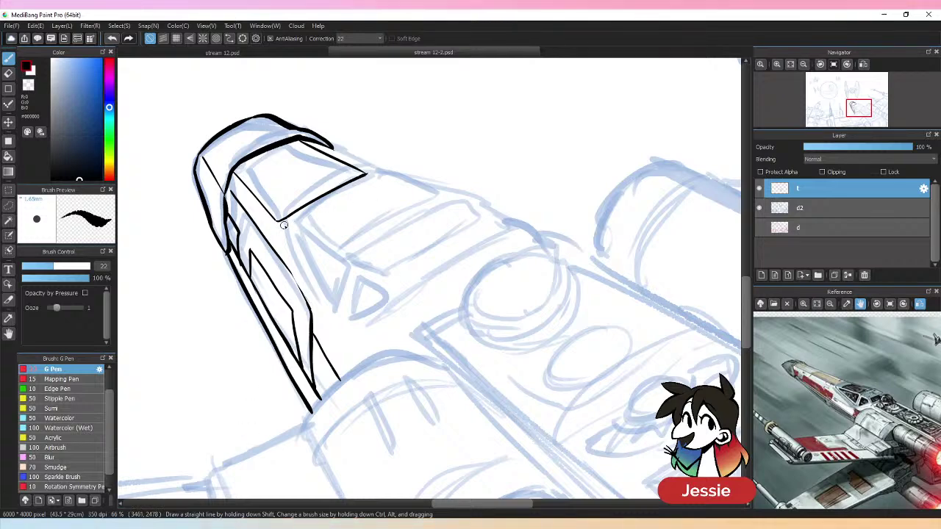
drag(284, 223, 377, 177)
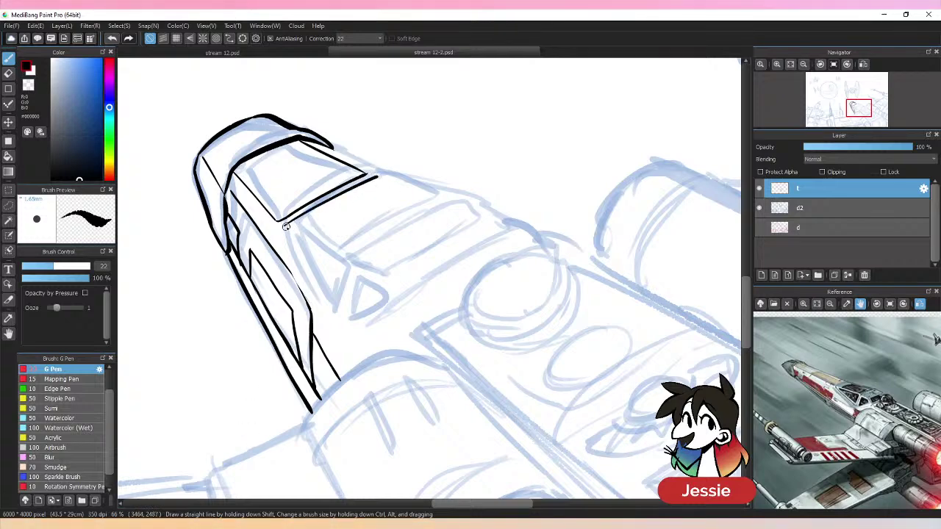
- Ink the large four-sided canopy window and, along its lower side, a narrow and a small rounded triangular side window
mouse_move(286, 227)
mouse_down()
mouse_move(324, 262)
mouse_move(430, 198)
mouse_up()
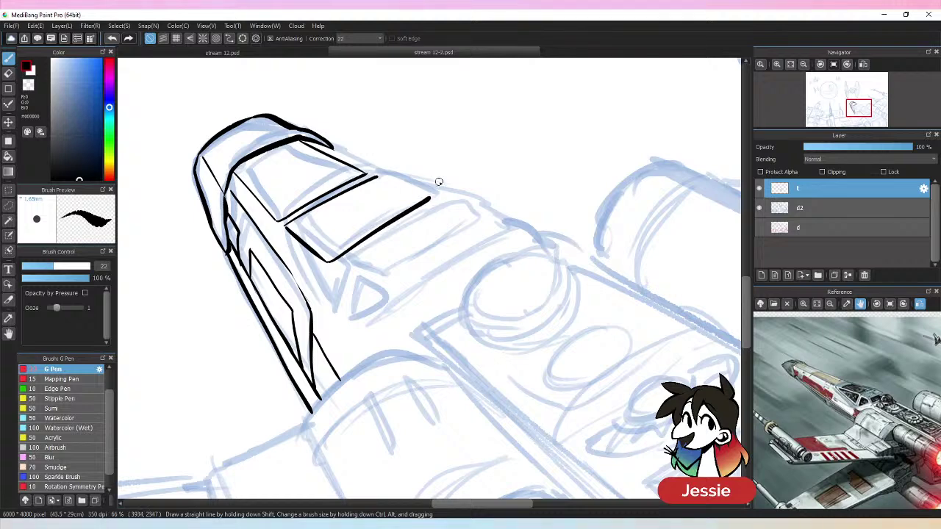
drag(377, 177, 433, 196)
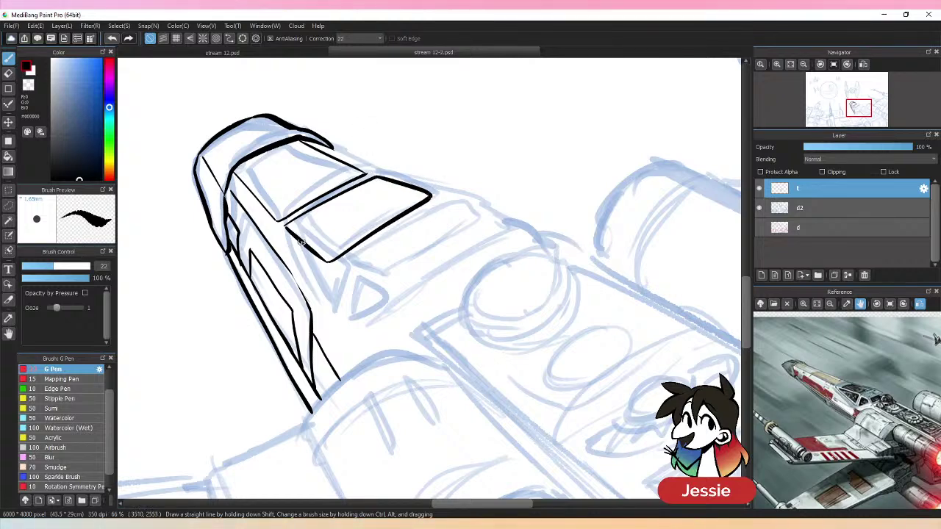
mouse_move(285, 229)
mouse_down()
mouse_move(323, 292)
mouse_move(293, 244)
mouse_move(344, 288)
mouse_up()
key(ctrl+z)
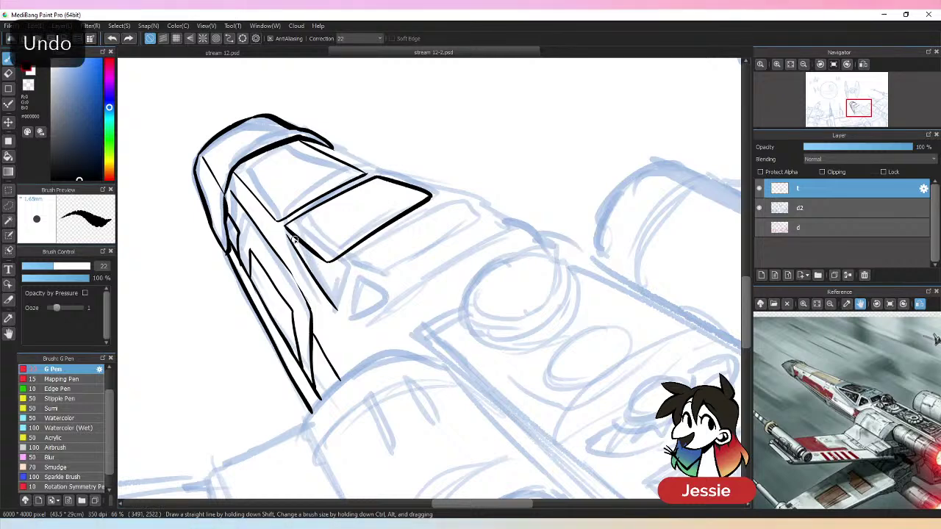
drag(290, 235, 331, 273)
key(ctrl+z)
mouse_move(285, 232)
mouse_down()
mouse_move(336, 308)
mouse_move(337, 275)
mouse_move(344, 318)
mouse_up()
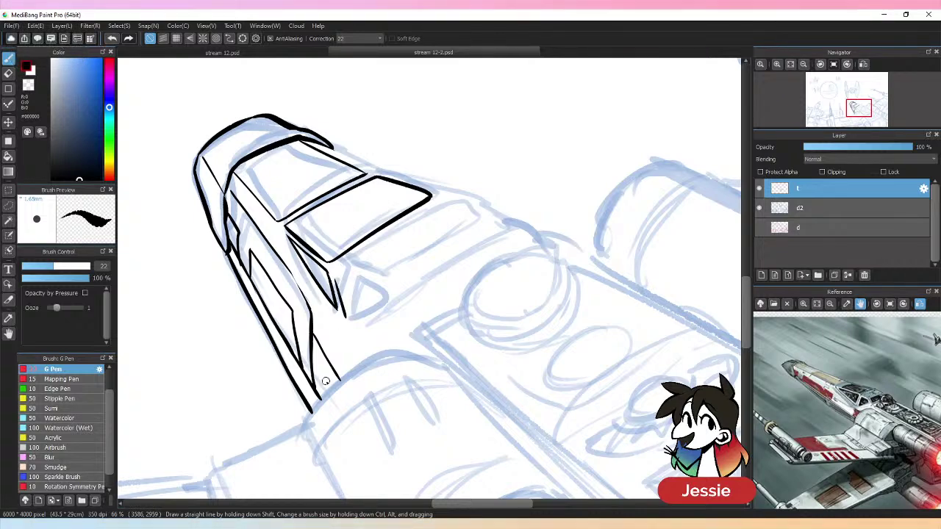
mouse_move(333, 278)
mouse_down()
mouse_move(370, 289)
mouse_move(364, 301)
mouse_move(374, 303)
mouse_move(344, 318)
mouse_up()
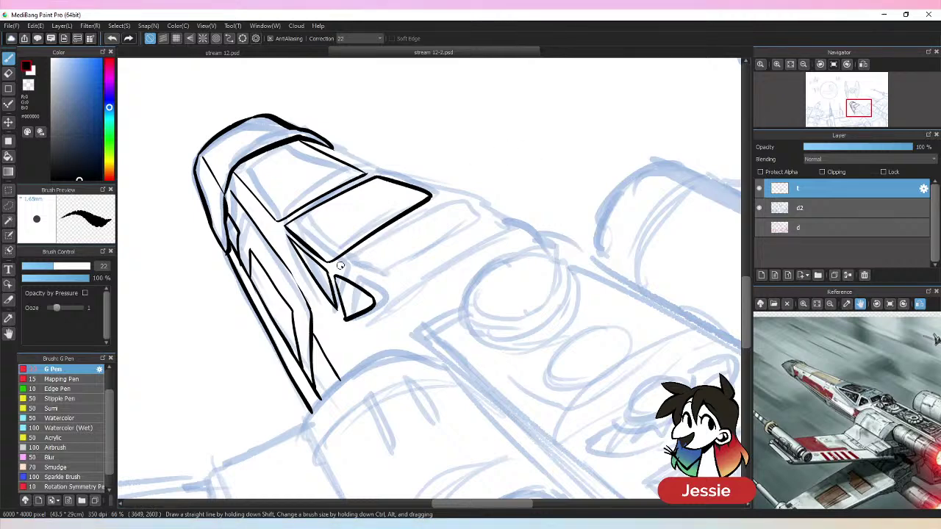
- Ink the rounded rear canopy window with its adjoining frame edge and the narrow slanted panel behind it
drag(345, 258, 448, 204)
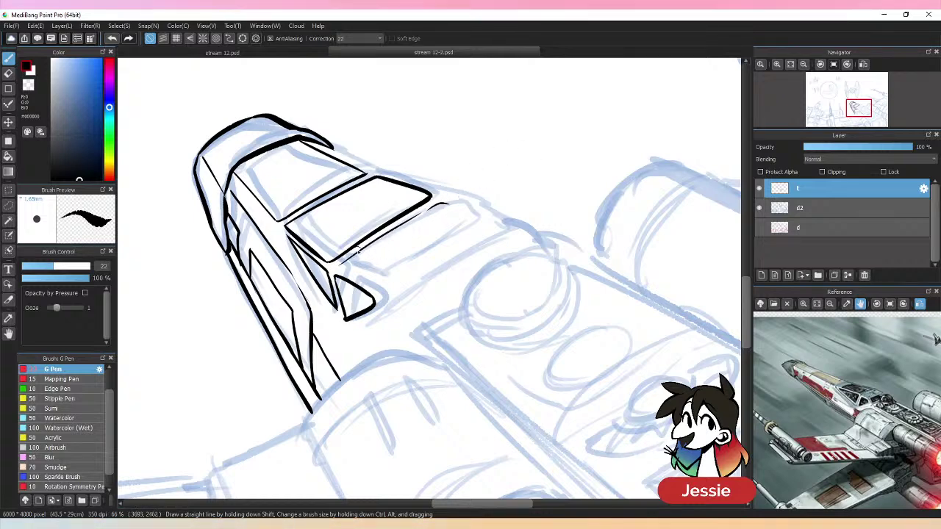
mouse_move(341, 266)
mouse_down()
mouse_move(385, 285)
mouse_move(446, 244)
mouse_move(453, 209)
mouse_move(463, 232)
mouse_up()
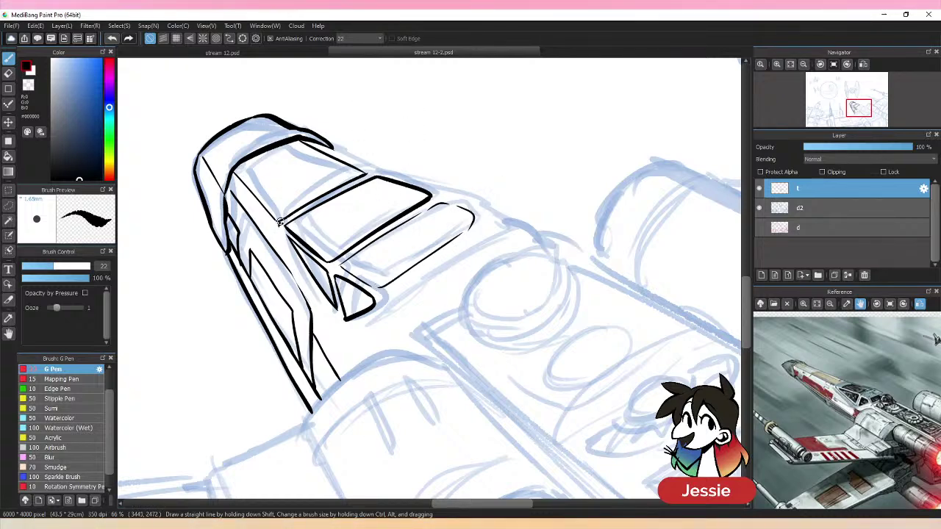
mouse_move(279, 222)
mouse_down()
mouse_move(346, 327)
mouse_move(342, 321)
mouse_move(346, 382)
mouse_move(338, 376)
mouse_move(371, 314)
mouse_move(412, 270)
mouse_move(379, 312)
mouse_move(476, 243)
mouse_up()
key(ctrl+z)
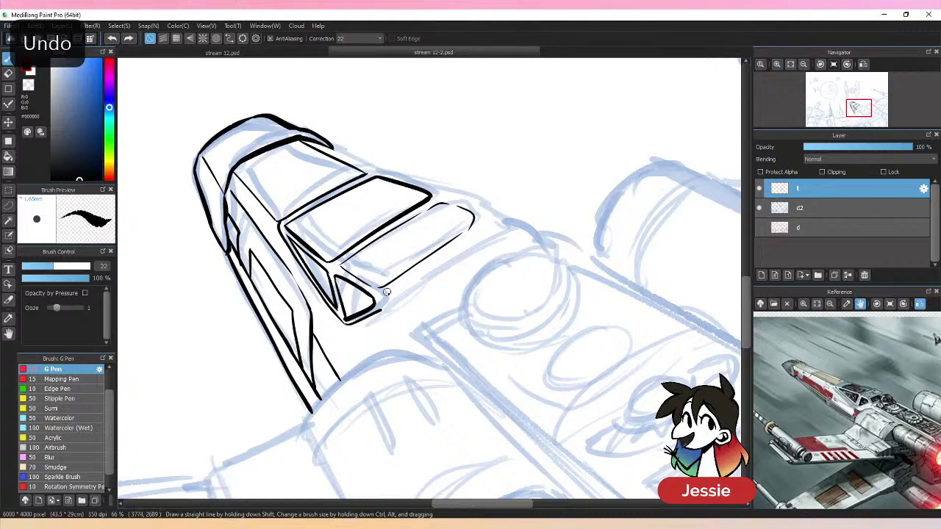
drag(387, 301, 489, 222)
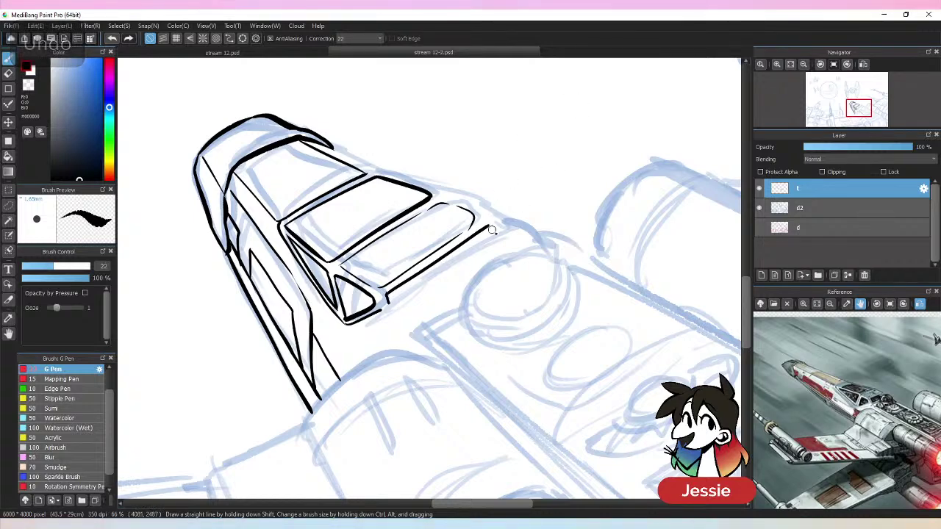
mouse_move(388, 295)
mouse_down()
mouse_move(510, 245)
mouse_move(486, 217)
mouse_move(507, 240)
mouse_up()
- Redo the canopy frame's lower edge and ink its upper outline down to the rear corner, closing the frame
key(e)
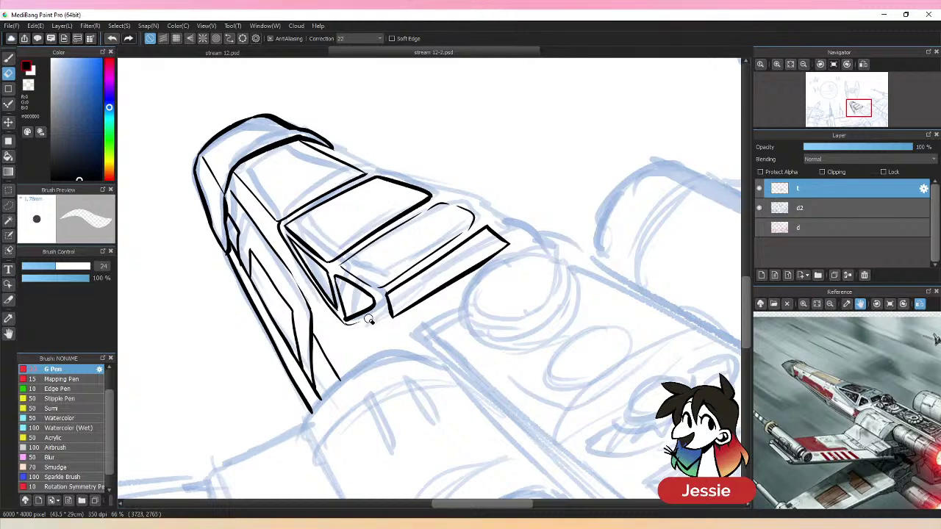
key(b)
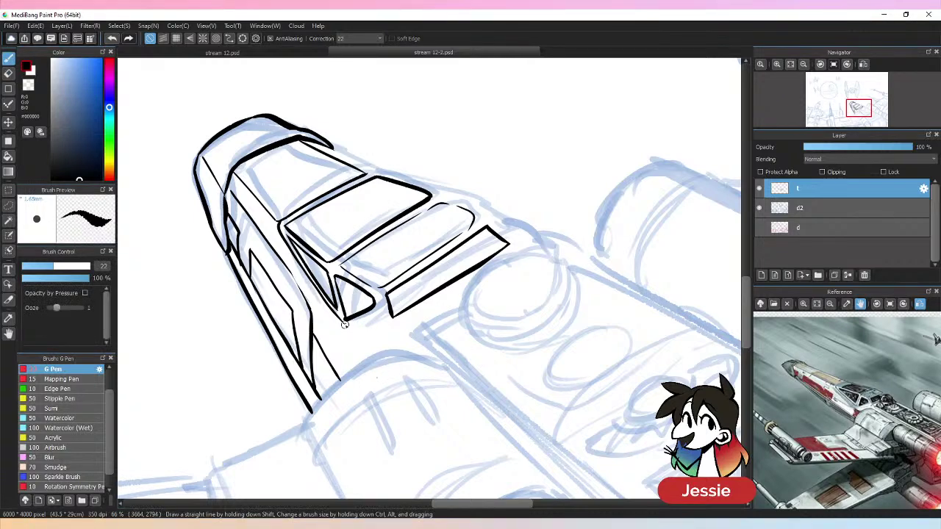
mouse_move(344, 324)
mouse_down()
mouse_move(390, 325)
mouse_move(484, 271)
mouse_up()
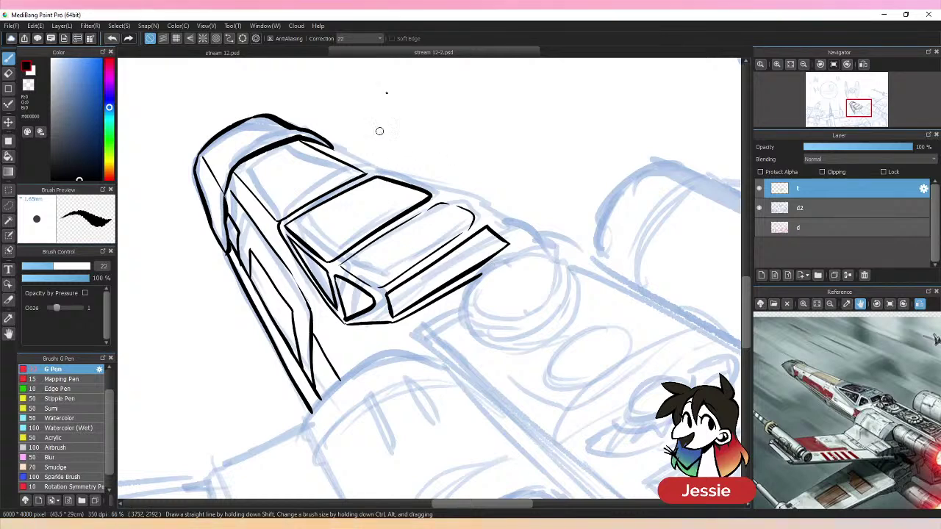
mouse_move(366, 172)
mouse_down()
mouse_move(451, 192)
mouse_move(514, 241)
mouse_up()
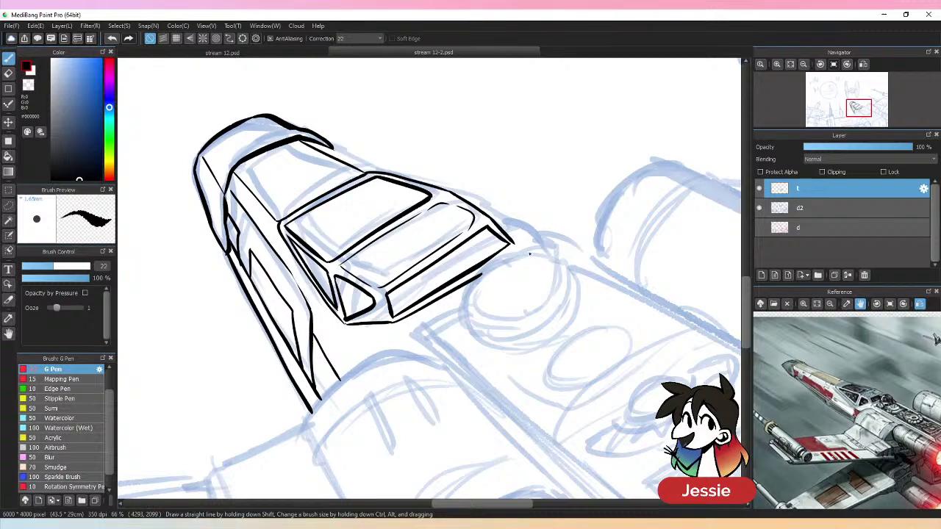
drag(474, 277, 516, 239)
- Try to extend the nose cap's upper outline towards the canopy
key(ctrl+minus)
key(ctrl+minus)
key(ctrl+minus)
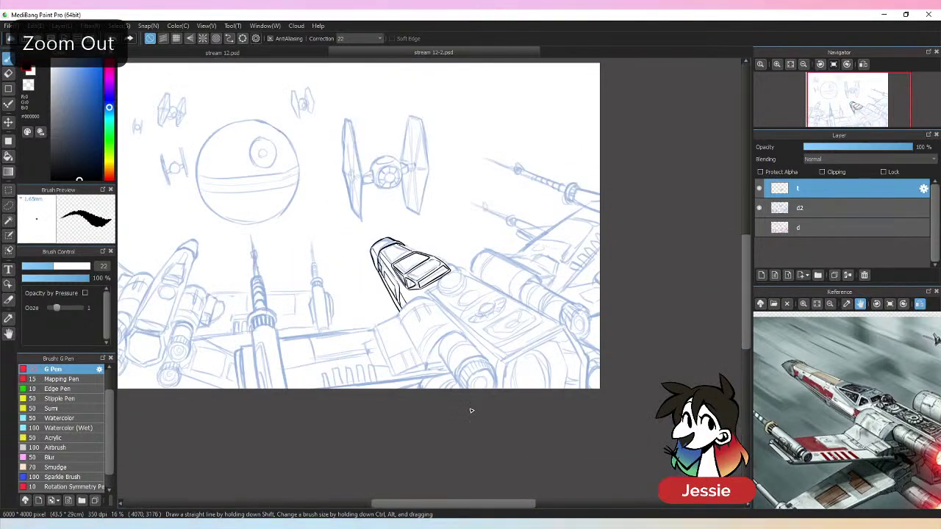
key(ctrl+plus)
key(ctrl+plus)
key(ctrl+plus)
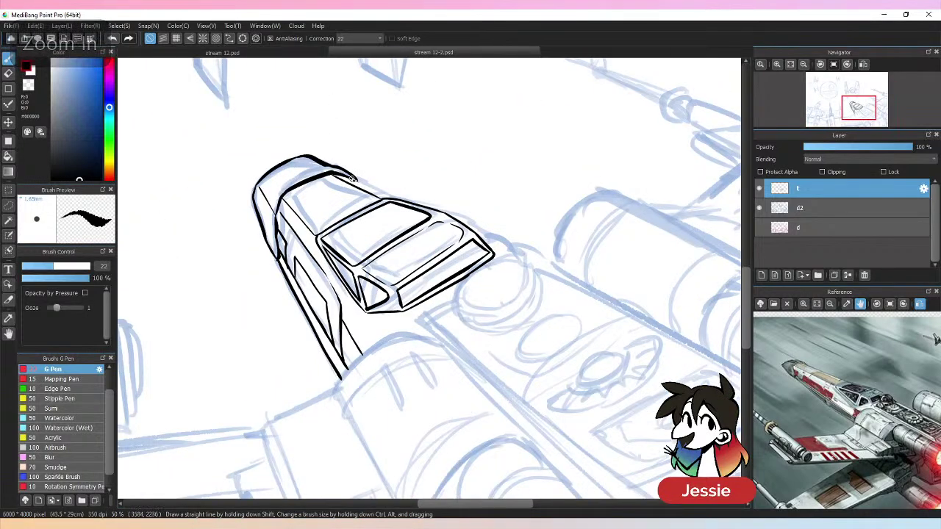
drag(357, 179, 382, 192)
key(ctrl+z)
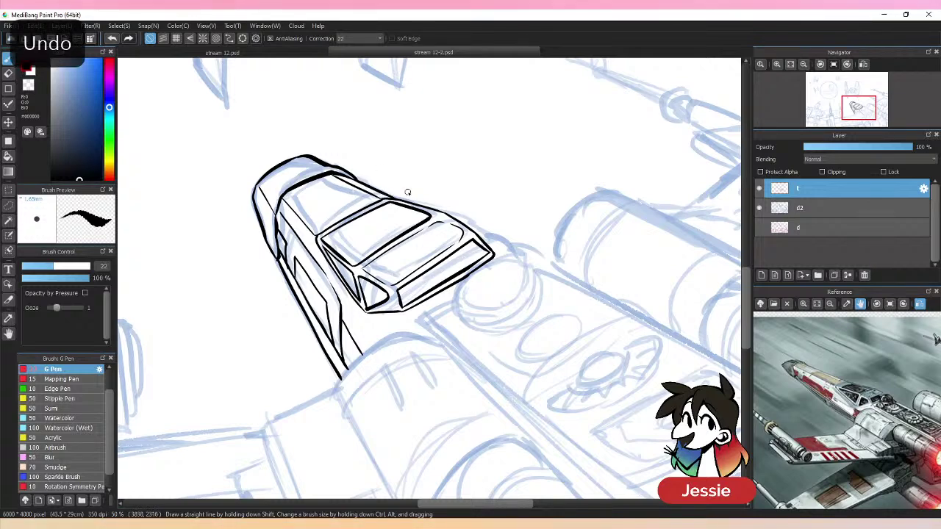
- Ink the closed round outline of the droid dome directly behind the canopy and clean up its overlapping lines
scroll(533, 353, down, 3)
scroll(533, 353, right, 2)
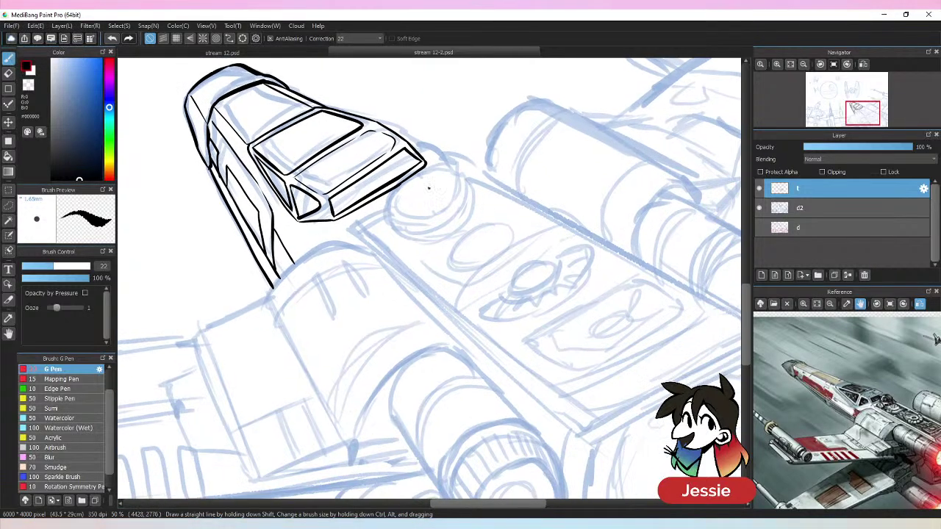
drag(397, 186, 426, 163)
drag(412, 300, 432, 167)
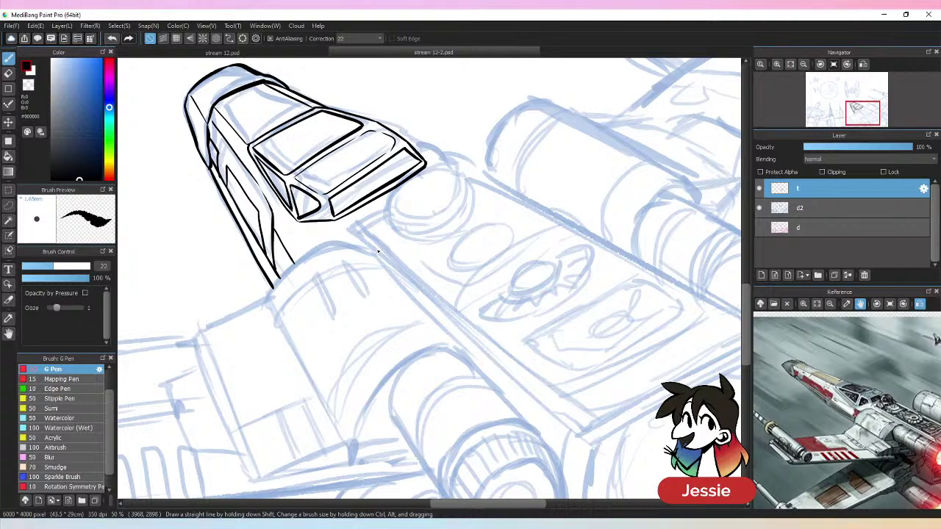
key(e)
mouse_move(396, 188)
mouse_down()
mouse_move(409, 171)
mouse_move(404, 183)
mouse_move(419, 166)
mouse_move(437, 165)
mouse_move(407, 169)
mouse_move(388, 203)
mouse_move(393, 217)
mouse_up()
key(b)
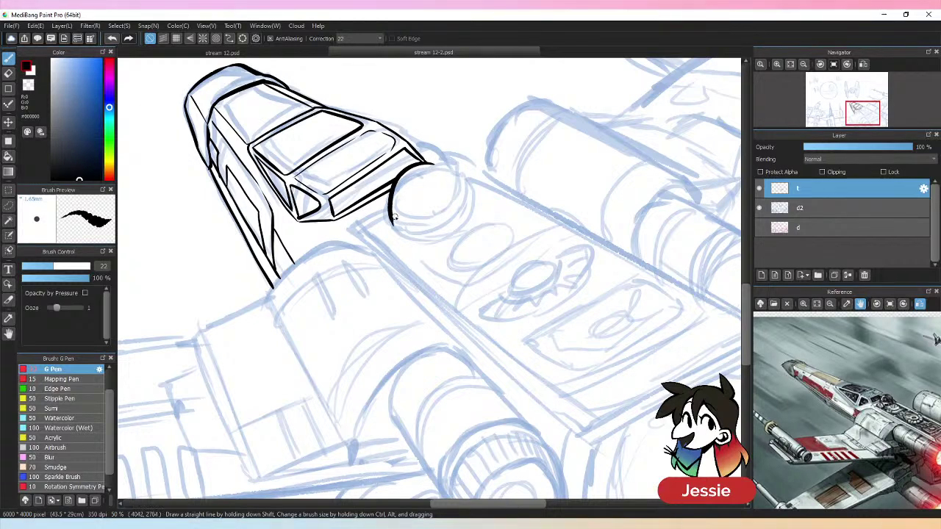
drag(436, 164, 472, 199)
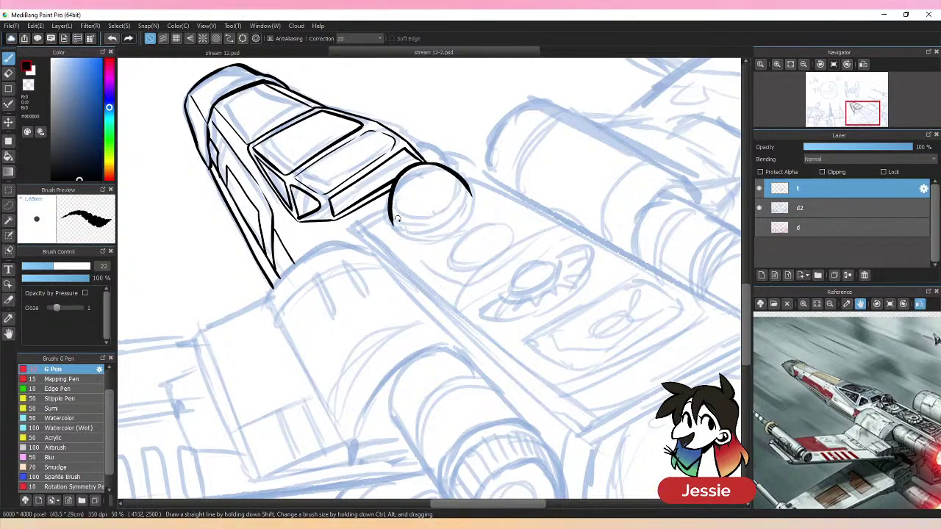
mouse_move(391, 219)
mouse_down()
mouse_move(456, 223)
mouse_move(465, 186)
mouse_move(462, 222)
mouse_up()
key(e)
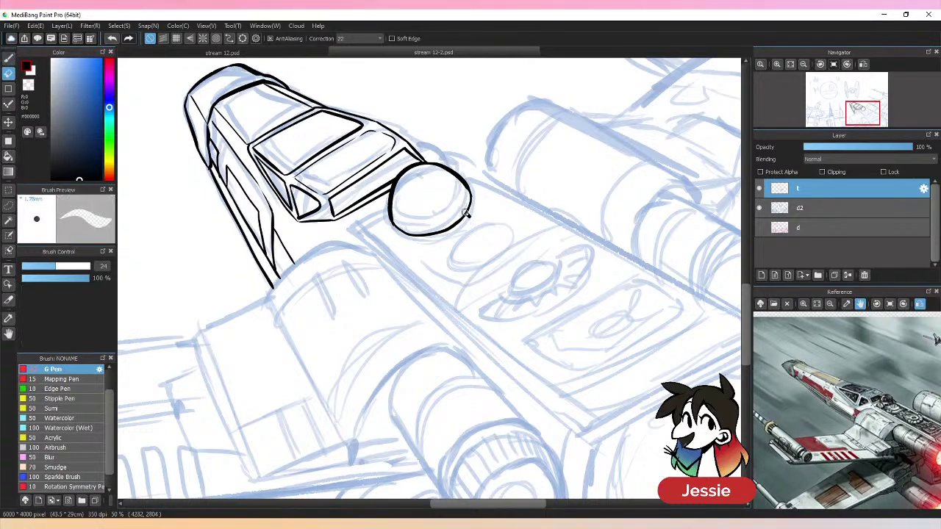
key(b)
- Ink the droid dome's round double-ringed eye, its curved bands and a second line around its lower rim
drag(402, 208, 403, 222)
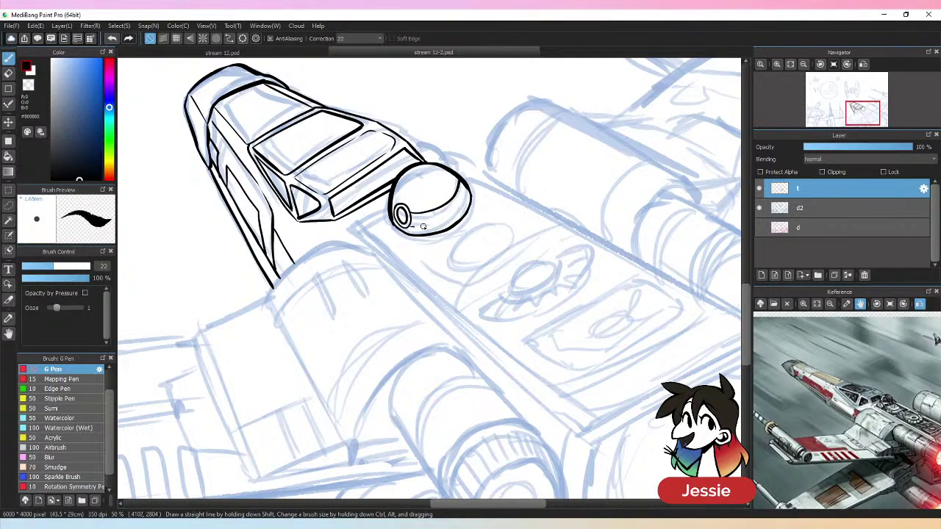
drag(422, 226, 466, 187)
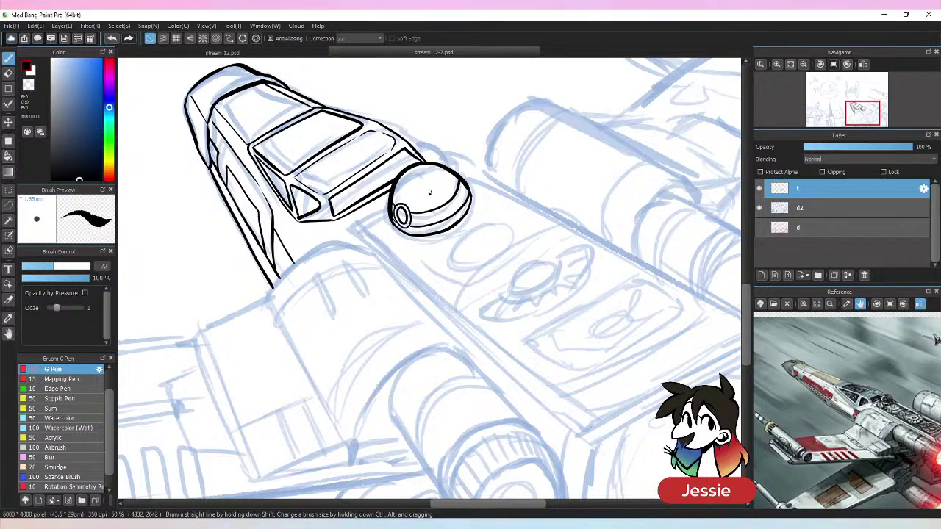
mouse_move(397, 231)
mouse_down()
mouse_move(430, 236)
mouse_move(468, 219)
mouse_up()
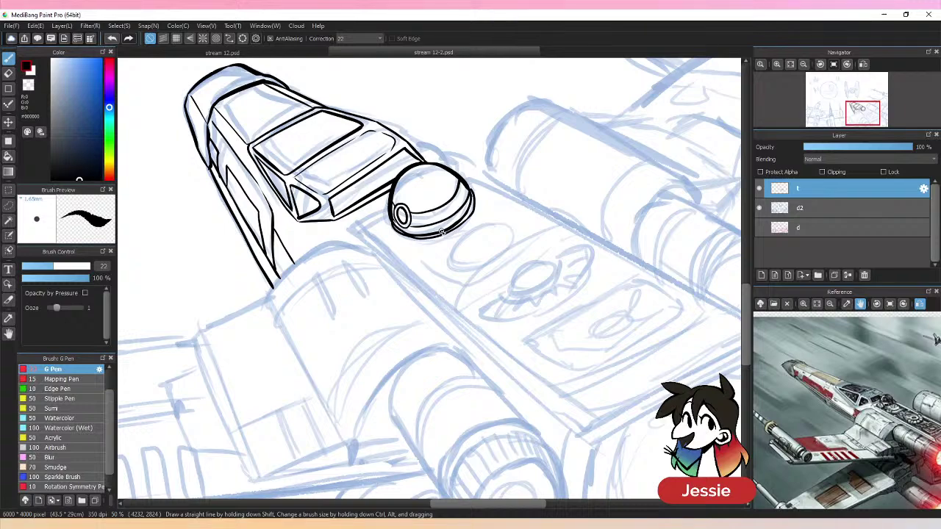
- Enlarge the rear fuselage in the reference image and ink a small bracket on either side of the droid dome
scroll(890, 432, up, 2)
click(803, 304)
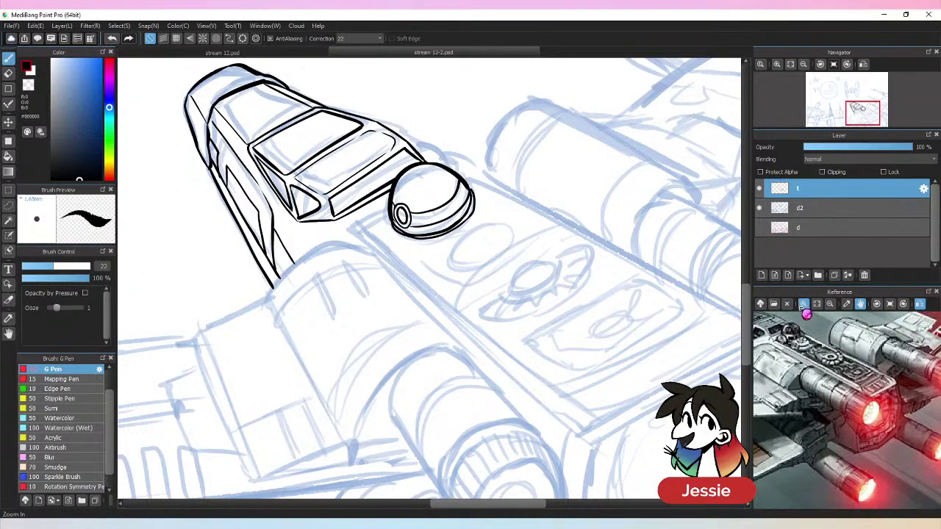
click(803, 305)
click(803, 304)
click(829, 304)
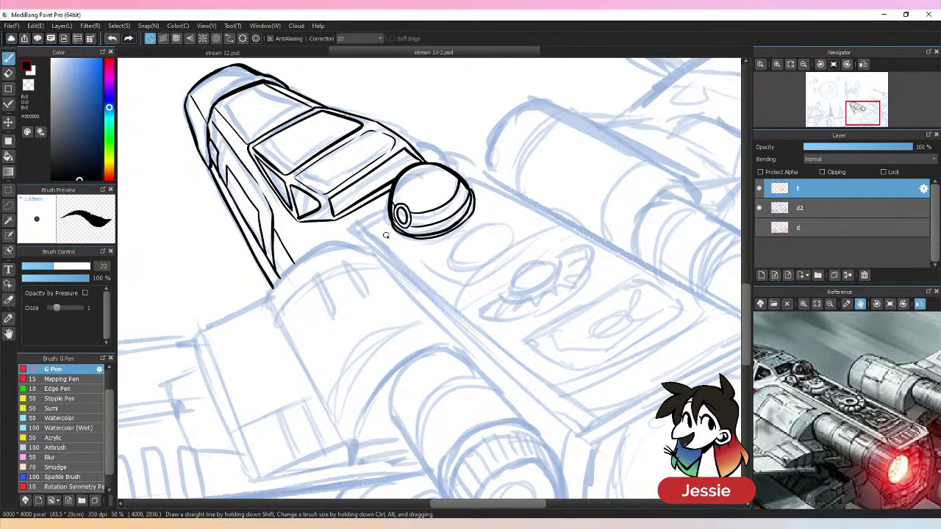
drag(392, 230, 410, 248)
mouse_move(469, 182)
mouse_down()
mouse_move(482, 177)
mouse_move(490, 192)
mouse_up()
drag(394, 239, 407, 248)
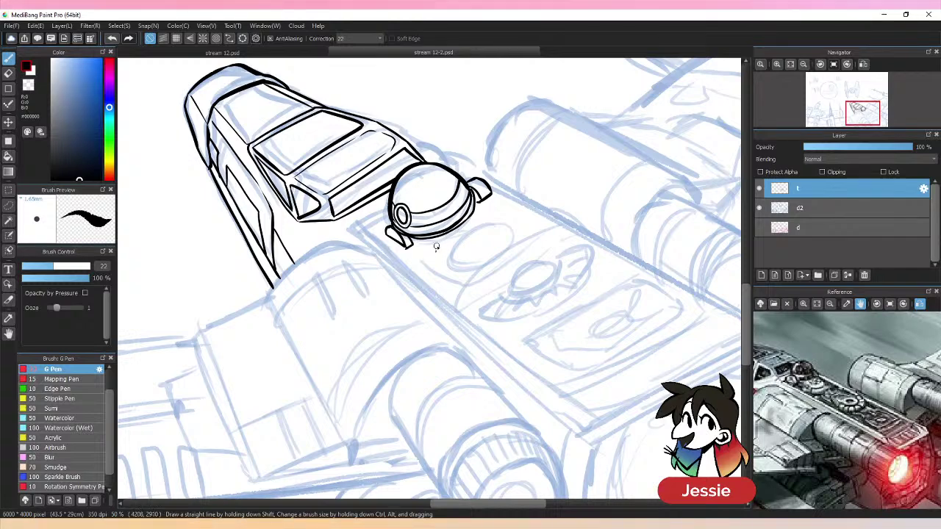
- Ink the oval plate behind the droid dome and the short rods projecting from both sides of the dome
mouse_move(438, 248)
mouse_down()
mouse_move(472, 222)
mouse_move(506, 223)
mouse_up()
mouse_move(438, 249)
mouse_down()
mouse_move(447, 267)
mouse_move(506, 241)
mouse_move(507, 223)
mouse_up()
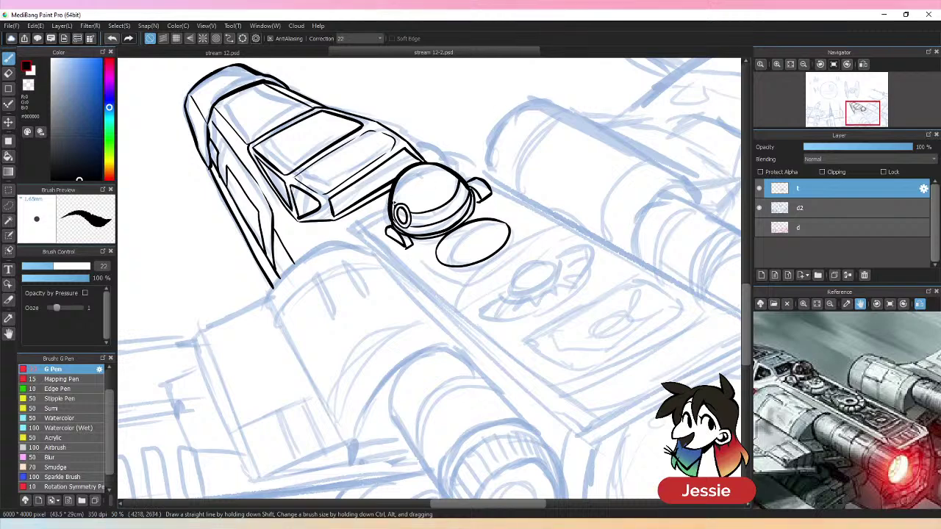
drag(354, 226, 393, 202)
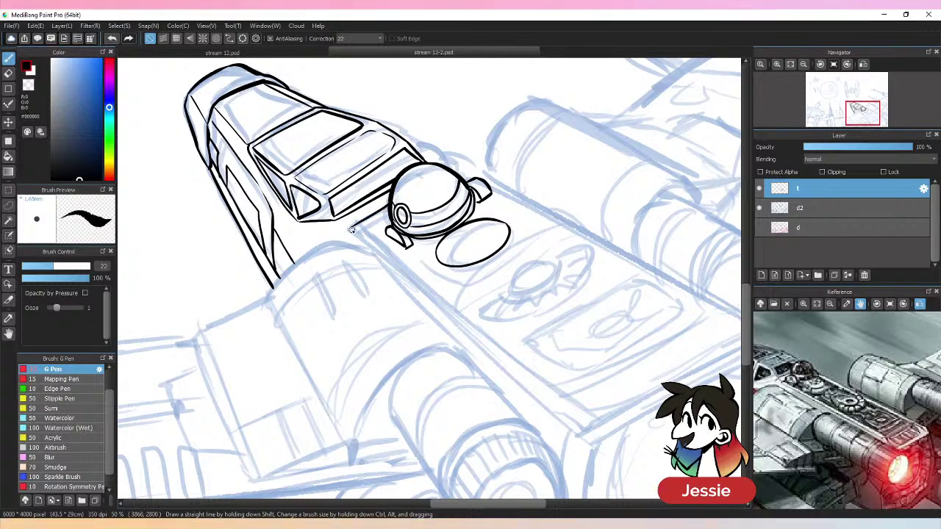
mouse_move(352, 228)
mouse_down()
mouse_move(358, 235)
mouse_move(389, 215)
mouse_up()
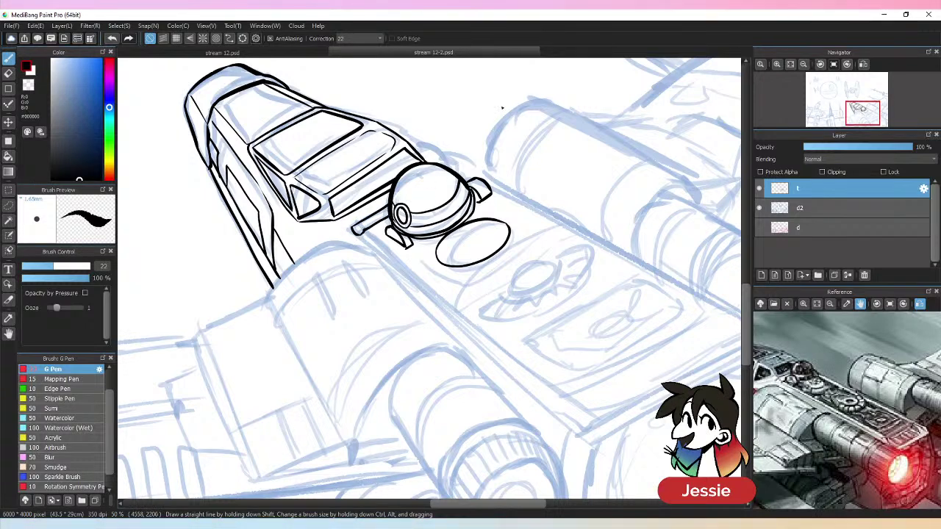
drag(454, 174, 471, 181)
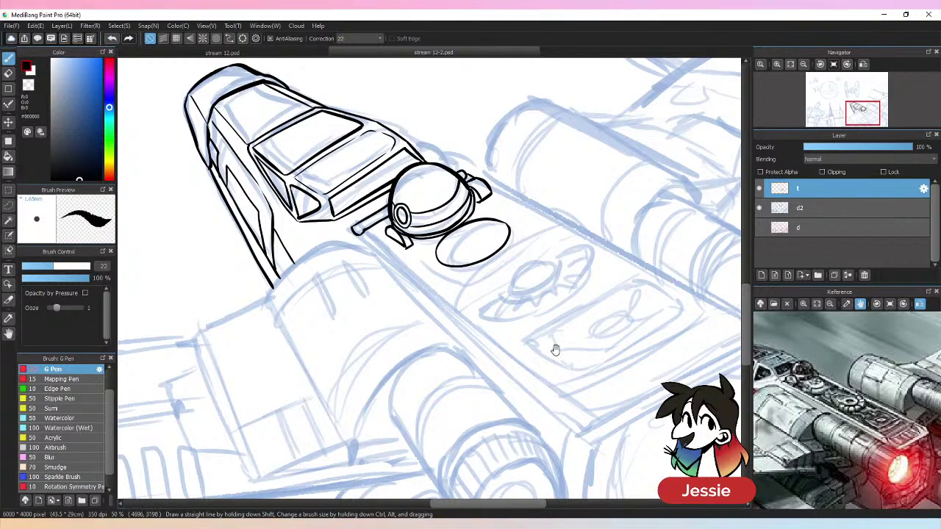
- Set the brush size to 8.5 and ink a thin straight line along the fuselage deck's near long edge
mouse_move(554, 348)
mouse_down()
mouse_move(463, 330)
mouse_move(460, 321)
mouse_up()
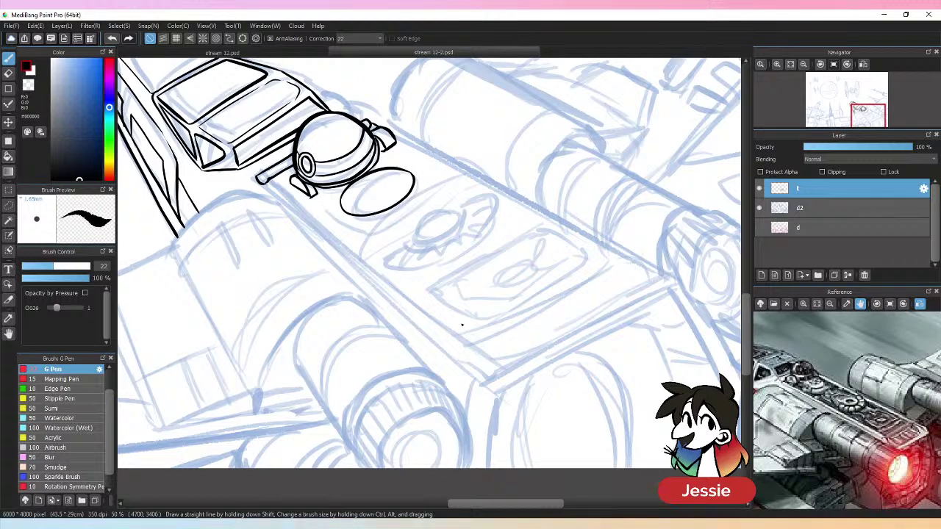
drag(269, 180, 489, 373)
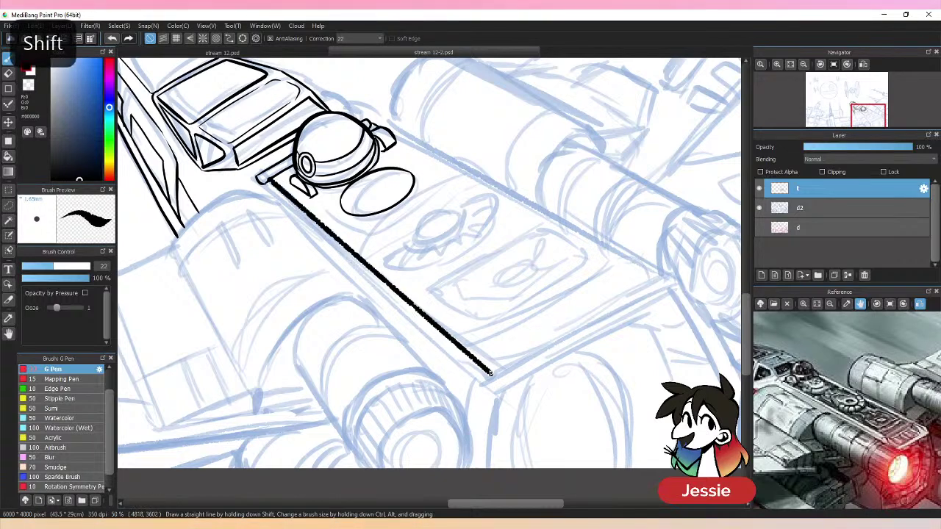
key(ctrl+z)
click(38, 266)
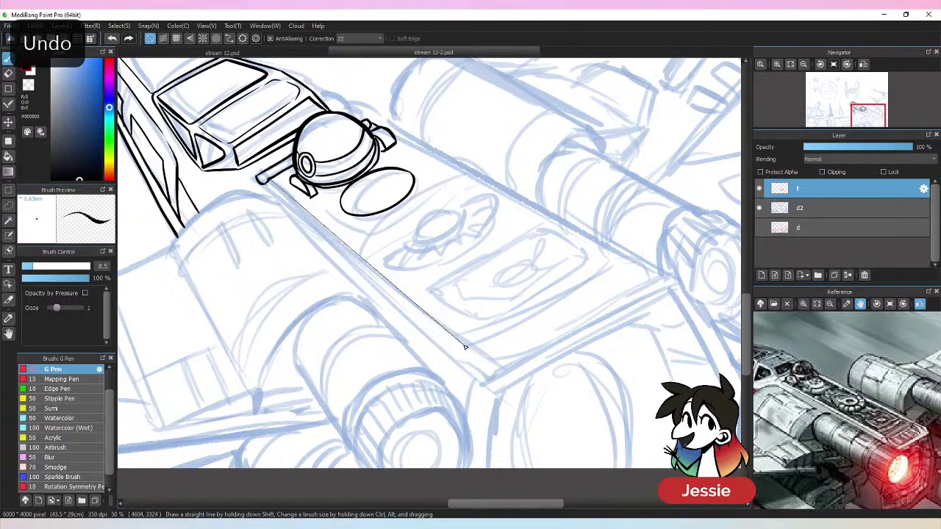
shift+click(500, 370)
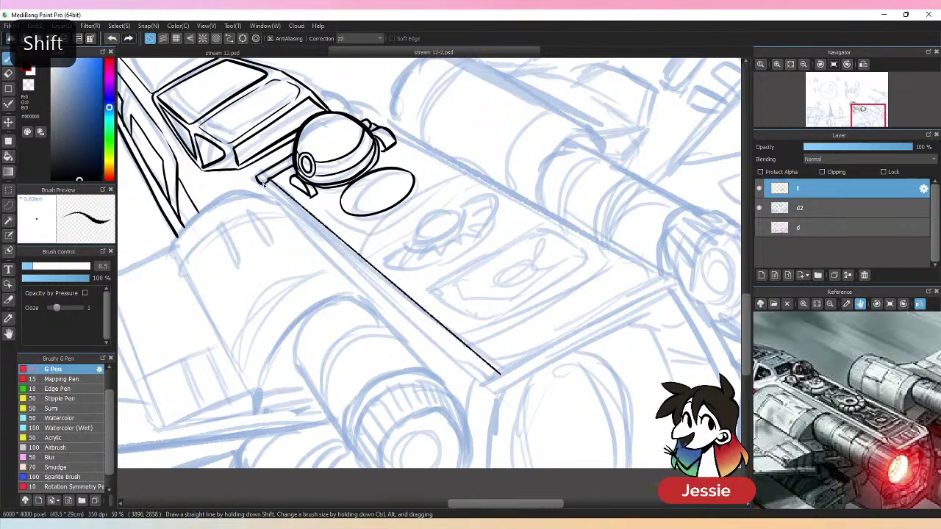
- Ink a second straight line parallel to the first along the fuselage deck's near long edge
click(263, 184)
shift+click(504, 390)
key(ctrl+minus)
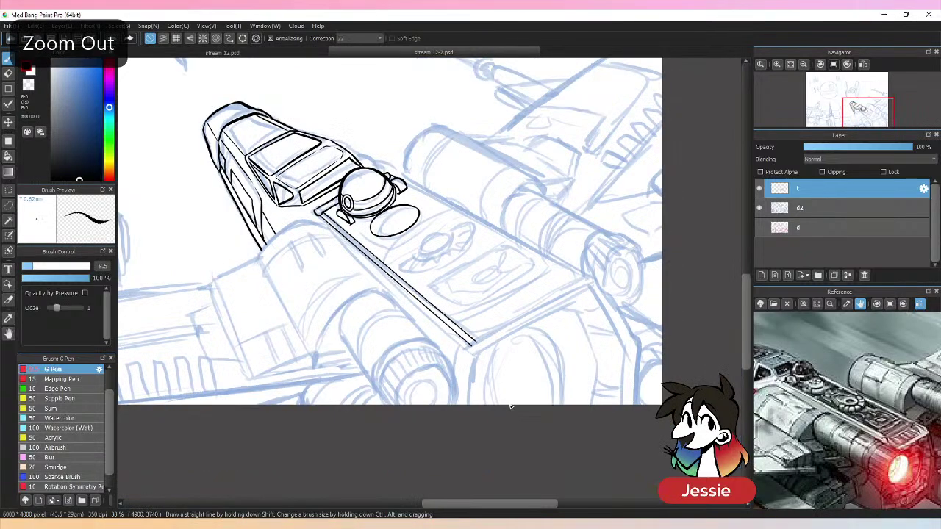
- Ink two parallel straight lines along the deck's far long edge, from the dome's bracket to the rear corner
key(ctrl+plus)
click(400, 138)
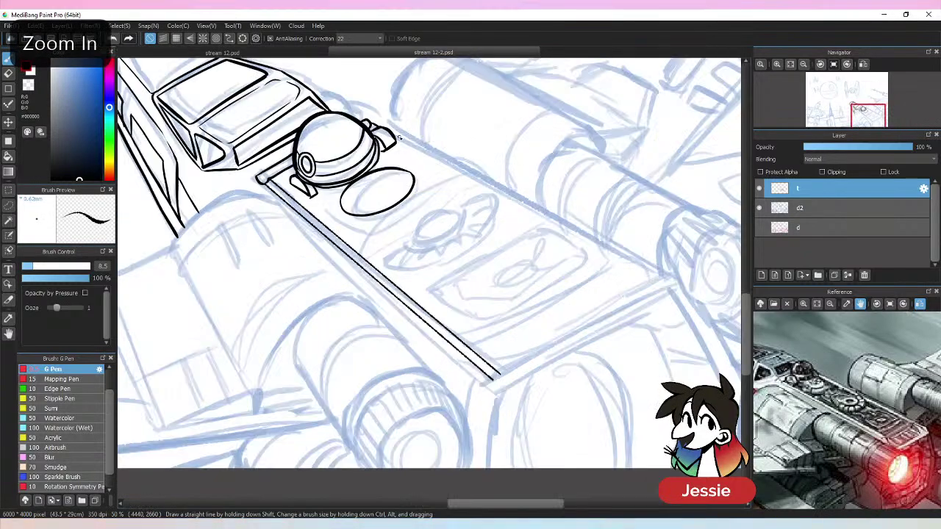
shift+click(668, 280)
key(ctrl+z)
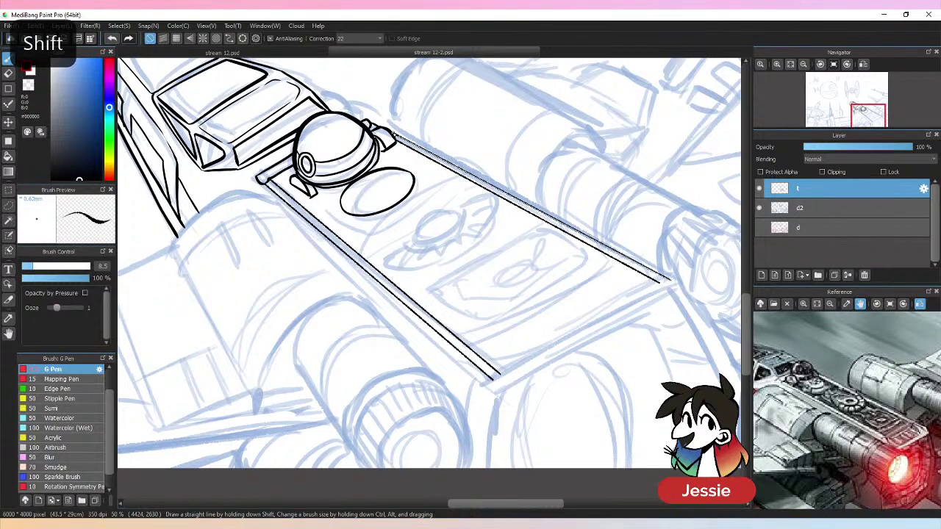
shift+click(397, 132)
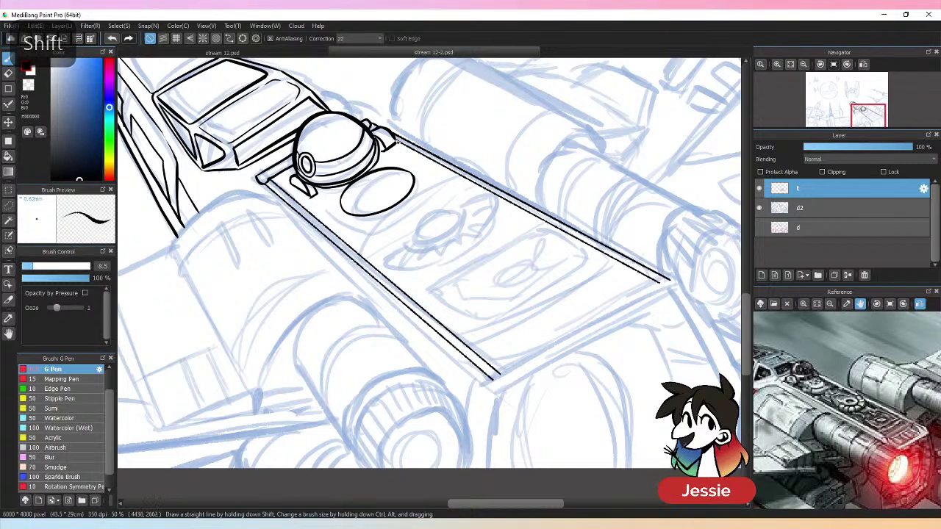
shift+click(663, 285)
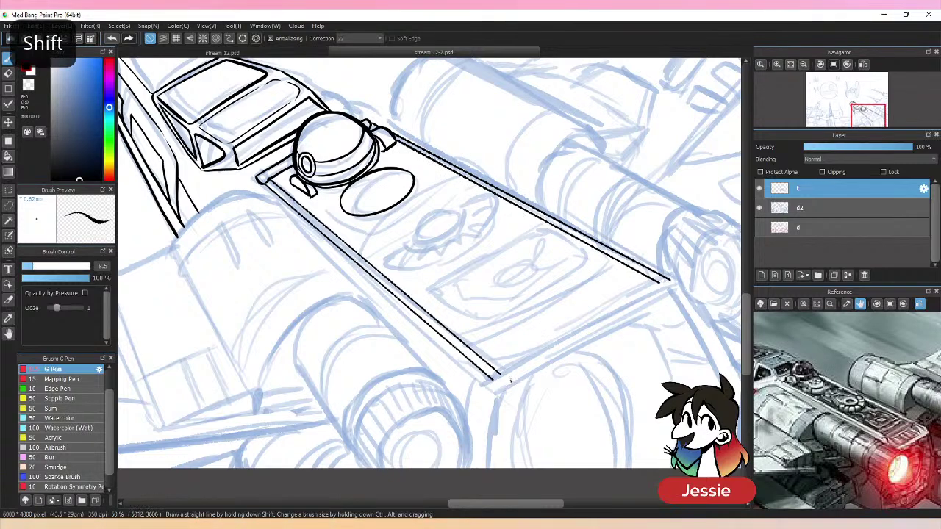
- Redraw the straight line along the deck's near edge with Ooze at 0, and set Ooze back to 1
shift+click(272, 180)
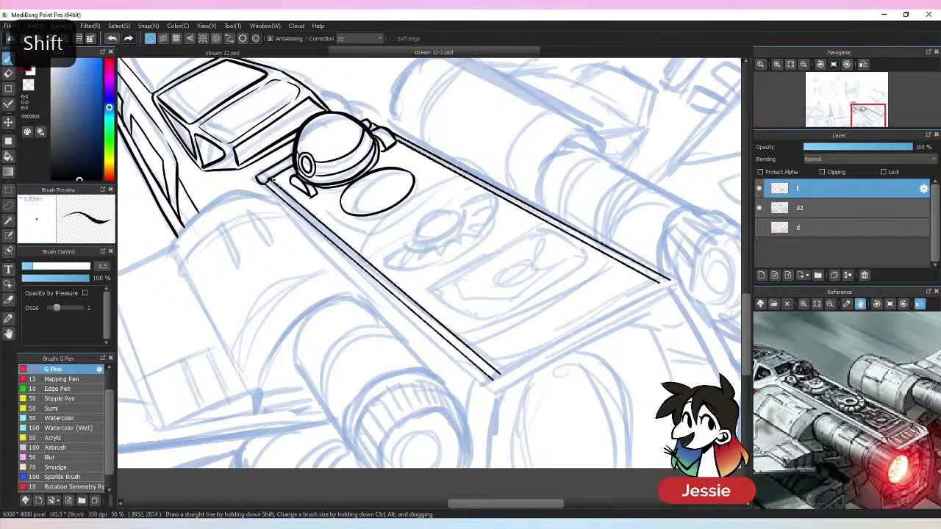
drag(57, 307, 50, 307)
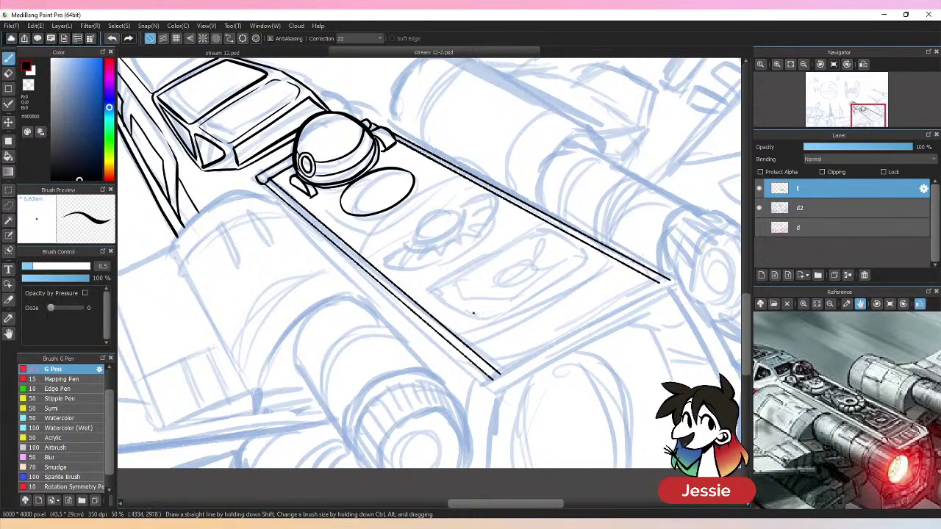
key(ctrl+z)
shift+click(495, 390)
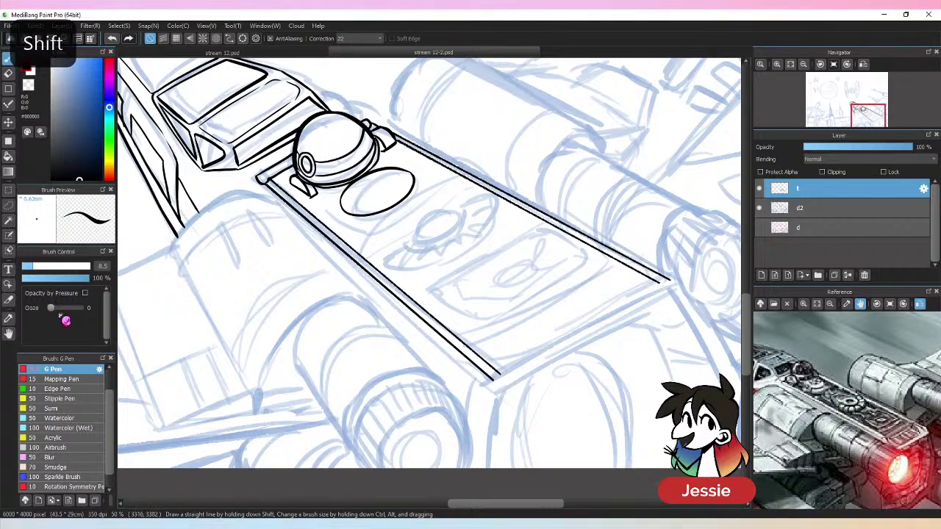
drag(50, 308, 56, 307)
key(ctrl+minus)
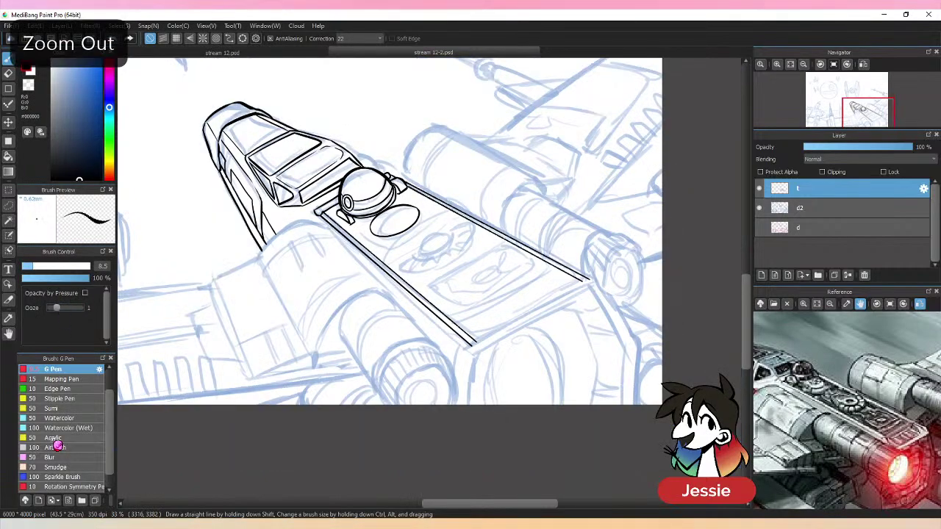
key(ctrl+plus)
- Set the brush size to 14.3 and ink the deck's rear edge with rounded corners joining both long sides
drag(584, 374, 465, 363)
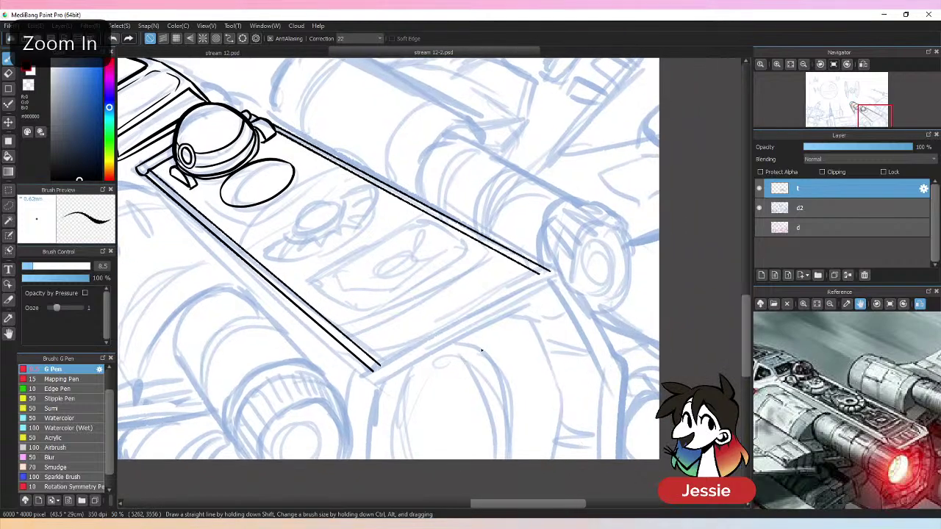
drag(56, 266, 48, 265)
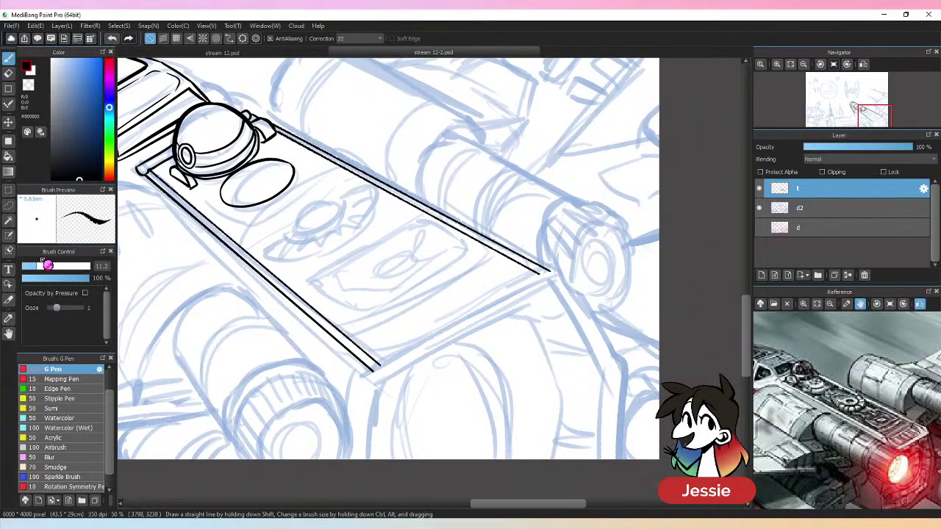
mouse_move(373, 371)
mouse_down()
mouse_move(387, 378)
mouse_move(564, 288)
mouse_up()
key(ctrl+z)
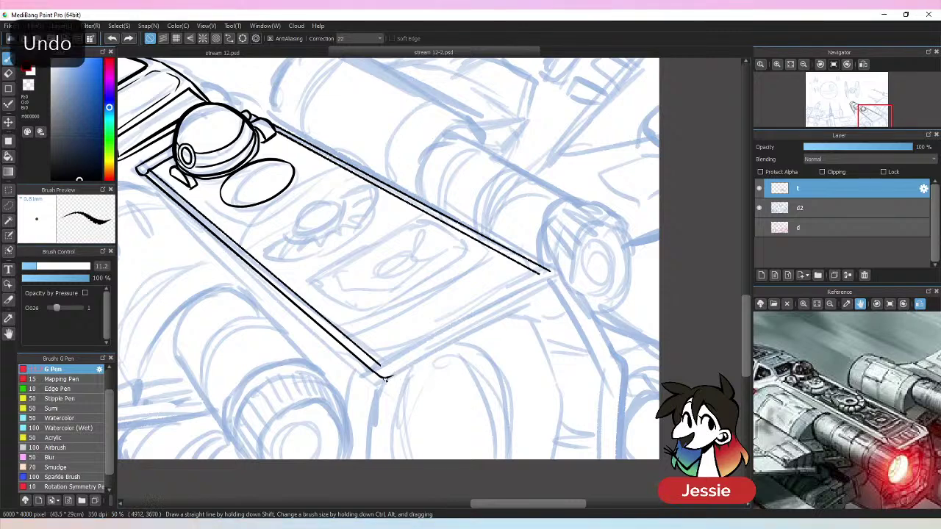
click(41, 266)
mouse_move(380, 376)
mouse_down()
mouse_move(573, 279)
mouse_move(549, 270)
mouse_up()
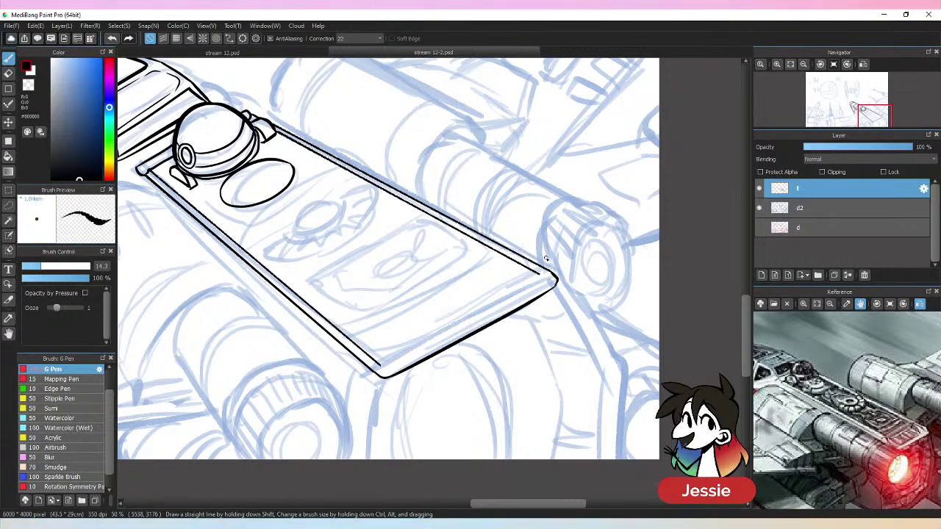
- Erase the rear ends of the deck's inner border lines and ink a curved line connecting them
key(e)
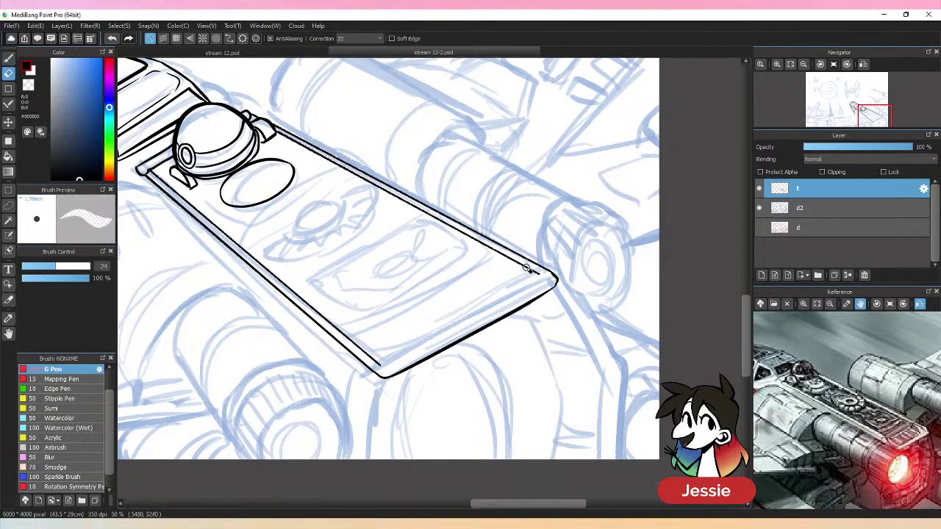
drag(525, 267, 543, 274)
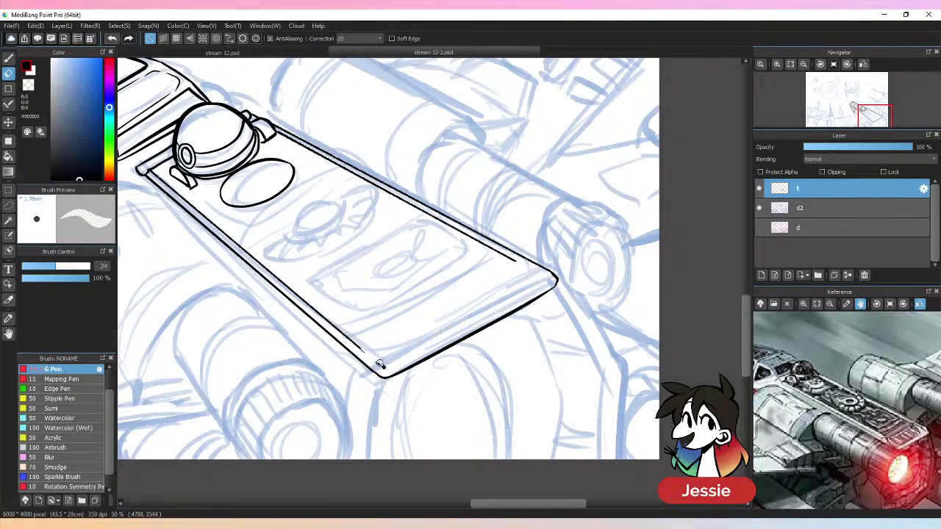
drag(357, 347, 374, 353)
key(b)
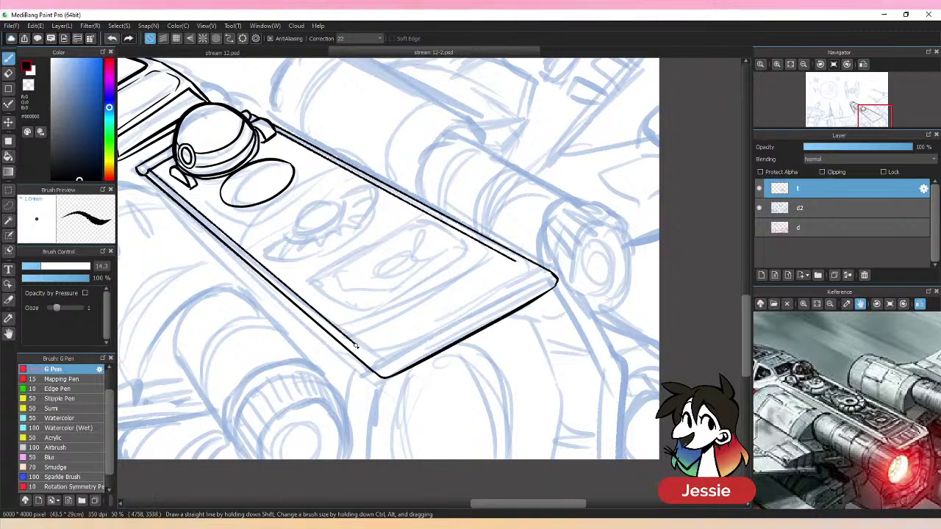
drag(356, 344, 512, 261)
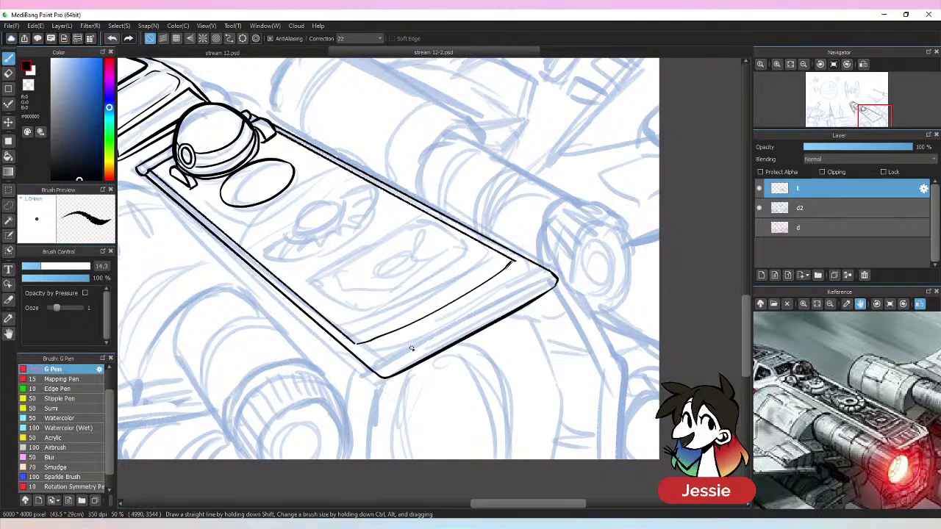
- Ink short curved strokes from the ends of the crossing line to the deck's rear corners and clean up the near corner
mouse_move(510, 271)
mouse_down()
mouse_move(518, 259)
mouse_move(536, 288)
mouse_up()
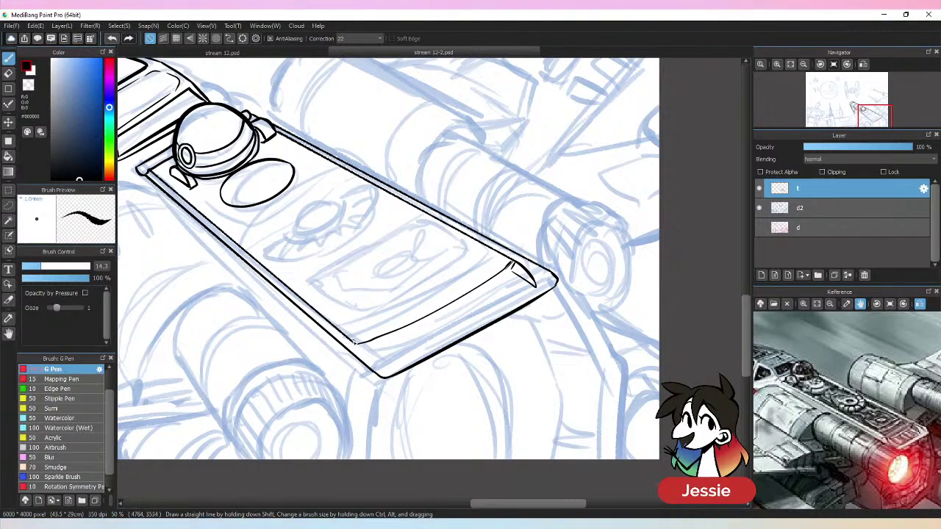
drag(362, 346, 384, 375)
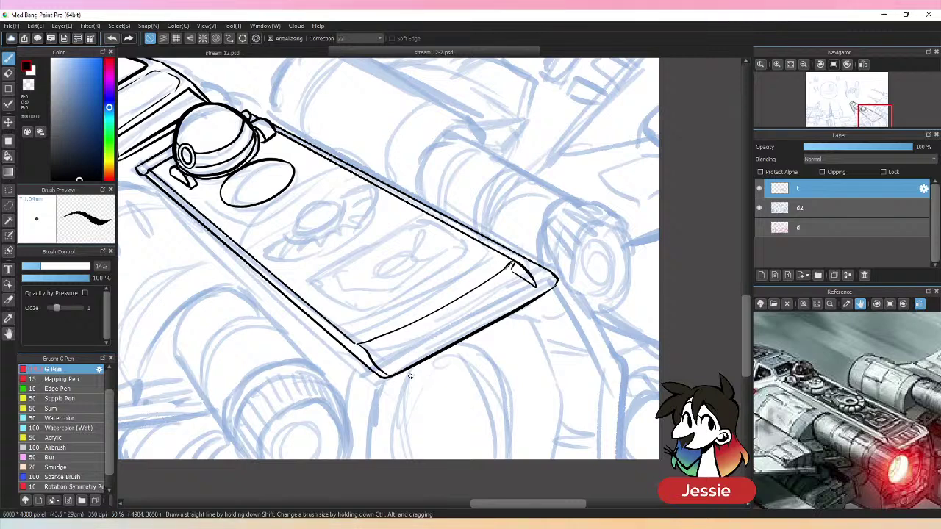
key(e)
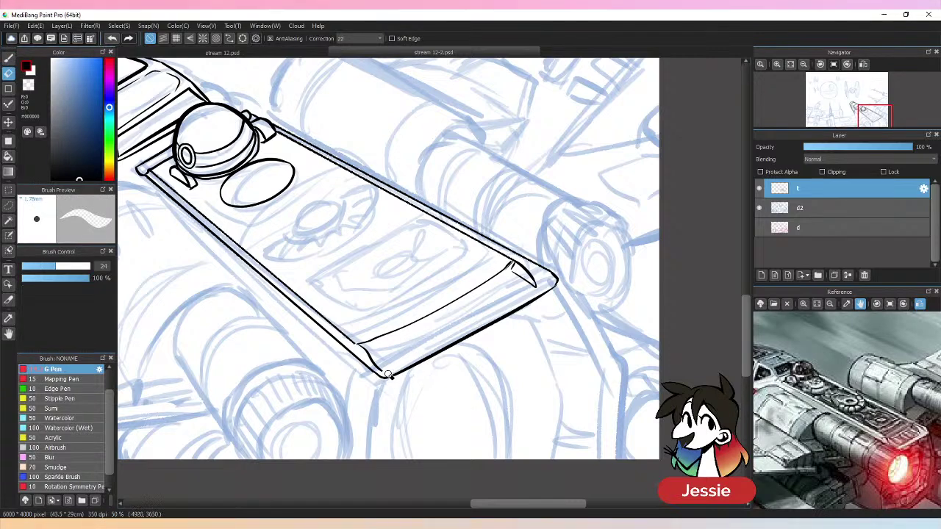
key(b)
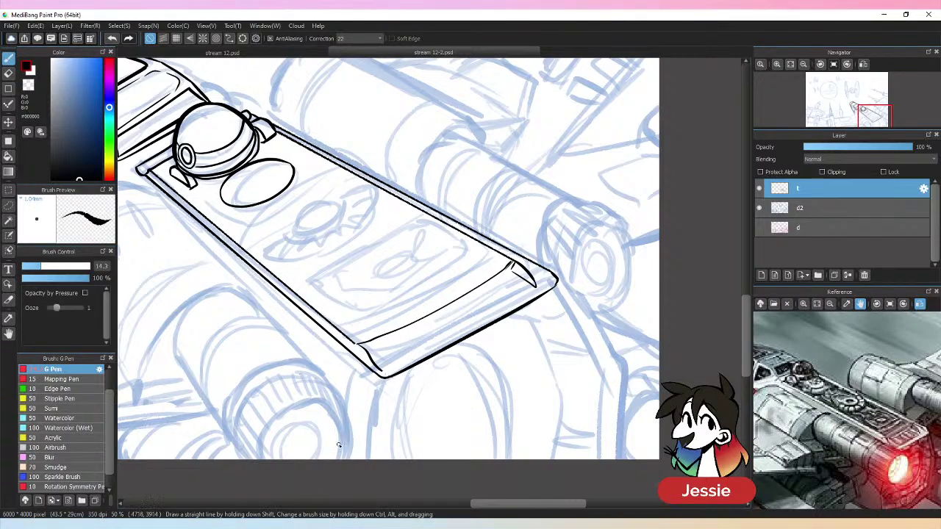
- Ink a second, more bowed curve just behind the deck's crossing line and save the drawing
mouse_move(350, 340)
mouse_down()
mouse_move(377, 366)
mouse_move(514, 265)
mouse_up()
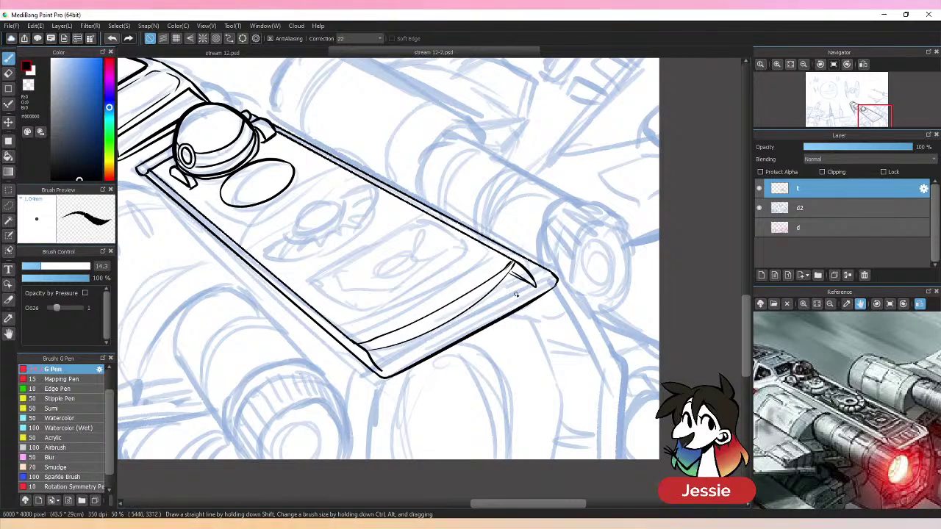
key(ctrl+z)
key(ctrl+minus)
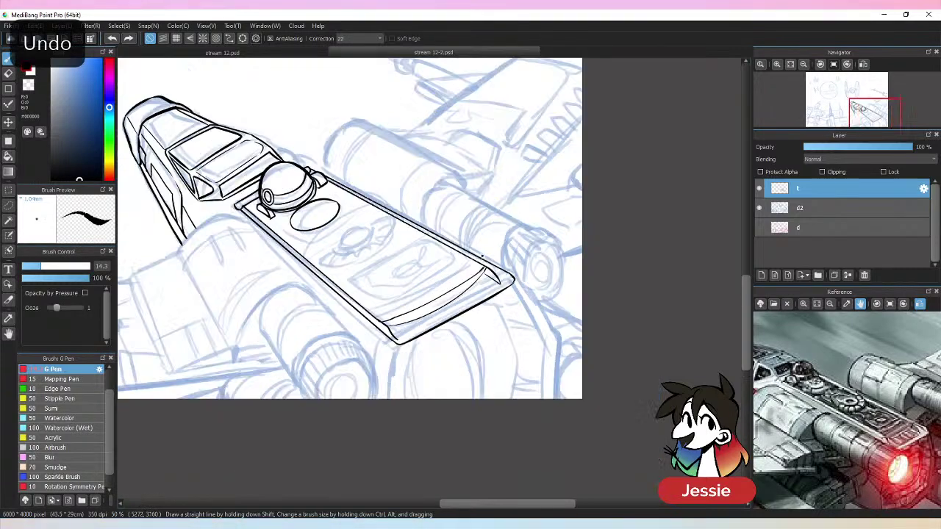
key(ctrl+plus)
key(ctrl+s)
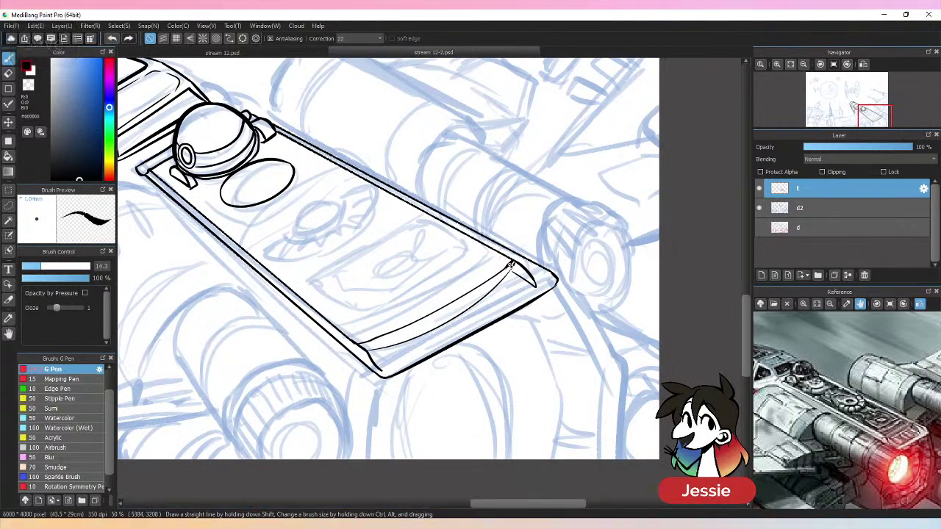
- Thicken the curve's far end and outline the recessed strip along the deck's rear edge, with short lines closing both ends
drag(507, 272, 515, 264)
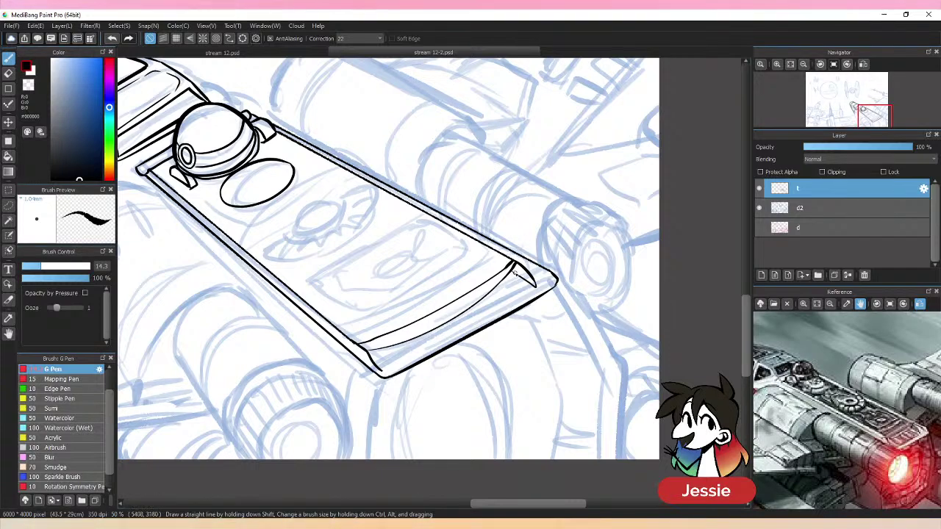
mouse_move(510, 274)
mouse_down()
mouse_move(535, 287)
mouse_move(528, 293)
mouse_move(390, 356)
mouse_up()
key(ctrl+z)
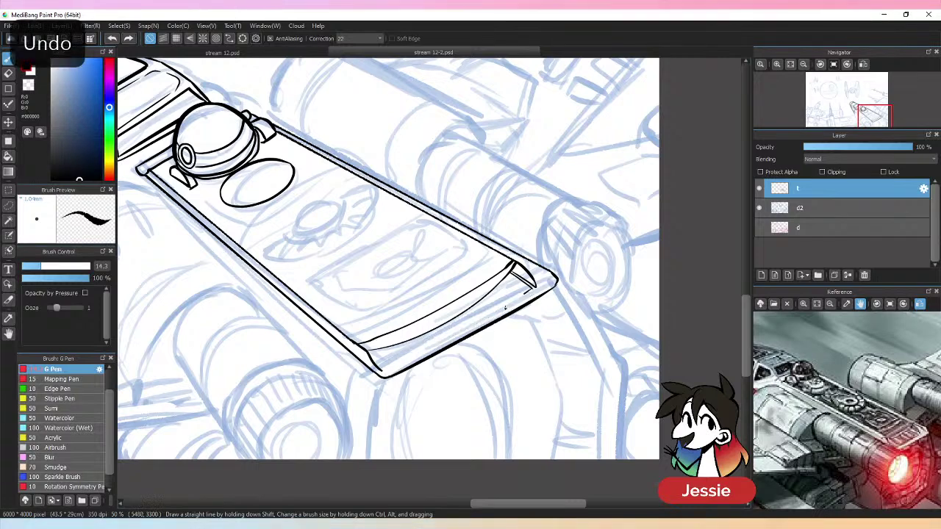
mouse_move(526, 293)
mouse_down()
mouse_move(388, 366)
mouse_move(377, 353)
mouse_up()
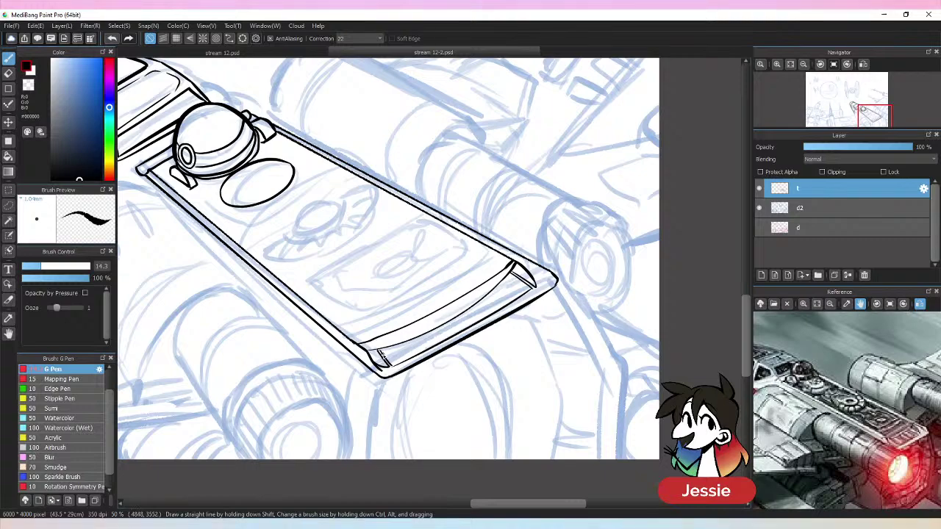
key(ctrl+z)
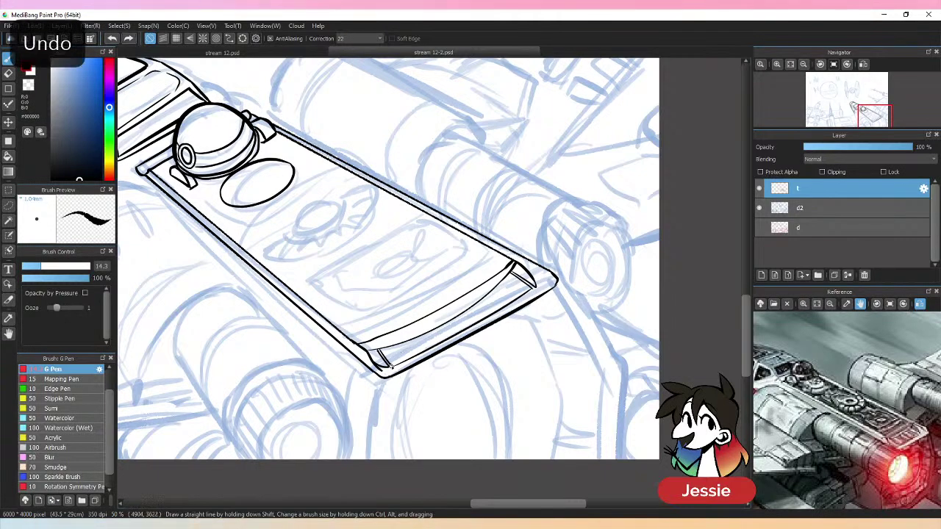
- Ink evenly spaced short ribs across the recessed strip at the deck's rear and save the drawing
key(ctrl+minus)
key(ctrl+plus)
key(ctrl+plus)
key(ctrl+plus)
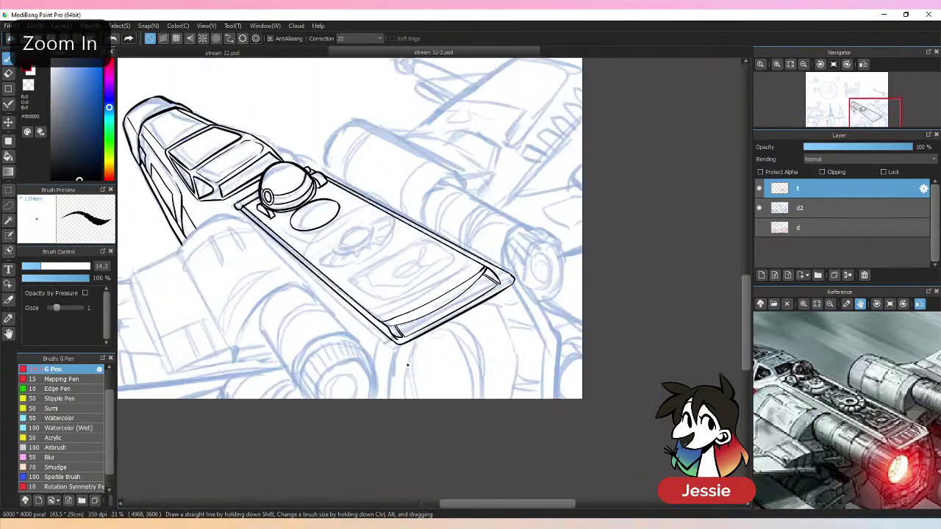
drag(410, 341, 420, 357)
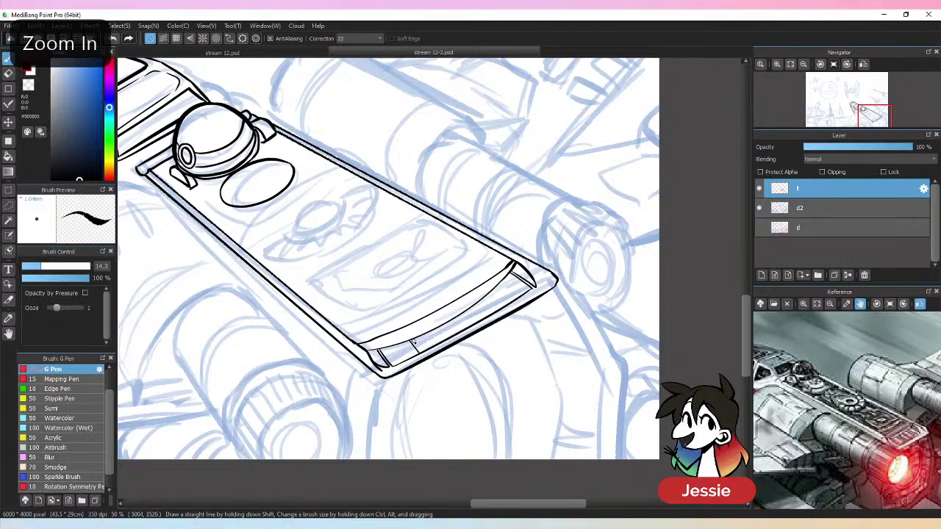
drag(454, 319, 461, 332)
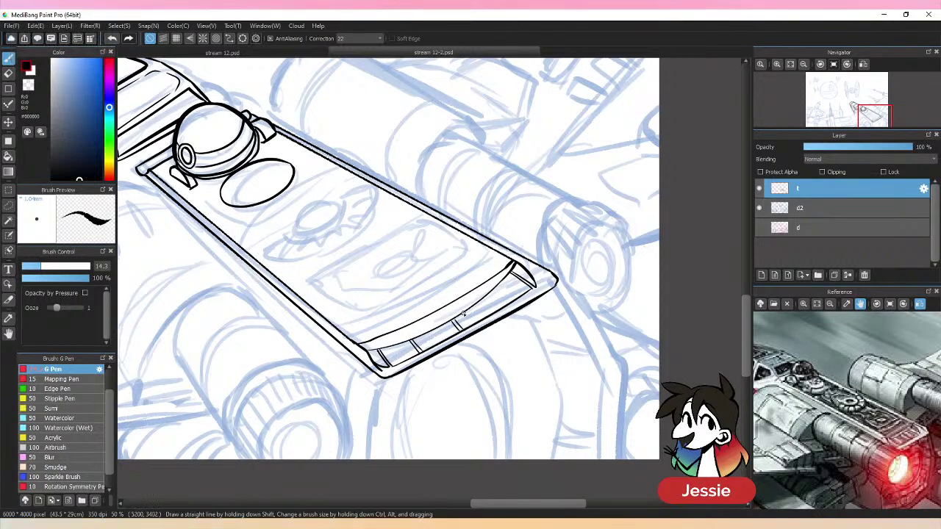
mouse_move(499, 293)
mouse_down()
mouse_move(505, 307)
mouse_move(482, 318)
mouse_up()
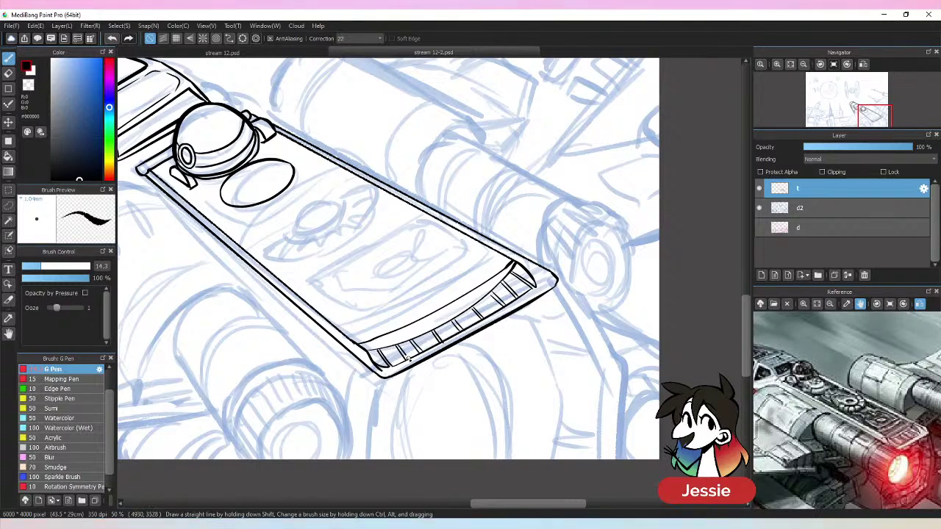
key(ctrl+minus)
key(ctrl+minus)
key(ctrl+s)
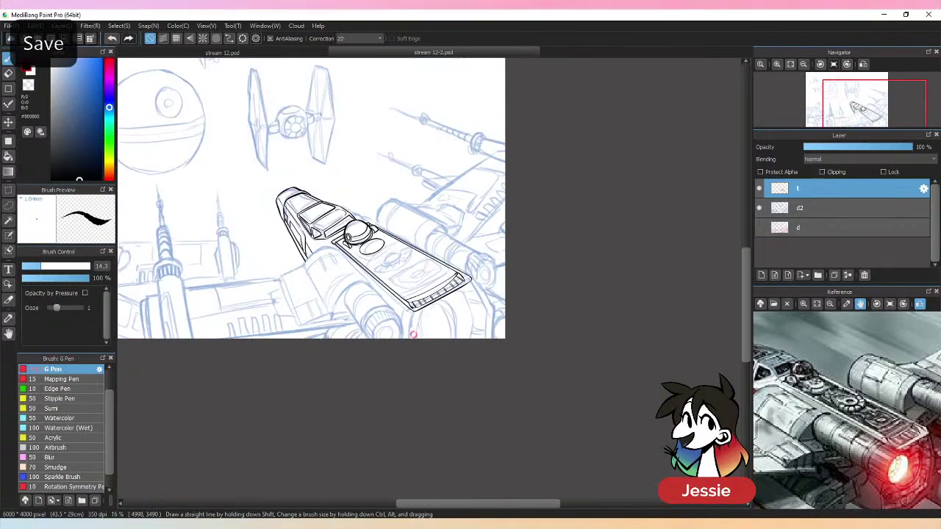
key(ctrl+plus)
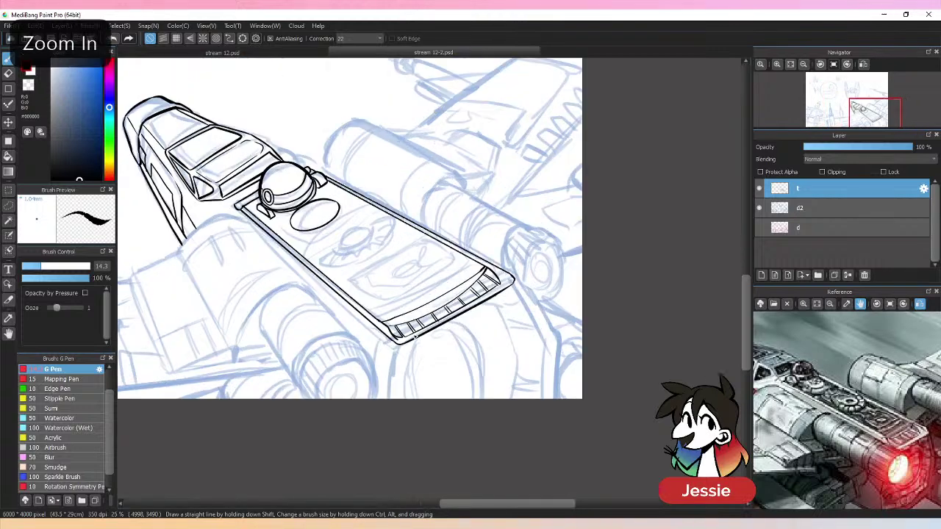
key(ctrl+plus)
drag(442, 361, 485, 399)
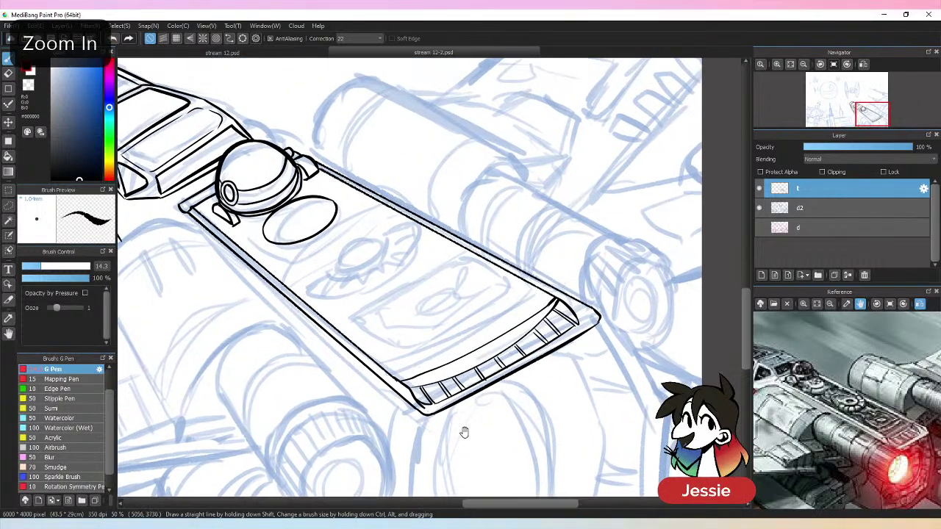
- Ink a long curved panel across the deck just ahead of the ribbed strip, with a thin line running along its inside
drag(370, 355, 520, 284)
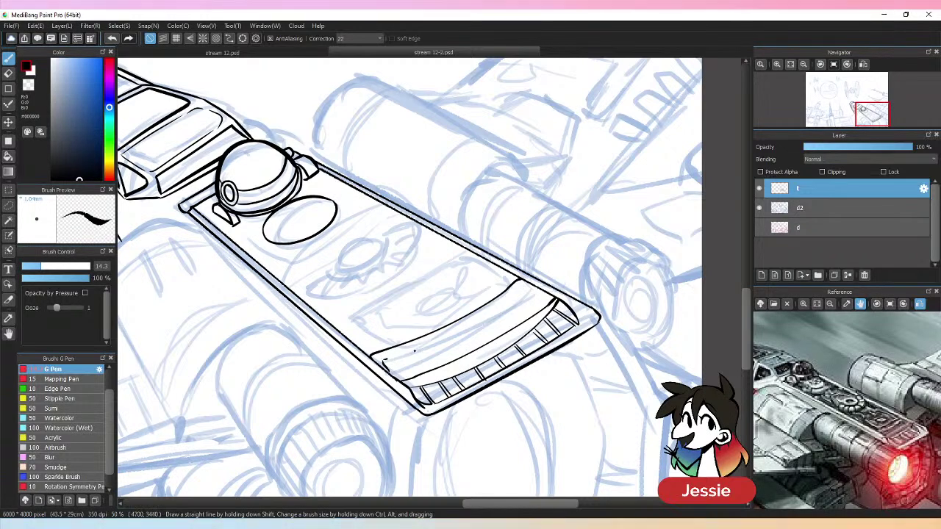
drag(385, 360, 542, 293)
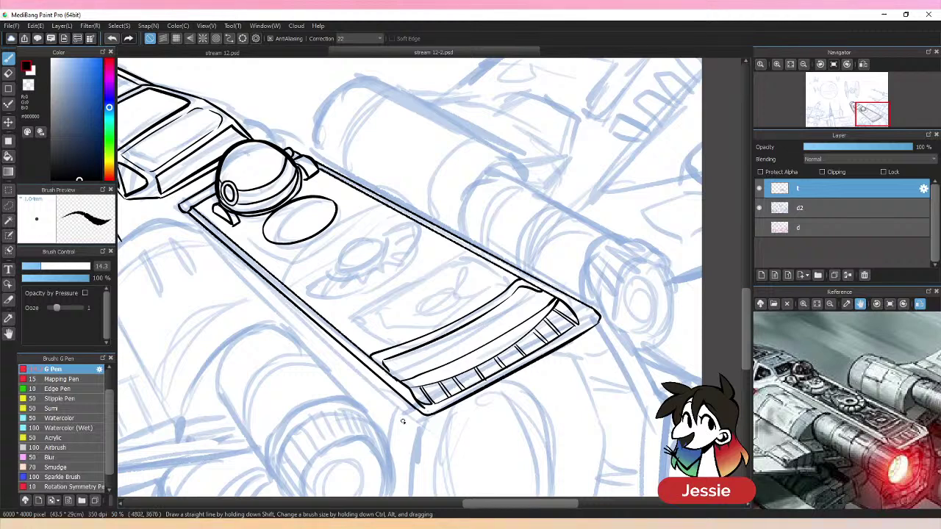
mouse_move(395, 364)
mouse_down()
mouse_move(485, 330)
mouse_move(540, 292)
mouse_move(400, 374)
mouse_move(545, 294)
mouse_up()
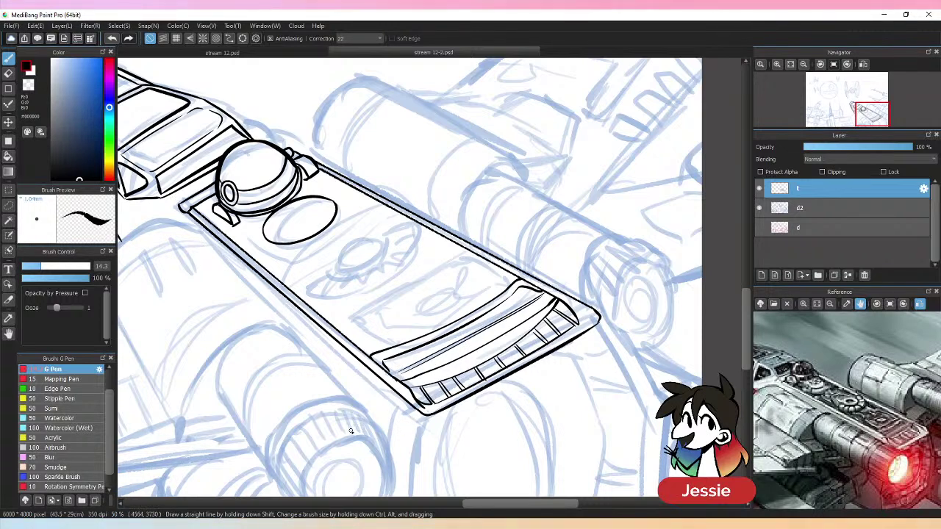
- Ink a small oval in the middle of the deck's rear section, ahead of the long curved panel
mouse_move(435, 285)
mouse_down()
mouse_move(405, 311)
mouse_move(463, 293)
mouse_move(426, 285)
mouse_move(460, 294)
mouse_move(434, 289)
mouse_move(411, 310)
mouse_move(439, 316)
mouse_up()
key(ctrl+z)
key(ctrl+z)
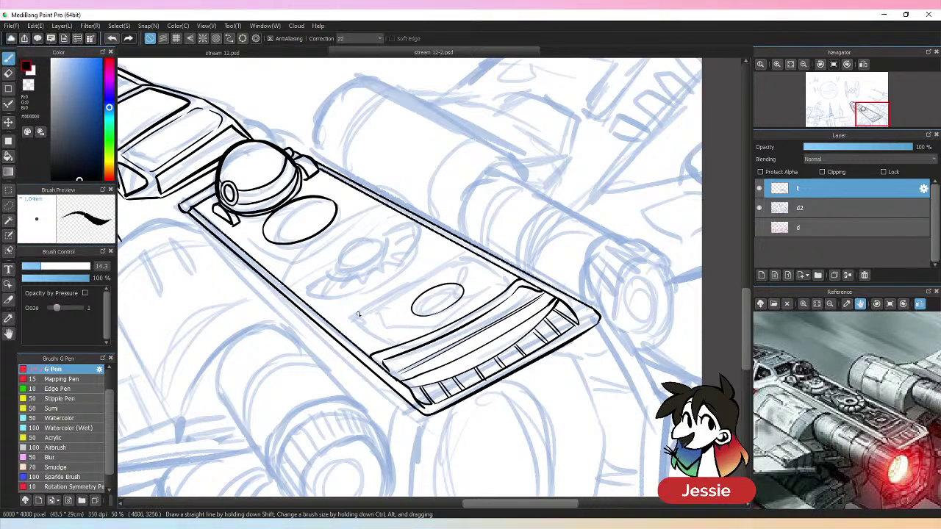
- Ink a double-lined U-shaped bracket around the rear side and both ends of the small oval
mouse_move(358, 314)
mouse_down()
mouse_move(369, 329)
mouse_move(451, 316)
mouse_move(510, 275)
mouse_move(470, 264)
mouse_move(499, 285)
mouse_up()
key(ctrl+z)
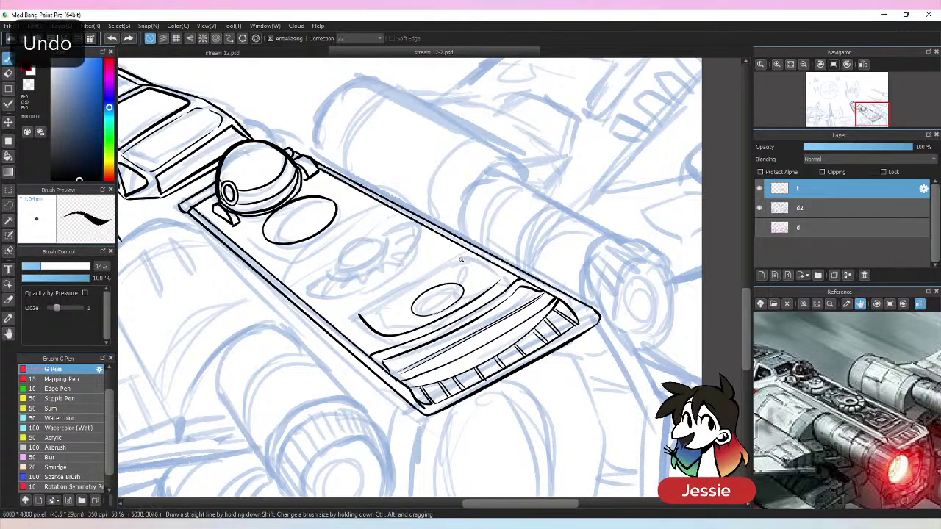
drag(460, 257, 496, 279)
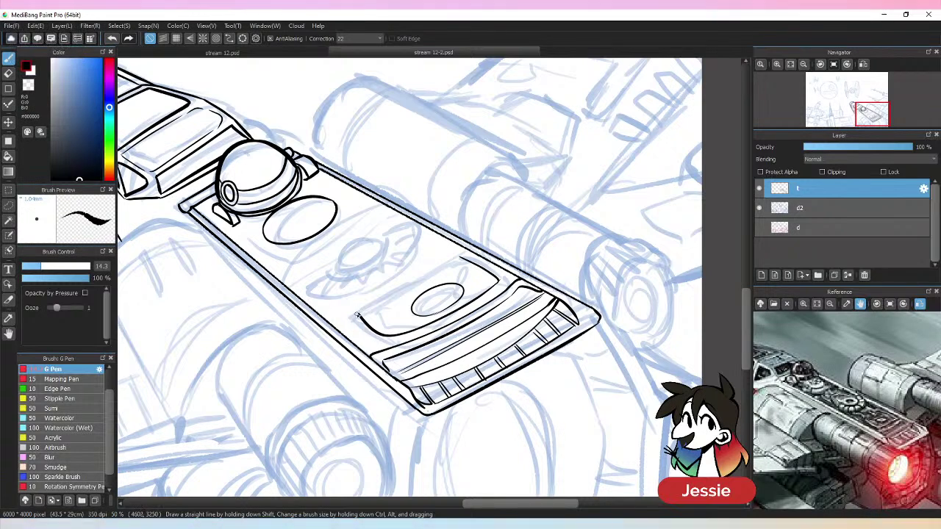
mouse_move(356, 315)
mouse_down()
mouse_move(380, 338)
mouse_move(526, 279)
mouse_up()
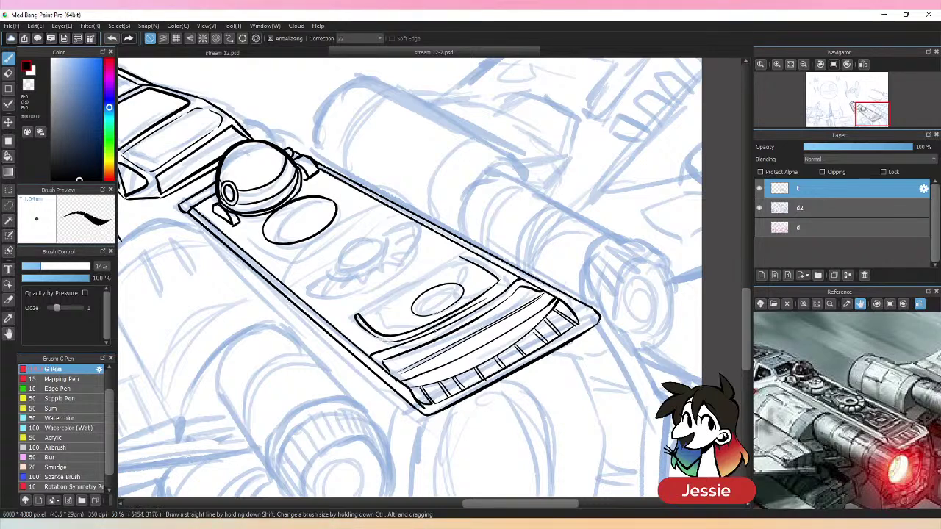
key(ctrl+z)
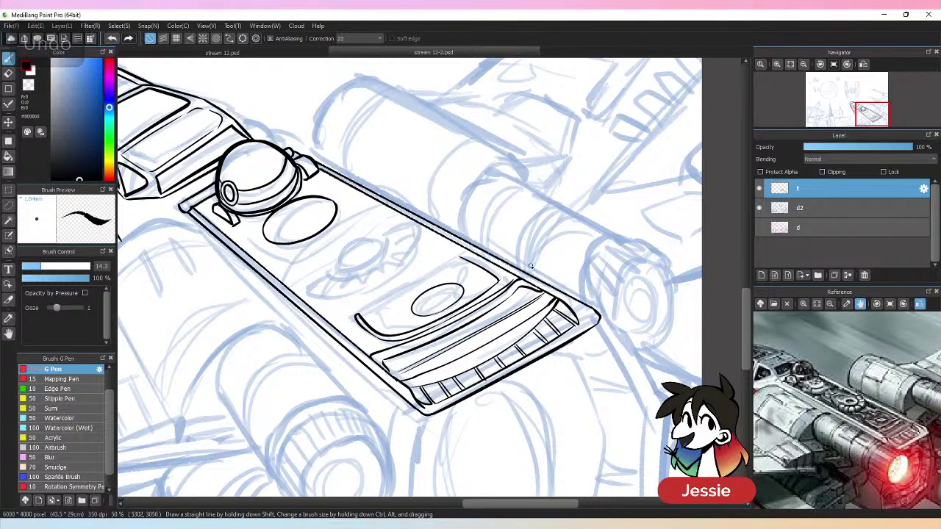
key(ctrl+z)
drag(459, 256, 501, 279)
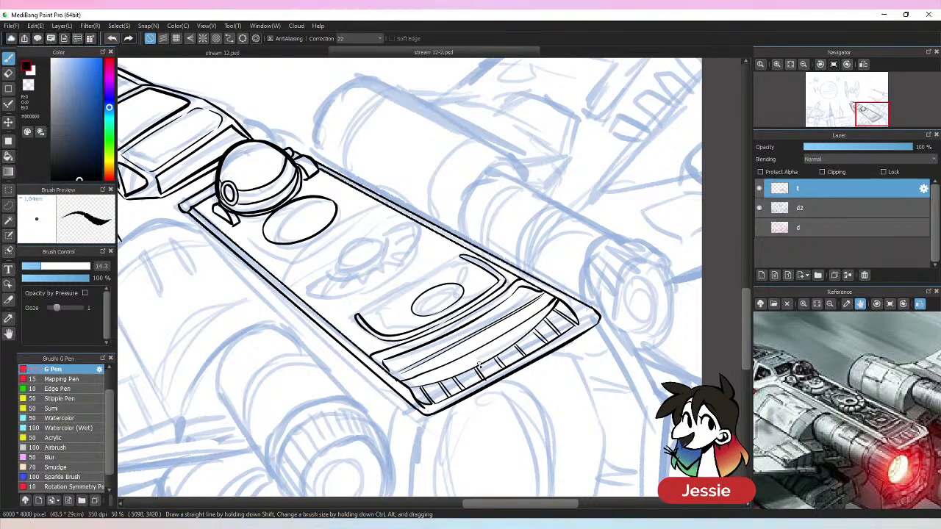
- Ink two small rounded panels inside the bracket, one on each side of the small oval
key(ctrl+minus)
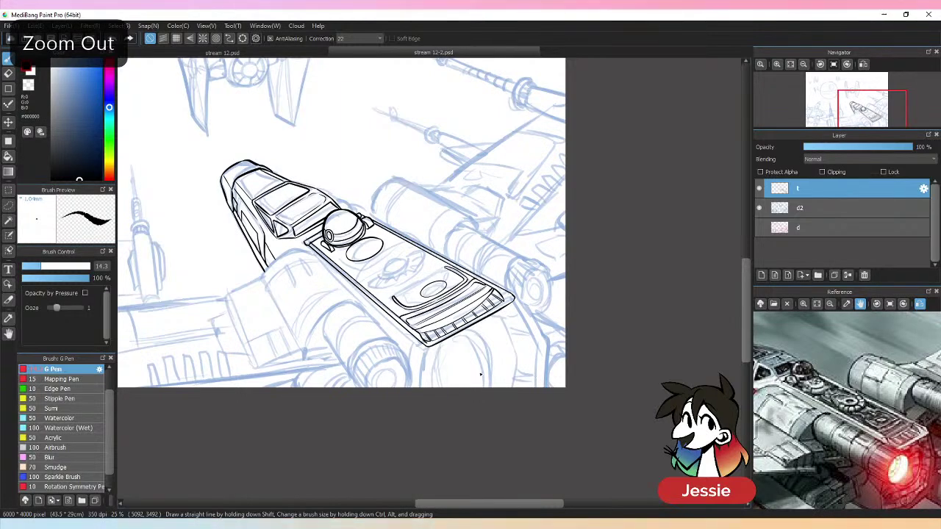
key(ctrl+plus)
key(ctrl+plus)
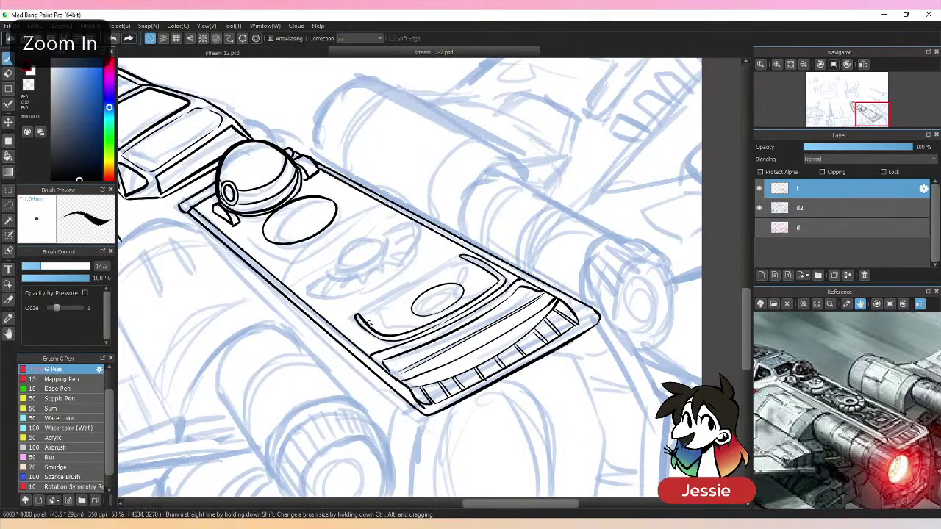
mouse_move(365, 312)
mouse_down()
mouse_move(388, 303)
mouse_move(417, 319)
mouse_move(391, 319)
mouse_move(403, 311)
mouse_move(367, 314)
mouse_up()
key(ctrl+z)
mouse_move(446, 277)
mouse_down()
mouse_move(477, 263)
mouse_move(478, 288)
mouse_move(487, 272)
mouse_up()
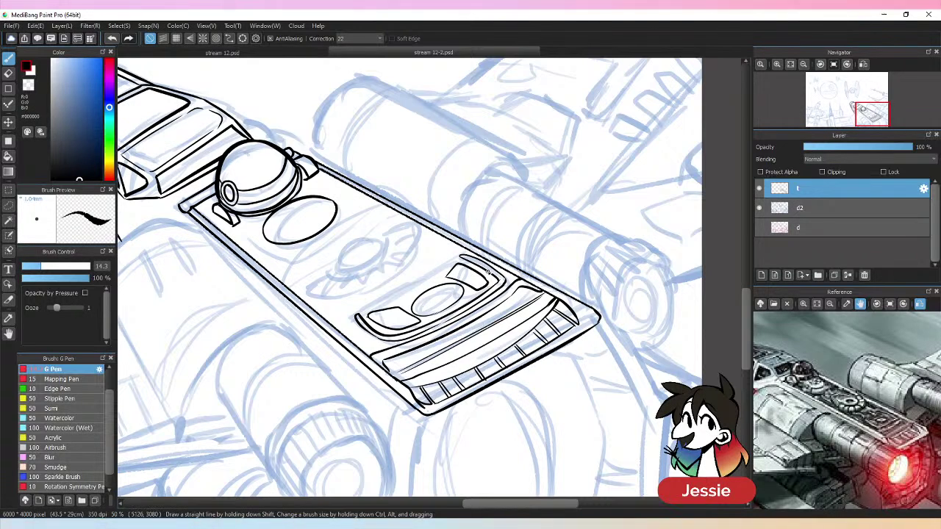
- Ink two concentric ovals at the middle of the deck and a C-shaped collar around their rear side, divided by short ribs
mouse_move(357, 241)
mouse_down()
mouse_move(359, 279)
mouse_move(393, 237)
mouse_move(347, 238)
mouse_up()
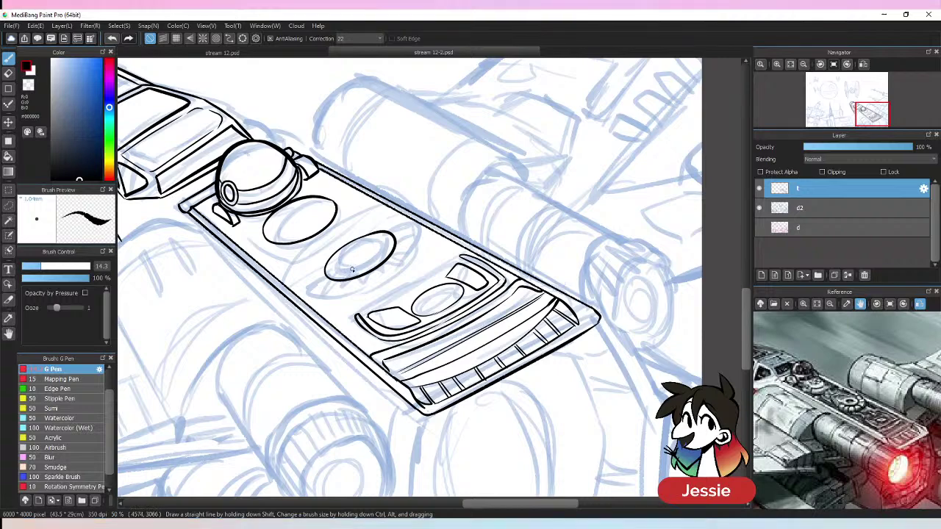
mouse_move(347, 252)
mouse_down()
mouse_move(331, 271)
mouse_move(351, 272)
mouse_move(387, 248)
mouse_move(370, 241)
mouse_move(341, 258)
mouse_up()
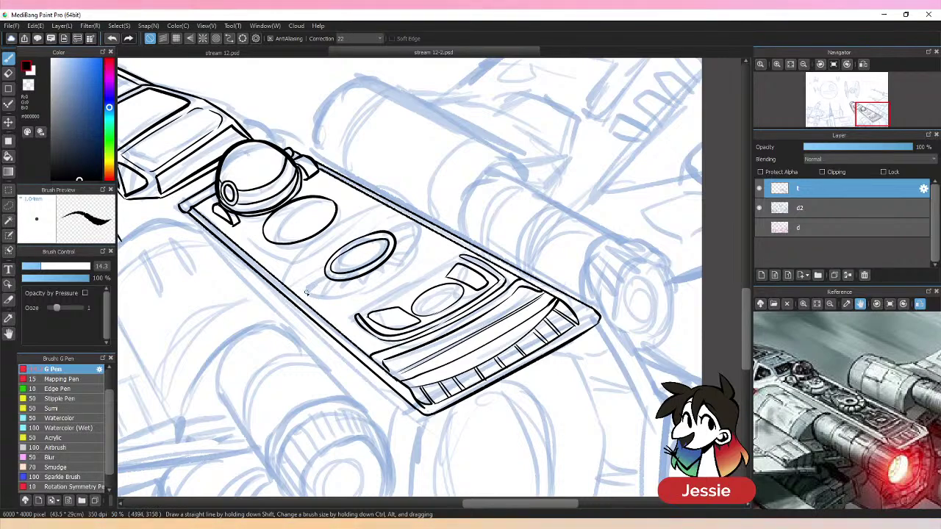
mouse_move(306, 292)
mouse_down()
mouse_move(323, 277)
mouse_move(367, 282)
mouse_move(399, 235)
mouse_up()
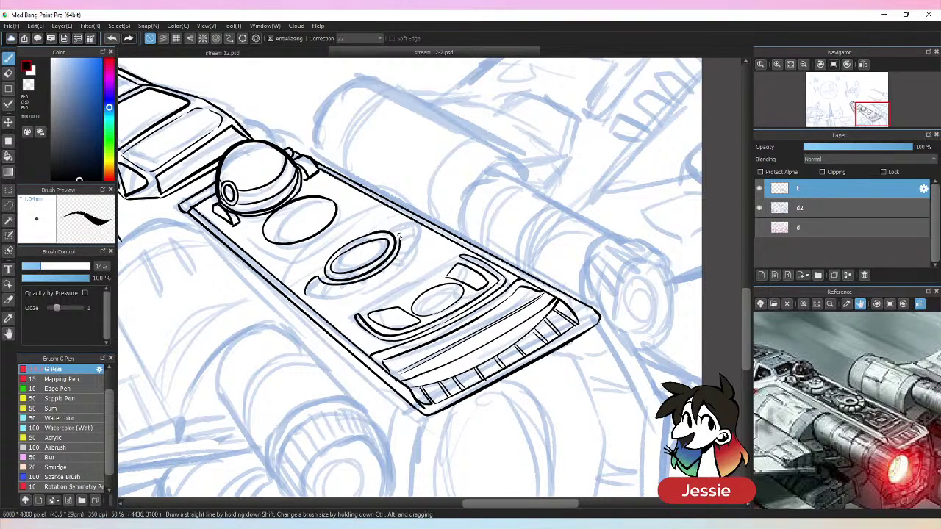
mouse_move(305, 292)
mouse_down()
mouse_move(327, 302)
mouse_move(376, 296)
mouse_move(412, 271)
mouse_move(406, 220)
mouse_up()
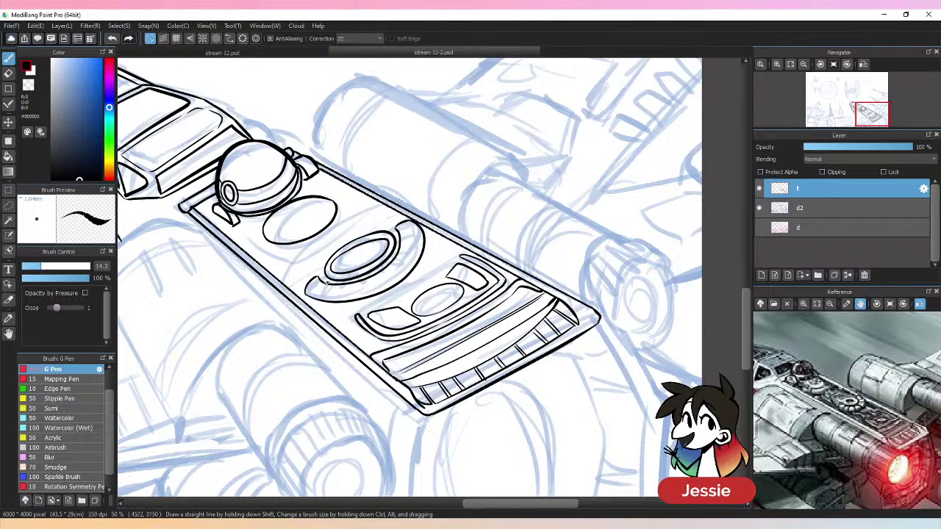
mouse_move(321, 284)
mouse_down()
mouse_move(317, 295)
mouse_move(338, 298)
mouse_move(380, 287)
mouse_up()
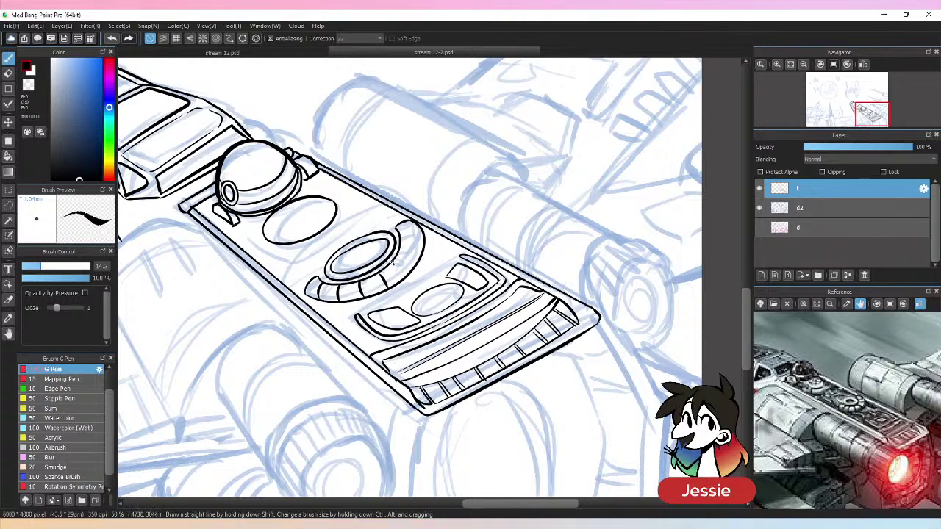
mouse_move(404, 261)
mouse_down()
mouse_move(410, 272)
mouse_move(423, 249)
mouse_up()
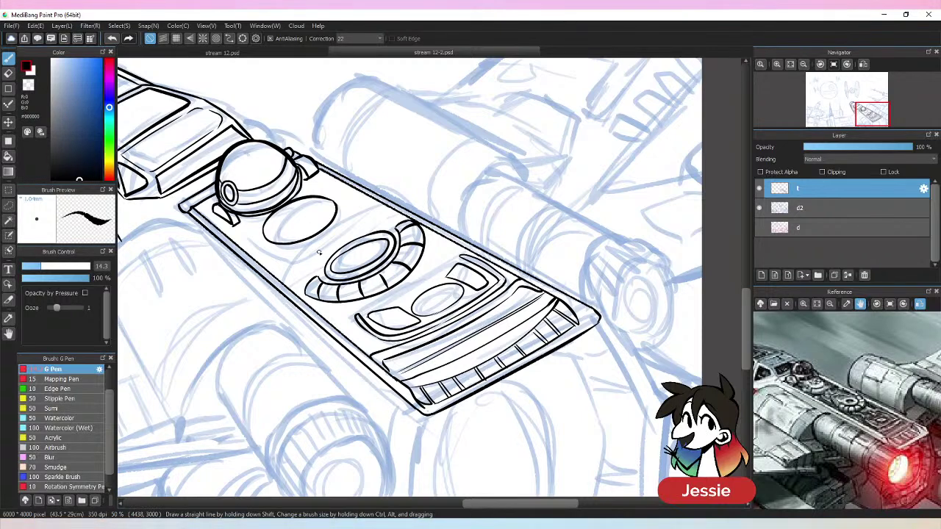
- Ink layered curved bands around the front side of the concentric ovals, joining the collar's ends and leaving a gap between them
mouse_move(305, 284)
mouse_down()
mouse_move(319, 249)
mouse_move(343, 239)
mouse_up()
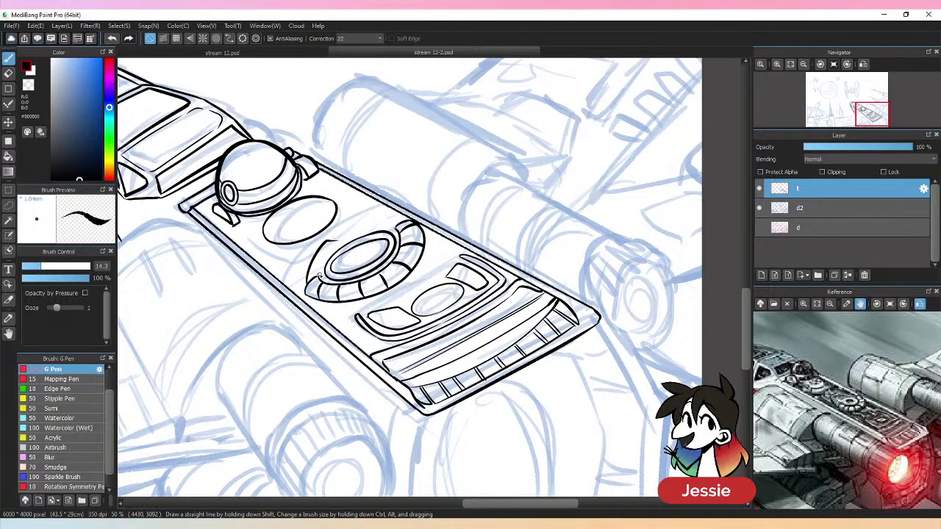
mouse_move(319, 278)
mouse_down()
mouse_move(327, 253)
mouse_move(368, 219)
mouse_move(408, 222)
mouse_up()
drag(344, 233, 395, 226)
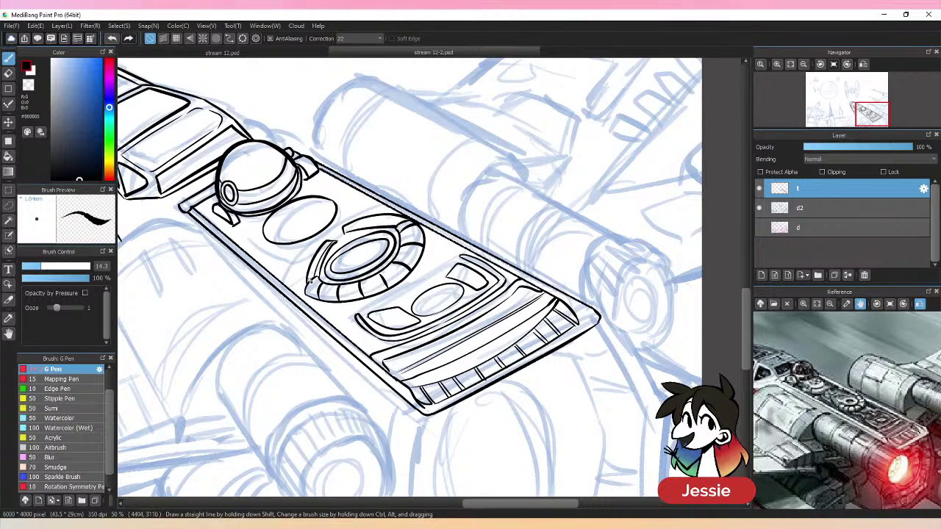
mouse_move(309, 283)
mouse_down()
mouse_move(316, 250)
mouse_move(342, 230)
mouse_move(409, 224)
mouse_up()
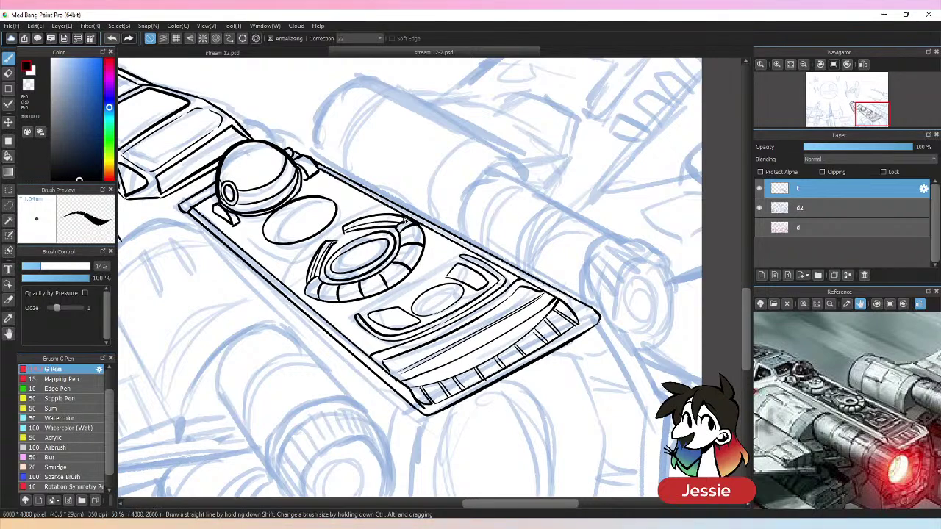
- Ink outer rim arcs at both ends of the oval behind the droid dome and a narrow curved strip along its rear side
key(ctrl+minus)
key(ctrl+minus)
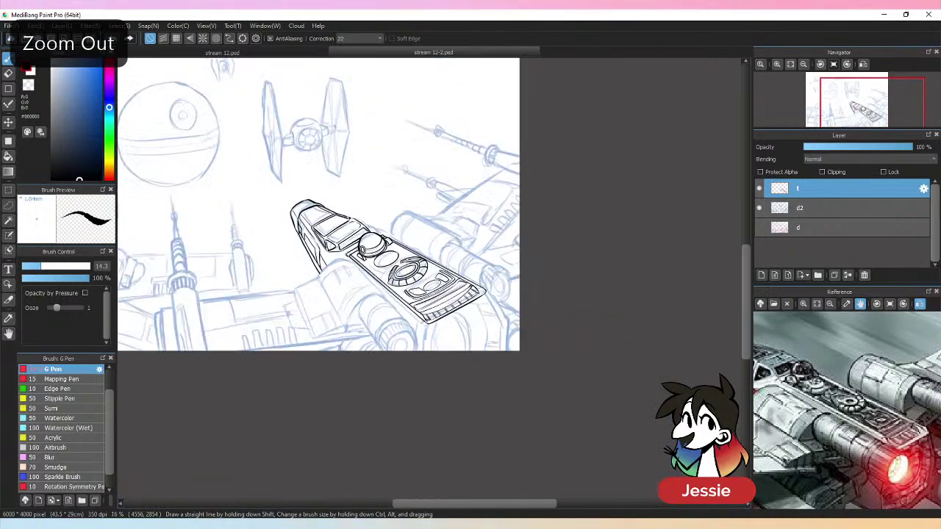
key(ctrl+plus)
key(ctrl+plus)
key(ctrl+plus)
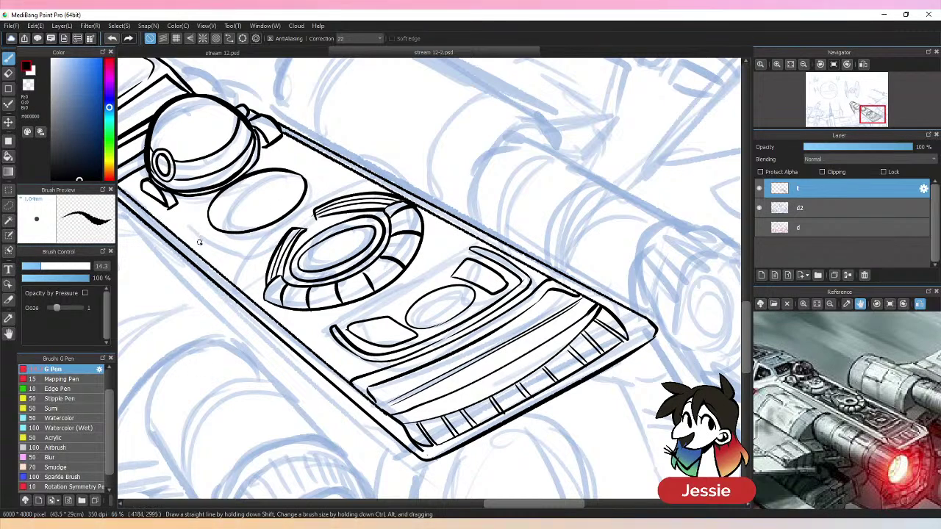
mouse_move(208, 193)
mouse_down()
mouse_move(199, 214)
mouse_move(206, 240)
mouse_move(222, 243)
mouse_move(276, 229)
mouse_move(326, 194)
mouse_up()
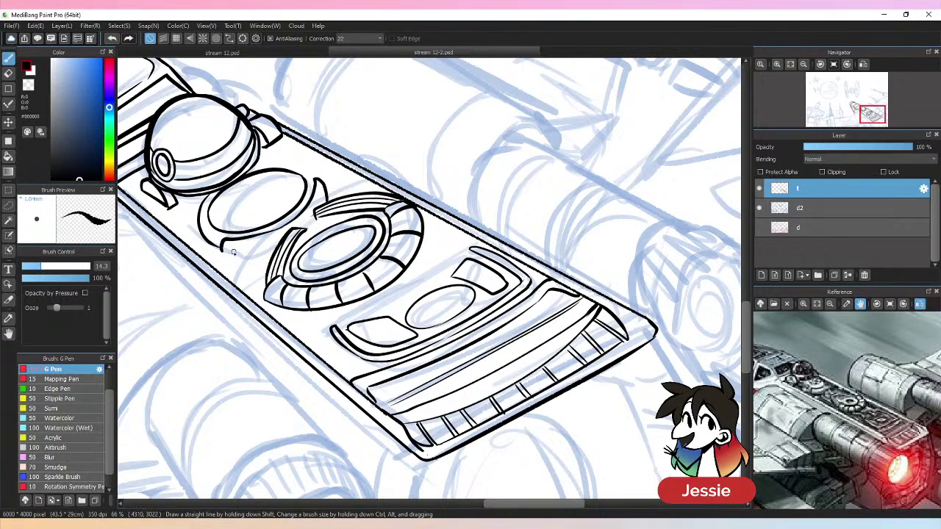
mouse_move(222, 252)
mouse_down()
mouse_move(268, 249)
mouse_move(309, 226)
mouse_move(328, 197)
mouse_up()
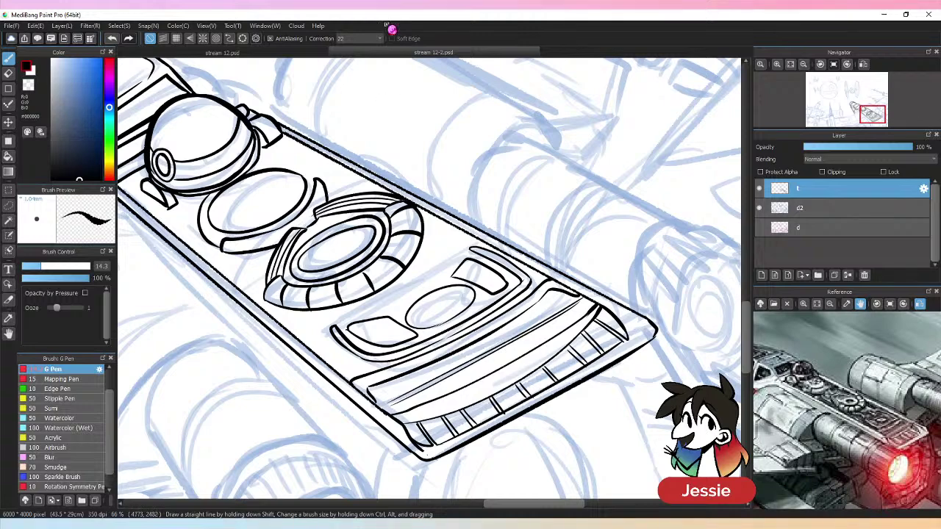
- Ink the front part of the rim around the oval behind the droid dome and clean up its line near the dome
mouse_move(252, 168)
mouse_down()
mouse_move(305, 165)
mouse_move(320, 175)
mouse_up()
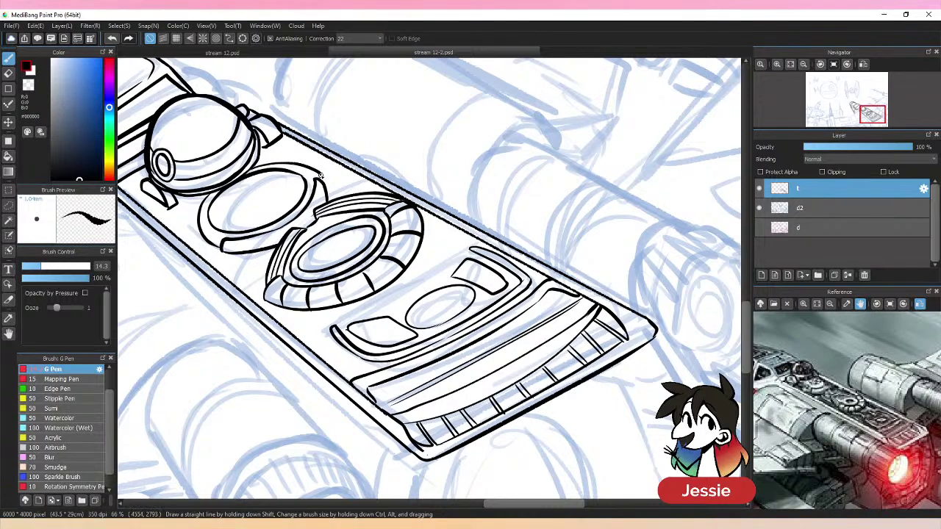
key(ctrl+z)
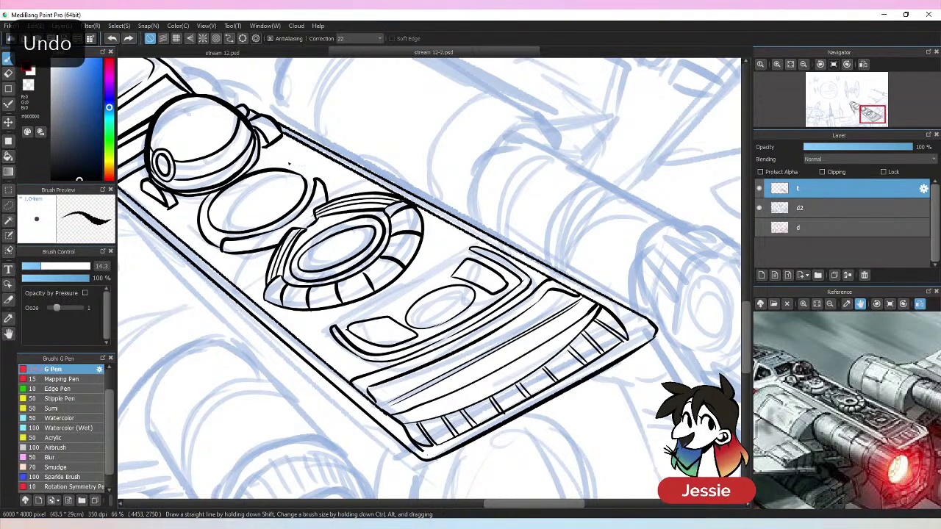
mouse_move(250, 171)
mouse_down()
mouse_move(285, 163)
mouse_move(321, 179)
mouse_up()
key(e)
drag(208, 199, 253, 172)
key(b)
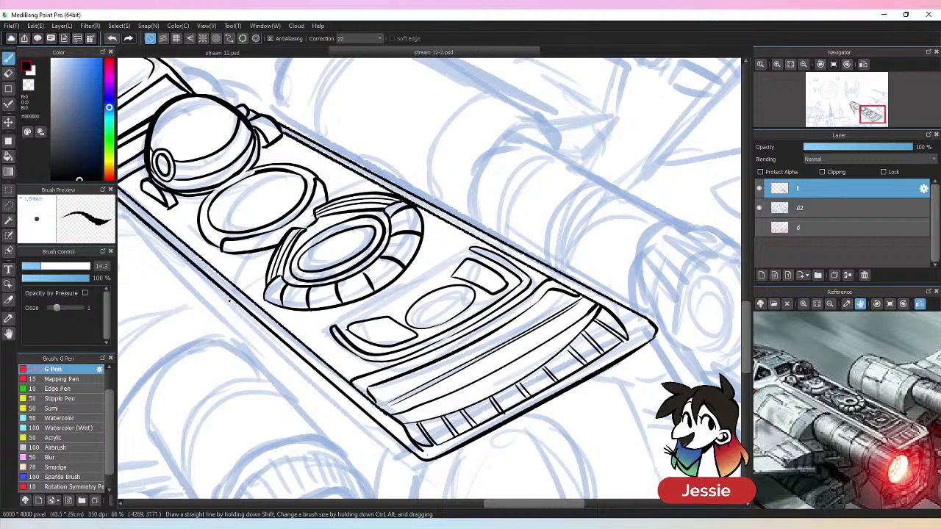
drag(201, 204, 250, 173)
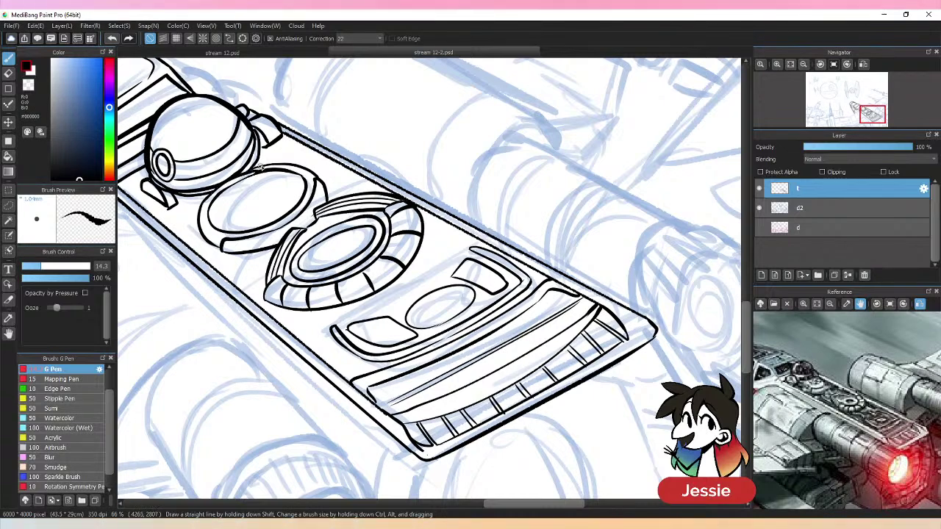
key(e)
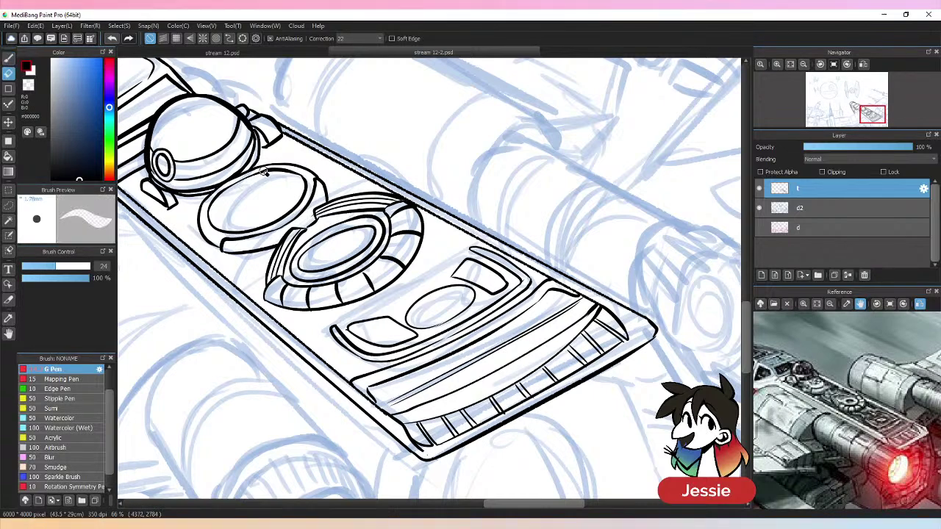
key(b)
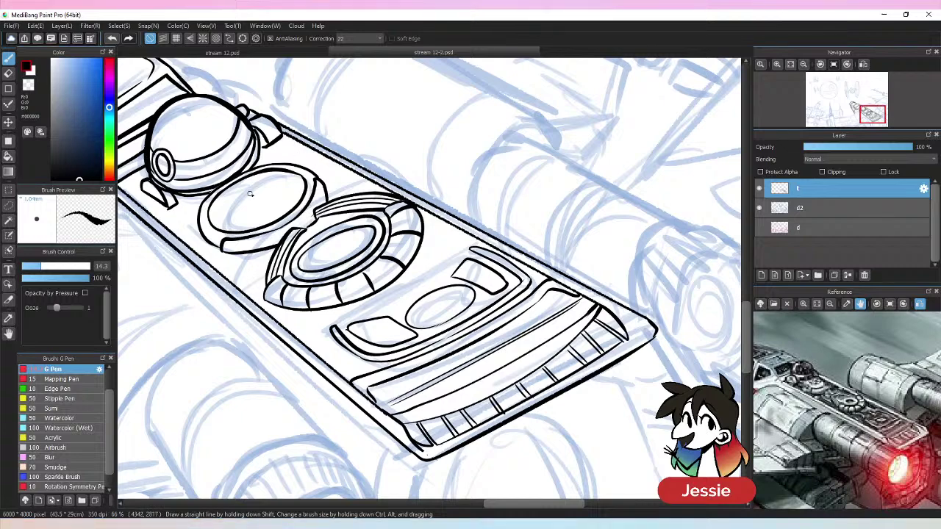
- Add small curved marks on the near and far ends of the rim around the oval behind the droid dome
key(ctrl+minus)
key(ctrl+minus)
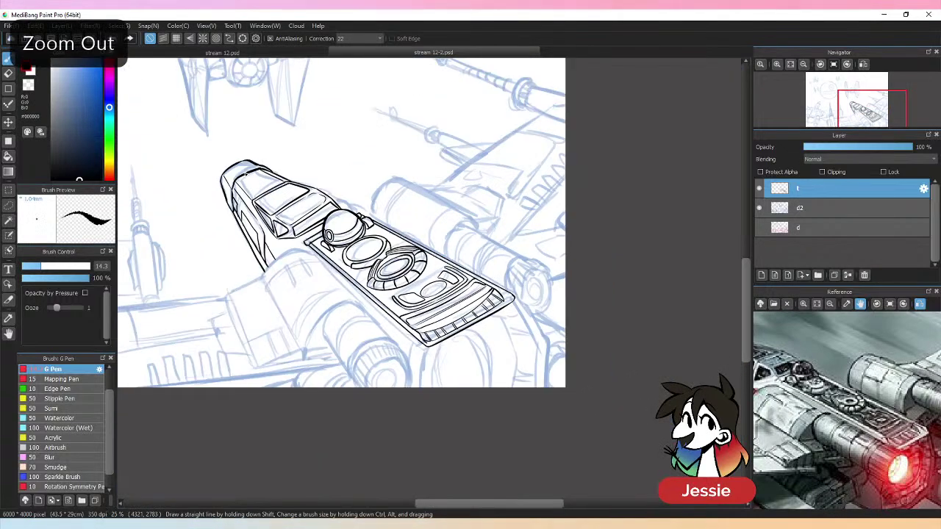
key(ctrl+plus)
key(ctrl+plus)
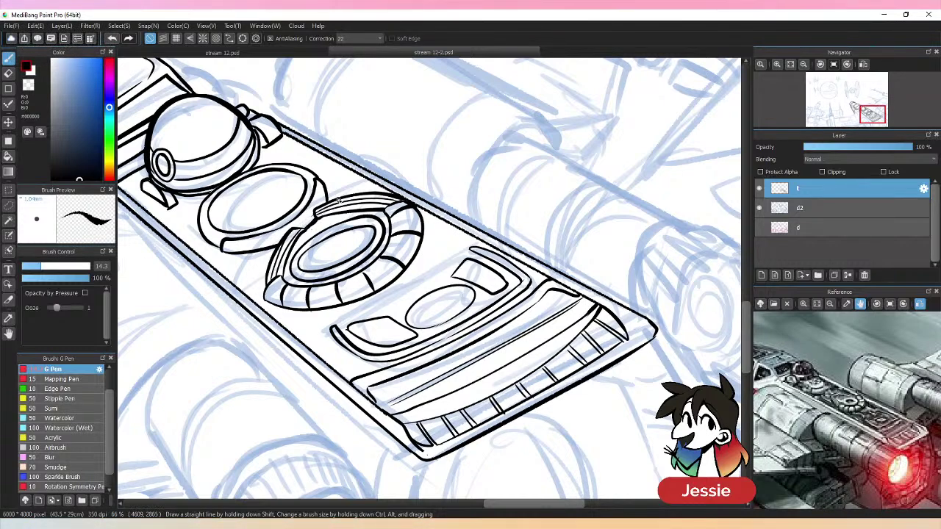
drag(203, 224, 210, 243)
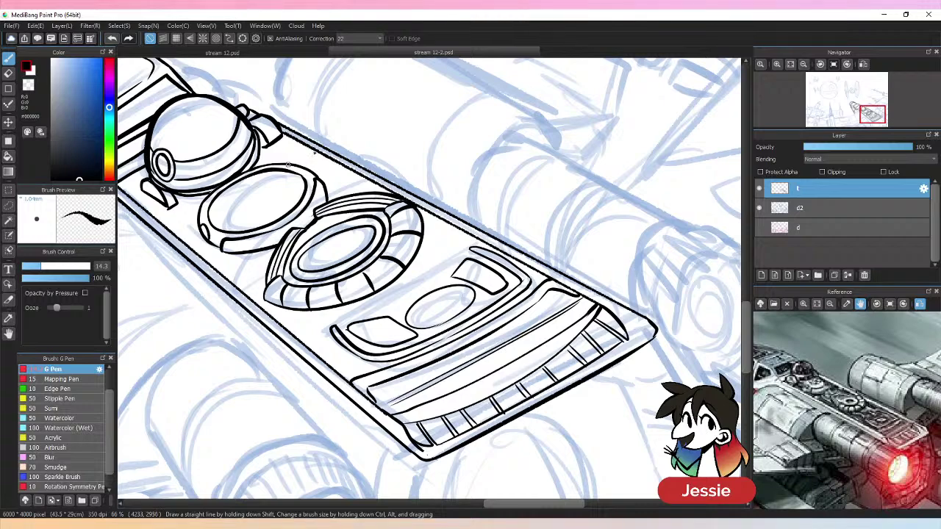
drag(299, 168, 309, 174)
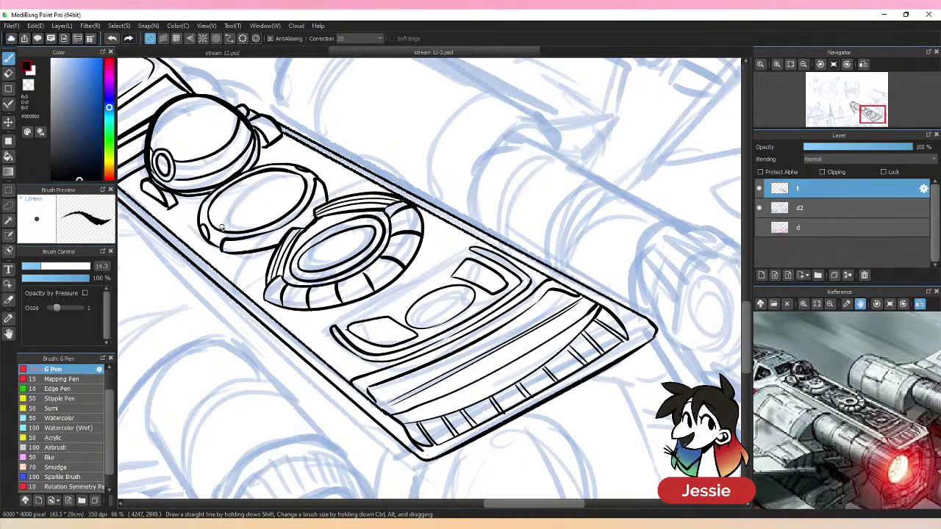
- Ink wedge-shaped panels separated by spokes inside the oval behind the droid dome, and save the drawing
mouse_move(219, 225)
mouse_down()
mouse_move(236, 206)
mouse_move(245, 217)
mouse_move(222, 228)
mouse_move(288, 191)
mouse_up()
drag(248, 227, 298, 194)
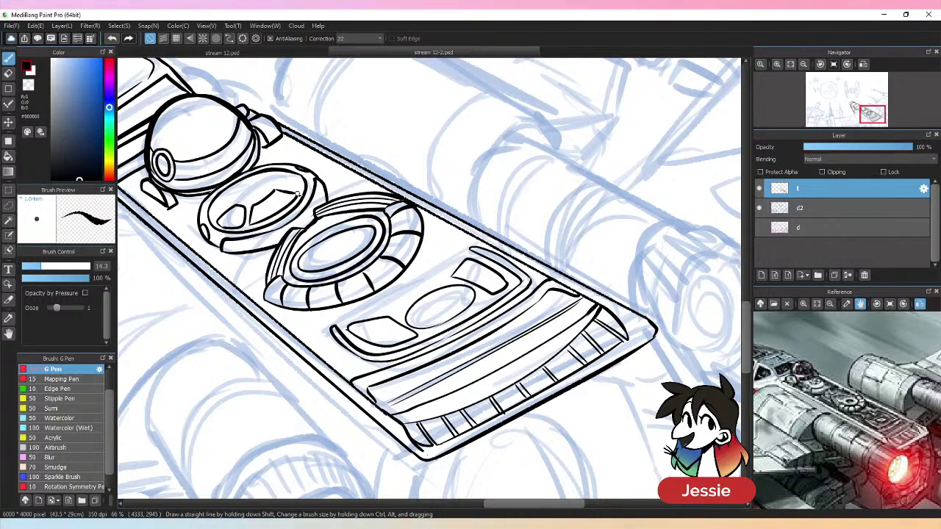
mouse_move(236, 188)
mouse_down()
mouse_move(217, 196)
mouse_move(235, 216)
mouse_up()
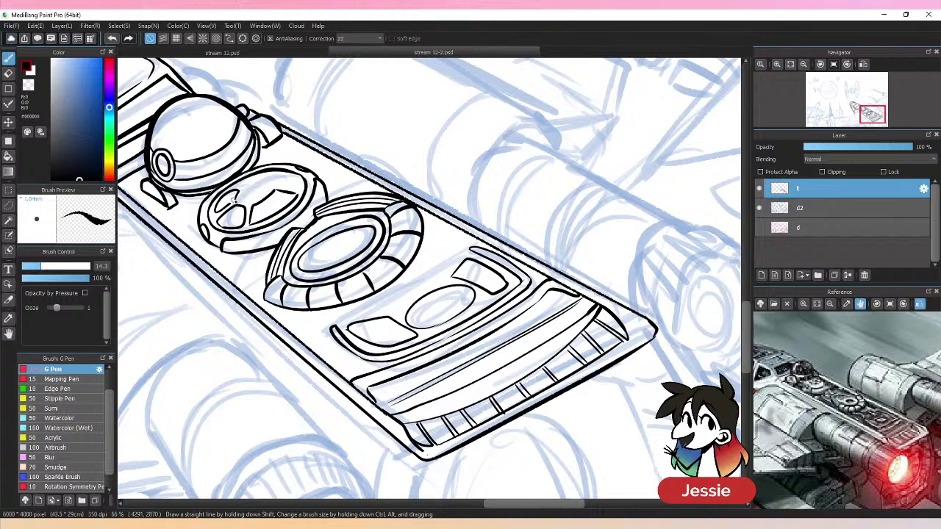
mouse_move(275, 175)
mouse_down()
mouse_move(302, 186)
mouse_move(241, 184)
mouse_move(266, 172)
mouse_move(237, 186)
mouse_up()
key(e)
key(b)
key(ctrl+minus)
key(ctrl+minus)
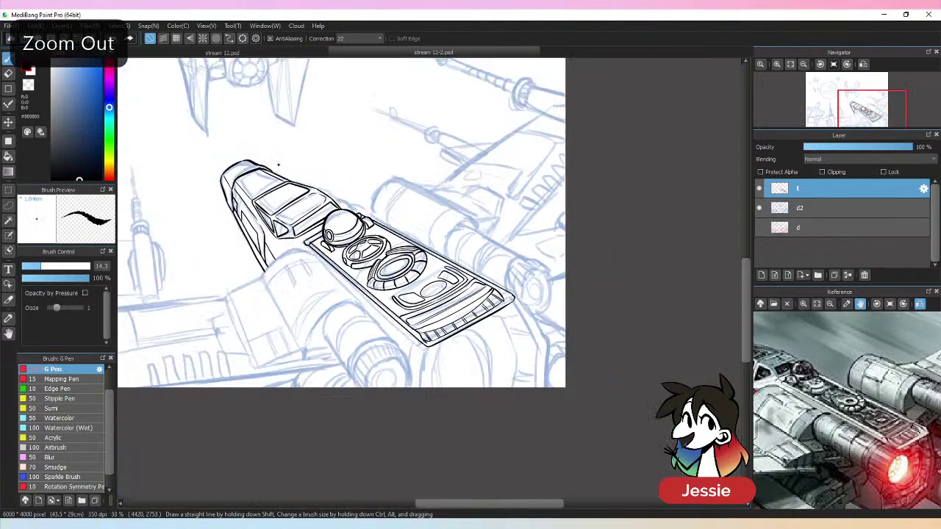
key(ctrl+plus)
key(ctrl+s)
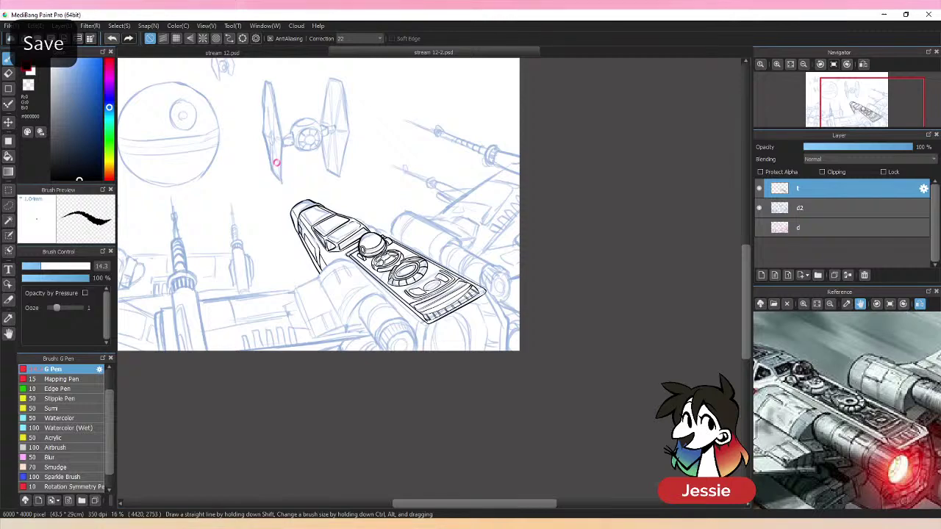
- Mirror the canvas view, lasso the large segmented ring on the deck and slightly reshape its perspective with a free transform
key(h)
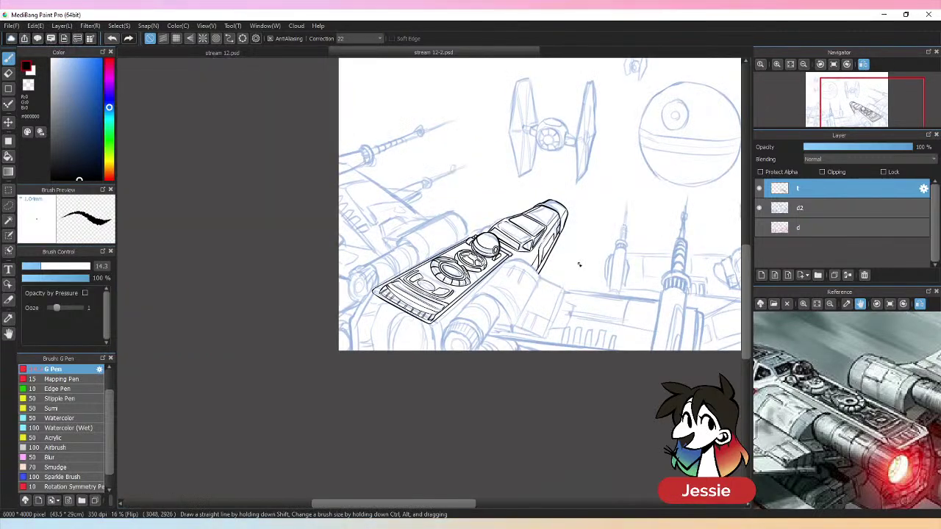
key(ctrl+plus)
key(ctrl+plus)
key(ctrl+plus)
click(10, 206)
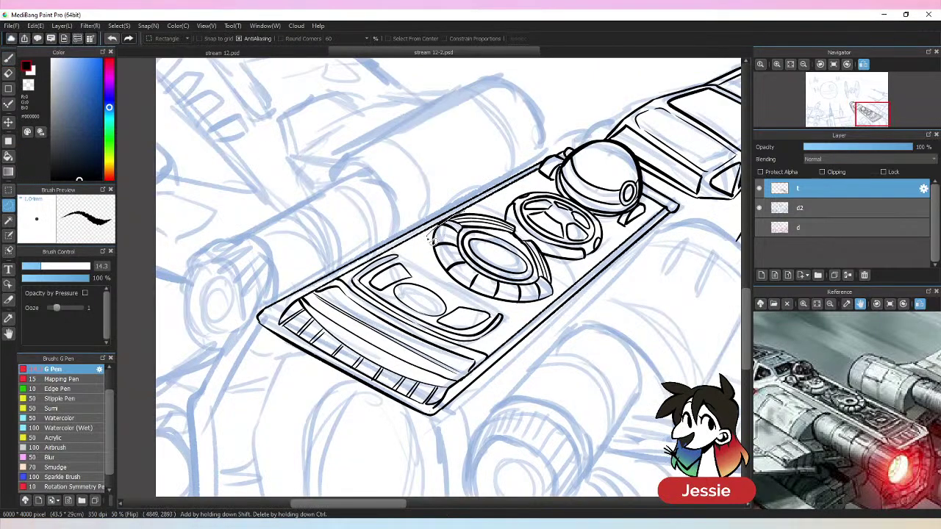
mouse_move(433, 235)
mouse_down()
mouse_move(468, 293)
mouse_move(502, 312)
mouse_move(562, 292)
mouse_move(551, 307)
mouse_move(567, 273)
mouse_move(615, 245)
mouse_move(555, 263)
mouse_move(529, 234)
mouse_move(485, 210)
mouse_up()
click(576, 261)
key(ctrl+z)
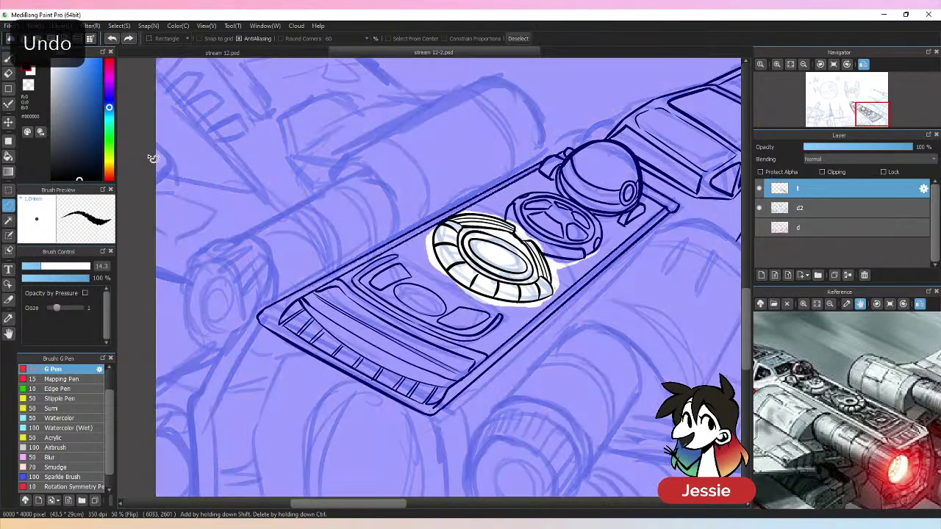
key(shift)
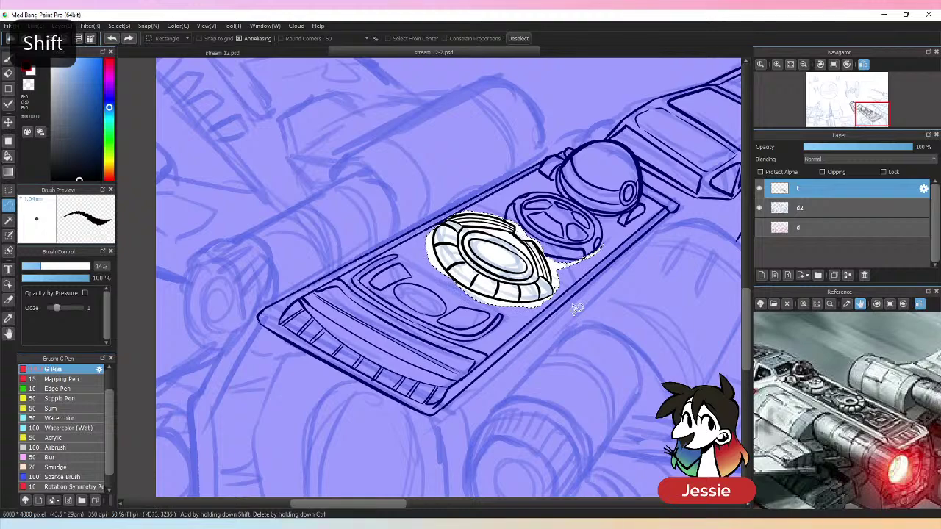
mouse_move(577, 308)
mouse_down()
mouse_move(456, 287)
mouse_move(450, 267)
mouse_move(594, 243)
mouse_move(614, 256)
mouse_move(604, 254)
mouse_up()
key(ctrl+t)
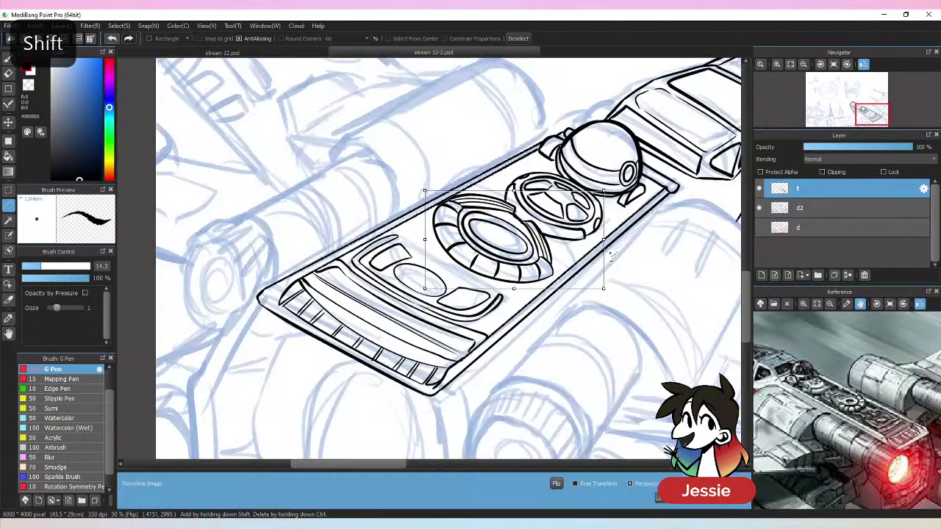
key(ctrl)
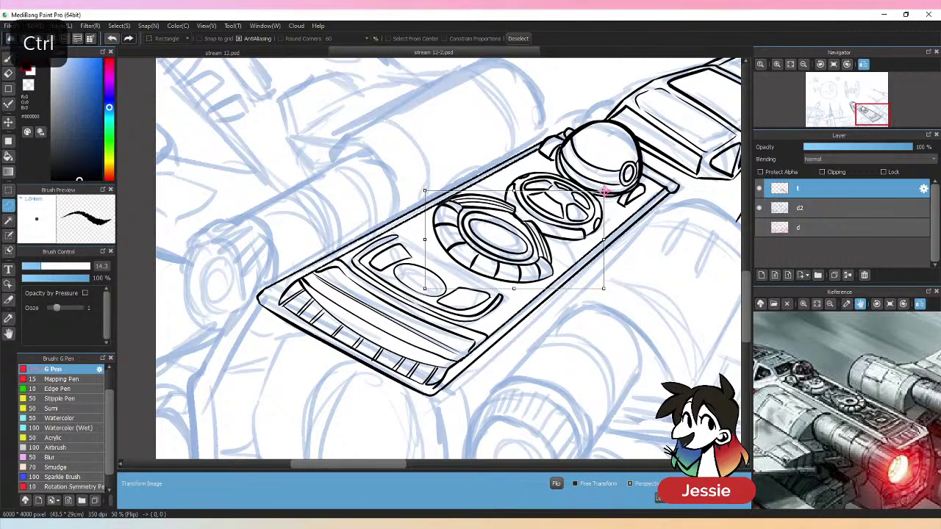
drag(603, 190, 594, 194)
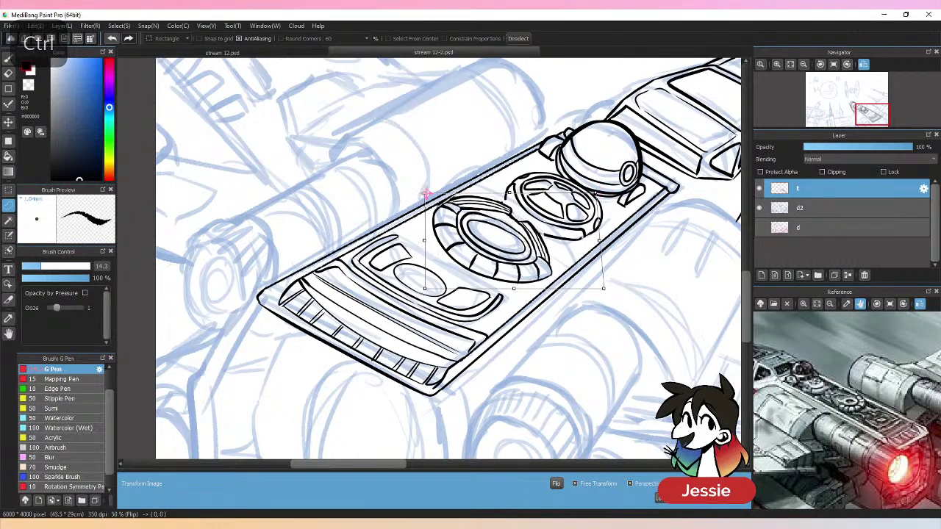
drag(425, 194, 425, 197)
drag(604, 288, 609, 286)
drag(517, 287, 516, 292)
drag(535, 256, 537, 245)
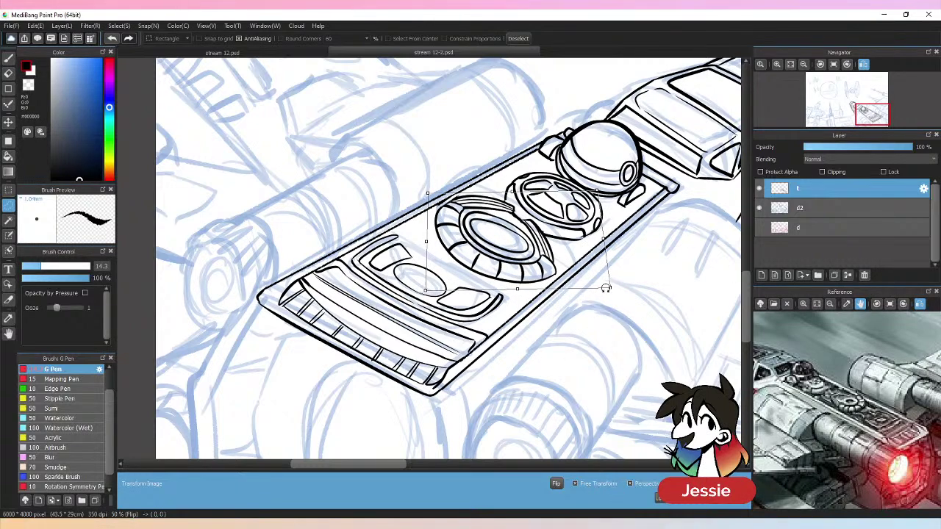
drag(604, 288, 607, 285)
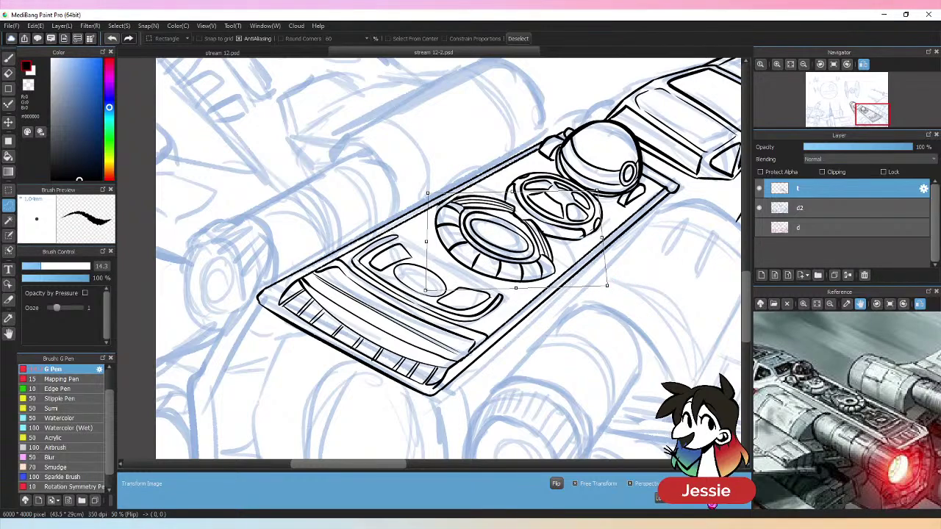
click(711, 504)
key(ctrl+minus)
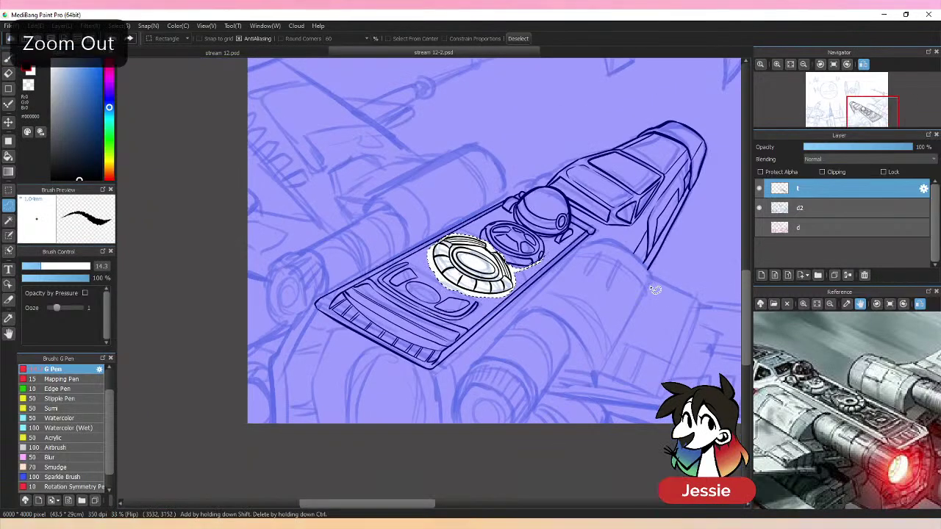
key(ctrl+d)
- Return the canvas to its unmirrored view, save the drawing and check the line art with sketch layer d2 briefly hidden
key(b)
key(ctrl+minus)
key(ctrl+plus)
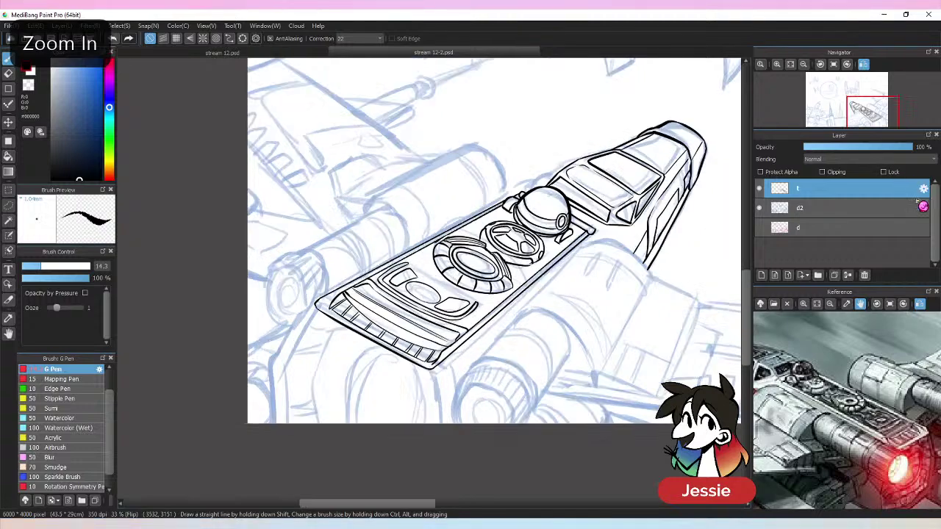
drag(867, 111, 879, 112)
key(ctrl+plus)
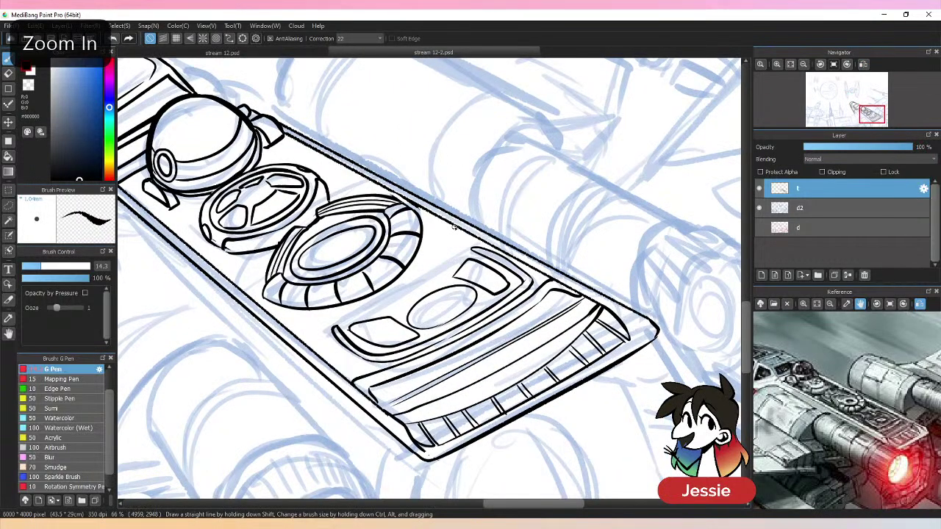
key(e)
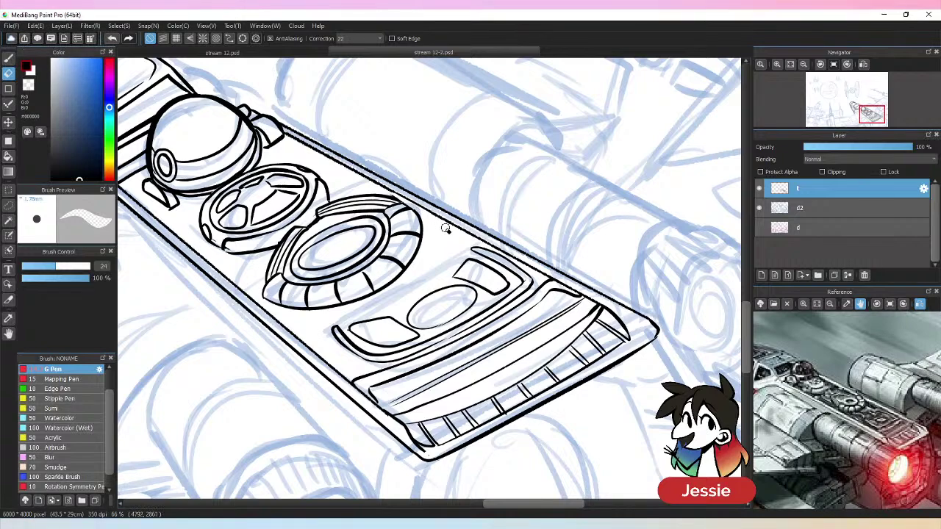
key(b)
key(ctrl+minus)
key(ctrl+minus)
key(ctrl+minus)
key(ctrl+s)
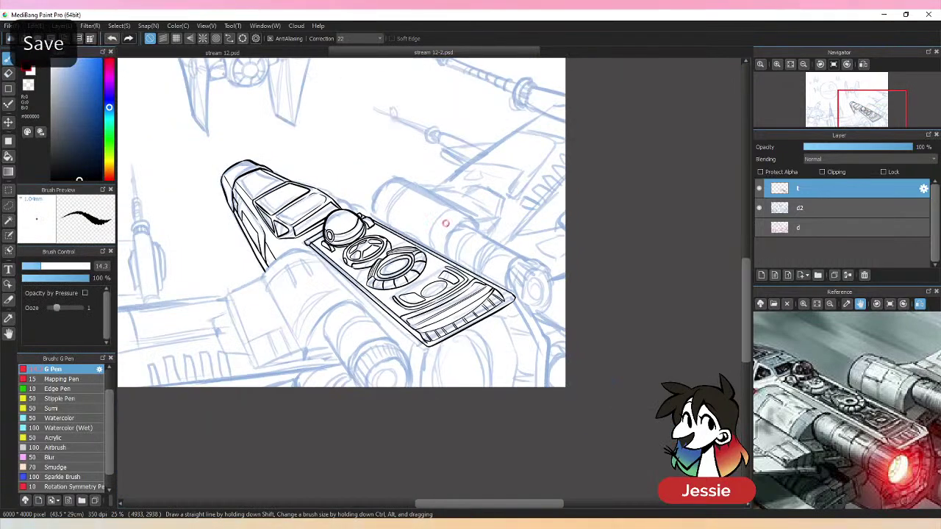
click(759, 207)
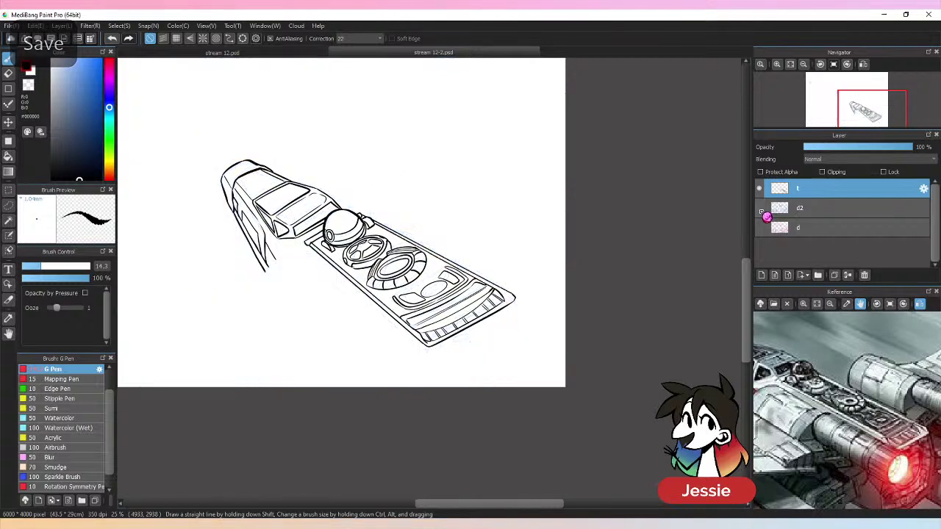
click(759, 207)
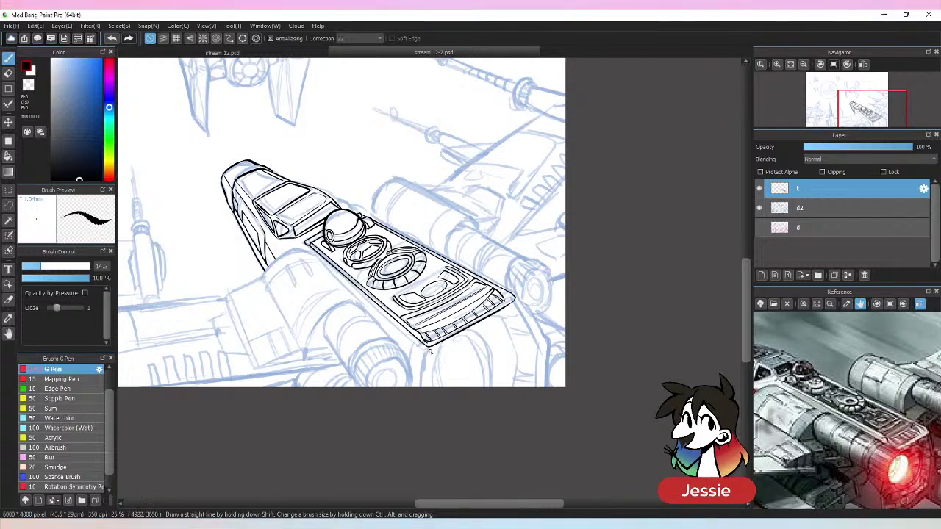
- Ink the inner frame of the X-wing's rear face with a straight upper edge and two sides running to the canvas edge
shift+click(524, 306)
drag(431, 351, 422, 388)
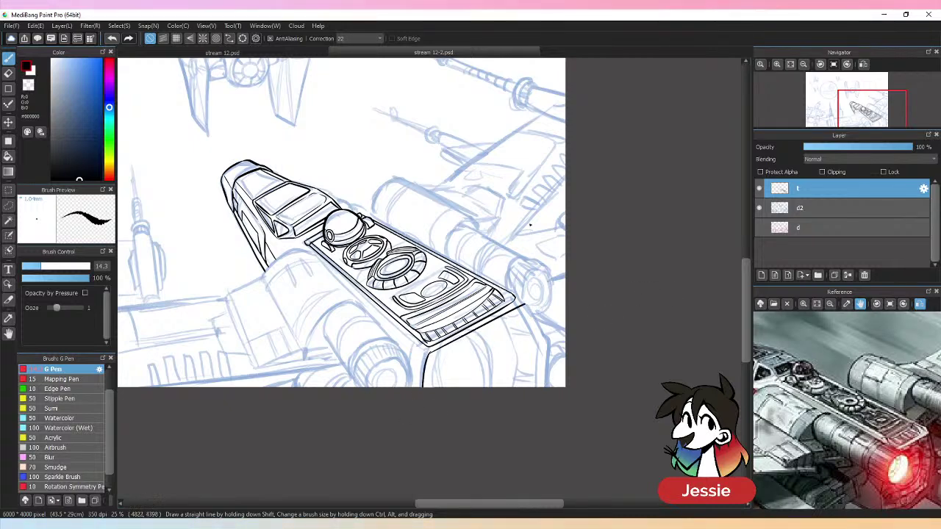
drag(520, 309, 544, 386)
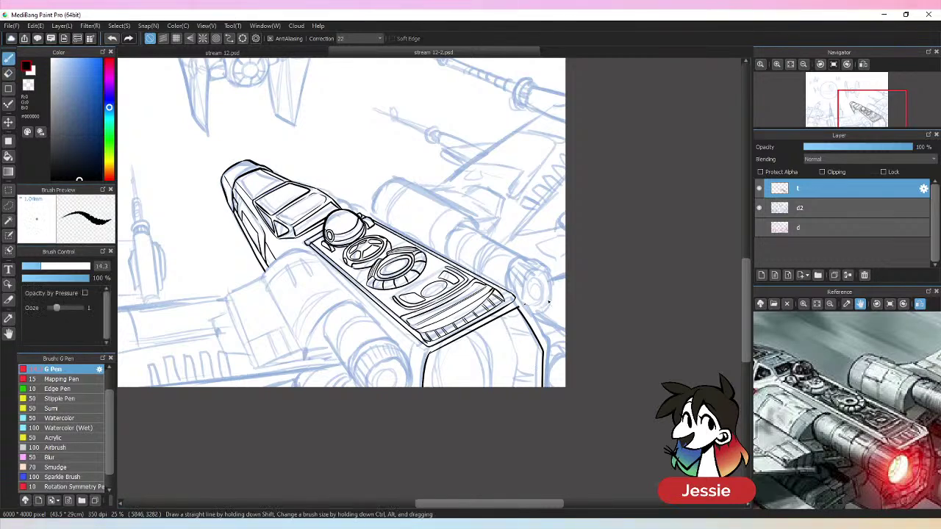
key(e)
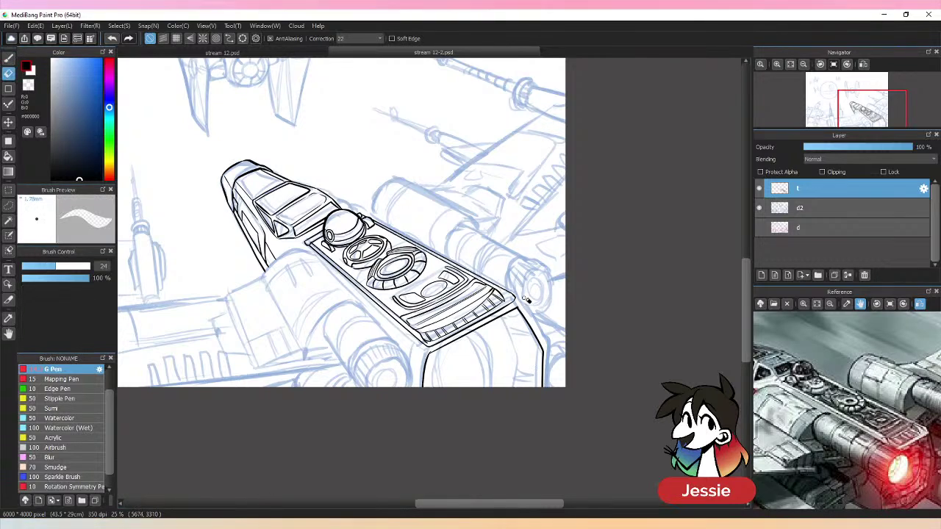
- Ink a parallel outer edge down both sides of the rear face and clean up its far corner
key(b)
drag(424, 345, 414, 386)
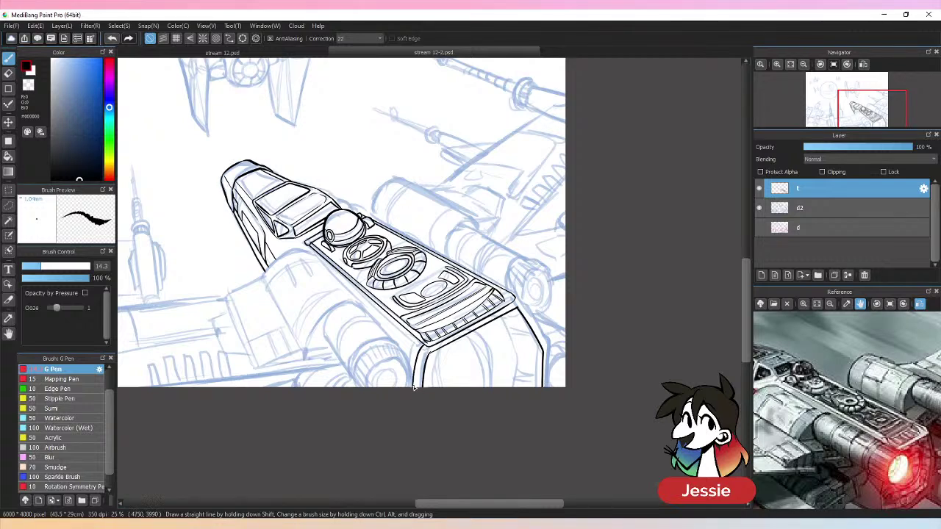
mouse_move(517, 299)
mouse_down()
mouse_move(549, 347)
mouse_move(549, 386)
mouse_up()
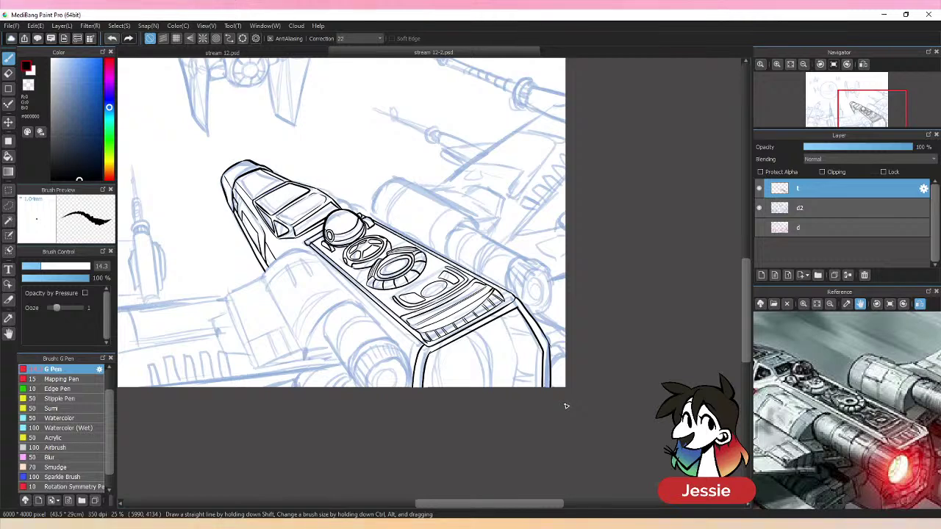
key(e)
key(ctrl+plus)
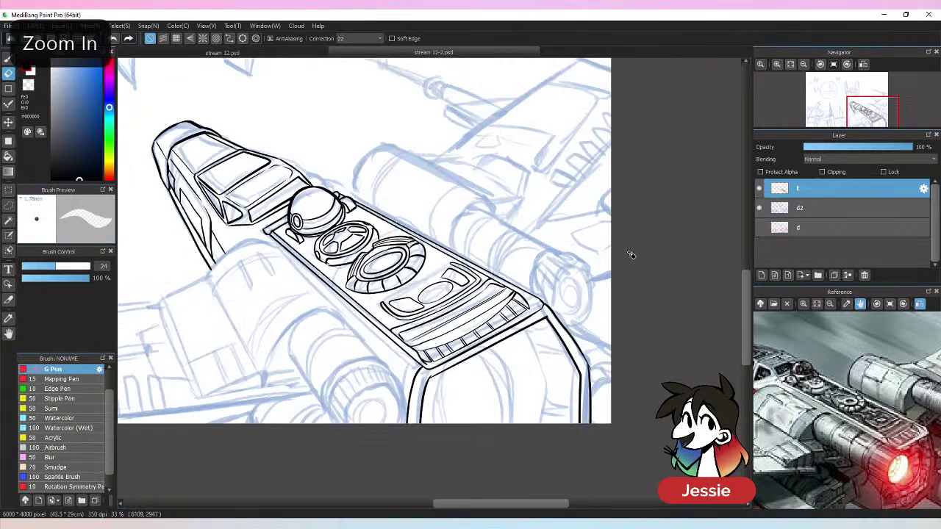
drag(616, 374, 531, 291)
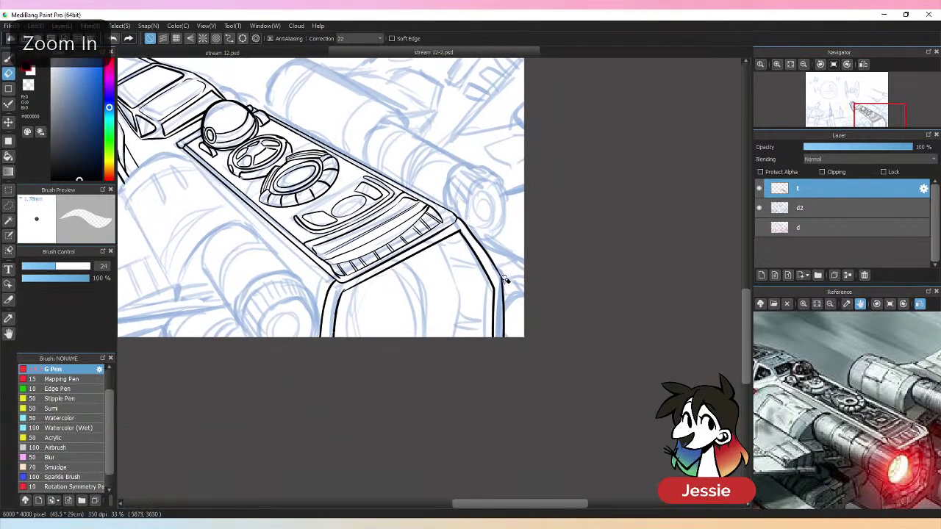
- Ink the curved far side of the round engine opening within the rear face
key(b)
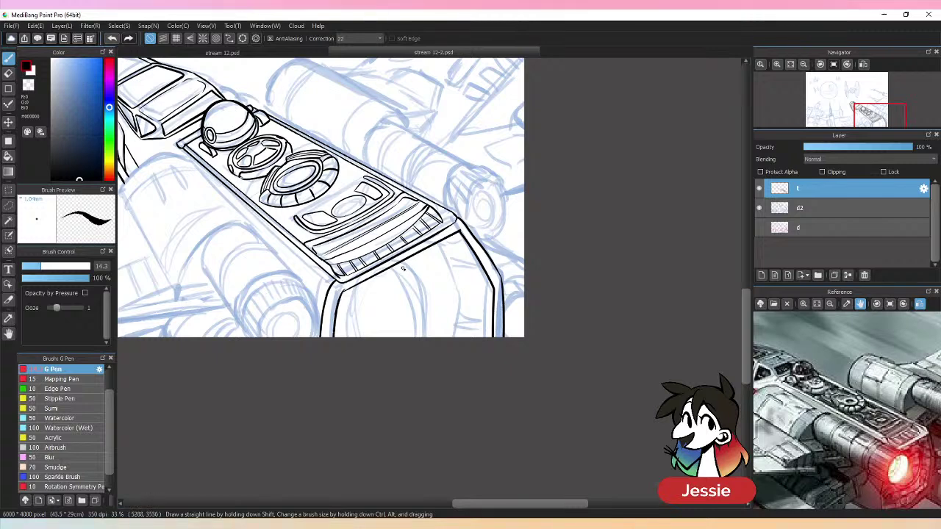
mouse_move(400, 263)
mouse_down()
mouse_move(416, 348)
mouse_move(438, 261)
mouse_move(398, 270)
mouse_move(411, 336)
mouse_up()
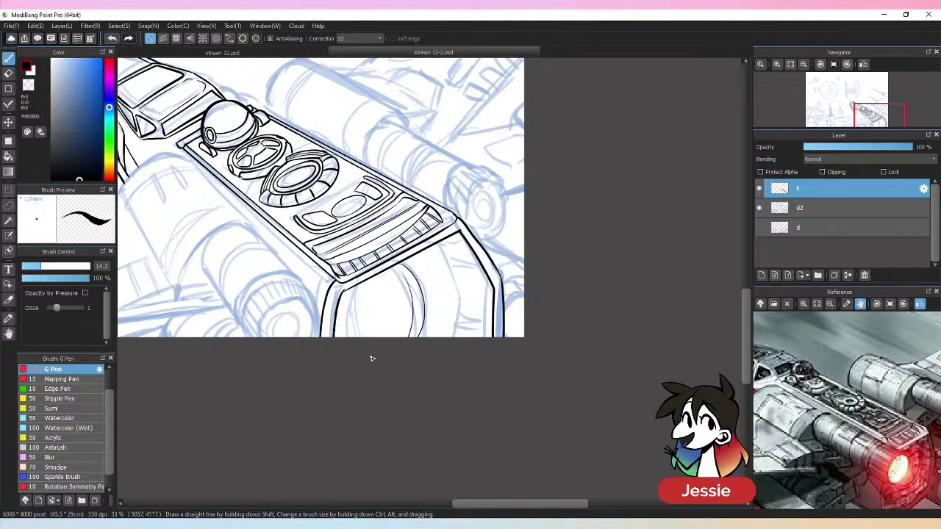
drag(433, 244, 453, 336)
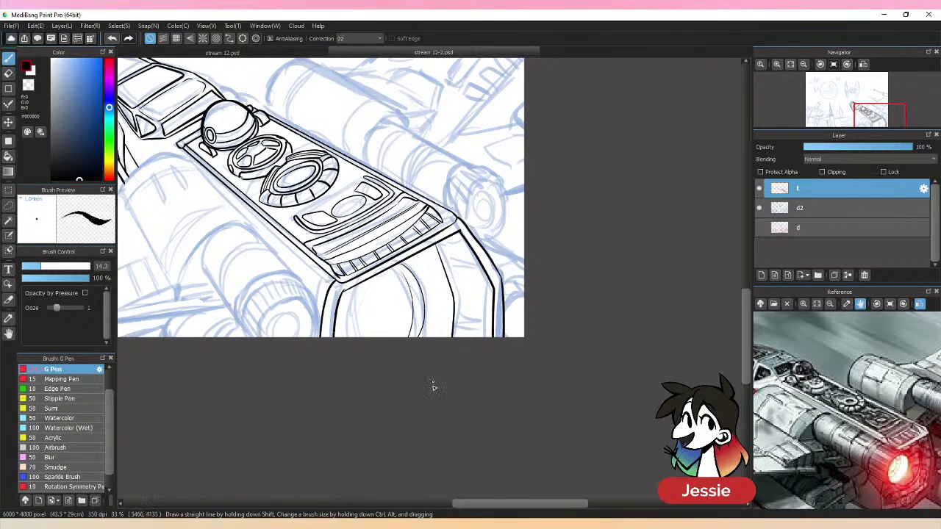
drag(439, 243, 457, 335)
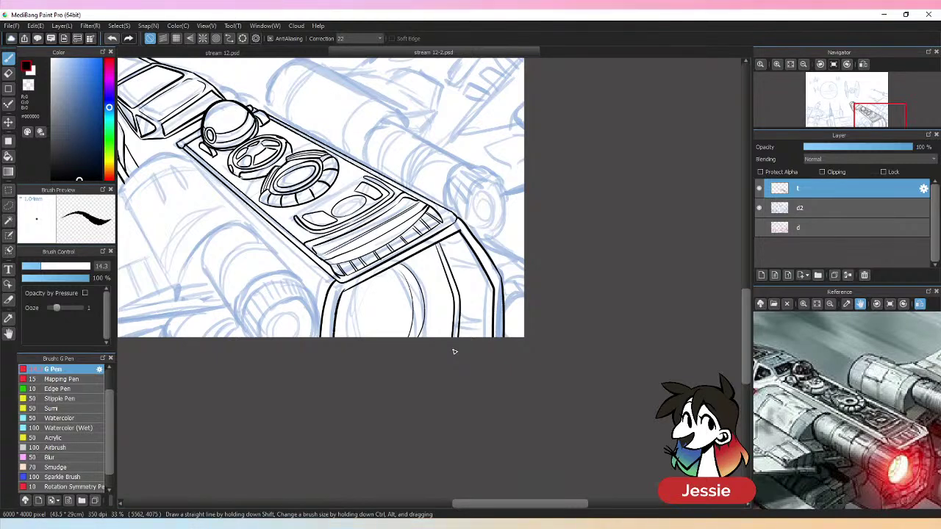
key(ctrl+z)
key(ctrl+z)
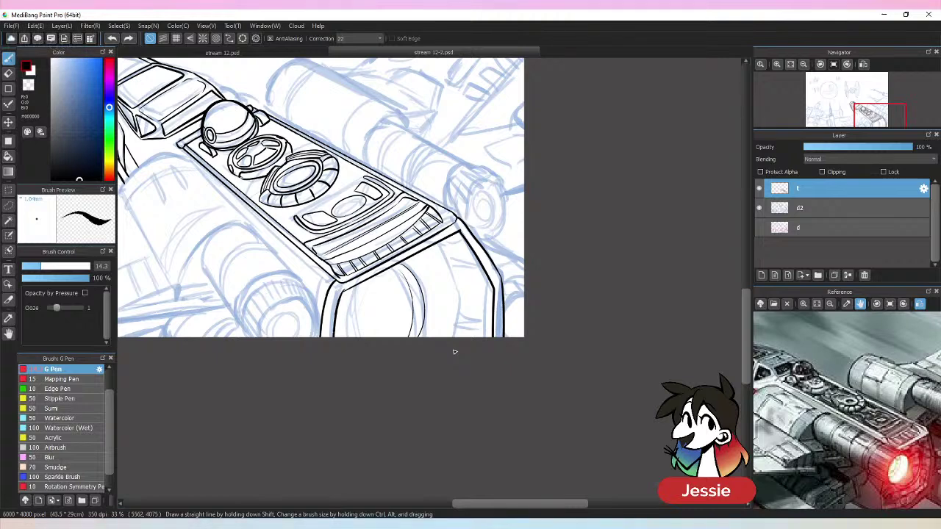
- Ink a thin bent panel line beside the engine opening and short crosswise lines between it and the far frame edge
mouse_move(434, 246)
mouse_down()
mouse_move(462, 308)
mouse_move(461, 336)
mouse_up()
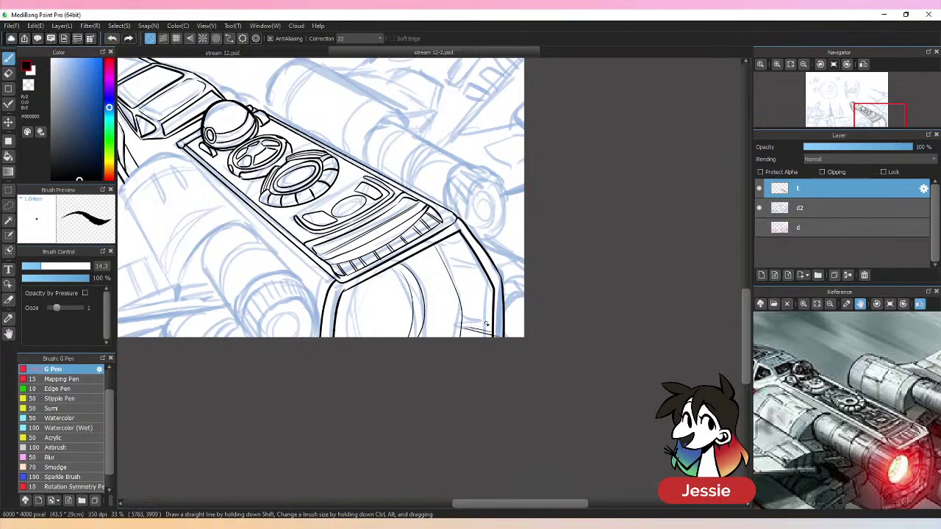
key(ctrl+z)
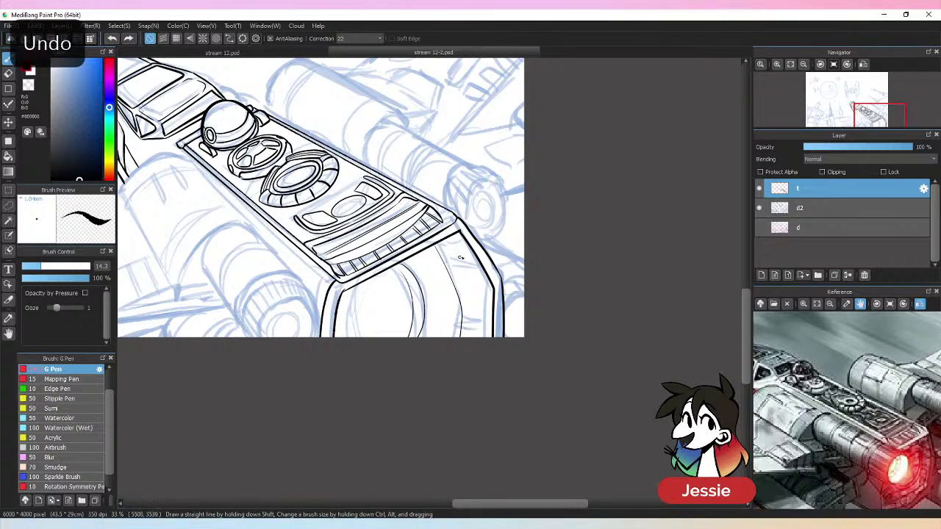
mouse_move(475, 253)
mouse_down()
mouse_move(482, 279)
mouse_move(458, 280)
mouse_move(491, 285)
mouse_move(461, 298)
mouse_move(491, 293)
mouse_up()
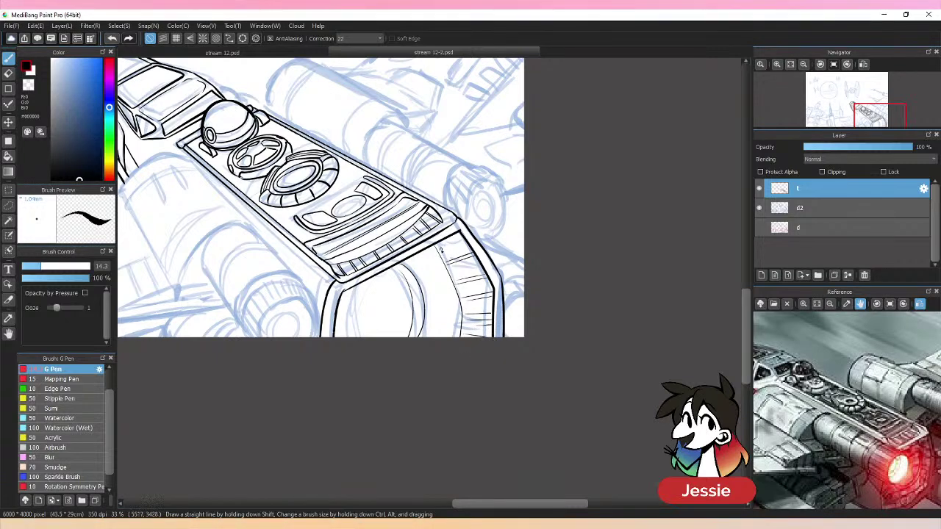
- Ink the near curved side of the round engine opening as a thin line running down to the canvas edge
key(ctrl+z)
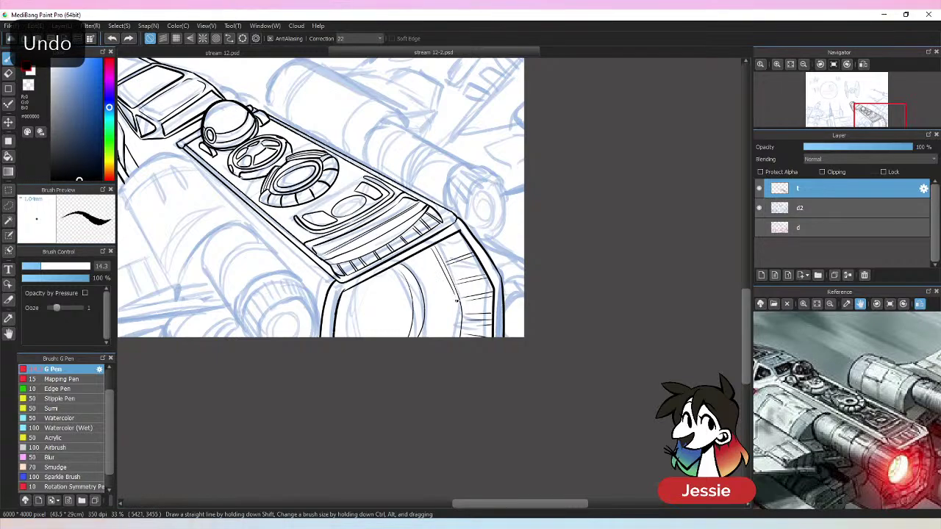
key(ctrl+minus)
key(ctrl+minus)
key(ctrl+minus)
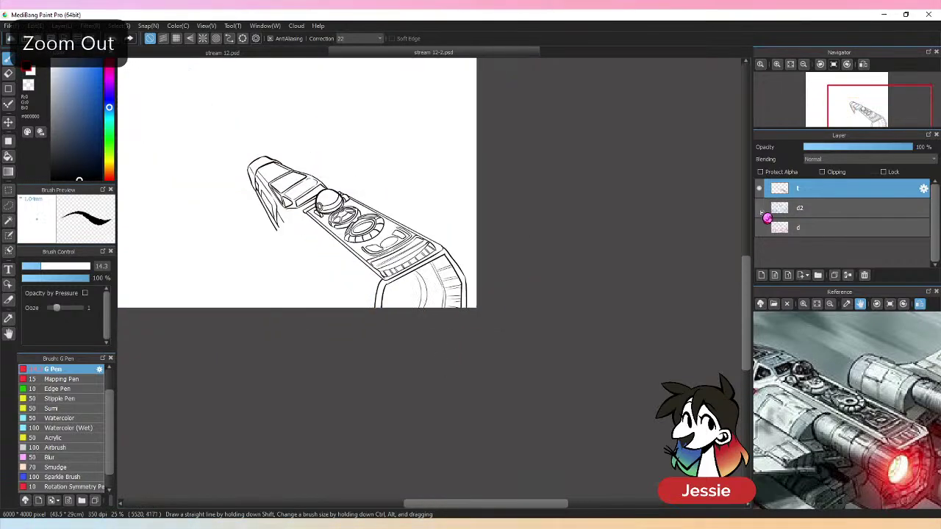
key(ctrl+plus)
key(ctrl+plus)
key(ctrl+plus)
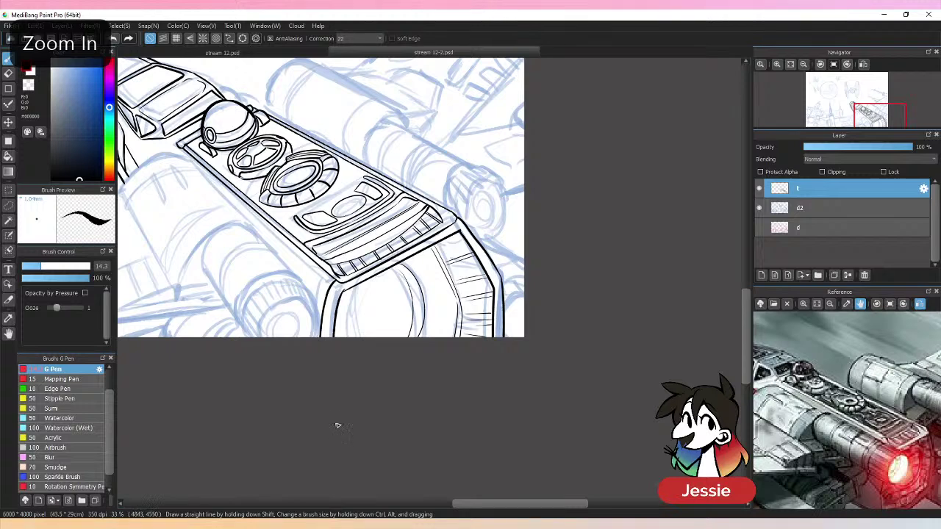
drag(346, 293, 351, 337)
key(ctrl+z)
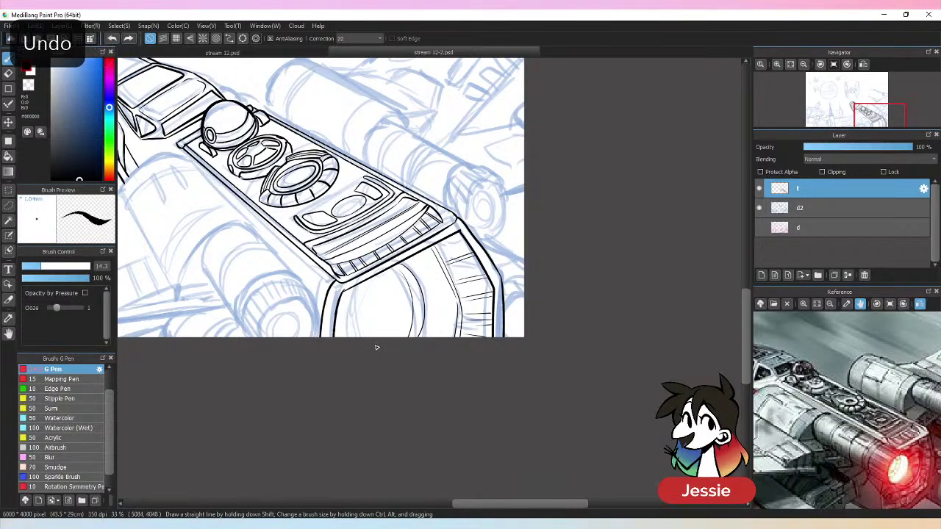
drag(352, 289, 345, 338)
key(ctrl+plus)
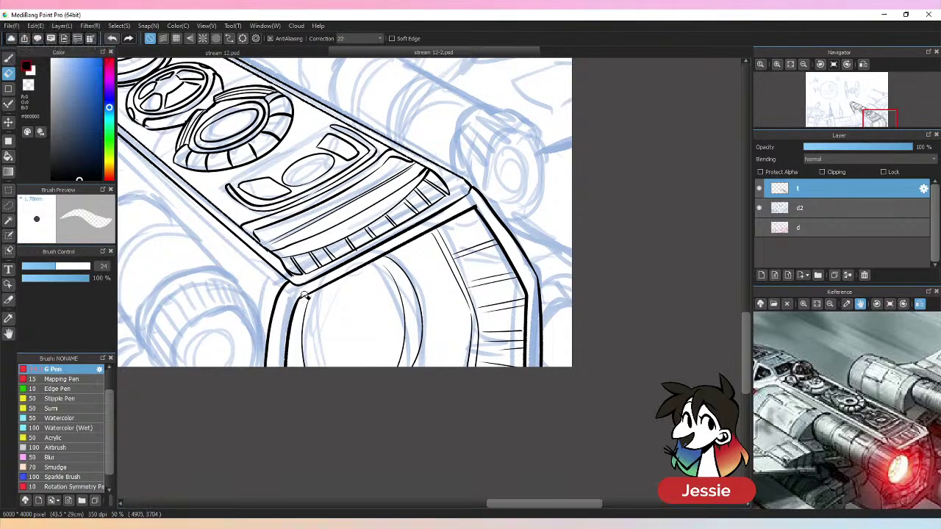
key(ctrl+minus)
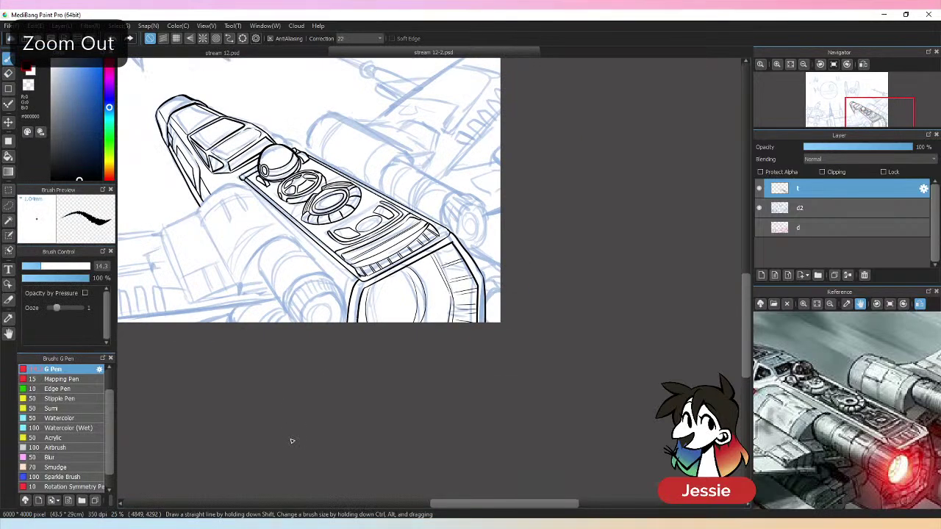
- Flip the canvas view horizontally and erase both near side edges of the X-wing's rear face frame
drag(514, 504, 490, 504)
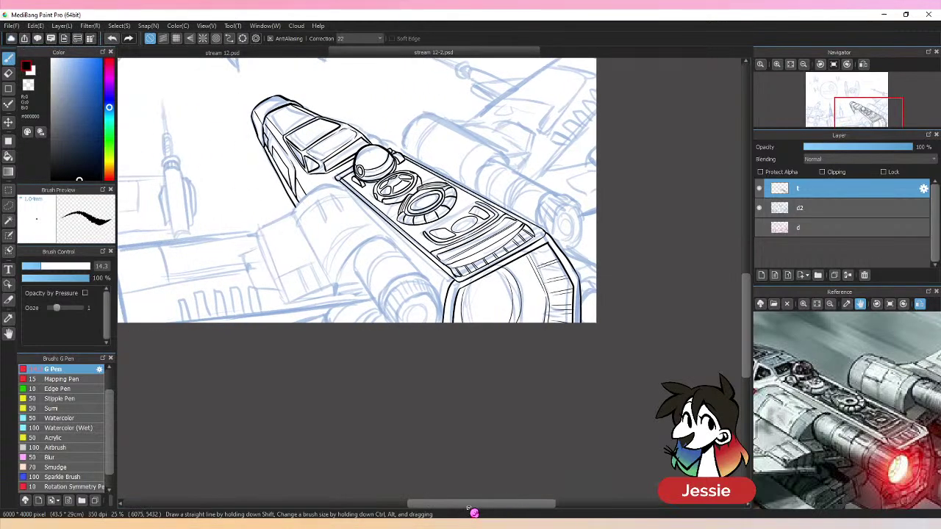
click(760, 210)
click(762, 210)
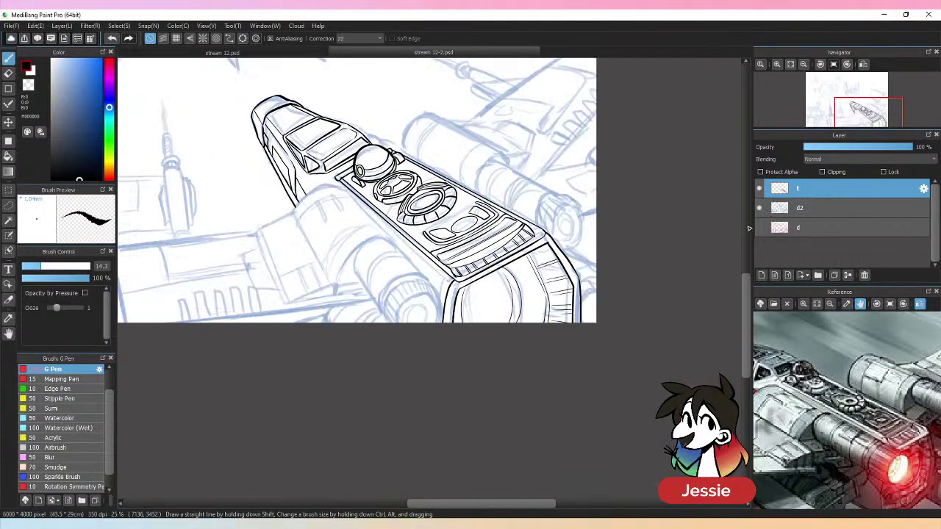
scroll(668, 318, down, 2)
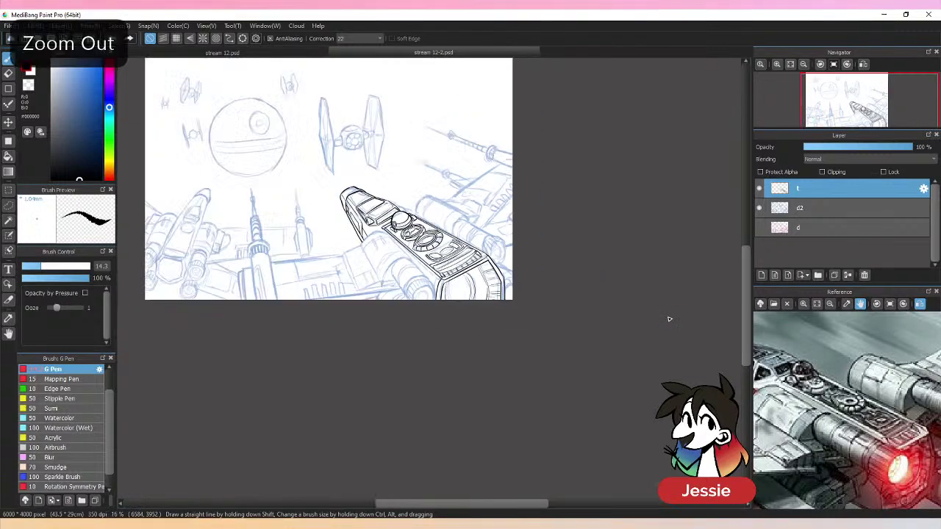
click(866, 67)
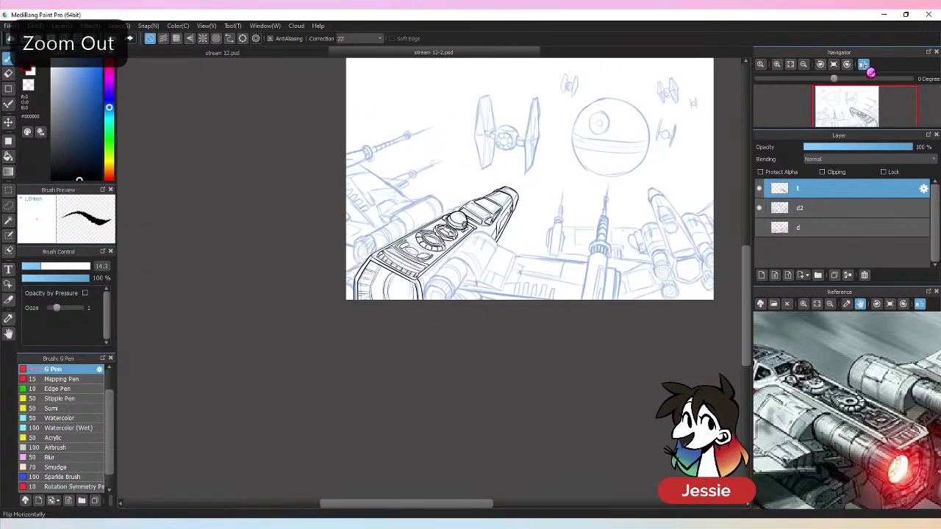
scroll(745, 309, up, 1)
scroll(441, 250, up, 2)
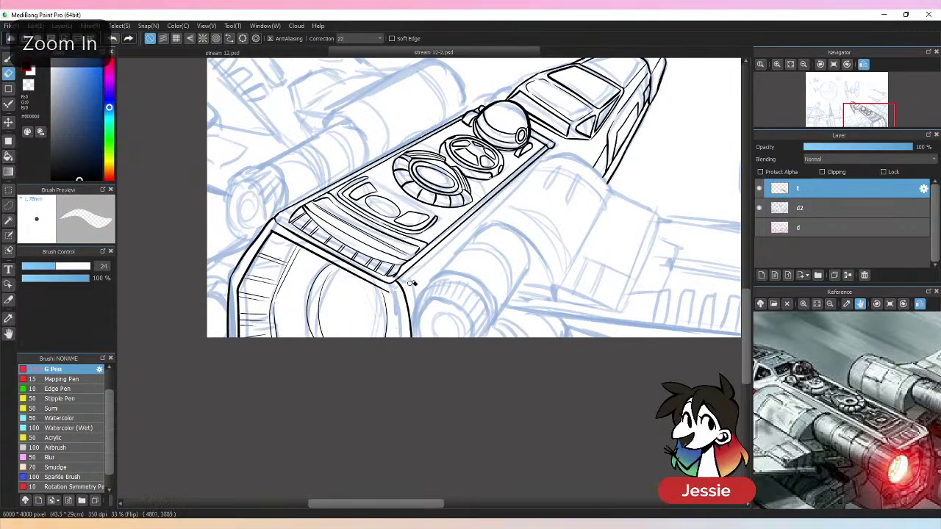
- Redraw the inner and outer near side edges of the rear face frame with the G Pen, and restore the unflipped view
key(b)
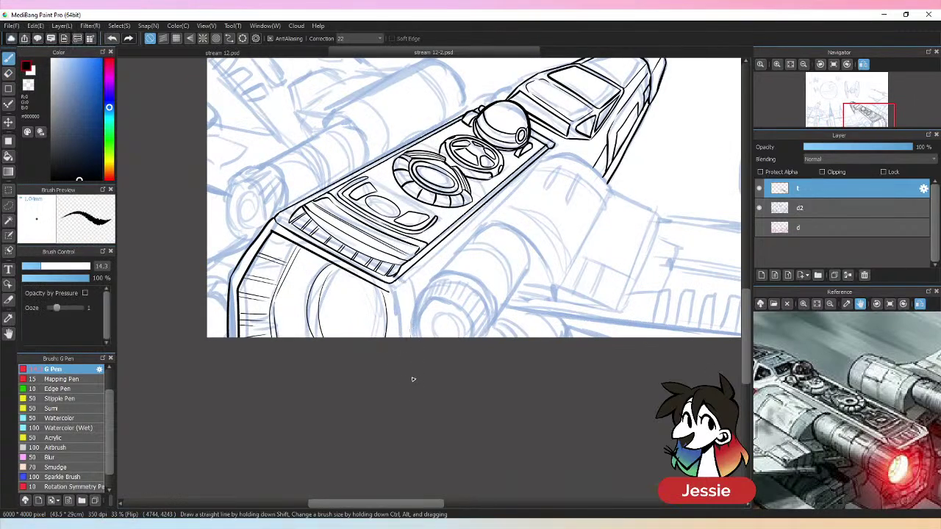
drag(388, 293, 391, 363)
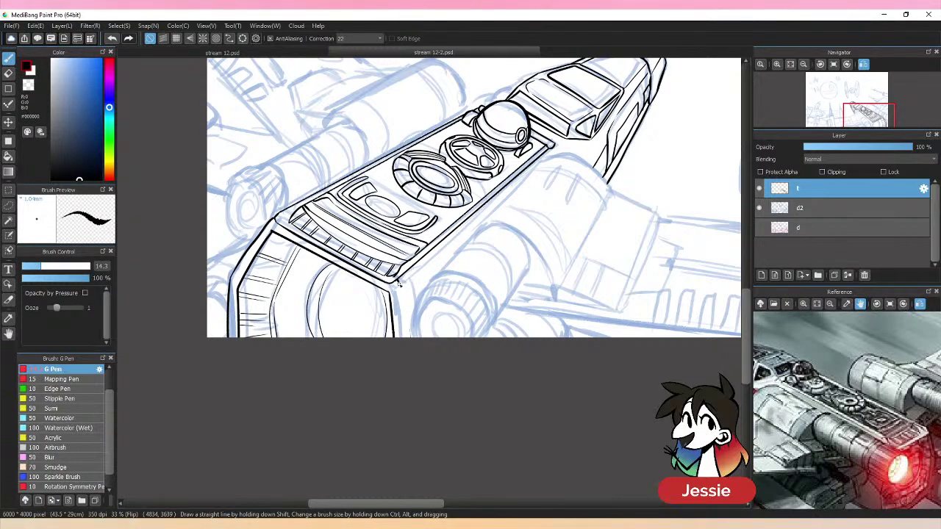
drag(399, 283, 422, 403)
mouse_move(559, 364)
mouse_down()
mouse_move(485, 394)
mouse_move(493, 449)
mouse_move(559, 438)
mouse_move(557, 445)
mouse_up()
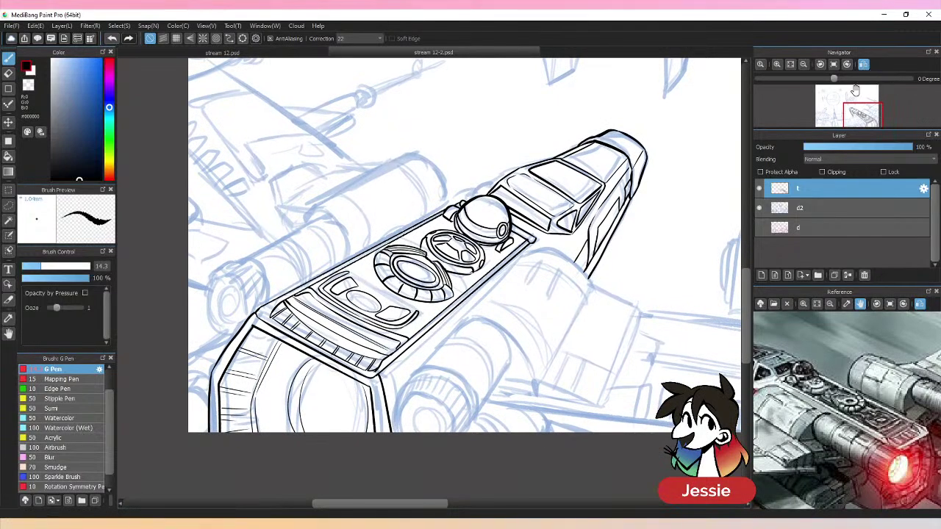
click(863, 64)
drag(651, 354, 577, 304)
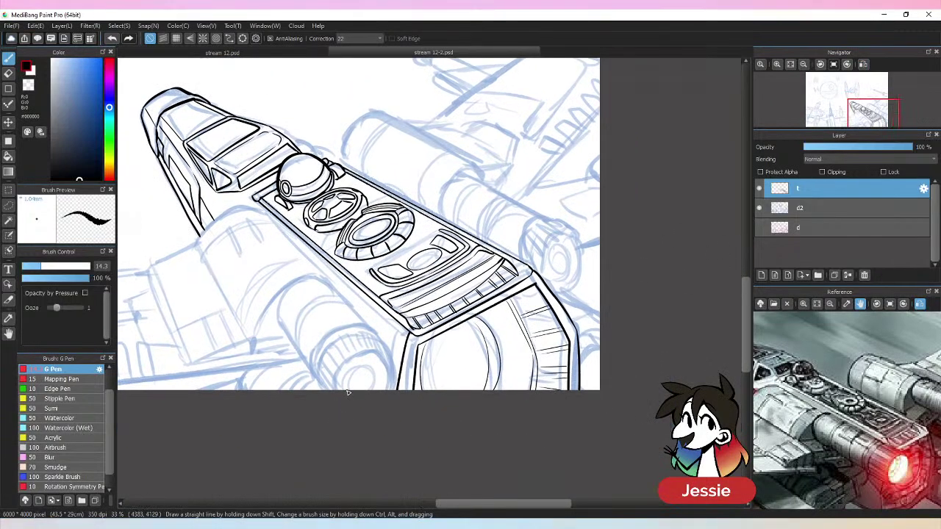
- Ink the round end of the near-side engine nozzle and a larger parallel arc behind it, both cut off by the canvas edge
key(ctrl+plus)
drag(374, 421, 419, 209)
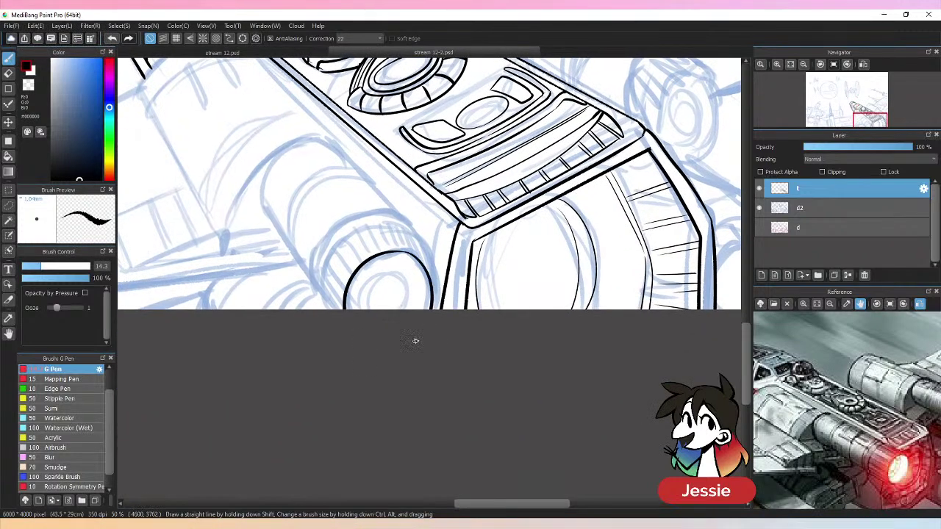
drag(338, 245, 353, 328)
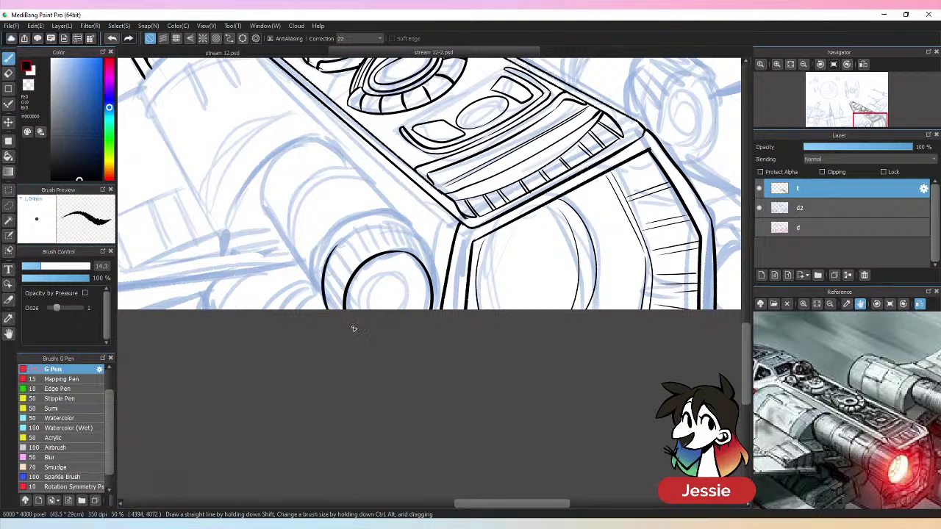
key(ctrl+z)
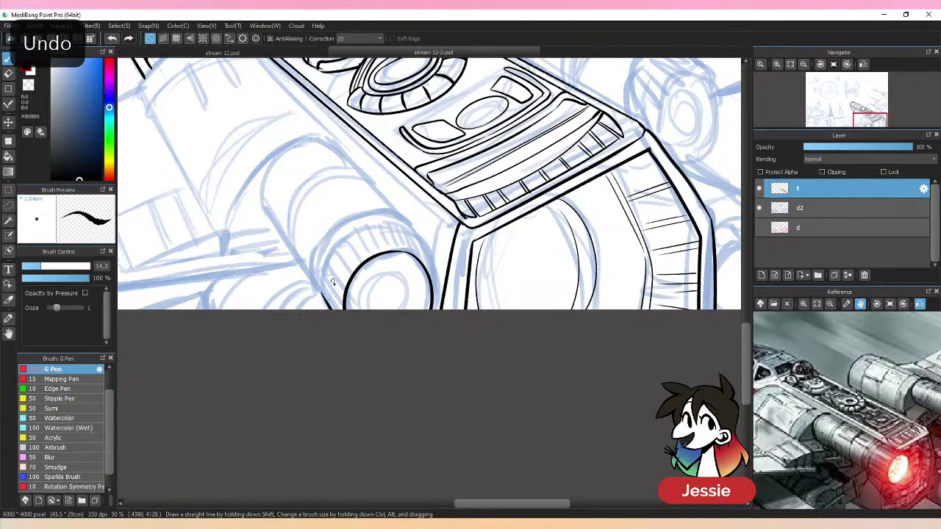
mouse_move(322, 294)
mouse_down()
mouse_move(349, 238)
mouse_move(382, 225)
mouse_move(327, 302)
mouse_move(339, 243)
mouse_move(376, 224)
mouse_move(321, 264)
mouse_move(325, 304)
mouse_move(333, 250)
mouse_move(441, 227)
mouse_move(416, 233)
mouse_move(435, 288)
mouse_move(416, 326)
mouse_up()
key(ctrl+z)
key(ctrl+z)
key(ctrl+z)
key(ctrl+z)
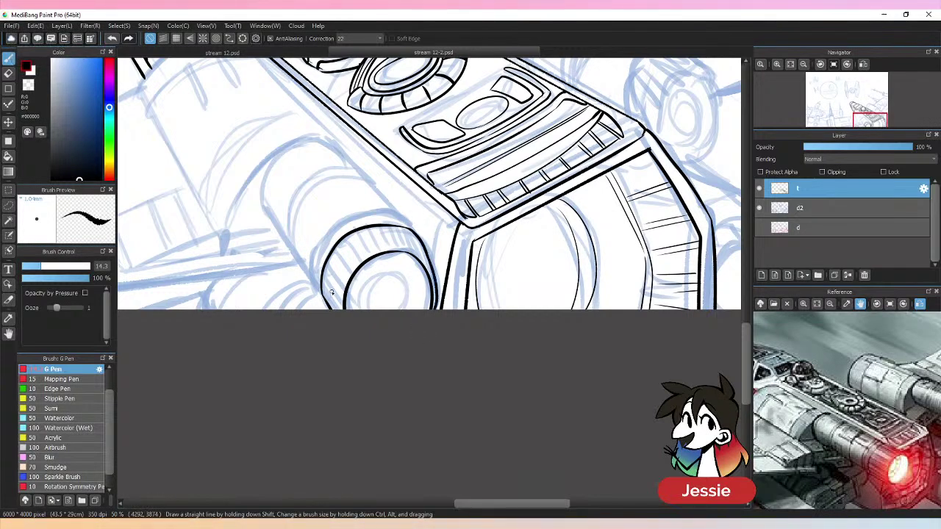
- Ink short crosswise lines around the near nozzle's band, between its round end and the outer arc
drag(328, 273, 335, 301)
drag(332, 257, 343, 288)
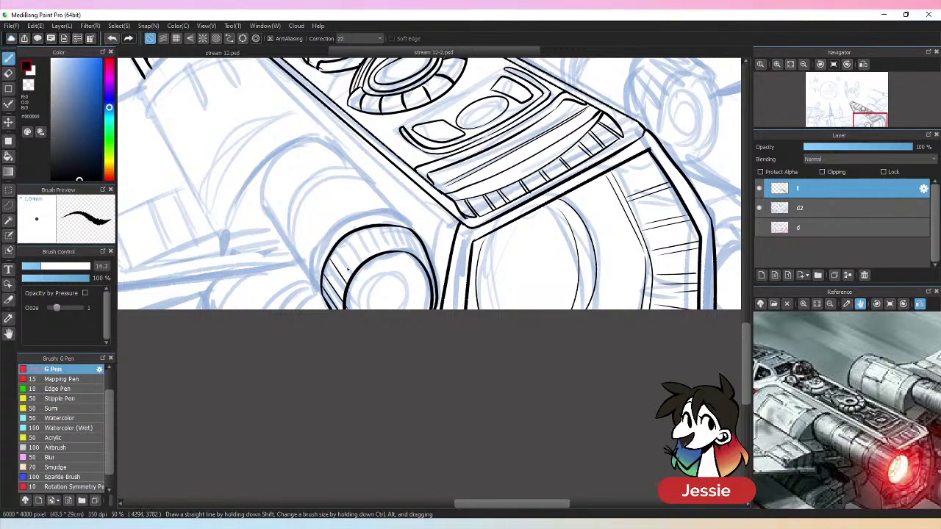
drag(344, 243, 357, 266)
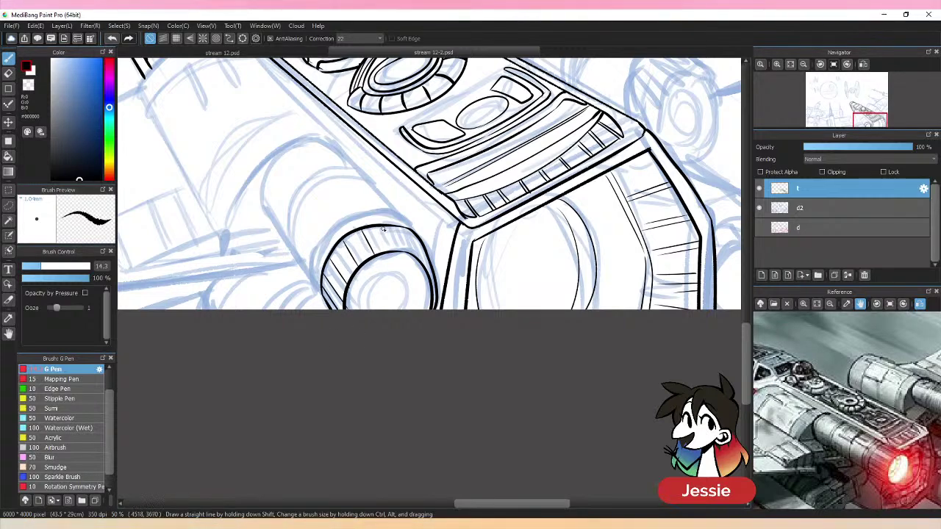
drag(384, 230, 391, 252)
mouse_move(395, 230)
mouse_down()
mouse_move(416, 259)
mouse_move(415, 235)
mouse_move(433, 284)
mouse_up()
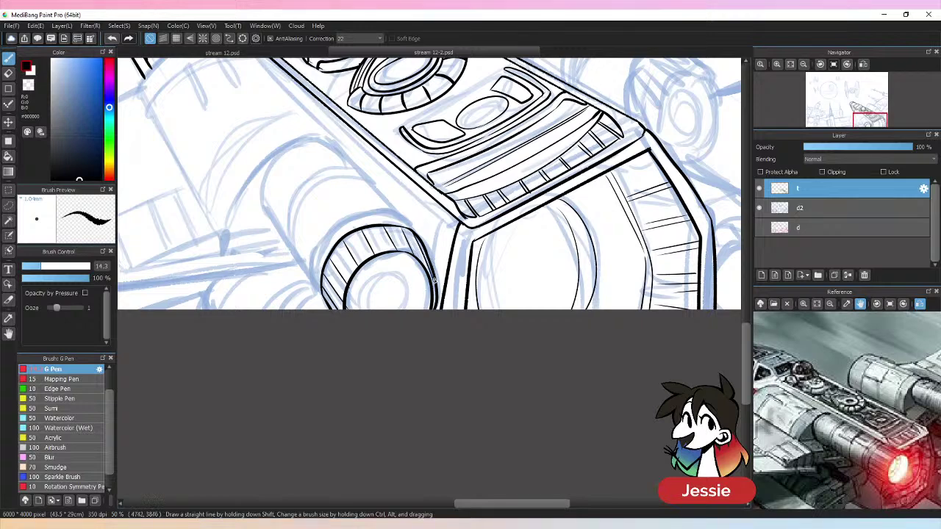
key(ctrl+z)
drag(411, 232, 432, 280)
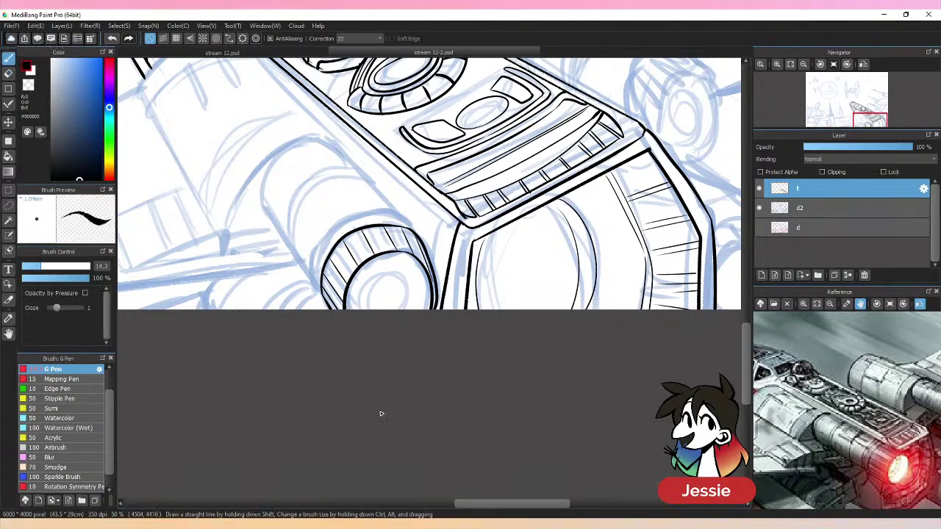
- Ink the upright oval end face of the far-side engine nozzle beside the rear deck's corner
key(ctrl+minus)
key(ctrl+minus)
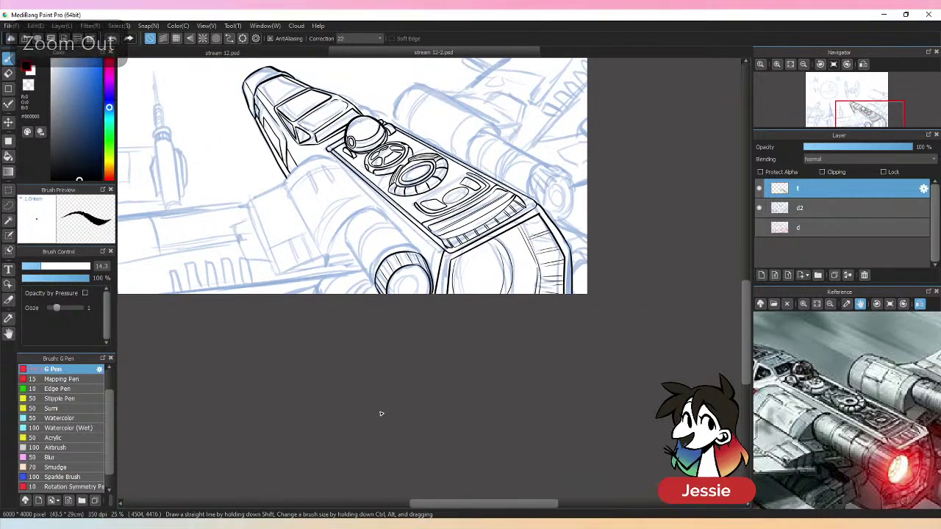
drag(596, 258, 453, 327)
key(ctrl+plus)
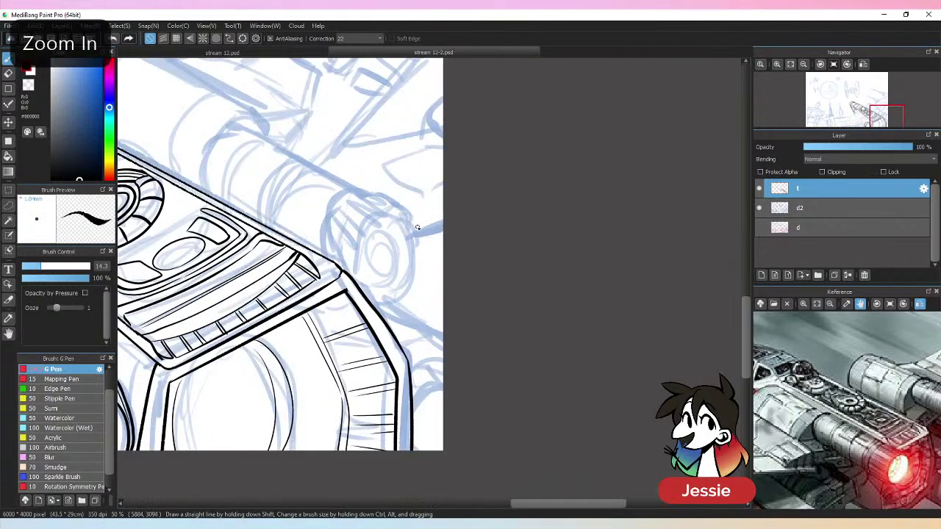
mouse_move(415, 222)
mouse_down()
mouse_move(374, 238)
mouse_move(362, 278)
mouse_move(393, 309)
mouse_move(392, 222)
mouse_move(367, 271)
mouse_move(376, 303)
mouse_move(403, 309)
mouse_move(421, 277)
mouse_move(420, 228)
mouse_move(367, 258)
mouse_move(388, 309)
mouse_move(415, 283)
mouse_move(411, 228)
mouse_move(396, 218)
mouse_move(366, 234)
mouse_move(366, 297)
mouse_move(399, 307)
mouse_move(417, 243)
mouse_move(399, 219)
mouse_move(362, 247)
mouse_move(376, 313)
mouse_move(414, 262)
mouse_move(394, 213)
mouse_move(369, 225)
mouse_move(376, 307)
mouse_move(407, 285)
mouse_move(409, 227)
mouse_move(393, 211)
mouse_move(370, 253)
mouse_up()
key(ctrl+z)
key(ctrl+z)
key(ctrl+z)
key(ctrl+z)
key(ctrl+z)
key(ctrl+z)
mouse_move(382, 220)
mouse_down()
mouse_move(368, 279)
mouse_move(392, 282)
mouse_move(396, 241)
mouse_move(386, 224)
mouse_move(365, 249)
mouse_move(371, 287)
mouse_move(395, 273)
mouse_move(398, 239)
mouse_move(386, 222)
mouse_move(368, 239)
mouse_move(368, 271)
mouse_move(386, 280)
mouse_move(393, 264)
mouse_move(374, 234)
mouse_move(370, 280)
mouse_move(393, 281)
mouse_move(394, 236)
mouse_move(384, 227)
mouse_move(371, 244)
mouse_move(381, 232)
mouse_move(371, 252)
mouse_move(386, 288)
mouse_up()
key(ctrl+z)
key(ctrl+z)
key(ctrl+z)
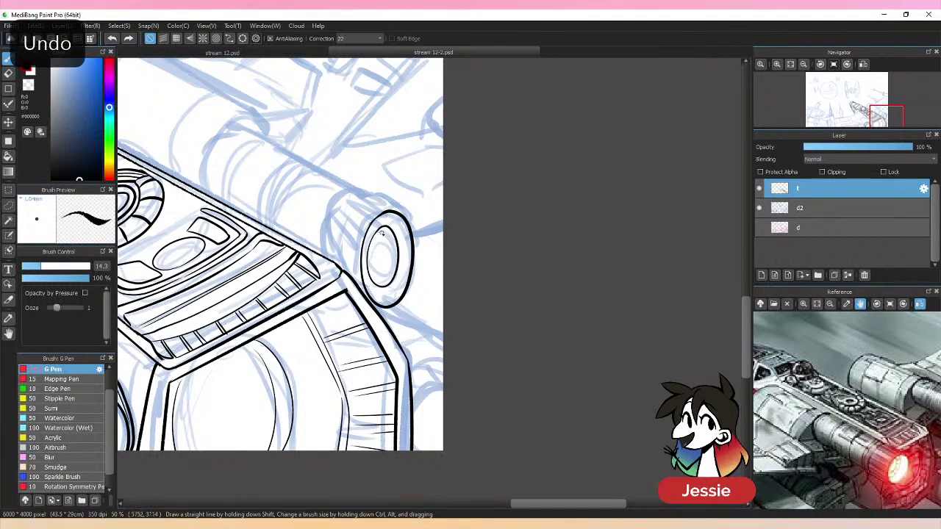
key(ctrl+minus)
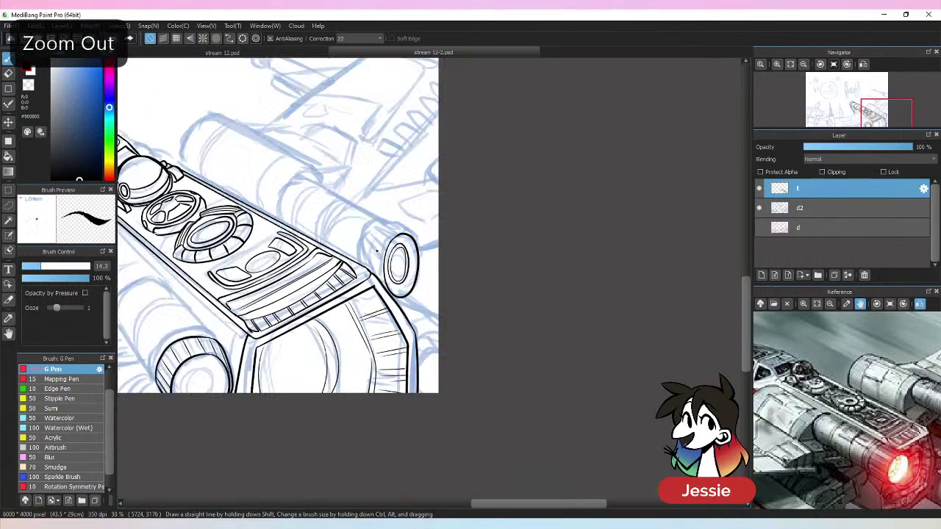
key(ctrl+plus)
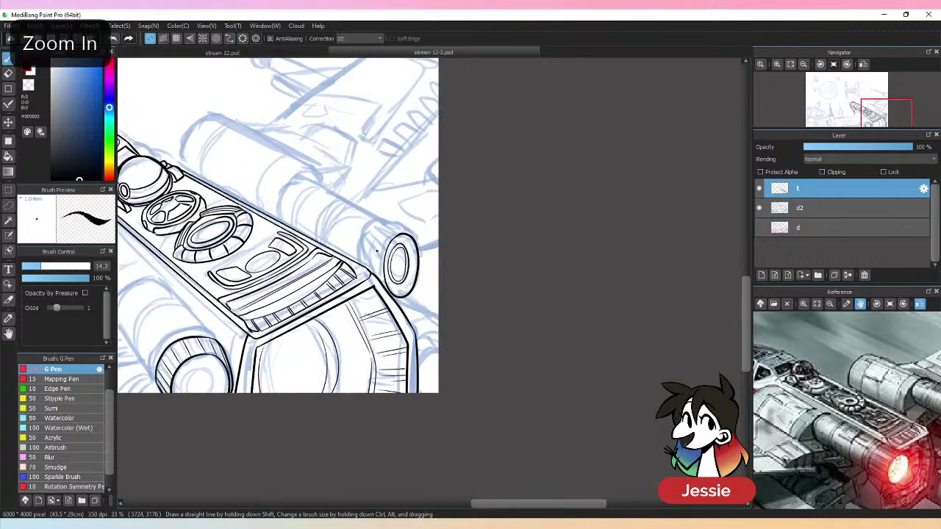
key(ctrl+plus)
key(ctrl+z)
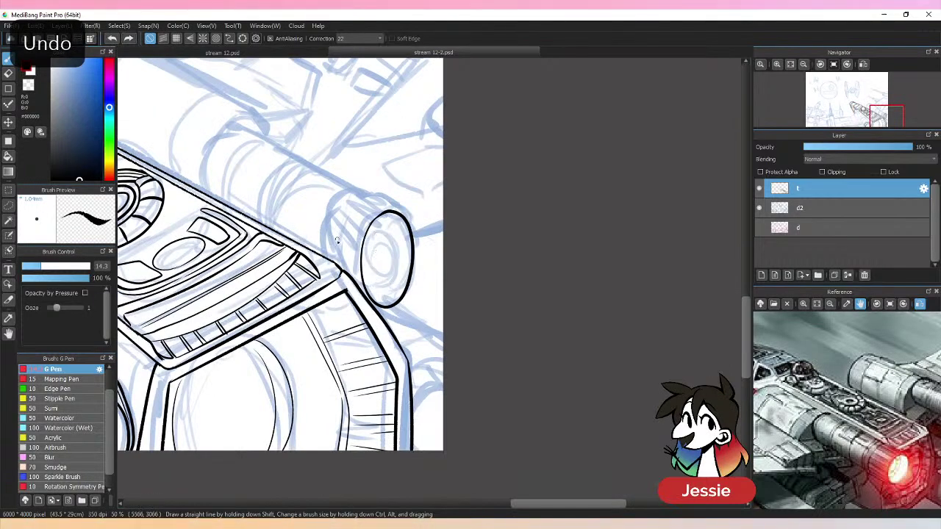
- Ink the curved outer rim around the far nozzle's oval and short lengthwise lines across the band between them
mouse_move(323, 253)
mouse_down()
mouse_move(329, 218)
mouse_move(378, 194)
mouse_up()
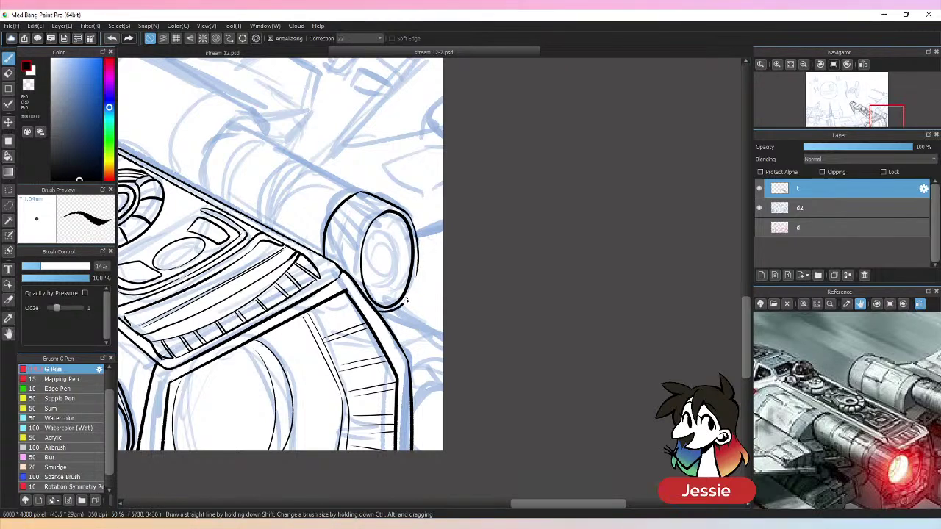
drag(404, 299, 415, 272)
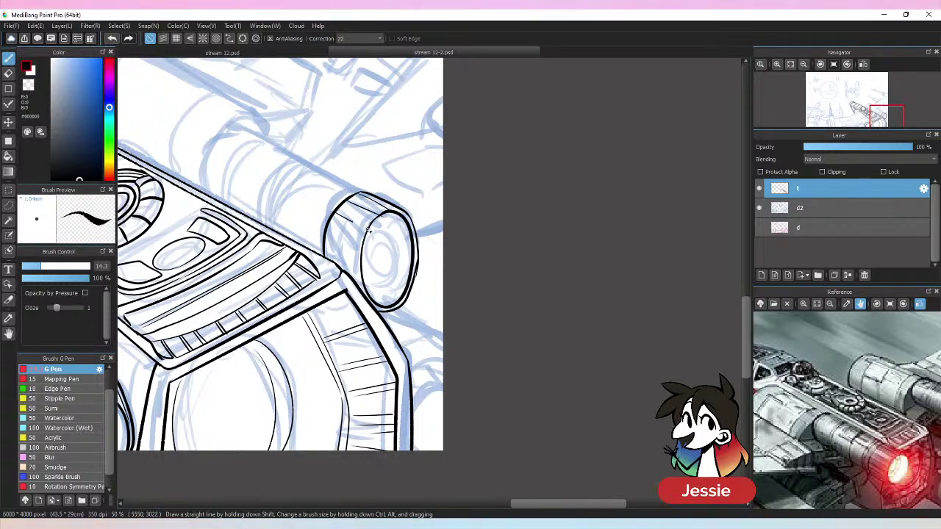
key(ctrl+z)
mouse_move(348, 203)
mouse_down()
mouse_move(364, 233)
mouse_move(324, 246)
mouse_up()
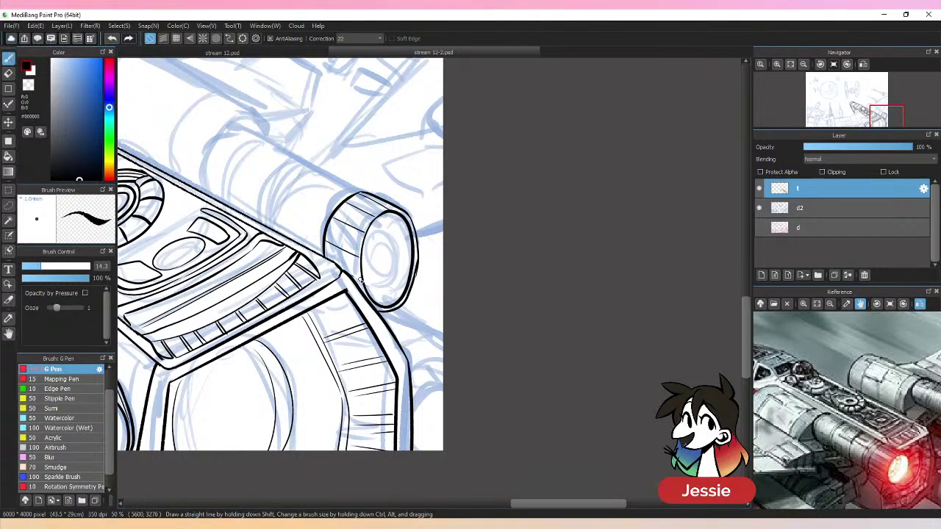
- Ink the near-side engine's barrel outline, with both long side edges running from the nozzle to a rounded front end
key(ctrl+minus)
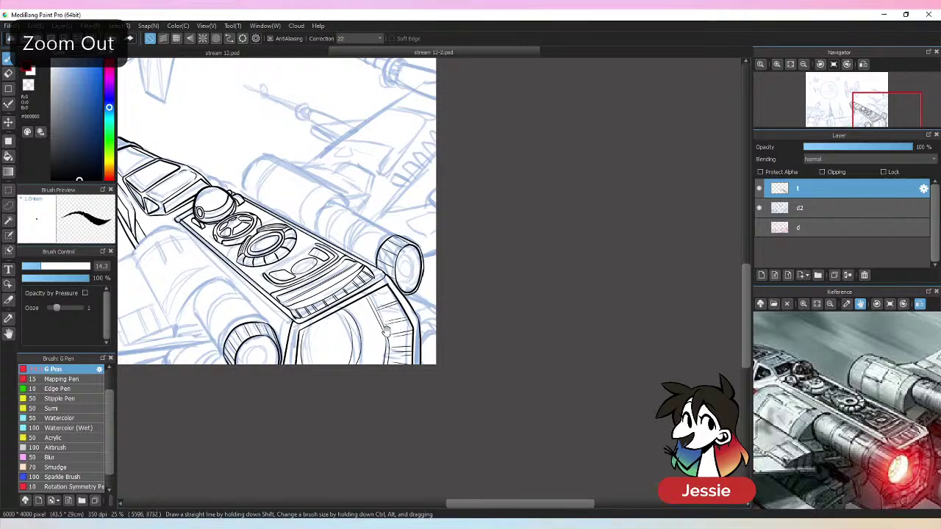
key(ctrl+plus)
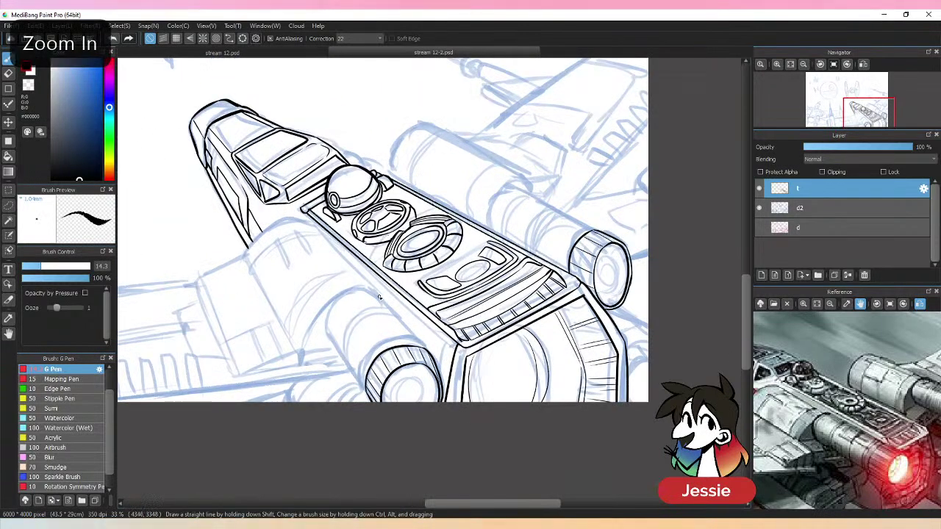
drag(379, 295, 434, 360)
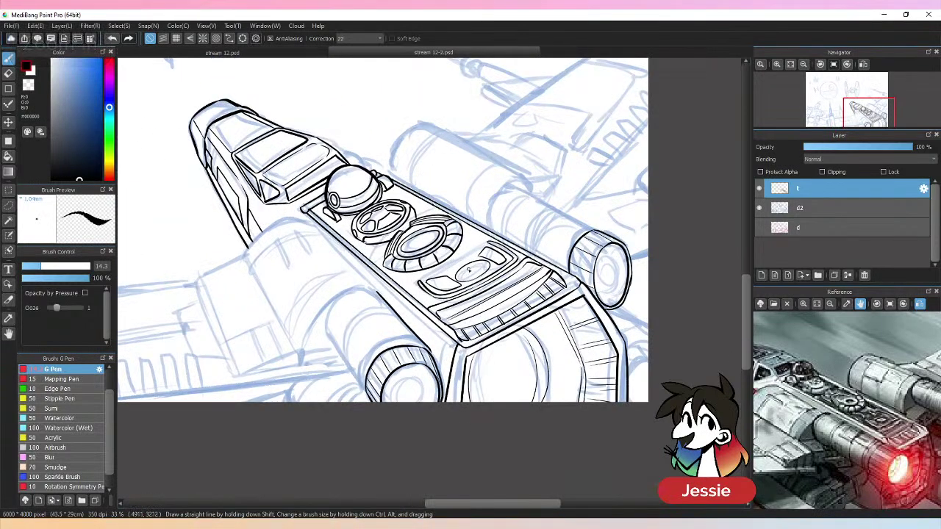
key(ctrl+z)
drag(379, 295, 434, 360)
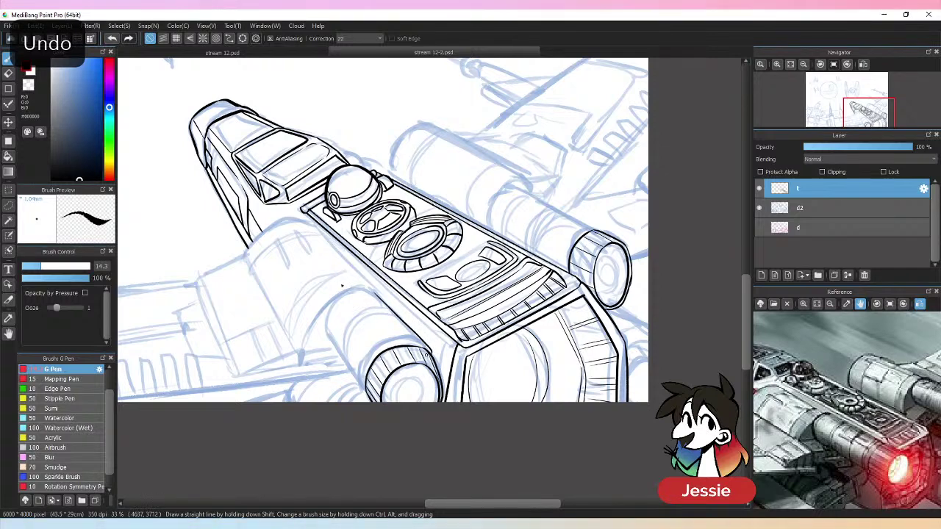
key(ctrl+z)
drag(324, 336, 369, 394)
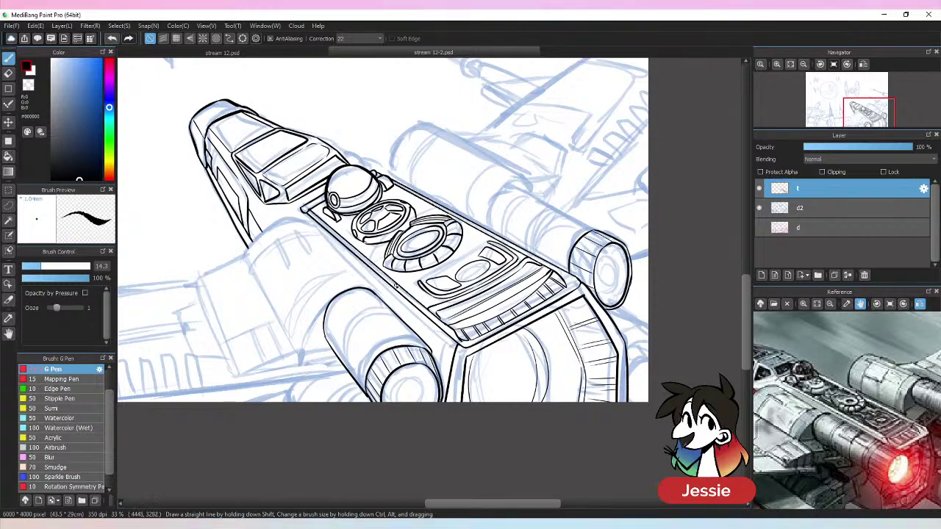
- Redo the line joining the near engine barrel's rounded front end to its inner side edge for a smooth corner
key(ctrl+plus)
mouse_move(321, 295)
mouse_down()
mouse_move(468, 185)
mouse_move(399, 184)
mouse_move(375, 283)
mouse_move(376, 208)
mouse_move(465, 184)
mouse_move(491, 200)
mouse_up()
key(ctrl+z)
key(ctrl+z)
drag(445, 179, 488, 203)
drag(444, 176, 484, 202)
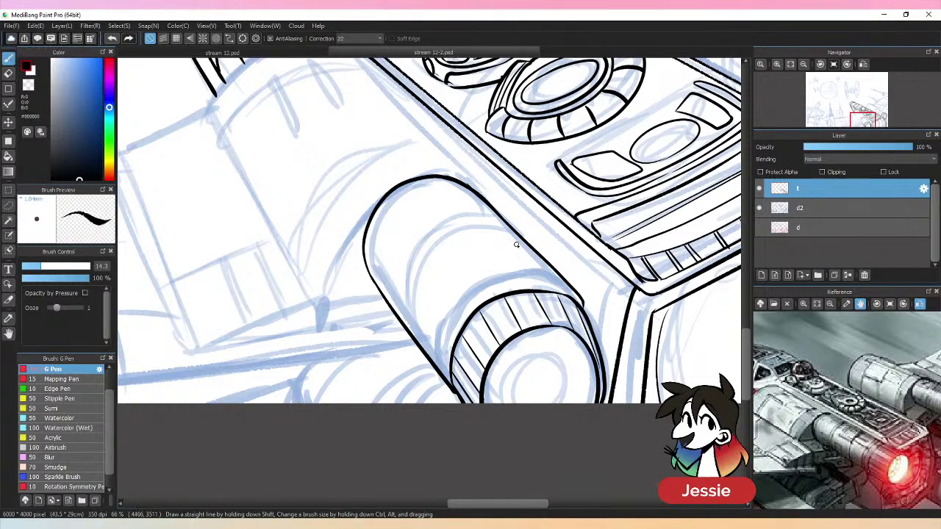
- Ink the far-side engine's barrel, with a rounded front end rising from the deck edge and a long outer edge meeting the nozzle
key(ctrl+minus)
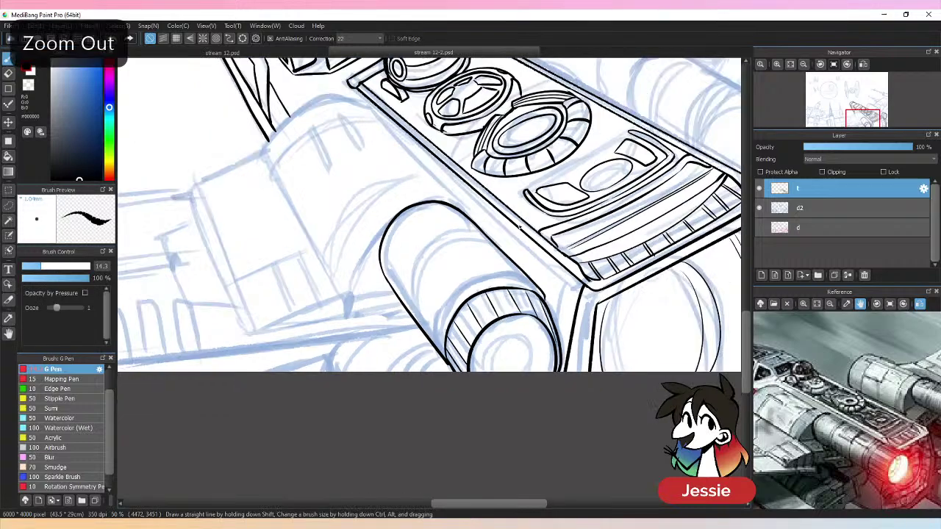
key(ctrl+minus)
scroll(677, 288, up, 2)
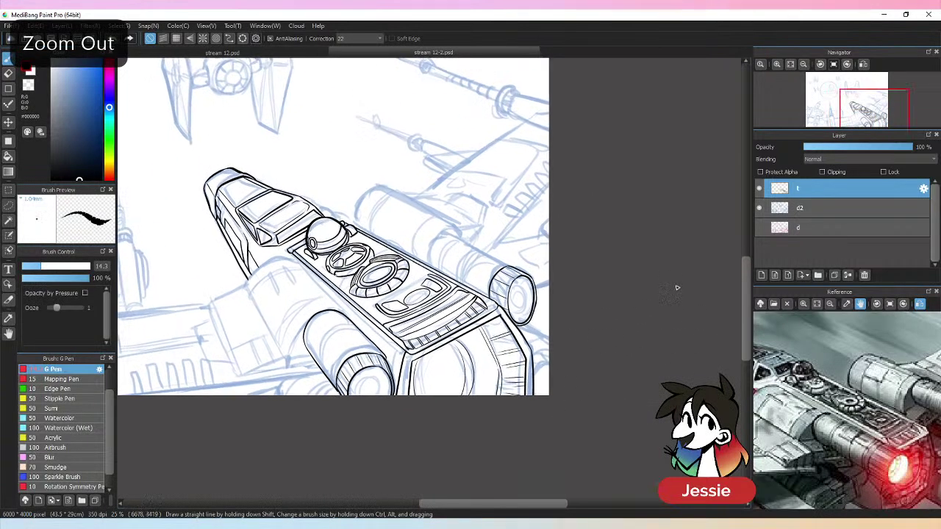
click(761, 227)
click(761, 227)
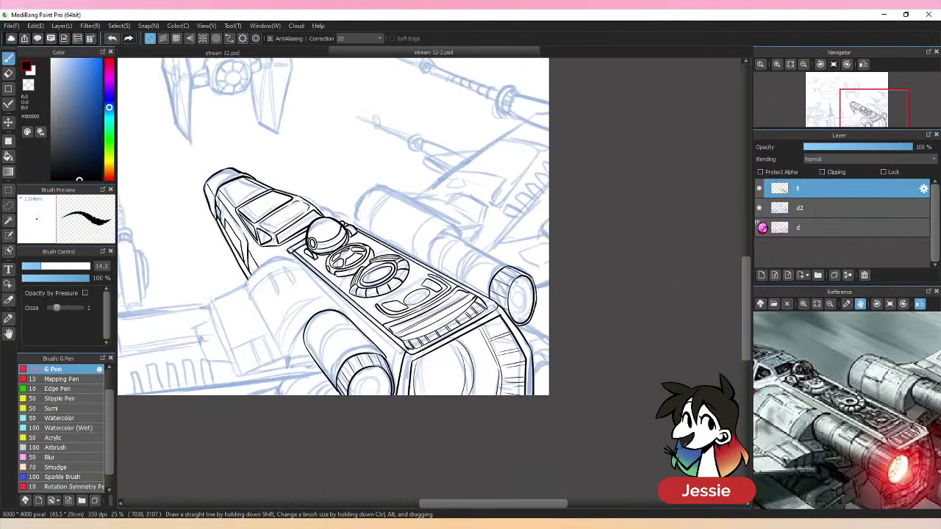
key(ctrl+plus)
mouse_move(428, 252)
mouse_down()
mouse_move(425, 226)
mouse_move(441, 198)
mouse_move(465, 185)
mouse_up()
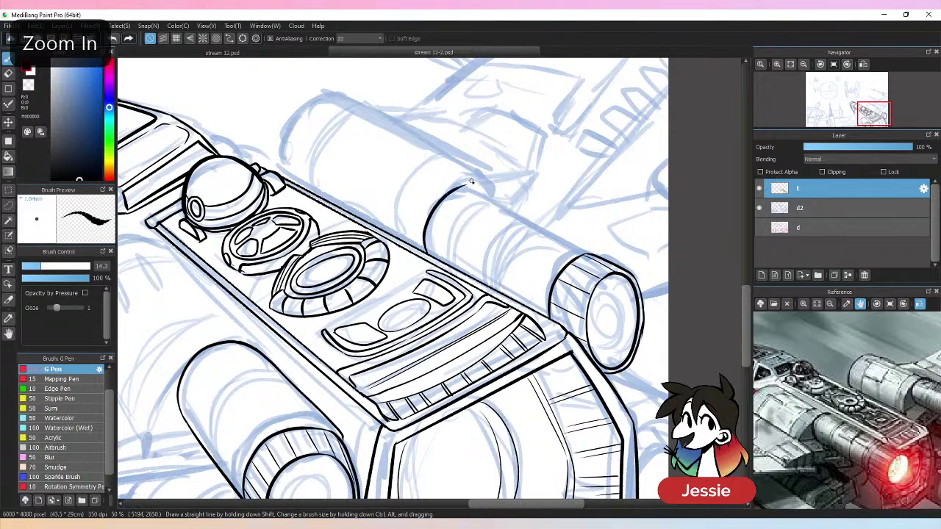
key(ctrl+z)
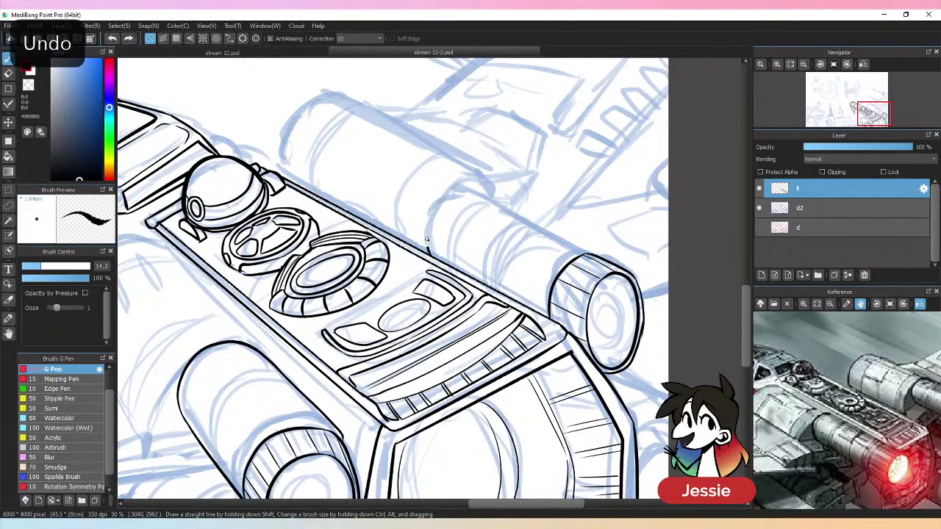
mouse_move(427, 251)
mouse_down()
mouse_move(433, 208)
mouse_move(465, 178)
mouse_move(459, 189)
mouse_move(590, 253)
mouse_up()
key(ctrl+minus)
key(ctrl+minus)
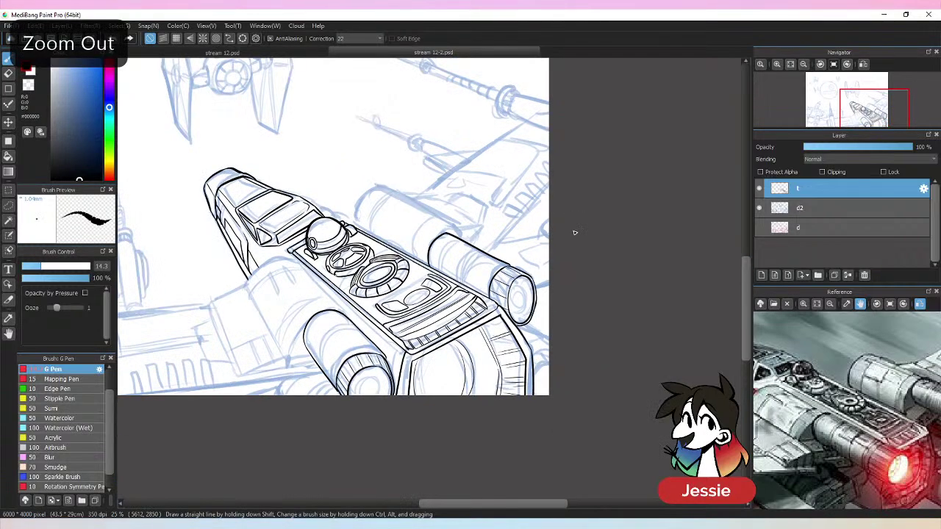
key(ctrl+plus)
key(ctrl+plus)
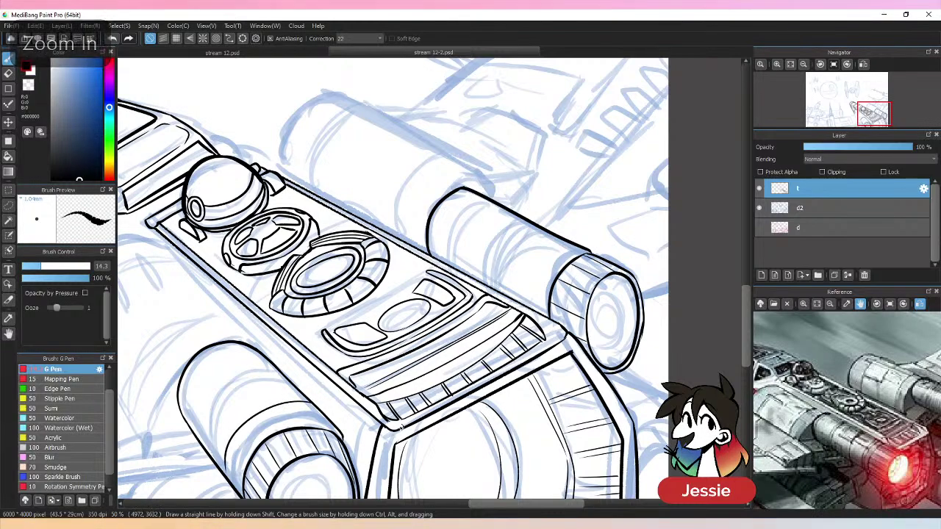
drag(225, 463, 393, 277)
drag(597, 208, 592, 218)
key(ctrl+z)
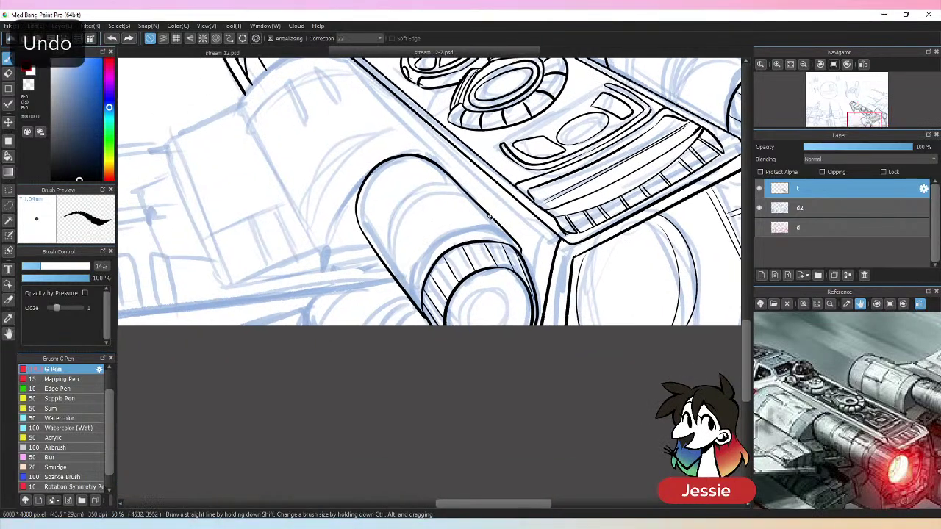
mouse_move(488, 216)
mouse_down()
mouse_move(422, 224)
mouse_move(398, 269)
mouse_move(404, 291)
mouse_move(420, 235)
mouse_move(473, 214)
mouse_up()
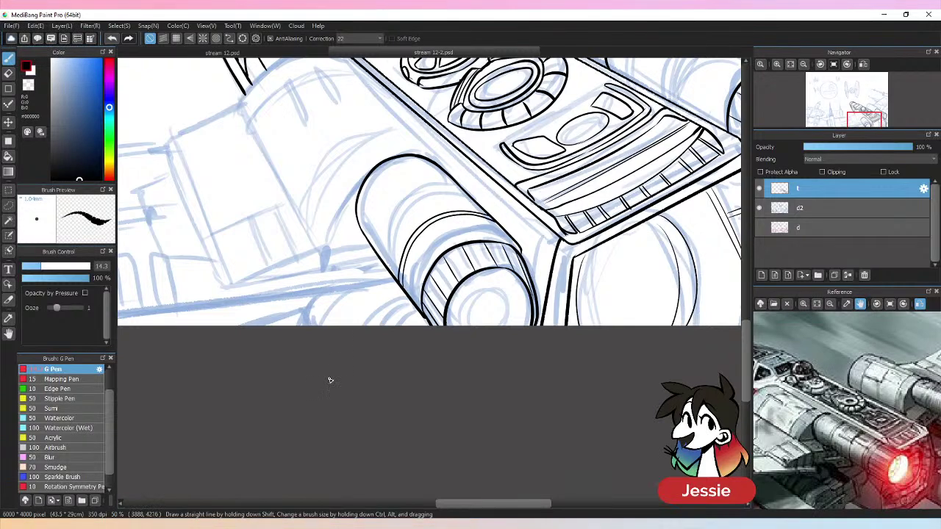
key(ctrl+z)
key(ctrl+z)
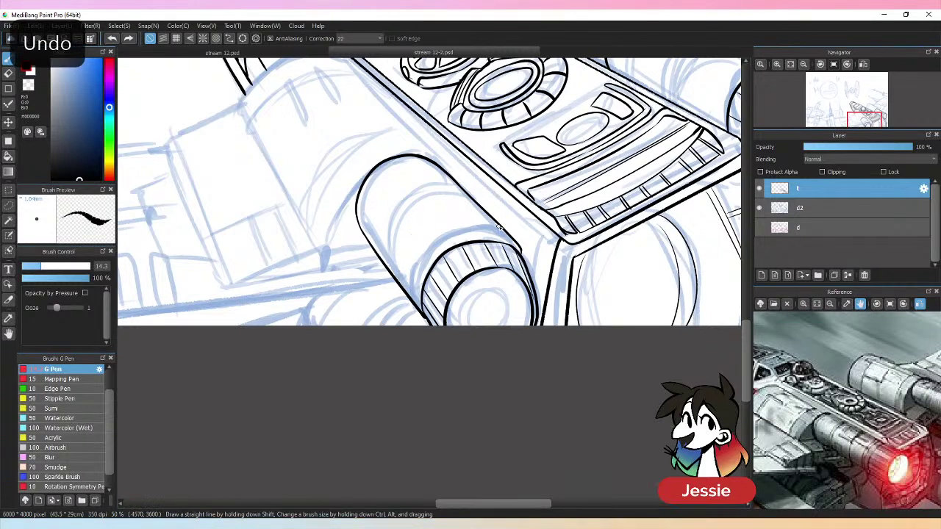
- Ink two closely spaced parallel arcs across the near engine's barrel just ahead of the nozzle band, tied into the barrel's edge
mouse_move(509, 234)
mouse_down()
mouse_move(402, 296)
mouse_move(465, 234)
mouse_move(415, 310)
mouse_move(410, 282)
mouse_move(452, 228)
mouse_move(512, 230)
mouse_up()
key(ctrl+z)
key(ctrl+z)
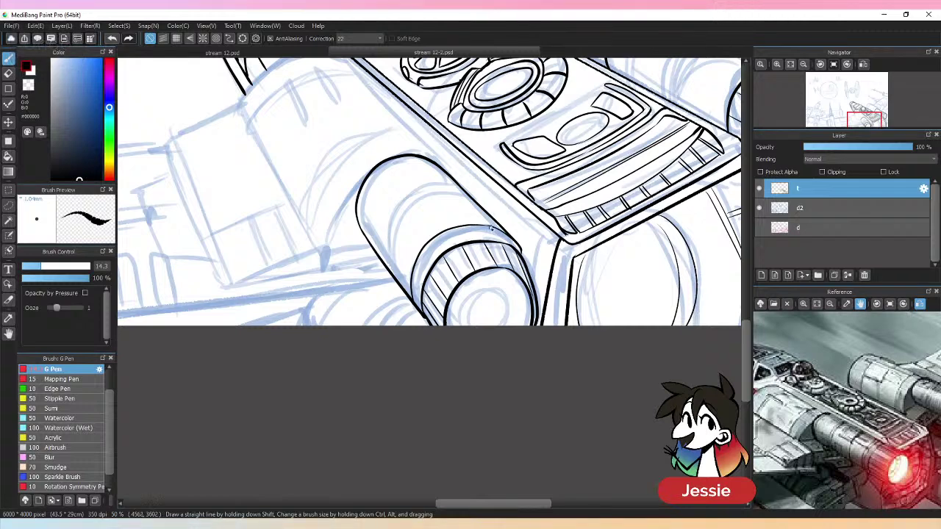
drag(515, 242, 527, 269)
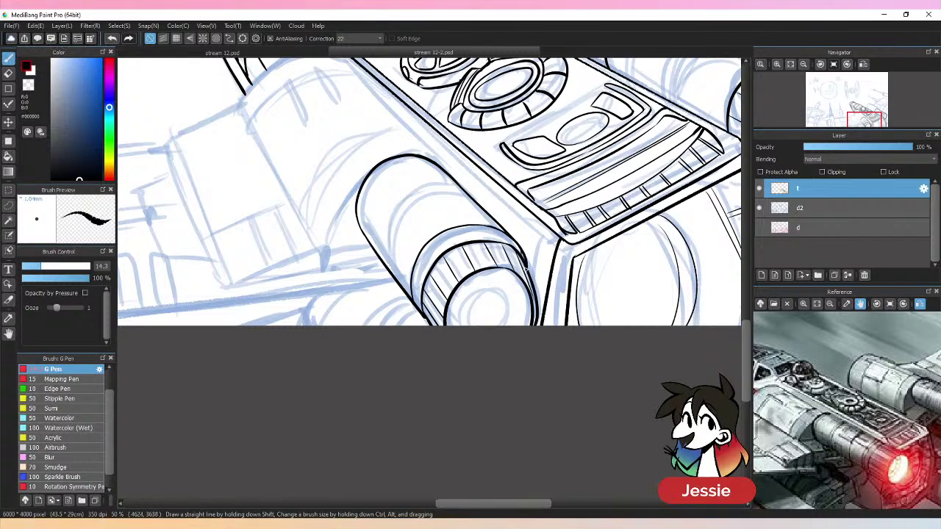
mouse_move(416, 308)
mouse_down()
mouse_move(434, 244)
mouse_move(492, 230)
mouse_up()
key(ctrl+z)
drag(437, 241, 503, 232)
key(ctrl+z)
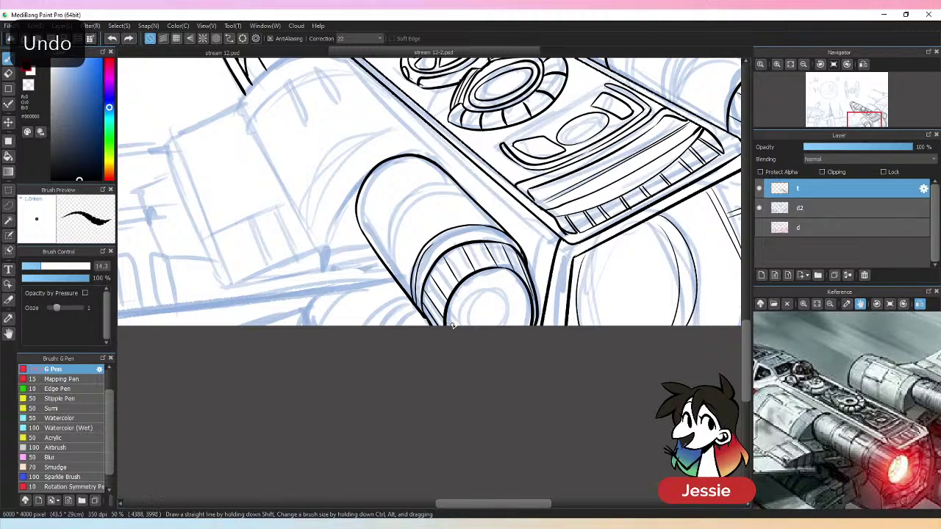
mouse_move(435, 241)
mouse_down()
mouse_move(479, 229)
mouse_move(522, 253)
mouse_up()
- Ink two closely spaced parallel arcs across the far engine's barrel just ahead of its nozzle band
key(ctrl+minus)
key(ctrl+minus)
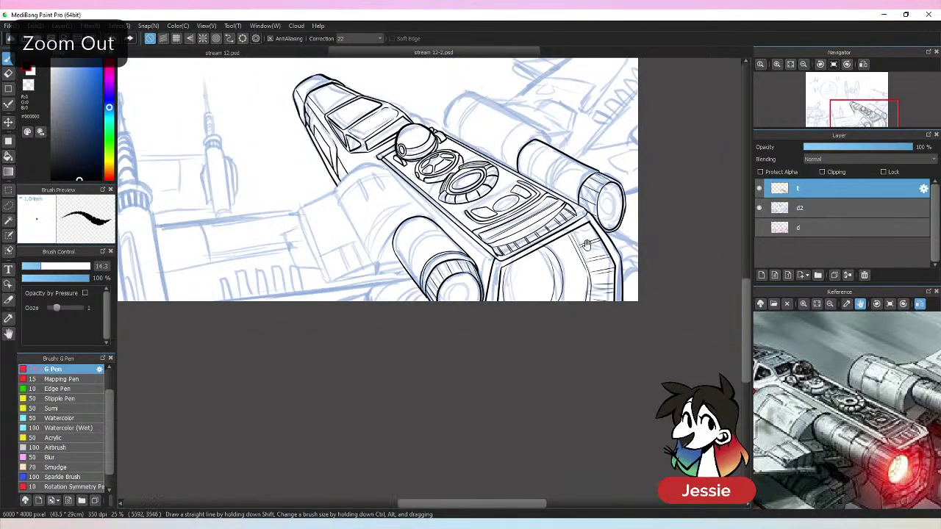
key(ctrl+plus)
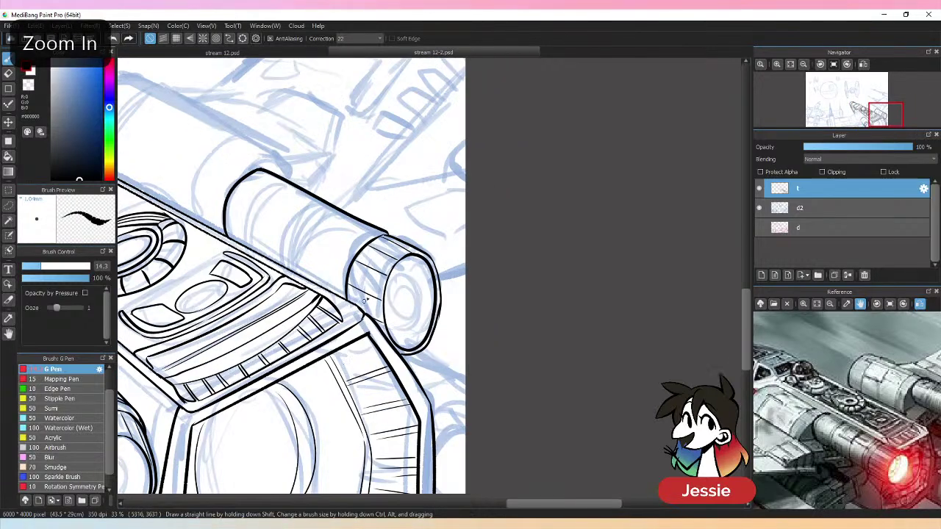
mouse_move(369, 229)
mouse_down()
mouse_move(358, 229)
mouse_move(332, 294)
mouse_up()
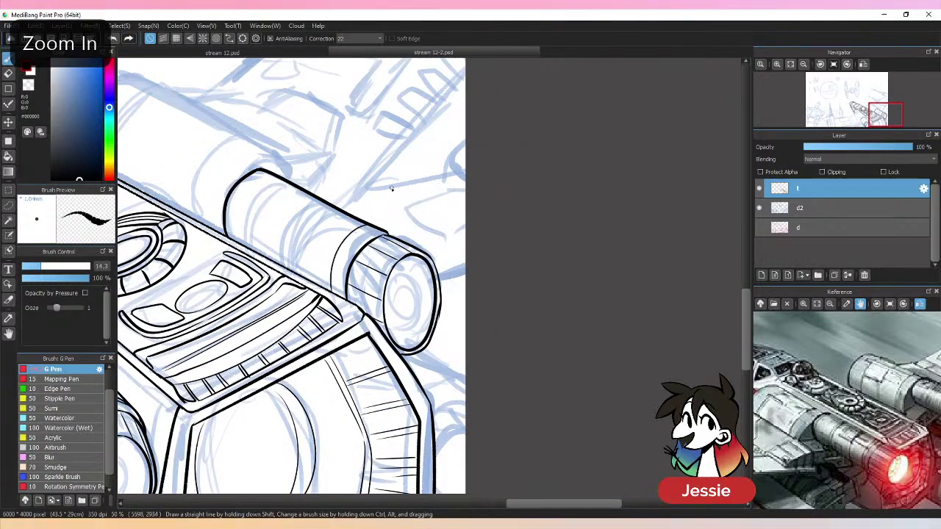
mouse_move(372, 228)
mouse_down()
mouse_move(351, 239)
mouse_move(334, 292)
mouse_up()
- Hide the sketch layer d2 to review the line art on its own, and show it again
key(ctrl+minus)
key(ctrl+minus)
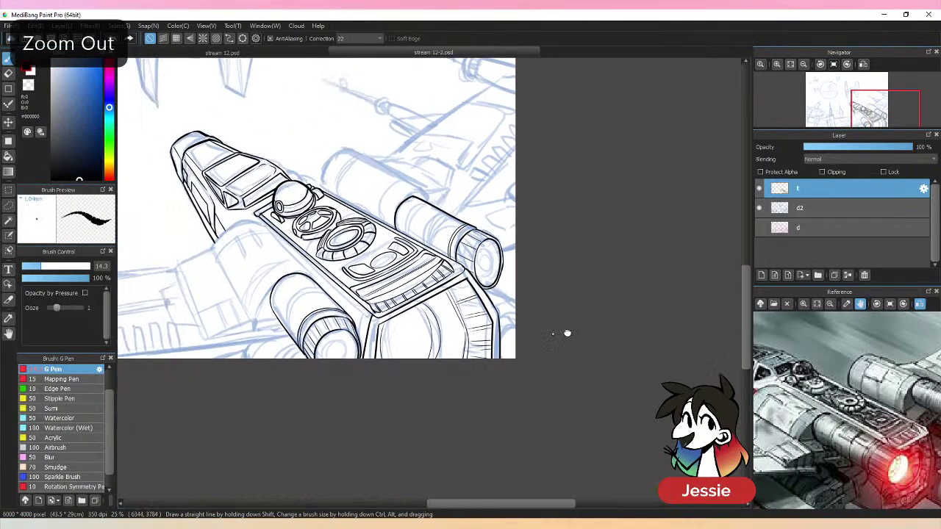
click(759, 208)
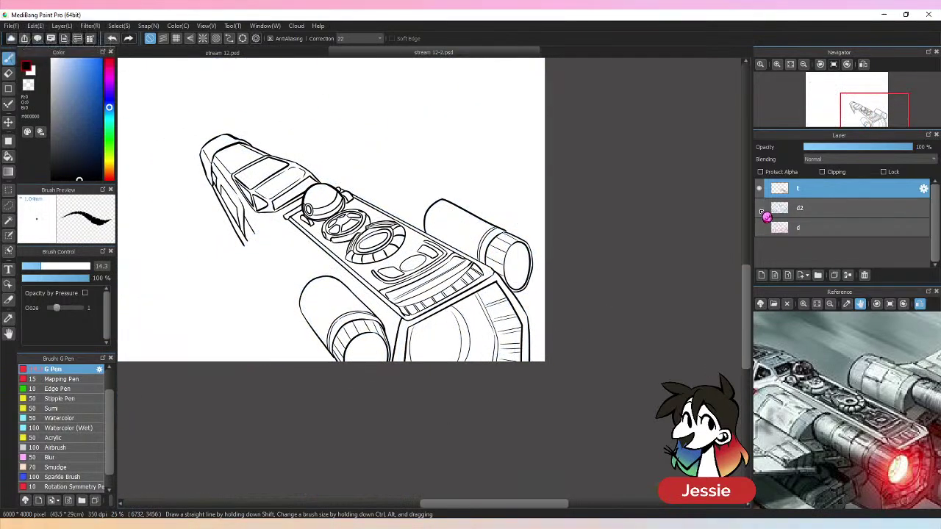
click(759, 208)
- Ink a crosswise arc around the middle of the near engine's barrel and a matching one on the far engine's barrel
key(ctrl+plus)
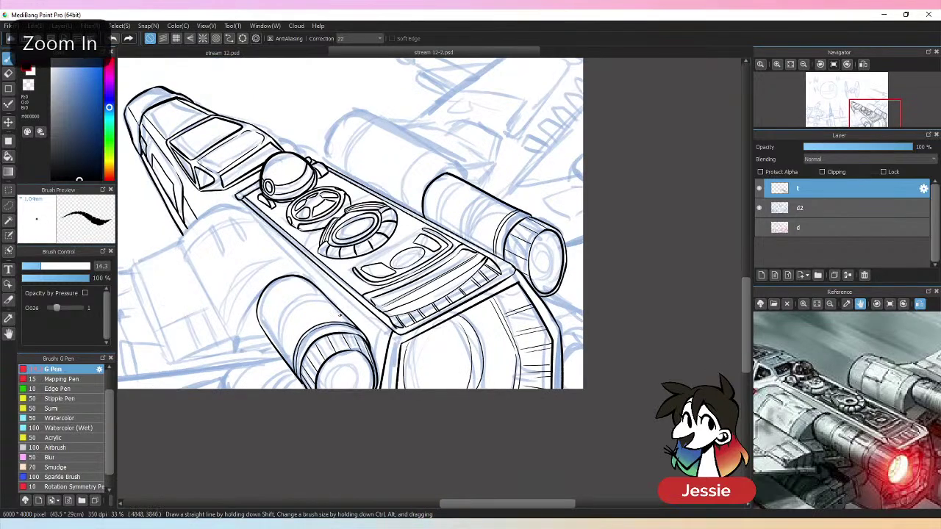
drag(310, 305, 287, 342)
key(ctrl+z)
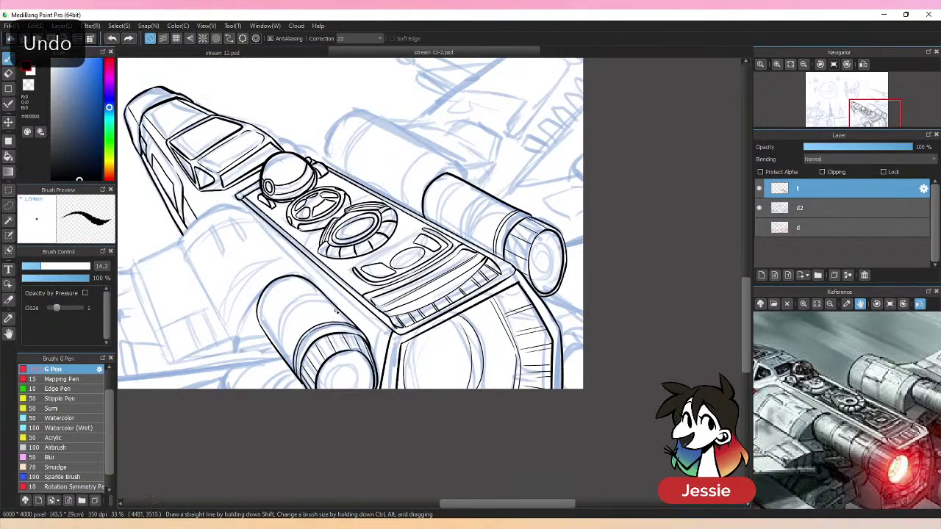
mouse_move(337, 311)
mouse_down()
mouse_move(288, 319)
mouse_move(283, 357)
mouse_up()
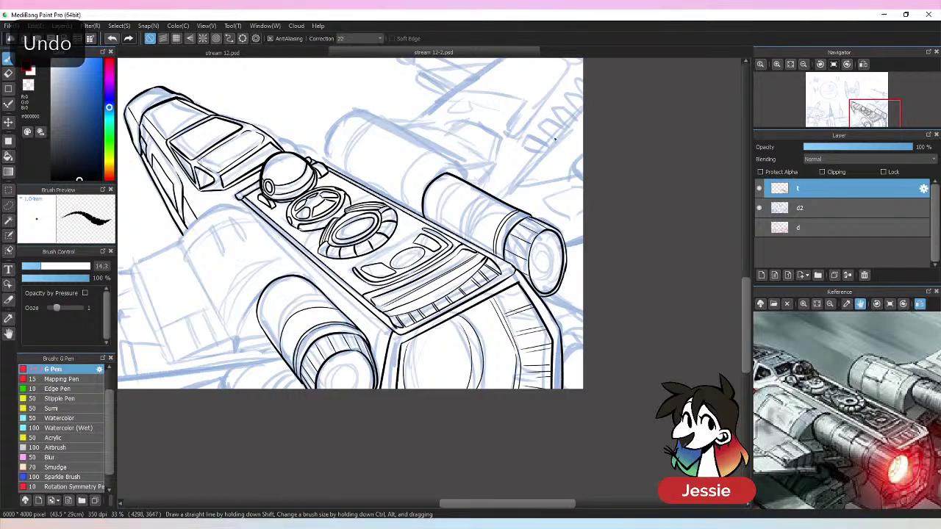
key(ctrl+z)
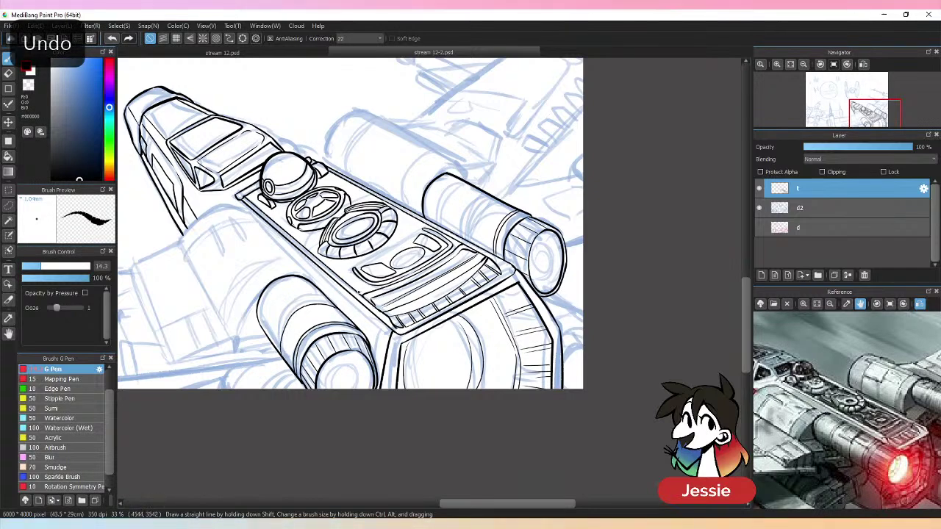
mouse_move(472, 243)
mouse_down()
mouse_move(489, 210)
mouse_move(506, 203)
mouse_up()
key(ctrl+z)
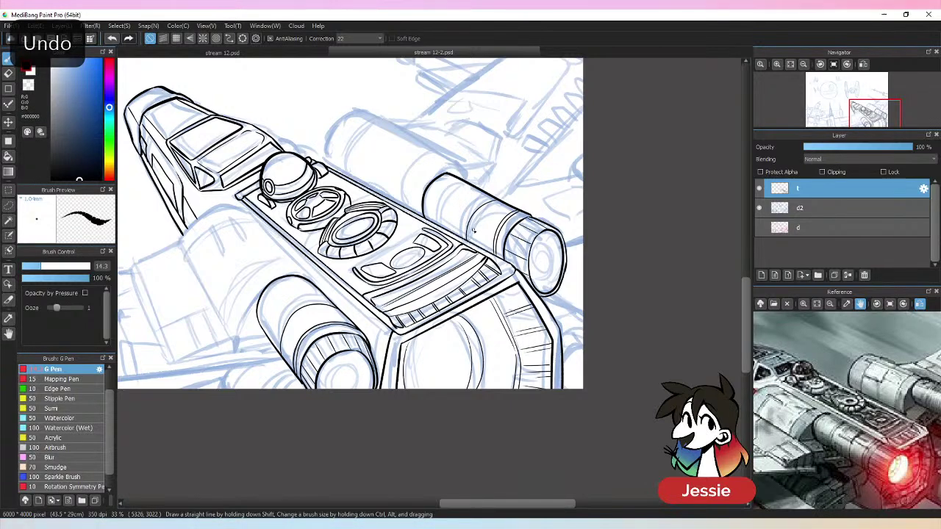
- Shift the reference image to show the engines and ink crosswise arcs near the front end of the far engine's barrel
drag(887, 440, 871, 404)
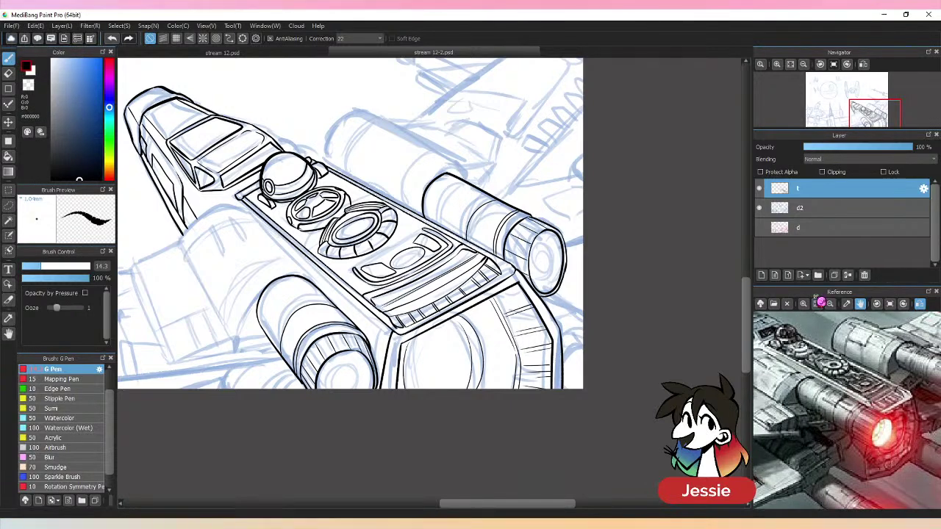
drag(451, 187, 435, 222)
key(ctrl+z)
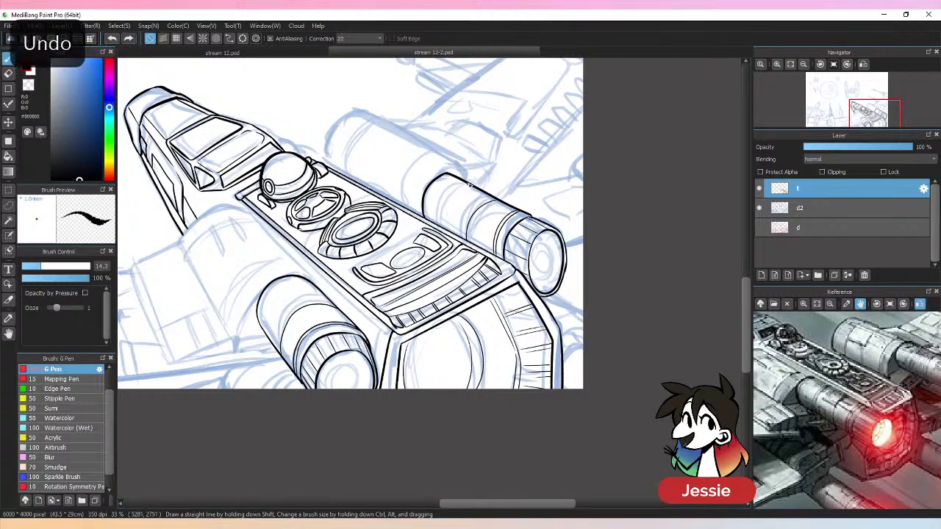
mouse_move(476, 184)
mouse_down()
mouse_move(443, 210)
mouse_move(444, 230)
mouse_up()
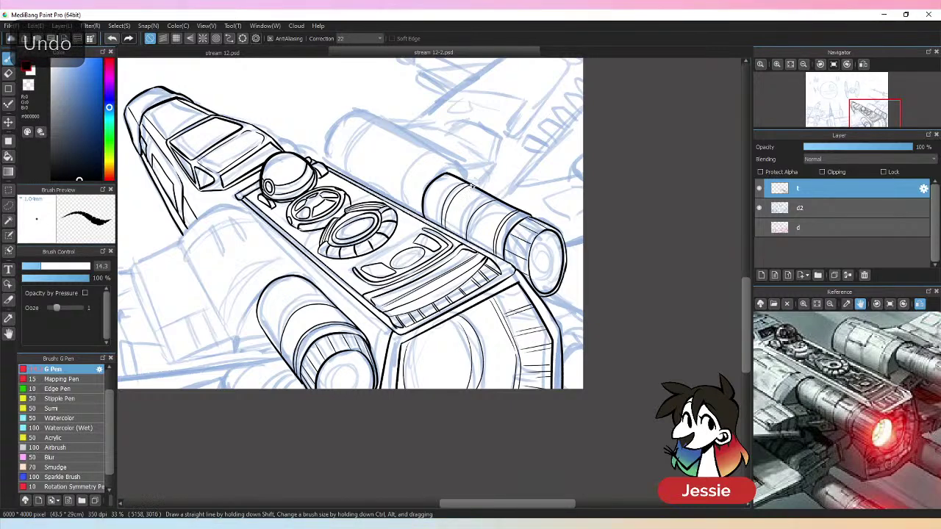
key(ctrl+z)
mouse_move(476, 183)
mouse_down()
mouse_move(444, 214)
mouse_move(445, 231)
mouse_up()
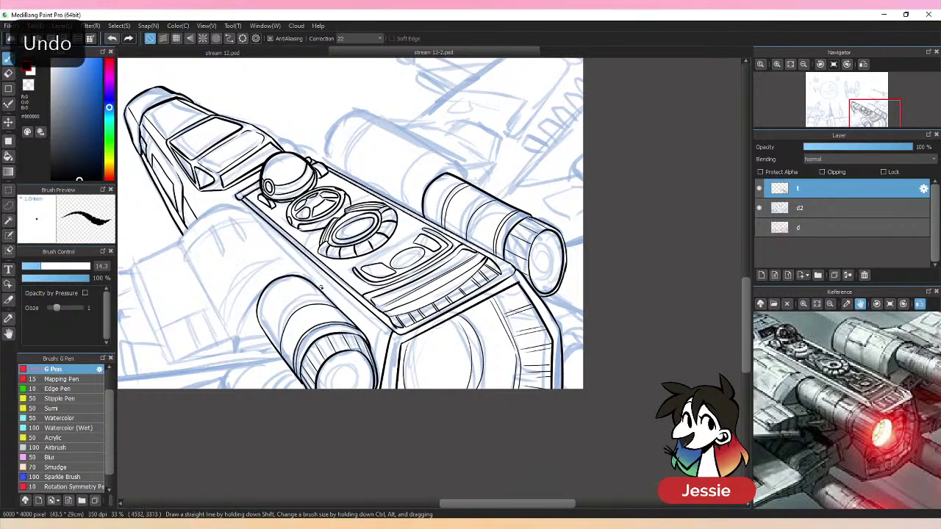
- Ink a matching front arc on the near engine's barrel and a short panel line between the far barrel's arcs
mouse_move(316, 285)
mouse_down()
mouse_move(257, 314)
mouse_move(270, 339)
mouse_up()
key(ctrl+z)
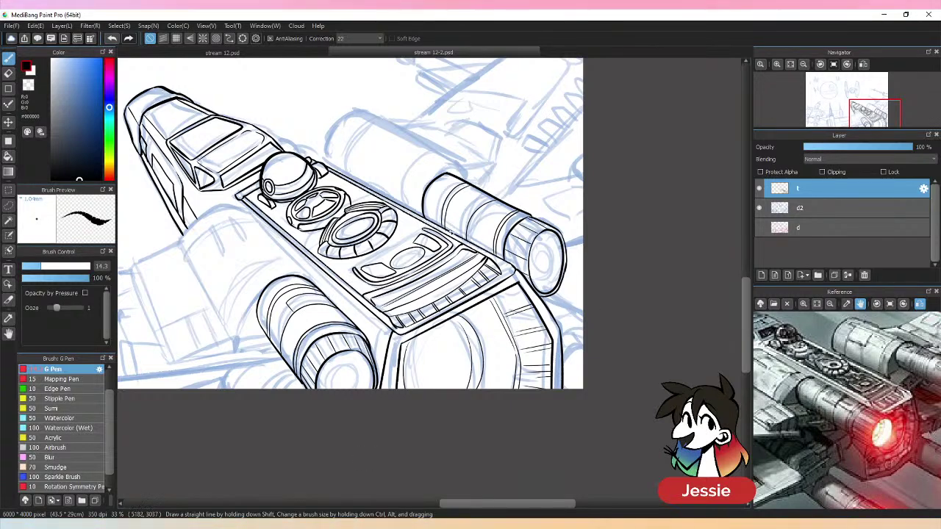
mouse_move(450, 232)
mouse_down()
mouse_move(459, 204)
mouse_move(484, 208)
mouse_up()
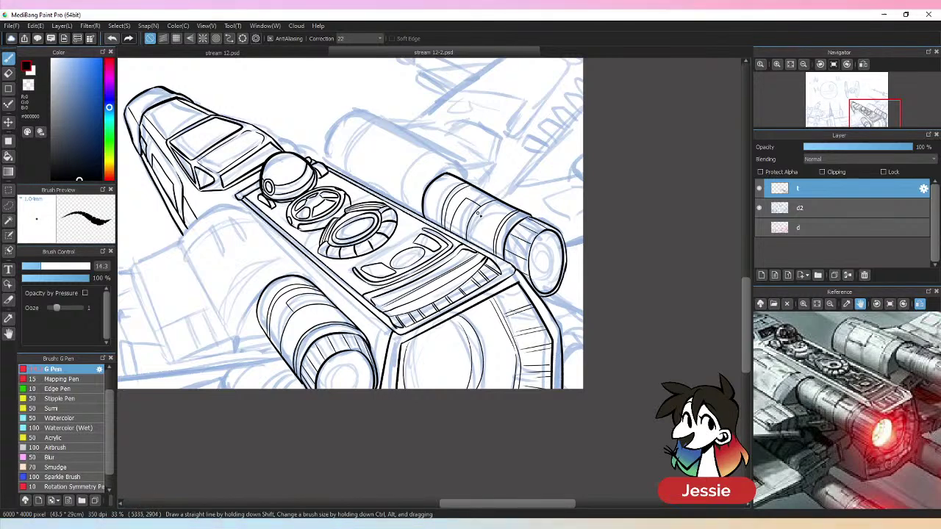
- Ink a lengthwise panel line across the middle band of the far engine's barrel and toggle sketch layer d2 to check the whole drawing
drag(478, 213, 500, 229)
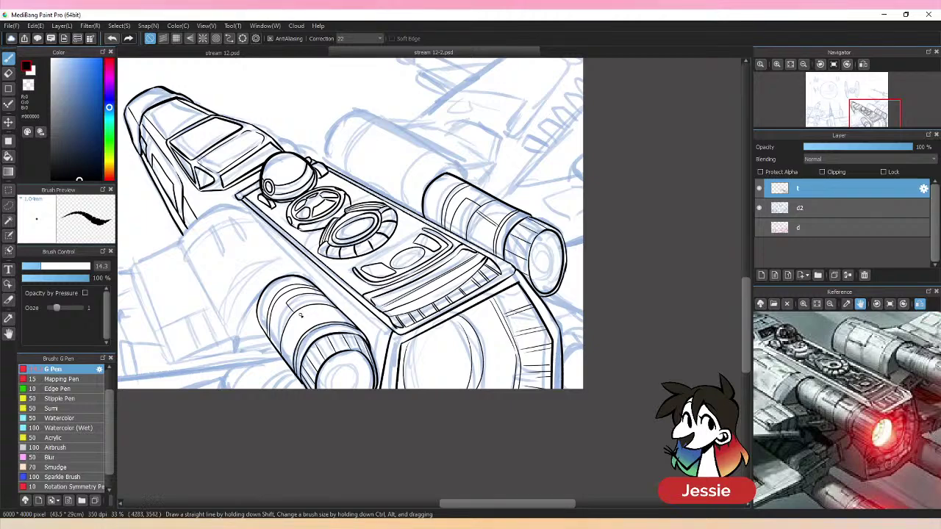
key(ctrl+minus)
key(ctrl+minus)
click(761, 209)
click(762, 208)
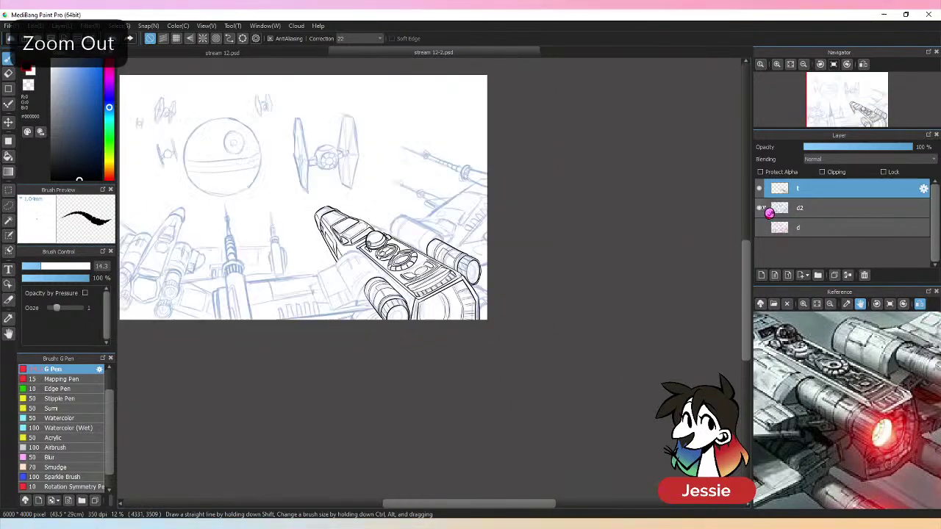
- Ink the curved front edge of the wing-root housing, arching from the X-wing's fuselage down to the housing's outer front corner
key(ctrl+plus)
key(ctrl+plus)
mouse_move(245, 240)
mouse_down()
mouse_move(371, 261)
mouse_move(430, 246)
mouse_move(500, 322)
mouse_up()
mouse_move(430, 246)
mouse_down()
mouse_move(400, 250)
mouse_move(371, 285)
mouse_up()
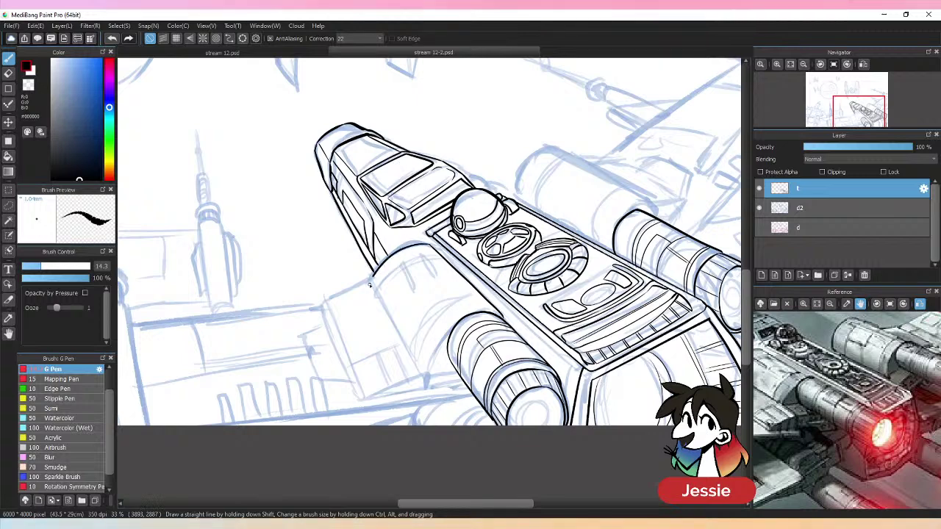
key(ctrl+z)
mouse_move(429, 244)
mouse_down()
mouse_move(371, 282)
mouse_move(431, 242)
mouse_up()
key(ctrl+z)
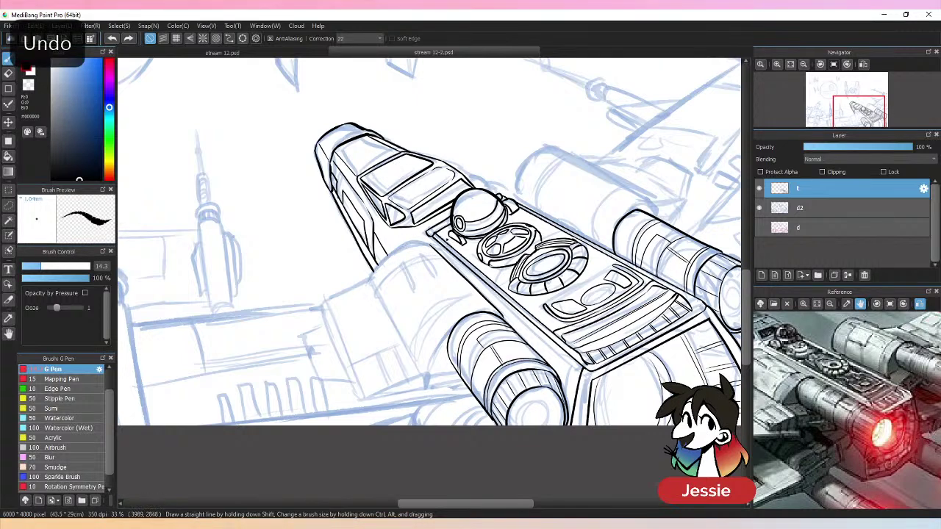
drag(372, 270, 367, 291)
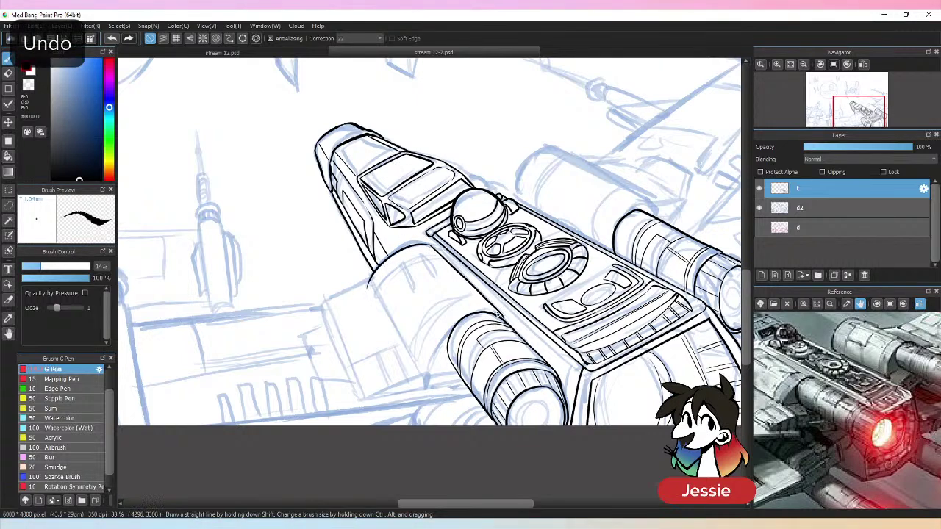
- Ink the housing's curved rear edge behind the near engine and its straight outer side, and erase the overshoot where they meet
drag(464, 317, 432, 366)
key(ctrl+z)
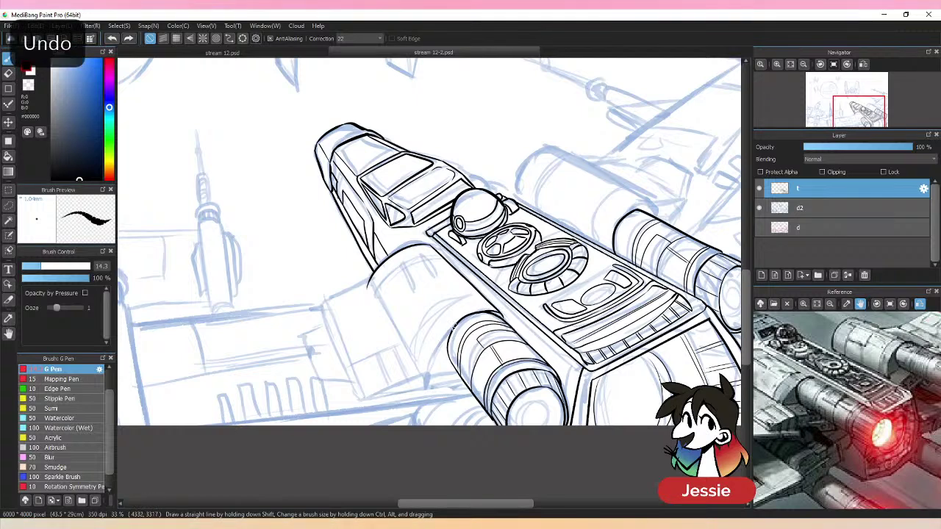
drag(480, 314, 424, 394)
key(ctrl+z)
drag(460, 320, 418, 387)
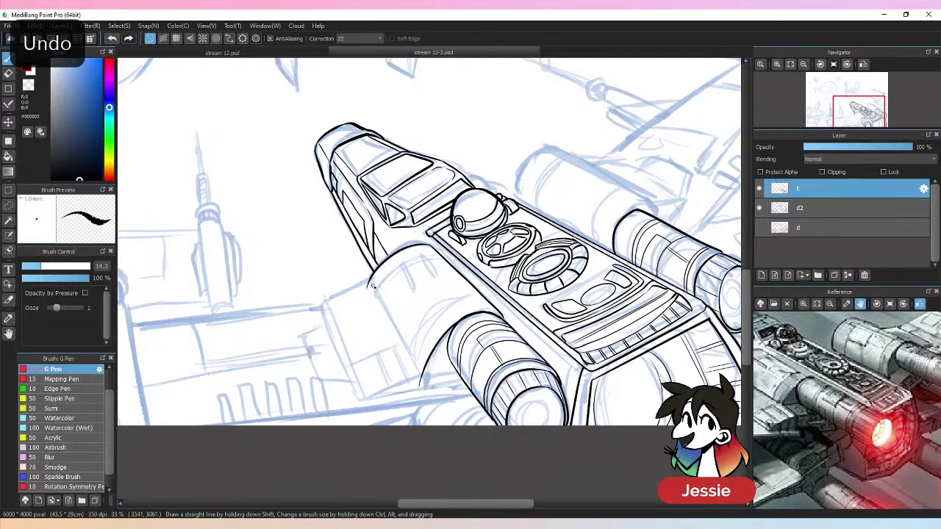
drag(371, 284, 421, 384)
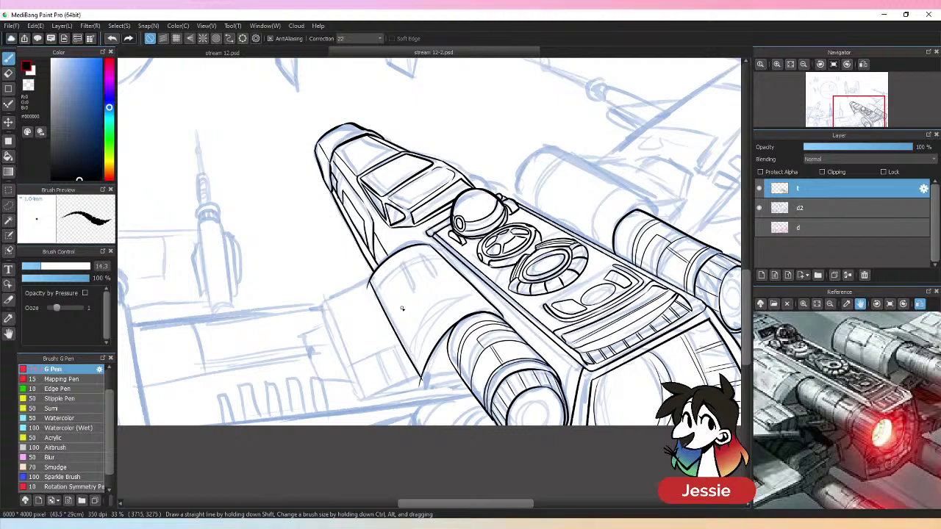
key(e)
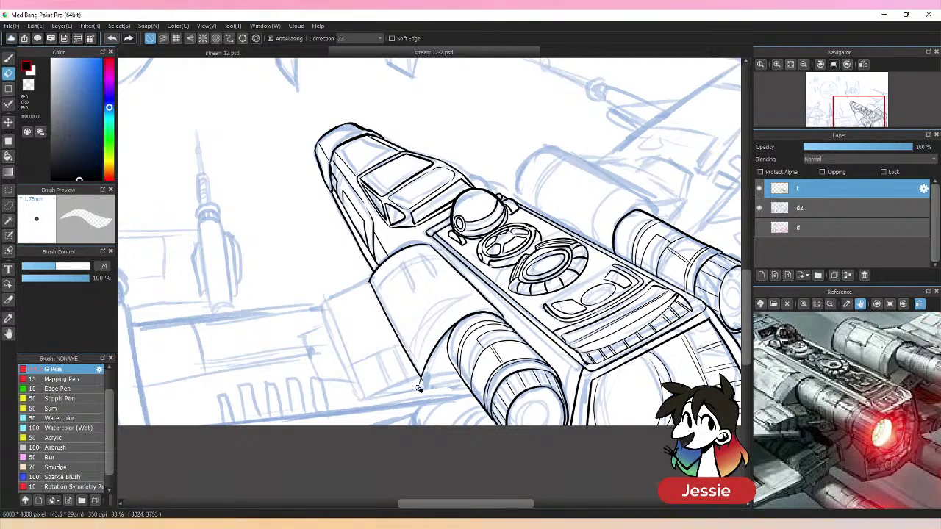
drag(418, 388, 424, 380)
key(b)
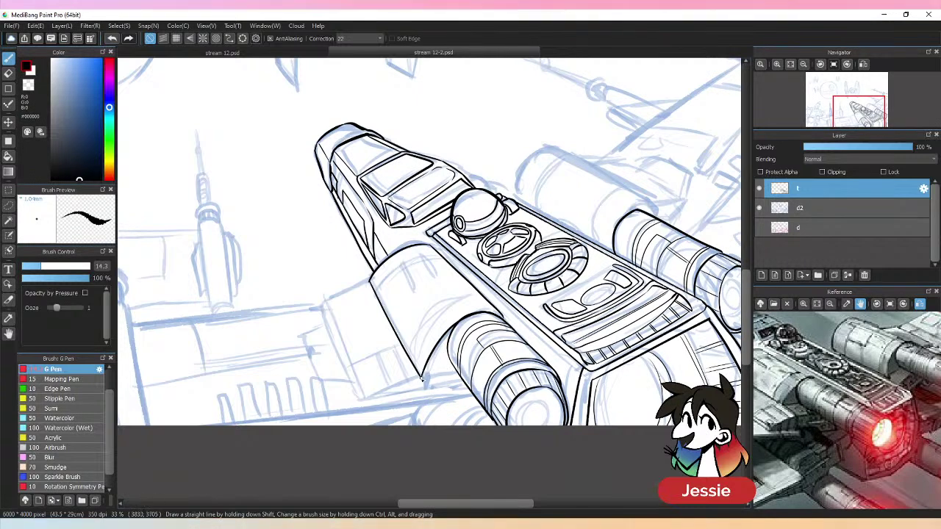
- Ink a short line from the housing's lower corner to the near engine and the wing section's front edge extending outward from the housing
drag(421, 379, 457, 381)
key(ctrl+z)
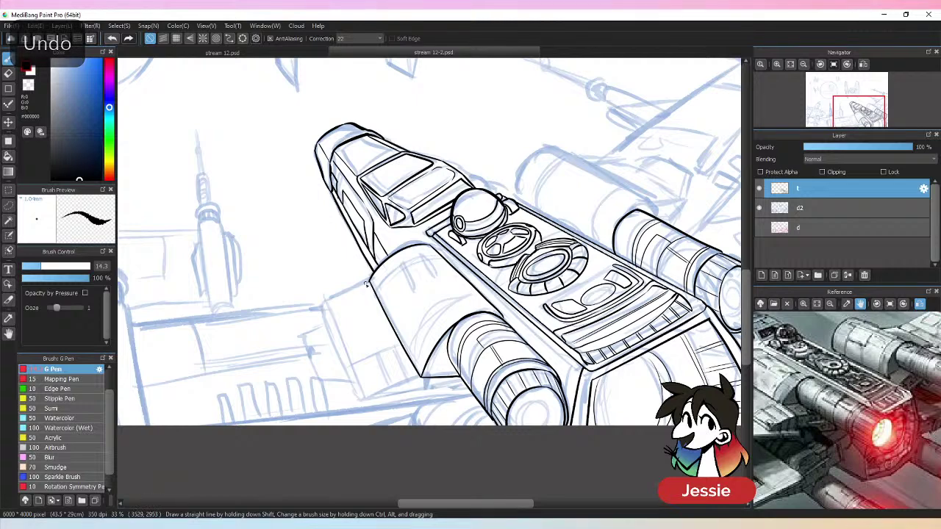
drag(370, 281, 313, 314)
key(ctrl+z)
drag(369, 281, 318, 308)
- Ink the wing section's rear edge as two converging lines and close its outline with a straight outer edge
drag(420, 378, 365, 400)
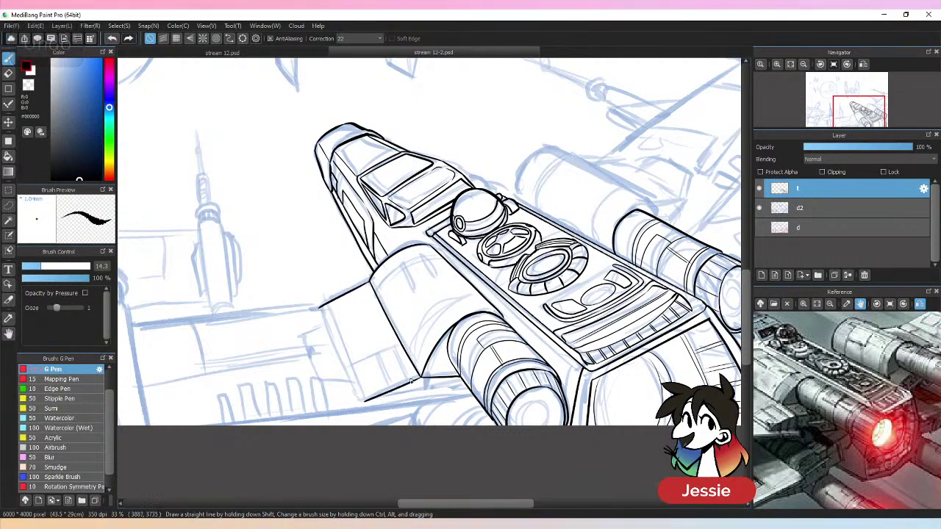
key(ctrl+z)
drag(421, 378, 366, 398)
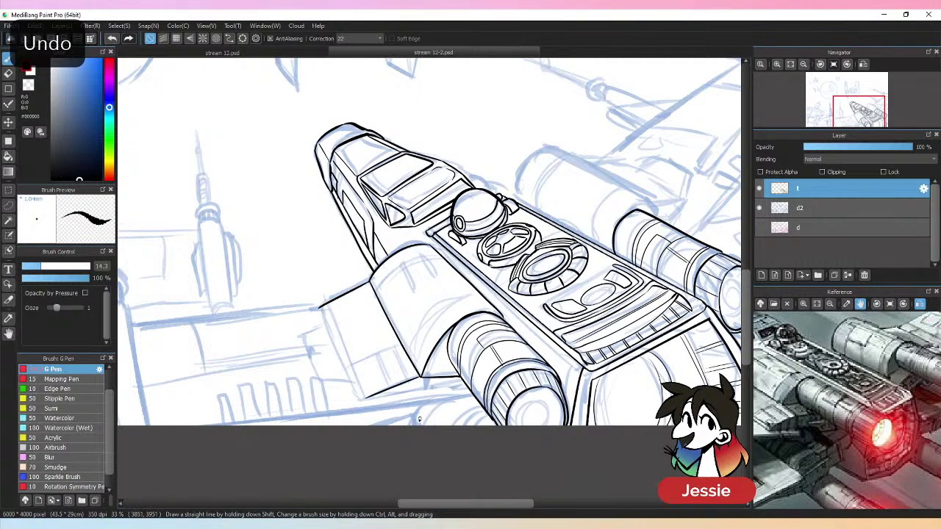
drag(419, 380, 366, 398)
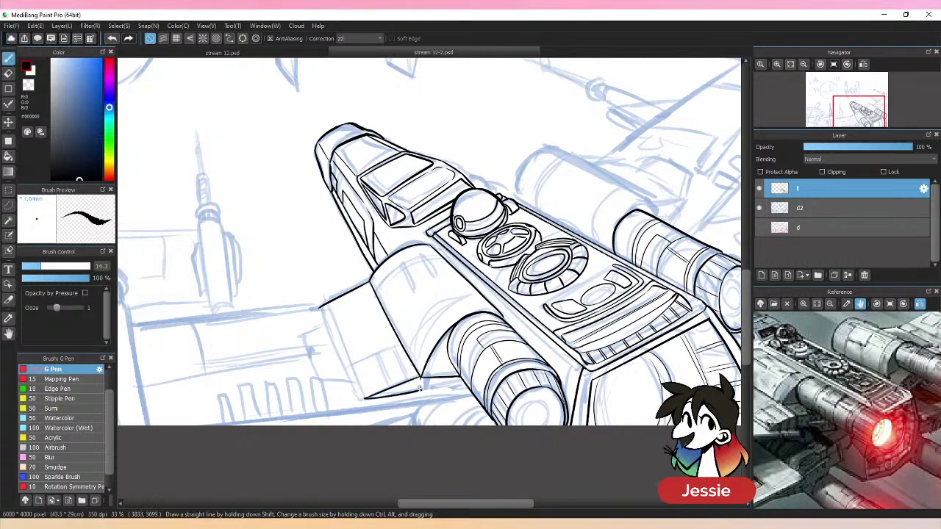
mouse_move(424, 388)
mouse_down()
mouse_move(474, 388)
mouse_move(465, 388)
mouse_up()
key(ctrl+z)
drag(320, 313, 364, 398)
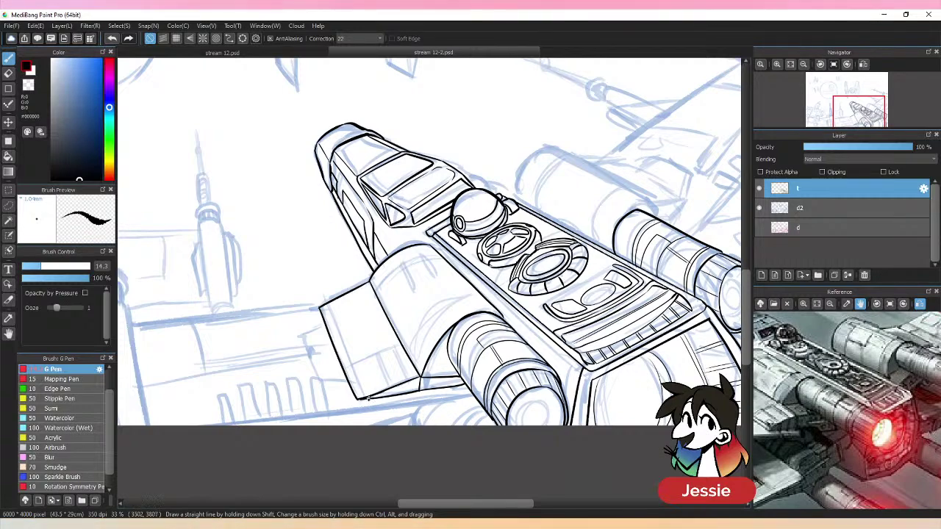
- Ink crosswise arcs just inside the rear and front edges of the wing-root housing, shifting the reference image to show that part
key(ctrl+minus)
key(ctrl+minus)
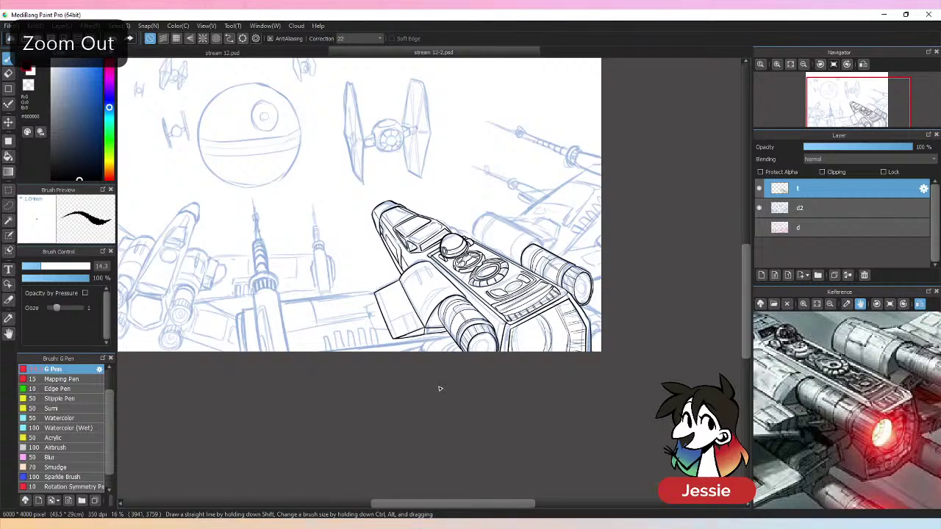
key(ctrl+plus)
key(ctrl+plus)
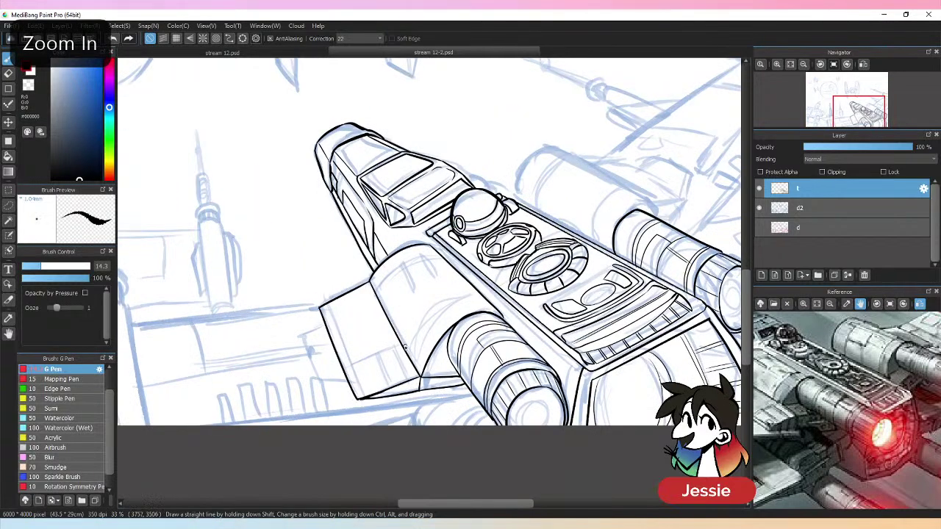
drag(428, 317, 488, 295)
key(ctrl+z)
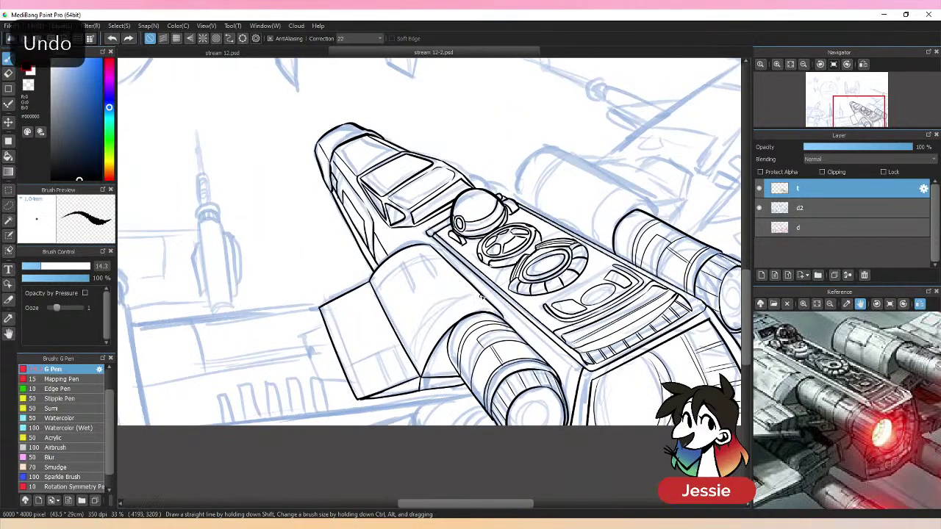
drag(429, 316, 450, 301)
key(ctrl+z)
mouse_move(413, 343)
mouse_down()
mouse_move(446, 302)
mouse_move(478, 292)
mouse_move(432, 313)
mouse_move(410, 353)
mouse_up()
key(ctrl+z)
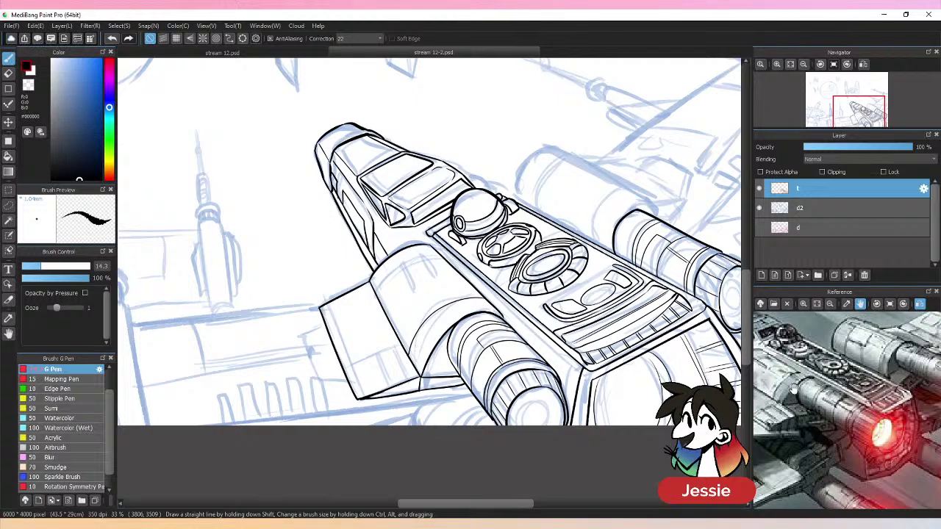
drag(809, 401, 860, 412)
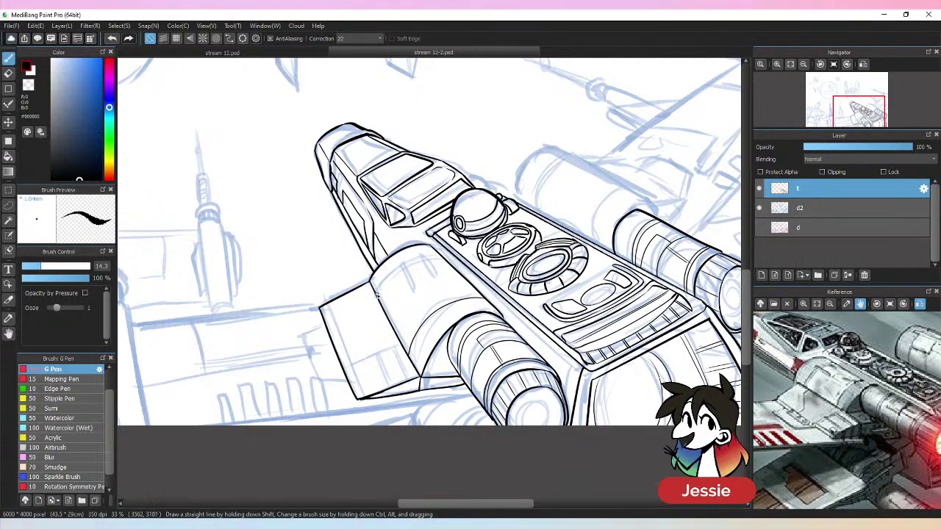
drag(387, 275, 441, 255)
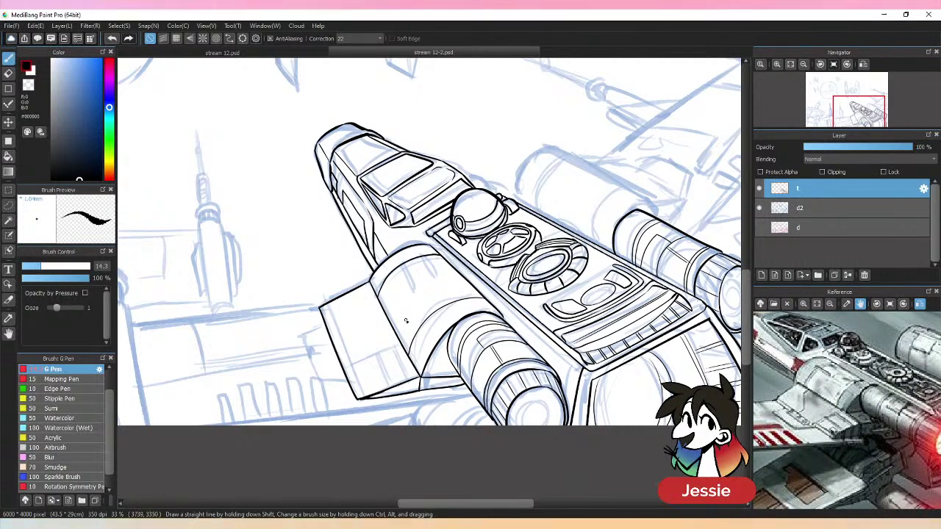
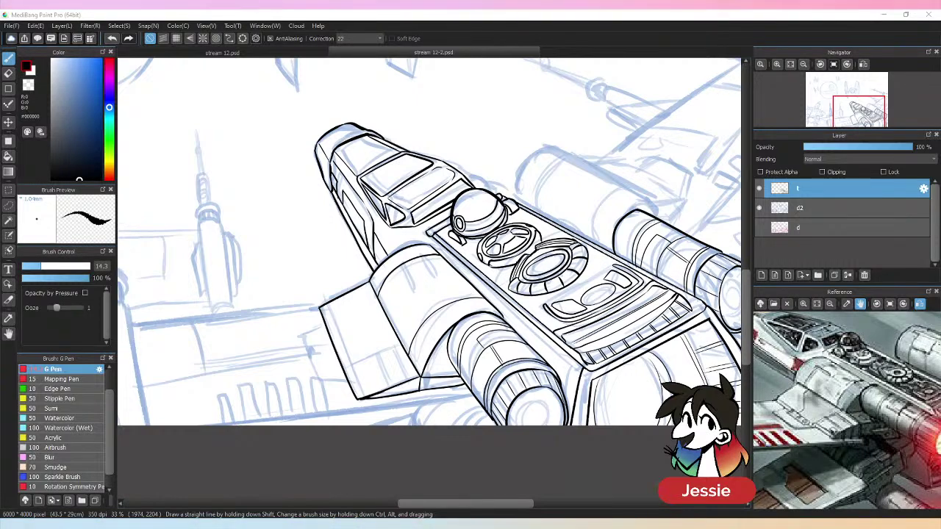
double_click(507, 15)
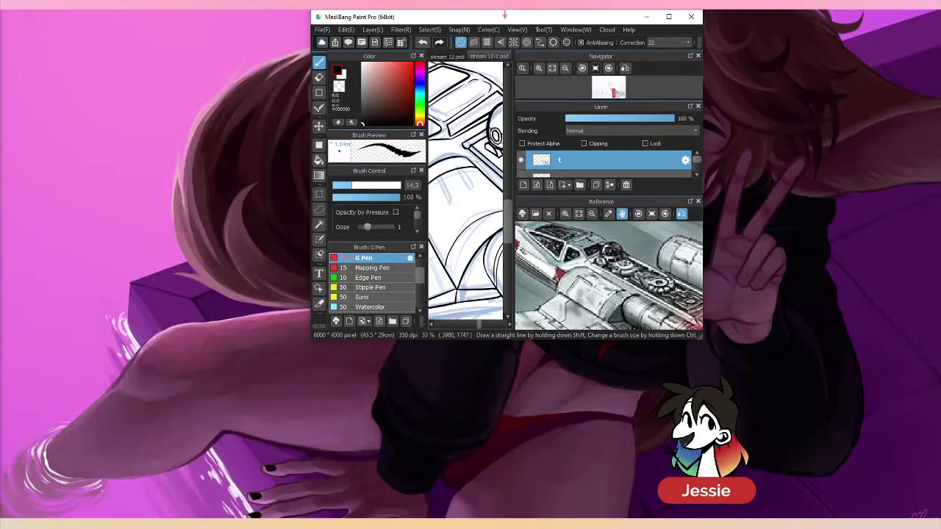
double_click(545, 16)
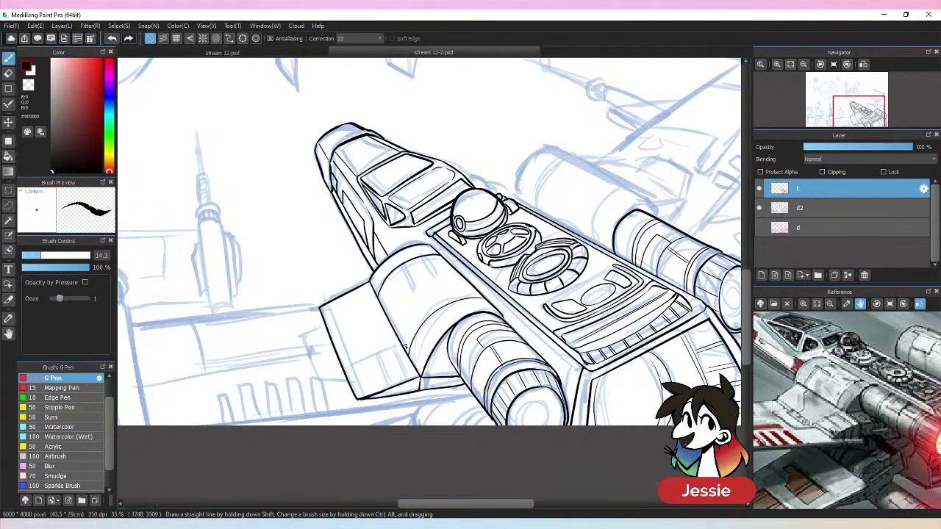
- Ink the panel line across the lower part of the wing root plate and the small stepped plate on its outer side
drag(347, 376, 402, 356)
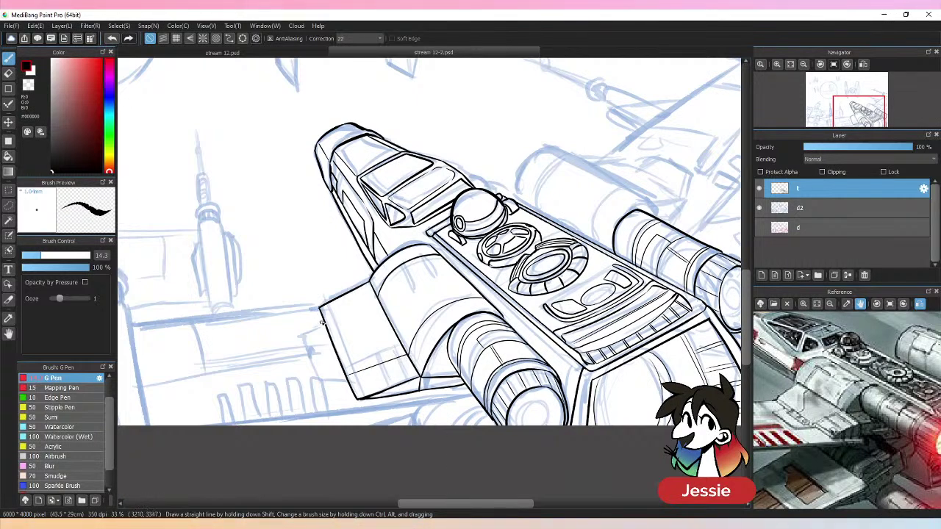
mouse_move(320, 322)
mouse_down()
mouse_move(304, 333)
mouse_move(321, 375)
mouse_up()
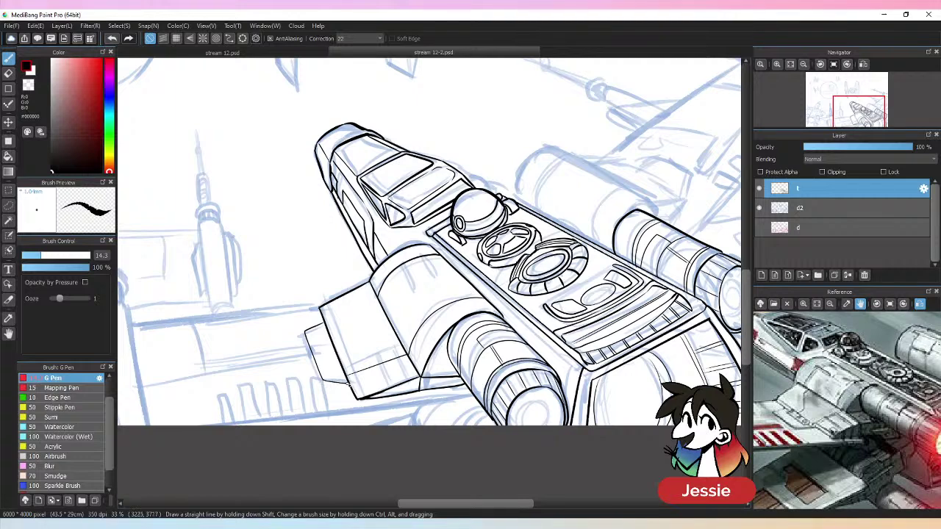
key(ctrl+z)
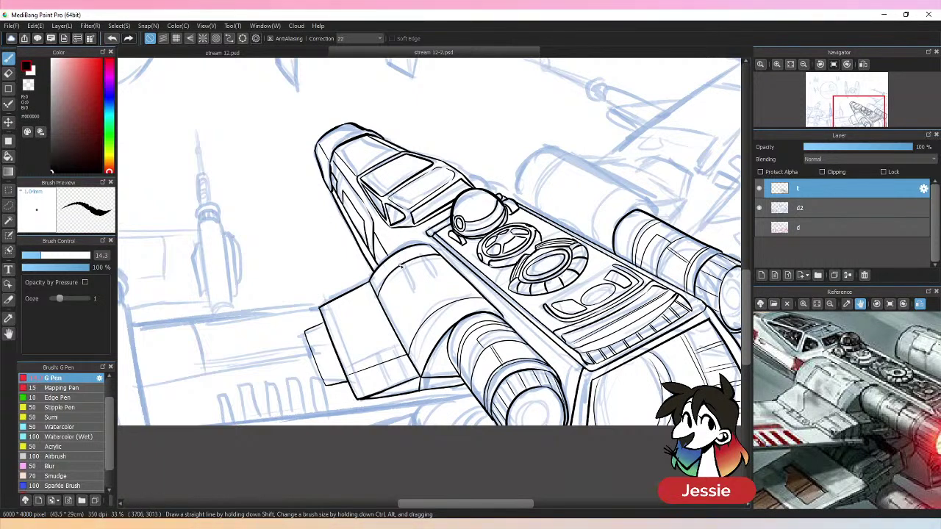
- Ink the two narrow slots on top of the near engine housing, following the blue sketch
mouse_move(403, 263)
mouse_down()
mouse_move(419, 290)
mouse_move(423, 256)
mouse_move(437, 279)
mouse_move(423, 255)
mouse_move(441, 277)
mouse_up()
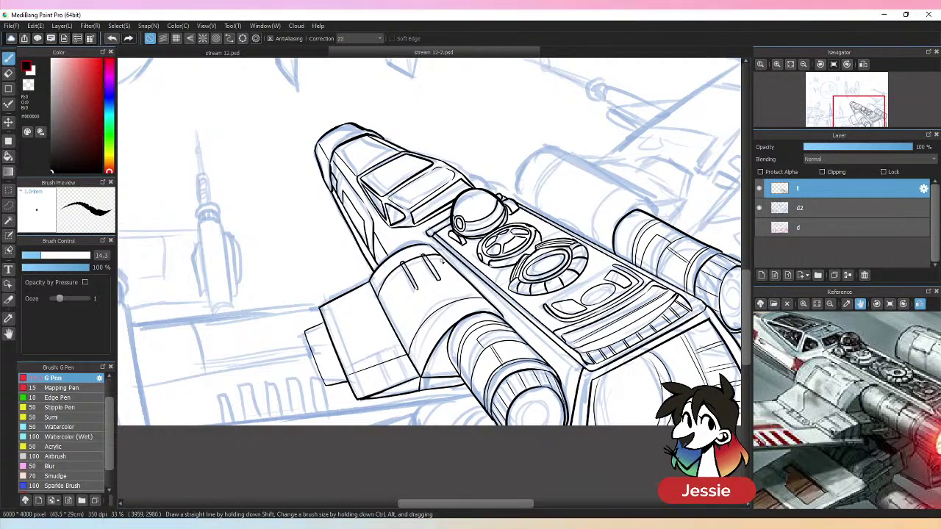
key(e)
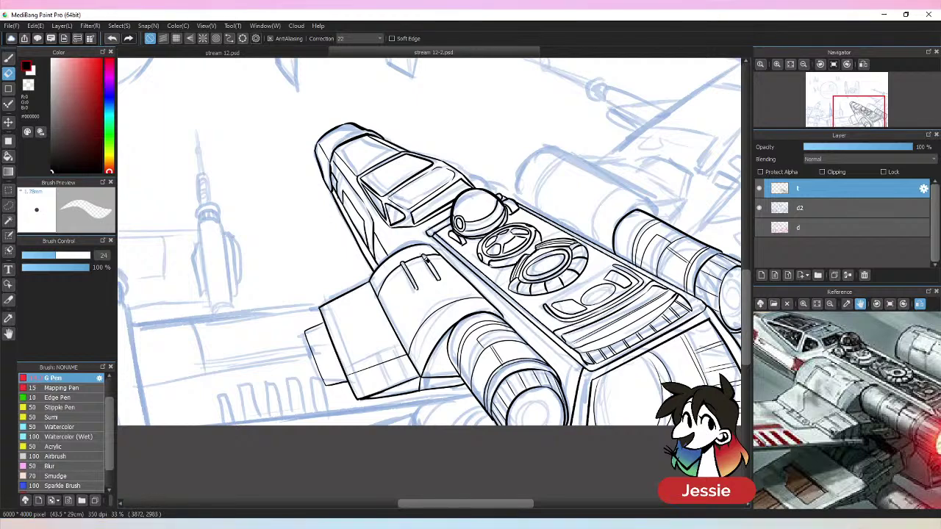
key(b)
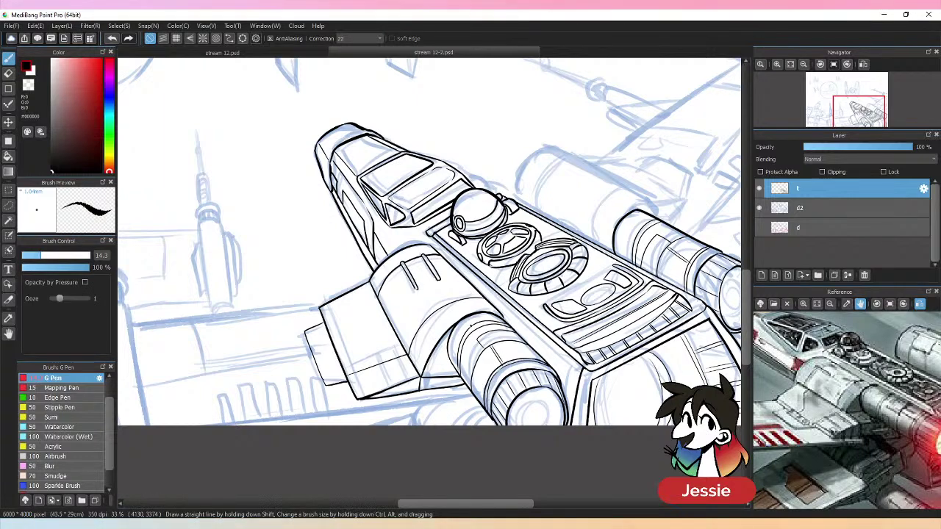
key(ctrl+minus)
key(ctrl+plus)
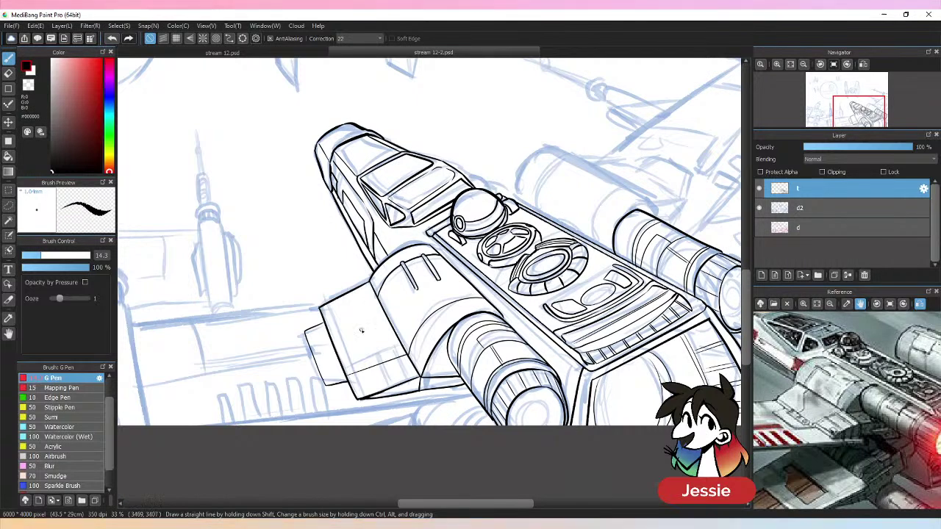
- Ink the doubled, angled panel line on the wing root plate and short divider lines in the strip below it
mouse_move(359, 337)
mouse_down()
mouse_move(336, 350)
mouse_move(364, 324)
mouse_up()
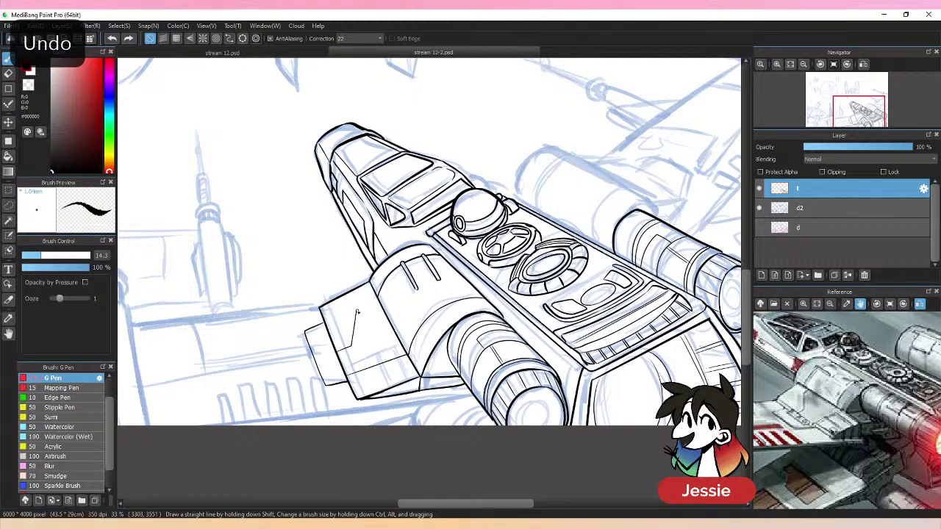
drag(357, 312, 381, 300)
key(ctrl+z)
mouse_move(358, 339)
mouse_down()
mouse_move(365, 309)
mouse_move(382, 300)
mouse_up()
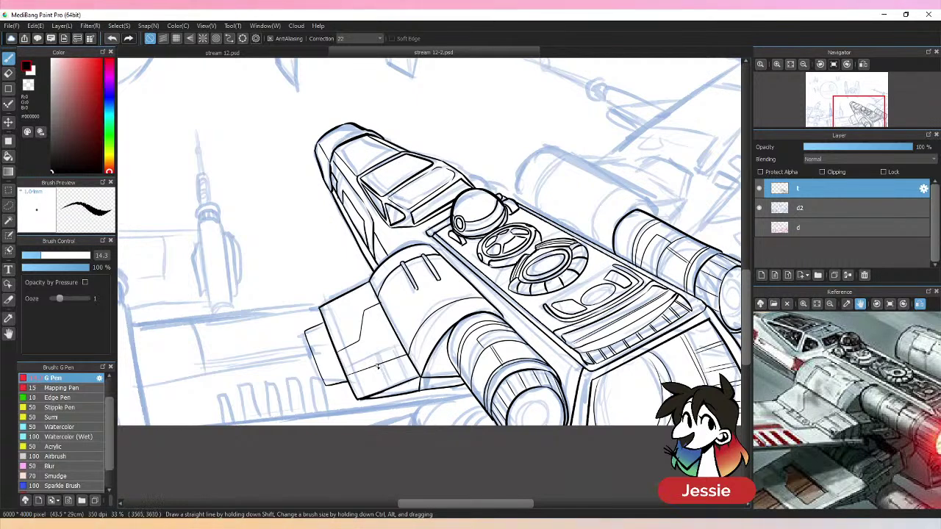
mouse_move(378, 365)
mouse_down()
mouse_move(380, 381)
mouse_move(394, 372)
mouse_up()
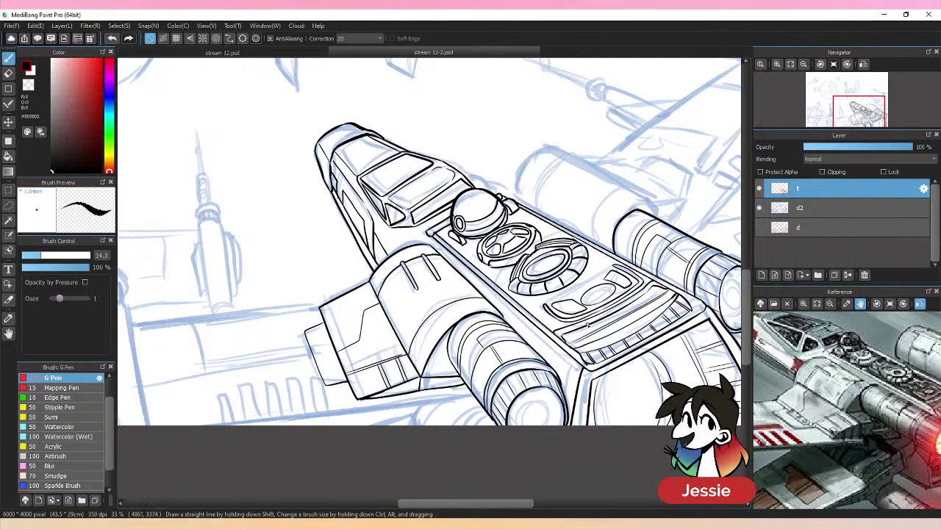
key(ctrl+z)
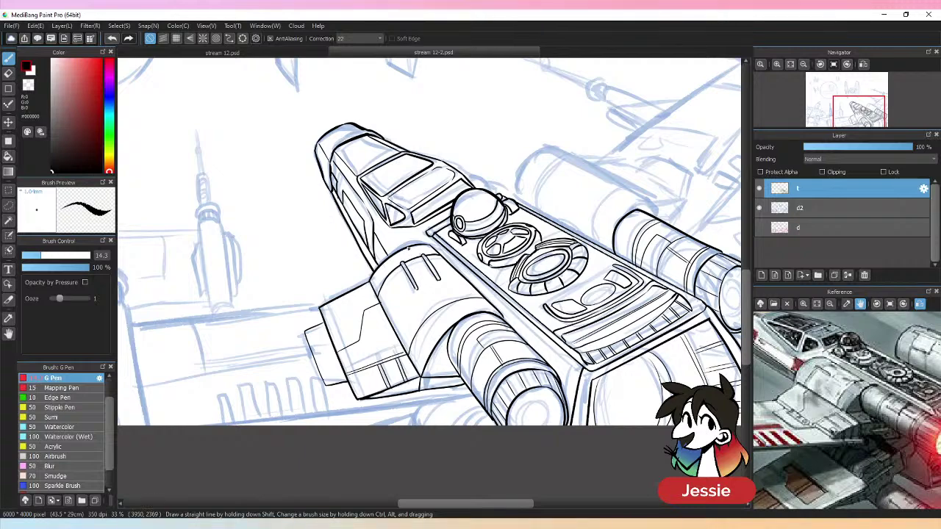
mouse_move(336, 350)
mouse_down()
mouse_move(360, 336)
mouse_move(362, 308)
mouse_up()
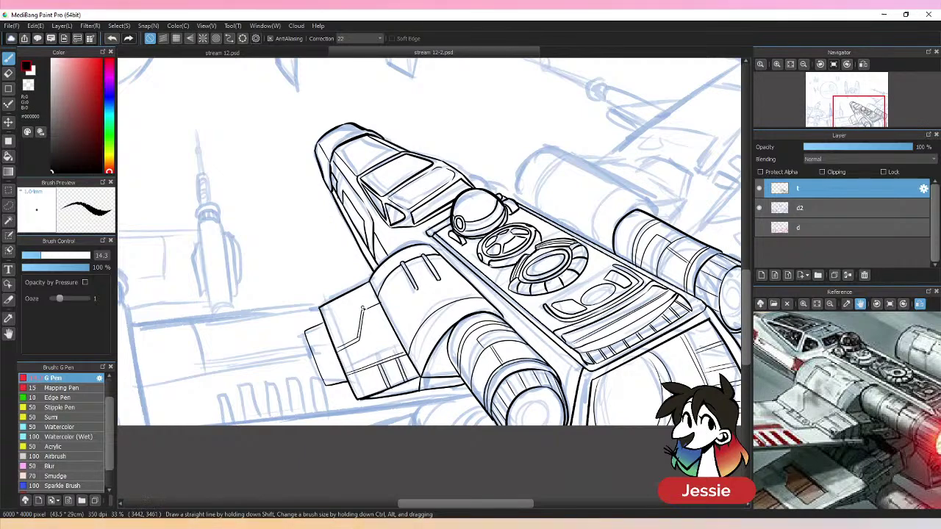
- Ink a small rectangular panel on the near engine housing, just below the two slots
key(ctrl+minus)
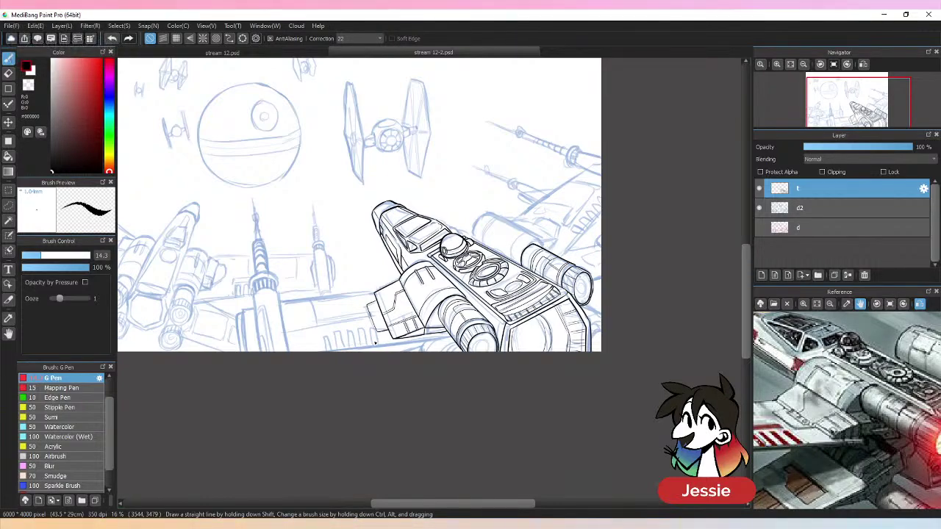
key(ctrl+plus)
mouse_move(424, 335)
mouse_down()
mouse_move(416, 307)
mouse_move(448, 285)
mouse_move(454, 298)
mouse_up()
drag(428, 329, 462, 309)
key(ctrl+minus)
key(ctrl+z)
key(ctrl+plus)
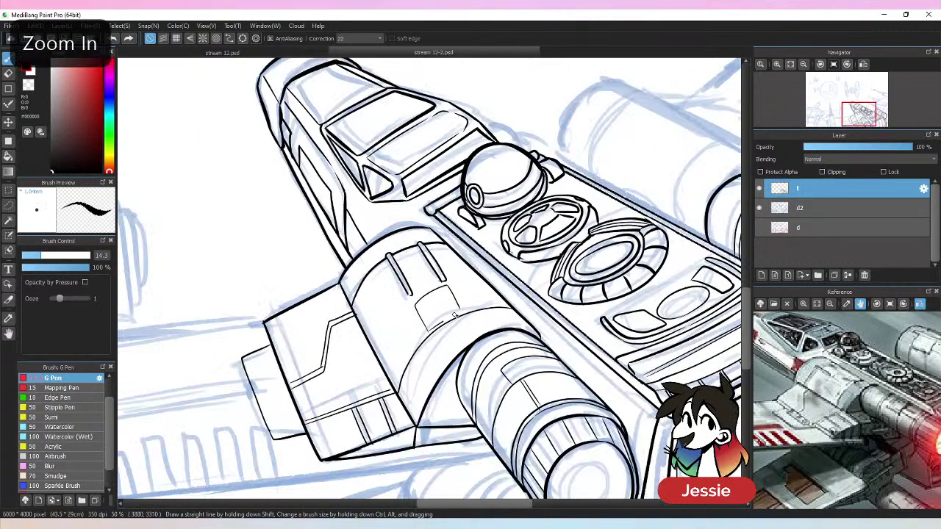
- Hide the d2 sketch layer briefly to check the ship's line art, and show it again
key(ctrl+minus)
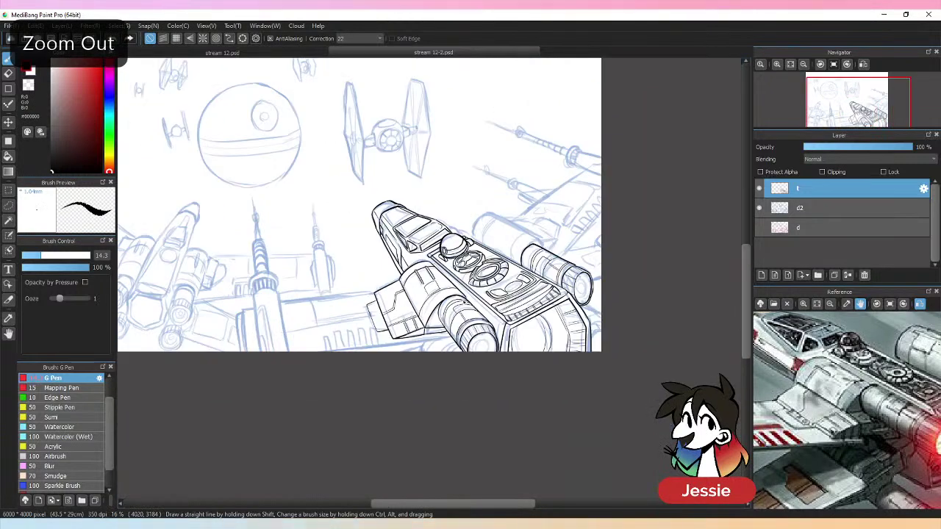
click(759, 207)
click(759, 208)
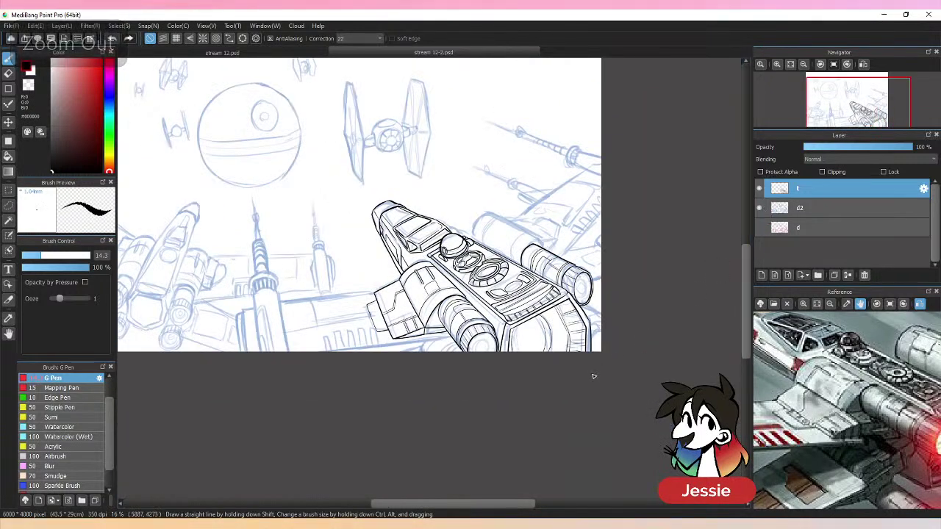
key(ctrl+plus)
key(ctrl+plus)
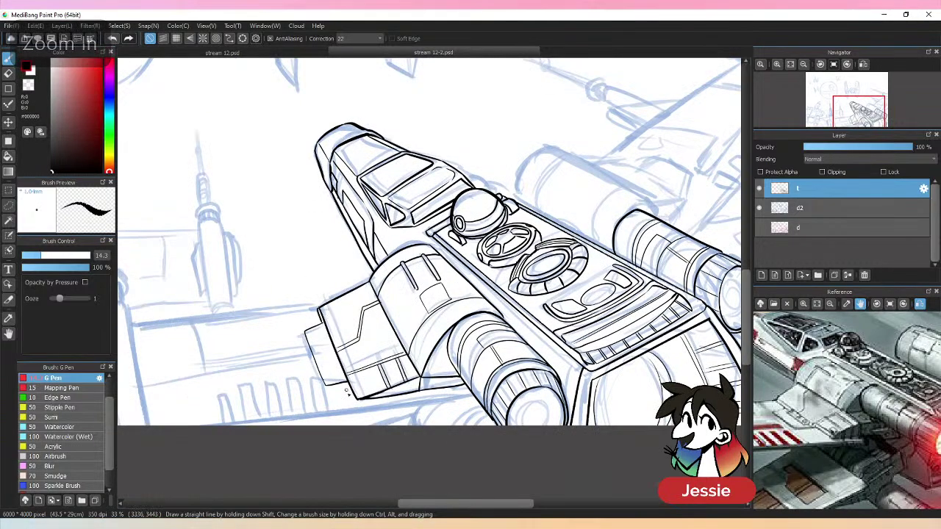
- Reframe the reference image around the ship's near wings and laser cannon, with the unfinished wing in view on the canvas
mouse_move(538, 390)
mouse_down()
mouse_move(599, 359)
mouse_move(671, 341)
mouse_up()
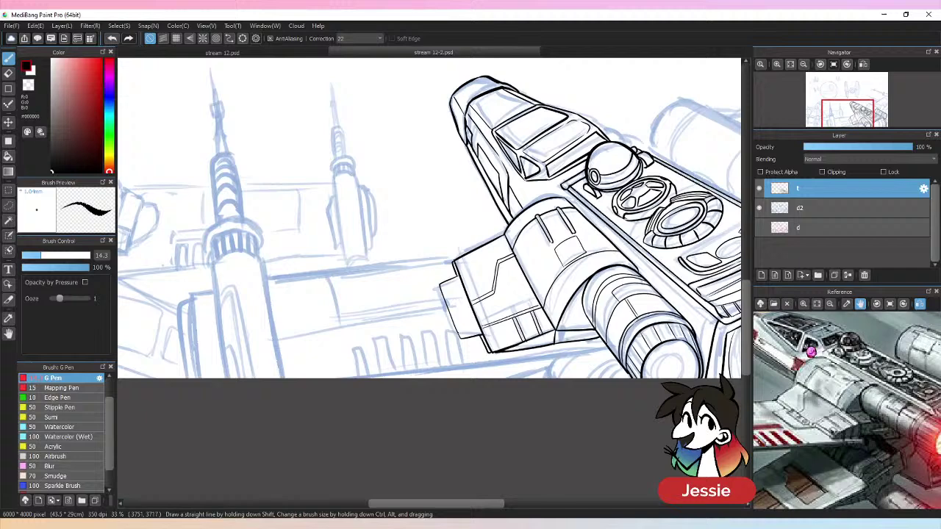
click(831, 305)
click(831, 305)
click(803, 303)
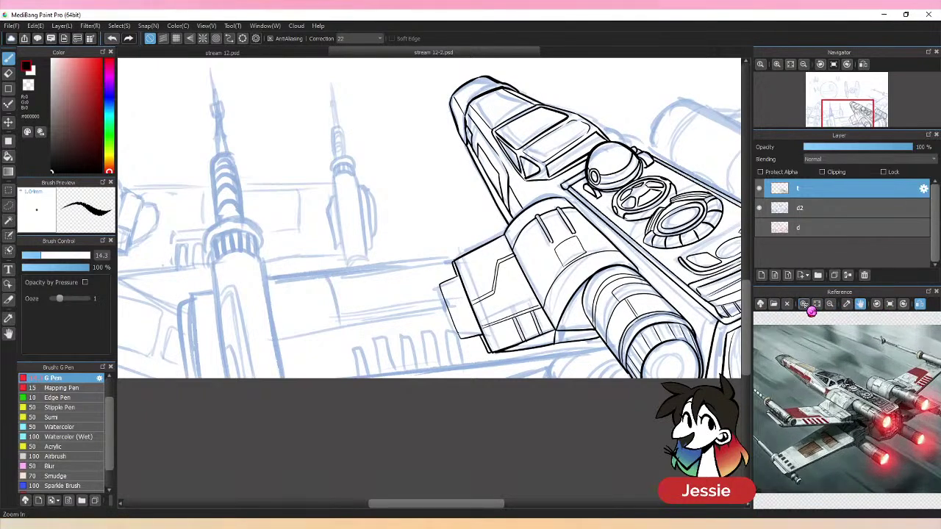
click(803, 304)
click(803, 303)
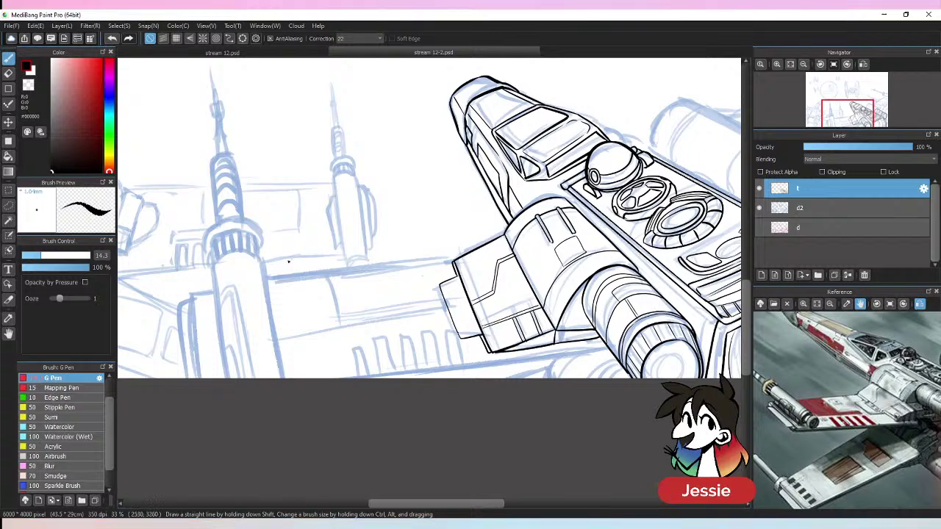
mouse_move(340, 271)
mouse_down()
mouse_move(453, 263)
mouse_move(259, 282)
mouse_up()
key(ctrl+z)
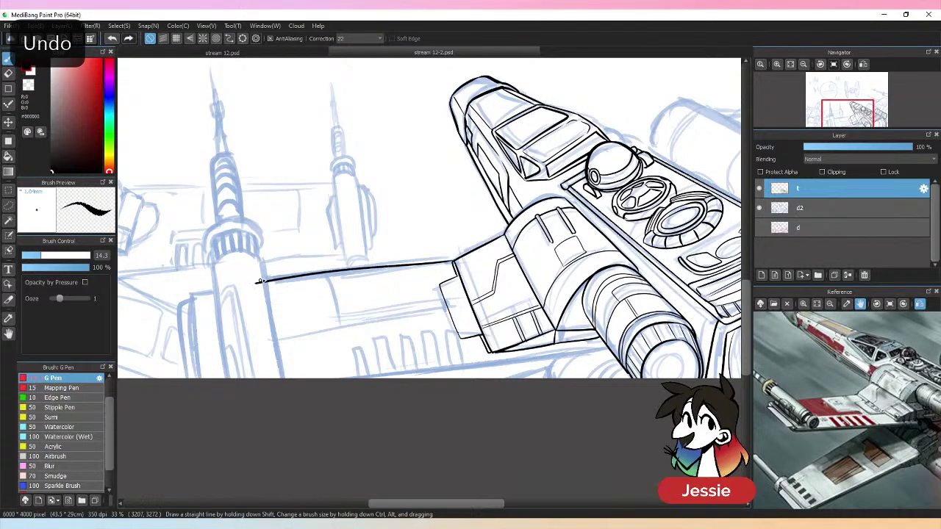
shift+click(190, 297)
key(ctrl+z)
shift+click(188, 295)
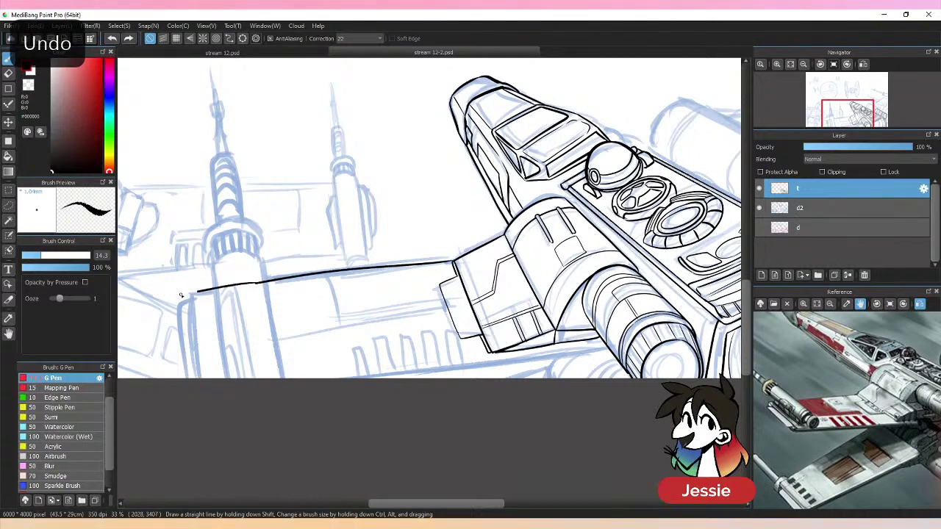
key(ctrl+z)
key(ctrl+z)
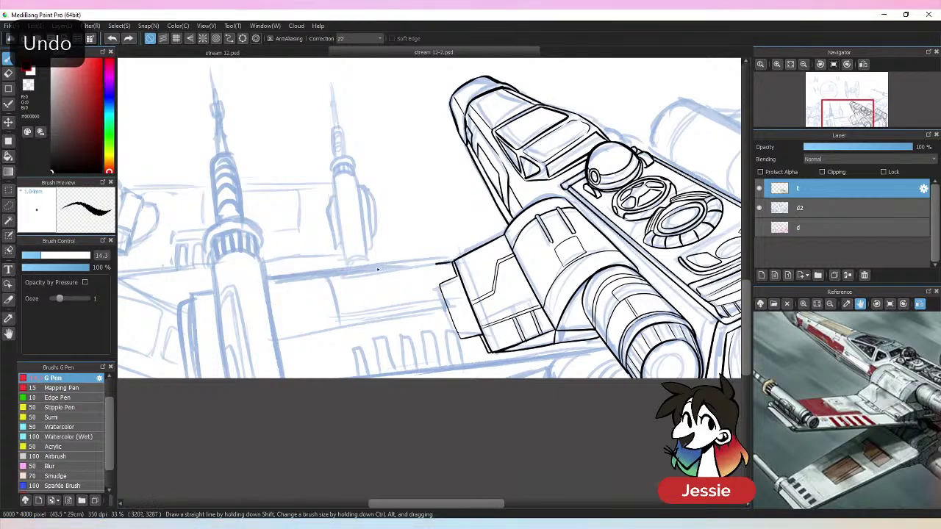
drag(453, 261, 164, 288)
key(ctrl+z)
drag(452, 261, 175, 299)
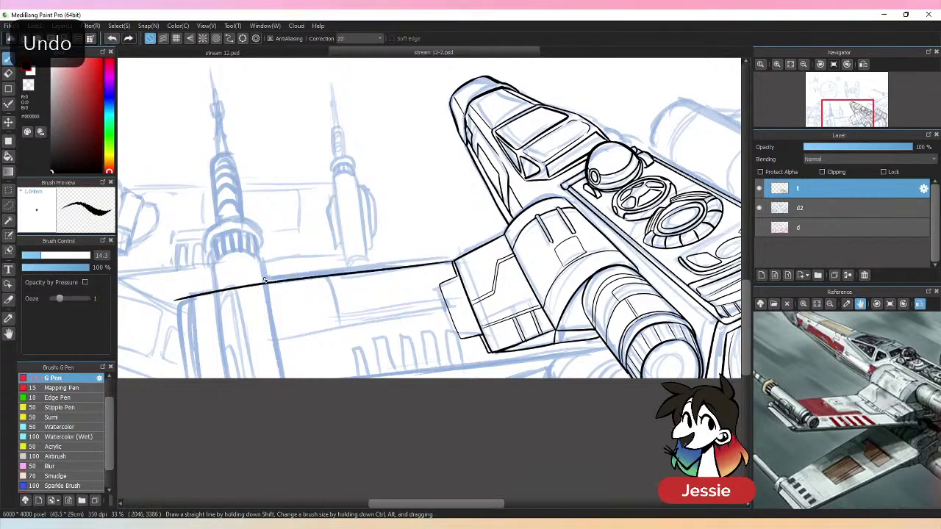
key(ctrl+z)
- Set the brush Ooze to 0 and ink the near wing's straight upper and lower edges and its doubled outer end
drag(59, 298, 52, 298)
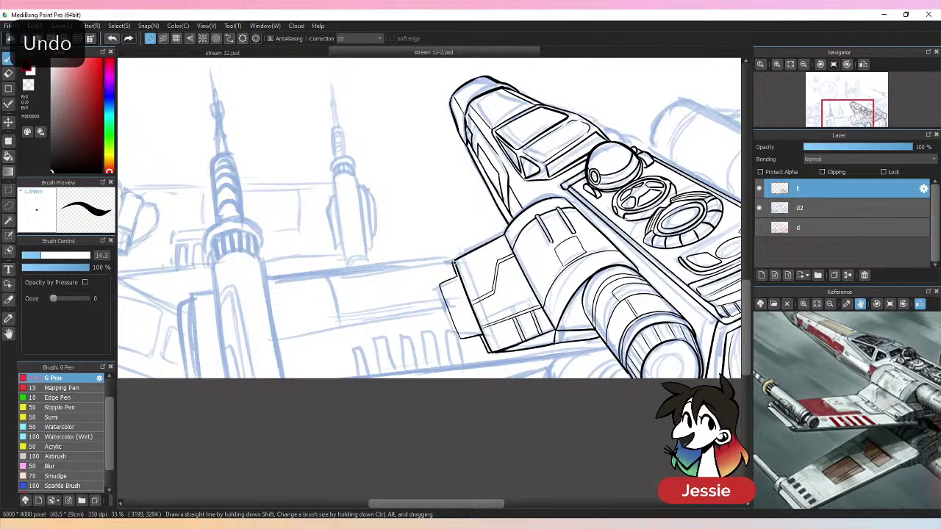
mouse_move(454, 262)
mouse_down()
mouse_move(194, 294)
mouse_move(210, 451)
mouse_up()
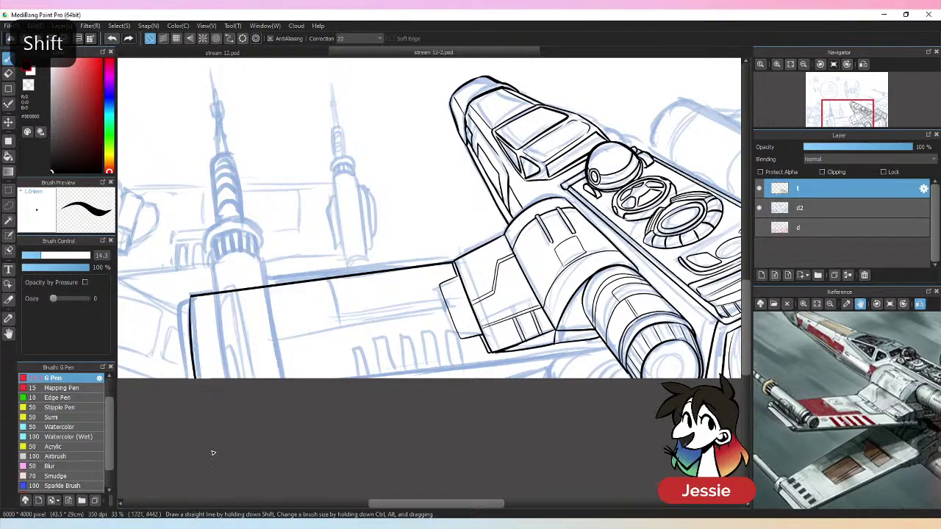
drag(609, 351, 336, 381)
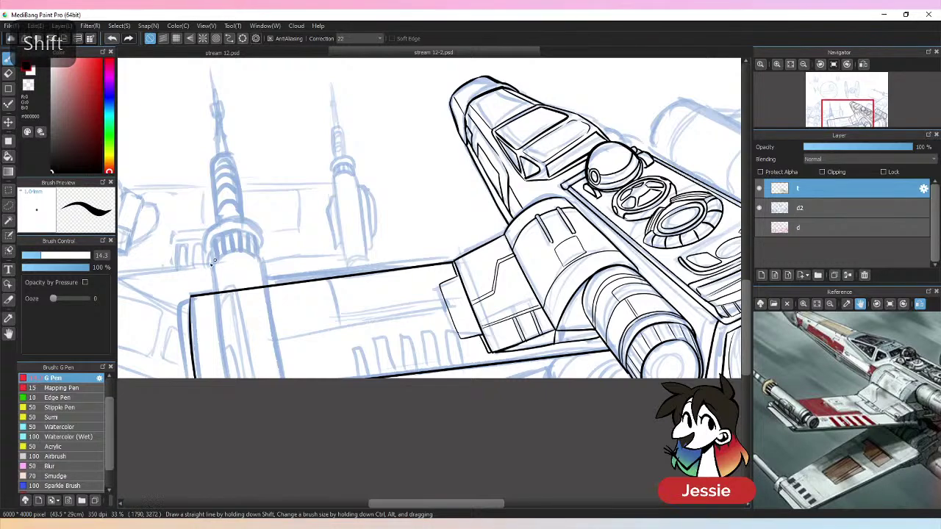
drag(184, 306, 190, 394)
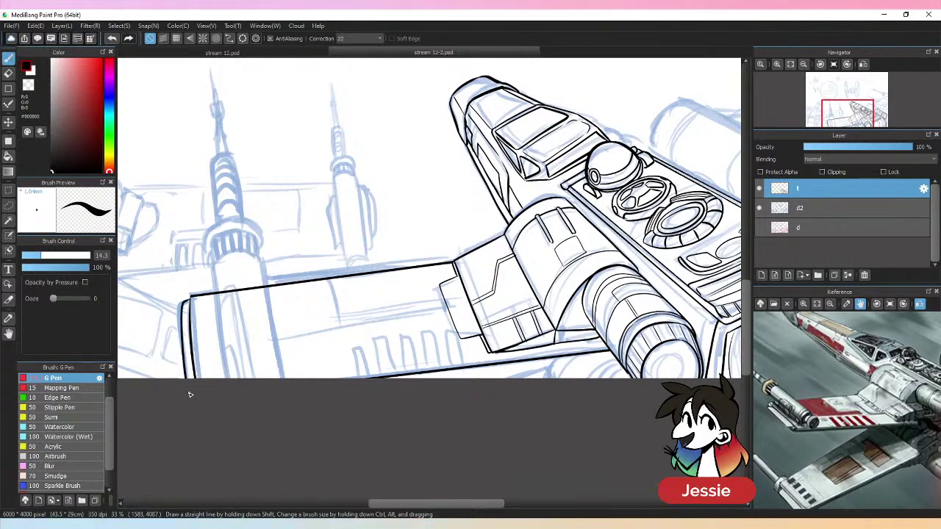
- Reduce the G Pen size to 8.5 and ink a thin straight line parallel to the wing's lower edge
key(bracketleft)
key(bracketleft)
key(bracketleft)
key(bracketleft)
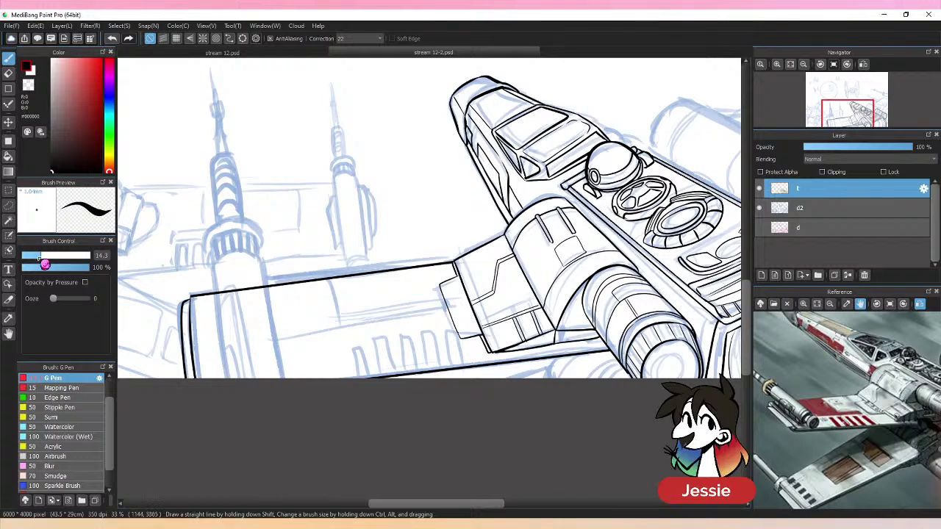
shift+click(296, 385)
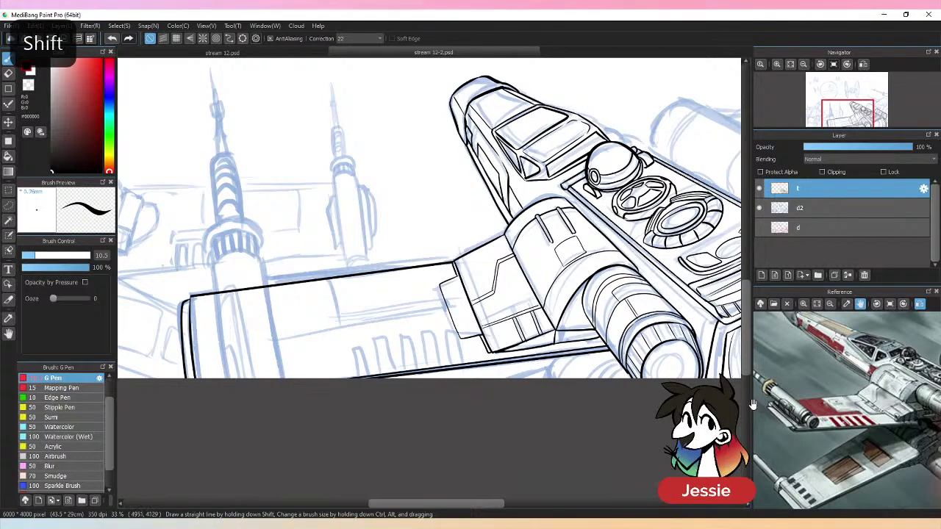
key(ctrl+z)
key(bracketleft)
key(bracketleft)
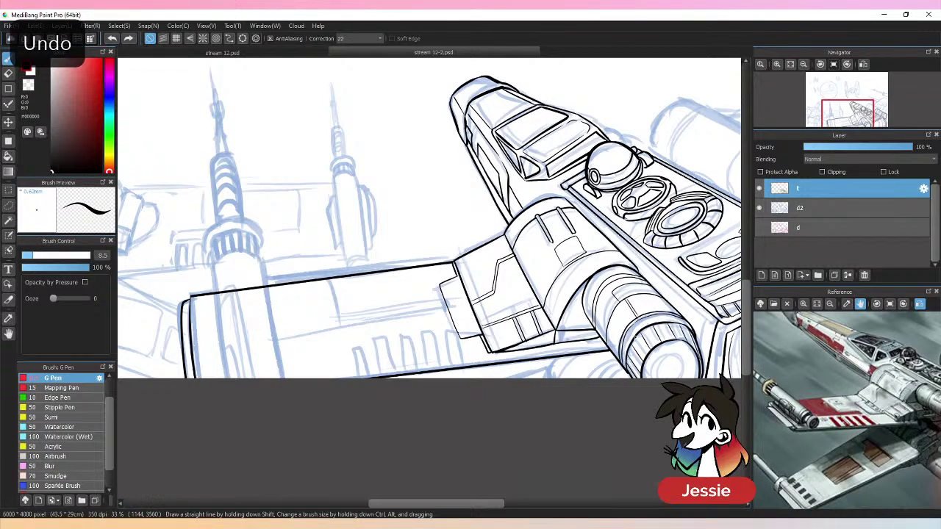
shift+click(301, 385)
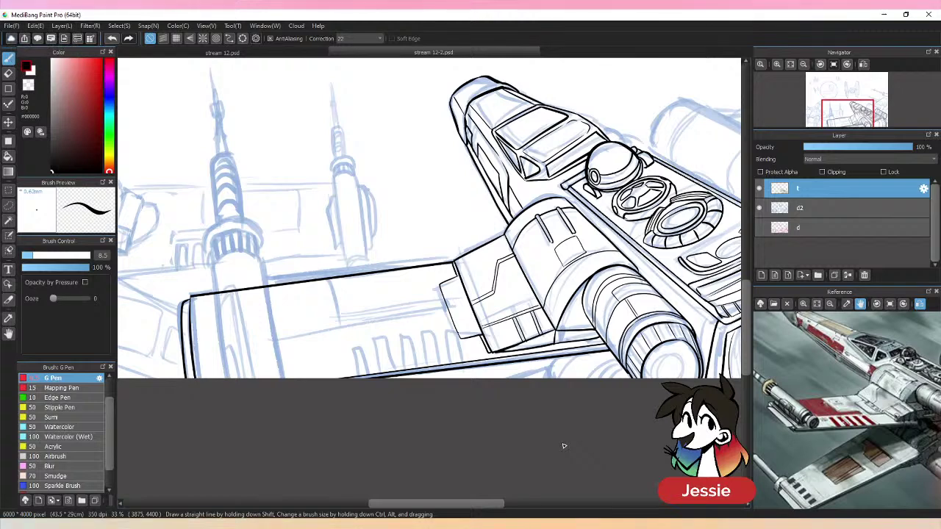
- Set the G Pen size to 13.6 and ink the short edge lines just below the near wing, beside the engine
key(bracketright)
key(bracketright)
key(bracketright)
key(bracketright)
key(bracketright)
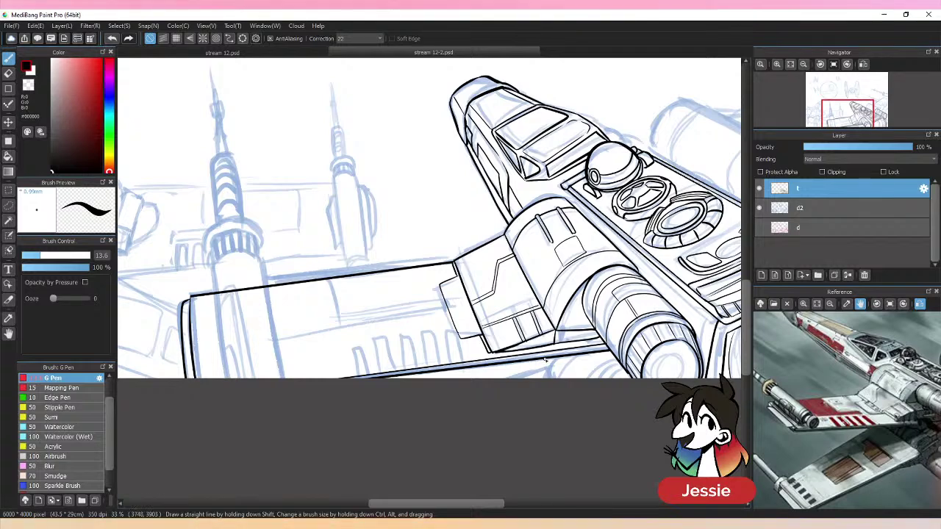
drag(545, 360, 570, 418)
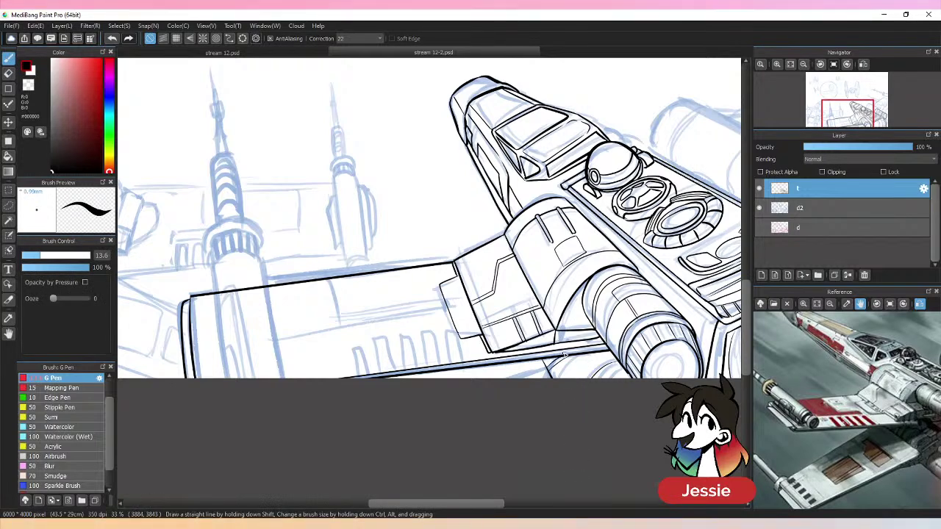
drag(513, 362, 436, 397)
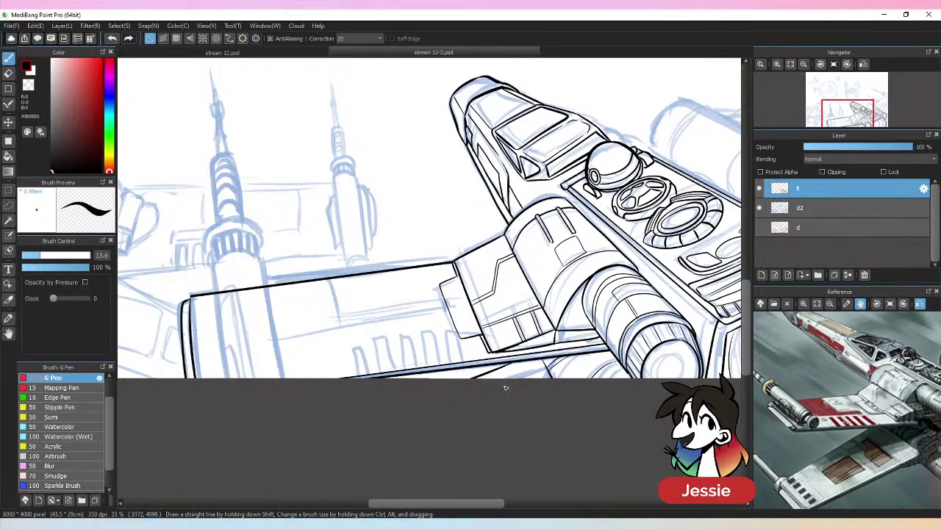
key(ctrl+z)
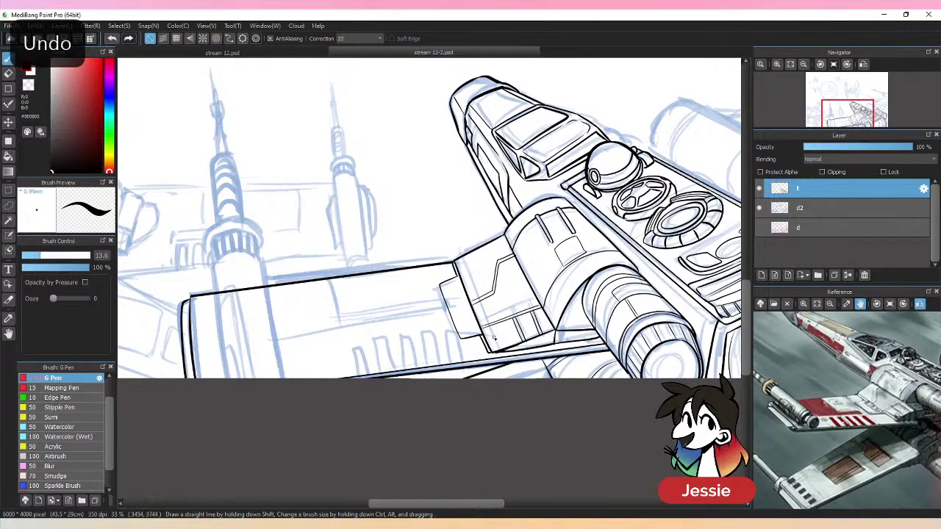
- Set the G Pen size to 16
click(44, 255)
key(ctrl+minus)
key(ctrl+plus)
key(ctrl+plus)
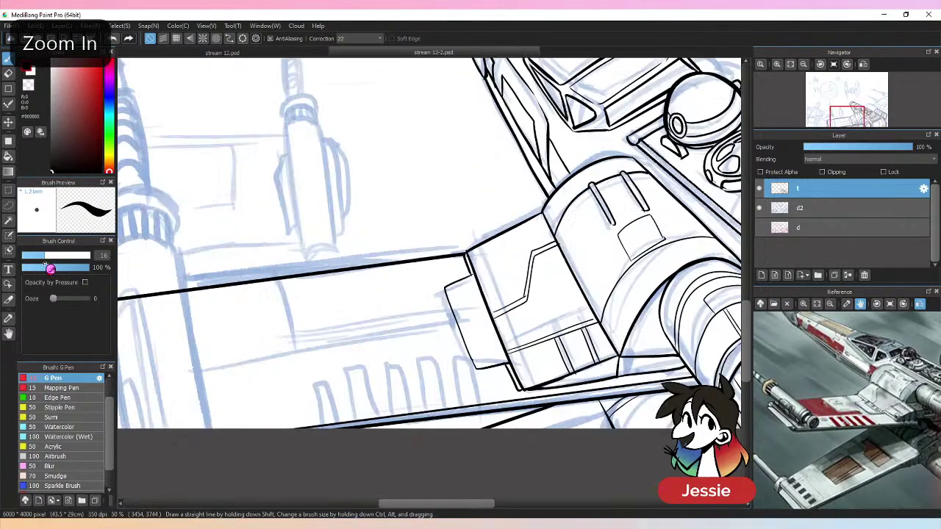
key(ctrl+minus)
- Try to ink the stepped panel lines on the near wing's upper surface
mouse_move(328, 281)
mouse_down()
mouse_move(346, 331)
mouse_move(333, 322)
mouse_move(441, 306)
mouse_up()
key(ctrl+z)
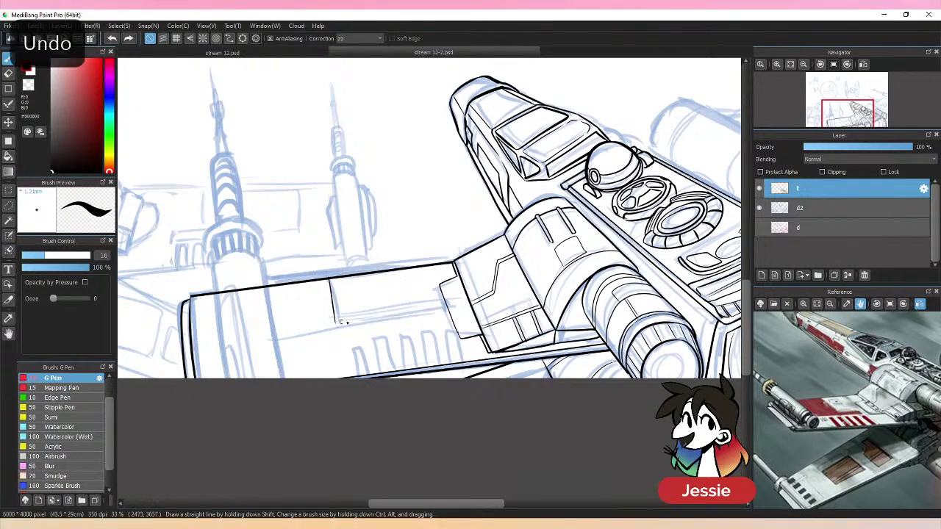
drag(341, 321, 433, 309)
drag(273, 345, 391, 328)
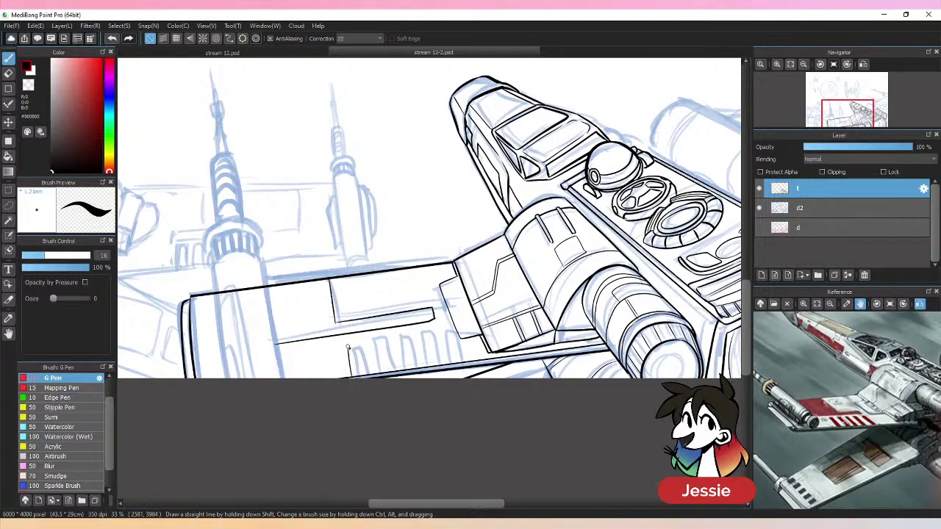
drag(348, 346, 359, 376)
key(ctrl+z)
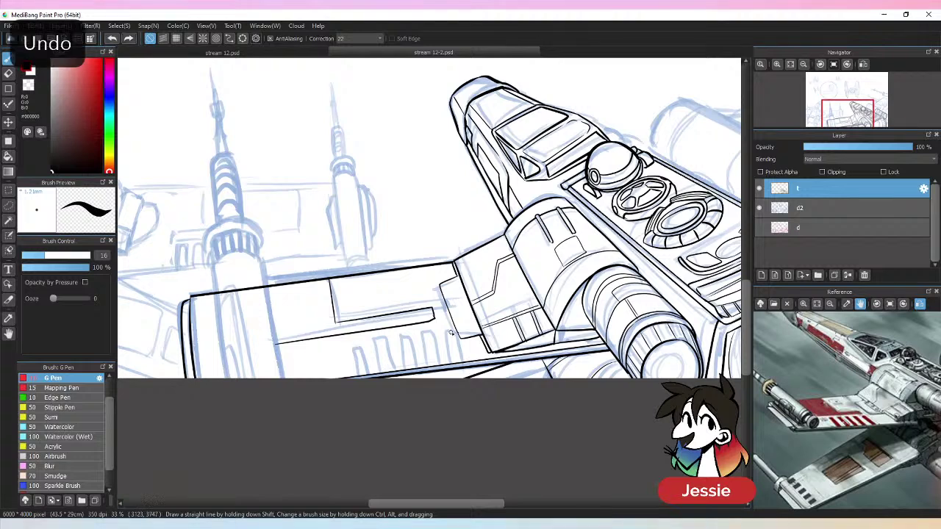
key(ctrl+z)
key(ctrl+z)
key(ctrl+z)
mouse_move(355, 274)
mouse_down()
mouse_move(356, 313)
mouse_move(422, 309)
mouse_up()
key(ctrl+z)
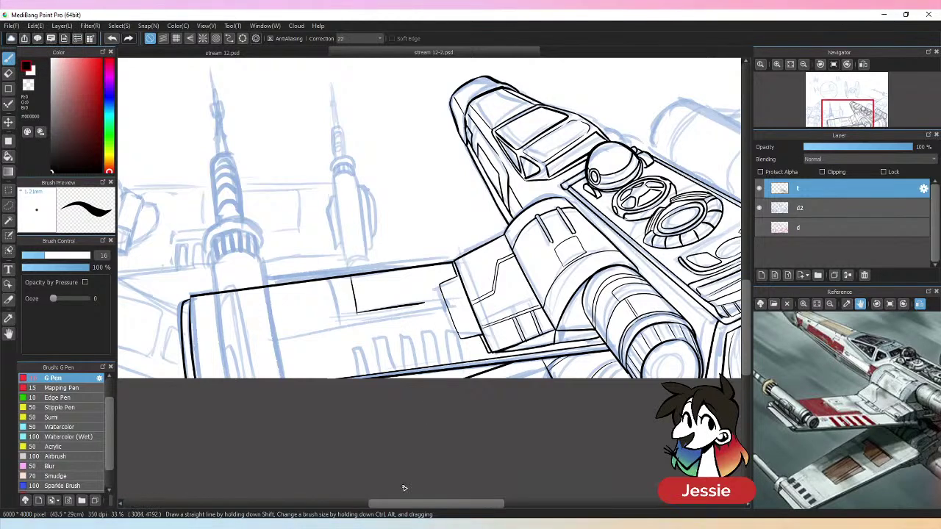
key(ctrl+z)
- Ink the L-shaped panel line with its short end on the near wing, and the long straight line beneath it
mouse_move(332, 281)
mouse_down()
mouse_move(344, 327)
mouse_move(355, 319)
mouse_move(349, 344)
mouse_move(351, 334)
mouse_move(434, 324)
mouse_up()
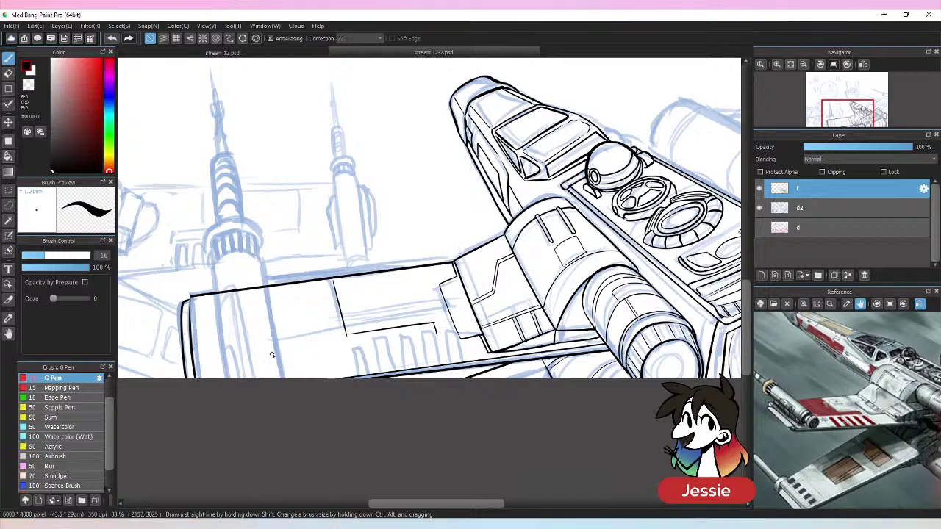
drag(278, 356, 438, 332)
key(ctrl+z)
drag(278, 356, 438, 332)
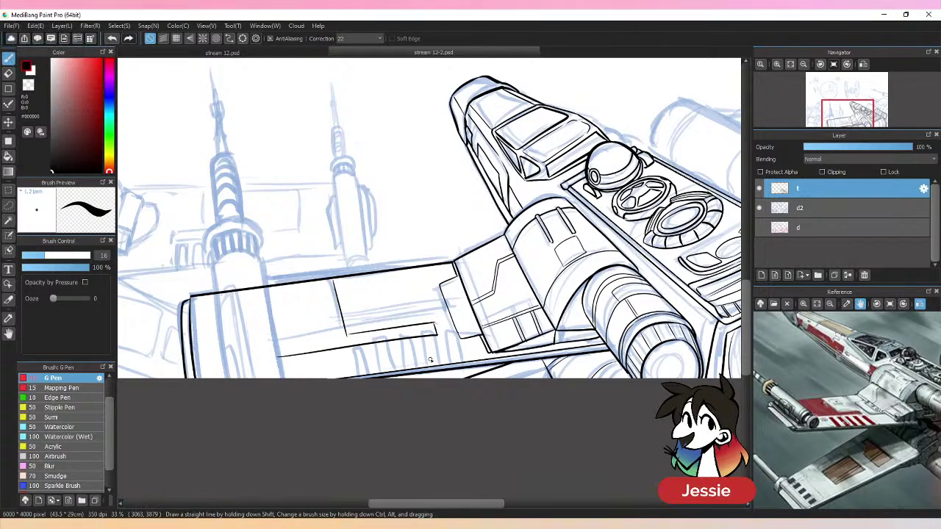
key(e)
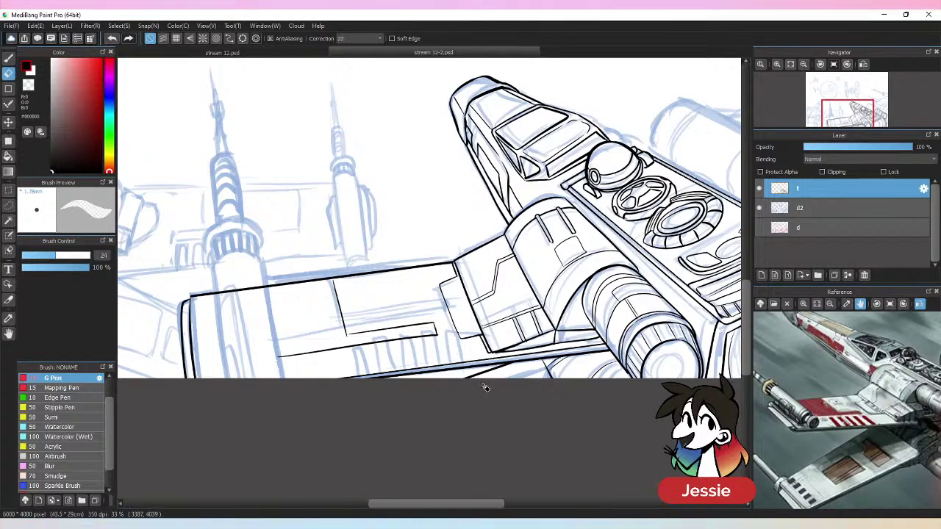
key(b)
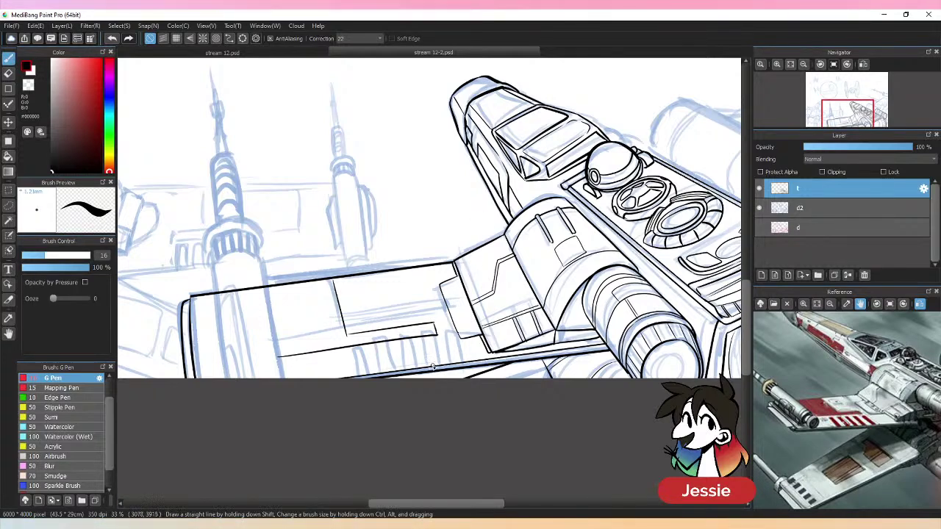
- Ink a row of five narrow slots along the near wing's lower edge
mouse_move(438, 343)
mouse_down()
mouse_move(441, 366)
mouse_move(422, 345)
mouse_move(409, 368)
mouse_move(413, 369)
mouse_up()
key(ctrl+z)
key(ctrl+z)
key(ctrl+z)
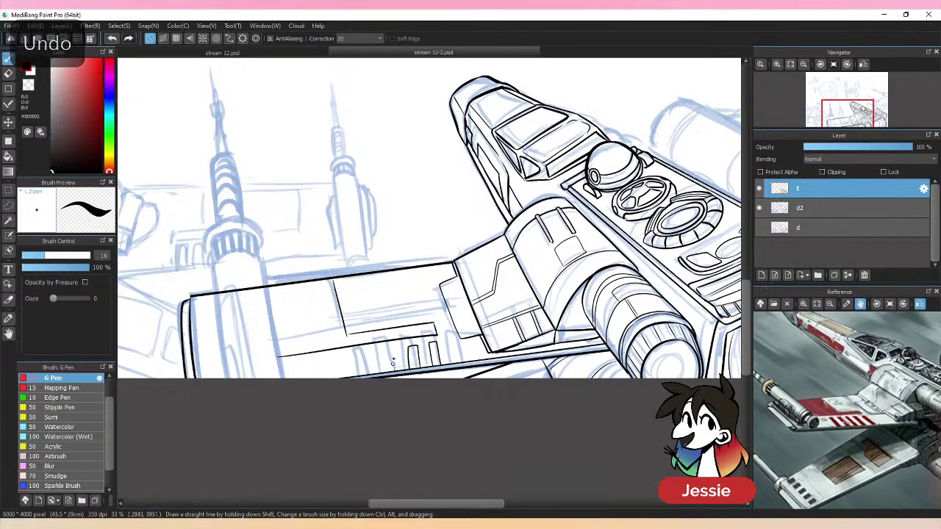
key(ctrl+z)
mouse_move(383, 350)
mouse_down()
mouse_move(392, 372)
mouse_move(371, 376)
mouse_move(367, 353)
mouse_move(358, 355)
mouse_move(360, 378)
mouse_move(338, 376)
mouse_up()
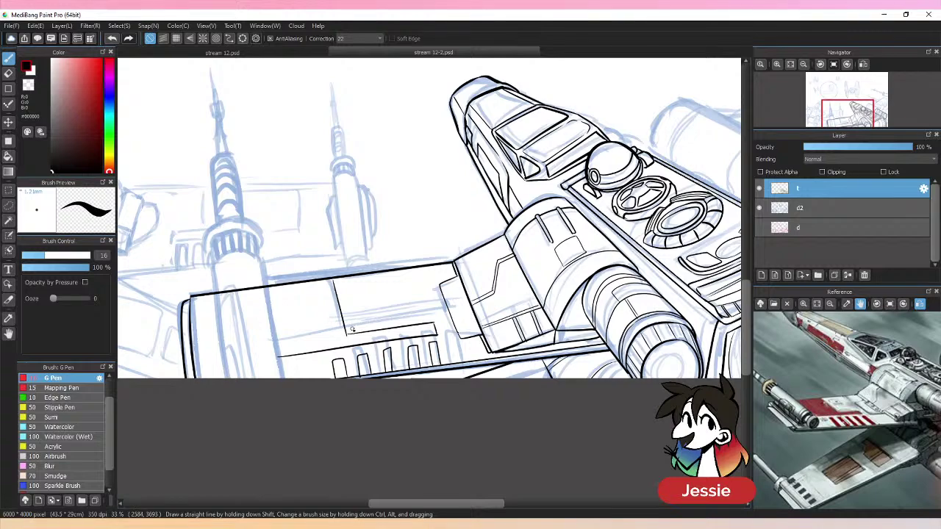
- Complete the top and side of the middle slot in the wing's row of slots
key(ctrl+minus)
key(ctrl+plus)
key(ctrl+plus)
key(e)
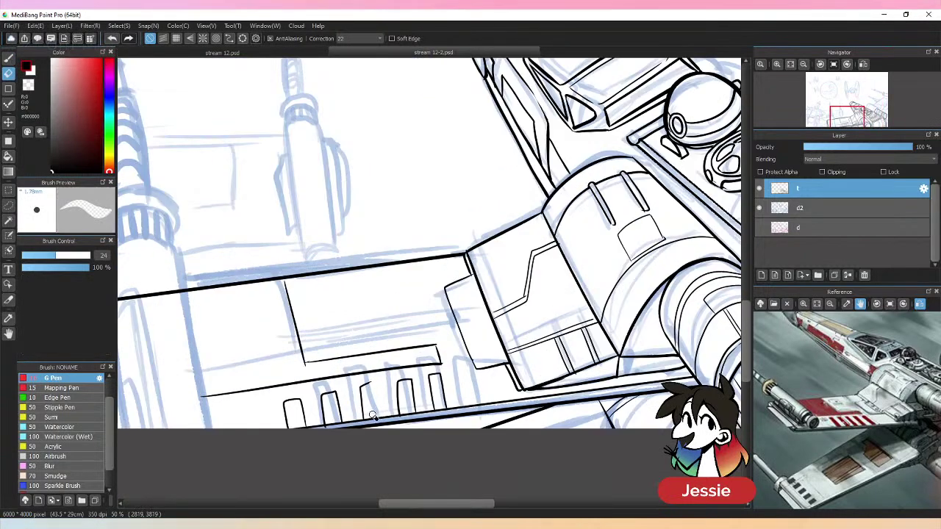
key(p)
mouse_move(360, 393)
mouse_down()
mouse_move(364, 383)
mouse_move(385, 383)
mouse_up()
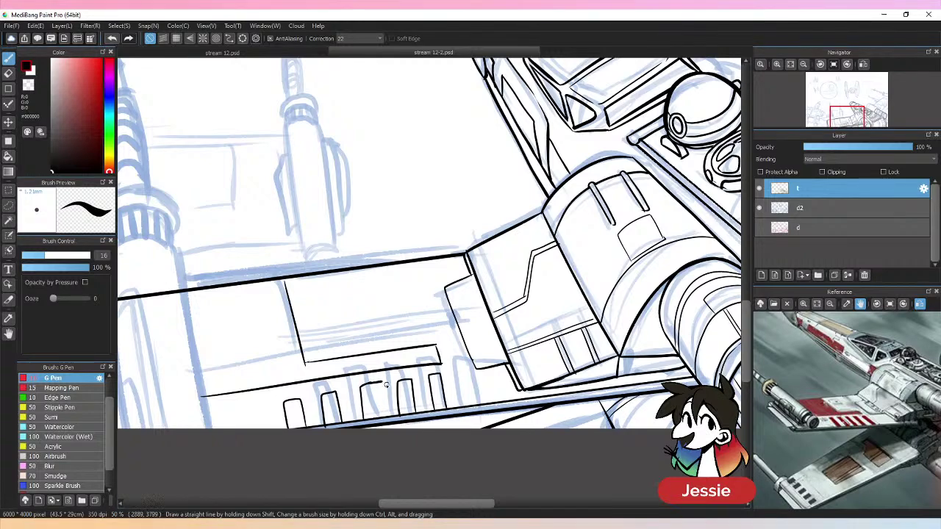
key(ctrl+z)
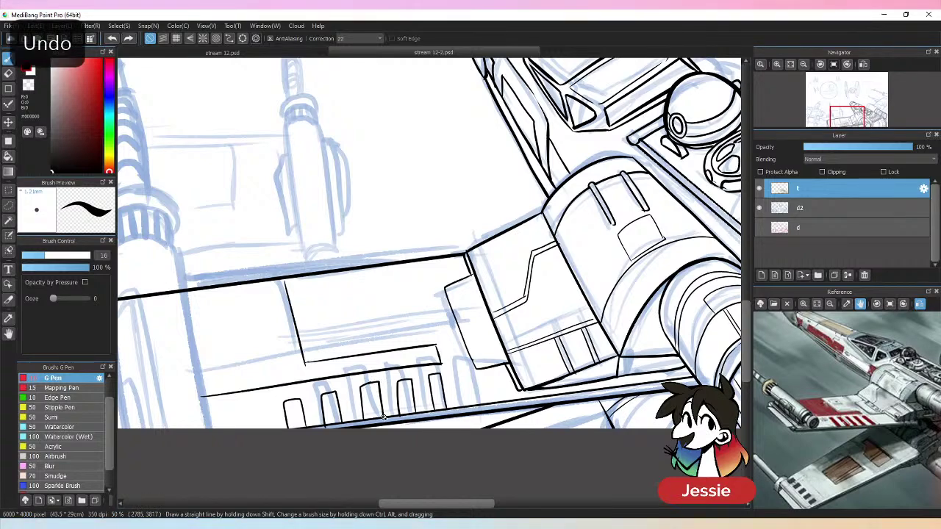
- Ink a small inset panel with an arched top inside the wing's L-shaped panel area
key(ctrl+minus)
key(ctrl+minus)
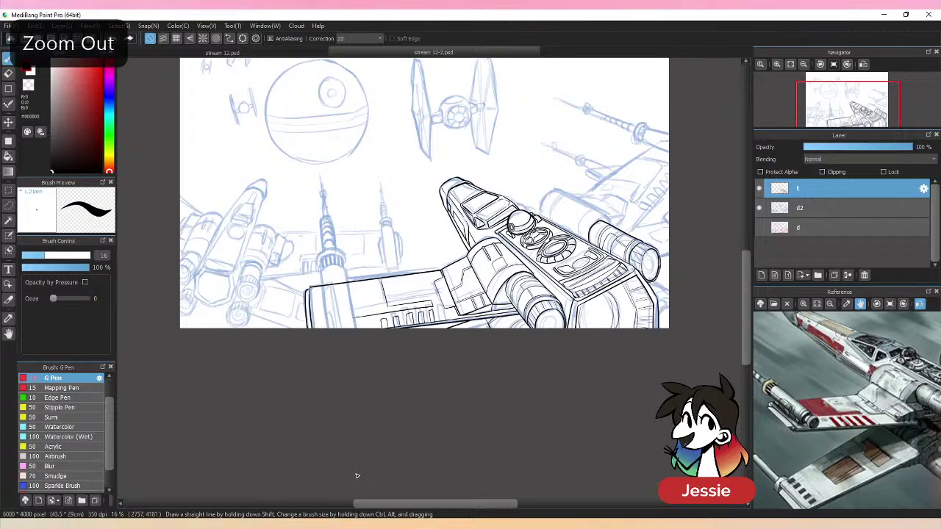
key(ctrl+plus)
key(ctrl+plus)
key(ctrl+plus)
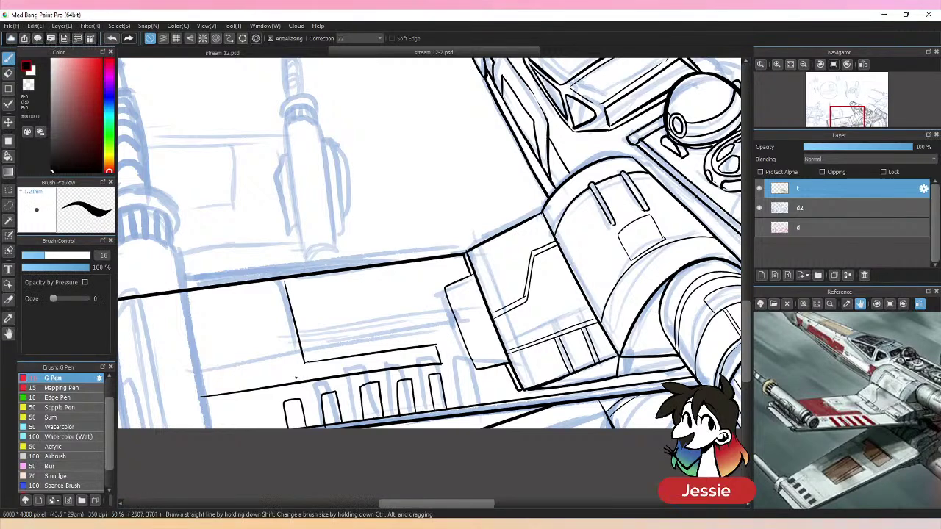
mouse_move(307, 292)
mouse_down()
mouse_move(312, 320)
mouse_move(342, 283)
mouse_move(365, 288)
mouse_up()
drag(311, 319, 378, 308)
key(ctrl+z)
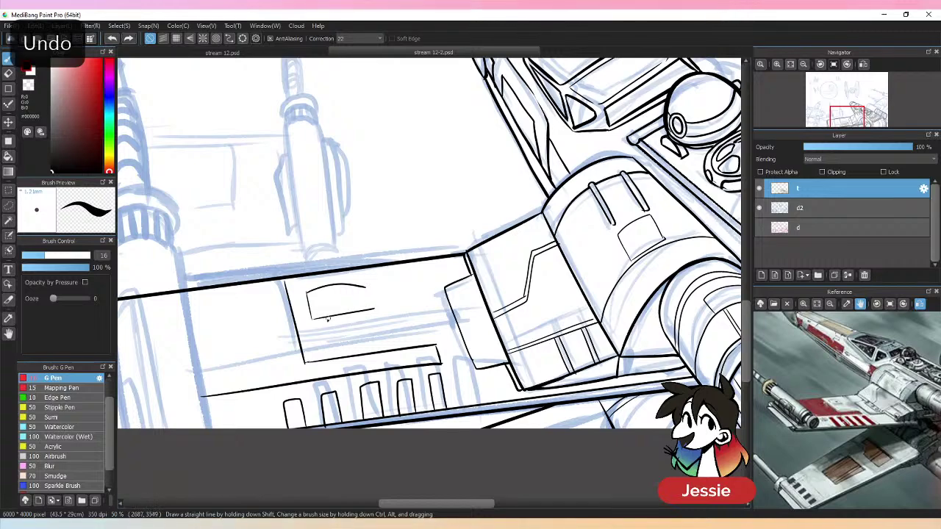
mouse_move(313, 321)
mouse_down()
mouse_move(375, 307)
mouse_move(369, 291)
mouse_move(376, 313)
mouse_up()
- Hide the d2 sketch layer to check the wing's line art, and show it again
key(ctrl+minus)
key(ctrl+minus)
key(ctrl+minus)
key(ctrl+minus)
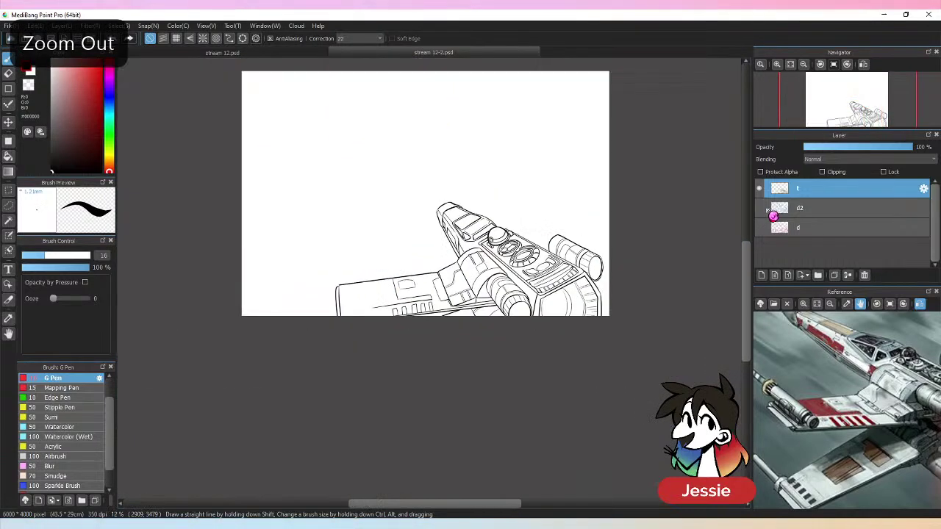
key(ctrl+plus)
key(ctrl+plus)
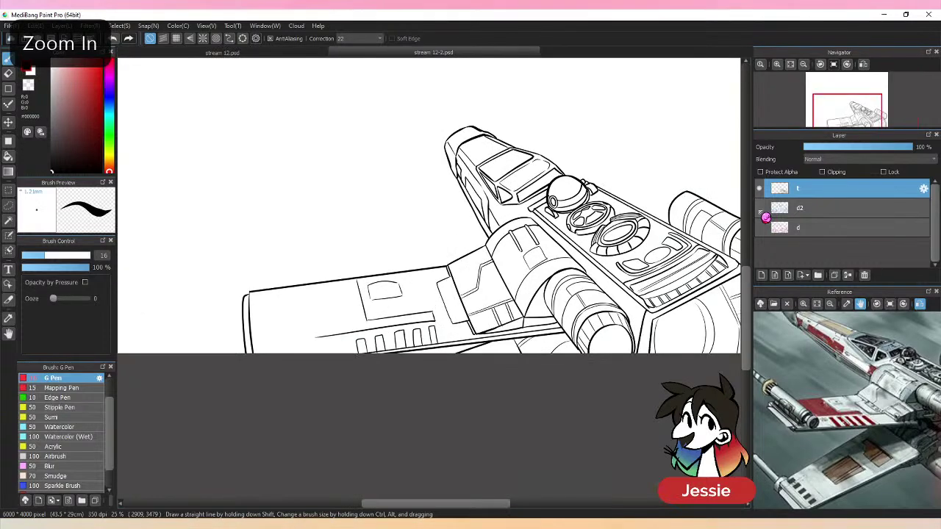
click(767, 228)
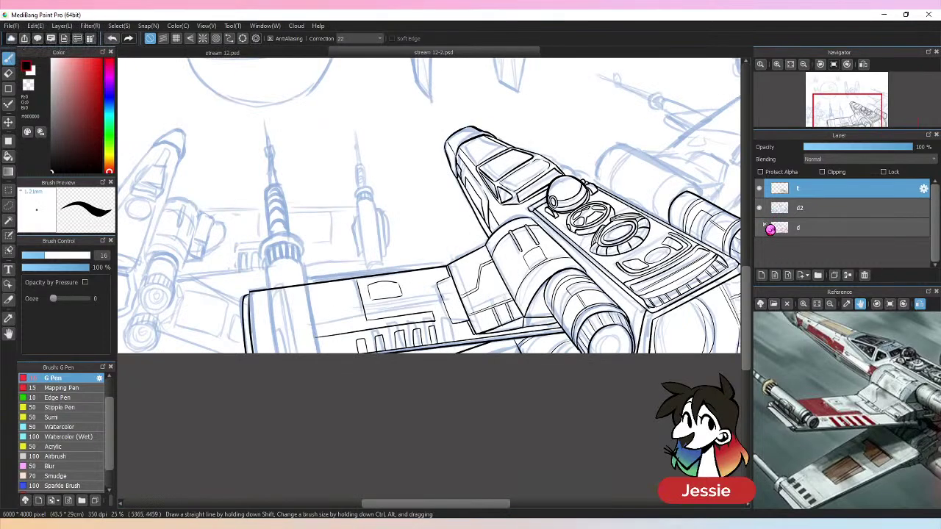
- Erase the wing's upper edge line where the laser cannon crosses it, and set the brush Ooze to 1
key(e)
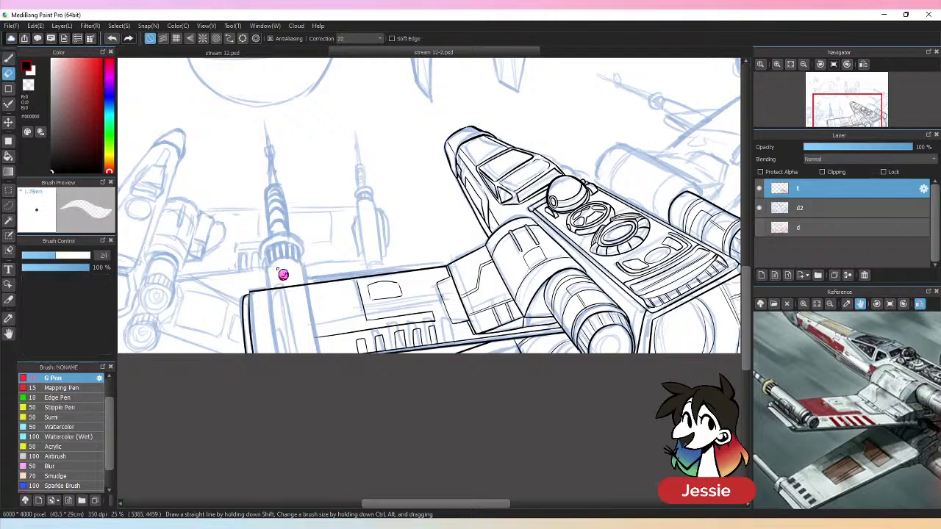
drag(277, 289, 307, 286)
key(b)
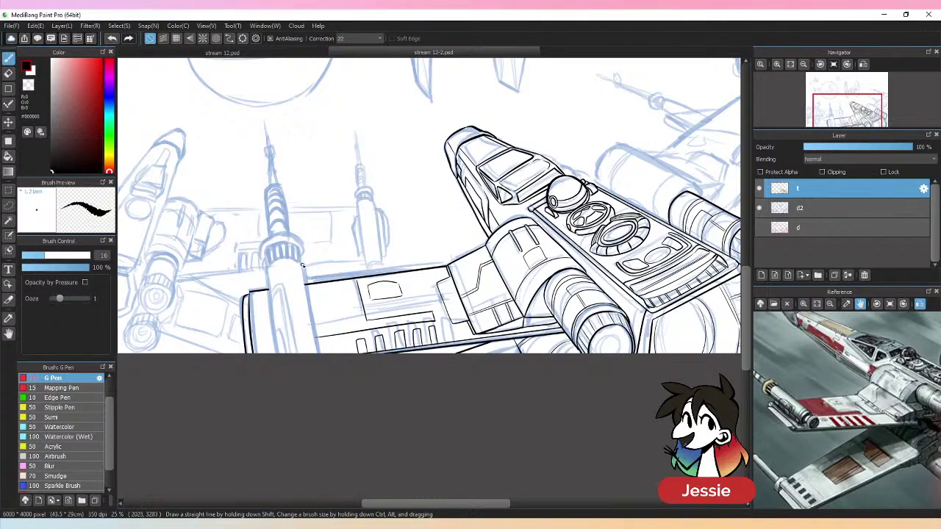
- Ink the laser cannon base's two long sides and its curved top over the near wing
key(ctrl+plus)
key(ctrl+z)
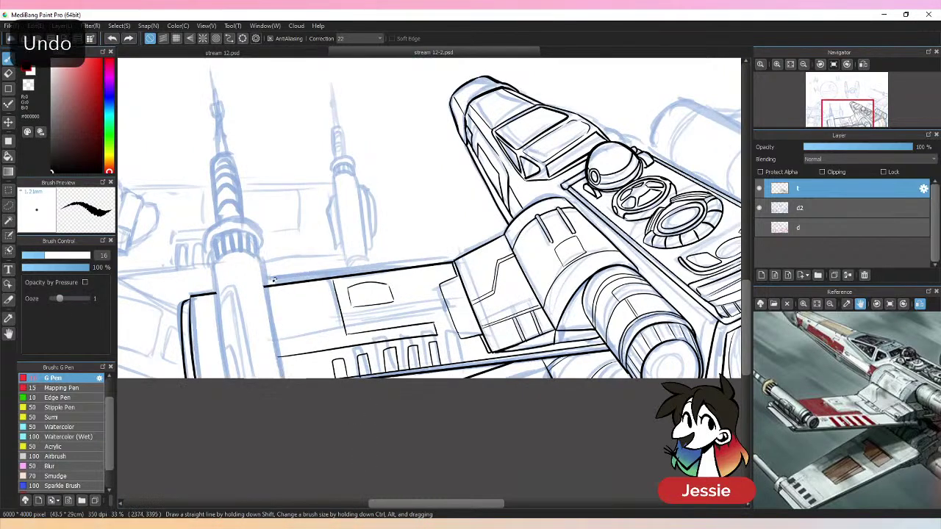
mouse_move(273, 280)
mouse_down()
mouse_move(259, 260)
mouse_move(278, 391)
mouse_up()
drag(211, 273, 231, 431)
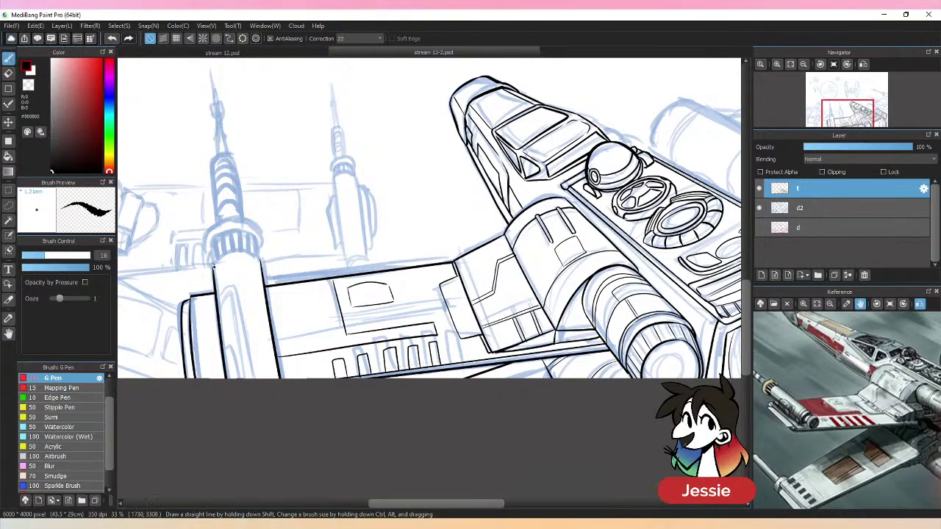
mouse_move(213, 266)
mouse_down()
mouse_move(241, 251)
mouse_move(263, 263)
mouse_move(225, 253)
mouse_move(211, 264)
mouse_move(242, 252)
mouse_move(263, 264)
mouse_up()
key(ctrl+z)
key(ctrl+z)
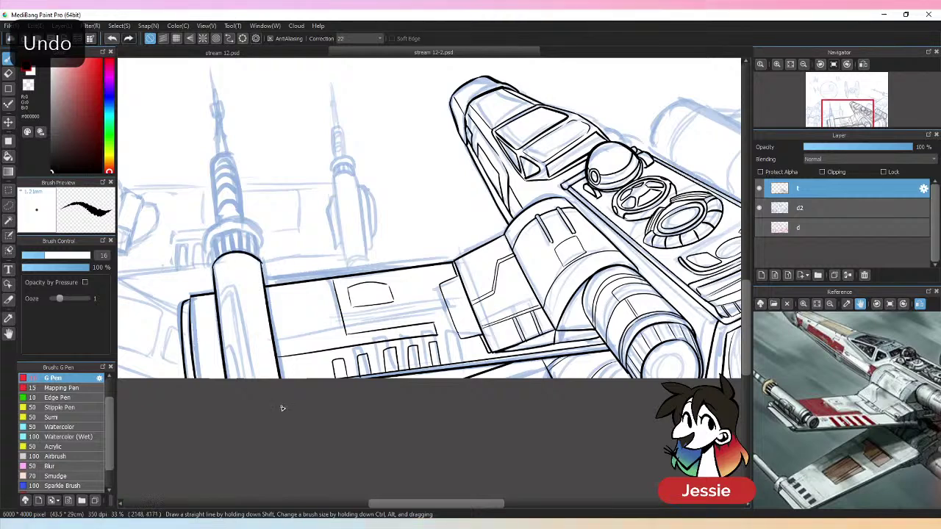
- Ink the left side of the short ribbed collar above the laser cannon's base
key(e)
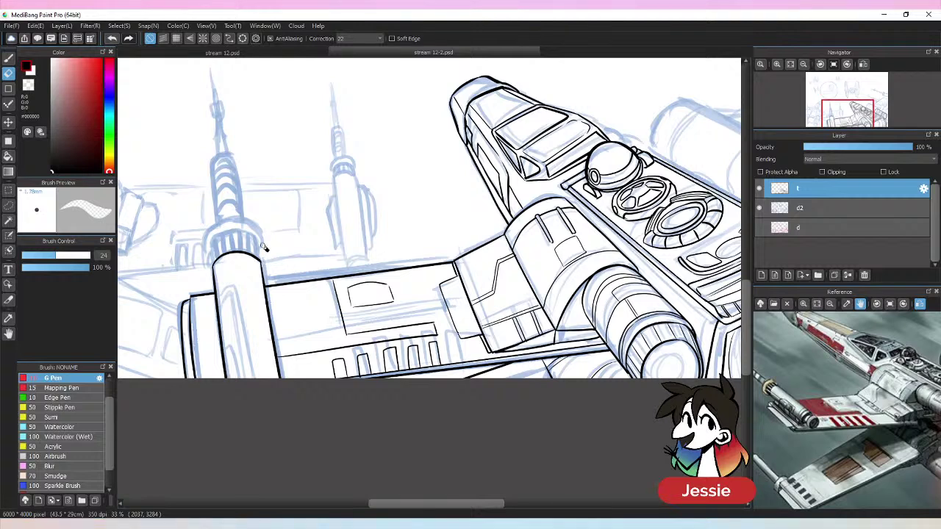
key(b)
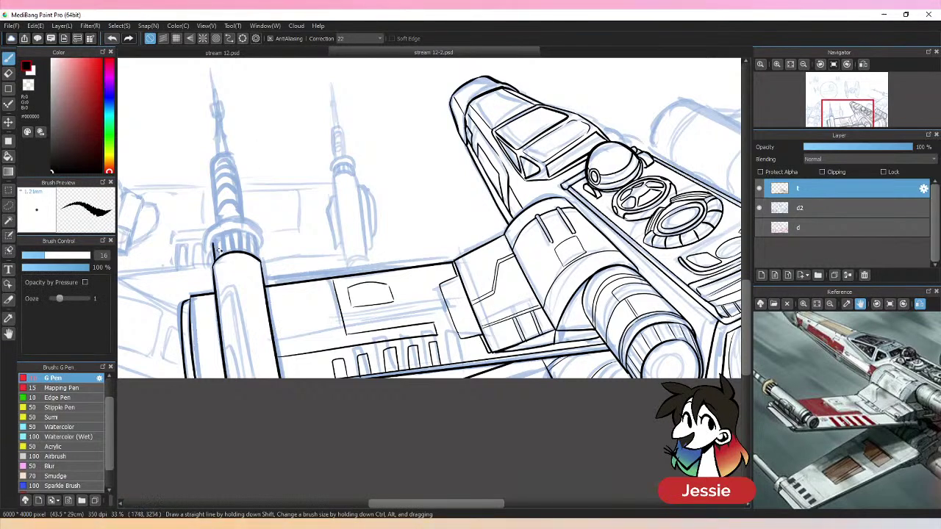
mouse_move(216, 238)
mouse_down()
mouse_move(241, 233)
mouse_move(249, 243)
mouse_up()
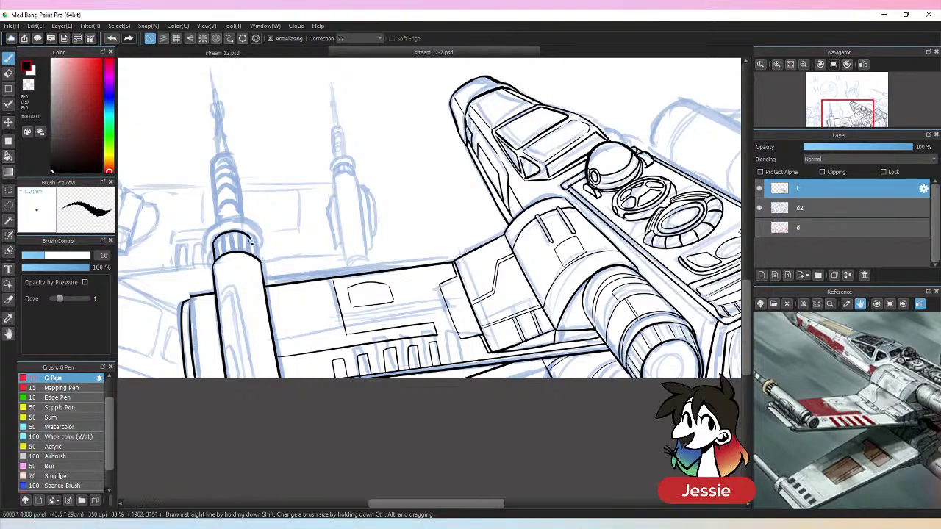
key(ctrl+z)
key(ctrl+plus)
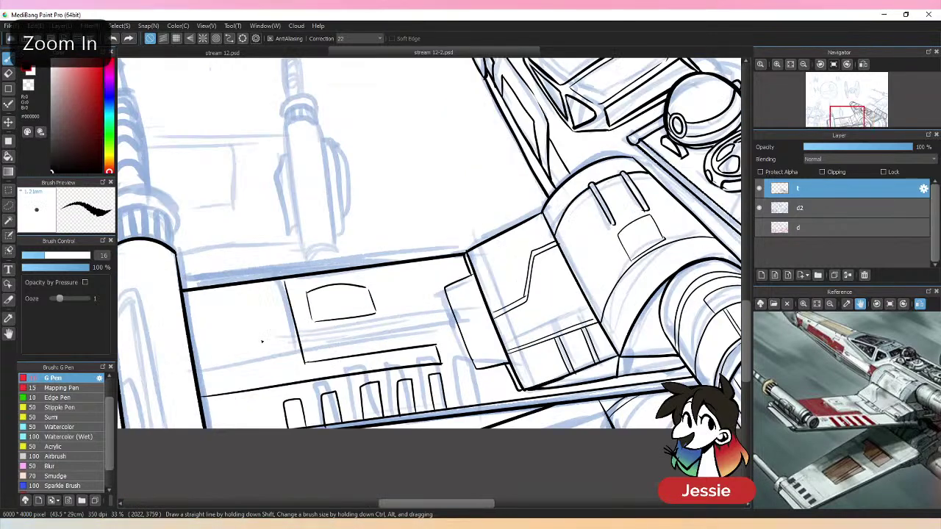
drag(210, 254, 449, 238)
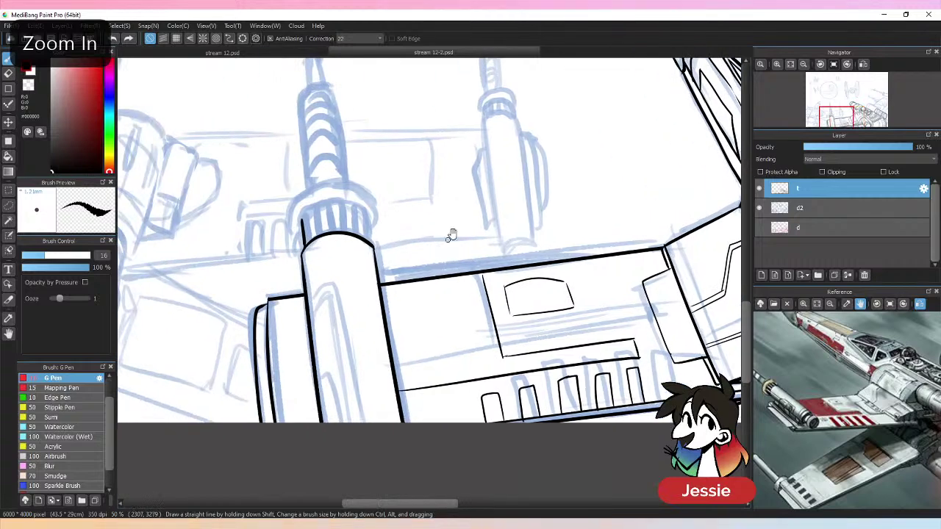
mouse_move(302, 238)
mouse_down()
mouse_move(335, 197)
mouse_move(359, 203)
mouse_up()
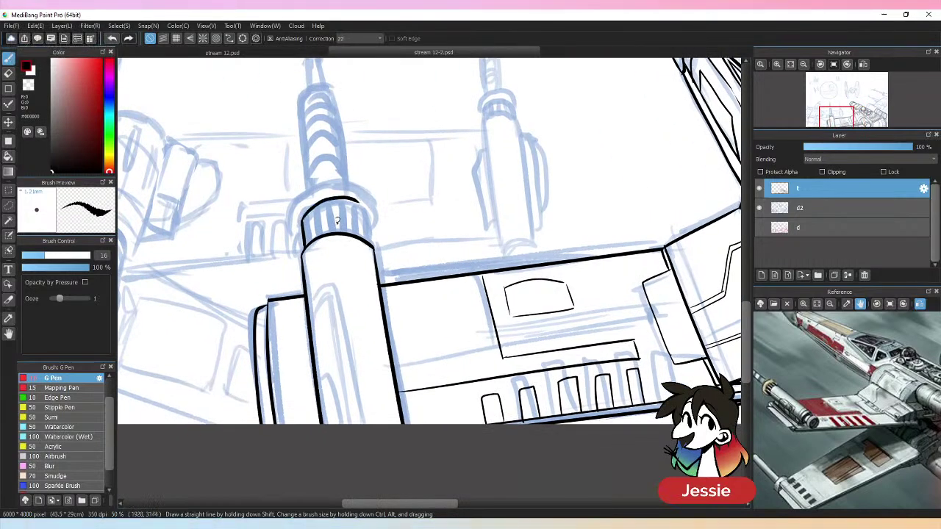
key(ctrl+z)
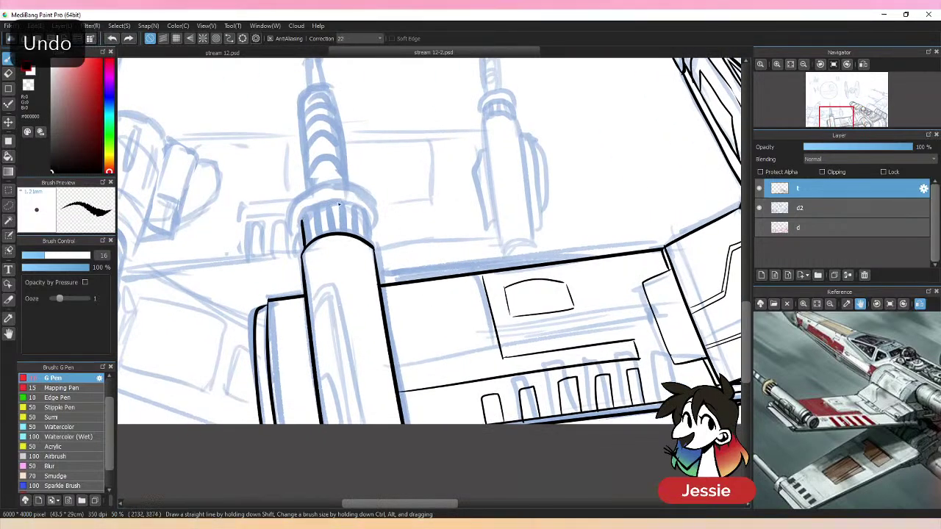
- Ink the curved top edge and right side of the ribbed collar above the laser cannon's base
mouse_move(303, 221)
mouse_down()
mouse_move(341, 201)
mouse_move(352, 210)
mouse_move(310, 209)
mouse_move(337, 200)
mouse_move(364, 207)
mouse_up()
key(ctrl+z)
key(ctrl+z)
mouse_move(302, 222)
mouse_down()
mouse_move(376, 207)
mouse_move(363, 219)
mouse_move(371, 242)
mouse_up()
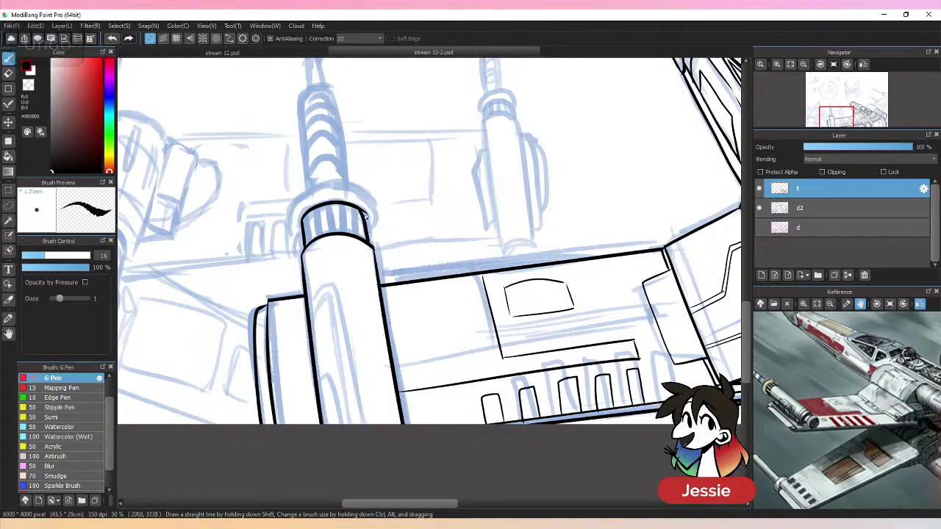
key(ctrl+z)
drag(358, 211, 372, 248)
key(ctrl+z)
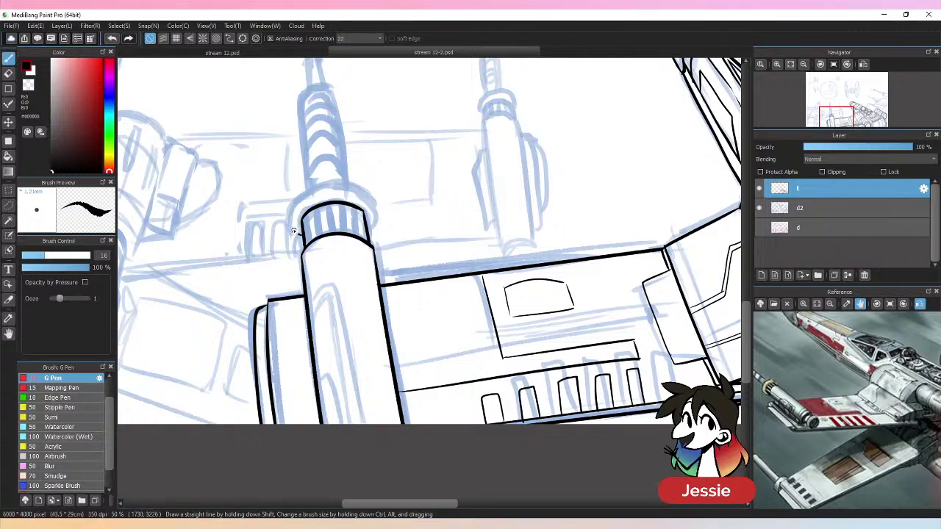
- Tidy the collar's upper corners and ink the wide rounded ring that wraps around its top
mouse_move(293, 231)
mouse_down()
mouse_move(329, 183)
mouse_move(364, 189)
mouse_up()
key(ctrl+z)
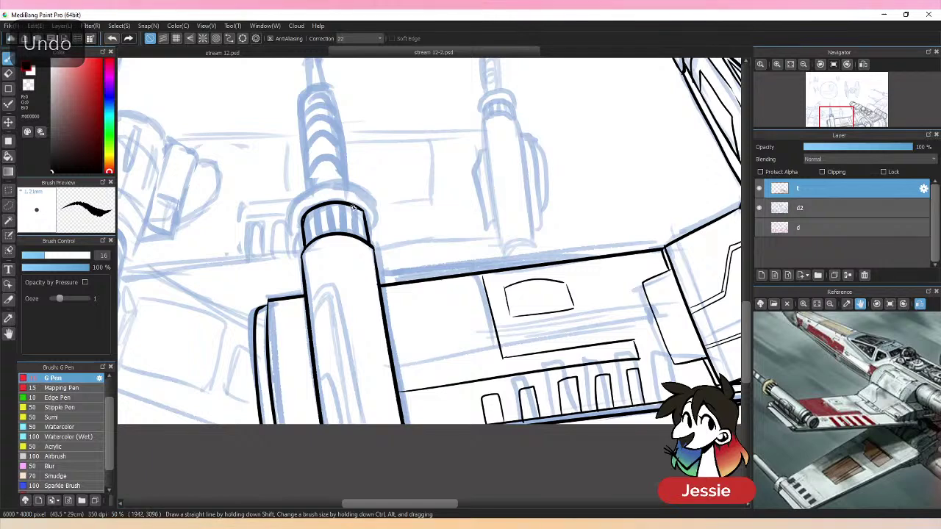
key(e)
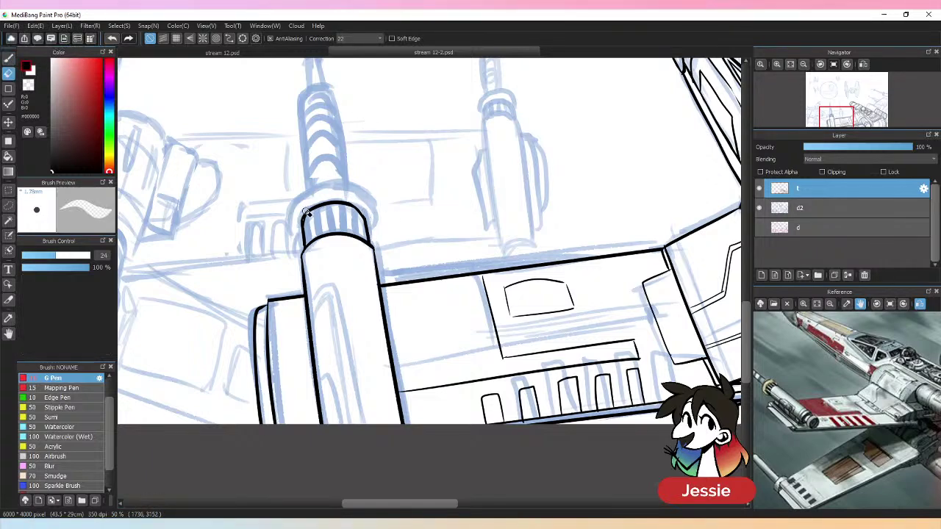
key(b)
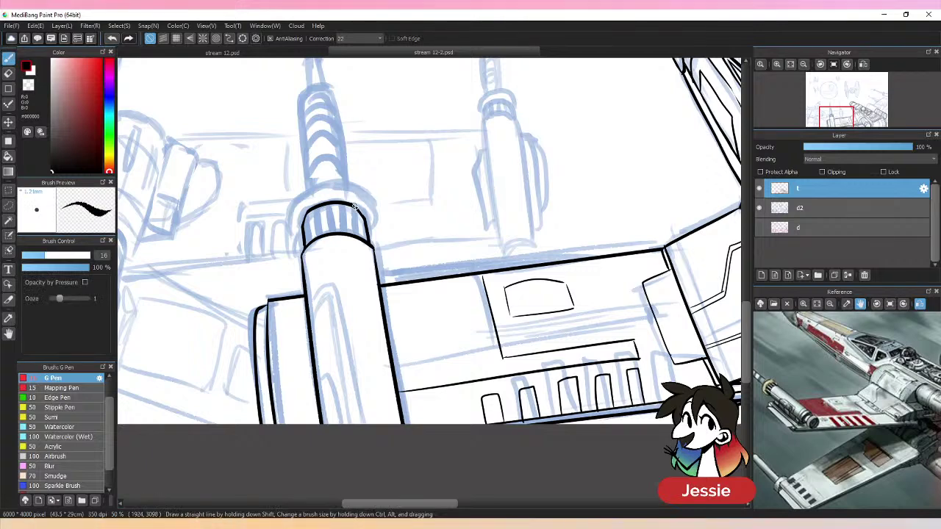
drag(353, 206, 363, 220)
mouse_move(302, 227)
mouse_down()
mouse_move(323, 203)
mouse_move(291, 212)
mouse_move(300, 239)
mouse_move(291, 218)
mouse_move(315, 189)
mouse_move(369, 189)
mouse_move(369, 232)
mouse_up()
key(ctrl+z)
key(ctrl+z)
key(ctrl+z)
mouse_move(347, 186)
mouse_down()
mouse_move(372, 208)
mouse_move(368, 231)
mouse_up()
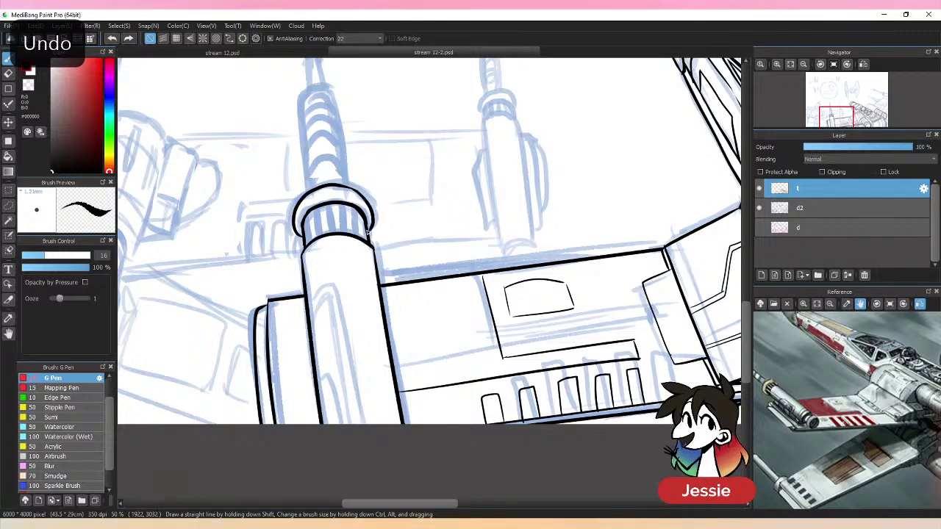
- Ink the two long sides and rounded end of the cannon barrel rising from the ring
key(ctrl+minus)
key(ctrl+minus)
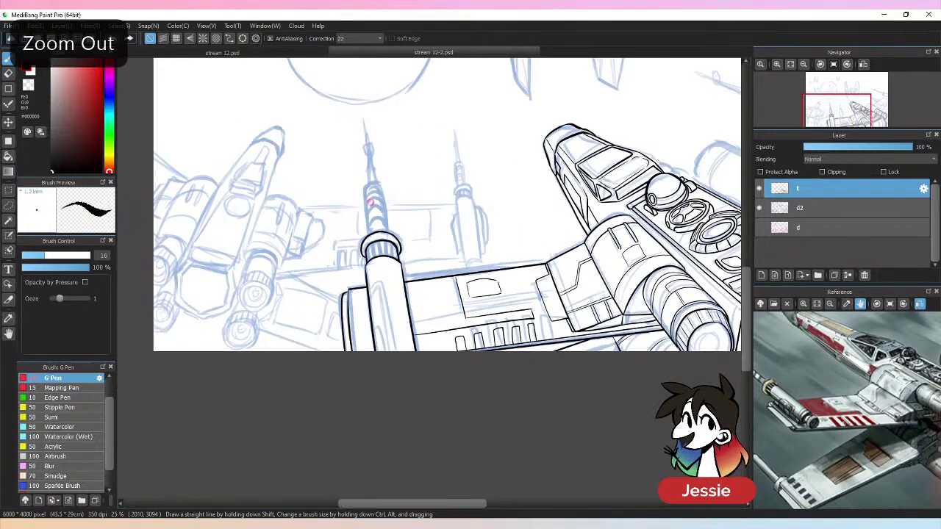
key(ctrl+minus)
key(ctrl+plus)
key(ctrl+plus)
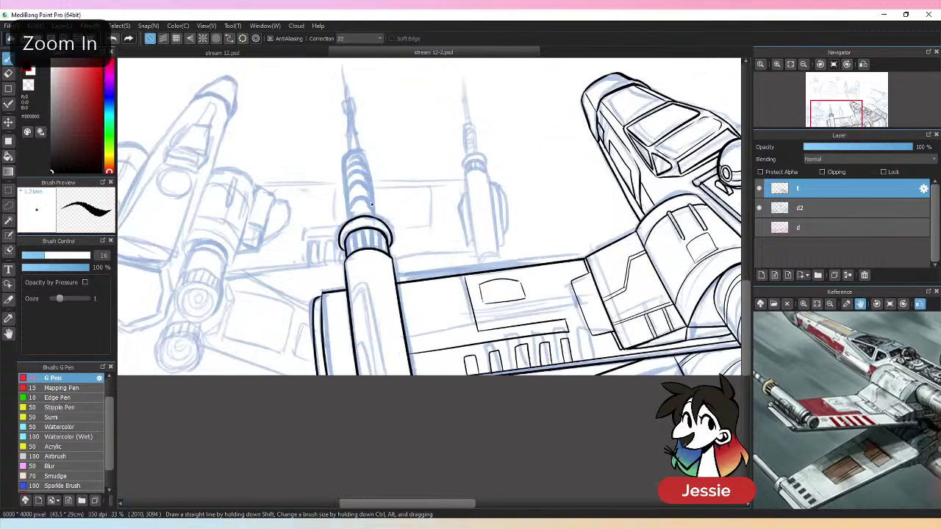
drag(345, 157, 353, 224)
key(ctrl+z)
mouse_move(344, 158)
mouse_down()
mouse_move(365, 156)
mouse_move(378, 219)
mouse_up()
key(ctrl+z)
key(ctrl+z)
drag(365, 154, 378, 219)
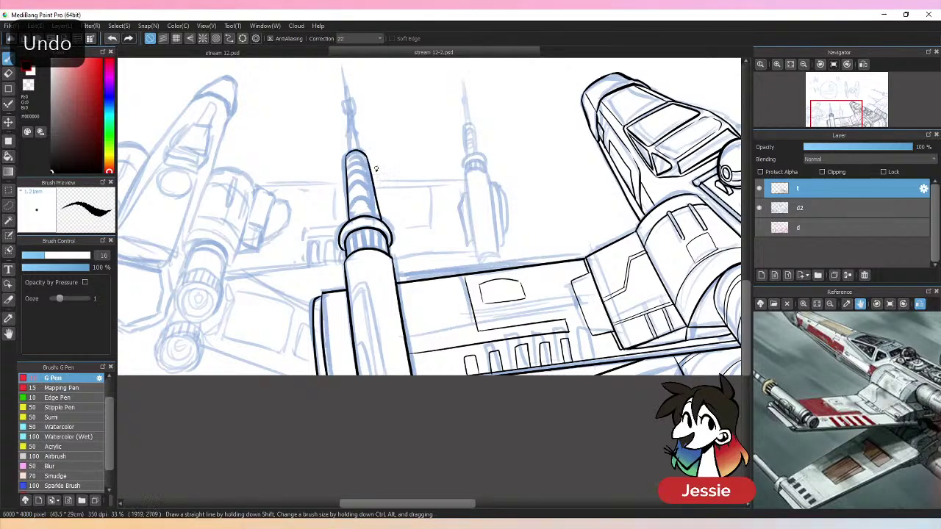
key(ctrl+z)
mouse_move(362, 152)
mouse_down()
mouse_move(380, 221)
mouse_move(347, 236)
mouse_move(351, 258)
mouse_move(374, 247)
mouse_up()
key(ctrl+z)
key(ctrl+z)
key(ctrl+z)
- Ink thick dark slots in the ribbed collar and curved bands along the cannon barrel at brush size 33
drag(376, 232, 378, 248)
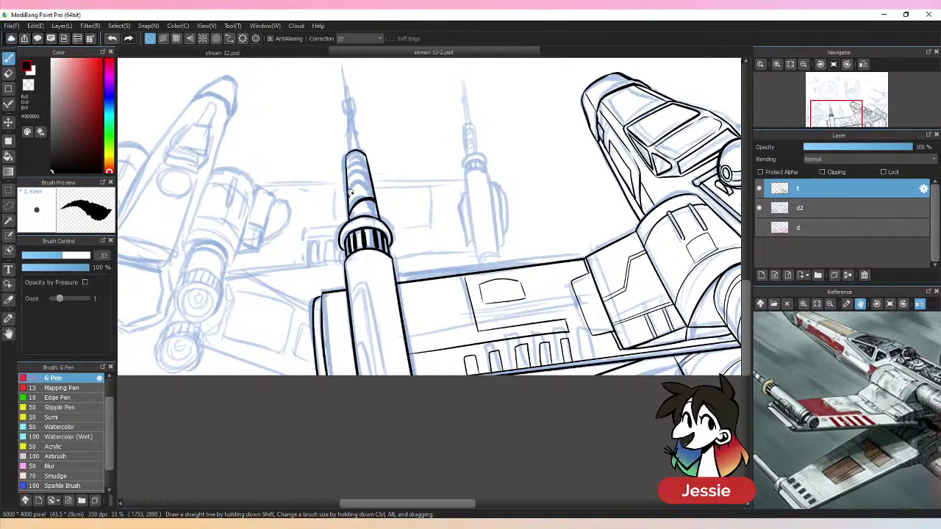
key(ctrl+z)
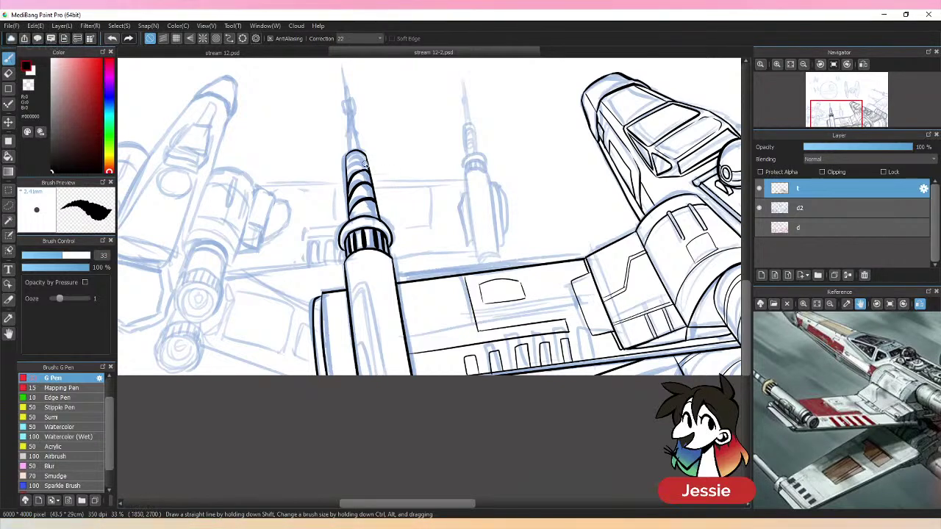
drag(364, 163, 355, 161)
key(ctrl+z)
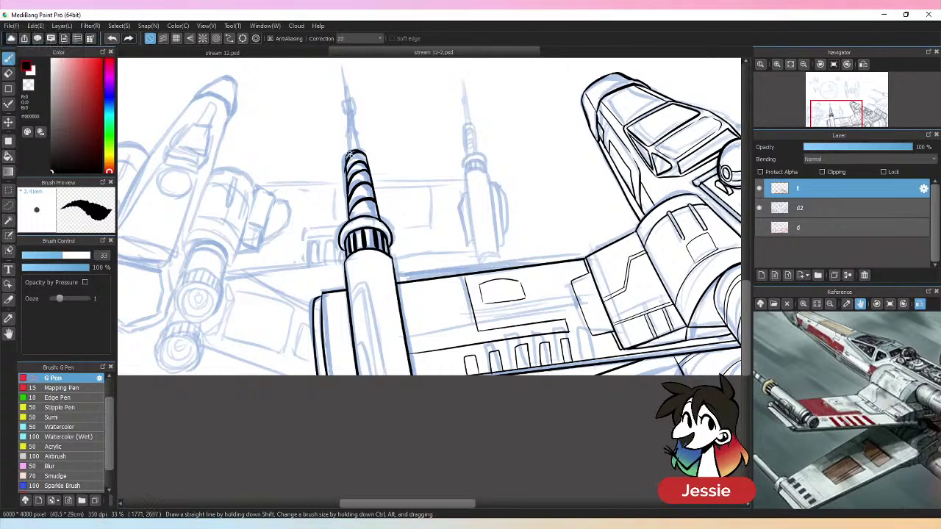
key(ctrl+z)
key(ctrl+z)
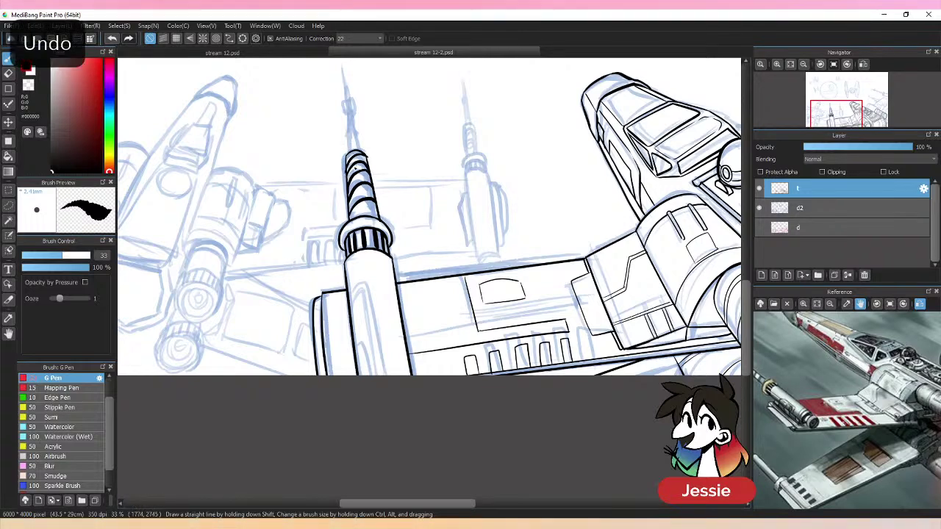
key(ctrl+z)
- Set the brush size to 15 and ink the cannon's tapering rod, small joint and pointed tip above the banded barrel
key(ctrl+minus)
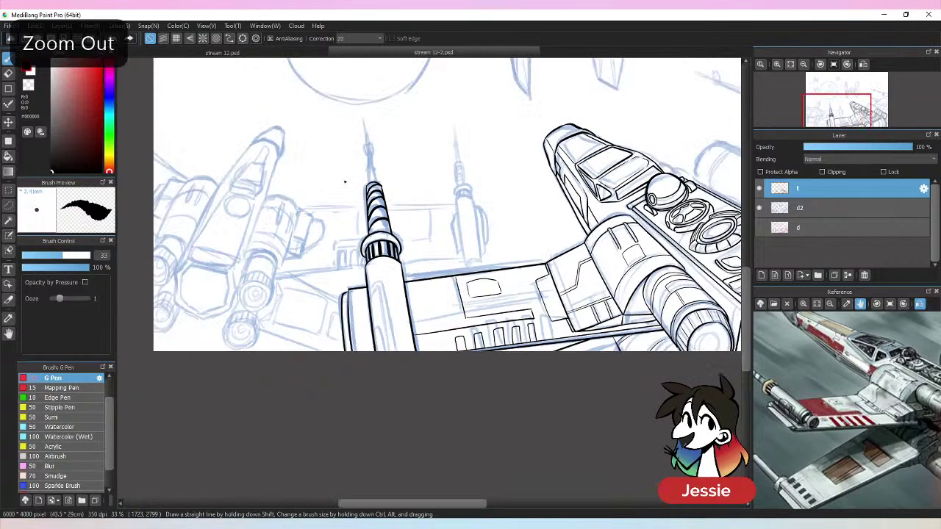
key(ctrl+minus)
key(ctrl+minus)
key(ctrl+plus)
key(ctrl+plus)
click(49, 259)
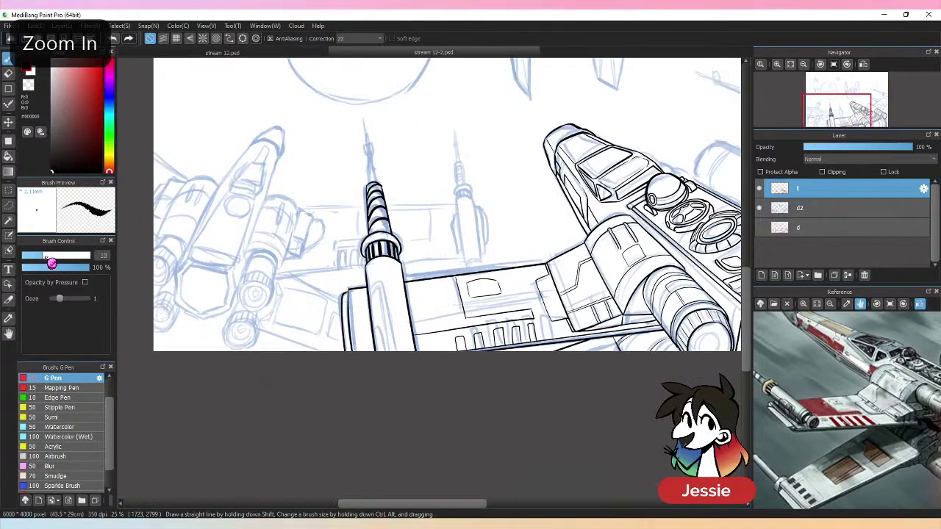
key(ctrl+plus)
key(ctrl+z)
mouse_move(346, 130)
mouse_down()
mouse_move(348, 111)
mouse_move(350, 152)
mouse_up()
drag(347, 111, 353, 130)
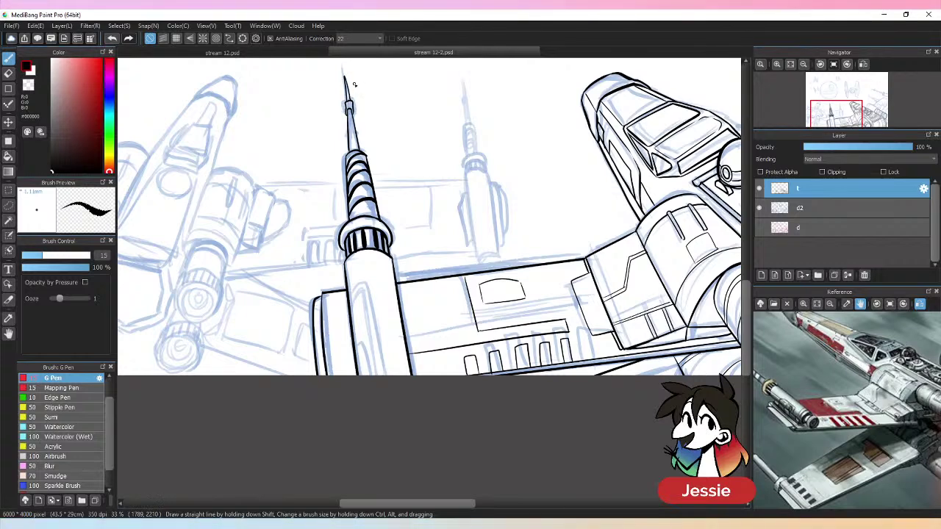
key(ctrl+z)
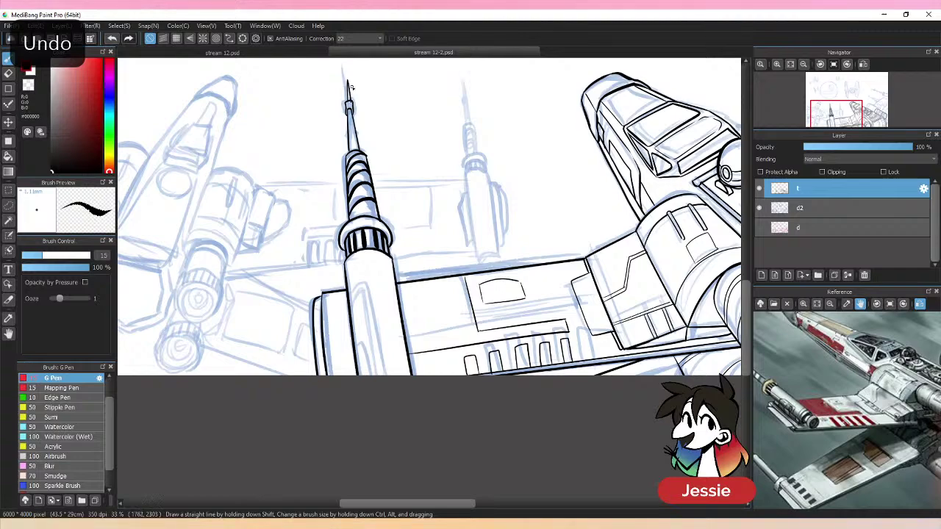
- Ink the rounded front and long upper edge of the far engine housing behind the fuselage
key(ctrl+minus)
drag(692, 290, 584, 296)
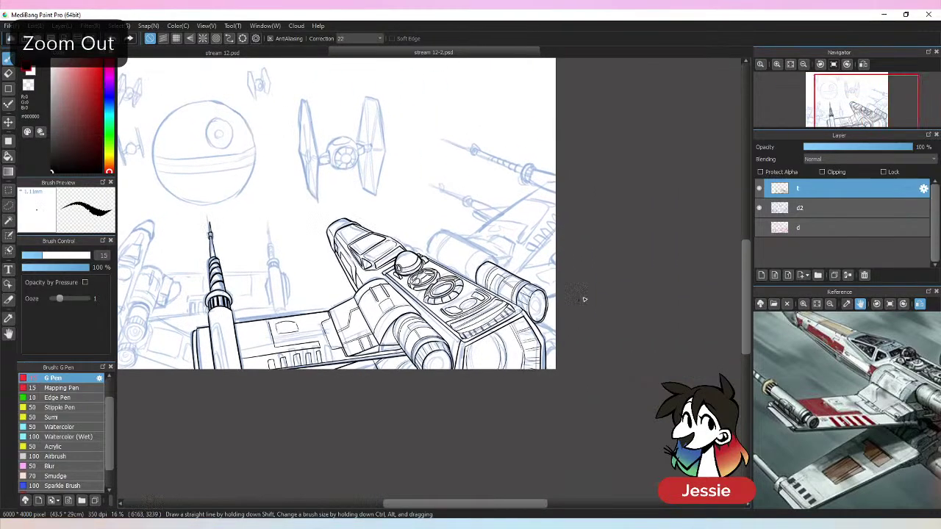
key(ctrl+plus)
key(ctrl+plus)
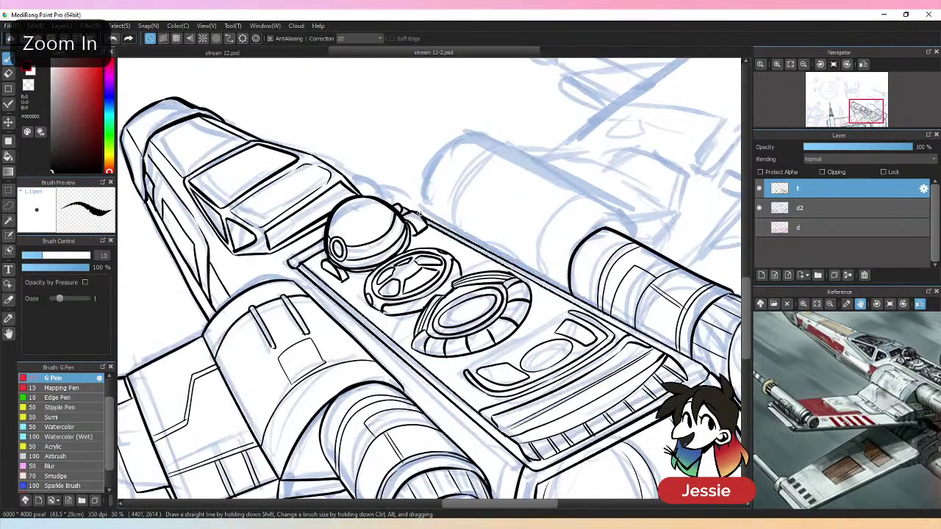
mouse_move(419, 212)
mouse_down()
mouse_move(447, 164)
mouse_move(493, 142)
mouse_move(641, 226)
mouse_up()
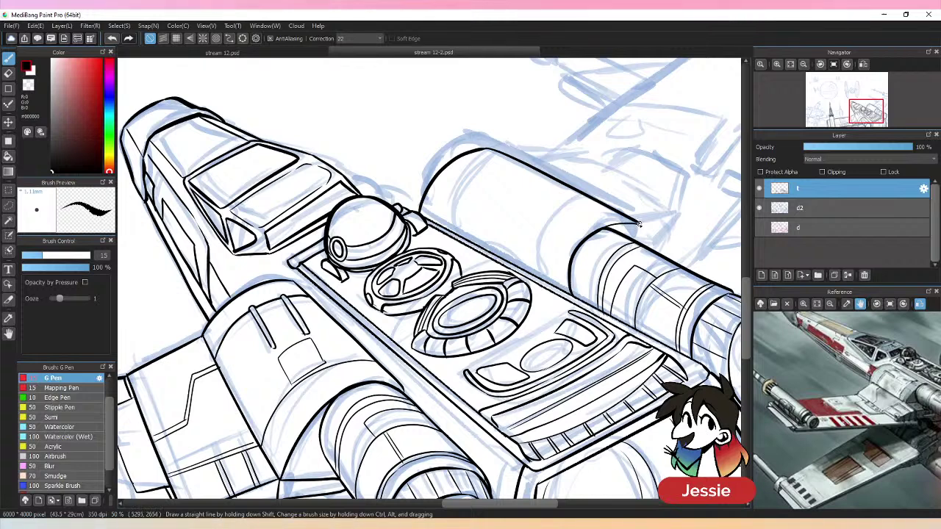
- Ink the pointed, angular panel outline behind the far engine housing
drag(651, 247, 678, 212)
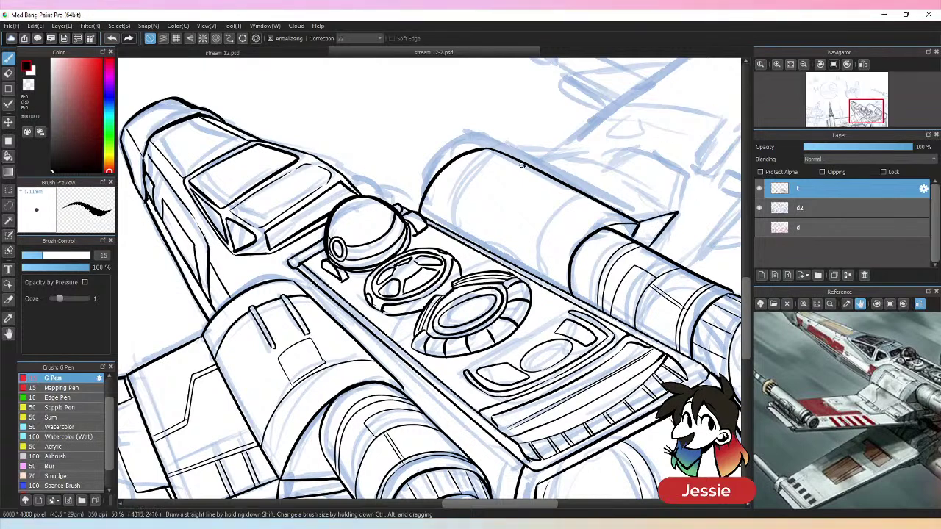
key(ctrl+z)
mouse_move(524, 161)
mouse_down()
mouse_move(568, 157)
mouse_move(552, 142)
mouse_move(676, 207)
mouse_up()
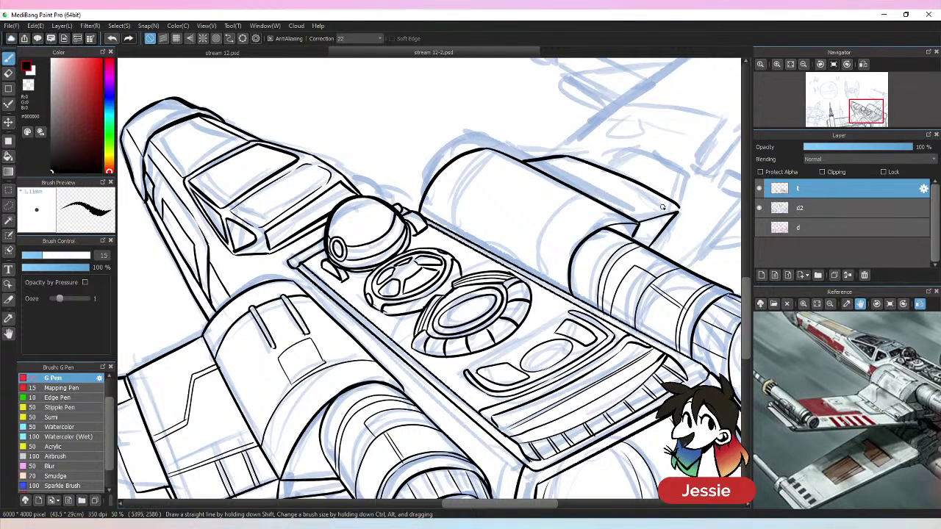
- Flip the canvas view horizontally to check the whole drawing, and flip it back
key(ctrl+minus)
key(ctrl+minus)
key(ctrl+minus)
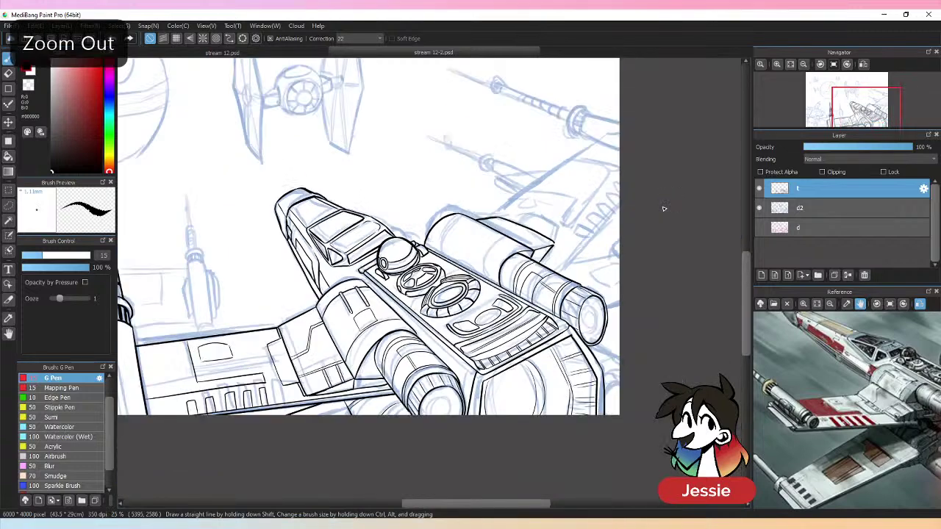
key(h)
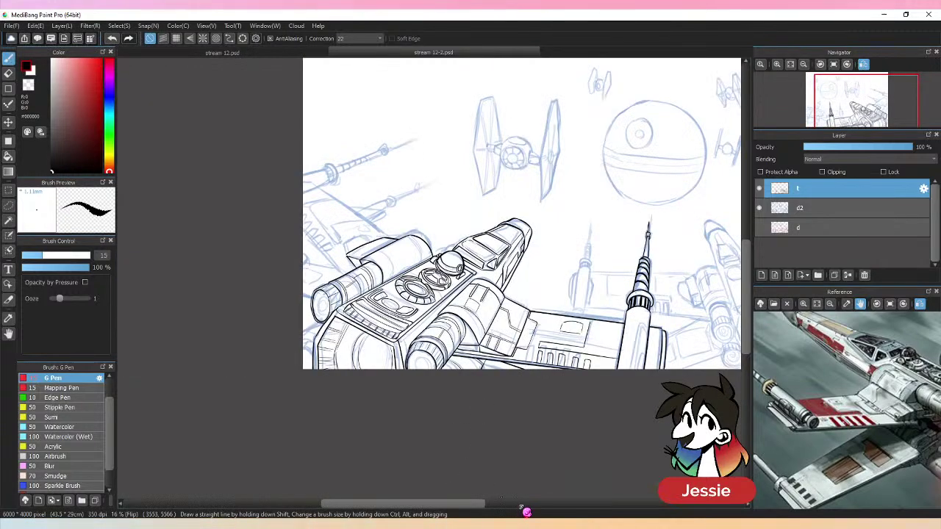
key(ctrl+plus)
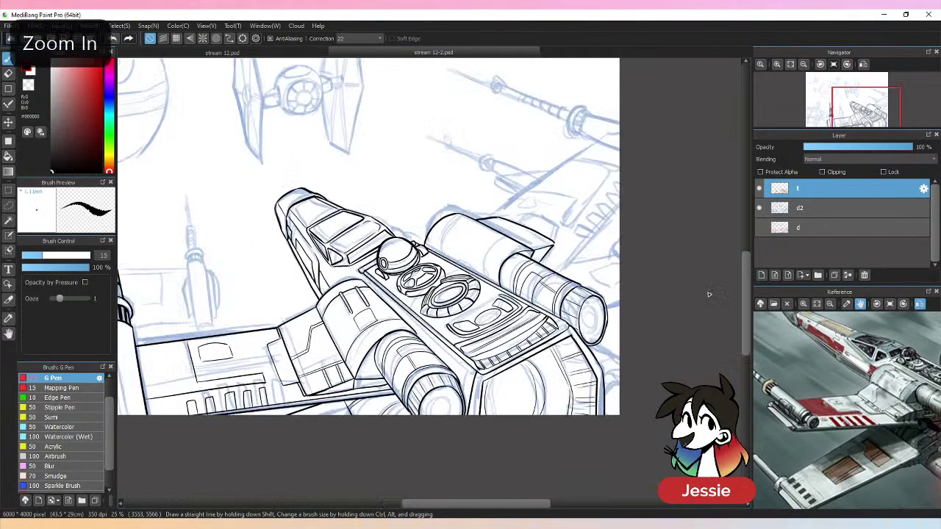
- Erase the pointed panel outline behind the far engine housing
key(e)
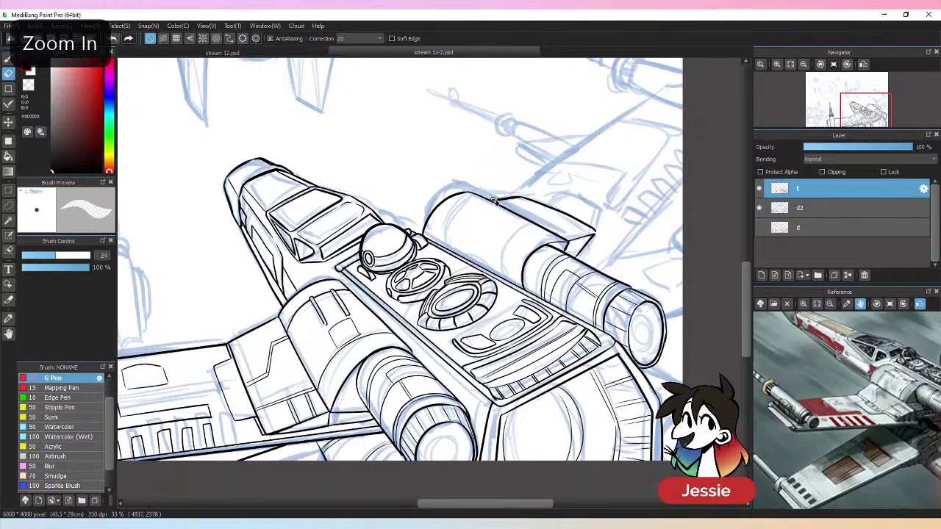
mouse_move(492, 201)
mouse_down()
mouse_move(559, 215)
mouse_move(504, 196)
mouse_move(559, 206)
mouse_move(604, 238)
mouse_move(565, 251)
mouse_move(597, 234)
mouse_move(574, 242)
mouse_move(565, 215)
mouse_move(579, 232)
mouse_up()
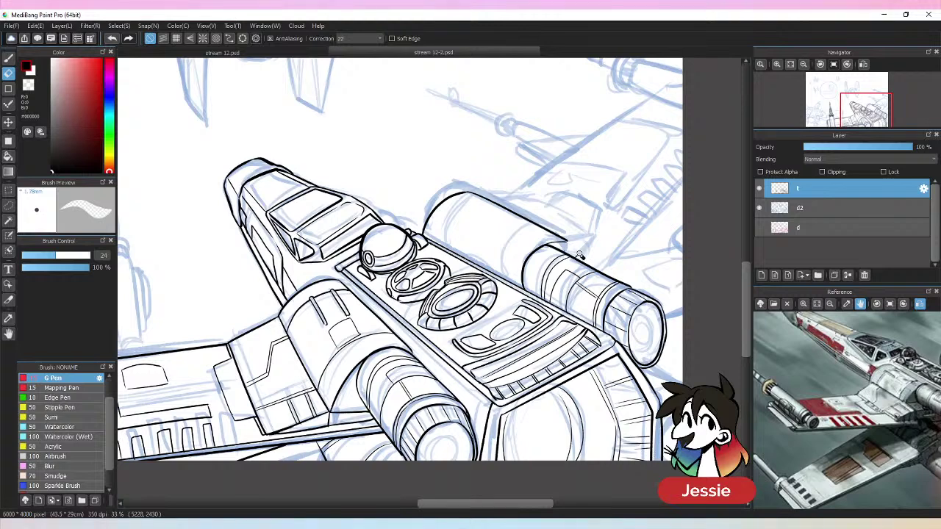
key(b)
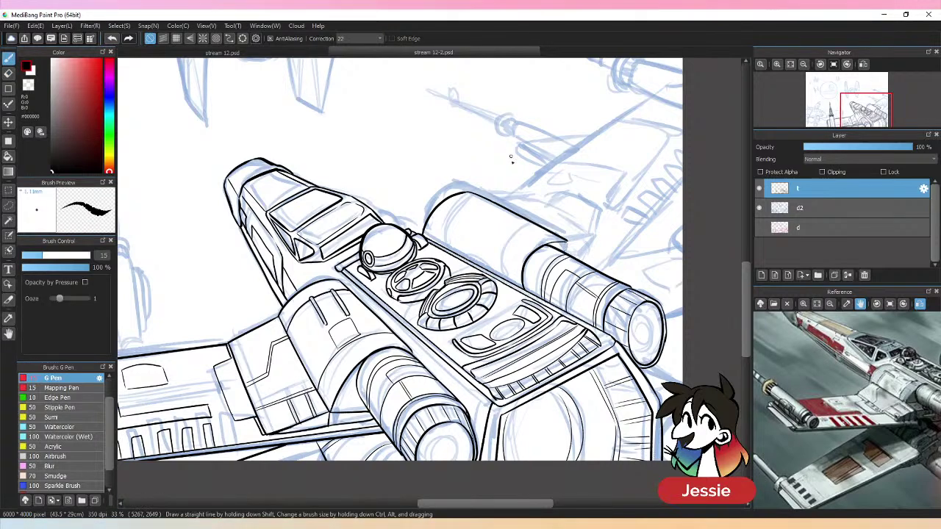
- Extend the far engine housing's upper edge toward the engine and trim the stroke into a short cornered end
drag(566, 243, 584, 250)
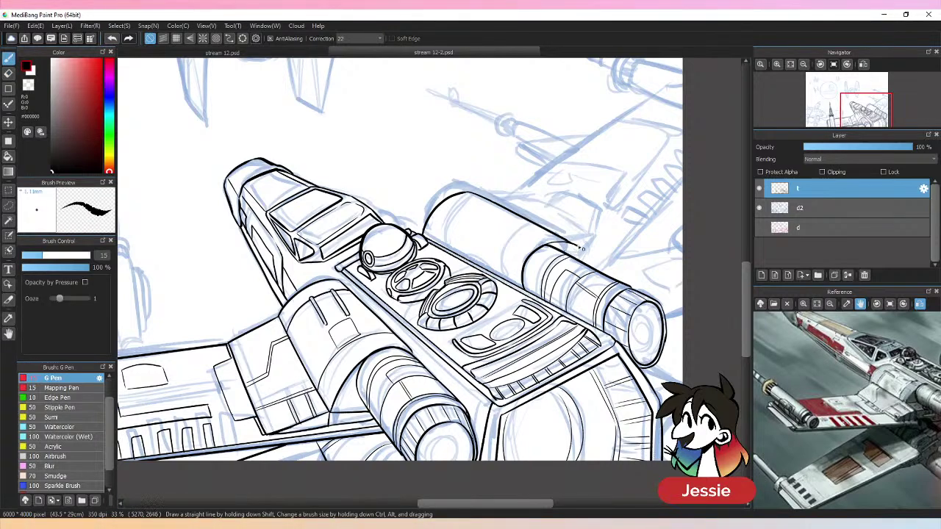
key(e)
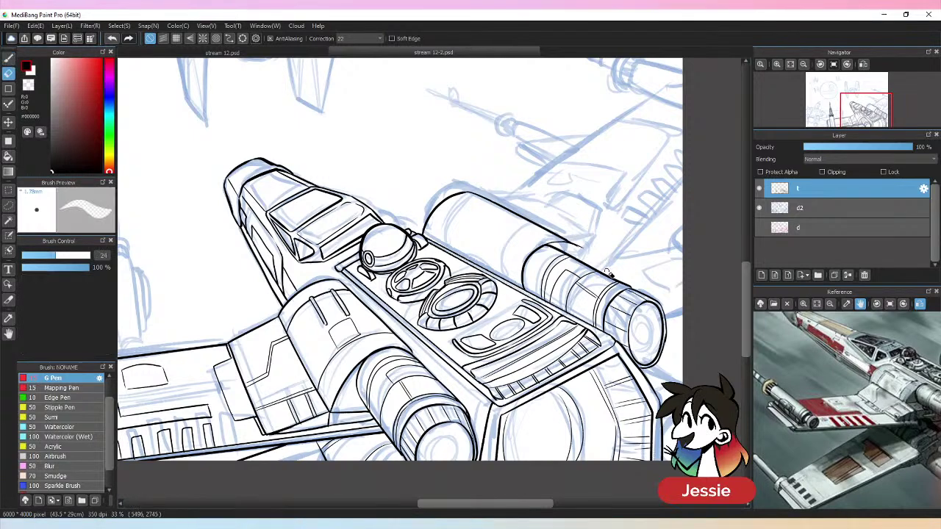
drag(585, 249, 577, 243)
key(b)
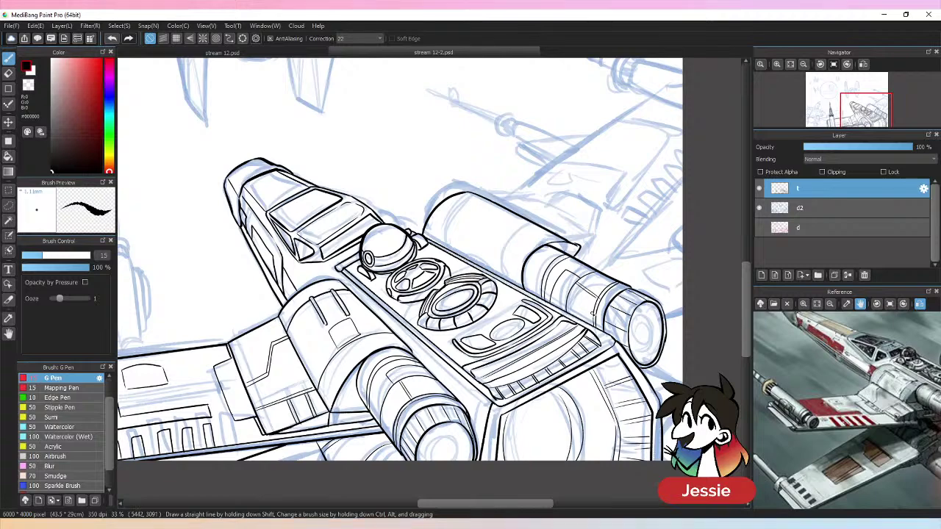
key(ctrl+plus)
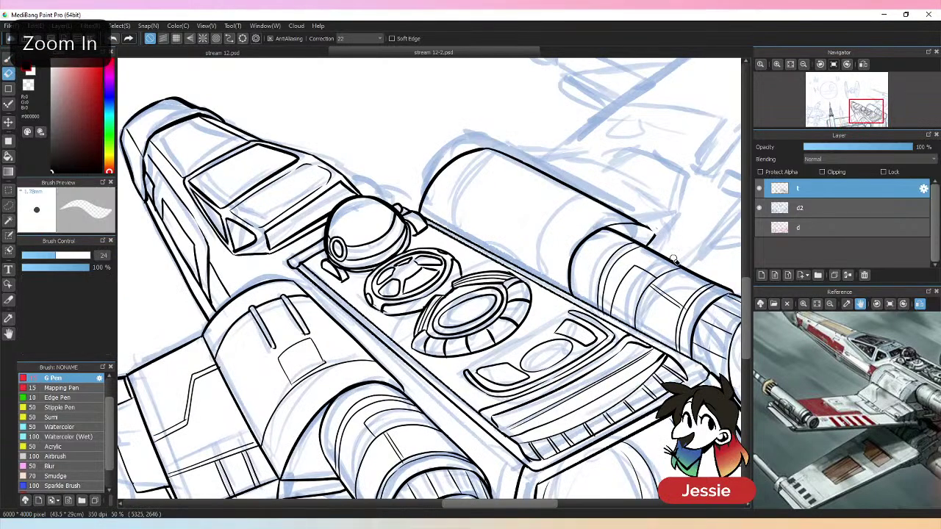
key(b)
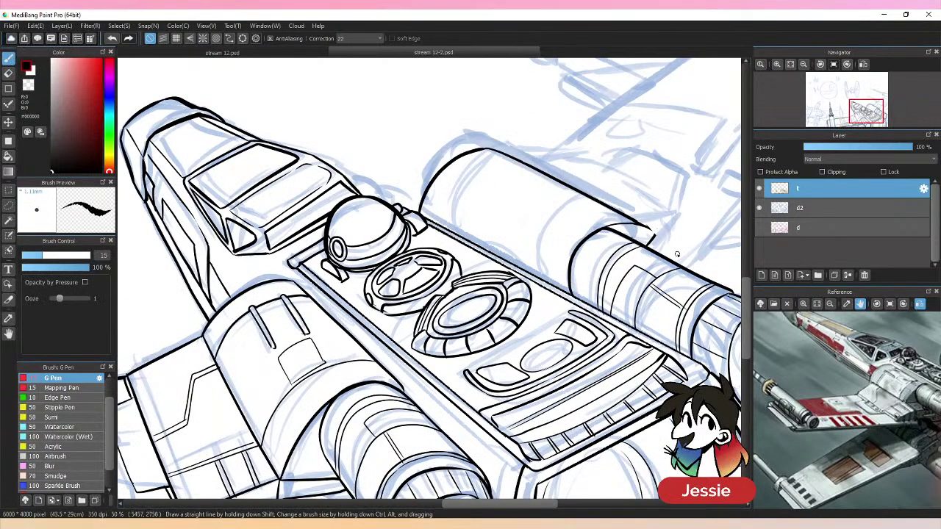
key(ctrl+minus)
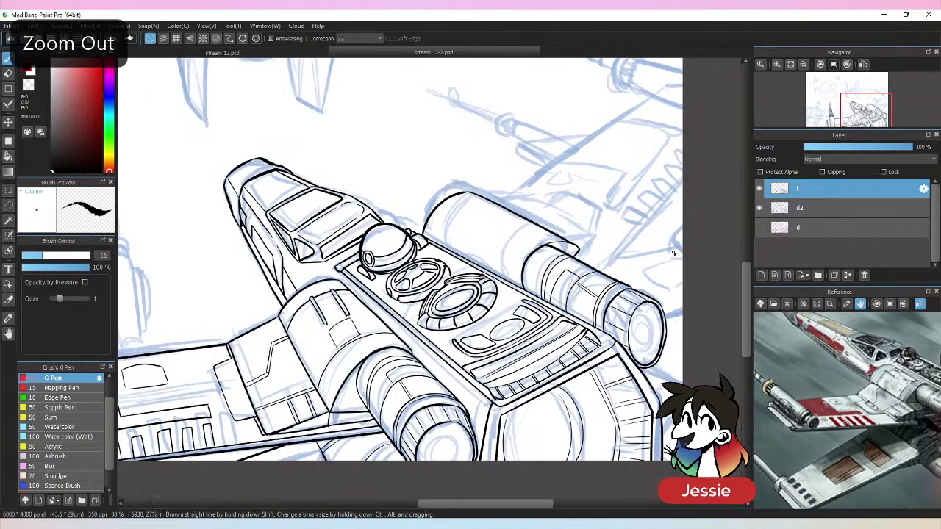
- Ink a pointed, angular panel outline behind the far engine housing, with short lines closing its sharp rear tip
key(ctrl+plus)
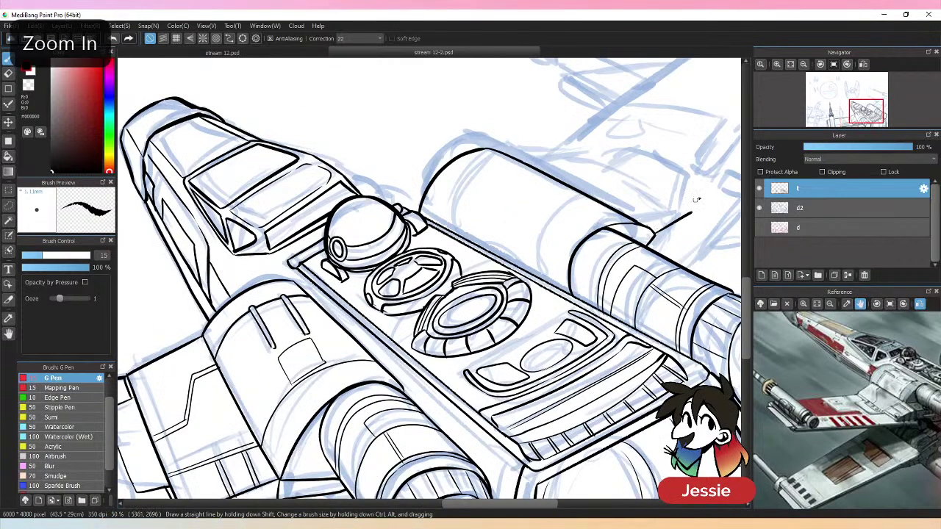
key(ctrl+z)
drag(657, 232, 683, 219)
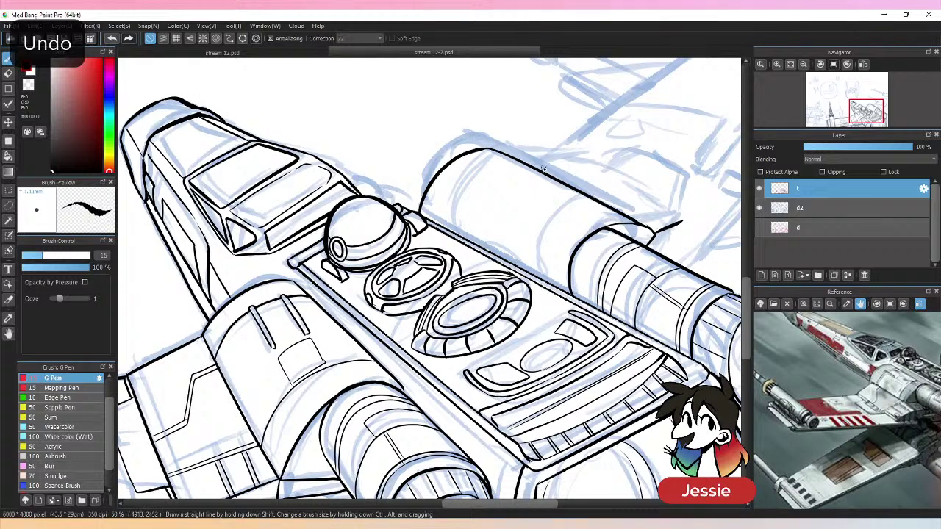
drag(542, 166, 685, 218)
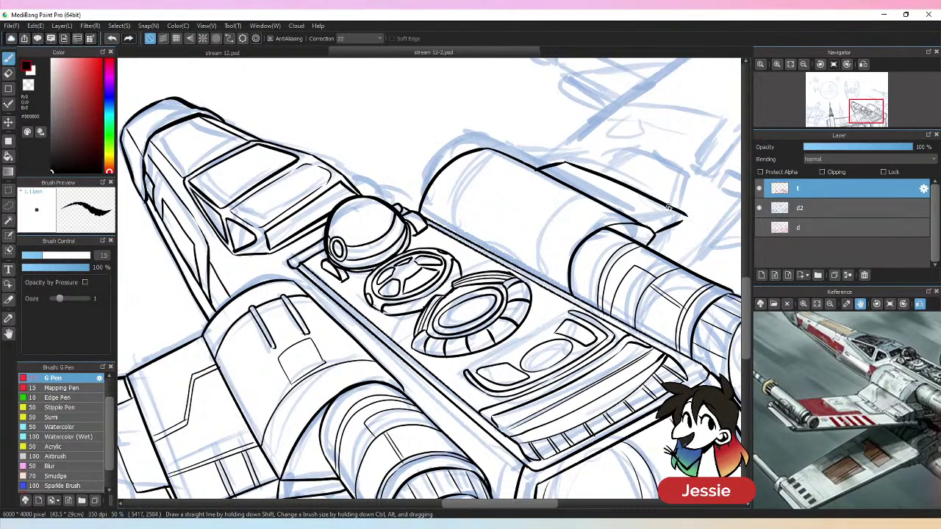
key(ctrl+z)
mouse_move(540, 169)
mouse_down()
mouse_move(575, 151)
mouse_move(685, 219)
mouse_up()
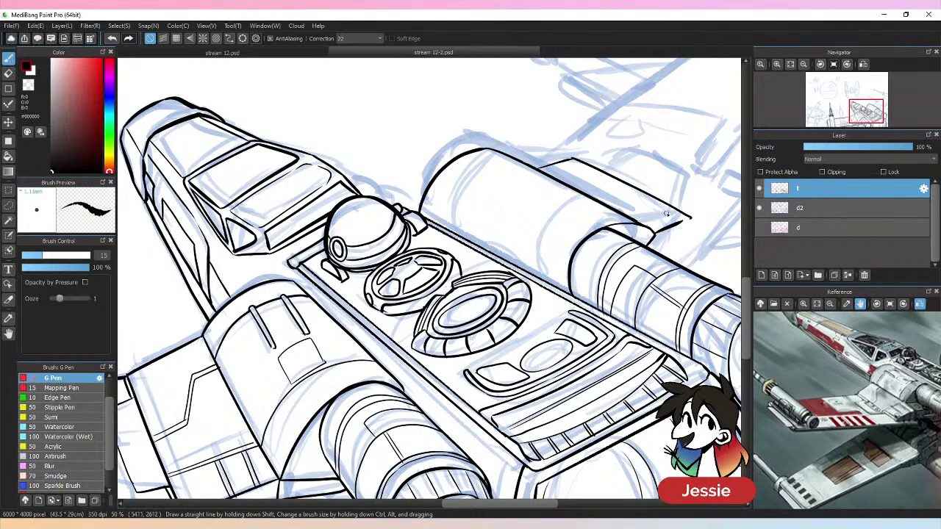
key(ctrl+z)
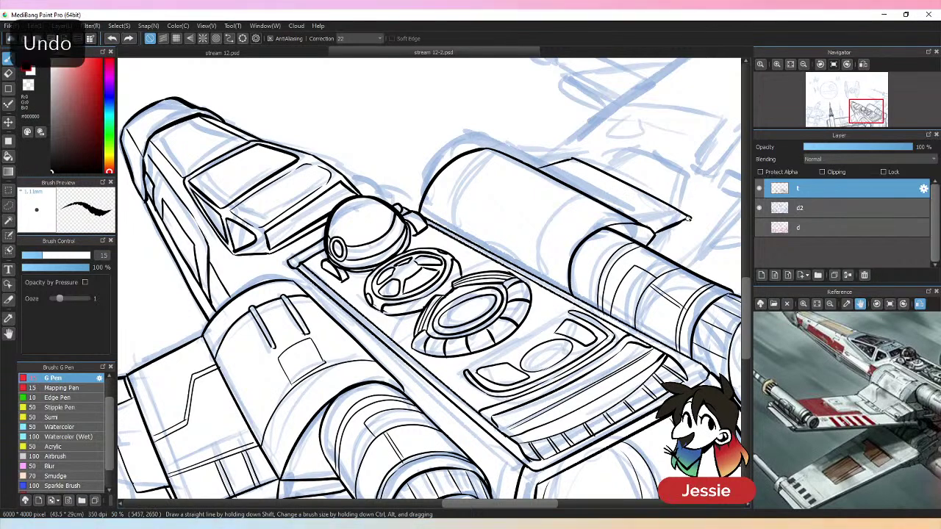
mouse_move(691, 219)
mouse_down()
mouse_move(673, 237)
mouse_move(655, 236)
mouse_move(671, 240)
mouse_up()
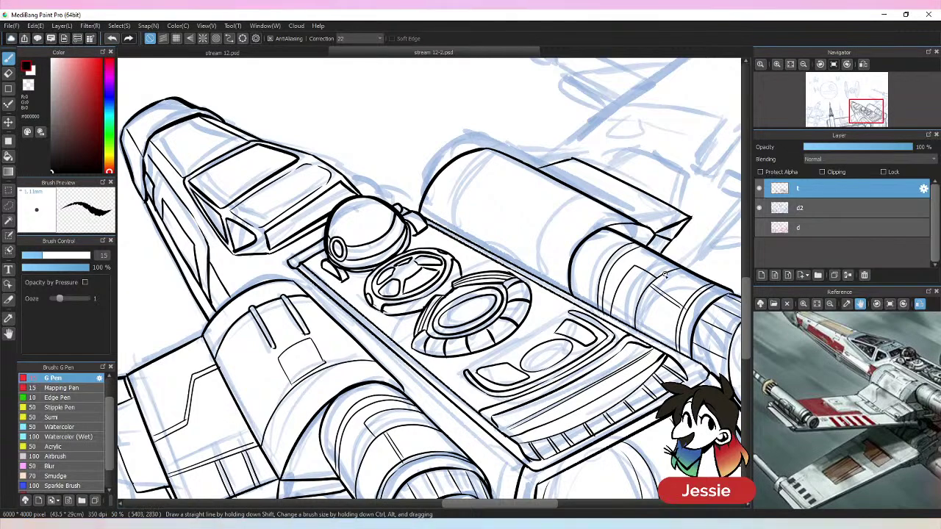
- Save the drawing
key(ctrl+minus)
key(ctrl+minus)
key(ctrl+minus)
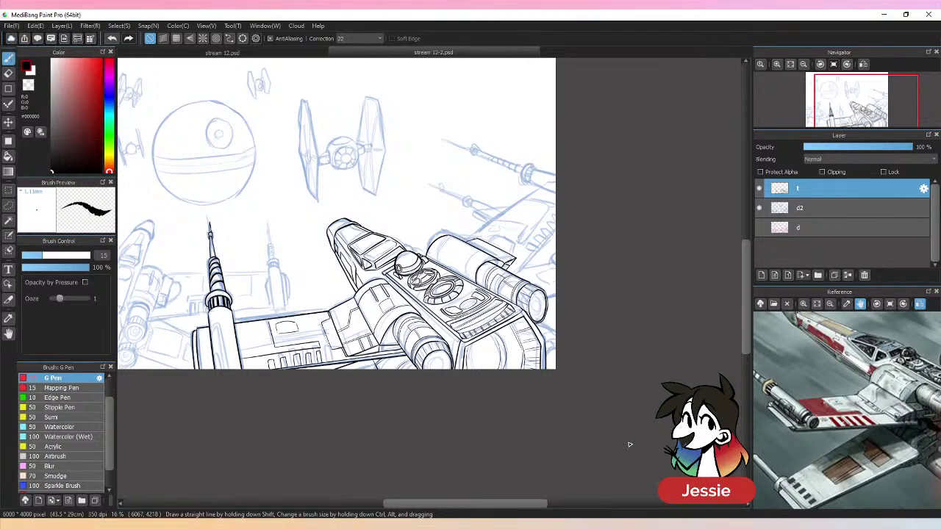
key(ctrl+s)
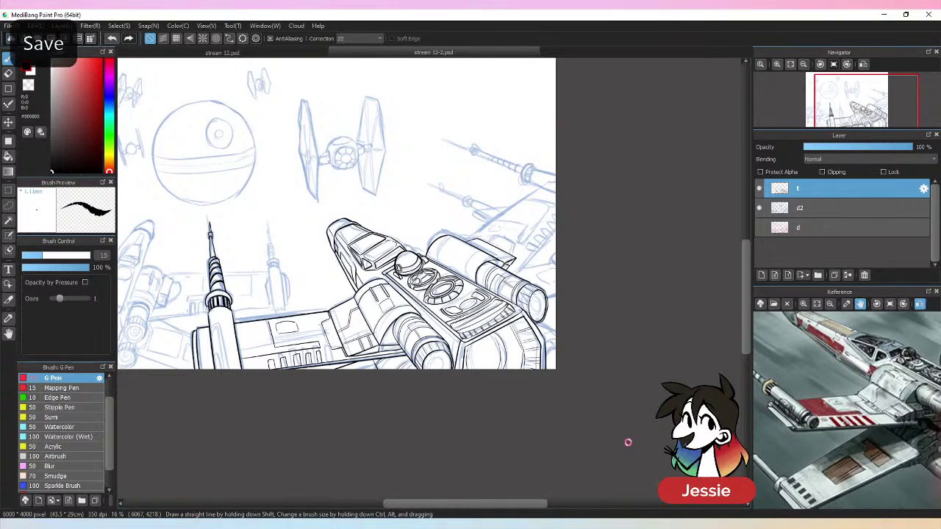
- Ink the curved seams around the front and rear of the far engine housing and the inner lines of the angular panel
key(ctrl+plus)
key(ctrl+plus)
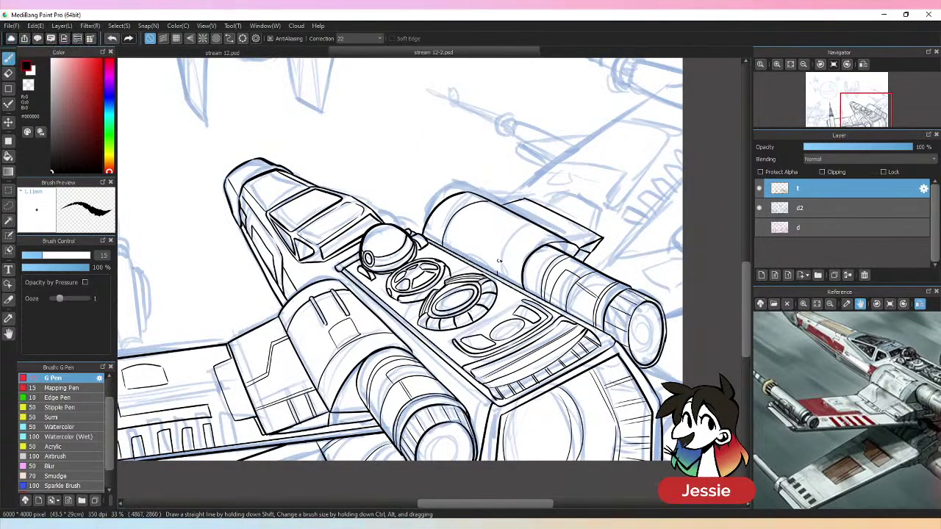
key(ctrl+z)
mouse_move(551, 233)
mouse_down()
mouse_move(524, 235)
mouse_move(509, 282)
mouse_up()
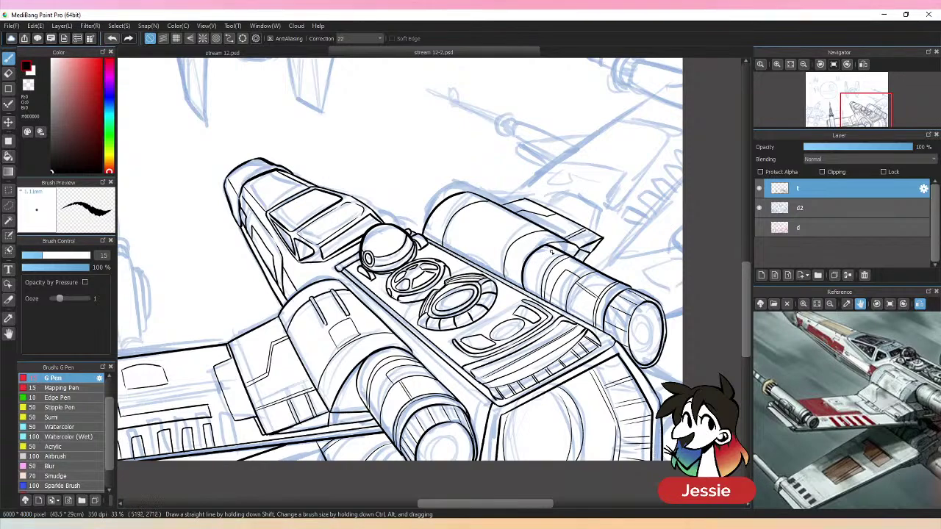
key(ctrl+plus)
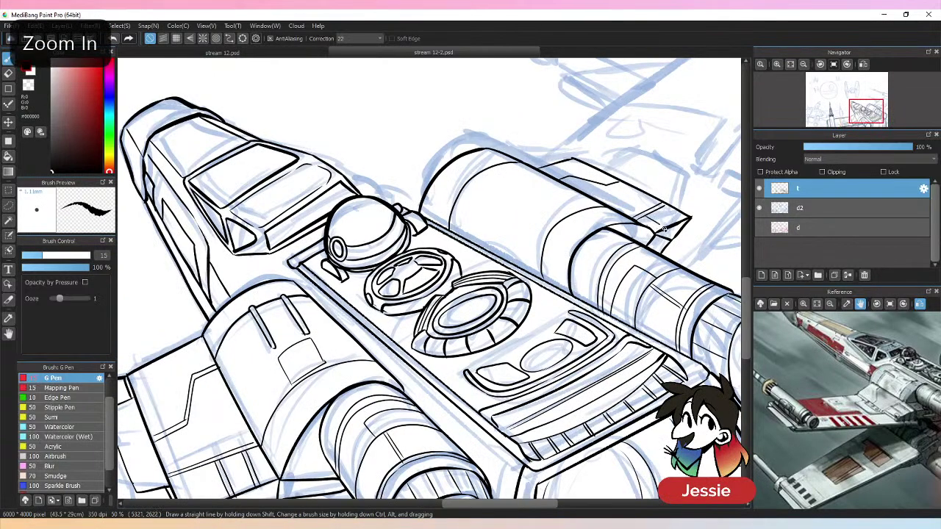
drag(566, 180, 623, 183)
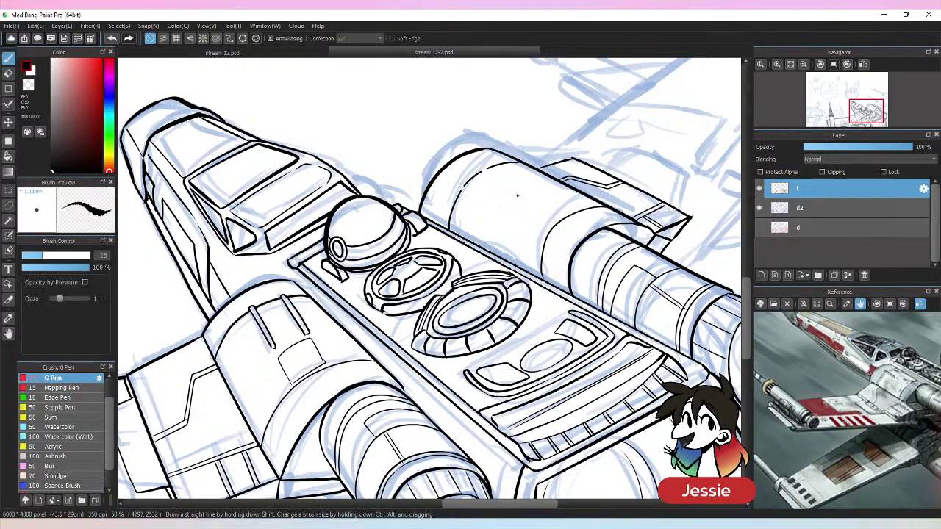
- Ink two narrow parallel slots running back from the front seam of the far engine housing
drag(457, 190, 510, 218)
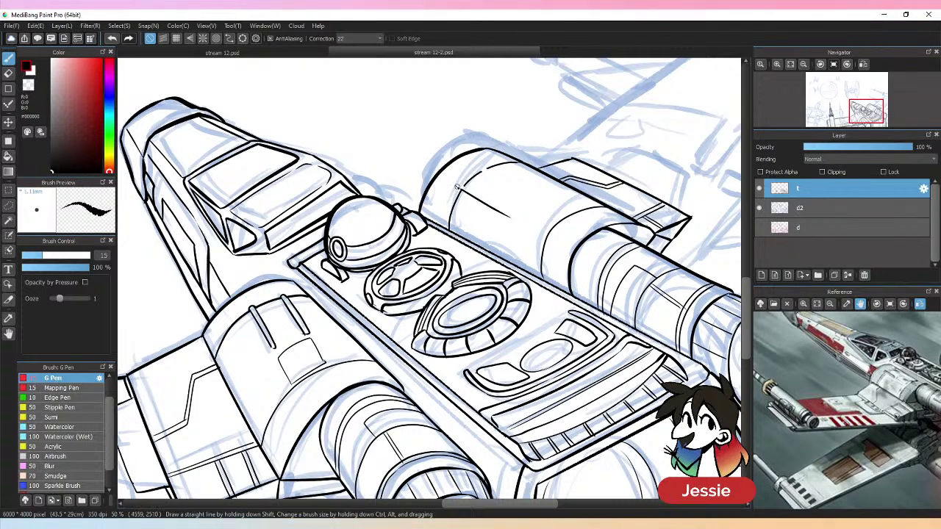
drag(458, 186, 507, 210)
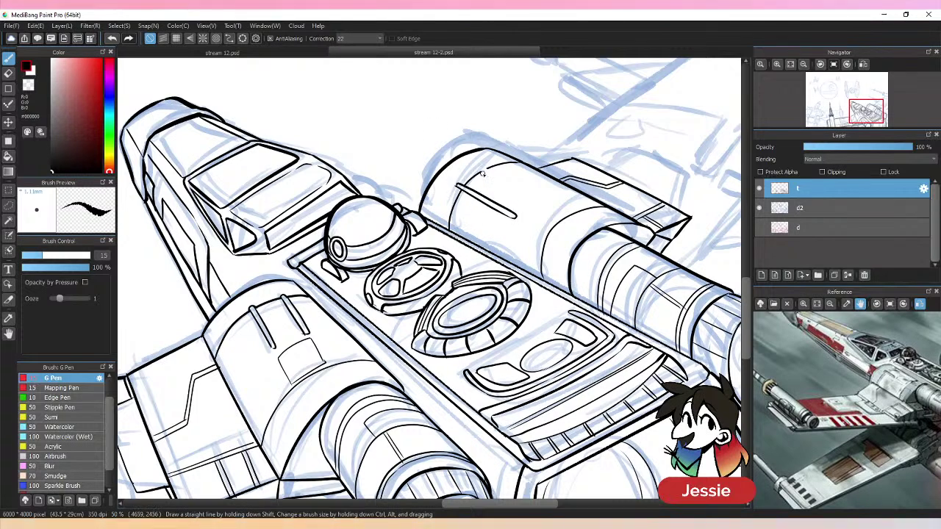
drag(477, 168, 510, 181)
drag(479, 170, 538, 204)
key(ctrl+z)
drag(479, 169, 539, 200)
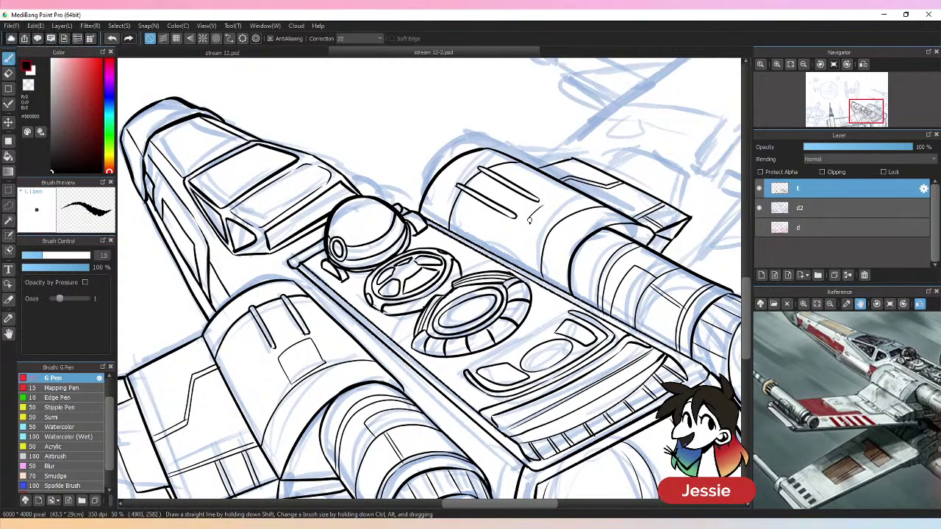
- Shorten the two slots on the far engine housing and erase the small square outline behind them
scroll(546, 196, down, 1)
key(ctrl+minus)
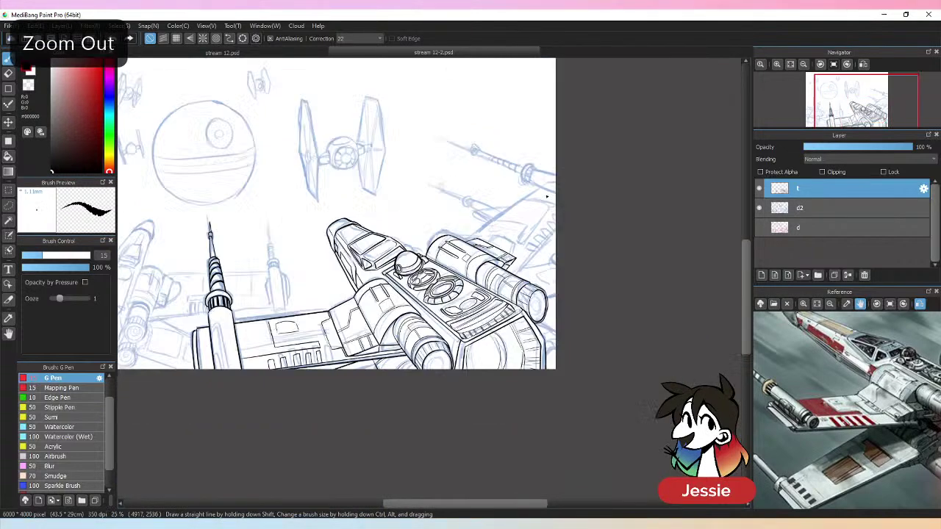
key(ctrl+minus)
key(e)
key(h)
key(b)
key(ctrl+plus)
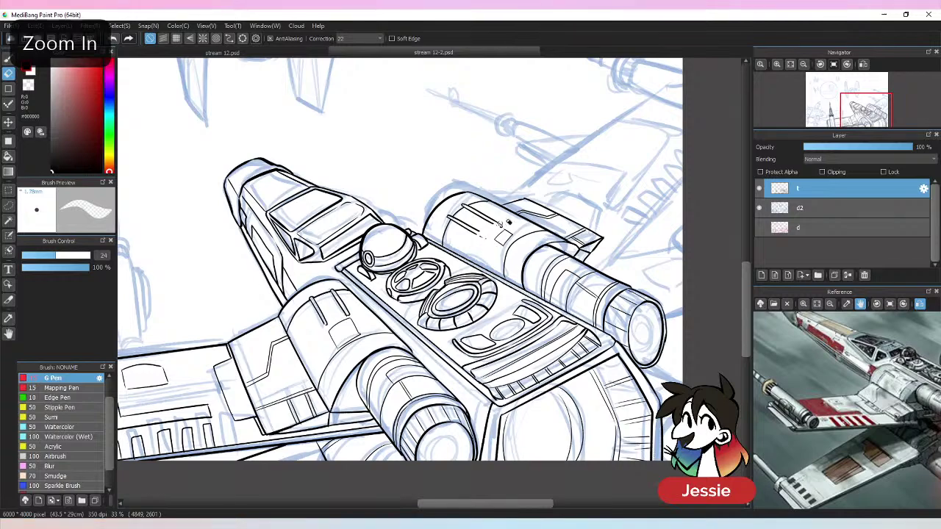
key(ctrl+plus)
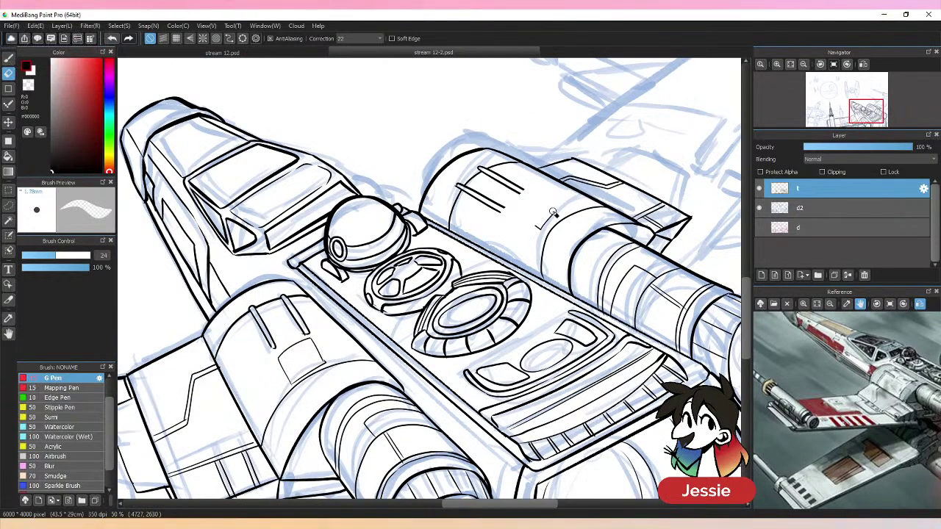
key(p)
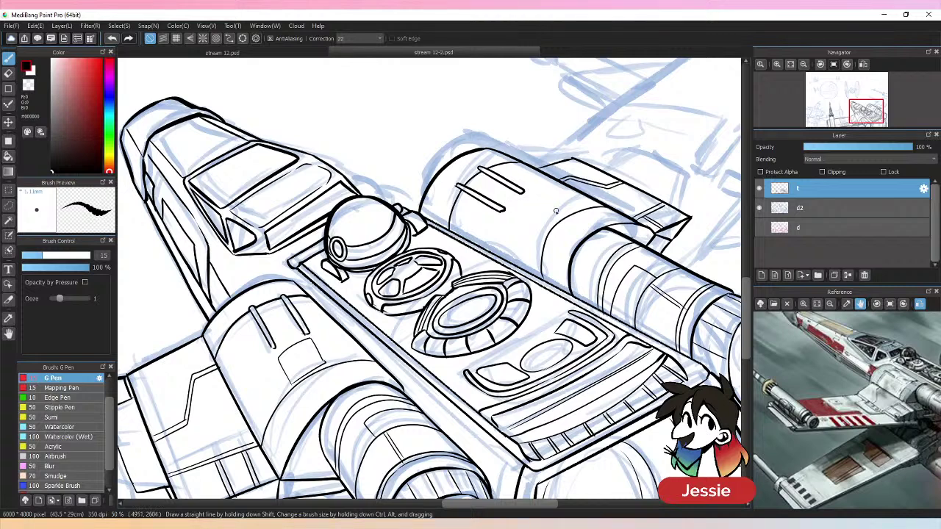
- Ink a small square panel on the far engine housing between the two slots and the rear seam
mouse_move(509, 221)
mouse_down()
mouse_move(547, 186)
mouse_move(529, 204)
mouse_move(565, 216)
mouse_up()
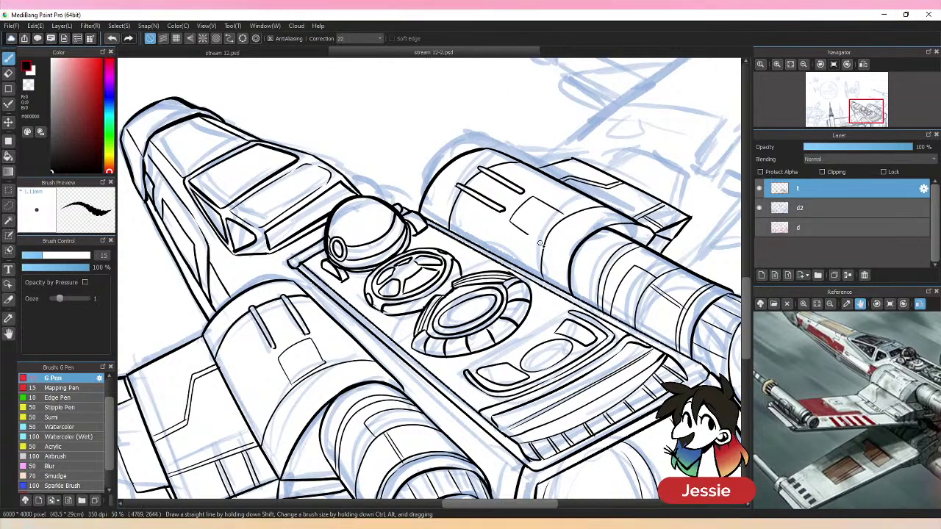
key(ctrl+z)
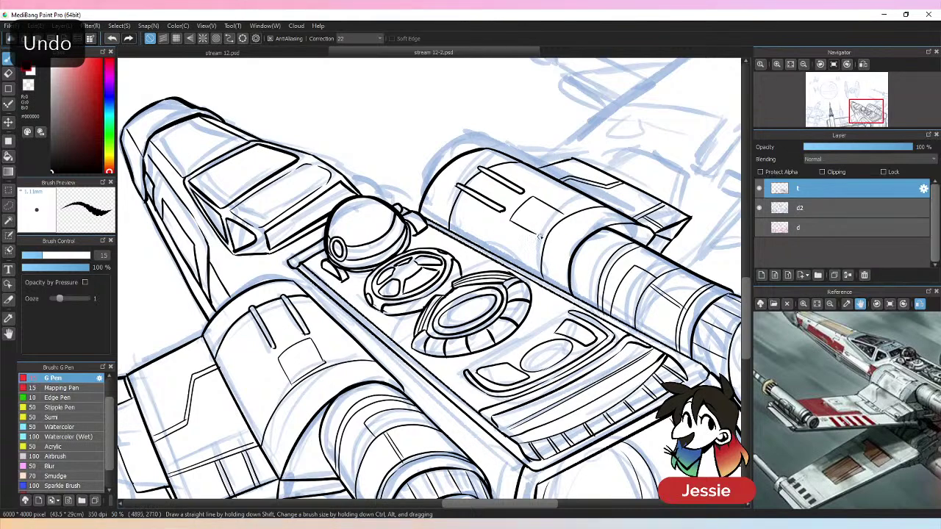
key(e)
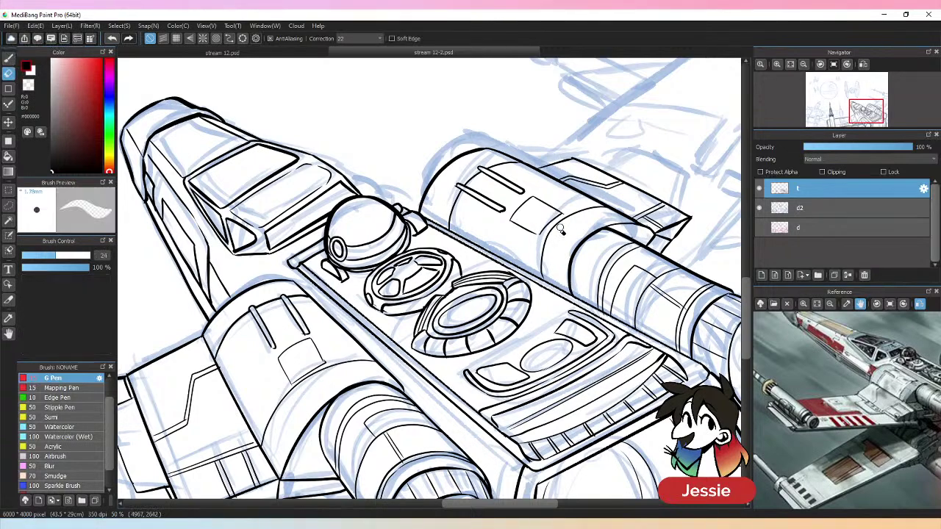
key(b)
- Ink the second bent outline rising behind the angular panel beside the far engine housing
key(ctrl+minus)
key(ctrl+minus)
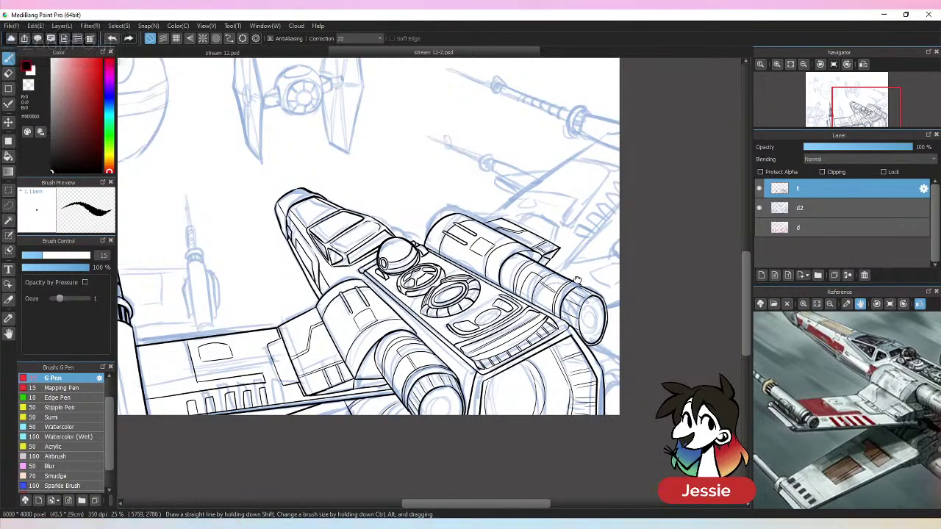
scroll(577, 283, right, 3)
key(ctrl+plus)
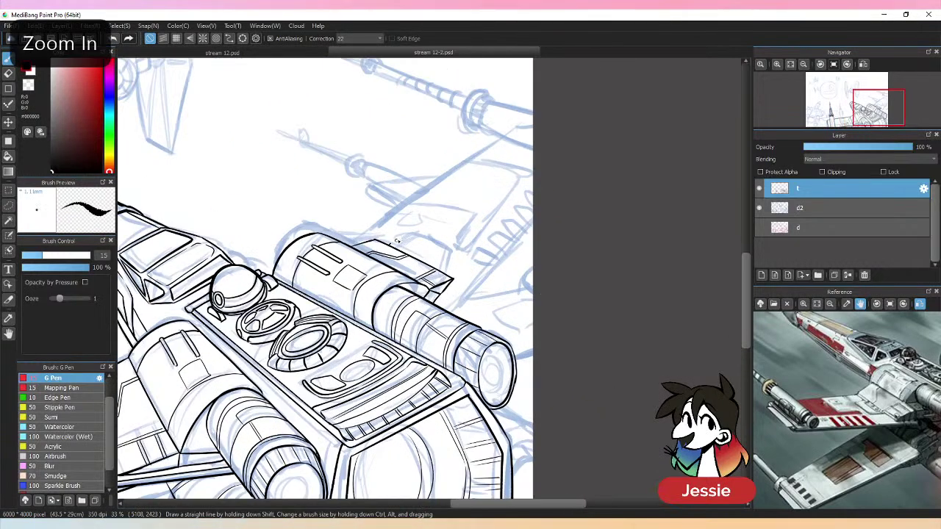
drag(399, 239, 444, 272)
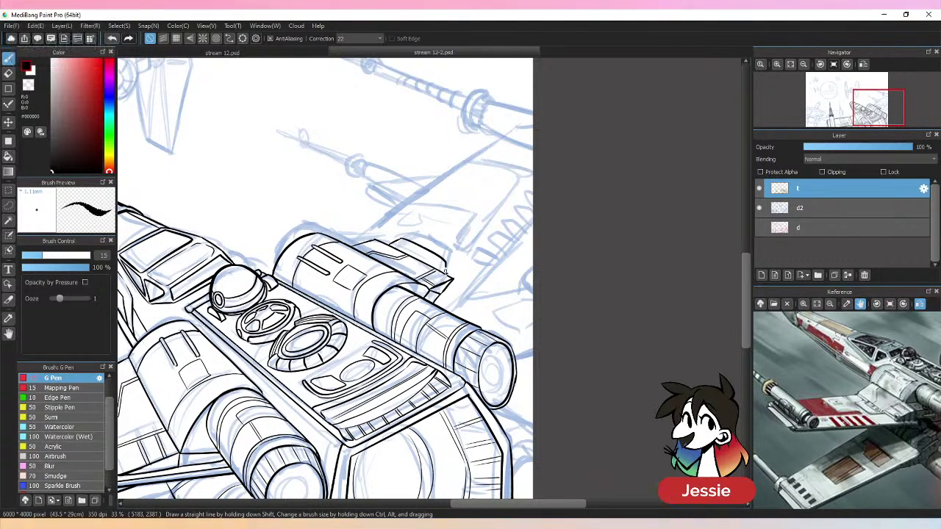
- Try to ink the long straight wing edge running from the far engine housing up to the distant laser cannon
drag(349, 244, 518, 116)
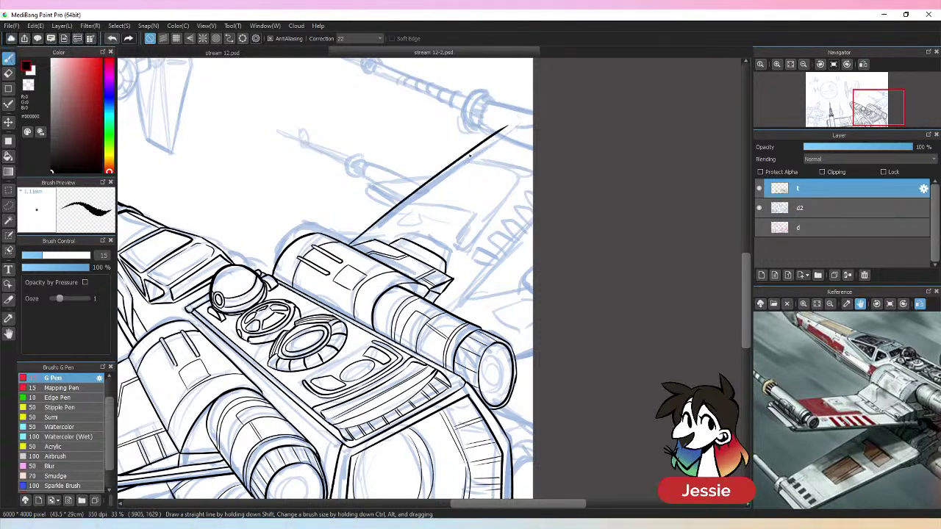
key(ctrl+z)
drag(348, 243, 502, 141)
key(ctrl+z)
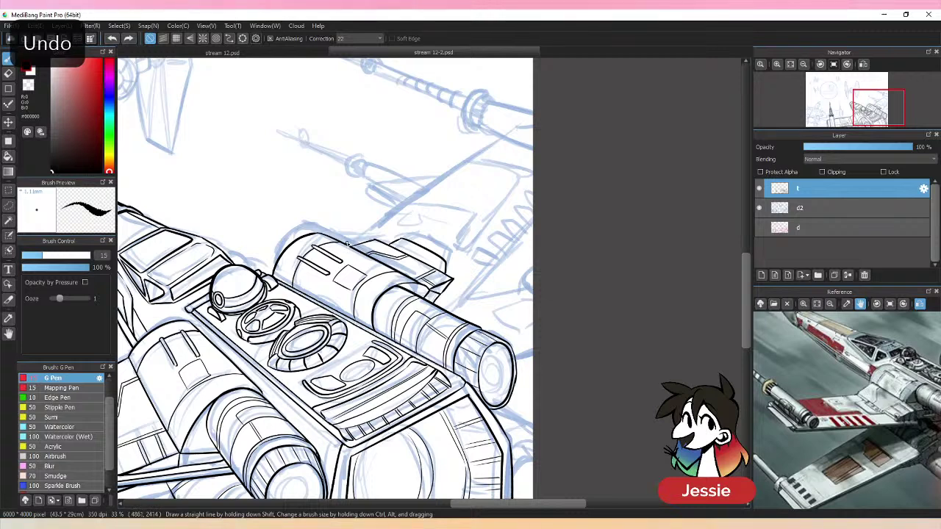
shift+click(506, 138)
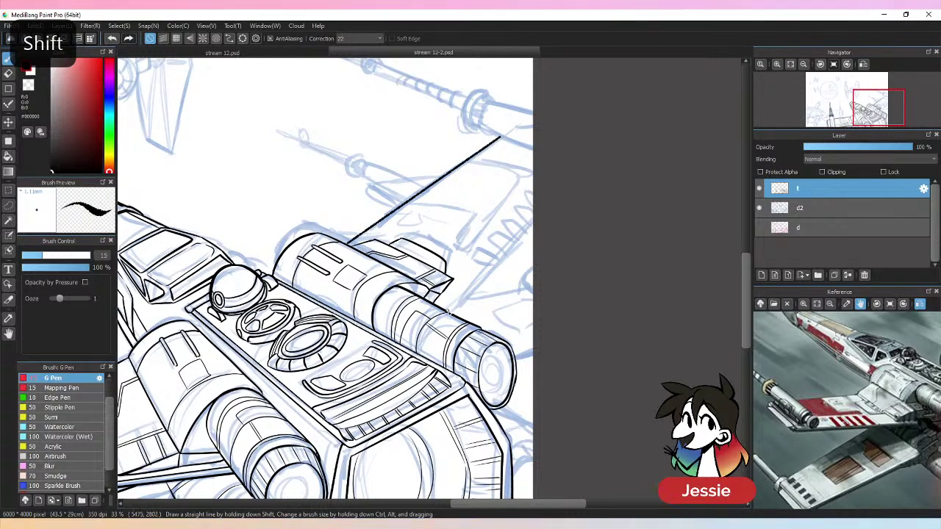
key(ctrl+z)
- Set the G Pen's Ooze to 0
drag(59, 298, 44, 313)
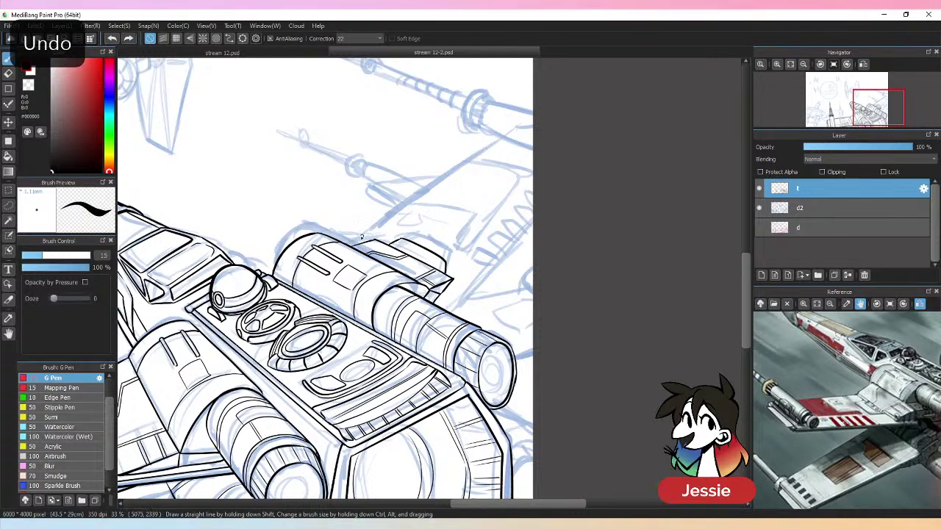
- Ink the far wing's long straight edges, one rising from the far engine housing to the cannon, the other running to the canvas edge
click(348, 244)
shift+click(526, 127)
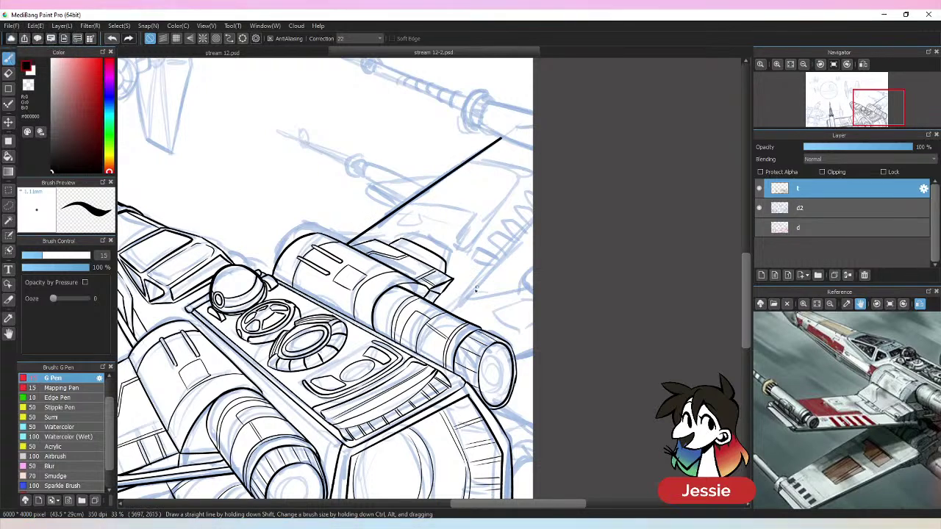
click(456, 315)
shift+click(542, 216)
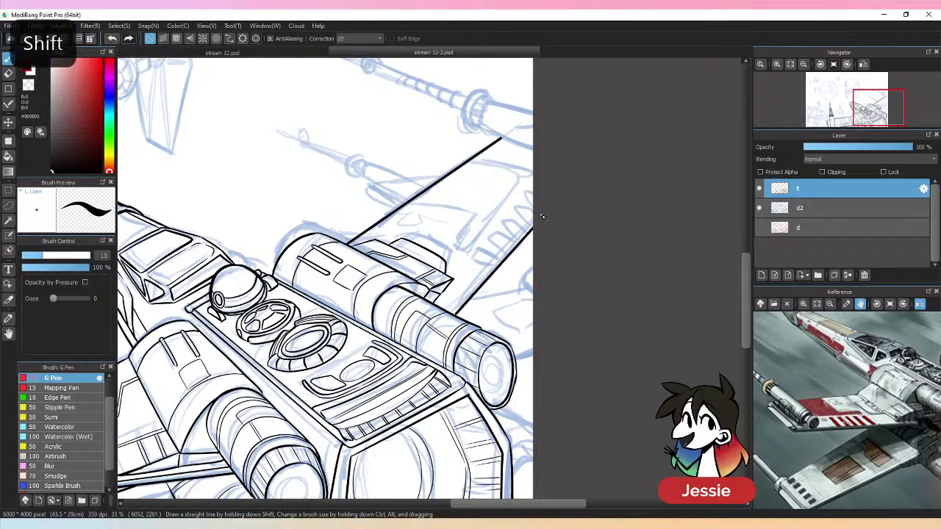
- Set the G Pen size to 8.8 and ink a thin line parallel to the far wing's rear edge
drag(52, 257, 36, 255)
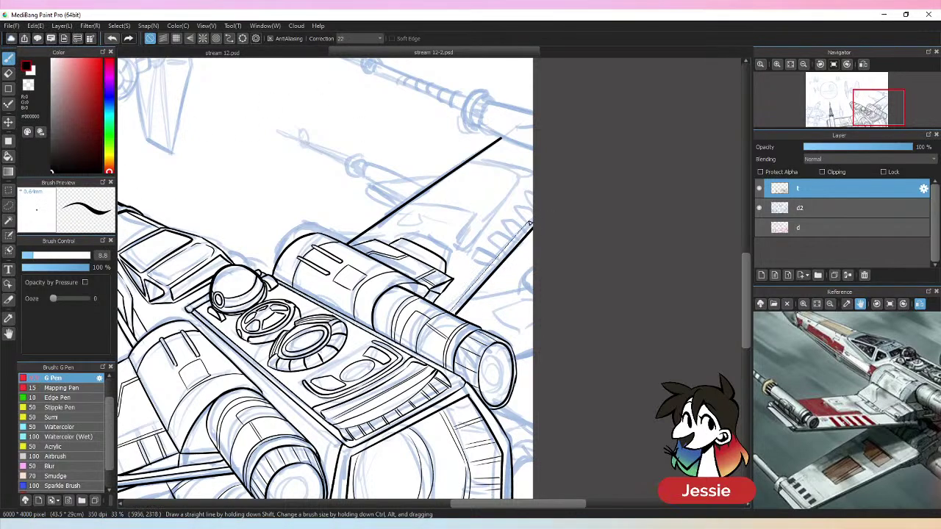
key(shift)
key(ctrl+minus)
key(ctrl+minus)
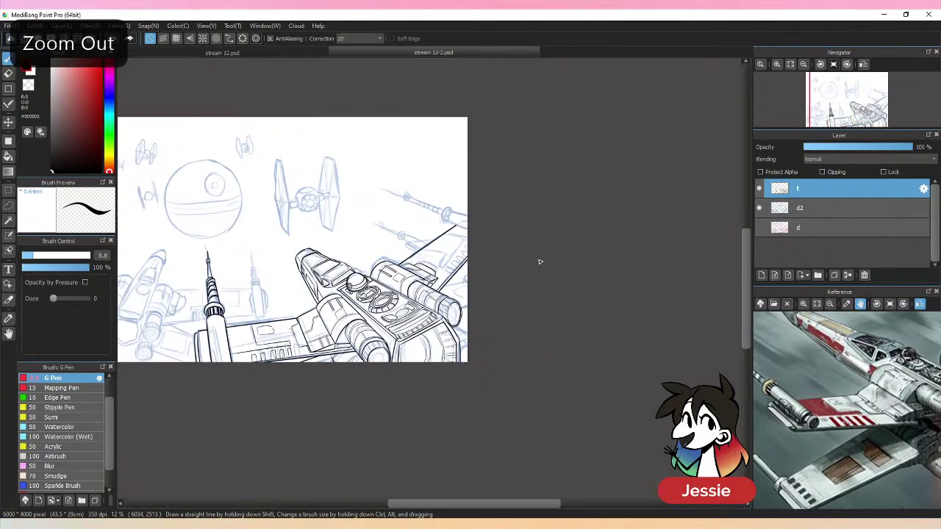
key(ctrl+plus)
key(ctrl+plus)
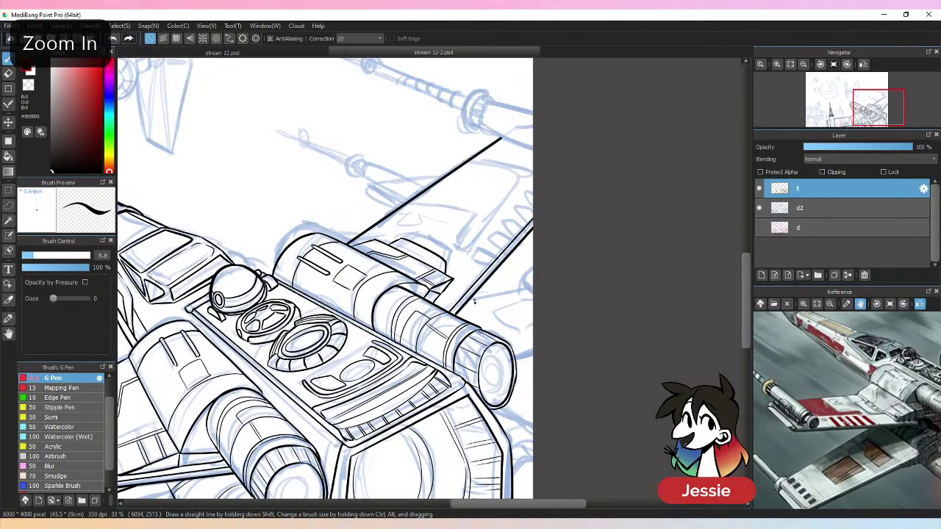
- Ink the straight edge of the lower far wing beside the far engine, and save the drawing
key(shift)
shift+click(526, 288)
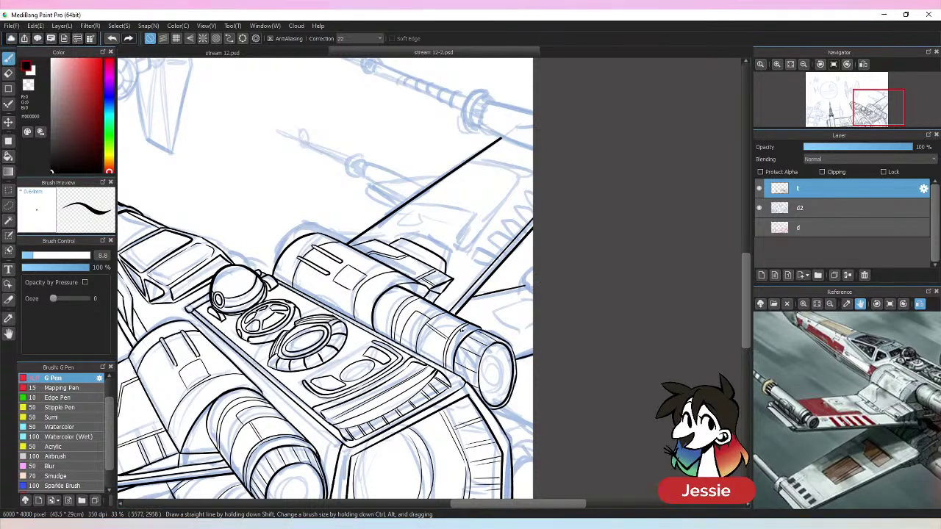
key(ctrl+minus)
key(ctrl+minus)
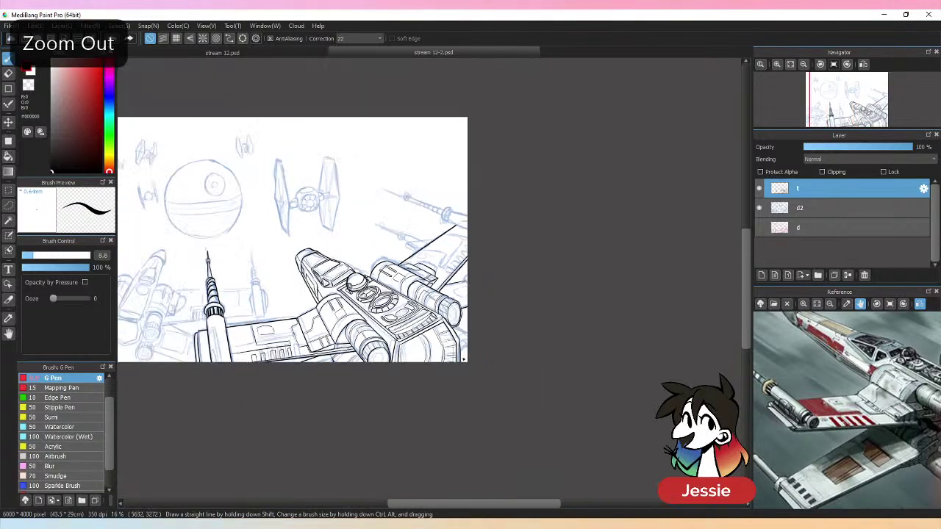
key(ctrl+s)
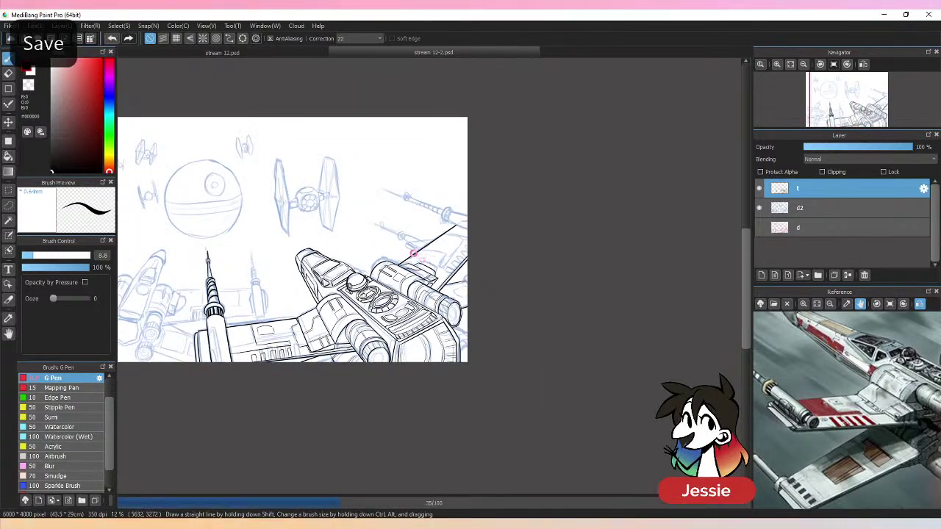
click(761, 209)
click(762, 208)
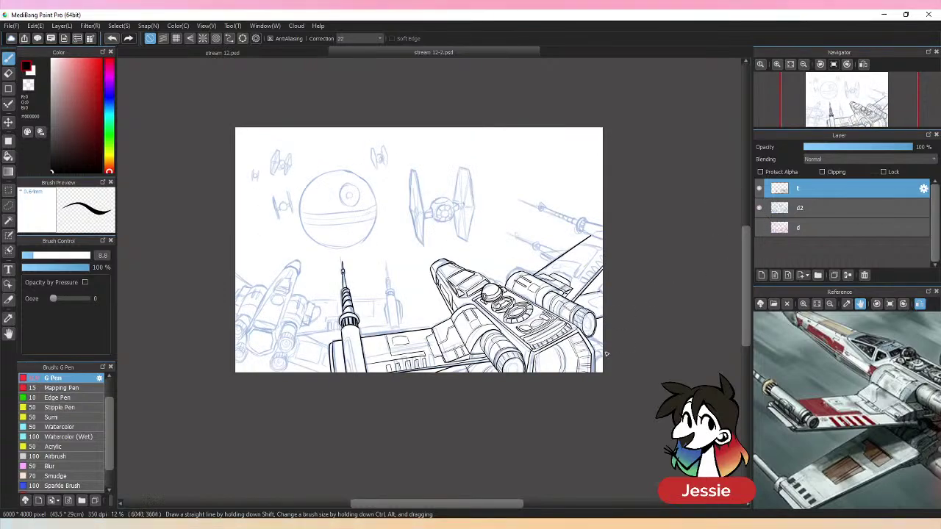
- Bring the rear engines into view in the reference image and ink a small bracket under the far laser cannon
key(ctrl+plus)
key(ctrl+plus)
drag(661, 367, 469, 357)
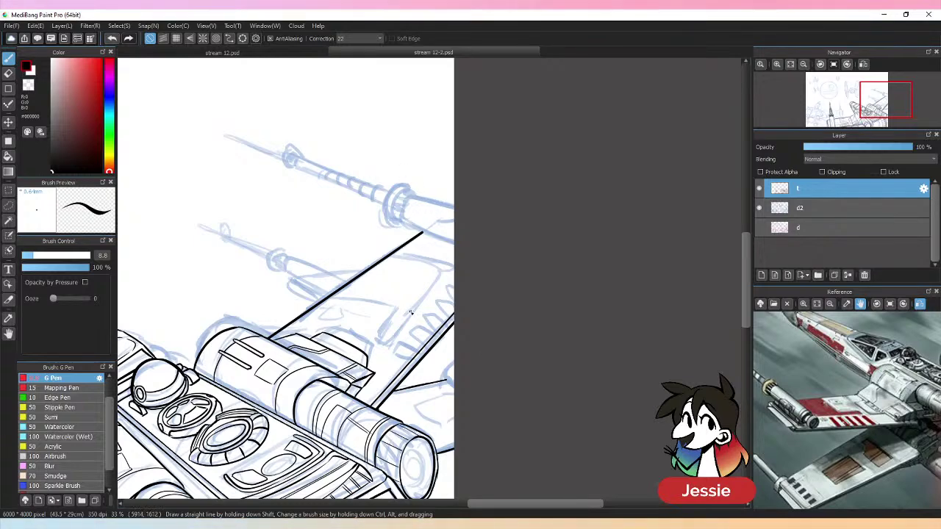
drag(873, 415, 738, 434)
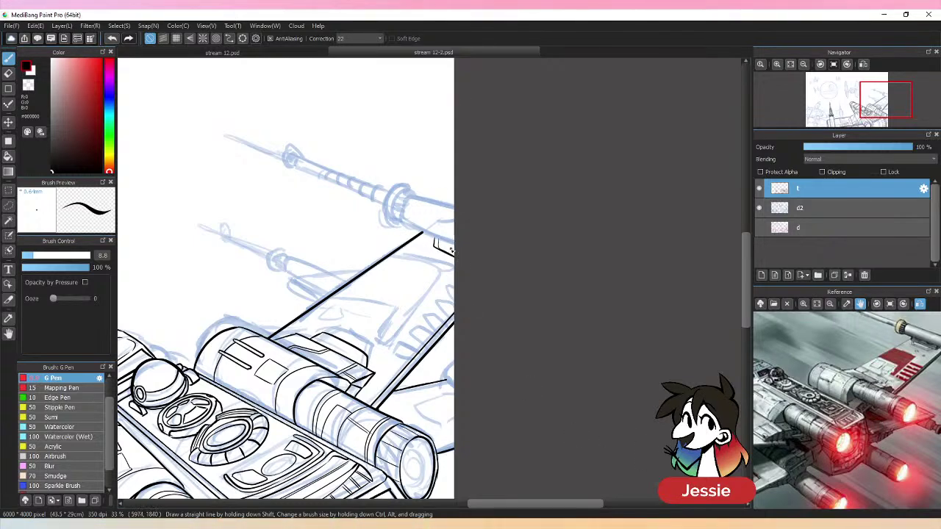
key(ctrl+z)
- Set the G Pen size to 15 and ink the far cannon's thick body with its rounded, ribbed front collar
click(42, 255)
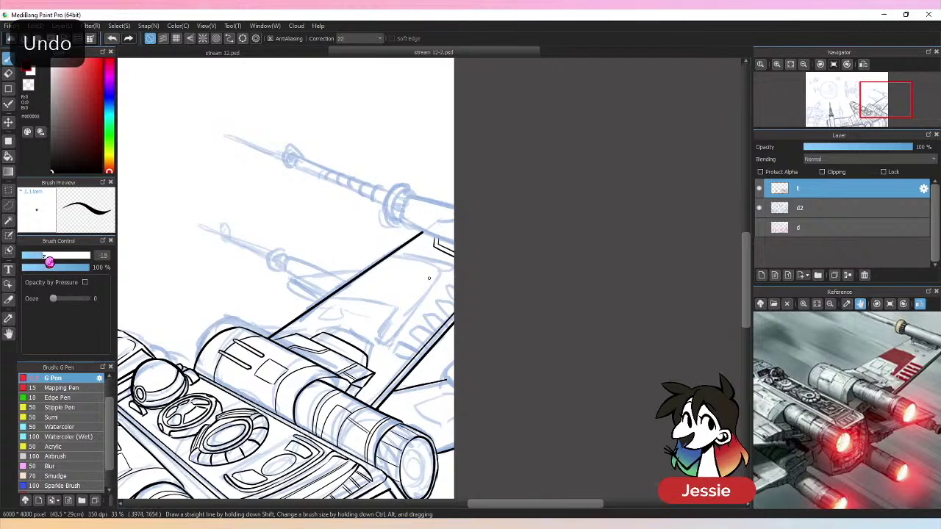
drag(416, 224, 454, 243)
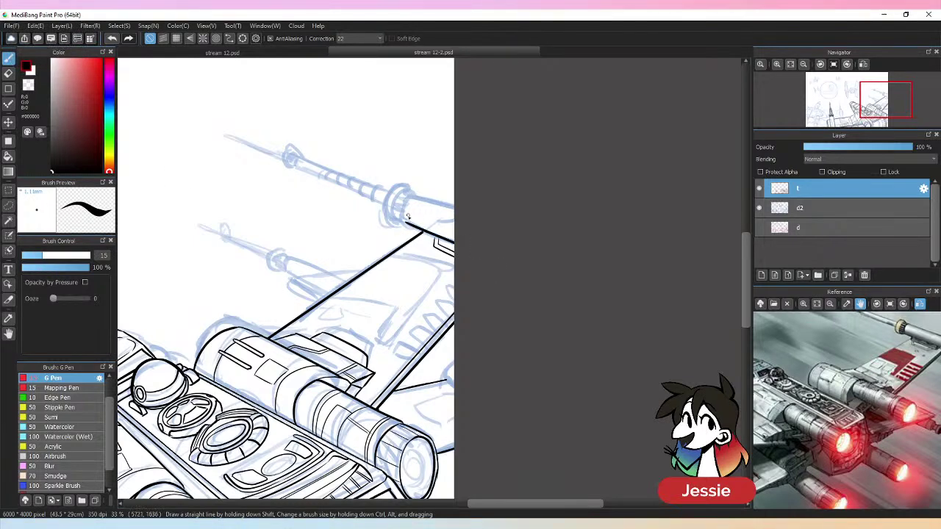
mouse_move(404, 213)
mouse_down()
mouse_move(415, 194)
mouse_move(456, 206)
mouse_up()
drag(406, 221, 474, 219)
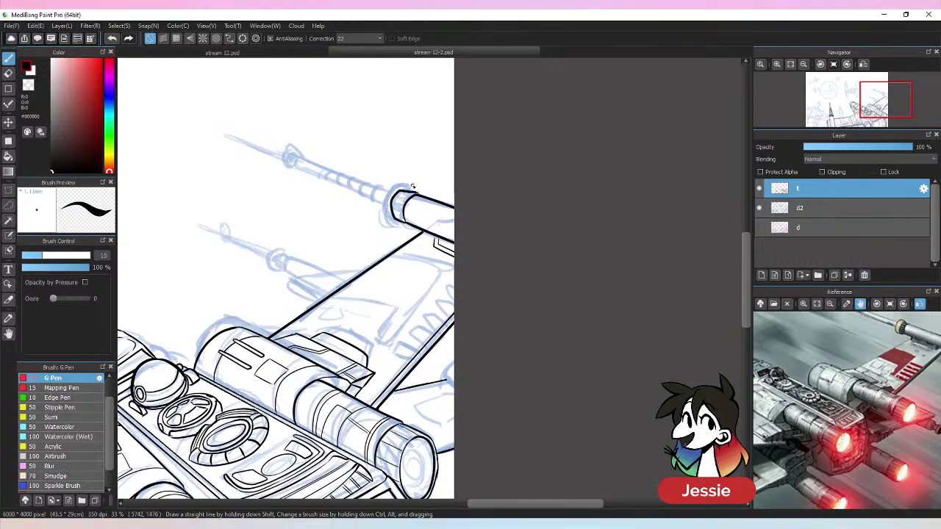
key(ctrl+z)
mouse_move(421, 192)
mouse_down()
mouse_move(403, 190)
mouse_move(393, 218)
mouse_up()
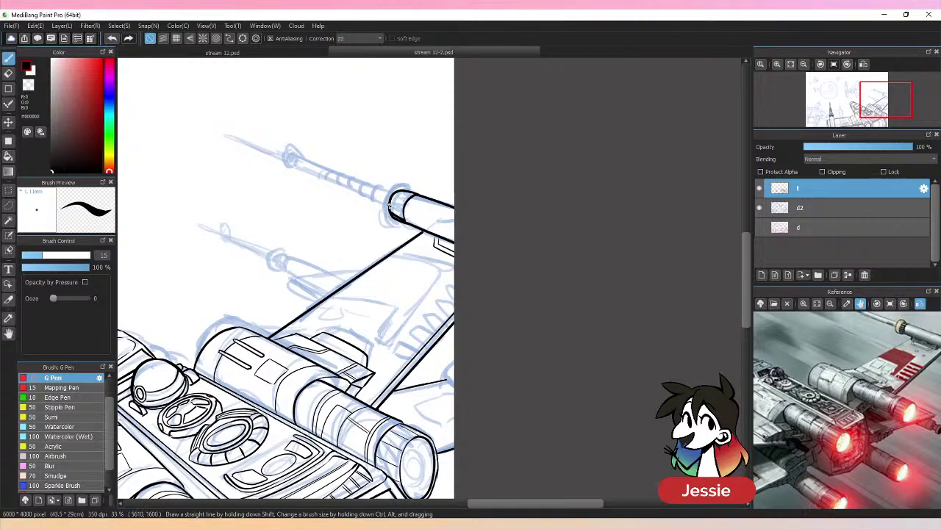
drag(392, 195, 394, 222)
key(ctrl+z)
- Ink the two long edges of the far cannon's barrel between the collar and the front fitting
drag(293, 163, 385, 207)
key(ctrl+z)
key(ctrl+z)
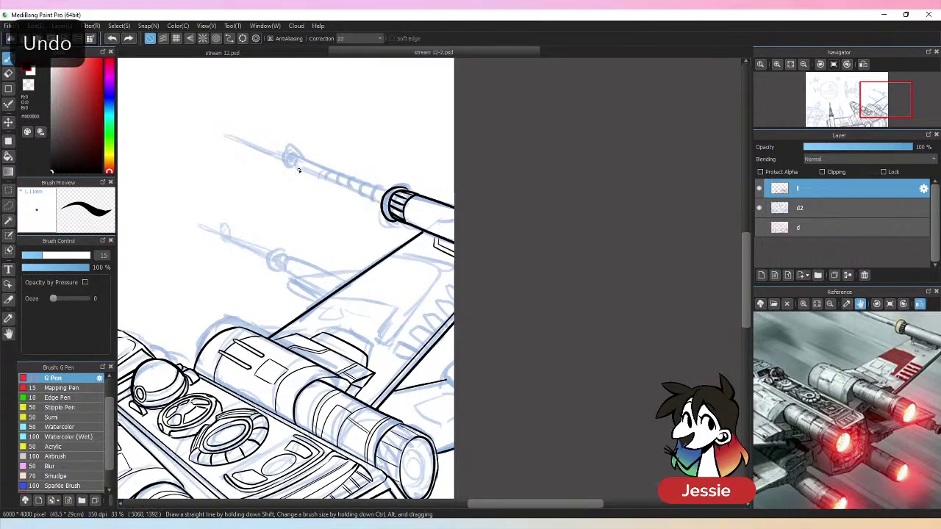
drag(296, 167, 380, 205)
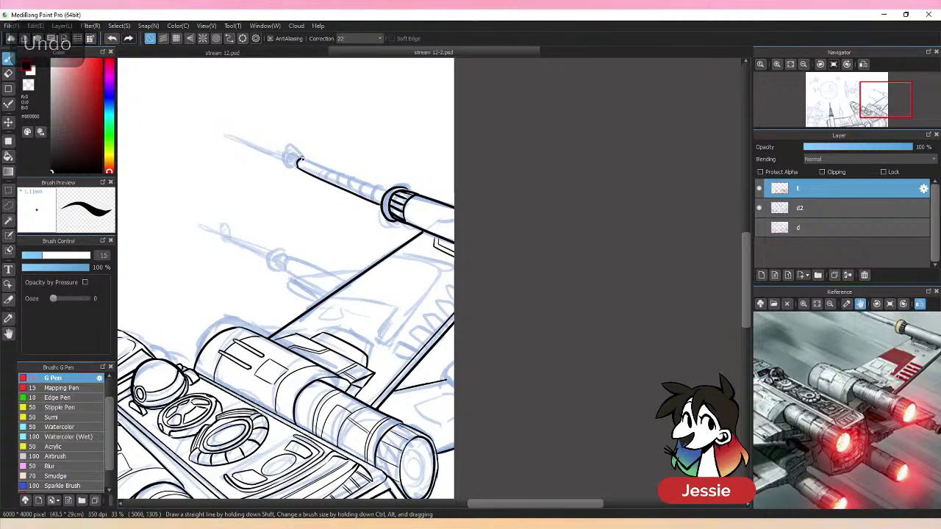
drag(300, 157, 385, 188)
key(ctrl+z)
drag(298, 161, 386, 191)
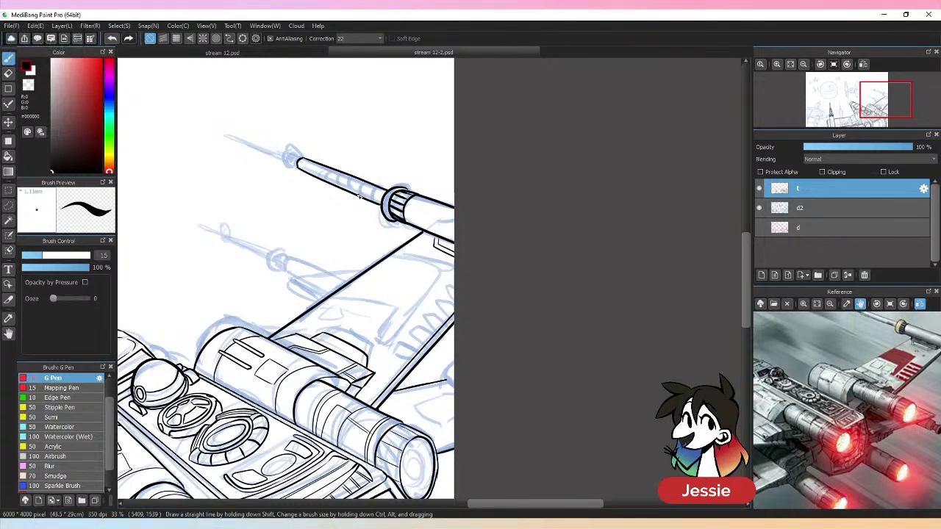
- Ink the small raised fitting and thin needle tip of the far cannon, and start the slanted bands along its barrel
drag(293, 169, 291, 146)
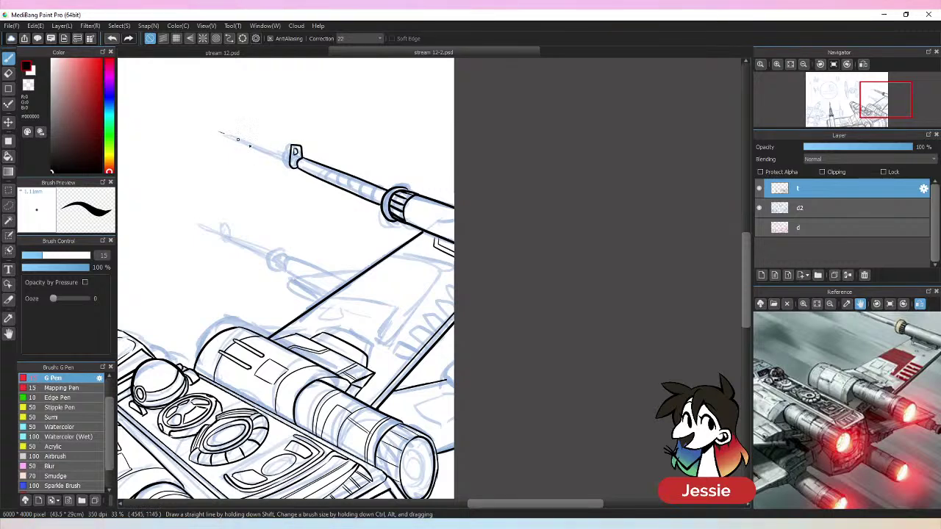
drag(238, 139, 291, 161)
key(ctrl+z)
mouse_move(222, 130)
mouse_down()
mouse_move(293, 153)
mouse_move(277, 148)
mouse_move(344, 190)
mouse_up()
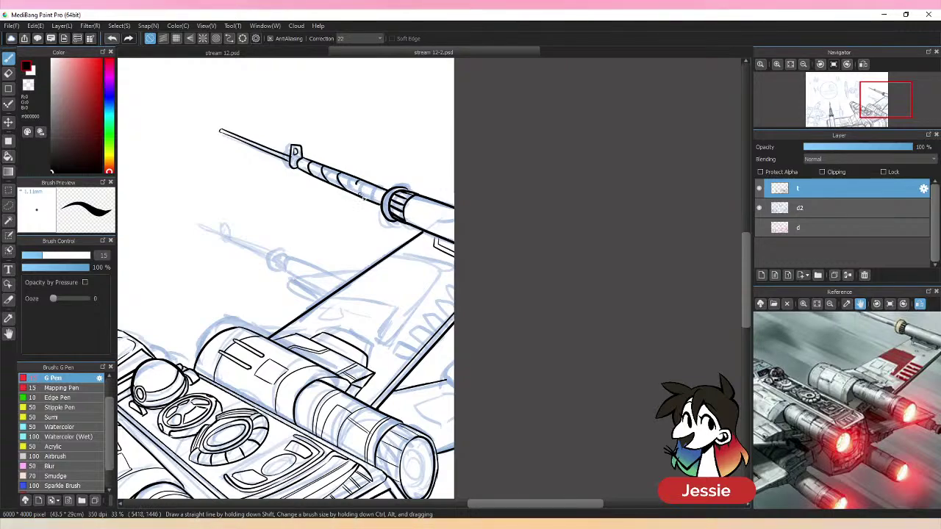
- Complete the slanted bands along the far cannon's barrel up to the collar
key(ctrl+minus)
key(ctrl+minus)
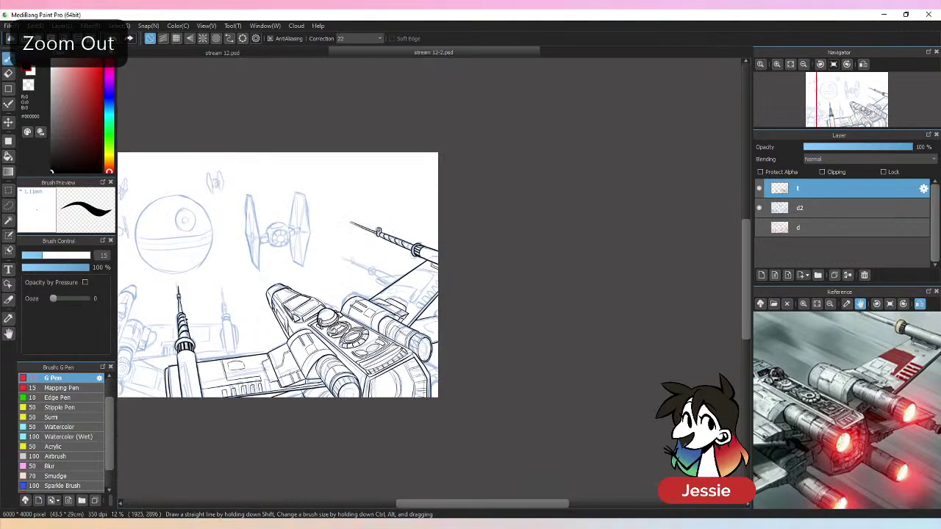
key(ctrl+plus)
key(ctrl+plus)
key(ctrl+plus)
drag(377, 191, 380, 208)
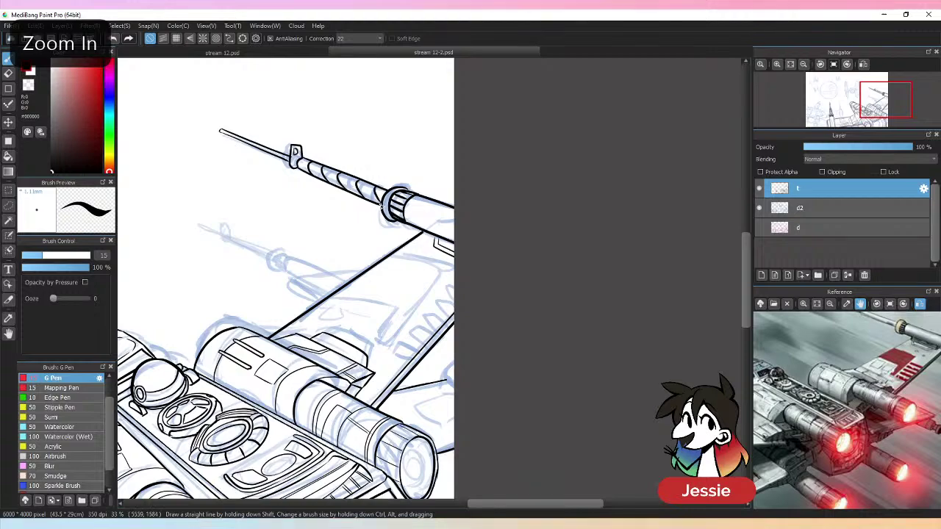
- Ink the bent outer panel line on the far wing, just below the laser cannon
key(ctrl+minus)
key(ctrl+minus)
drag(457, 344, 539, 309)
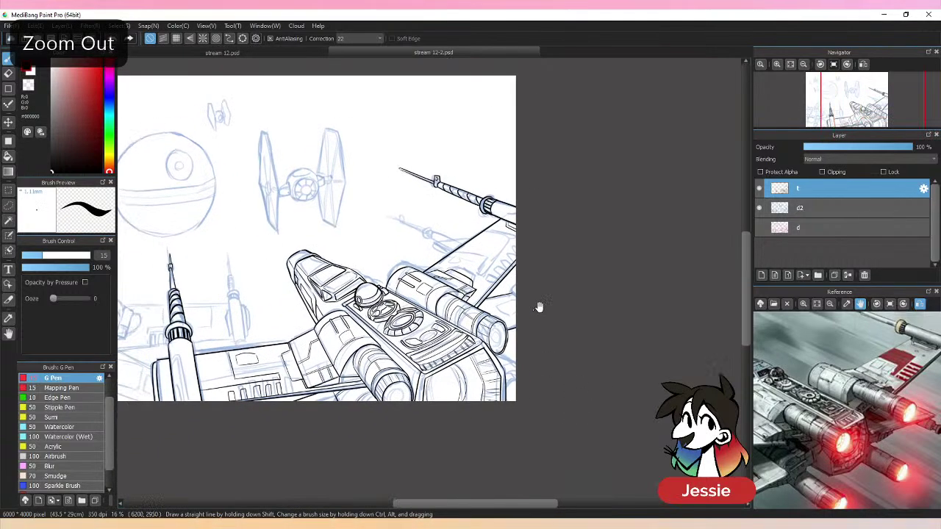
key(ctrl+plus)
key(ctrl+plus)
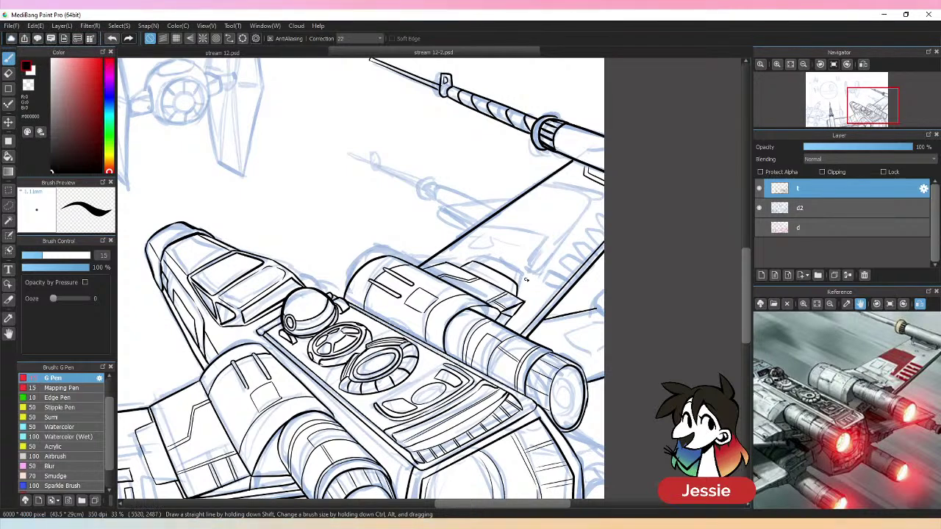
drag(524, 279, 583, 212)
key(ctrl+z)
drag(536, 266, 597, 197)
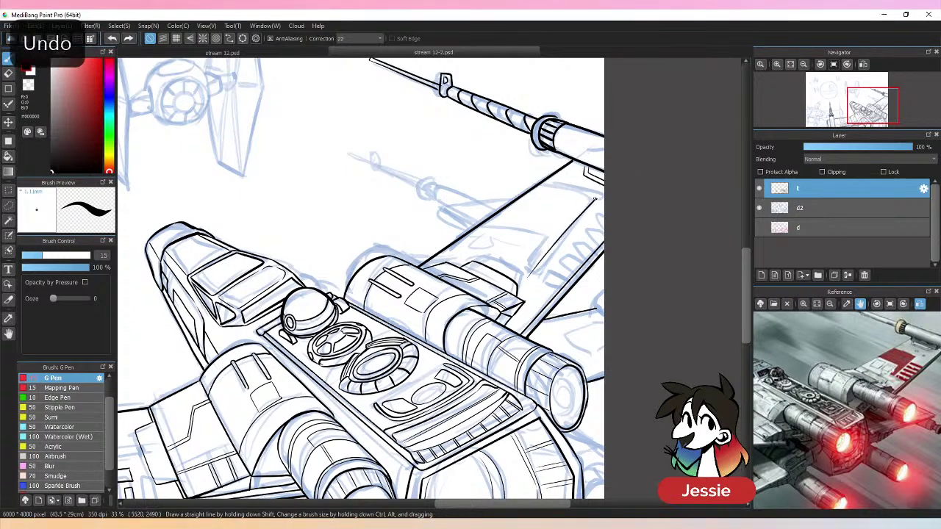
drag(551, 177, 593, 204)
key(ctrl+z)
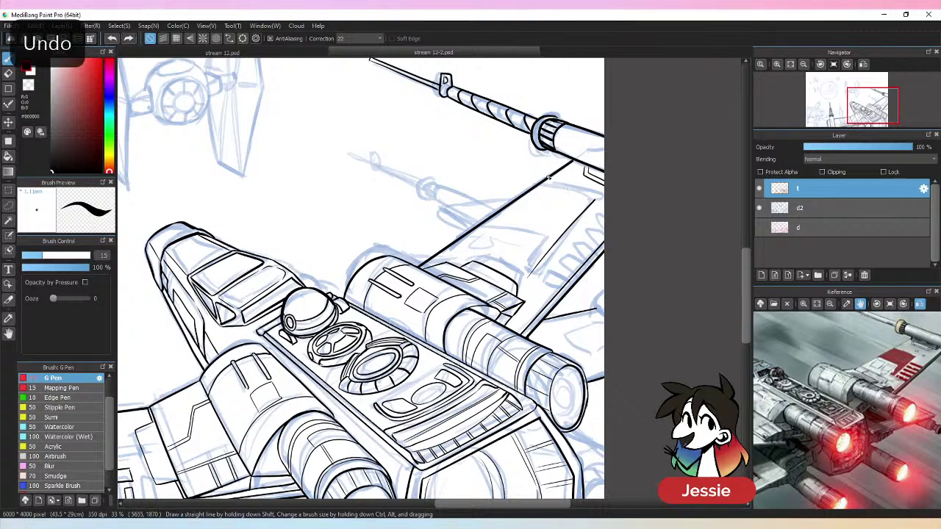
drag(547, 176, 595, 200)
- Ink the second bent panel line across the middle of the far wing, nearer the engine housing
drag(519, 272, 548, 222)
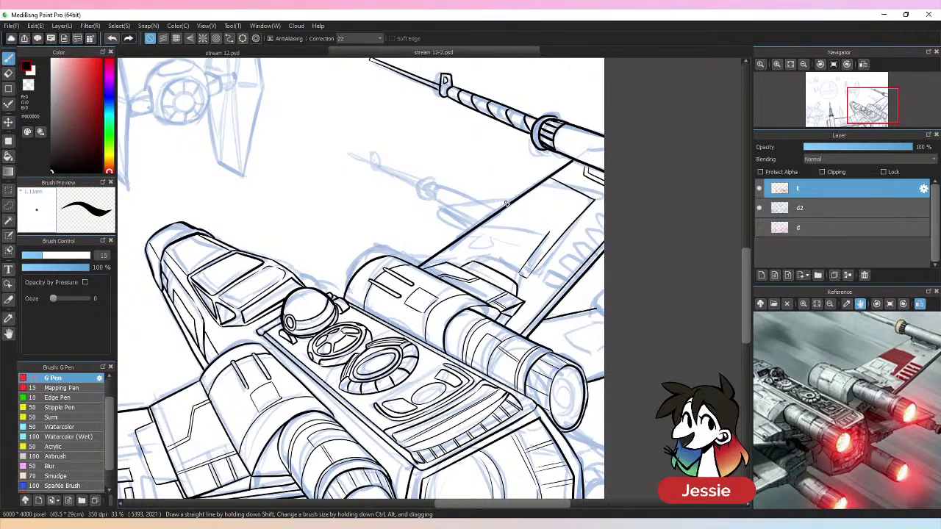
key(ctrl+minus)
key(ctrl+minus)
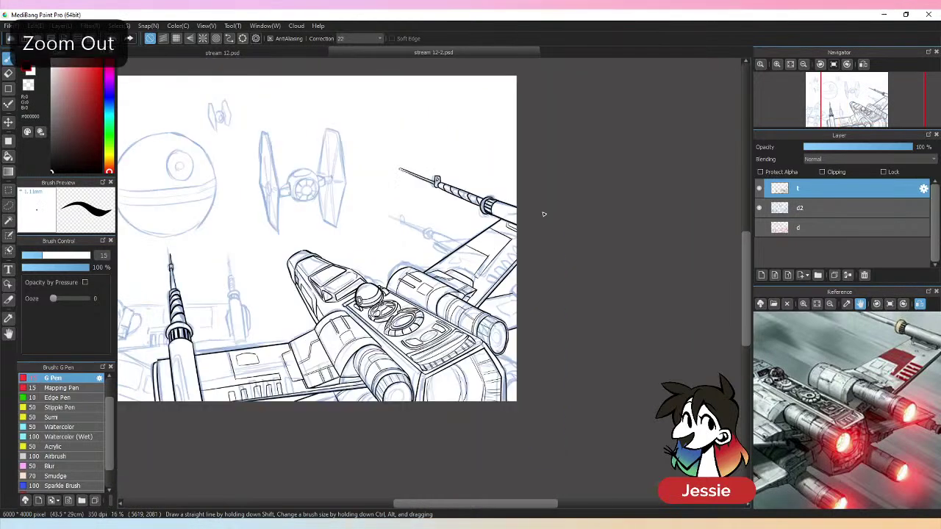
key(ctrl+plus)
key(ctrl+plus)
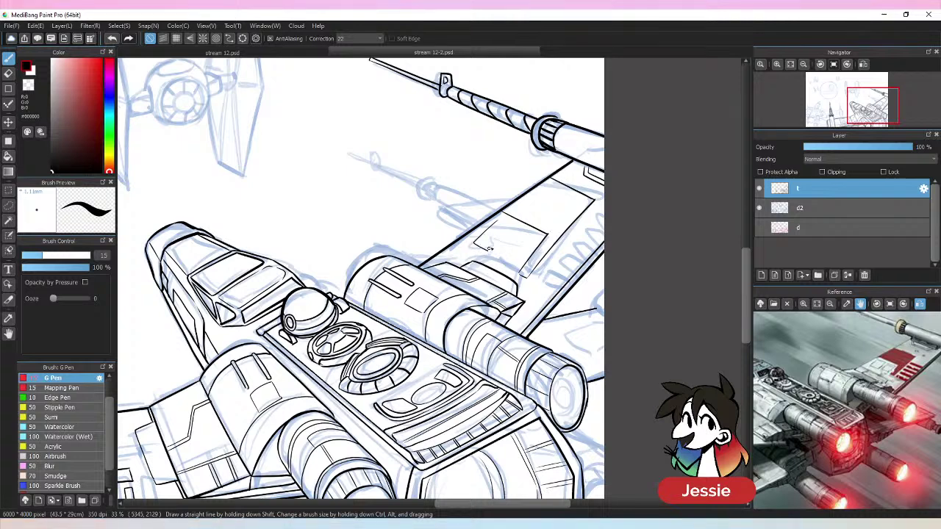
- Ink two small rectangular panels side by side on the far wing's inner section and a row of slots along its rear edge
key(ctrl+z)
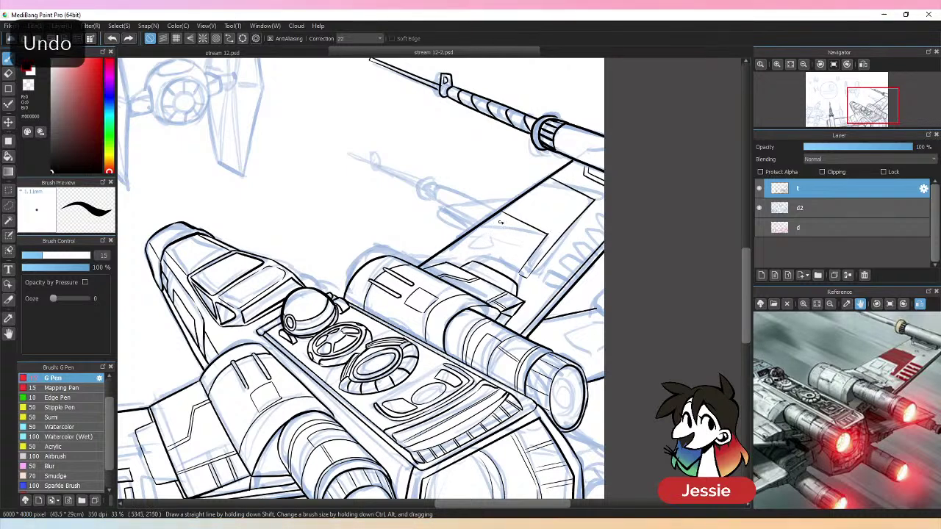
mouse_move(481, 247)
mouse_down()
mouse_move(518, 228)
mouse_move(503, 222)
mouse_up()
key(ctrl+z)
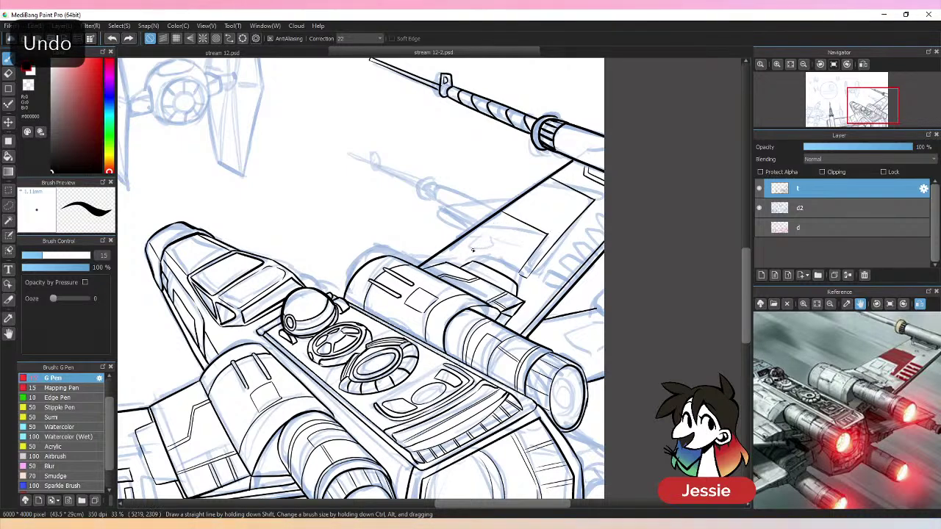
mouse_move(491, 254)
mouse_down()
mouse_move(500, 221)
mouse_move(482, 232)
mouse_move(473, 245)
mouse_move(523, 230)
mouse_move(513, 269)
mouse_up()
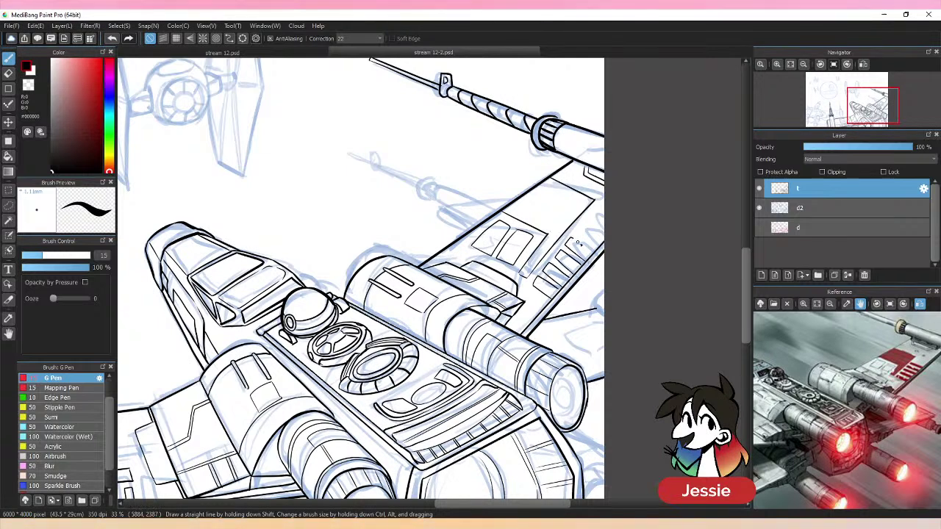
- Hide the sketch layer d2 and undo the row of slots on the far wing
key(ctrl+minus)
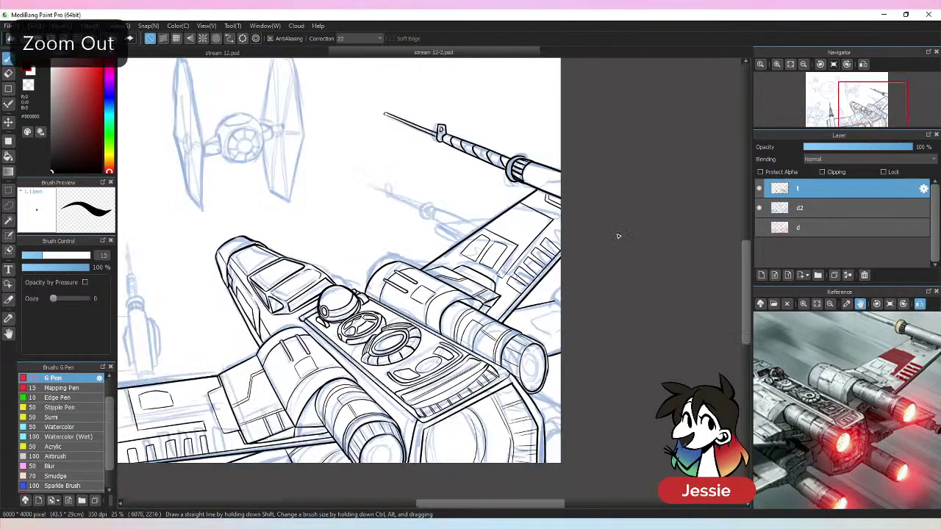
key(ctrl+minus)
click(759, 208)
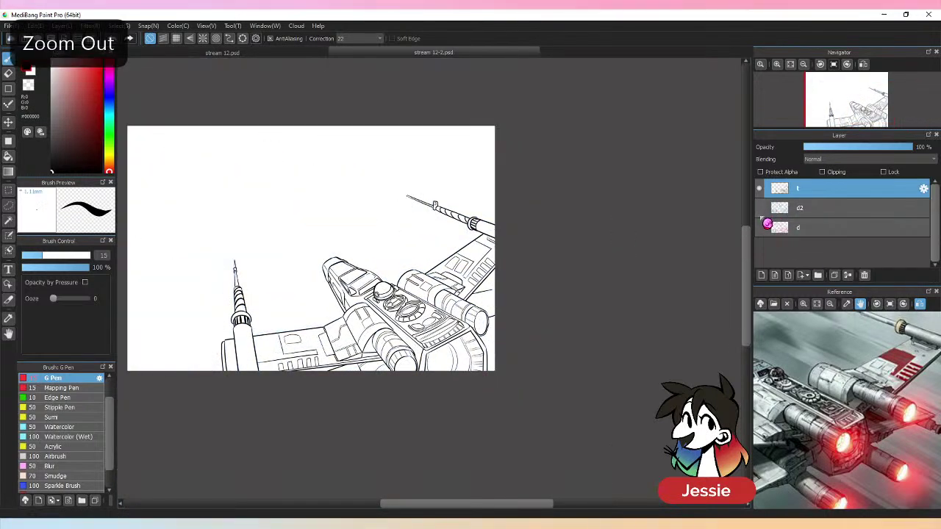
key(ctrl+plus)
key(ctrl+z)
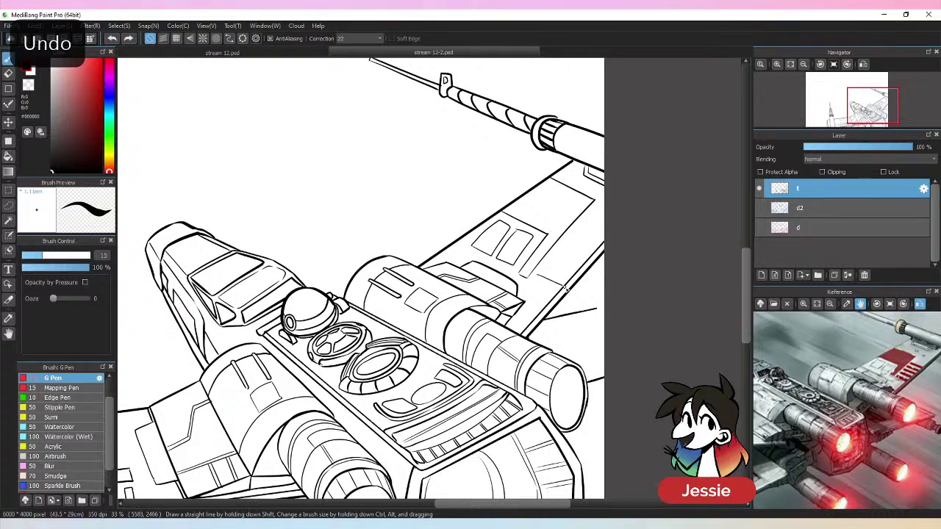
- Ink a row of slots along the far wing's rear edge and erase the long side of the outer panel line
key(ctrl+z)
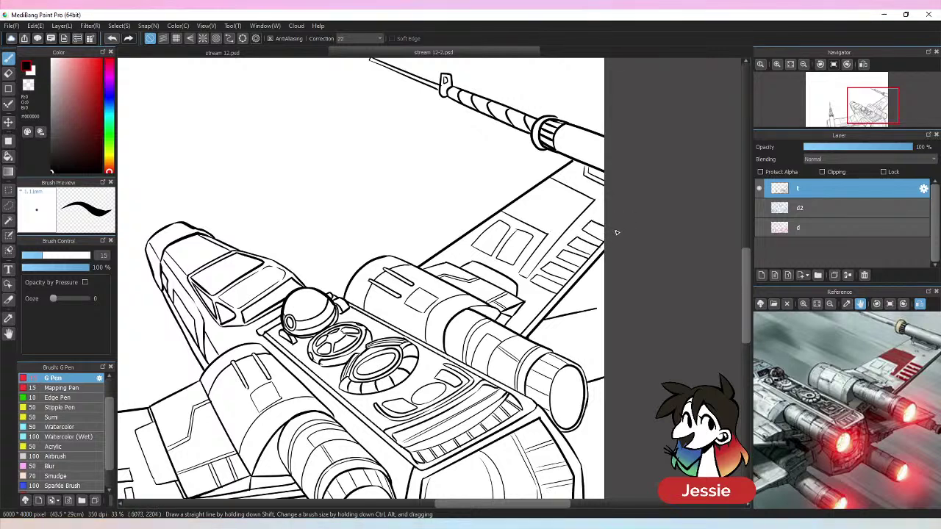
key(e)
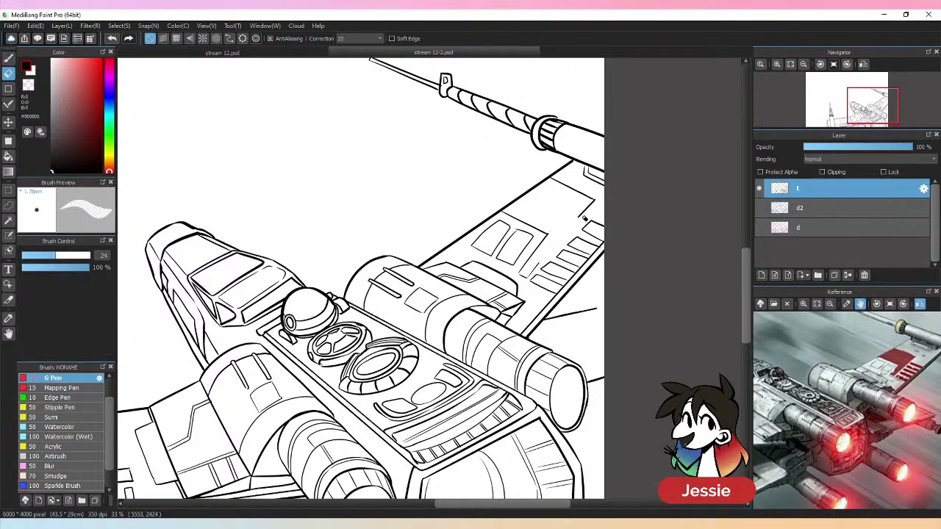
key(b)
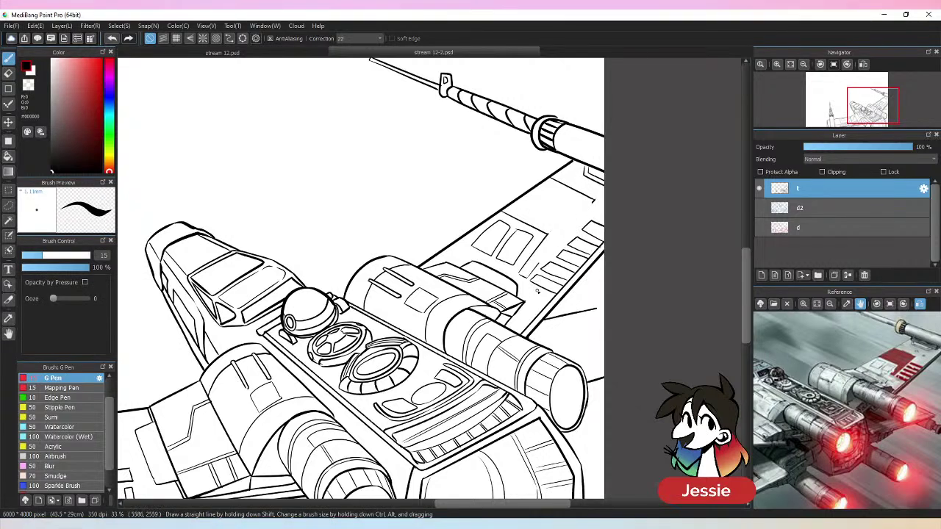
- Show the blue sketch layer d2 and keep the pink sketch layer d hidden
key(ctrl+minus)
key(ctrl+minus)
key(ctrl+minus)
key(ctrl+plus)
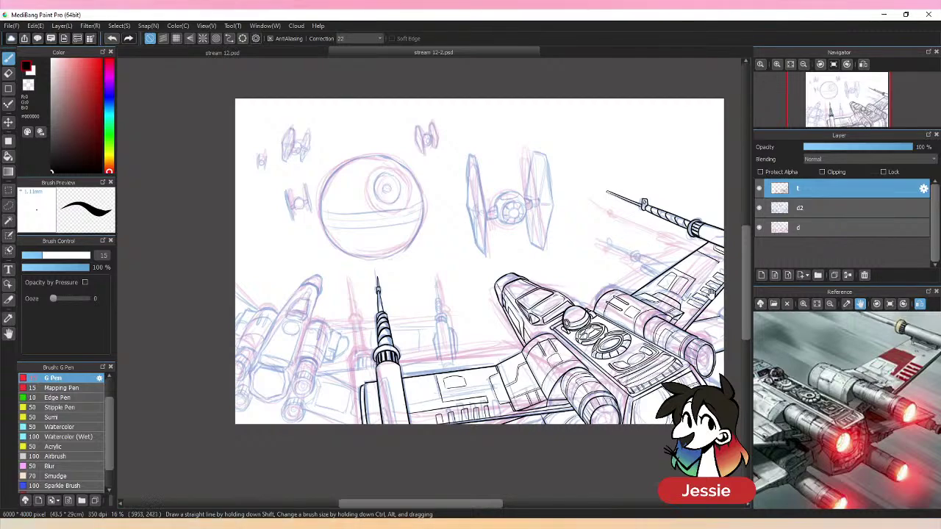
drag(650, 304, 391, 296)
click(761, 228)
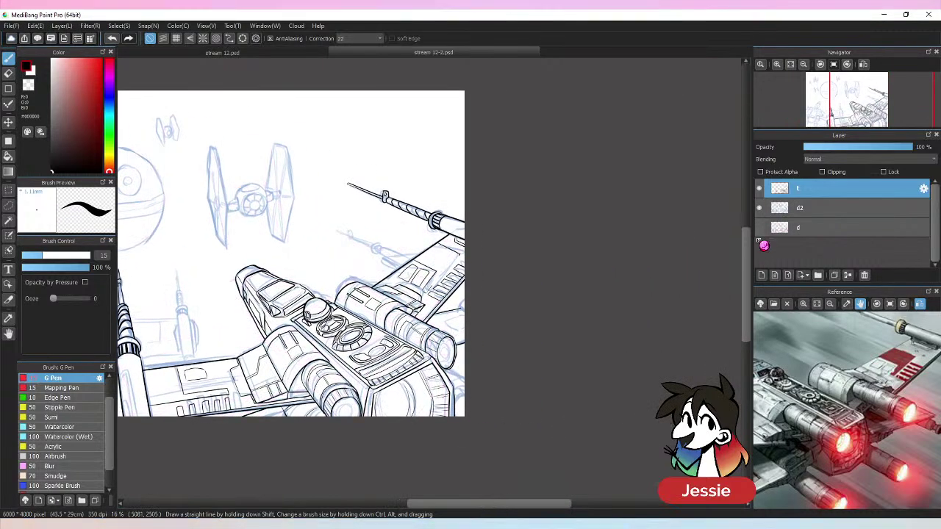
- Ink the long panel line beside the row of slots on the far wing, joining it to the outer corner
key(ctrl+plus)
key(ctrl+plus)
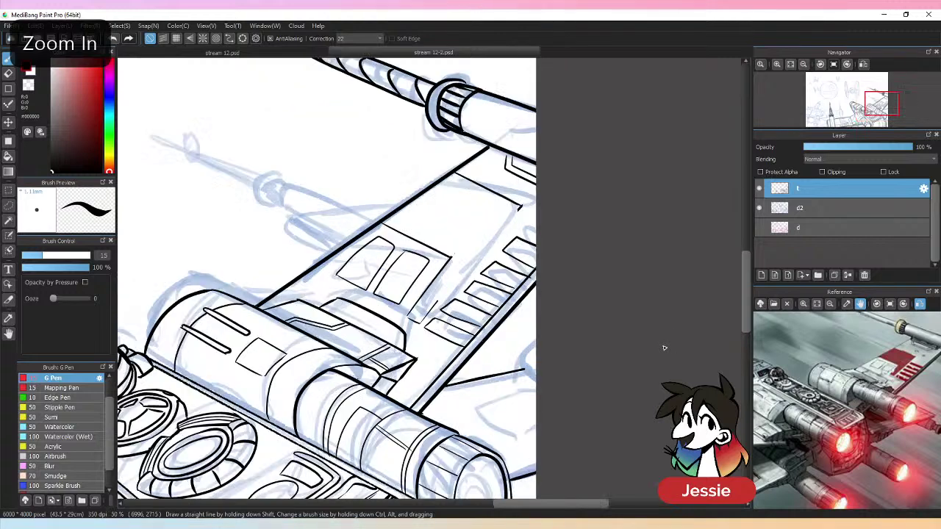
drag(417, 322, 519, 213)
key(ctrl+z)
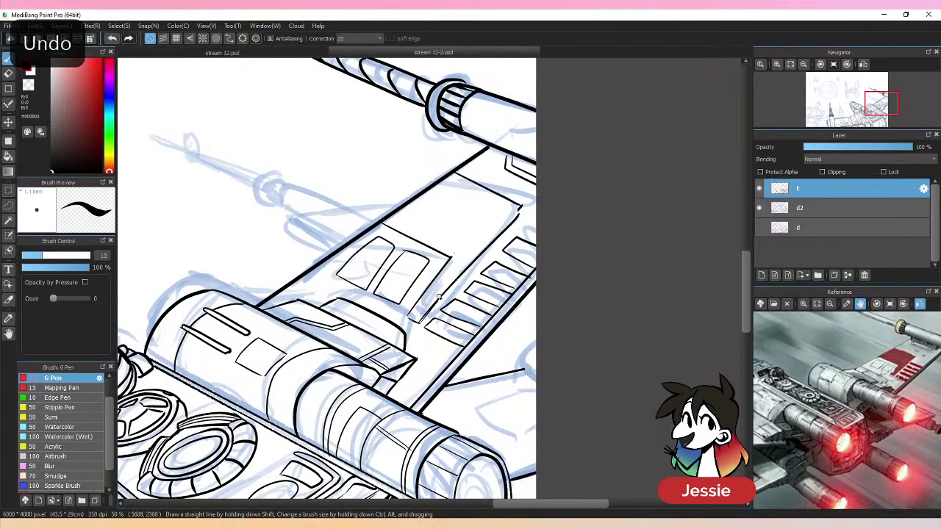
drag(417, 319, 520, 212)
key(ctrl+z)
drag(417, 320, 521, 212)
key(e)
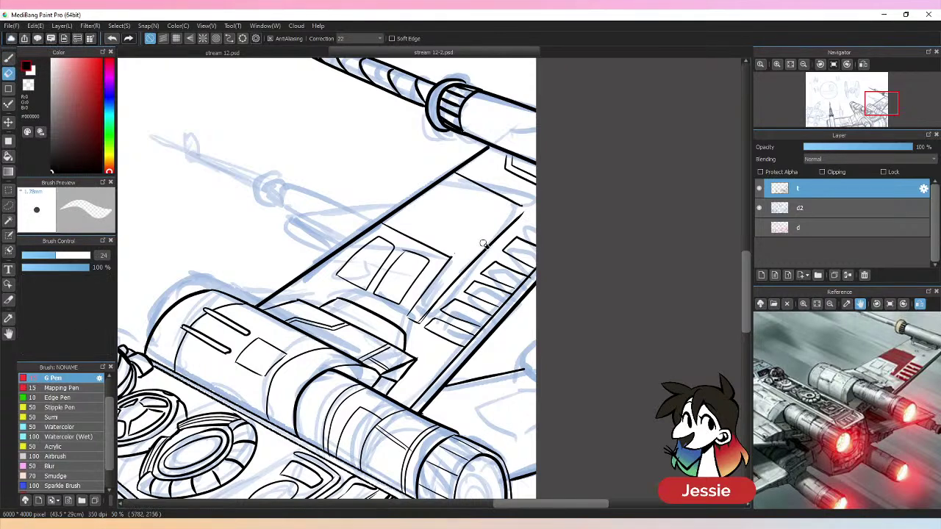
key(b)
key(ctrl+plus)
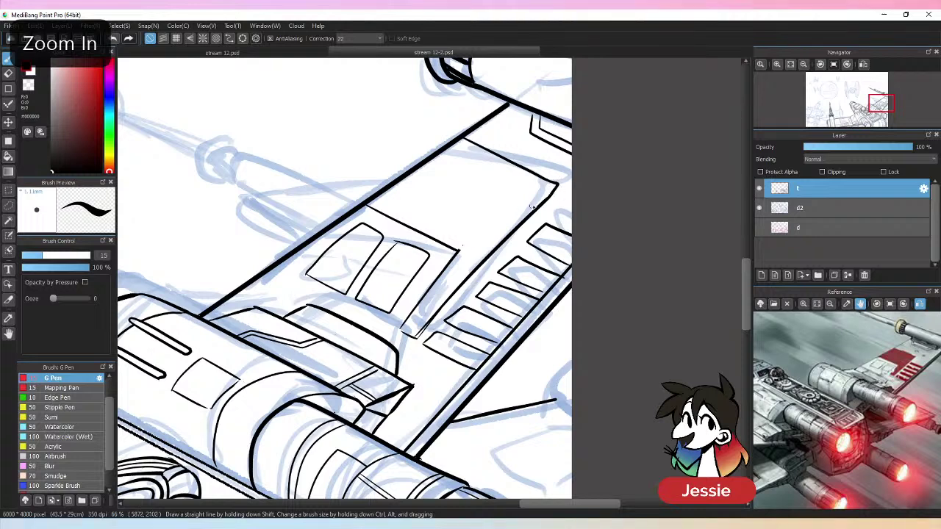
- Clean up both ends of the long panel line, trimming the inner corner and tidying the outer corner
key(e)
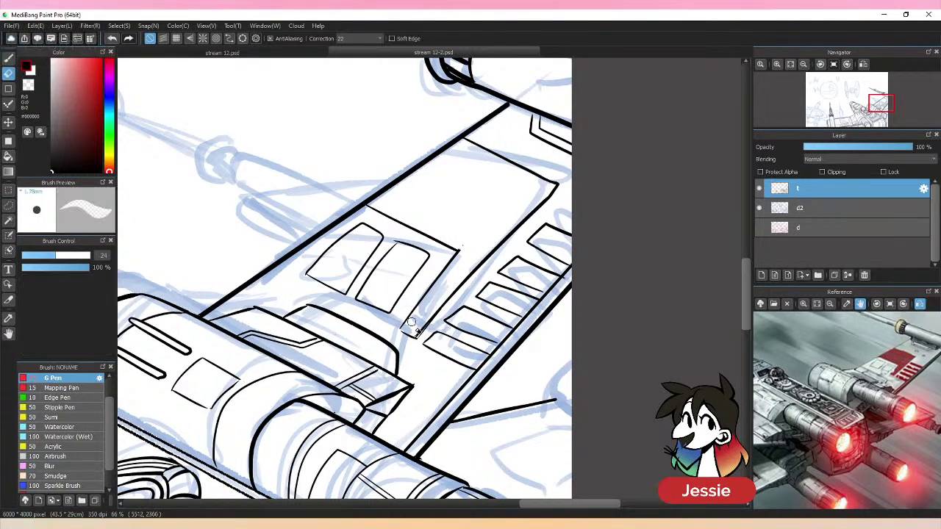
drag(422, 335, 444, 313)
key(ctrl+z)
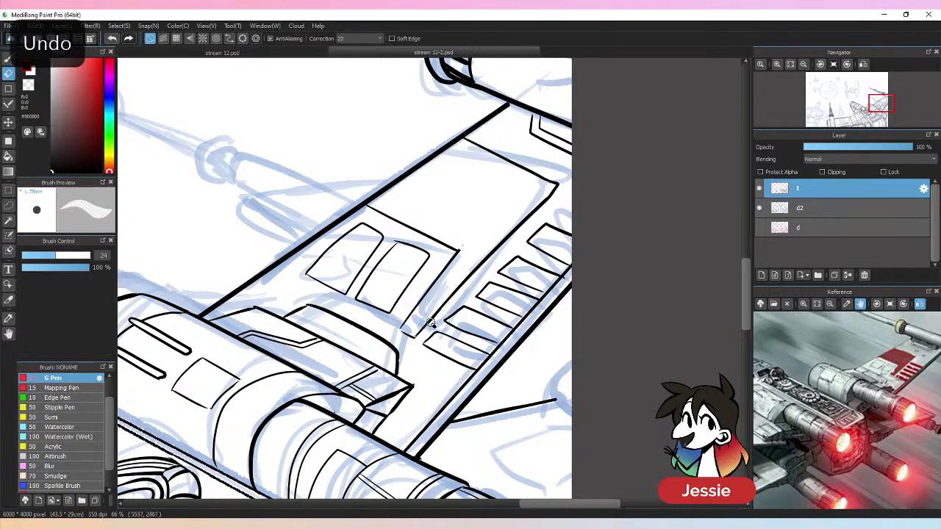
key(b)
key(ctrl+minus)
key(ctrl+minus)
key(ctrl+minus)
key(ctrl+plus)
key(ctrl+plus)
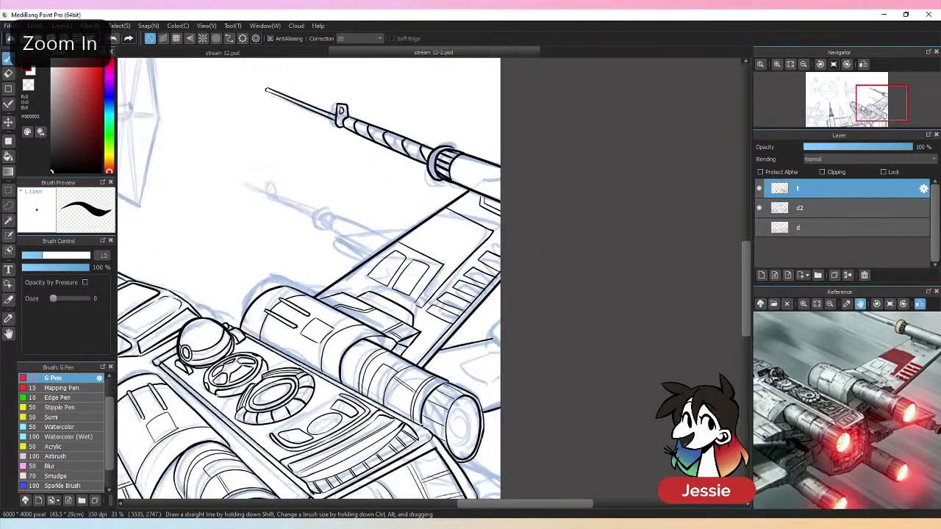
key(e)
key(b)
key(ctrl+plus)
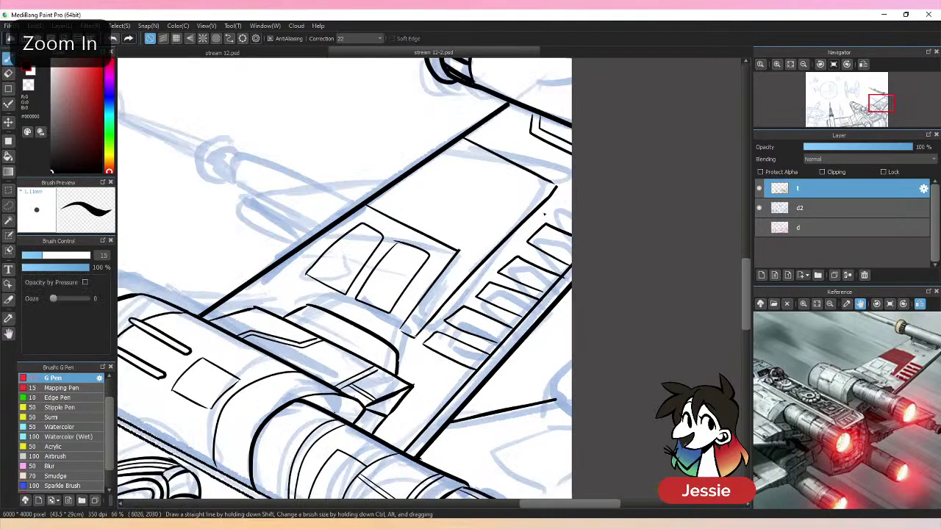
key(ctrl+minus)
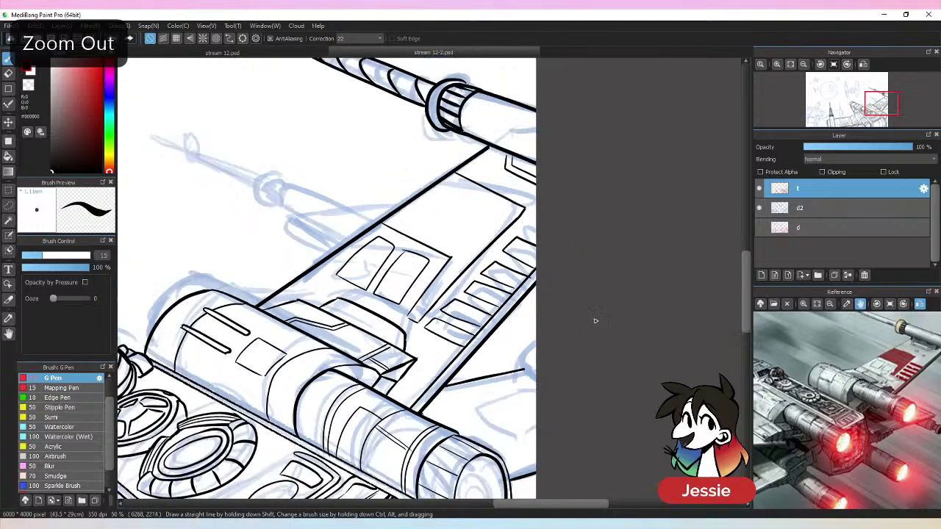
- Hide the sketch layer d2 to check the X-wing line art on its own
key(ctrl+minus)
key(ctrl+minus)
drag(371, 356, 526, 297)
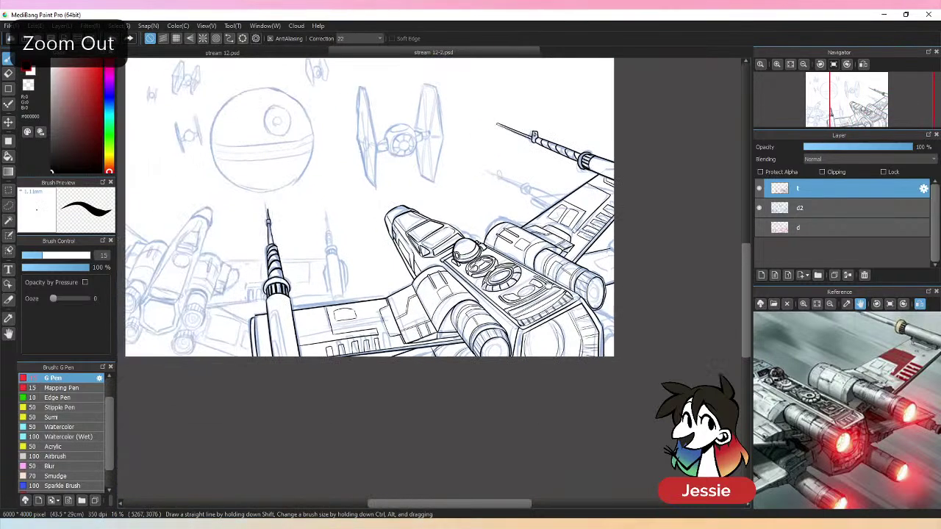
click(759, 208)
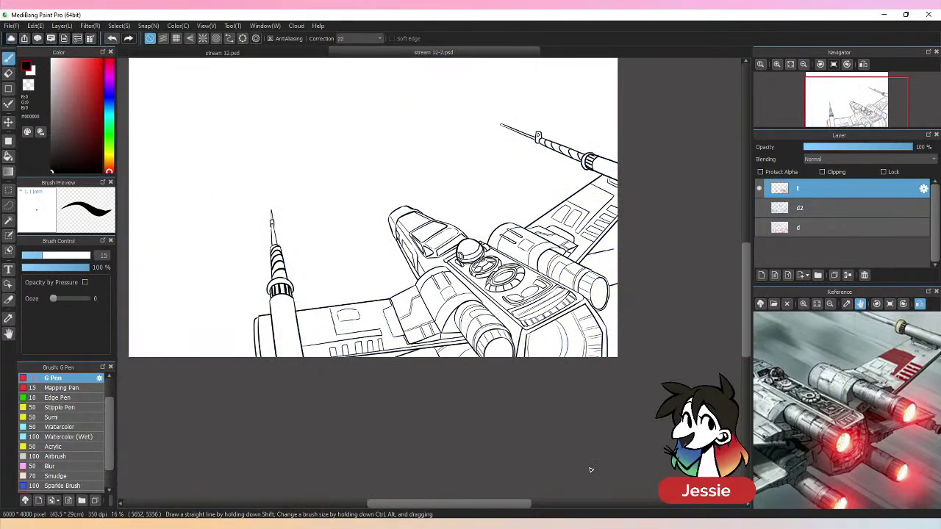
key(ctrl+plus)
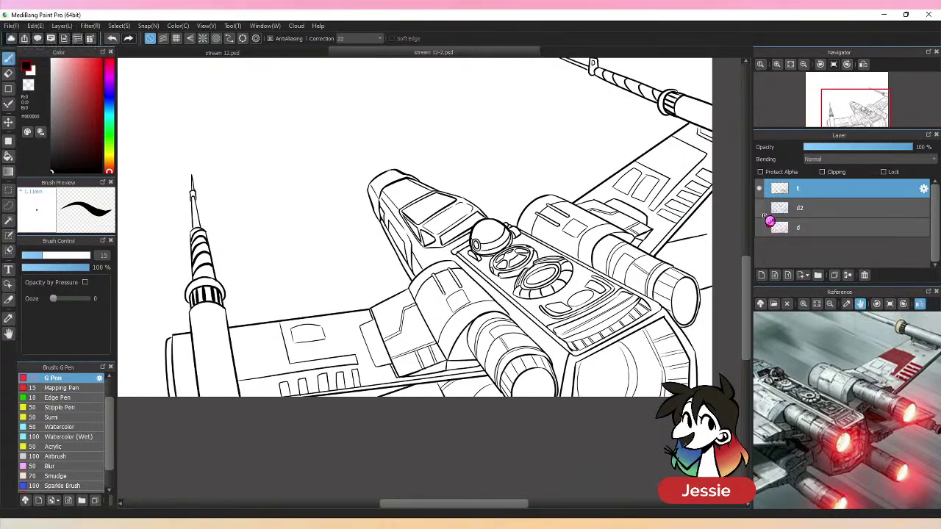
- Reframe the reference image to examine the X-wing's fuselage, engines and lower wings
click(830, 304)
click(831, 304)
drag(785, 365, 816, 357)
click(803, 304)
click(803, 304)
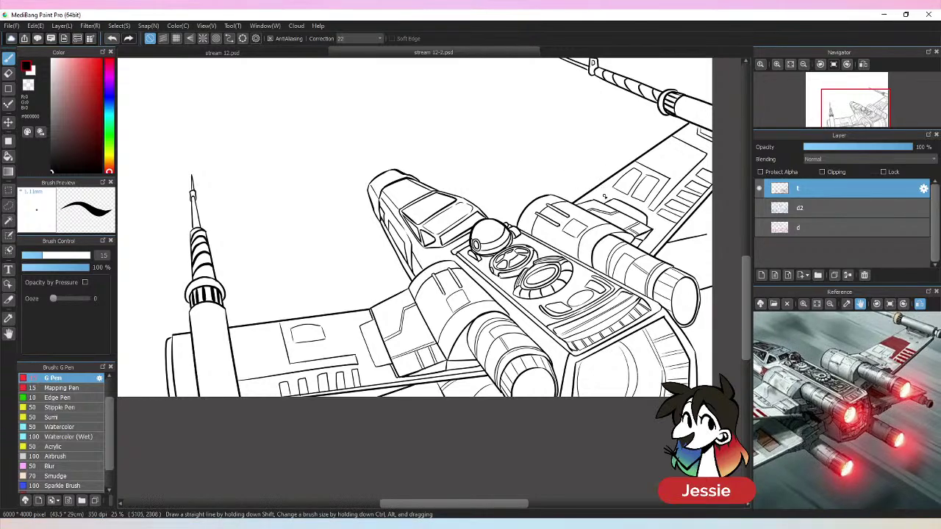
- Ink a pointed panel on the lower far wing, just behind the far engine
key(ctrl+plus)
drag(702, 260, 470, 287)
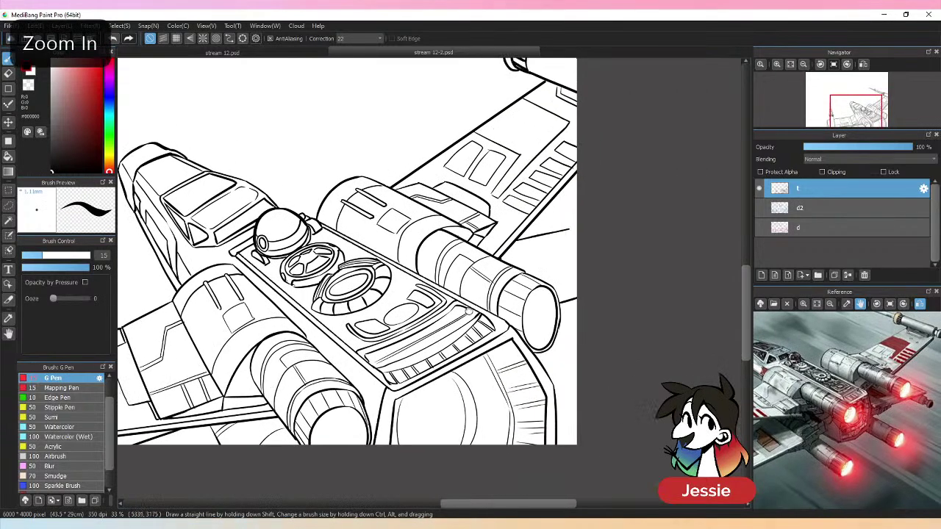
key(ctrl+plus)
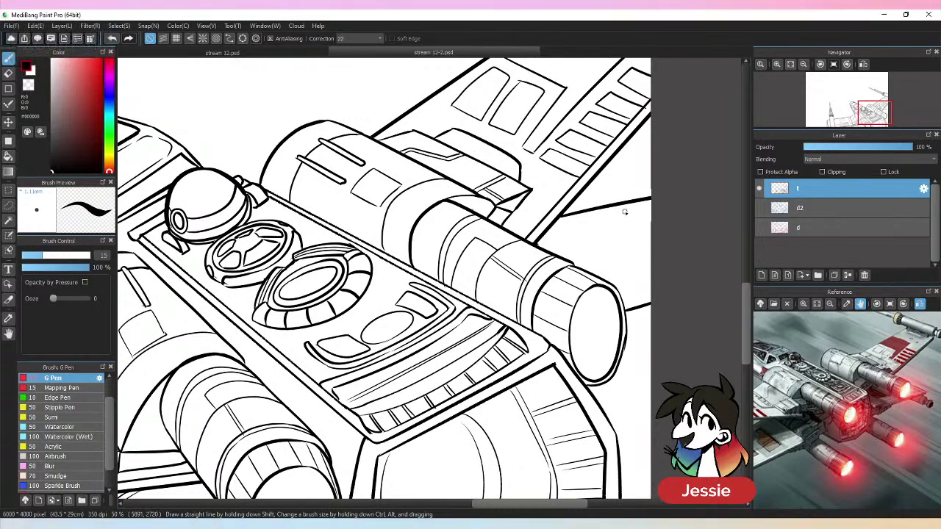
mouse_move(553, 221)
mouse_down()
mouse_move(614, 246)
mouse_move(562, 260)
mouse_move(619, 241)
mouse_up()
key(ctrl+z)
drag(579, 272, 629, 250)
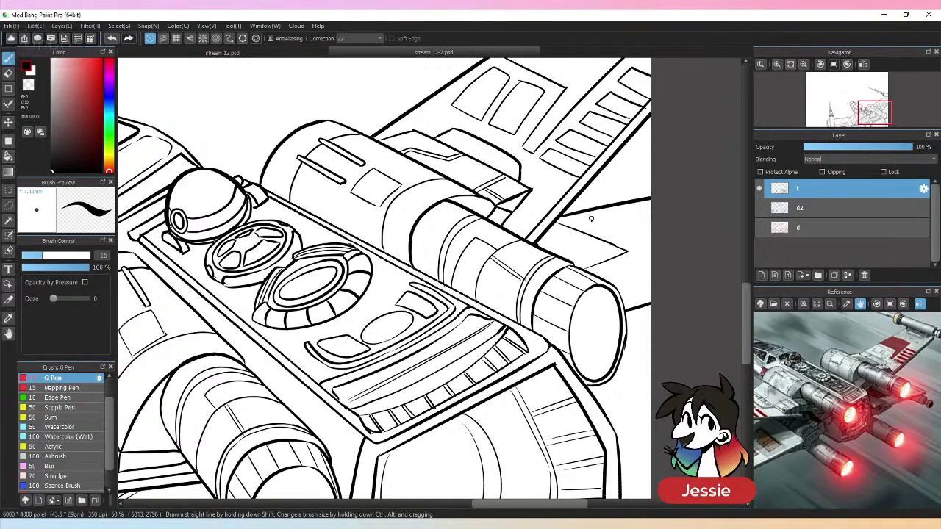
key(ctrl+minus)
key(ctrl+minus)
key(ctrl+plus)
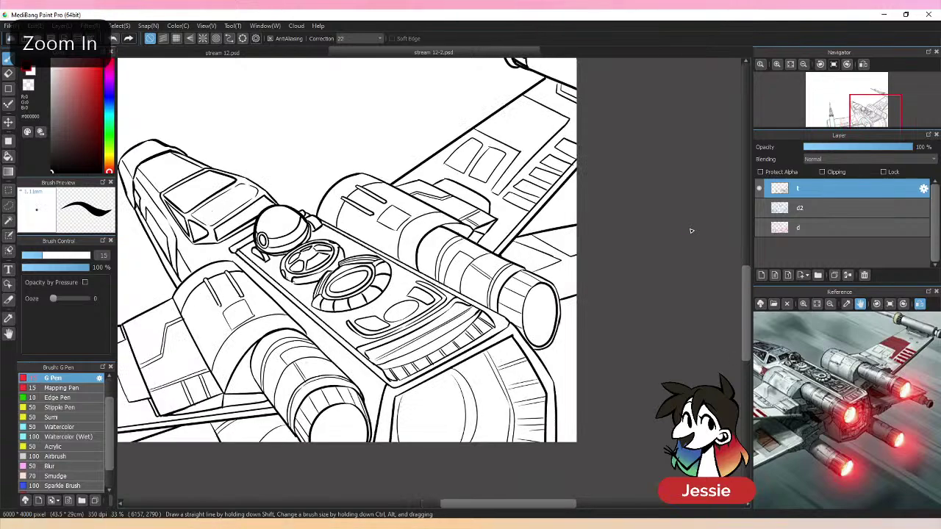
- Ink the visible piece of the lower far engine beside the rear hull at the canvas's bottom corner
key(ctrl+plus)
key(ctrl+minus)
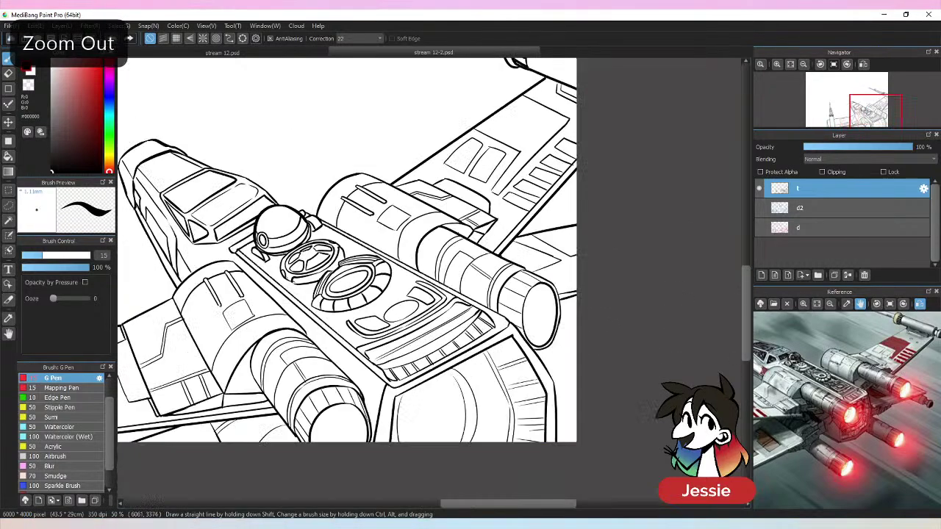
key(ctrl+minus)
key(ctrl+plus)
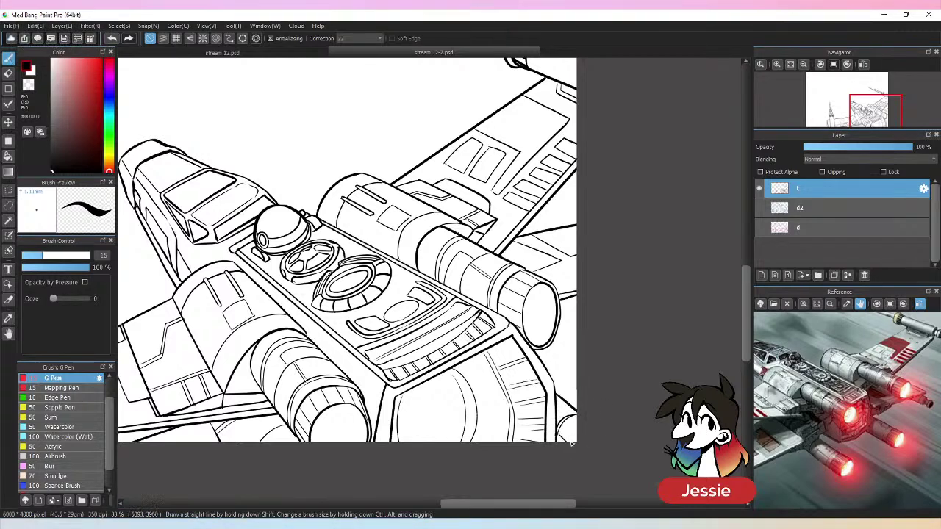
key(ctrl+minus)
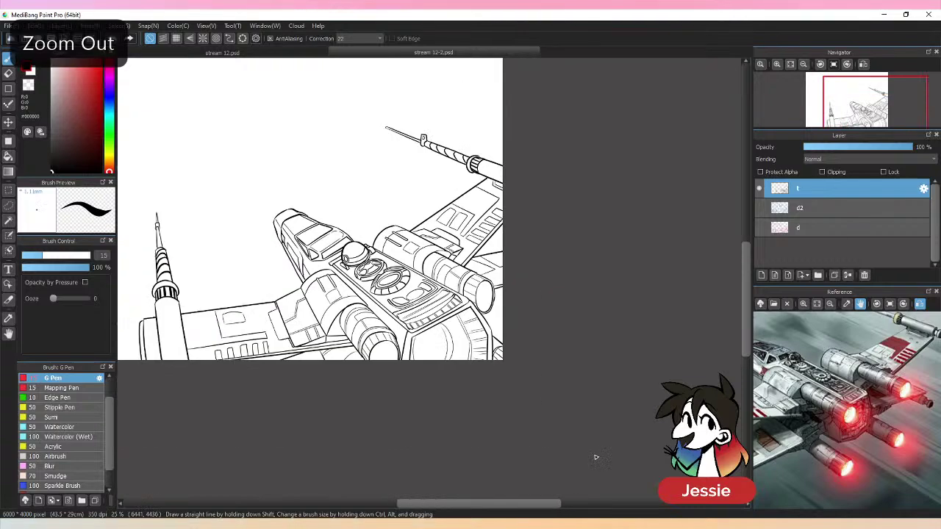
key(ctrl+plus)
key(ctrl+plus)
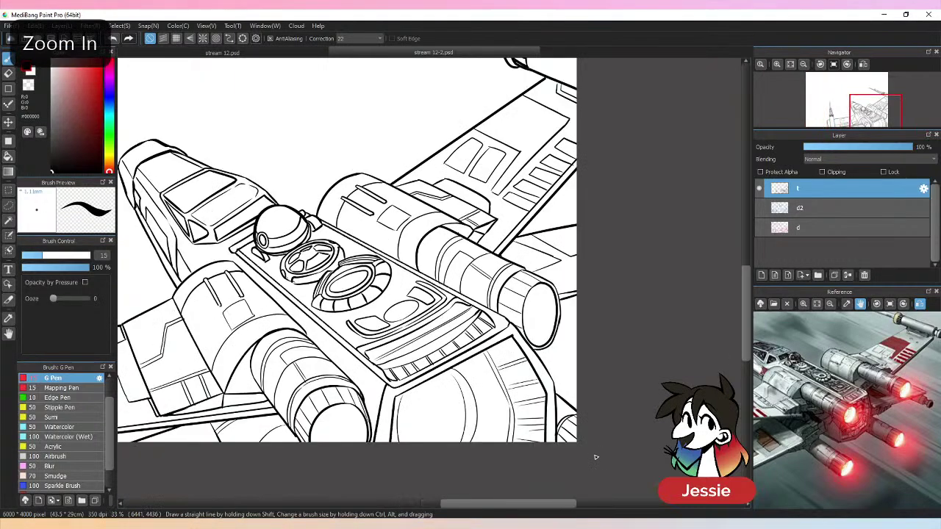
- Erase the lower far wing's edge line beside the far engine nozzle and ink it again below the nozzle
key(e)
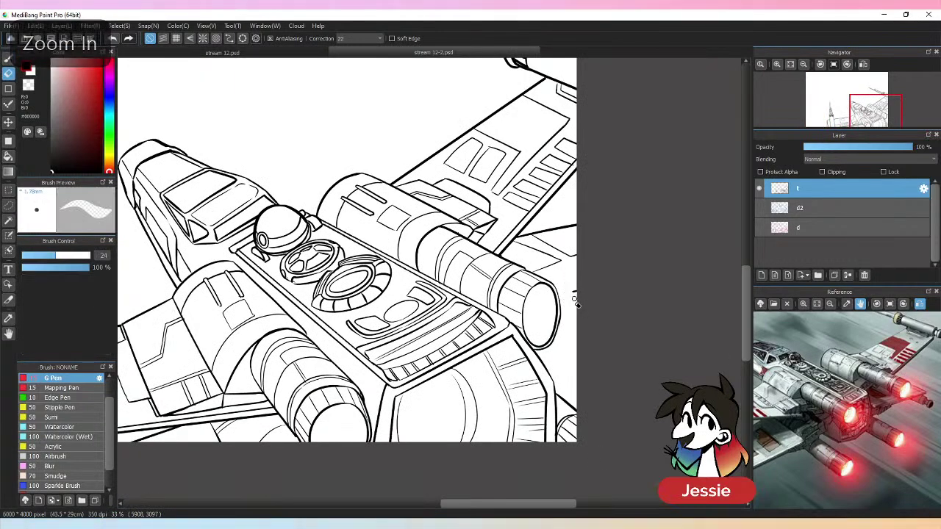
key(b)
drag(544, 372, 643, 336)
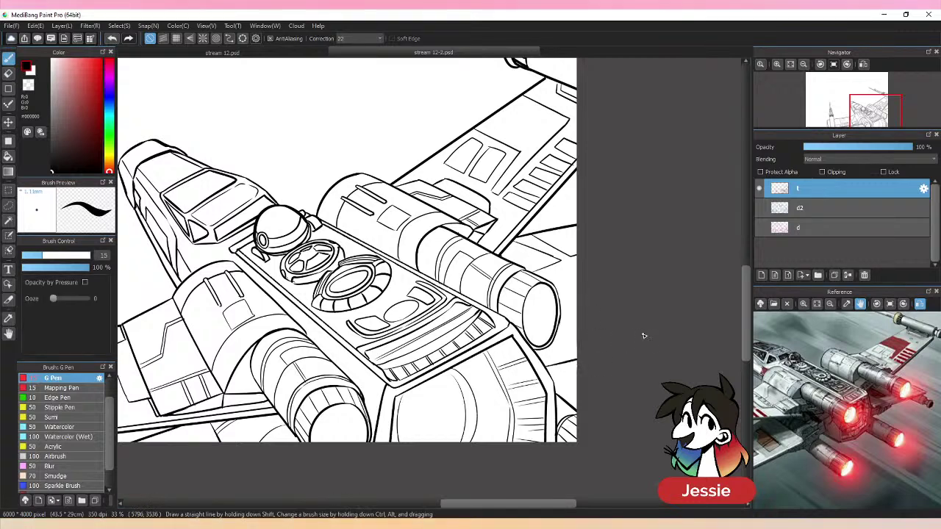
- Save the drawing
key(ctrl+minus)
key(ctrl+minus)
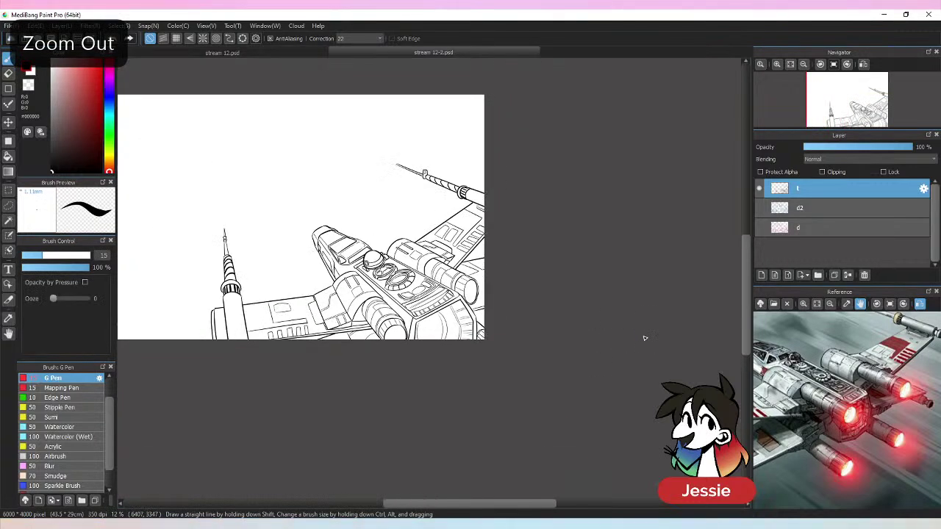
key(ctrl+s)
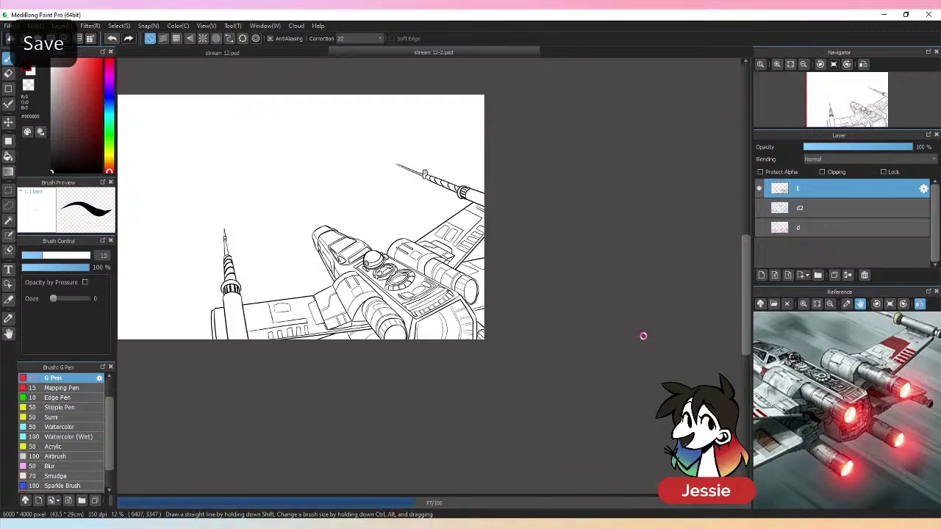
- Show the sketch layer d2 again, leaving the sketch layer d hidden
drag(390, 229, 538, 280)
click(758, 227)
click(758, 208)
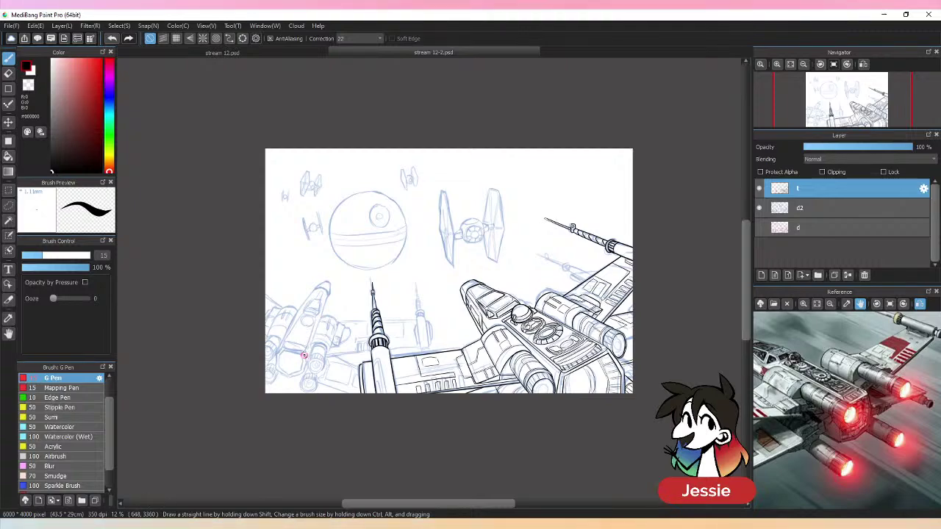
- Bring the reference X-wing's nose into view and ink the curved nose cap of the background X-wing
key(ctrl+plus)
mouse_move(283, 323)
mouse_down()
mouse_move(357, 357)
mouse_move(473, 299)
mouse_move(555, 294)
mouse_up()
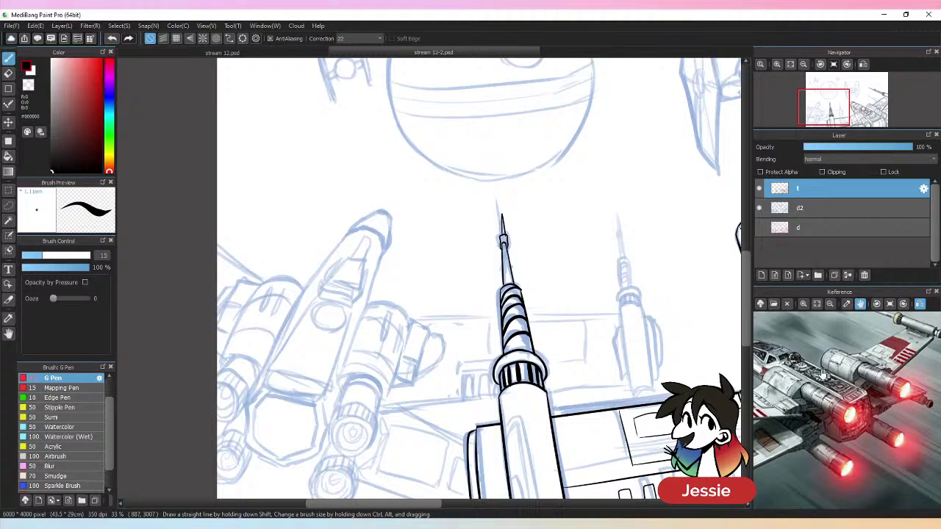
drag(822, 375, 857, 393)
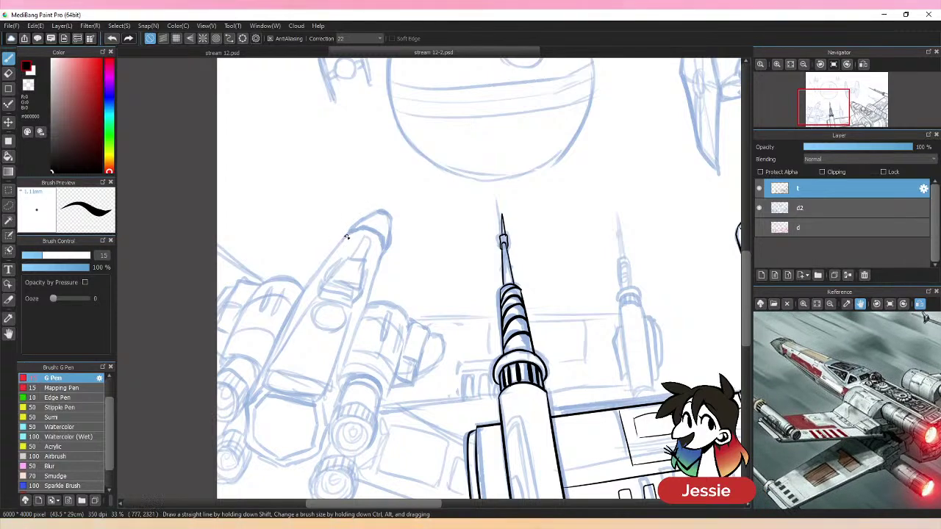
drag(379, 230, 381, 255)
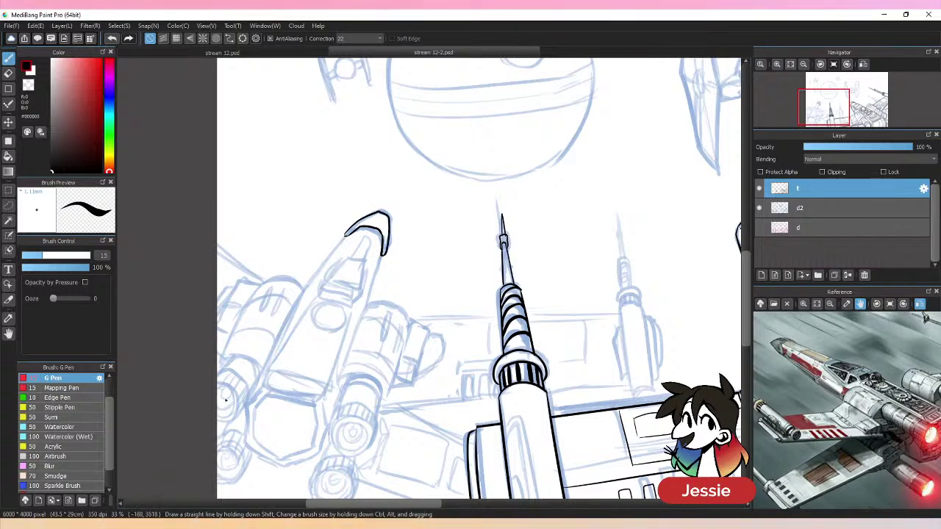
mouse_move(348, 254)
mouse_down()
mouse_move(314, 290)
mouse_move(329, 275)
mouse_move(317, 297)
mouse_move(332, 297)
mouse_move(316, 297)
mouse_move(357, 298)
mouse_up()
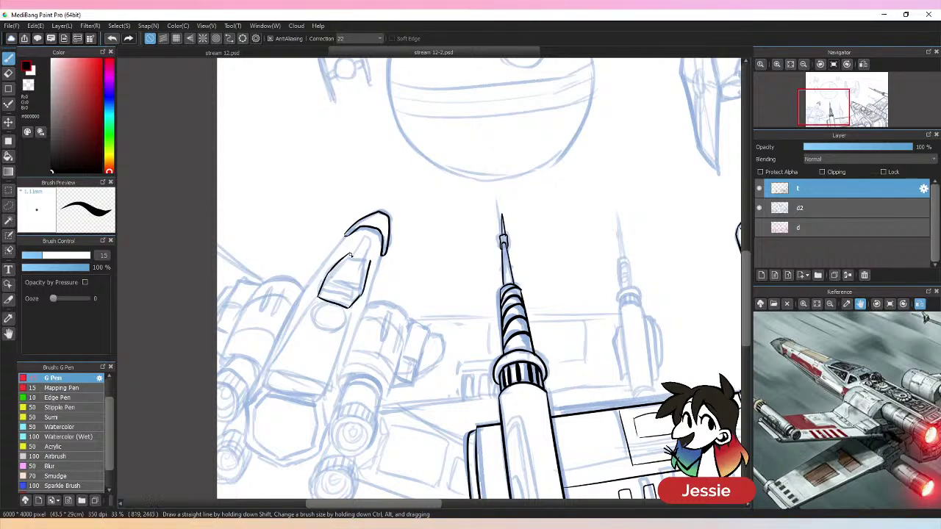
key(ctrl+z)
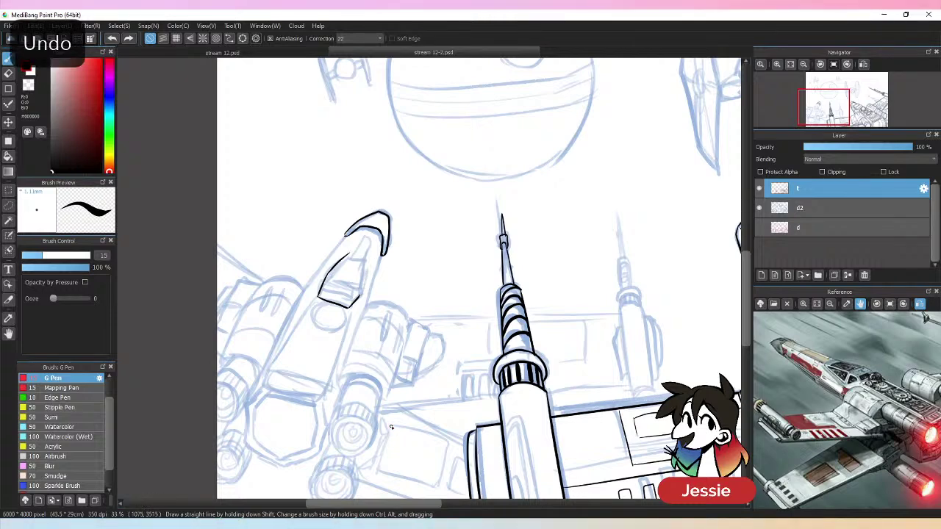
key(ctrl+z)
key(ctrl+z)
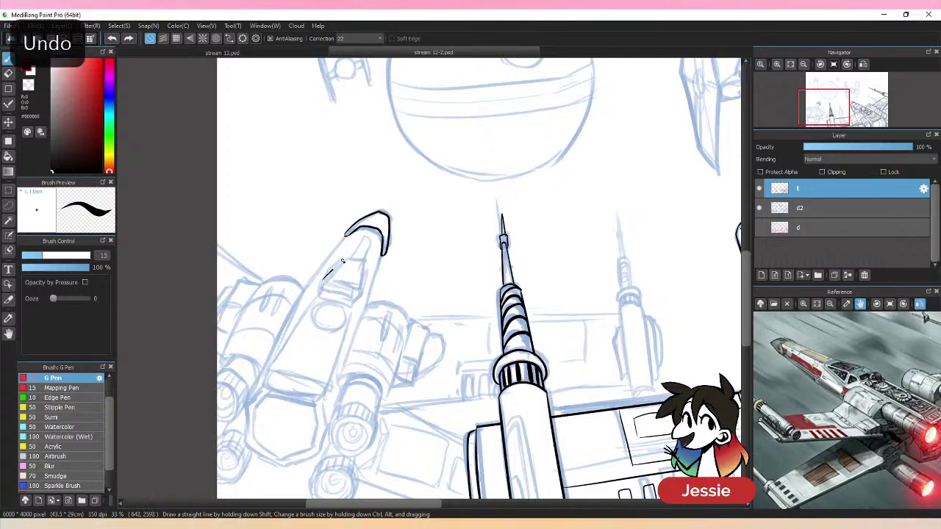
- Ink the six-sided cockpit canopy outline on the background X-wing behind the nose cap
mouse_move(343, 261)
mouse_down()
mouse_move(351, 254)
mouse_move(344, 258)
mouse_move(364, 271)
mouse_move(364, 296)
mouse_move(323, 285)
mouse_move(321, 301)
mouse_up()
key(ctrl+z)
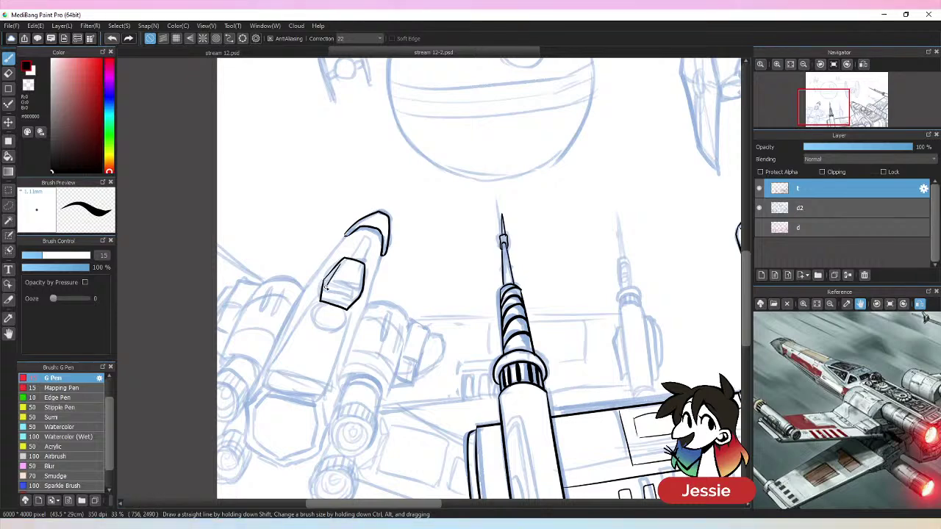
key(ctrl+z)
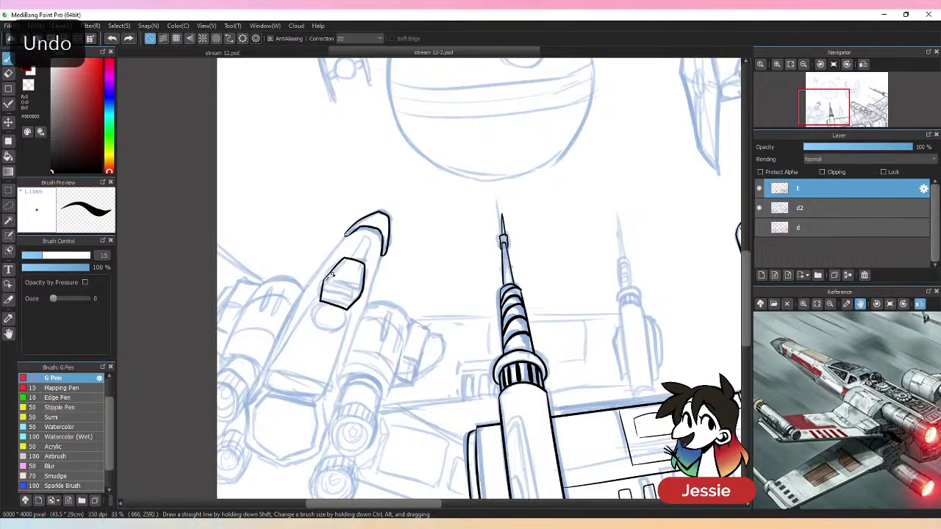
- Ink the side window frames and the central windshield pane inside the background X-wing's canopy outline
drag(329, 283, 346, 263)
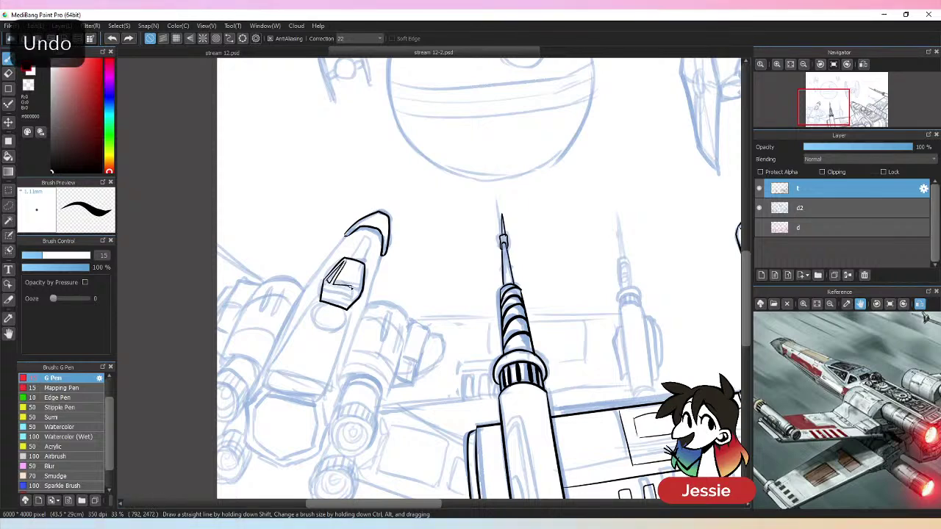
key(ctrl+z)
mouse_move(331, 278)
mouse_down()
mouse_move(333, 288)
mouse_move(337, 268)
mouse_move(336, 288)
mouse_up()
key(ctrl+z)
key(ctrl+z)
key(ctrl+z)
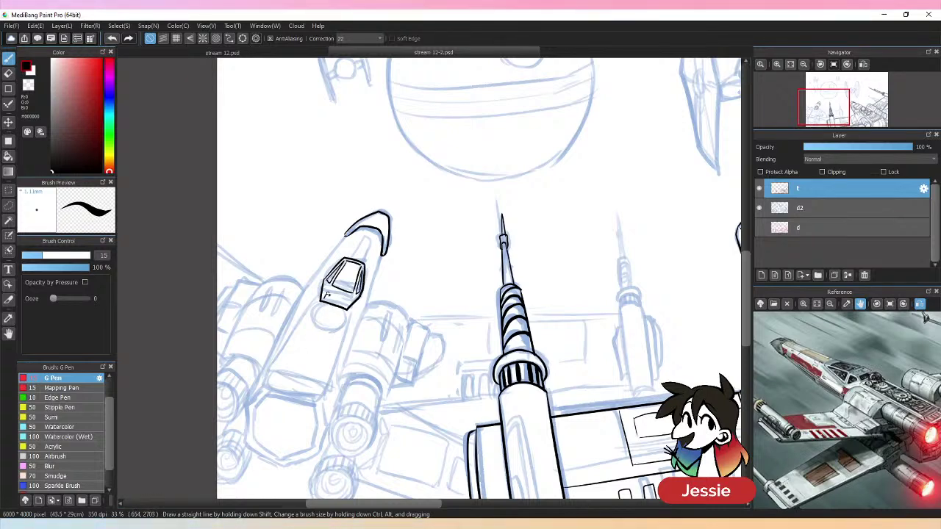
key(ctrl+z)
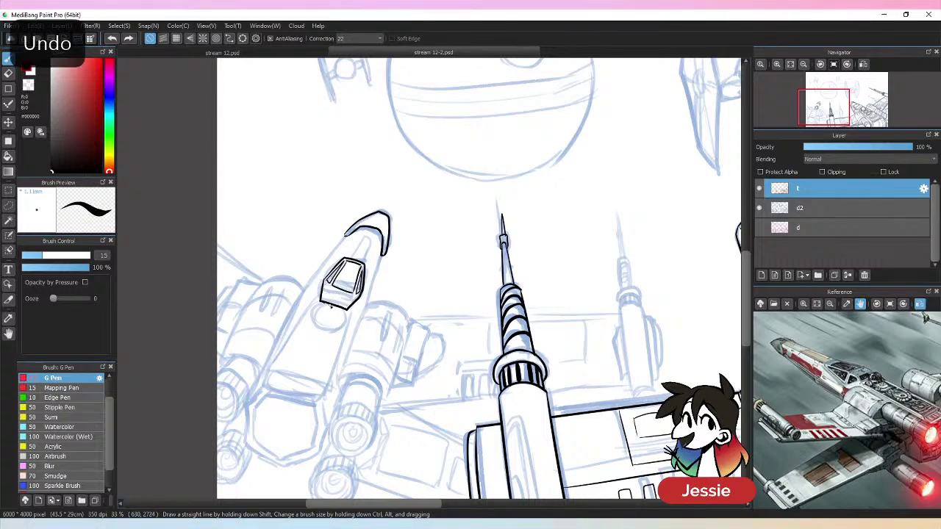
- Erase the rear edge of the background X-wing's canopy outline and ink it again
key(e)
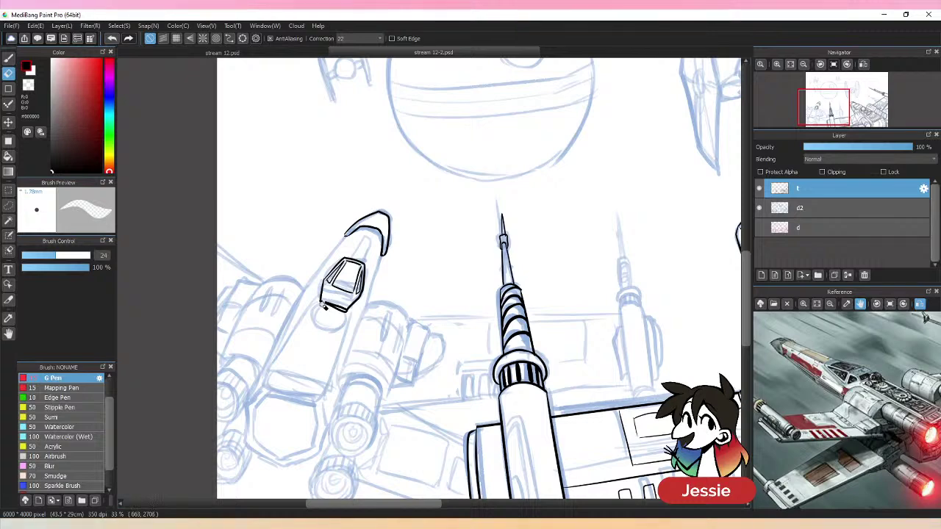
drag(329, 307, 346, 314)
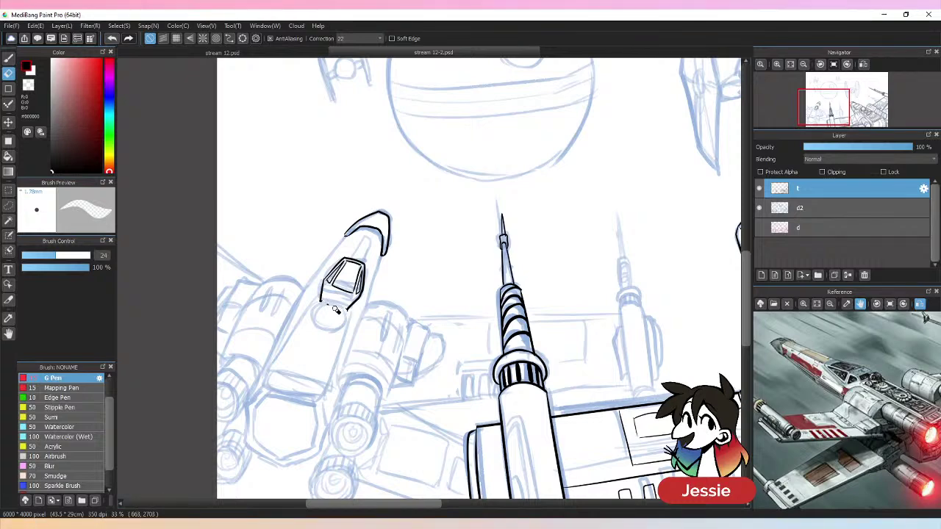
key(b)
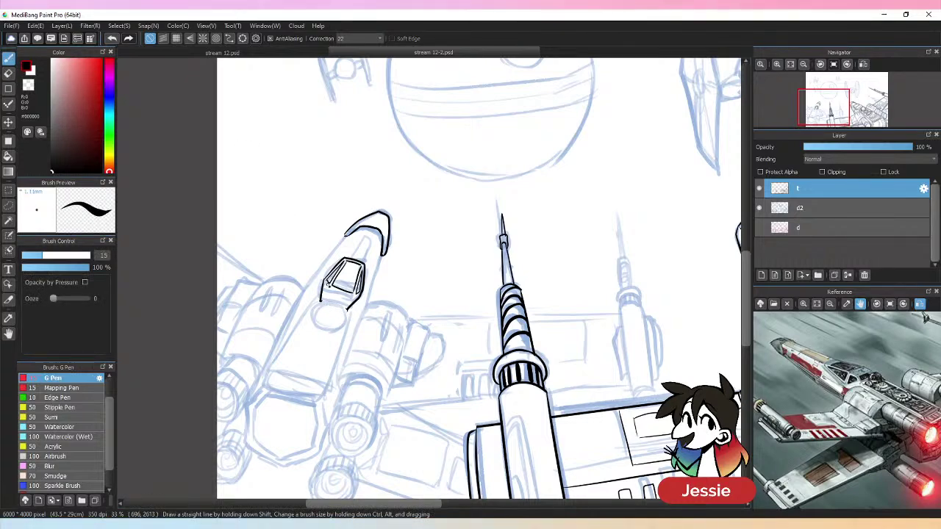
key(ctrl+plus)
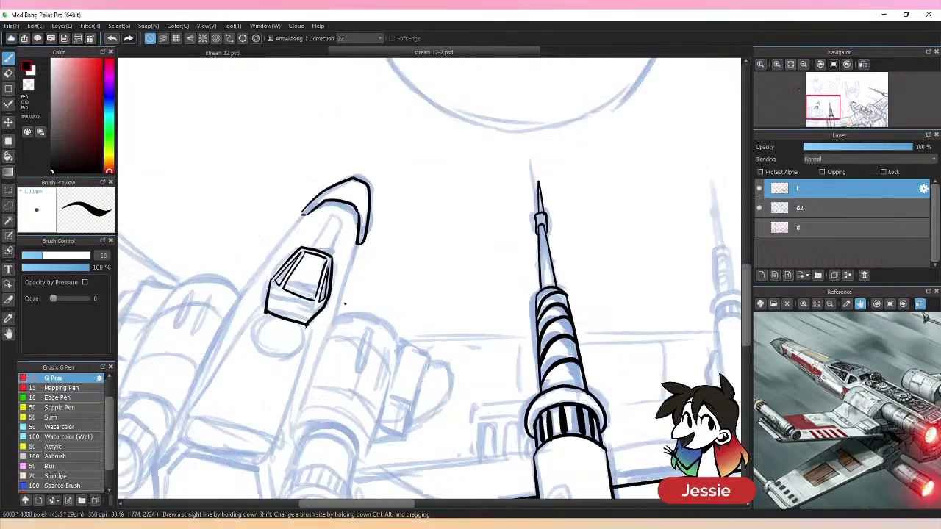
- Ink the narrow rear panel and its corner frame lines inside the background X-wing's canopy
key(e)
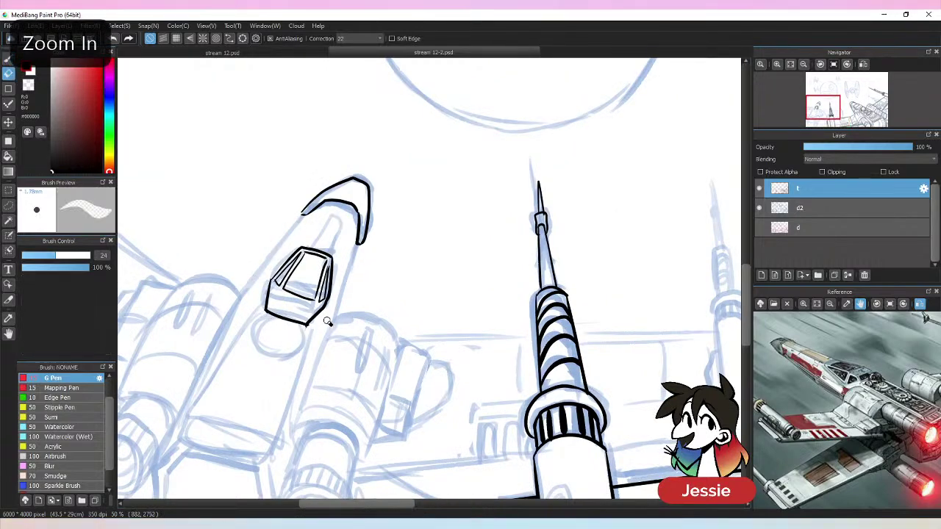
key(b)
drag(276, 303, 304, 317)
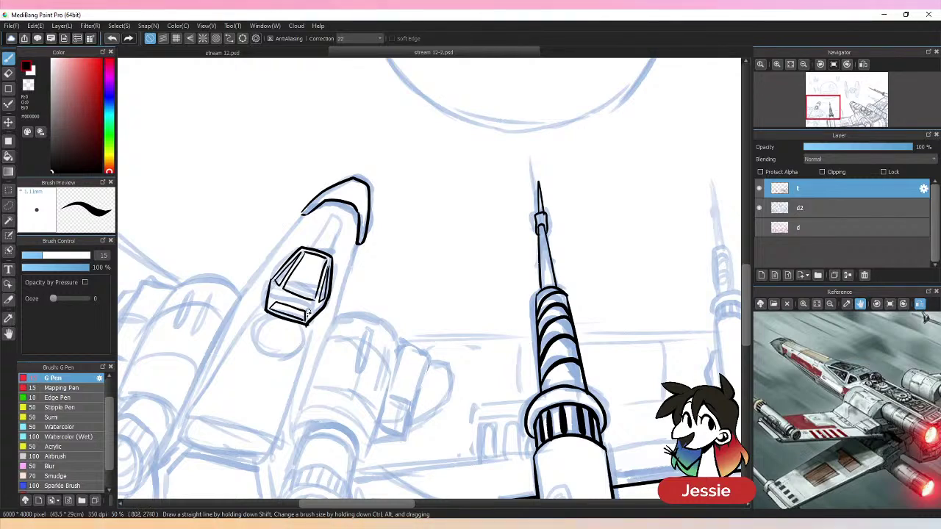
key(ctrl+z)
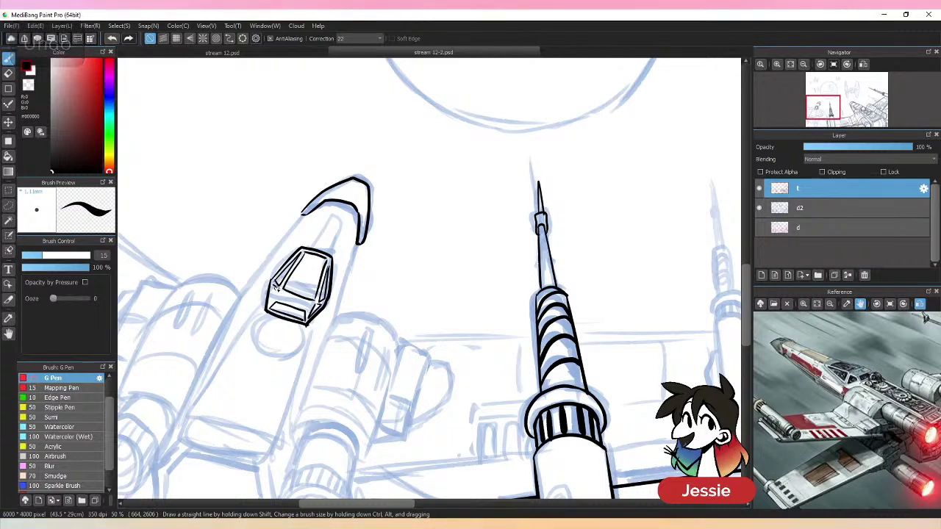
- Lasso the background X-wing's nose cap, transform it into line with the cockpit, and ink the hull edge nearest the foreground cannon
key(ctrl+minus)
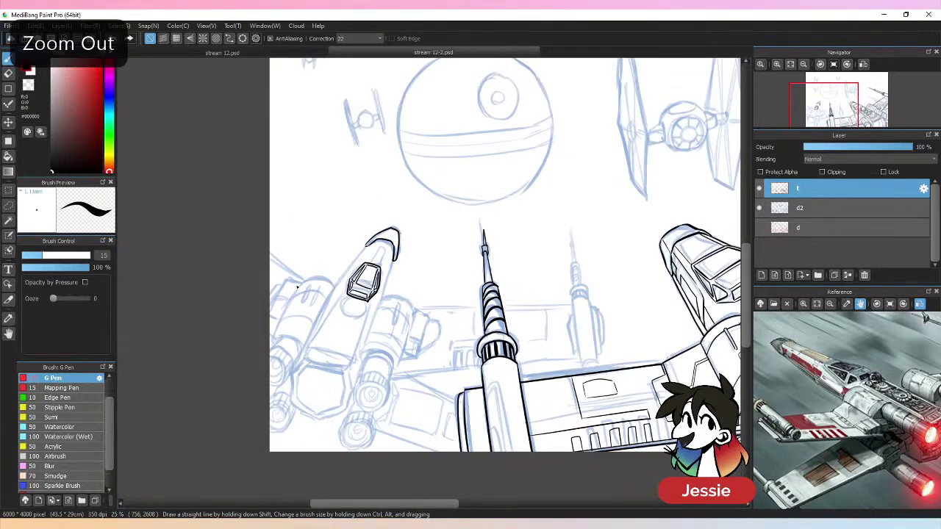
key(ctrl+plus)
key(e)
key(b)
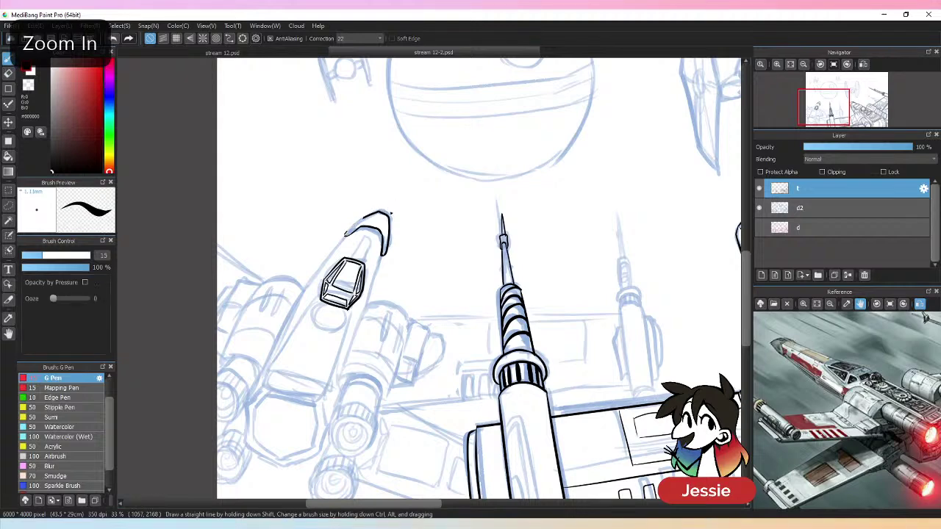
key(l)
mouse_move(390, 214)
mouse_down()
mouse_move(324, 238)
mouse_move(405, 212)
mouse_move(412, 237)
mouse_move(361, 213)
mouse_move(408, 250)
mouse_move(389, 185)
mouse_move(405, 162)
mouse_up()
key(ctrl+t)
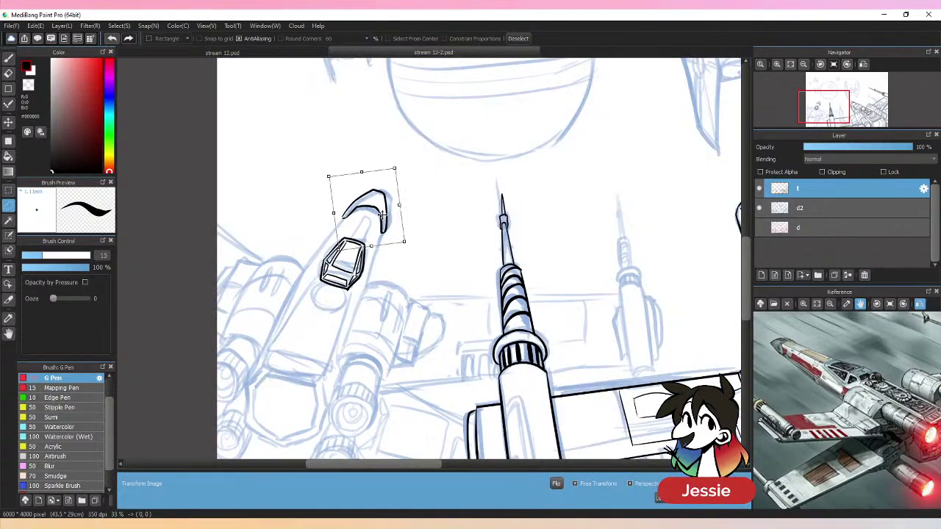
drag(380, 234, 366, 309)
key(Return)
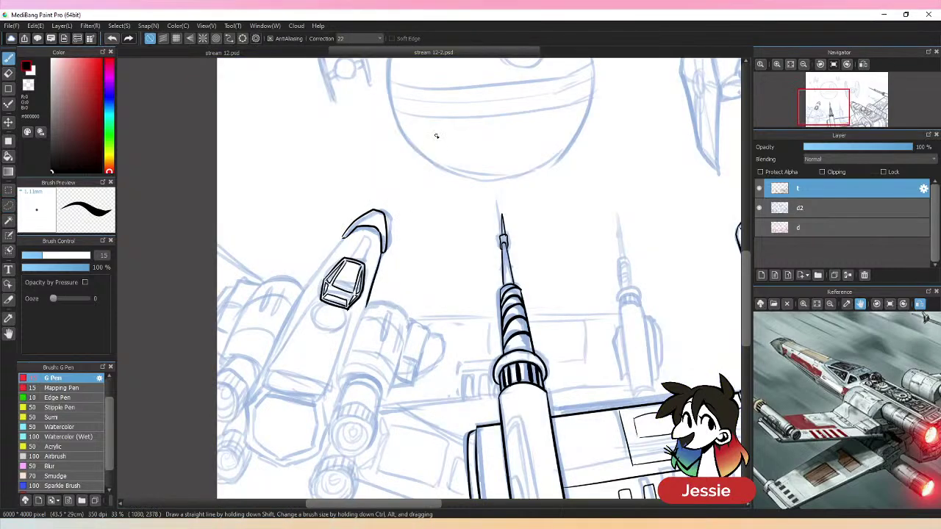
- Ink the background X-wing's outer hull edge from the nose cap back past the canopy
key(ctrl+z)
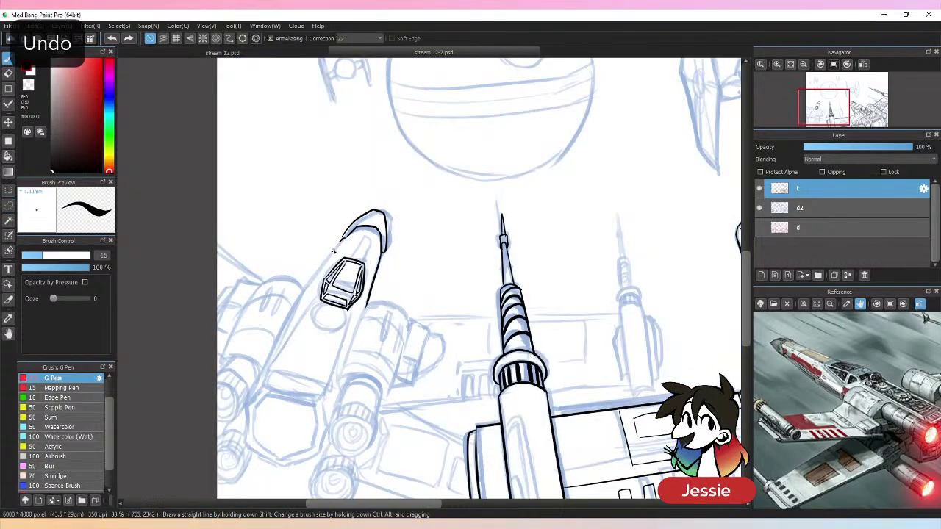
drag(333, 251, 309, 281)
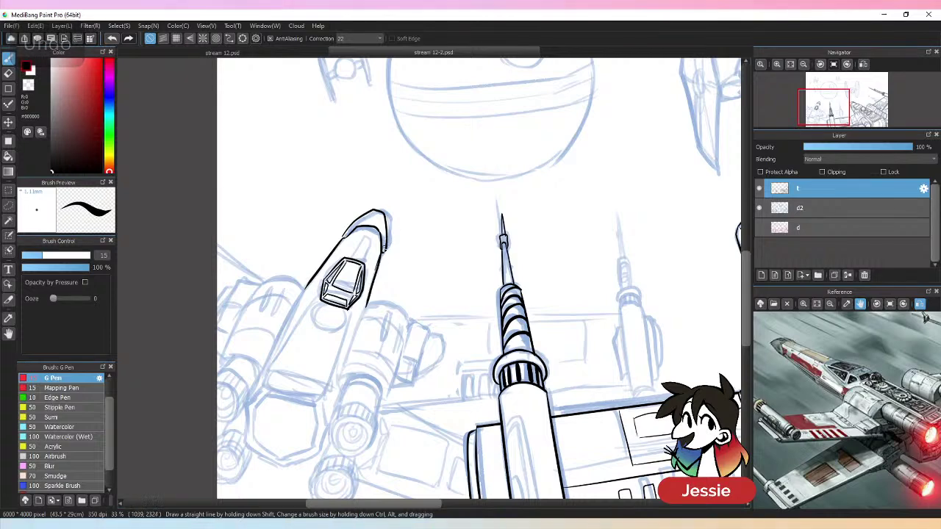
key(ctrl+plus)
key(e)
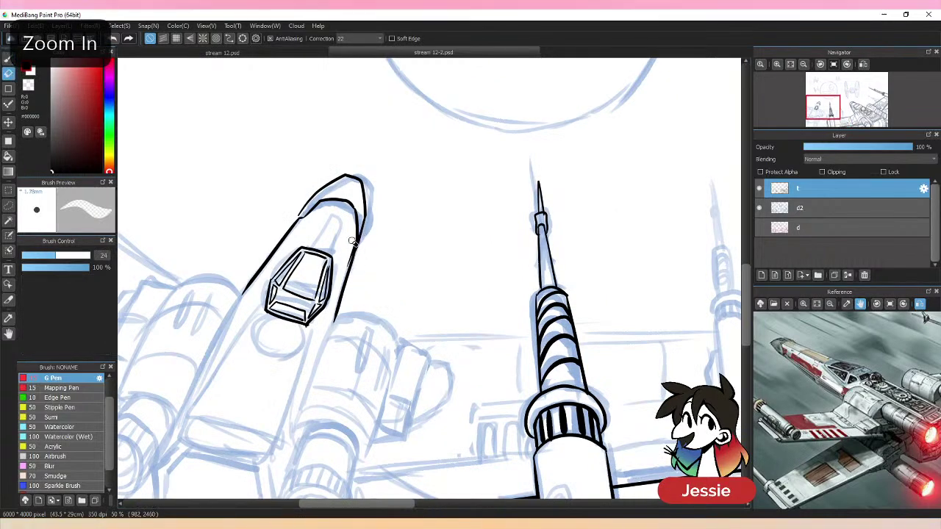
- Ink the narrow tapered panel between the background X-wing's canopy and its nose cap
key(p)
drag(306, 245, 330, 210)
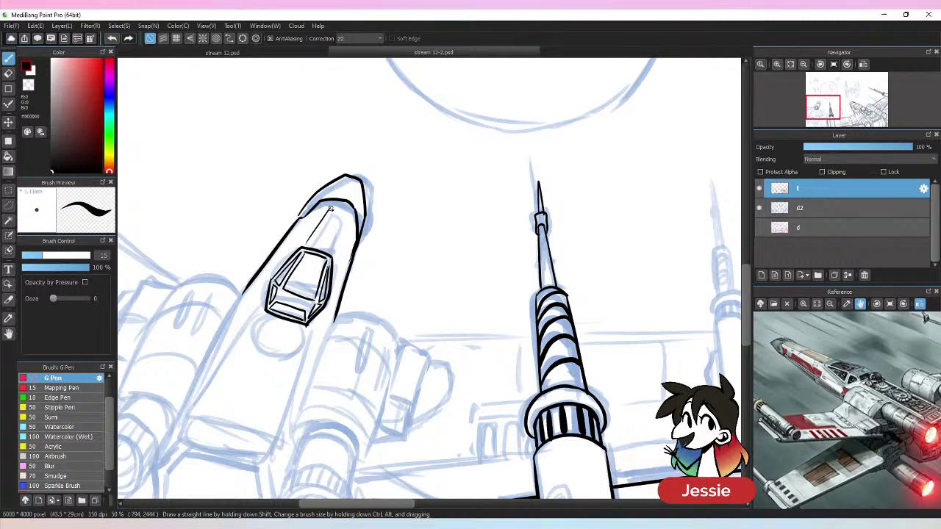
key(ctrl+minus)
key(ctrl+minus)
key(ctrl+minus)
key(ctrl+minus)
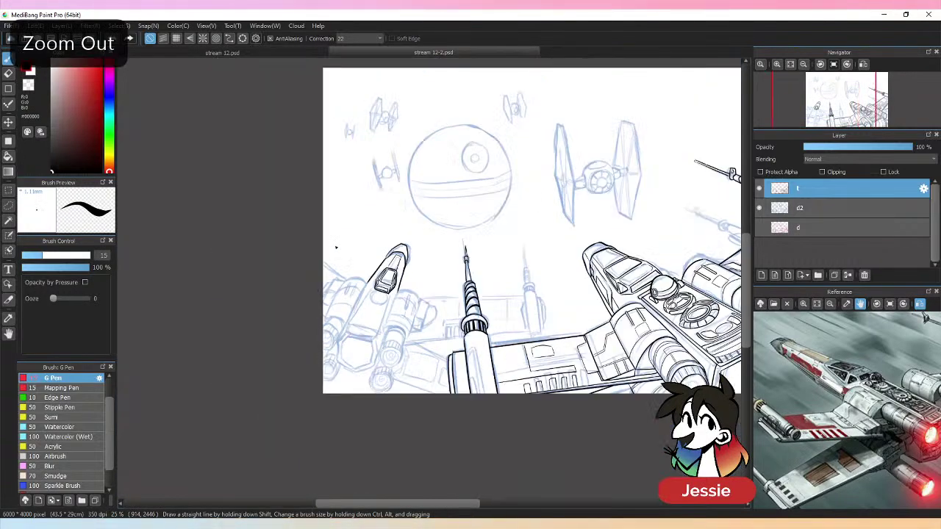
- Erase part of the canopy's rear edge and ink the round astromech droid dome directly behind it
key(ctrl+plus)
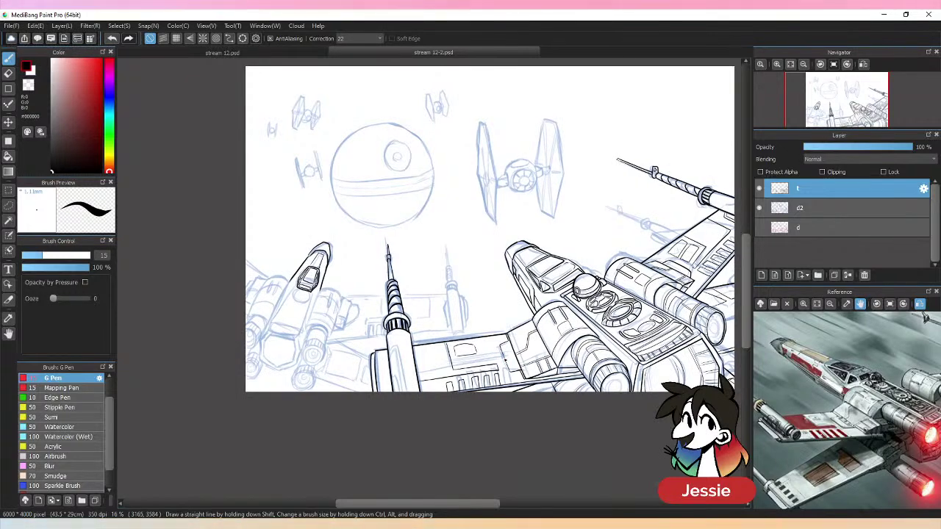
key(ctrl+plus)
key(ctrl+plus)
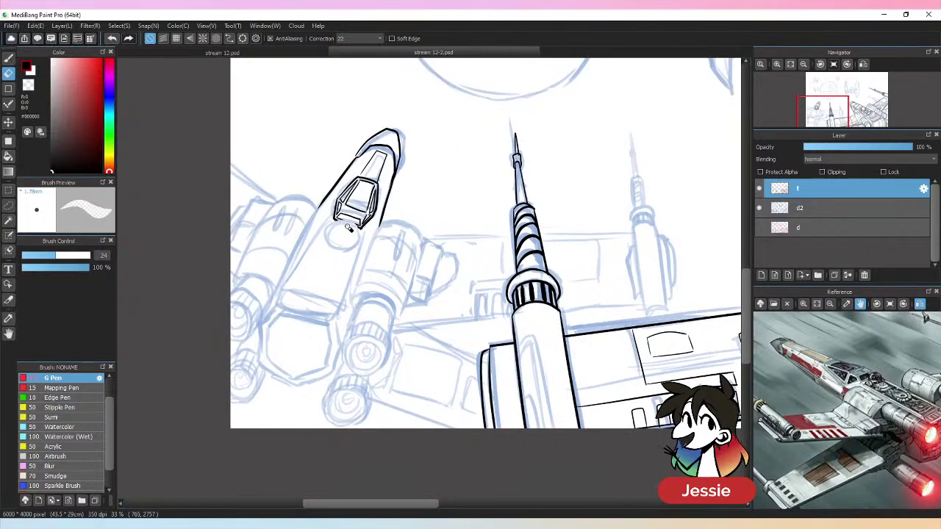
key(b)
key(ctrl+plus)
mouse_move(302, 191)
mouse_down()
mouse_move(274, 207)
mouse_move(274, 225)
mouse_move(292, 238)
mouse_move(315, 237)
mouse_move(308, 194)
mouse_up()
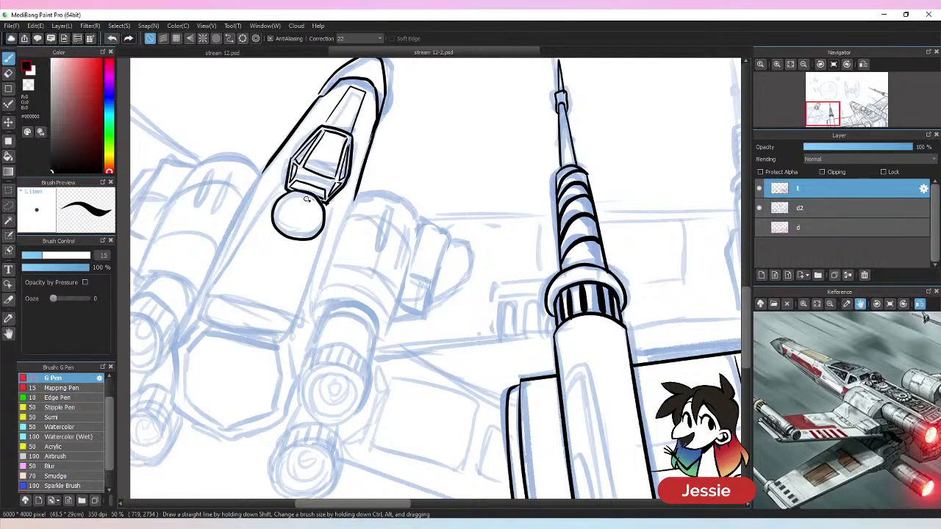
key(ctrl+minus)
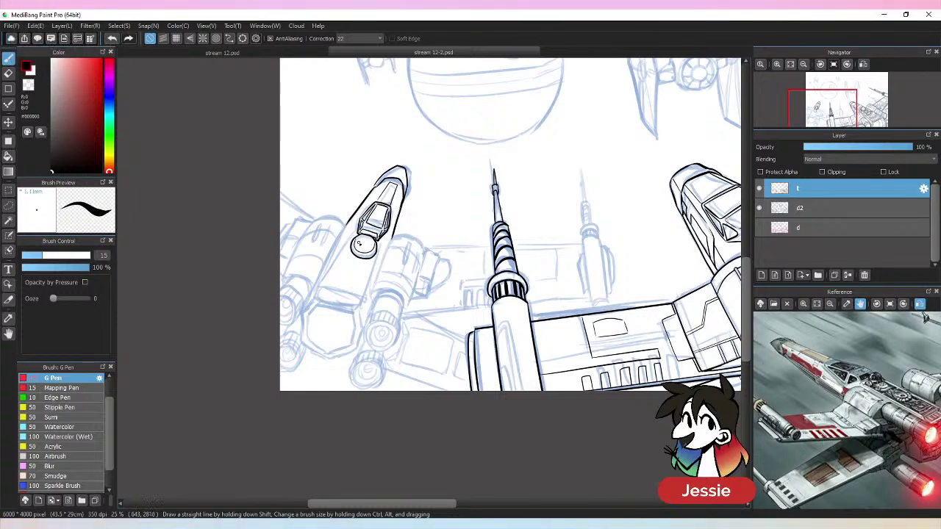
- Ink the background X-wing's rear hull deck behind the droid dome, with both tapering sides and the closing rear edge
key(ctrl+z)
mouse_move(371, 254)
mouse_down()
mouse_move(360, 239)
mouse_move(323, 291)
mouse_up()
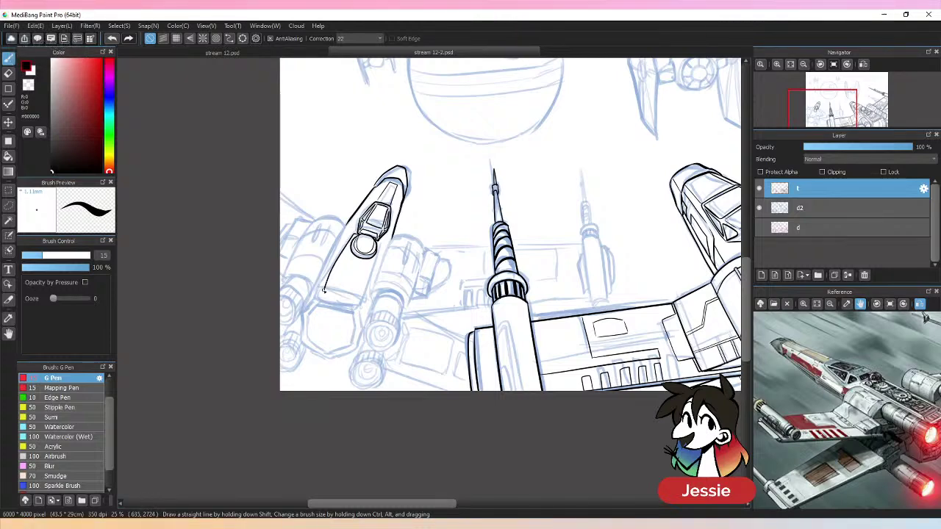
key(ctrl+z)
drag(360, 234, 322, 281)
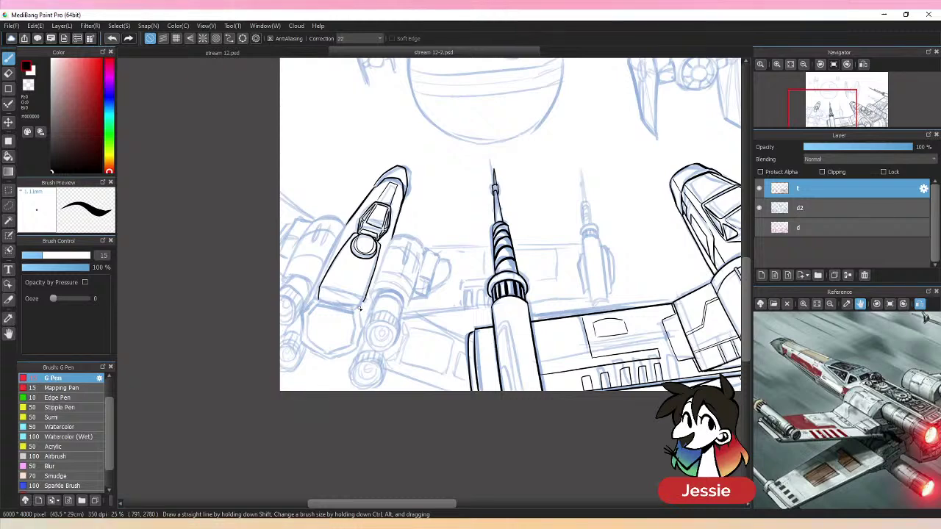
drag(321, 301, 359, 312)
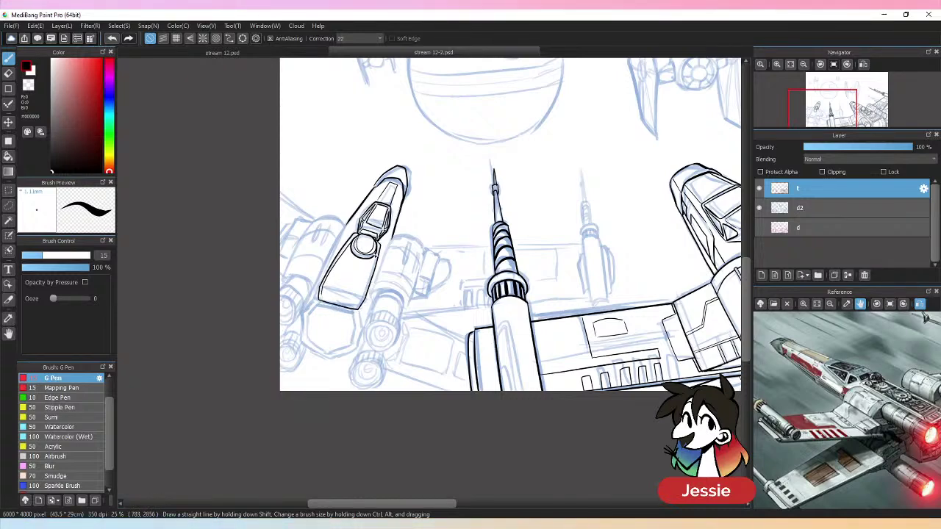
key(ctrl+z)
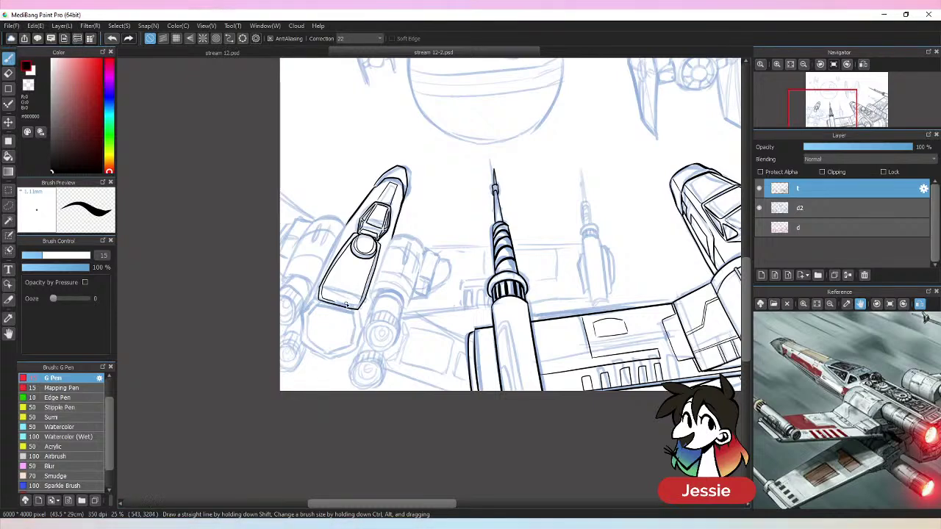
- Ink a thin inner contour line along the rear edge of the background X-wing's hull deck and save the drawing
drag(343, 304, 361, 299)
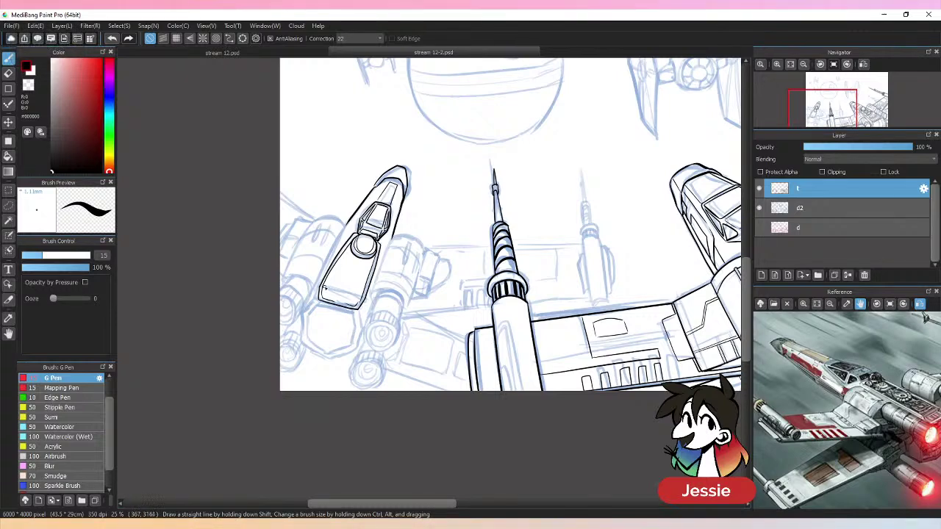
drag(323, 289, 360, 295)
key(ctrl+minus)
key(ctrl+plus)
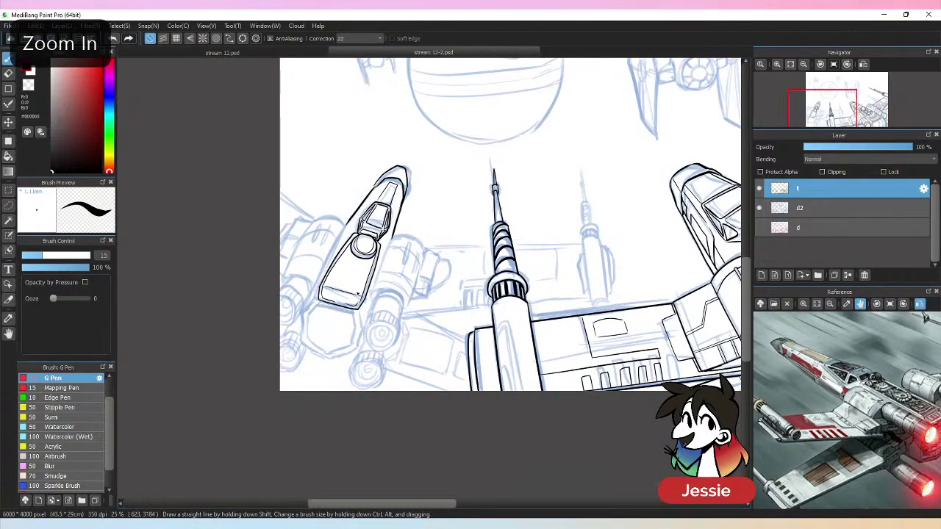
key(ctrl+s)
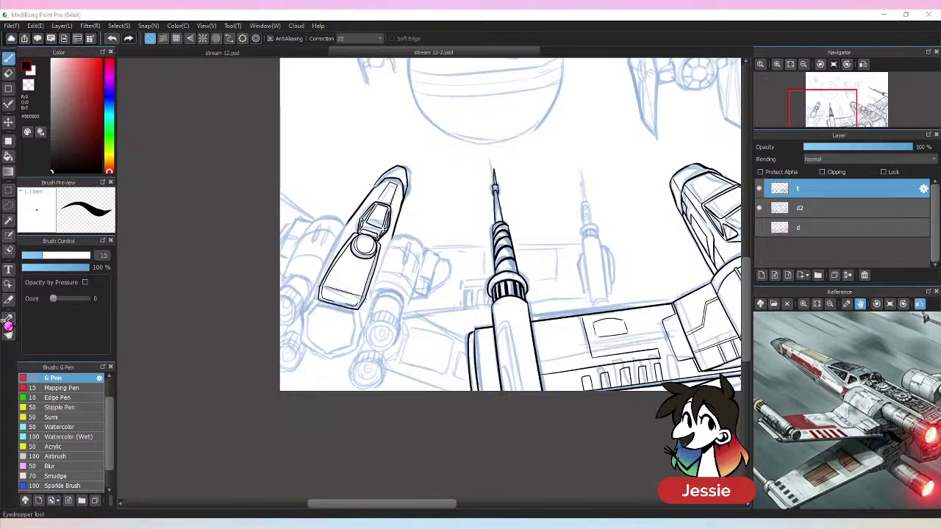
click(399, 10)
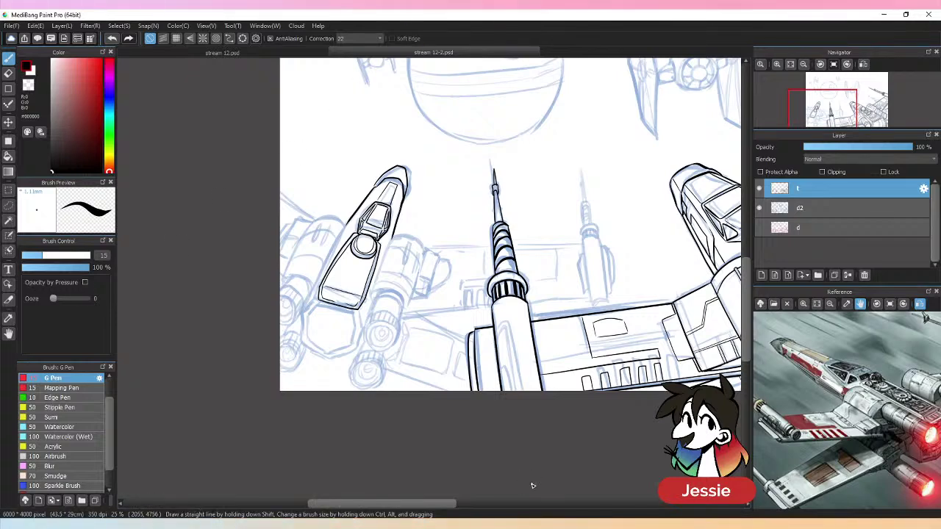
- Ink the background X-wing's outer hull sides from beside the canopy back along both sides of the rear deck
key(ctrl+plus)
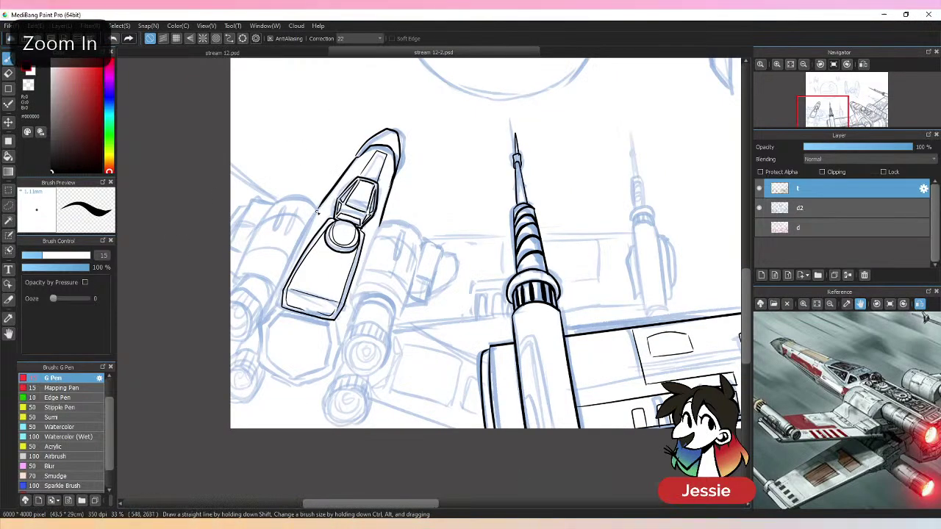
drag(316, 212, 277, 294)
key(ctrl+z)
drag(382, 223, 343, 319)
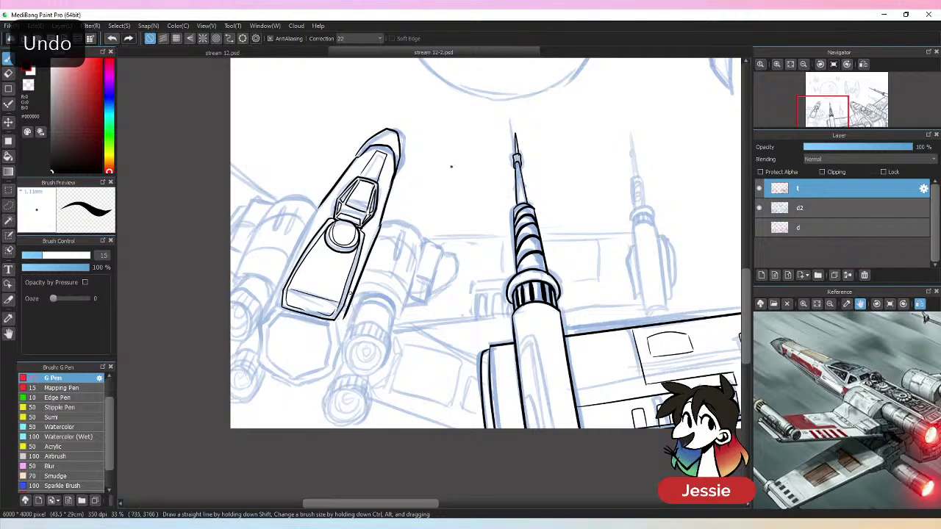
drag(323, 203, 272, 304)
key(ctrl+z)
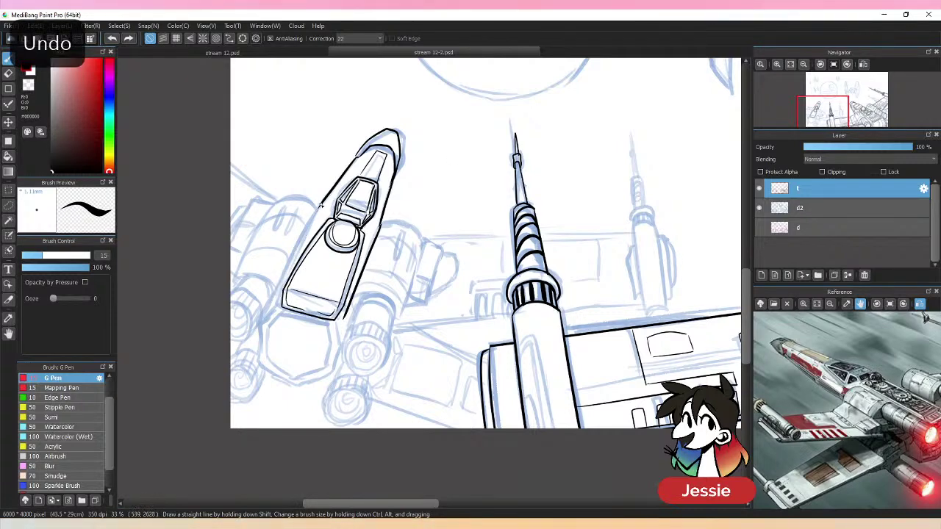
drag(321, 205, 269, 301)
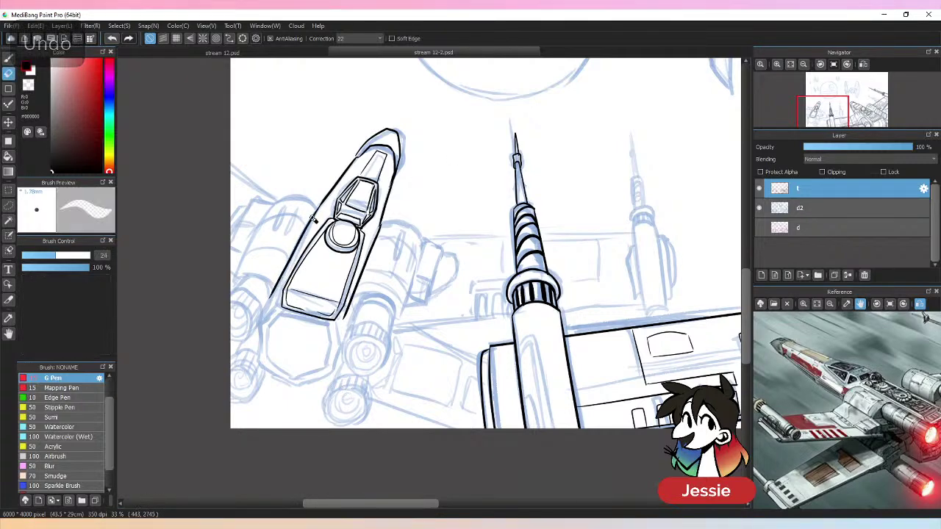
- Erase the faulty parts of both outer hull lines and re-ink them cleanly back past the rear deck
key(e)
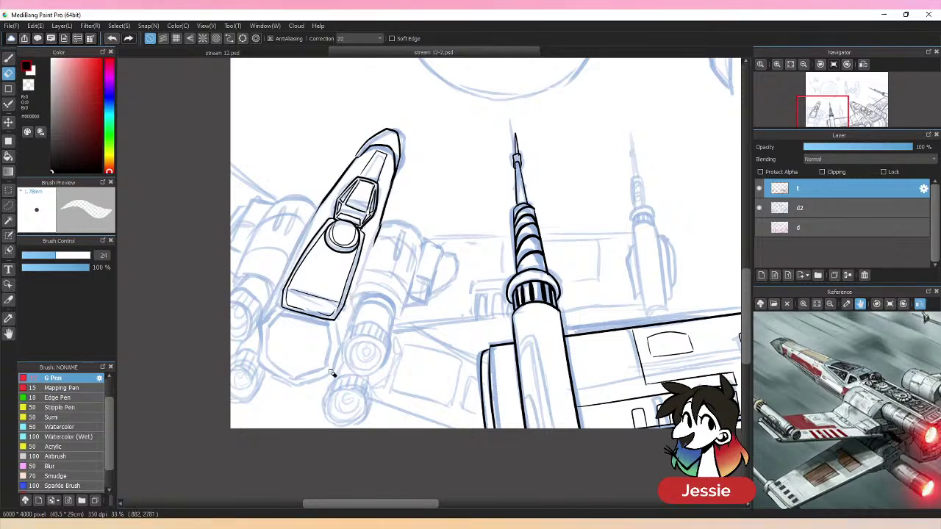
key(b)
drag(314, 214, 271, 298)
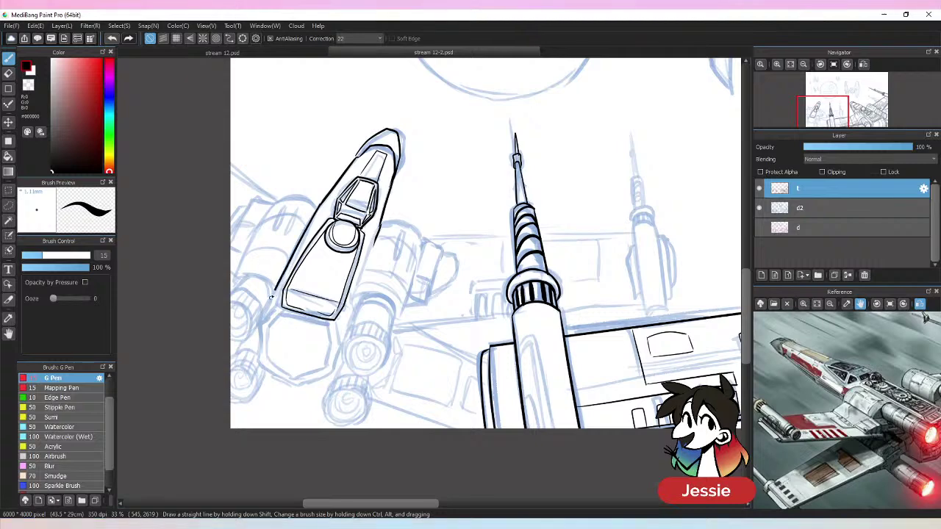
drag(379, 229, 342, 338)
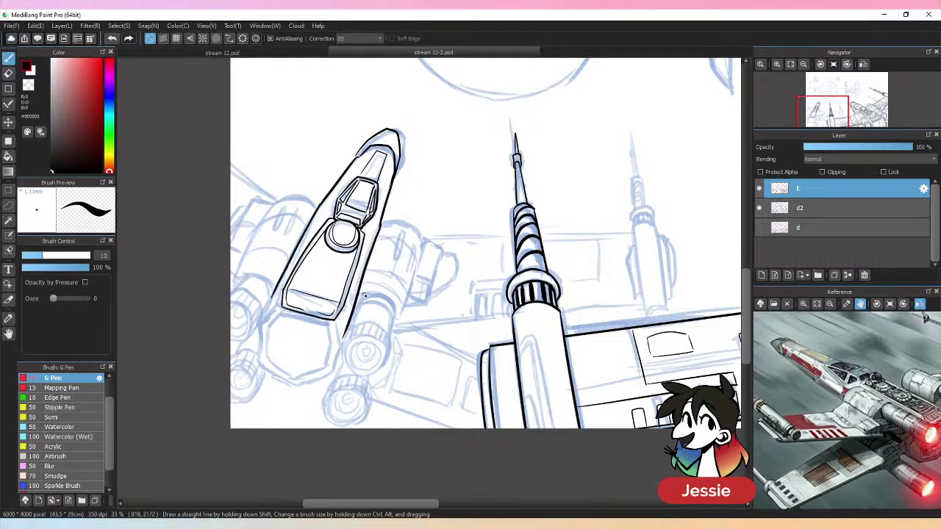
key(ctrl+minus)
key(ctrl+plus)
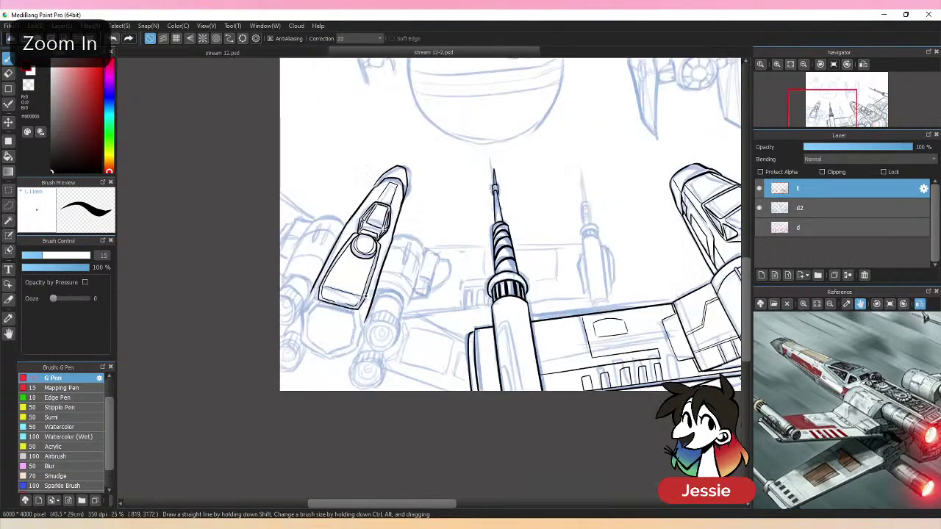
- Lasso the background X-wing's nose and canopy line art, free-transform it by shifting its upper outer corner slightly inward, and deselect
click(9, 206)
mouse_move(372, 177)
mouse_down()
mouse_move(354, 220)
mouse_move(385, 247)
mouse_move(394, 248)
mouse_move(421, 207)
mouse_up()
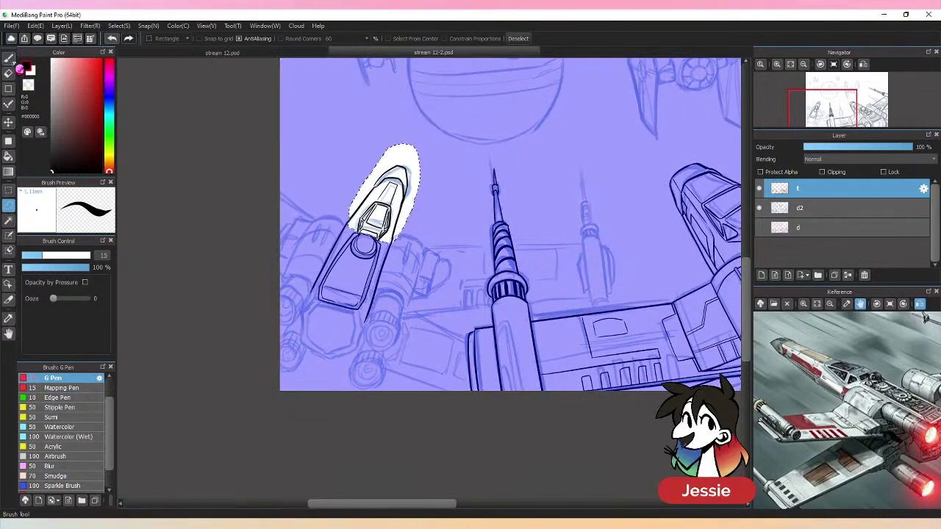
click(9, 122)
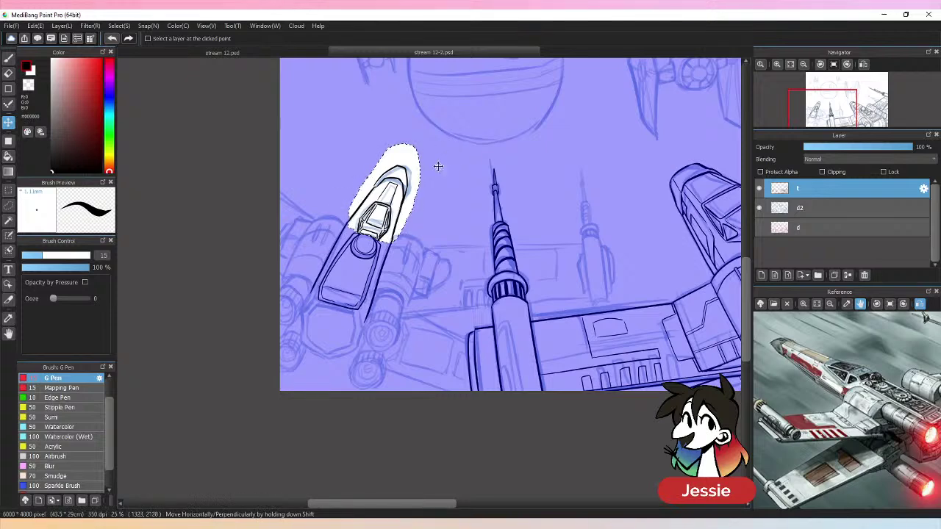
key(ctrl+t)
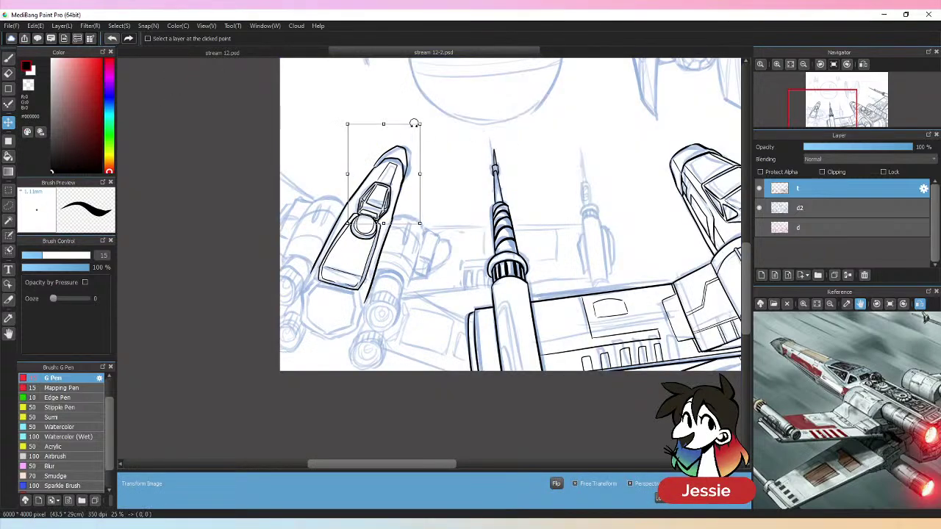
key(shift)
drag(420, 123, 411, 119)
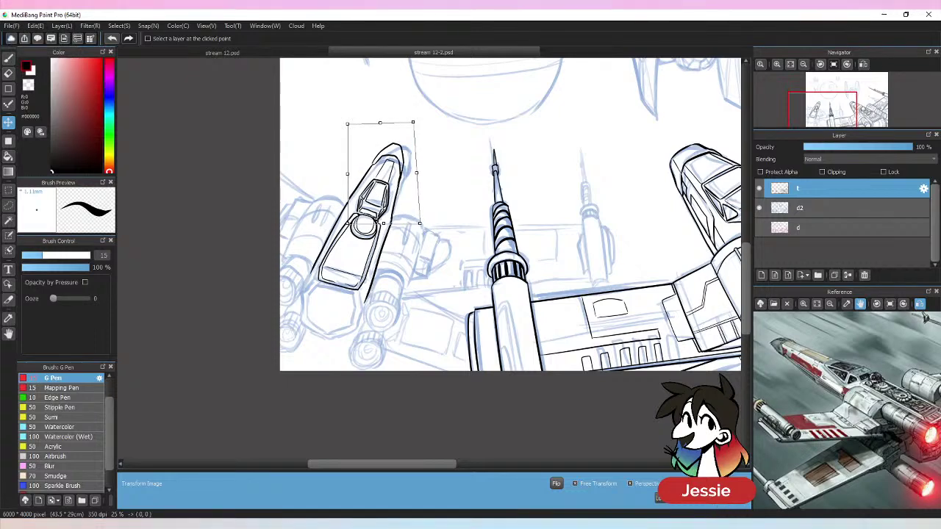
click(723, 505)
key(ctrl+d)
key(b)
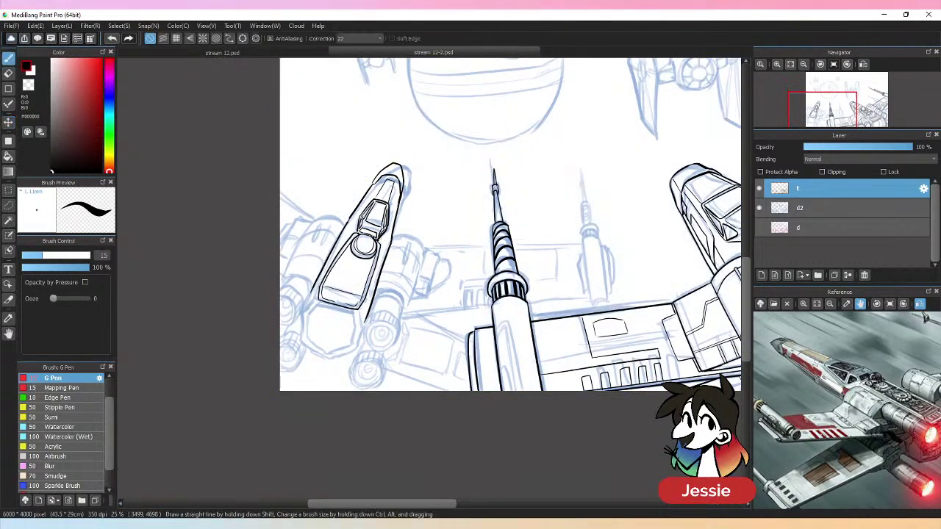
- Ink the left engine housing of the background X-wing with its curved front edge, outer side and rear rim
key(ctrl+plus)
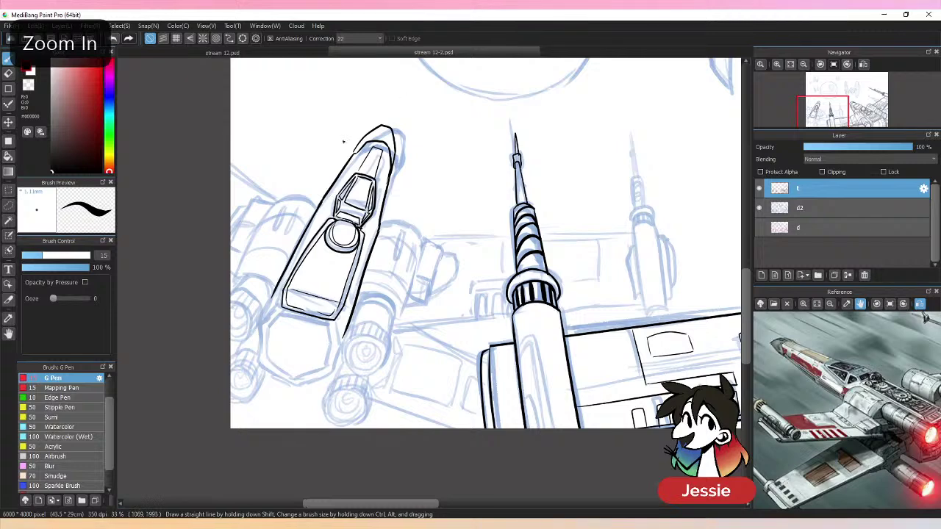
mouse_move(317, 205)
mouse_down()
mouse_move(272, 202)
mouse_move(236, 269)
mouse_move(274, 296)
mouse_move(232, 277)
mouse_up()
key(ctrl+z)
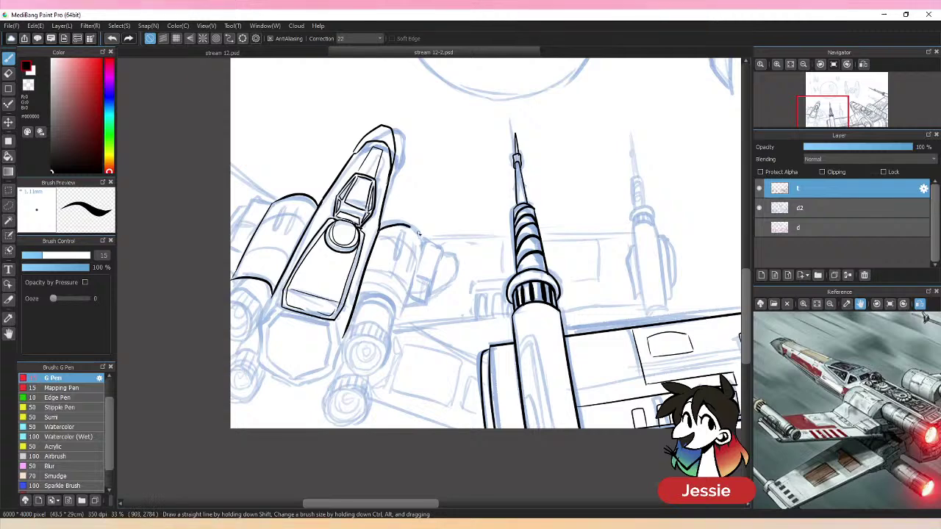
- Redo the right engine housing's curved front edge and ink its outer side and curved rear rim
key(ctrl+z)
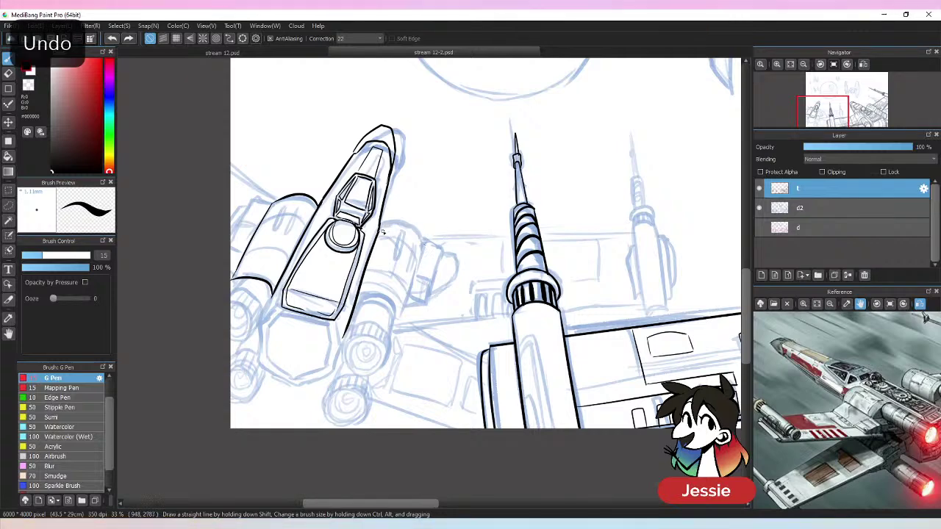
mouse_move(378, 225)
mouse_down()
mouse_move(405, 227)
mouse_move(425, 248)
mouse_up()
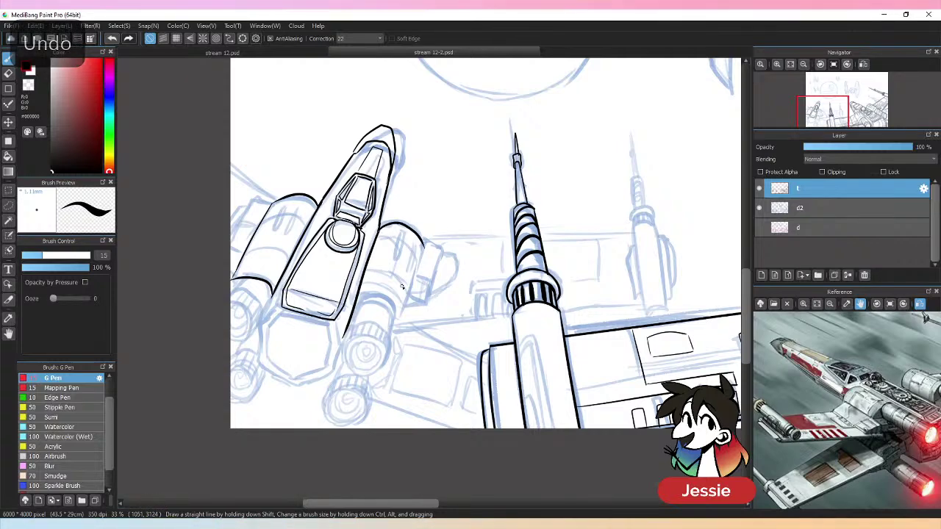
drag(424, 248, 401, 324)
mouse_move(356, 301)
mouse_down()
mouse_move(377, 295)
mouse_move(403, 321)
mouse_up()
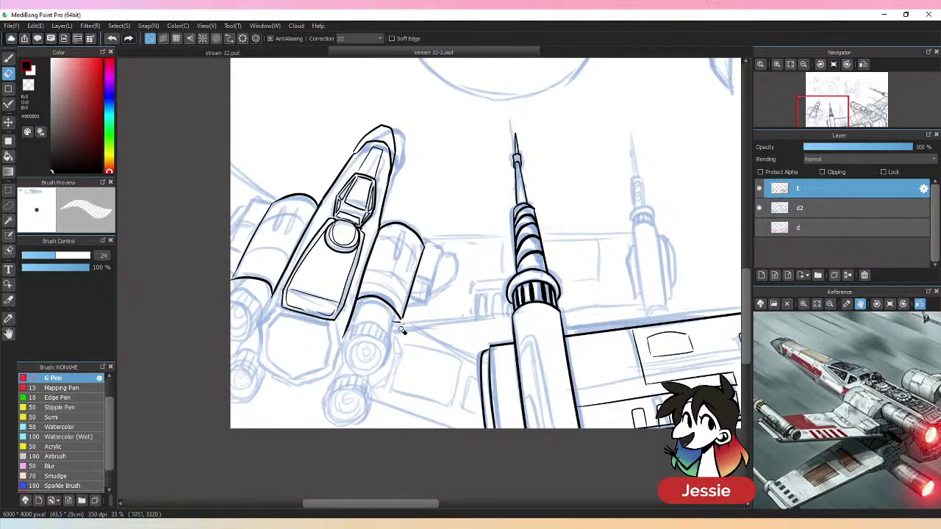
- Ink a thin curved panel line across the right engine housing just behind its front edge, cleaning up where it meets the hull
key(ctrl+plus)
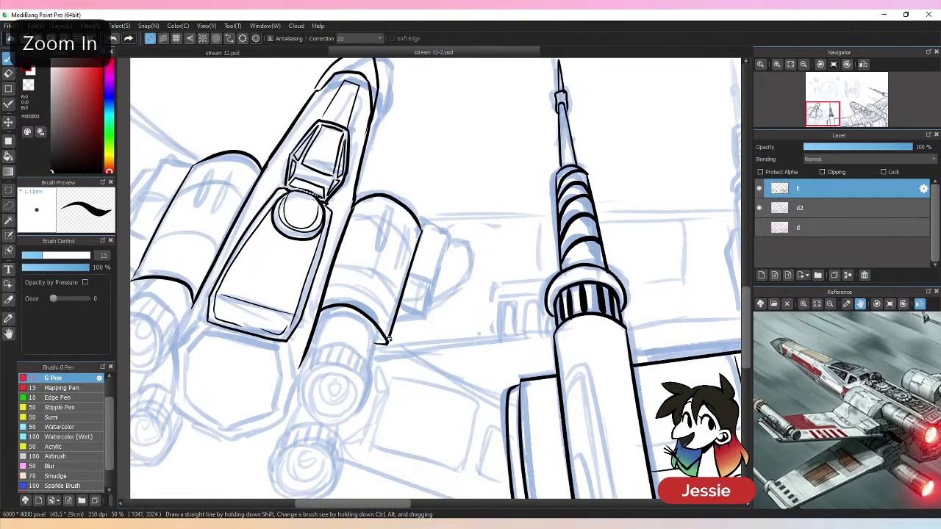
drag(350, 218, 413, 252)
key(ctrl+z)
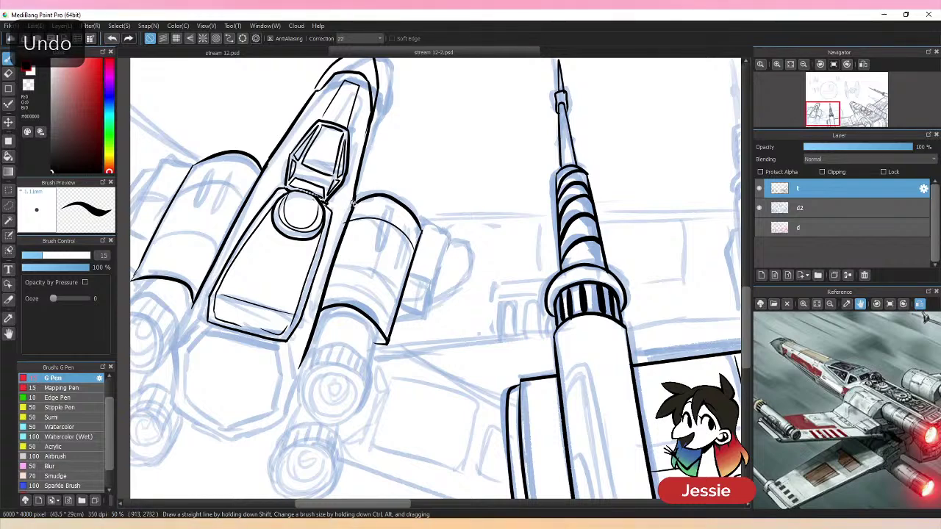
key(ctrl+z)
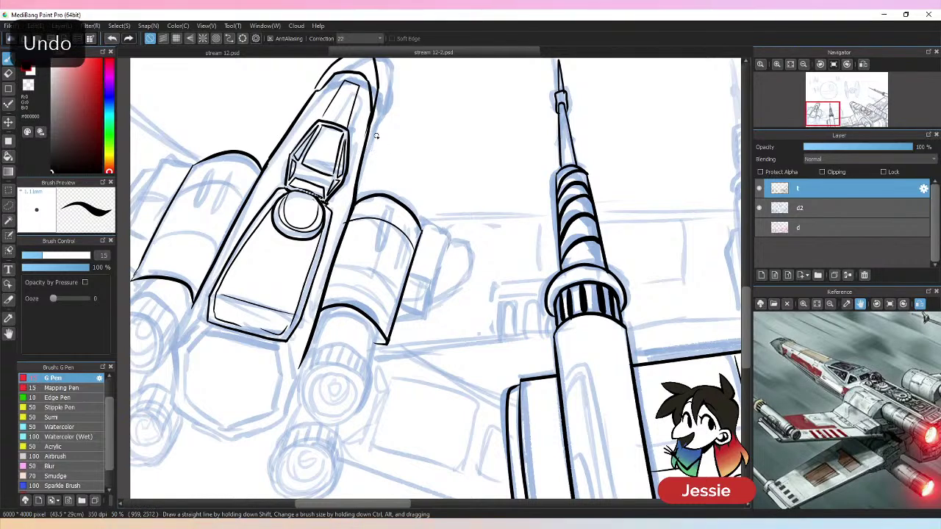
key(e)
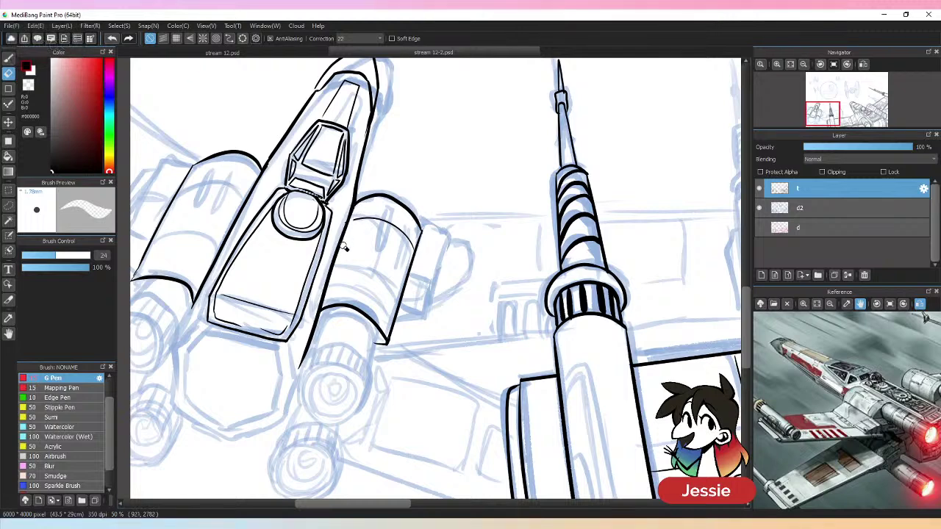
key(b)
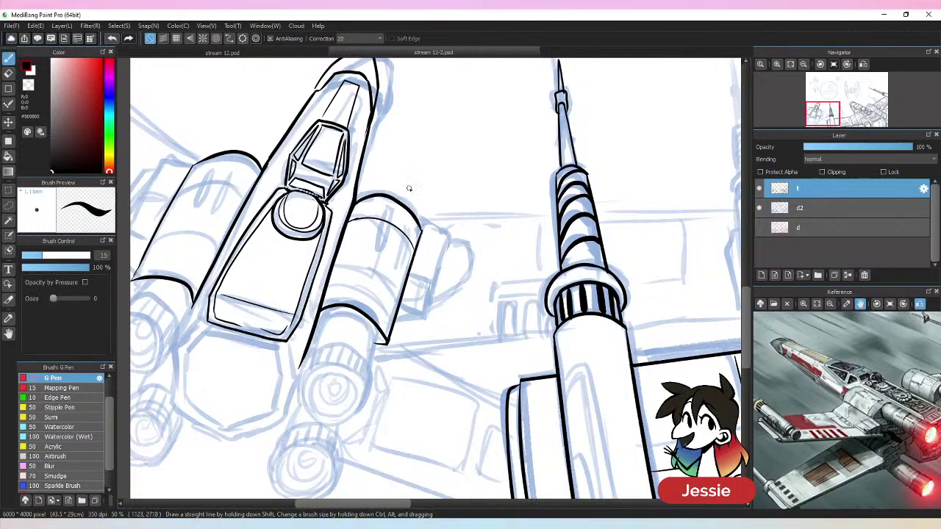
key(ctrl+z)
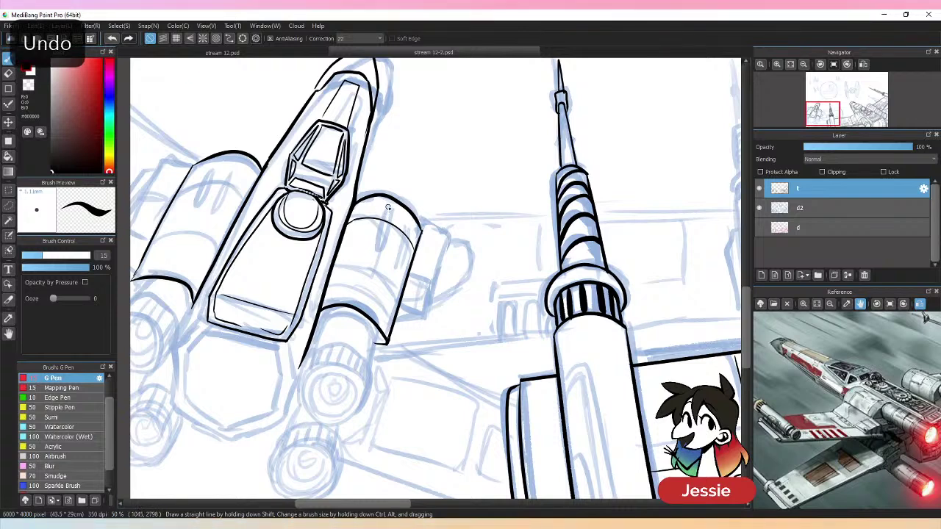
- Ink two narrow elongated slots running lengthwise on the front part of the right engine housing
mouse_move(388, 208)
mouse_down()
mouse_move(376, 252)
mouse_move(391, 261)
mouse_move(413, 213)
mouse_move(390, 258)
mouse_move(412, 217)
mouse_move(397, 246)
mouse_move(384, 232)
mouse_move(388, 220)
mouse_move(391, 234)
mouse_up()
key(ctrl+z)
key(e)
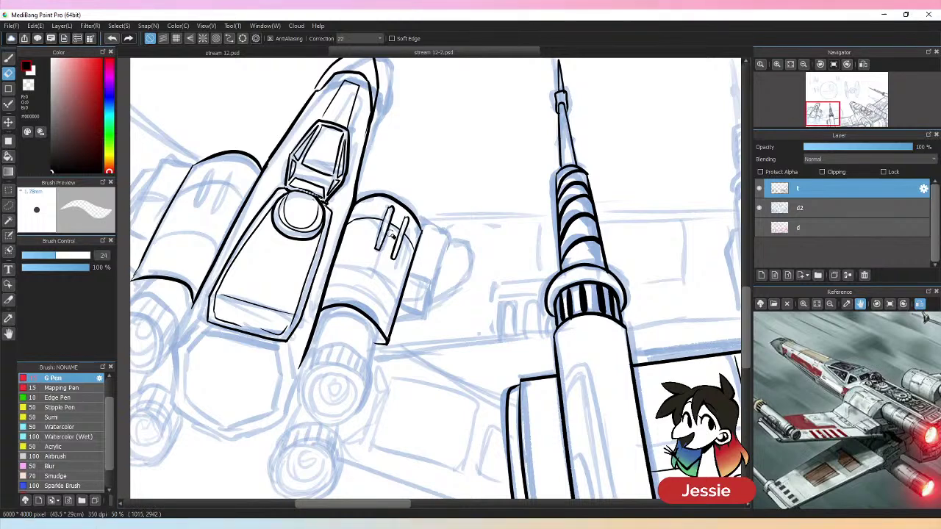
key(b)
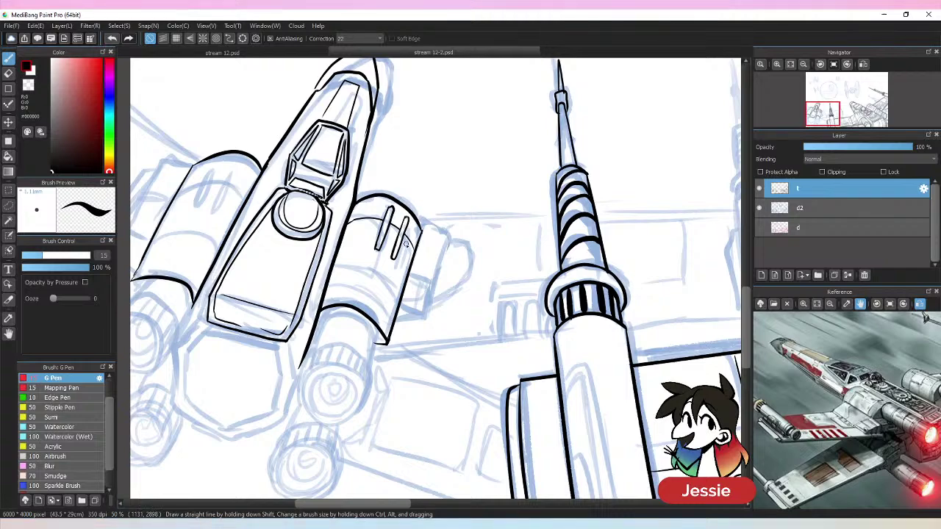
- Ink a thin curved panel line across the right engine housing just ahead of its rear rim
key(ctrl+minus)
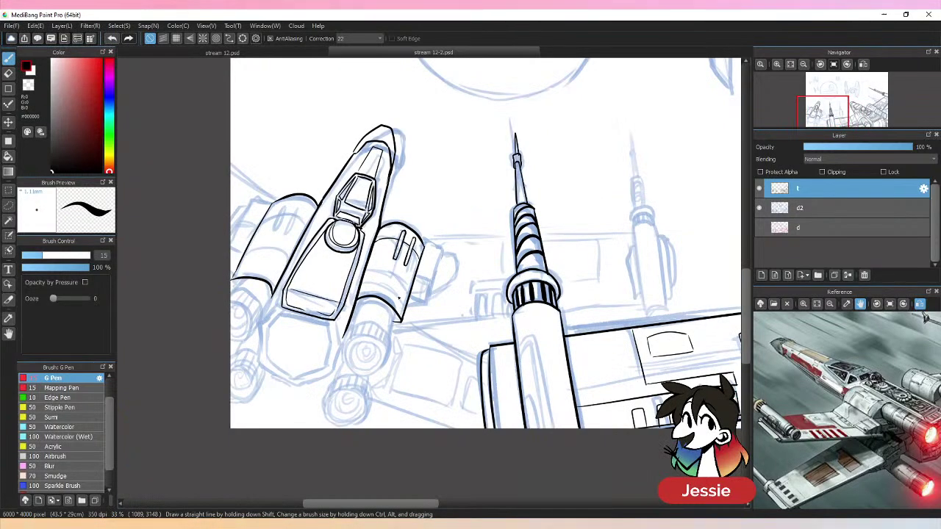
scroll(399, 298, up, 1)
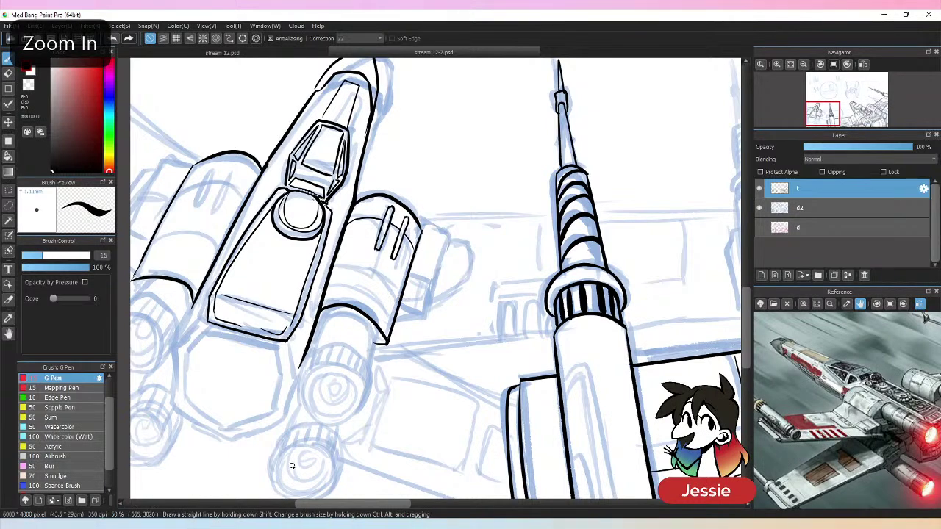
mouse_move(328, 280)
mouse_down()
mouse_move(370, 286)
mouse_move(391, 307)
mouse_up()
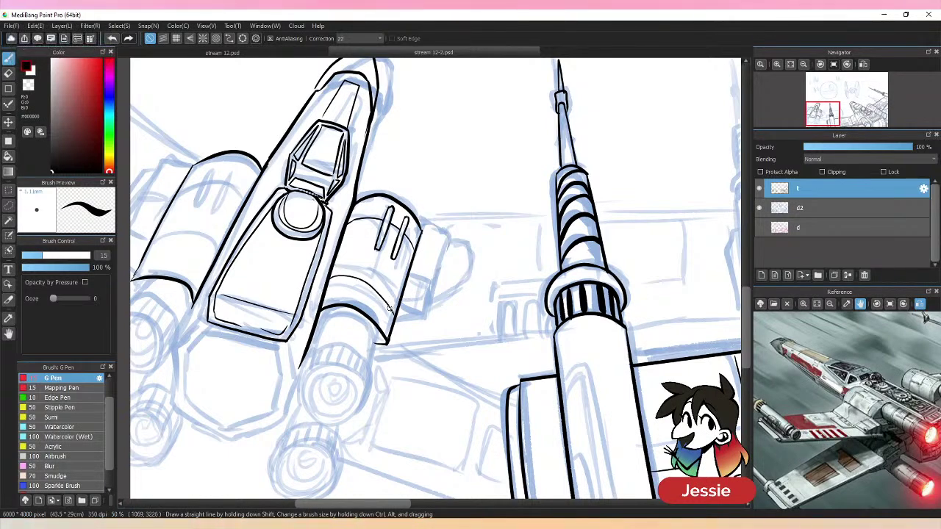
key(ctrl+z)
mouse_move(329, 279)
mouse_down()
mouse_move(355, 277)
mouse_move(391, 305)
mouse_up()
scroll(383, 298, down, 1)
scroll(385, 299, down, 1)
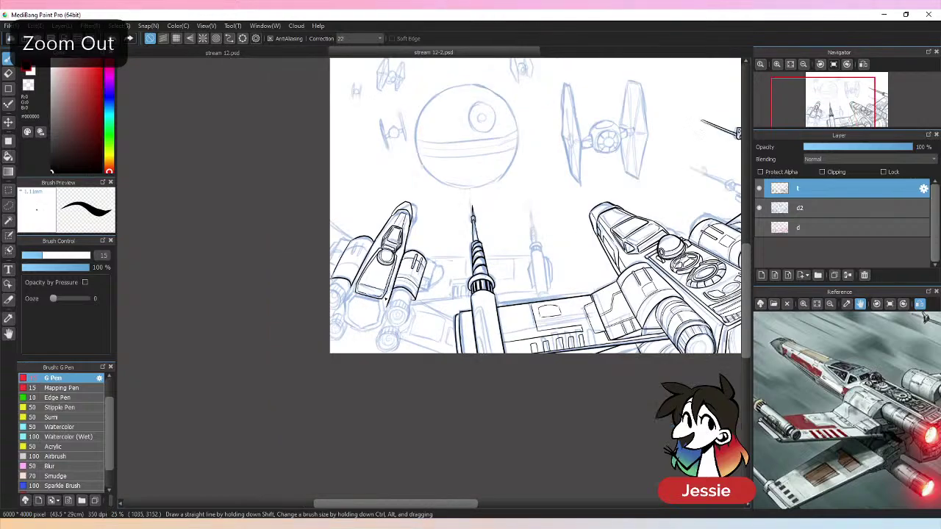
scroll(385, 295, up, 3)
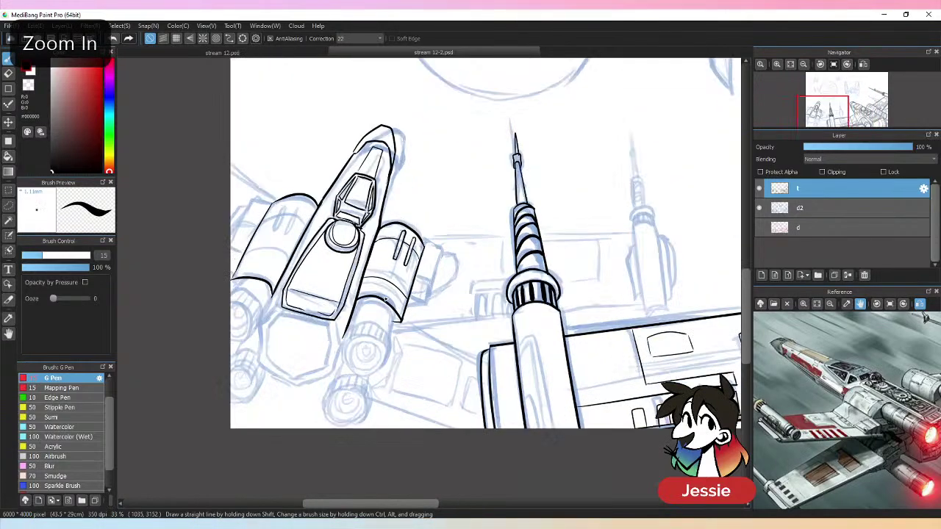
- Save the drawing, then ink a small rectangular panel just behind the two slots on the right engine housing
key(ctrl+s)
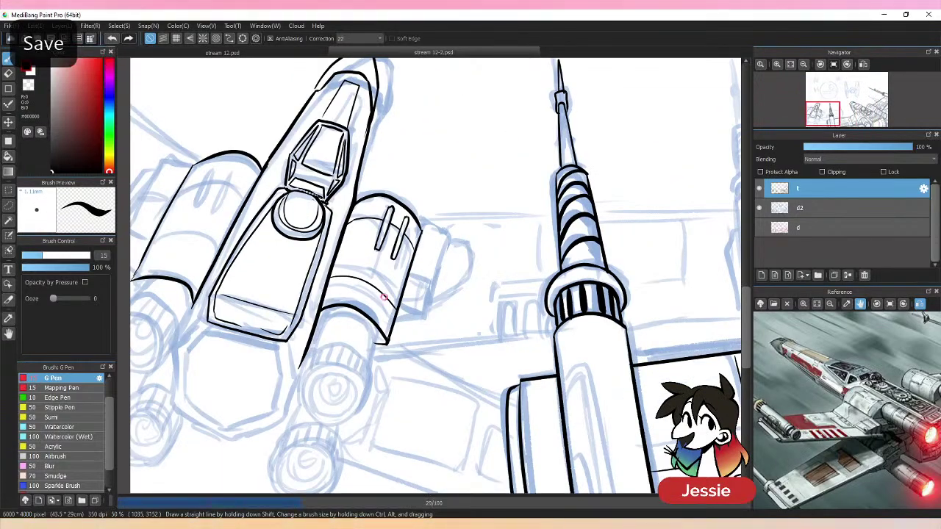
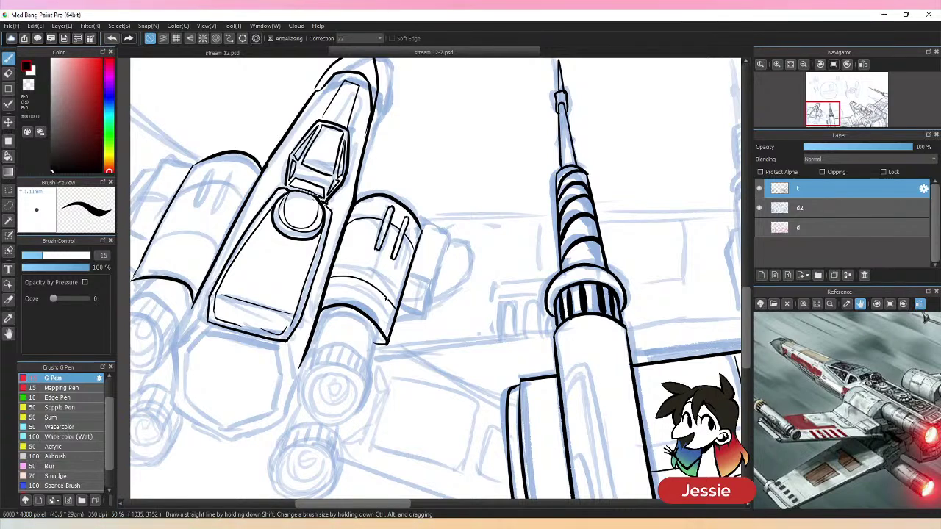
drag(363, 253, 359, 267)
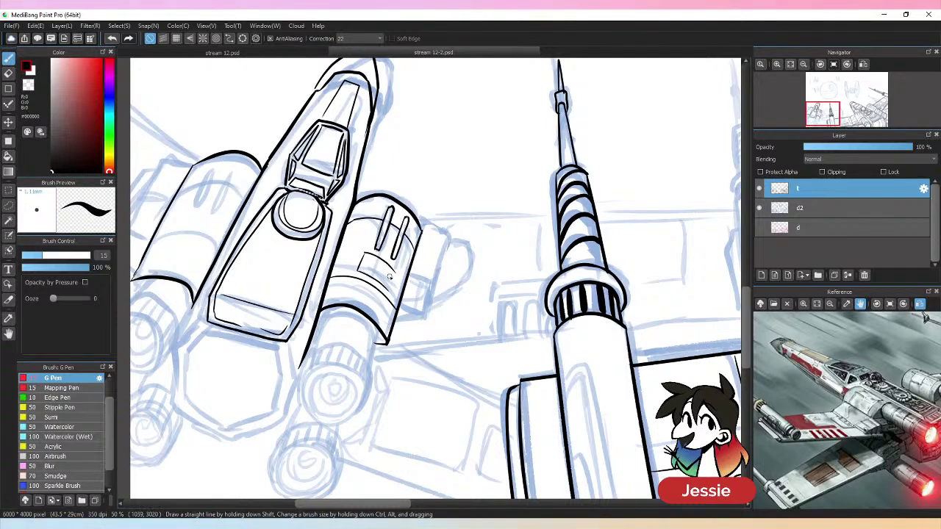
- Ink two thin curved panel lines across the left engine housing, one near its front edge and one toward the rear
key(ctrl+minus)
key(ctrl+minus)
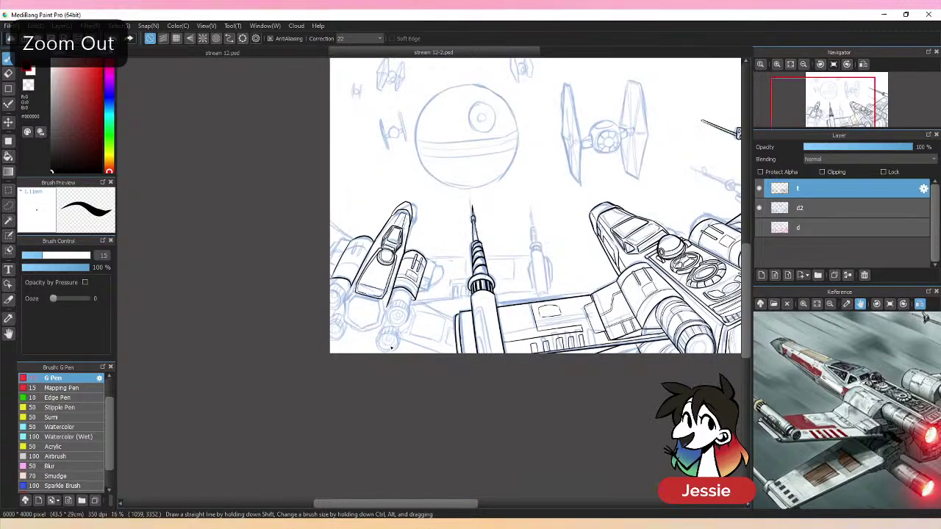
key(ctrl+plus)
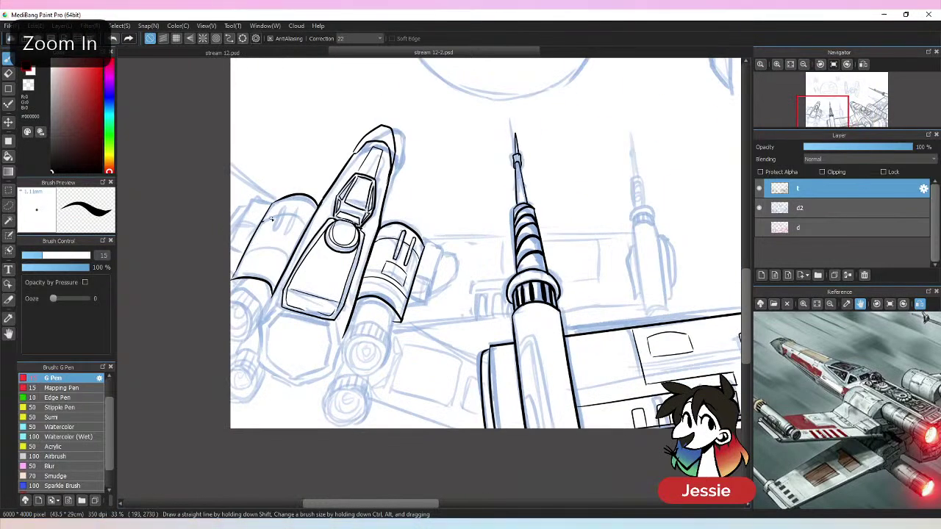
drag(263, 221, 306, 219)
drag(288, 257, 248, 255)
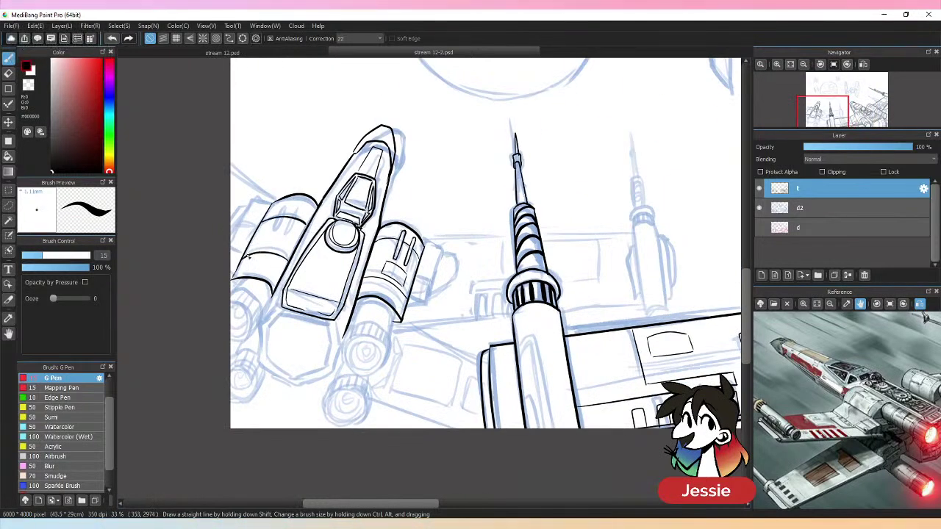
key(ctrl+plus)
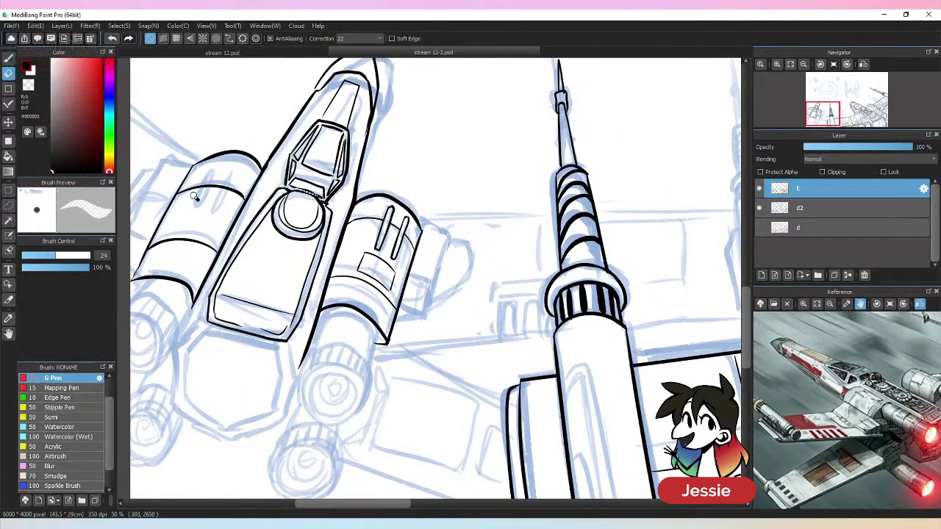
key(ctrl+minus)
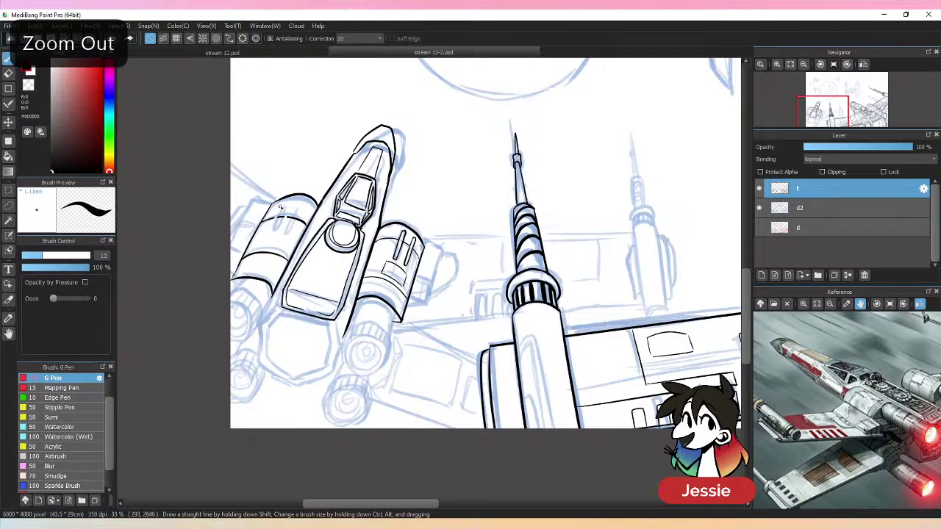
- Ink two narrow lengthwise slots on the front of the left engine housing and a small rectangular panel behind them
key(ctrl+z)
key(e)
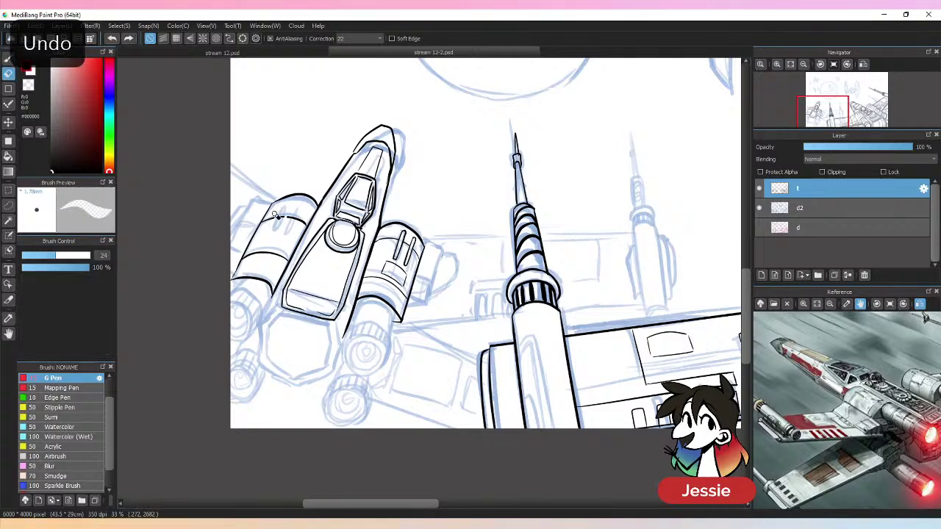
key(b)
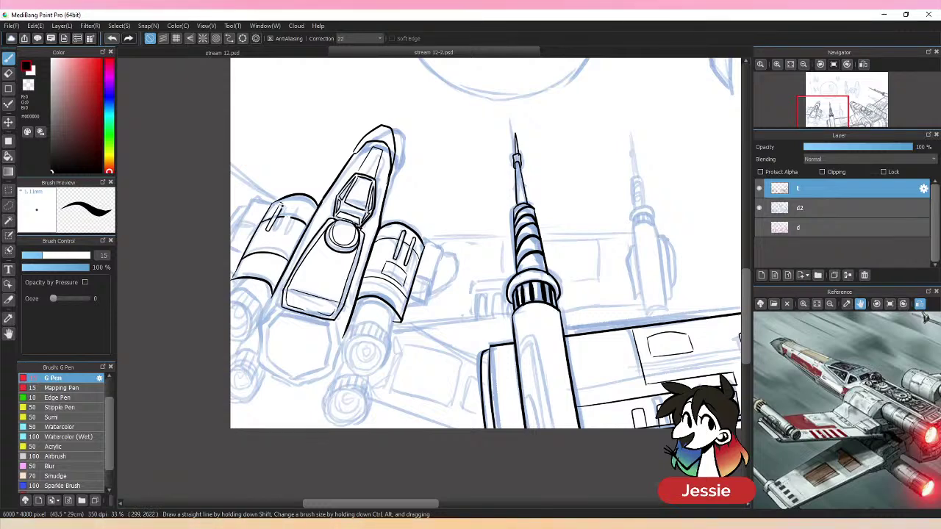
drag(296, 202, 279, 226)
key(ctrl+z)
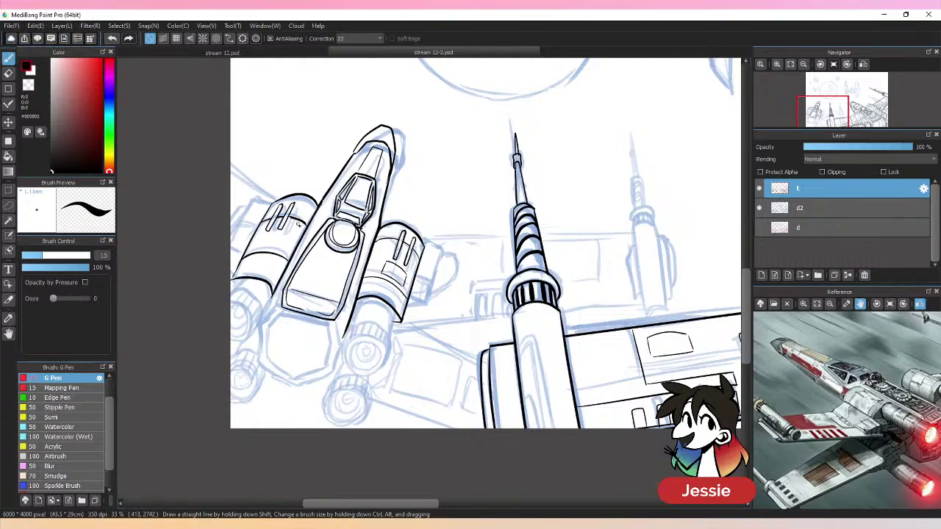
drag(266, 248, 280, 251)
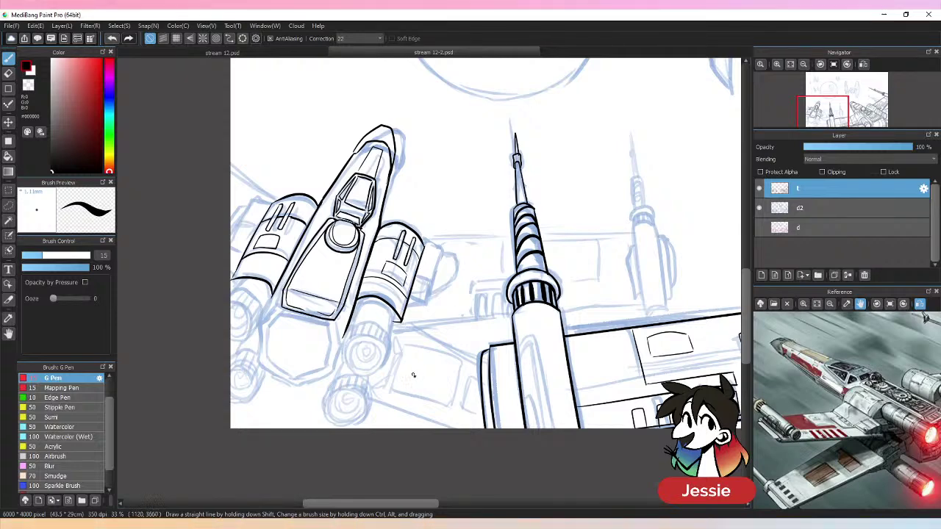
- Examine the whole composition to check how the smaller X-wing's line art sits against the rest of the scene
key(ctrl+minus)
key(ctrl+minus)
key(ctrl+minus)
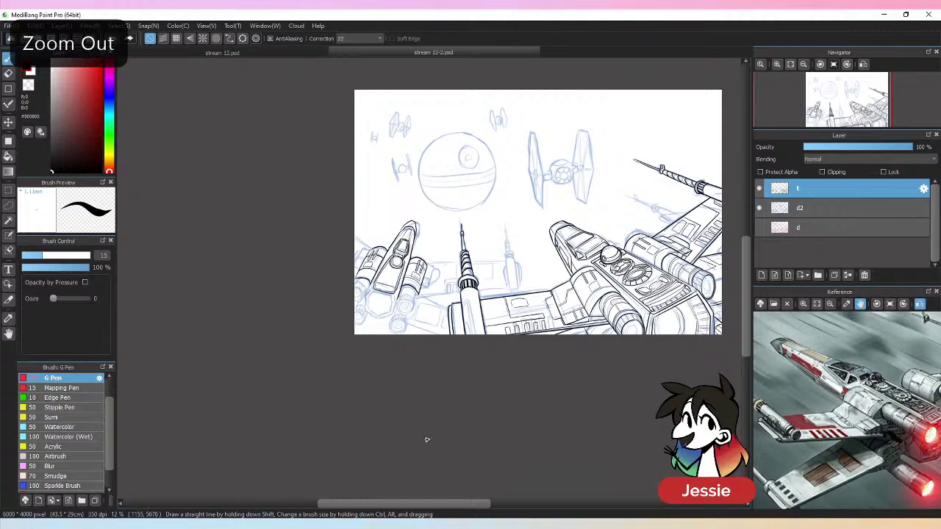
key(ctrl+plus)
key(ctrl+plus)
key(ctrl+minus)
key(ctrl+minus)
key(ctrl+minus)
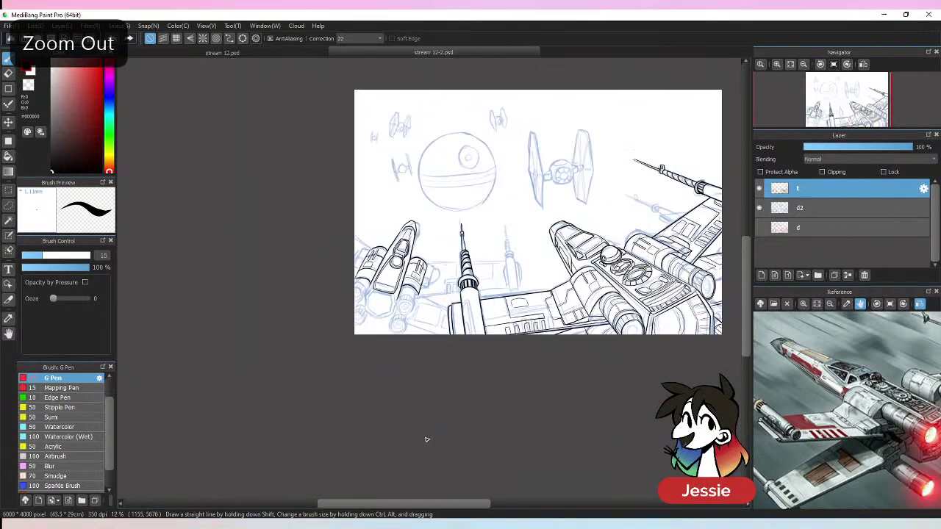
key(ctrl+plus)
key(ctrl+plus)
key(ctrl+plus)
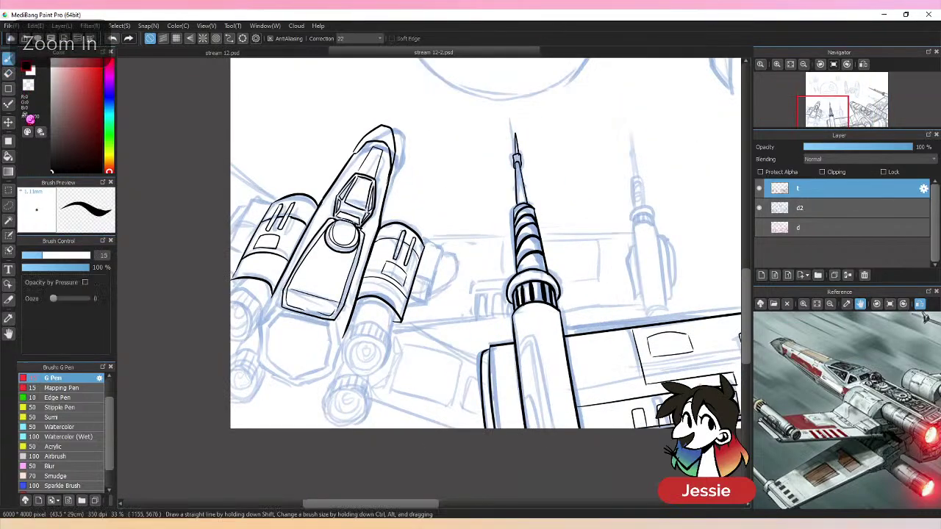
- Erase the curved rear rims of the left and right engine housings back to their rear panel lines
click(8, 73)
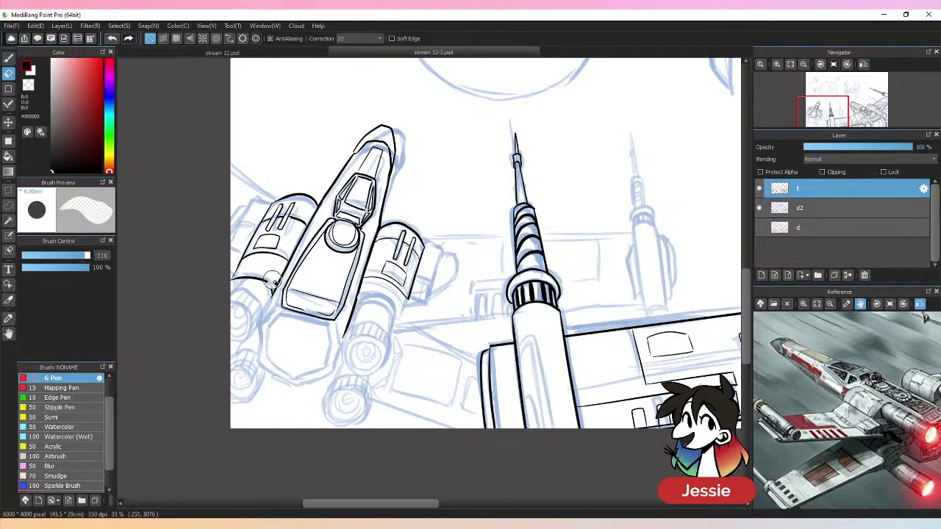
mouse_move(265, 281)
mouse_down()
mouse_move(235, 284)
mouse_move(258, 267)
mouse_up()
key(b)
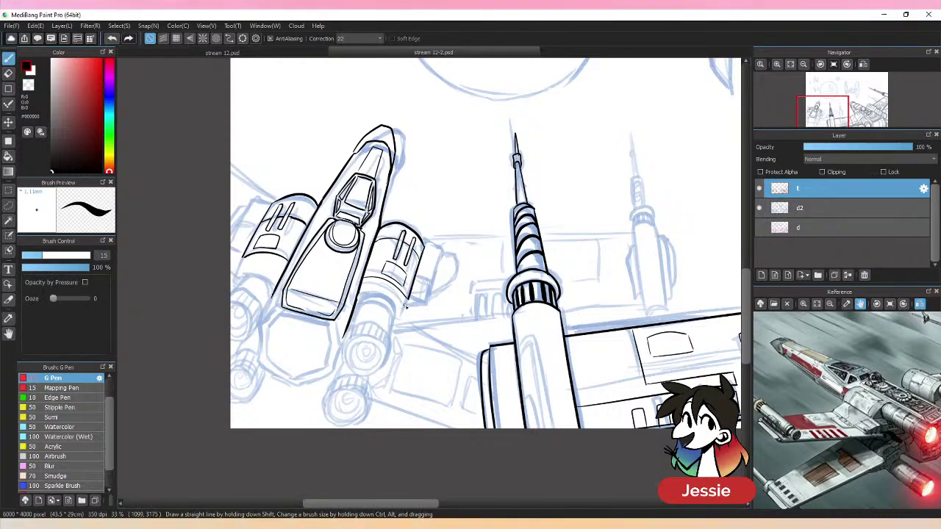
- Ink the outer side of the right engine tube and the angular block attached to the outside of its housing
key(ctrl+z)
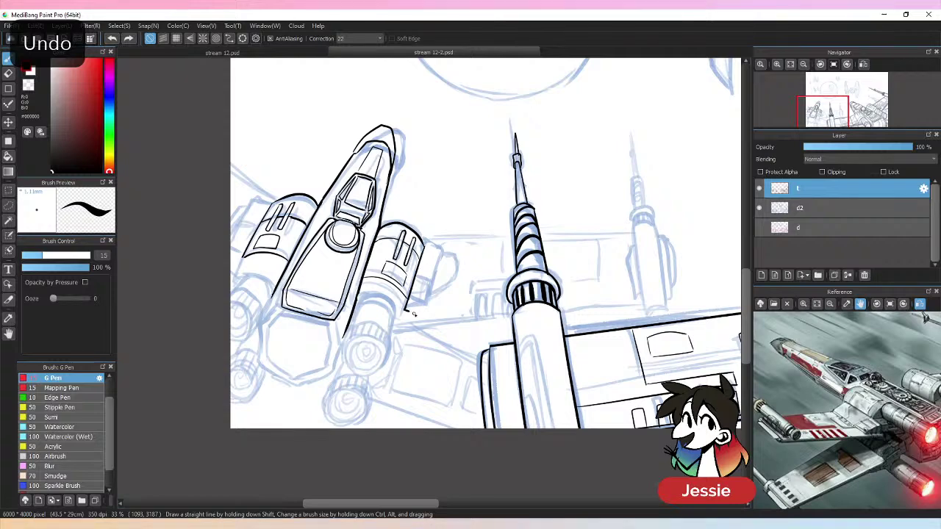
drag(405, 307, 420, 317)
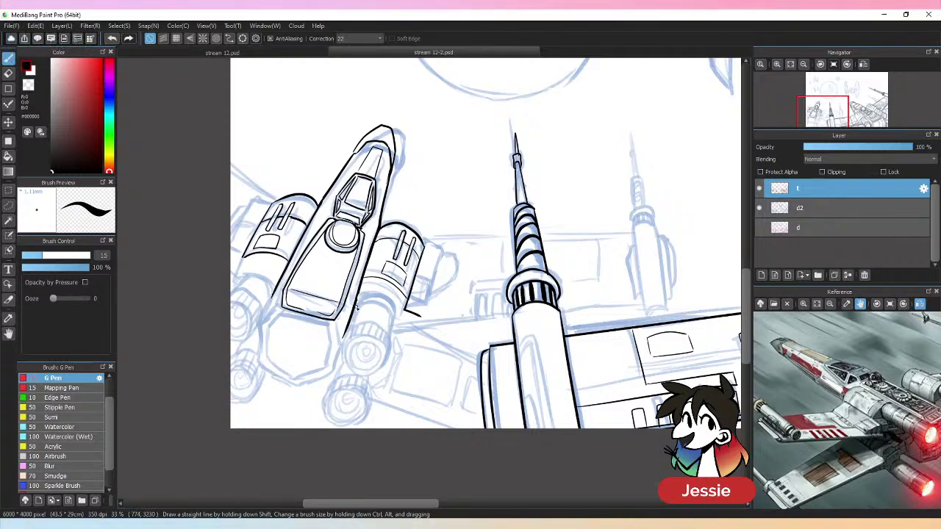
drag(398, 293, 382, 361)
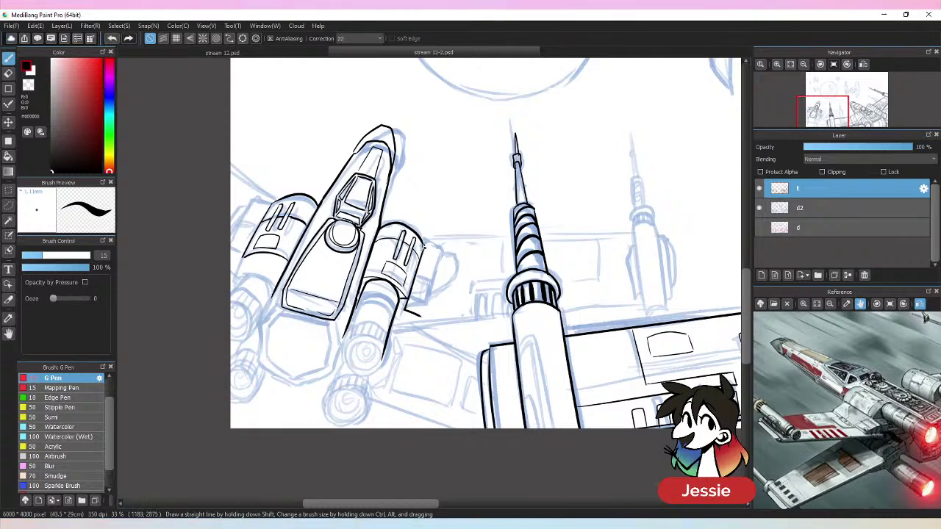
drag(444, 255, 423, 316)
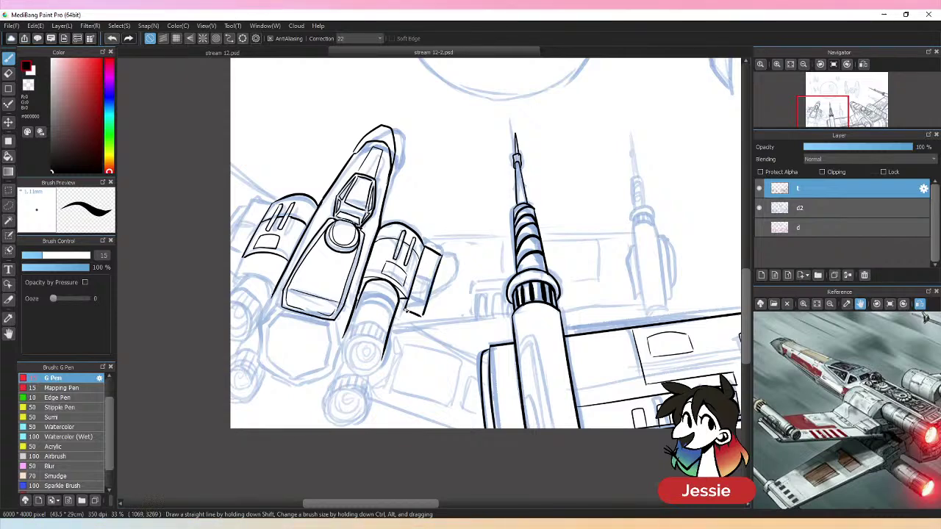
key(ctrl+z)
drag(391, 322, 428, 312)
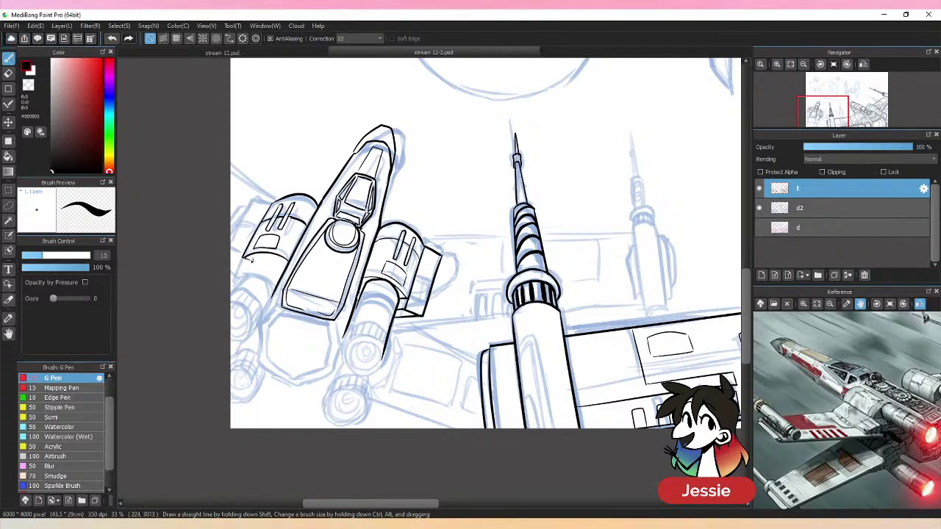
- Ink the curved edge where the left engine tube leaves its housing and try the tube's long outer side
drag(228, 303, 264, 252)
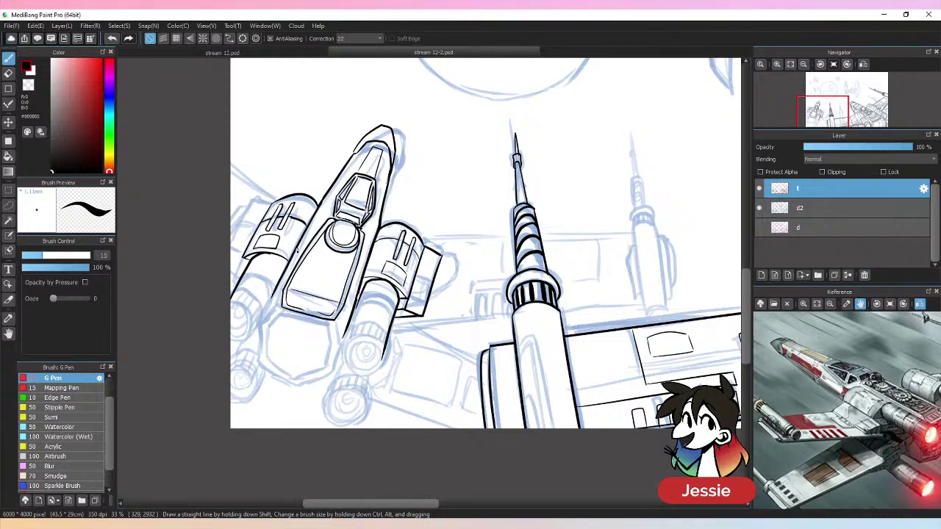
key(ctrl+z)
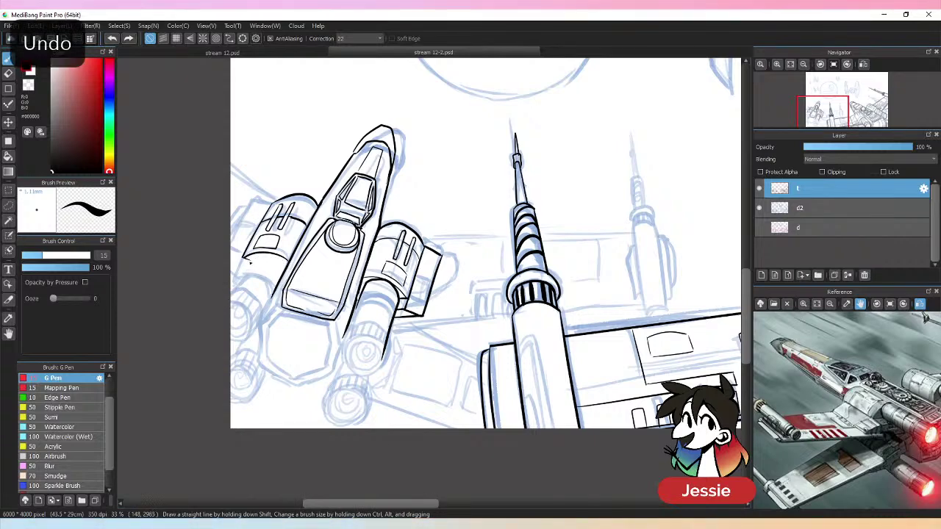
drag(254, 257, 277, 253)
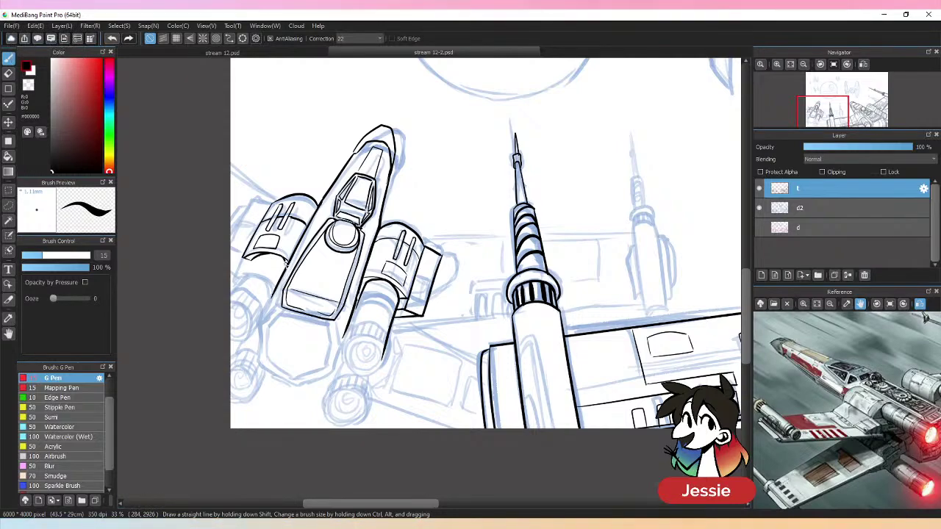
drag(255, 257, 227, 319)
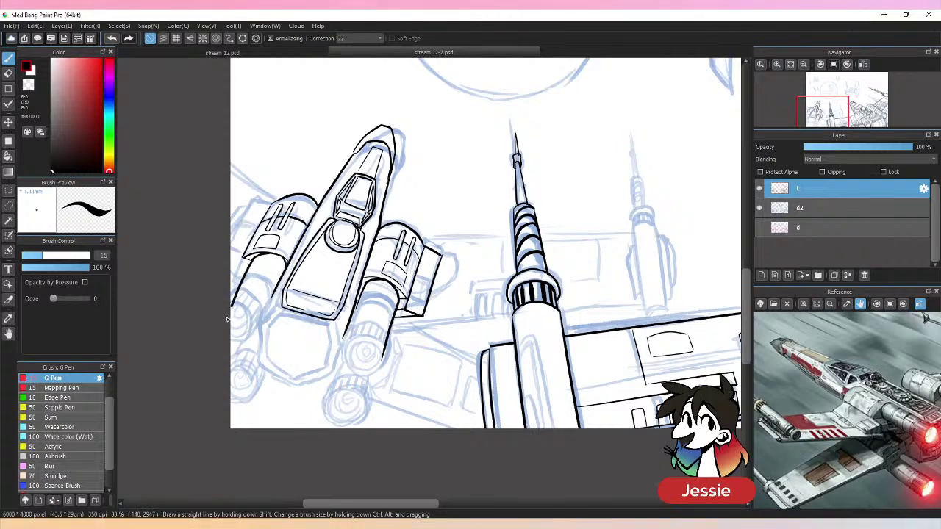
- Redo the left engine tube's sides and ink the round nozzle opening with its outer rim at the rear end
key(ctrl+z)
mouse_move(246, 269)
mouse_down()
mouse_move(268, 297)
mouse_move(275, 287)
mouse_move(261, 318)
mouse_move(270, 301)
mouse_move(260, 298)
mouse_move(229, 314)
mouse_move(252, 310)
mouse_move(251, 331)
mouse_move(233, 316)
mouse_move(254, 336)
mouse_move(232, 341)
mouse_move(255, 309)
mouse_up()
key(ctrl+z)
key(ctrl+z)
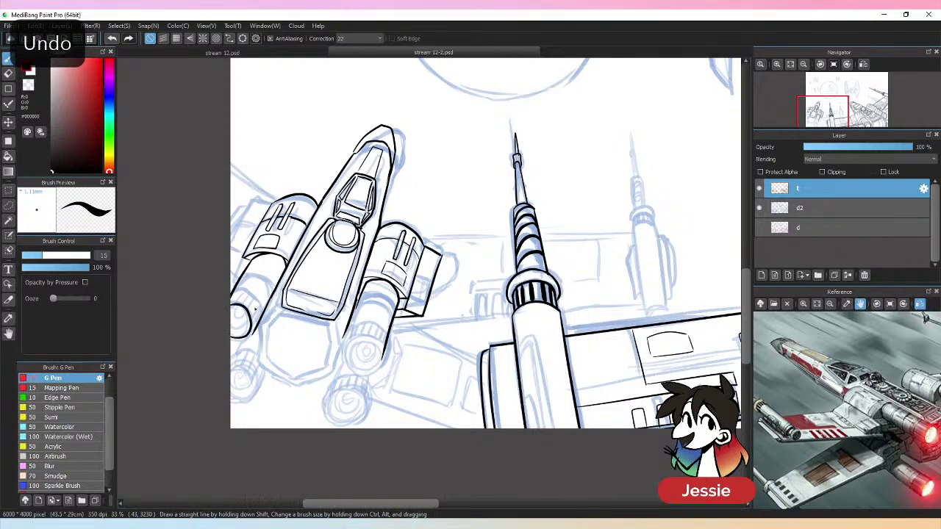
mouse_move(230, 339)
mouse_down()
mouse_move(248, 346)
mouse_move(256, 333)
mouse_up()
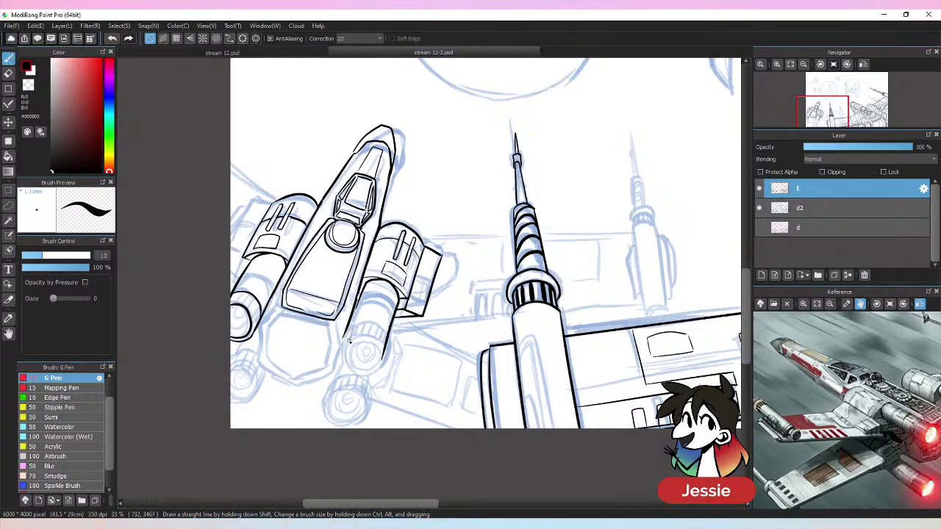
- Extend the right engine tube's inner side and ink its round nozzle opening and outer rim, redoing the rim strokes
mouse_move(374, 356)
mouse_down()
mouse_move(352, 341)
mouse_move(354, 374)
mouse_move(373, 367)
mouse_move(372, 348)
mouse_move(349, 342)
mouse_move(345, 365)
mouse_move(368, 371)
mouse_up()
key(ctrl+z)
key(ctrl+z)
drag(348, 330, 339, 354)
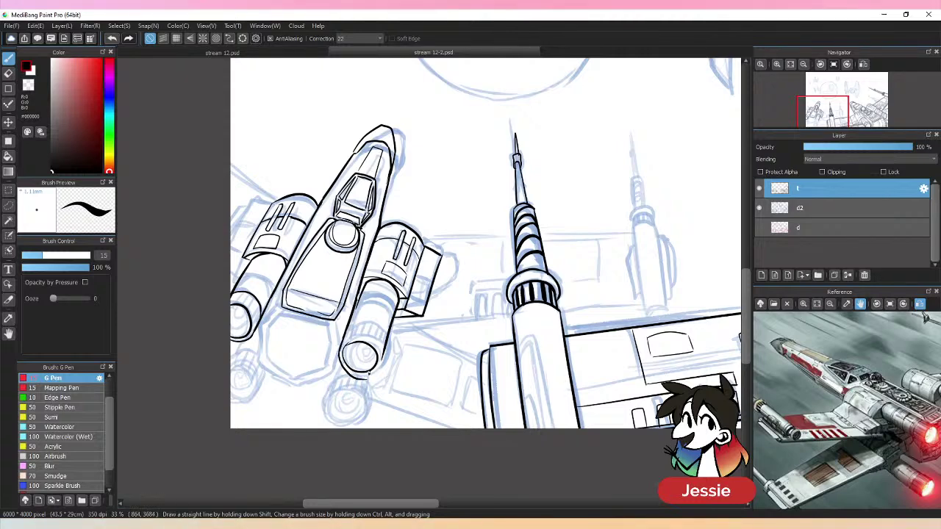
key(ctrl+z)
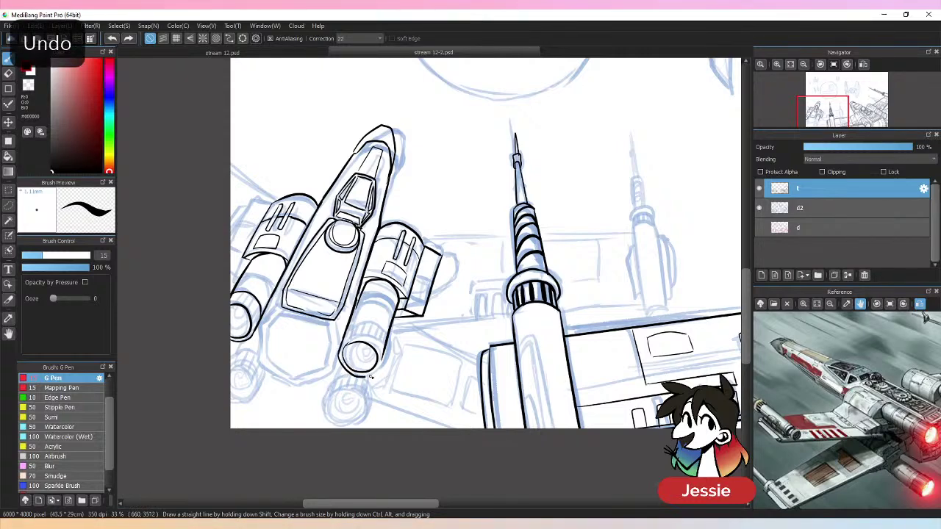
drag(385, 351, 378, 375)
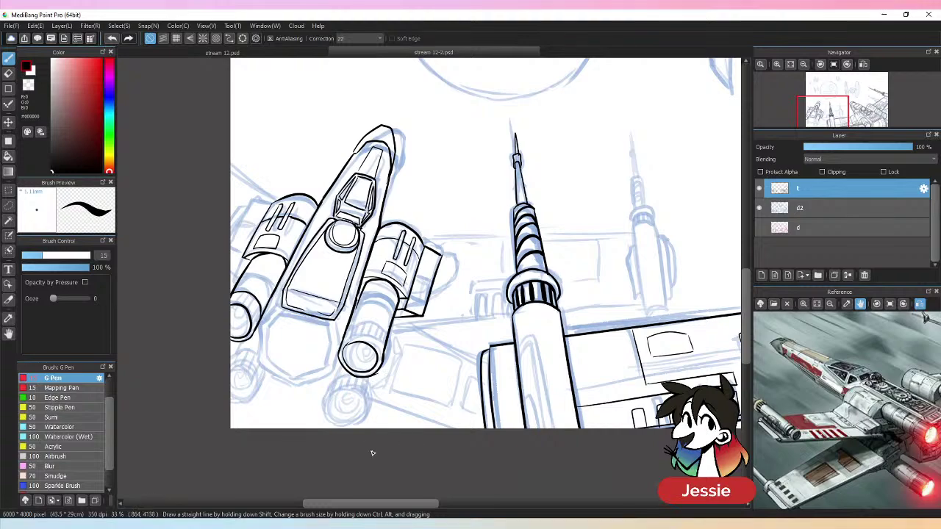
- Trim the doubled ink line where the right engine tube's outer side meets the nozzle rim and retouch the join
key(ctrl+plus)
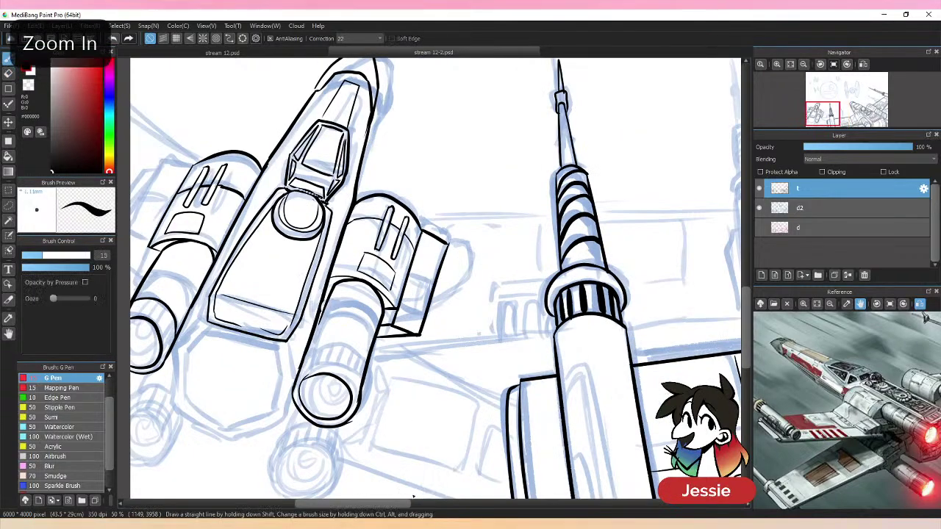
mouse_move(451, 420)
mouse_down()
mouse_move(458, 340)
mouse_move(474, 319)
mouse_up()
key(e)
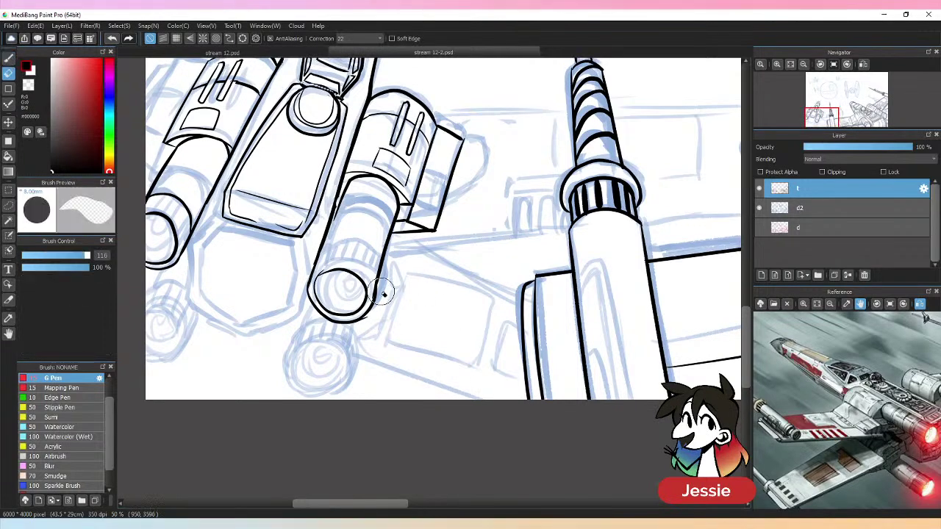
key(b)
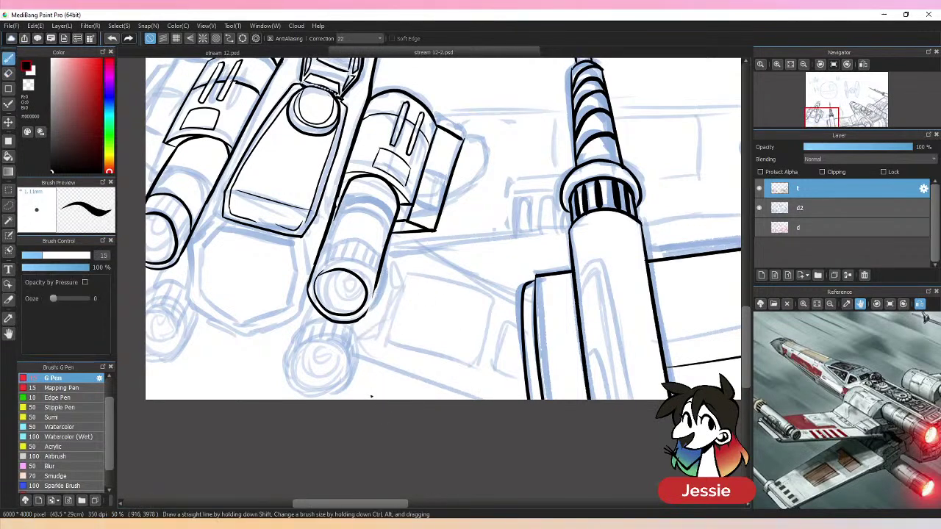
drag(375, 286, 375, 292)
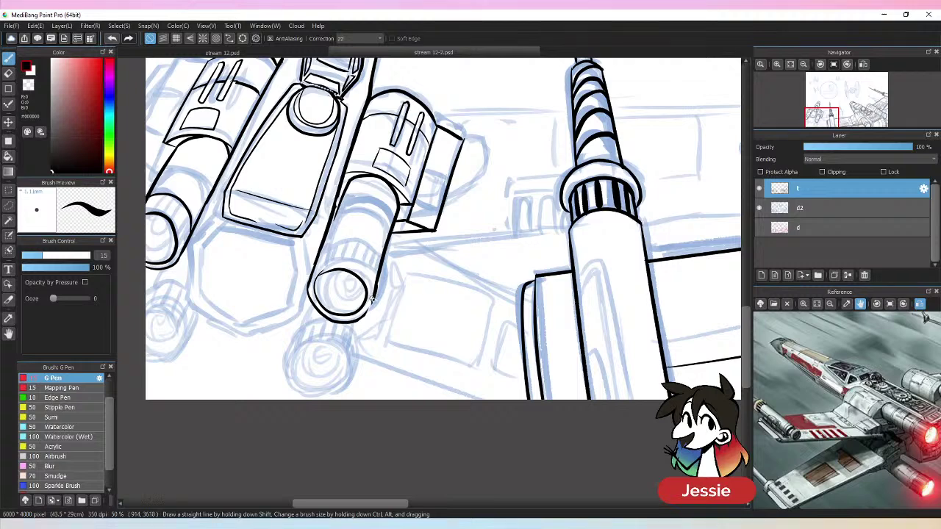
key(ctrl+z)
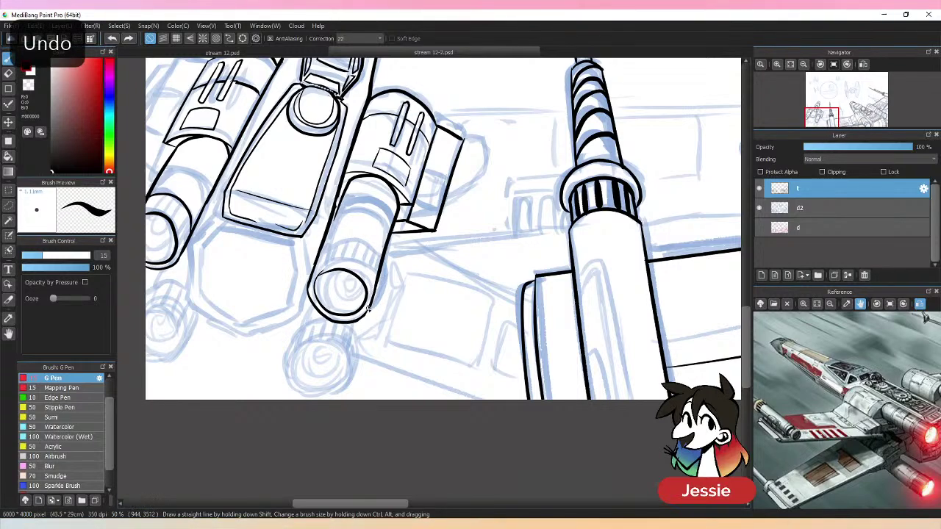
- Redraw the inner side of the right engine tube below its housing and tidy its join with the nozzle rim
key(e)
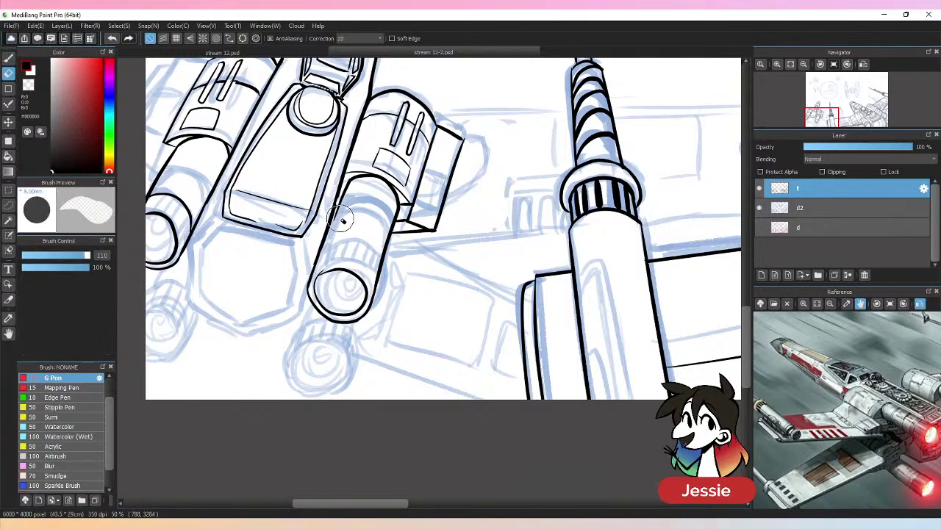
key(b)
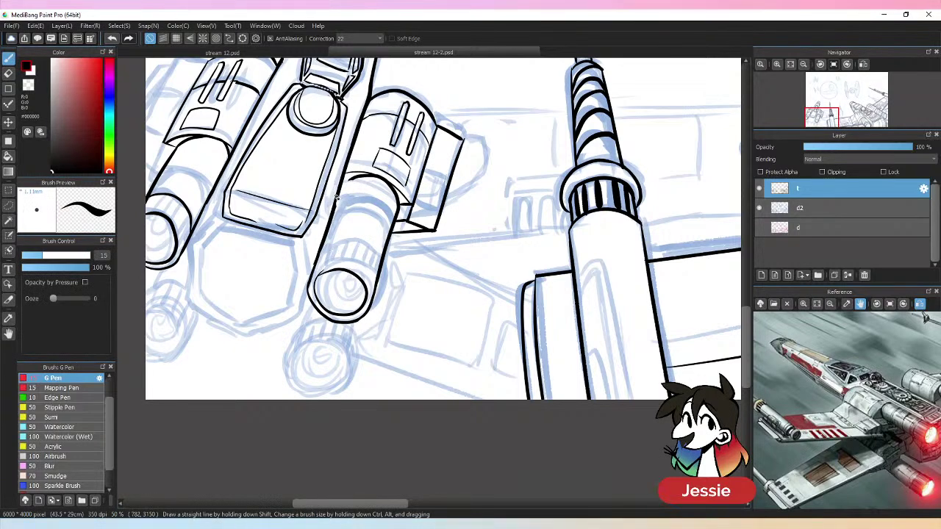
drag(353, 179, 332, 223)
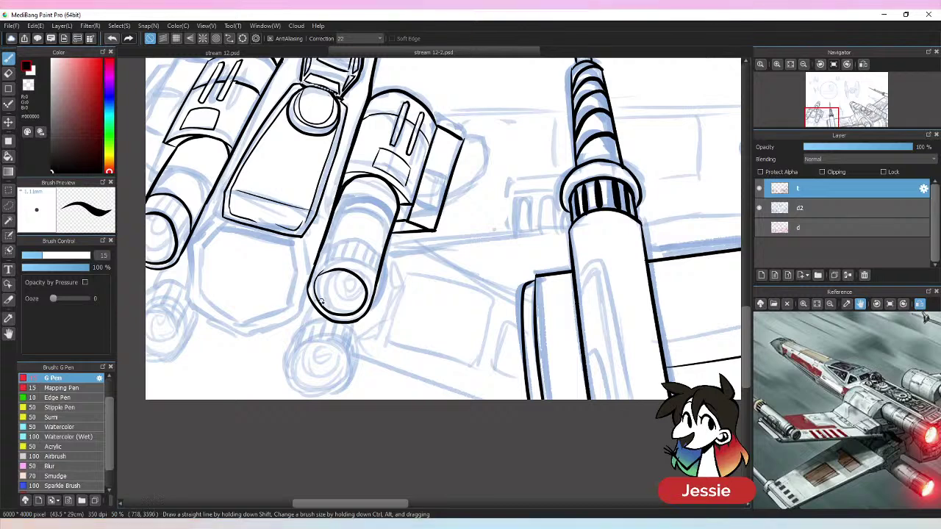
key(e)
key(b)
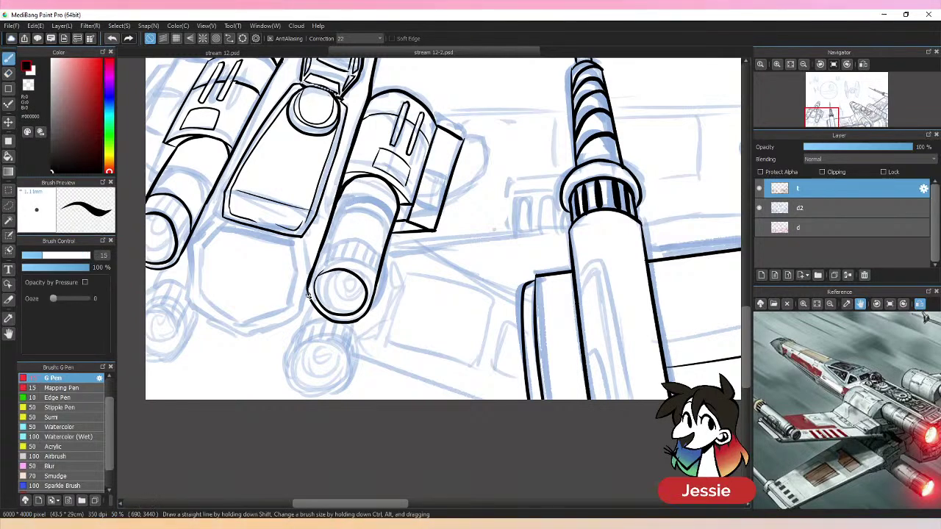
key(e)
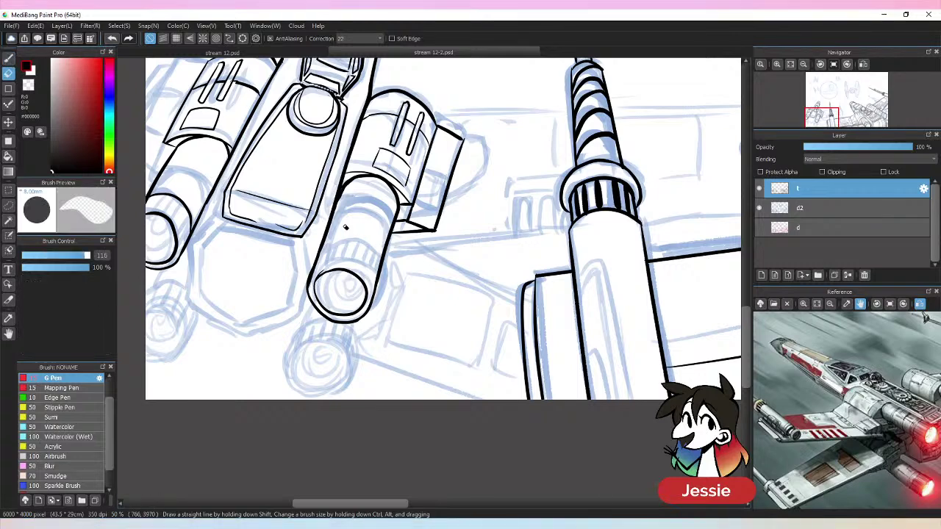
key(b)
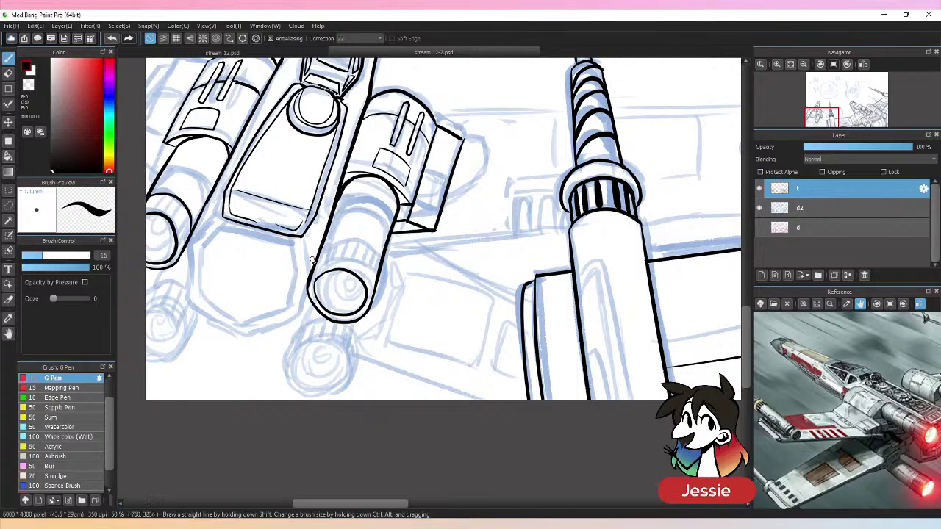
- Ink the curved band edge above the right nozzle, its lengthwise ribs, and the short notches around the outer rim
mouse_move(316, 256)
mouse_down()
mouse_move(345, 243)
mouse_move(378, 274)
mouse_up()
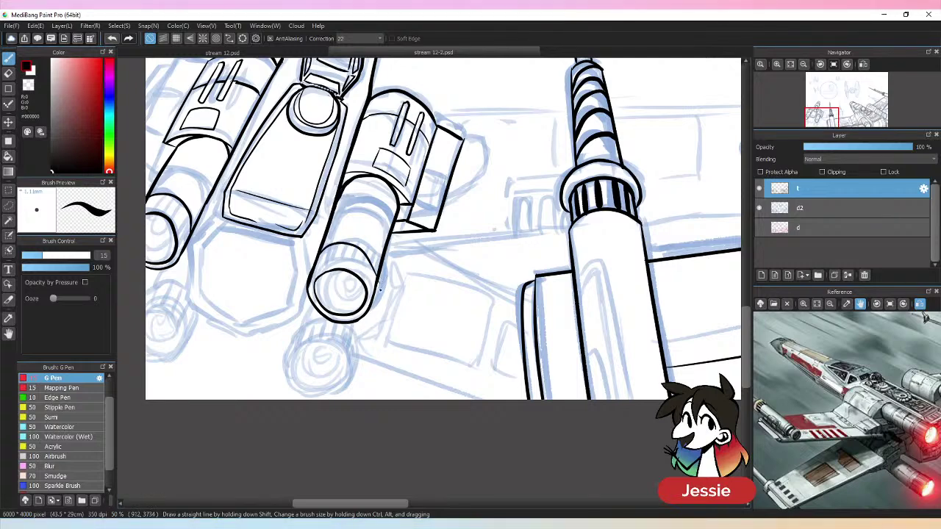
key(ctrl+z)
mouse_move(316, 259)
mouse_down()
mouse_move(352, 248)
mouse_move(372, 266)
mouse_move(373, 283)
mouse_move(373, 266)
mouse_move(370, 308)
mouse_up()
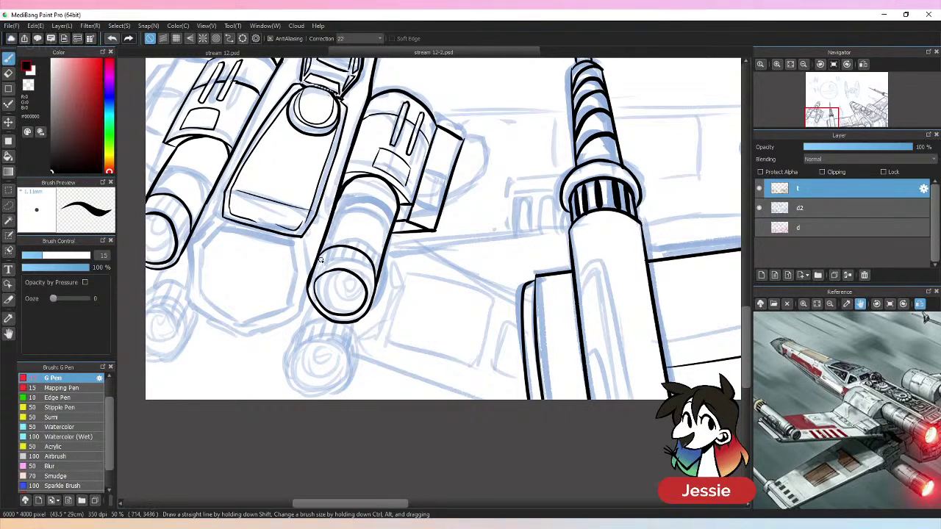
mouse_move(321, 260)
mouse_down()
mouse_move(340, 249)
mouse_move(341, 263)
mouse_move(354, 254)
mouse_move(350, 272)
mouse_move(365, 258)
mouse_move(366, 300)
mouse_up()
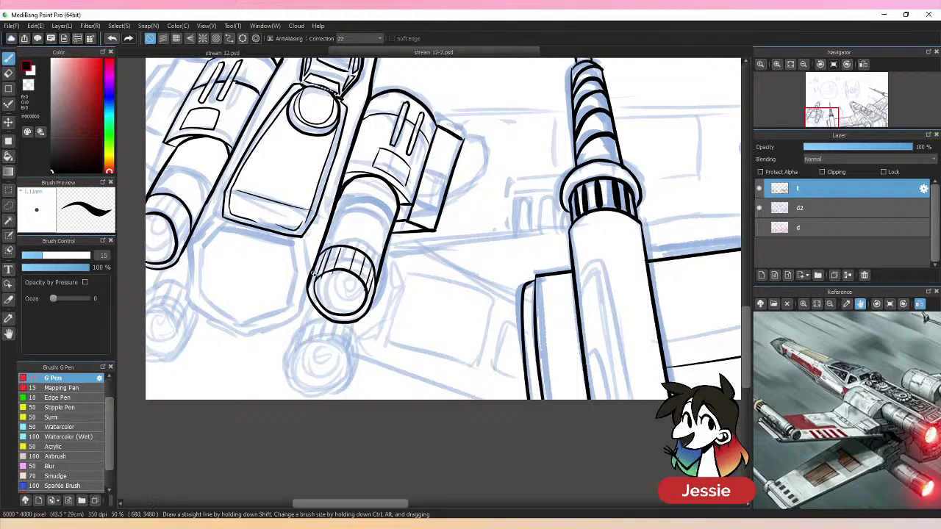
drag(313, 273, 314, 286)
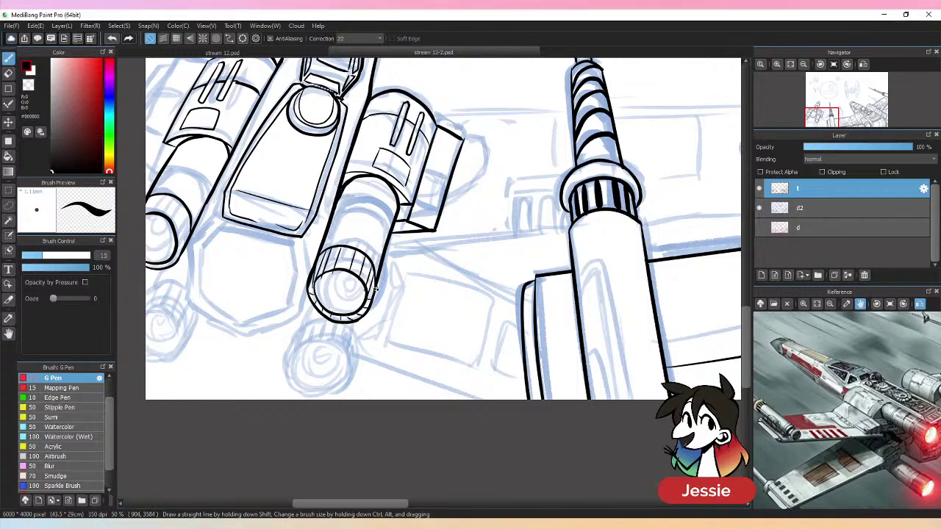
key(e)
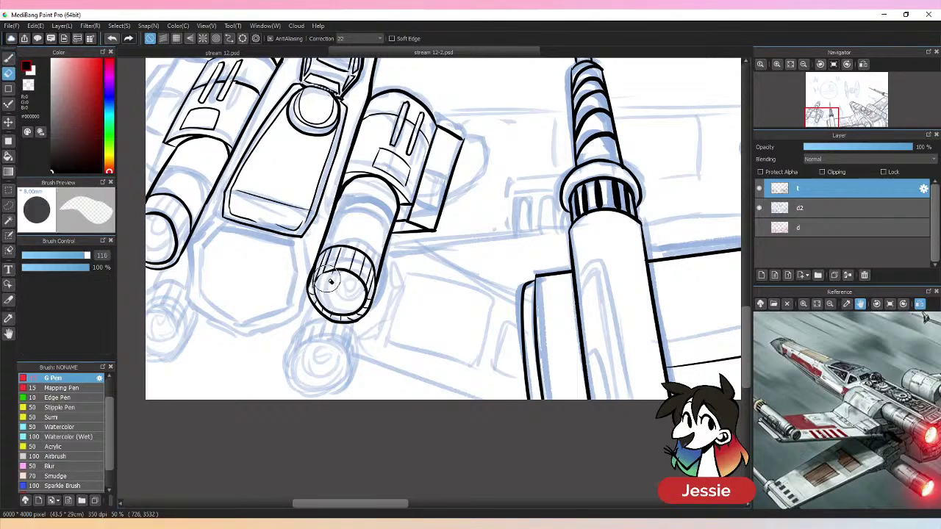
key(b)
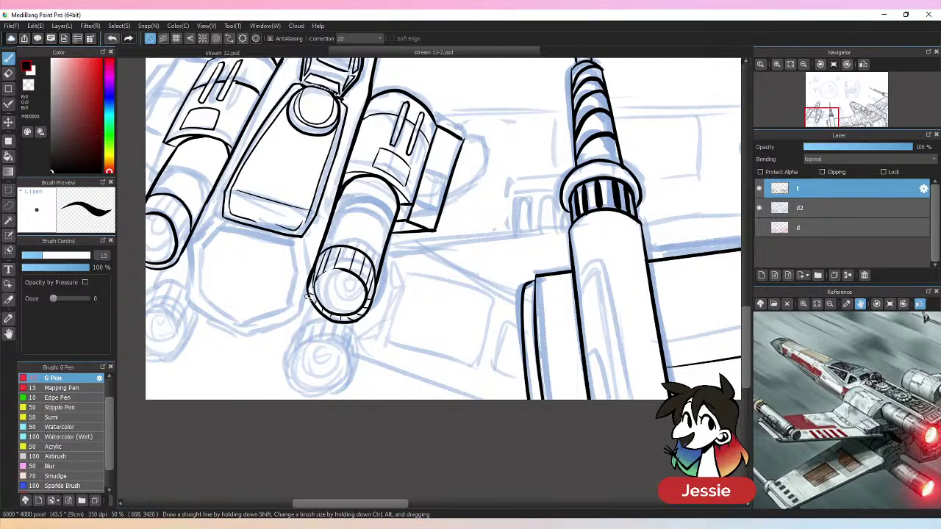
key(ctrl+z)
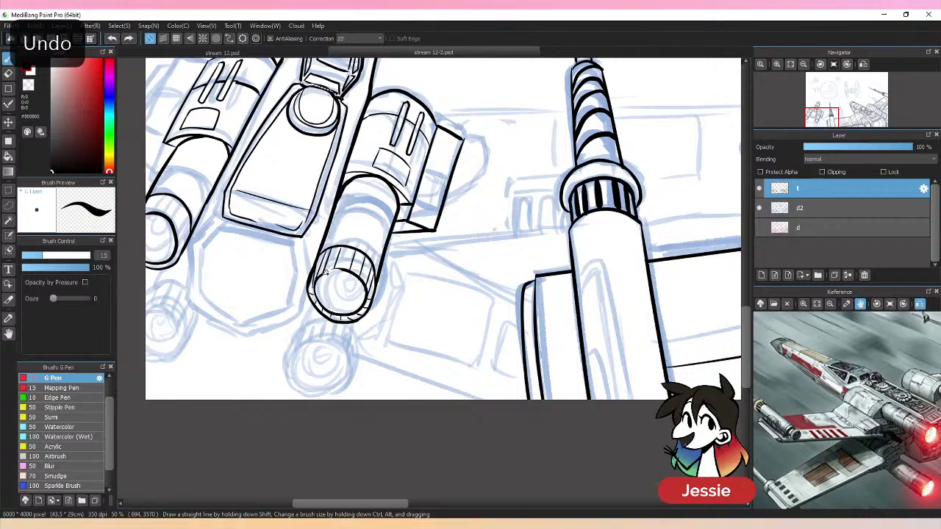
- Try a stroke correction of 26 with a wavy test line and a circle around the Death Star, undoing both strokes
key(ctrl+minus)
key(ctrl+minus)
key(ctrl+minus)
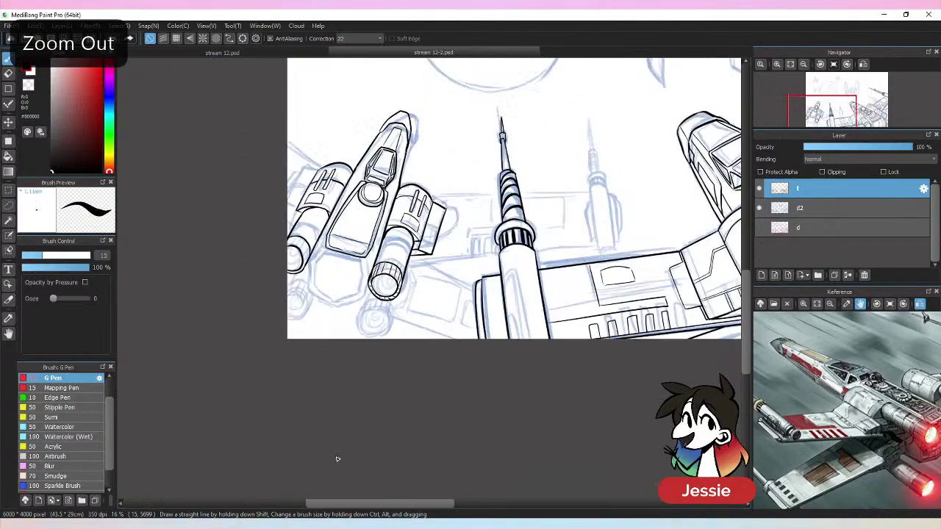
key(ctrl+plus)
click(376, 38)
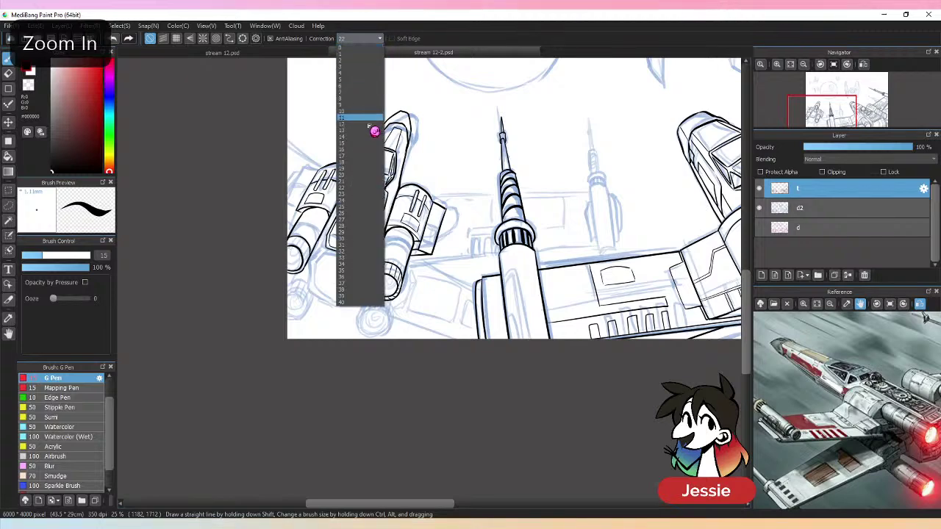
click(371, 213)
mouse_move(432, 78)
mouse_down()
mouse_move(467, 109)
mouse_move(422, 159)
mouse_move(474, 221)
mouse_up()
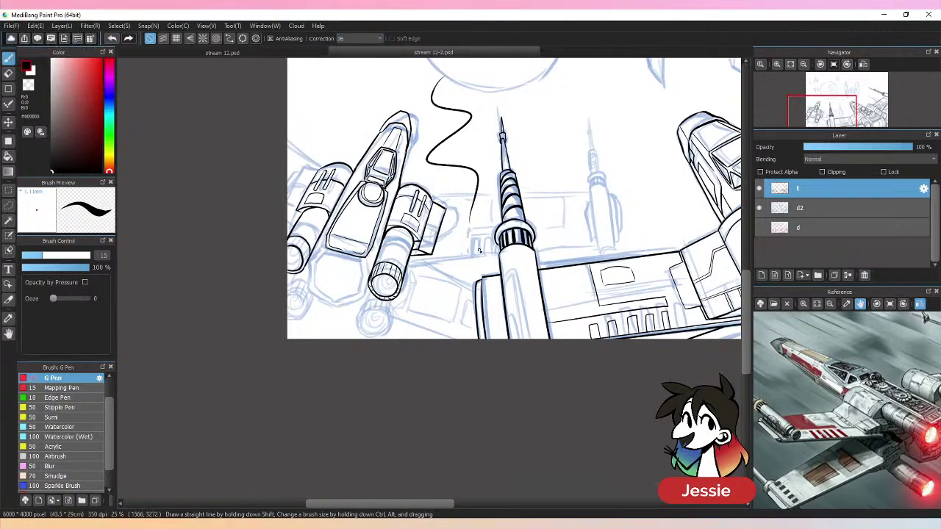
key(ctrl+z)
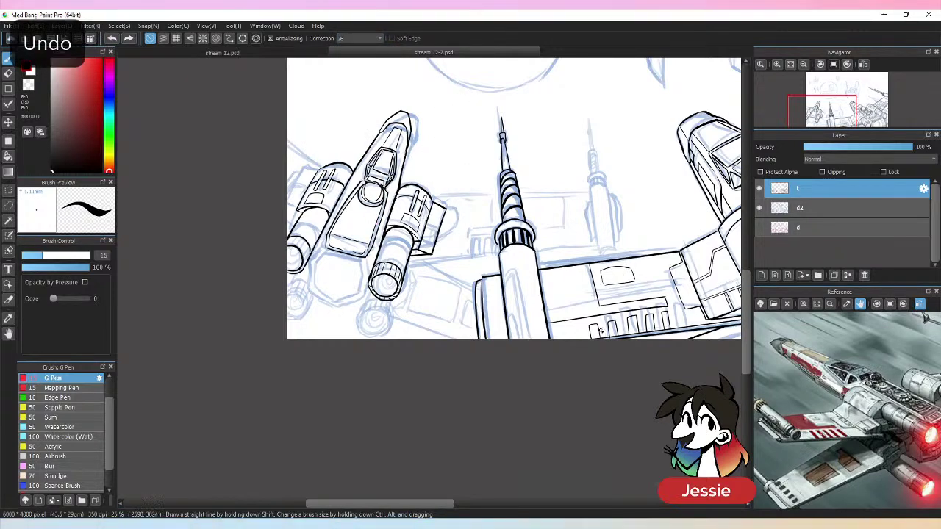
key(ctrl+minus)
mouse_move(445, 105)
mouse_down()
mouse_move(412, 155)
mouse_move(502, 151)
mouse_move(426, 109)
mouse_up()
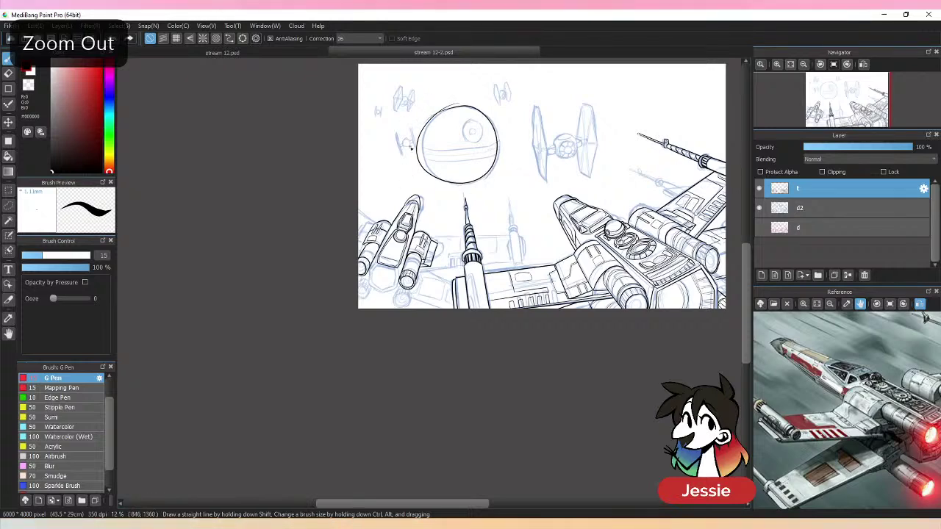
key(ctrl+z)
- Set the stroke correction to 20 and ink the inner ring and small centre circle inside the right nozzle
key(ctrl+plus)
key(ctrl+plus)
click(371, 38)
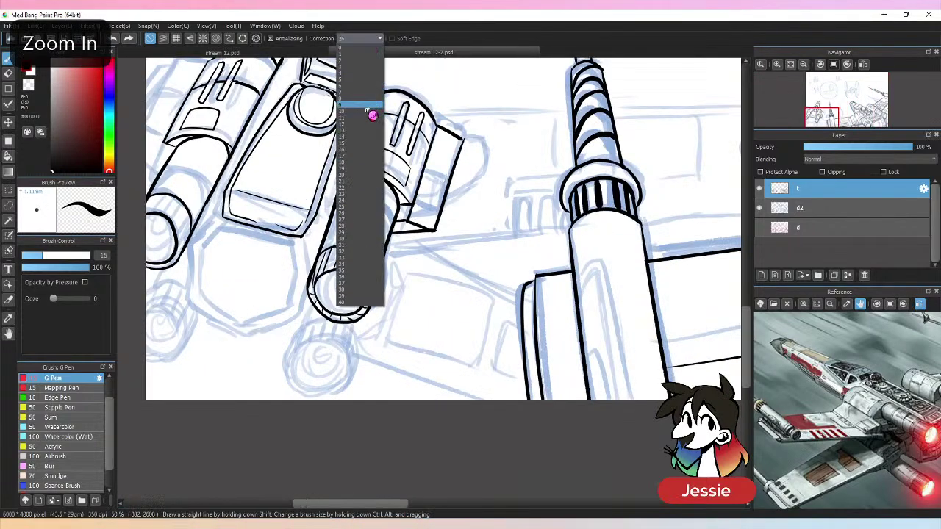
click(353, 175)
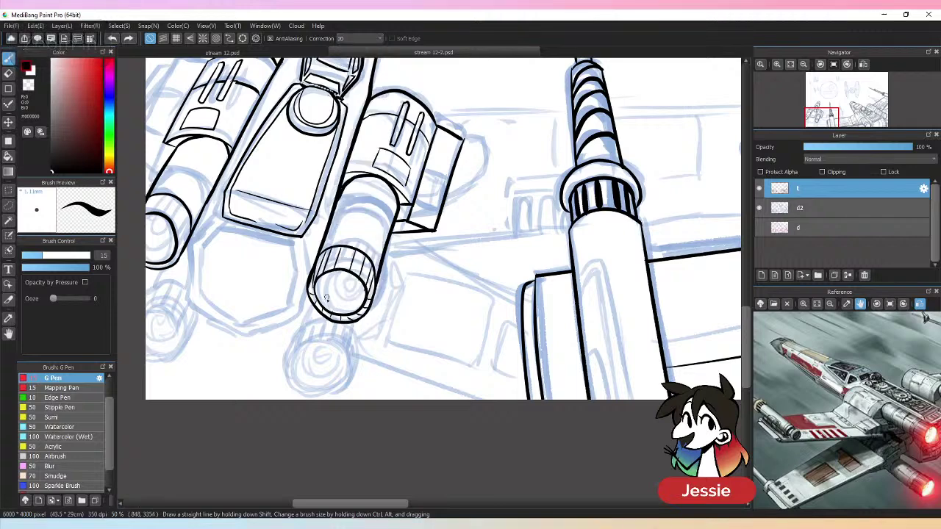
key(ctrl+plus)
mouse_move(291, 273)
mouse_down()
mouse_move(288, 302)
mouse_move(327, 310)
mouse_move(326, 270)
mouse_move(285, 297)
mouse_move(325, 315)
mouse_move(338, 286)
mouse_move(283, 292)
mouse_move(318, 315)
mouse_move(341, 286)
mouse_move(300, 316)
mouse_move(342, 302)
mouse_move(342, 270)
mouse_move(293, 305)
mouse_move(337, 292)
mouse_move(336, 275)
mouse_move(319, 293)
mouse_move(294, 275)
mouse_move(303, 312)
mouse_move(343, 284)
mouse_up()
key(ctrl+z)
key(ctrl+z)
key(ctrl+z)
key(ctrl+z)
key(ctrl+z)
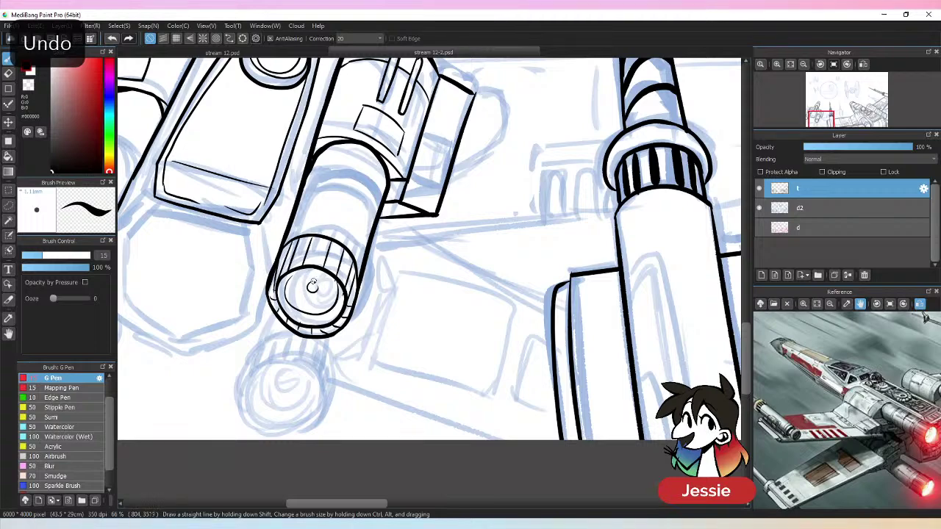
- Ink the matching band, ribs, rim notches and centre circle on the left engine nozzle
key(ctrl+minus)
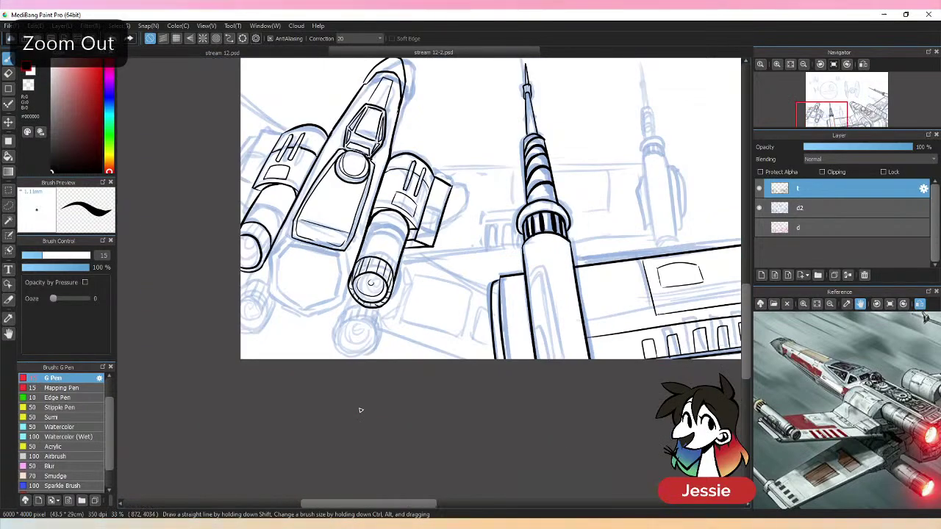
key(ctrl+plus)
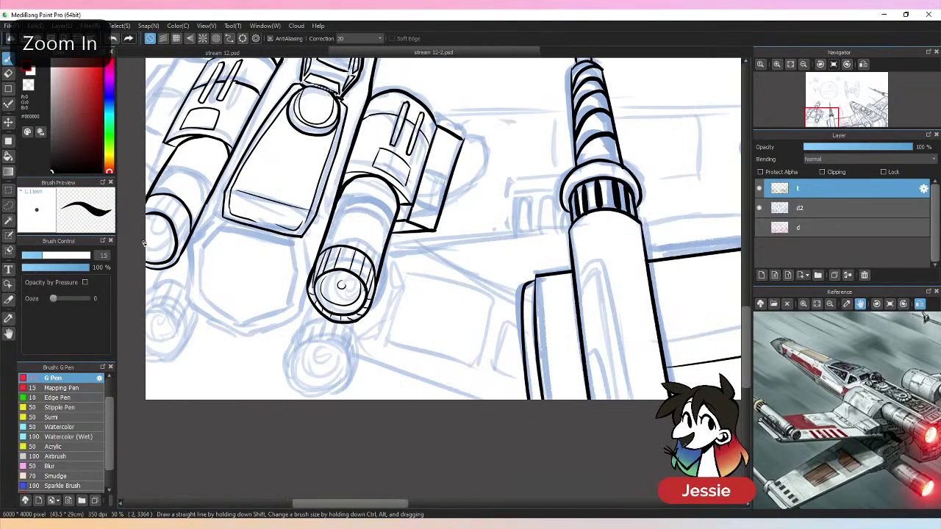
mouse_move(155, 222)
mouse_down()
mouse_move(178, 199)
mouse_move(149, 206)
mouse_move(167, 196)
mouse_move(154, 215)
mouse_move(176, 199)
mouse_move(170, 228)
mouse_move(188, 213)
mouse_move(148, 269)
mouse_up()
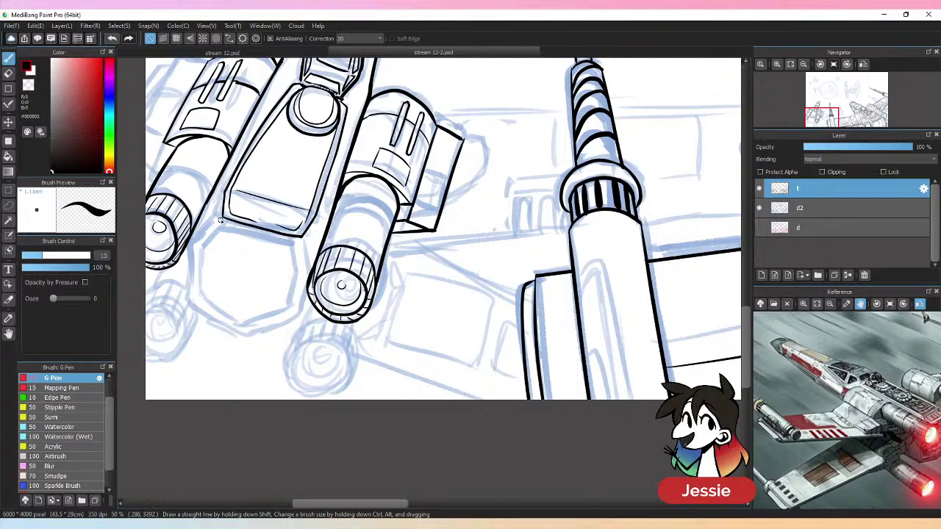
- Ink the rounded octagonal outline of the X-wing's rear hull between the engines and start its inner edge
key(ctrl+z)
drag(303, 238, 307, 276)
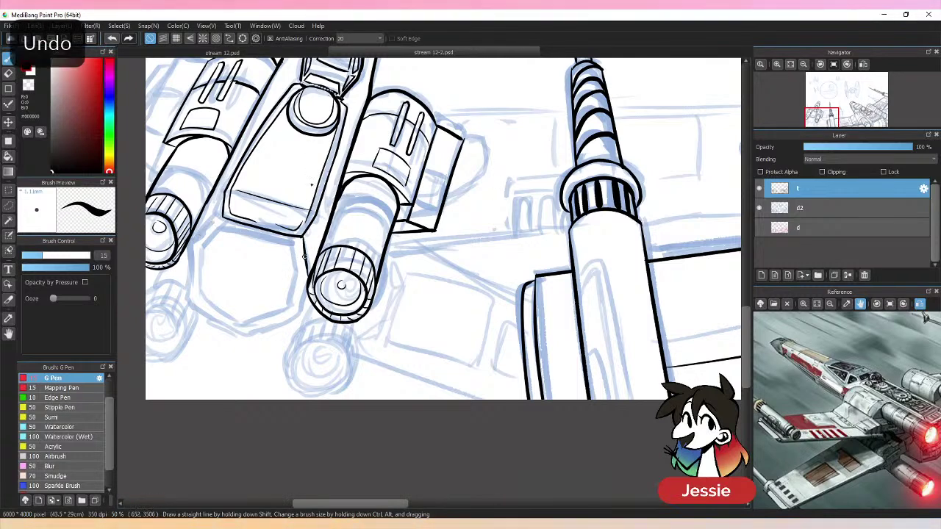
mouse_move(223, 215)
mouse_down()
mouse_move(185, 246)
mouse_move(192, 300)
mouse_move(215, 324)
mouse_move(252, 322)
mouse_move(236, 341)
mouse_move(229, 331)
mouse_move(290, 320)
mouse_move(303, 298)
mouse_up()
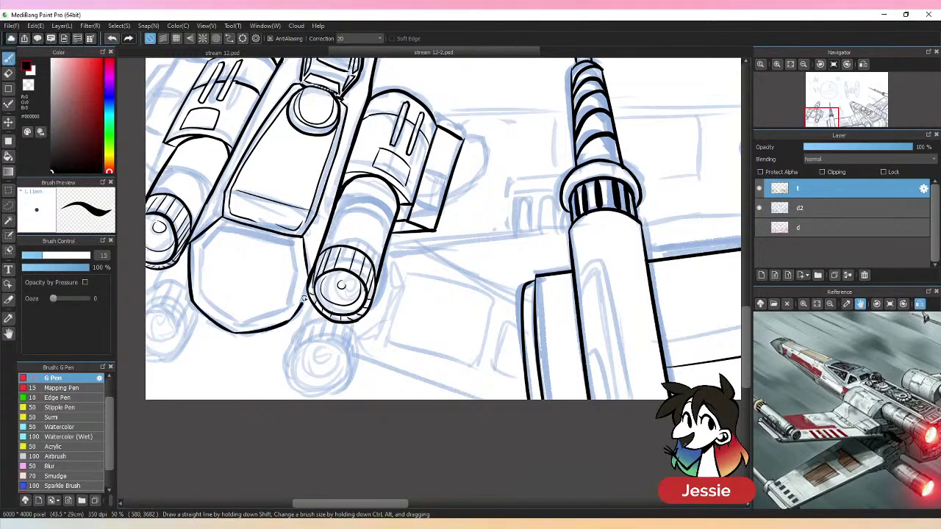
drag(194, 247, 225, 225)
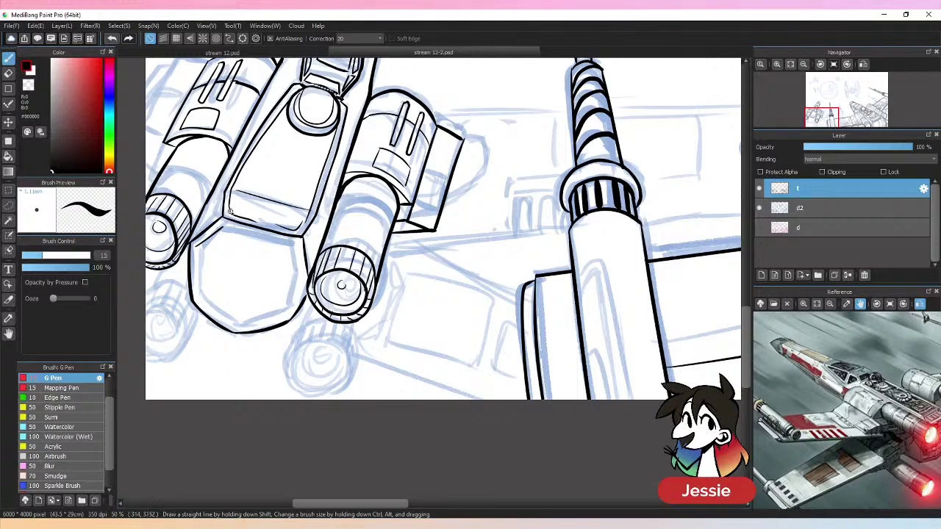
key(ctrl+minus)
key(ctrl+minus)
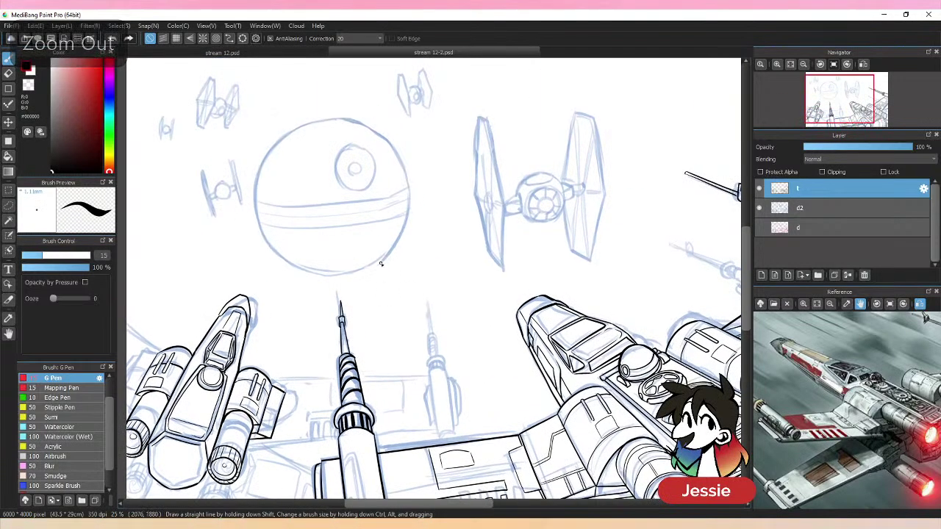
key(shift)
shift+click(651, 216)
shift+click(441, 323)
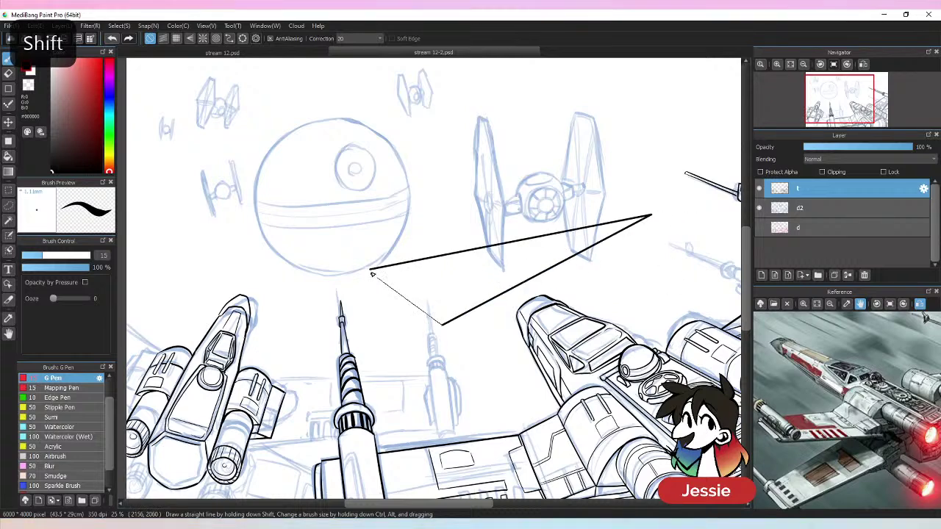
shift+click(369, 268)
key(ctrl+z)
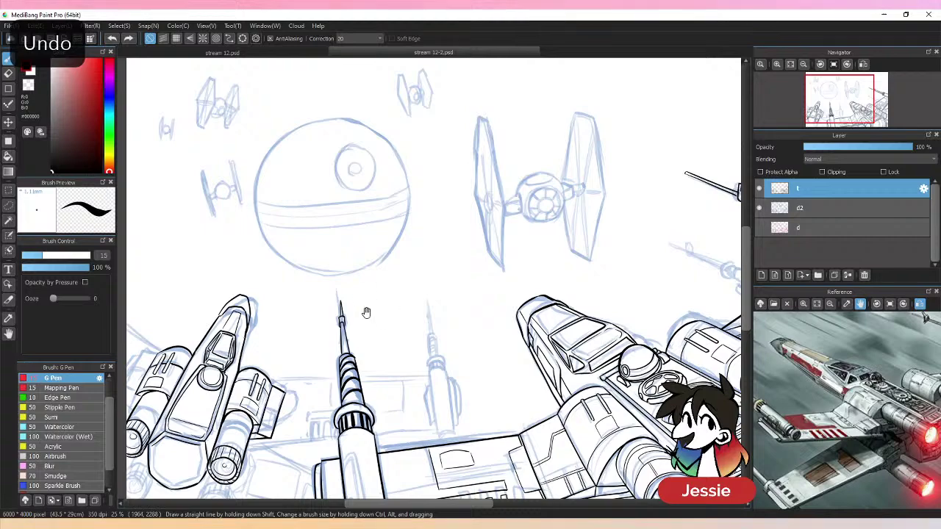
- Ink an inner border that follows the octagonal rear panel of the X-wing near the canvas's left edge
drag(366, 312, 563, 179)
key(ctrl+plus)
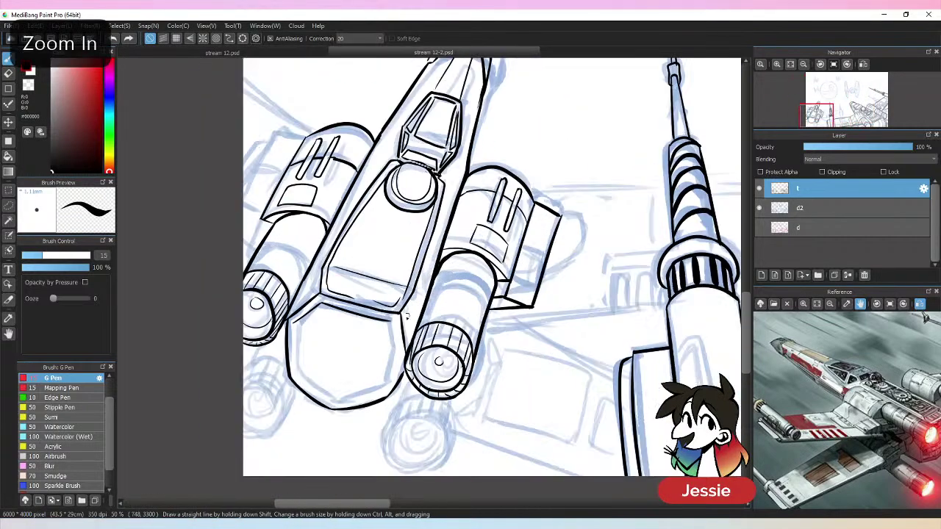
mouse_move(391, 322)
mouse_down()
mouse_move(400, 352)
mouse_move(390, 384)
mouse_move(350, 402)
mouse_up()
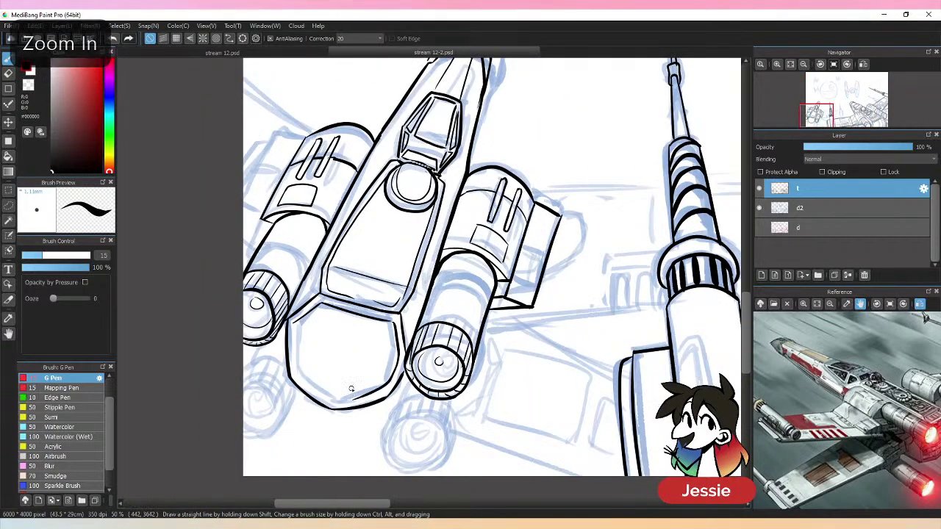
mouse_move(292, 324)
mouse_down()
mouse_move(301, 380)
mouse_move(333, 400)
mouse_move(331, 386)
mouse_move(334, 400)
mouse_move(365, 395)
mouse_move(382, 405)
mouse_move(328, 400)
mouse_move(390, 386)
mouse_up()
key(ctrl+z)
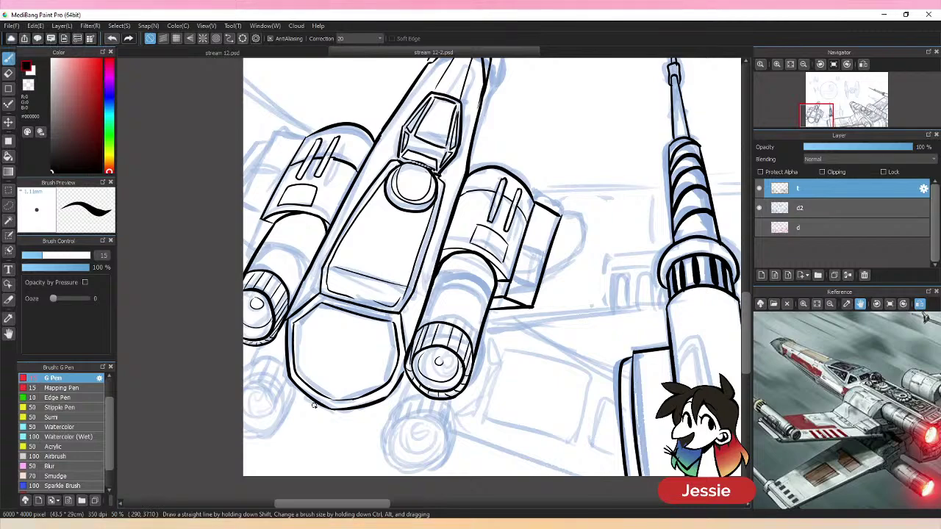
- Ink a large circle and a smaller one within it inside the left X-wing's octagonal rear panel
key(ctrl+minus)
key(ctrl+minus)
key(ctrl+minus)
key(ctrl+plus)
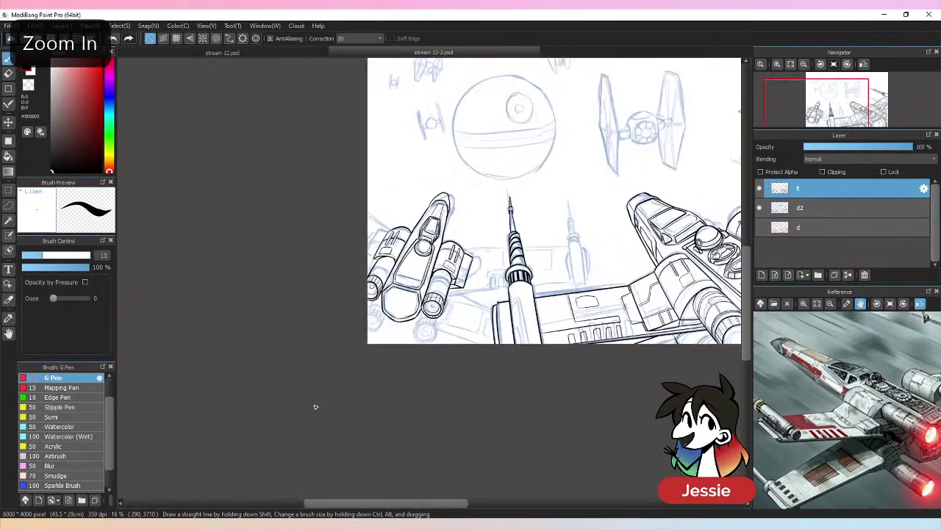
key(ctrl+plus)
key(ctrl+plus)
mouse_move(318, 318)
mouse_down()
mouse_move(342, 377)
mouse_move(380, 320)
mouse_up()
key(ctrl+z)
mouse_move(324, 316)
mouse_down()
mouse_move(317, 371)
mouse_move(371, 378)
mouse_move(369, 320)
mouse_move(327, 332)
mouse_up()
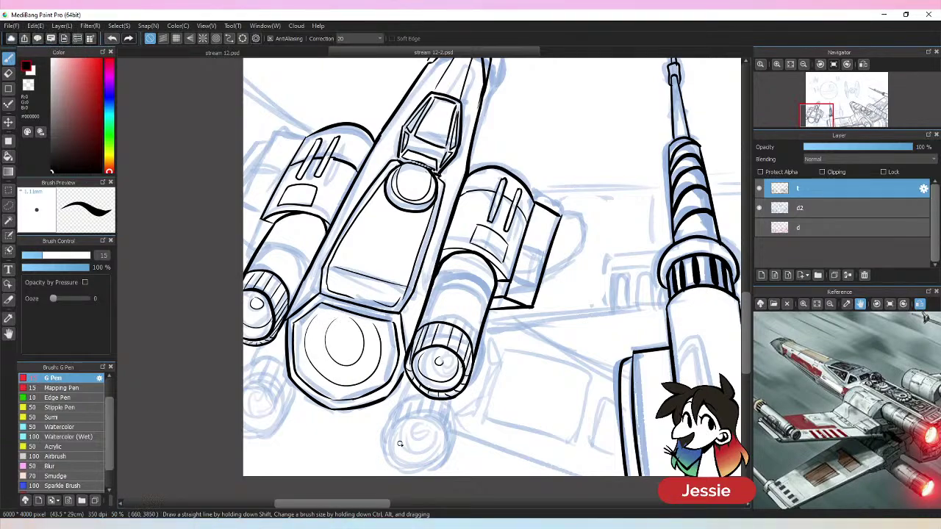
- Ink stepped panel lines on the outer wing plates on both sides of the left X-wing
key(ctrl+minus)
key(ctrl+minus)
key(ctrl+minus)
key(ctrl+minus)
key(ctrl+minus)
key(ctrl+plus)
key(ctrl+plus)
key(ctrl+plus)
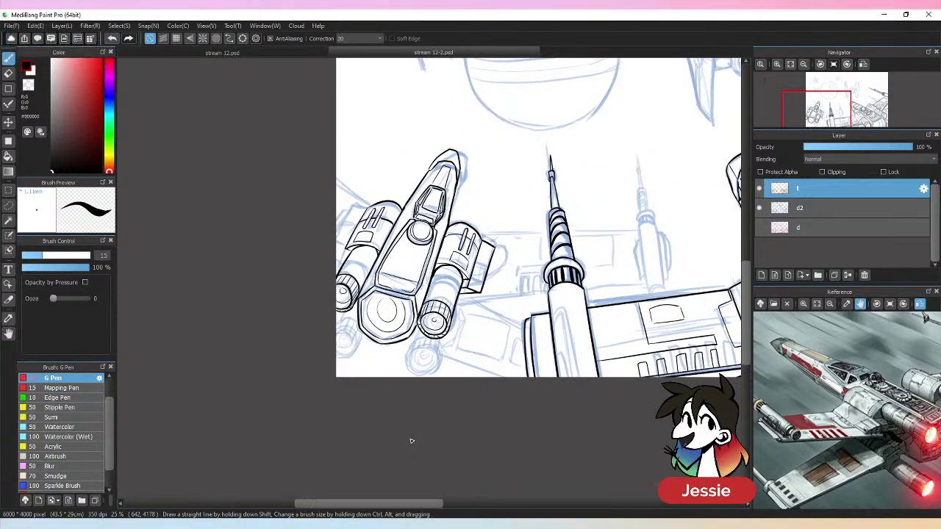
key(ctrl+plus)
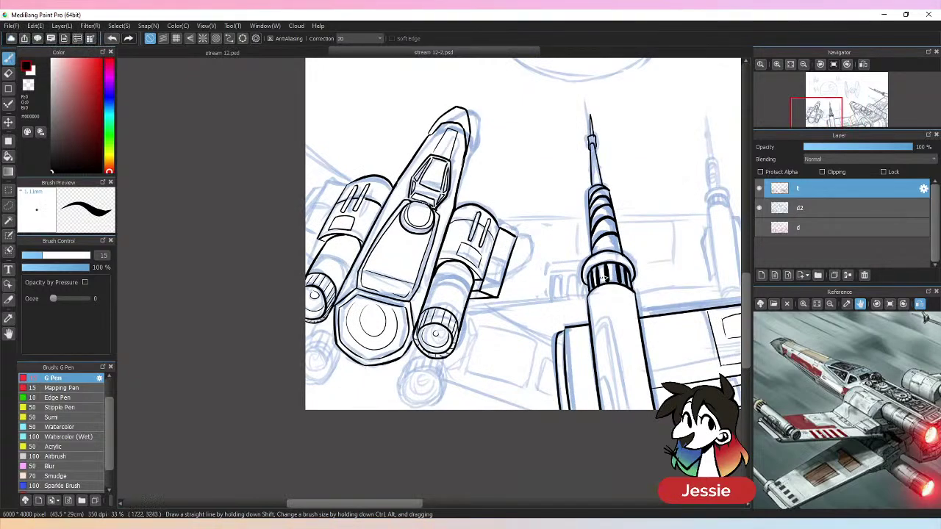
drag(400, 505, 416, 504)
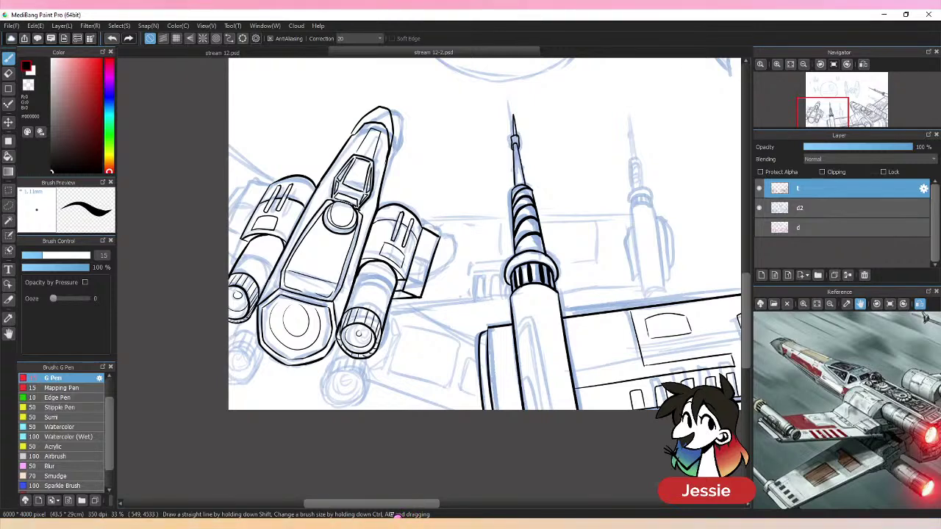
drag(418, 252, 419, 273)
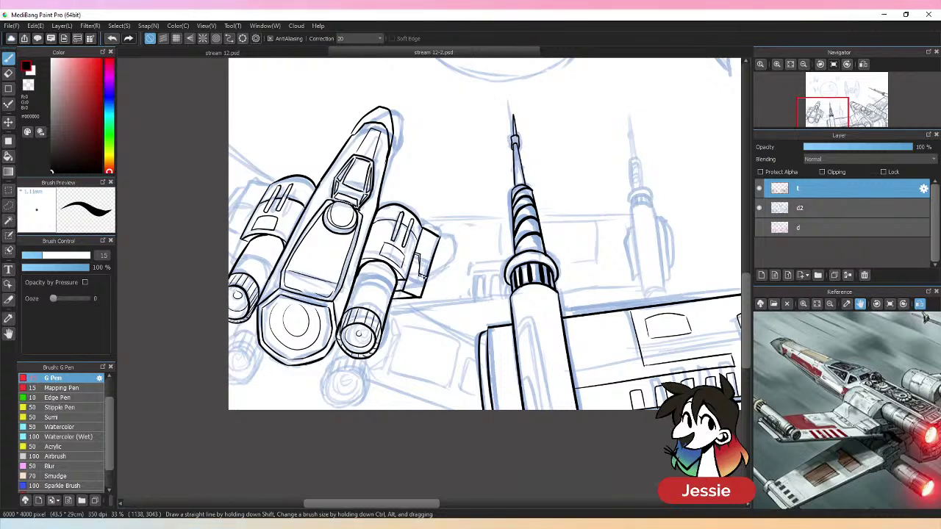
key(ctrl+z)
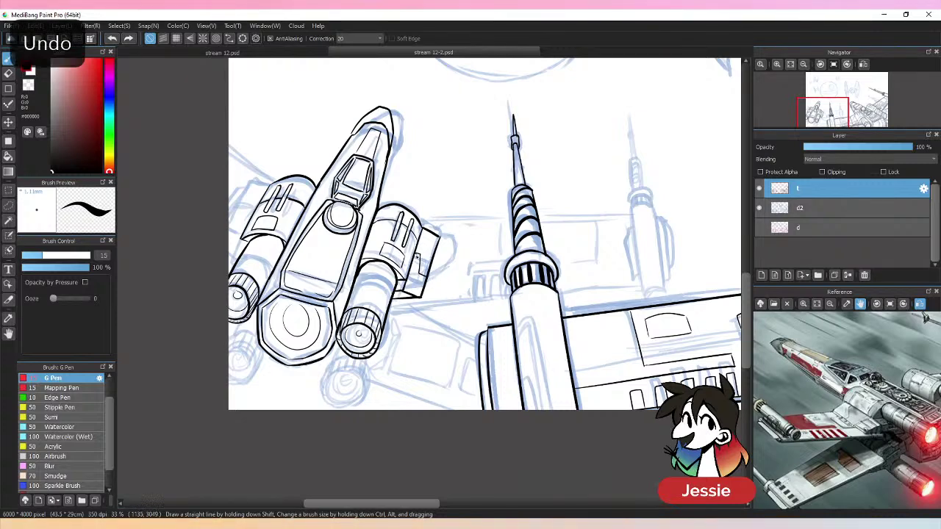
drag(417, 263, 428, 284)
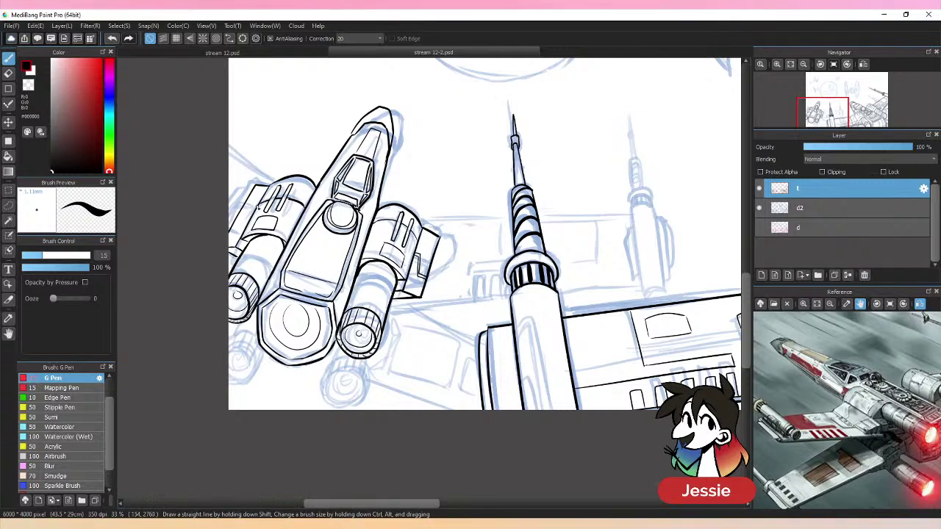
drag(242, 225, 256, 209)
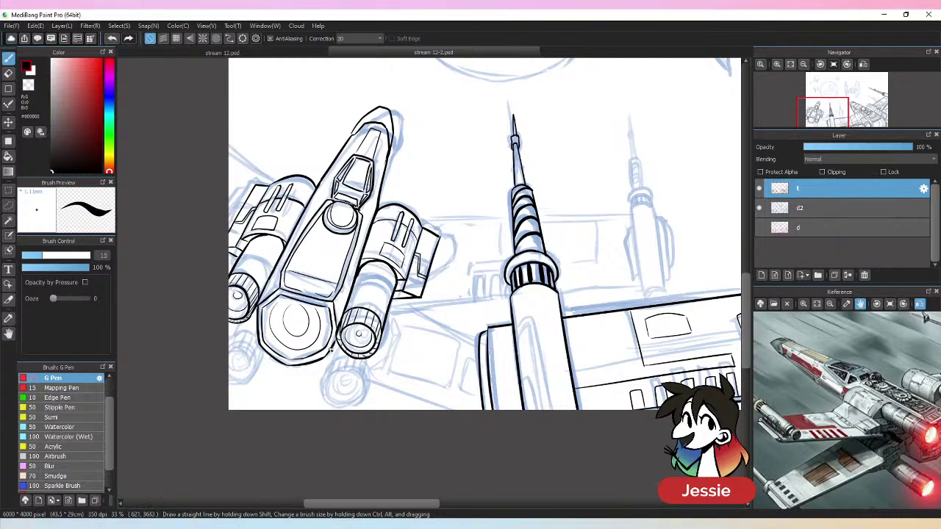
- Ink the lower right engine of the left X-wing, with its rounded outline, end opening and band line
mouse_move(325, 363)
mouse_down()
mouse_move(320, 389)
mouse_move(353, 396)
mouse_up()
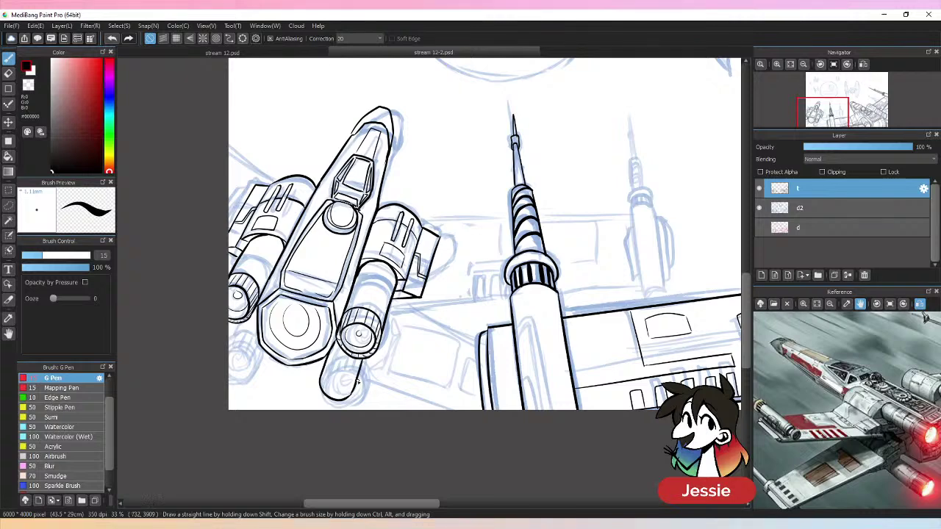
key(ctrl+z)
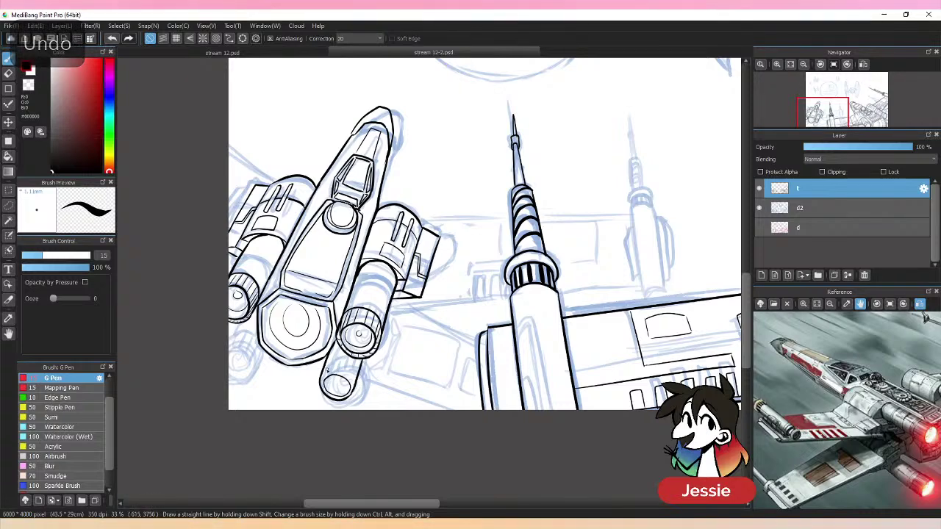
drag(328, 361, 359, 373)
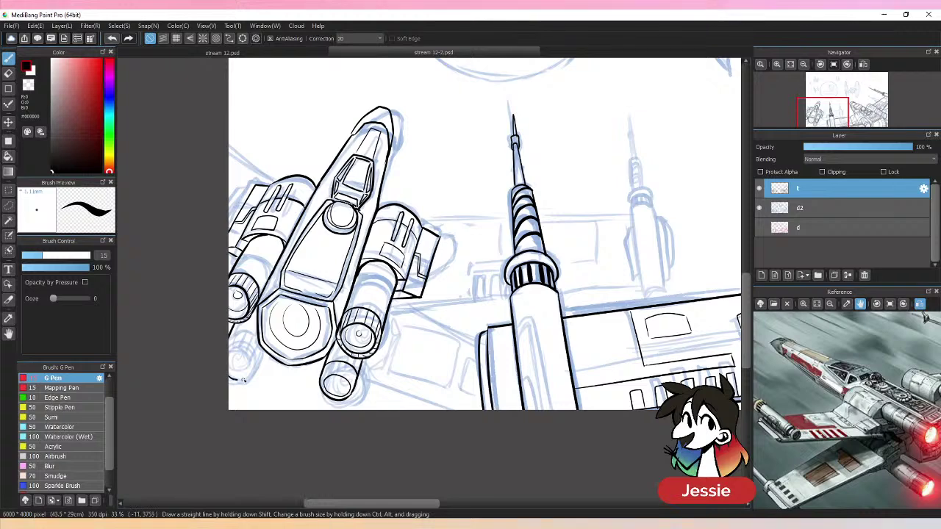
- Ink the rounded outline of the left X-wing's lower left engine where it is cut off by the canvas edge
mouse_move(234, 381)
mouse_down()
mouse_move(262, 366)
mouse_move(228, 354)
mouse_up()
key(ctrl+z)
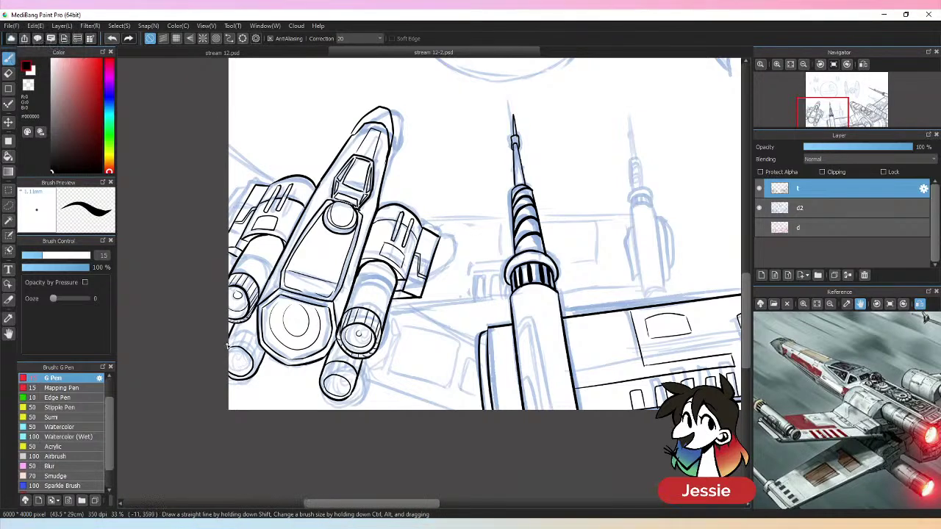
key(ctrl+z)
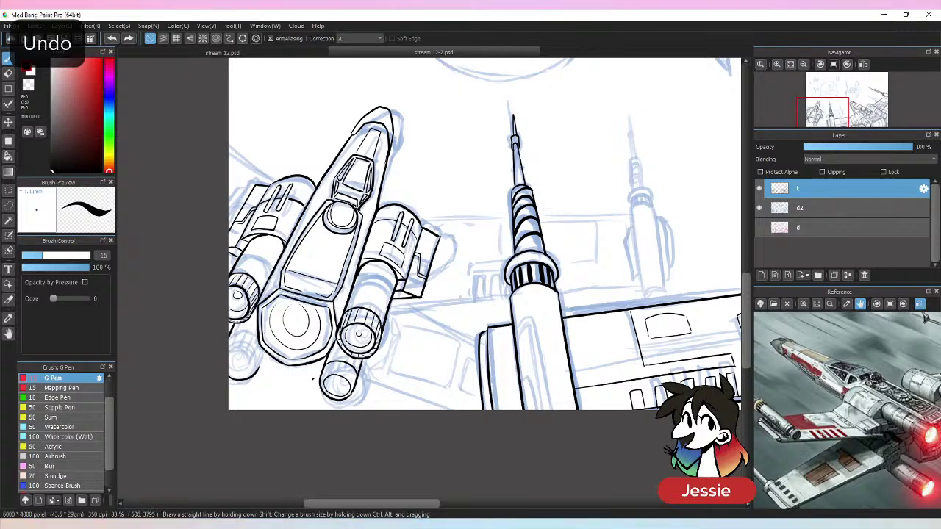
mouse_move(228, 367)
mouse_down()
mouse_move(256, 369)
mouse_move(268, 348)
mouse_up()
key(ctrl+z)
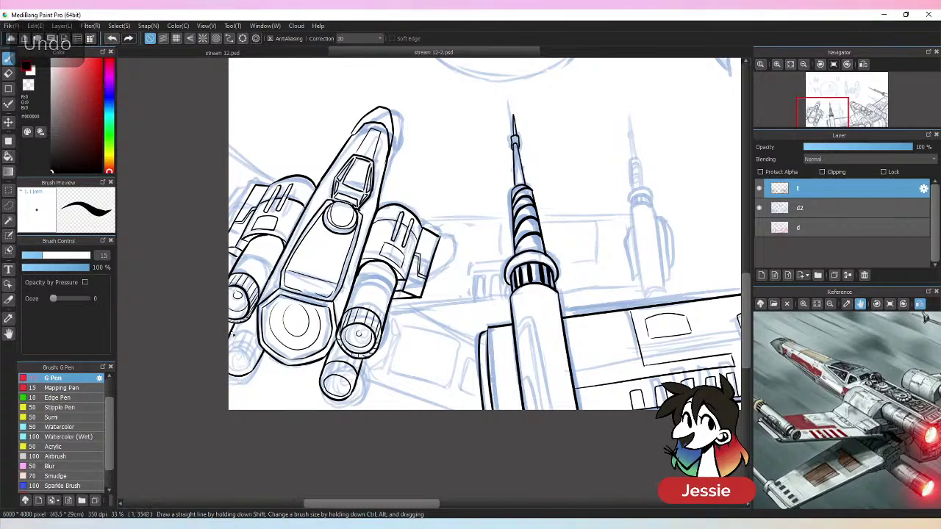
key(ctrl+z)
drag(253, 374, 266, 348)
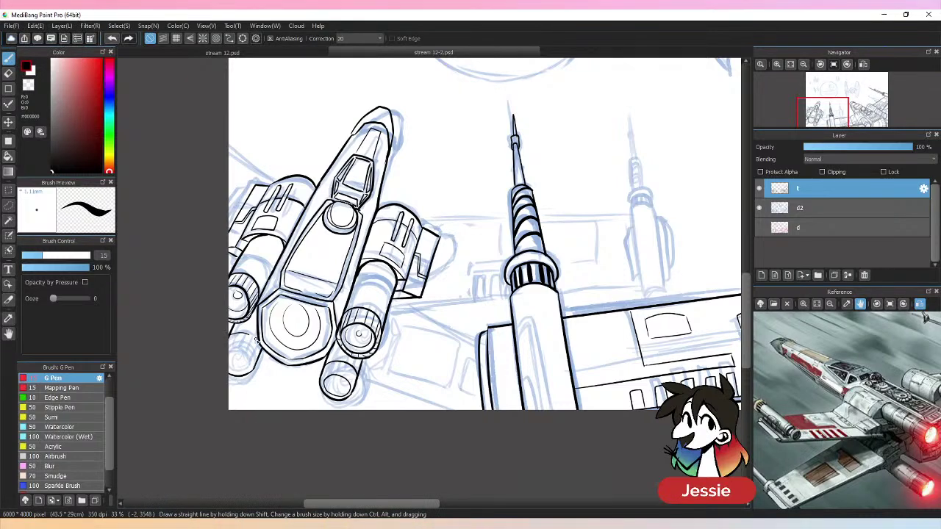
key(ctrl+z)
drag(248, 363, 257, 345)
key(ctrl+z)
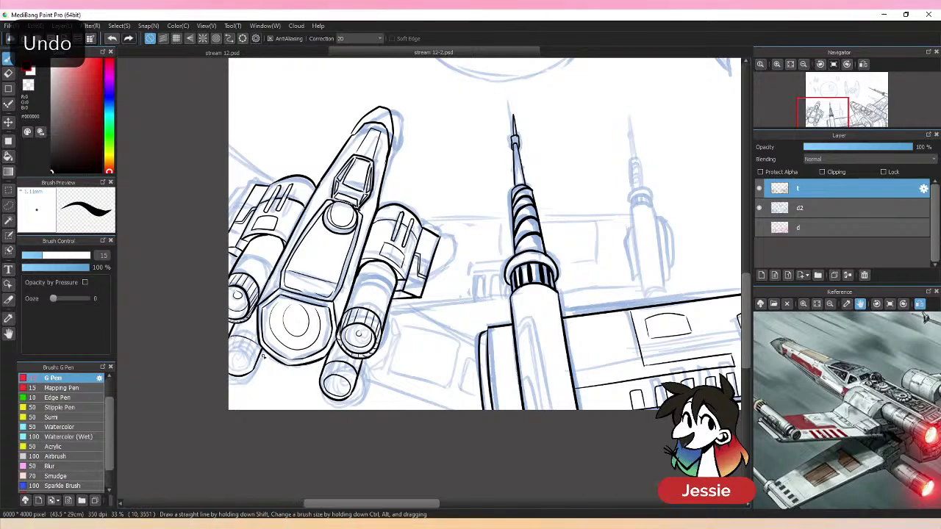
key(ctrl+z)
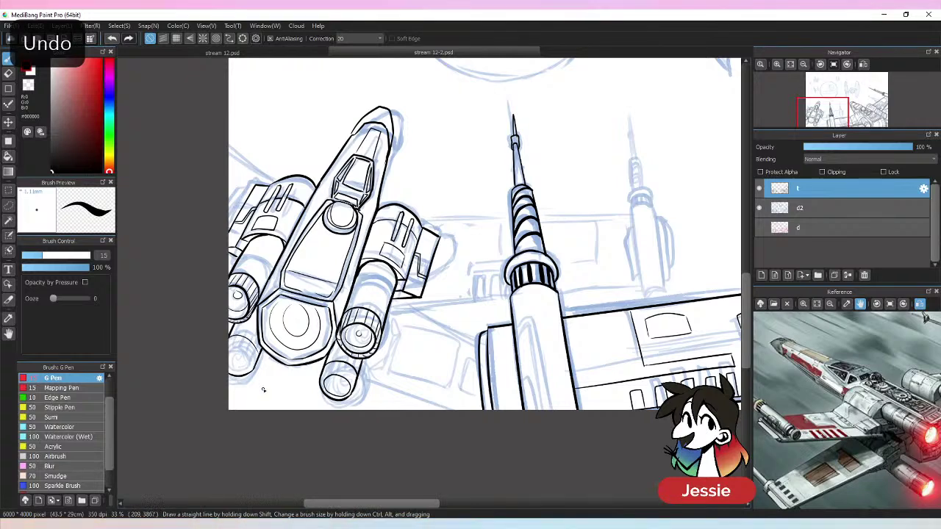
key(ctrl+z)
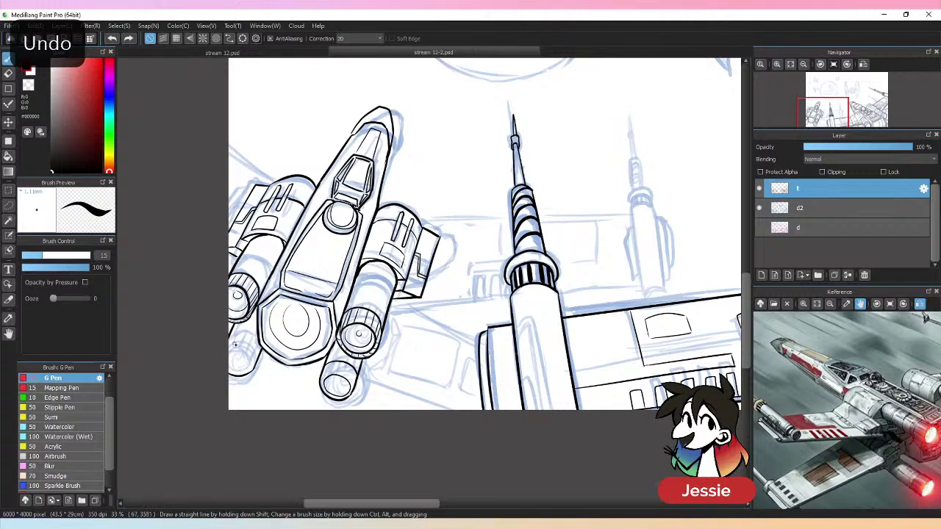
drag(229, 339, 255, 345)
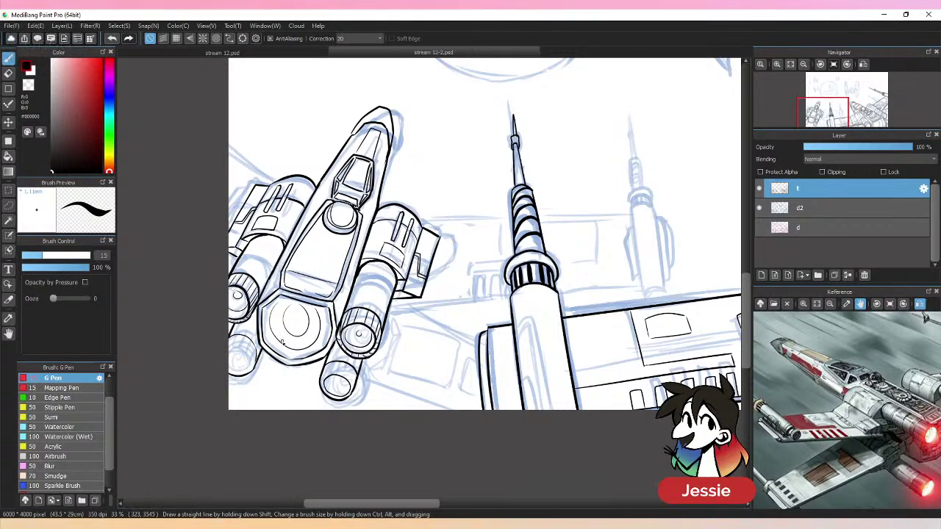
key(ctrl+z)
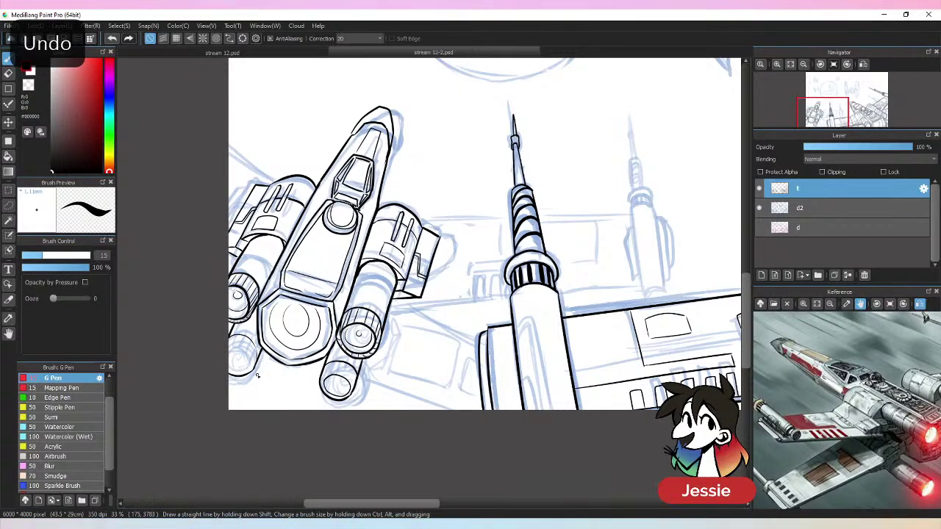
- Ink the elliptical end opening of the lower left engine, running off the canvas edge
key(ctrl+plus)
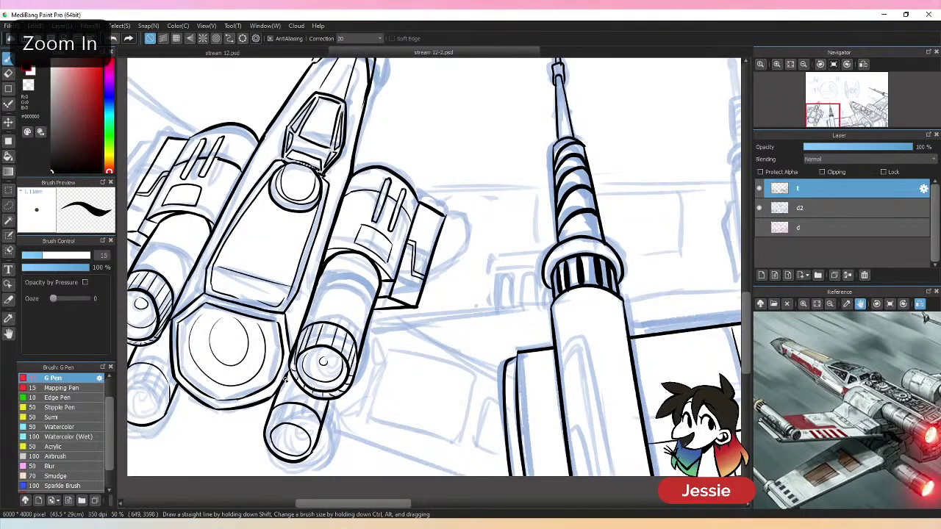
scroll(284, 379, down, 3)
scroll(284, 378, left, 4)
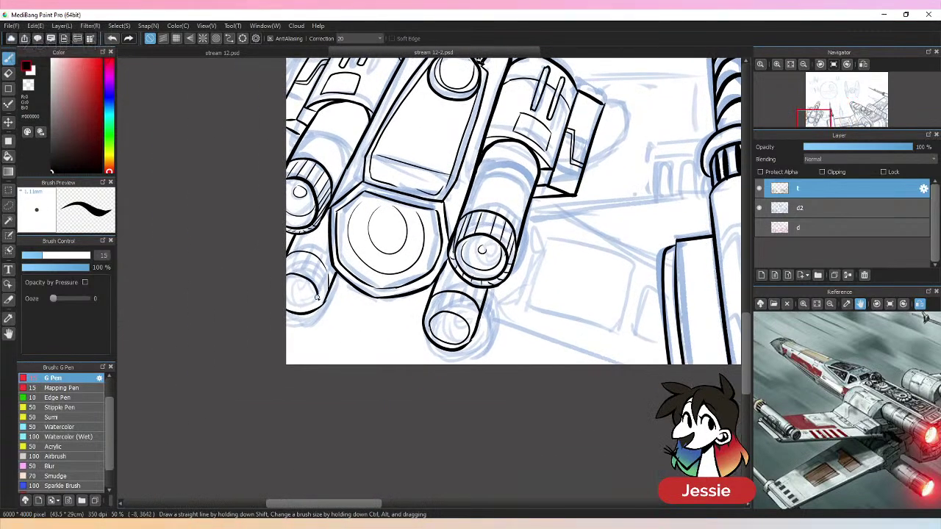
key(ctrl+z)
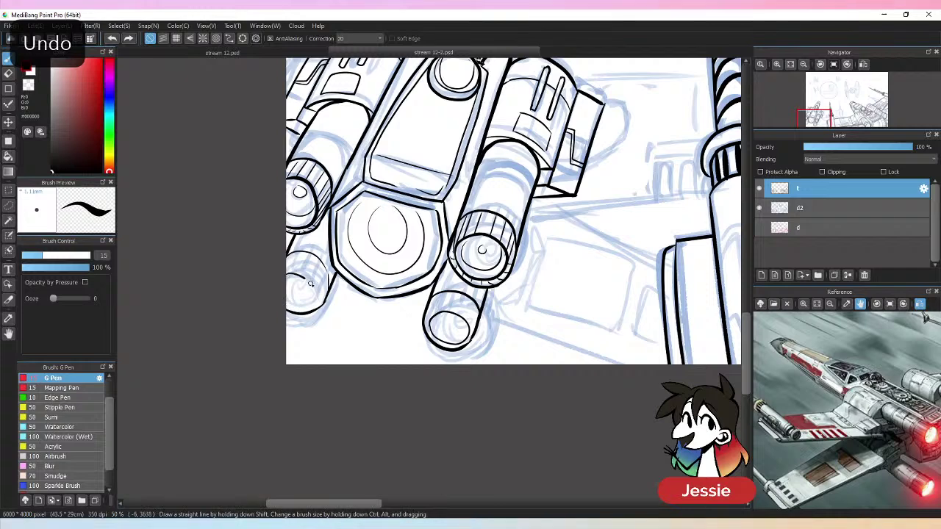
drag(310, 283, 300, 309)
key(ctrl+z)
mouse_move(284, 275)
mouse_down()
mouse_move(315, 283)
mouse_move(319, 296)
mouse_move(285, 313)
mouse_up()
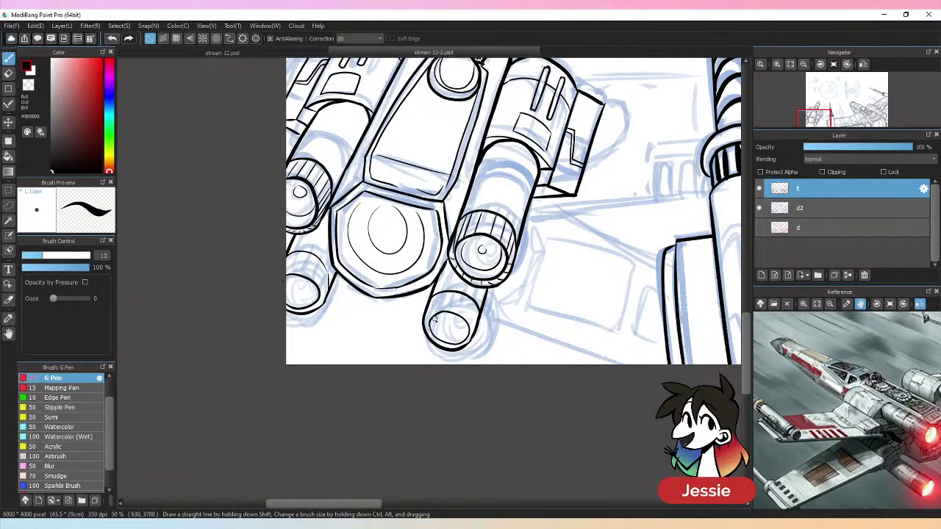
- Handwrite the word "teliivision" across the lower left part of the Death Star sketch
drag(357, 505, 391, 505)
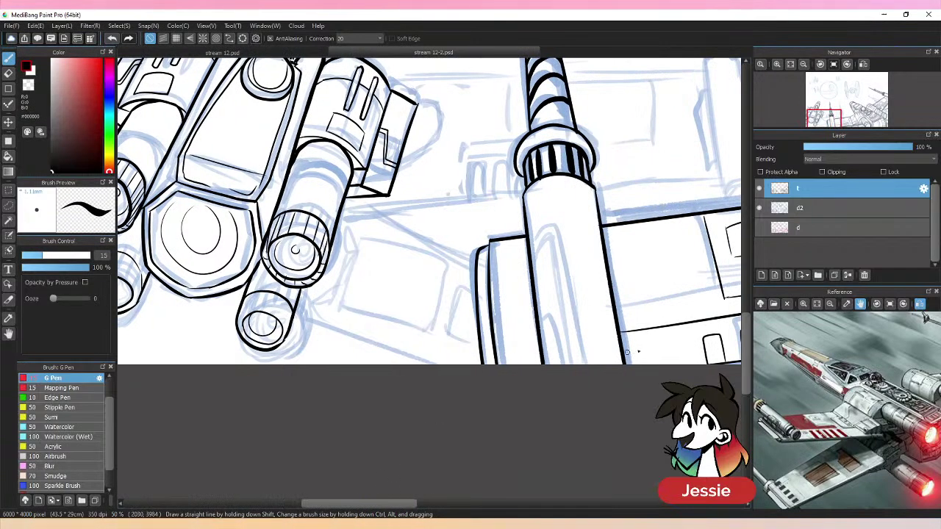
drag(748, 340, 750, 252)
drag(344, 239, 341, 296)
drag(332, 264, 358, 265)
mouse_move(355, 273)
mouse_down()
mouse_move(368, 266)
mouse_move(373, 286)
mouse_up()
mouse_move(383, 239)
mouse_down()
mouse_move(381, 299)
mouse_move(395, 297)
mouse_up()
drag(398, 258, 399, 259)
drag(406, 272, 407, 291)
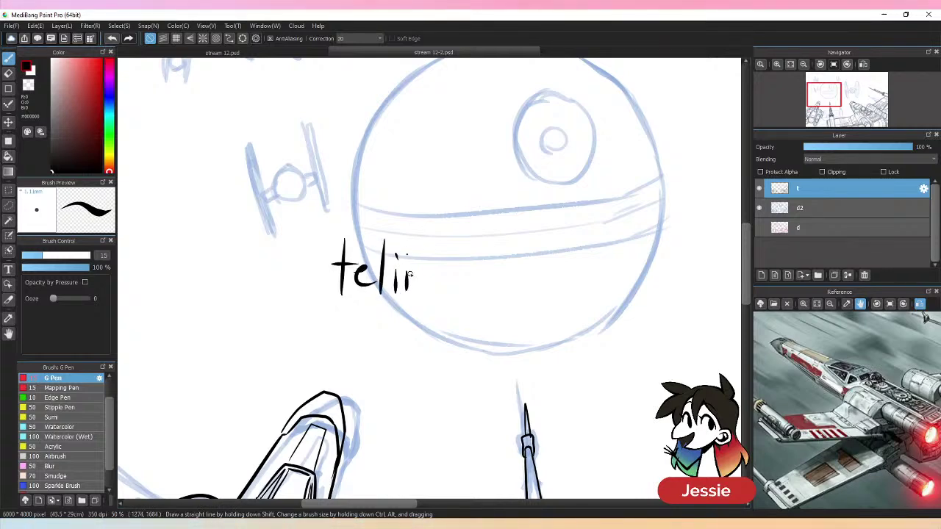
mouse_move(406, 254)
mouse_down()
mouse_move(436, 262)
mouse_move(440, 296)
mouse_up()
mouse_move(440, 254)
mouse_down()
mouse_move(450, 287)
mouse_move(478, 287)
mouse_up()
drag(479, 250, 544, 288)
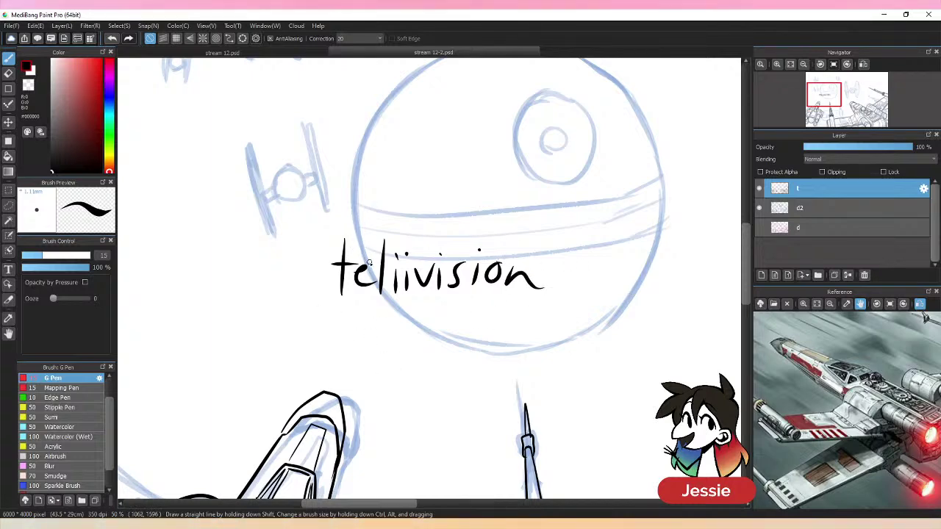
key(ctrl+minus)
key(ctrl+minus)
key(ctrl+minus)
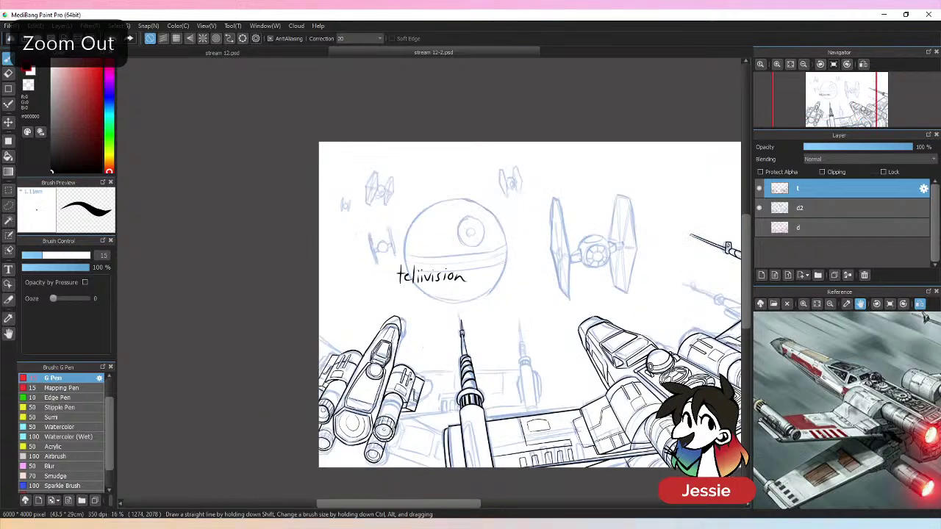
key(ctrl+plus)
key(ctrl+plus)
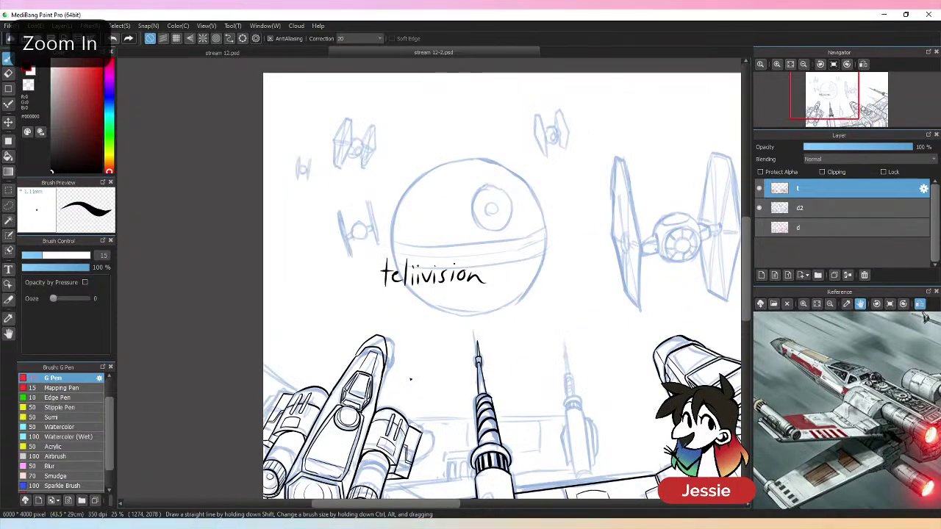
- Lasso the handwritten word "teliivision" over the Death Star sketch, delete it and clear the selection
click(8, 206)
drag(412, 234, 471, 228)
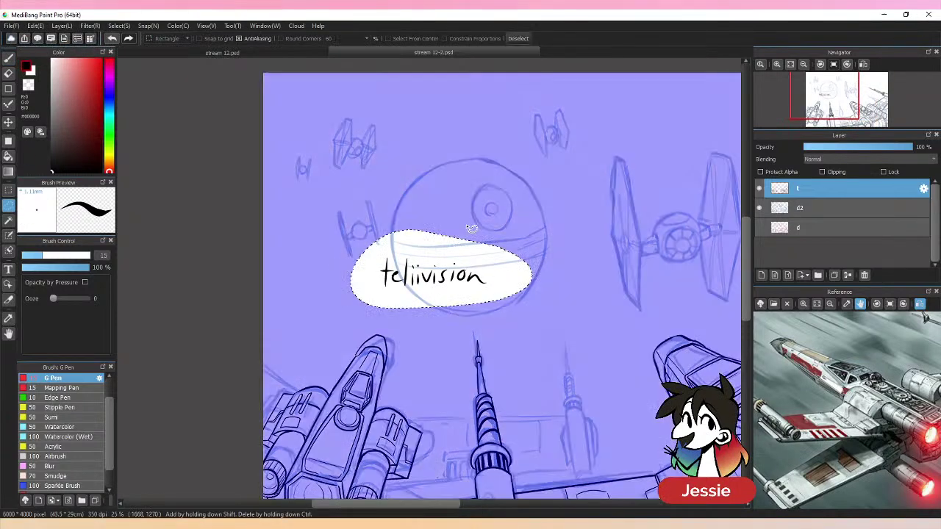
key(Delete)
key(ctrl+d)
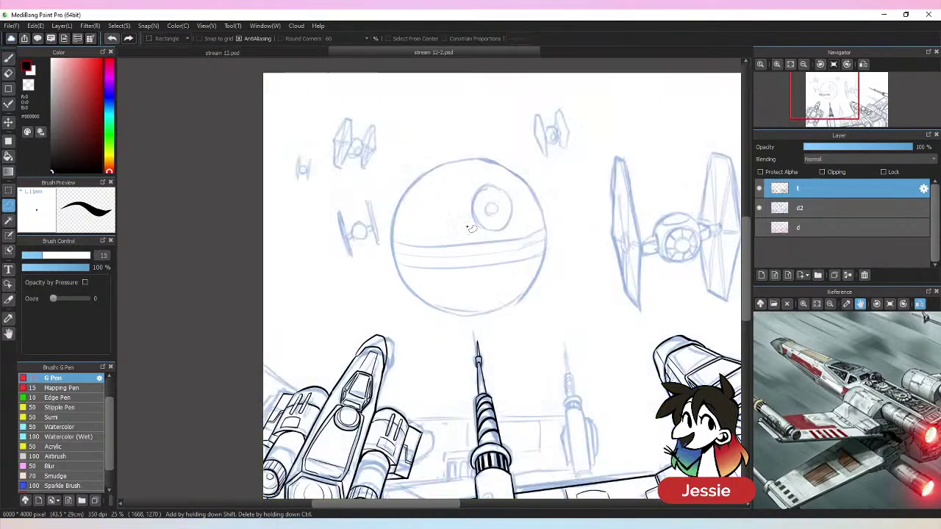
- Ink the long straight upper and lower edges of the left X-wing's upper right wing with the G Pen
key(b)
scroll(585, 295, down, 5)
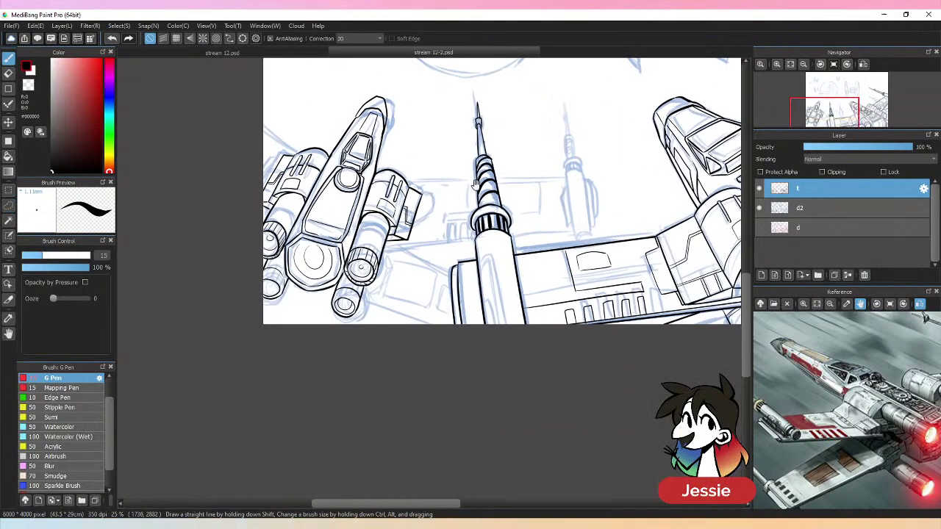
key(ctrl+plus)
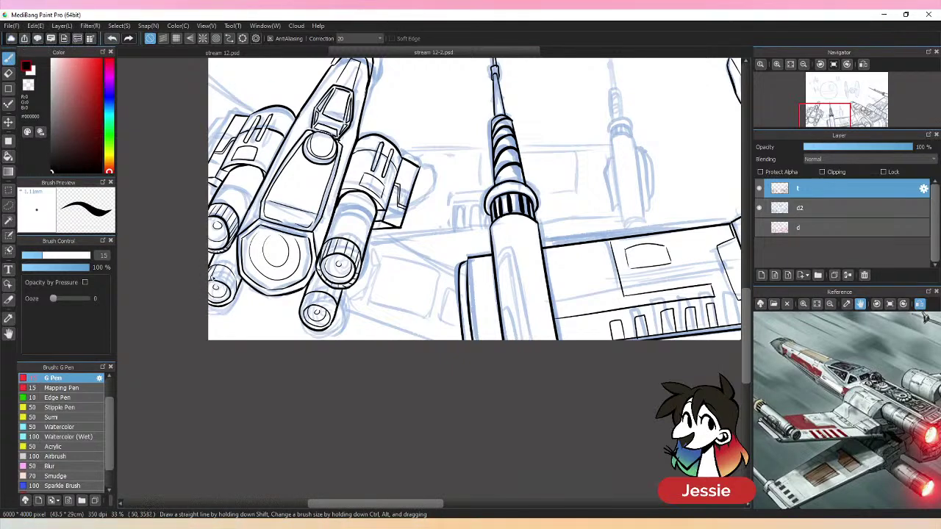
mouse_move(226, 271)
mouse_down()
mouse_move(232, 302)
mouse_move(235, 288)
mouse_up()
mouse_move(309, 294)
mouse_down()
mouse_move(328, 307)
mouse_move(282, 387)
mouse_up()
drag(353, 210, 585, 202)
key(shift)
click(327, 293)
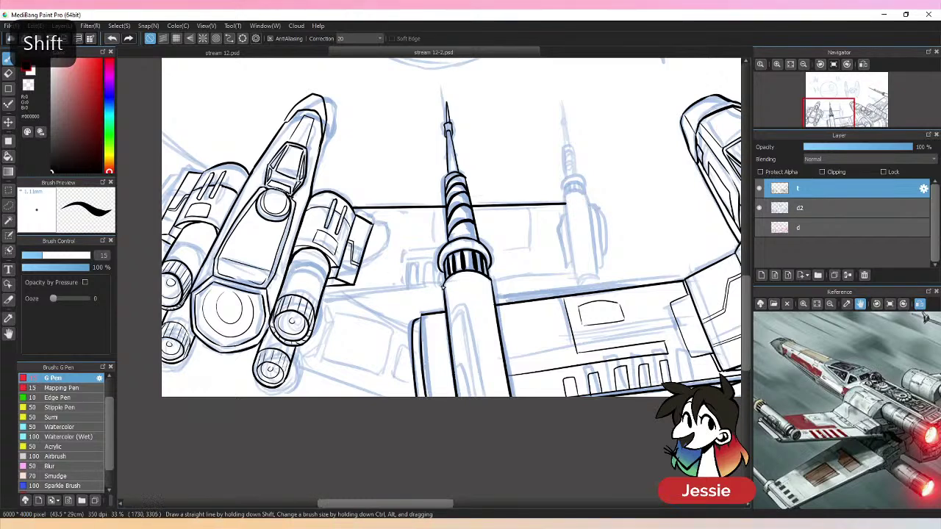
shift+click(450, 280)
drag(497, 279, 576, 272)
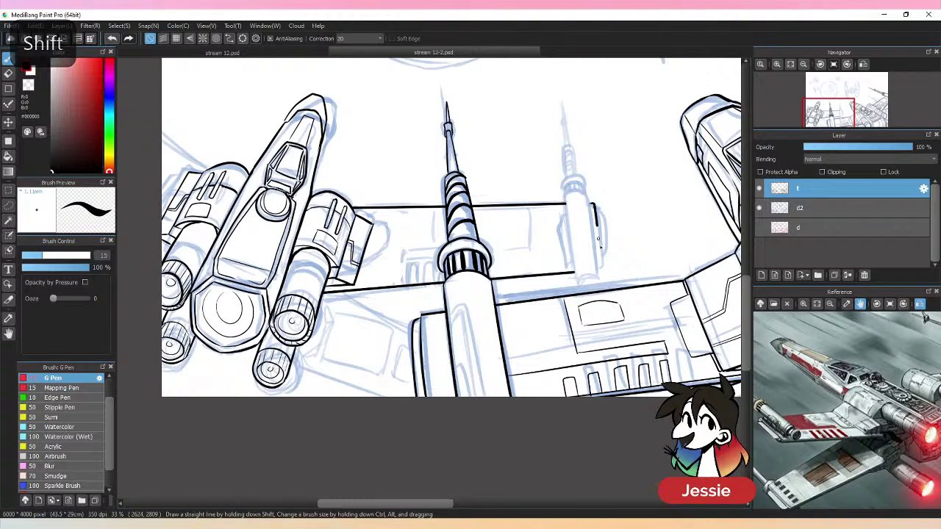
- Ink the narrow layered plate on the outer side of the wingtip cannon and a parallel second line under the wing's lower edge
drag(598, 228, 601, 270)
drag(594, 205, 607, 267)
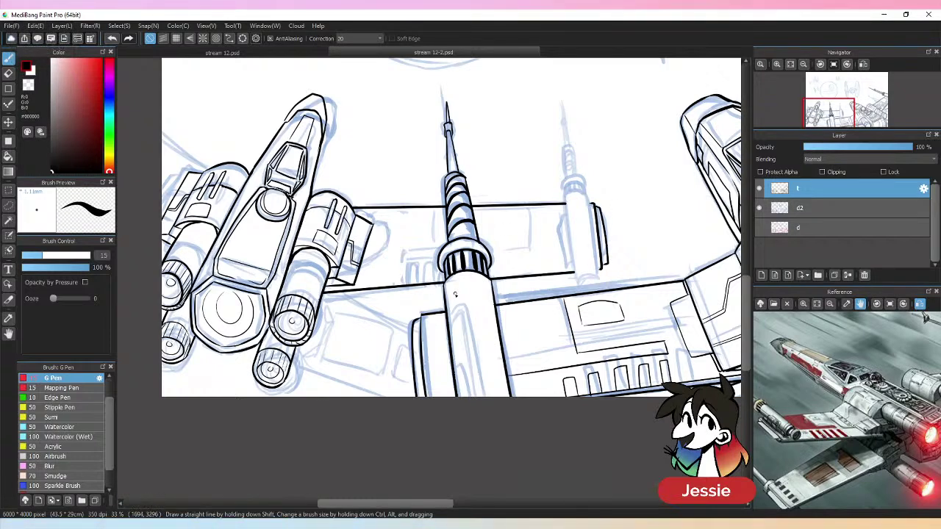
drag(323, 296, 498, 288)
mouse_move(577, 275)
mouse_down()
mouse_move(494, 282)
mouse_move(580, 285)
mouse_up()
key(ctrl+minus)
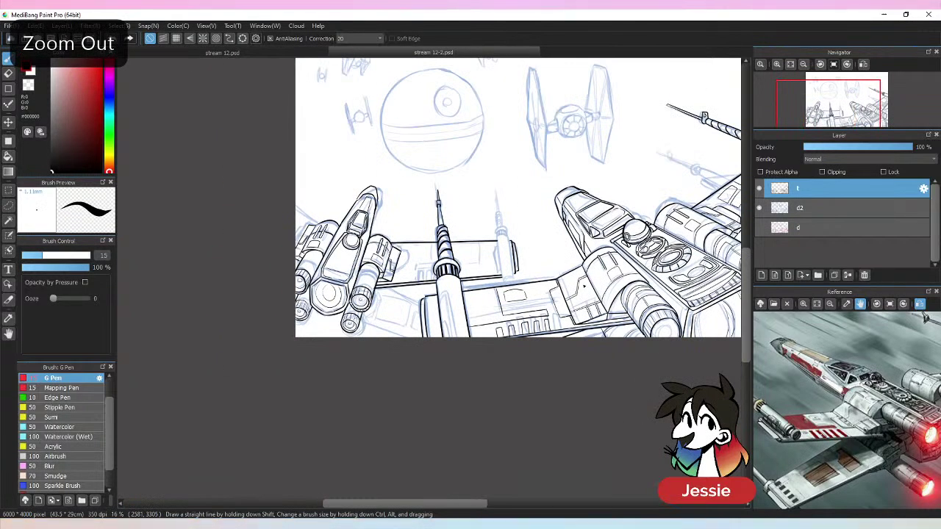
key(ctrl+plus)
key(ctrl+plus)
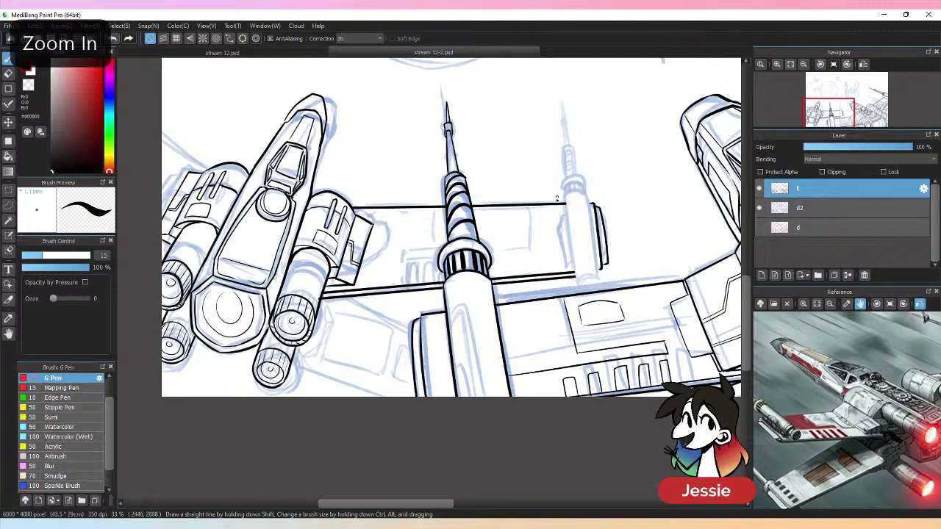
- Ink the long cylindrical body of the cannon at the upper right wing's tip
drag(566, 197, 575, 270)
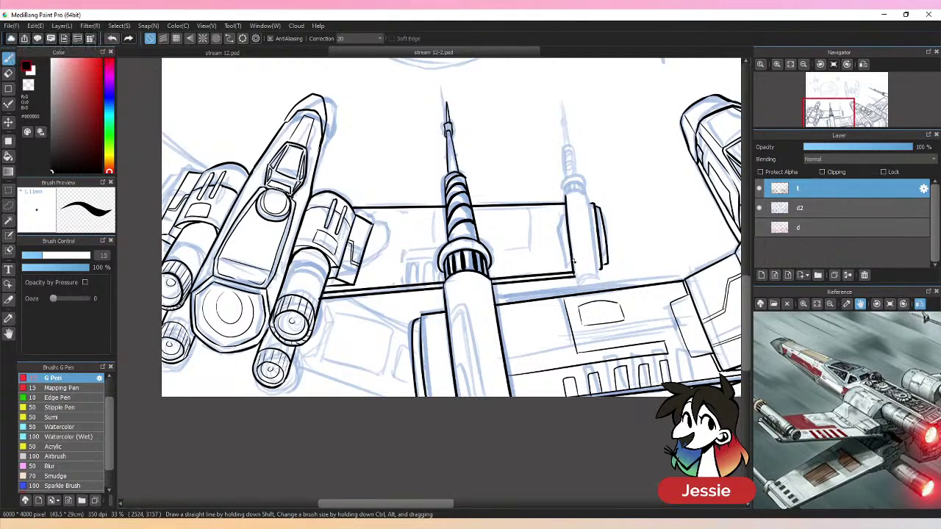
mouse_move(564, 197)
mouse_down()
mouse_move(593, 197)
mouse_move(576, 189)
mouse_move(589, 194)
mouse_move(598, 263)
mouse_up()
key(ctrl+z)
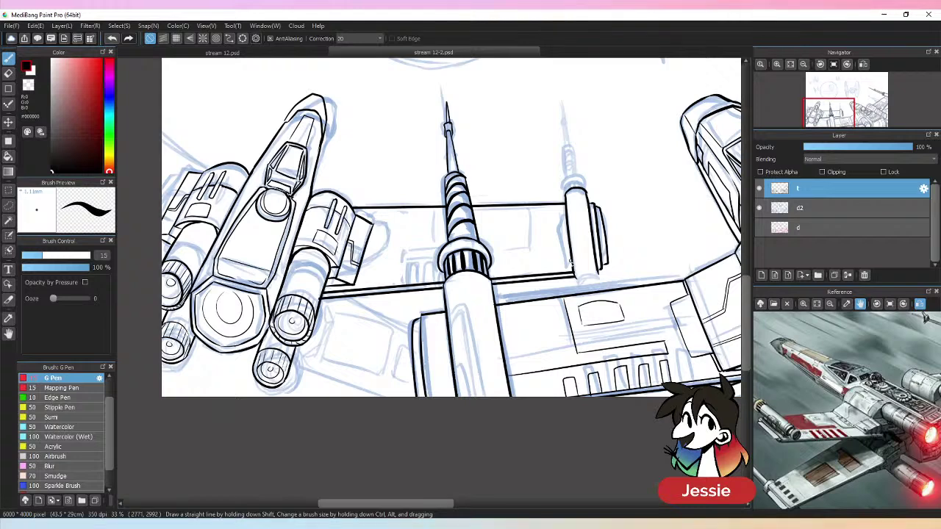
- Ink the narrowed neck and rounded end cap with its inner circle at the rear of the wingtip cannon
drag(577, 277, 591, 272)
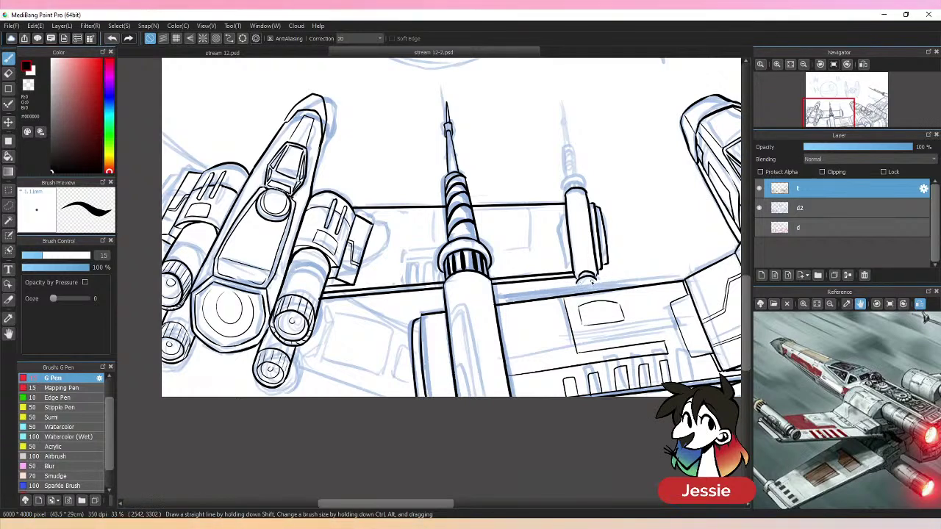
drag(578, 291, 600, 288)
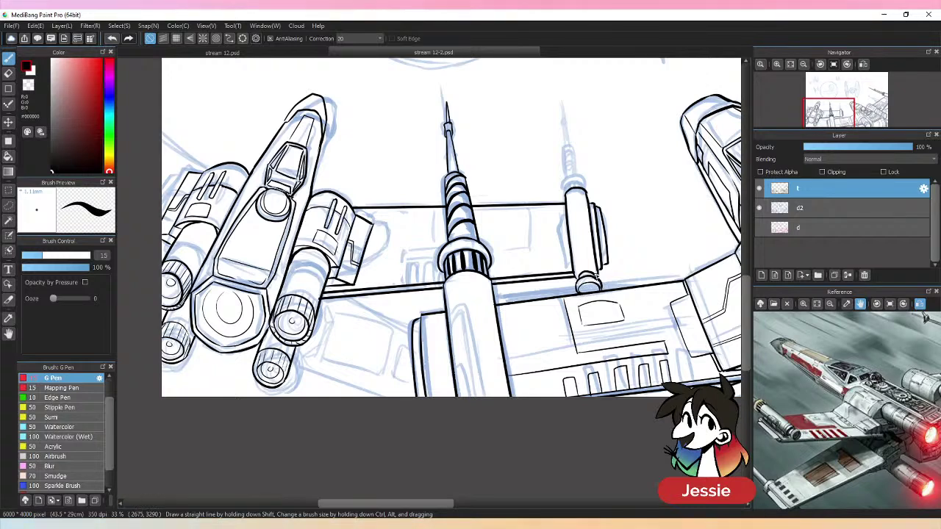
key(e)
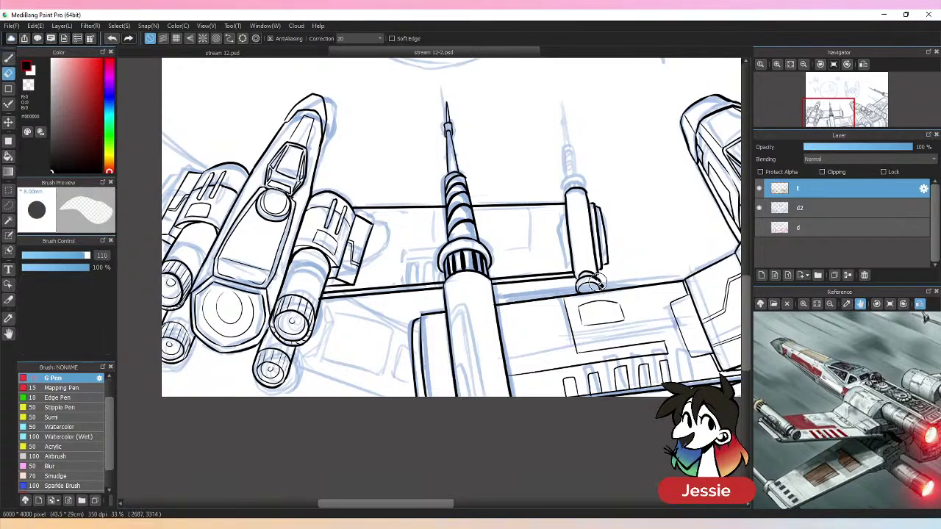
key(b)
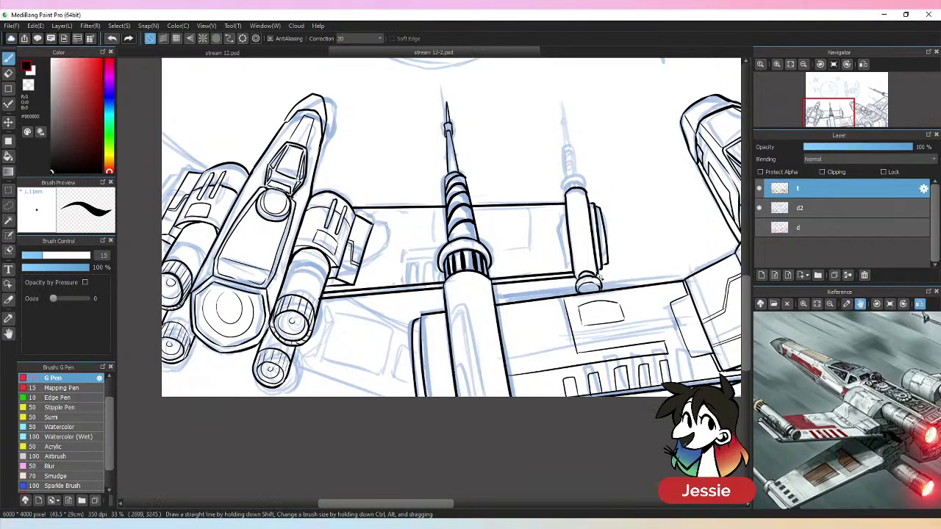
drag(601, 287, 589, 288)
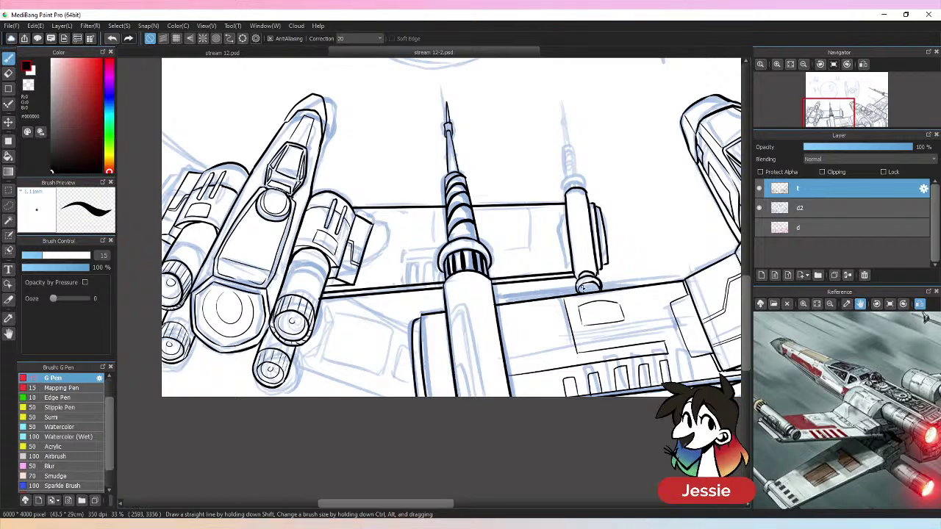
- Add the panel line and rear band to the wingtip cannon's body, and ink the angular plate on its inner side
drag(749, 305, 749, 281)
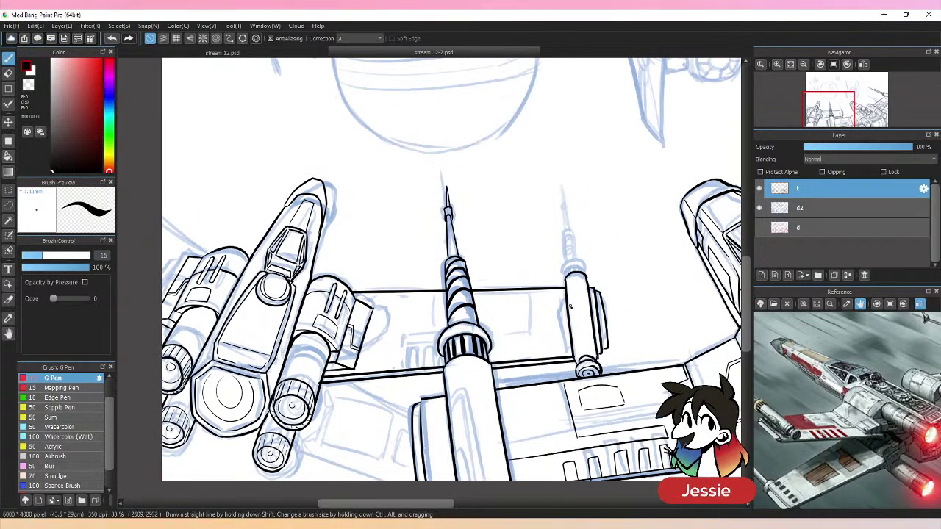
drag(575, 323, 575, 295)
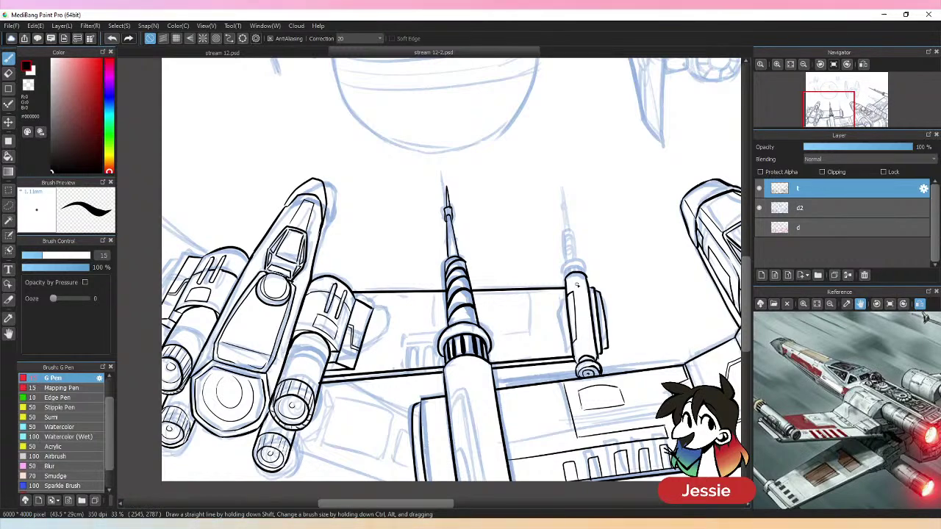
drag(575, 357, 592, 351)
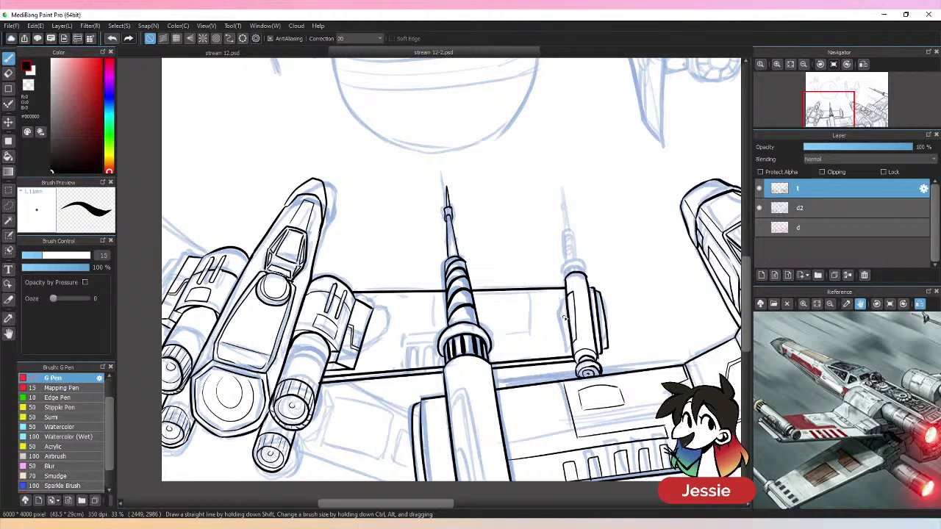
mouse_move(566, 298)
mouse_down()
mouse_move(557, 335)
mouse_move(572, 344)
mouse_up()
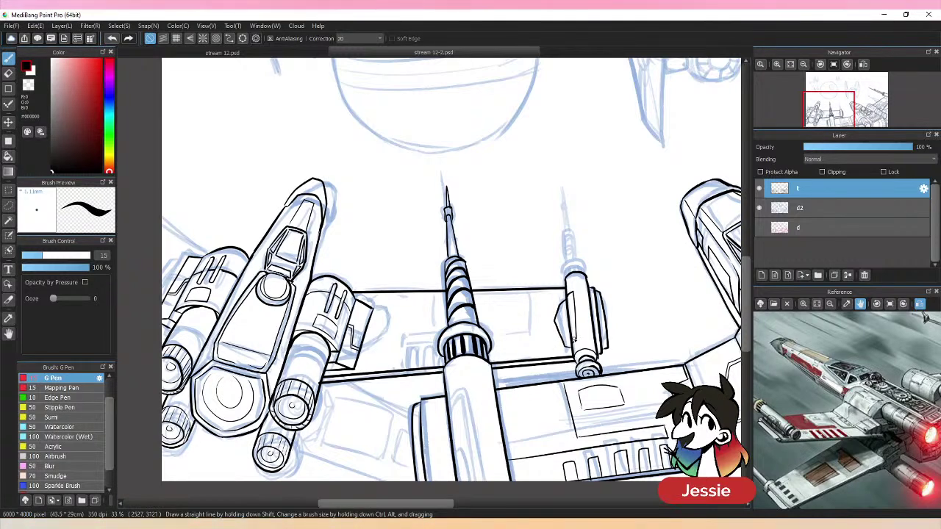
- Ink the panel lines and small vent slots on the upper right wing, plus the angular plate beside the engine
mouse_move(540, 292)
mouse_down()
mouse_move(536, 332)
mouse_move(489, 344)
mouse_move(537, 335)
mouse_up()
drag(433, 295, 430, 336)
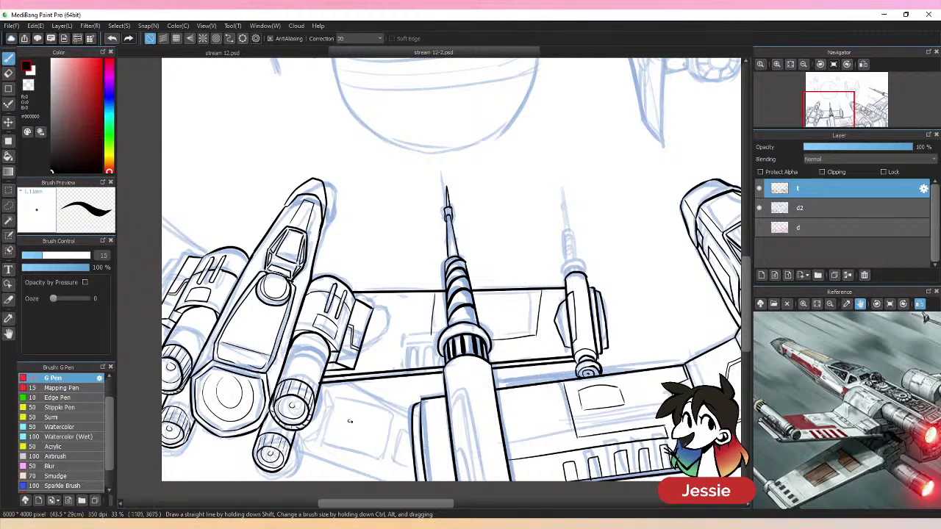
mouse_move(375, 316)
mouse_down()
mouse_move(372, 346)
mouse_move(357, 358)
mouse_move(441, 347)
mouse_move(430, 339)
mouse_move(415, 363)
mouse_move(438, 369)
mouse_up()
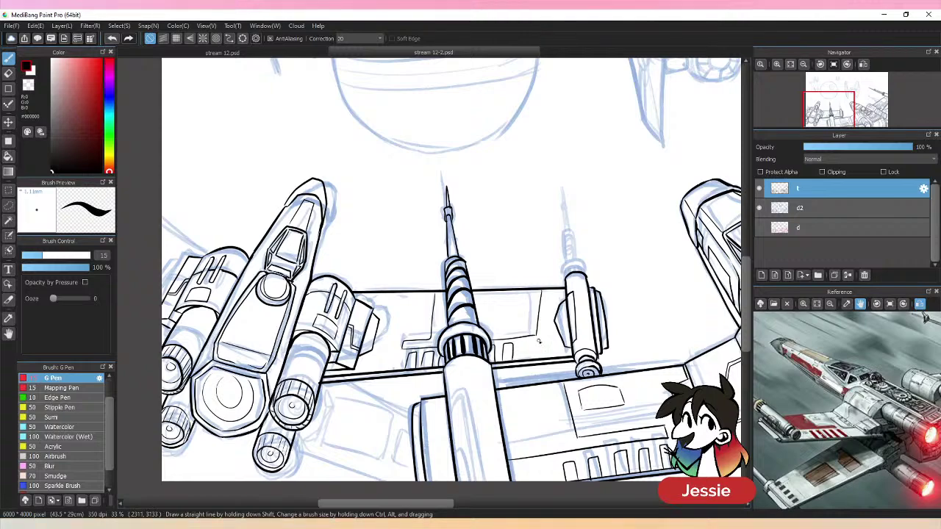
- Ink the wingtip cannon's ribbed collar, striped barrel and thin pointed tip
key(ctrl+minus)
key(ctrl+minus)
key(ctrl+plus)
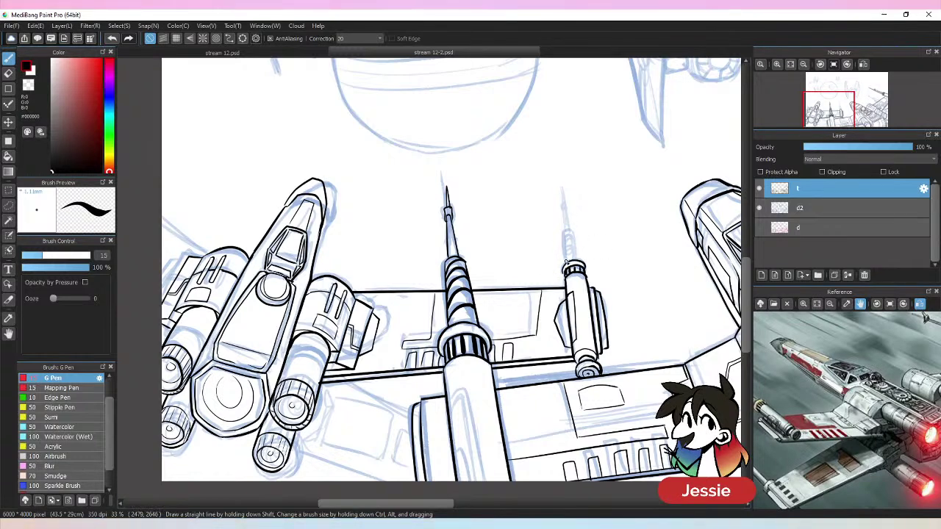
mouse_move(566, 260)
mouse_down()
mouse_move(563, 231)
mouse_move(579, 263)
mouse_up()
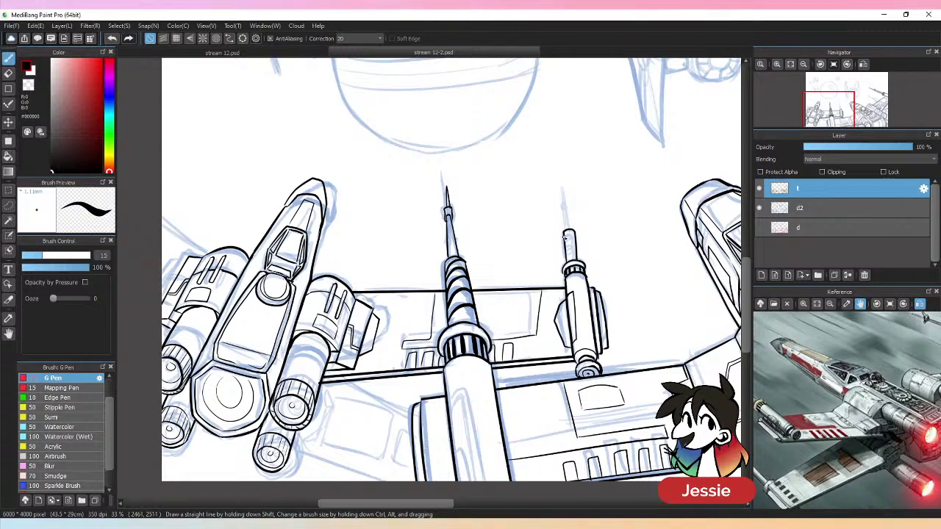
key(ctrl+z)
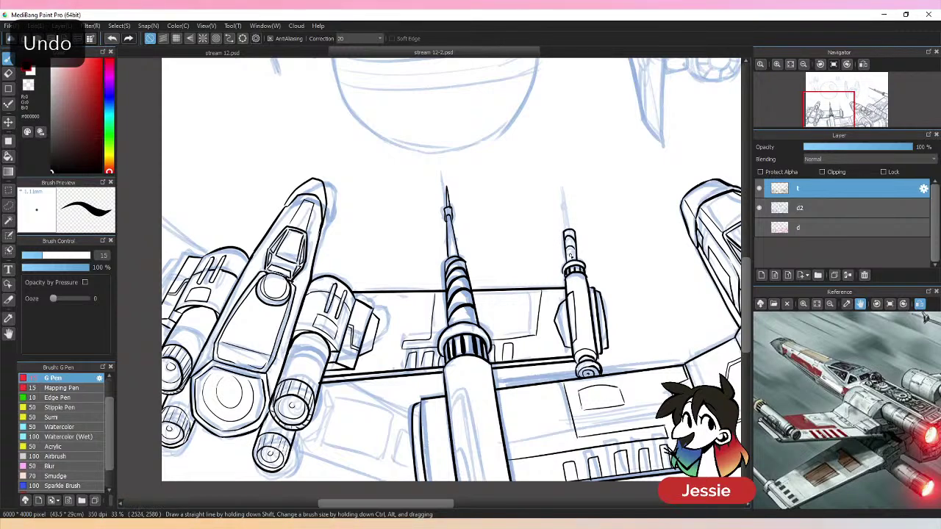
key(ctrl+z)
mouse_move(565, 239)
mouse_down()
mouse_move(575, 241)
mouse_move(571, 252)
mouse_up()
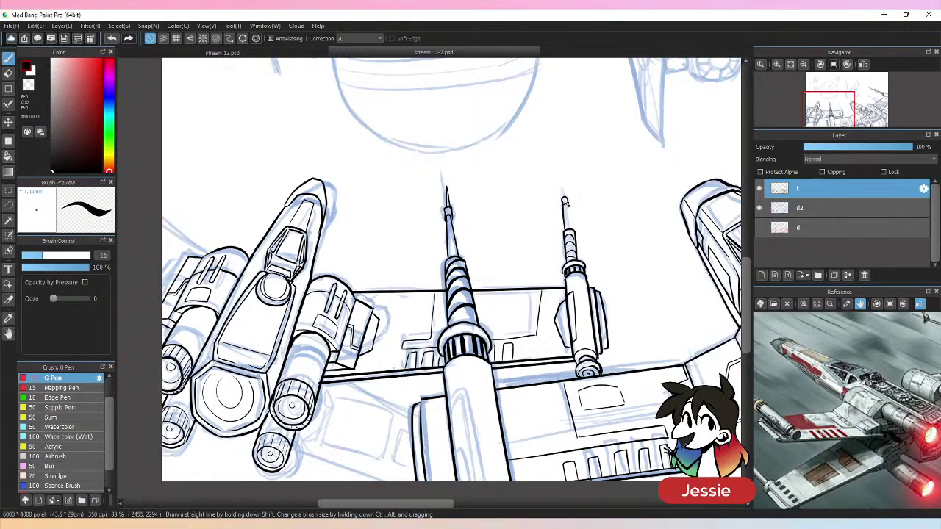
drag(566, 212, 565, 200)
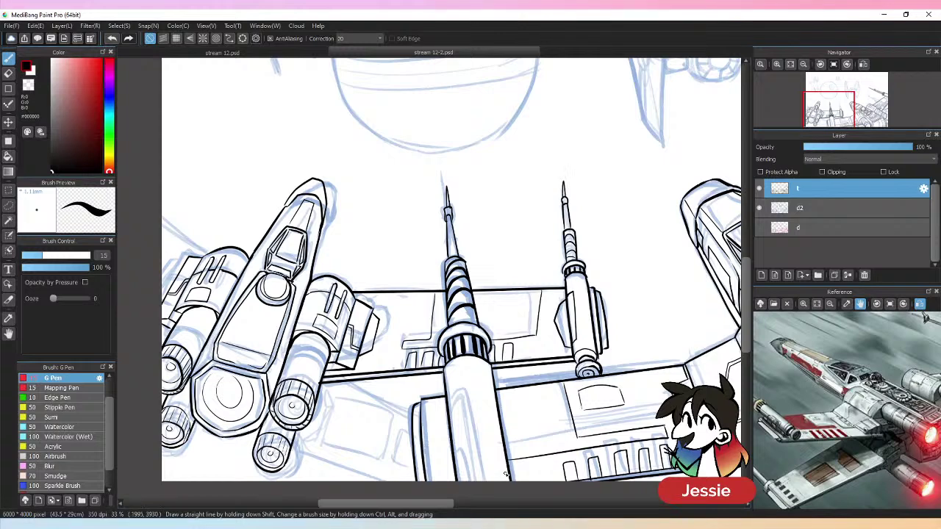
- Ink the straight upper and lower edges of the left X-wing's lower right wing down to the canvas edge
drag(353, 382, 413, 414)
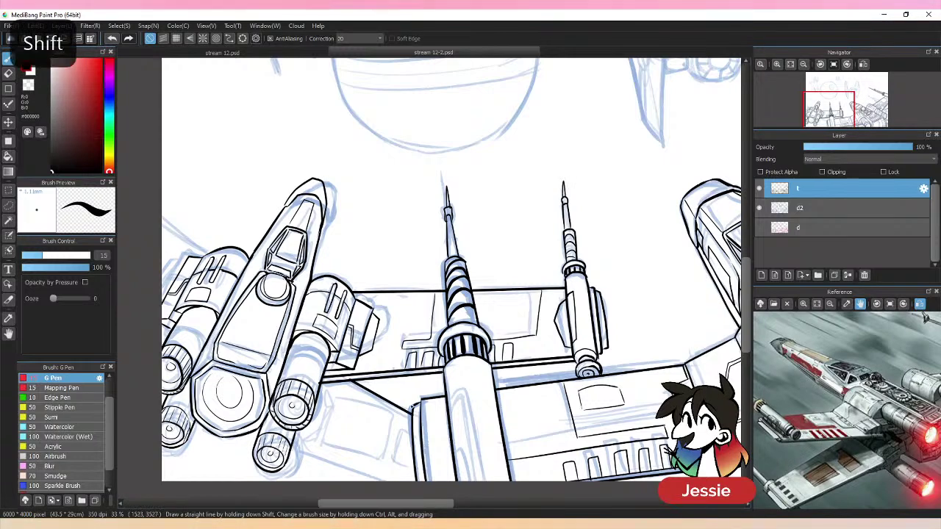
drag(293, 443, 455, 491)
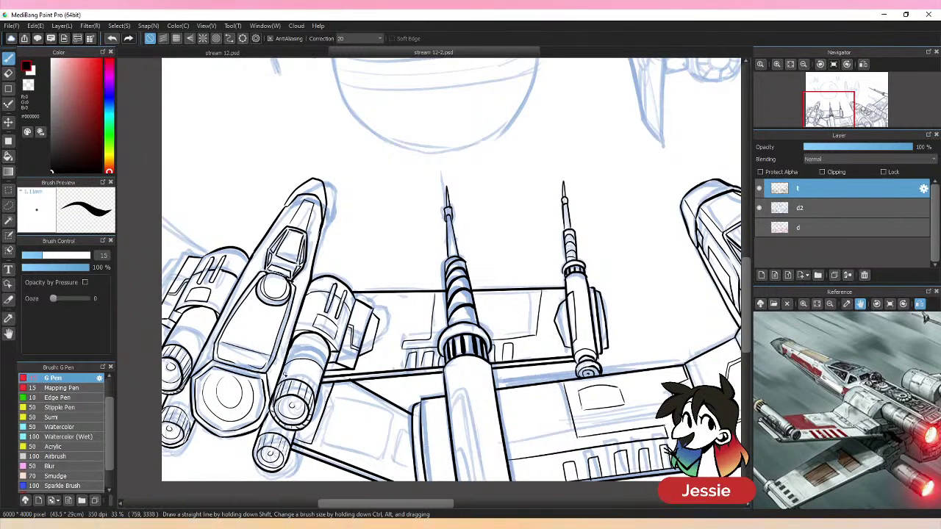
- Ink curved band lines around the left X-wing's two upper engines, undoing the strokes that miss
key(ctrl+z)
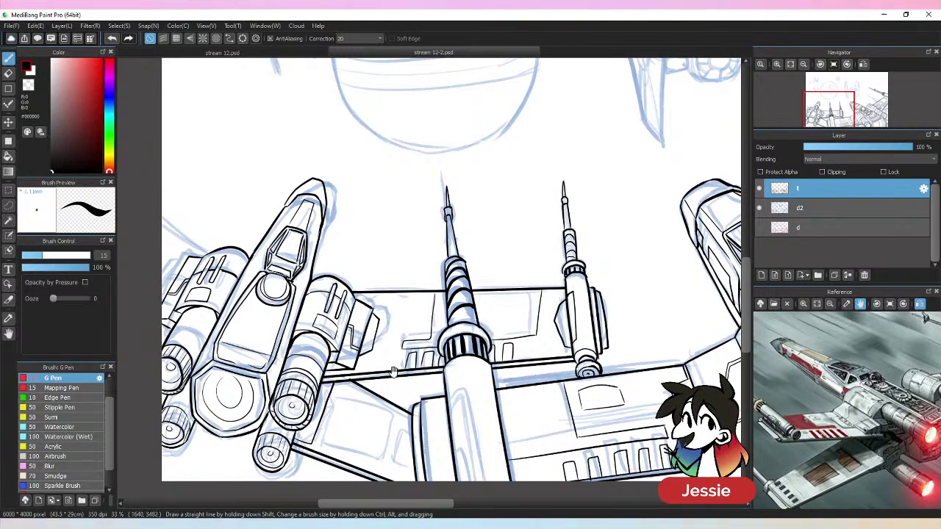
drag(311, 356, 472, 274)
drag(457, 344, 418, 321)
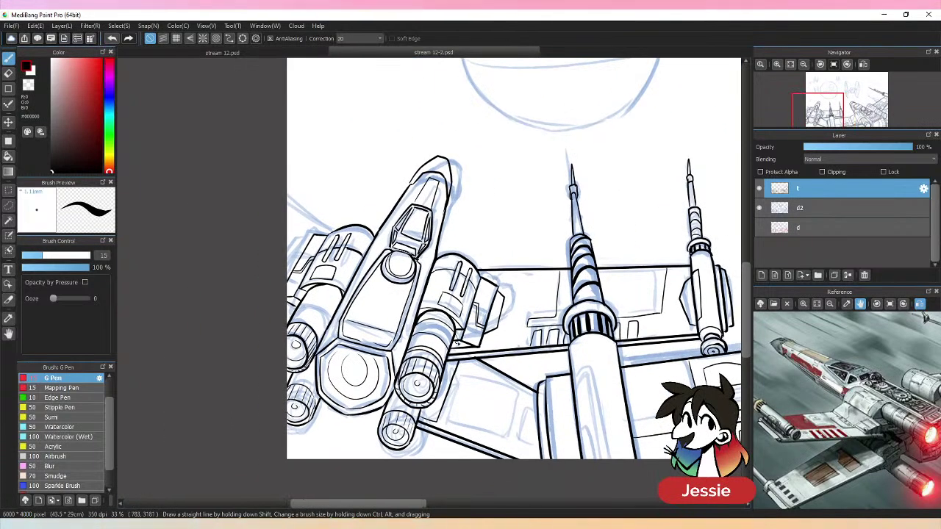
key(ctrl+z)
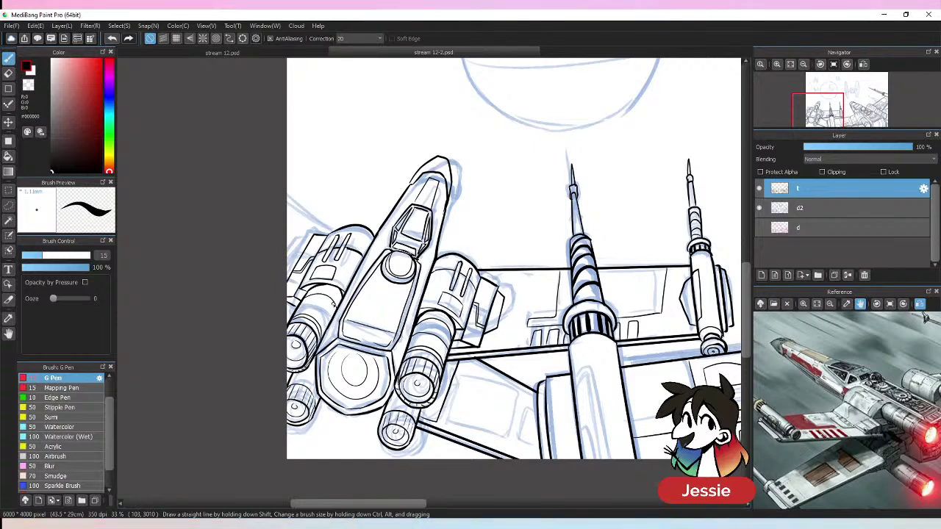
key(ctrl+z)
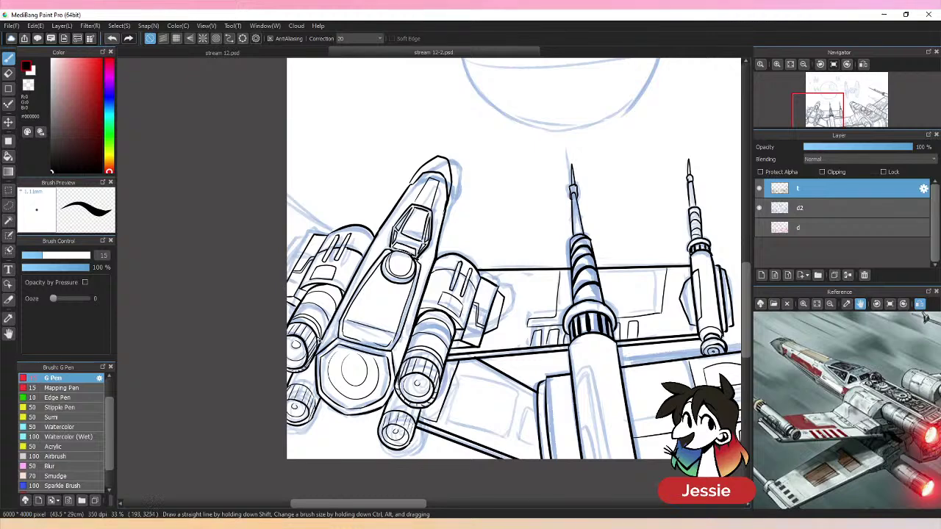
key(ctrl+z)
key(ctrl+minus)
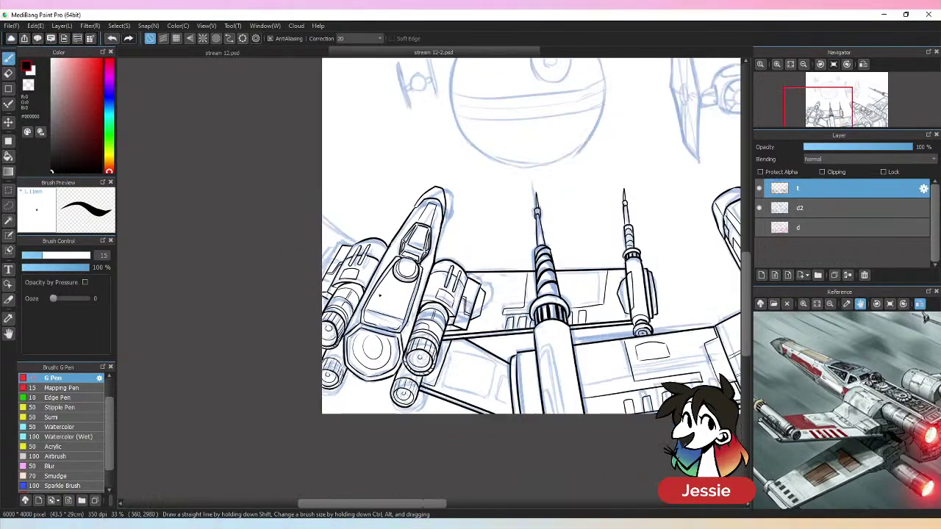
key(ctrl+minus)
scroll(616, 363, right, 3)
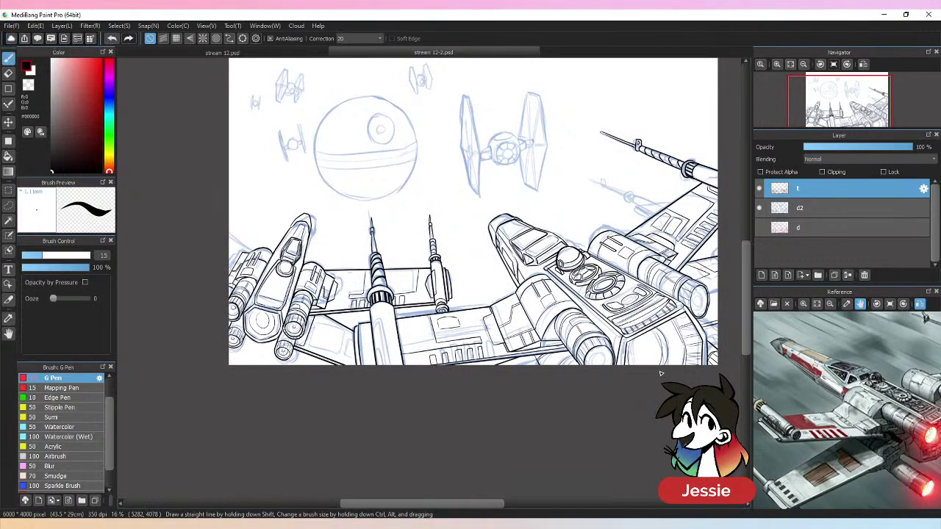
- Ink the inset panel outlines on the left X-wing's lower right wing, beside the foreground cannon, undoing the strokes that miss
key(ctrl+plus)
key(ctrl+plus)
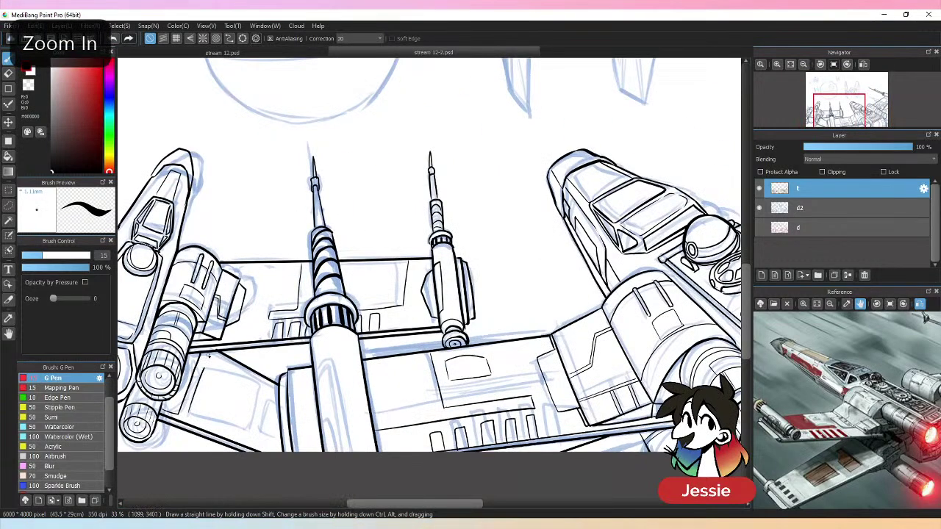
key(ctrl+z)
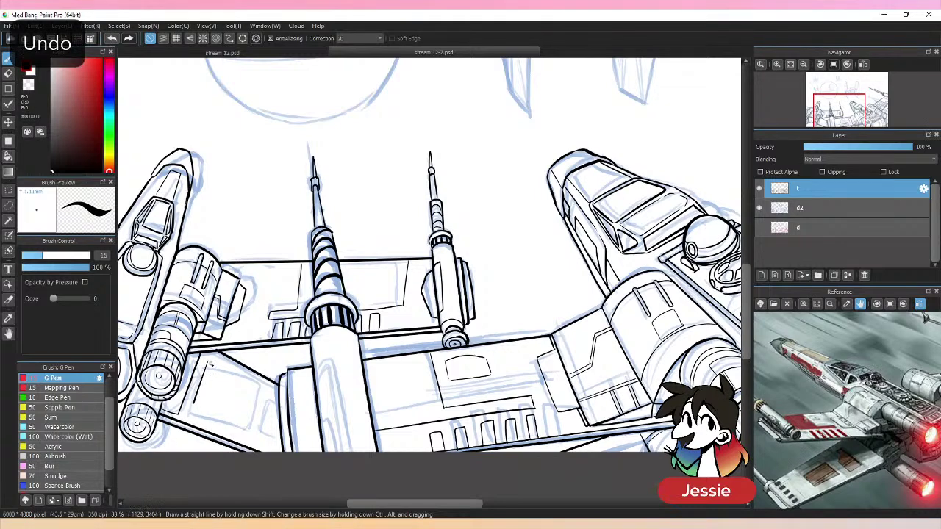
drag(210, 363, 247, 381)
drag(194, 405, 255, 437)
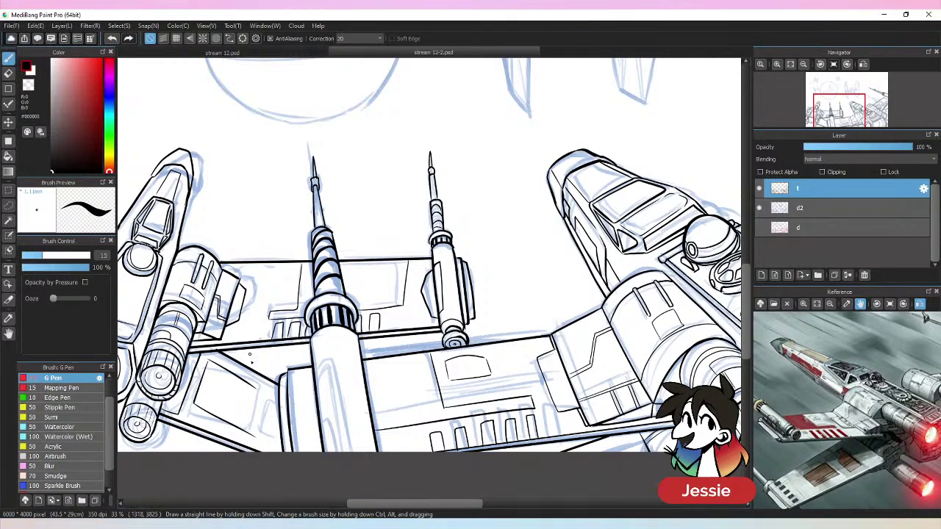
key(ctrl+z)
mouse_move(195, 404)
mouse_down()
mouse_move(249, 426)
mouse_move(257, 389)
mouse_up()
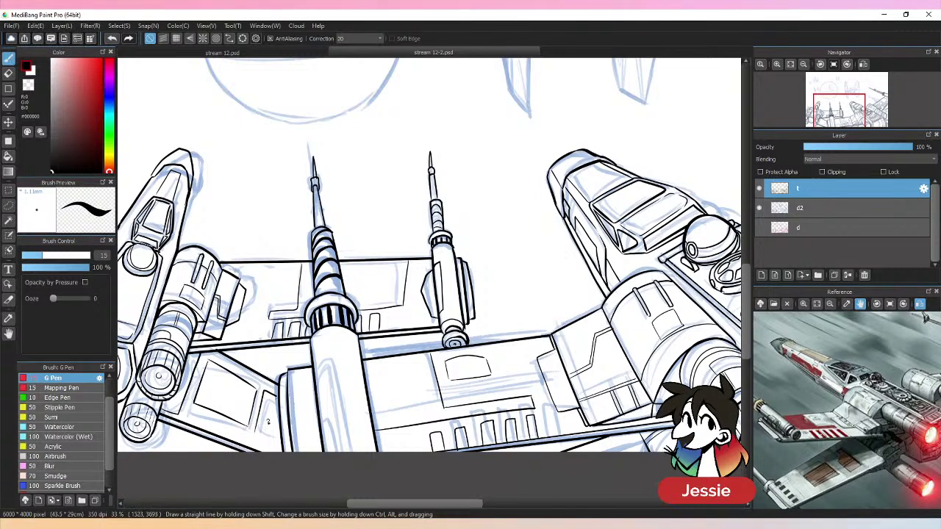
key(ctrl+z)
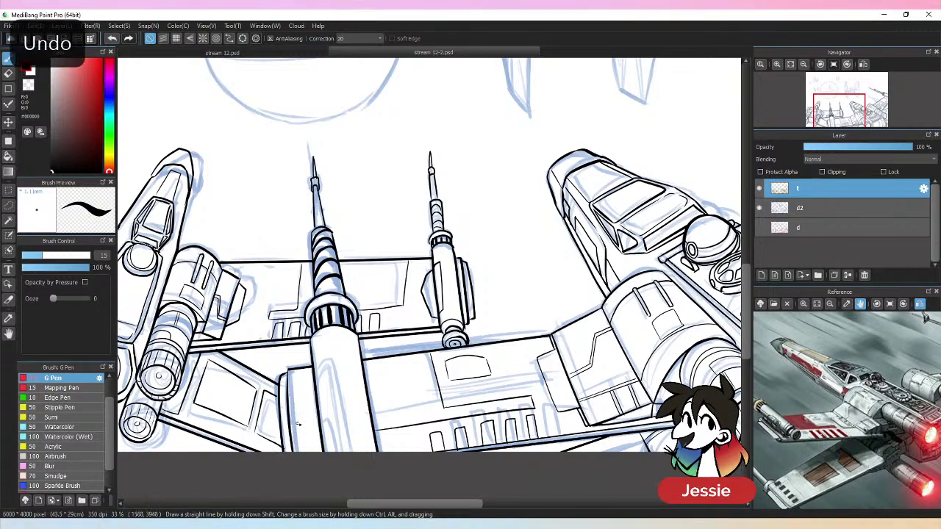
- Ink the left X-wing's upper left wing edge as a straight line to the canvas edge, and save the drawing
key(ctrl+minus)
key(ctrl+minus)
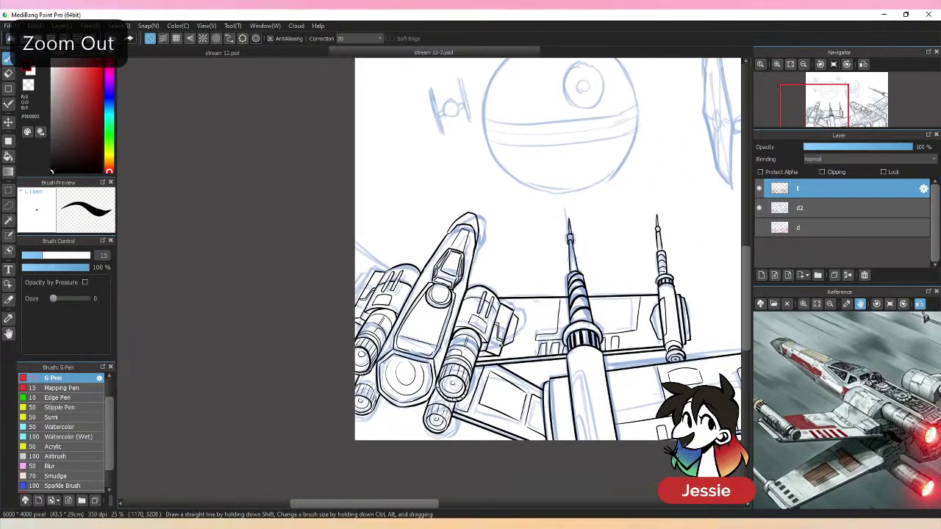
key(ctrl+plus)
key(shift)
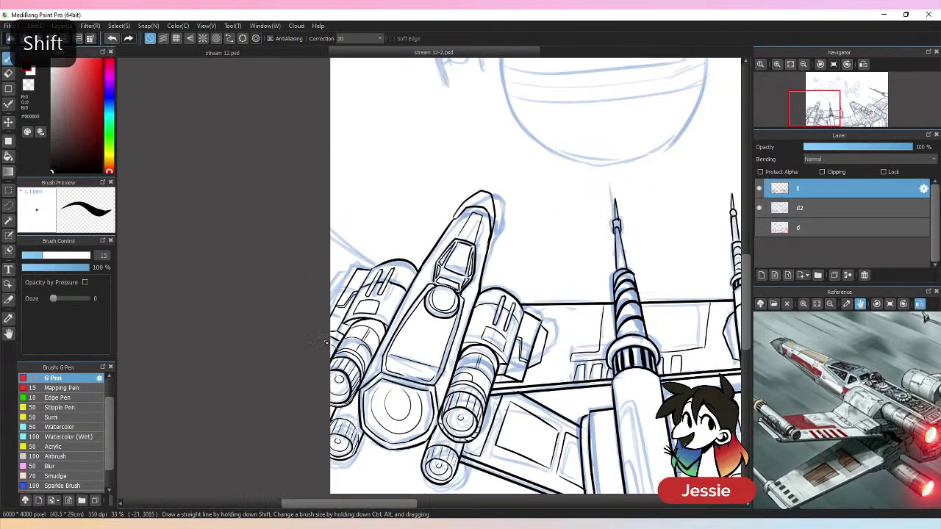
shift+click(325, 231)
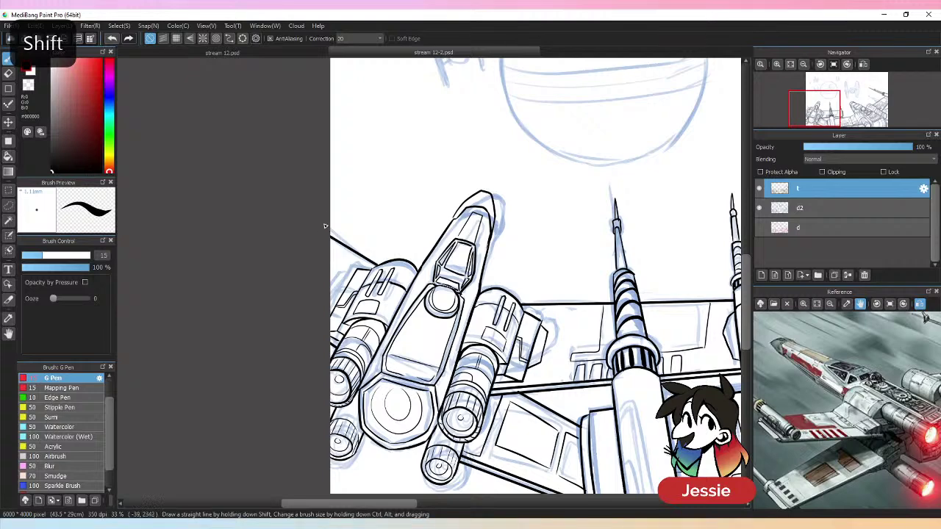
key(ctrl+z)
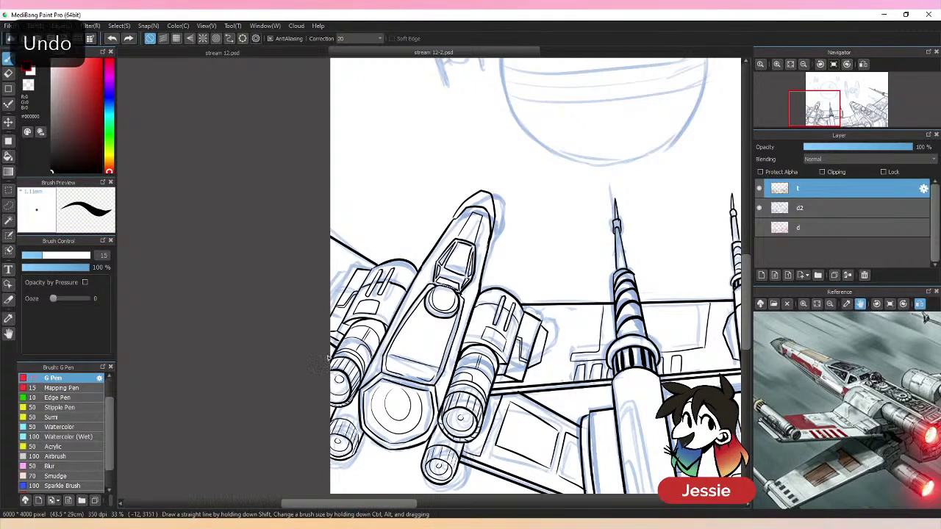
key(ctrl+minus)
key(ctrl+minus)
key(ctrl+s)
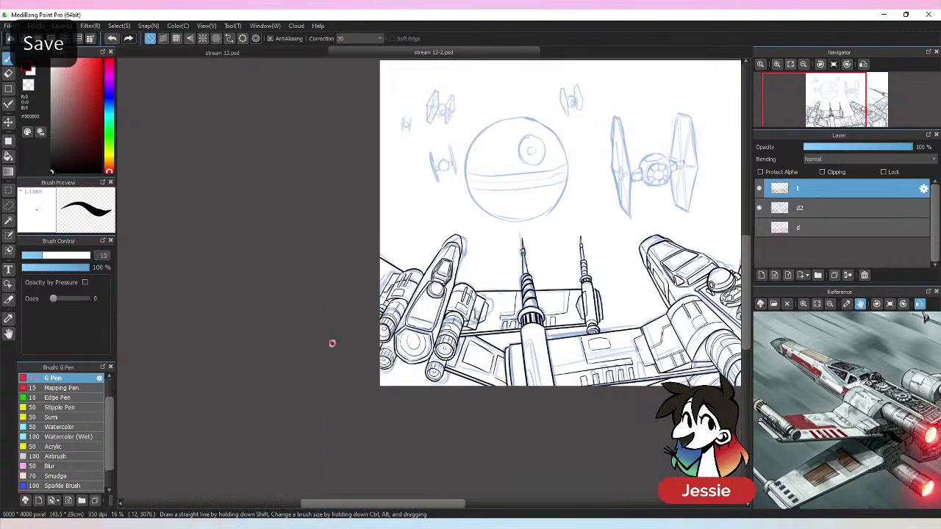
- Thicken the outline of the foreground wingtip cannon's thin barrel and sharpen its pointed tip
scroll(520, 227, right, 3)
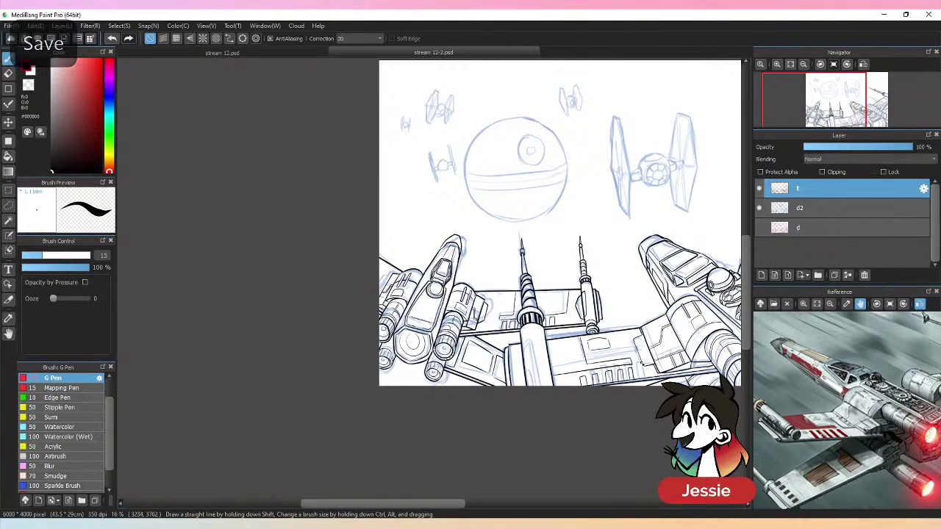
key(ctrl+plus)
key(ctrl+plus)
key(ctrl+plus)
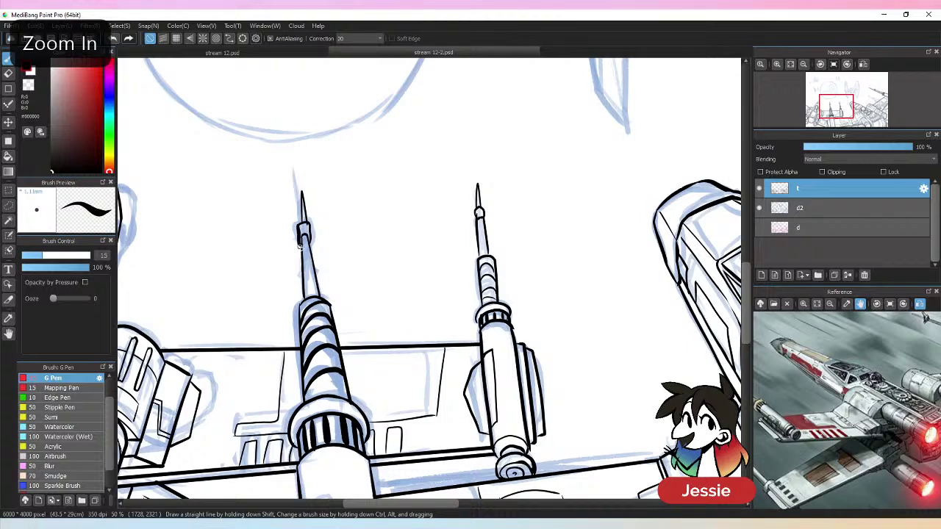
mouse_move(299, 247)
mouse_down()
mouse_move(307, 301)
mouse_move(314, 260)
mouse_move(321, 297)
mouse_up()
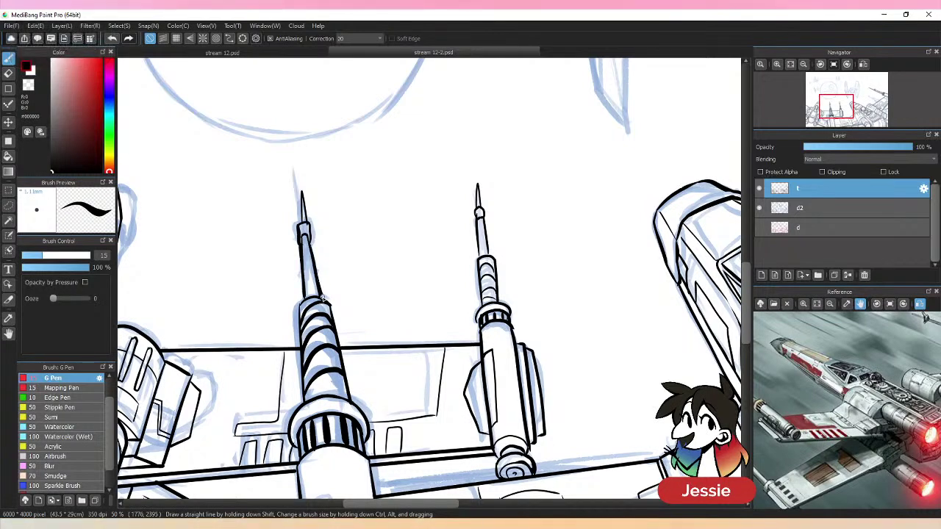
mouse_move(299, 191)
mouse_down()
mouse_move(303, 222)
mouse_move(293, 213)
mouse_move(302, 182)
mouse_move(303, 204)
mouse_up()
key(e)
key(b)
key(ctrl+z)
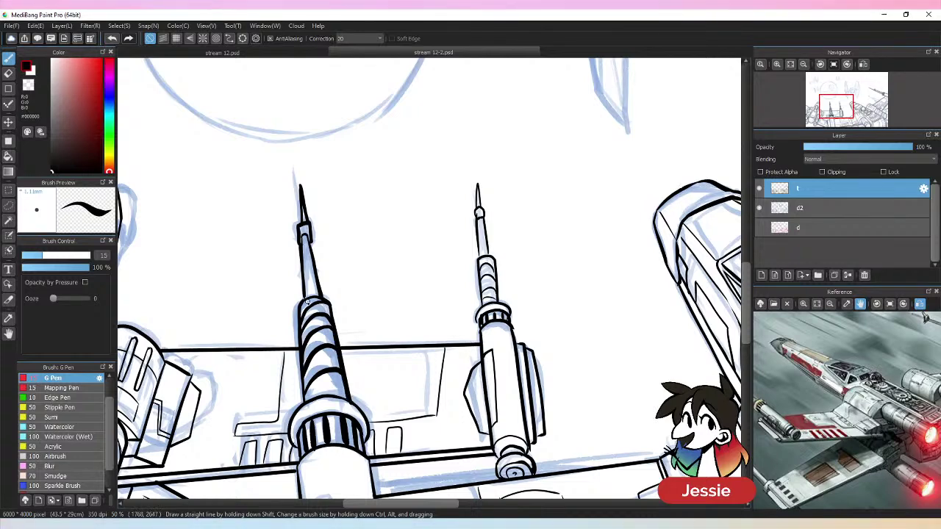
- Thicken both side edges of the foreground cannon's wide body just below the ribbed collar
scroll(391, 180, down, 5)
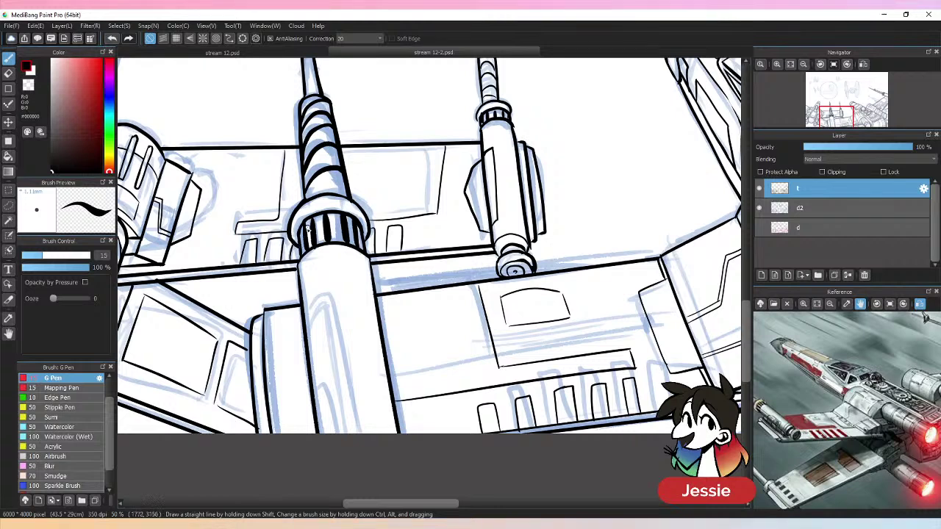
drag(296, 266, 300, 290)
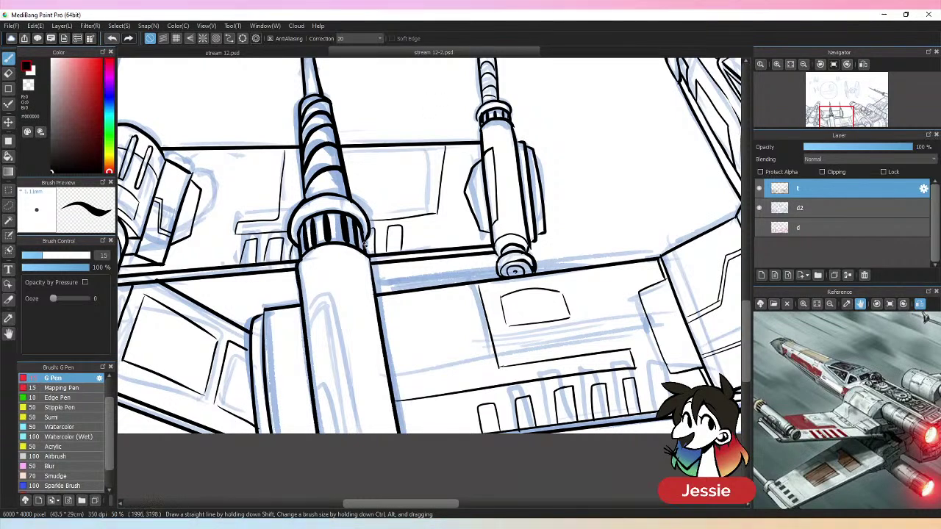
drag(364, 244, 379, 297)
key(ctrl+minus)
key(ctrl+minus)
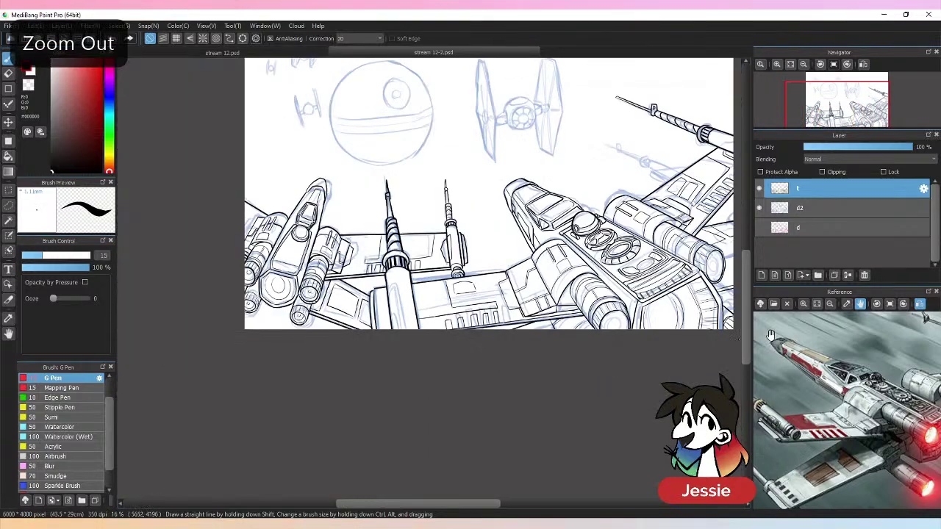
- Hide the blue sketch layer d2 to check the line art on the whole canvas
click(758, 208)
key(ctrl+minus)
drag(670, 274, 598, 325)
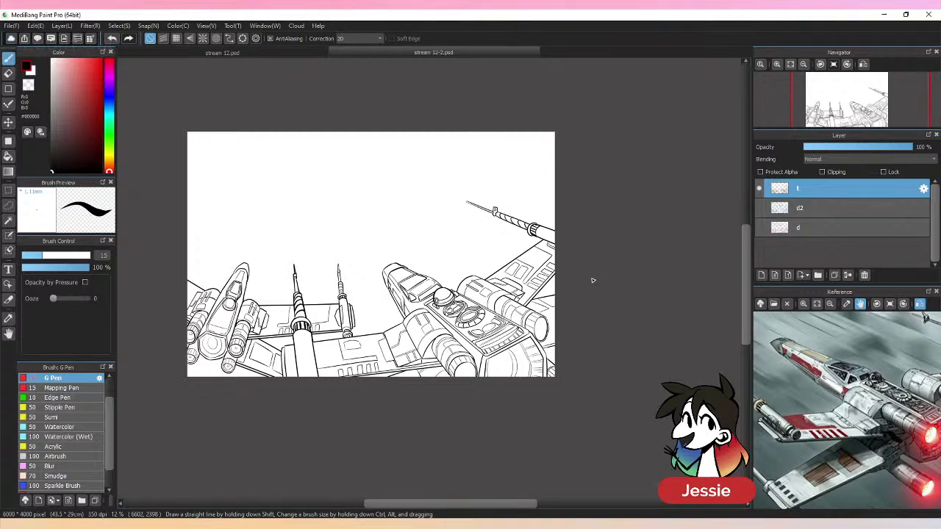
- Set the brush size to 18 and thicken the right X-wing's left wing upper edge and its nose outline
click(46, 255)
key(ctrl+plus)
key(ctrl+plus)
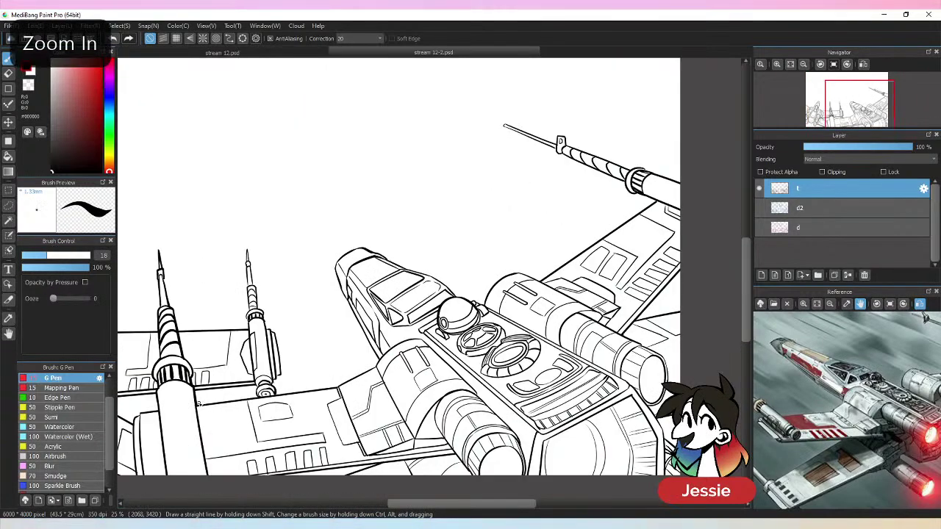
mouse_move(199, 404)
mouse_down()
mouse_move(337, 387)
mouse_move(372, 368)
mouse_up()
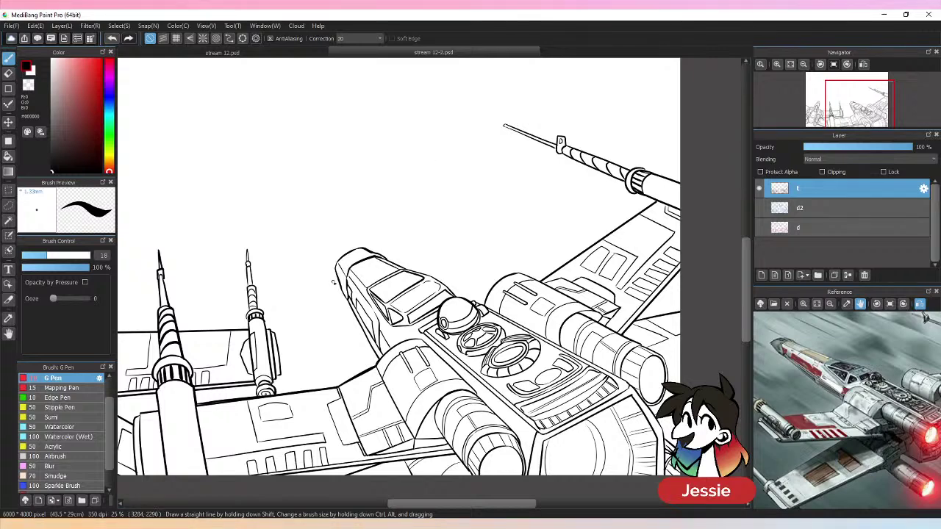
drag(336, 269, 342, 294)
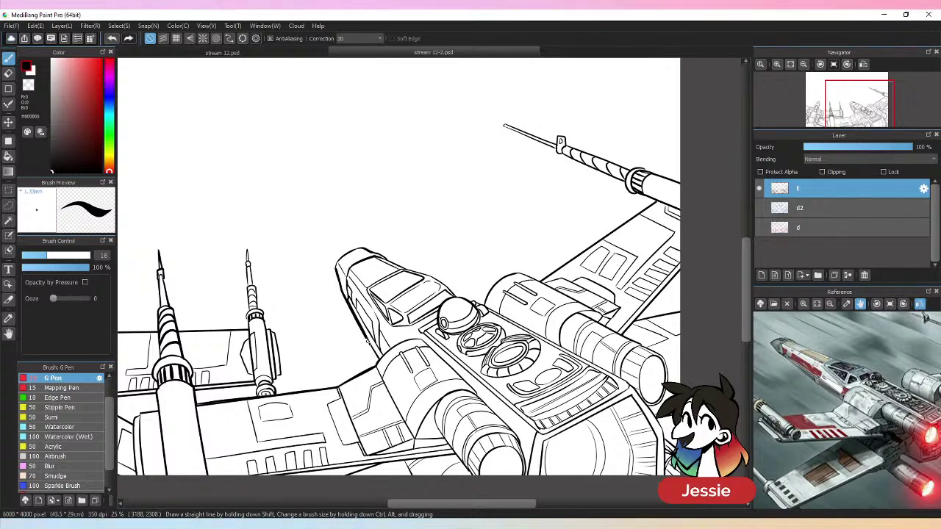
mouse_move(335, 270)
mouse_down()
mouse_move(347, 255)
mouse_move(382, 257)
mouse_up()
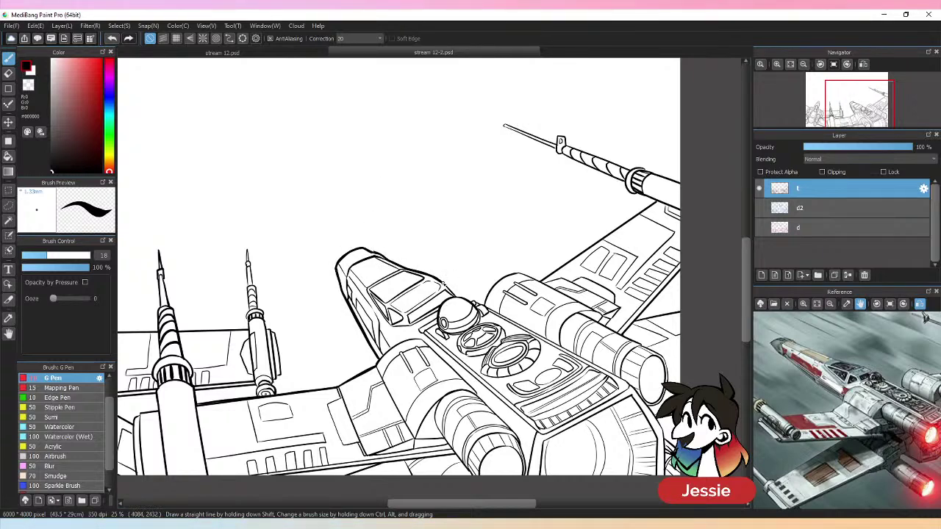
drag(441, 281, 452, 293)
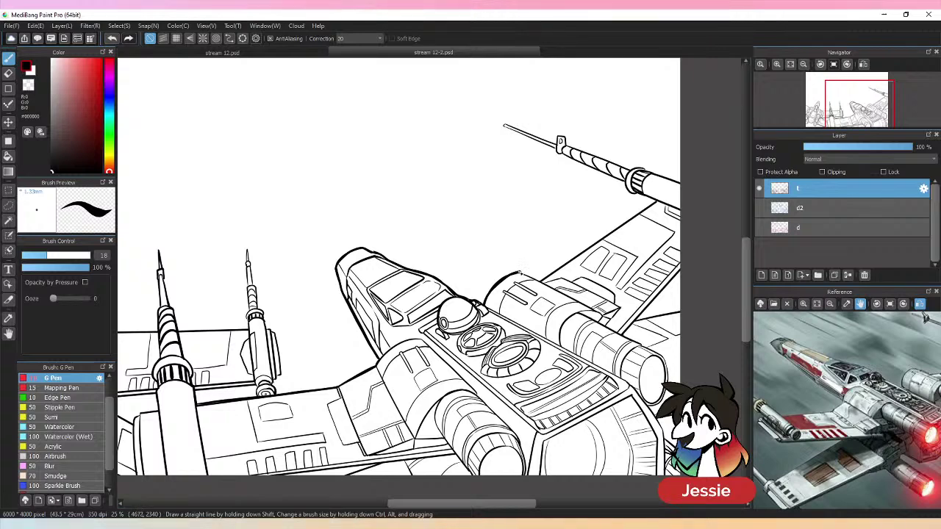
- Thicken the top curve of the right X-wing's far engine and the straight upper edge of the wing behind it
key(ctrl+z)
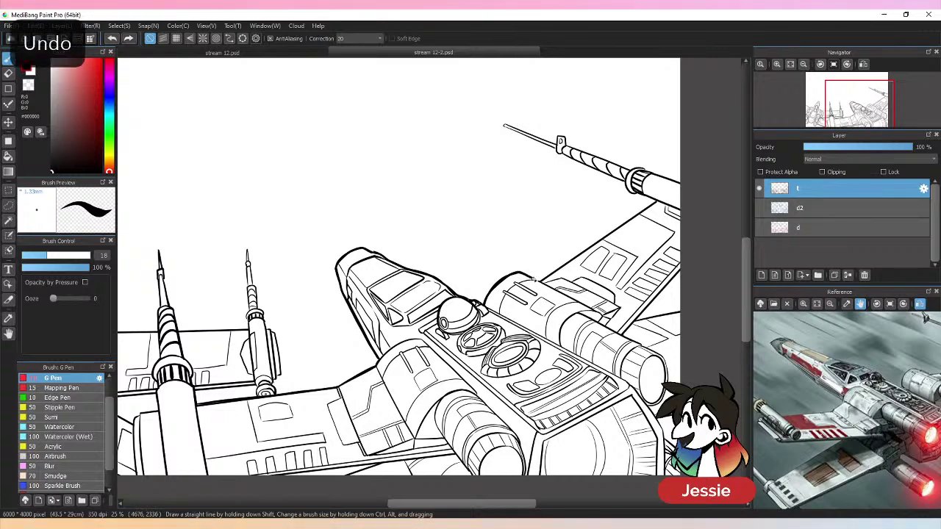
drag(540, 279, 656, 208)
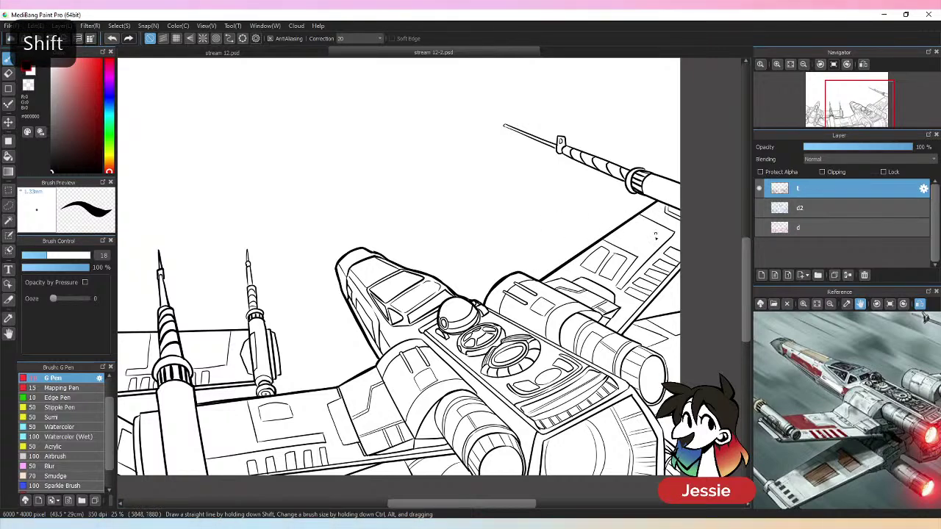
key(ctrl+minus)
key(ctrl+minus)
key(ctrl+plus)
key(ctrl+plus)
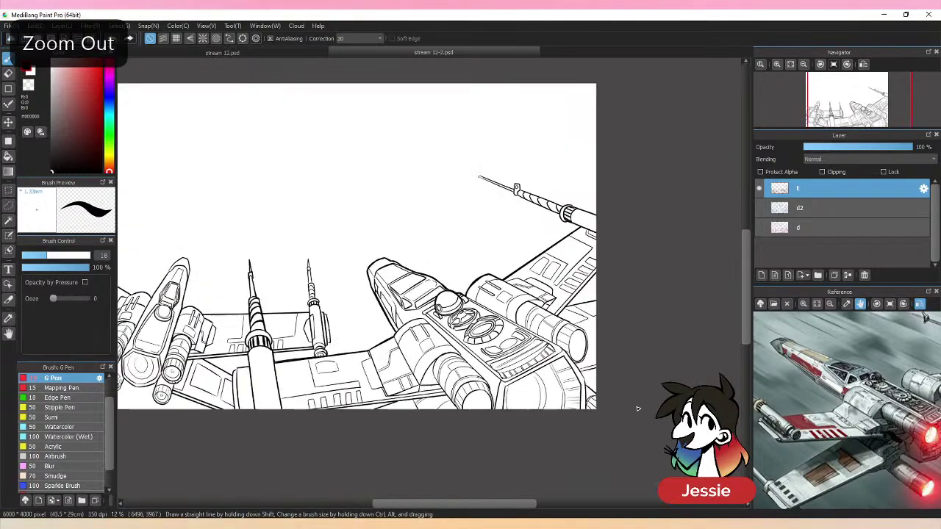
- Try to thicken the outer edge of the foreground wing's tip plate with a straight stroke beside the cannon
drag(406, 502, 357, 503)
scroll(389, 416, down, 3)
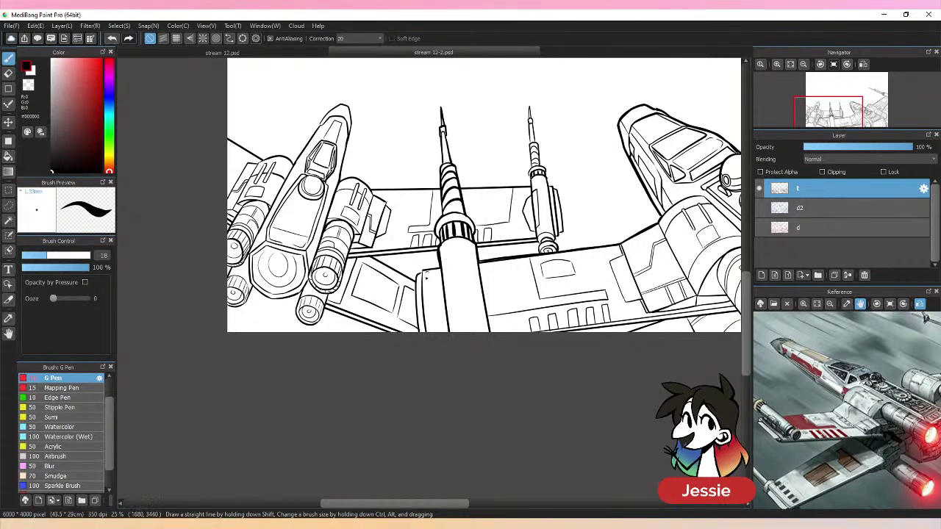
key(shift)
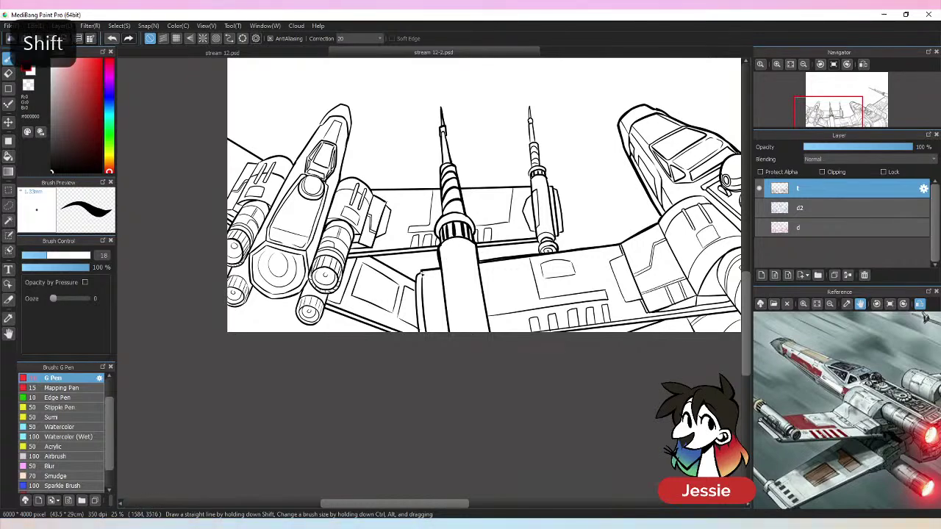
drag(420, 274, 424, 352)
key(ctrl+z)
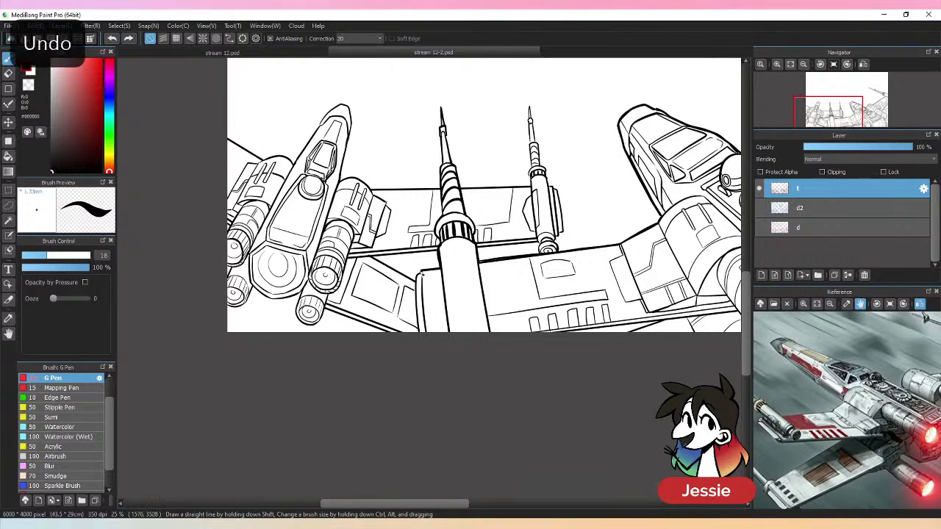
- Thicken the lower edge of the right X-wing's upper right wing with a straight line to the canvas edge
key(ctrl+minus)
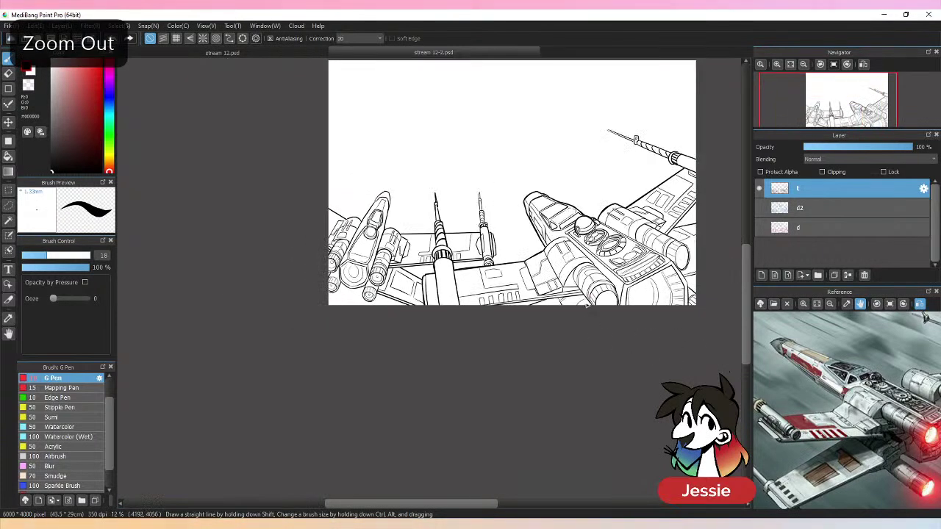
drag(638, 308, 494, 398)
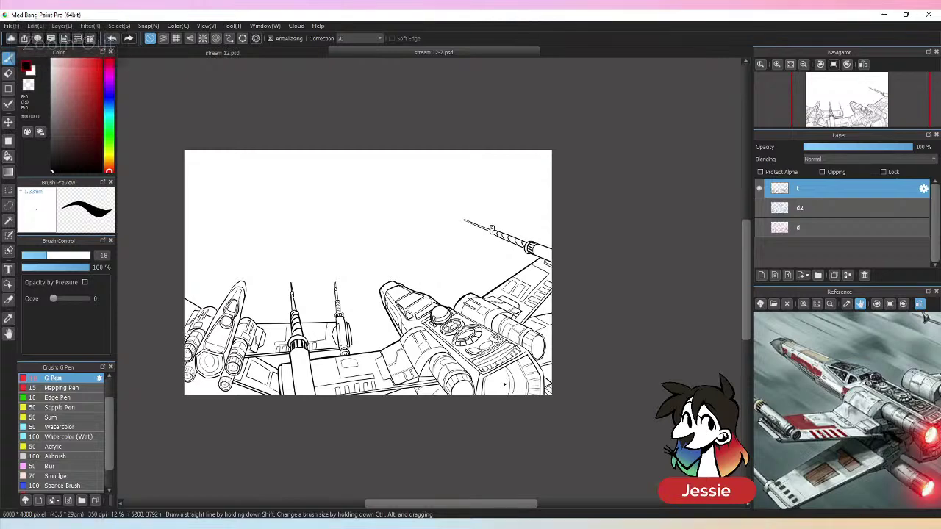
key(ctrl+plus)
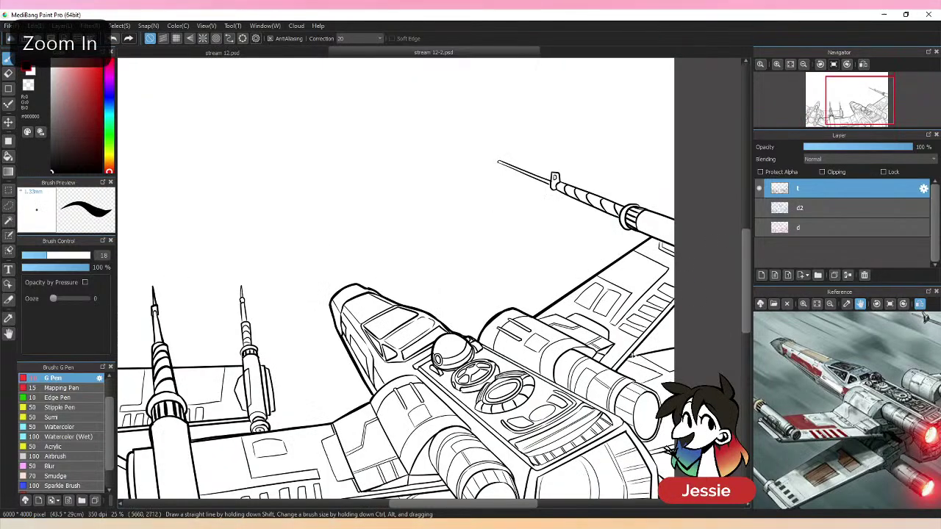
key(shift)
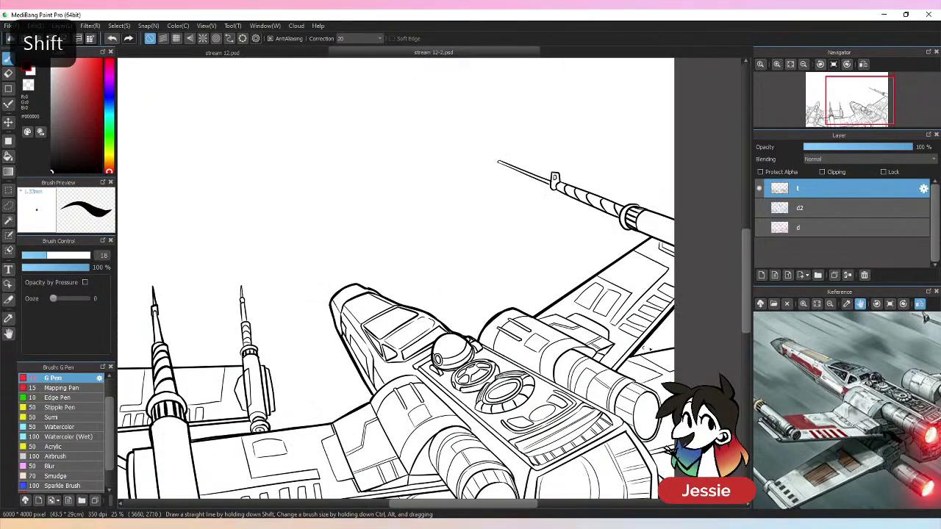
key(ctrl+minus)
key(ctrl+minus)
key(ctrl+plus)
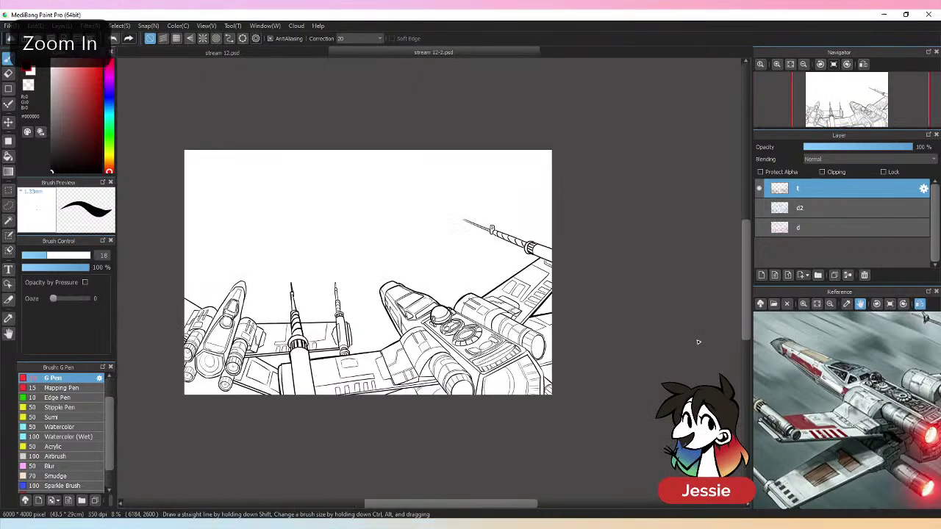
key(ctrl+plus)
key(ctrl+plus)
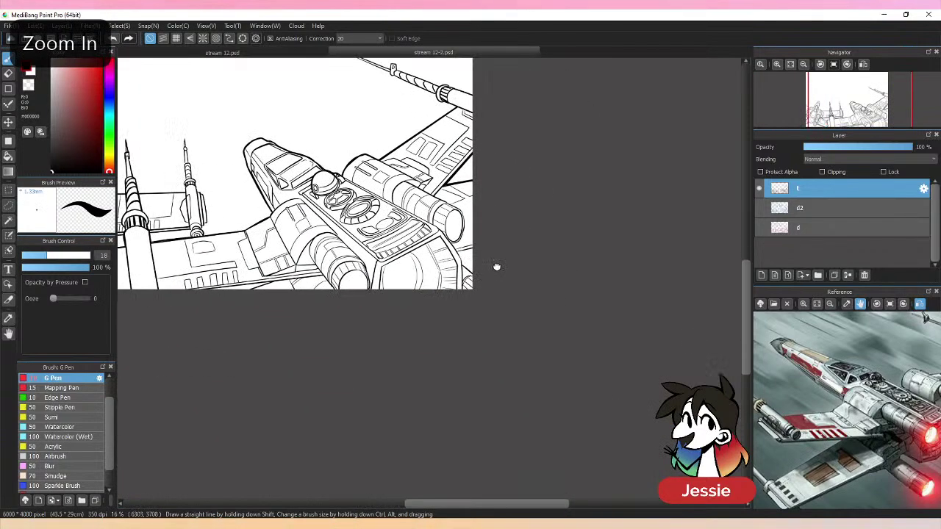
- Thicken the lower edge of the right X-wing's foreground wing with a straight line, including the short edge branching beneath it
key(ctrl+plus)
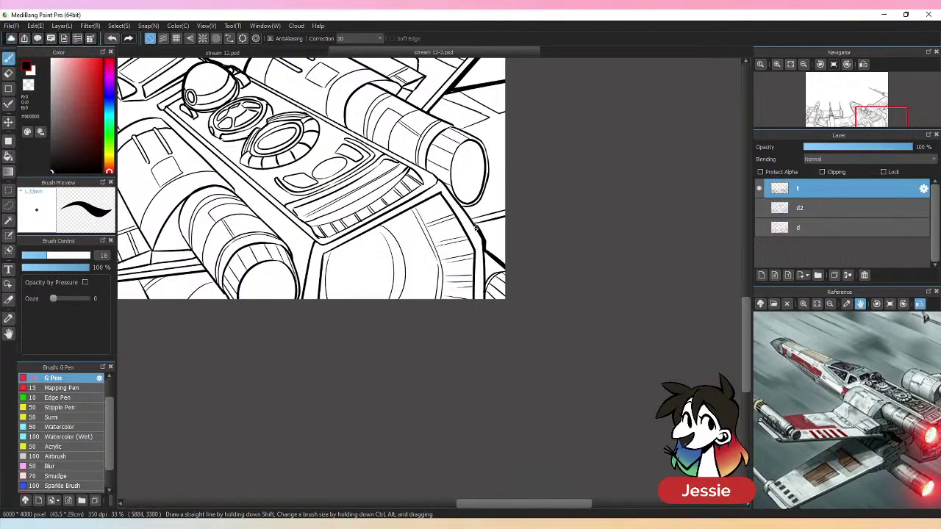
key(ctrl+minus)
key(ctrl+minus)
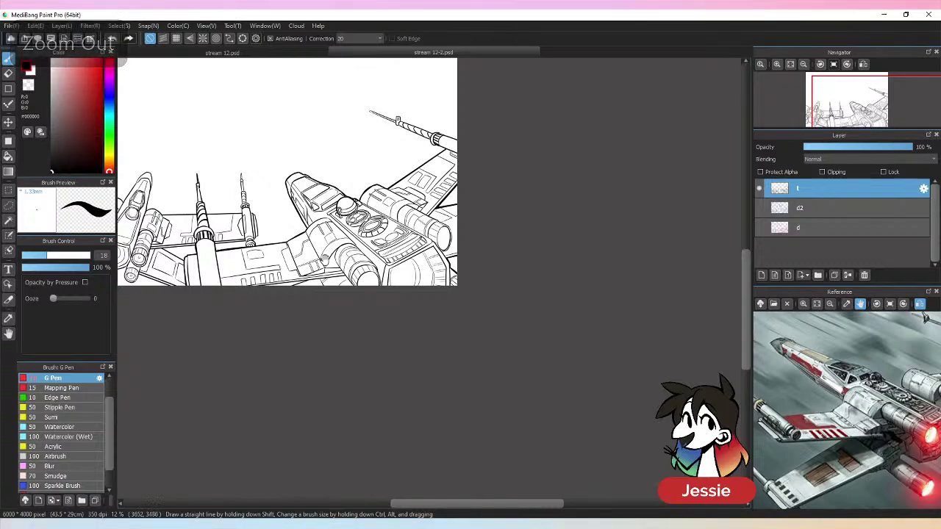
key(ctrl+plus)
key(ctrl+plus)
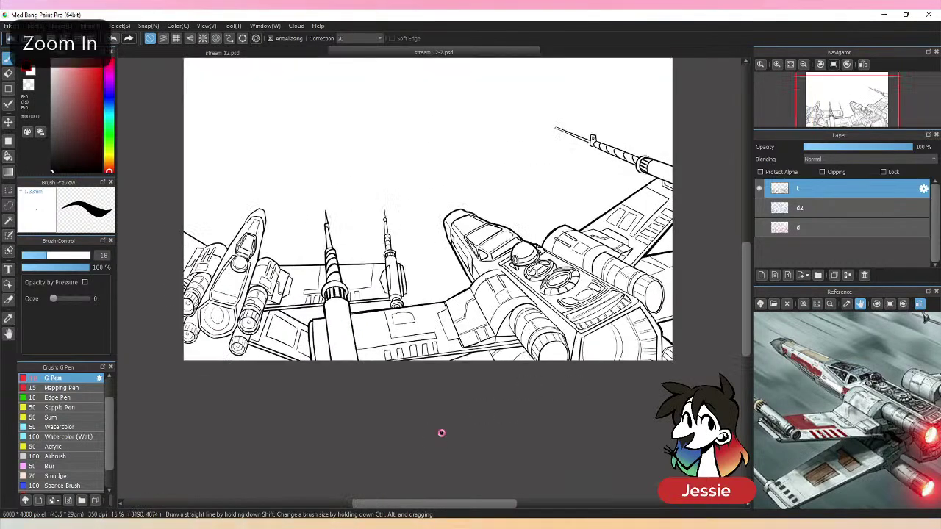
drag(516, 410, 502, 270)
key(ctrl+plus)
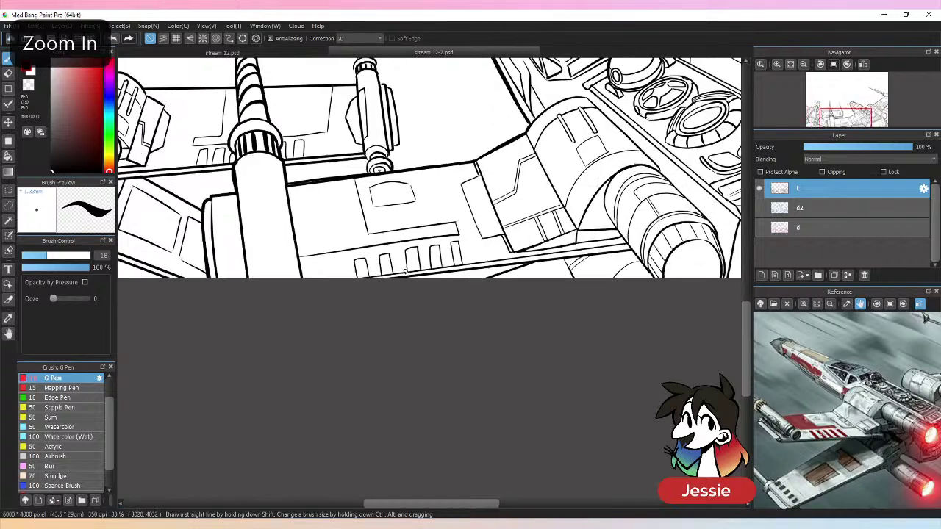
key(shift)
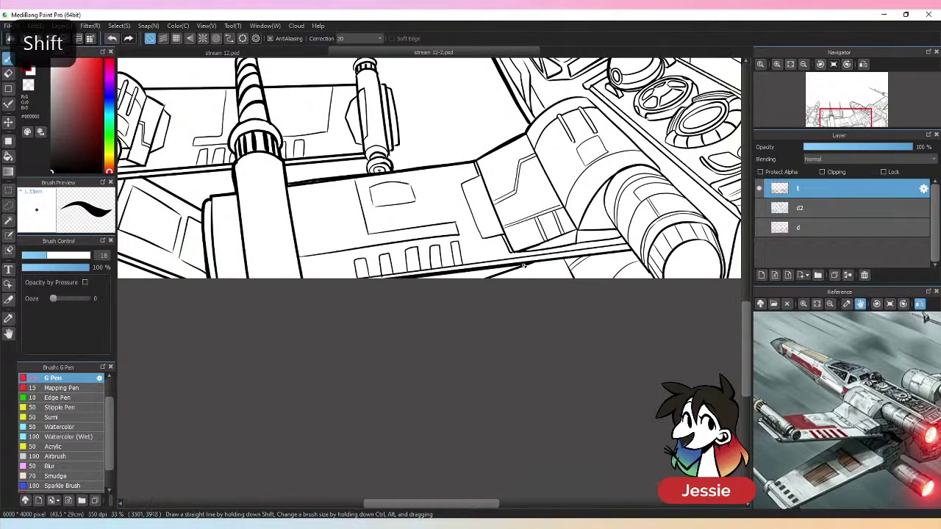
drag(523, 266, 490, 271)
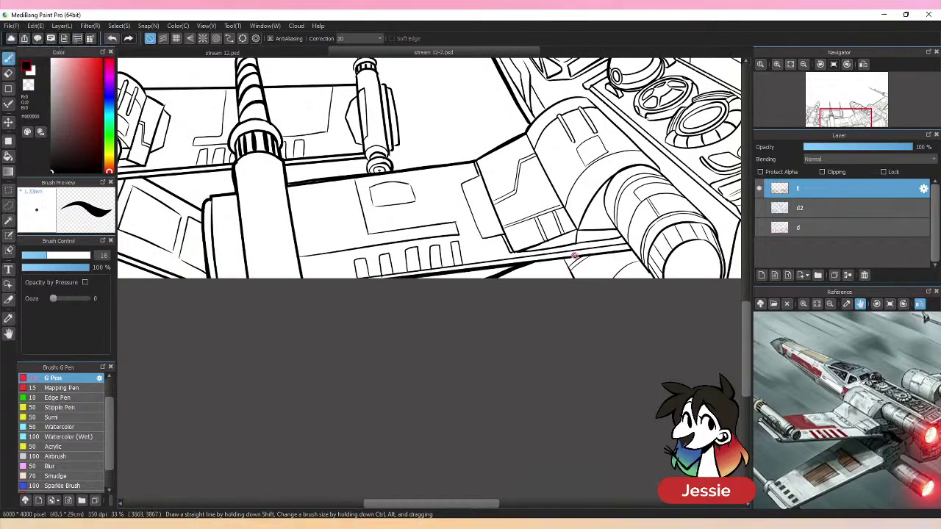
- Show the d2 sketch layer and ink the outline of the large TIE fighter's left wing panel down to its bottom tip
key(ctrl+minus)
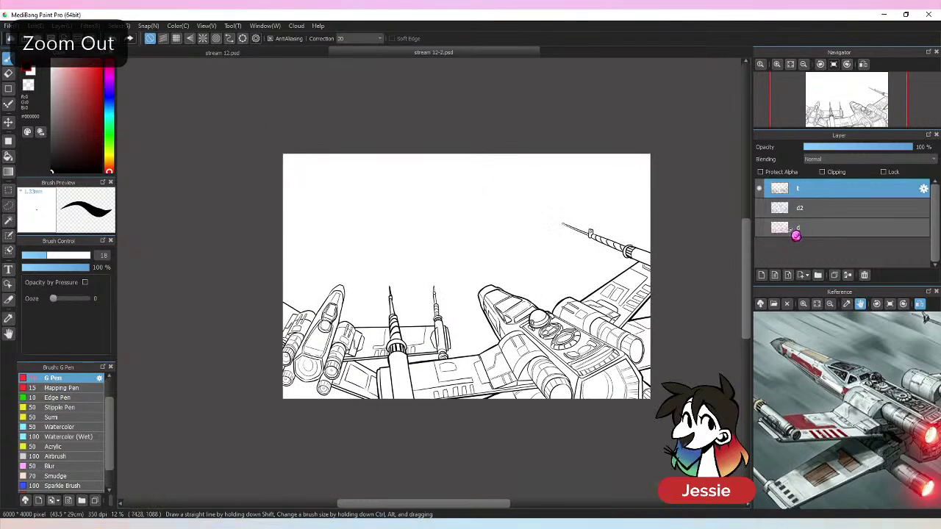
click(759, 227)
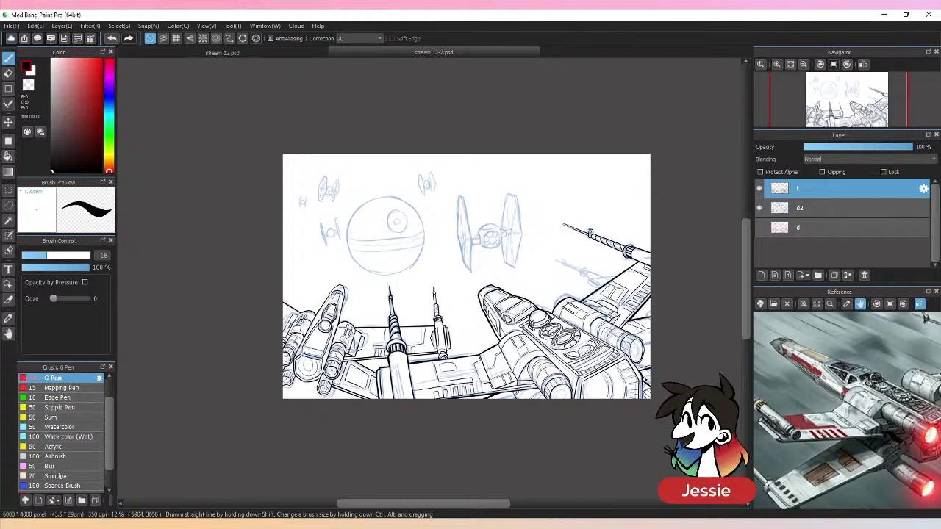
key(ctrl+plus)
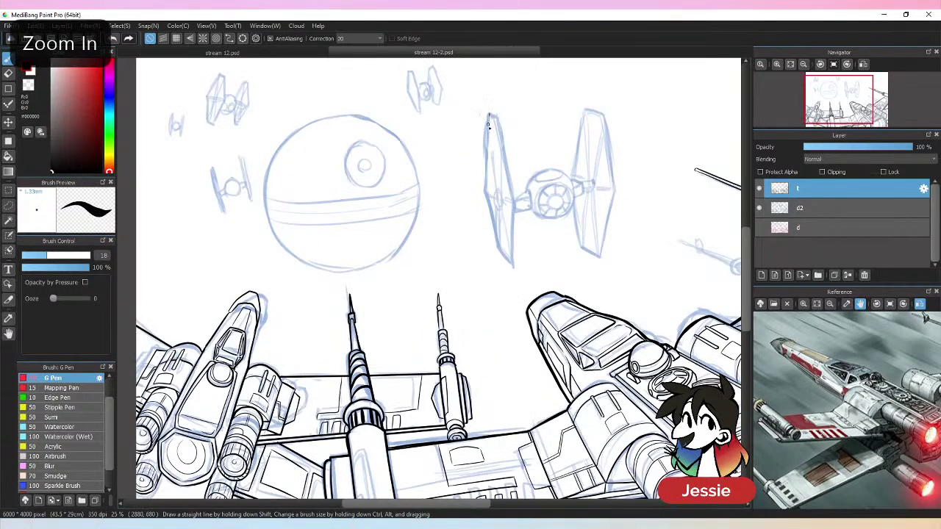
drag(488, 125, 486, 190)
key(ctrl+z)
drag(490, 113, 485, 193)
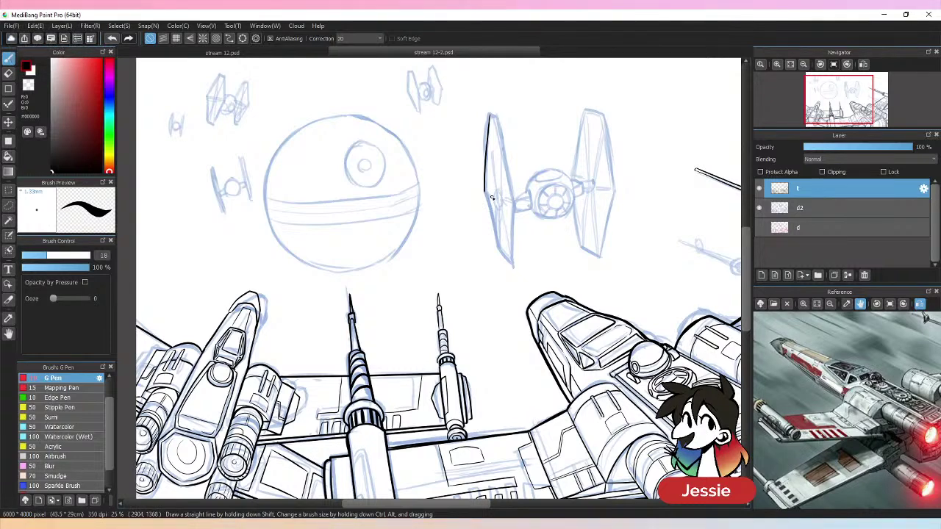
key(ctrl+plus)
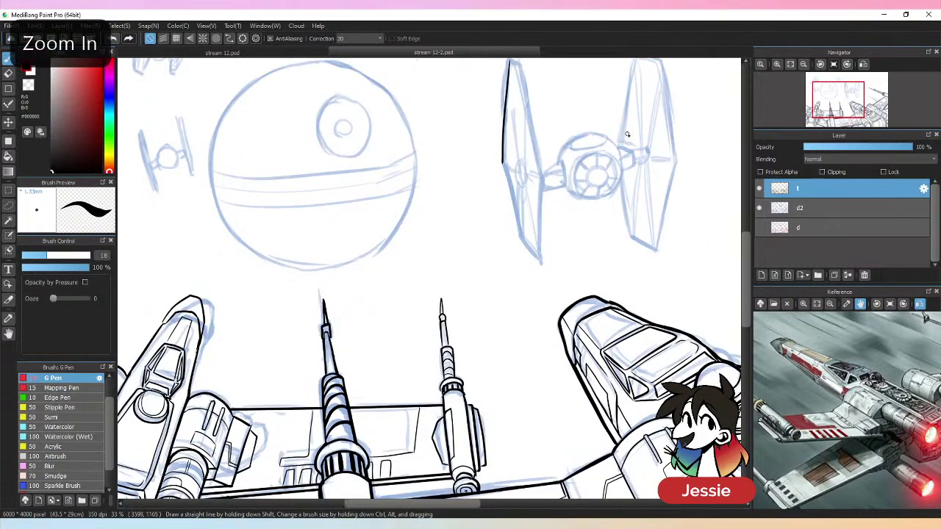
scroll(626, 133, up, 2)
mouse_move(483, 121)
mouse_down()
mouse_move(499, 140)
mouse_move(517, 237)
mouse_move(495, 288)
mouse_move(510, 315)
mouse_up()
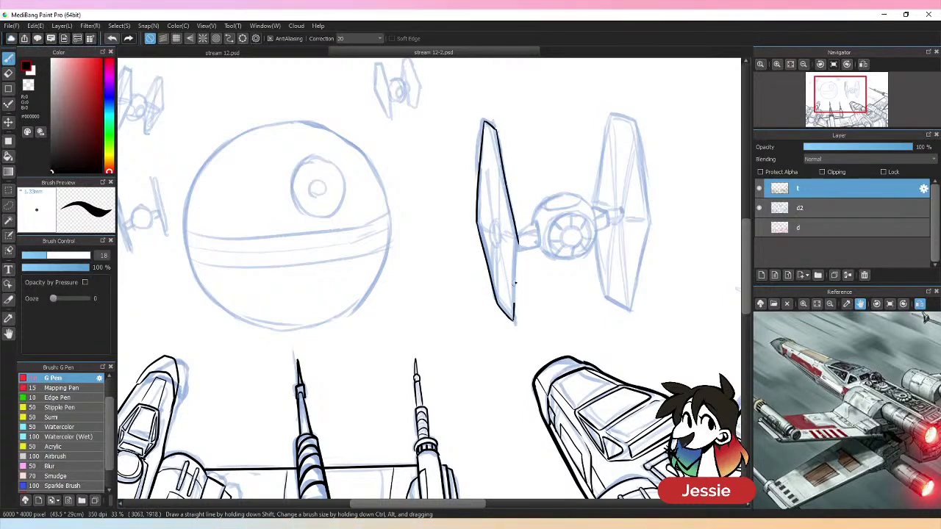
- Try to ink the lower half of the left wing panel's edge that faces the cockpit
drag(519, 224, 515, 304)
key(ctrl+z)
drag(519, 238, 514, 316)
key(ctrl+z)
drag(519, 234, 514, 321)
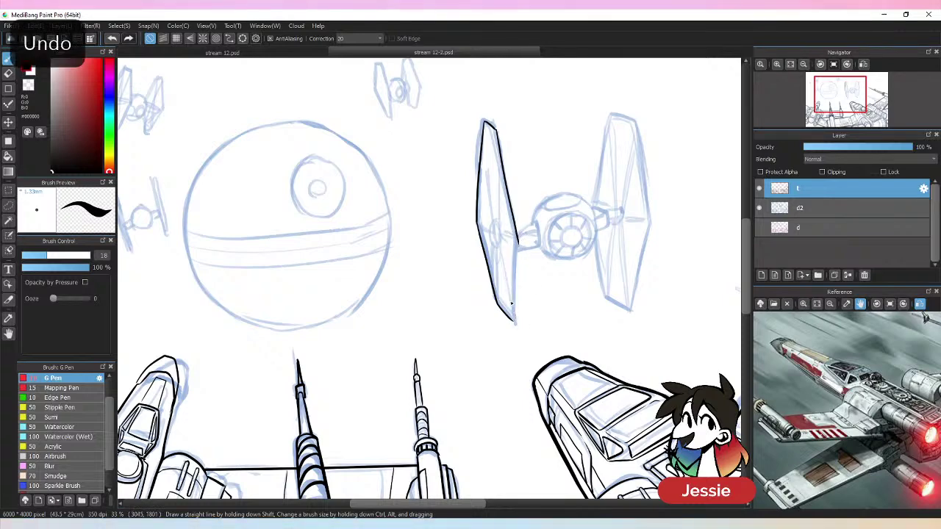
- Erase part of the left wing panel's cockpit-side edge and redraw it down to the bottom tip, closing the outline
key(e)
drag(507, 165, 505, 215)
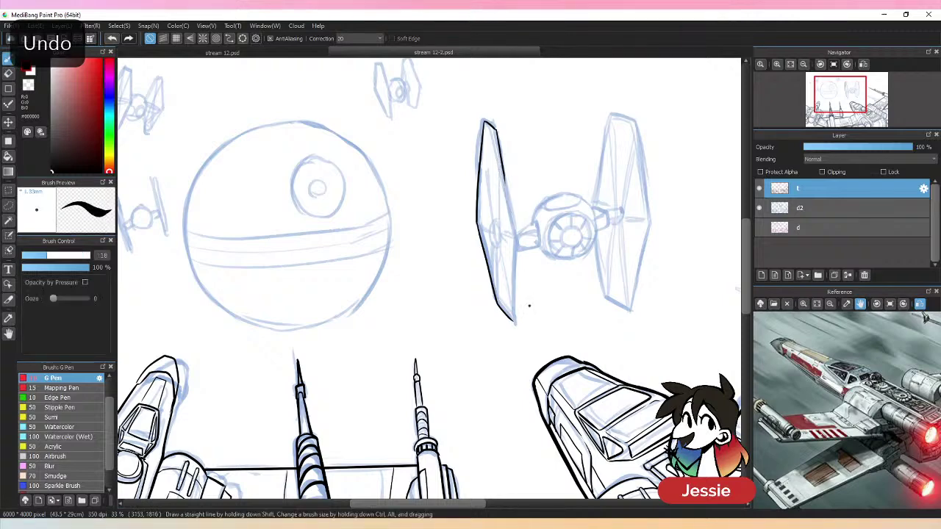
key(p)
drag(502, 181, 518, 248)
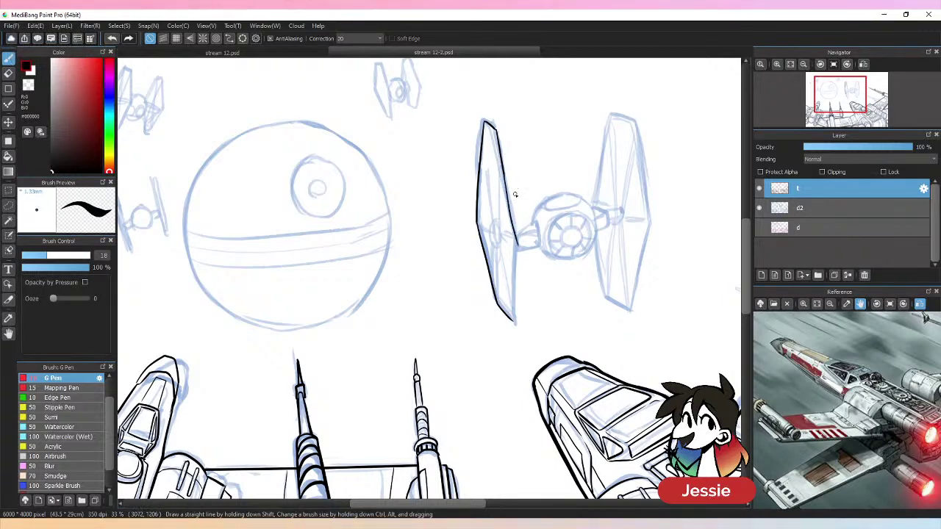
key(ctrl+z)
drag(504, 179, 518, 250)
key(ctrl+z)
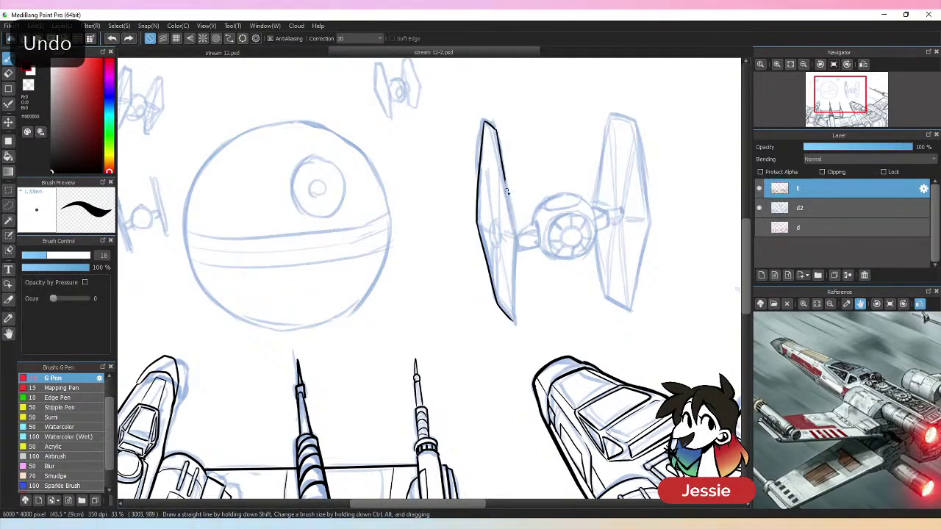
drag(504, 178, 515, 322)
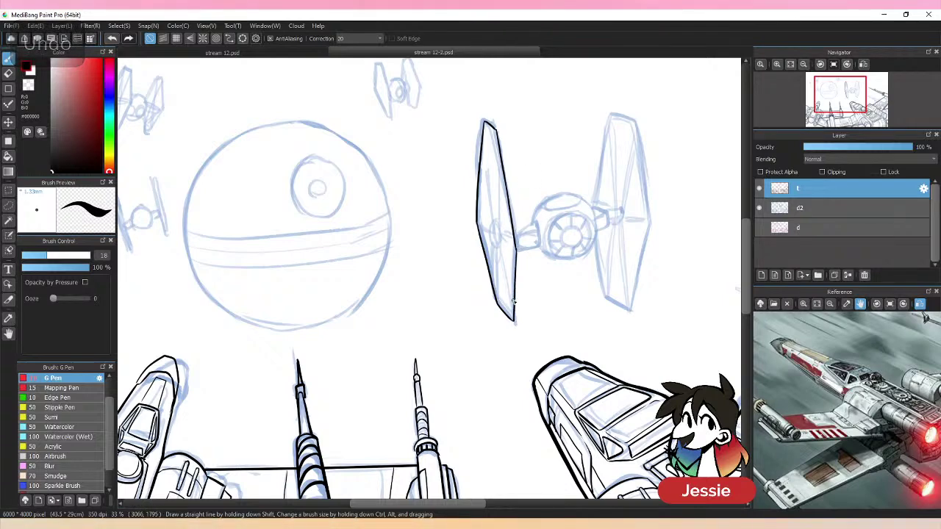
key(ctrl+z)
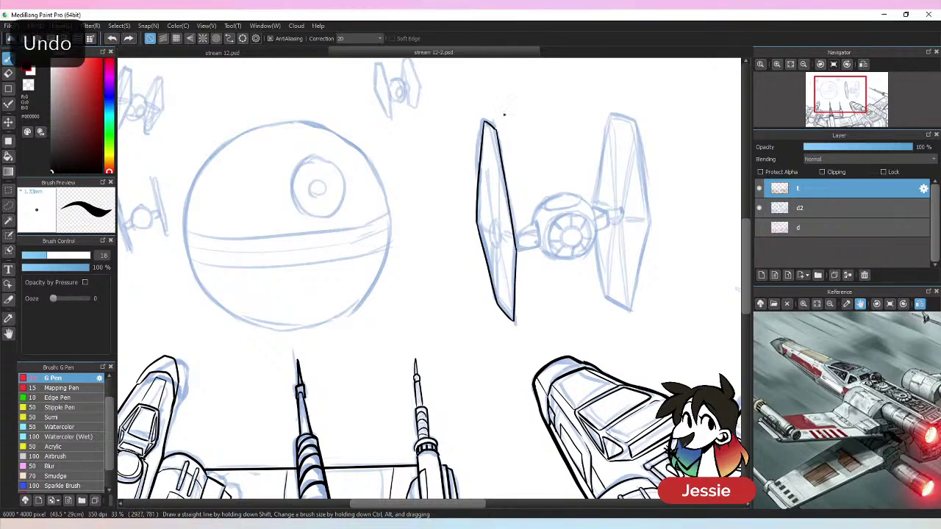
- Ink the inner border of the TIE fighter's left wing panel and the hexagonal hub at its centre
mouse_move(487, 125)
mouse_down()
mouse_move(504, 202)
mouse_move(478, 224)
mouse_up()
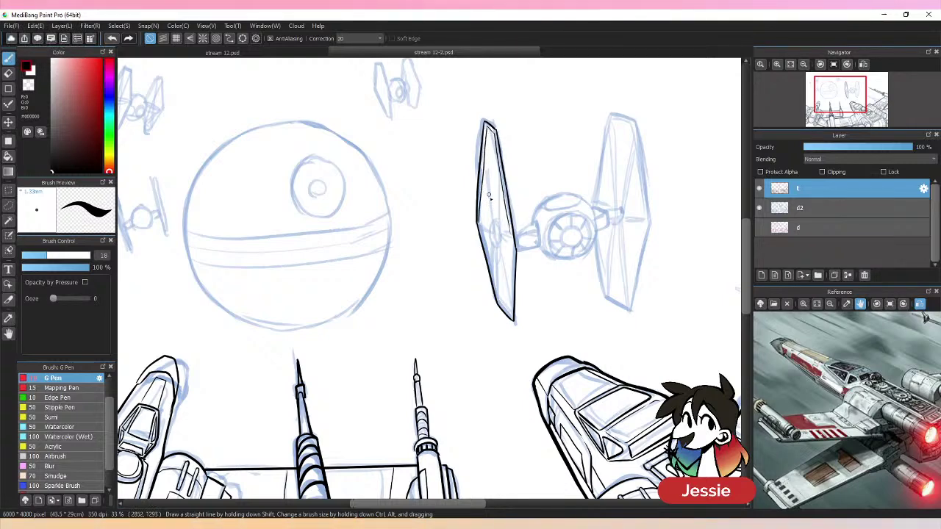
drag(488, 265, 497, 288)
key(ctrl+z)
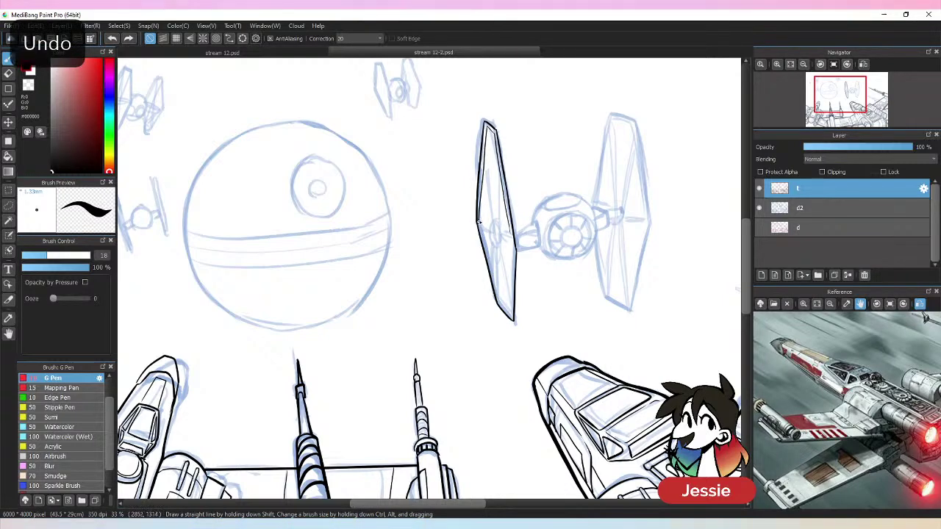
mouse_move(477, 219)
mouse_down()
mouse_move(498, 301)
mouse_move(510, 304)
mouse_up()
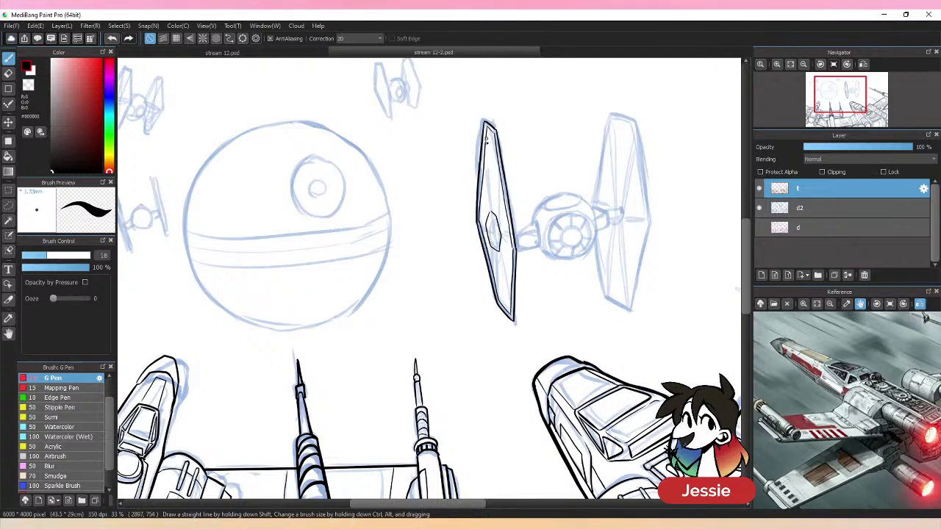
- Ink the spokes running from the left wing panel's hub to the corners of its border
drag(485, 138, 491, 215)
key(ctrl+z)
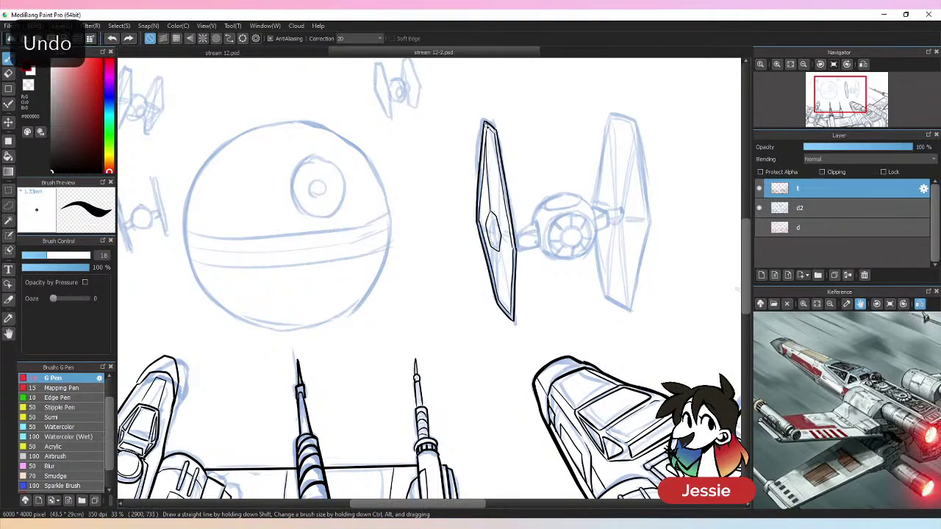
drag(494, 134, 495, 219)
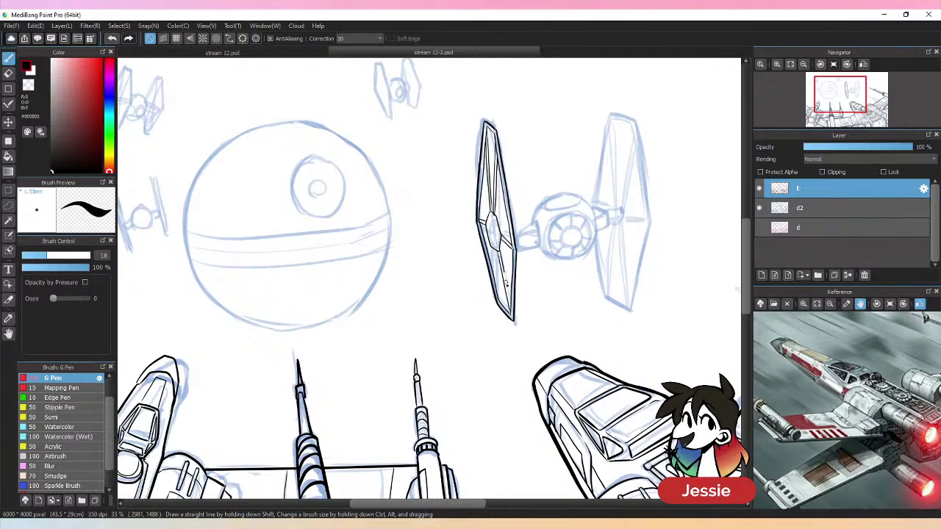
drag(491, 244, 503, 307)
key(ctrl+minus)
key(ctrl+minus)
key(ctrl+plus)
key(ctrl+plus)
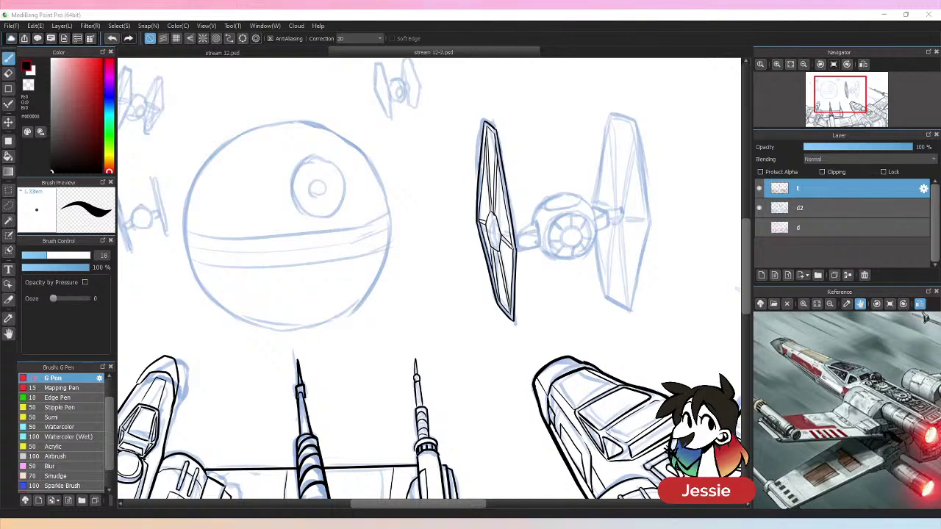
- Load the TIE fighter photo as the reference image and enlarge its right wing hub
key(Return)
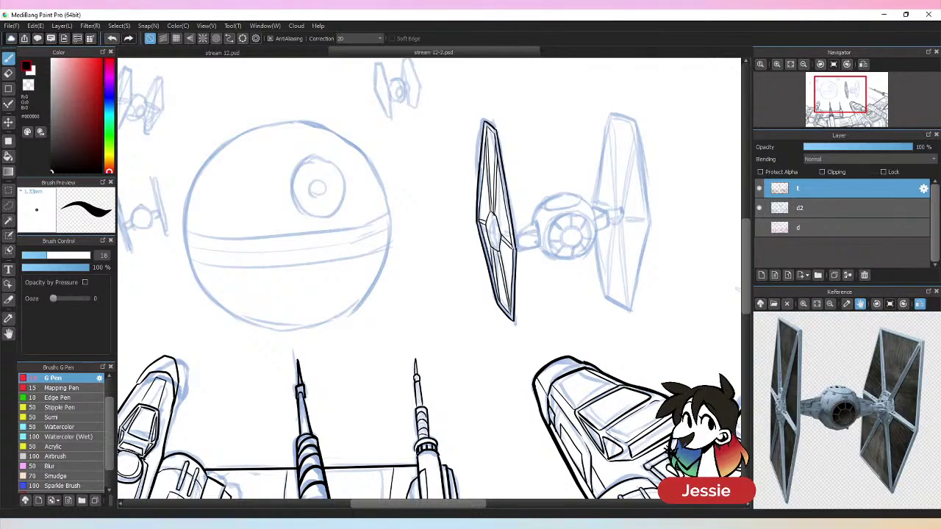
click(803, 303)
click(802, 304)
drag(871, 395, 830, 448)
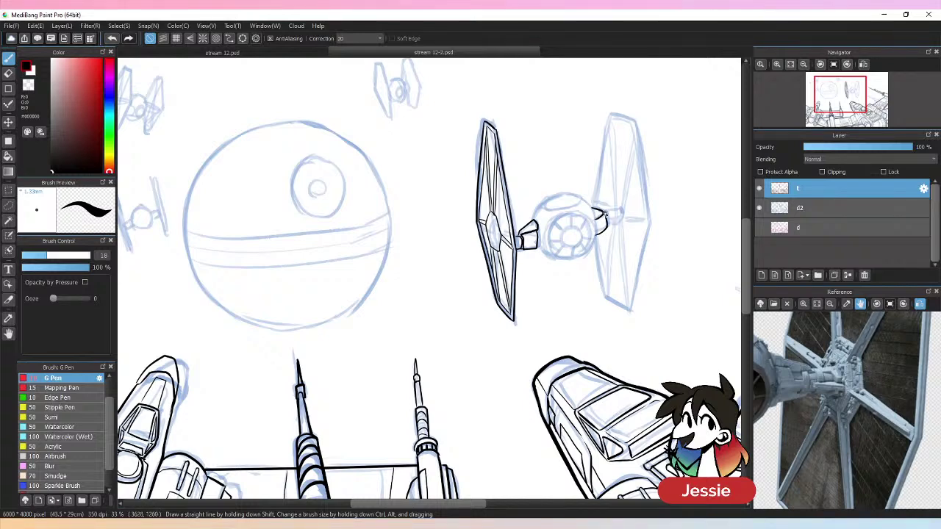
- Ink the strut mount on the TIE fighter's right wing panel and outline the panel's upper inner, top and outer edges
drag(604, 213, 617, 211)
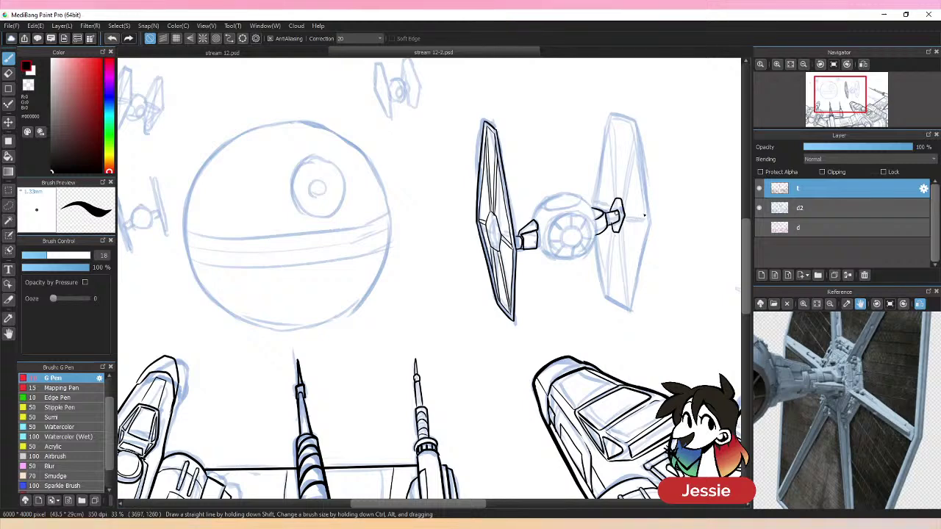
drag(594, 204, 607, 116)
key(ctrl+z)
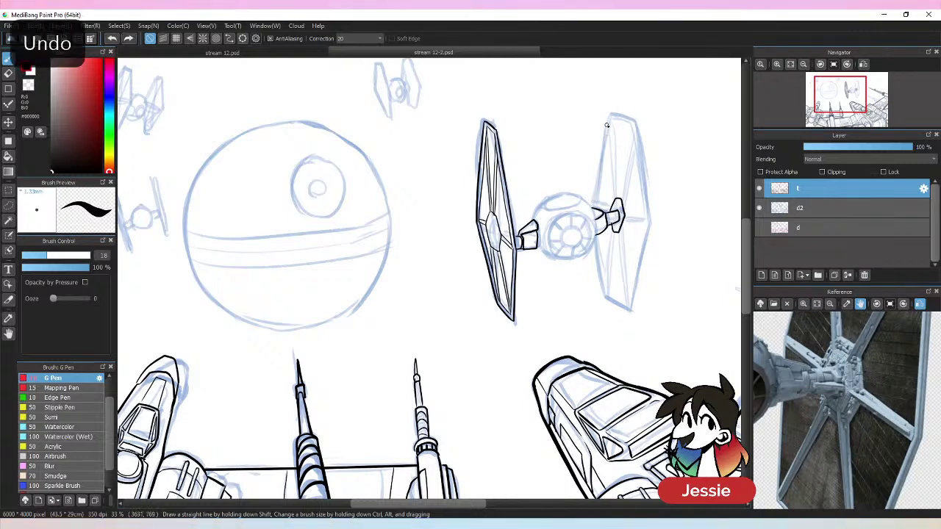
mouse_move(591, 206)
mouse_down()
mouse_move(633, 120)
mouse_move(652, 250)
mouse_move(650, 238)
mouse_move(635, 319)
mouse_up()
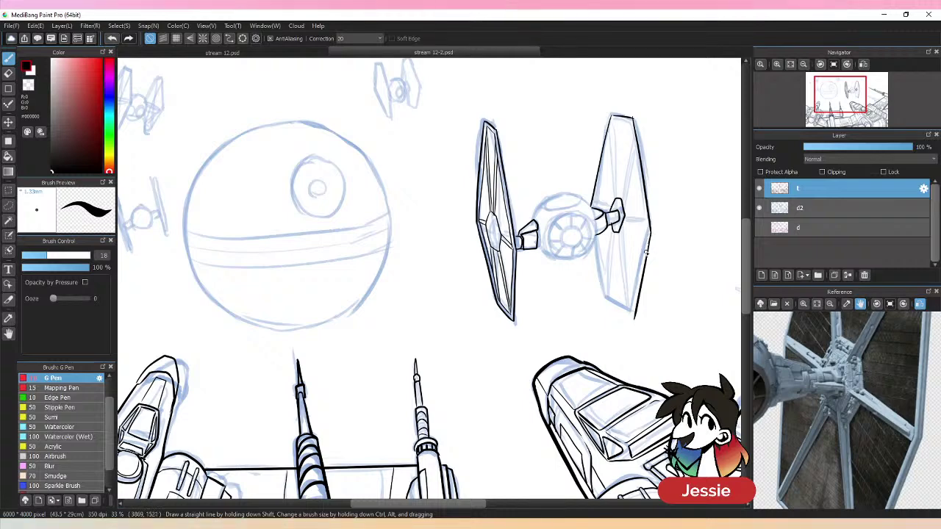
- Ink the bottom edge of the right wing panel and try out strokes for its lower inner edge
drag(597, 251, 607, 299)
key(ctrl+z)
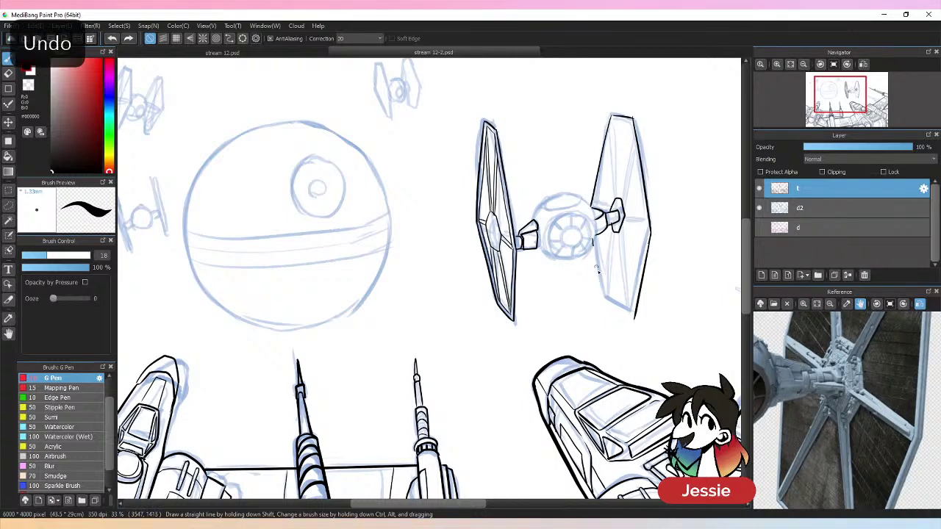
drag(592, 244, 604, 302)
key(ctrl+z)
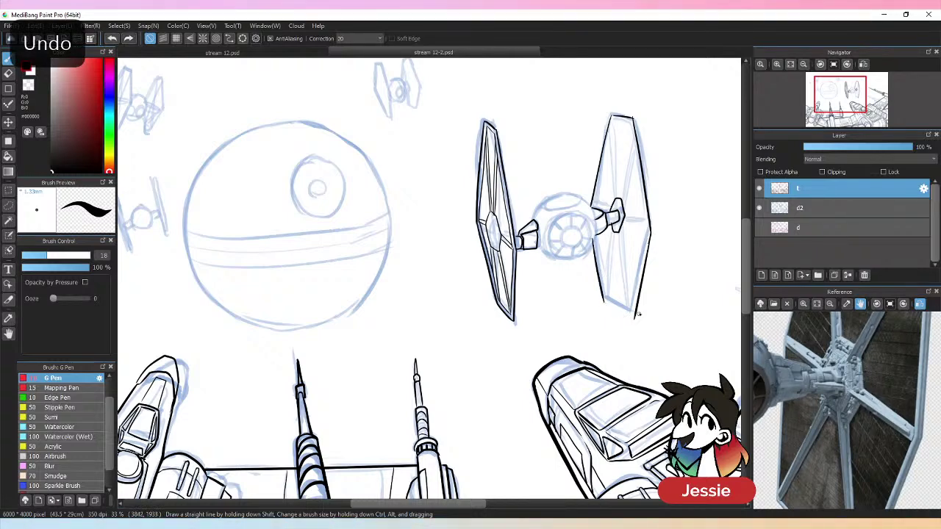
mouse_move(605, 300)
mouse_down()
mouse_move(635, 316)
mouse_move(596, 248)
mouse_up()
key(e)
key(b)
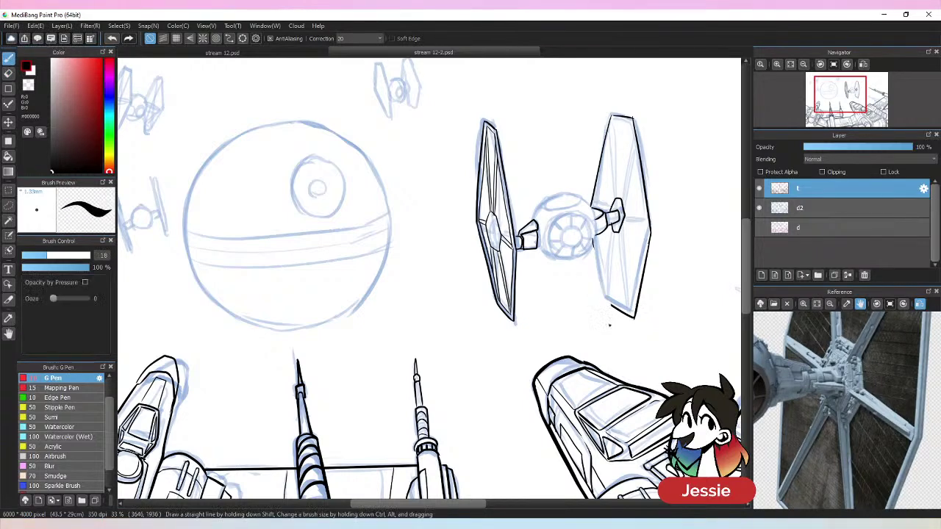
- Erase the right wing panel's lower outer edge and redraw the lower edges so the outline closes at a shorter bottom corner
key(e)
mouse_move(603, 294)
mouse_down()
mouse_move(590, 248)
mouse_move(606, 301)
mouse_move(650, 239)
mouse_up()
key(b)
key(e)
key(b)
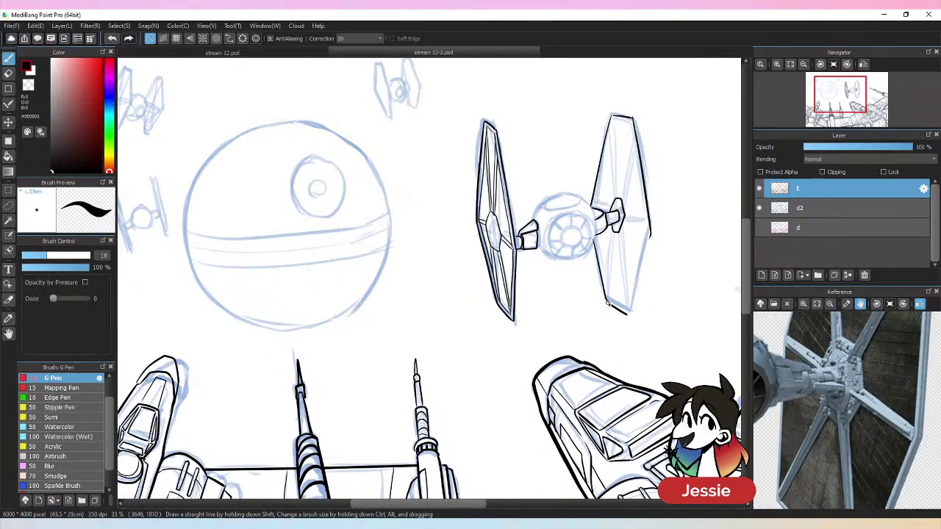
drag(650, 234, 631, 298)
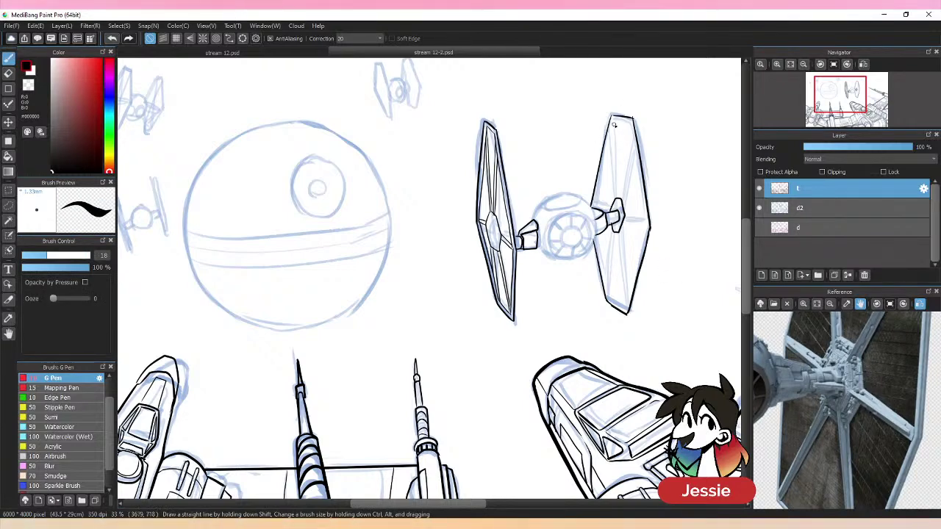
- Ink the inner frame line and the spars across the upper half of the TIE fighter's right wing panel
drag(613, 119, 599, 174)
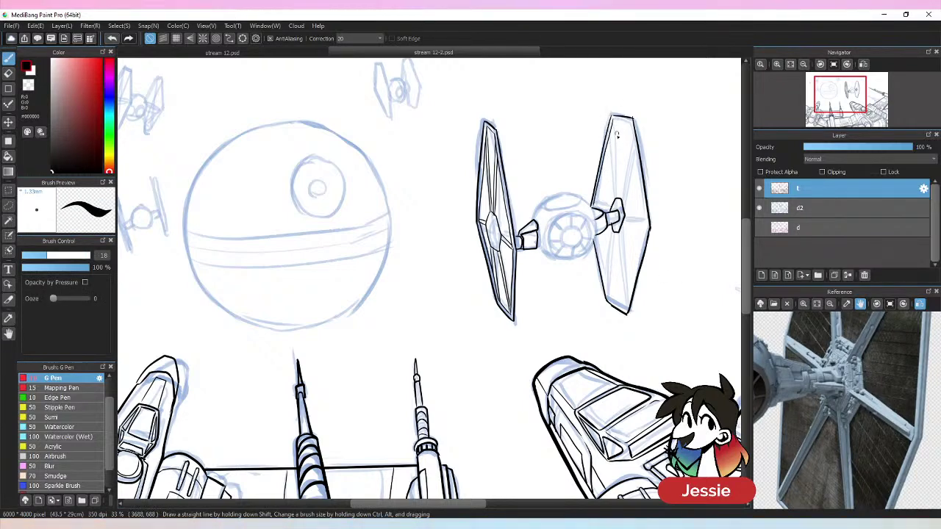
drag(612, 122, 616, 166)
drag(615, 120, 618, 190)
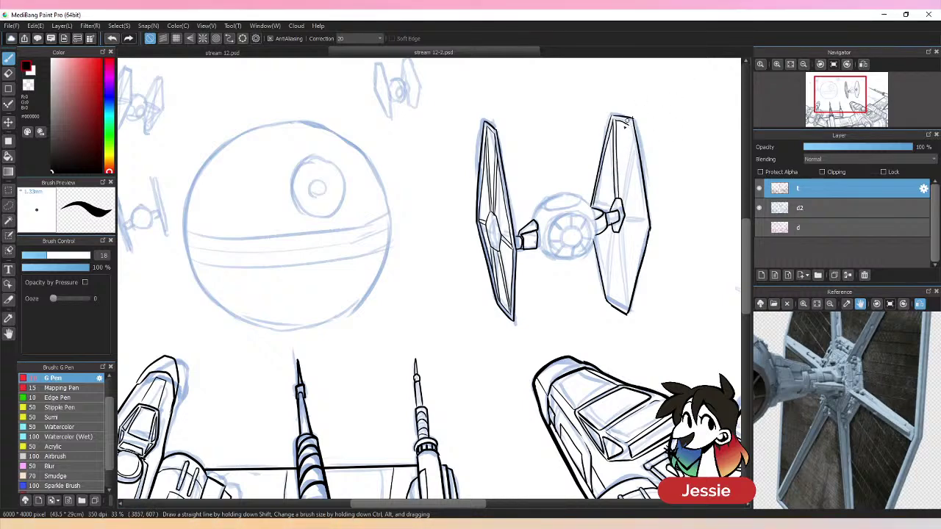
key(ctrl+z)
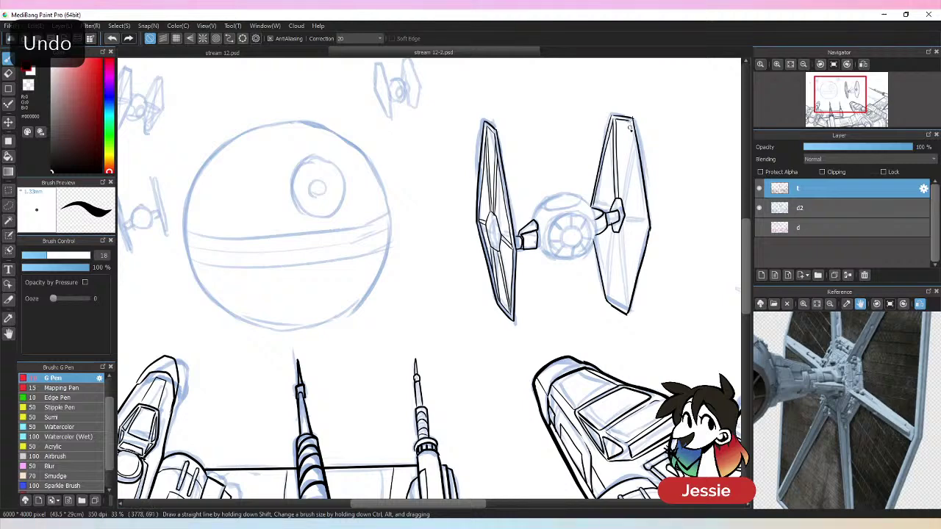
drag(629, 123, 619, 198)
key(ctrl+z)
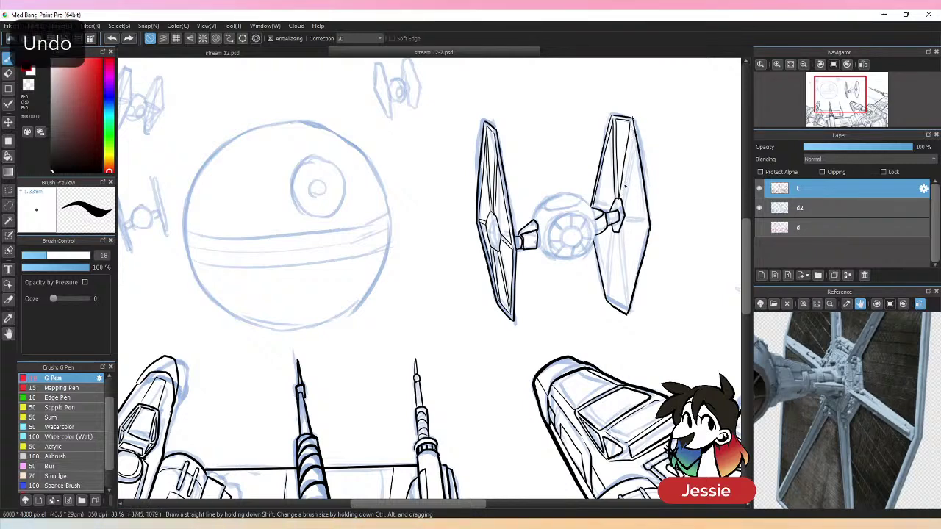
drag(632, 132, 621, 198)
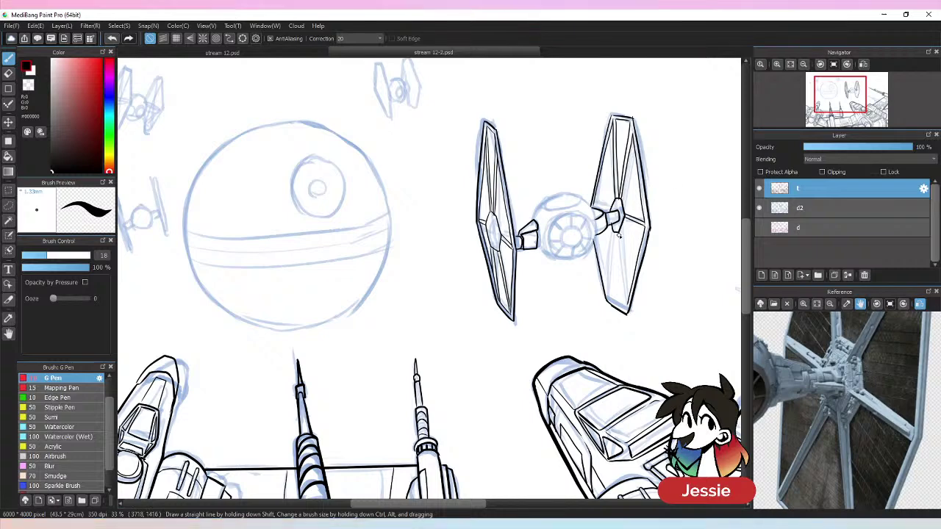
- Ink the spars from the hub to the bottom corners across the lower half of the right wing panel
drag(617, 228, 625, 279)
key(ctrl+z)
drag(616, 229, 631, 310)
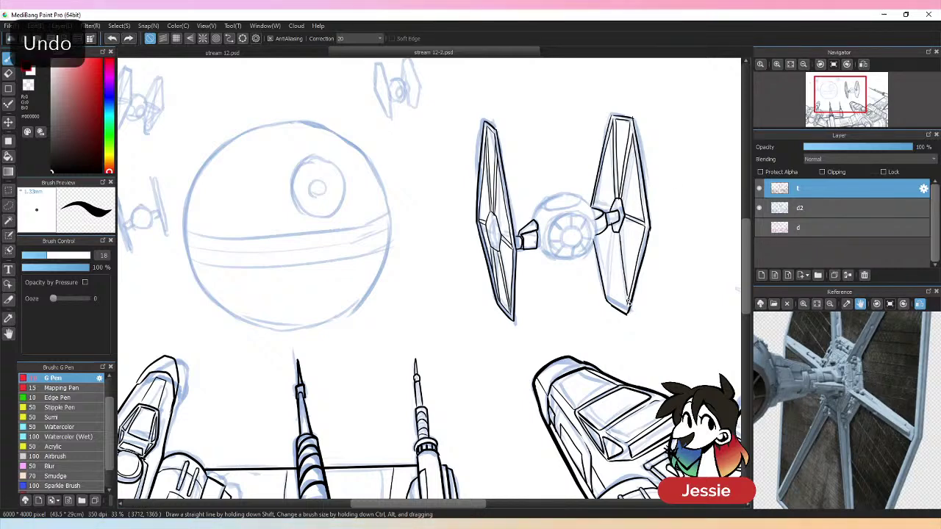
drag(618, 249, 626, 309)
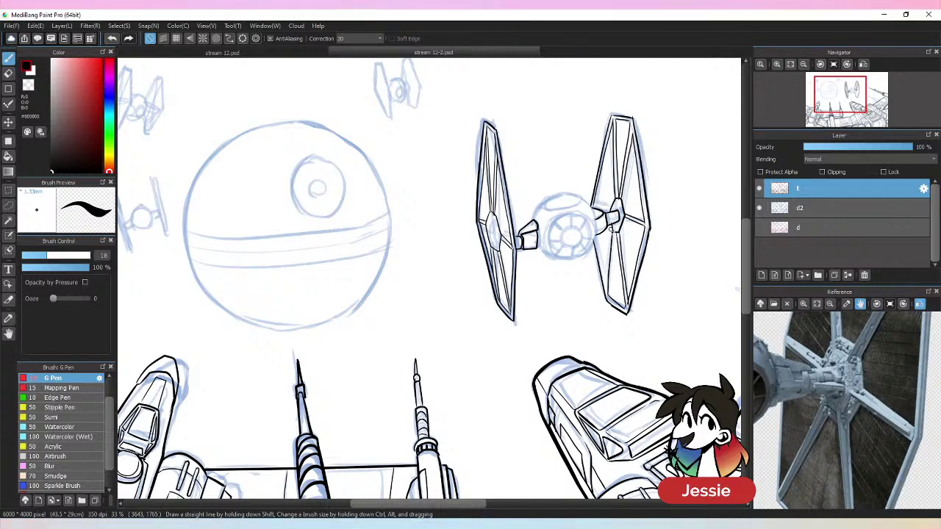
key(ctrl+z)
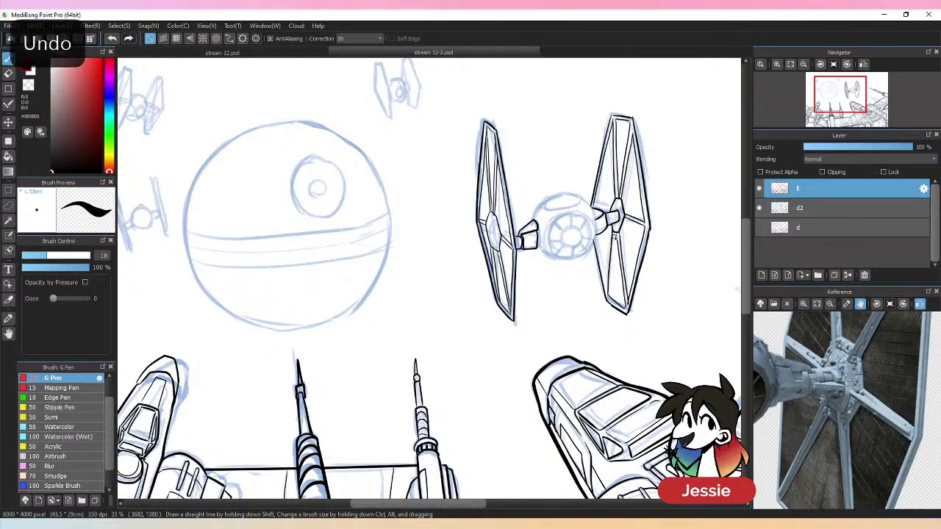
mouse_move(611, 229)
mouse_down()
mouse_move(607, 296)
mouse_move(614, 227)
mouse_move(606, 266)
mouse_up()
key(ctrl+z)
key(ctrl+z)
key(ctrl+z)
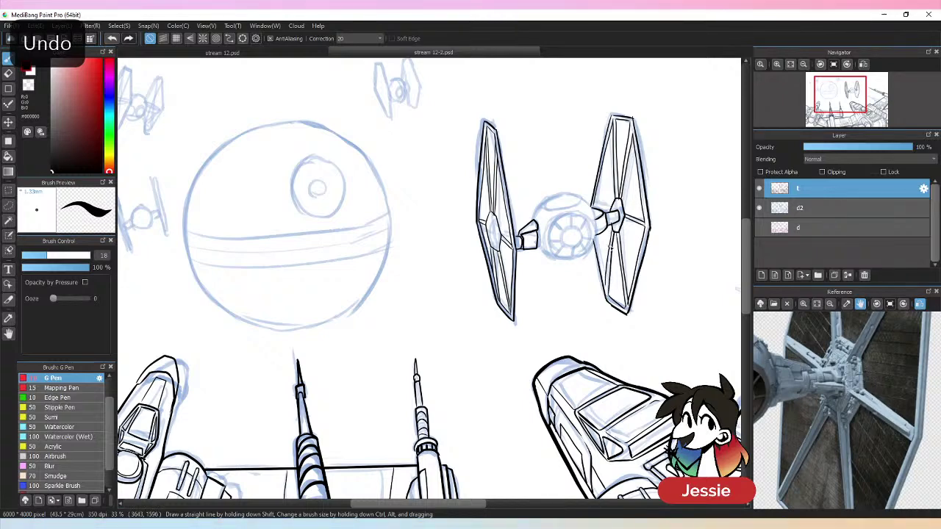
key(ctrl+z)
drag(612, 234, 608, 298)
key(ctrl+z)
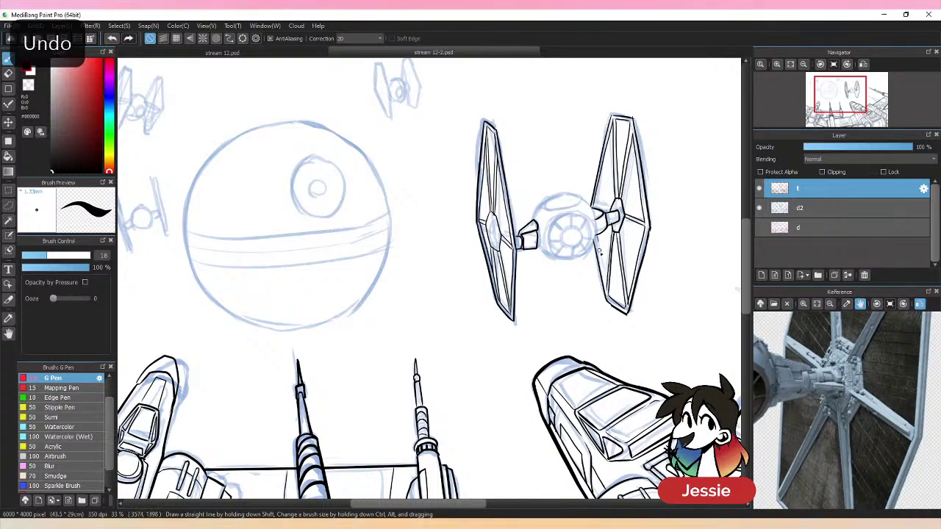
- Ink the round outline of the TIE fighter's cockpit ball between the two wing struts
key(ctrl+minus)
key(ctrl+plus)
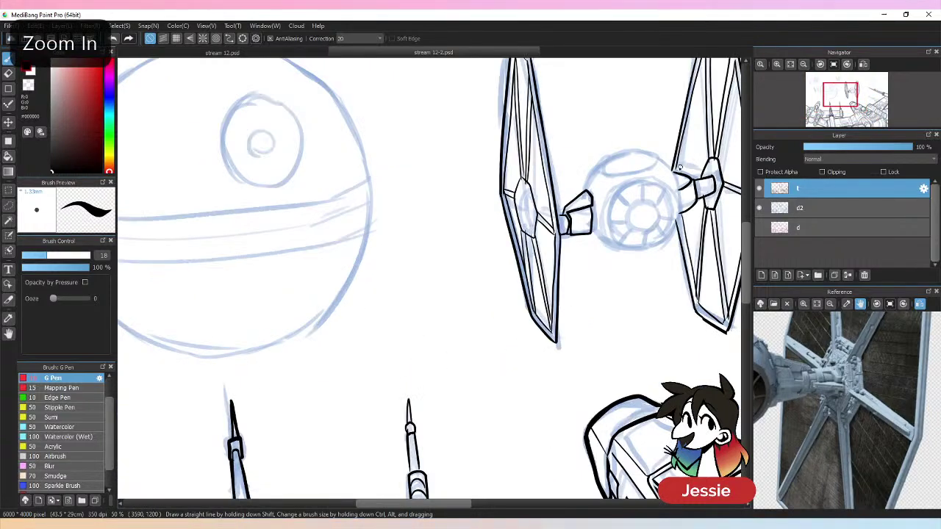
key(ctrl+minus)
key(ctrl+minus)
key(ctrl+plus)
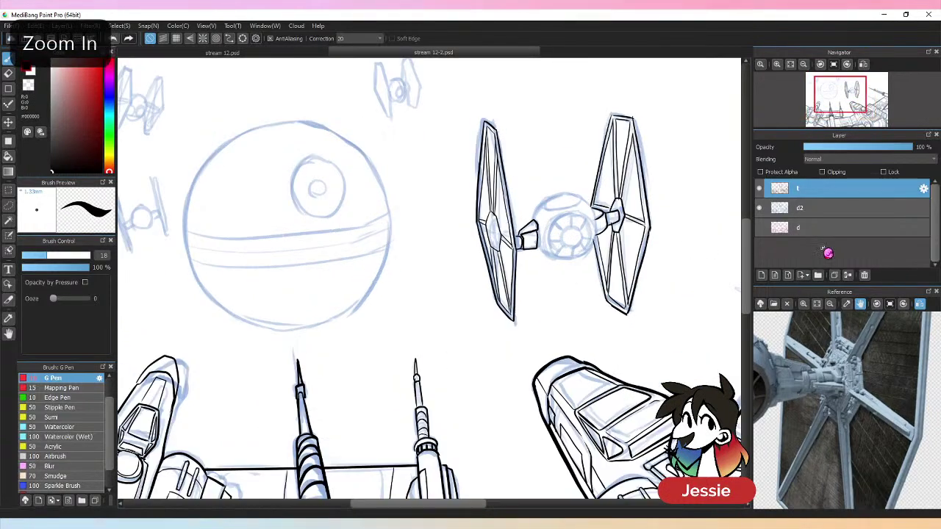
key(ctrl+plus)
drag(748, 179, 623, 249)
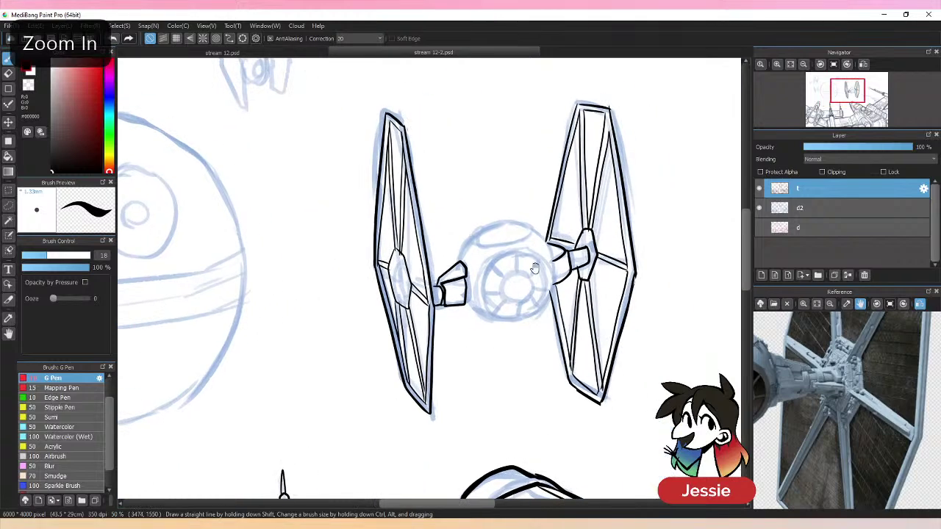
mouse_move(457, 266)
mouse_down()
mouse_move(480, 226)
mouse_move(506, 219)
mouse_move(543, 238)
mouse_move(555, 285)
mouse_move(542, 308)
mouse_up()
mouse_move(466, 302)
mouse_down()
mouse_move(526, 322)
mouse_move(547, 298)
mouse_up()
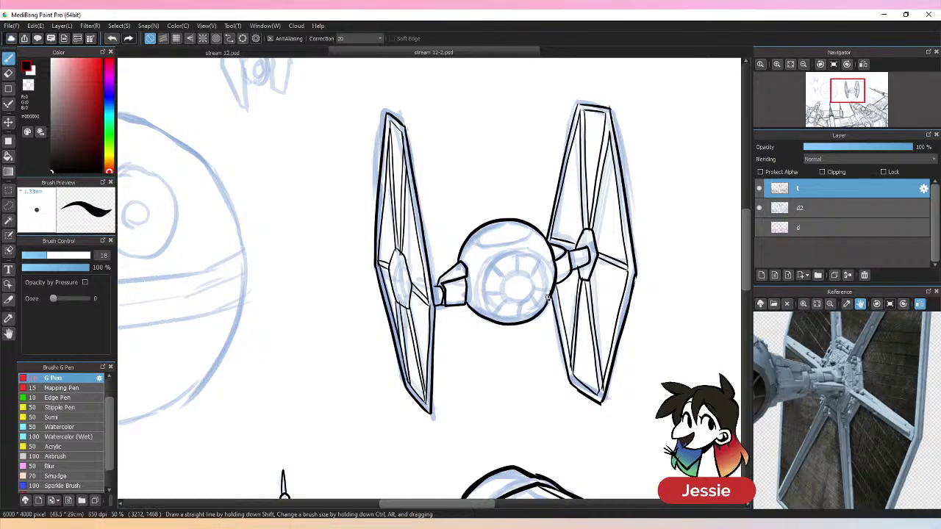
- Zoom out the reference photo and shift it to show the TIE fighter's cockpit between its wings
key(ctrl+minus)
key(ctrl+minus)
key(ctrl+minus)
key(ctrl+plus)
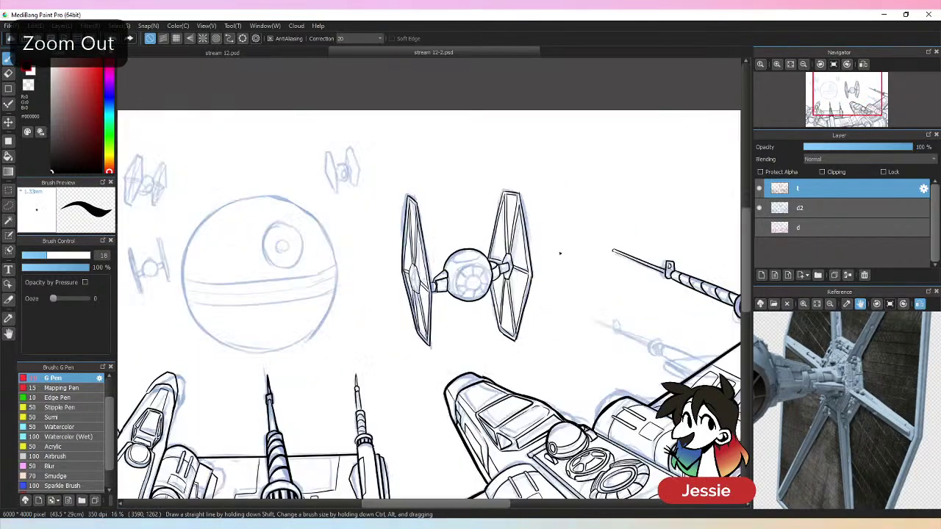
click(829, 303)
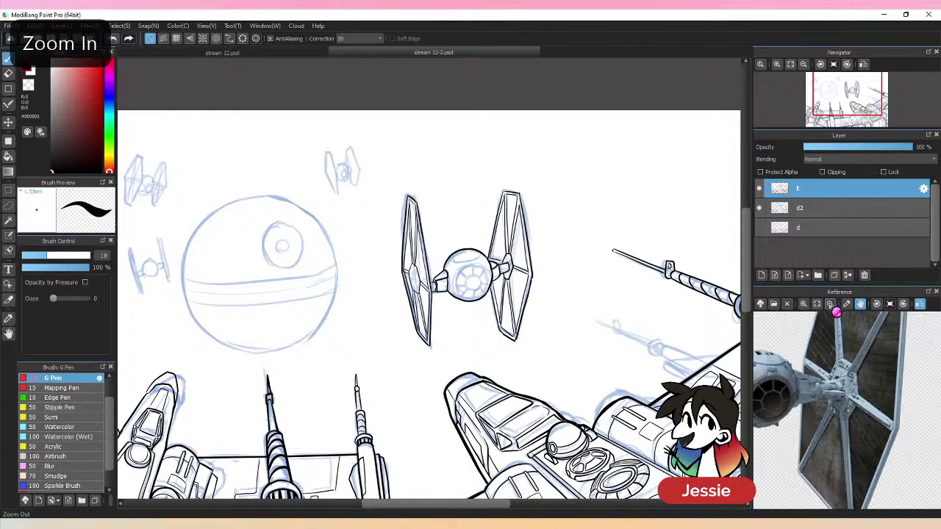
click(830, 303)
drag(823, 380, 867, 372)
key(ctrl+plus)
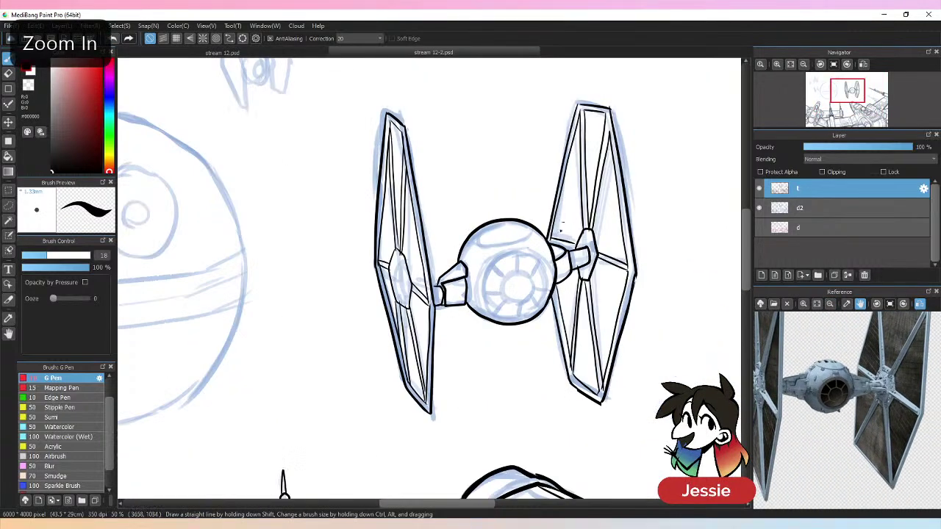
- Ink the outer ring and the inner rim of the cockpit ball's front window
key(ctrl+z)
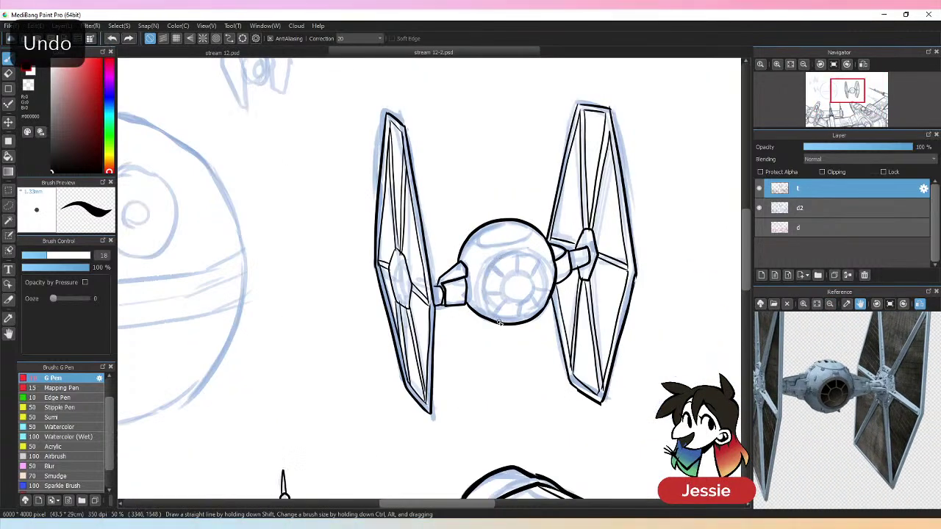
mouse_move(498, 323)
mouse_down()
mouse_move(483, 281)
mouse_move(494, 260)
mouse_move(519, 249)
mouse_move(542, 257)
mouse_move(551, 292)
mouse_up()
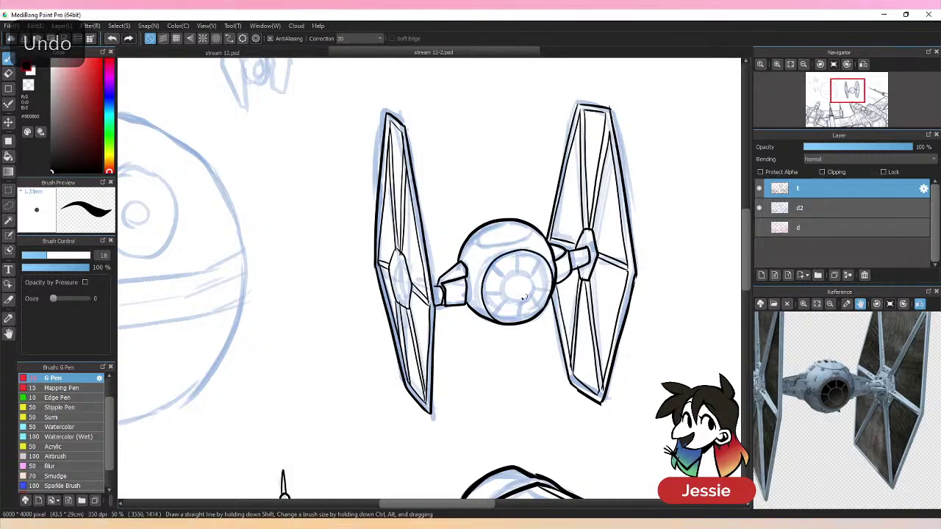
drag(489, 279, 501, 322)
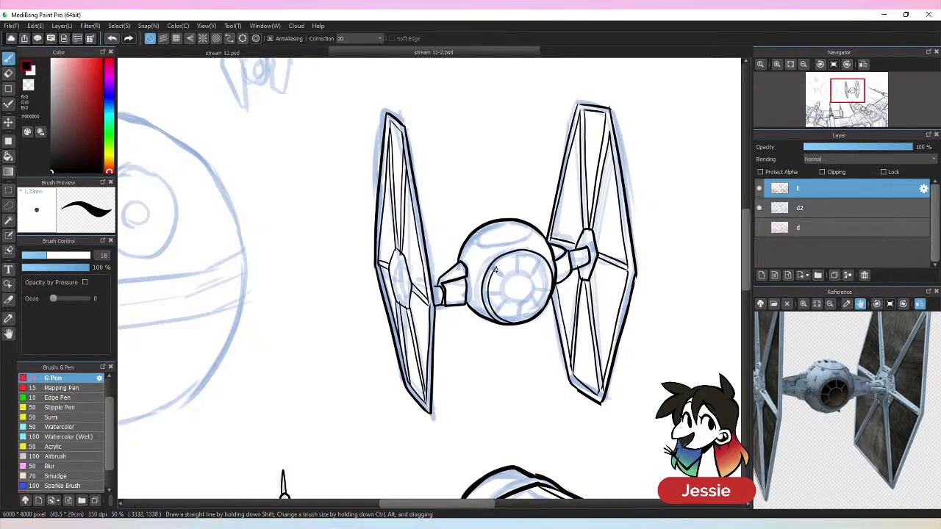
drag(544, 268, 537, 306)
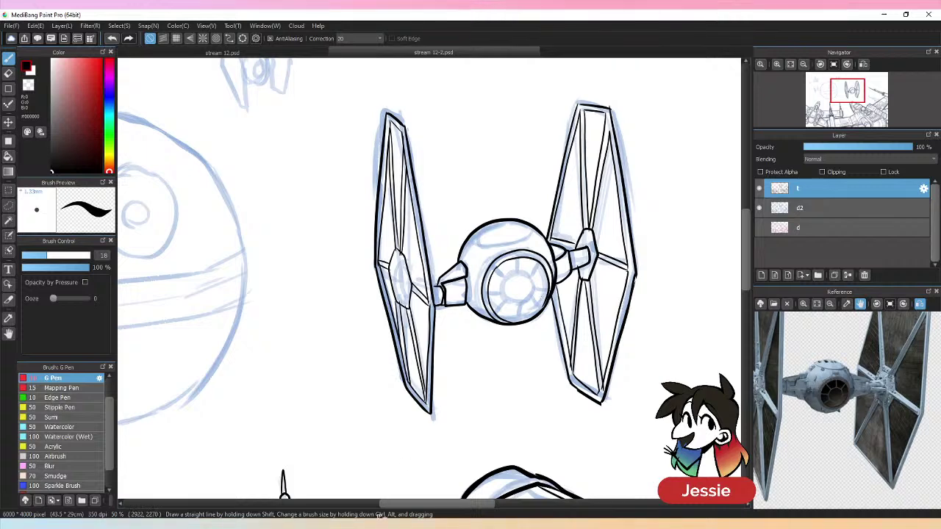
- Ink the small ring in the middle of the cockpit window and paint its centre solid black at brush size 39
mouse_move(517, 271)
mouse_down()
mouse_move(512, 305)
mouse_move(526, 303)
mouse_move(529, 284)
mouse_move(518, 272)
mouse_move(501, 286)
mouse_move(510, 306)
mouse_move(526, 302)
mouse_move(526, 271)
mouse_move(505, 276)
mouse_move(504, 302)
mouse_move(525, 306)
mouse_move(529, 274)
mouse_move(508, 274)
mouse_move(501, 299)
mouse_move(519, 305)
mouse_move(535, 282)
mouse_move(526, 271)
mouse_move(506, 275)
mouse_move(500, 297)
mouse_move(525, 305)
mouse_move(534, 289)
mouse_move(526, 305)
mouse_move(514, 285)
mouse_up()
key(ctrl+z)
key(ctrl+z)
key(ctrl+z)
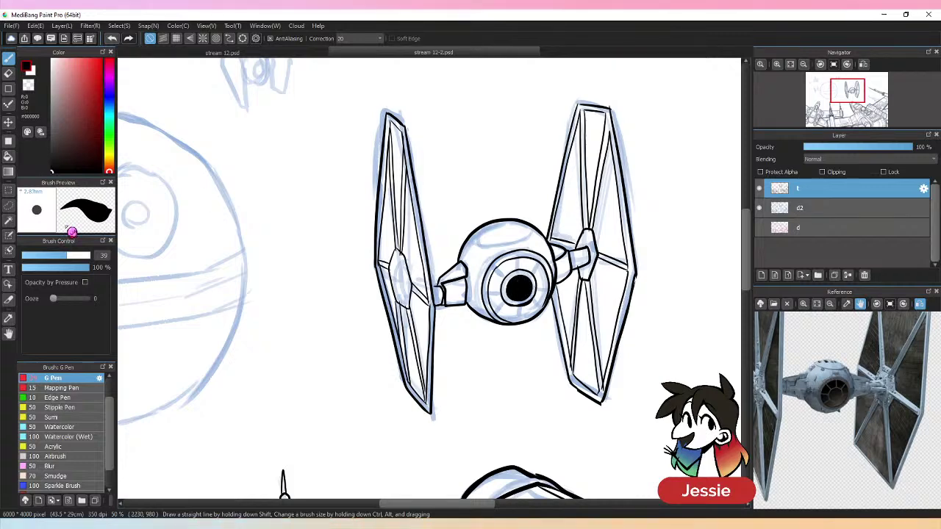
click(8, 156)
click(526, 265)
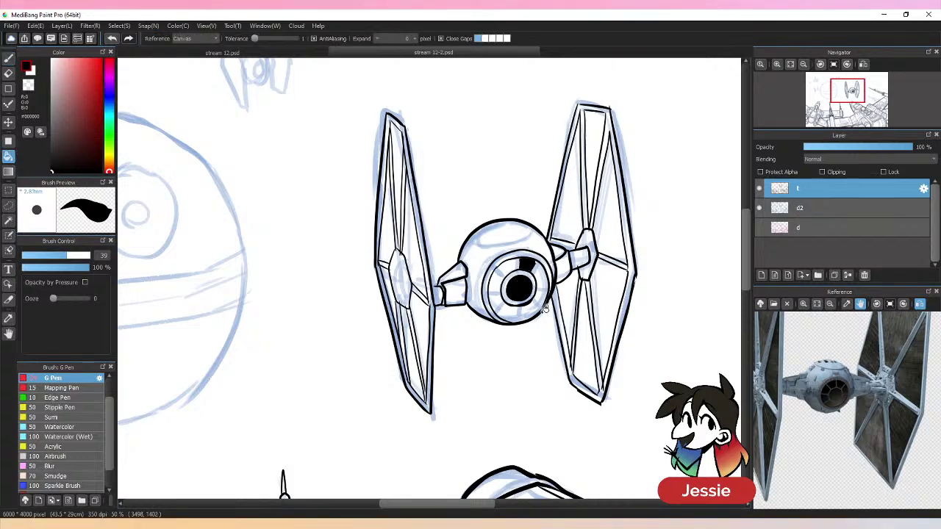
key(ctrl+z)
- Paint the band between the cockpit window's small central ring and its rim solid black with the G Pen
click(8, 58)
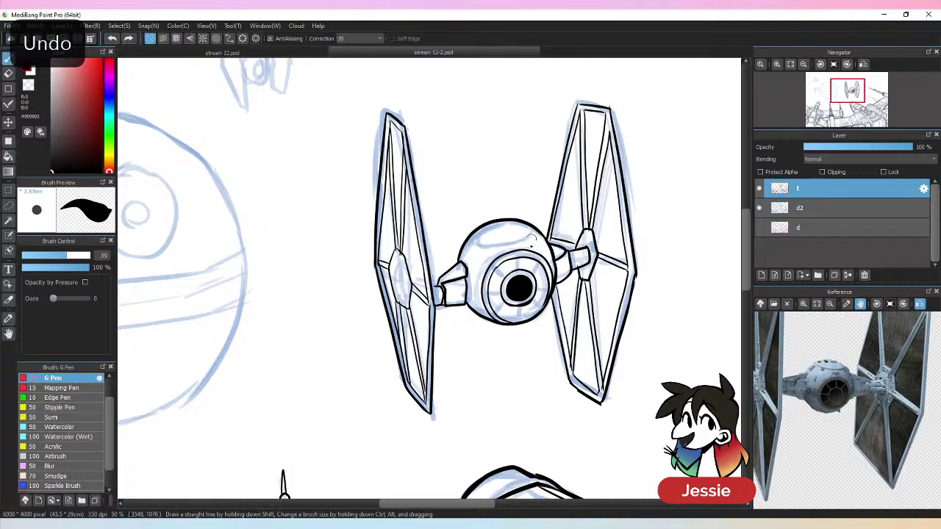
mouse_move(523, 263)
mouse_down()
mouse_move(504, 264)
mouse_move(492, 285)
mouse_move(526, 257)
mouse_move(539, 264)
mouse_move(532, 260)
mouse_move(535, 316)
mouse_move(537, 271)
mouse_move(530, 307)
mouse_move(510, 311)
mouse_move(492, 290)
mouse_move(514, 309)
mouse_move(493, 288)
mouse_move(528, 269)
mouse_move(539, 281)
mouse_move(492, 287)
mouse_move(490, 296)
mouse_move(491, 280)
mouse_move(506, 322)
mouse_move(527, 309)
mouse_move(519, 319)
mouse_up()
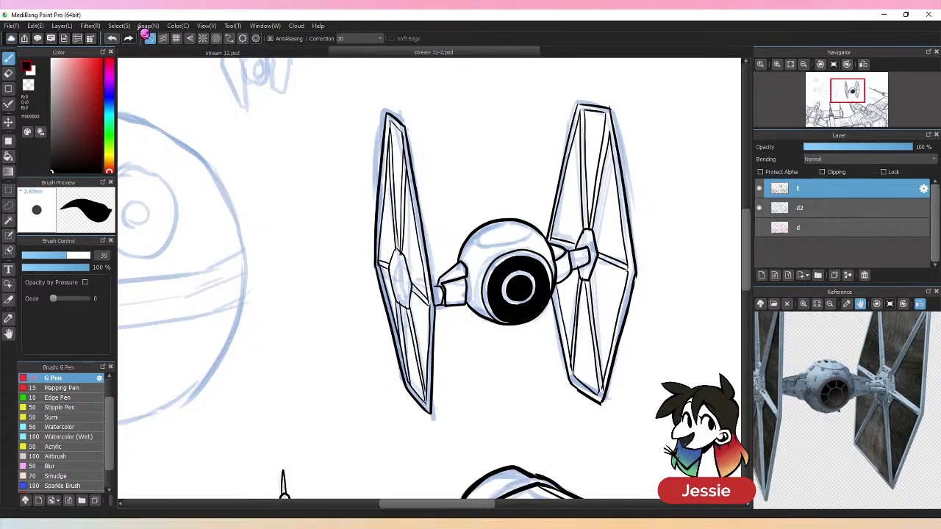
- Erase radial frame bars out of the black cockpit window around its central ring, using eraser size 41
click(8, 73)
mouse_move(82, 257)
mouse_down()
mouse_move(94, 262)
mouse_move(68, 256)
mouse_up()
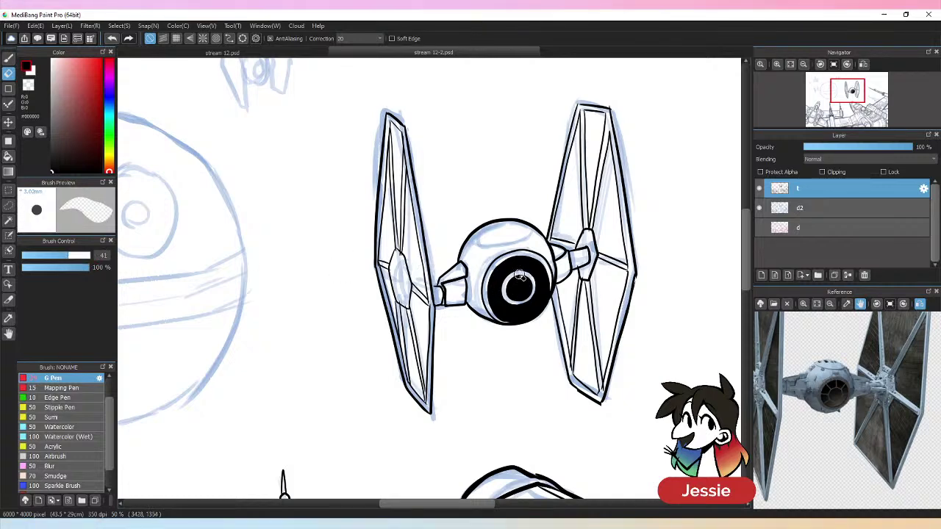
key(ctrl+z)
mouse_move(505, 290)
mouse_down()
mouse_move(529, 304)
mouse_move(530, 278)
mouse_move(507, 274)
mouse_up()
key(ctrl+z)
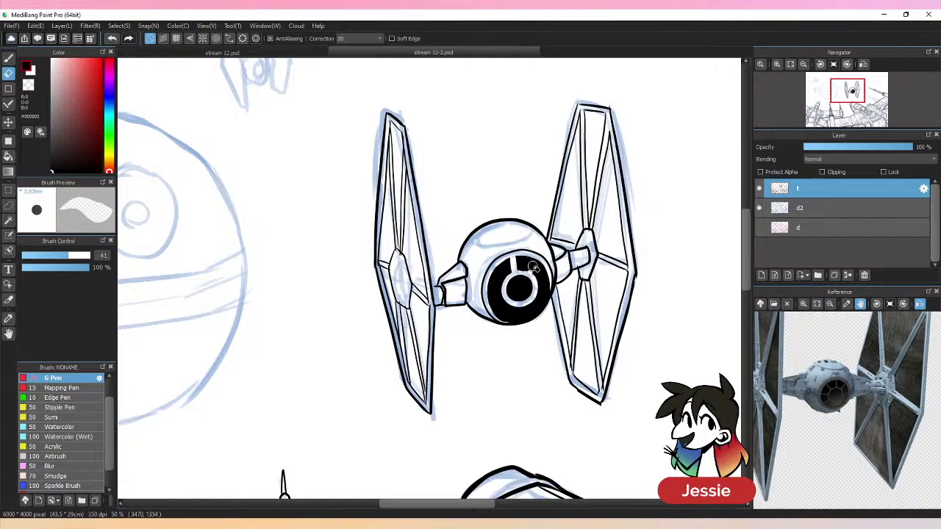
mouse_move(518, 259)
mouse_down()
mouse_move(491, 275)
mouse_move(504, 282)
mouse_move(488, 302)
mouse_move(512, 294)
mouse_move(506, 319)
mouse_move(535, 312)
mouse_up()
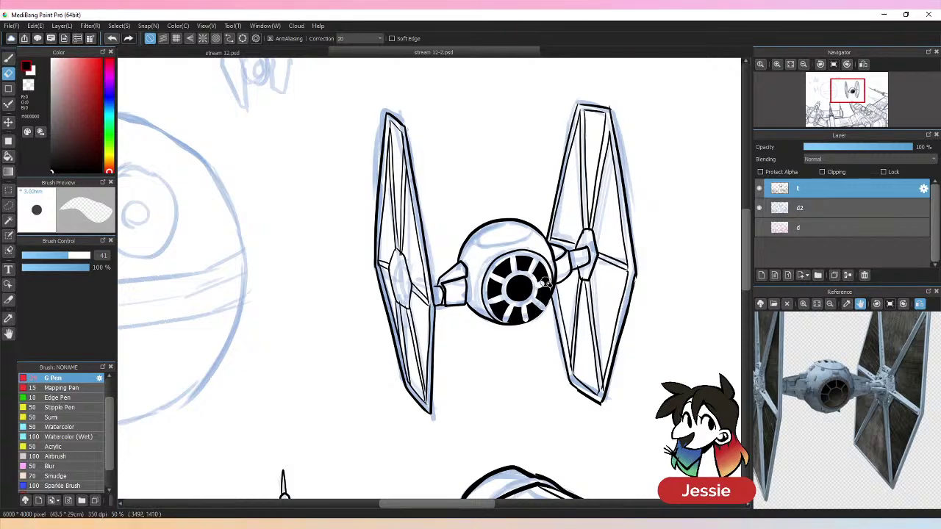
- Thicken the lower right edge of the cockpit window in black with the G Pen at size 39
key(b)
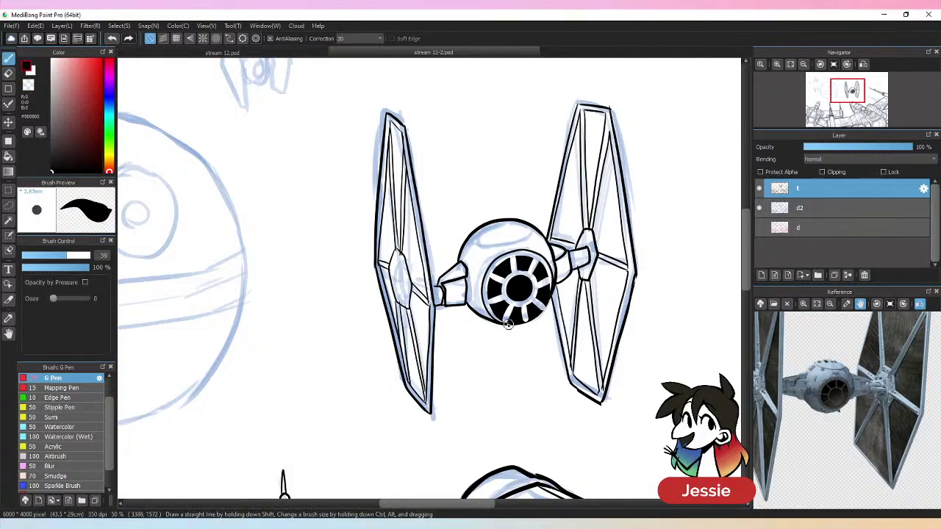
drag(519, 324, 544, 302)
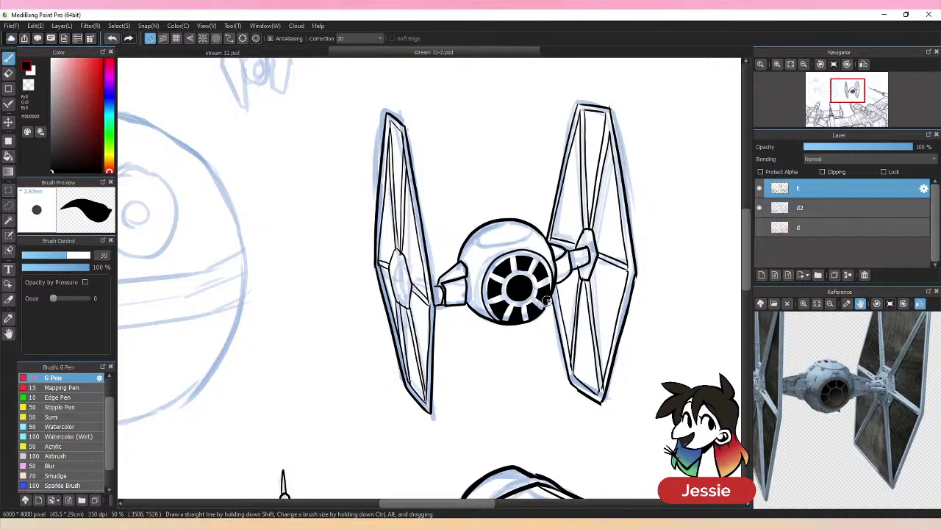
key(ctrl+minus)
key(ctrl+minus)
key(ctrl+plus)
key(ctrl+plus)
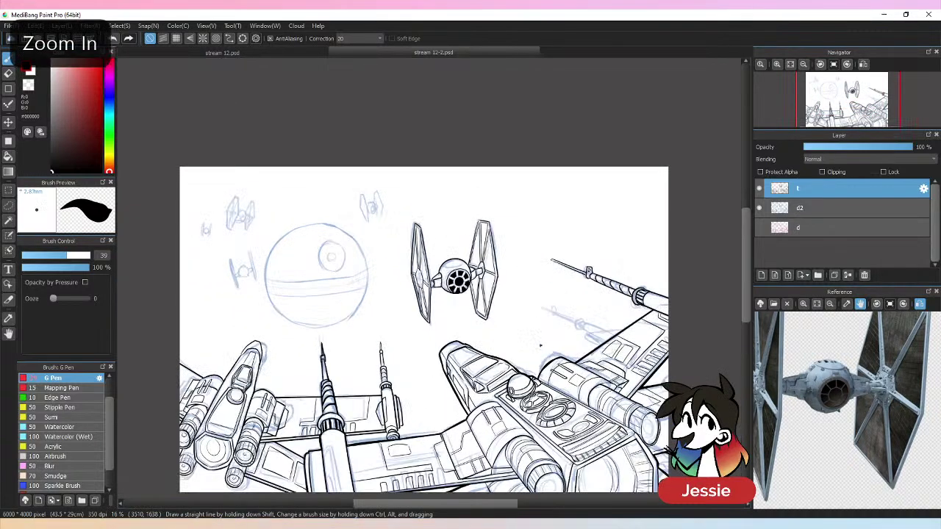
- Draw the Death Star's round outline over the sketch with the ellipse Shape Brush at size 7.5
key(ctrl+plus)
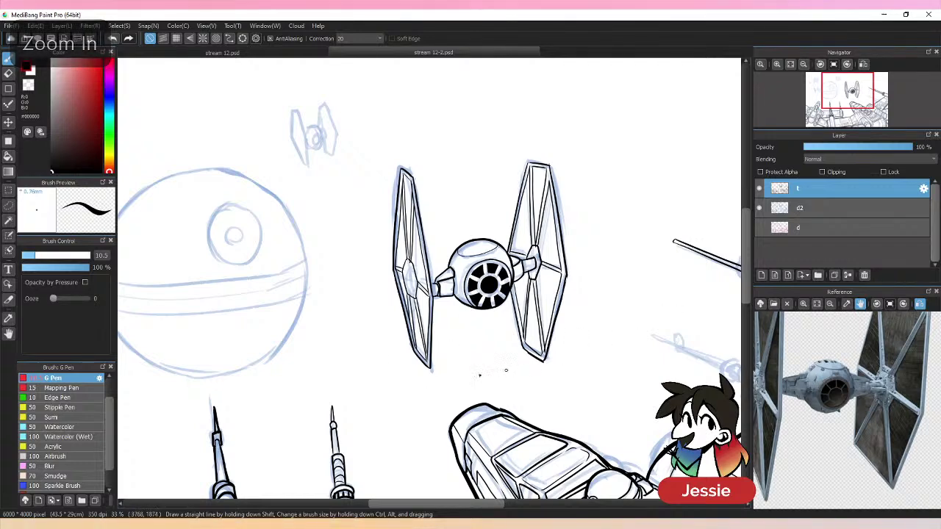
drag(365, 249, 620, 242)
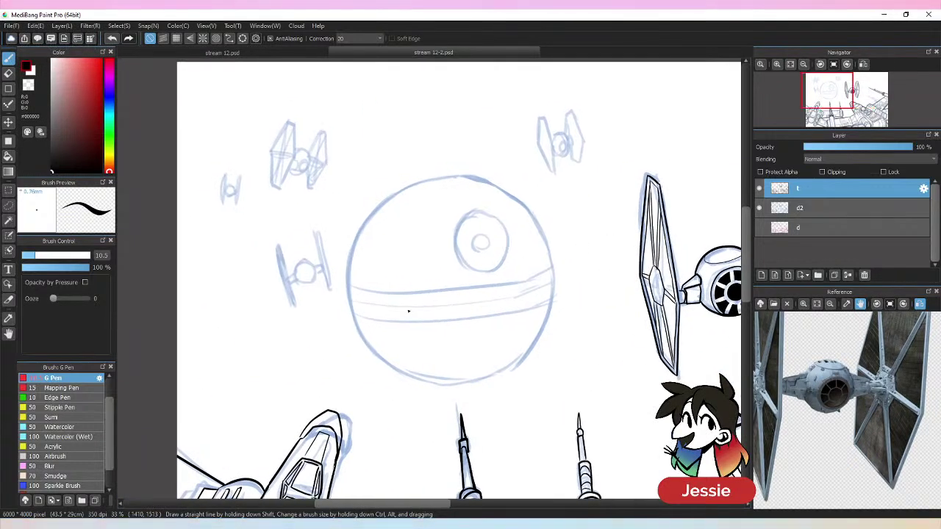
click(9, 88)
click(203, 38)
mouse_move(356, 162)
mouse_down()
mouse_move(434, 263)
mouse_move(556, 388)
mouse_move(577, 384)
mouse_up()
key(ctrl+z)
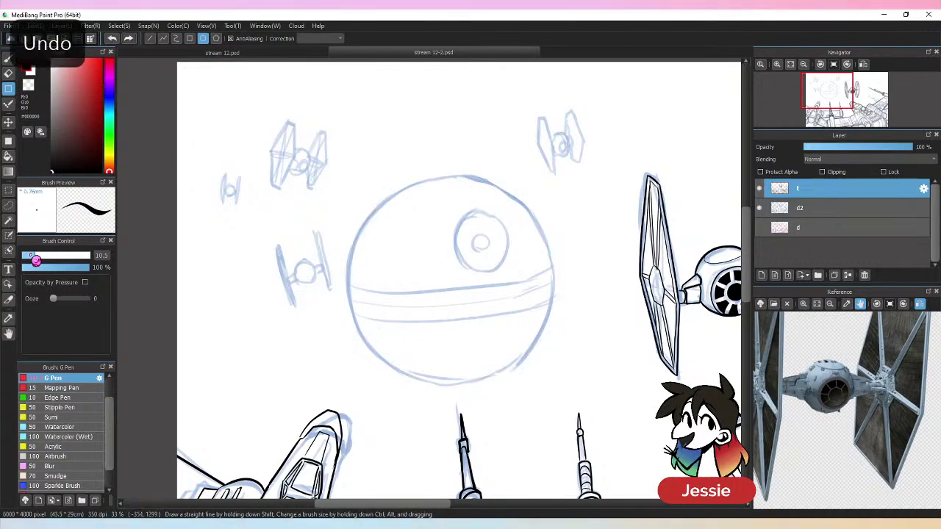
drag(35, 259, 31, 255)
mouse_move(336, 155)
mouse_down()
mouse_move(439, 241)
mouse_move(552, 380)
mouse_move(565, 378)
mouse_up()
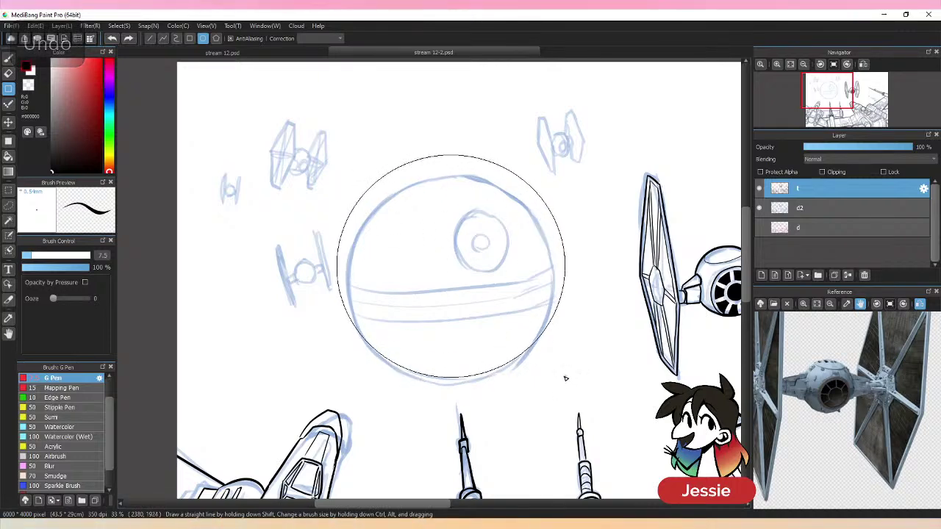
key(ctrl+z)
drag(363, 182, 554, 380)
key(ctrl+z)
drag(360, 178, 557, 382)
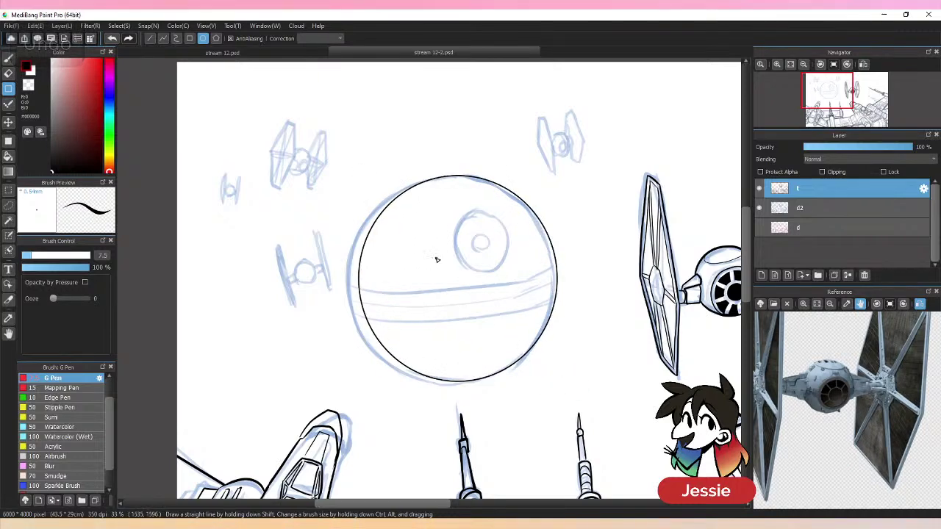
key(ctrl+z)
drag(351, 178, 557, 377)
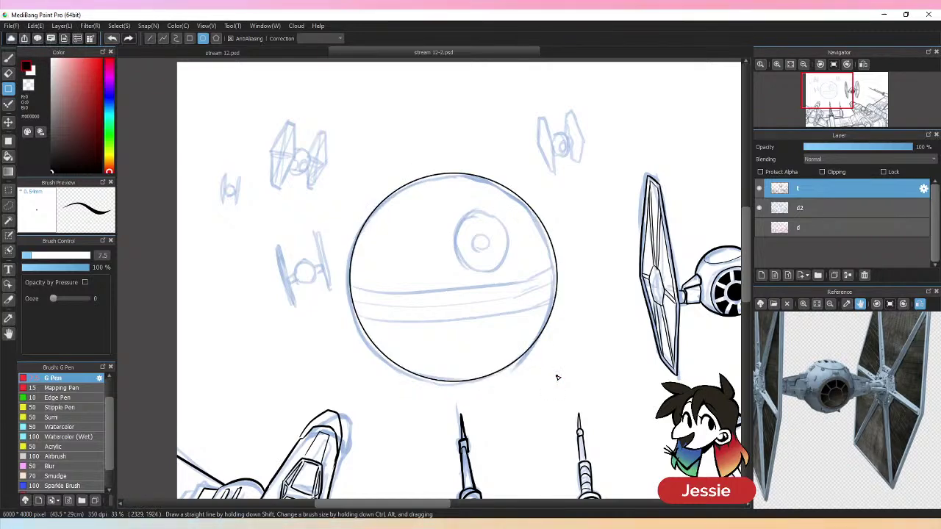
key(b)
key(ctrl+plus)
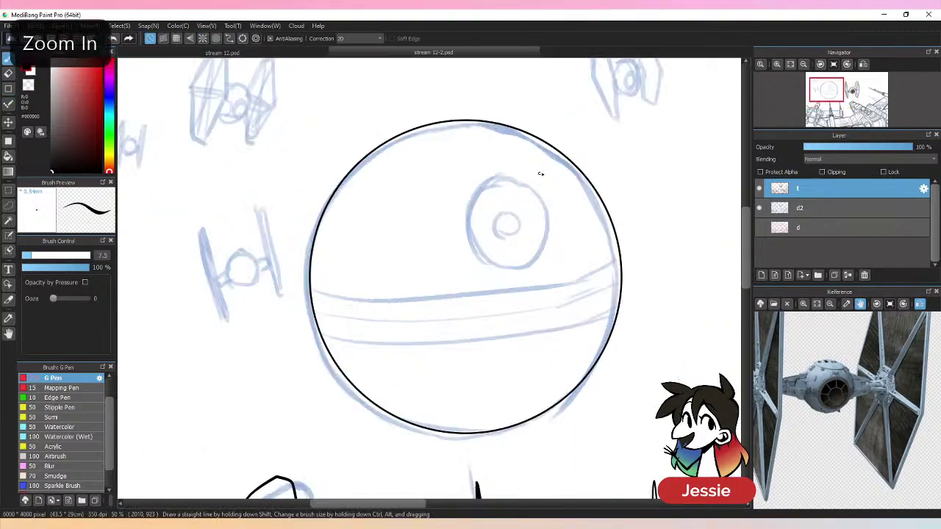
key(bracketright)
mouse_move(507, 176)
mouse_down()
mouse_move(491, 182)
mouse_move(546, 252)
mouse_up()
key(ctrl+z)
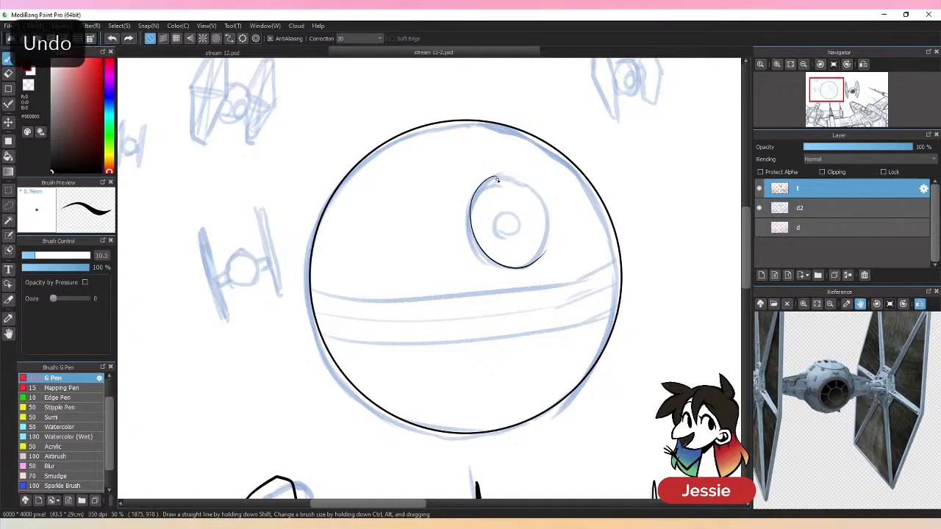
key(ctrl+z)
key(ctrl+z)
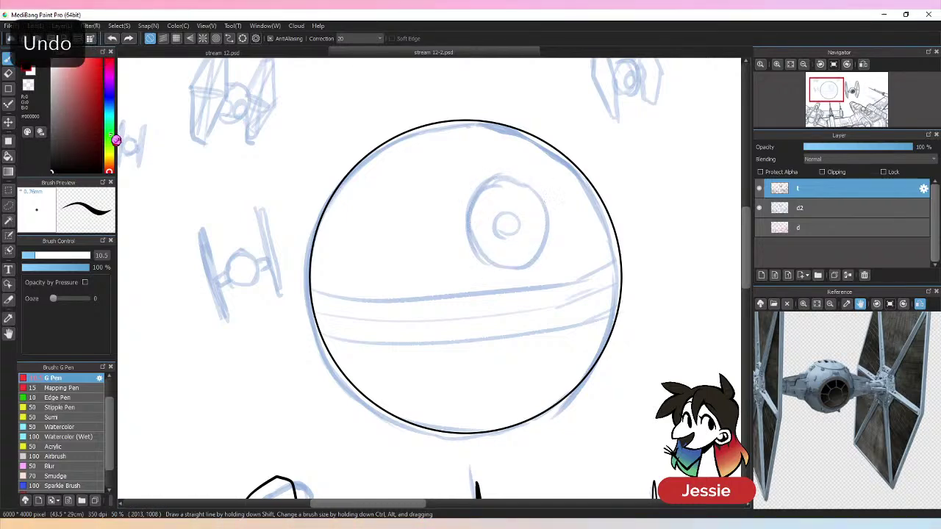
- Draw the outer rim of the Death Star's superlaser dish as an ellipse with the Shape Brush at size 8.1
key(u)
drag(472, 171, 549, 270)
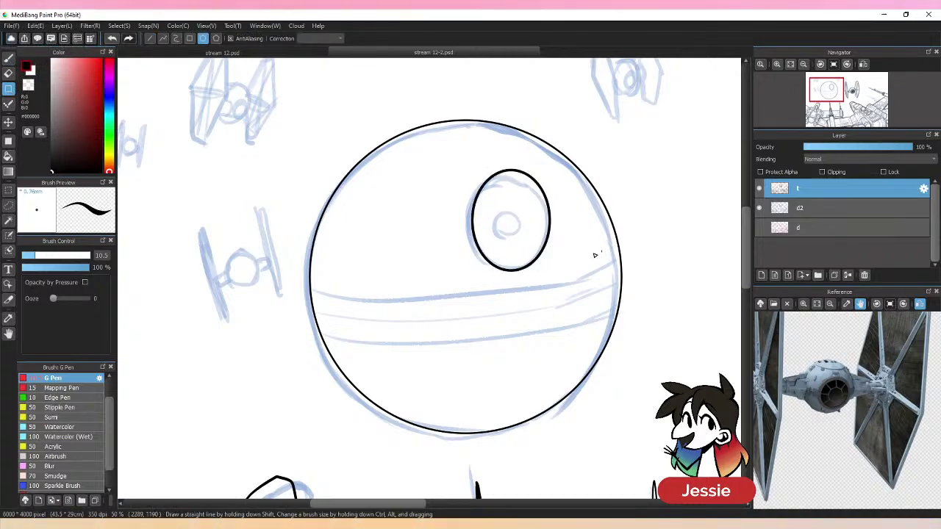
key(ctrl+z)
drag(39, 256, 31, 255)
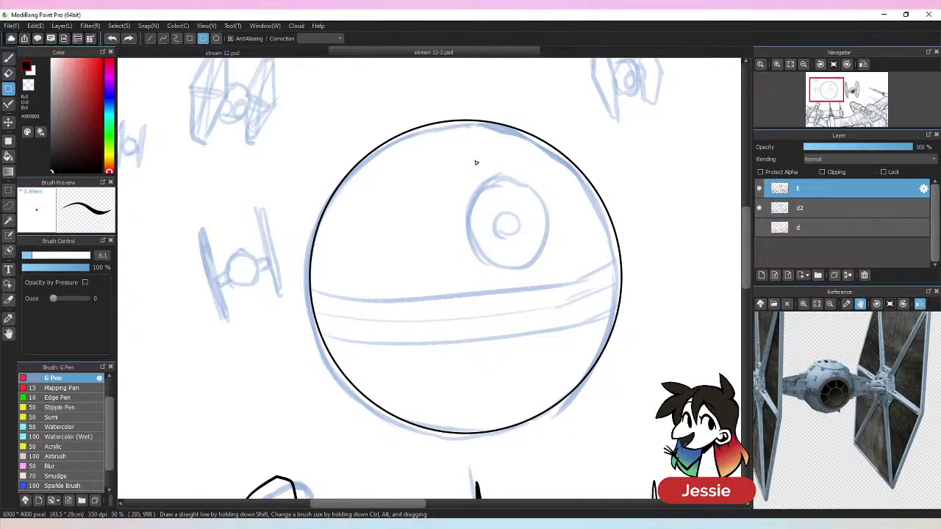
drag(465, 163, 560, 272)
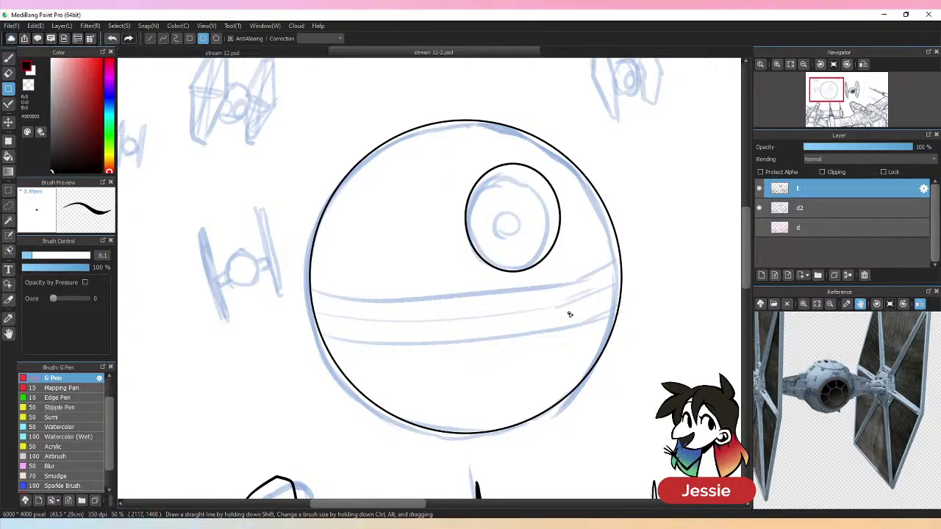
- Lasso the dish ellipse, rotate it counterclockwise to tilt it over the sketched dish, and clear the selection
key(l)
mouse_move(492, 154)
mouse_down()
mouse_move(578, 213)
mouse_move(526, 152)
mouse_up()
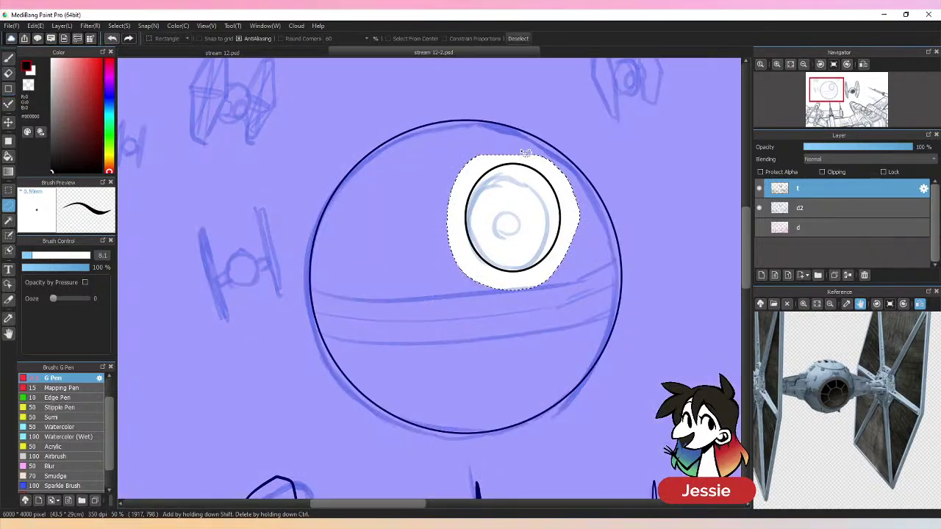
key(ctrl+t)
mouse_move(588, 275)
mouse_down()
mouse_move(609, 275)
mouse_move(632, 250)
mouse_up()
drag(547, 112, 540, 120)
drag(549, 201, 550, 205)
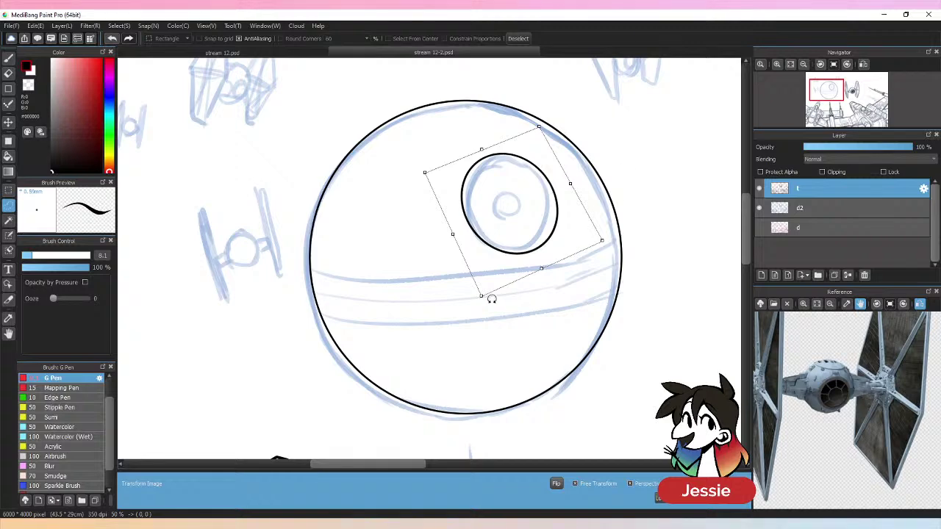
key(Return)
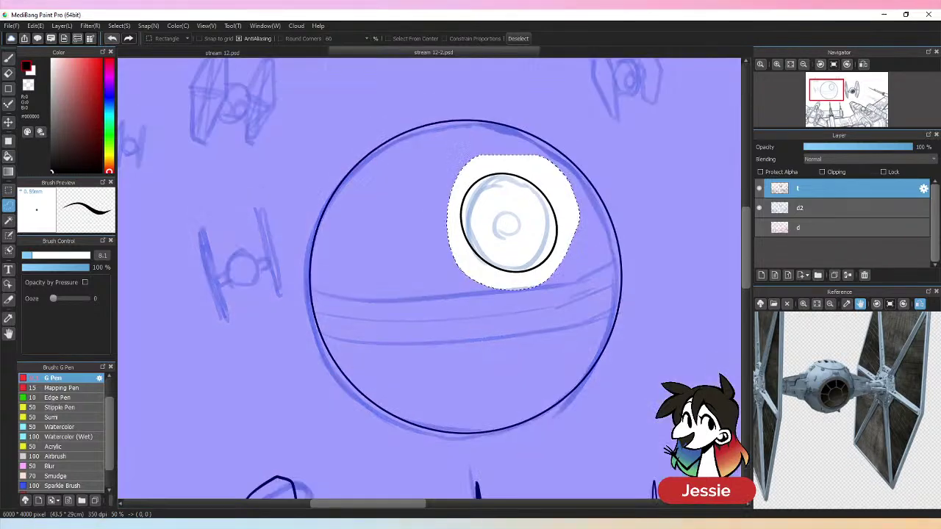
key(ctrl+d)
- Ink the small circle in the middle of the superlaser dish with the G Pen at size 8.1 and save the file
key(b)
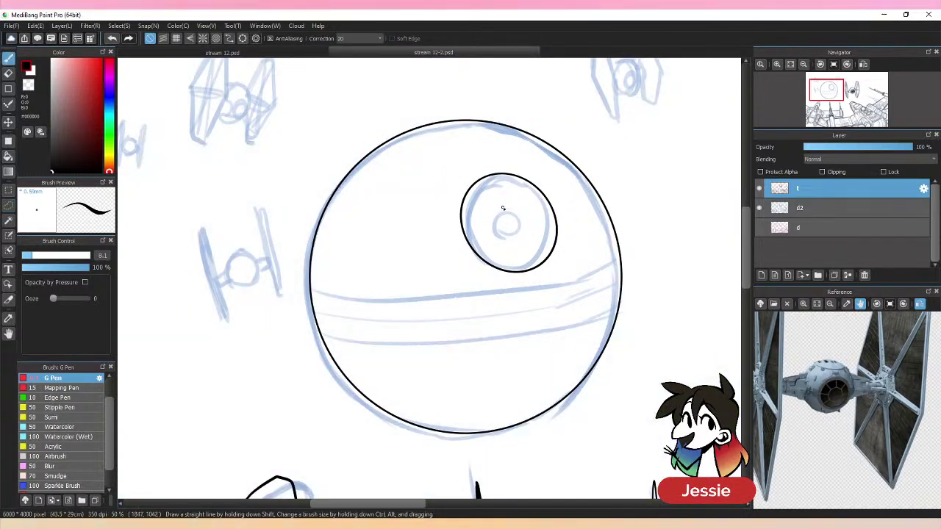
drag(498, 232, 503, 207)
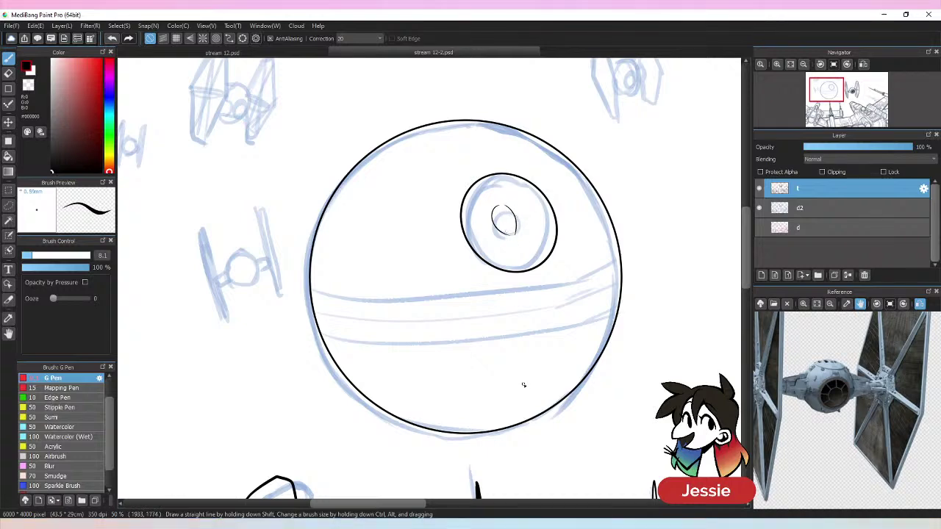
key(ctrl+z)
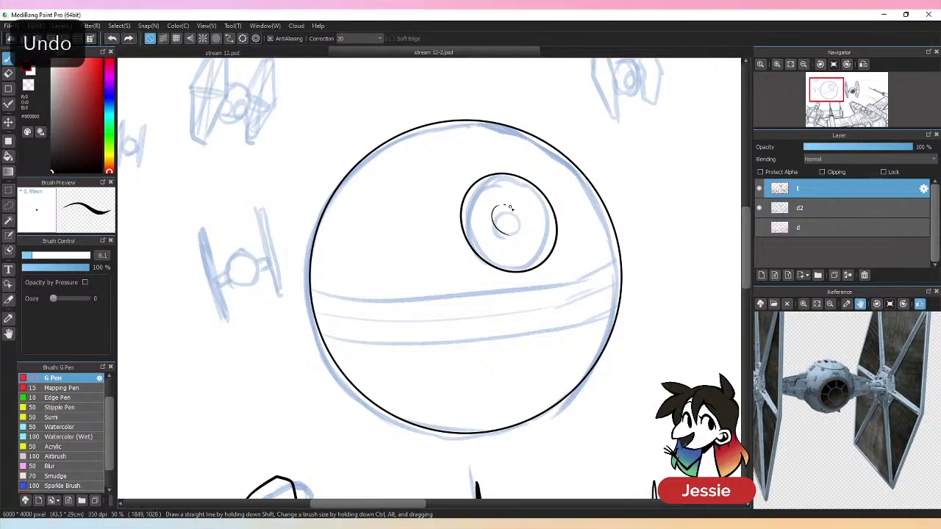
drag(510, 208, 514, 233)
key(ctrl+minus)
key(ctrl+minus)
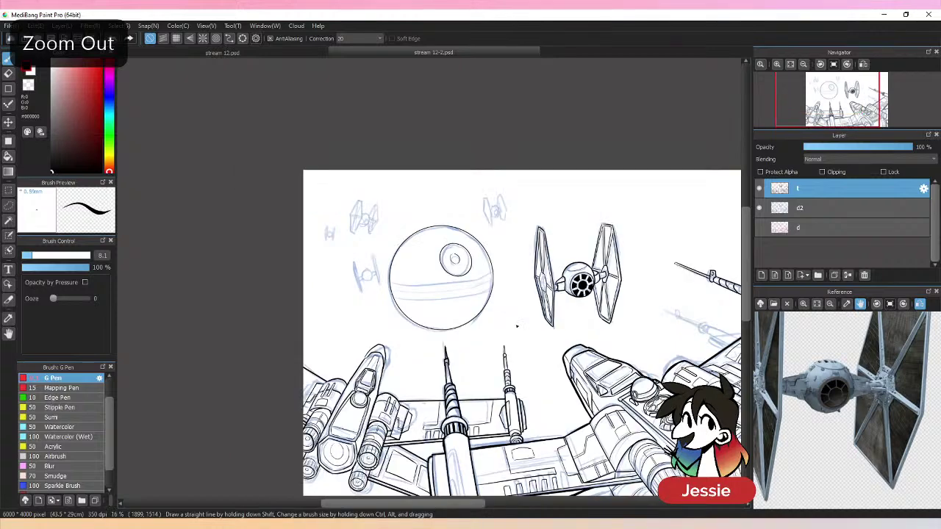
key(ctrl+plus)
key(ctrl+plus)
key(ctrl+s)
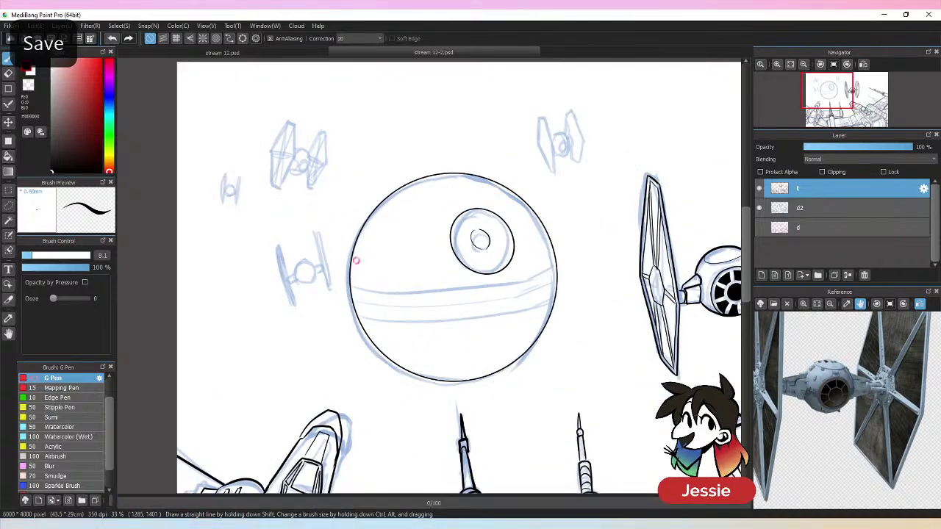
- Ink the upper edge of the Death Star's equatorial band as a downward-bowing curve across the sphere
drag(352, 276, 559, 278)
key(ctrl+z)
key(ctrl+z)
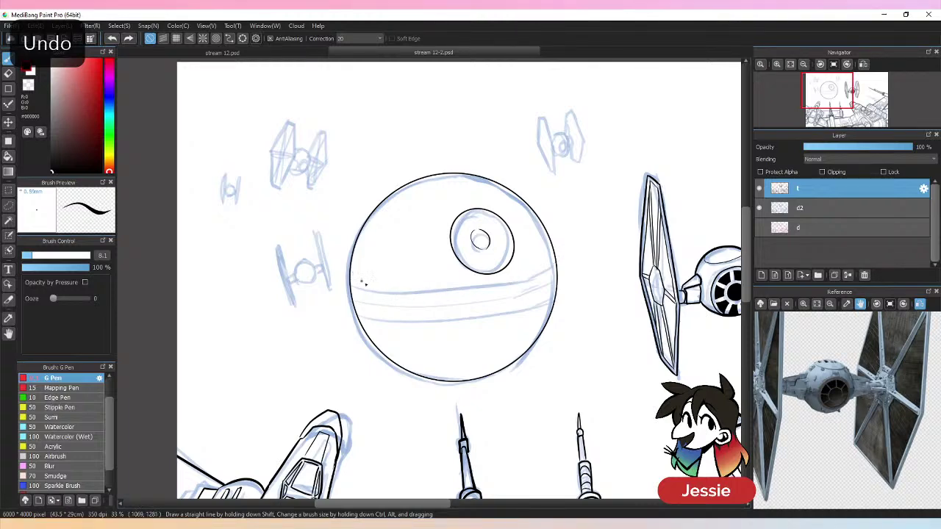
drag(352, 274, 541, 268)
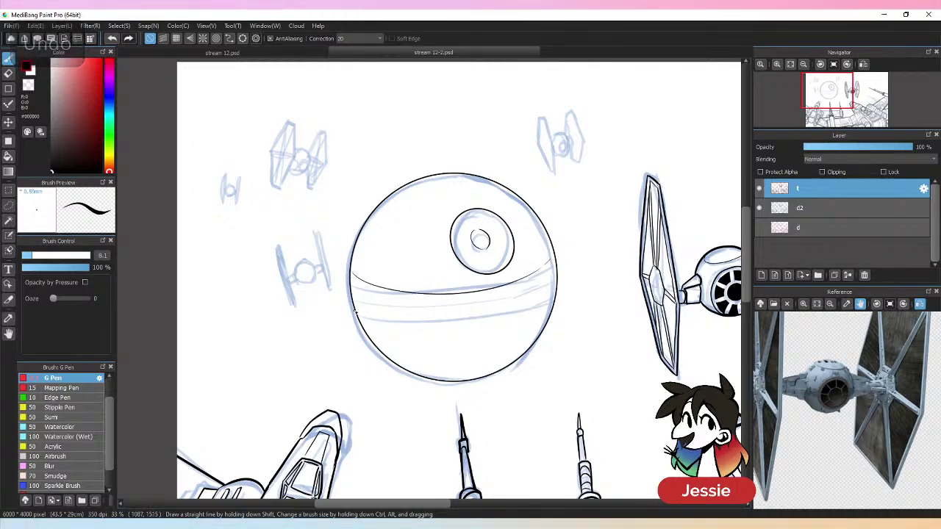
- Ink the lower edge of the equatorial band as a curve roughly parallel to the upper one
mouse_move(356, 310)
mouse_down()
mouse_move(480, 326)
mouse_move(550, 296)
mouse_up()
key(ctrl+z)
drag(503, 326, 540, 311)
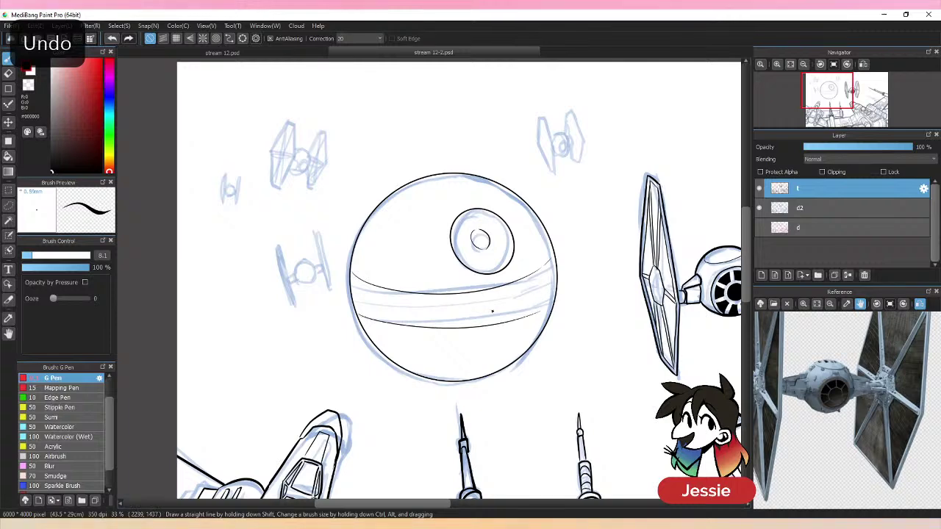
key(ctrl+z)
drag(355, 315, 525, 317)
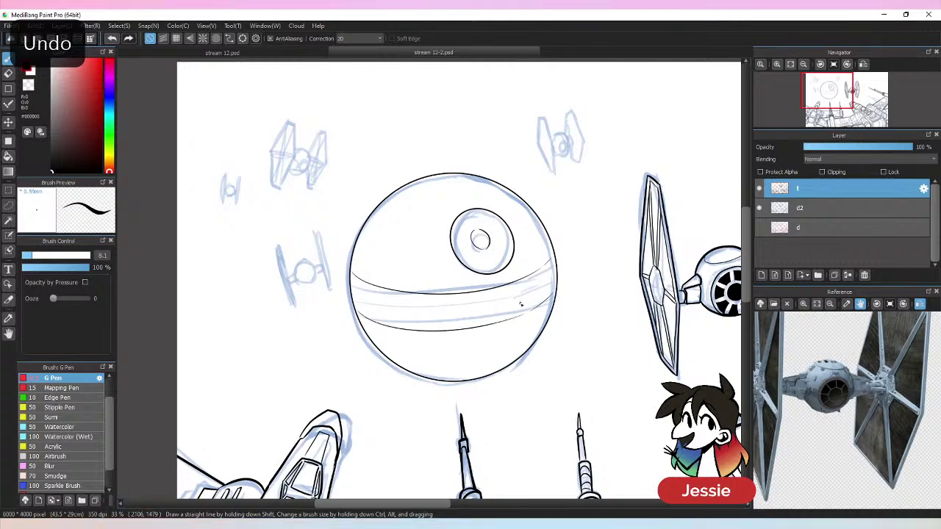
key(ctrl+minus)
key(ctrl+minus)
key(ctrl+plus)
key(ctrl+plus)
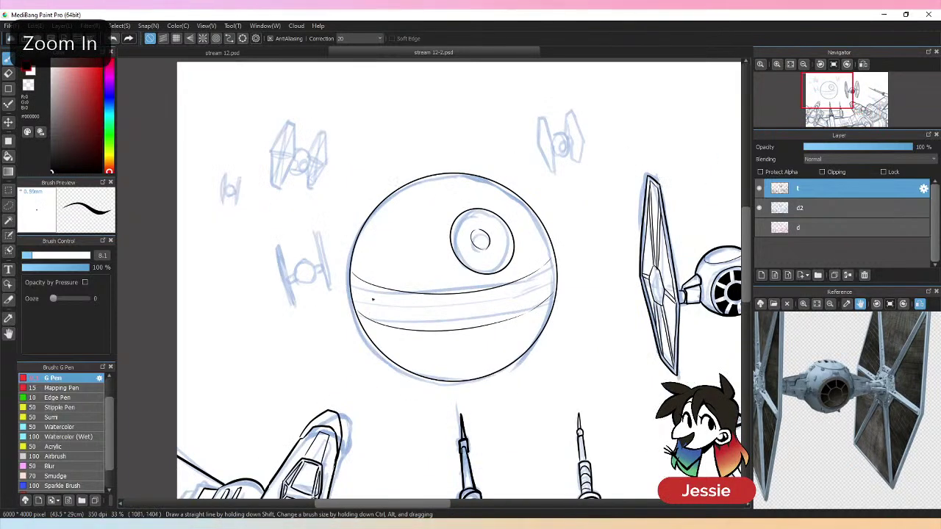
- Ink the middle line of the equatorial band and check the line art with the d2 sketch layer temporarily hidden
key(ctrl+z)
drag(372, 303, 505, 310)
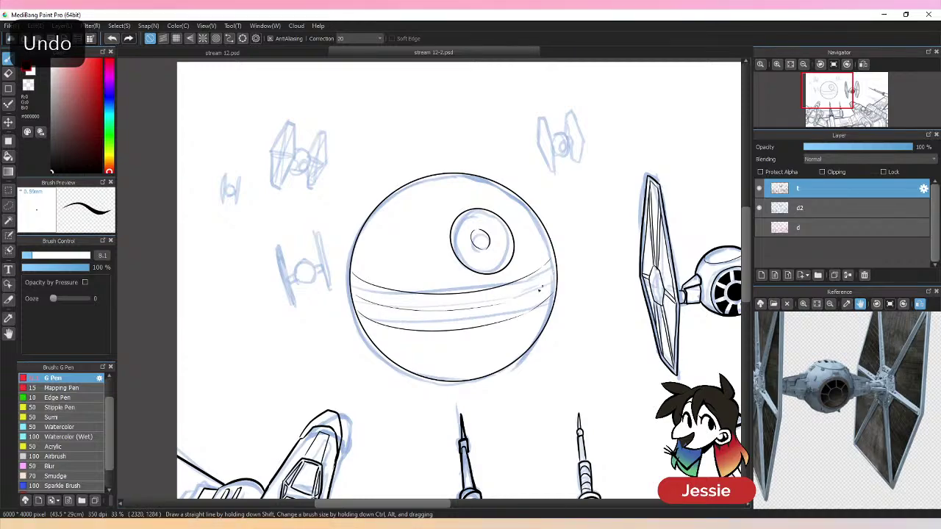
click(768, 209)
key(ctrl+minus)
key(ctrl+minus)
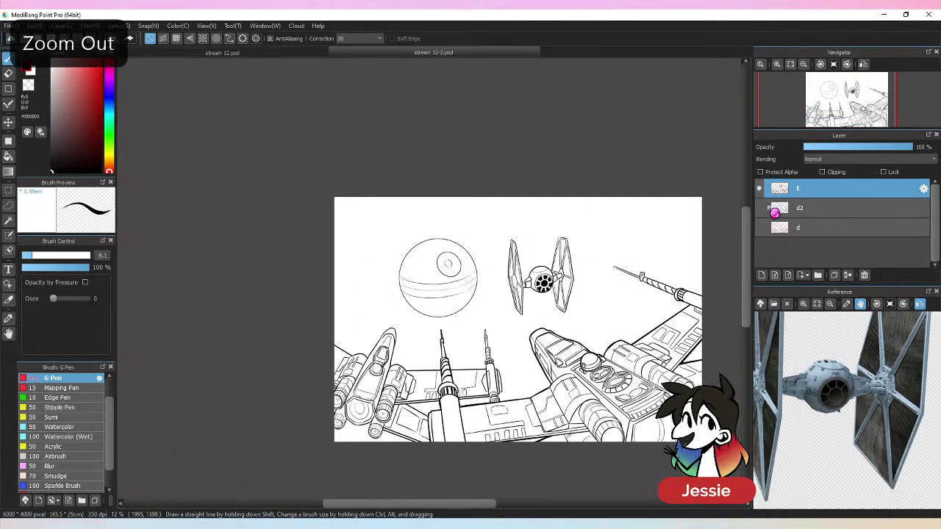
key(ctrl+plus)
key(ctrl+plus)
click(760, 208)
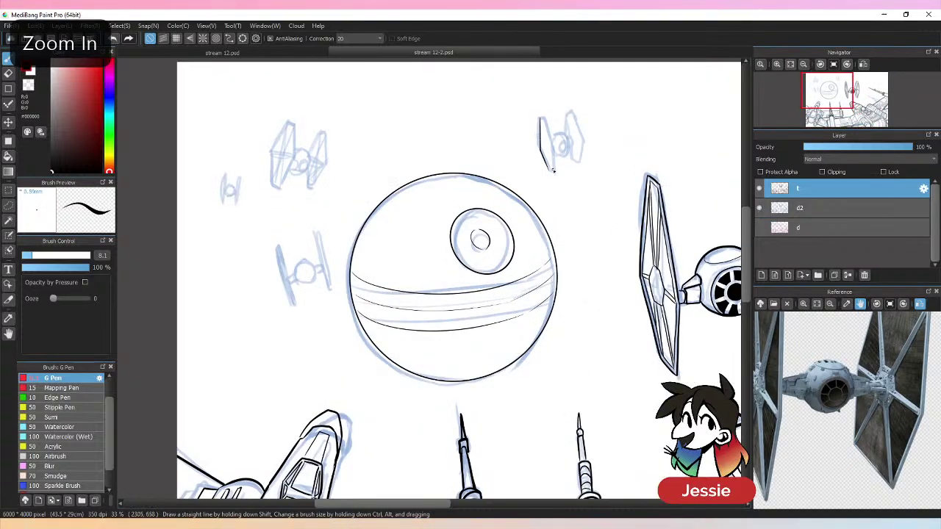
- Ink the left wing panel of the small TIE fighter above right of the Death Star with the G Pen at size 11.2
key(ctrl+z)
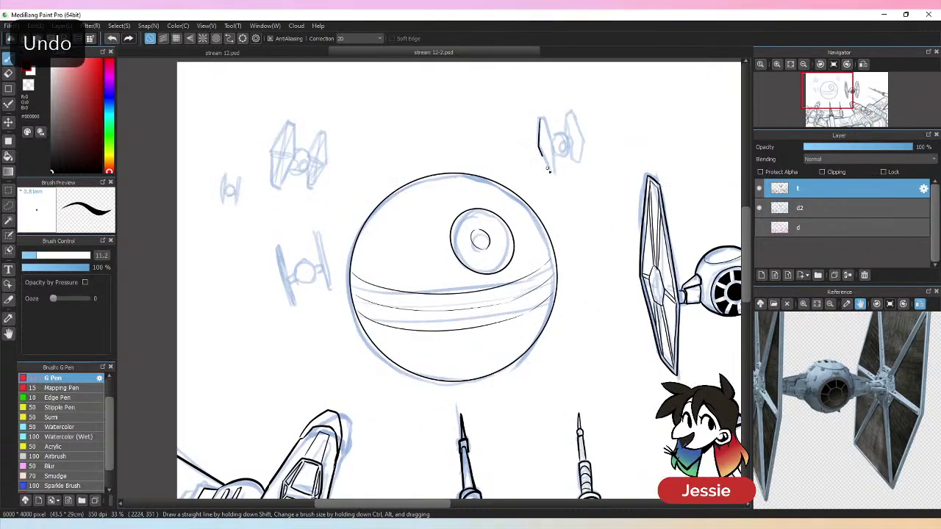
drag(547, 169, 550, 174)
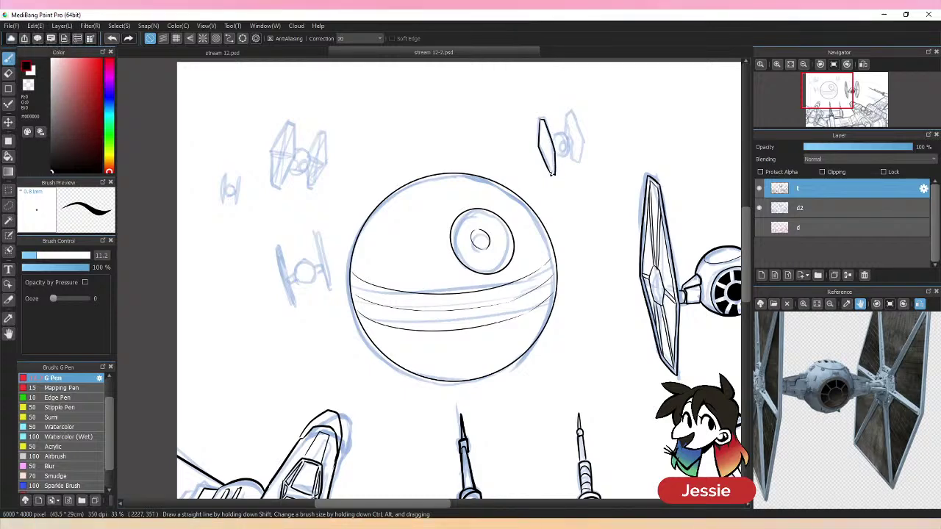
key(ctrl+z)
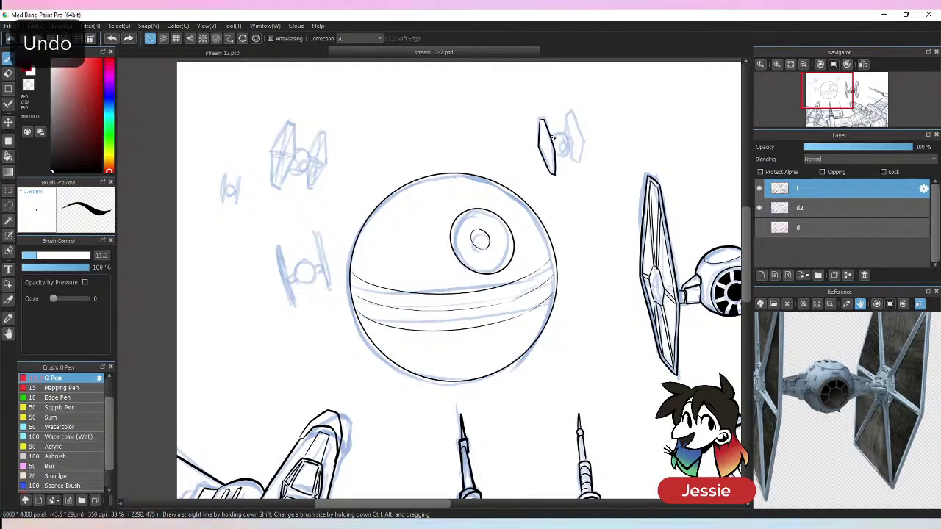
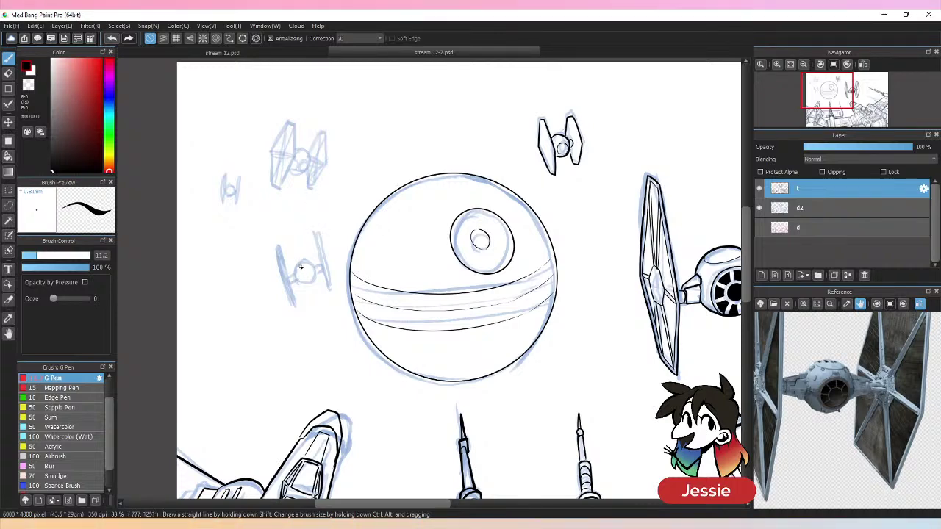
- Ink the round cockpit, side struts and two narrow curved wings of the small TIE fighter left of the Death Star
mouse_move(297, 278)
mouse_down()
mouse_move(309, 261)
mouse_move(298, 255)
mouse_move(317, 269)
mouse_up()
key(ctrl+z)
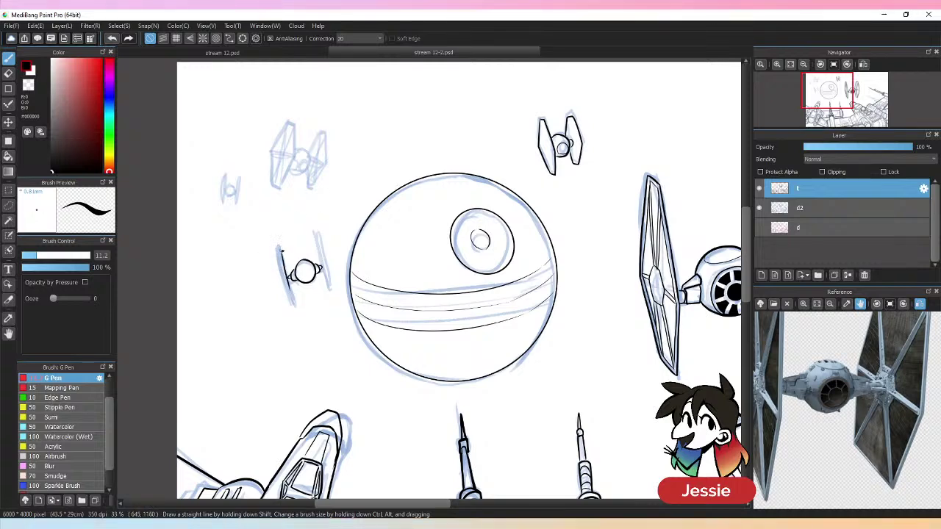
key(ctrl+z)
drag(281, 243, 294, 304)
key(ctrl+z)
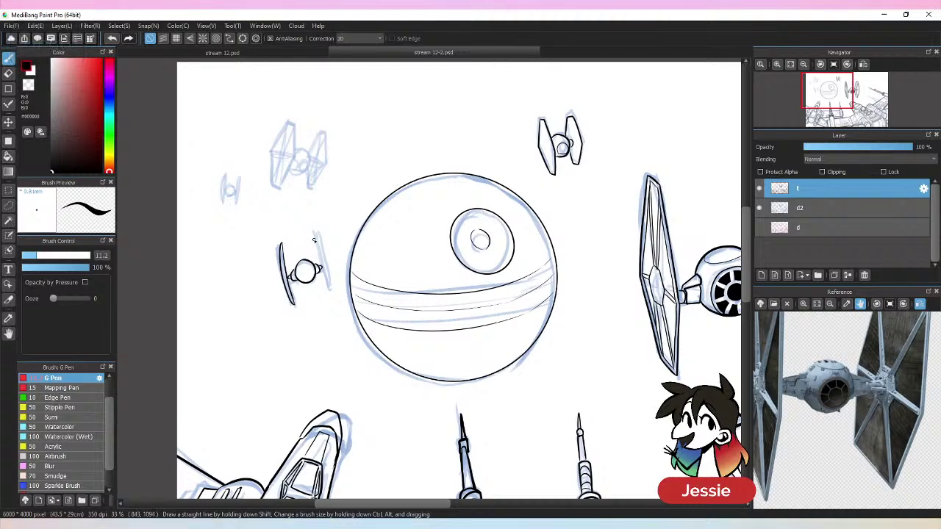
key(ctrl+z)
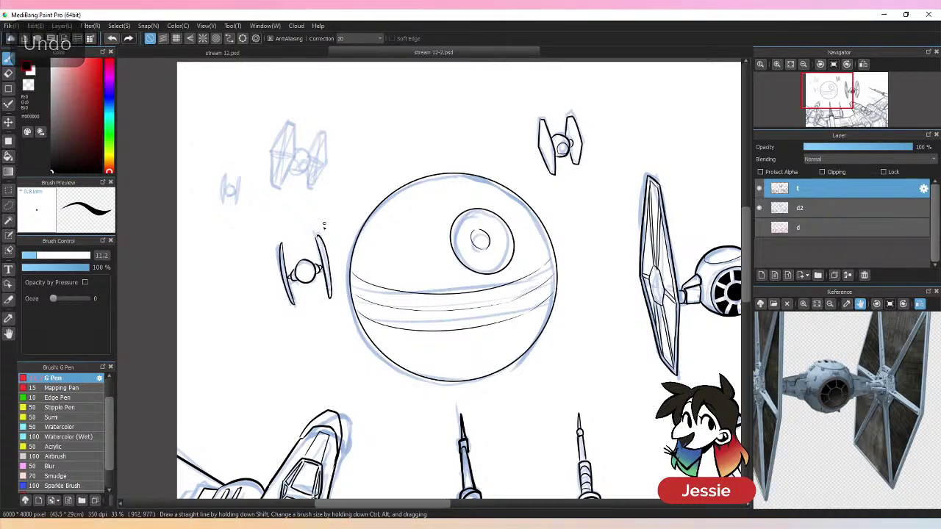
- Redraw the curved wing on the Death Star side of the small TIE fighter and ink its inner cockpit circle
key(ctrl+z)
drag(315, 233, 329, 291)
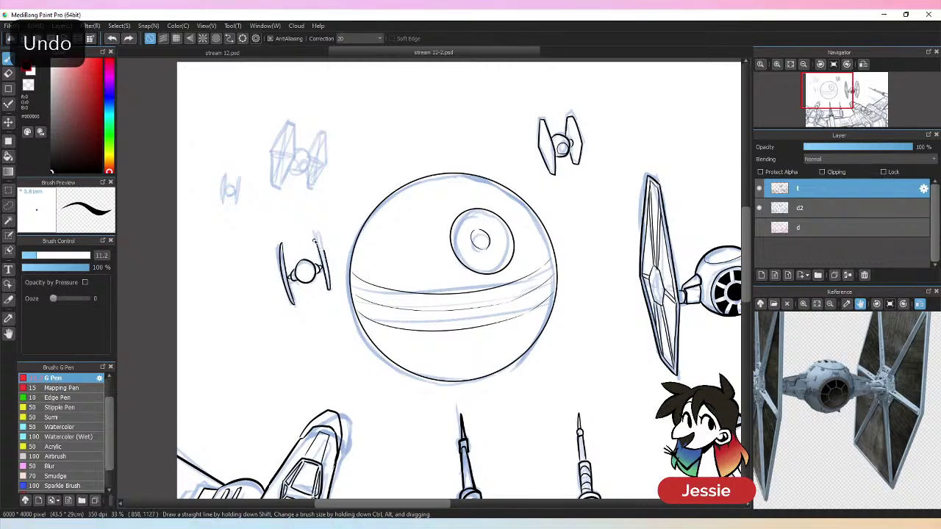
key(ctrl+z)
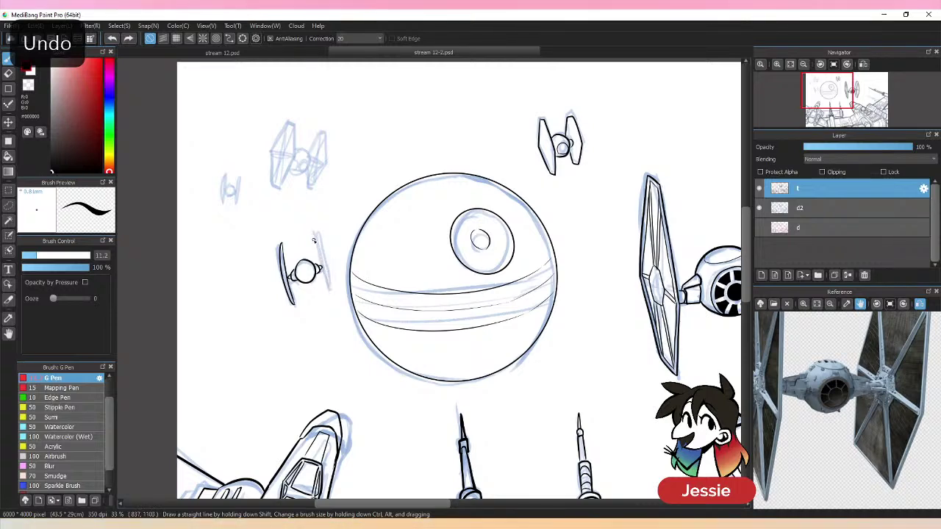
drag(330, 294, 314, 235)
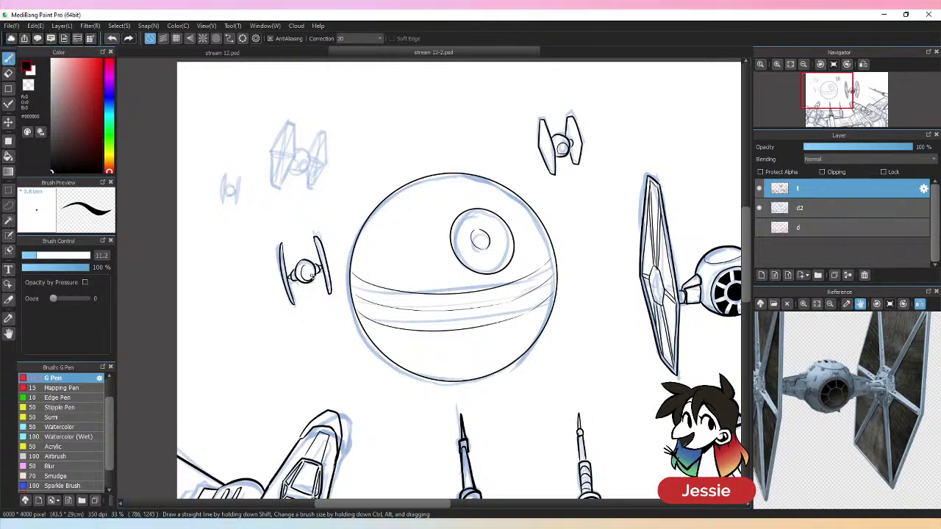
key(ctrl+z)
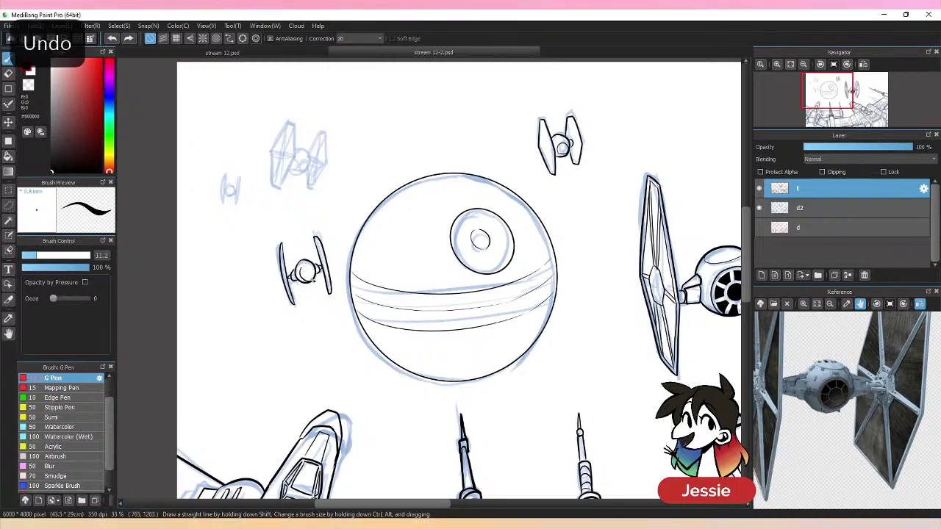
drag(303, 266, 301, 266)
- Ink the angular wings and round cockpit of the TIE fighter above left of the Death Star, plus the tiny fighter beside it
drag(272, 150, 288, 123)
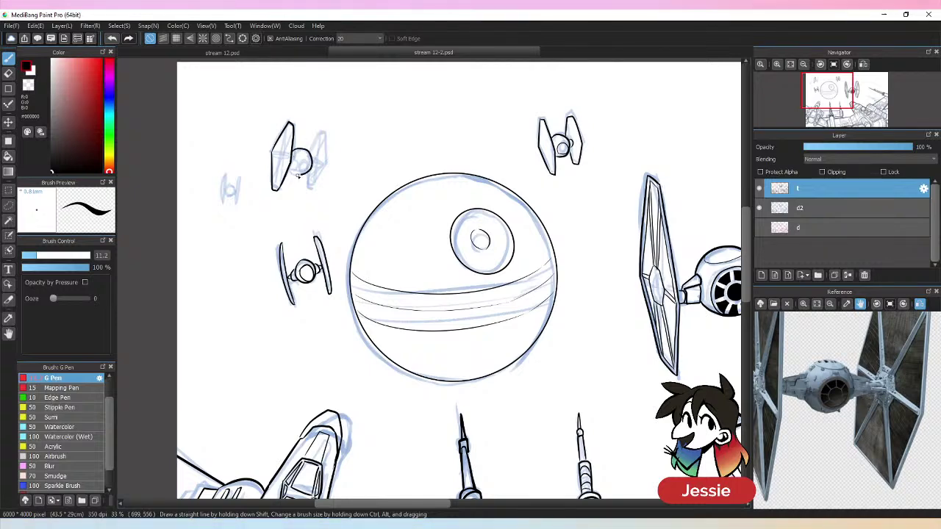
key(ctrl+z)
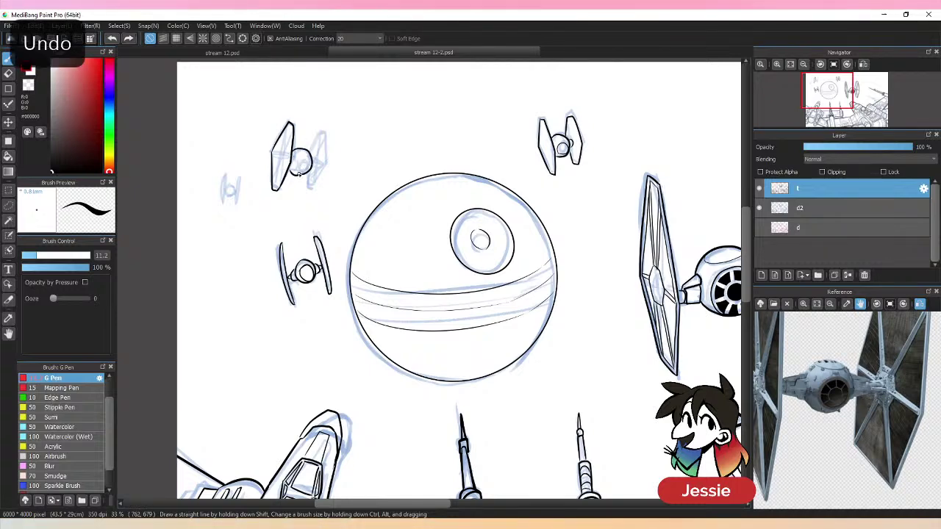
key(ctrl+z)
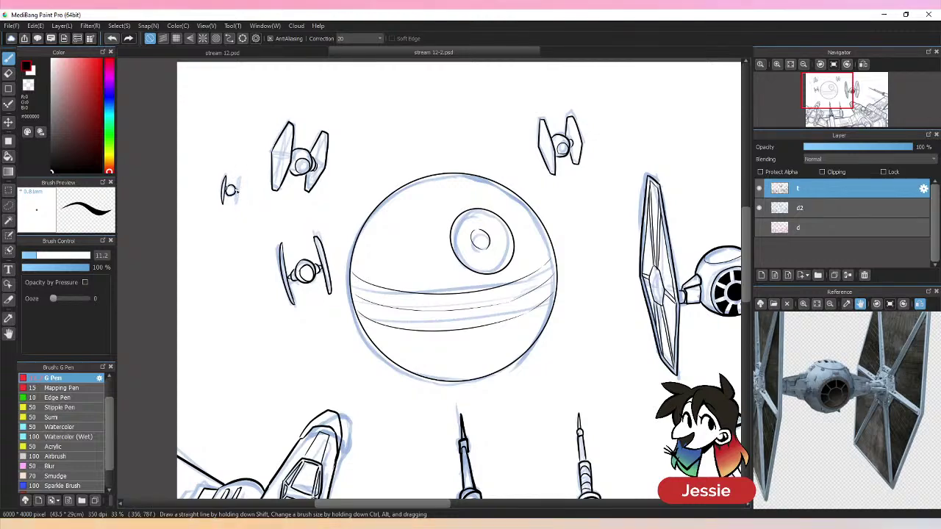
- Hide the d2 sketch layer and mirror the canvas view to check the whole line art
key(ctrl+minus)
key(ctrl+minus)
key(ctrl+minus)
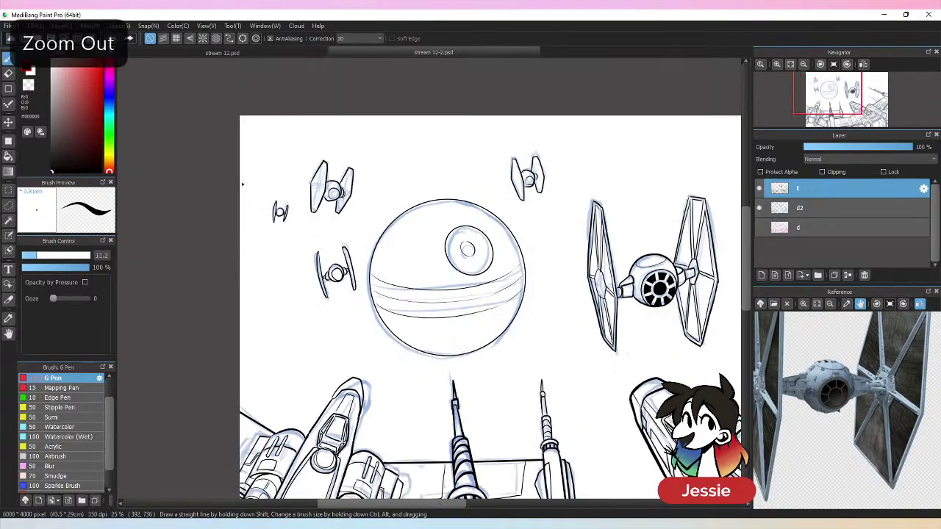
key(ctrl+plus)
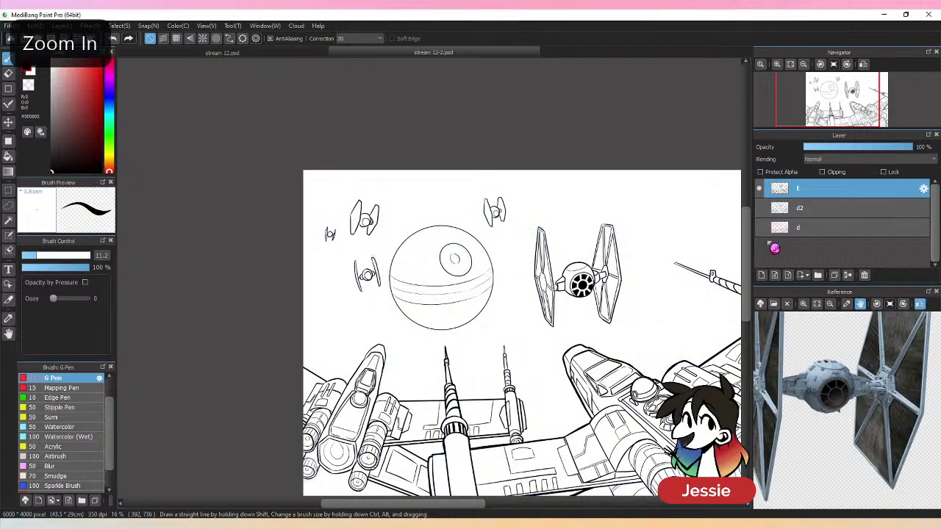
key(ctrl+plus)
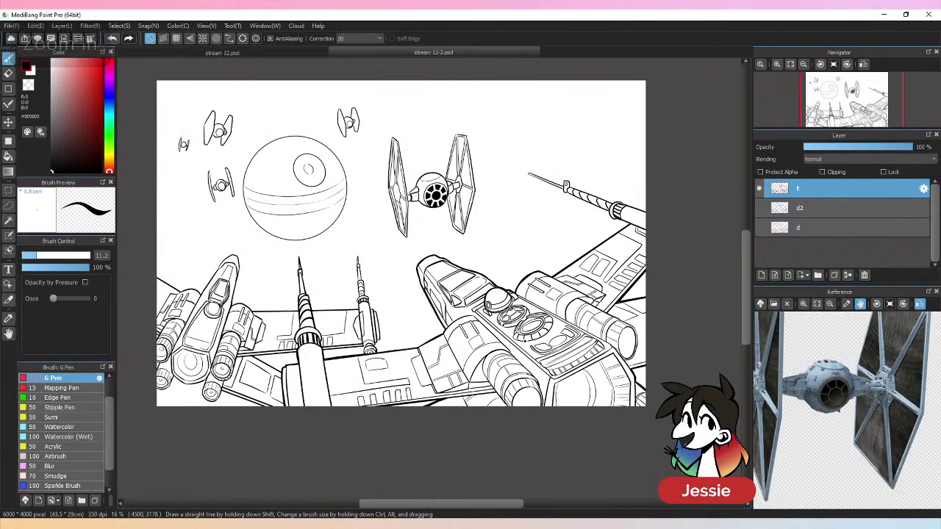
key(h)
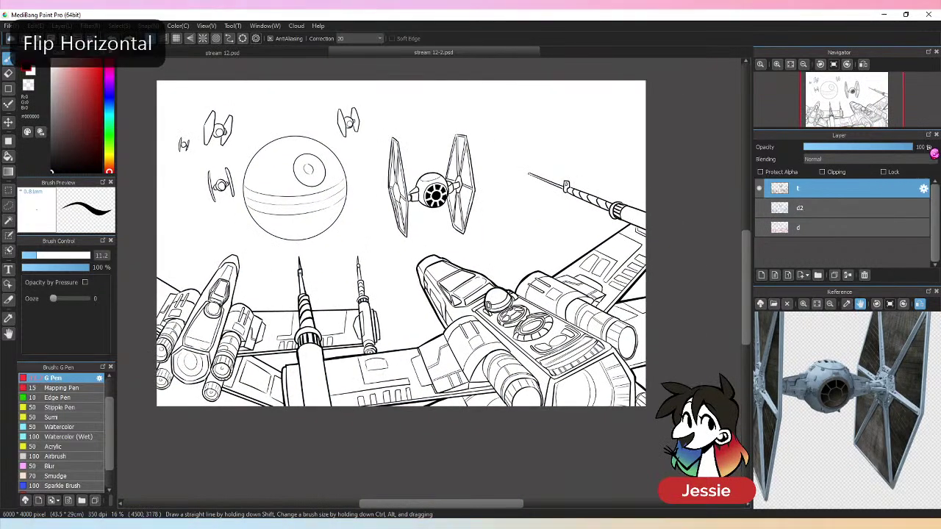
click(864, 65)
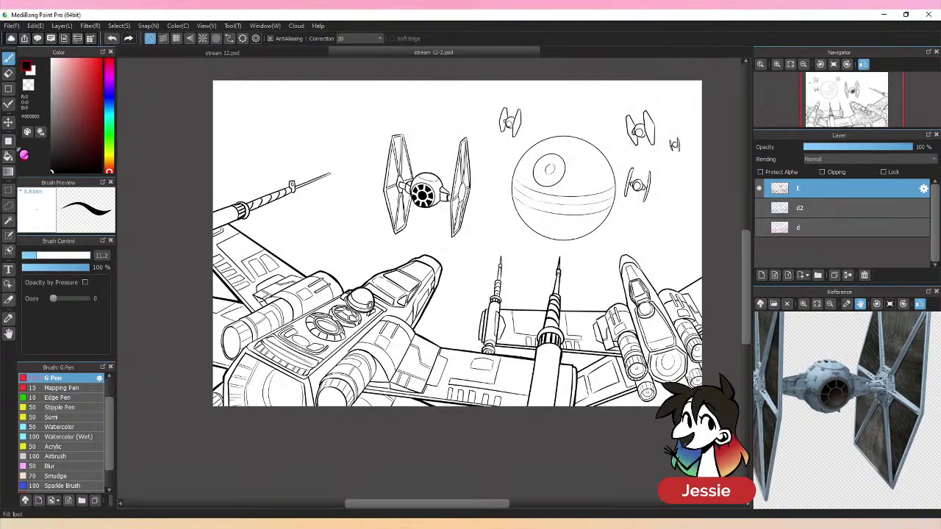
- Lasso the large TIE fighter's wing nearest the Death Star, enlarge it slightly downward, reposition it against the strut and deselect
click(8, 205)
key(ctrl+plus)
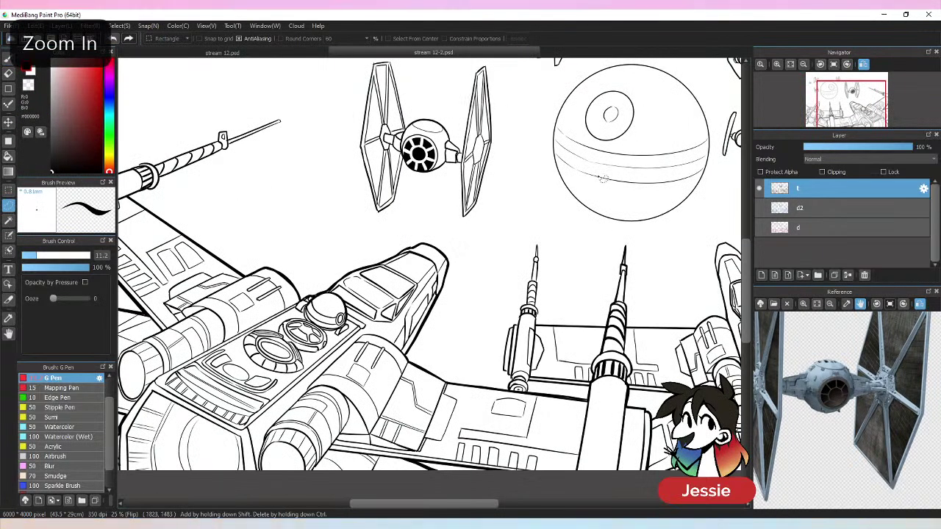
key(ctrl+plus)
scroll(553, 260, up, 2)
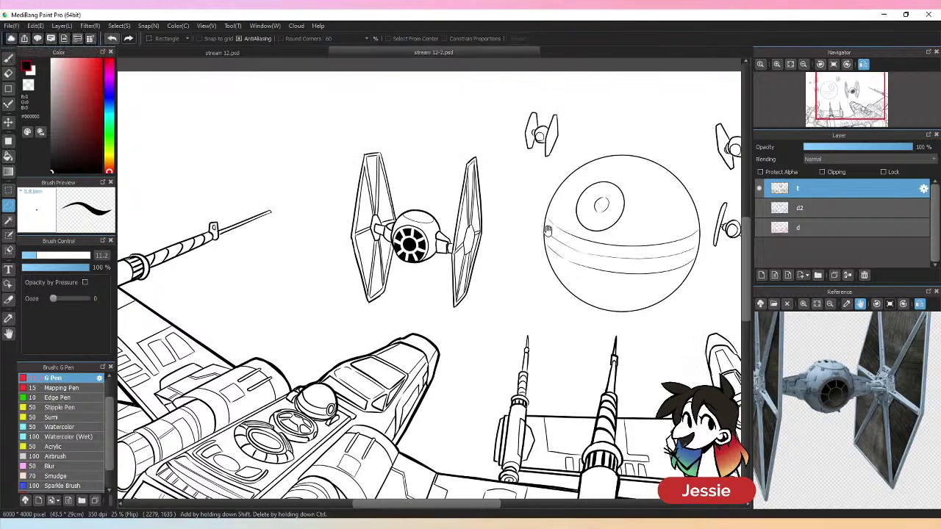
mouse_move(455, 240)
mouse_down()
mouse_move(450, 291)
mouse_move(497, 295)
mouse_move(481, 142)
mouse_up()
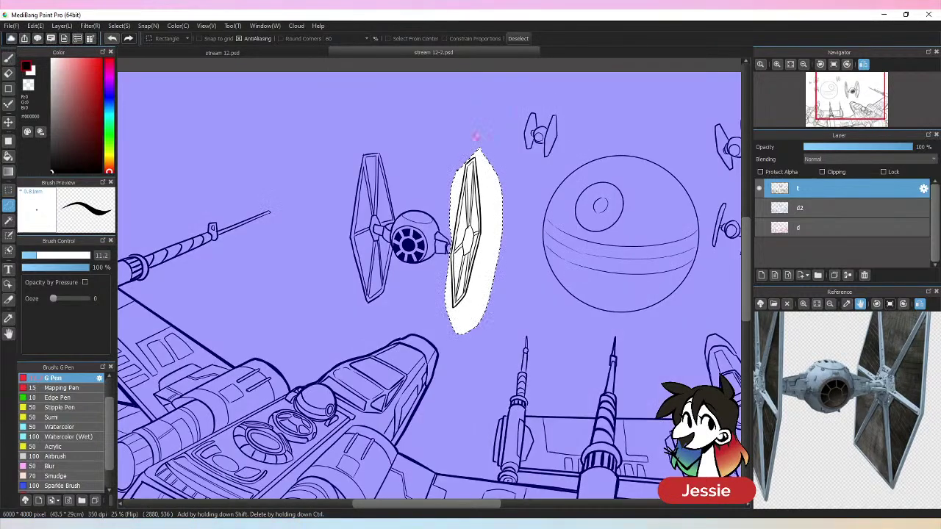
key(ctrl+t)
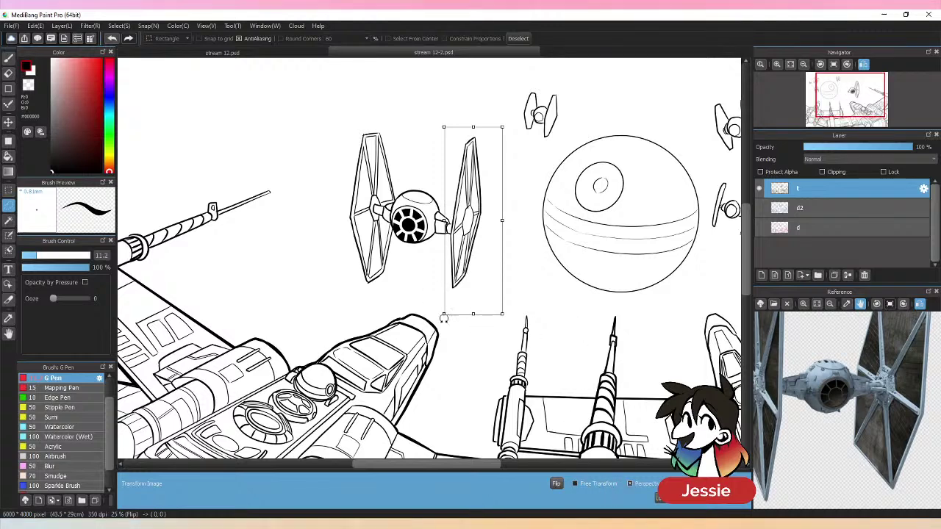
drag(444, 314, 441, 334)
drag(473, 214, 470, 224)
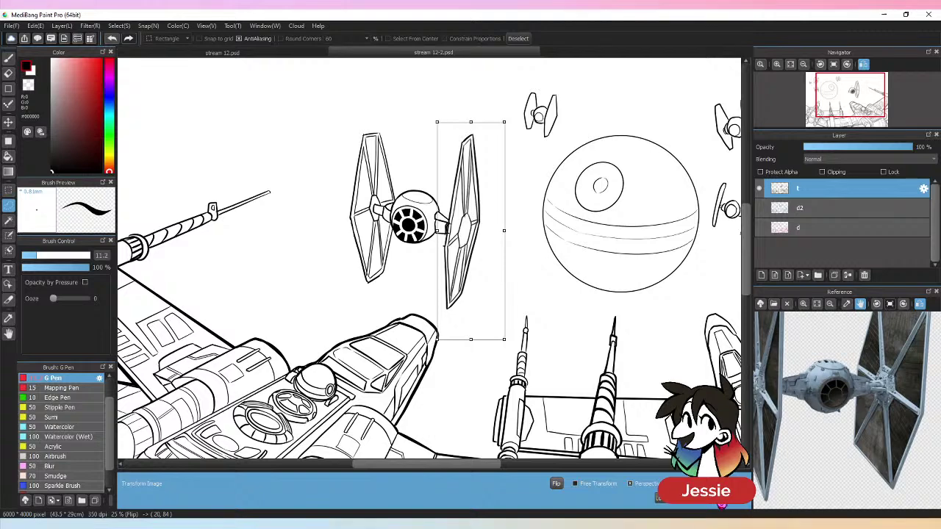
key(Return)
key(ctrl+d)
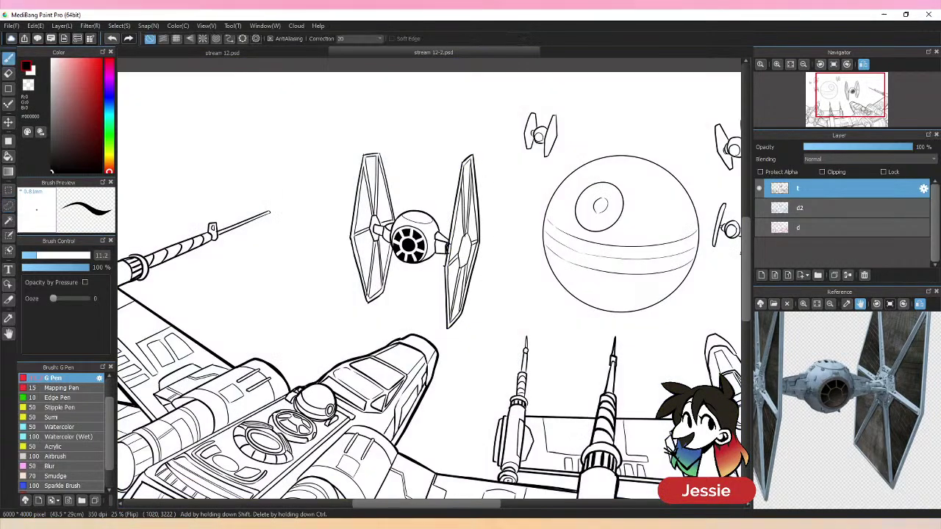
- Clean up the joint between the enlarged wing and the cockpit strut of the large TIE fighter with the eraser and G Pen
key(ctrl+plus)
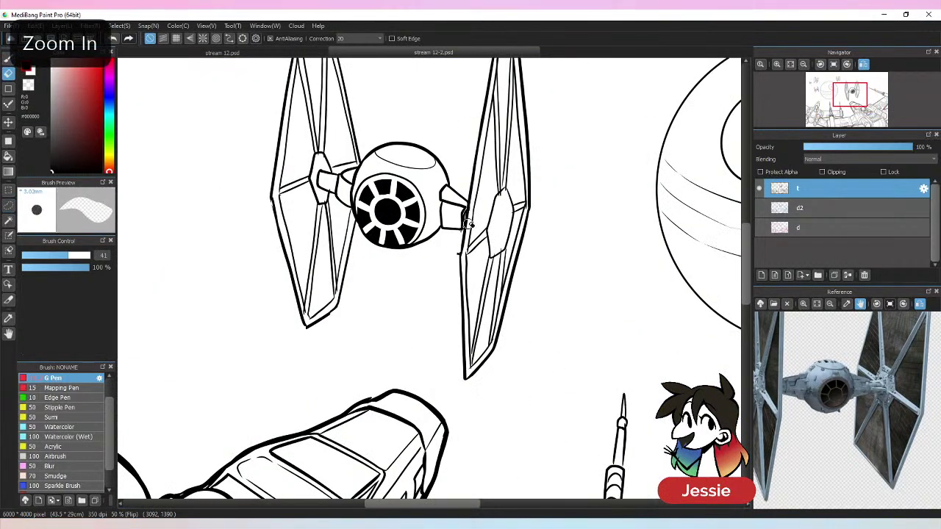
key(p)
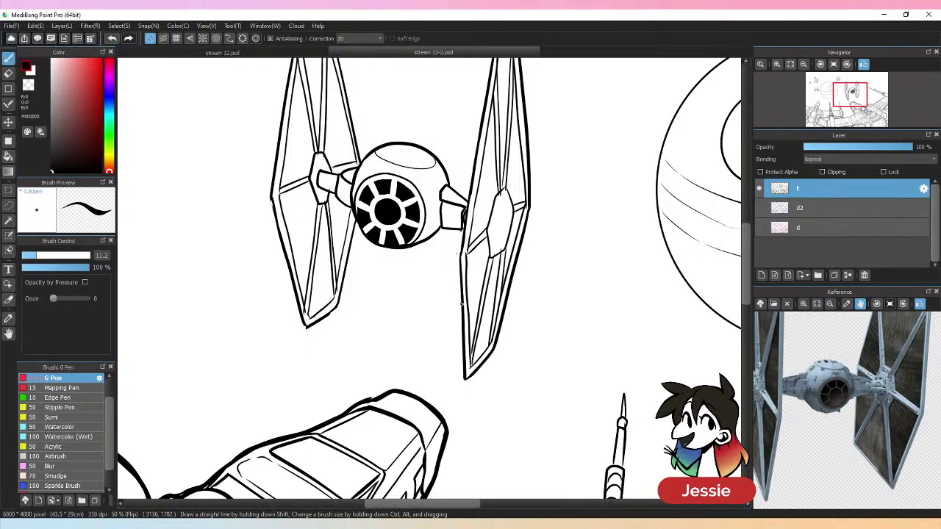
key(e)
key(p)
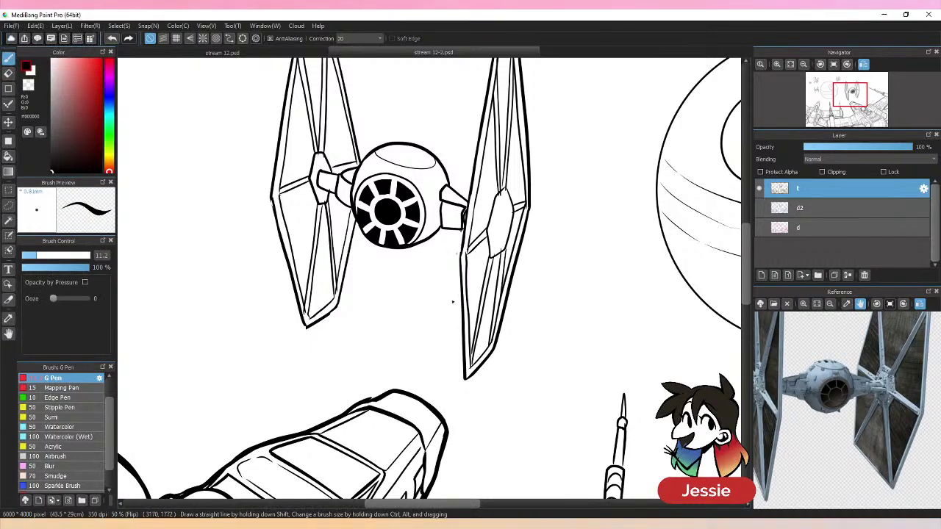
key(e)
key(p)
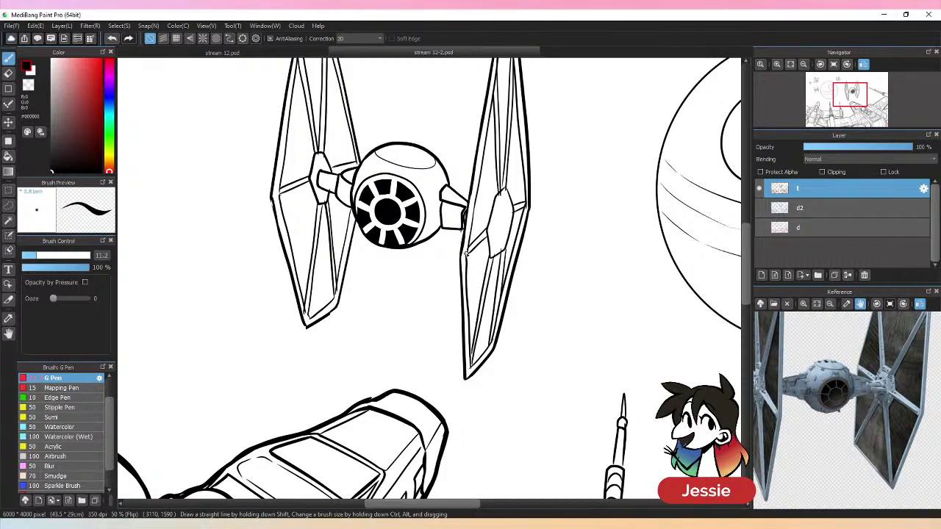
- Save the drawing and turn off the mirrored canvas view
key(ctrl+minus)
key(ctrl+minus)
key(ctrl+minus)
key(ctrl+s)
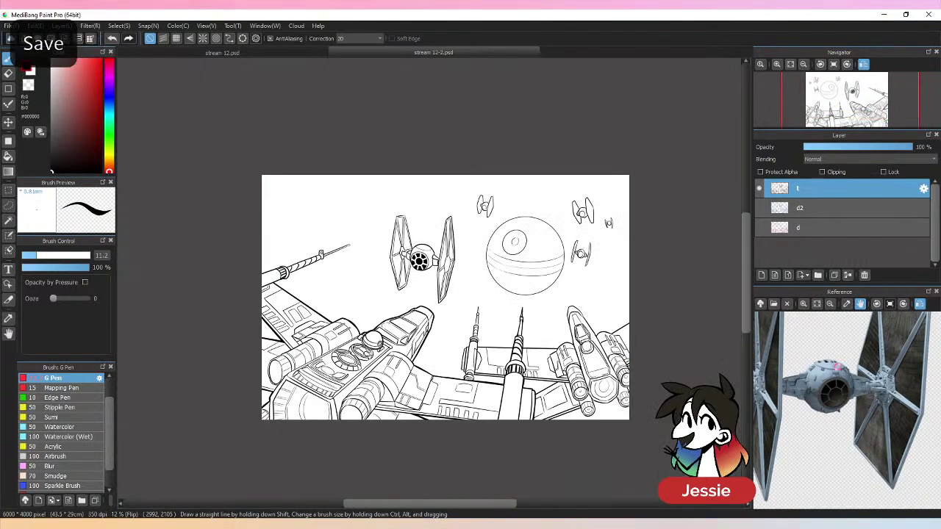
key(ctrl+plus)
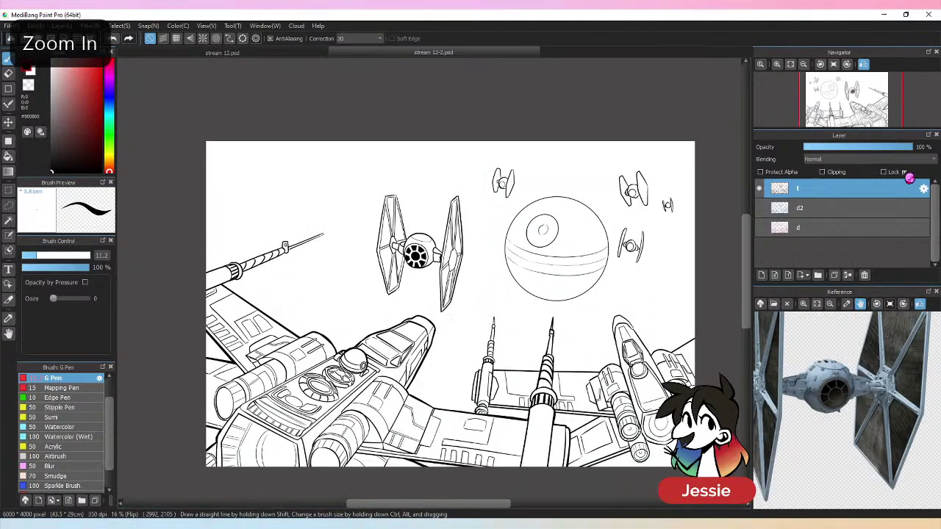
click(863, 64)
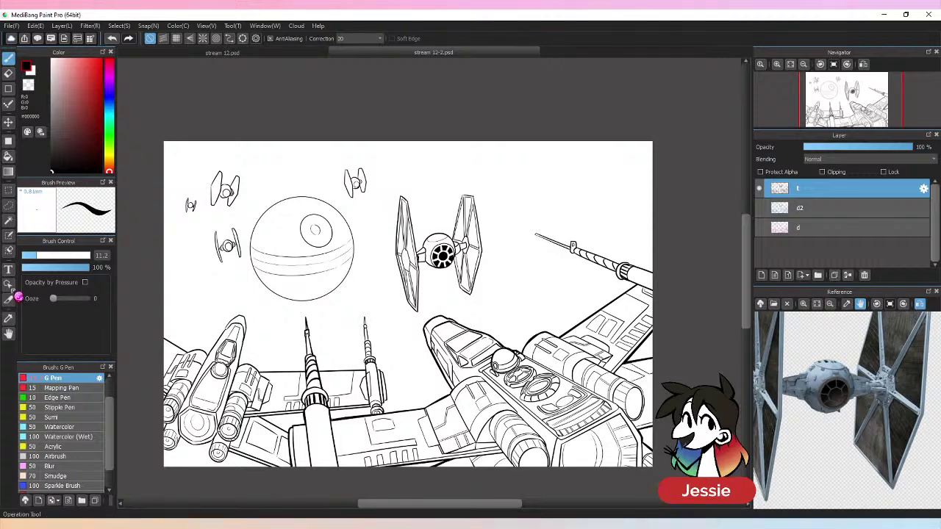
- Test the outlines for open gaps by selecting the empty background with the Magic Wand, and undo the selection
click(10, 219)
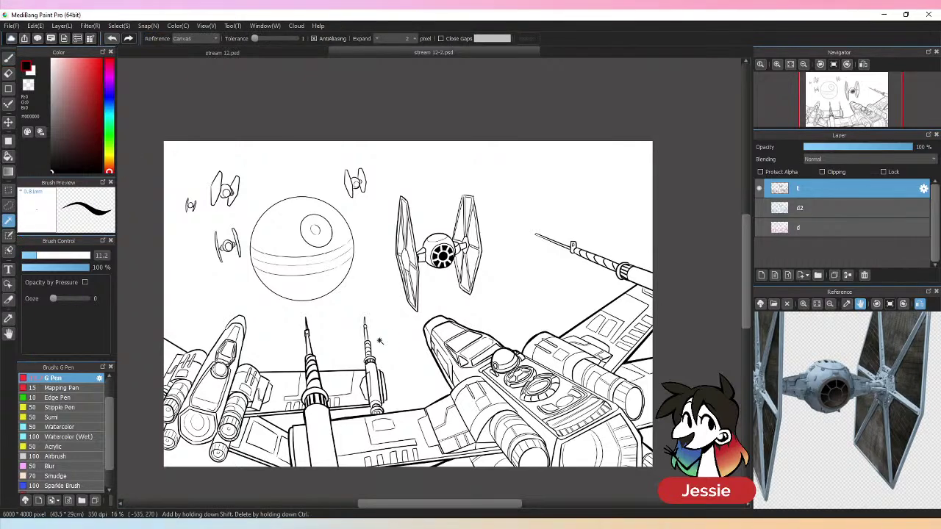
click(388, 336)
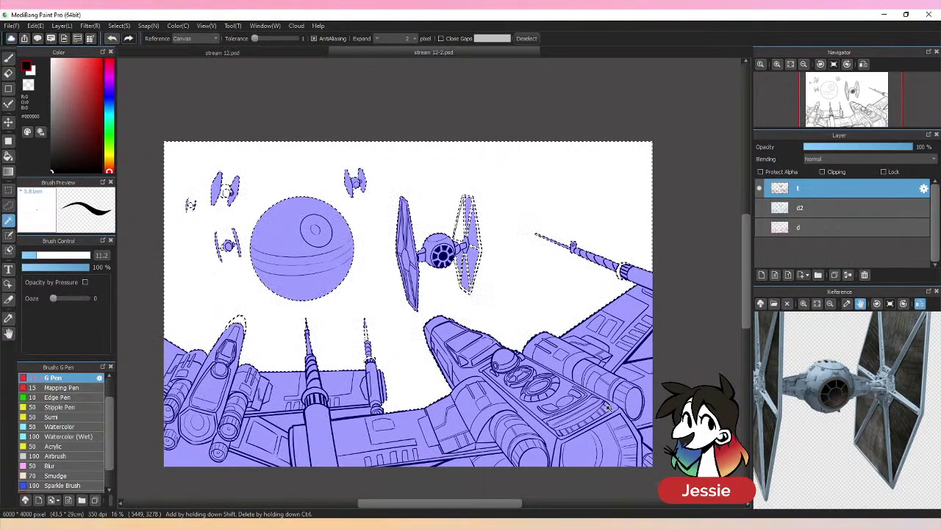
key(ctrl+z)
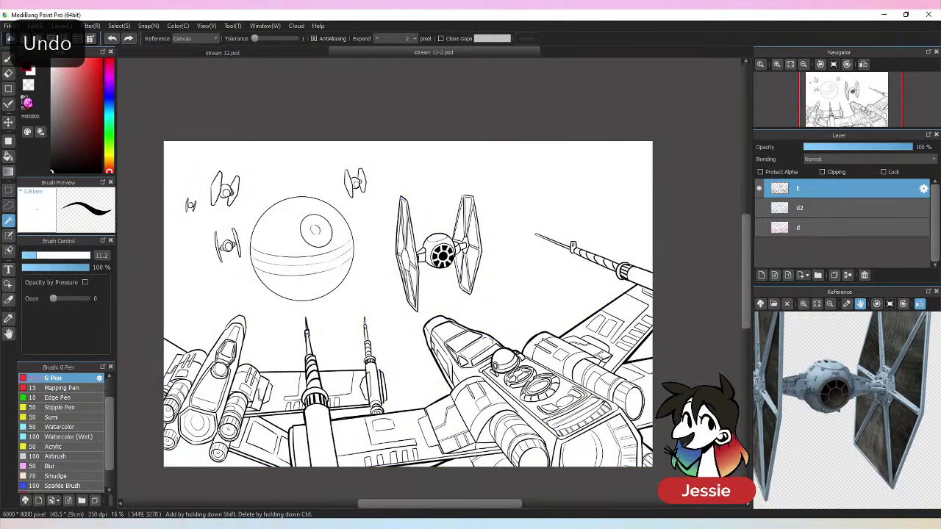
- Close the outline gap at the far wing's upper corner on the large TIE fighter and tidy its wing lines
click(8, 57)
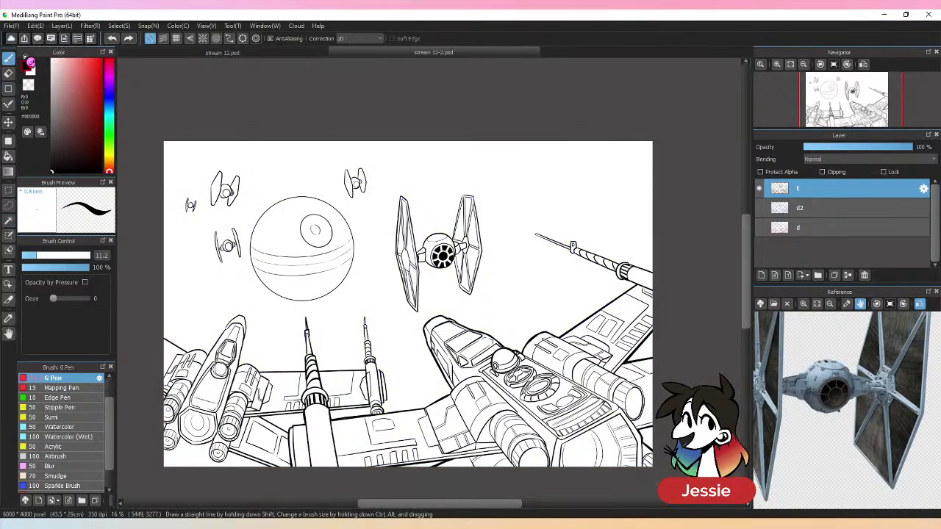
key(ctrl+plus)
key(ctrl+plus)
key(ctrl+plus)
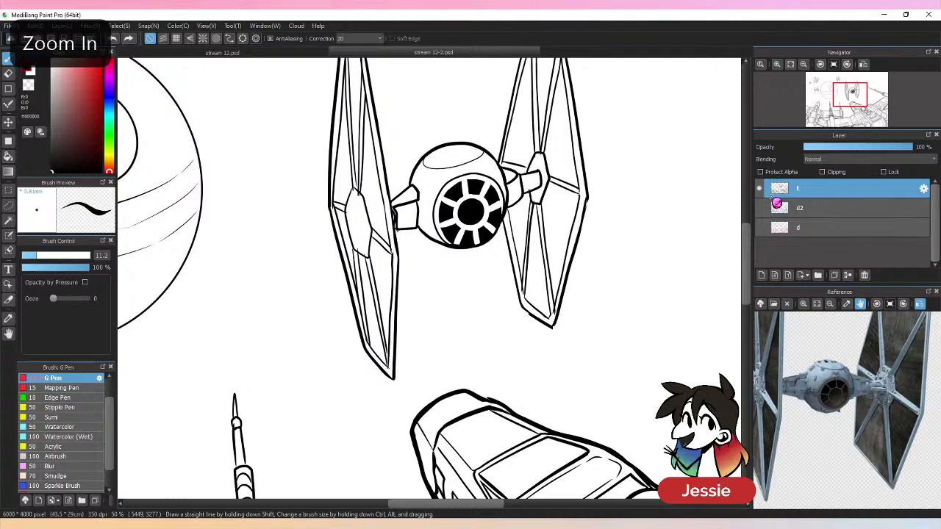
scroll(531, 151, up, 4)
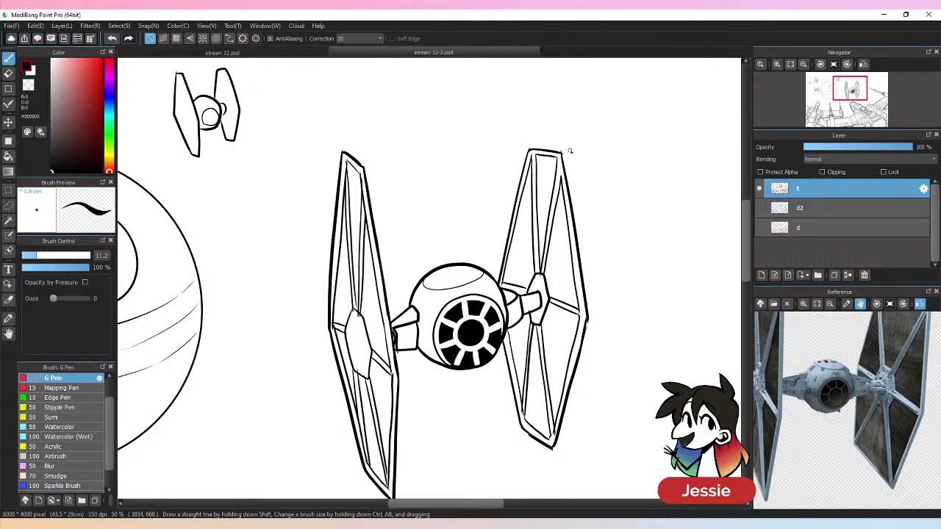
key(e)
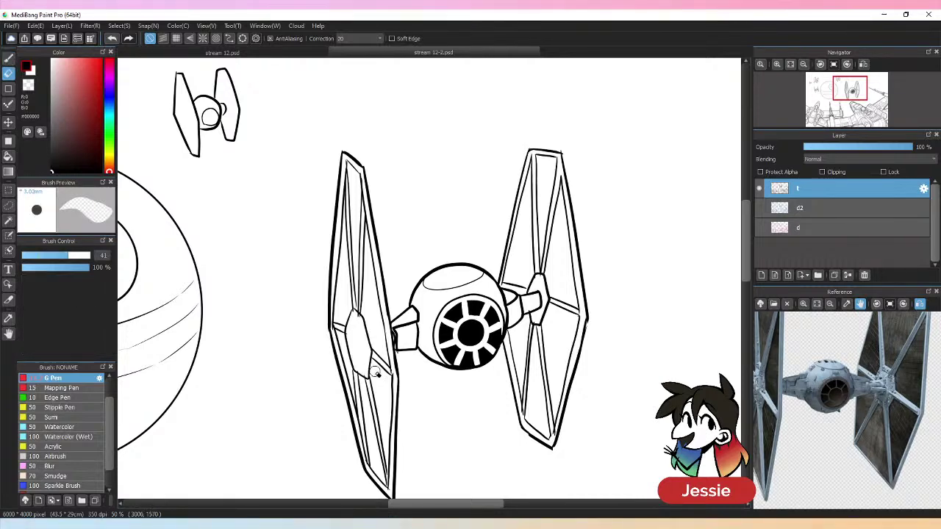
key(b)
- Close and clean the nose outline of the smaller X-wing below the Death Star with the G Pen and eraser
scroll(344, 340, down, 10)
scroll(345, 341, left, 5)
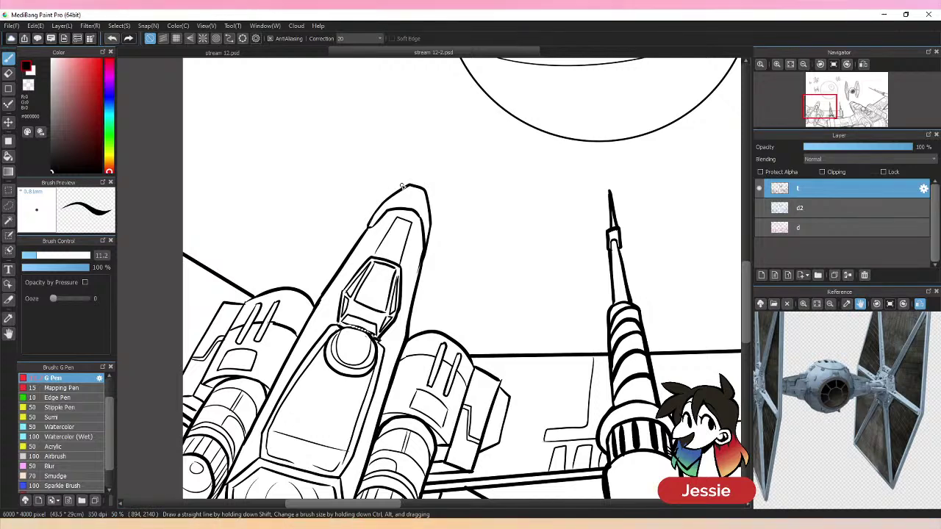
key(e)
key(b)
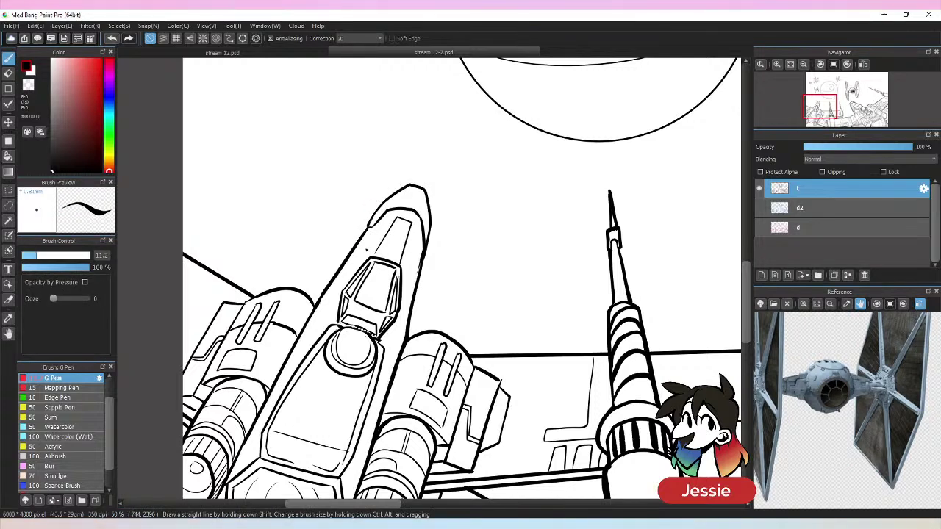
drag(745, 268, 756, 205)
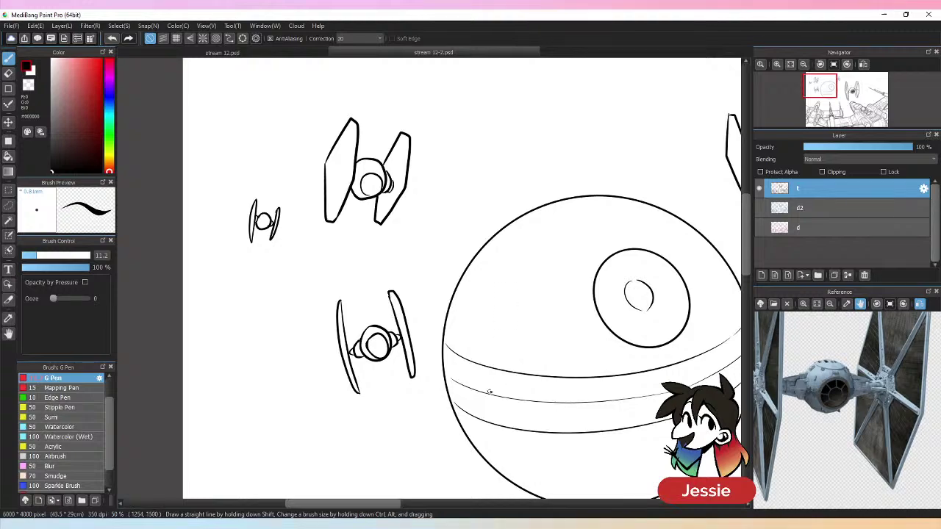
- Select the empty background with the Magic Wand, adding the enclosed background pockets between and beneath the X-wings
scroll(615, 332, down, 2)
scroll(522, 185, up, 2)
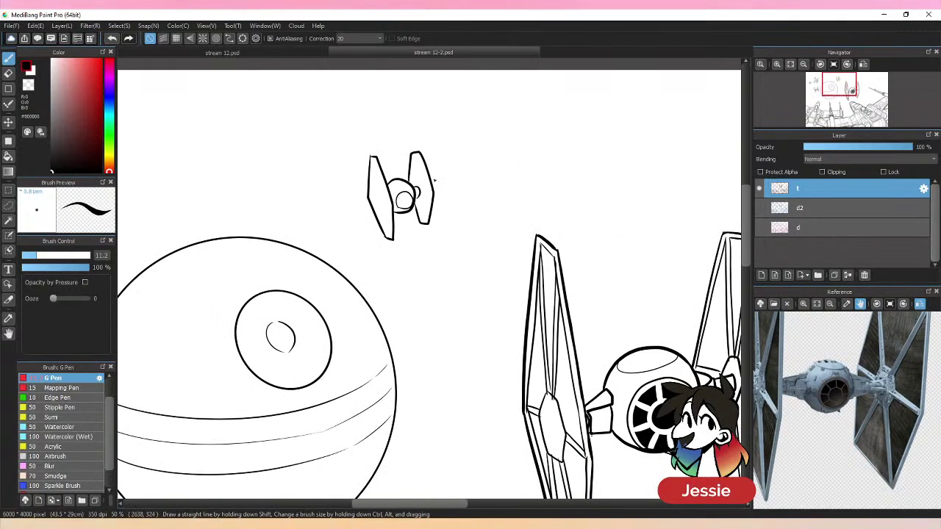
key(ctrl+minus)
key(ctrl+minus)
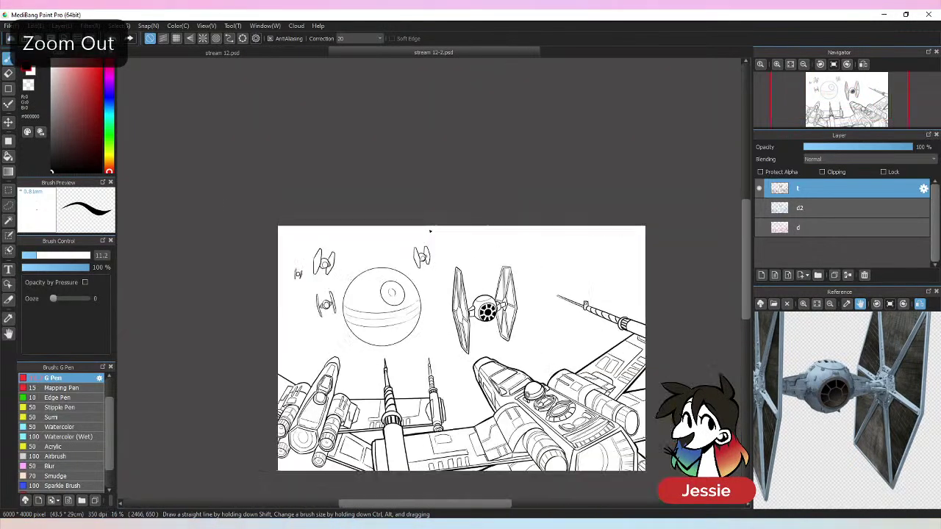
click(10, 220)
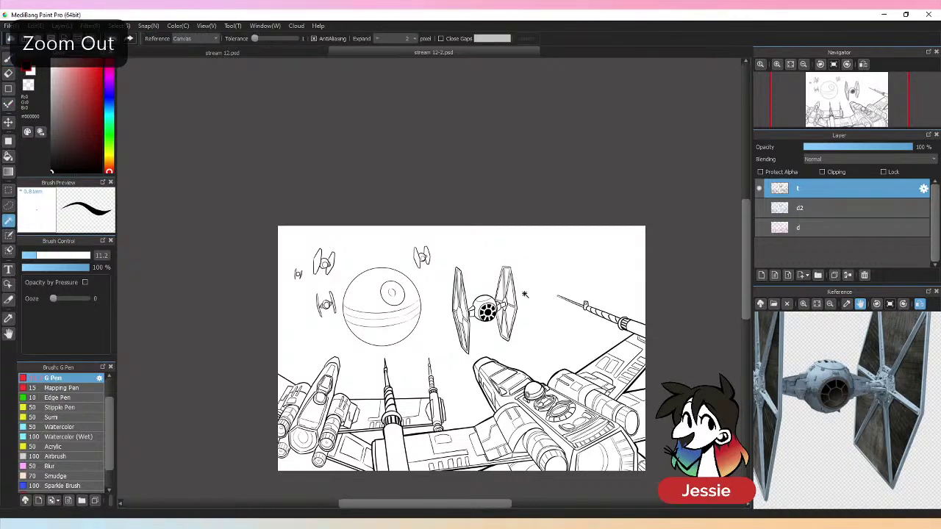
click(545, 337)
key(ctrl+plus)
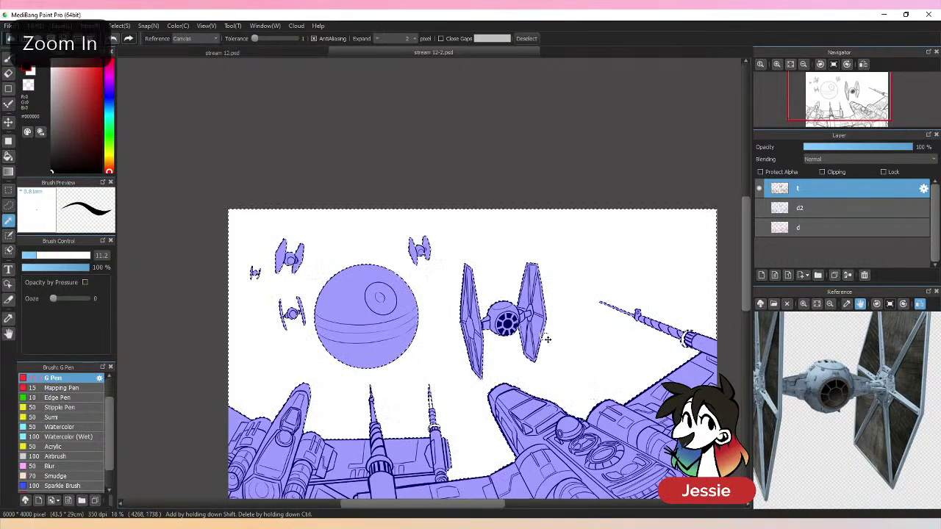
scroll(714, 252, down, 3)
key(alt)
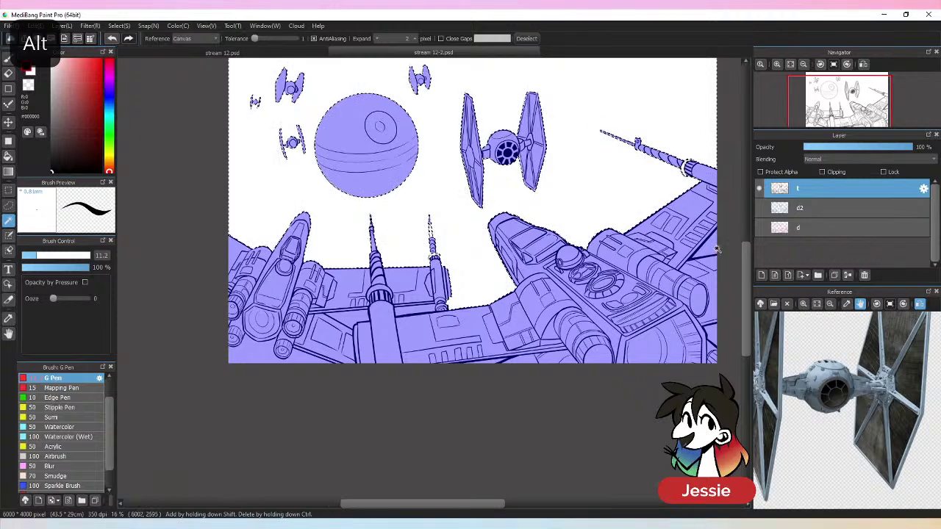
key(shift)
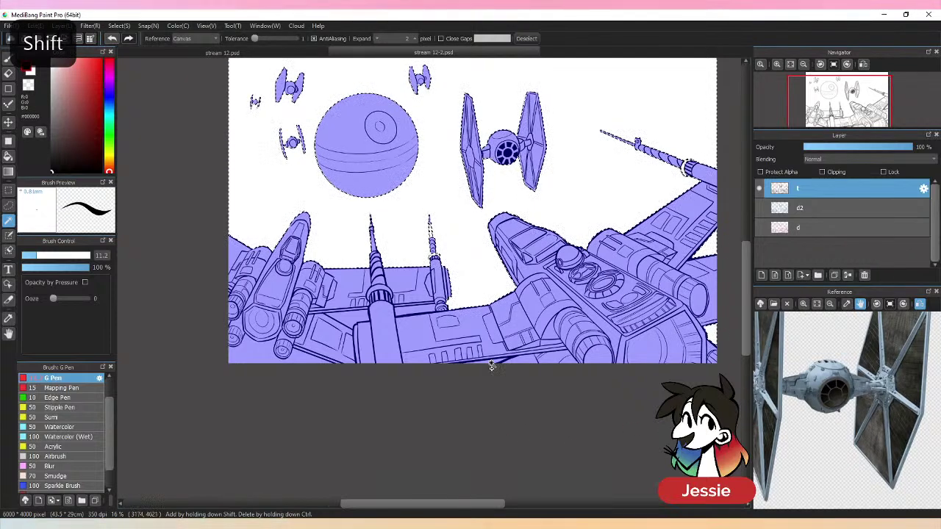
shift+click(410, 312)
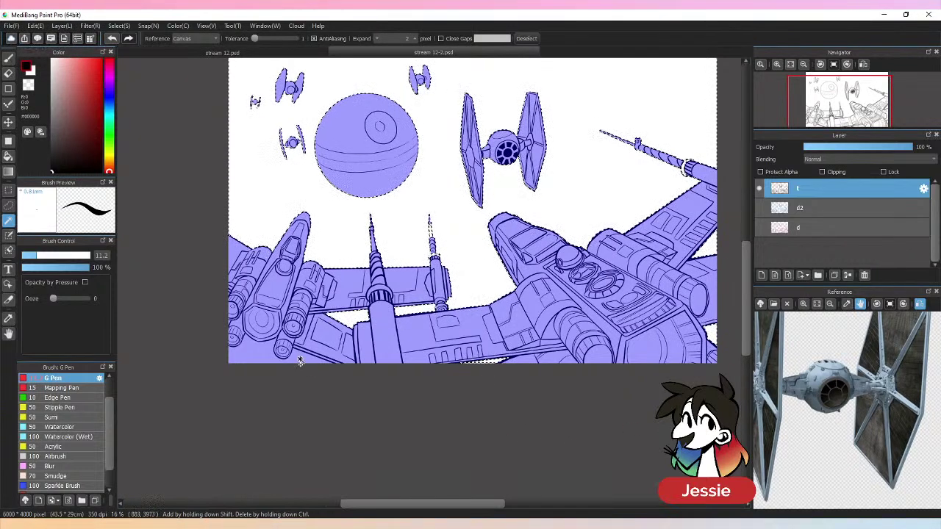
ctrl+click(229, 322)
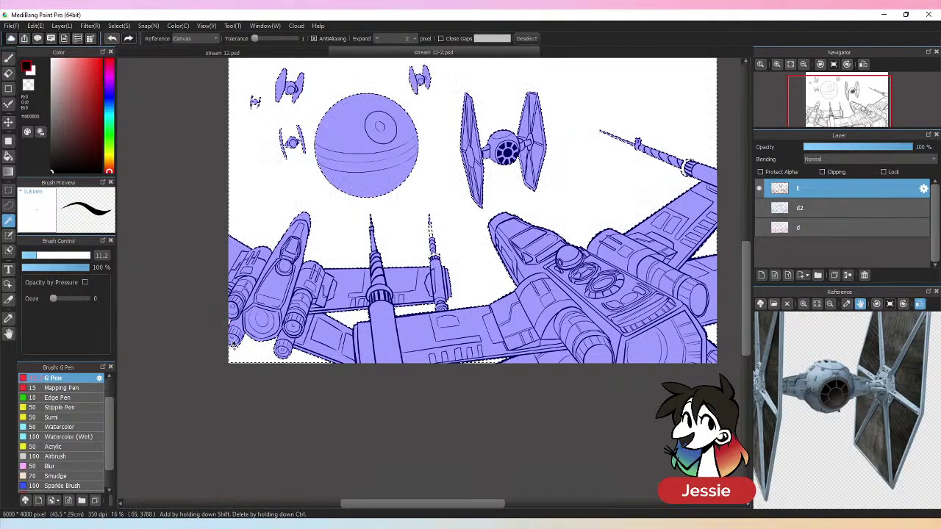
key(ctrl+minus)
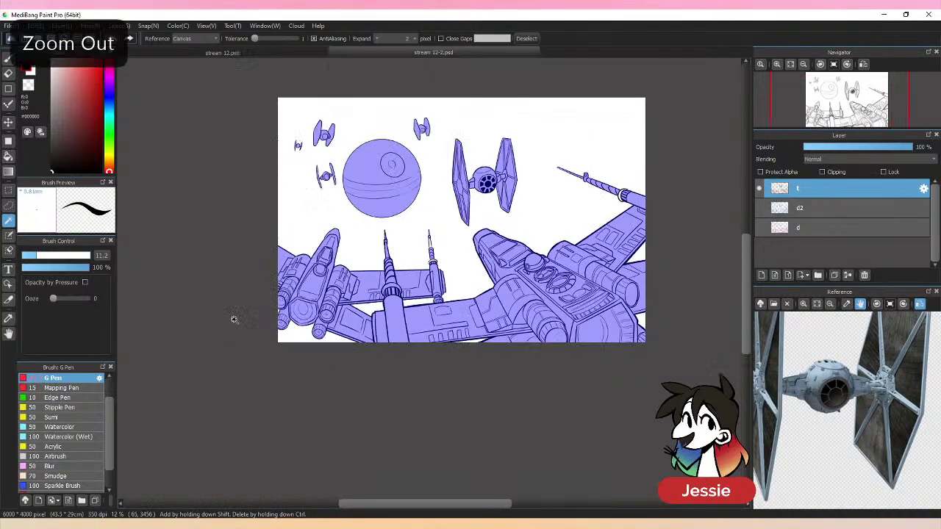
key(ctrl+plus)
scroll(751, 275, up, 3)
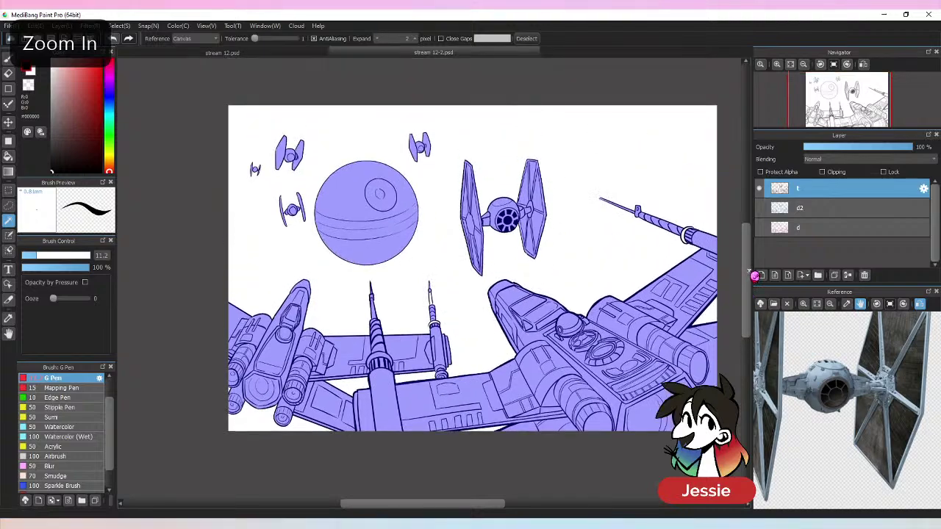
key(ctrl+shift+i)
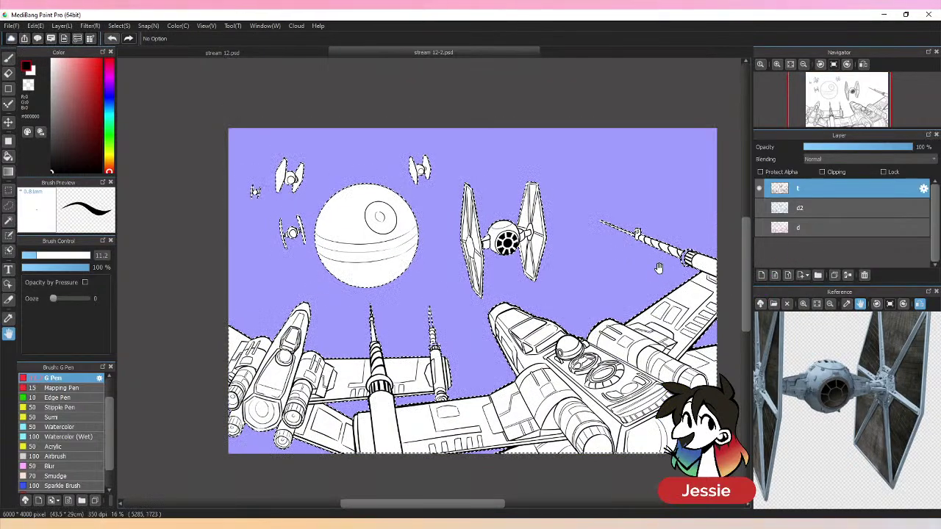
key(ctrl+shift+i)
- Add a new layer directly below the line art layer t and name it black/grey
key(g)
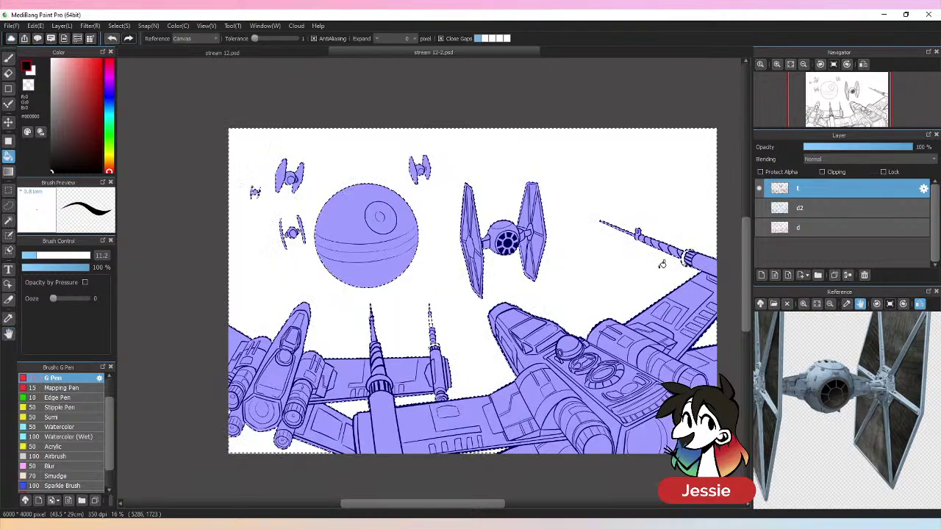
click(833, 210)
click(762, 276)
double_click(812, 209)
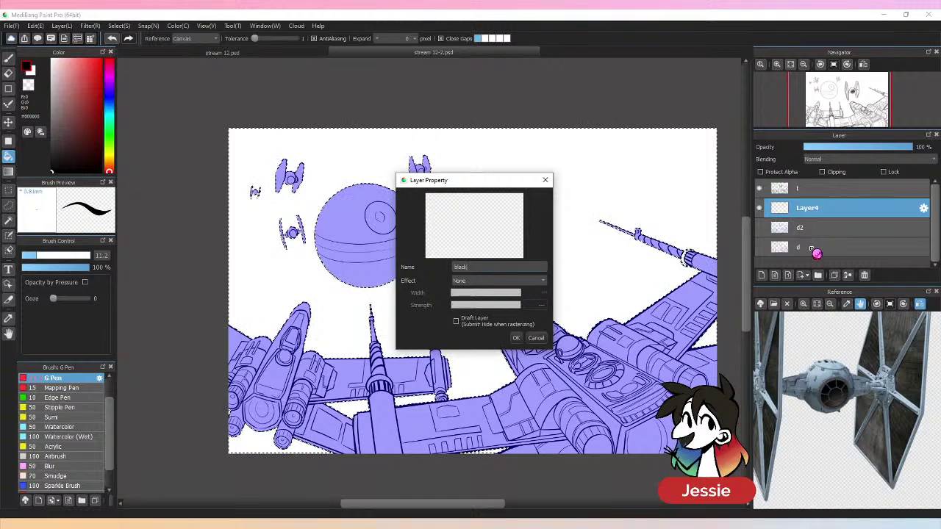
text(black/grey)
key(Return)
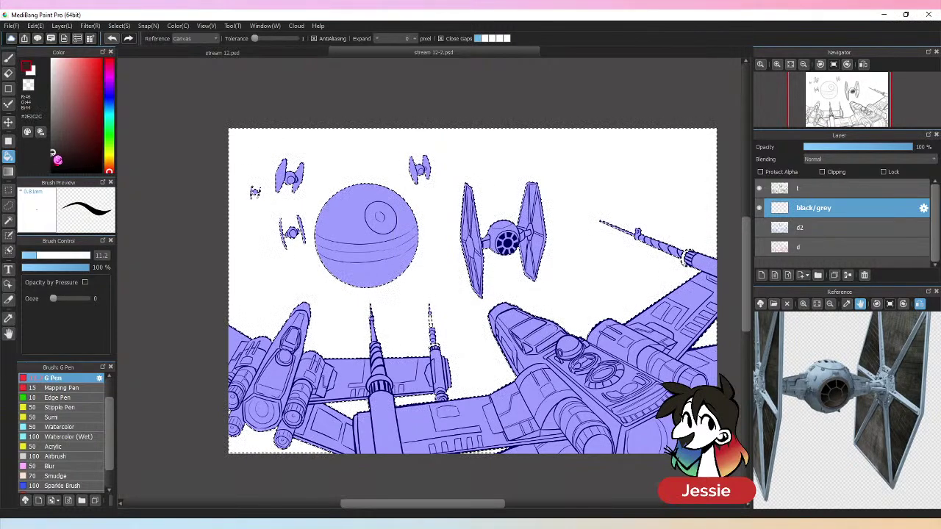
- Fill the selected background with dark grey #222222 using the Bucket with Layer as its reference, and clear the selection
click(295, 262)
key(ctrl+z)
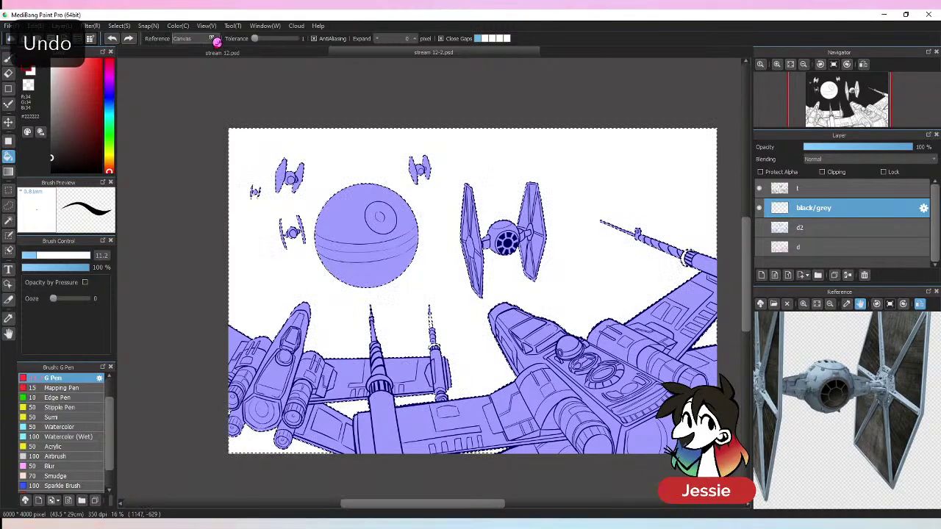
key(ctrl+y)
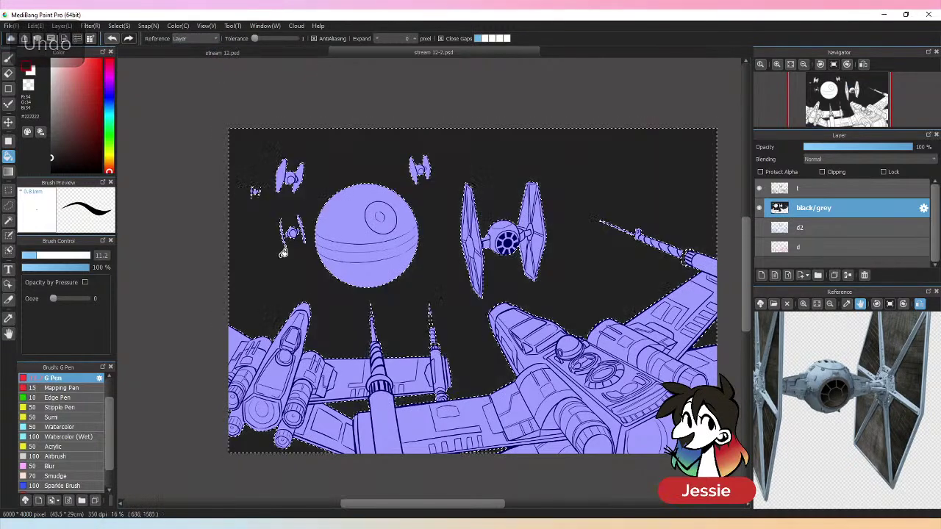
key(ctrl+d)
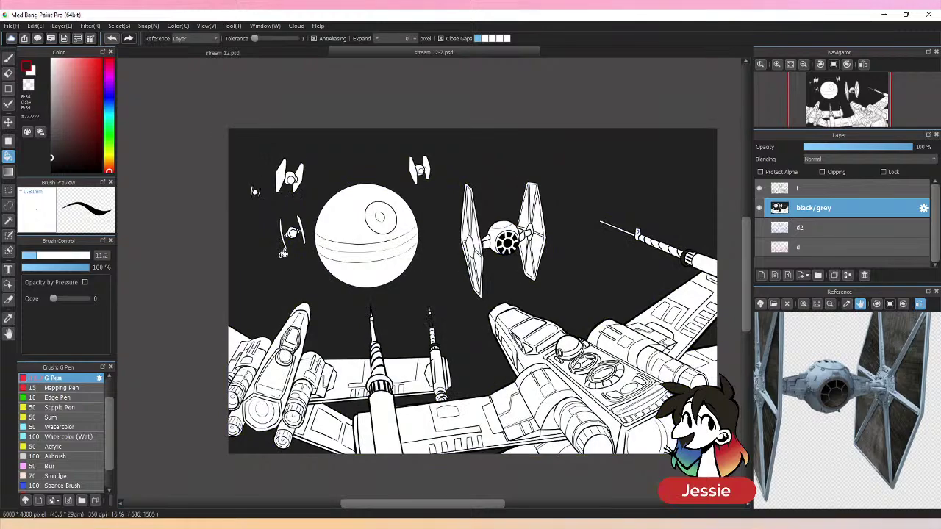
- Examine the dark background fill around the ships and cannons for missed areas, and save the drawing
key(ctrl+plus)
key(ctrl+plus)
scroll(474, 509, left, 2)
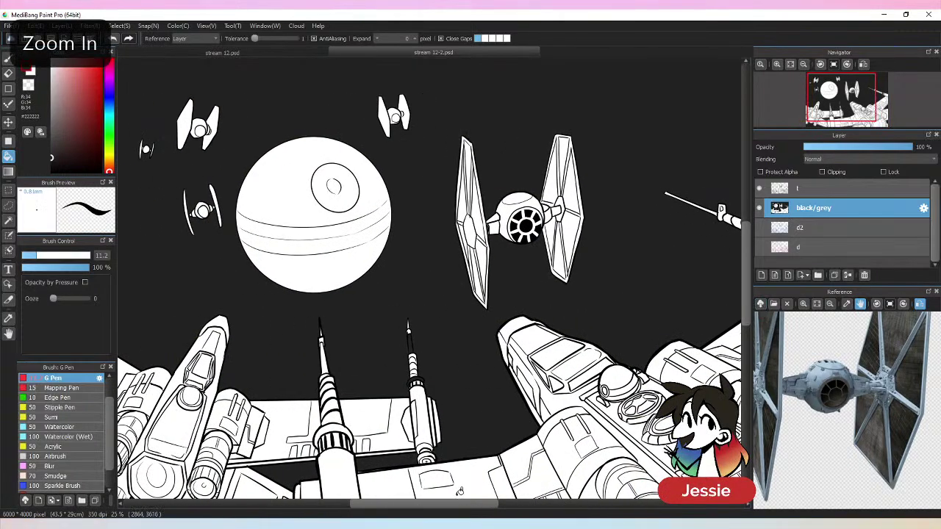
key(ctrl+plus)
key(e)
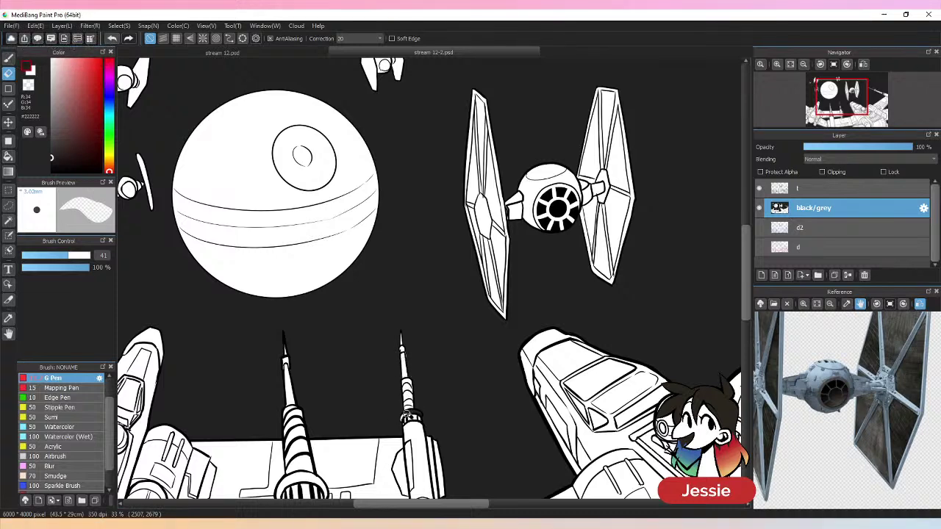
drag(598, 350, 293, 388)
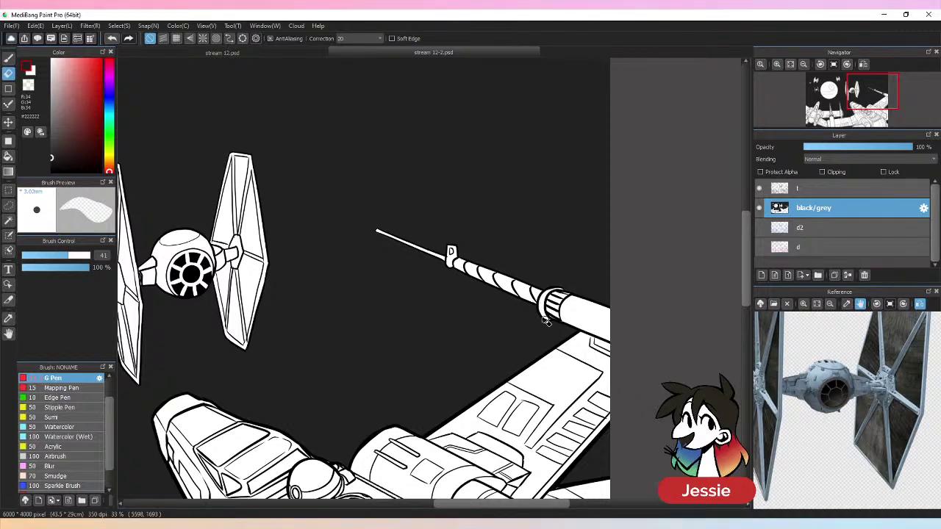
key(ctrl+minus)
key(ctrl+minus)
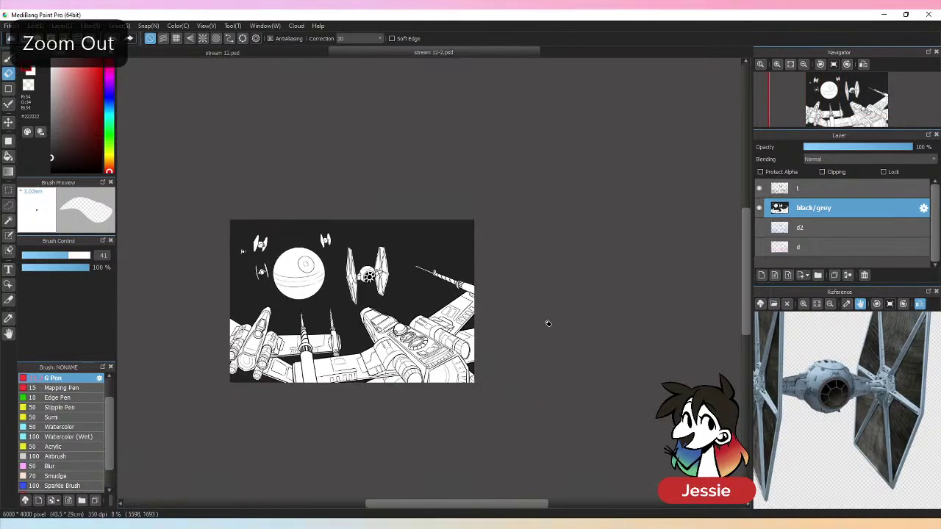
key(ctrl+plus)
drag(485, 504, 455, 504)
key(ctrl+plus)
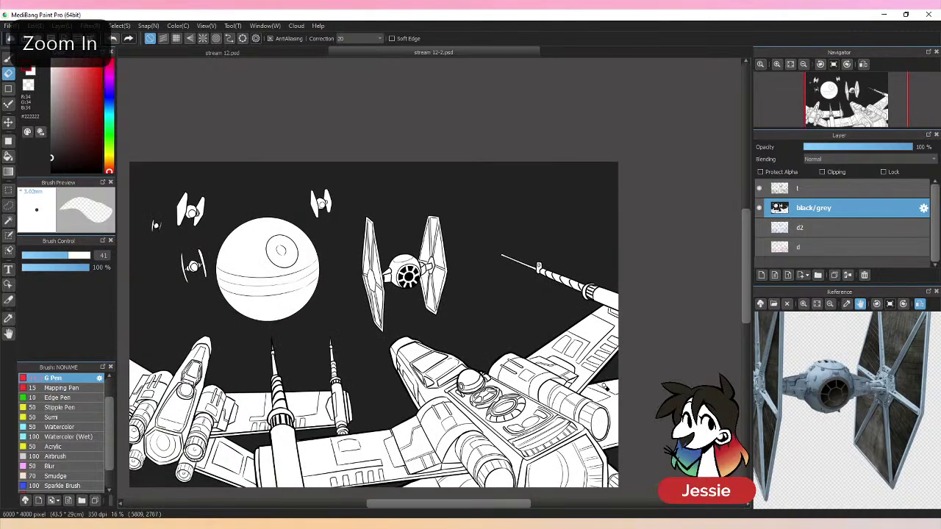
key(ctrl+s)
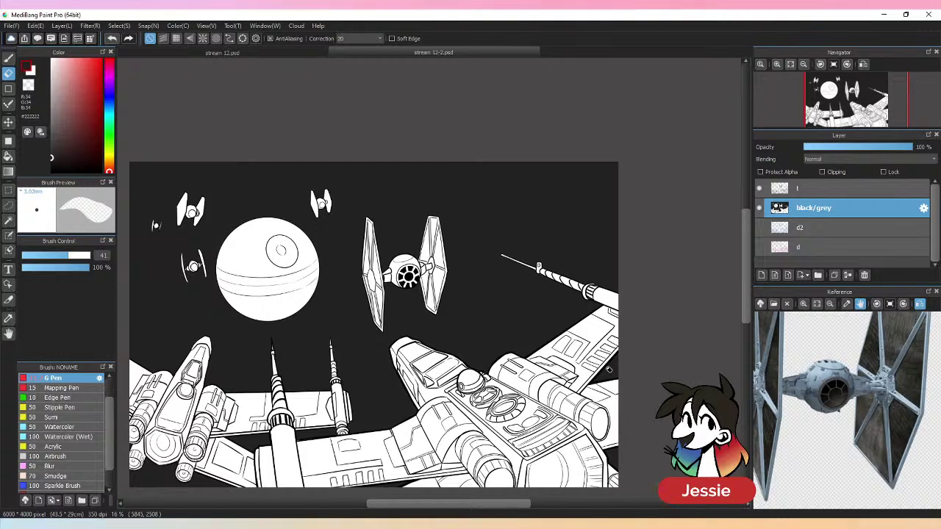
- Select the dark background and its pockets with the Magic Wand, and invert the selection to cover the ships and Death Star
scroll(738, 262, down, 2)
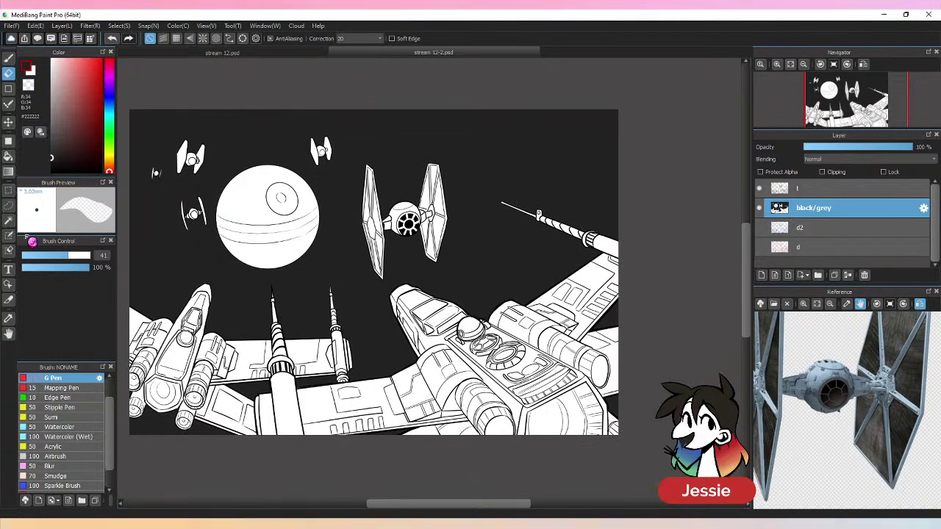
click(8, 219)
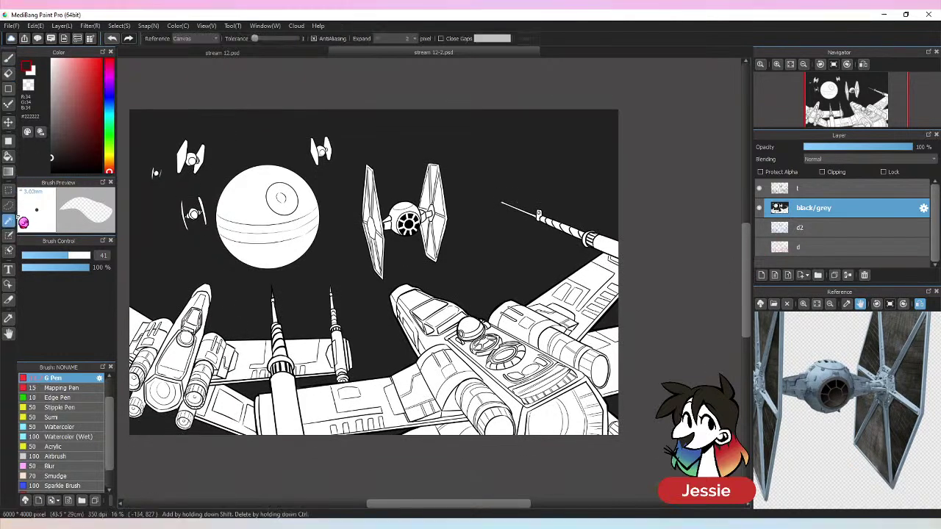
click(394, 356)
key(ctrl+minus)
key(ctrl+plus)
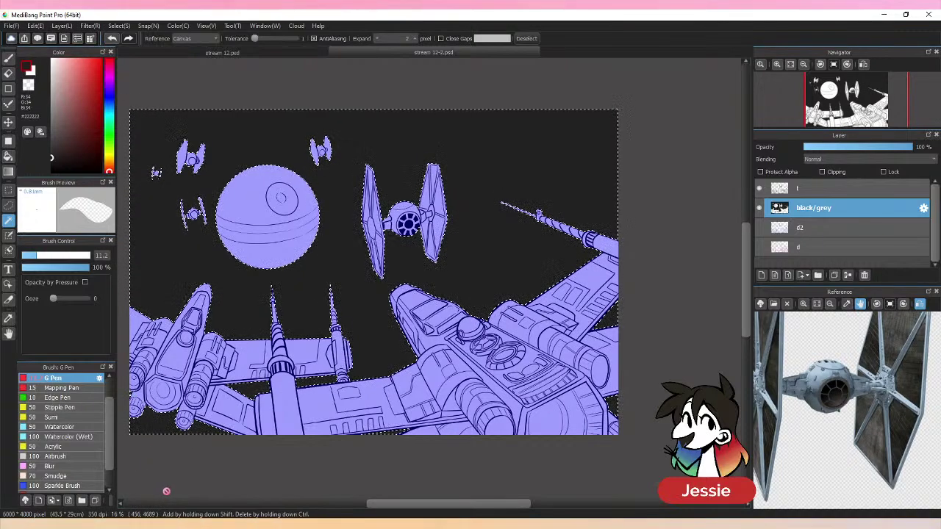
key(b)
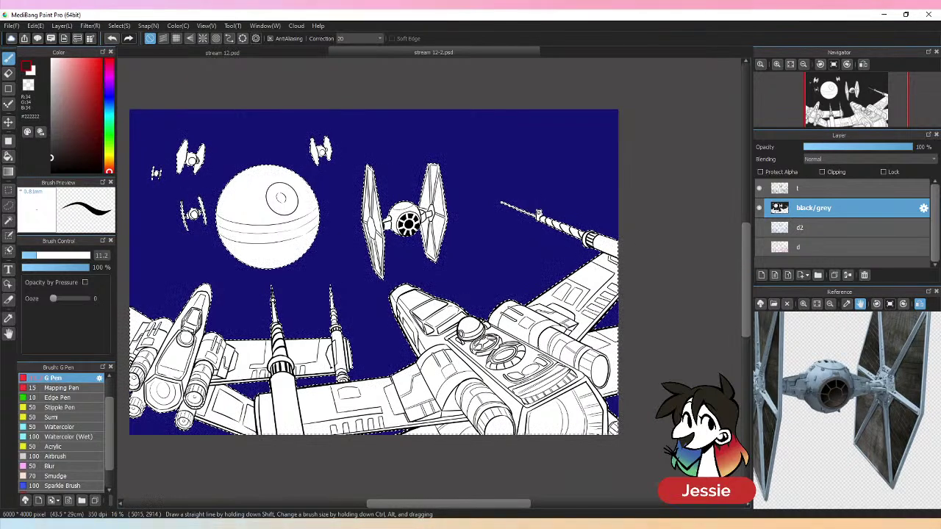
- Set the G Pen to size 648 and its colour to light grey #E0E0E0
drag(70, 256, 87, 257)
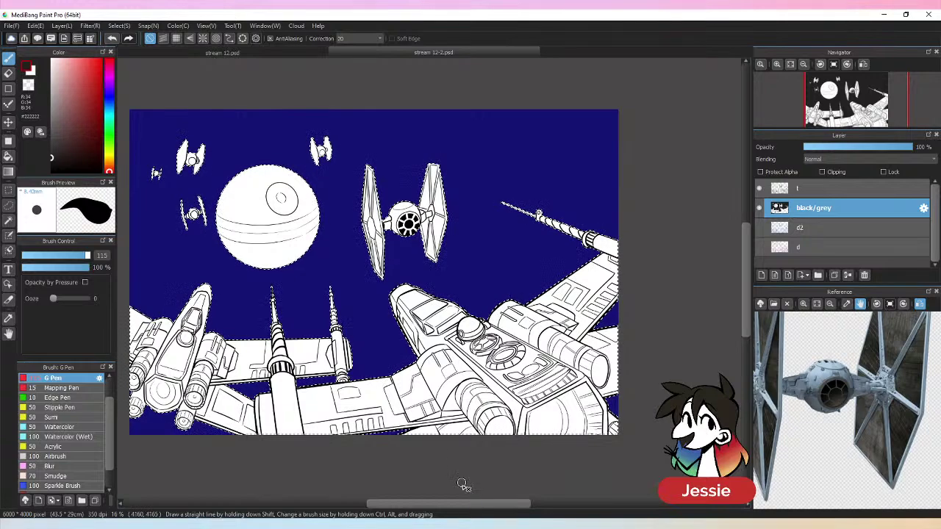
drag(473, 504, 461, 504)
click(51, 97)
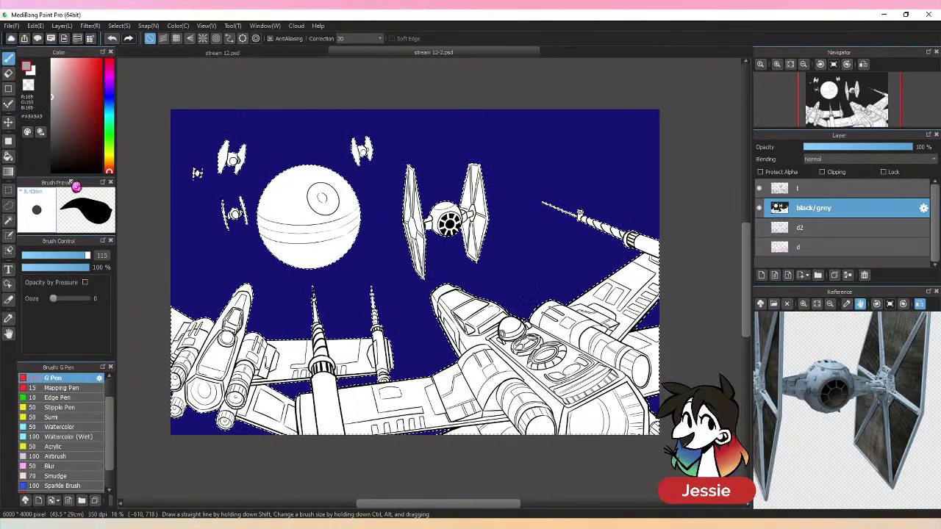
drag(87, 256, 90, 255)
click(58, 91)
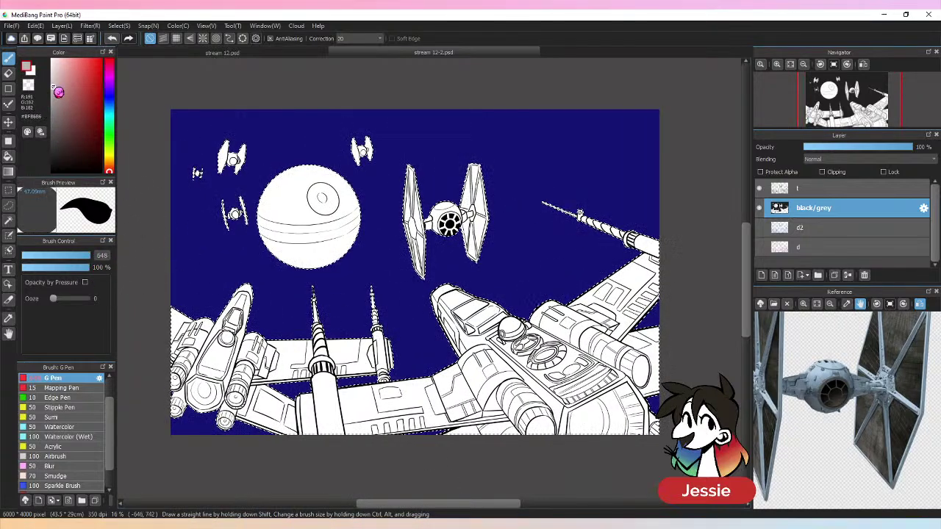
click(51, 71)
- Set the brush correction to 0 and paint both X-wings with the light grey base colour inside the selection
mouse_move(272, 269)
mouse_down()
mouse_move(195, 424)
mouse_move(208, 326)
mouse_move(188, 424)
mouse_up()
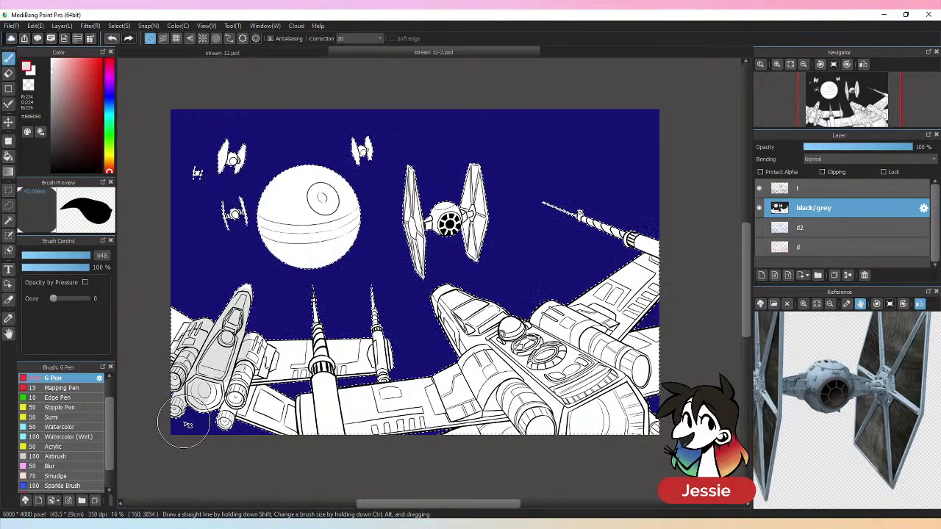
click(372, 38)
click(376, 63)
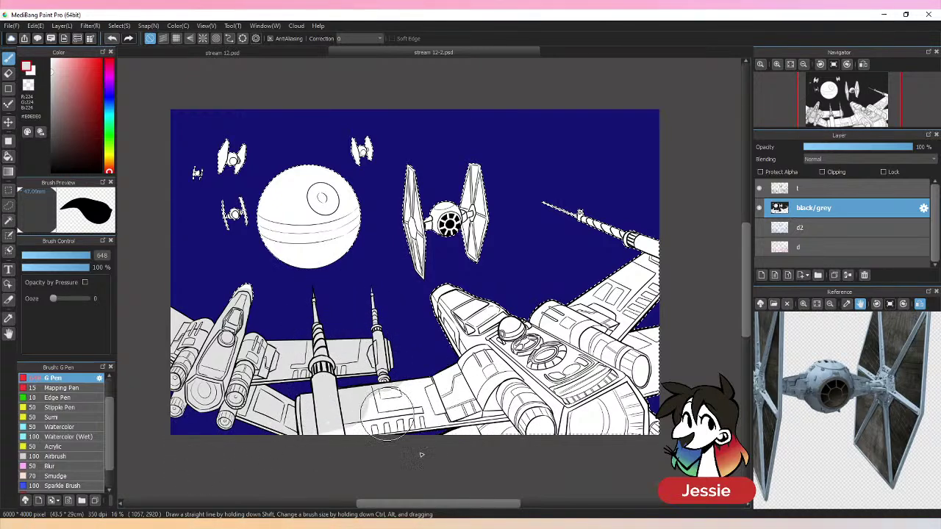
mouse_move(389, 412)
mouse_down()
mouse_move(617, 408)
mouse_move(436, 447)
mouse_move(453, 449)
mouse_up()
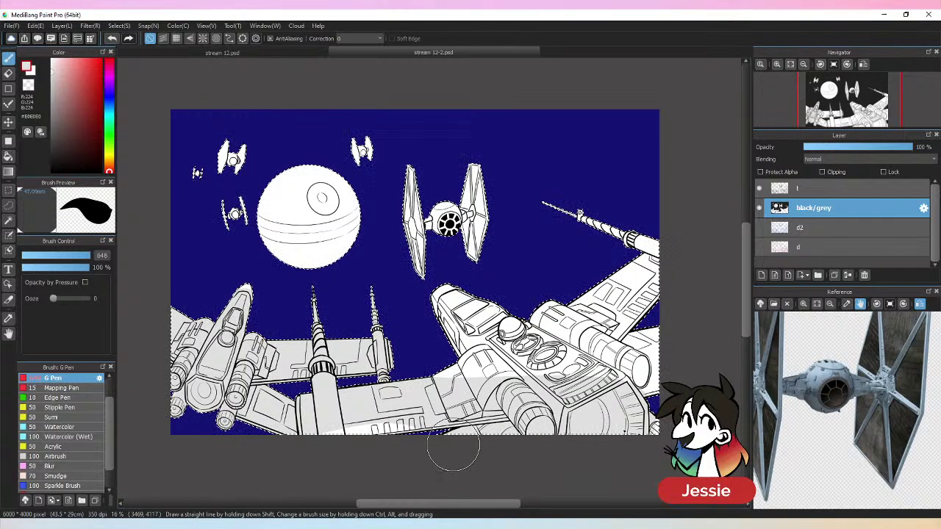
mouse_move(647, 412)
mouse_down()
mouse_move(618, 423)
mouse_move(647, 279)
mouse_move(613, 230)
mouse_up()
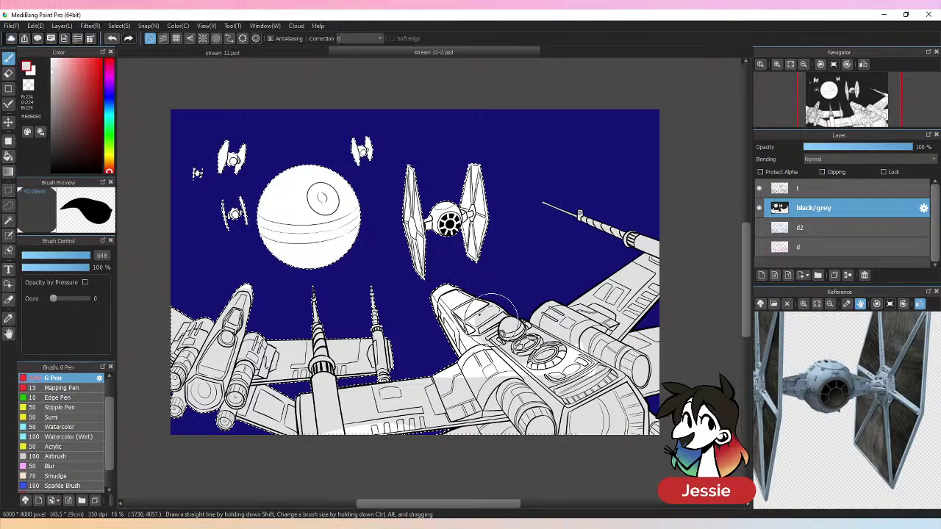
mouse_move(490, 309)
mouse_down()
mouse_move(435, 316)
mouse_move(406, 383)
mouse_move(475, 411)
mouse_move(615, 337)
mouse_up()
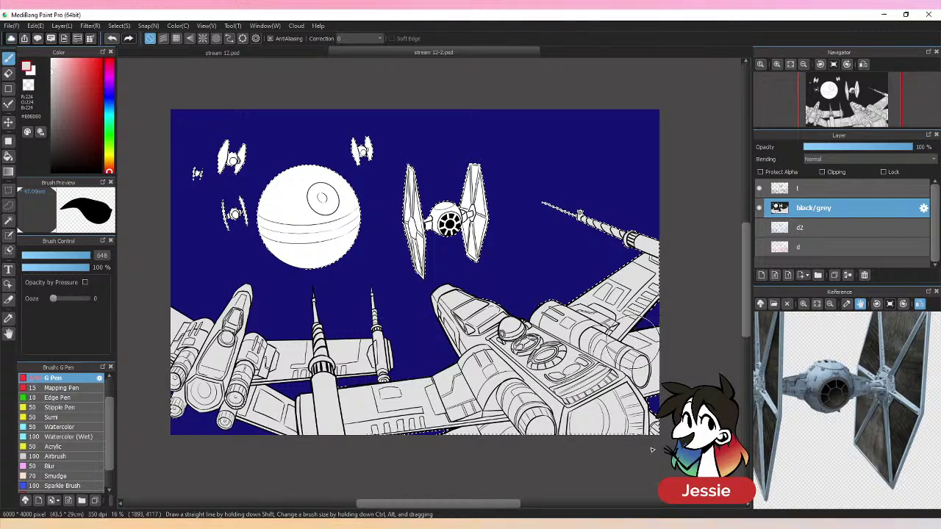
- Set the brush colour to mid grey #A9A9A9 and paint the large and the distant TIE fighters inside the selection
click(47, 104)
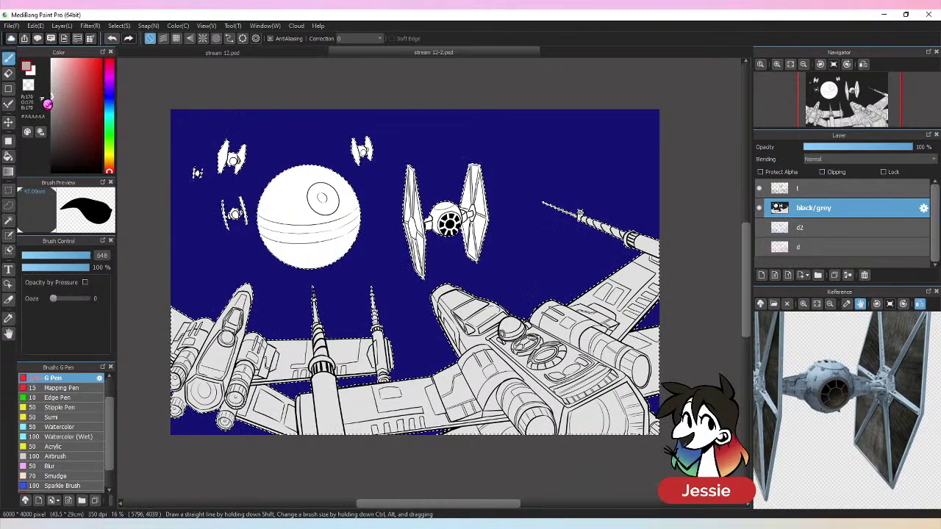
mouse_move(416, 168)
mouse_down()
mouse_move(411, 238)
mouse_move(468, 249)
mouse_move(478, 142)
mouse_up()
mouse_move(197, 174)
mouse_down()
mouse_move(239, 145)
mouse_move(210, 210)
mouse_move(231, 210)
mouse_move(218, 175)
mouse_up()
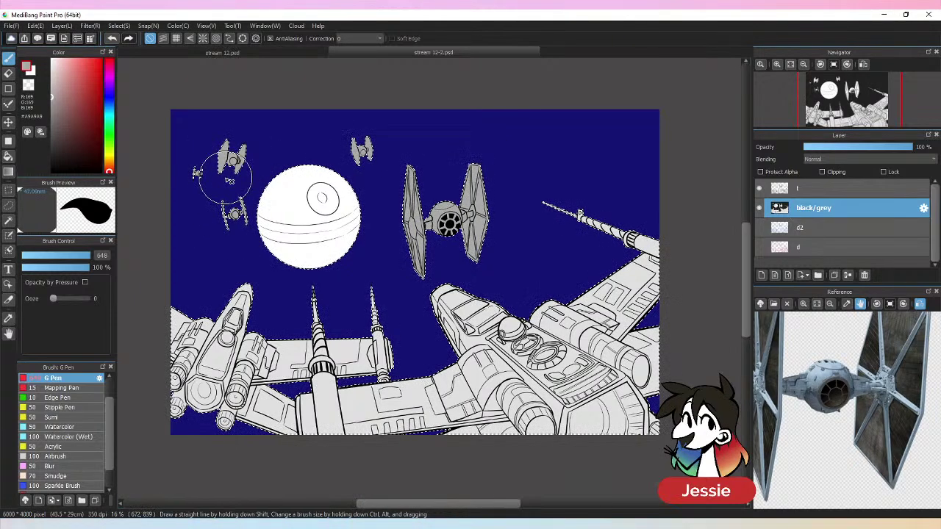
- Paint the Death Star grey #8B8B8B, its round dish #B7B7B7 with brush size 209, and the dish's centre #8B8B8B
click(51, 110)
drag(311, 196, 278, 231)
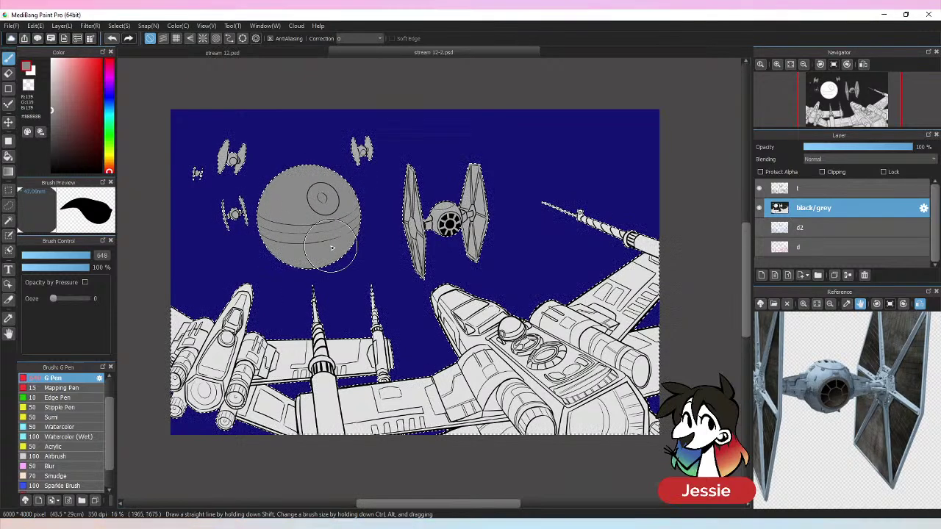
drag(52, 93, 46, 93)
drag(77, 260, 72, 262)
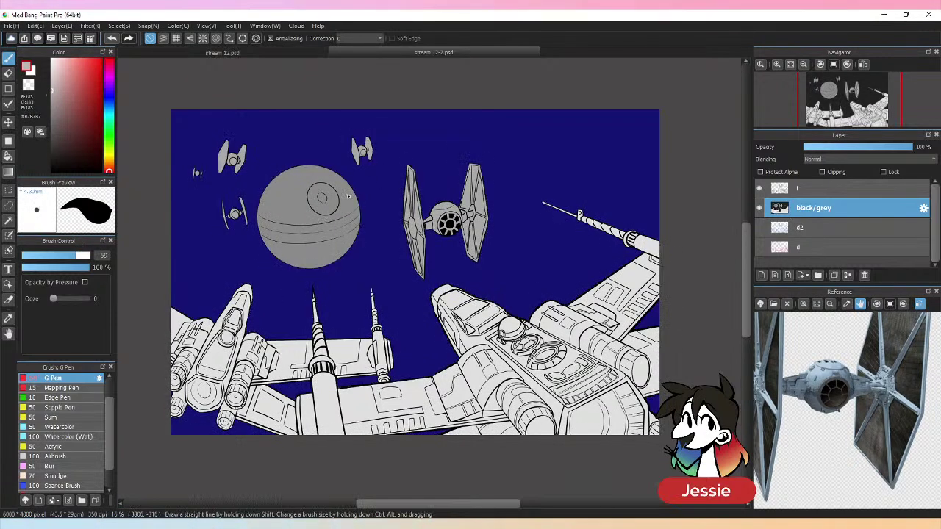
key(ctrl+d)
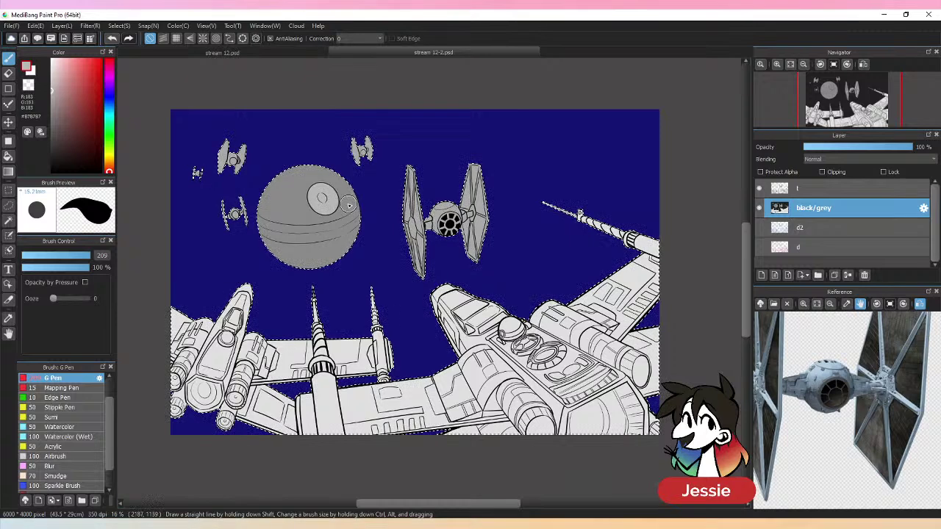
alt+click(323, 198)
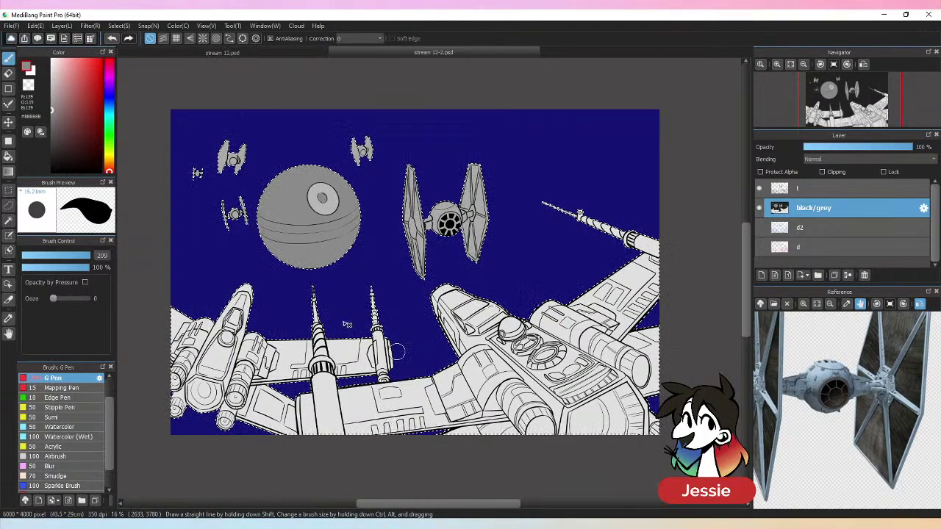
click(50, 137)
click(68, 255)
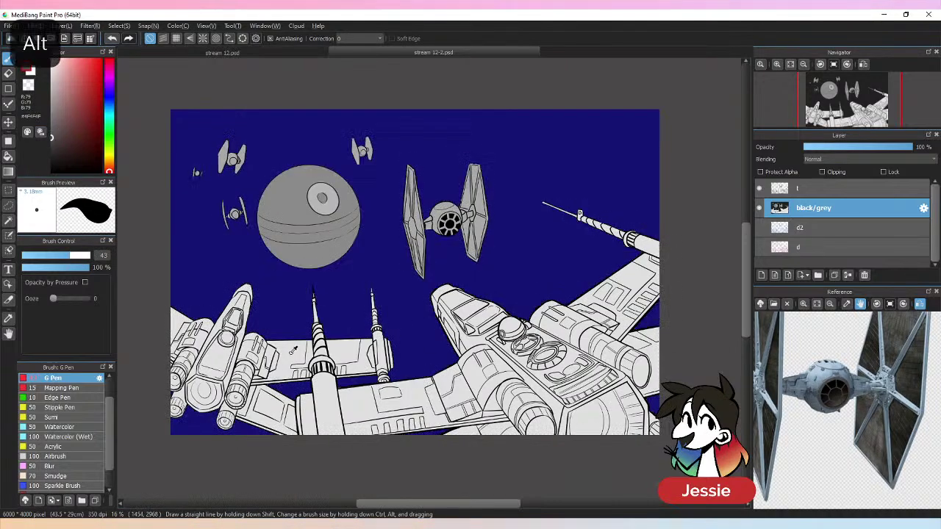
alt+click(66, 122)
drag(428, 278, 477, 265)
mouse_move(279, 198)
mouse_down()
mouse_move(309, 228)
mouse_move(305, 218)
mouse_up()
key(ctrl+z)
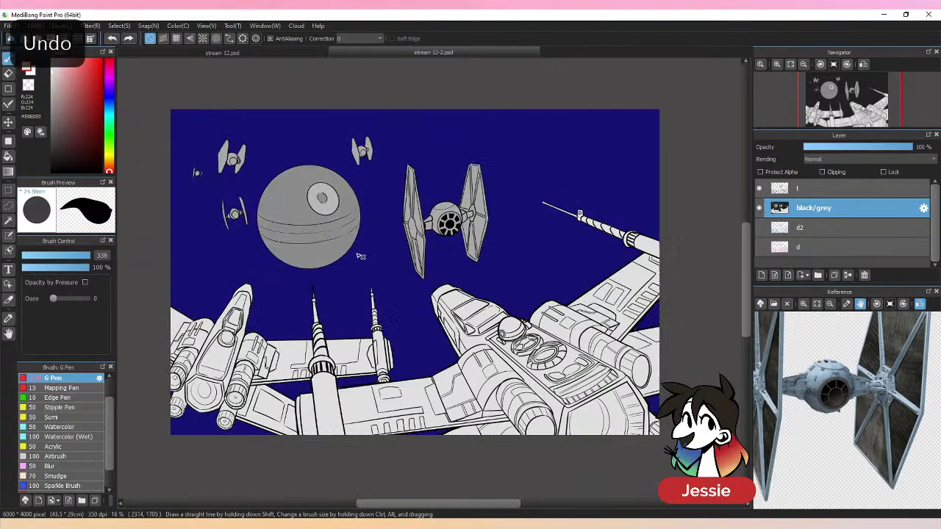
- Paint the far X-wing and the adjoining cannon dark grey #474747, enlarging the G Pen to size 1000
alt+click(221, 281)
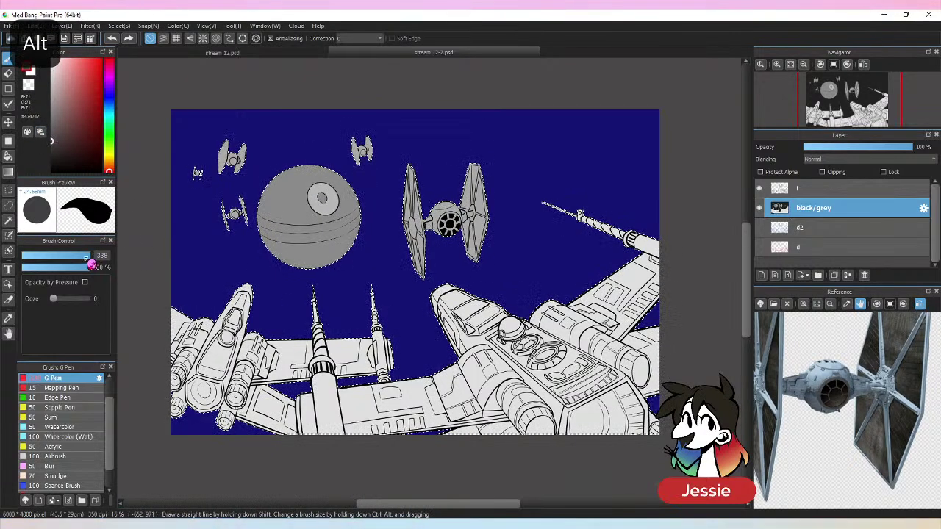
drag(220, 287, 213, 382)
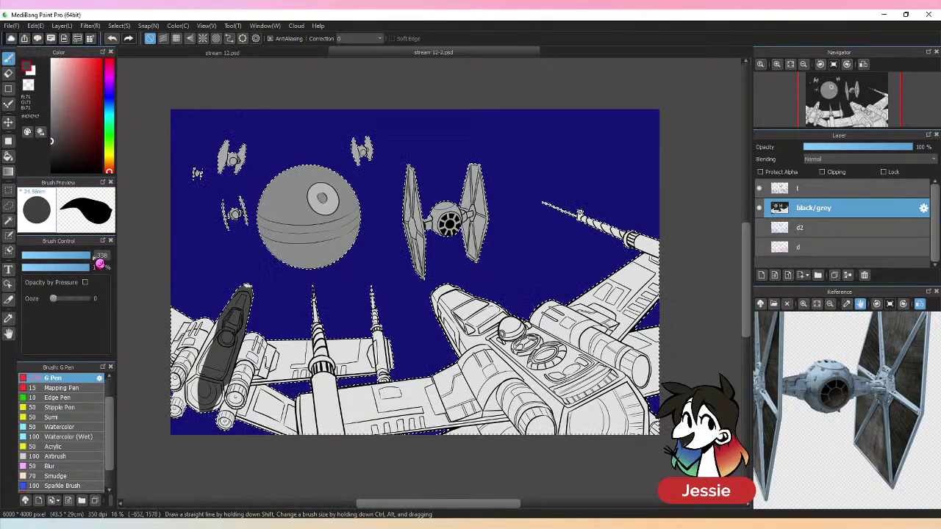
drag(215, 252, 219, 255)
drag(176, 423, 195, 419)
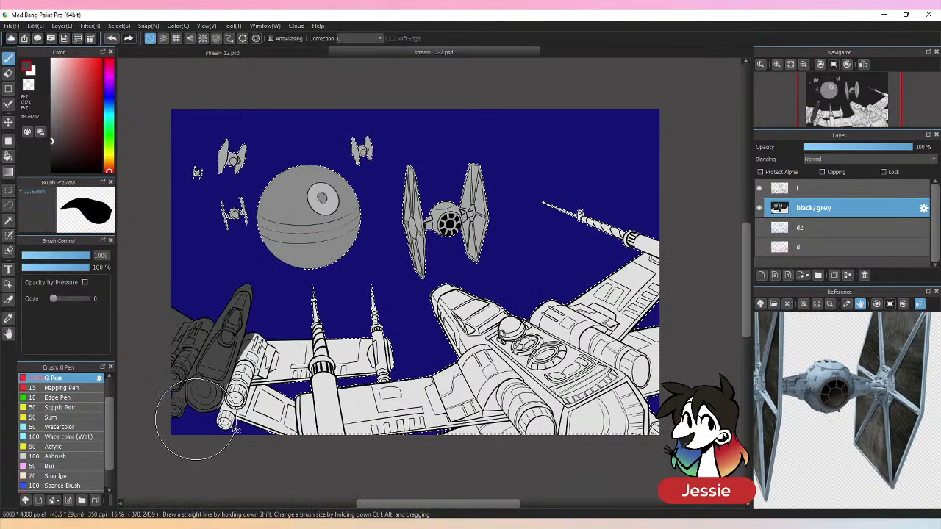
drag(317, 389, 363, 416)
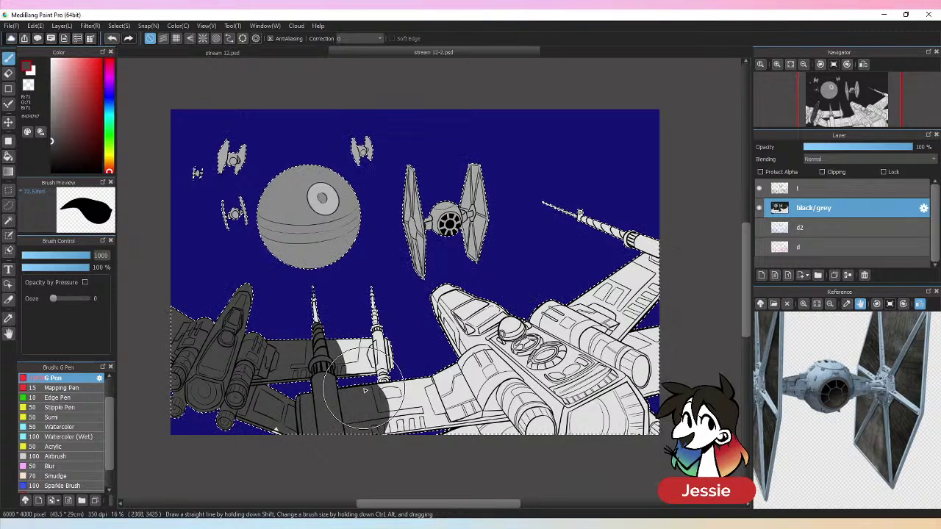
- Set the colour to #646464 and paint both X-wings and their cannons with it as the base grey
click(53, 134)
click(51, 129)
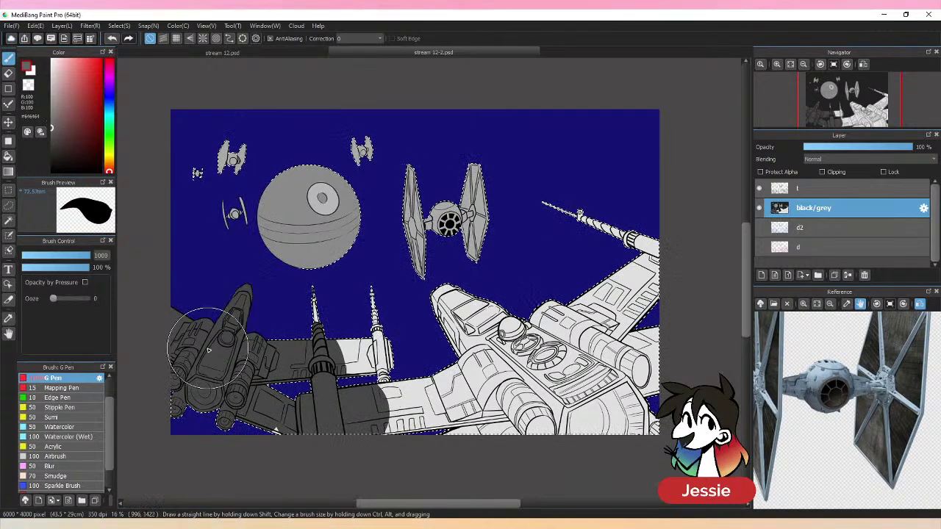
mouse_move(245, 360)
mouse_down()
mouse_move(232, 305)
mouse_move(247, 300)
mouse_move(248, 376)
mouse_move(283, 435)
mouse_move(301, 389)
mouse_move(305, 310)
mouse_move(335, 312)
mouse_move(320, 423)
mouse_move(356, 445)
mouse_move(385, 405)
mouse_move(424, 446)
mouse_move(702, 371)
mouse_move(652, 409)
mouse_move(635, 458)
mouse_move(655, 241)
mouse_up()
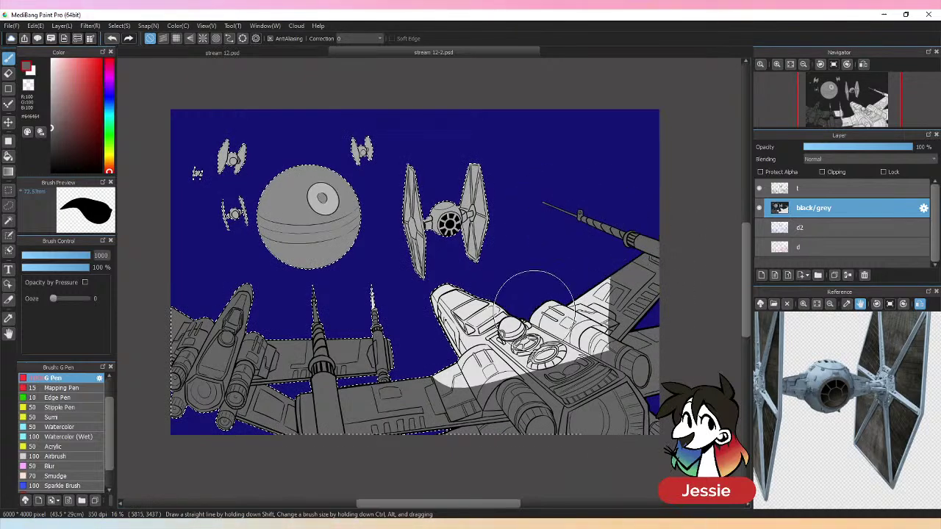
mouse_move(531, 304)
mouse_down()
mouse_move(430, 335)
mouse_move(445, 315)
mouse_move(451, 347)
mouse_move(507, 367)
mouse_move(603, 279)
mouse_move(554, 343)
mouse_up()
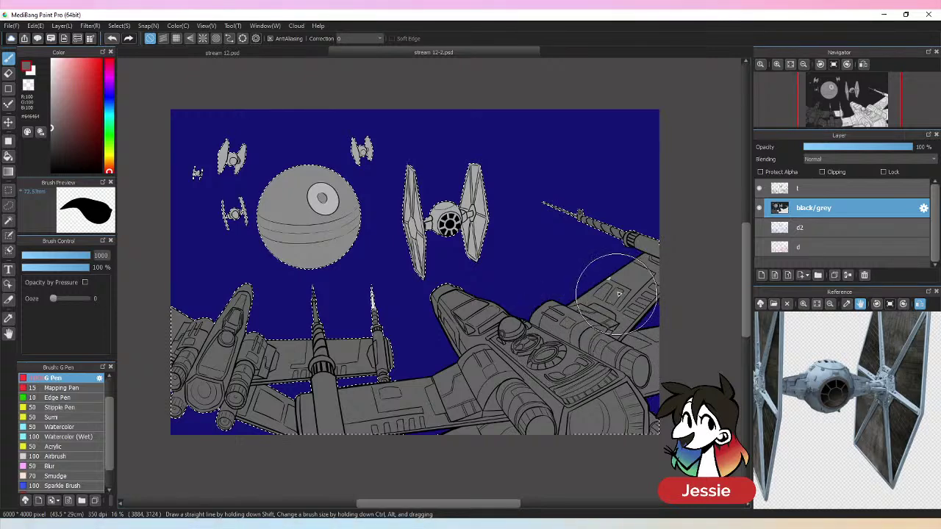
- Repaint the far X-wing in lighter grey #8E8E8E with the G Pen at size 353, and save the drawing
click(51, 109)
click(75, 255)
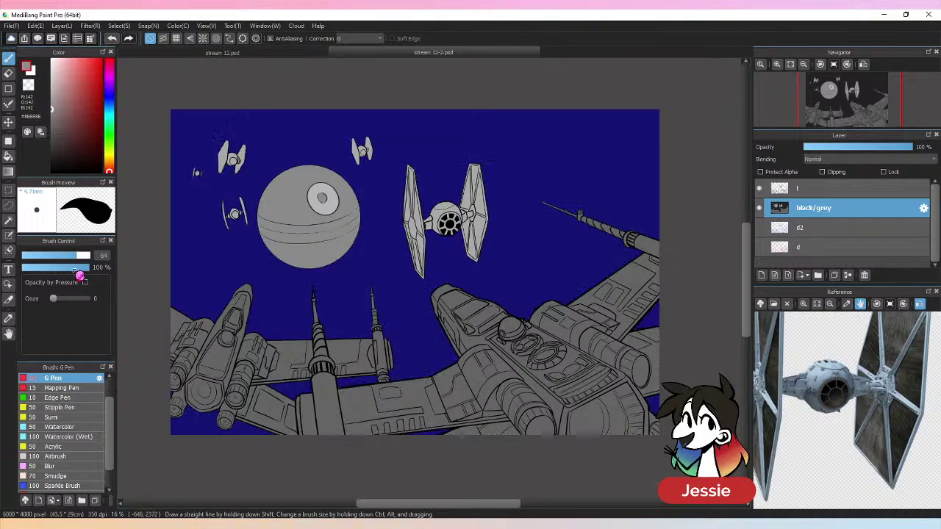
click(89, 255)
mouse_move(221, 313)
mouse_down()
mouse_move(179, 403)
mouse_move(168, 344)
mouse_move(224, 412)
mouse_move(249, 294)
mouse_move(266, 329)
mouse_move(246, 401)
mouse_move(287, 415)
mouse_move(294, 438)
mouse_up()
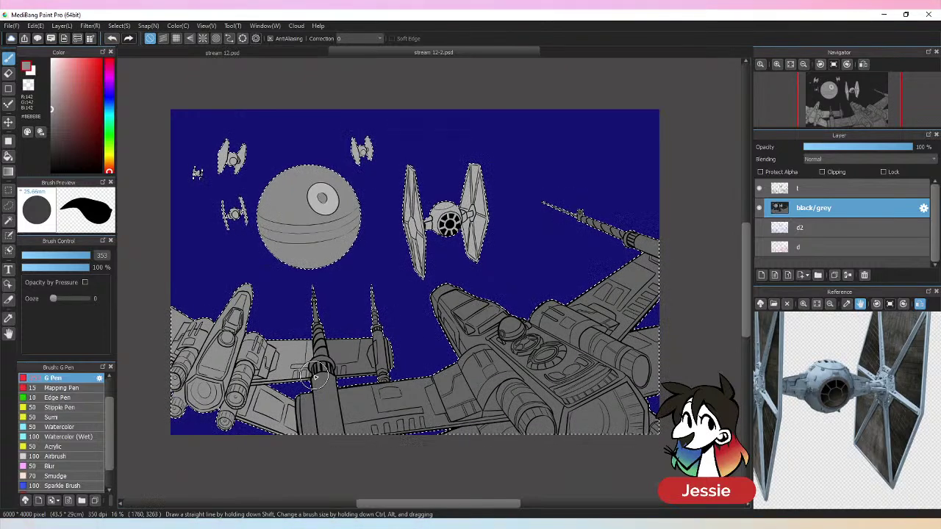
key(ctrl+s)
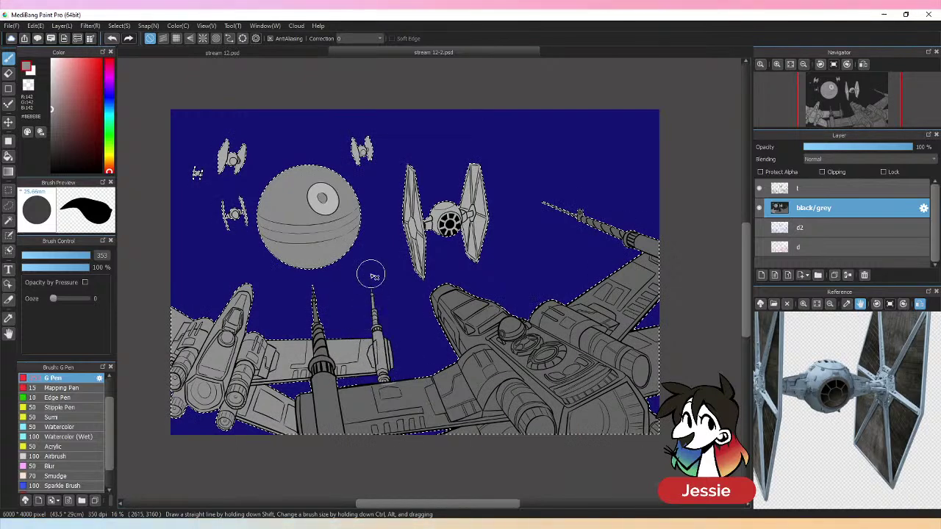
- Check the base greys without the selection, restore the selection and invert it to cover the background
alt+click(321, 364)
key(ctrl+minus)
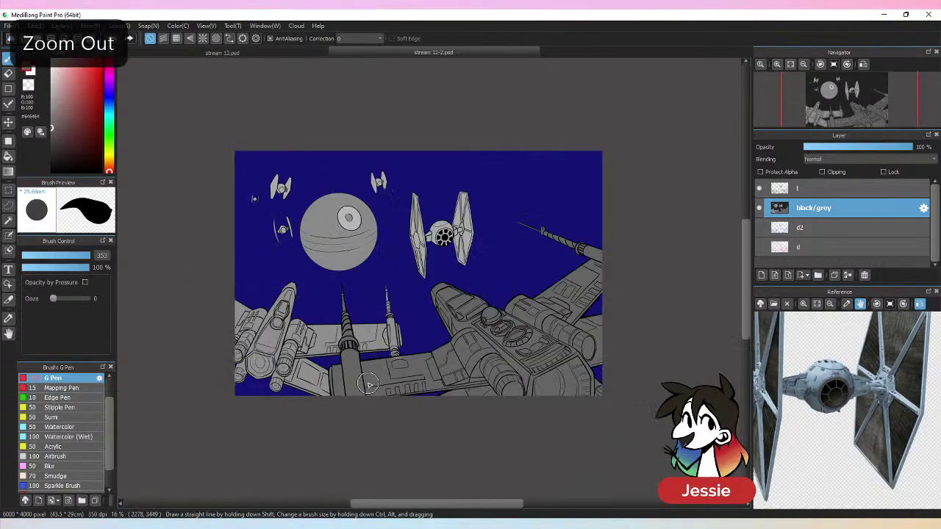
key(ctrl+plus)
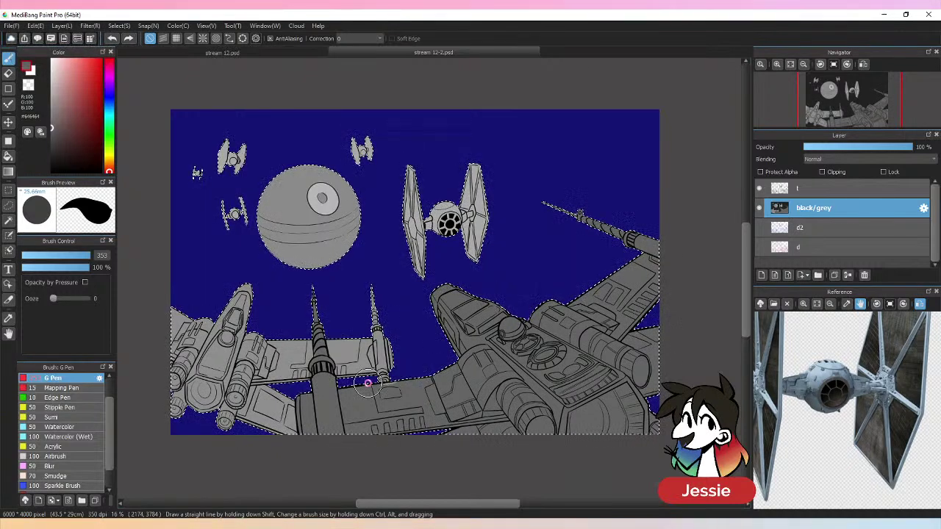
key(ctrl+d)
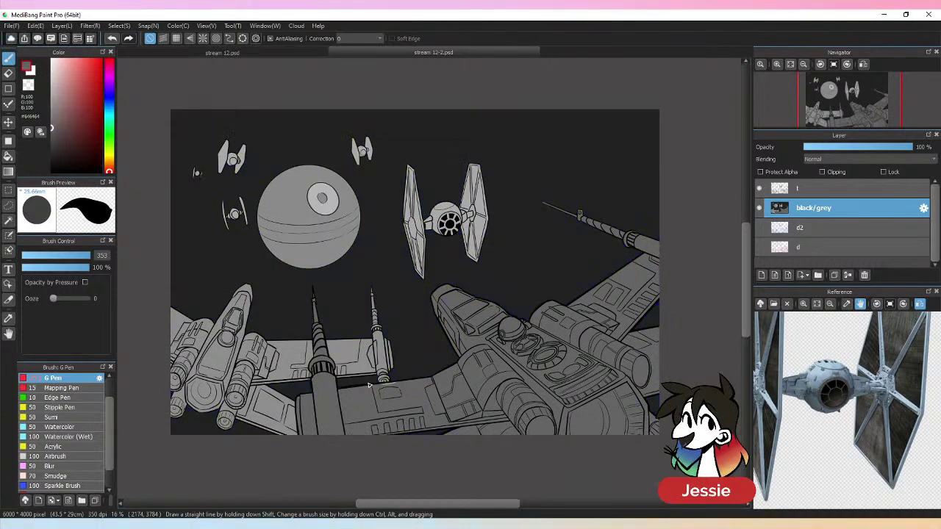
key(ctrl+z)
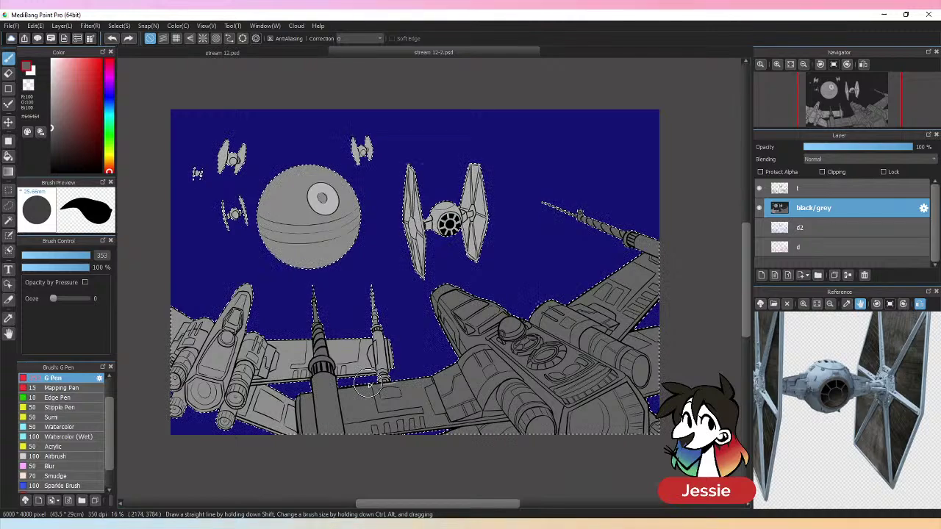
key(ctrl+shift+i)
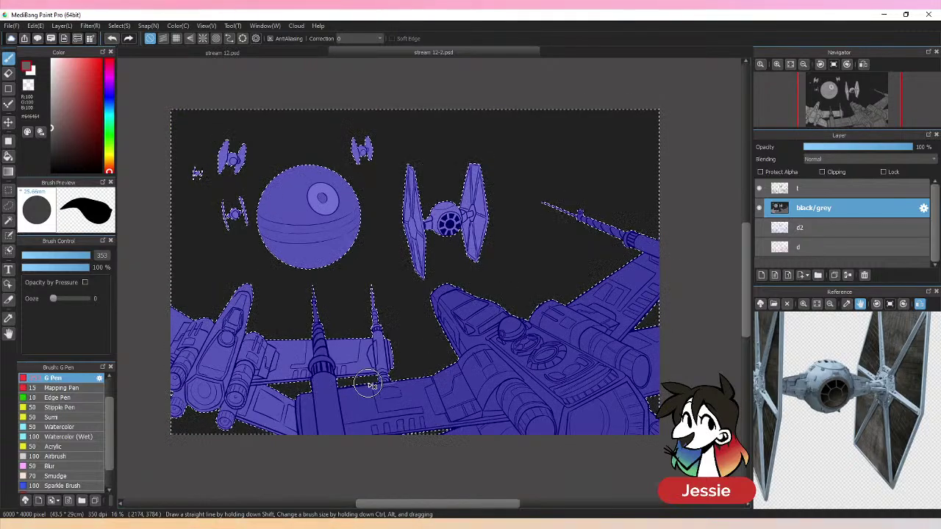
- Fill the selected background and the pockets between the ships with near-black #040404 using the Bucket tool
click(51, 172)
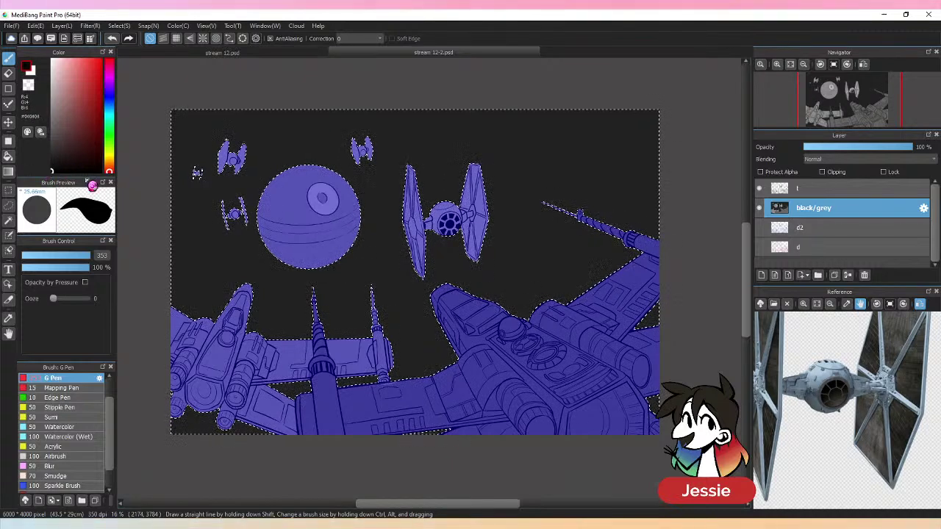
click(51, 171)
click(92, 256)
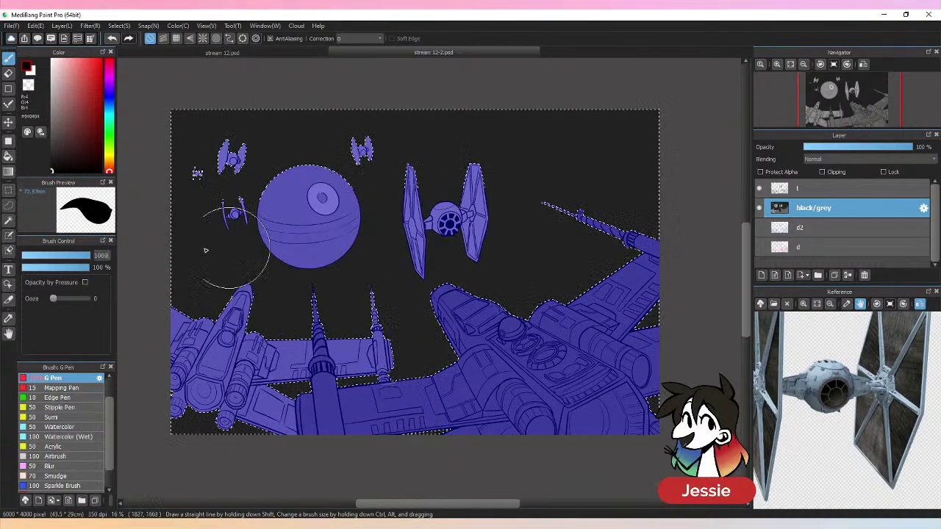
click(8, 156)
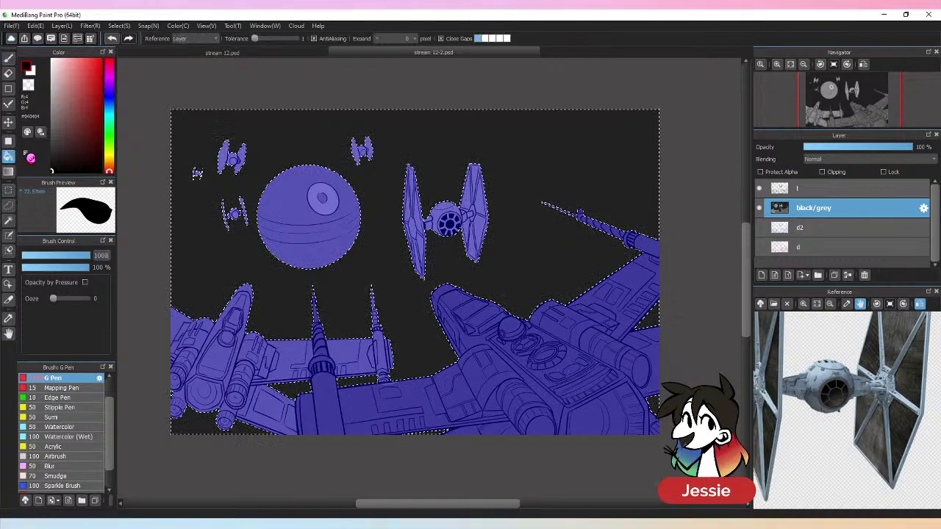
click(312, 154)
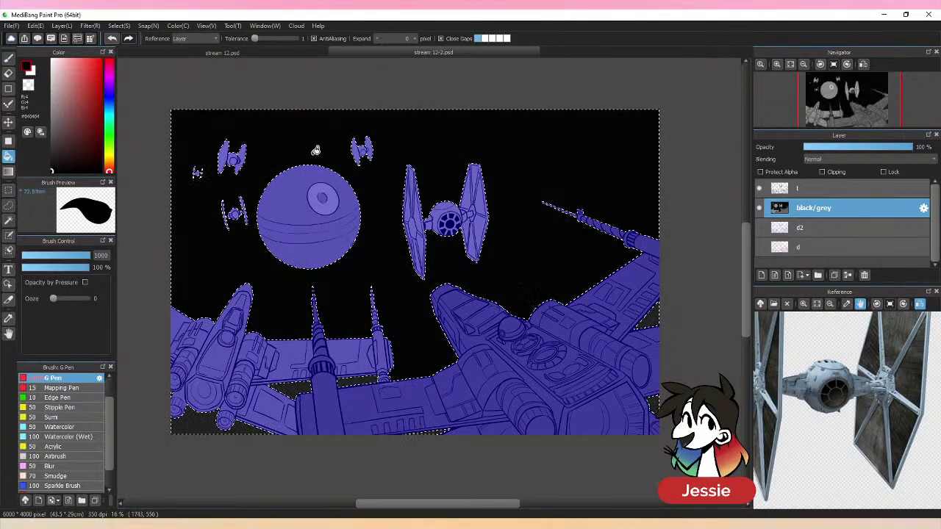
click(252, 422)
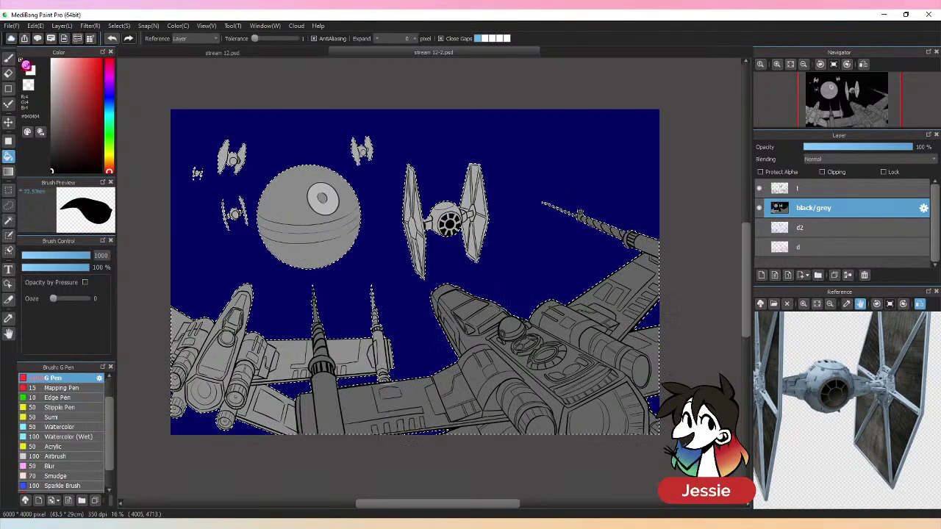
- Repaint the large TIE fighter with the Death Star's grey #8B8B8B and the three small ones beside the Death Star with #646464
key(b)
key(ctrl+d)
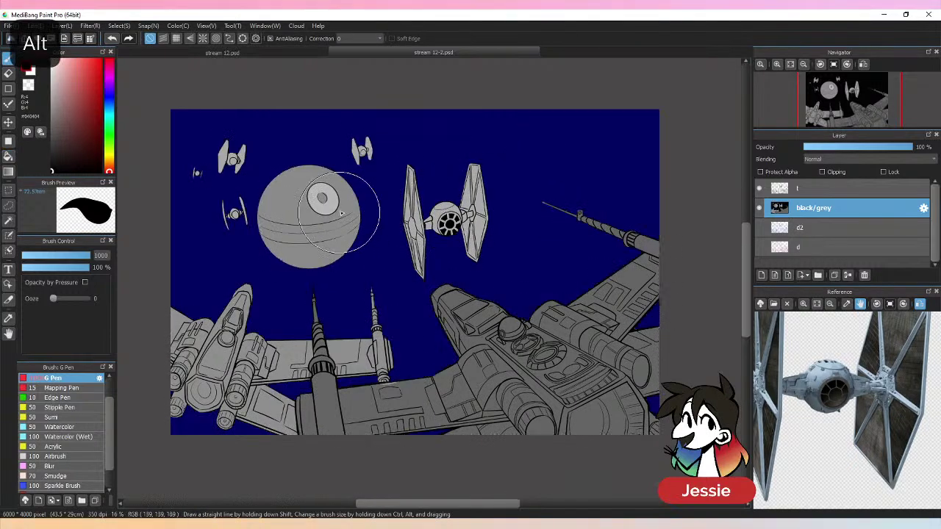
alt+click(430, 213)
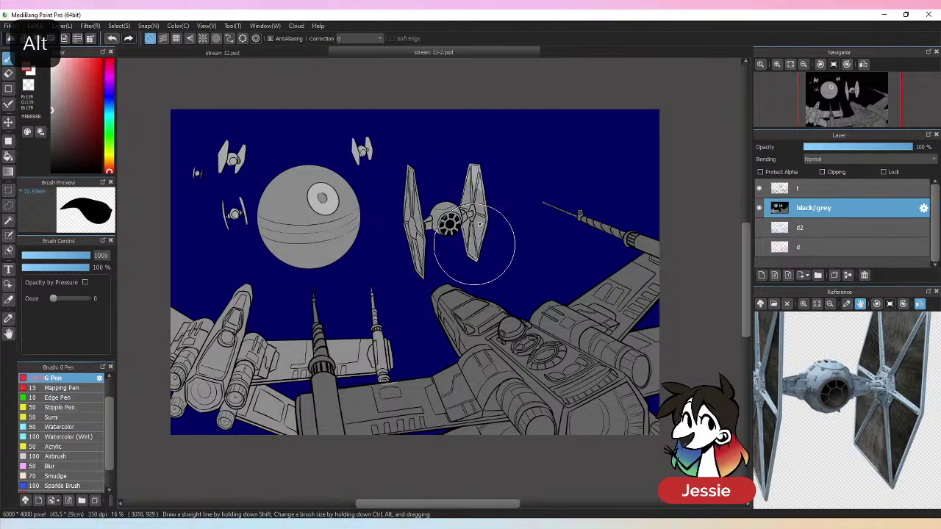
key(ctrl+z)
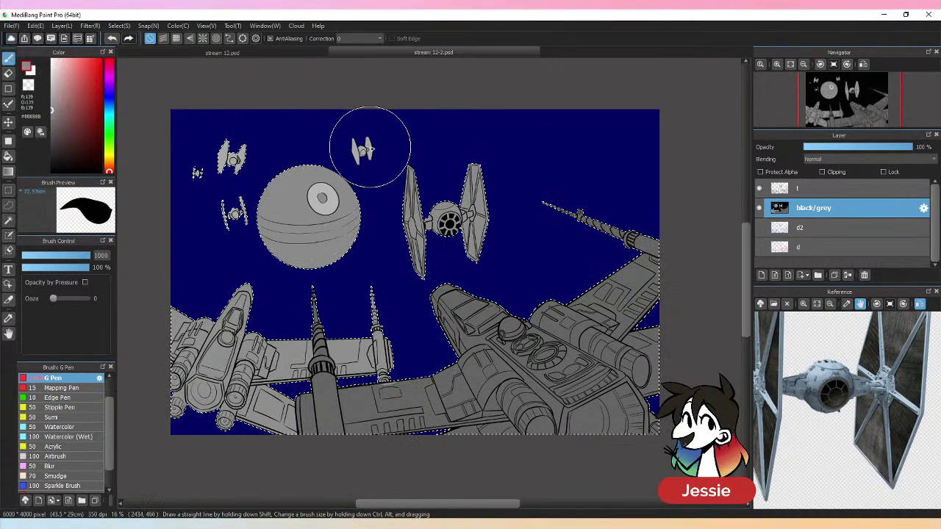
alt+click(474, 305)
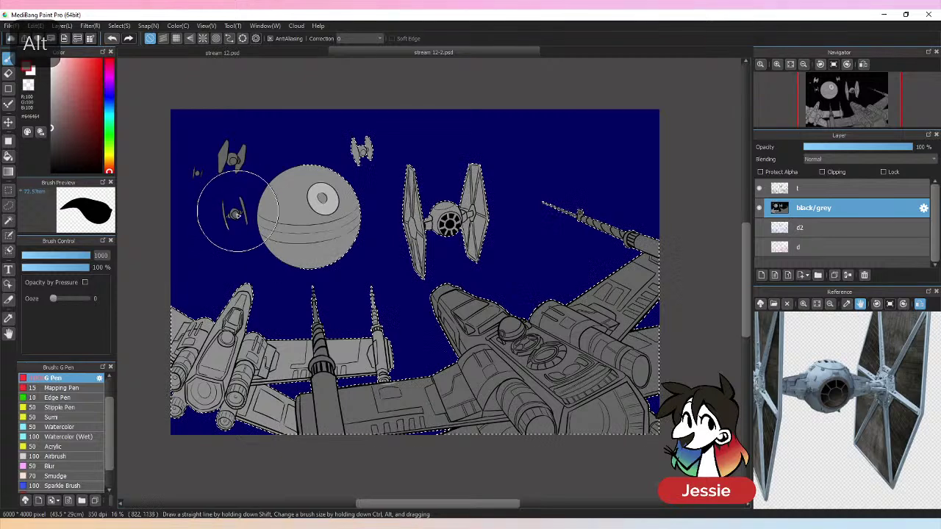
- Repaint the whole Death Star in lighter grey #C8C8C8 with the G Pen at size 1000
alt+click(287, 193)
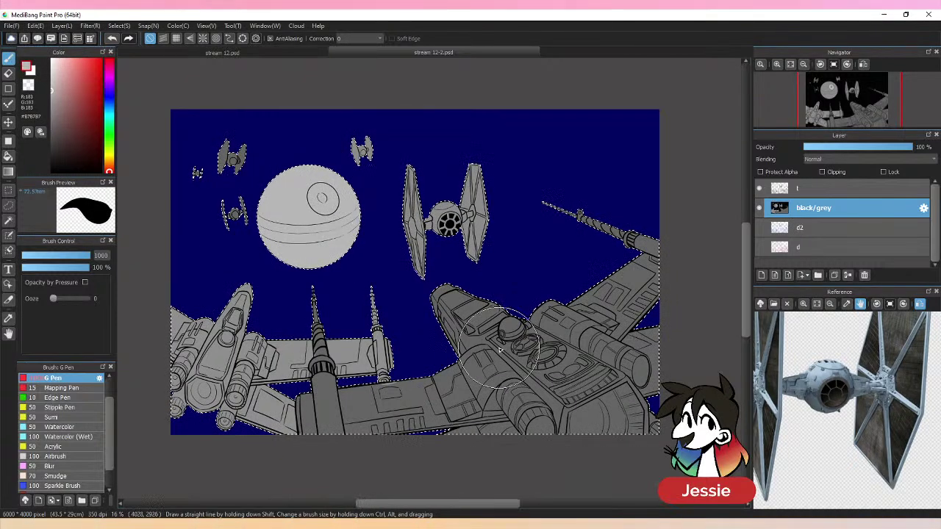
drag(59, 91, 51, 83)
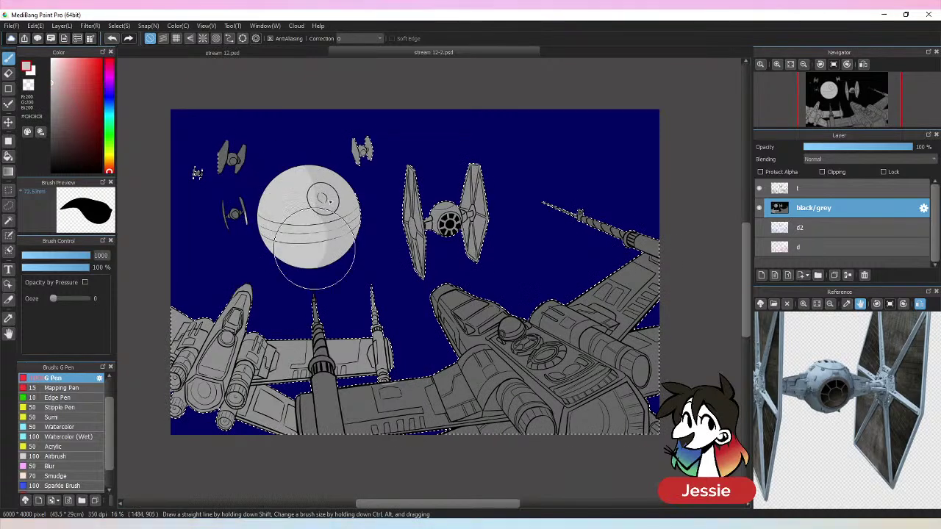
- Try a darker grey #A8A8A8 on the Death Star's dish with the G Pen at size 79, then undo it
click(51, 97)
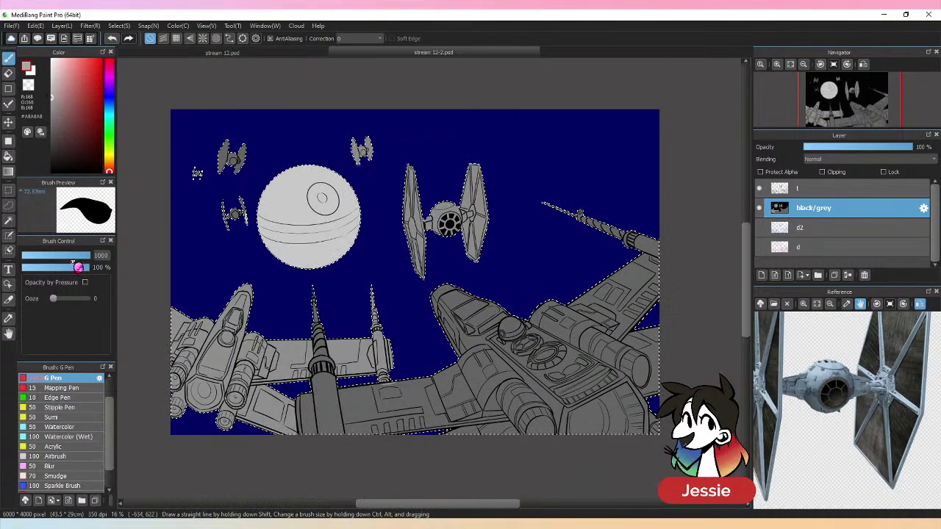
click(84, 255)
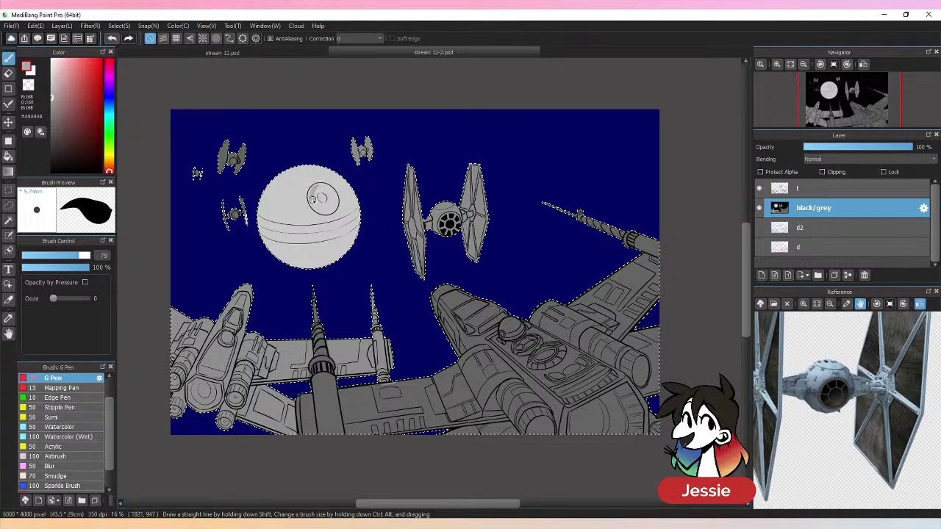
drag(309, 197, 326, 211)
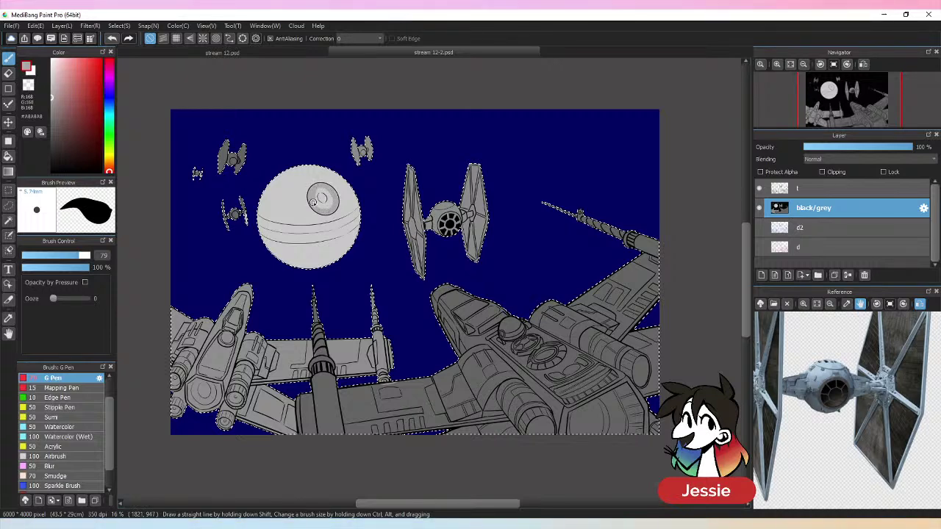
alt+click(321, 197)
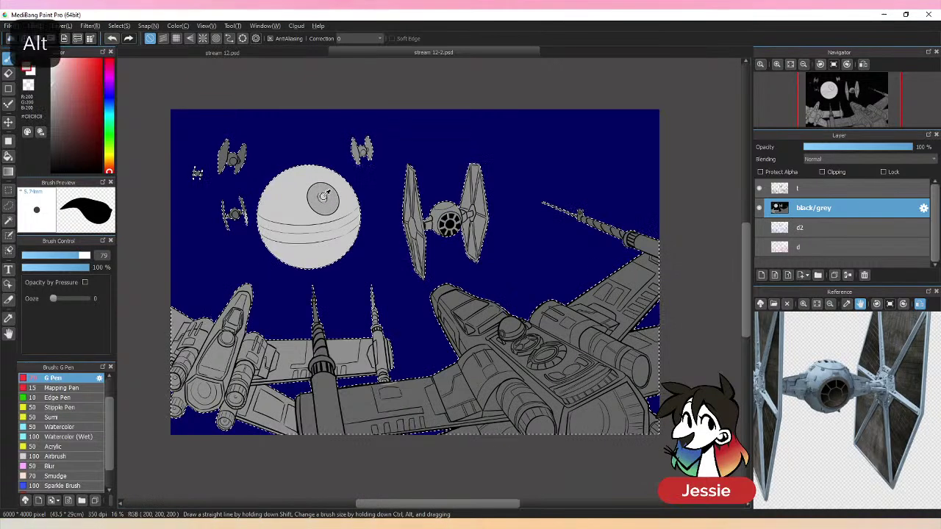
alt+click(290, 207)
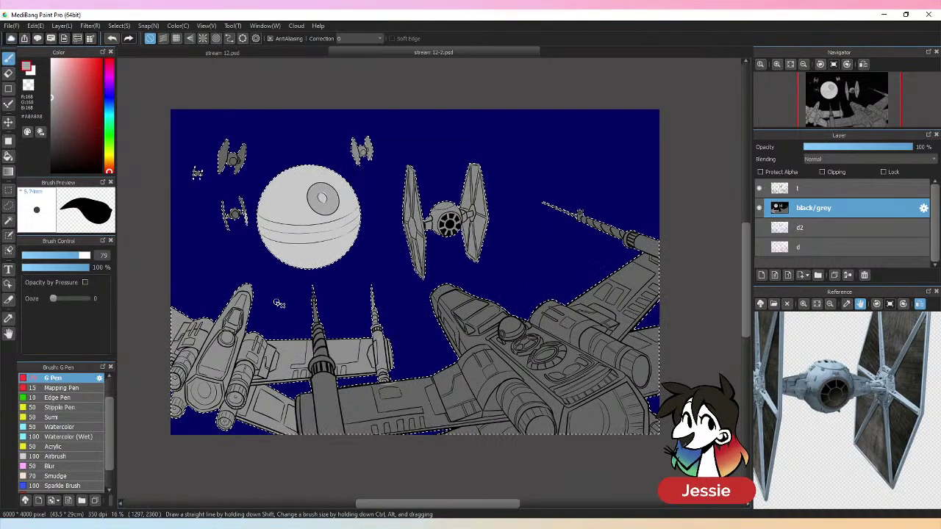
key(ctrl+z)
key(ctrl+minus)
key(ctrl+plus)
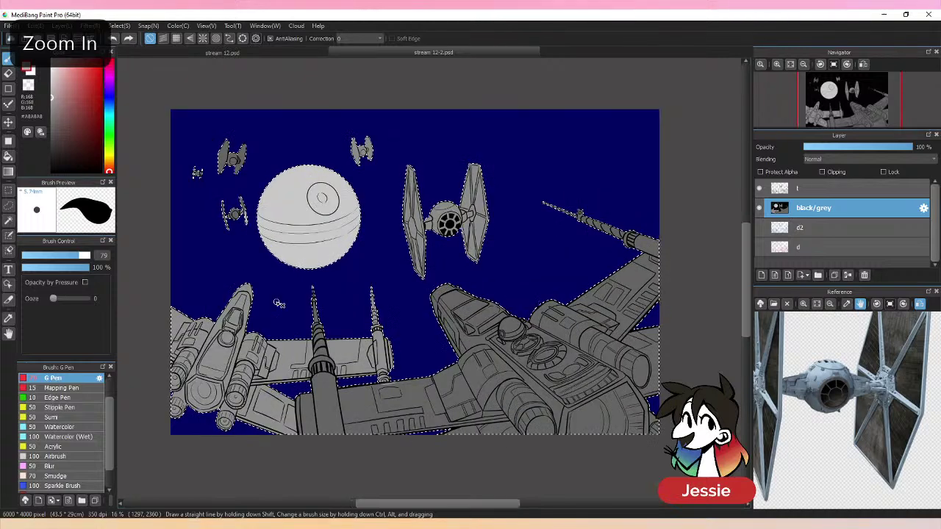
- Repaint the Death Star in #B6B6B6 with the G Pen at size 214 and its round dish in lighter #D1D1D1
alt+click(282, 199)
mouse_move(283, 199)
mouse_down()
mouse_move(269, 194)
mouse_move(302, 260)
mouse_up()
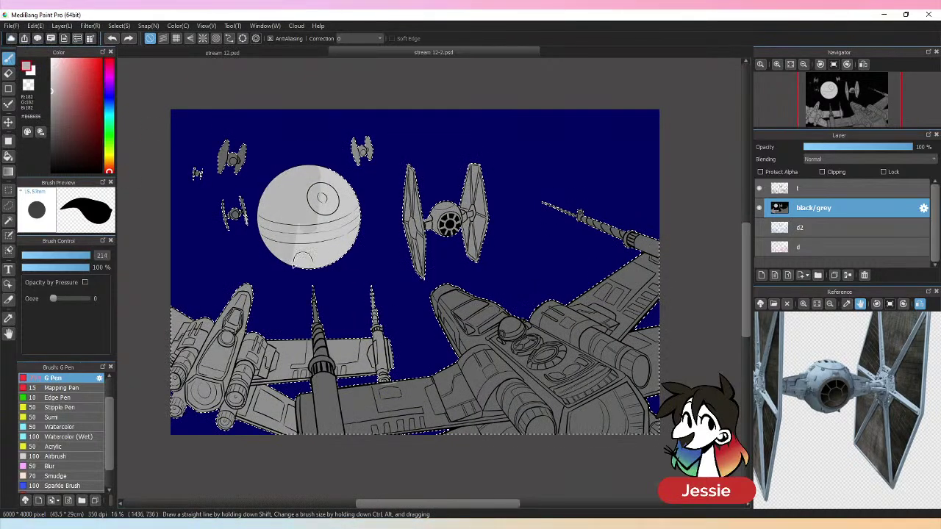
alt+click(323, 195)
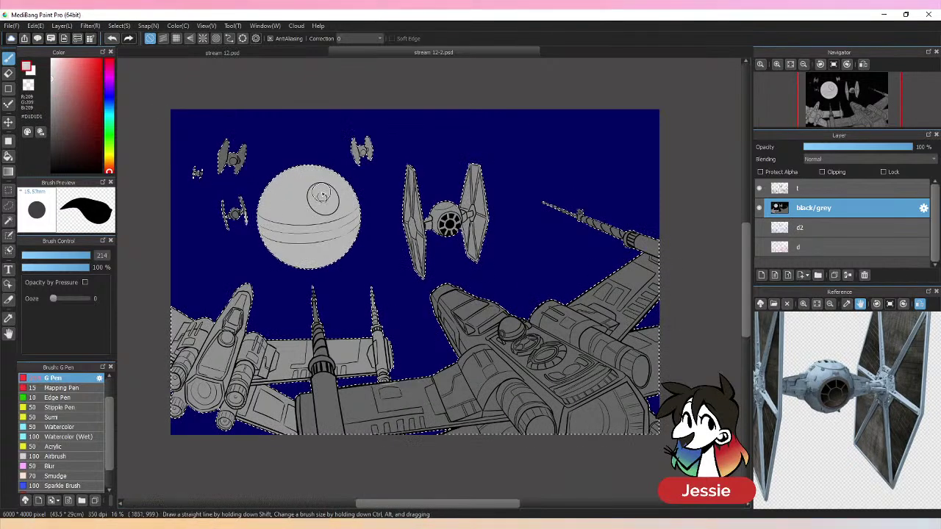
drag(325, 199, 317, 194)
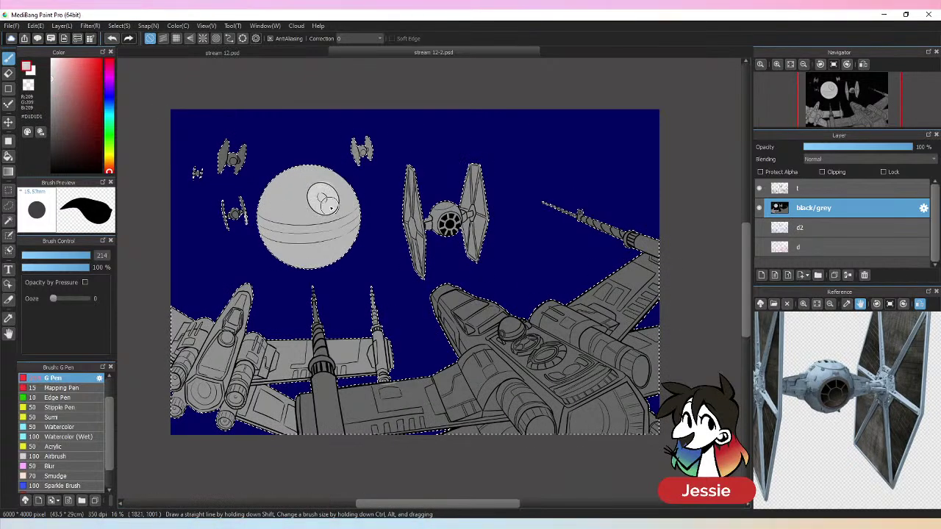
alt+click(308, 210)
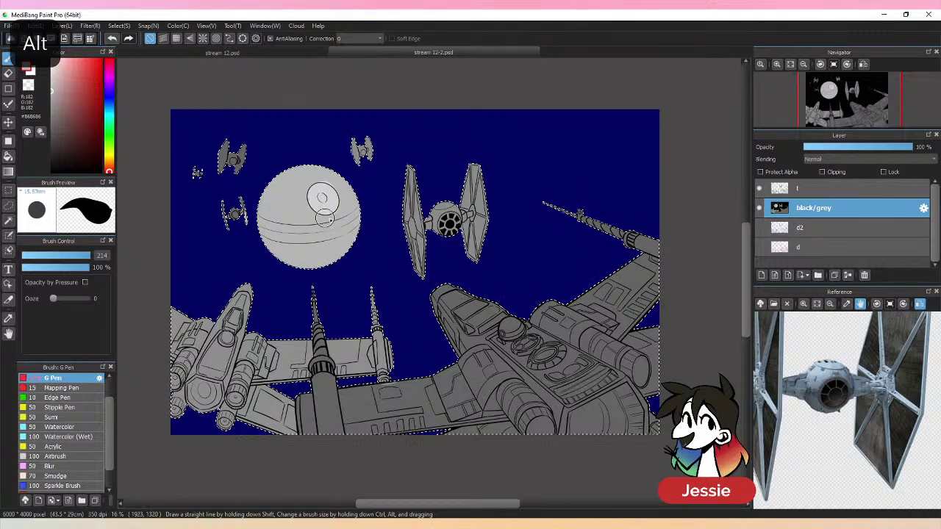
- Paint the Death Star's equatorial band in #D1D1D1 within the selection, cleaning up its edges with #B6B6B6
key(ctrl+d)
alt+click(282, 235)
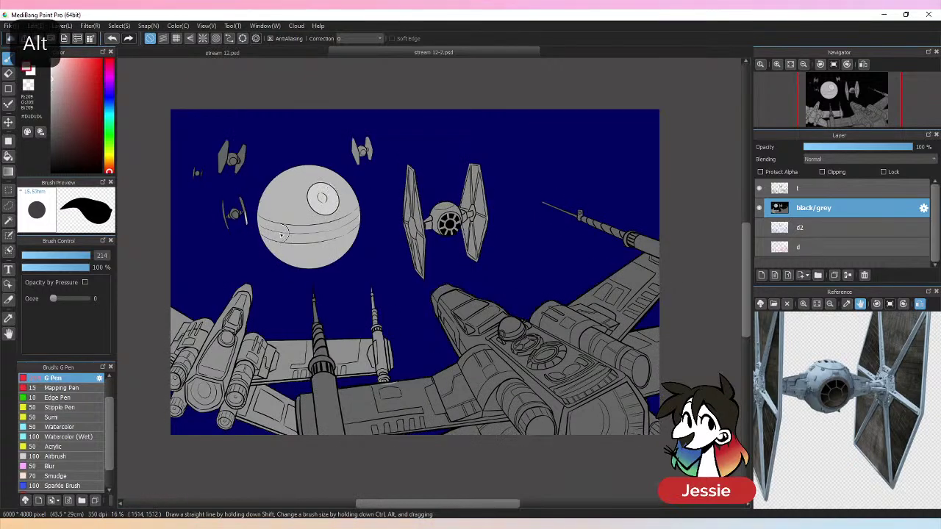
key(ctrl+z)
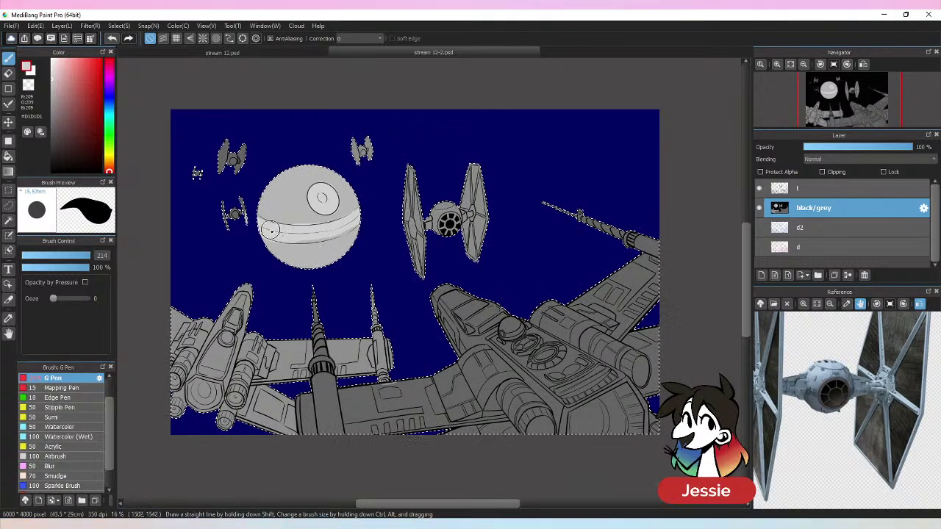
alt+click(307, 252)
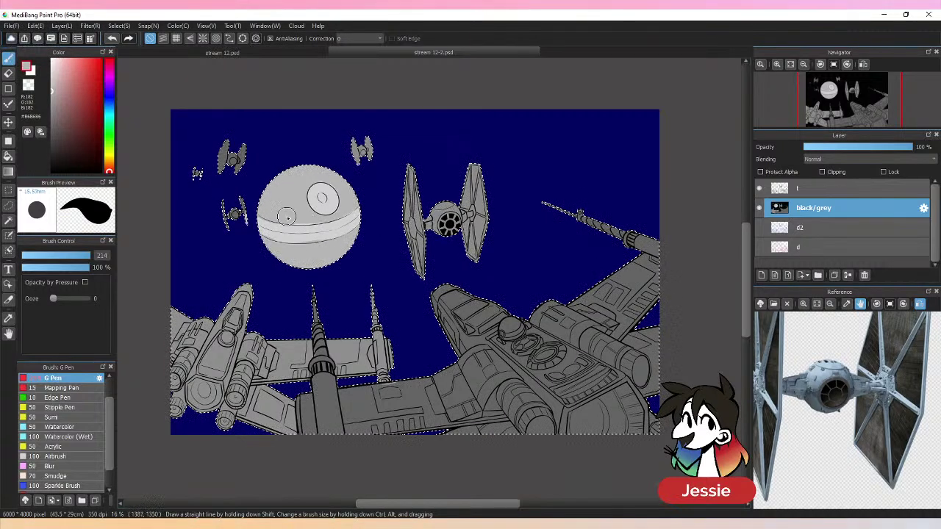
alt+click(295, 240)
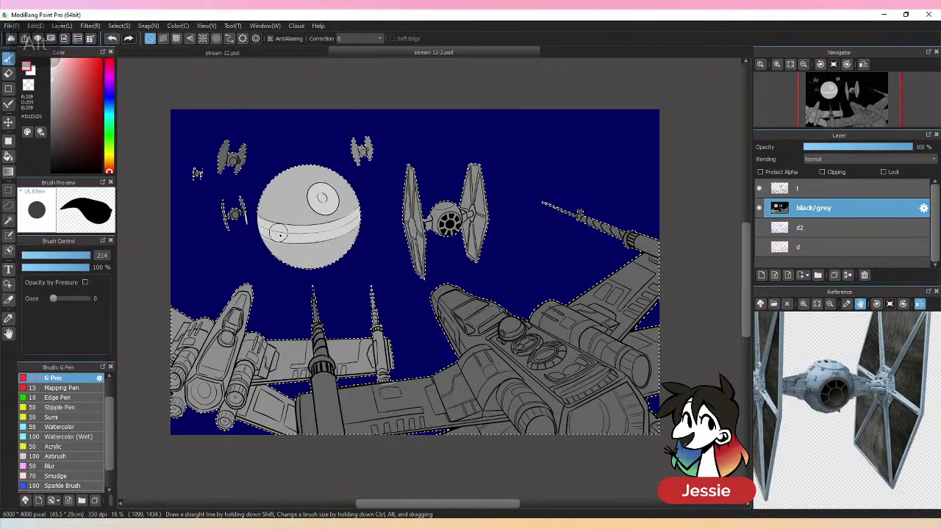
alt+click(261, 241)
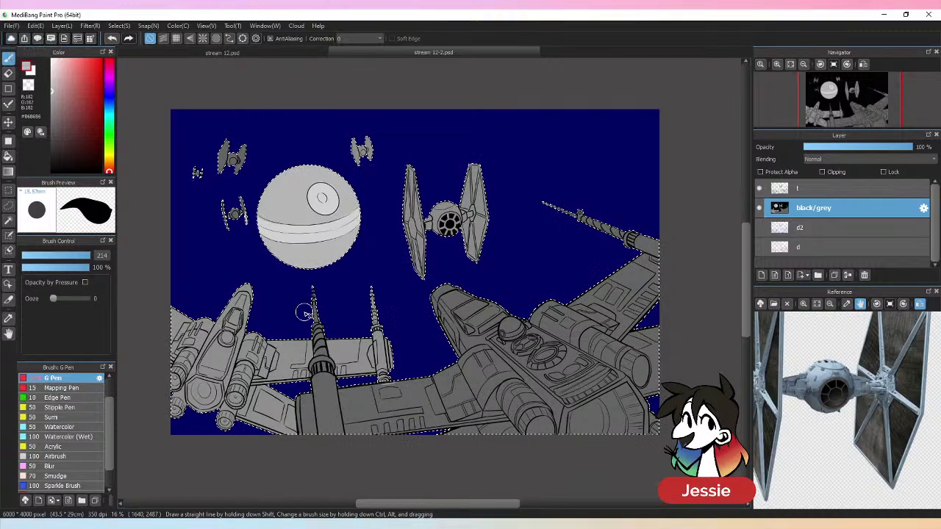
- Clear the selection, check the greys across the whole picture and save the drawing
alt+click(646, 357)
click(51, 99)
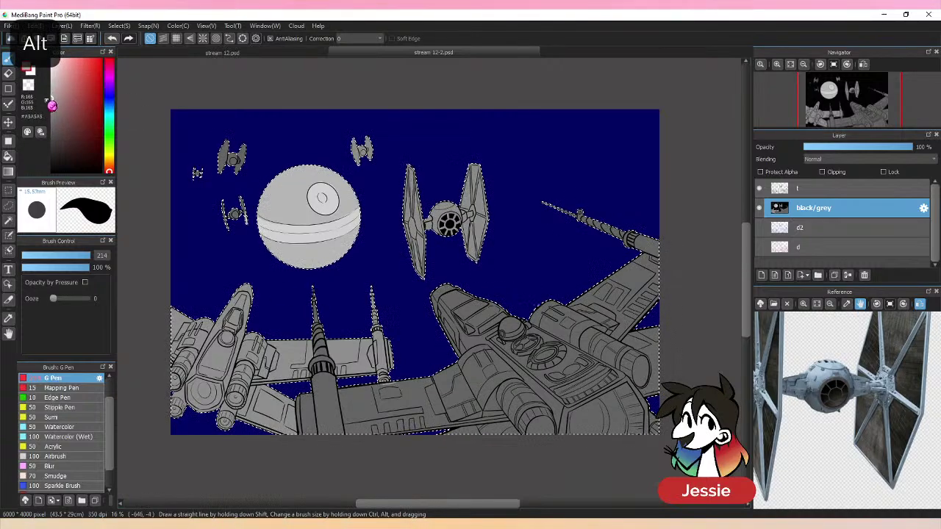
key(ctrl+d)
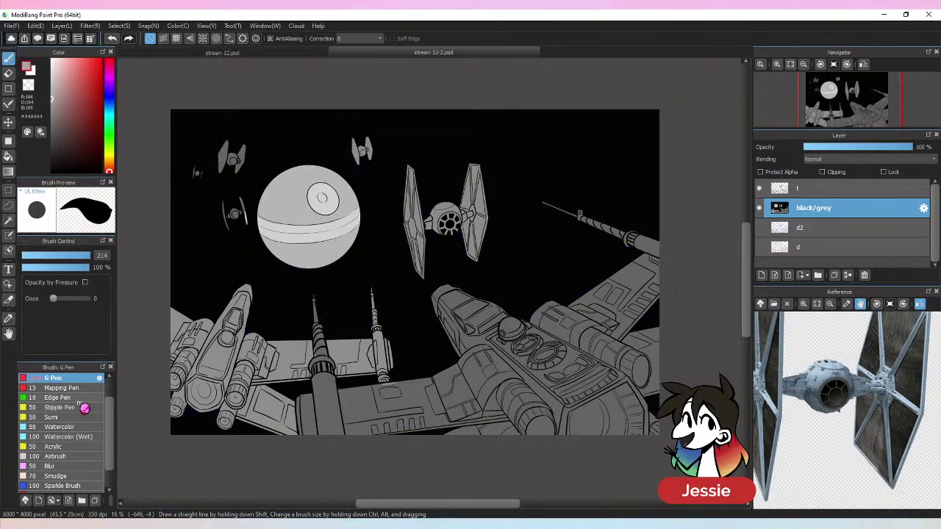
key(ctrl+minus)
key(ctrl+minus)
key(ctrl+plus)
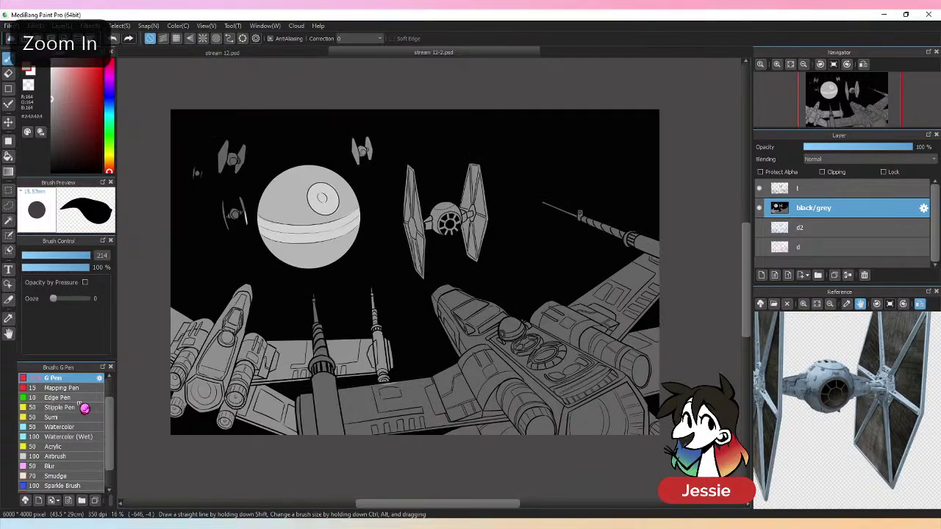
key(ctrl+s)
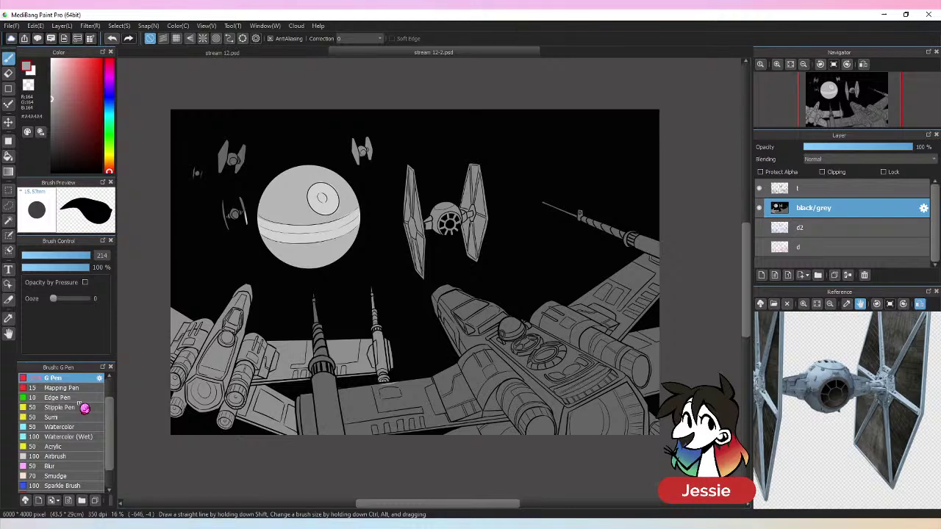
- Touch up the wing of the small TIE fighter beside the Death Star with #646464 and the G Pen at size 27, and save
key(ctrl+plus)
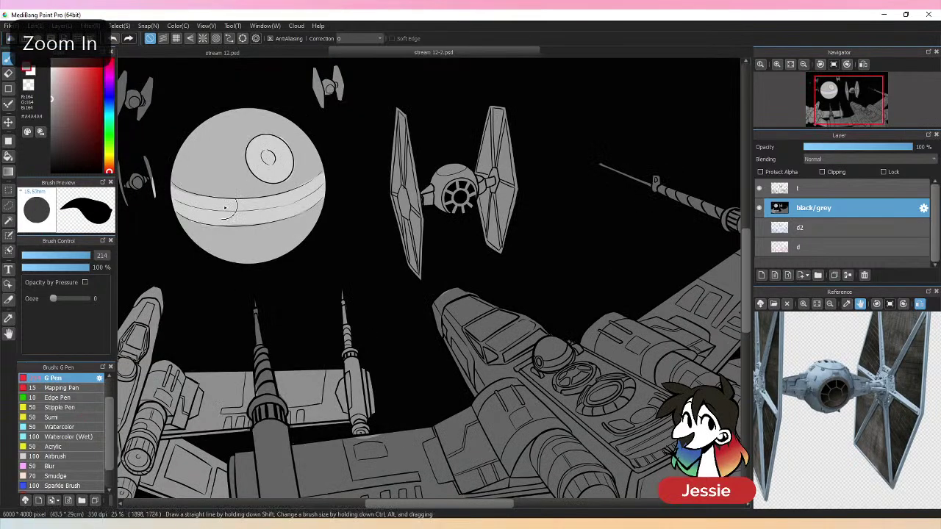
mouse_move(97, 256)
mouse_down()
mouse_move(70, 242)
mouse_move(151, 180)
mouse_up()
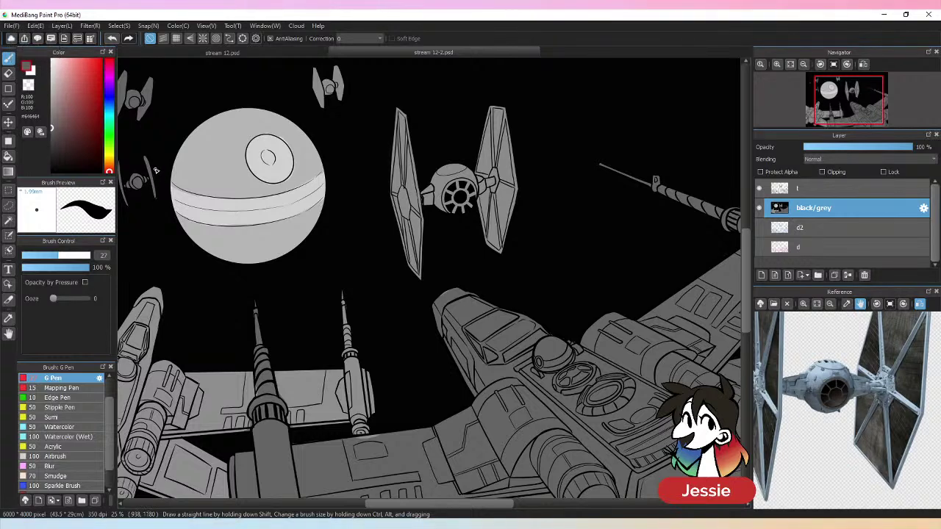
key(ctrl+minus)
key(ctrl+minus)
key(ctrl+plus)
key(ctrl+s)
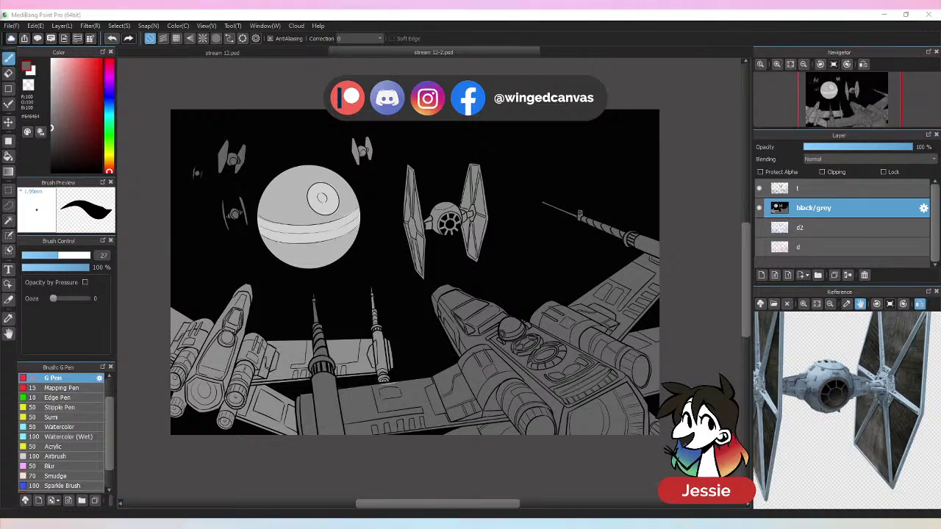
- Switch to the composition notes document stream 12.psd
click(268, 55)
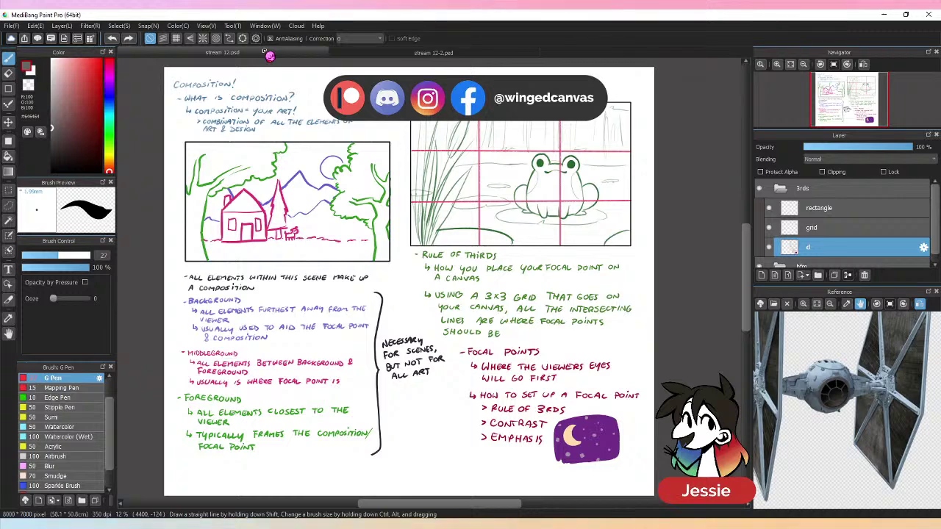
key(ctrl+plus)
key(ctrl+minus)
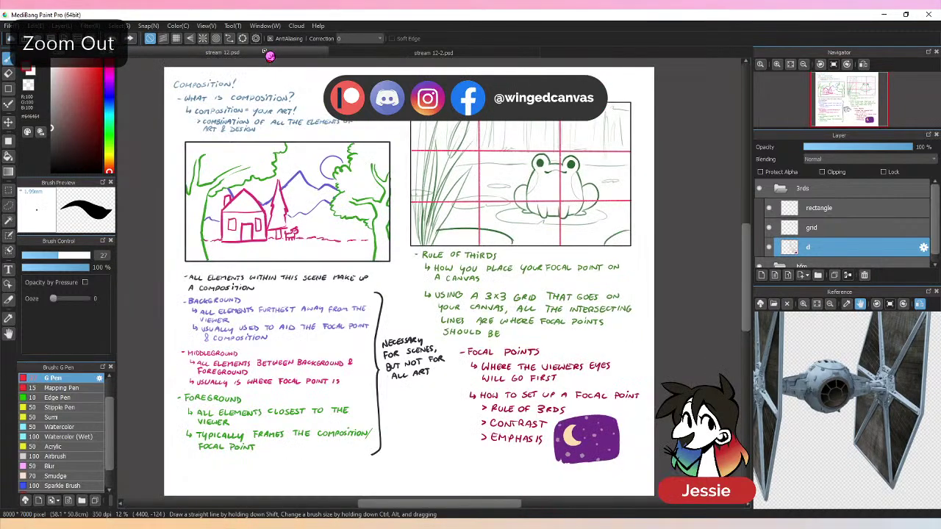